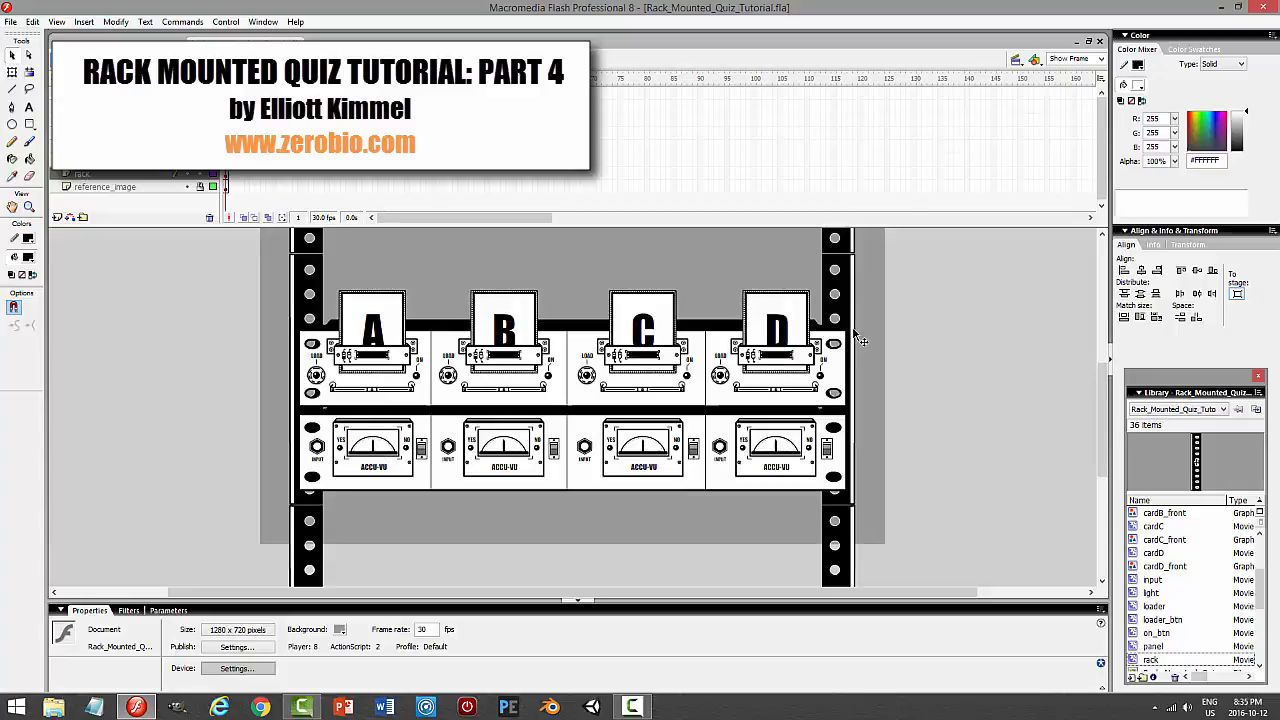
Test the movie by loading cards C, D, B and A into their readers, and close the preview
key(ctrl+Return)
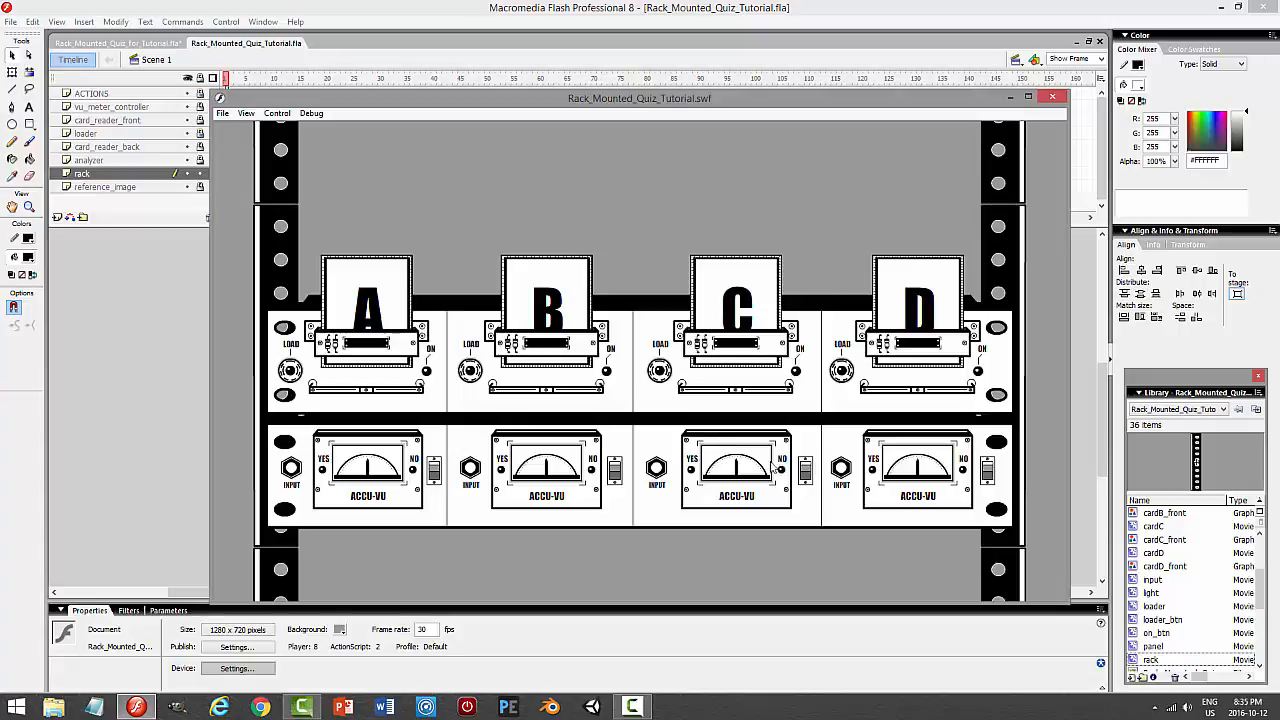
click(665, 381)
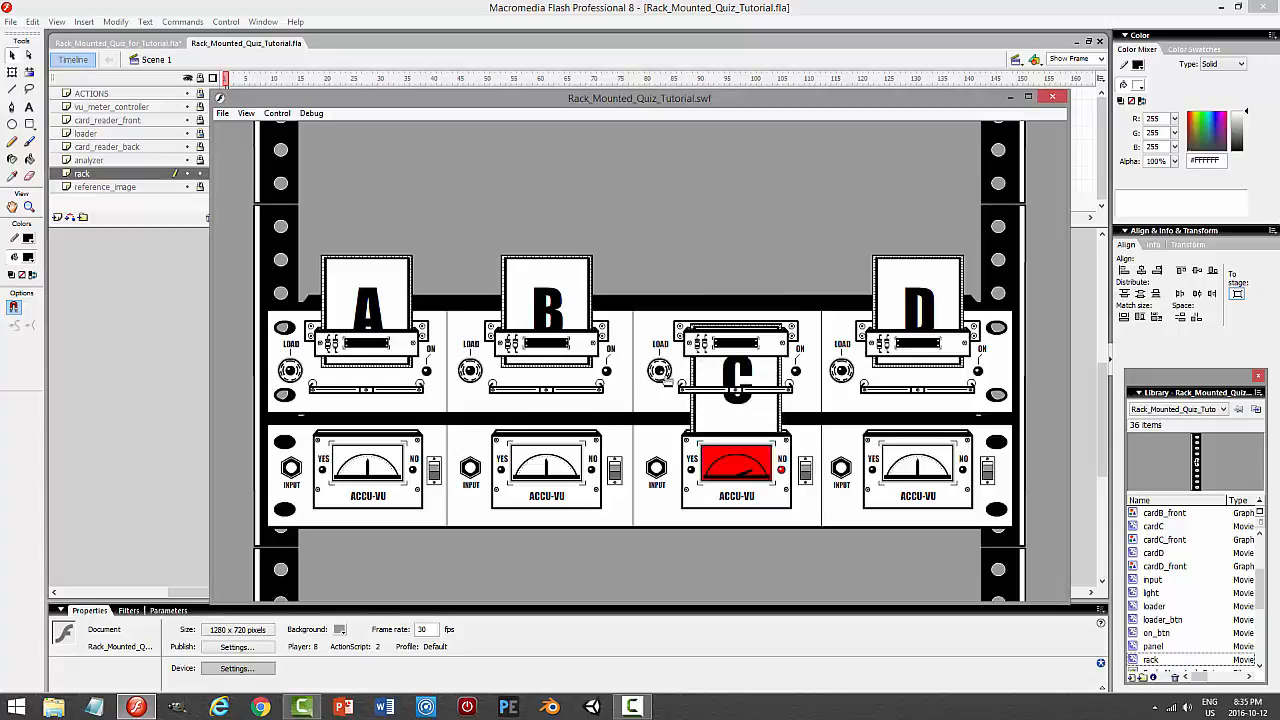
click(836, 371)
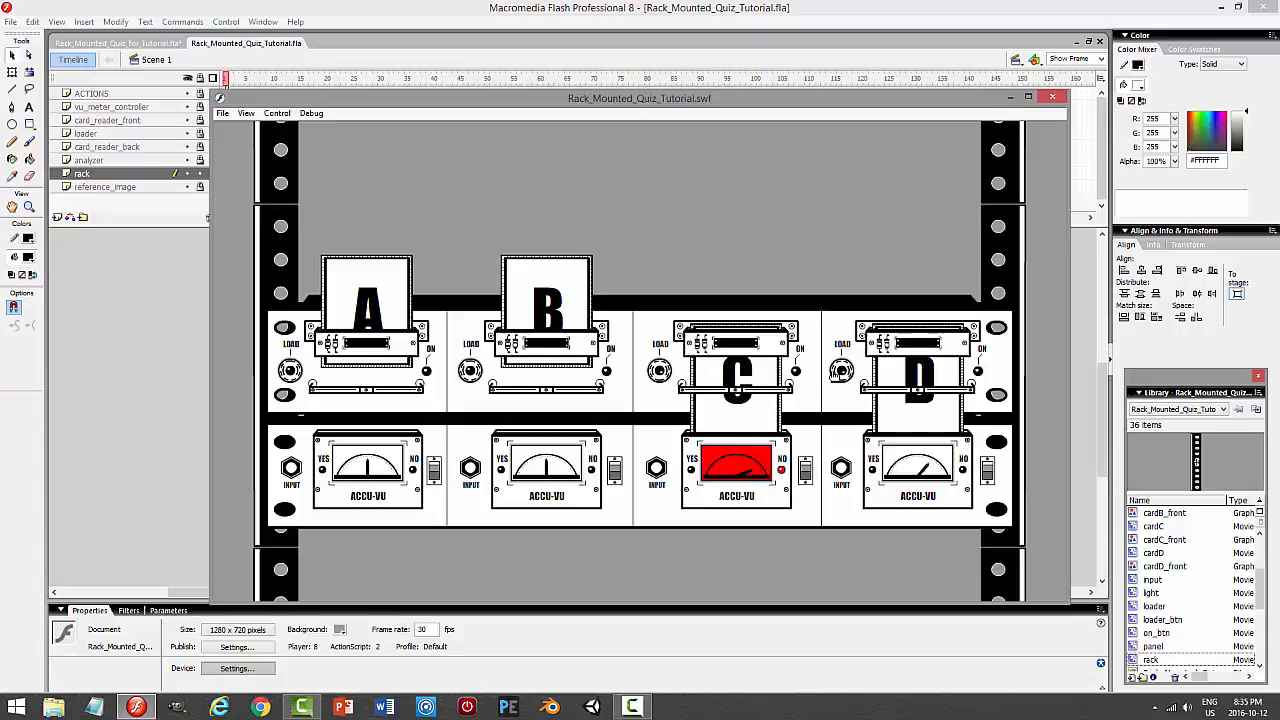
click(470, 371)
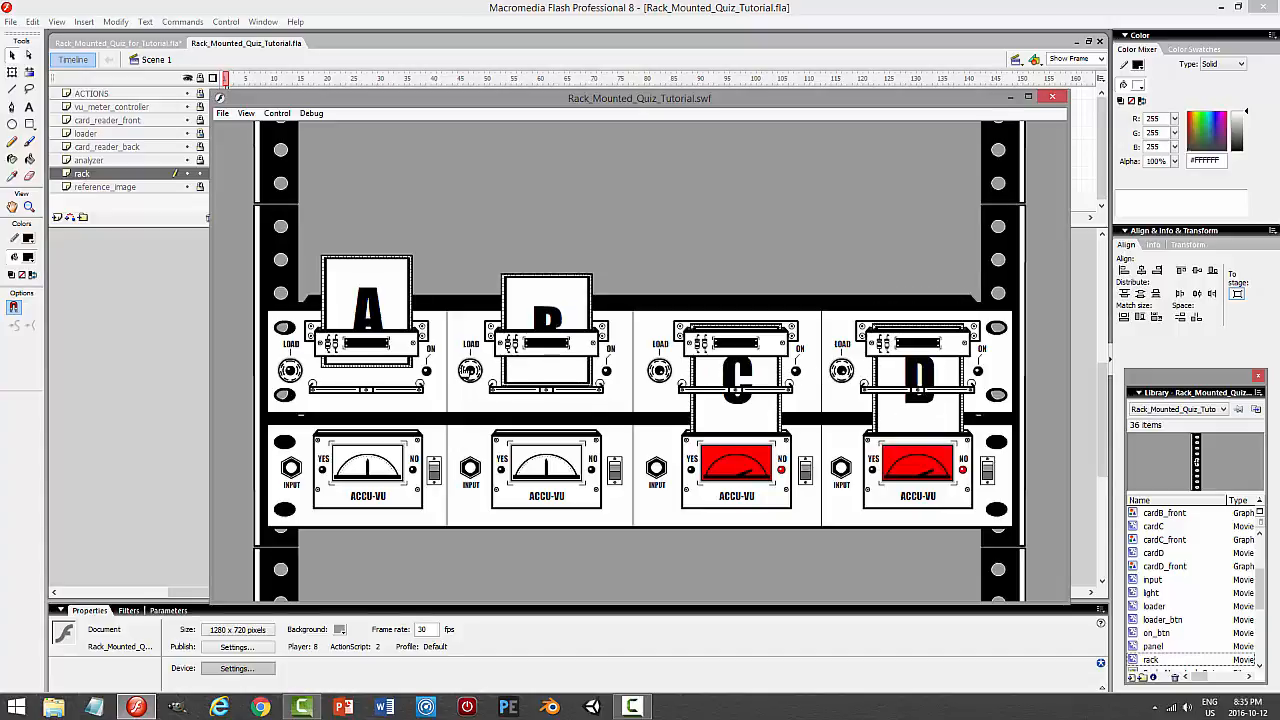
click(290, 371)
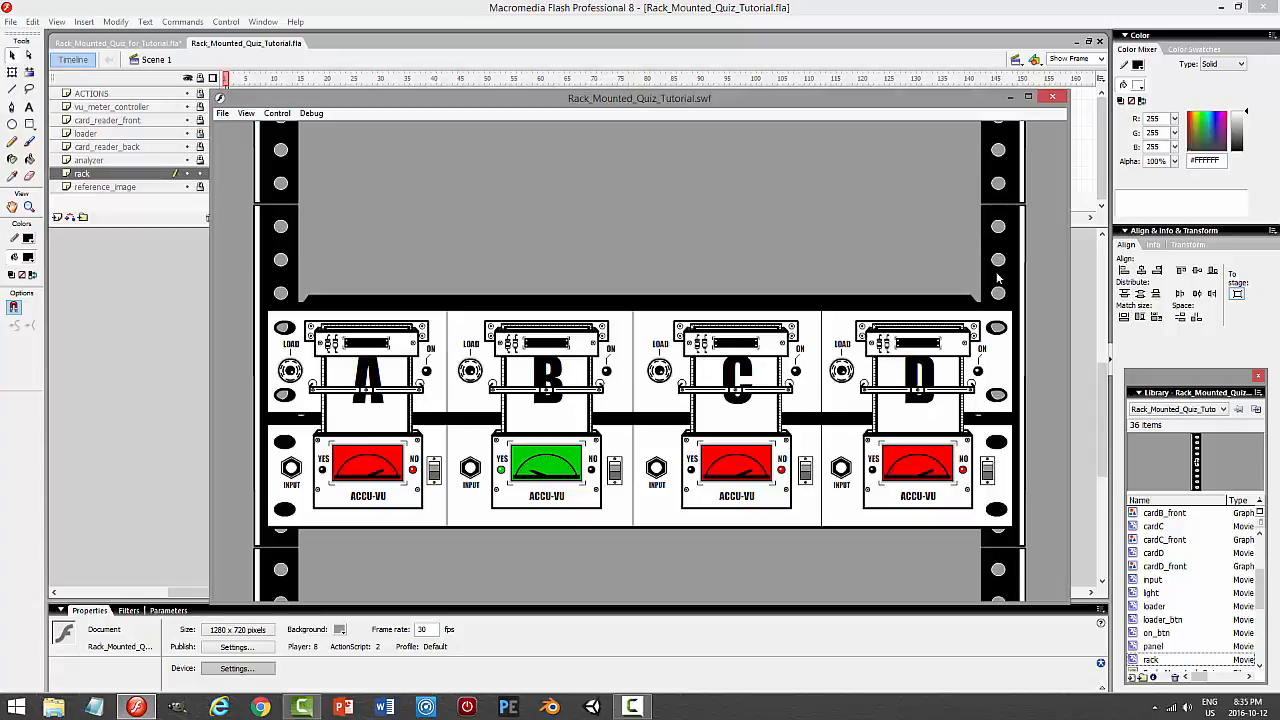
click(1052, 96)
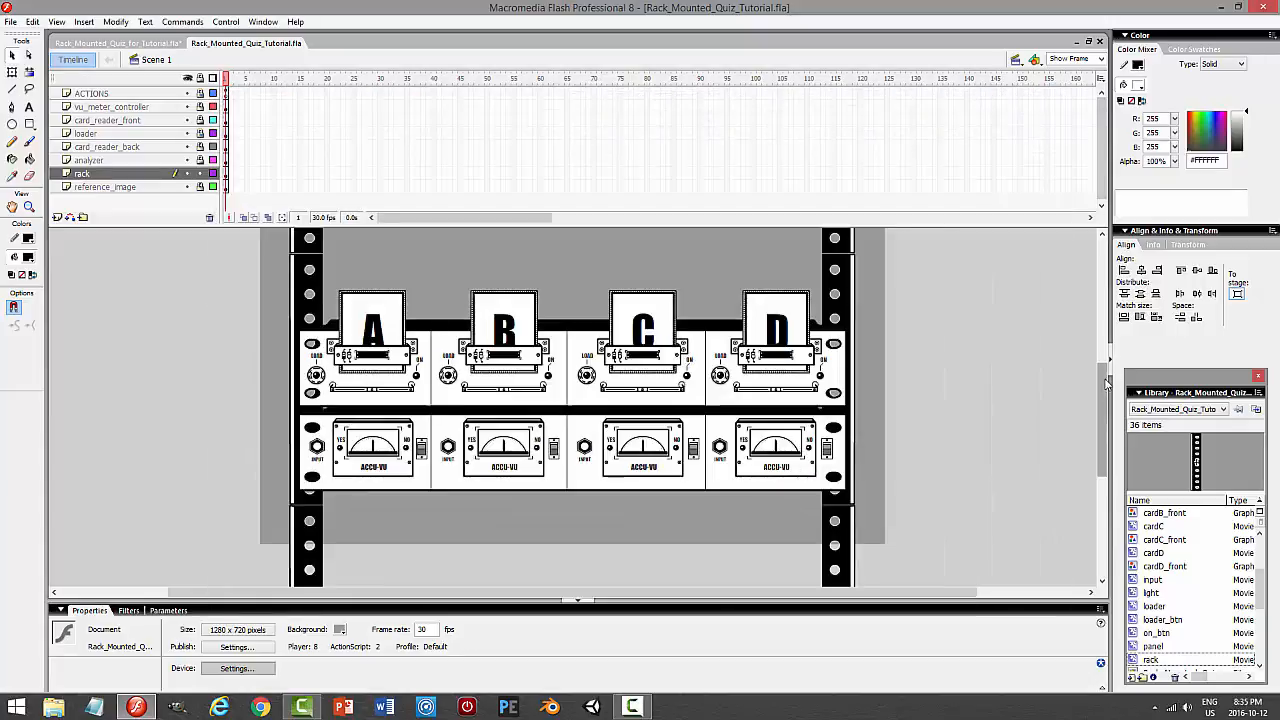
Lock the rack layer, unlock the loader layer, copy the loader movie clip and relock its layer
drag(1106, 383, 1100, 261)
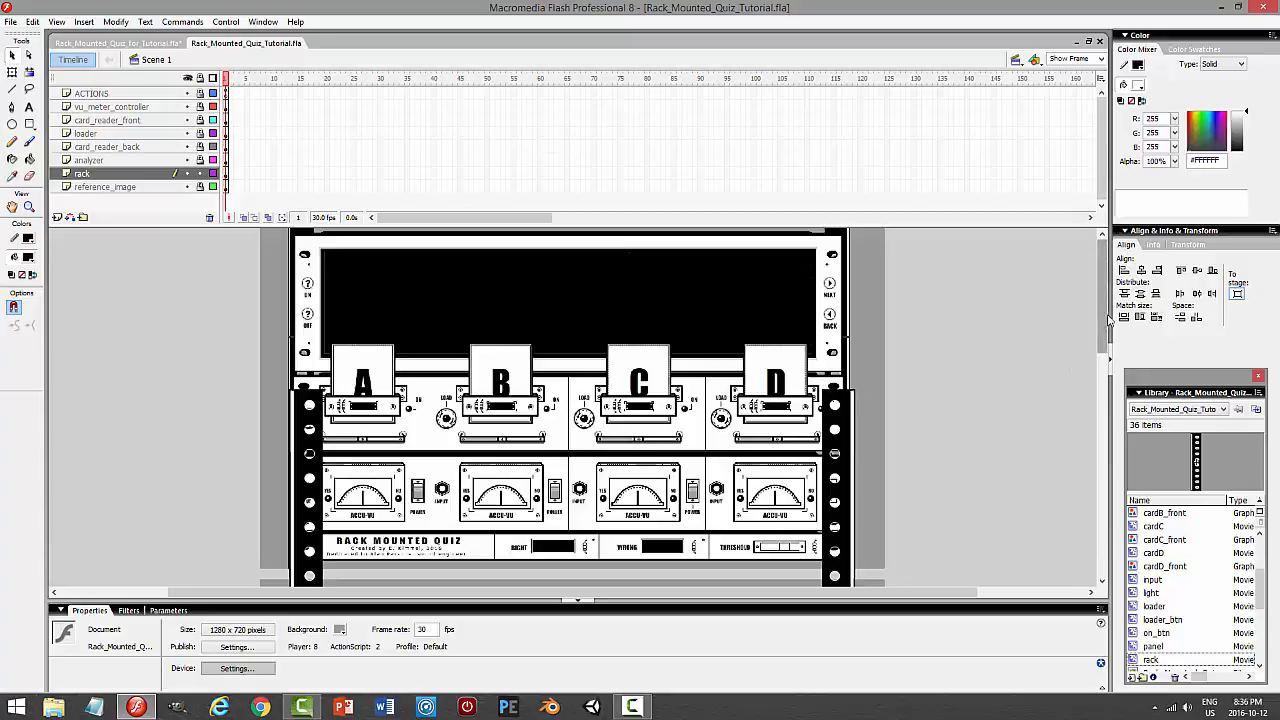
drag(1100, 337, 1097, 418)
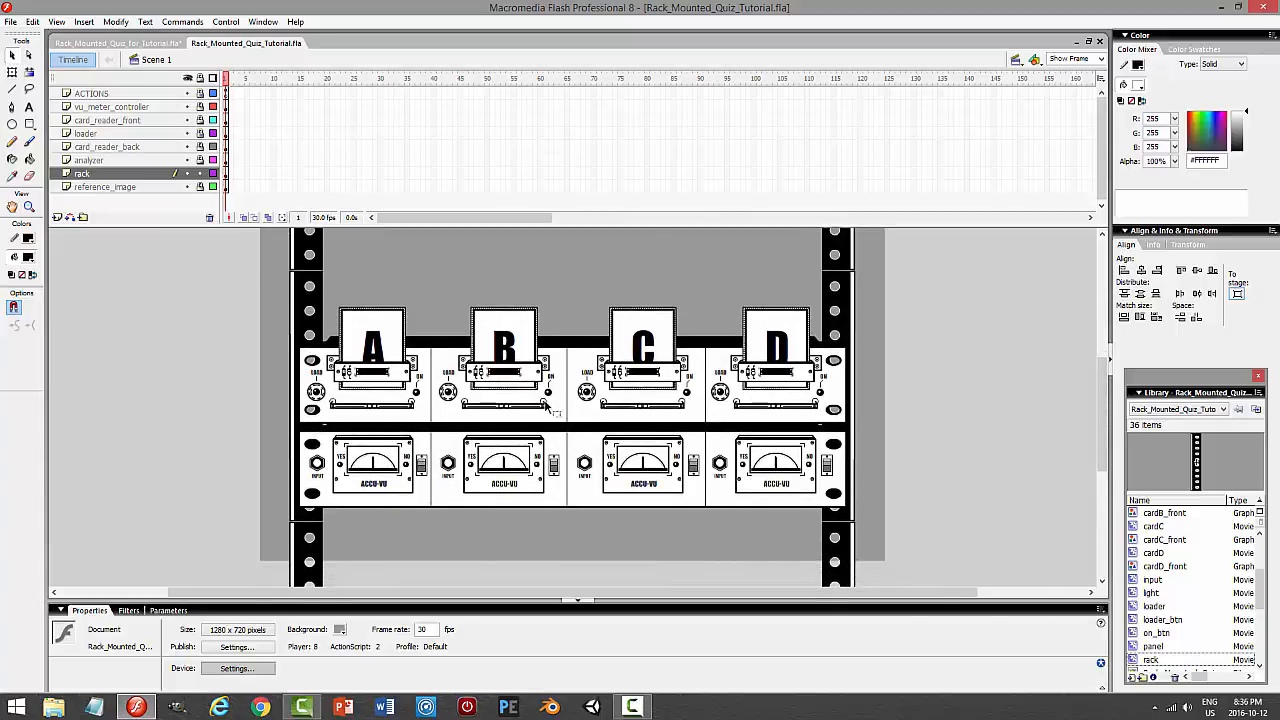
click(199, 174)
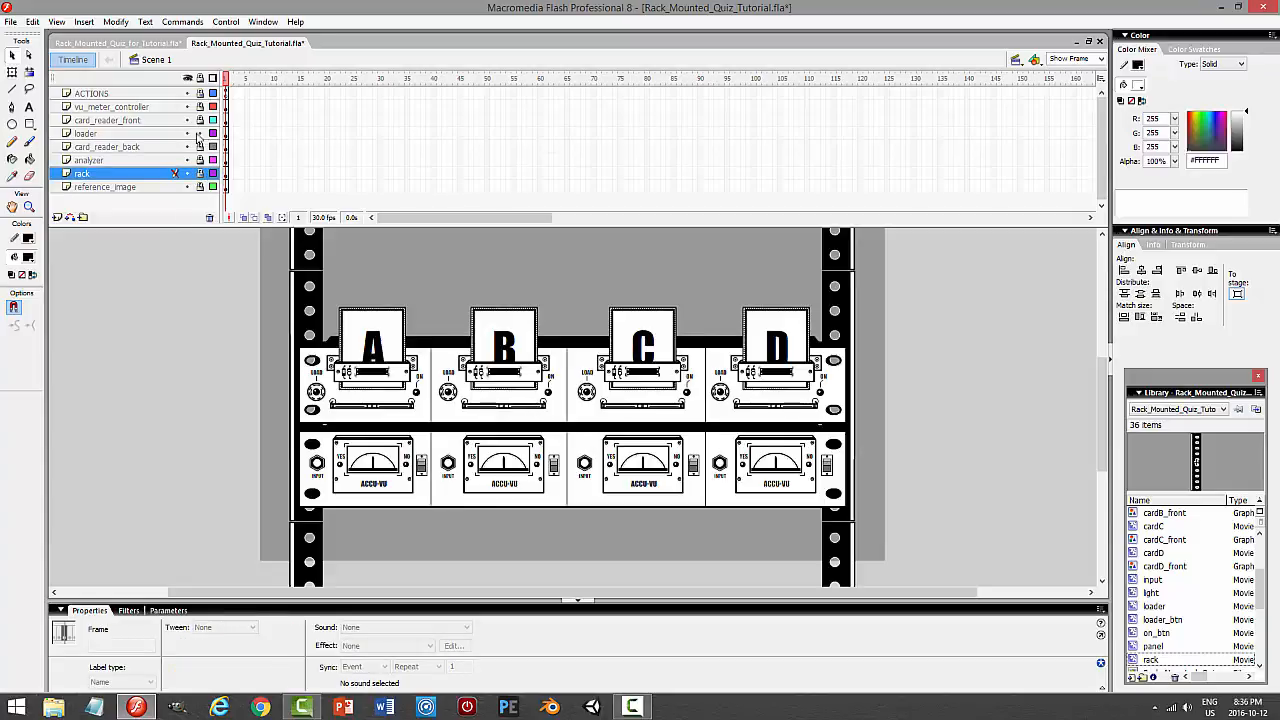
click(163, 134)
click(427, 385)
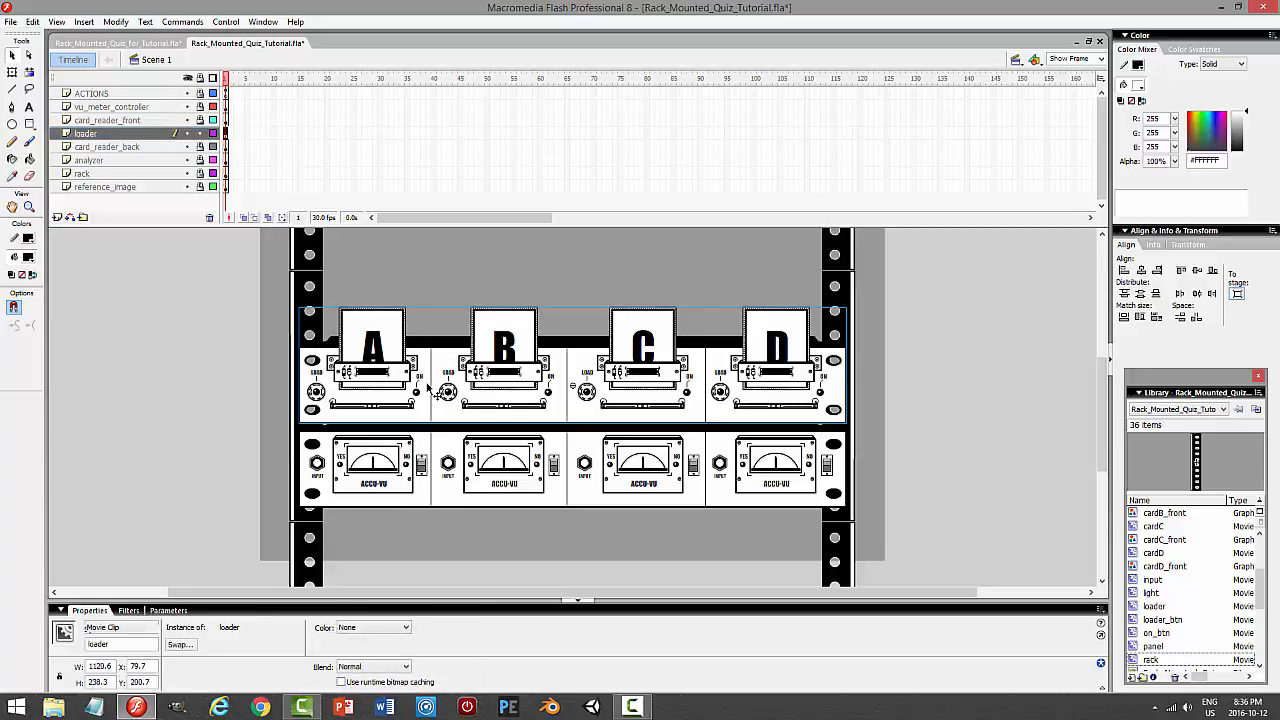
click(33, 21)
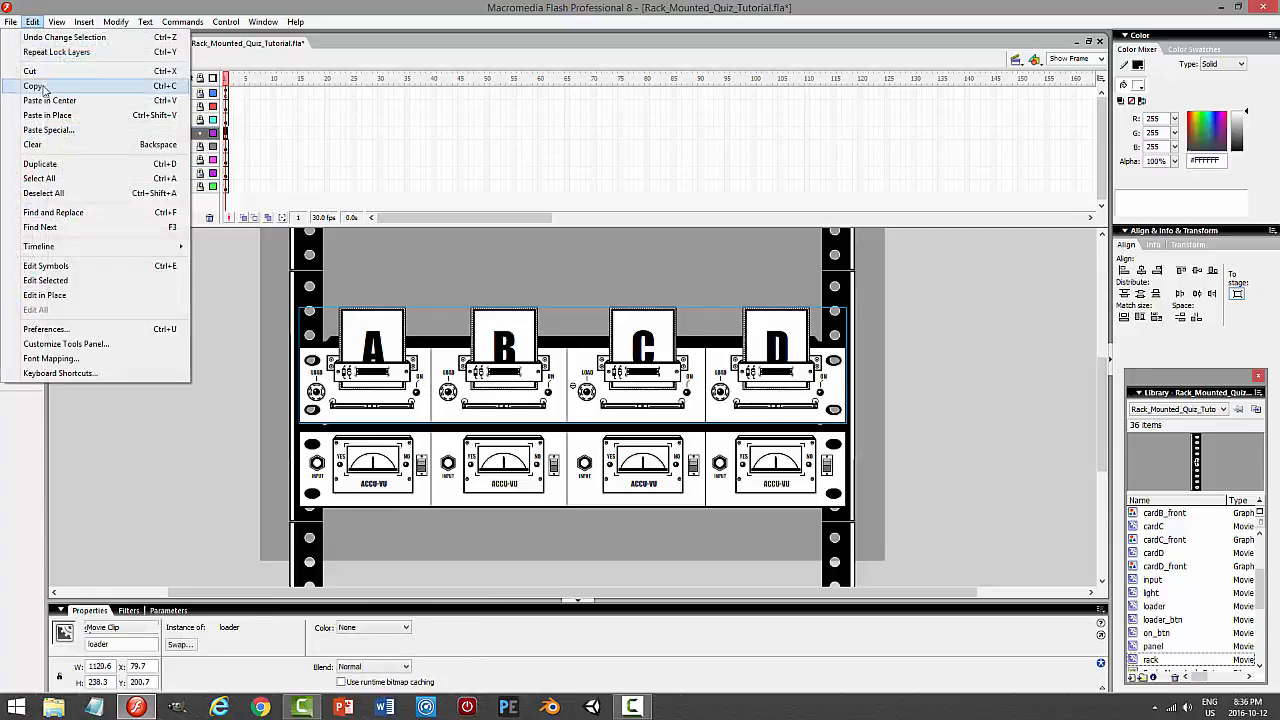
click(43, 88)
click(200, 134)
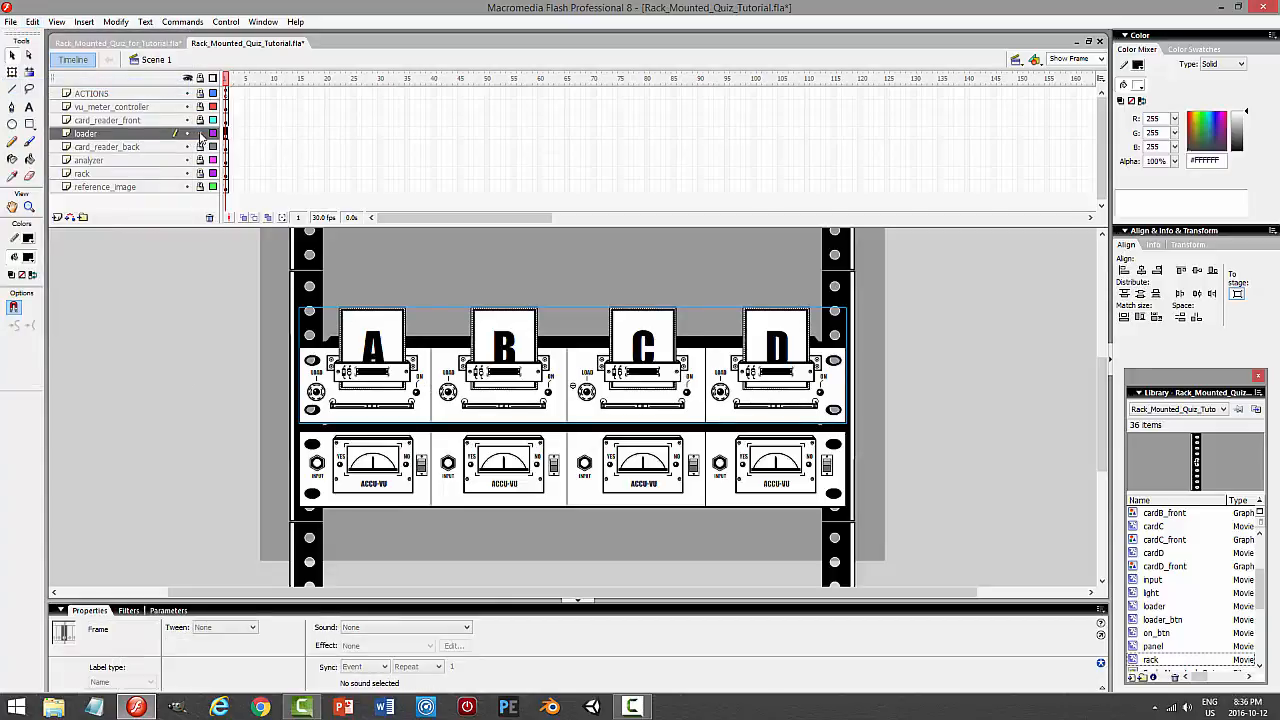
Add a new layer directly above vu_meter_controller and paste the copied loader in place on it
click(112, 107)
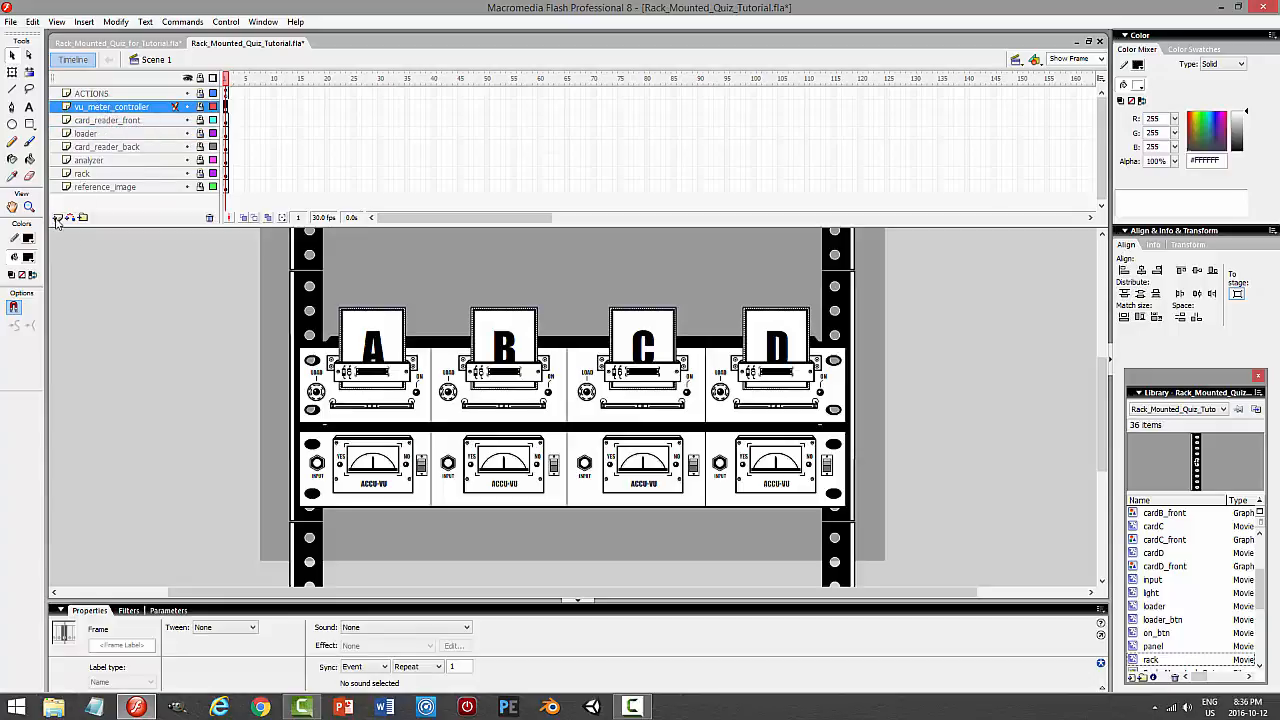
click(57, 218)
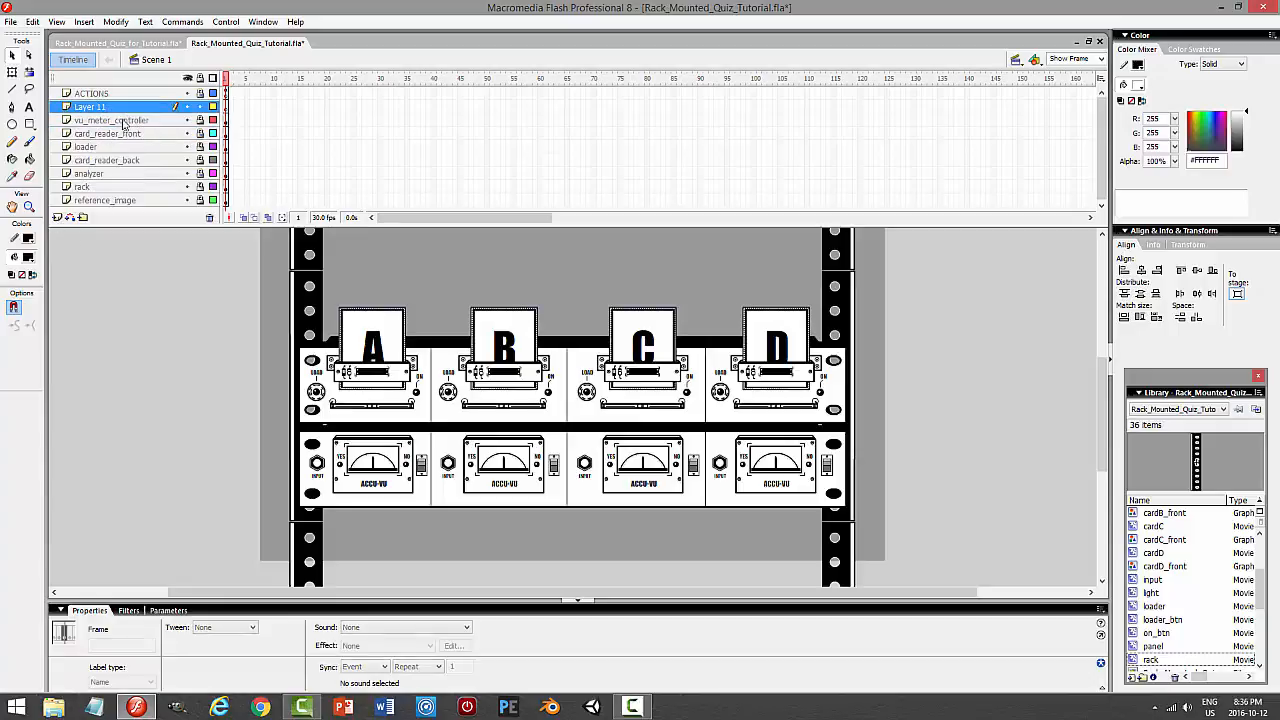
click(32, 21)
click(43, 116)
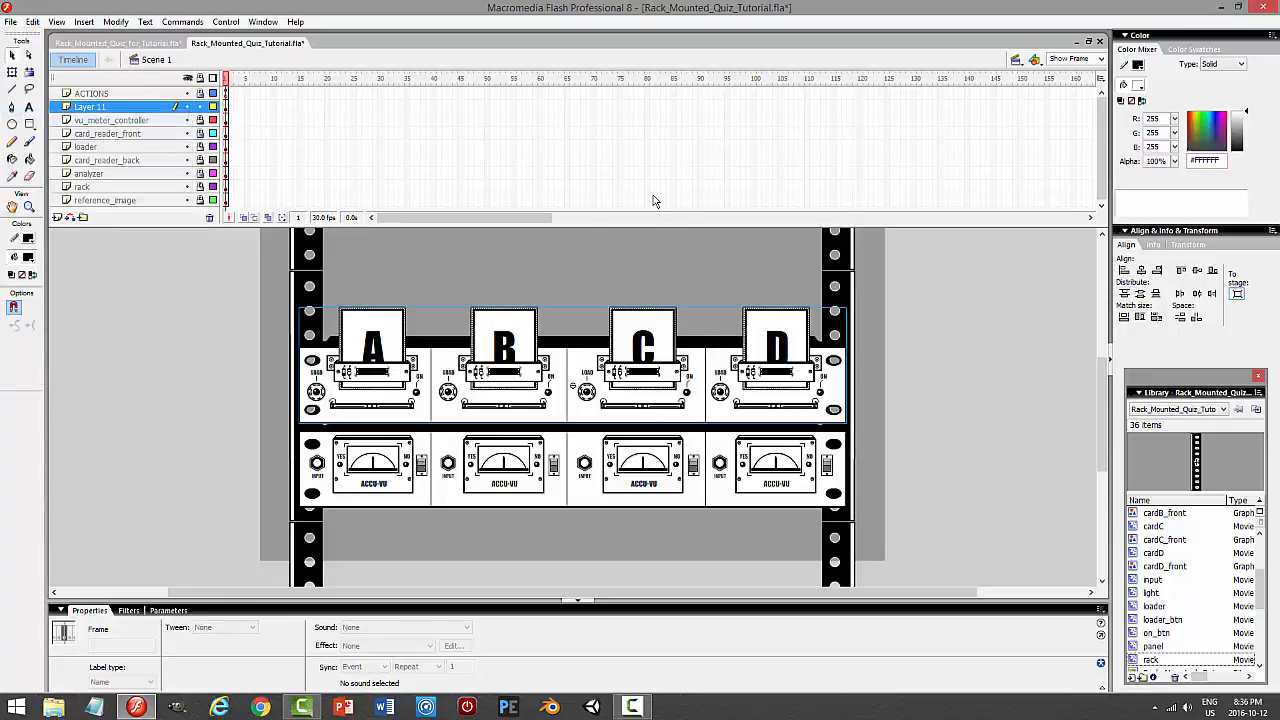
Nudge the pasted loader straight up to about Y 12 and move Layer 11 between the analyzer and rack layers
key(Up)
key(Up)
key(Up)
key(Up)
key(Up)
key(Up)
key(Up)
key(Up)
key(Up)
key(Up)
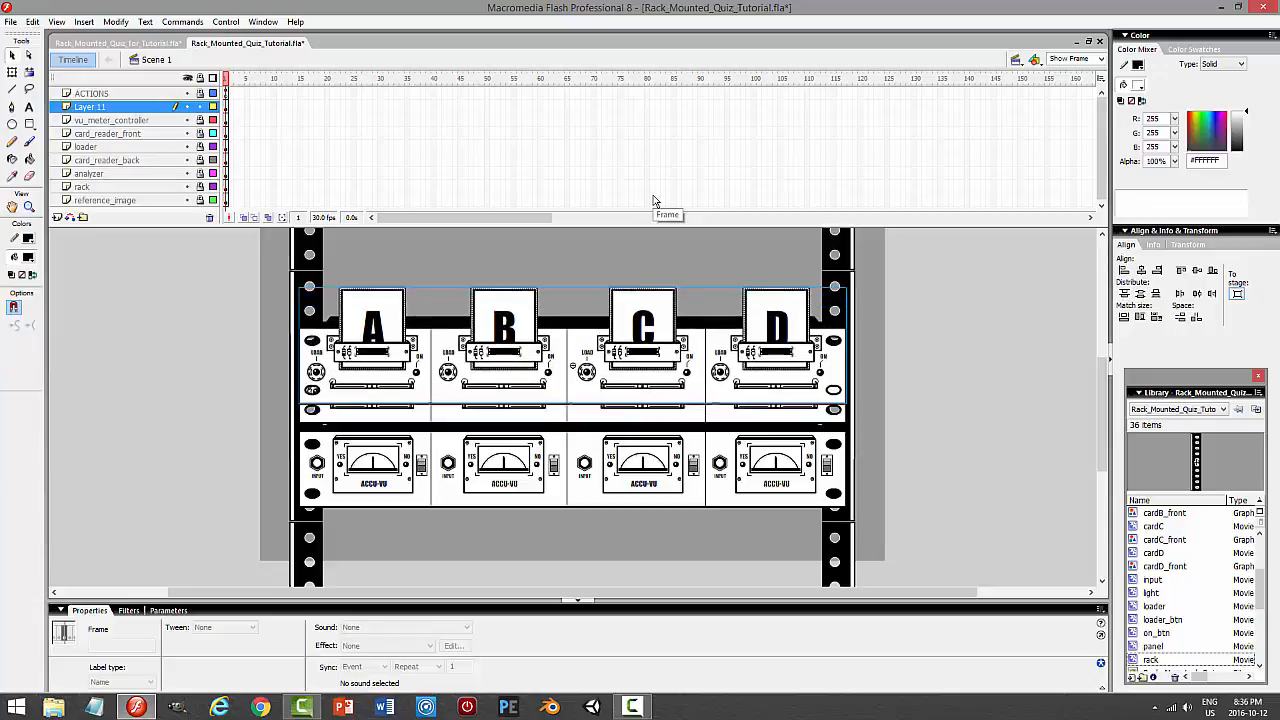
key(Up)
key(Up)
key(Up)
key(Up)
key(Up)
key(Up)
key(Up)
key(Up)
key(Up)
key(Up)
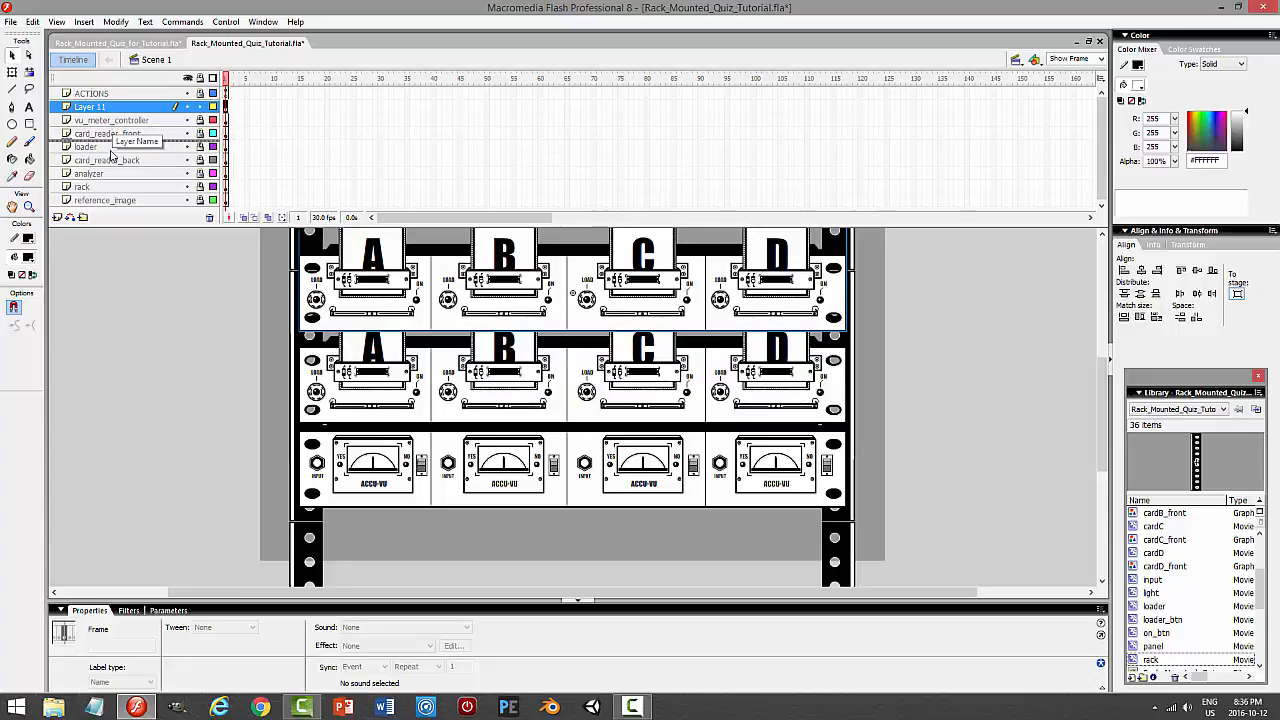
drag(112, 180, 112, 177)
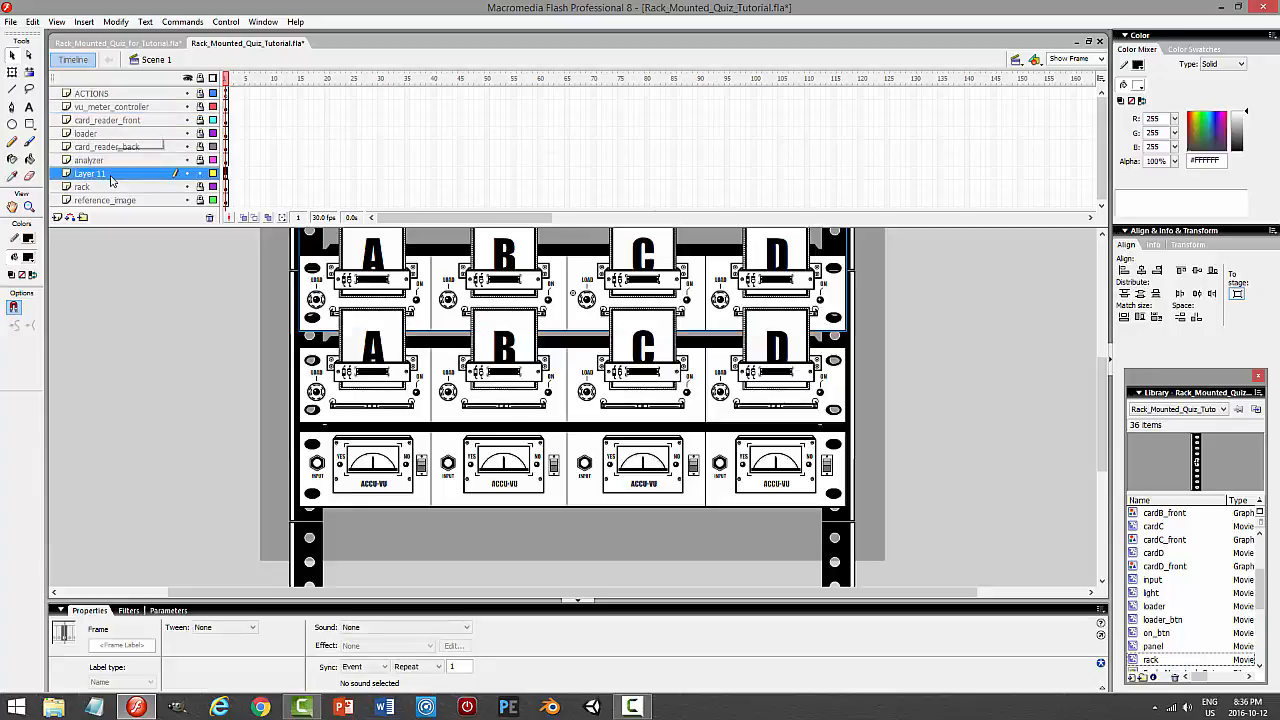
Duplicate the upper loader's symbol under the name monitor and set its instance name to monitor
drag(1101, 423, 1102, 404)
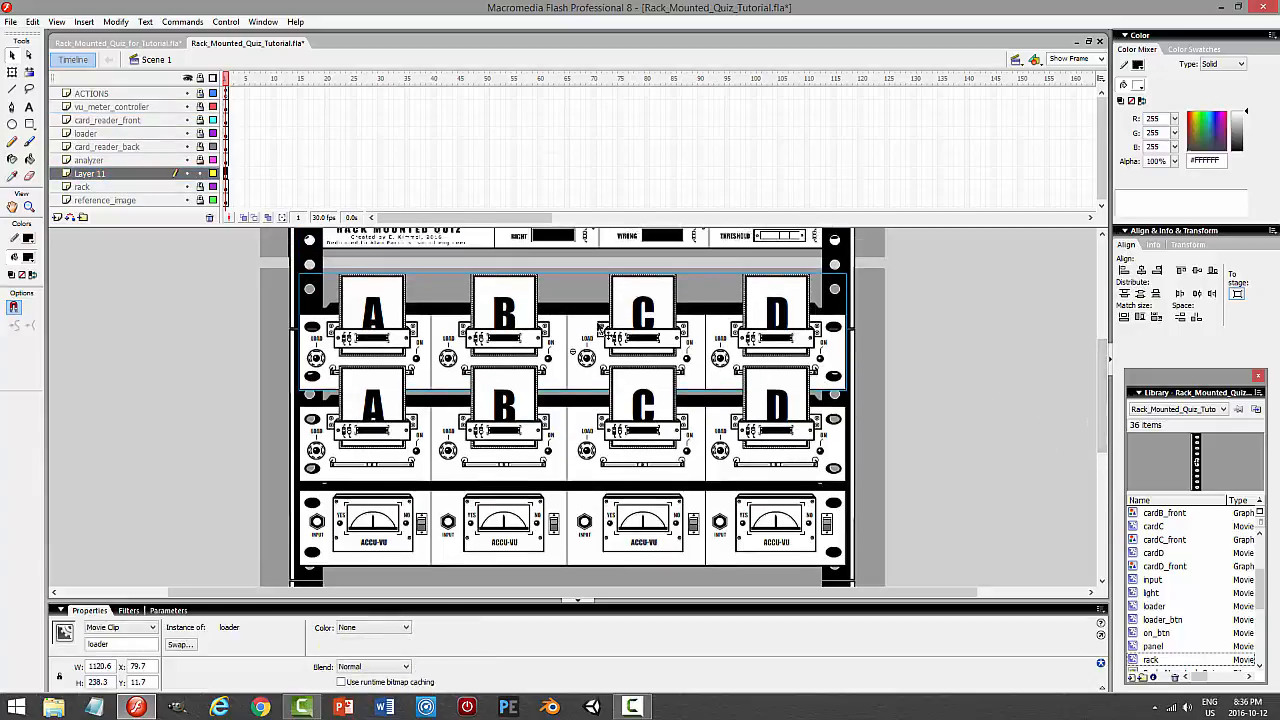
right_click(579, 331)
click(634, 571)
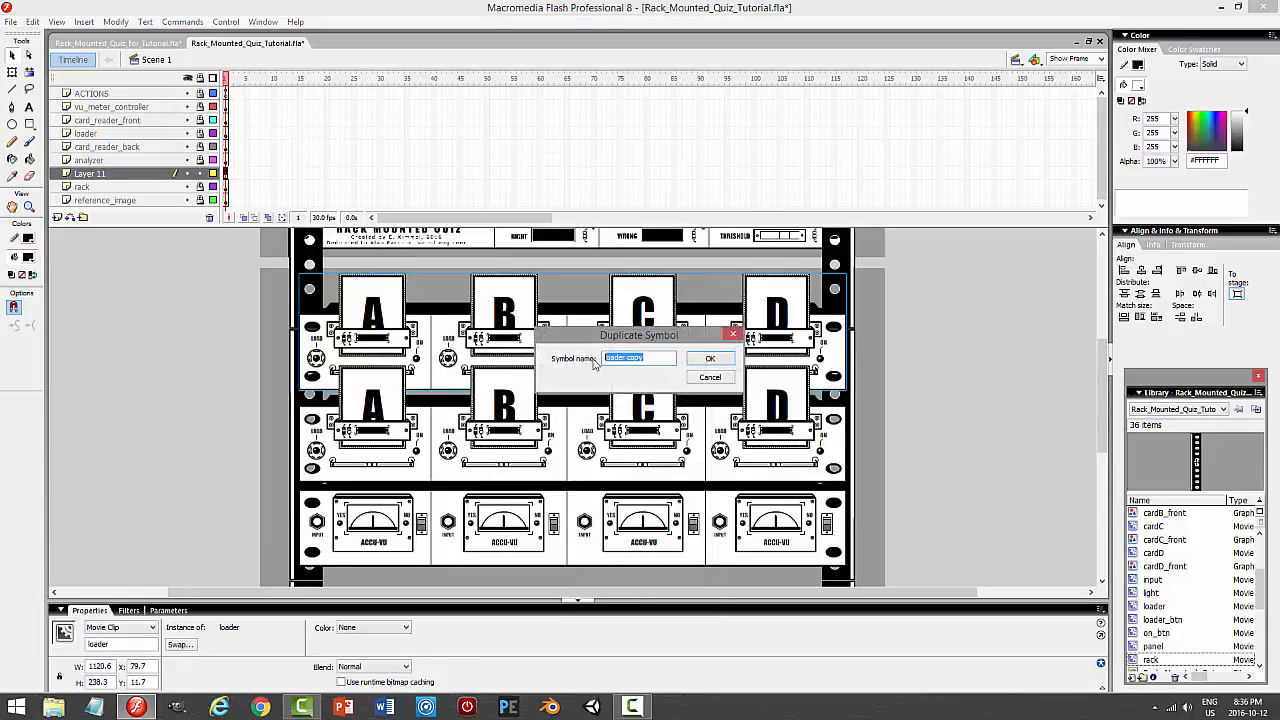
text(monit)
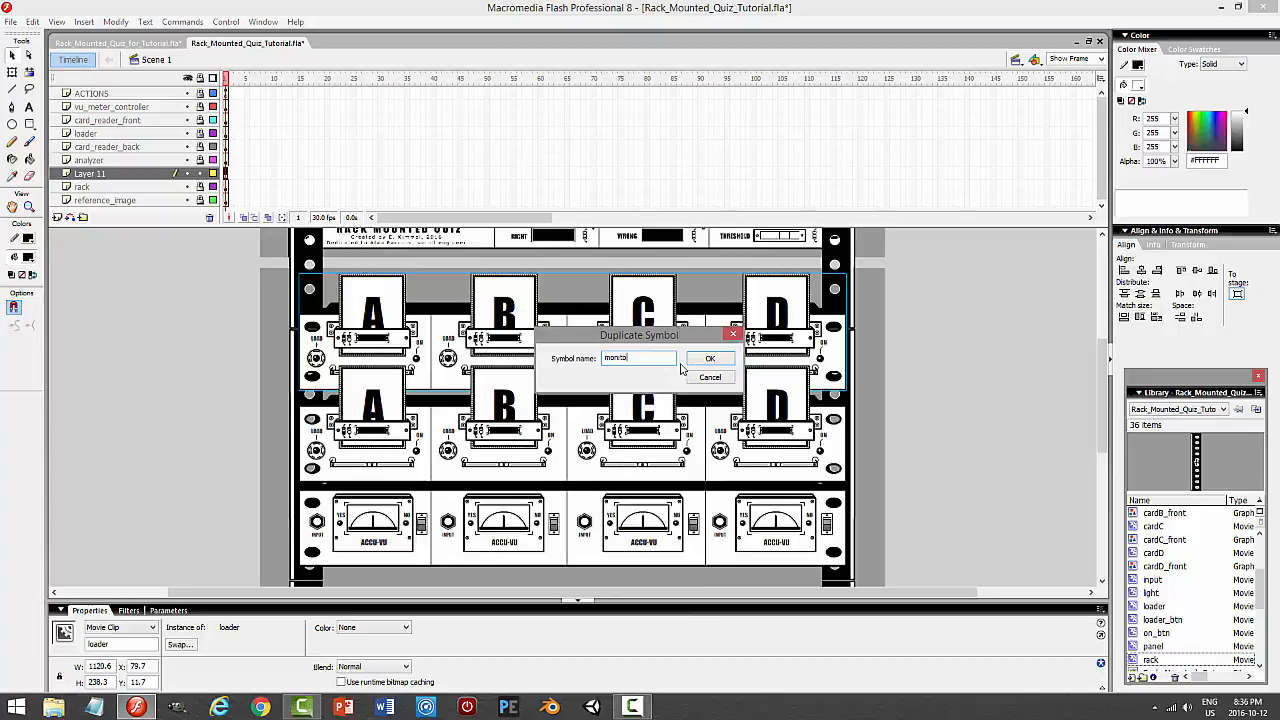
text(or)
key(Return)
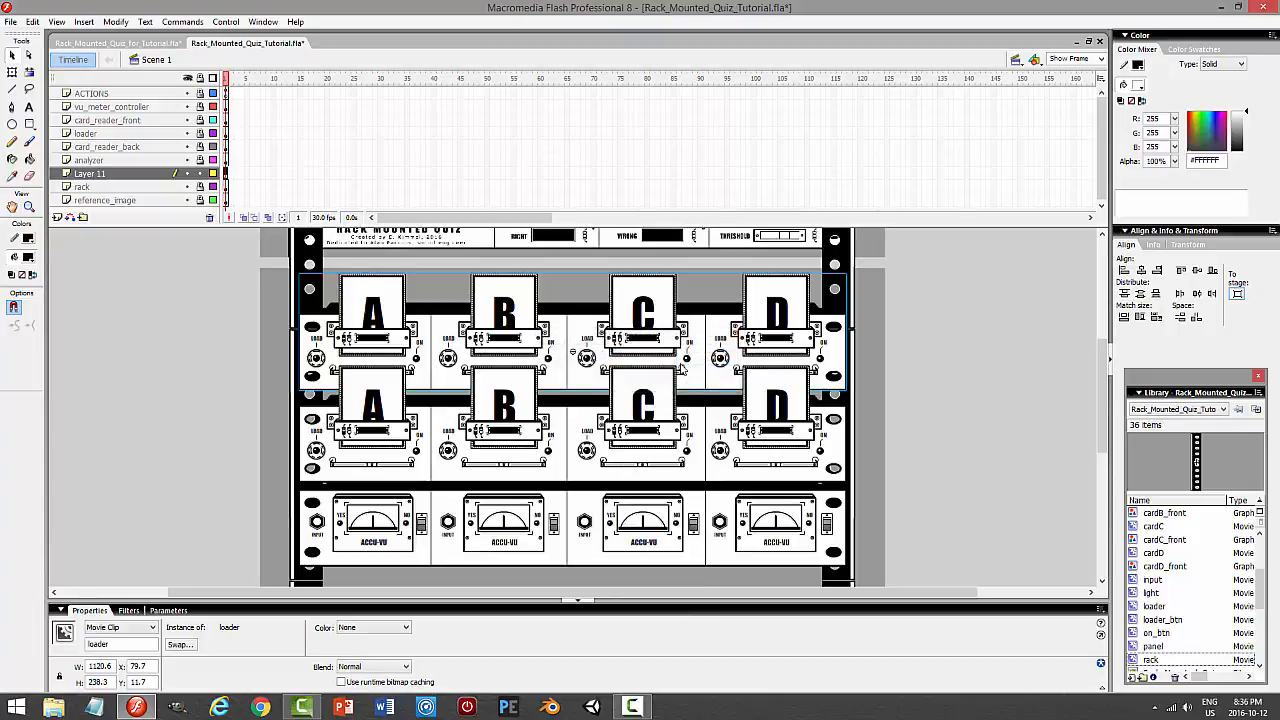
drag(131, 647, 74, 646)
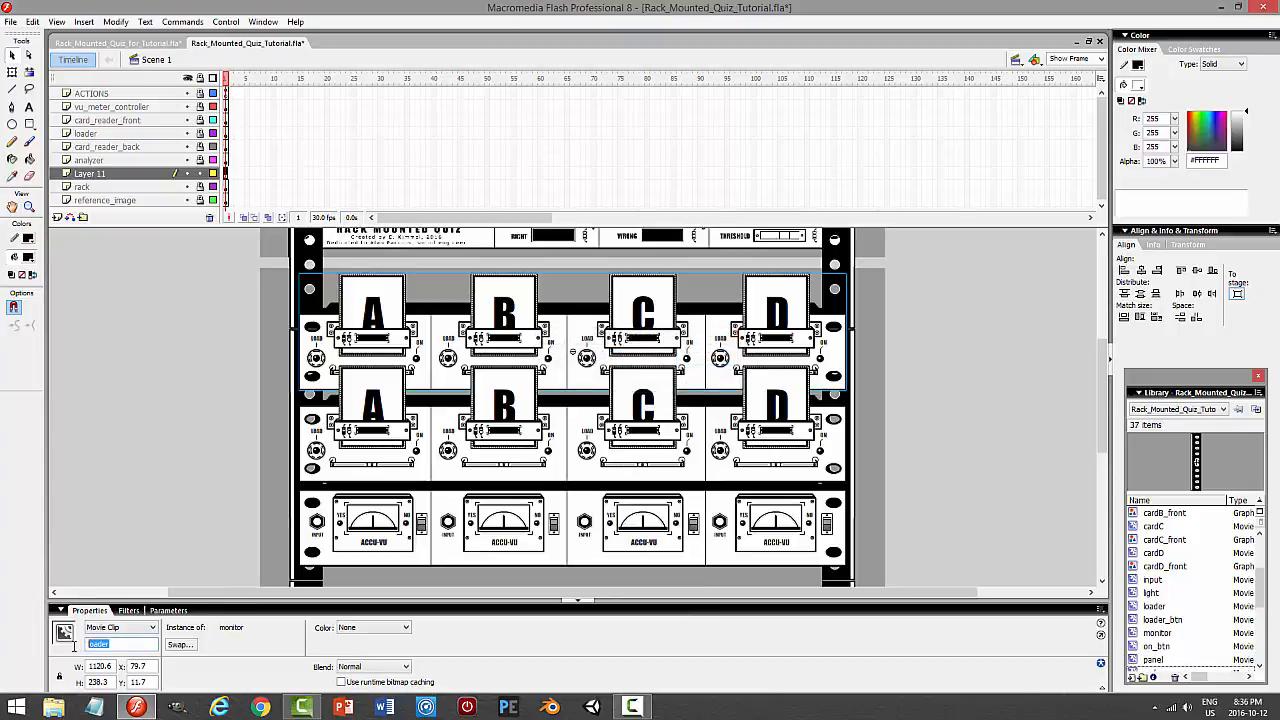
text(monitor)
key(Return)
Open the monitor symbol for editing and delete every layer above body, from on_btn down to panel
click(628, 342)
double_click(645, 342)
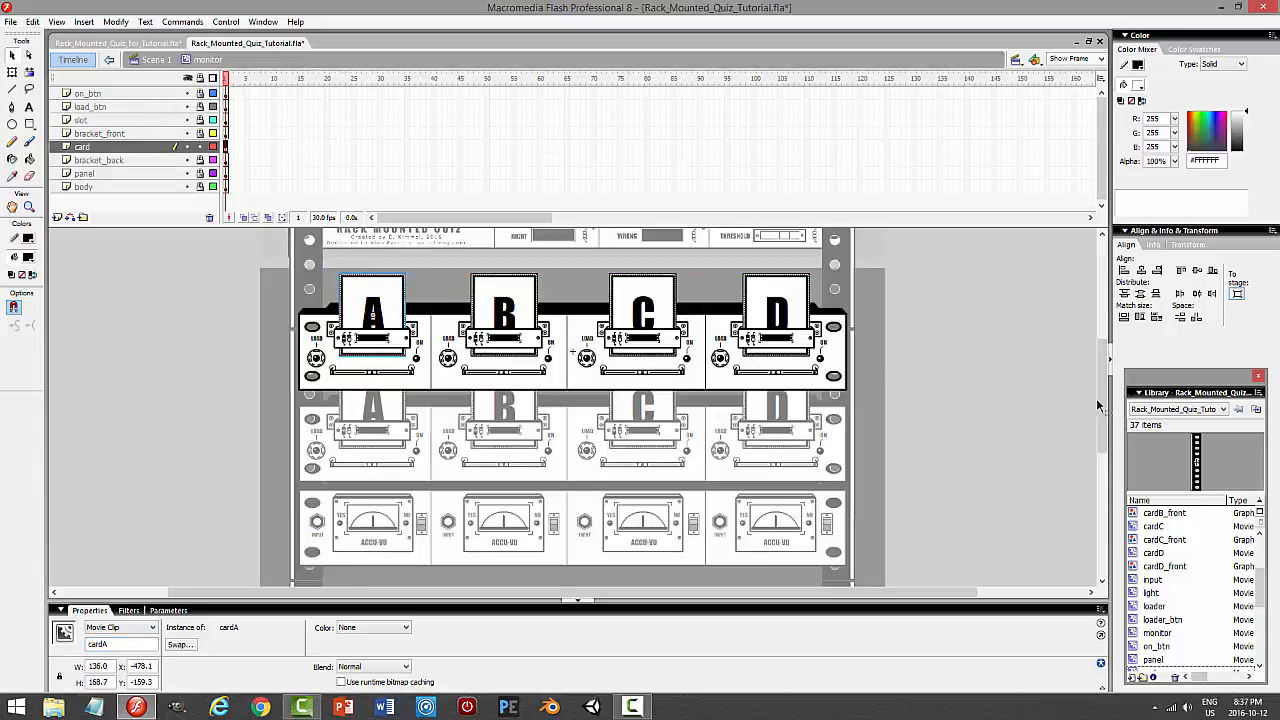
drag(1098, 404, 1109, 302)
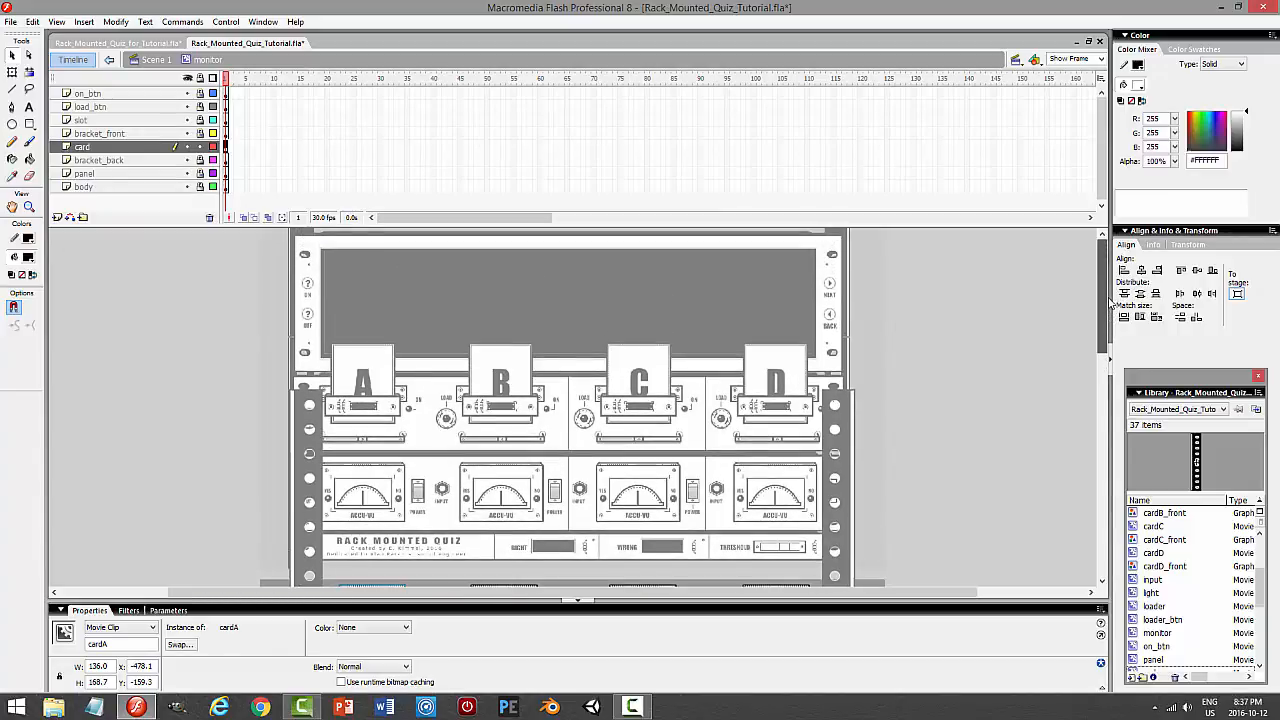
drag(1109, 302, 1082, 387)
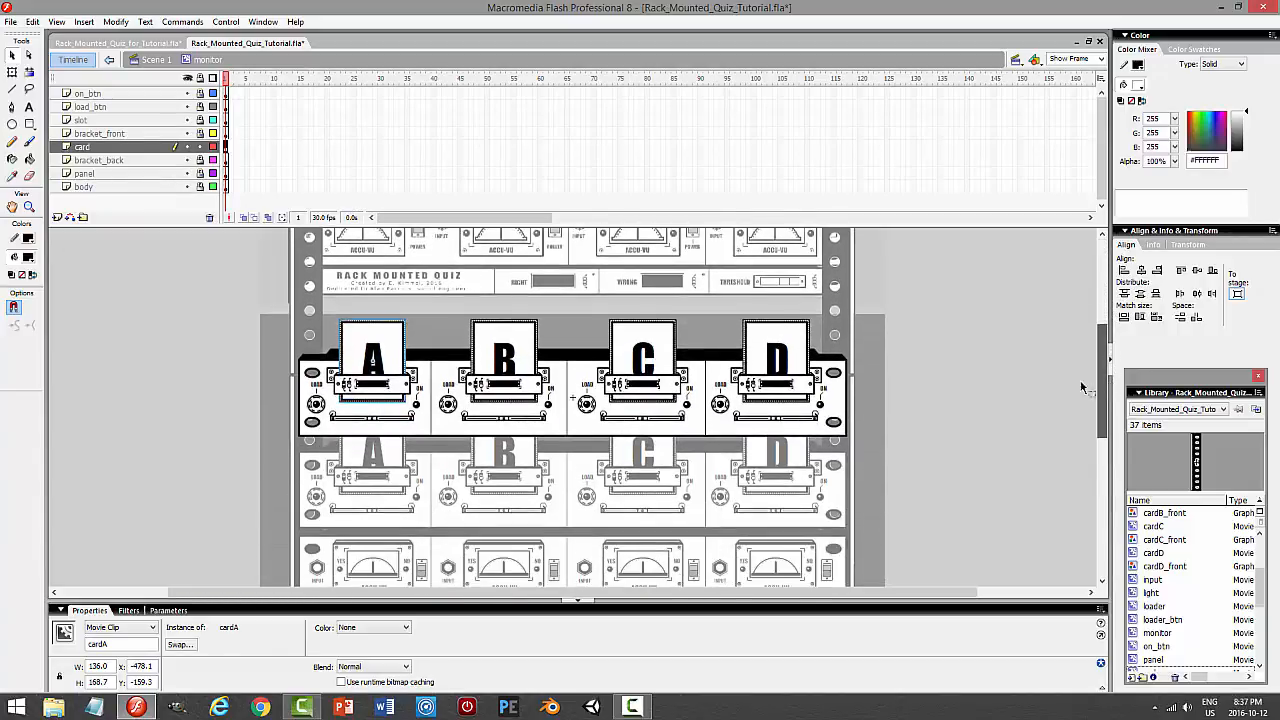
click(117, 95)
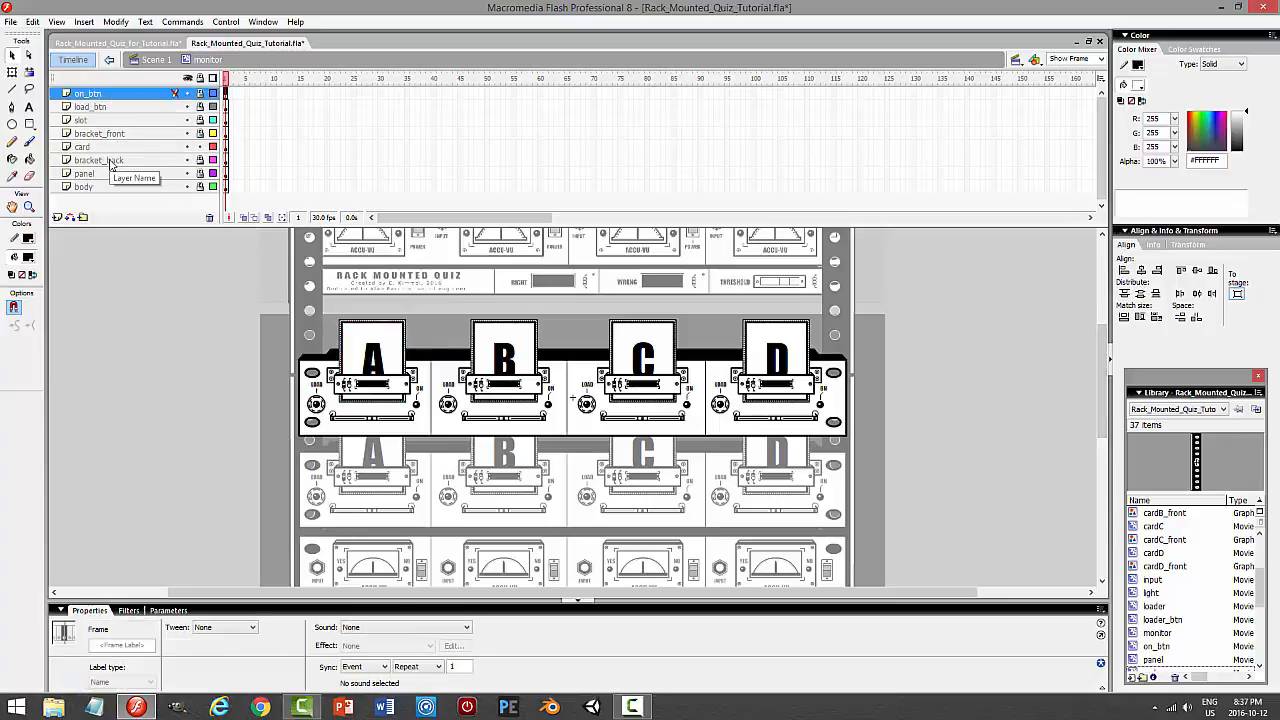
shift+click(112, 165)
click(210, 217)
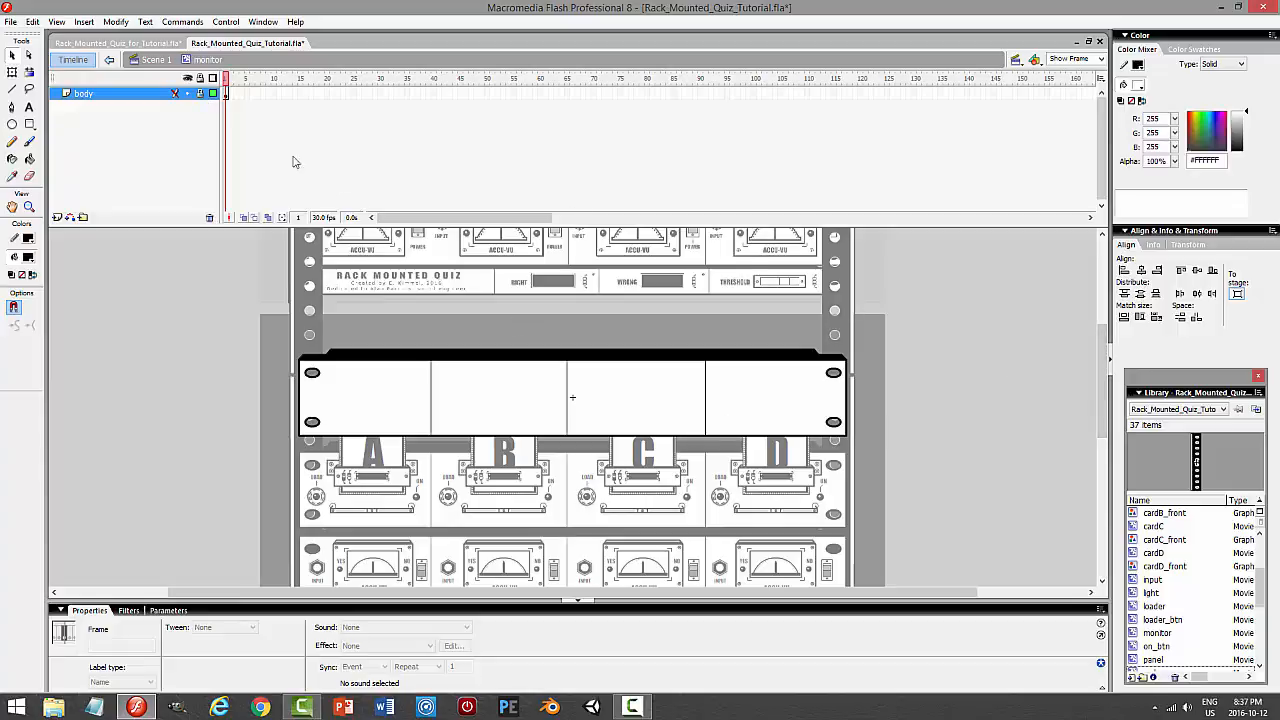
Unlock the body layer and delete the three vertical divider lines from the monitor panel
click(200, 93)
click(431, 334)
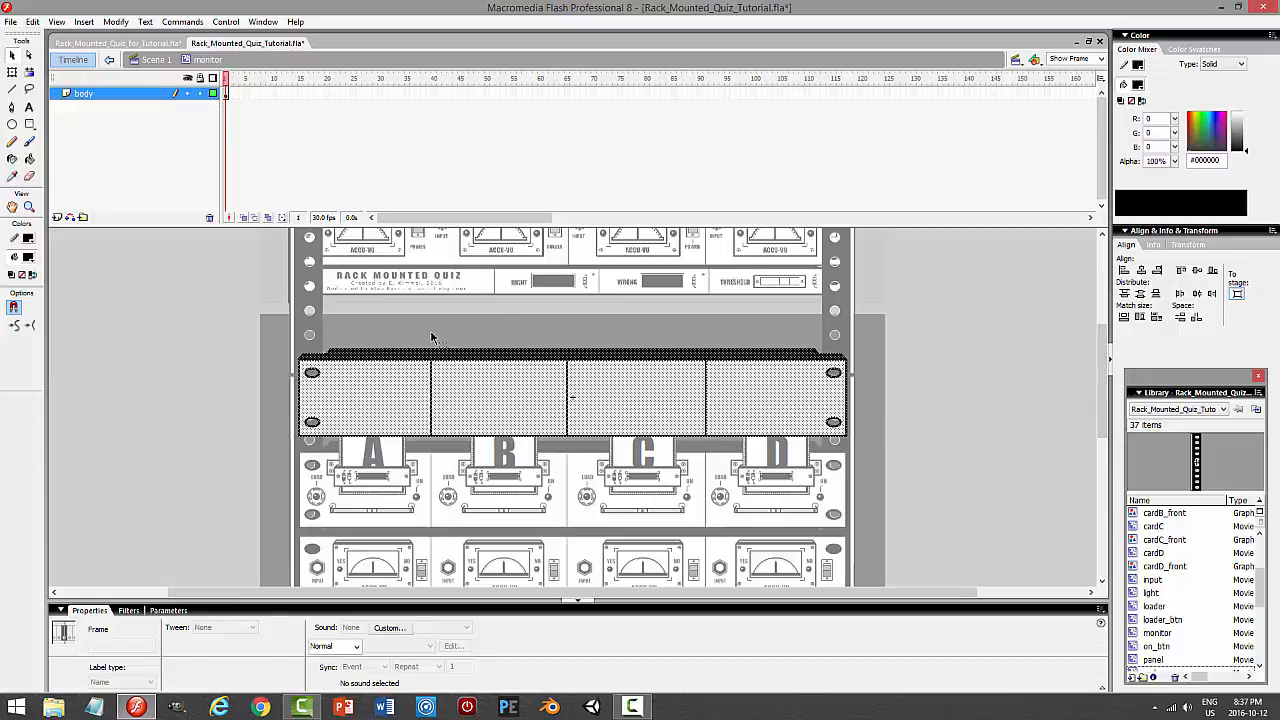
click(431, 386)
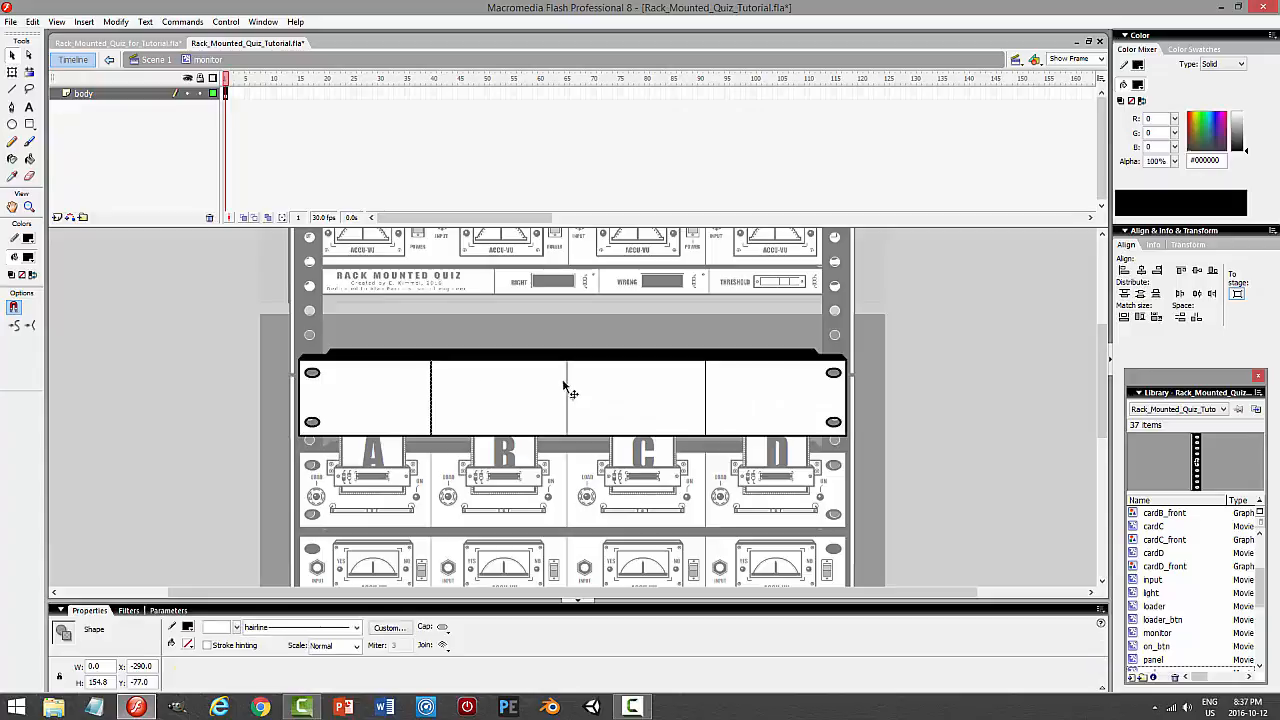
shift+click(567, 385)
shift+click(705, 396)
shift+click(706, 390)
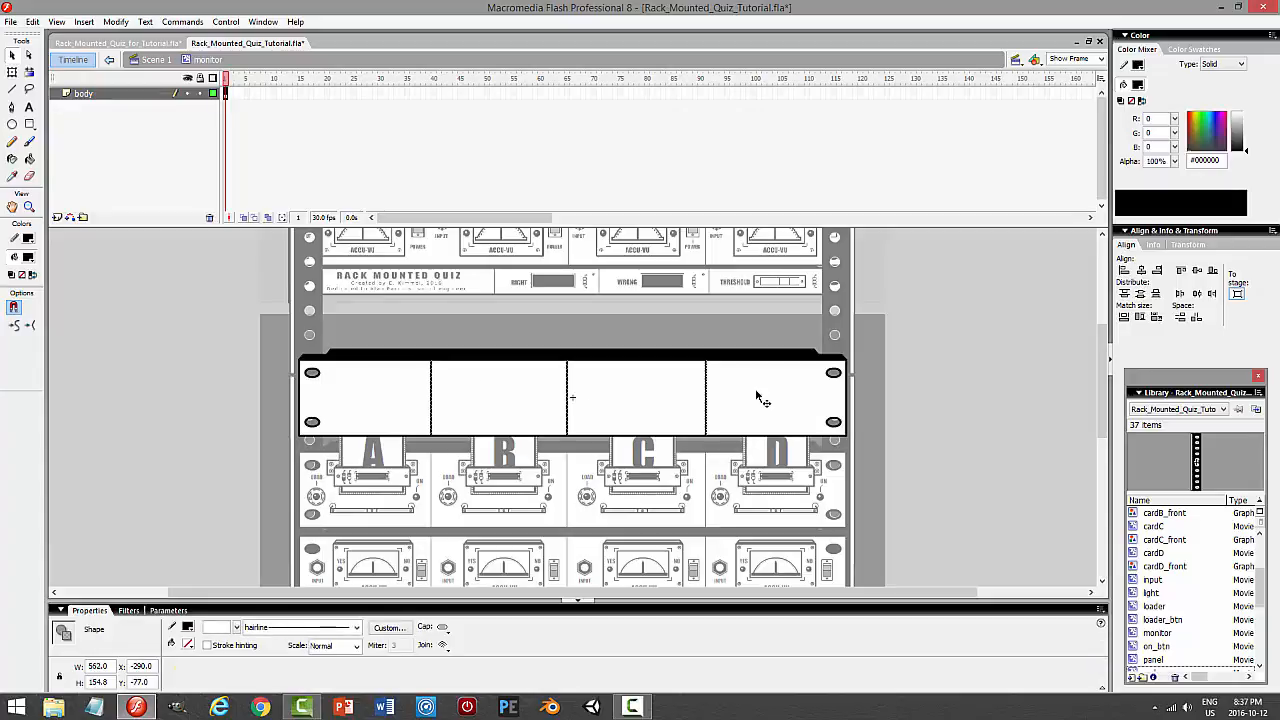
key(Delete)
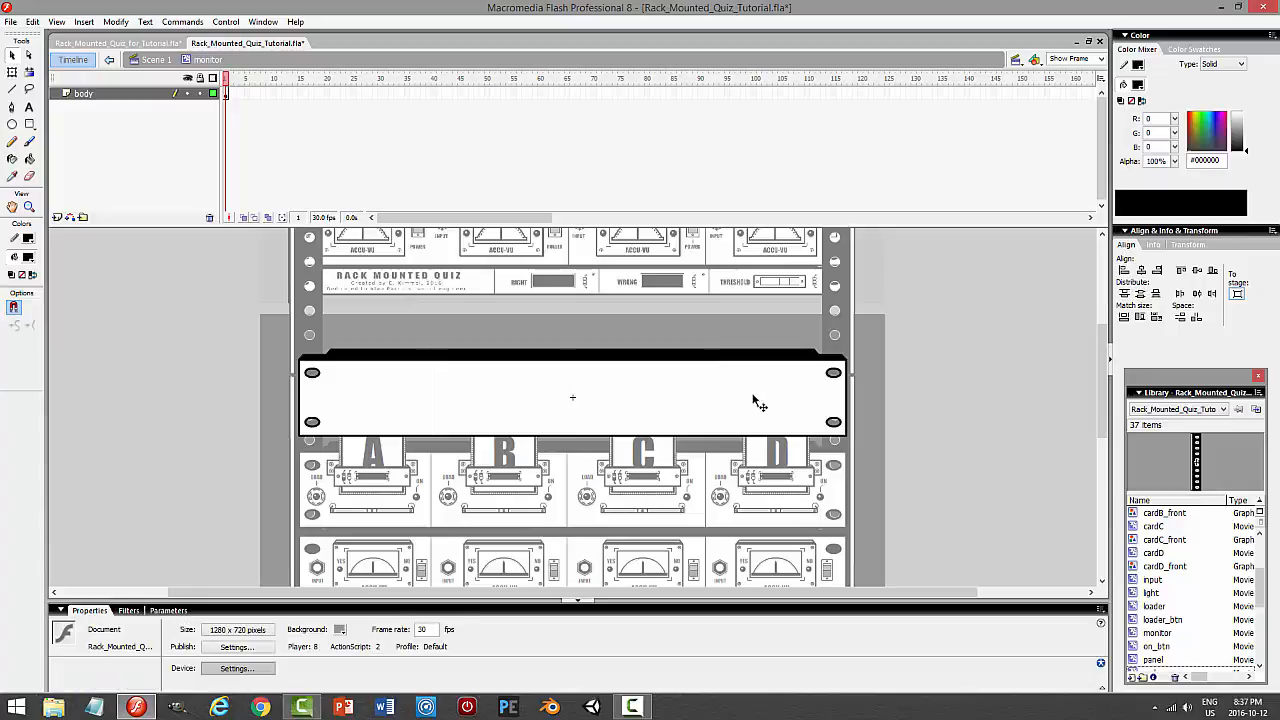
Cut the outline of the panel's upper-left mounting hole and return to Scene 1
click(312, 378)
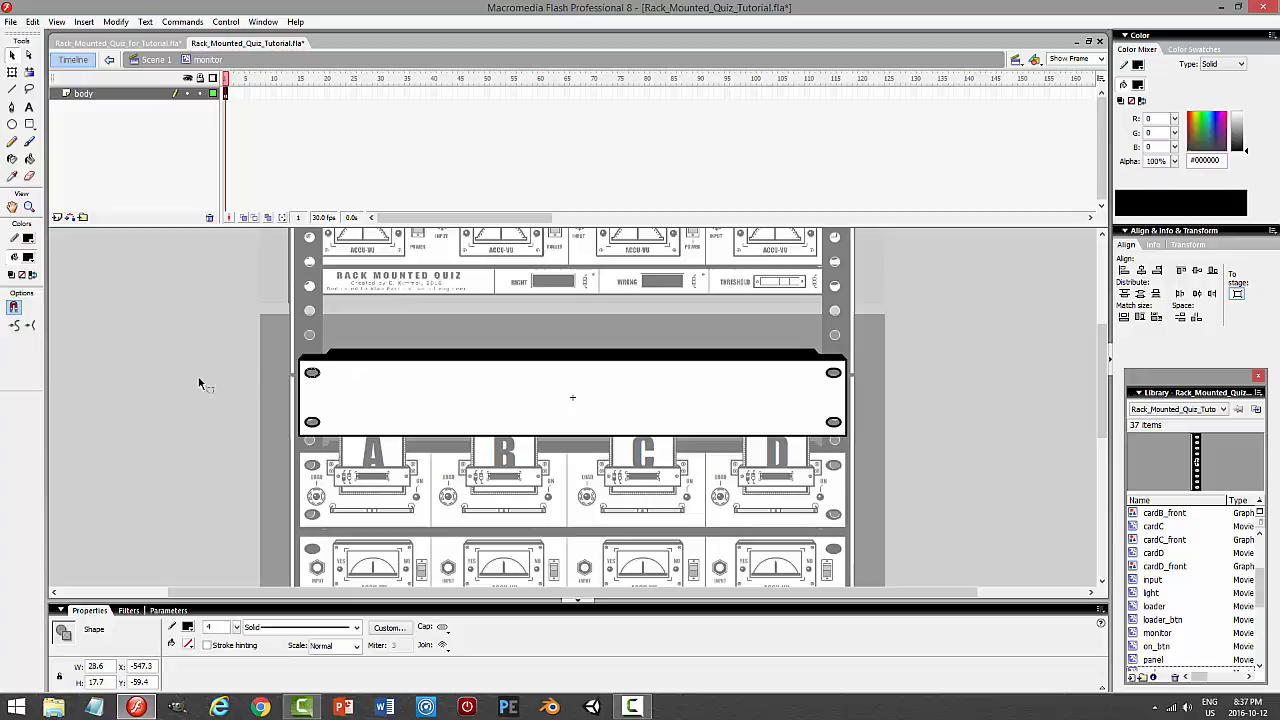
click(33, 22)
click(36, 71)
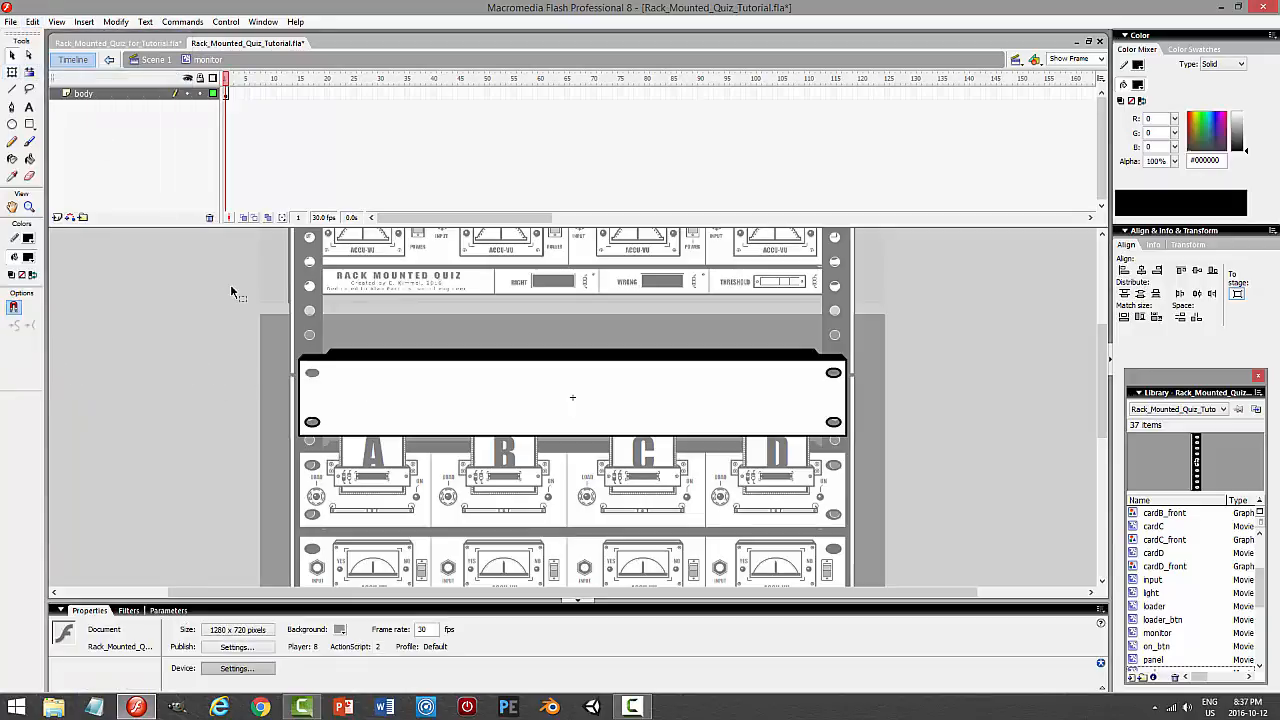
click(152, 60)
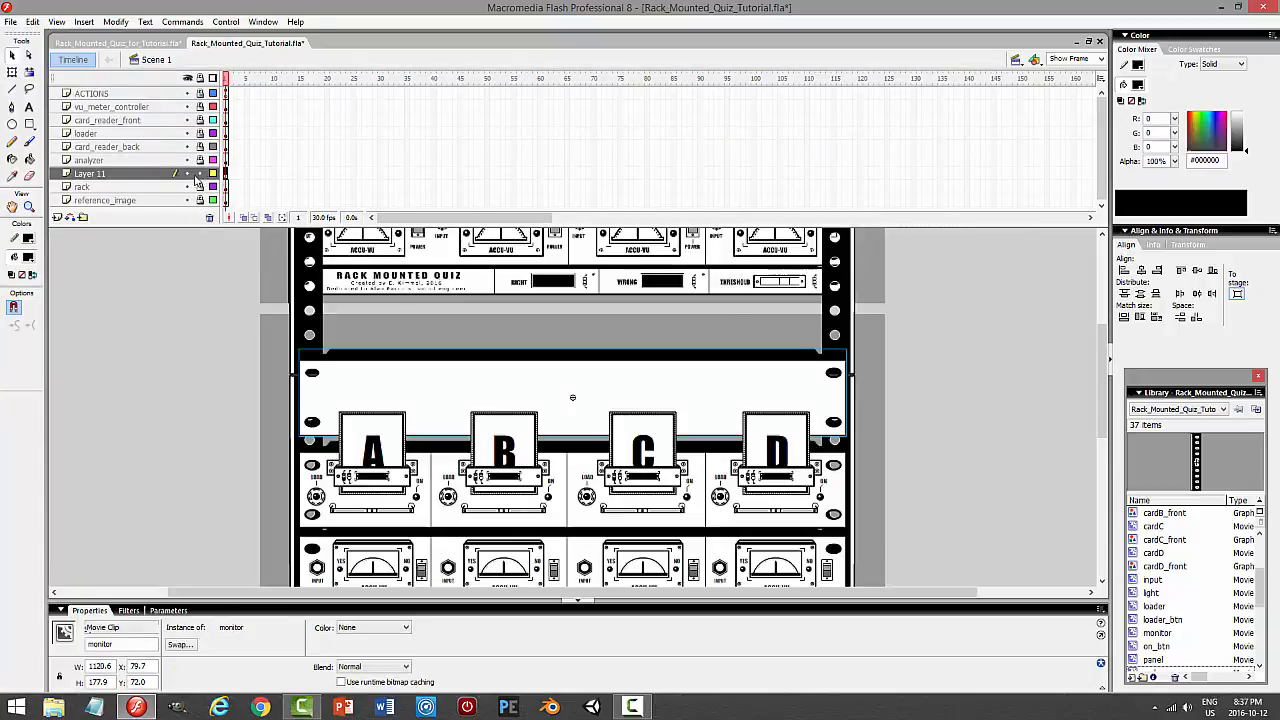
Rename Layer 11 as monitor and lock the layer
double_click(127, 174)
text(mon)
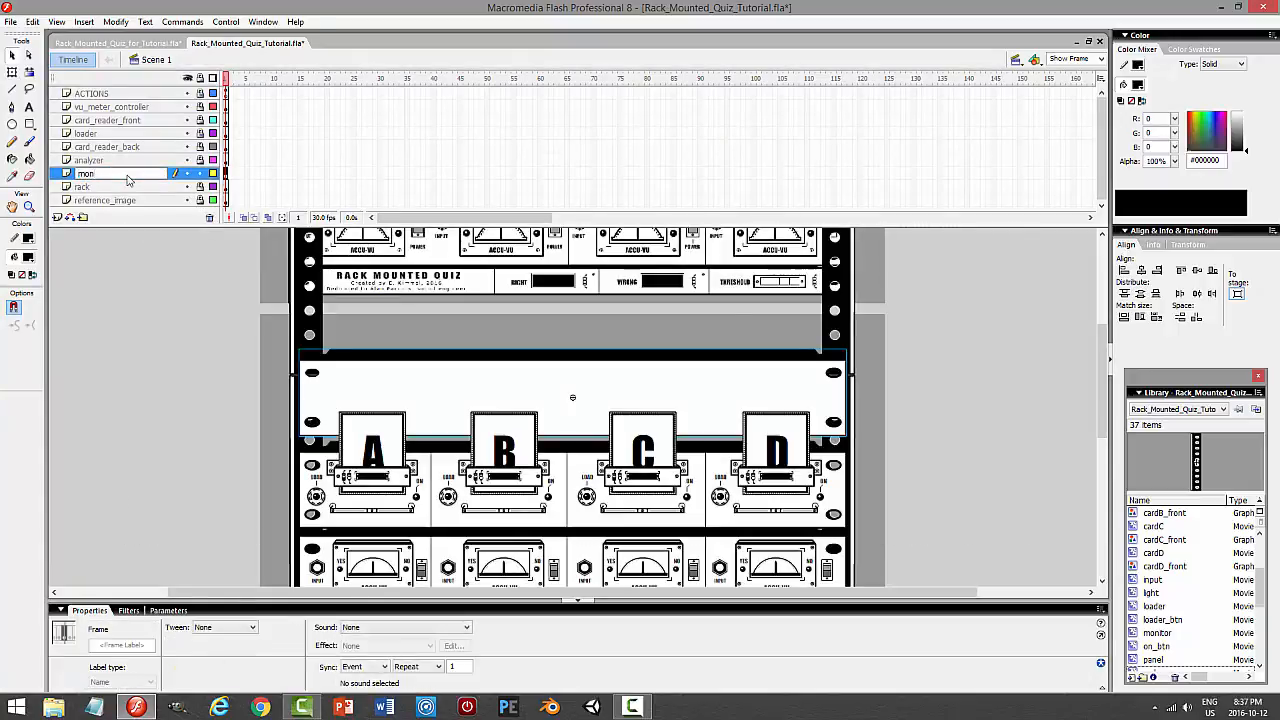
text(itor)
key(Return)
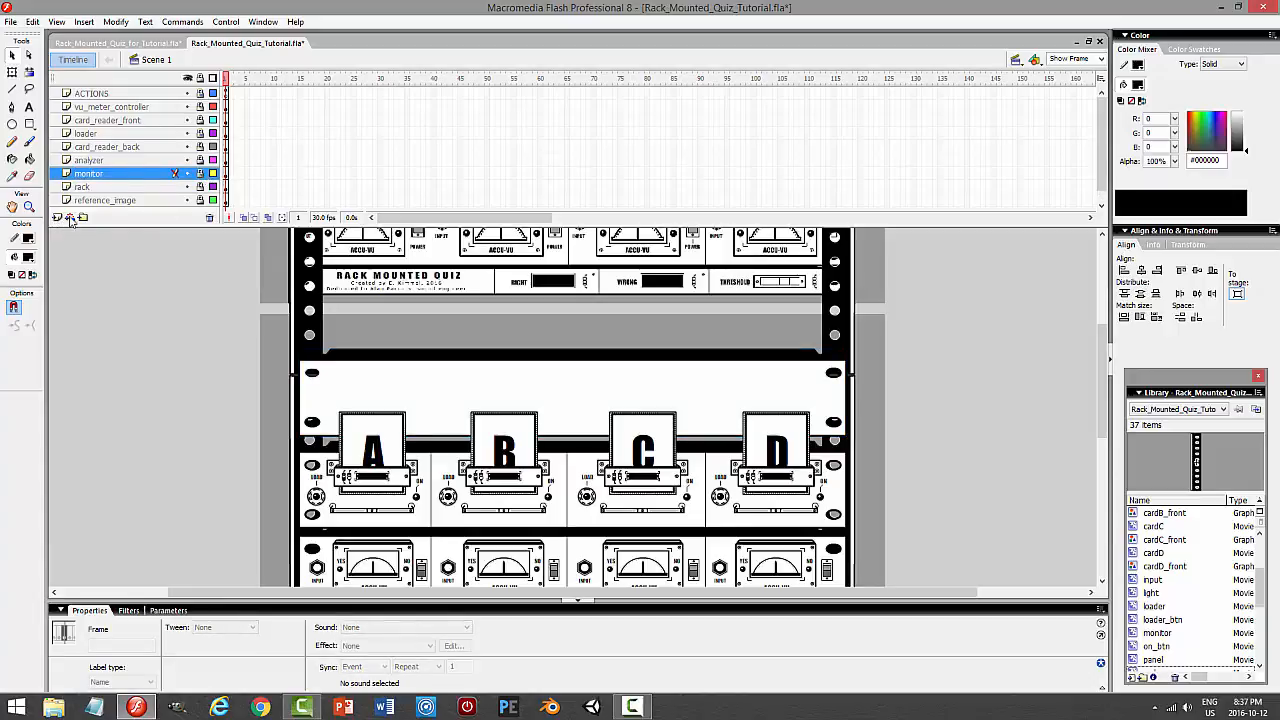
Paste the cut mounting hole outline onto a new layer above monitor, park it off the stage beside the rack, and lock that layer
click(71, 220)
click(32, 21)
click(47, 115)
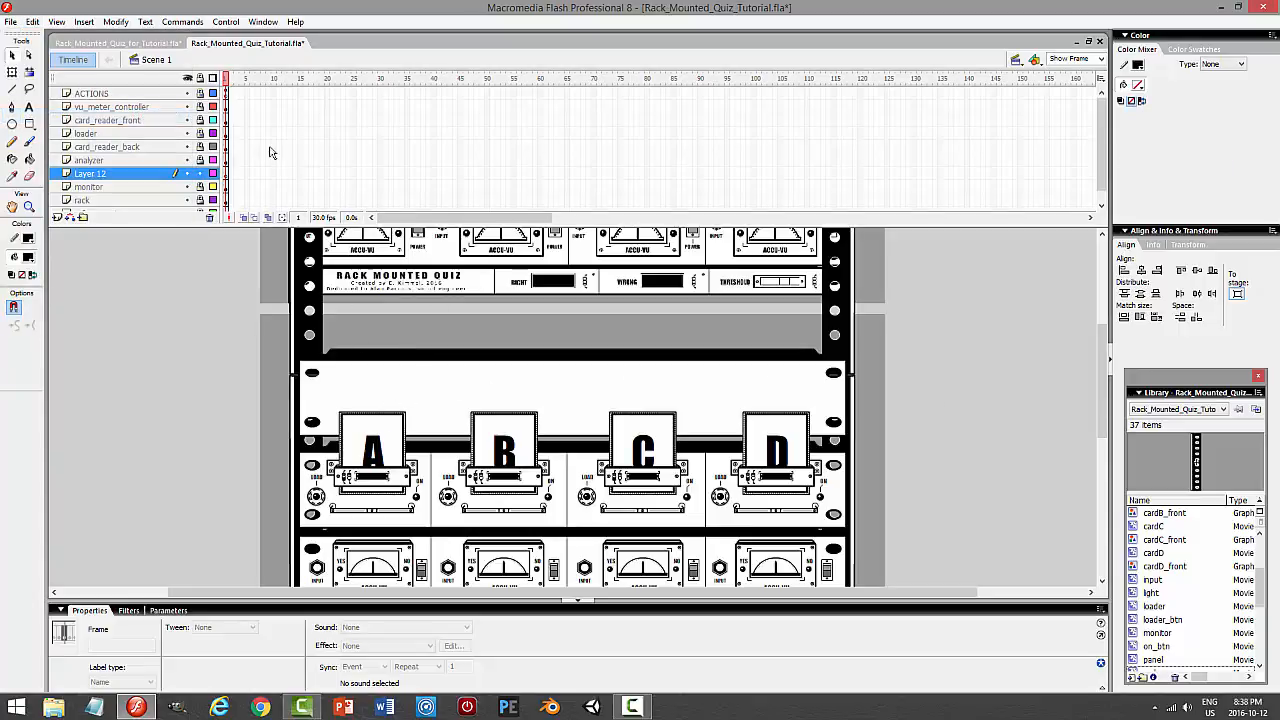
click(32, 21)
click(50, 101)
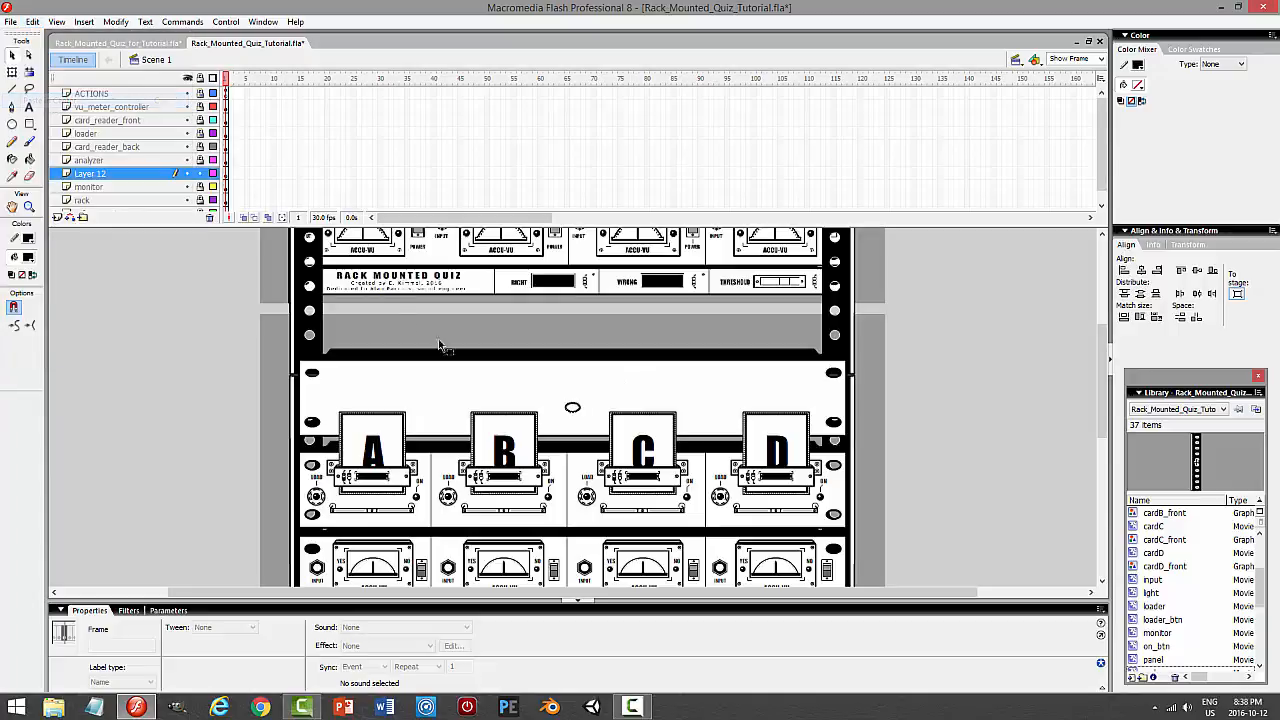
drag(435, 390, 216, 374)
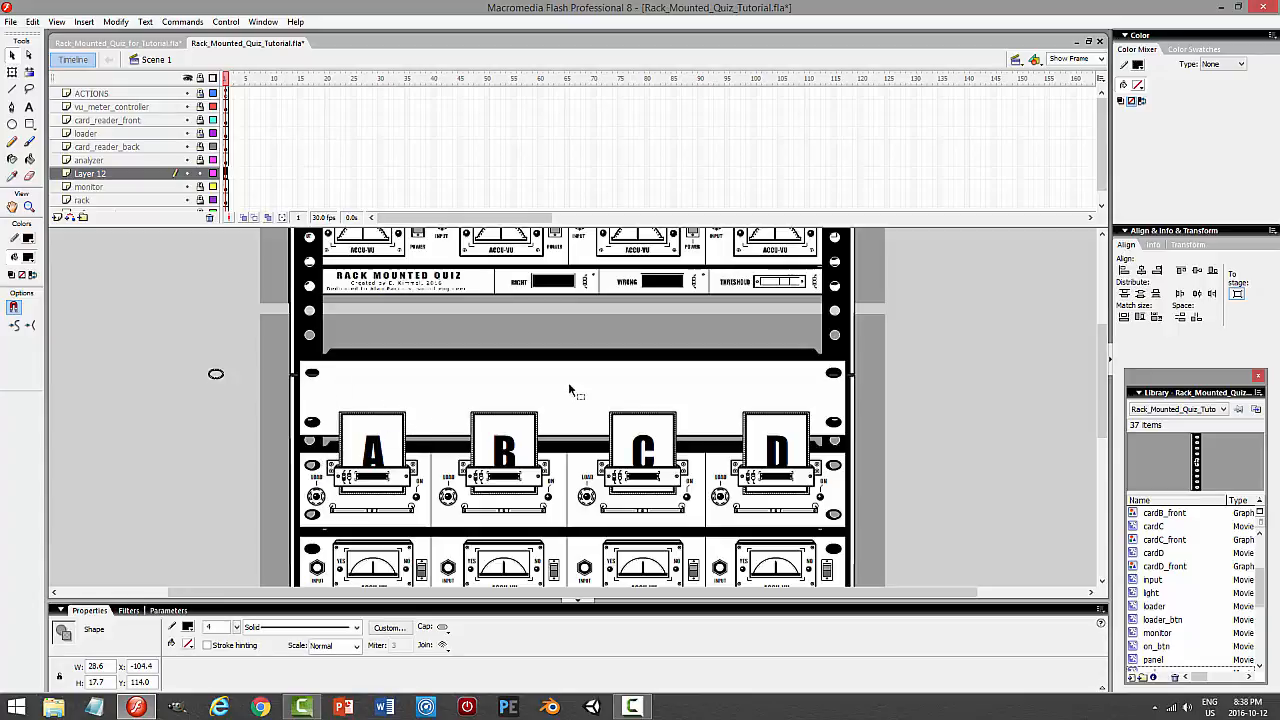
click(200, 174)
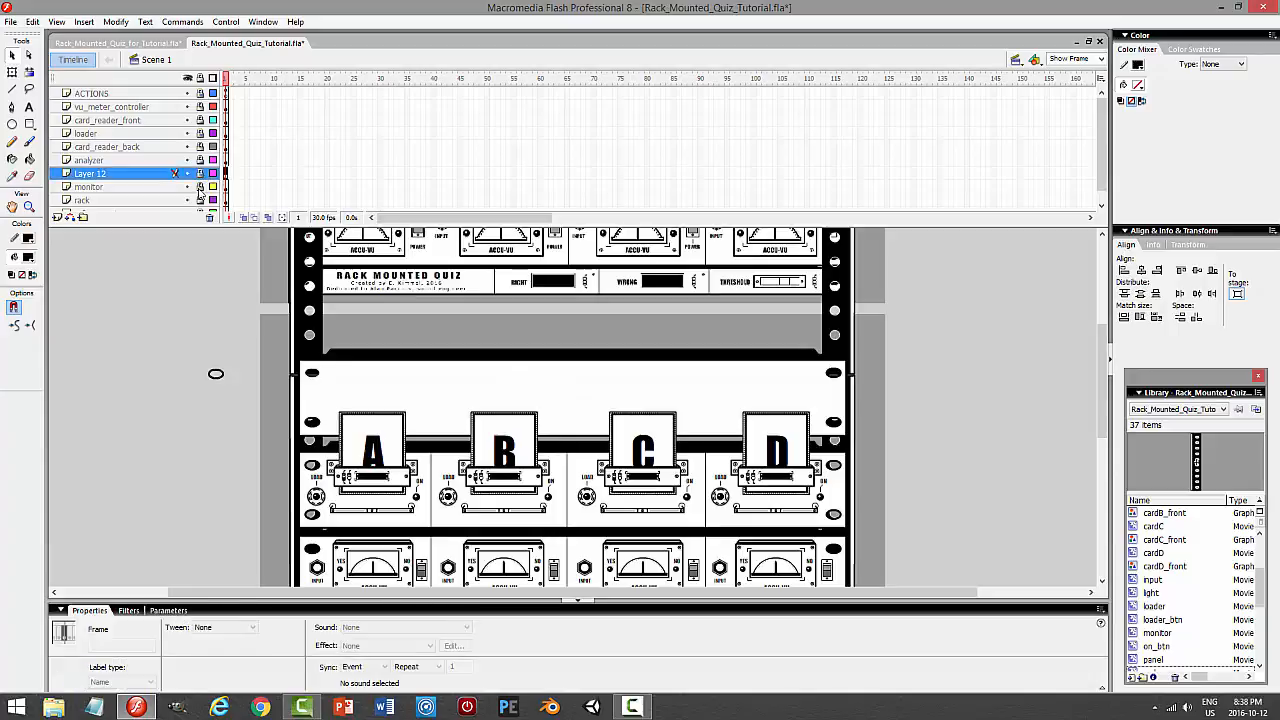
Move the monitor panel up over the reference image's monitor to Y -712.4 and stretch it downward to a height of 285.9
click(530, 390)
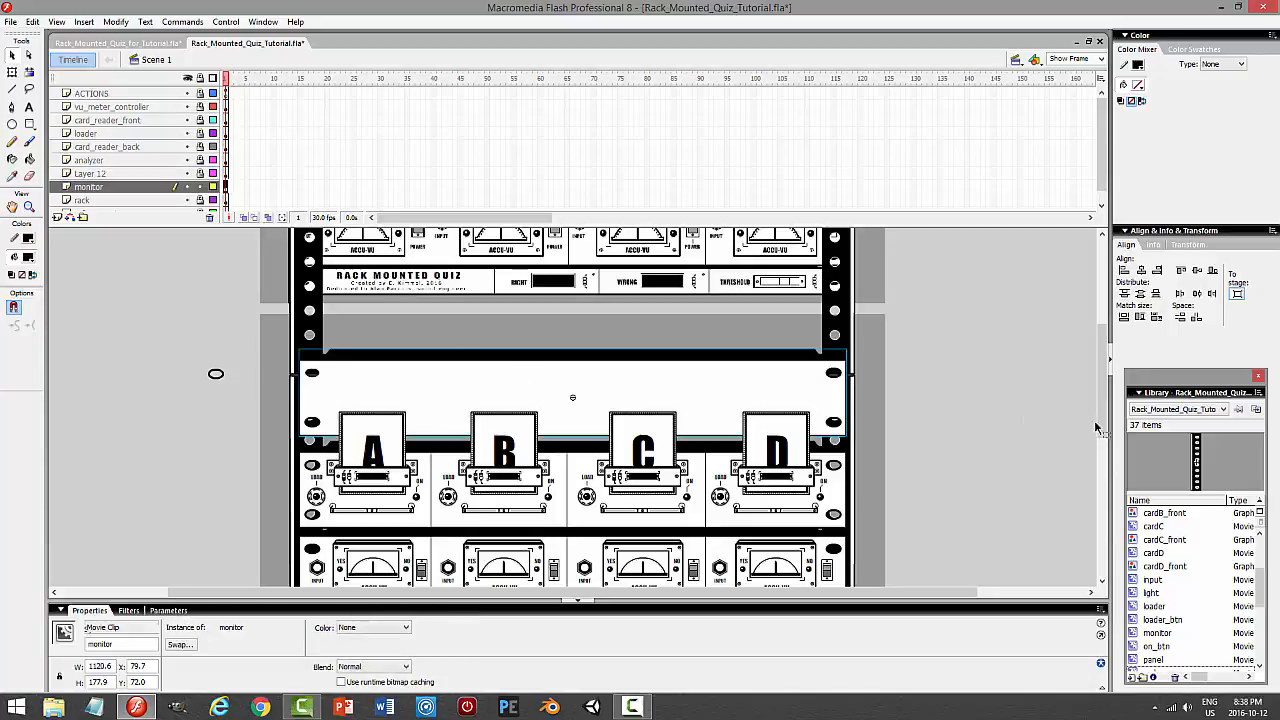
drag(1102, 425, 1118, 394)
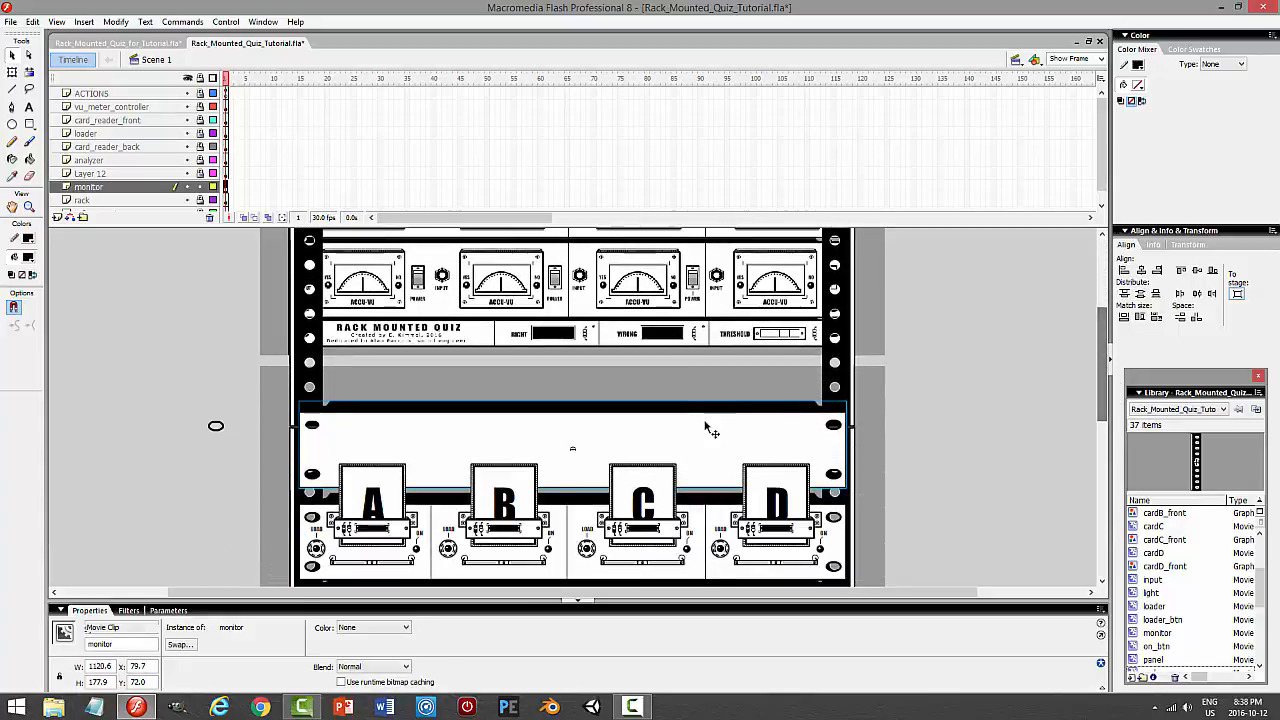
key(Up)
key(Up)
key(Up)
key(Up)
key(Up)
key(Up)
key(Up)
key(Up)
key(Up)
key(Up)
key(Up)
key(Up)
key(Up)
key(Up)
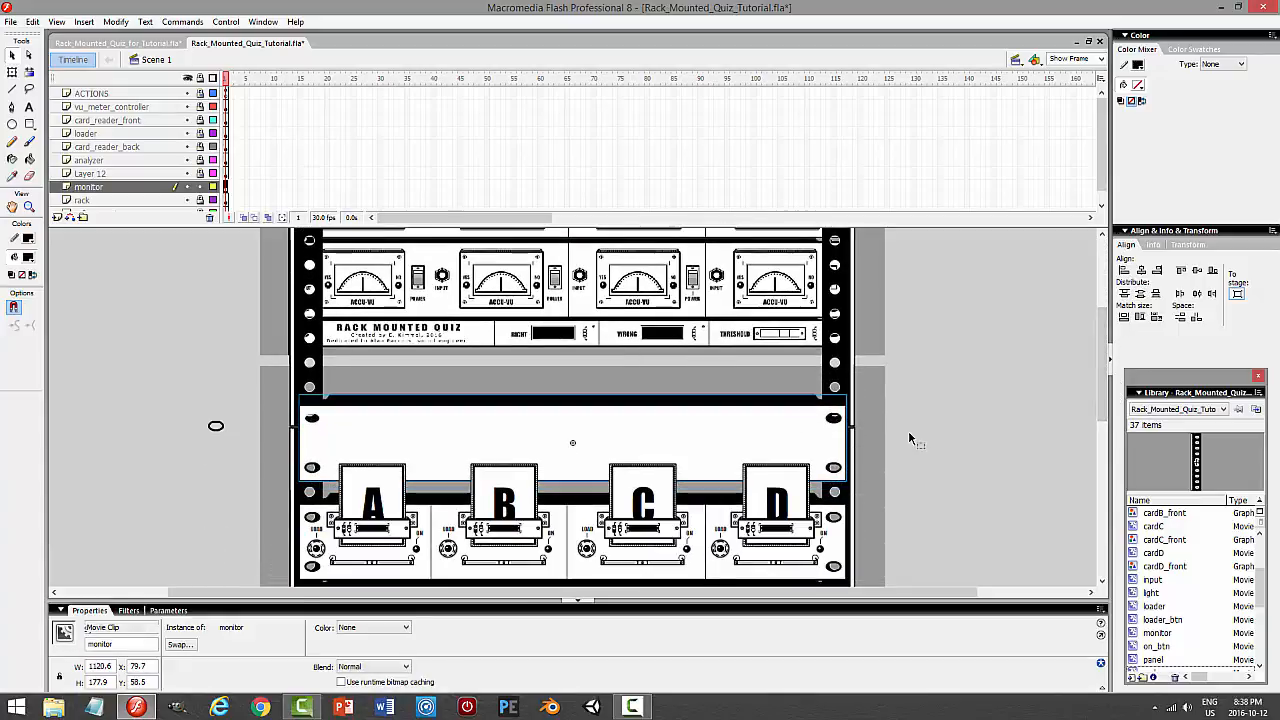
key(Up)
key(Up)
key(Up)
key(Up)
key(Up)
key(Up)
key(Up)
key(Up)
key(Up)
key(Up)
key(Up)
key(Up)
key(Up)
key(Up)
key(Up)
key(Up)
key(Up)
key(Up)
key(Up)
key(Up)
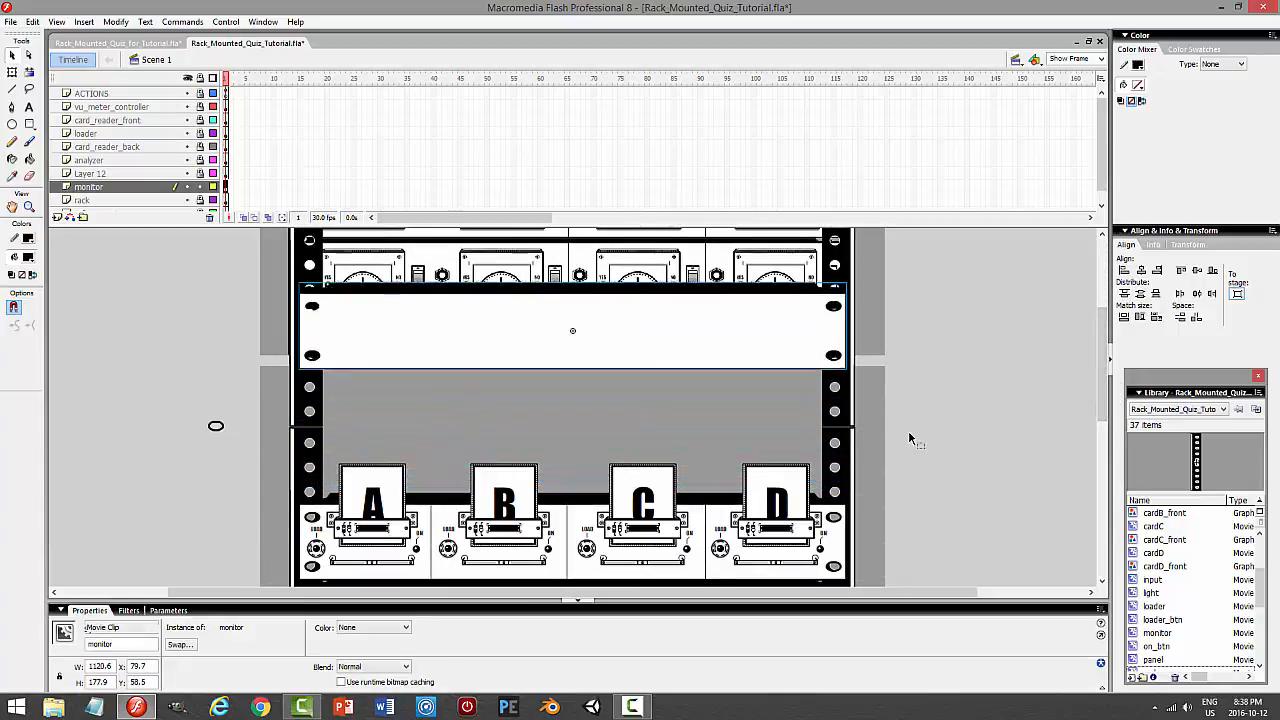
key(Up)
key(Up)
key(Up)
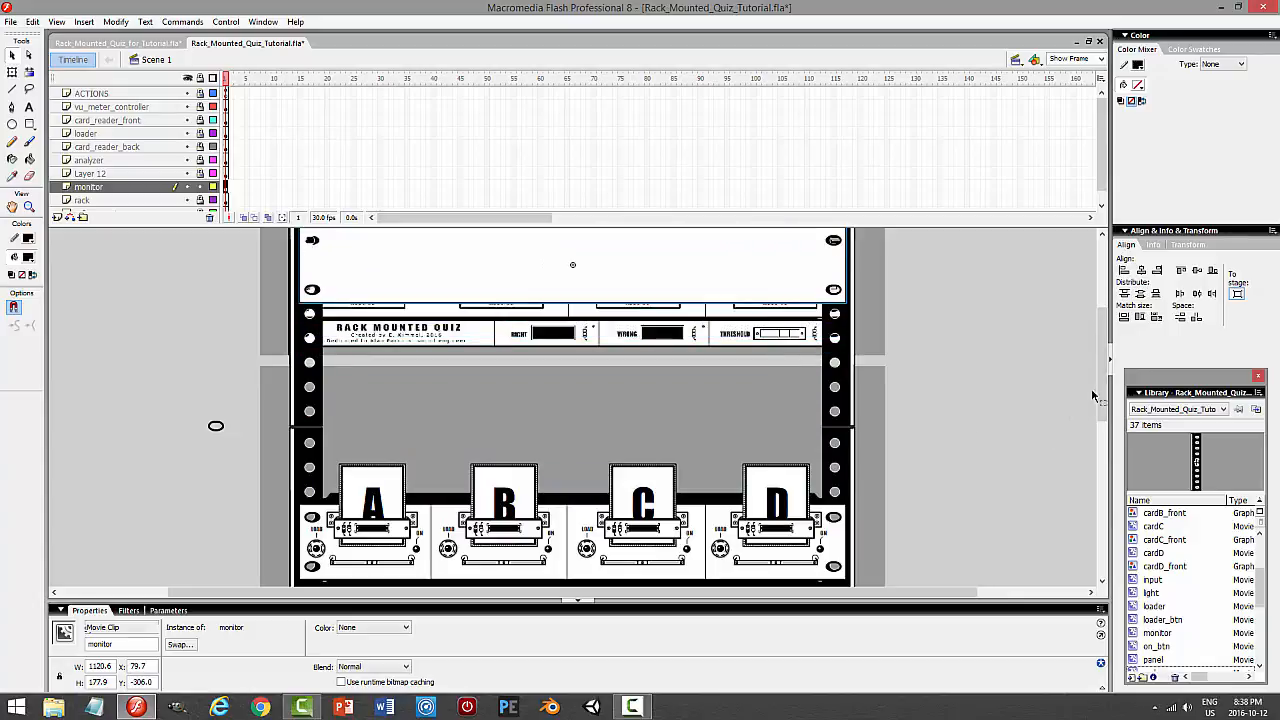
drag(1106, 362, 1107, 290)
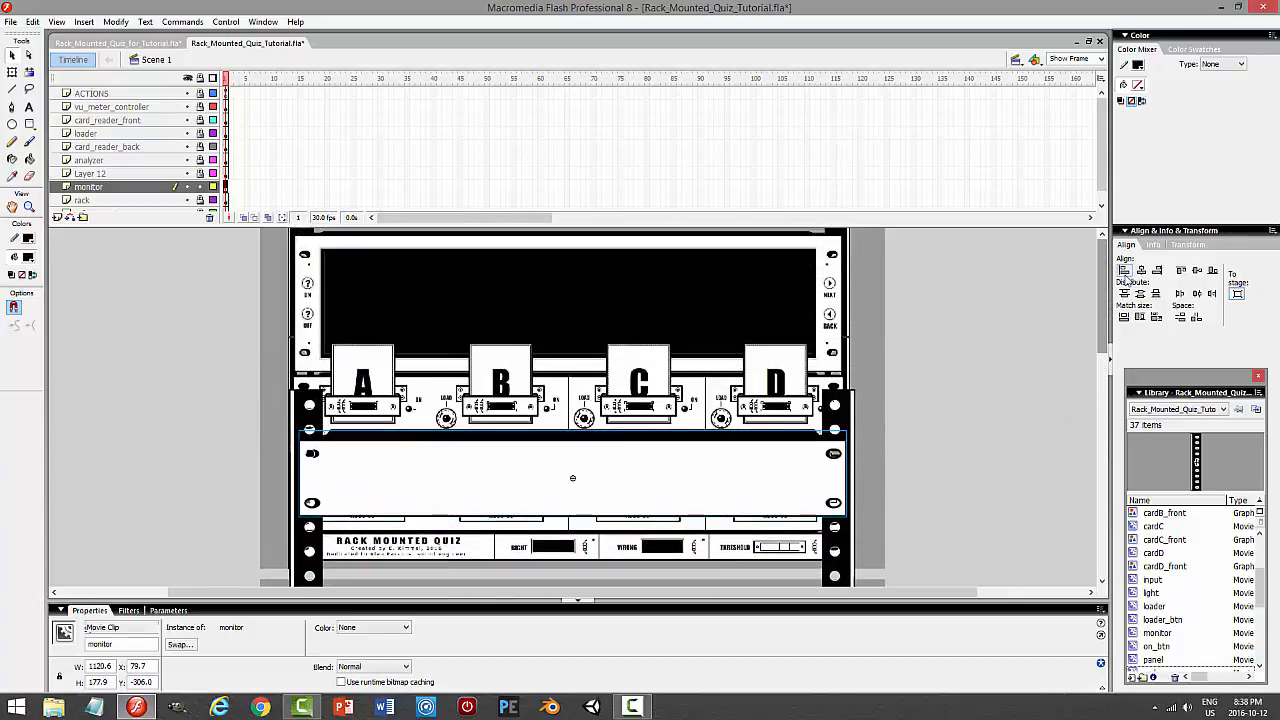
key(shift+Up)
key(shift+Up)
key(shift+Up)
key(shift+Up)
key(shift+Up)
key(shift+Up)
key(shift+Up)
key(shift+Up)
key(shift+Up)
key(shift+Up)
key(shift+Up)
key(shift+Up)
key(shift+Up)
key(shift+Up)
key(shift+Up)
key(shift+Up)
key(shift+Up)
key(shift+Up)
key(shift+Up)
key(shift+Up)
key(shift+Up)
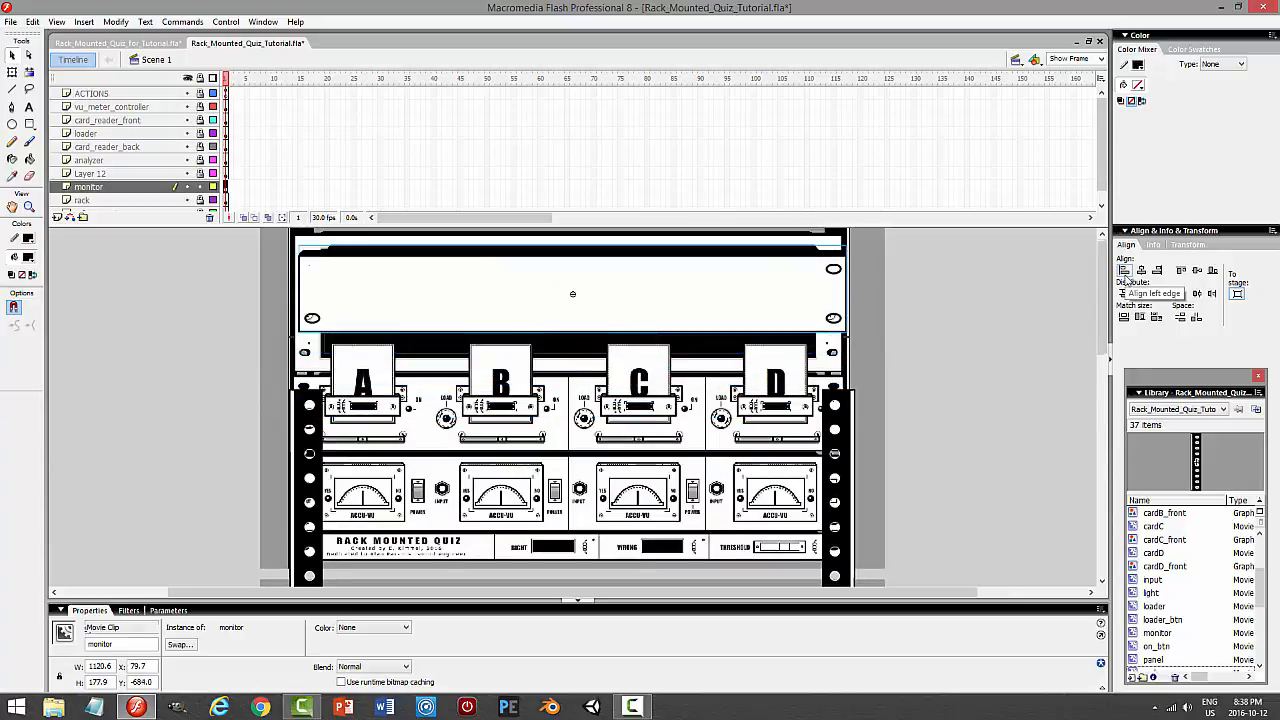
key(Up)
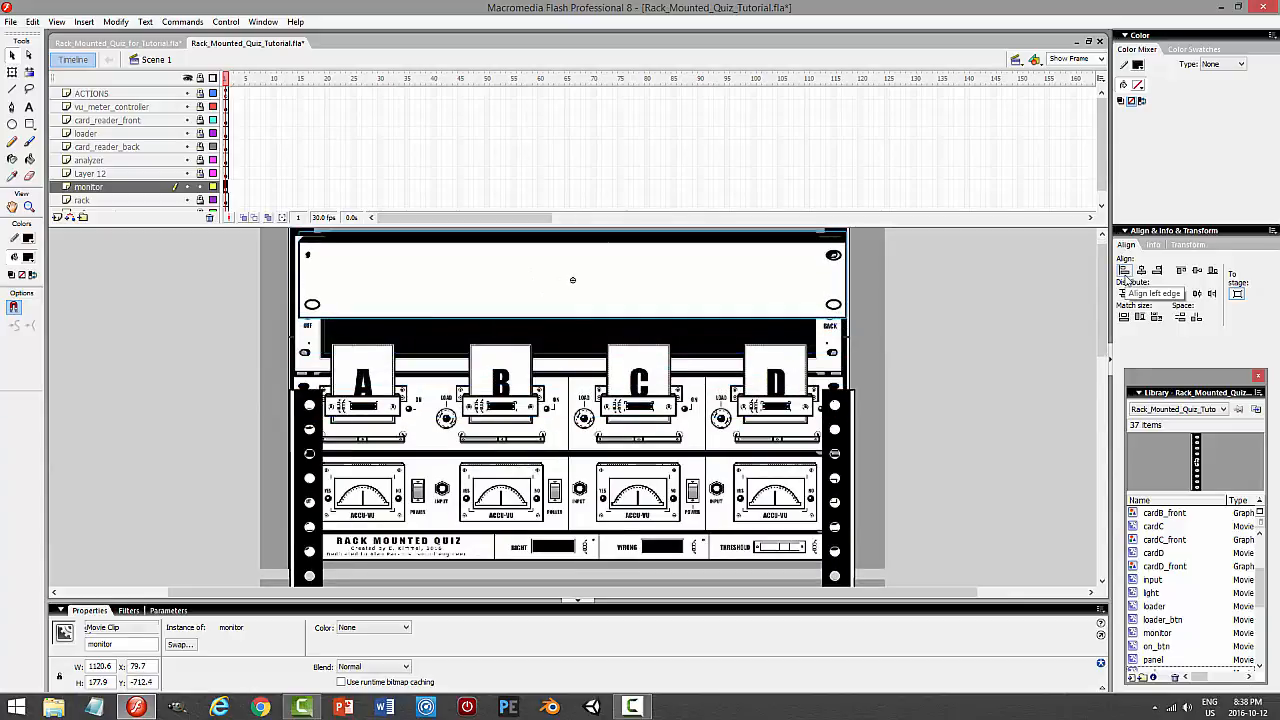
click(12, 72)
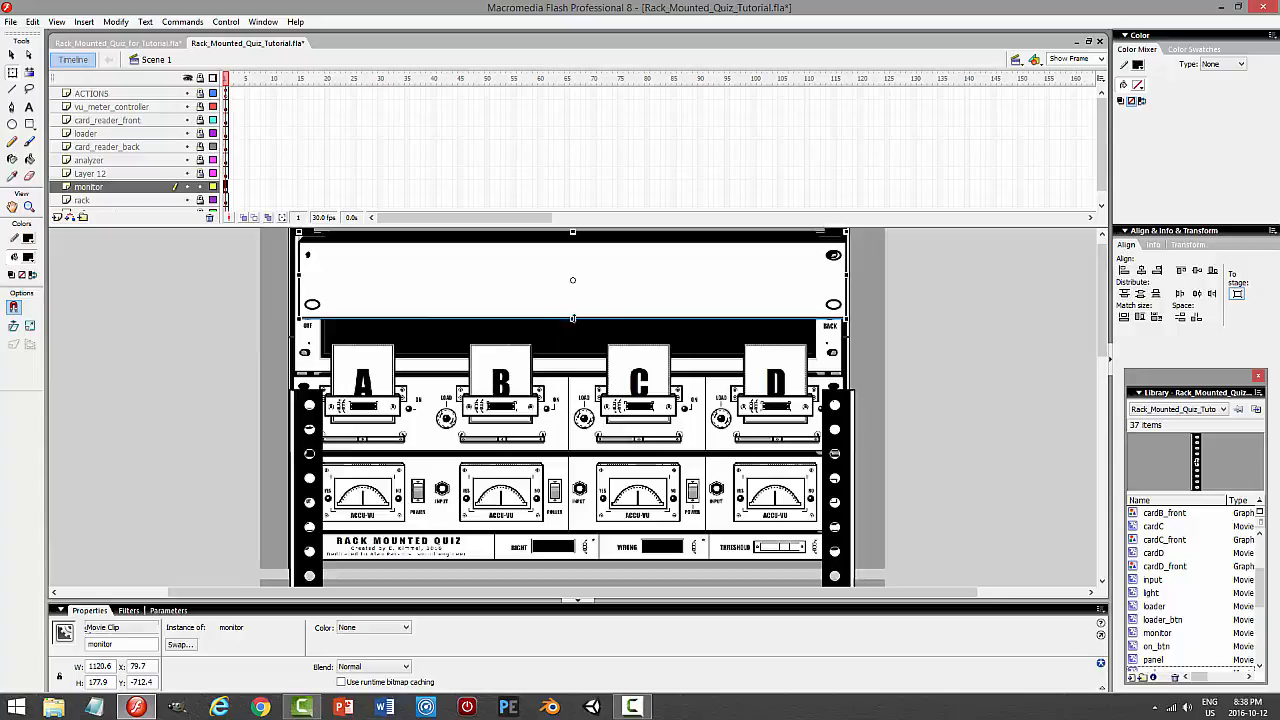
drag(572, 318, 573, 372)
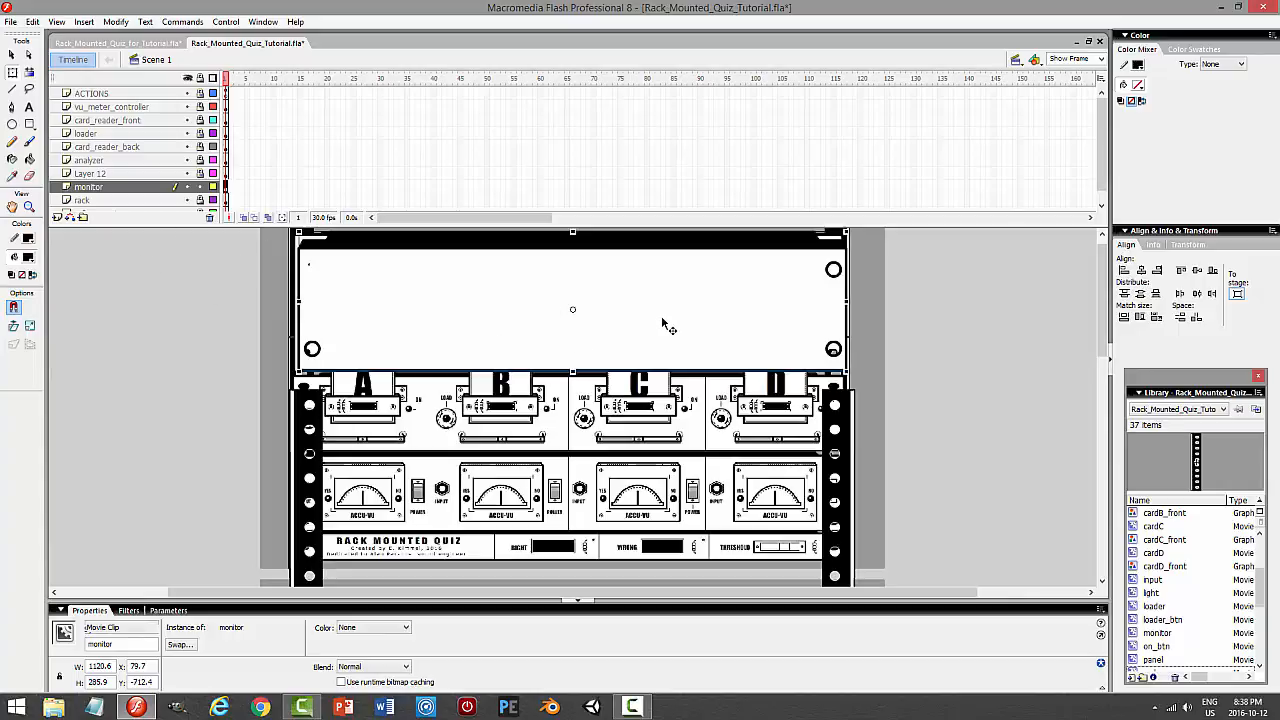
Move the stretched monitor panel back down the rack to just above the upper loader, at Y -25.2
key(shift+Down)
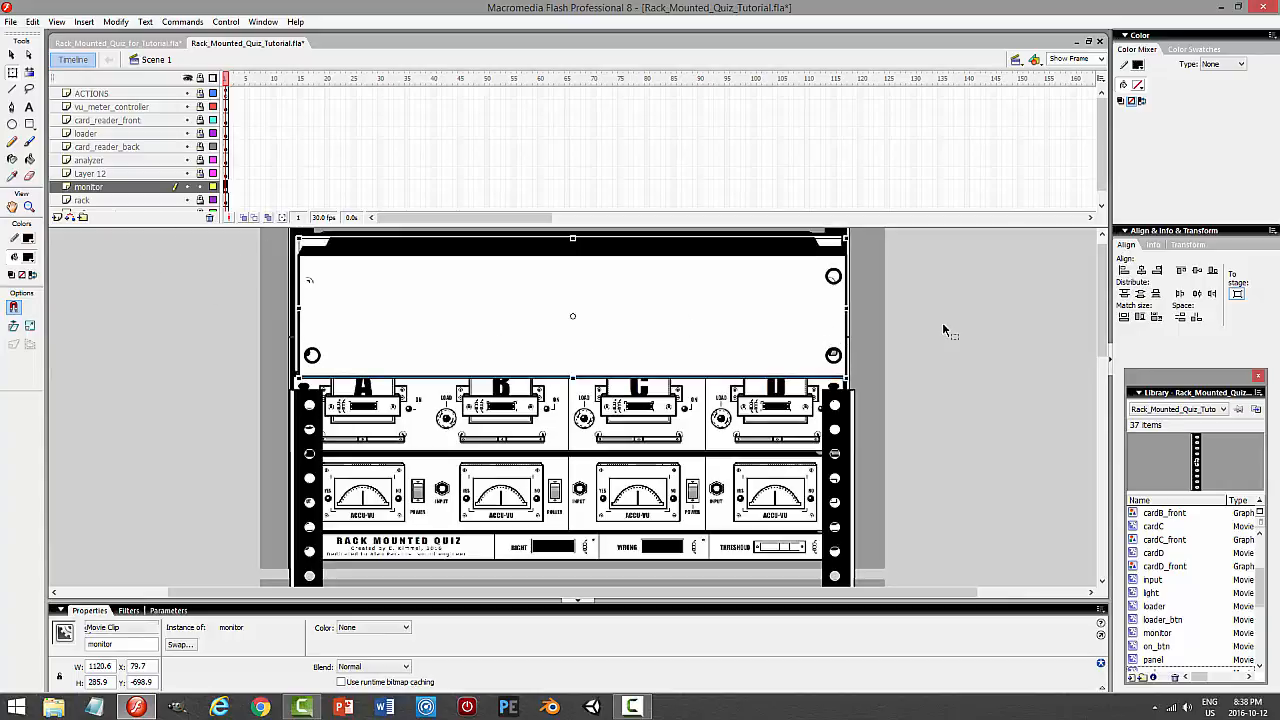
key(shift+Down)
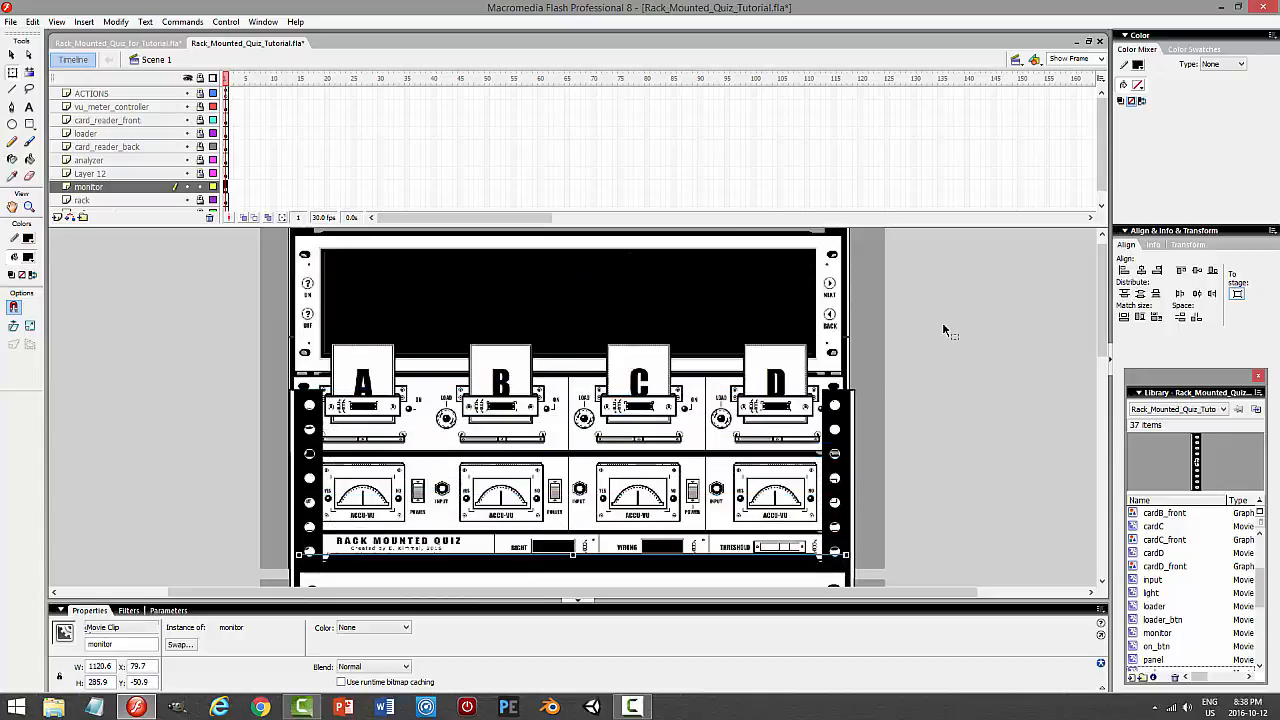
key(shift+Down)
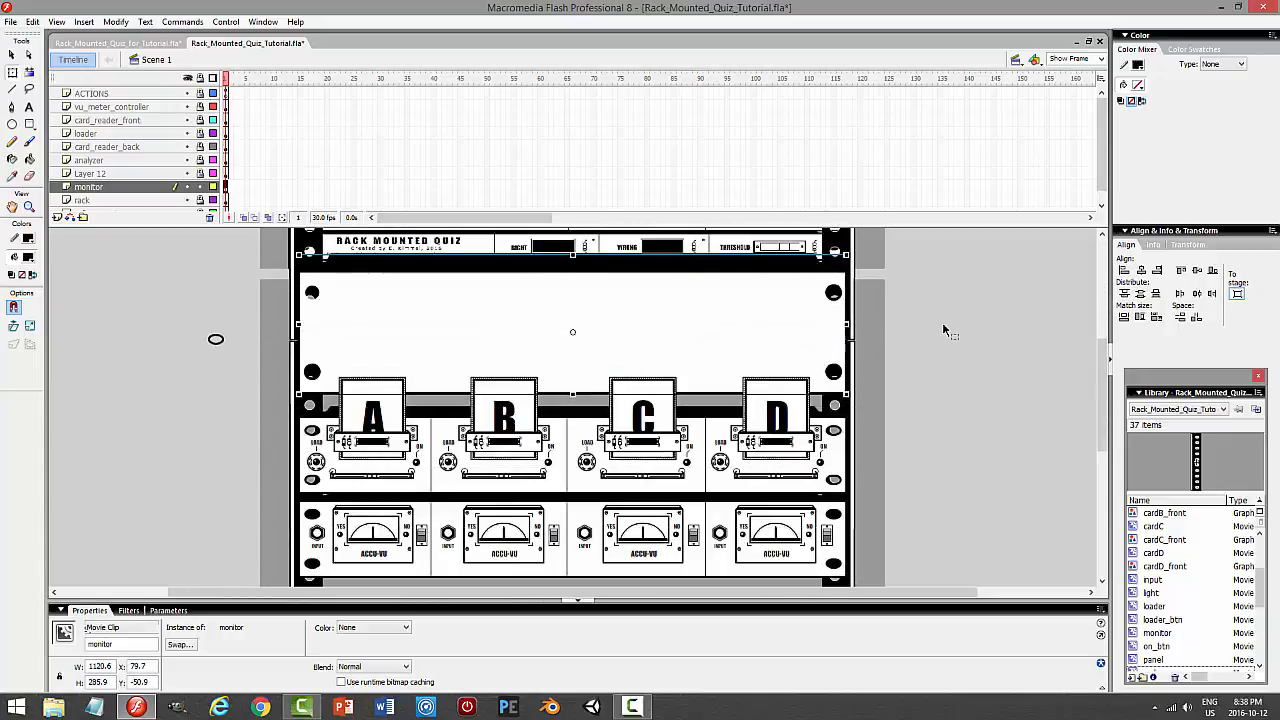
key(shift+Down)
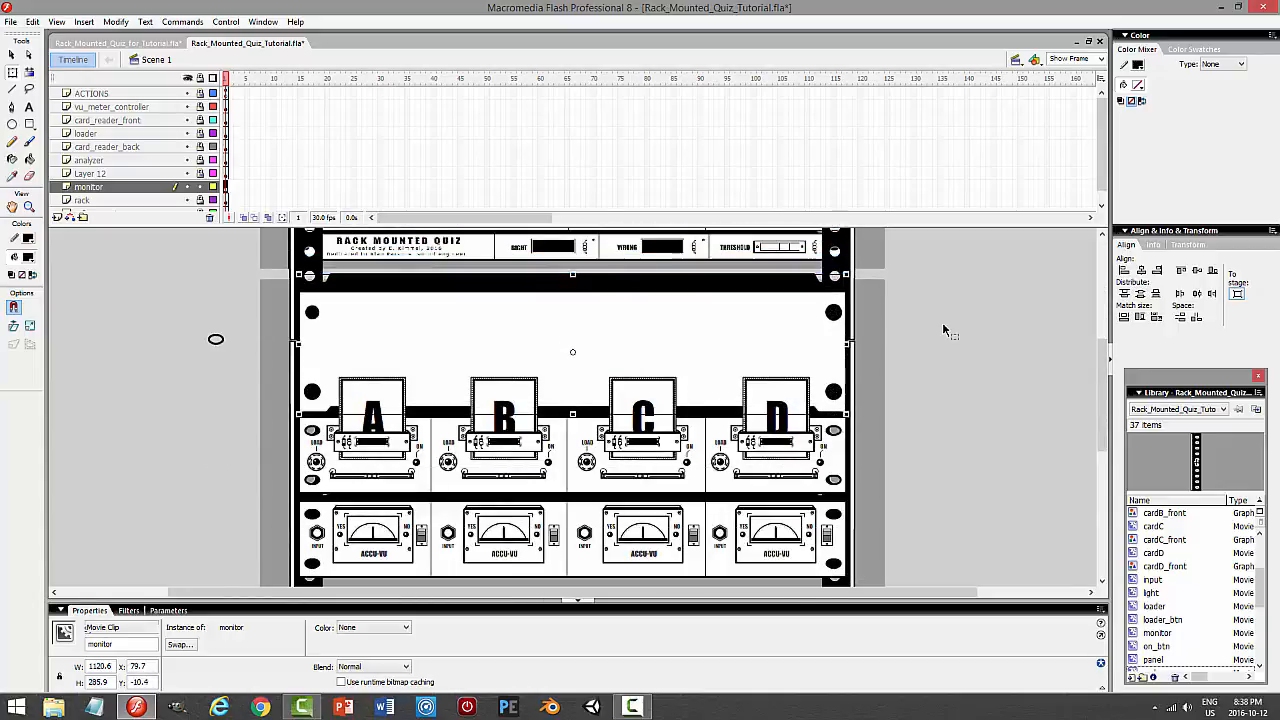
key(Up)
key(Up)
key(Up)
key(Up)
key(Up)
key(Up)
key(Up)
key(Up)
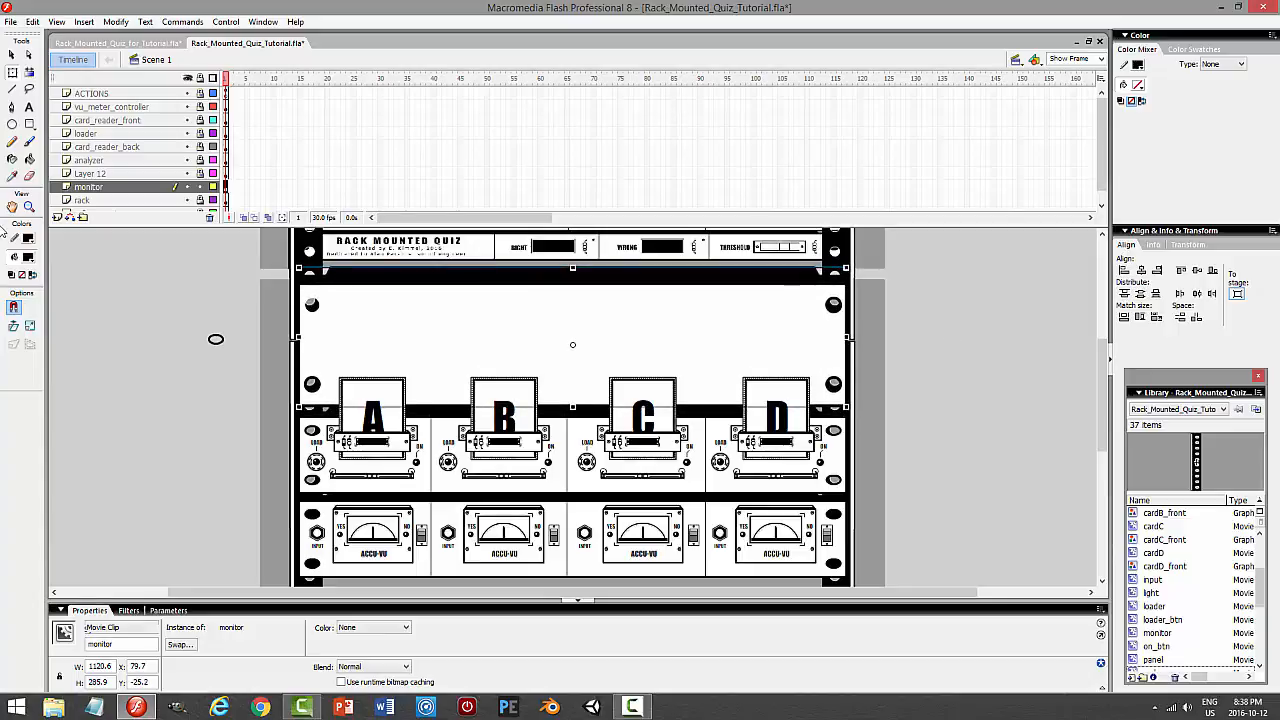
Move the monitor layer up between the loader and card_reader_back layers
click(128, 189)
drag(128, 190, 128, 141)
click(524, 345)
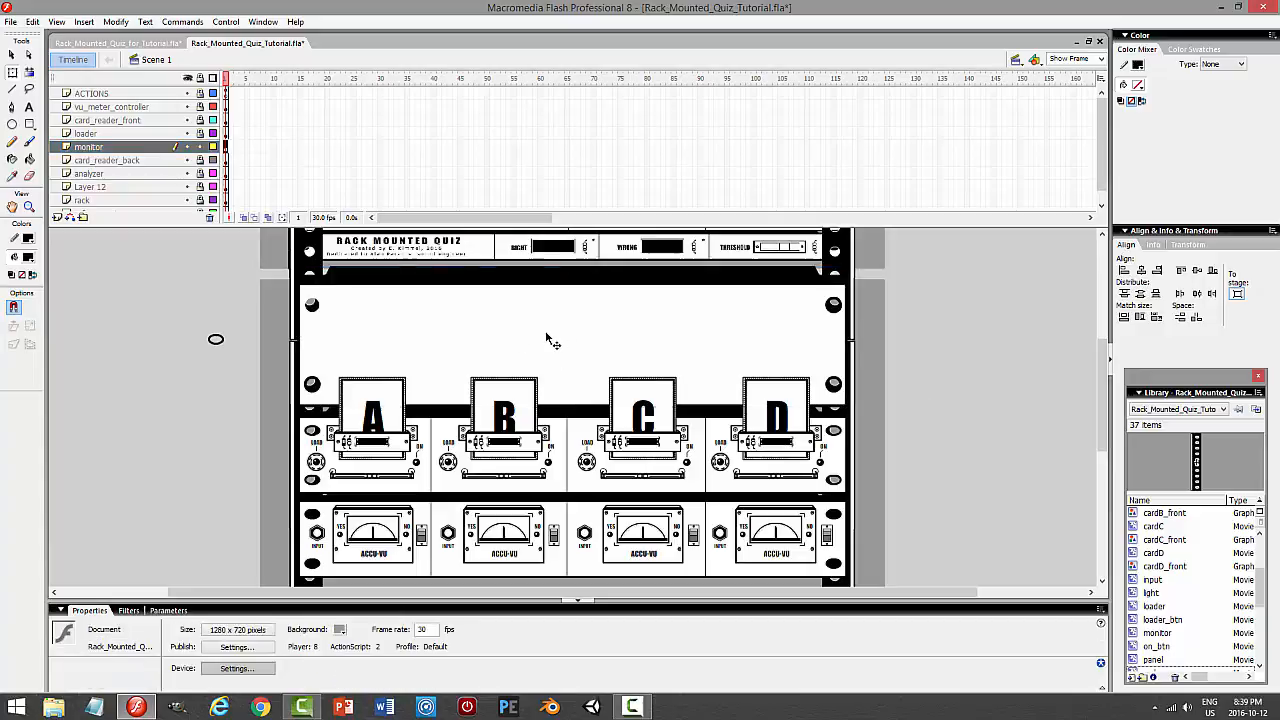
Fine-tune the monitor panel's vertical position above the loader to Y -27.9
click(546, 334)
key(Down)
key(Down)
key(Down)
key(Down)
key(Down)
key(Down)
key(Down)
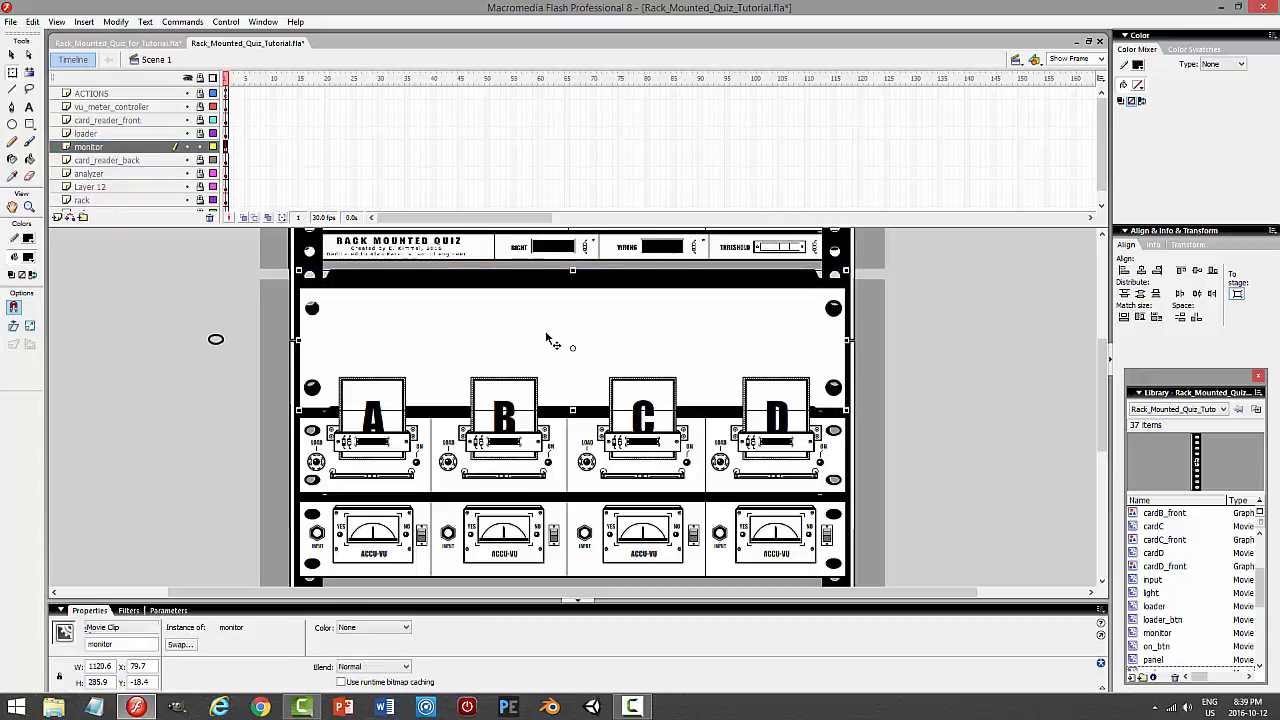
key(Up)
key(Up)
key(Up)
key(Up)
key(Up)
key(Up)
key(Up)
key(Up)
key(Up)
key(Up)
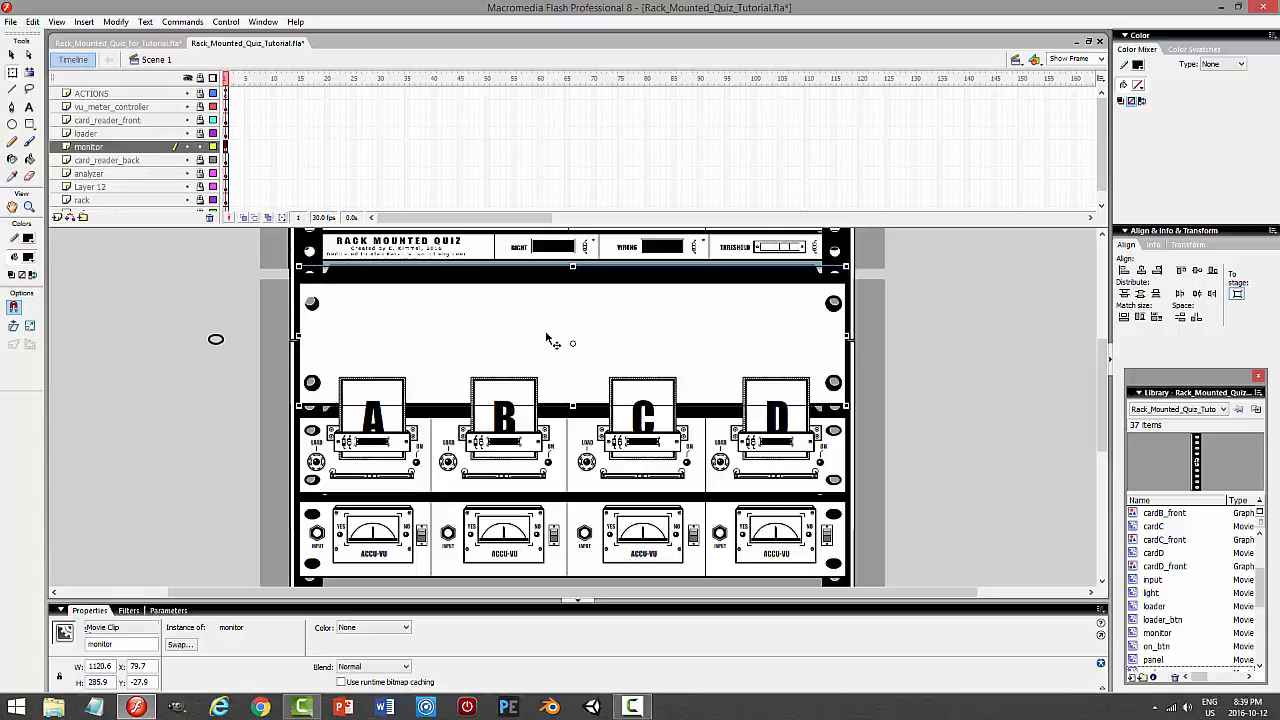
Test the movie to check the monitor panel in the rack, close the preview, and save the document
click(980, 423)
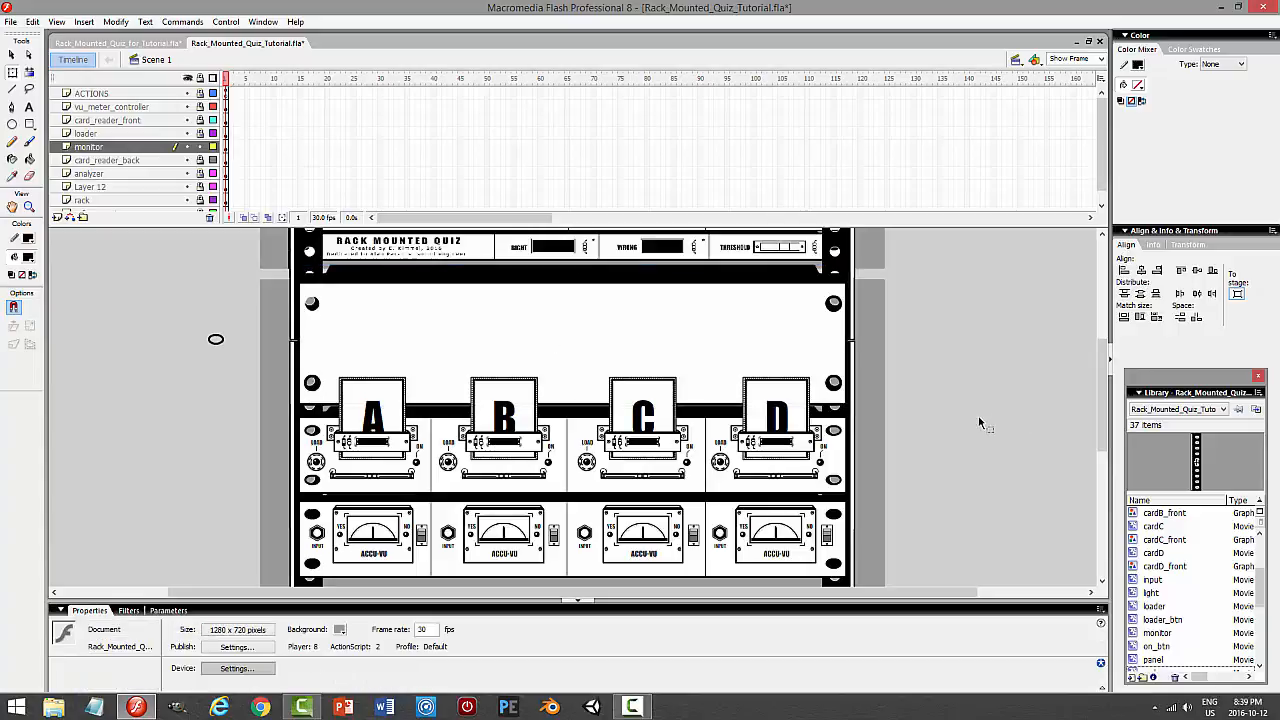
key(ctrl+Return)
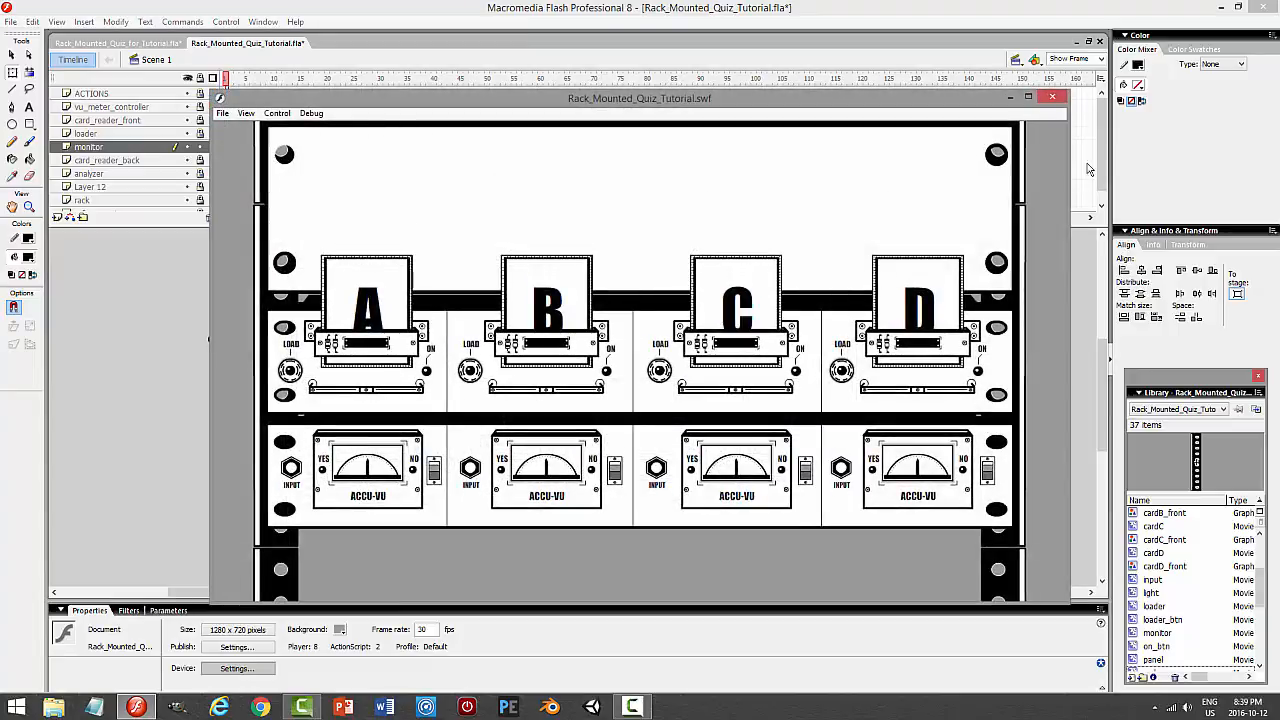
click(1053, 101)
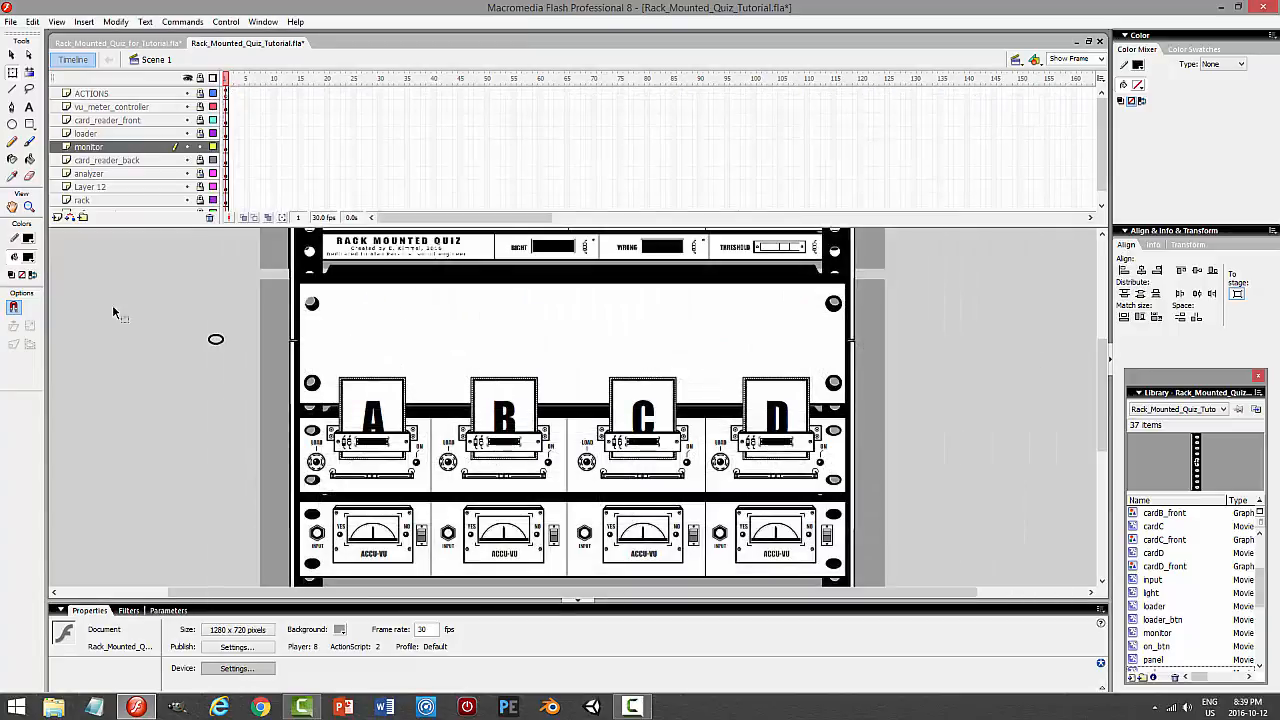
mouse_move(133, 141)
mouse_down()
mouse_move(120, 150)
mouse_move(118, 135)
mouse_move(120, 154)
mouse_up()
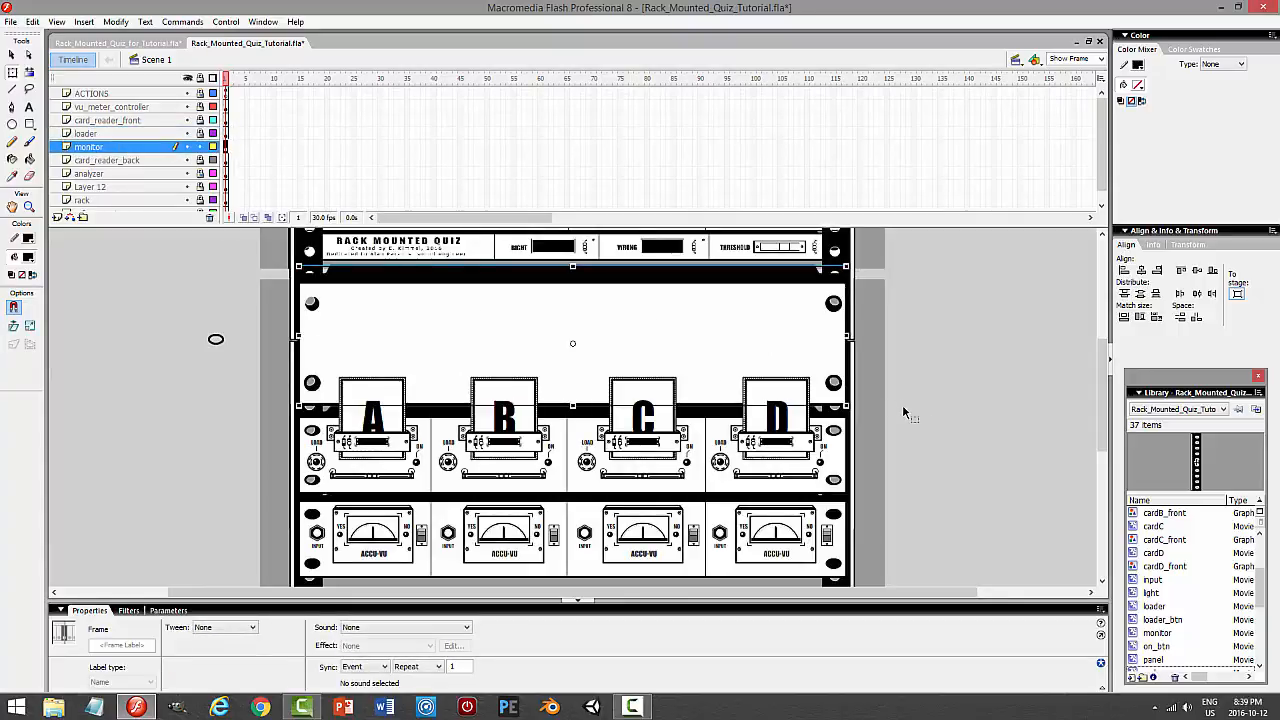
click(932, 404)
key(ctrl+s)
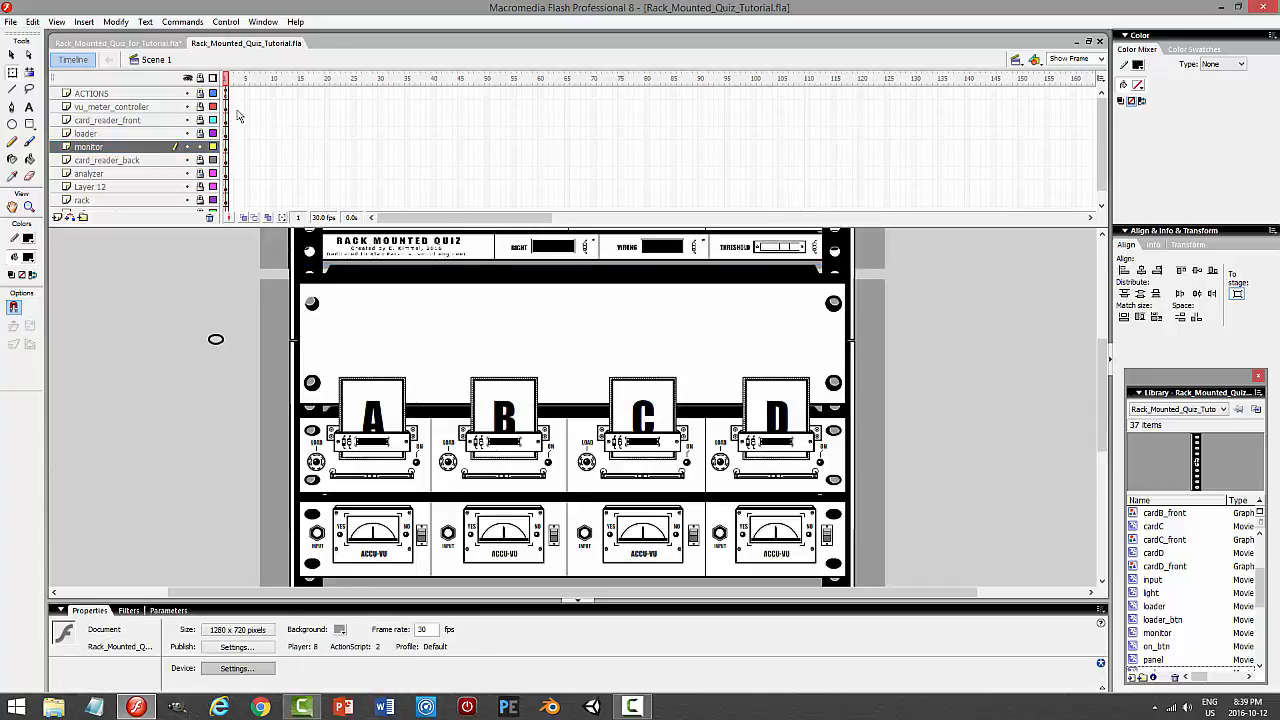
Check the layer order in Rack_Mounted_Quiz_for_Tutorial.fla, then move the monitor layer in Rack_Mounted_Quiz_Tutorial.fla between Layer 12 and rack
click(143, 46)
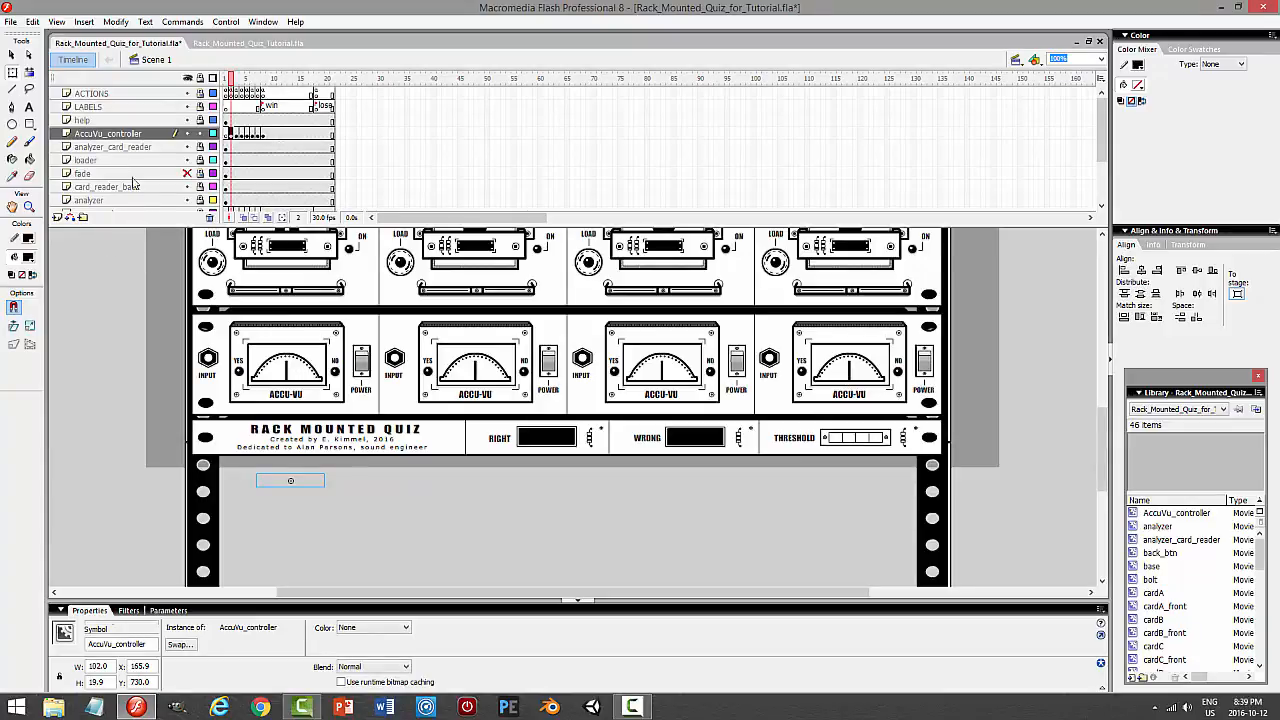
drag(135, 222, 145, 293)
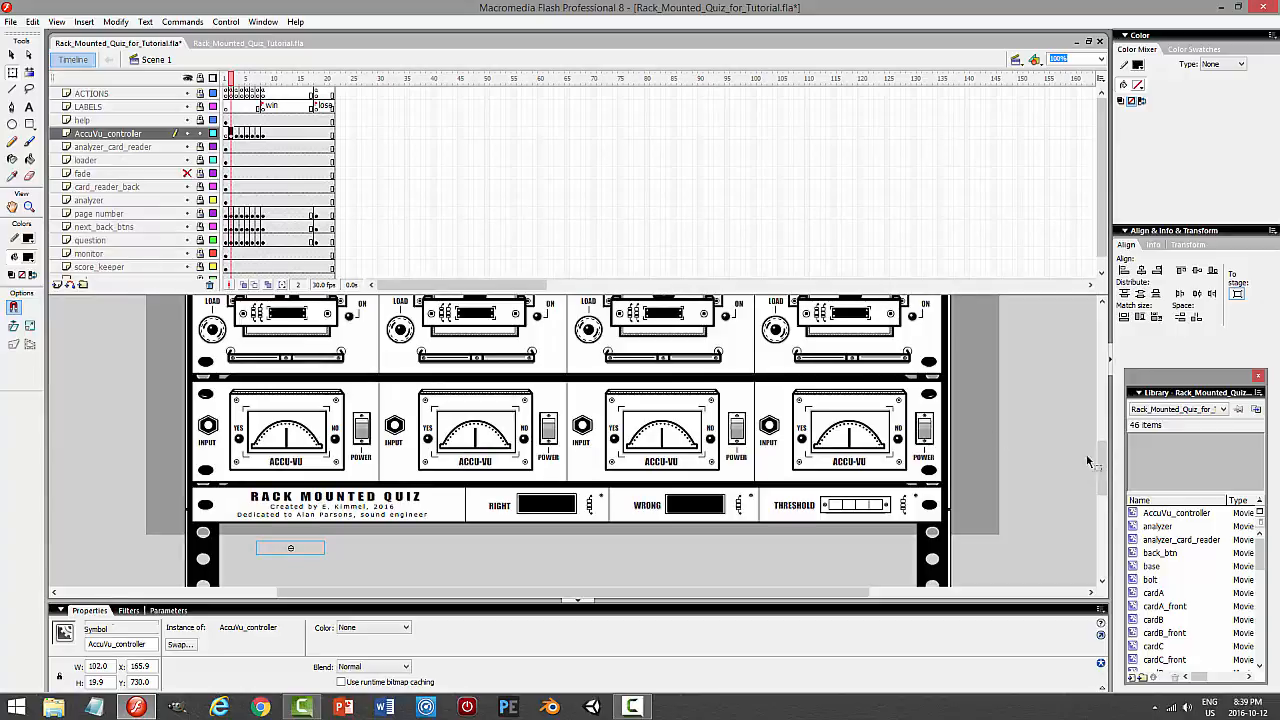
drag(1104, 468, 1103, 422)
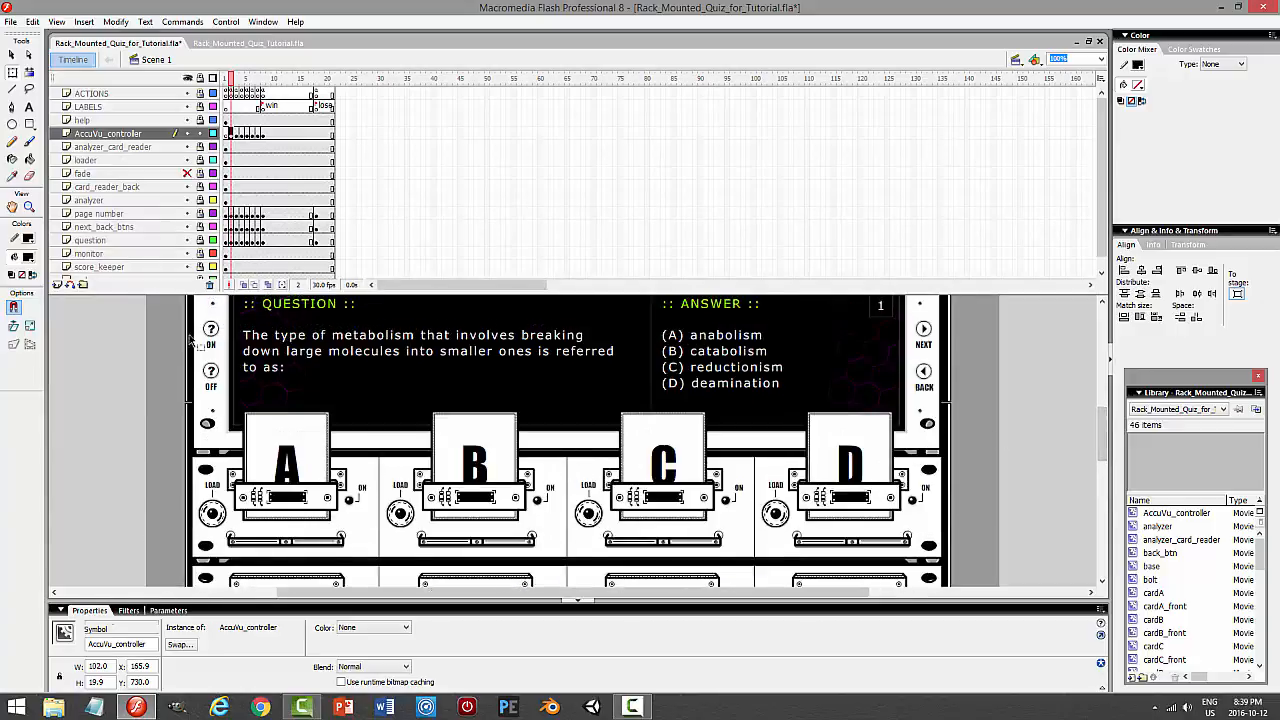
click(250, 43)
click(150, 44)
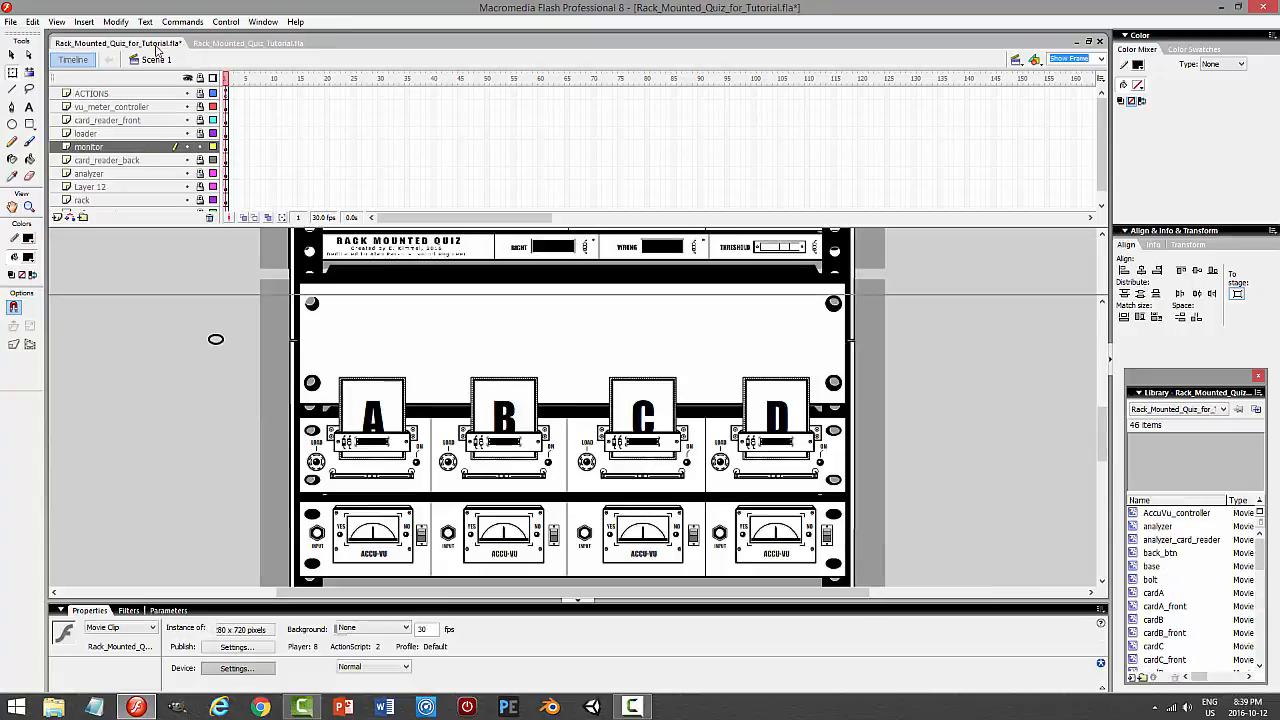
click(280, 44)
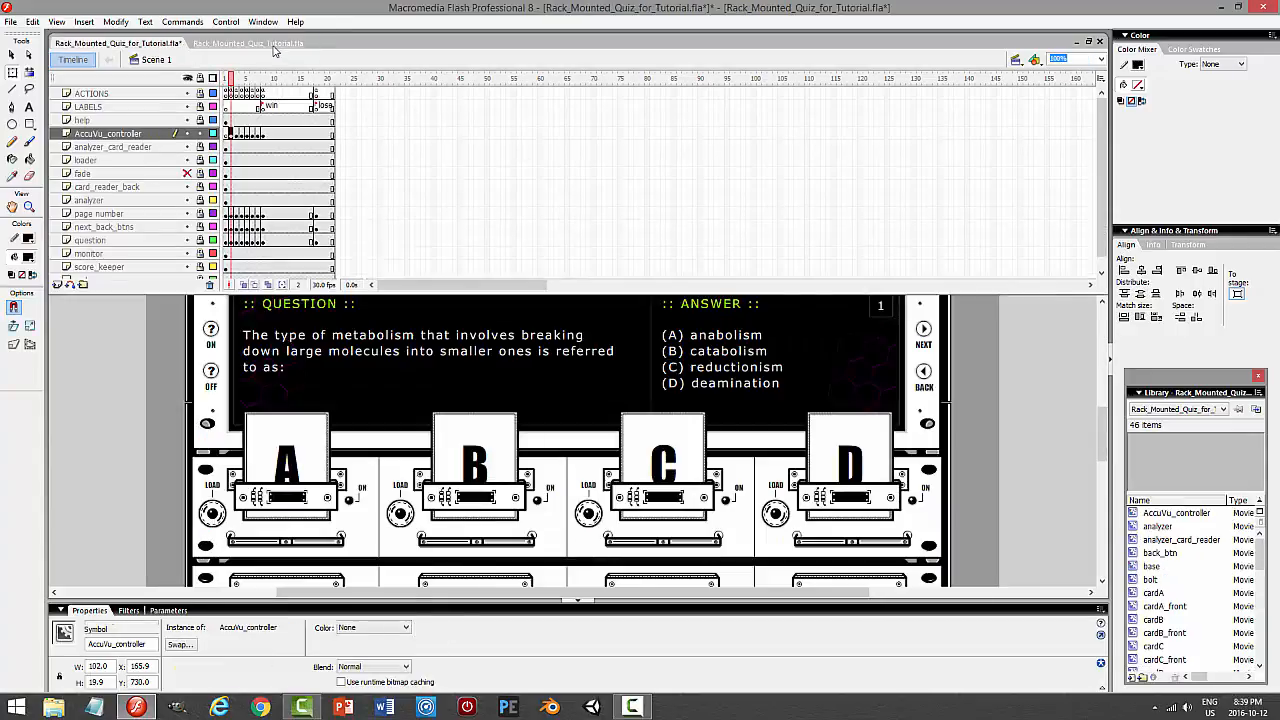
drag(140, 148, 136, 198)
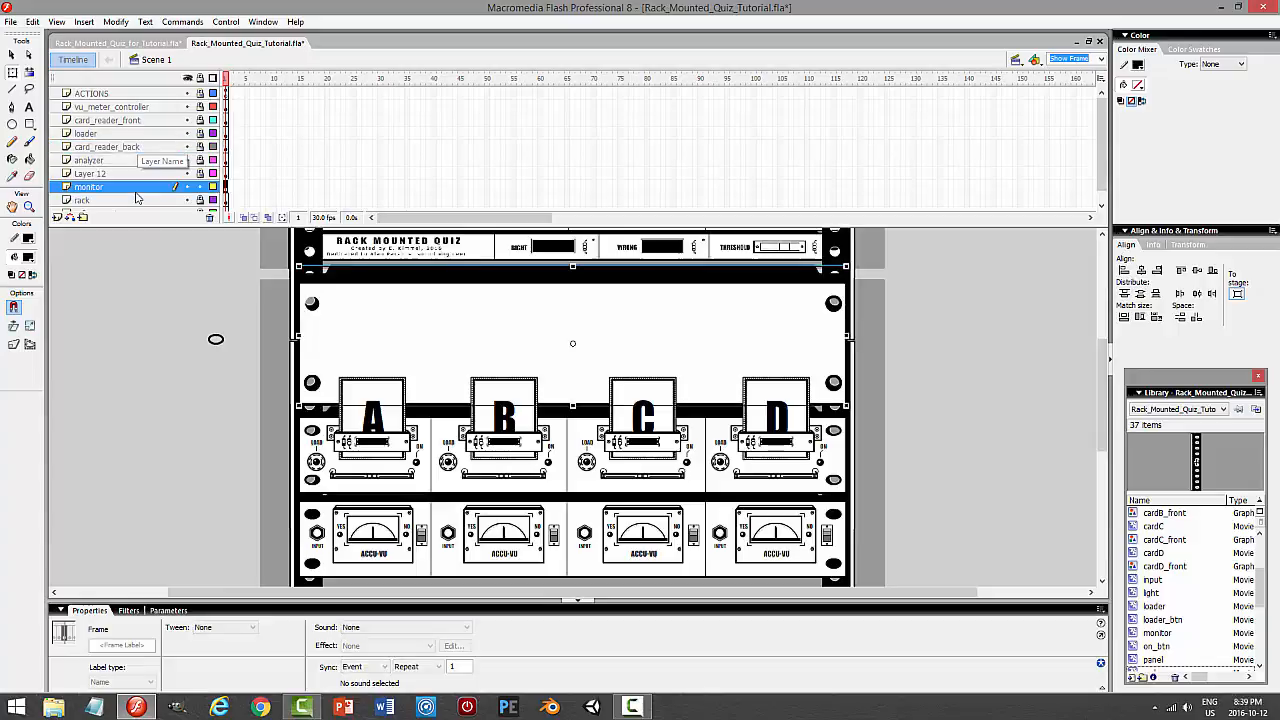
Nudge the monitor panel down in the rack to Y -25.2
click(952, 401)
click(629, 357)
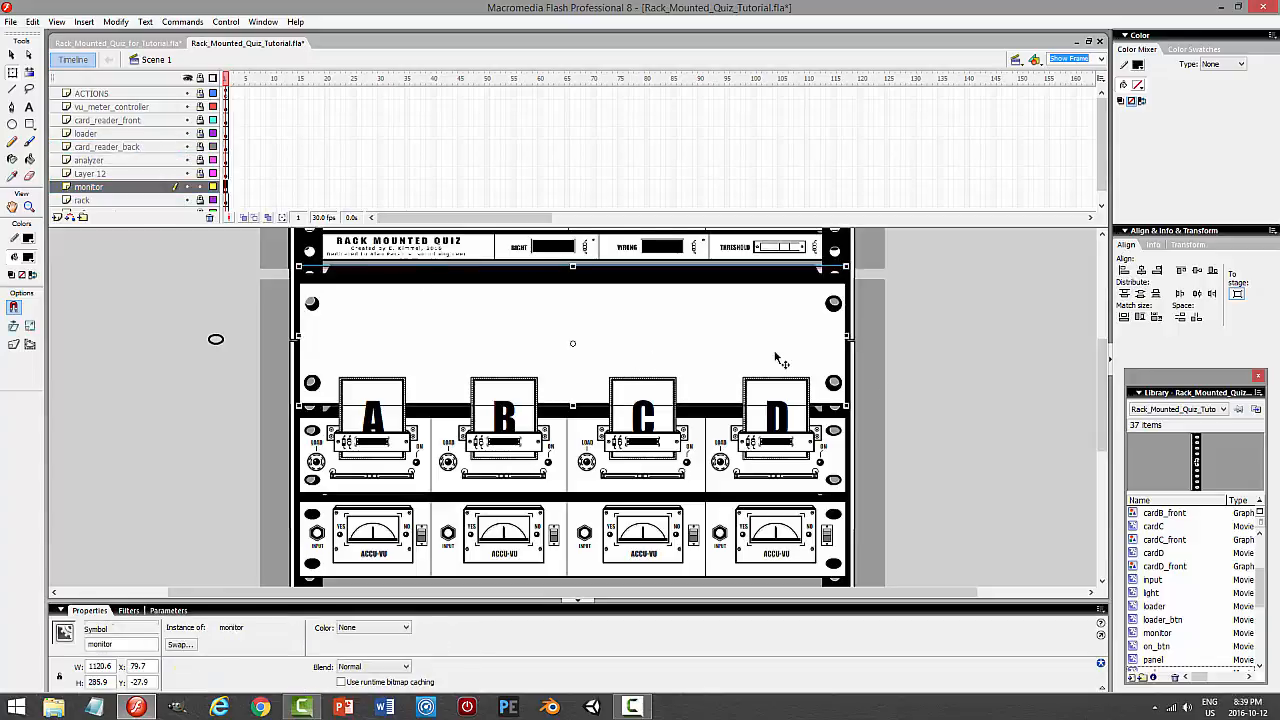
key(Down)
key(Down)
key(Down)
key(Down)
key(Down)
key(Down)
key(Down)
key(Down)
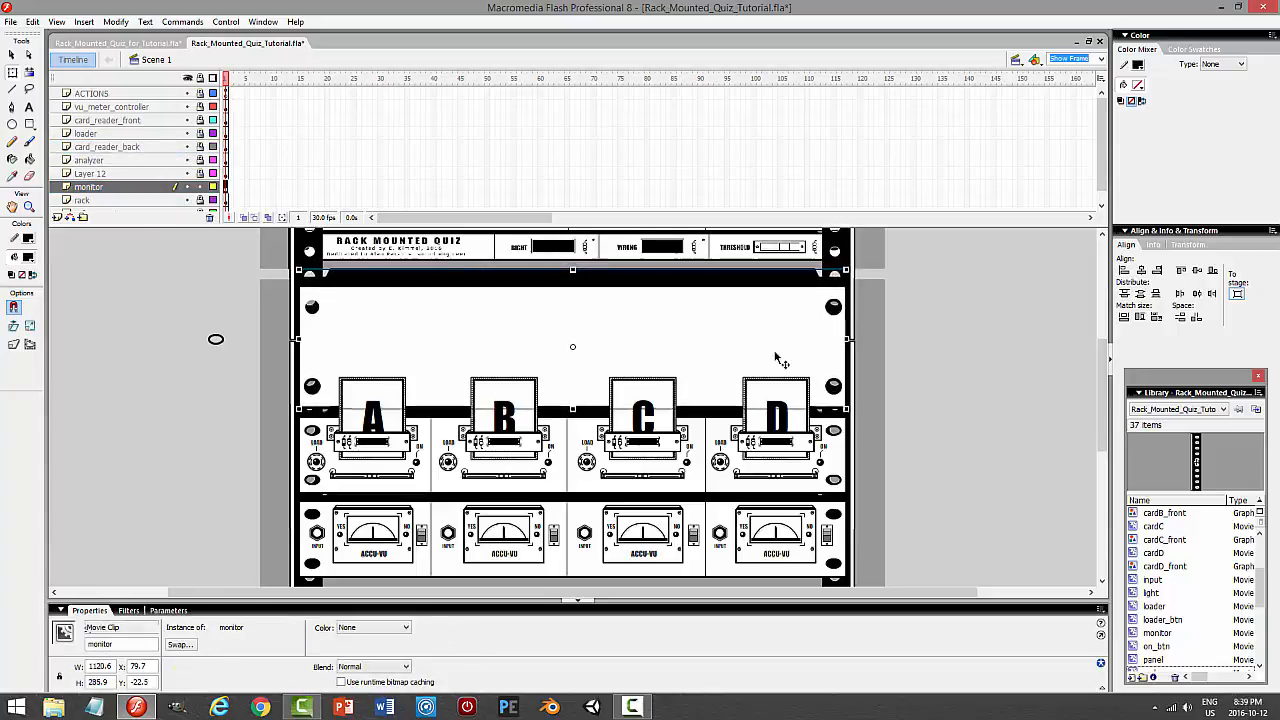
key(Up)
key(Up)
key(Up)
key(Up)
key(Up)
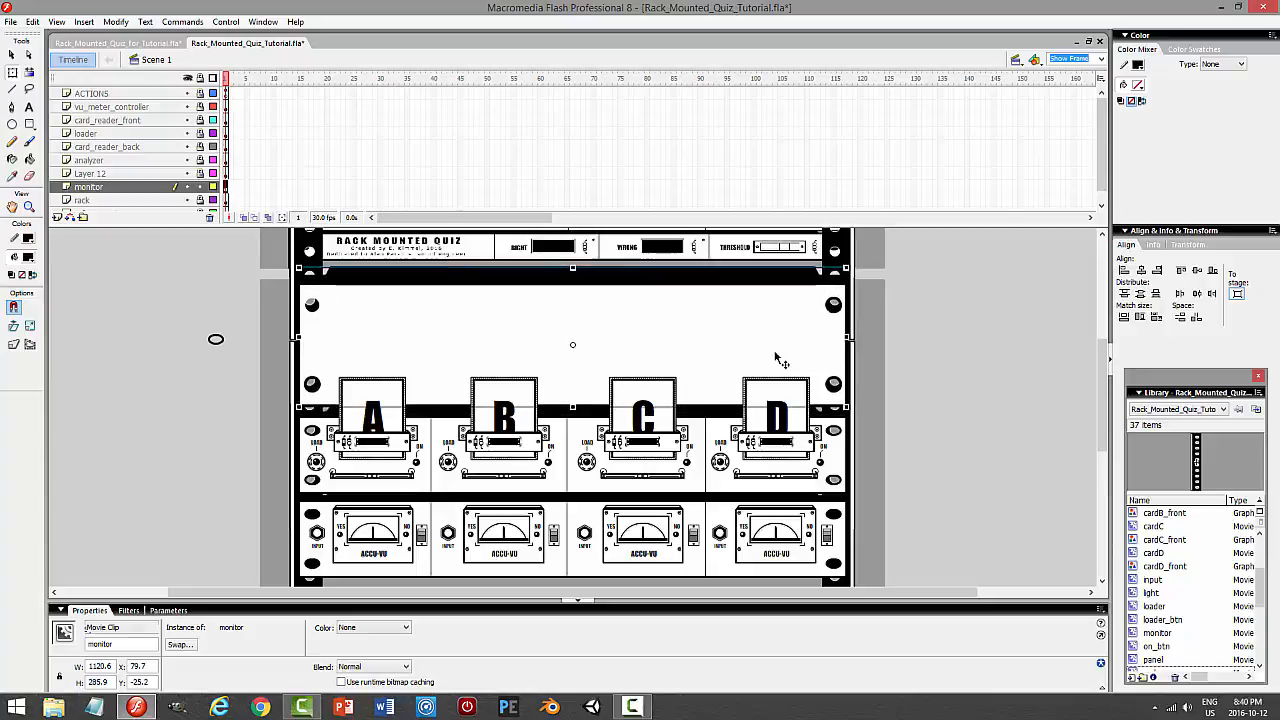
click(929, 355)
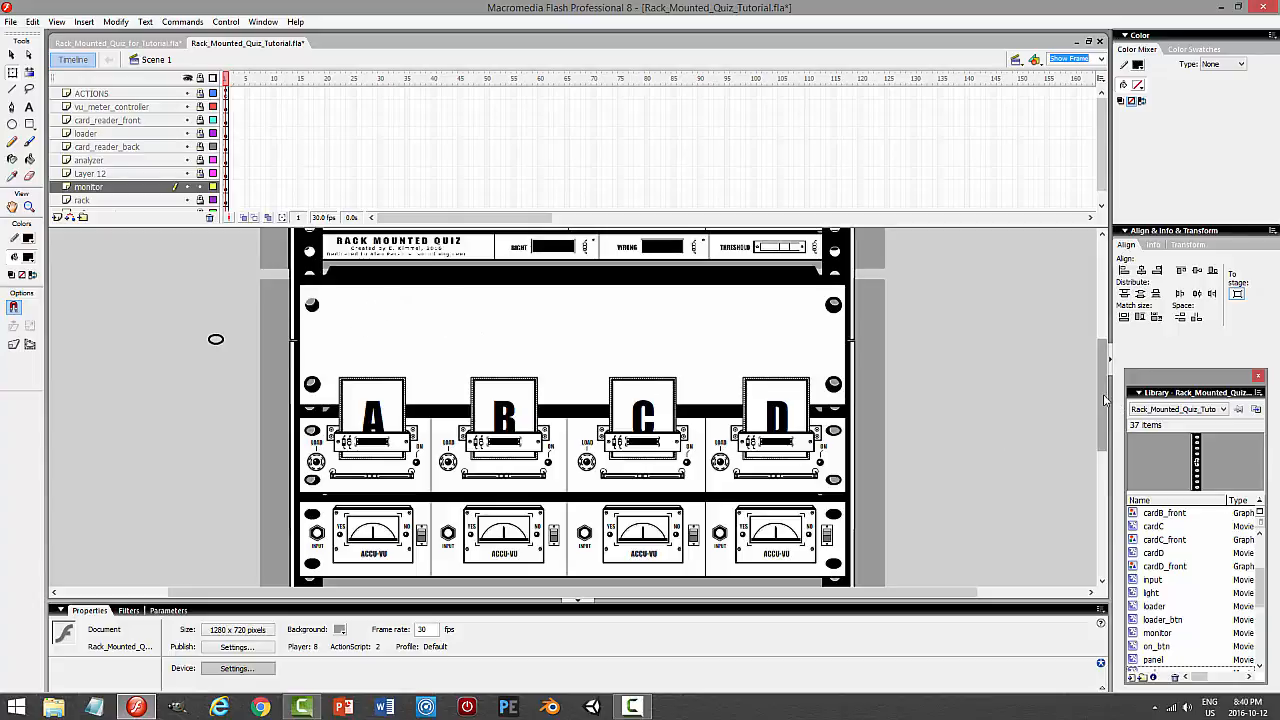
Open the monitor symbol for editing in place
mouse_move(1106, 400)
mouse_down()
mouse_move(1097, 430)
mouse_move(1097, 388)
mouse_up()
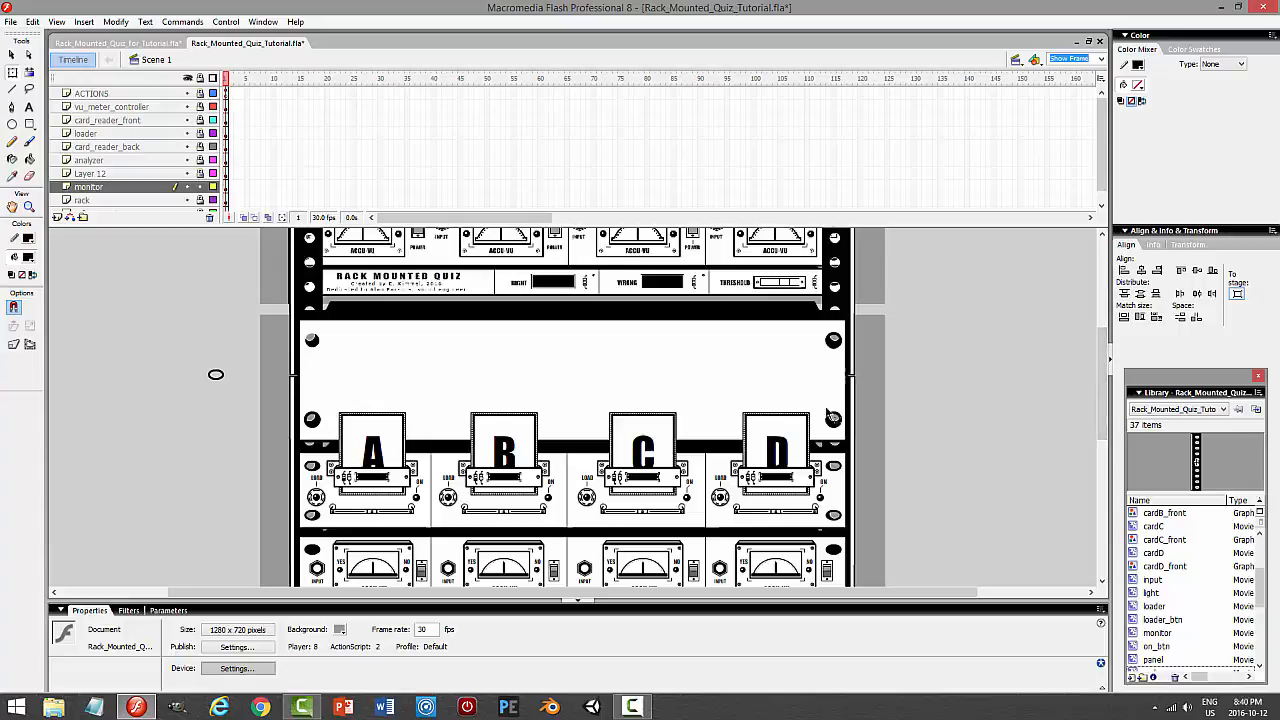
double_click(433, 357)
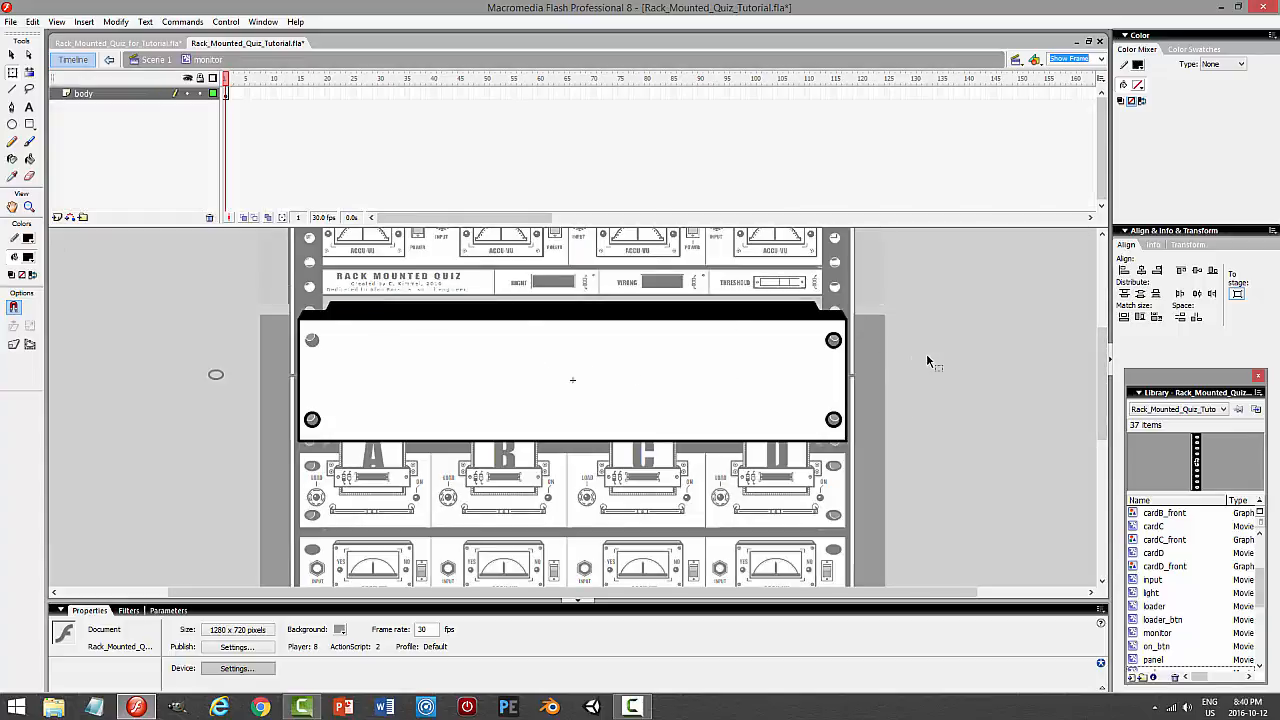
click(636, 314)
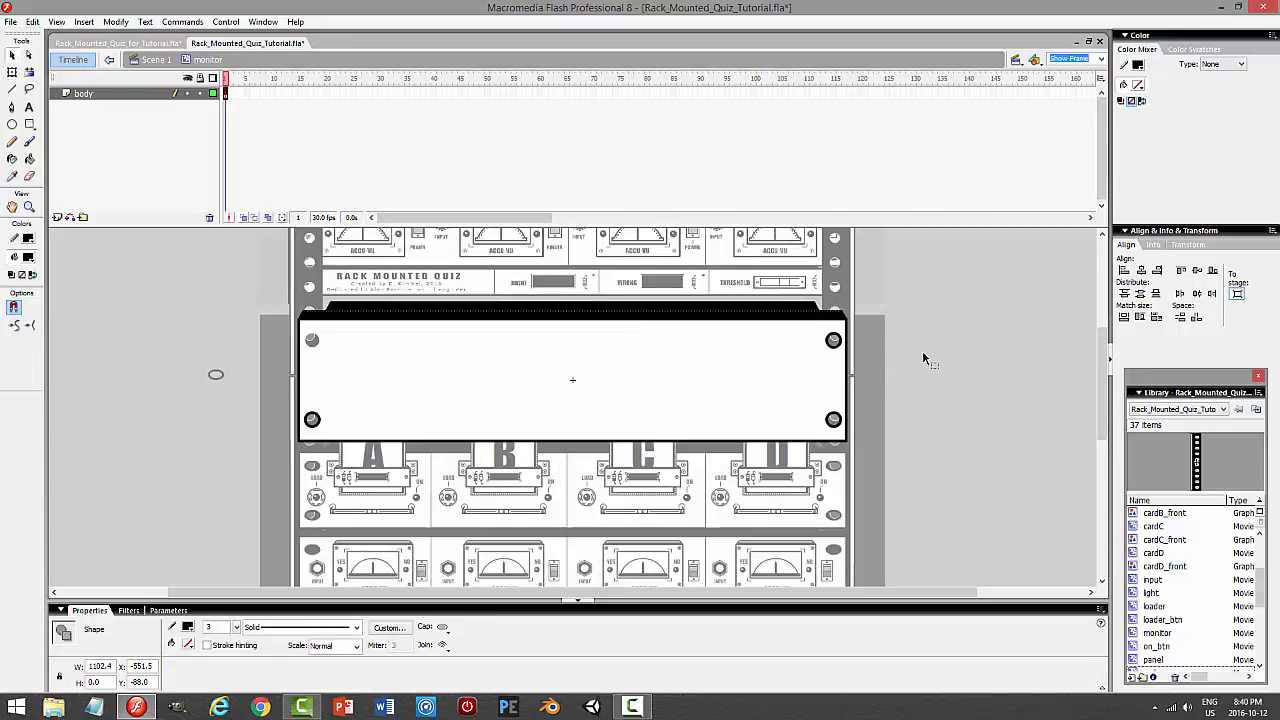
click(993, 352)
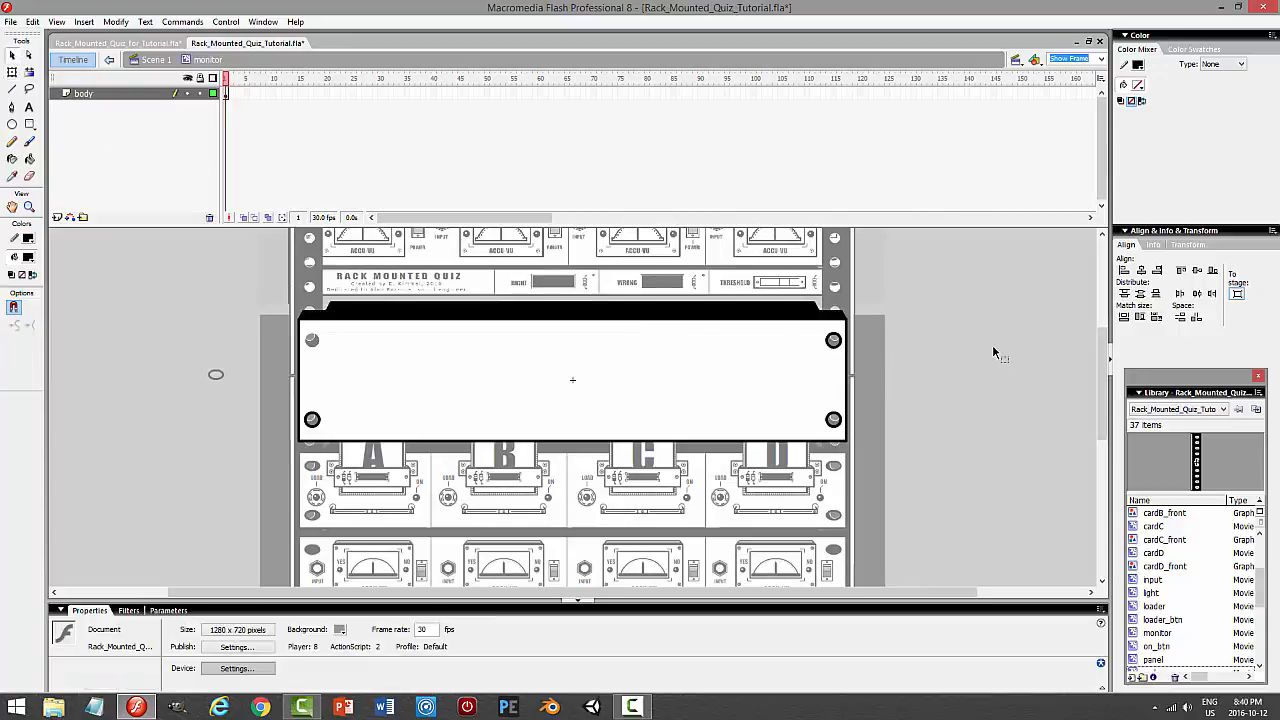
Select the black strip along the monitor panel's upper edge with its outlines and compress it to a height of about 16.1
click(474, 316)
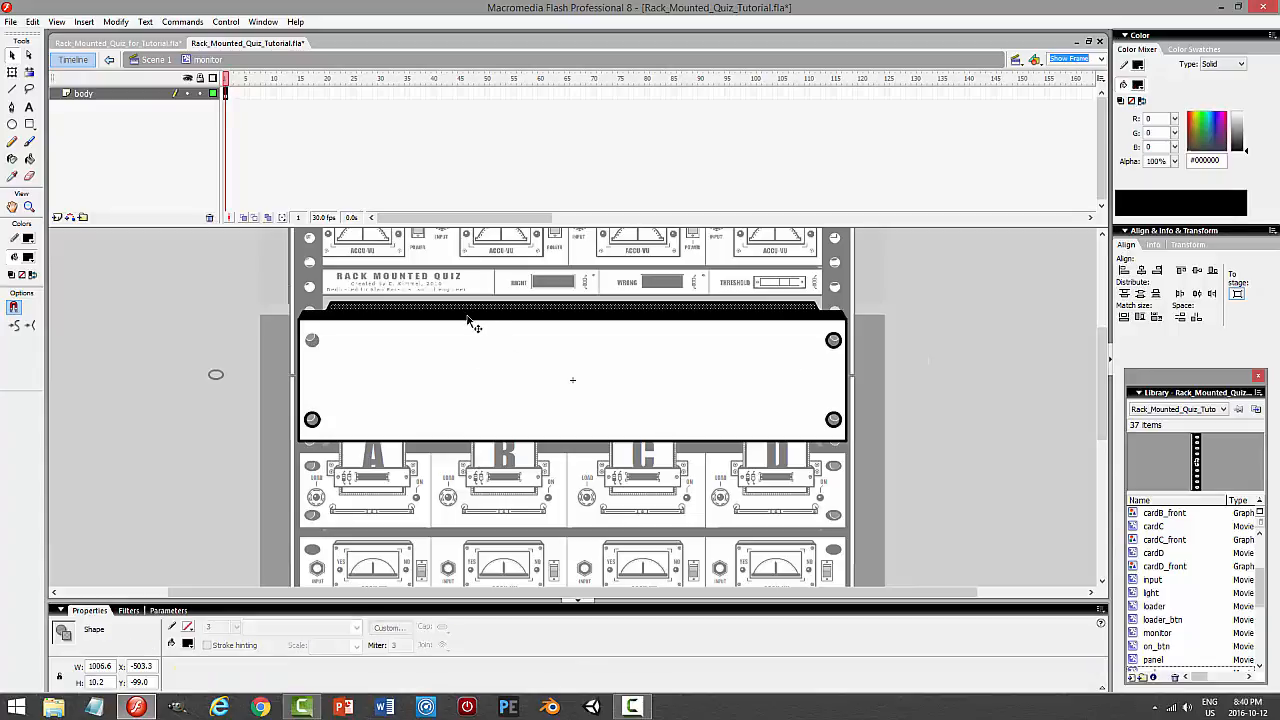
shift+click(602, 314)
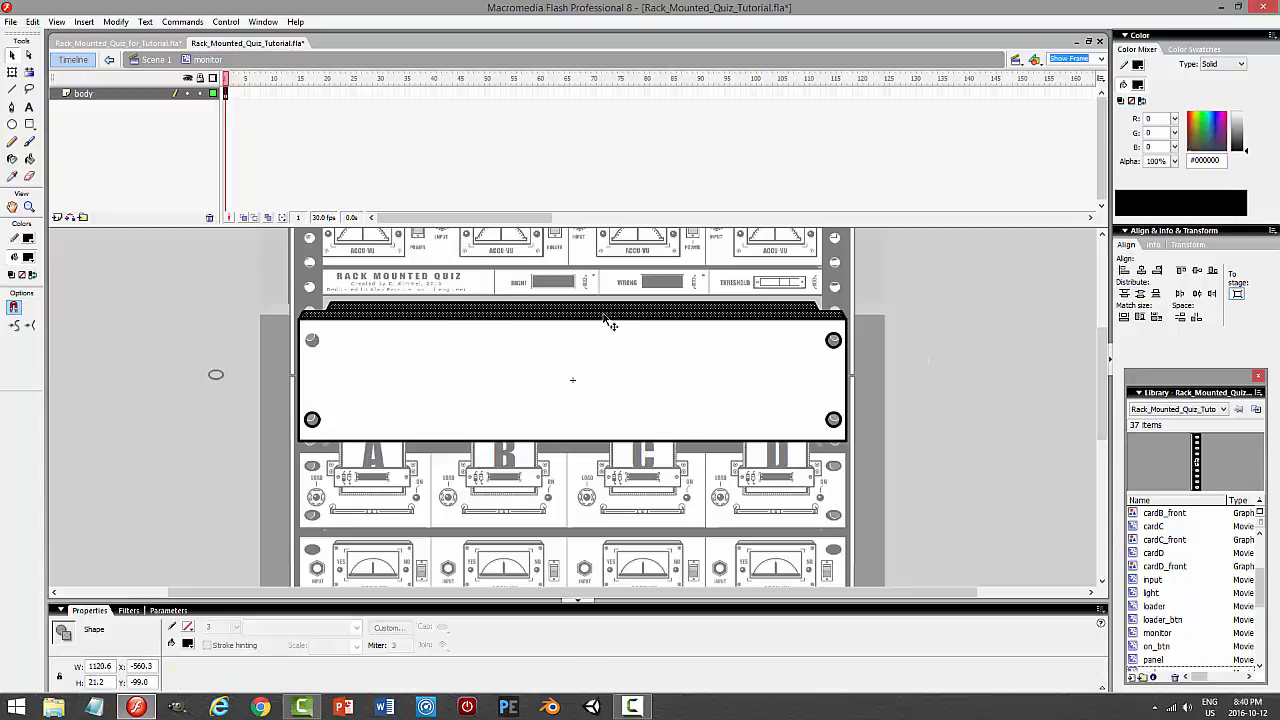
shift+click(521, 312)
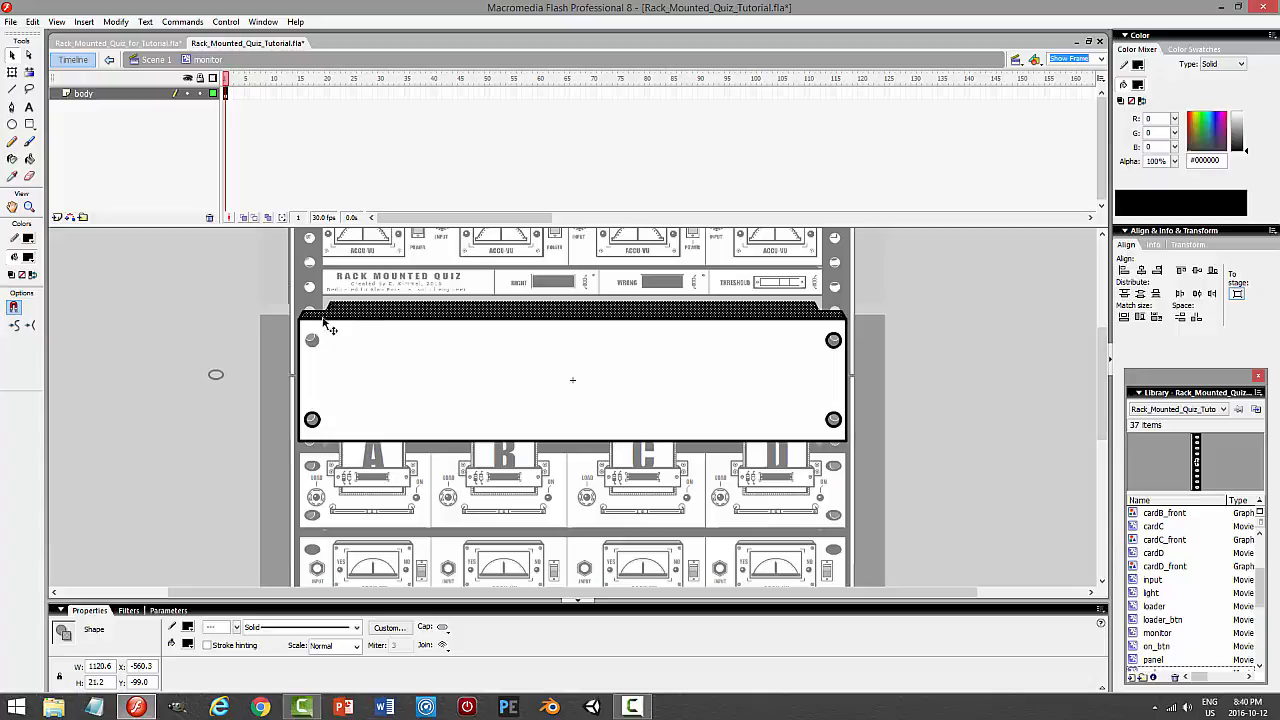
shift+click(326, 310)
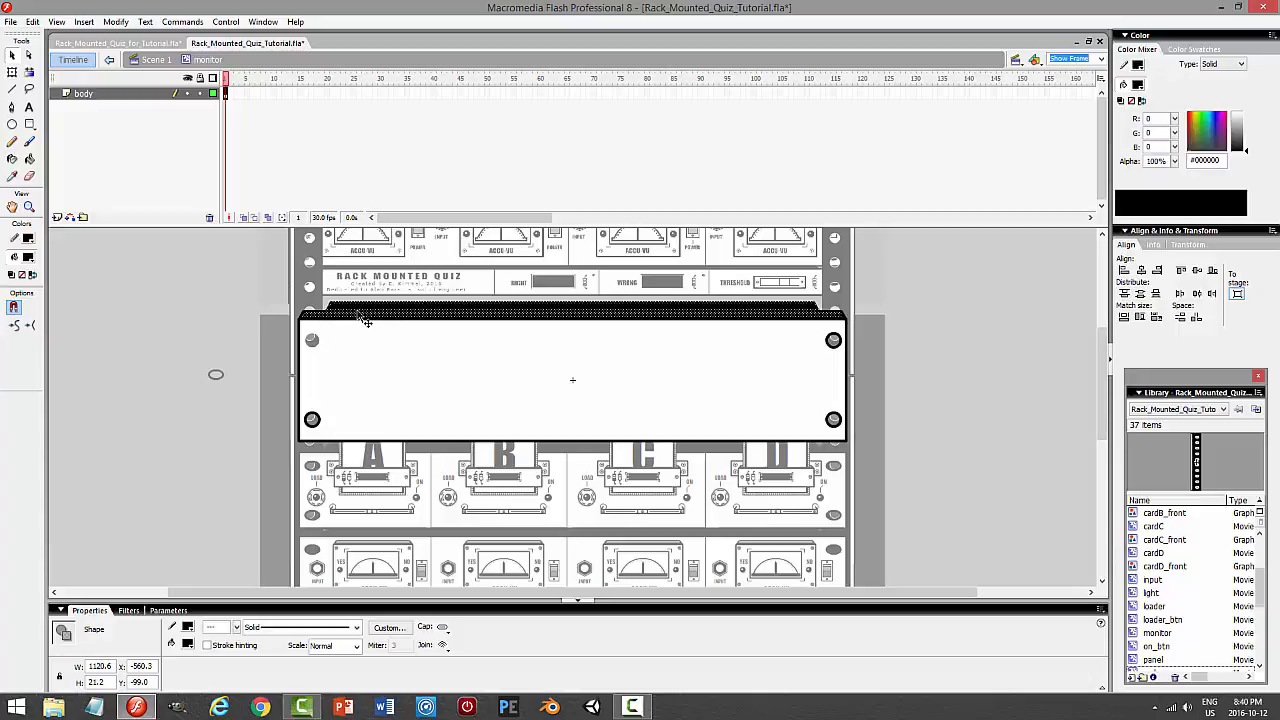
shift+click(546, 312)
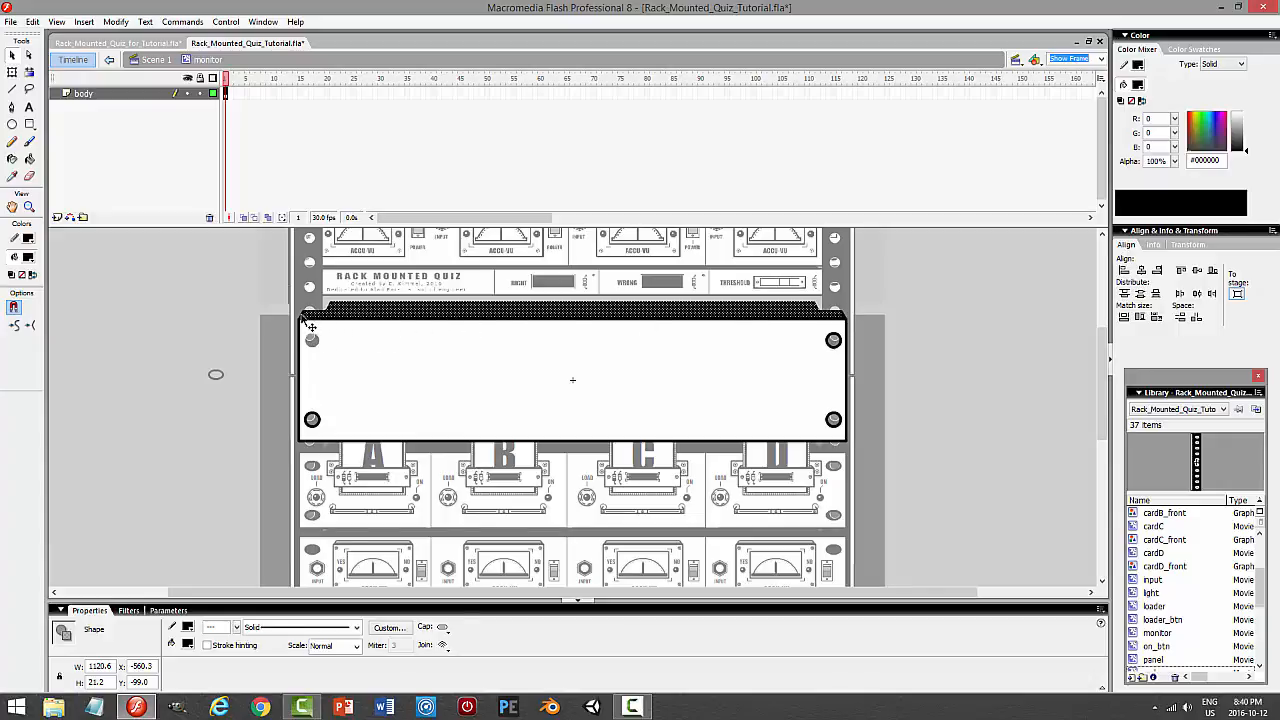
shift+click(844, 319)
shift+click(849, 327)
click(12, 72)
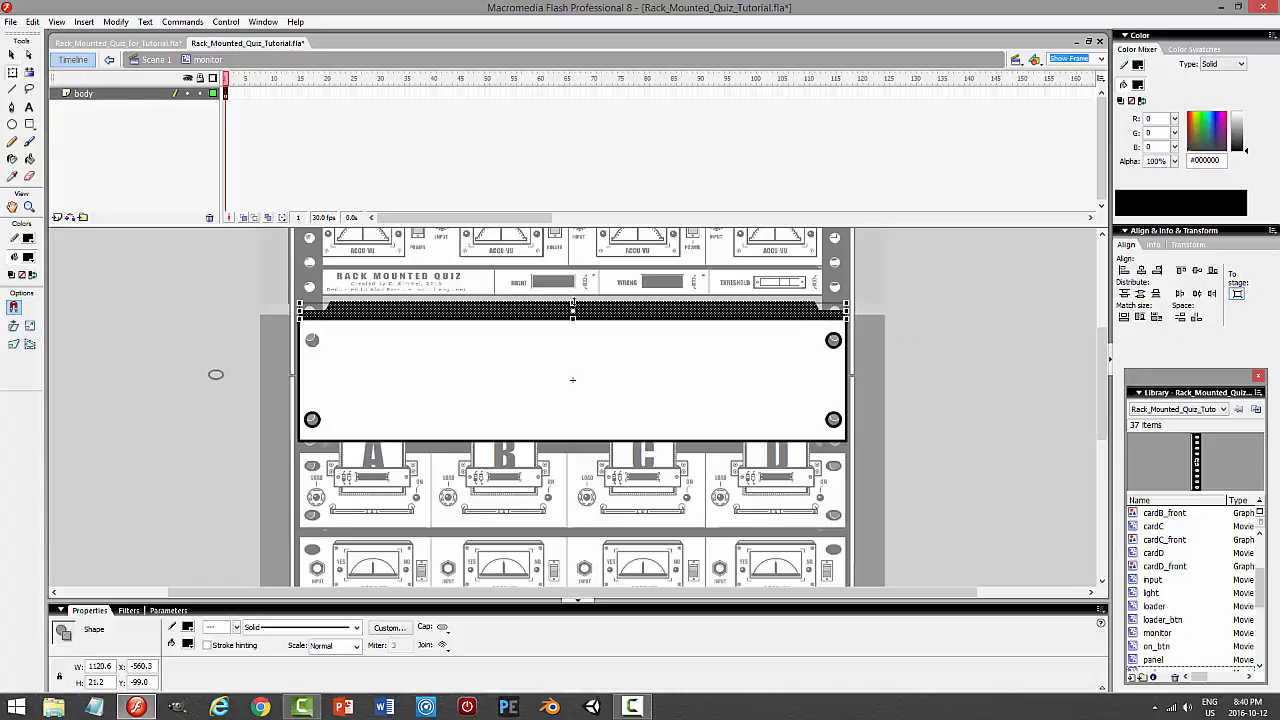
drag(573, 302, 639, 307)
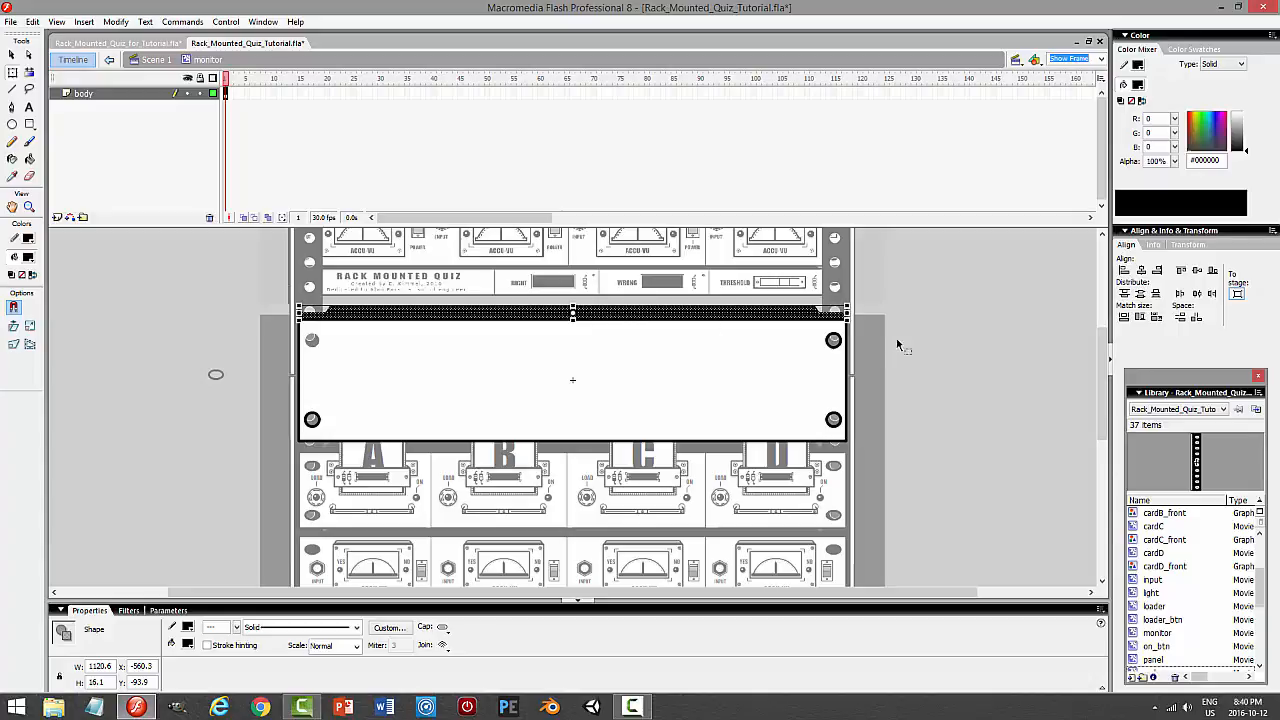
click(955, 352)
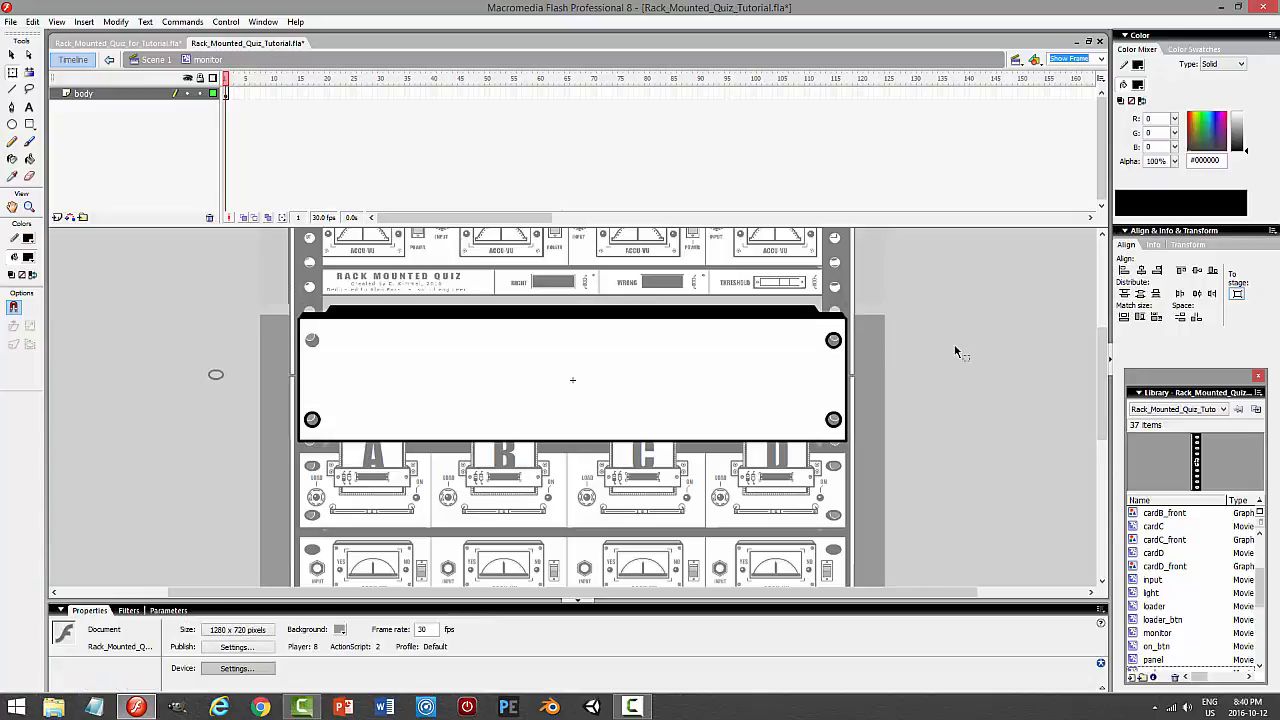
Reselect the monitor's black upper strip, flatten it slightly more, and return to Scene 1
key(ctrl+z)
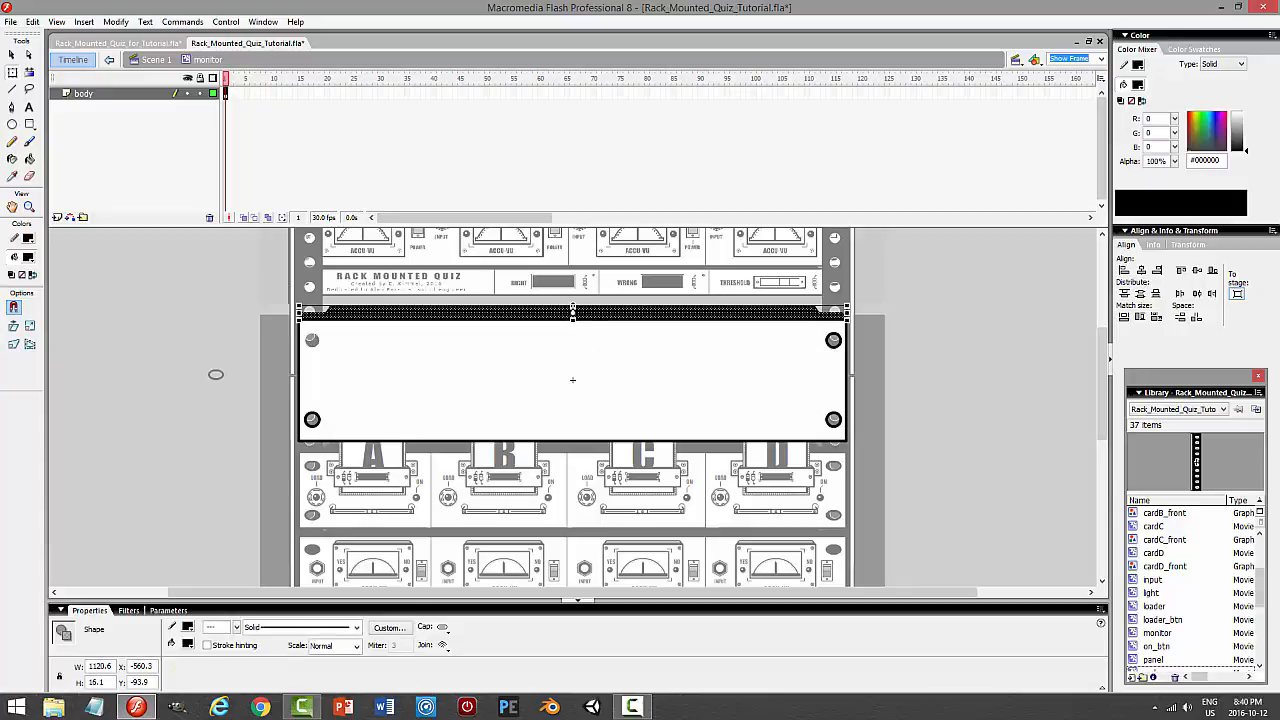
drag(573, 306, 574, 308)
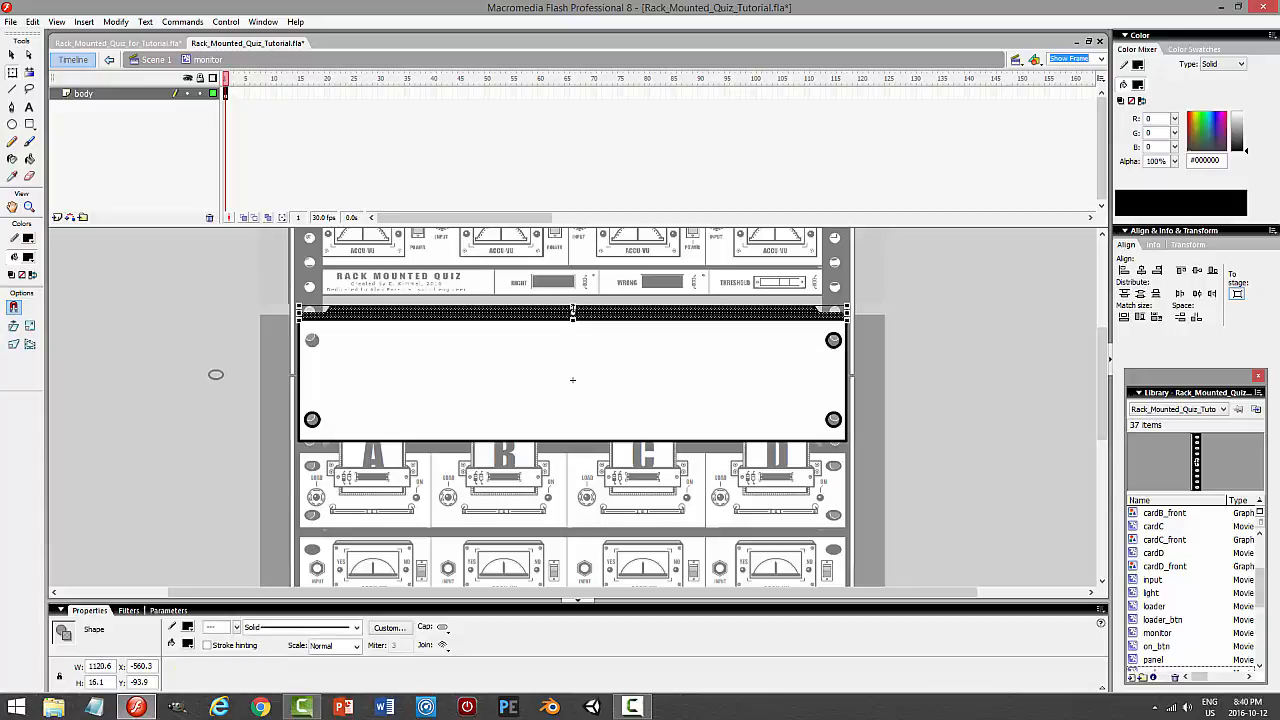
click(965, 390)
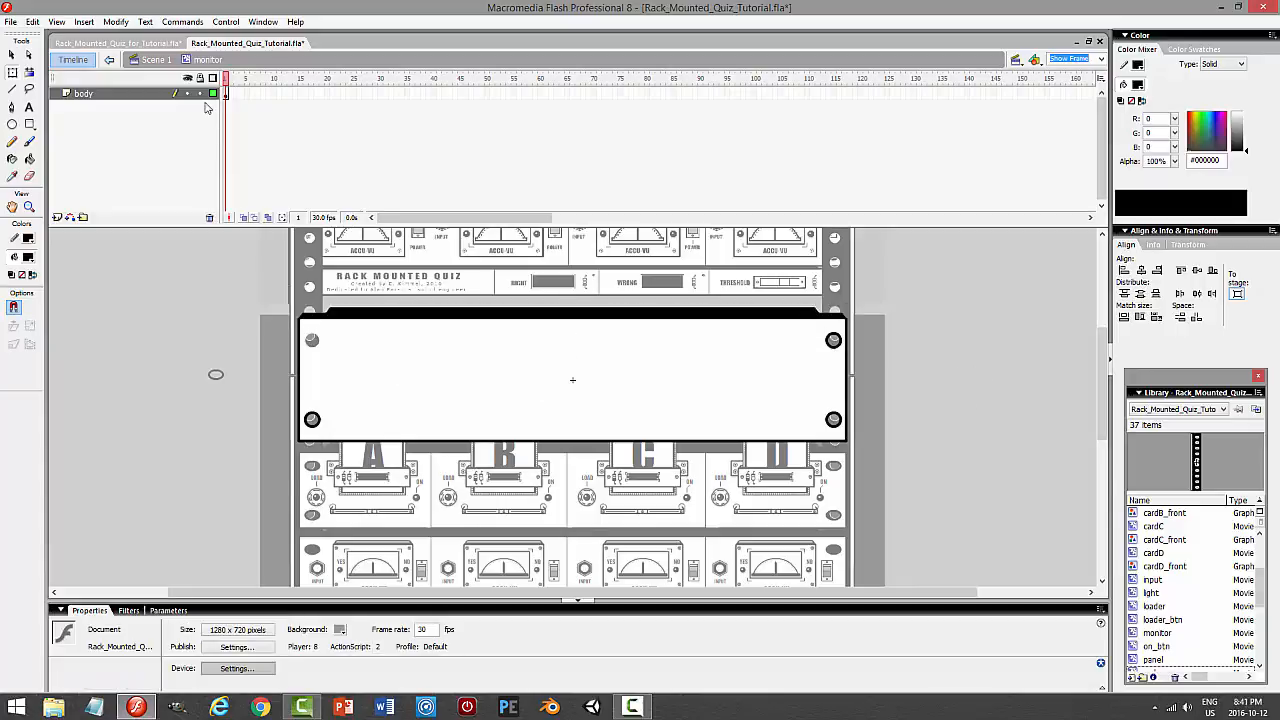
click(155, 59)
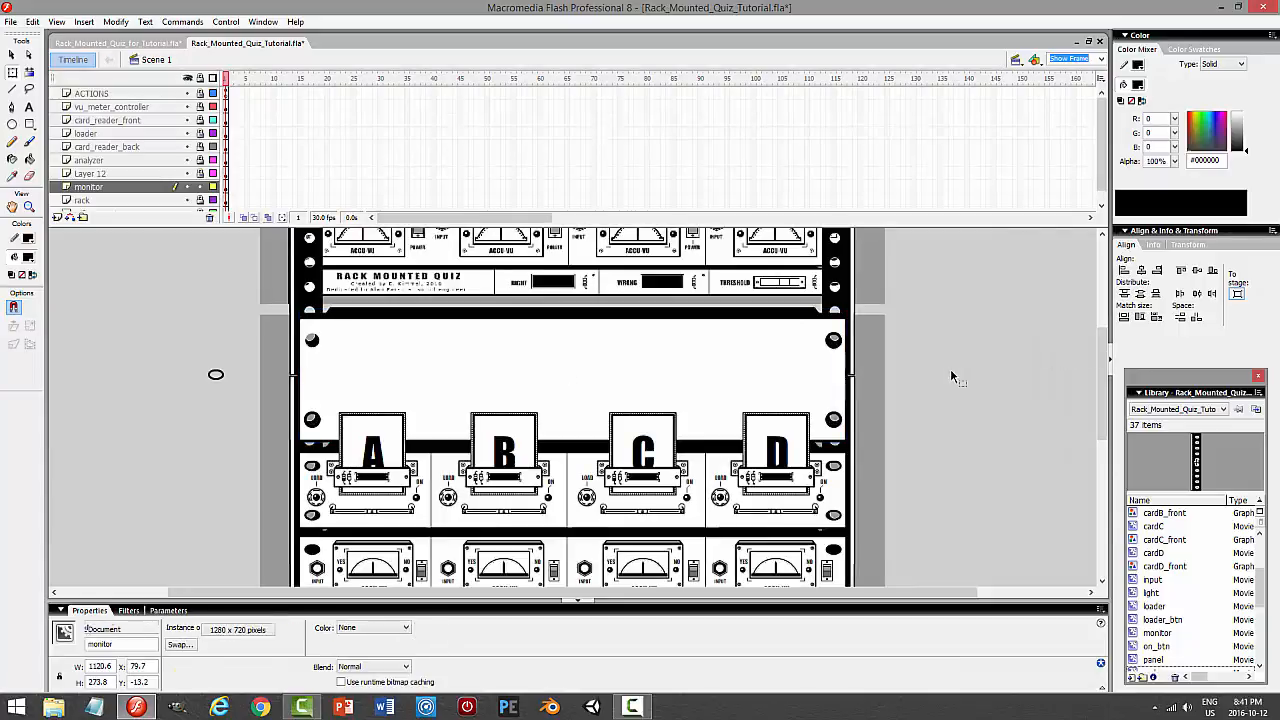
Fine-tune the monitor panel's vertical position above the loader to Y -11.8
scroll(961, 366, down, 2)
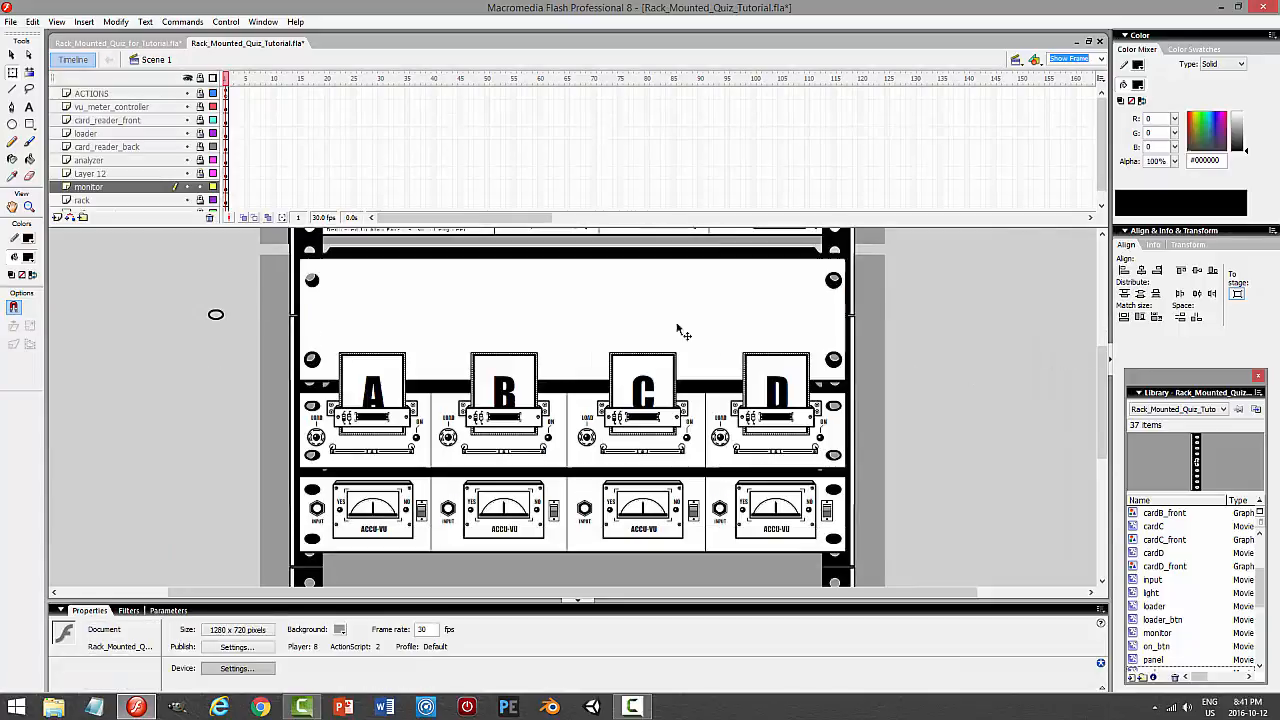
click(683, 332)
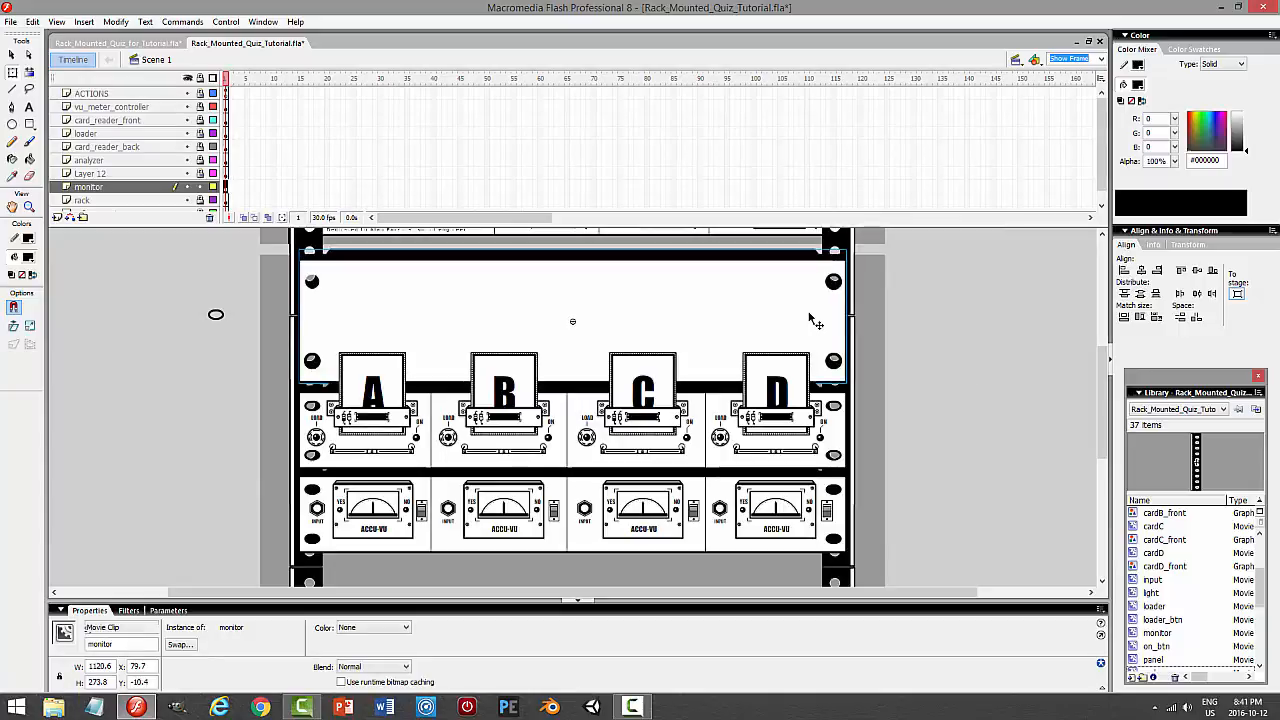
key(Down)
key(Down)
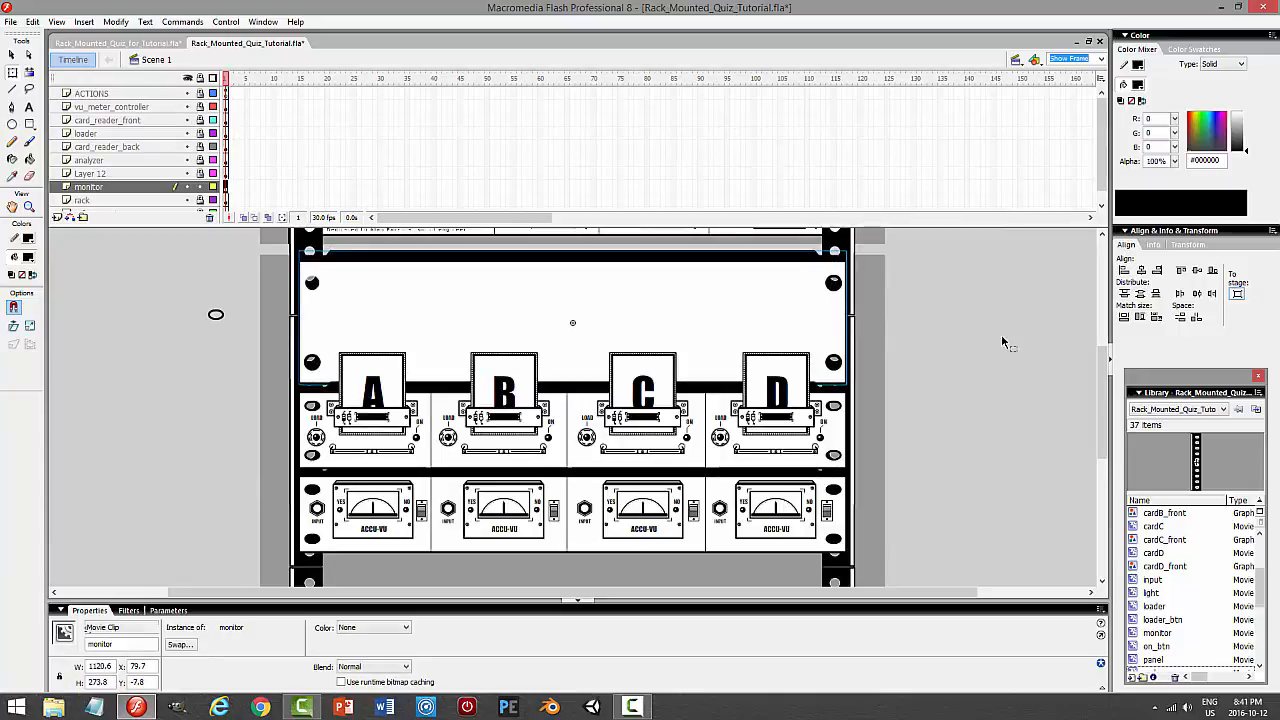
key(Up)
key(Up)
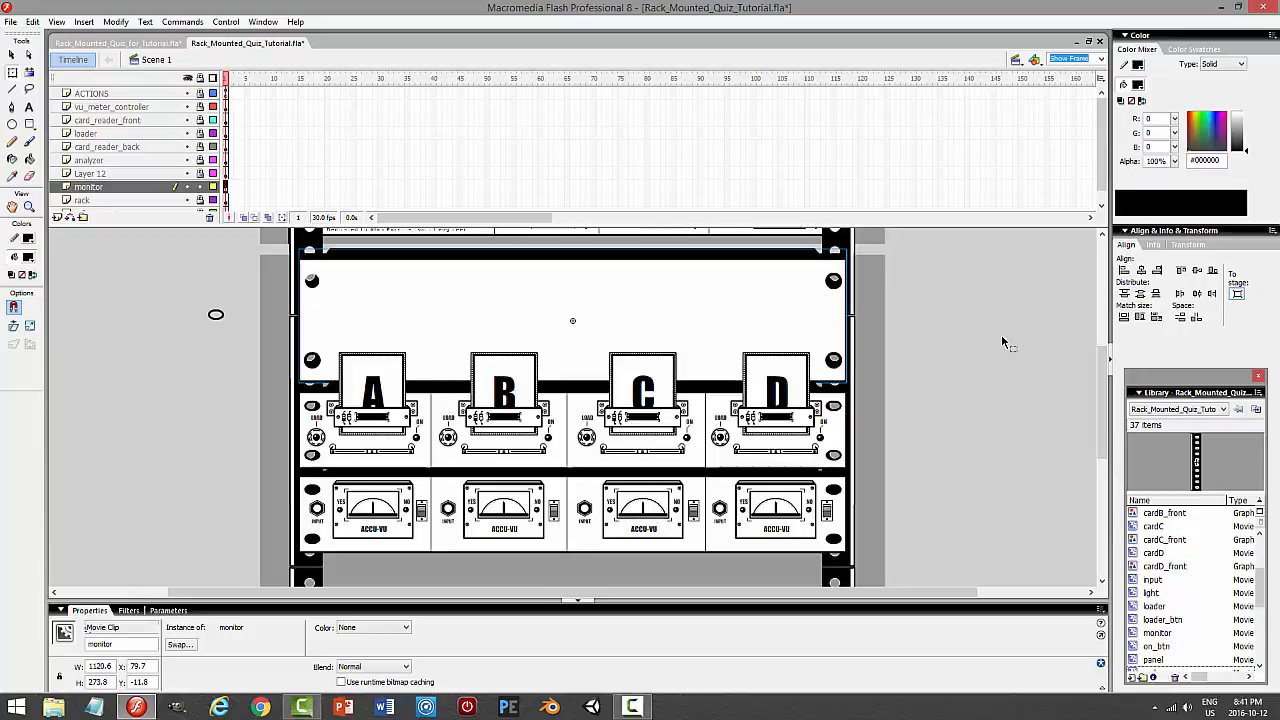
click(968, 392)
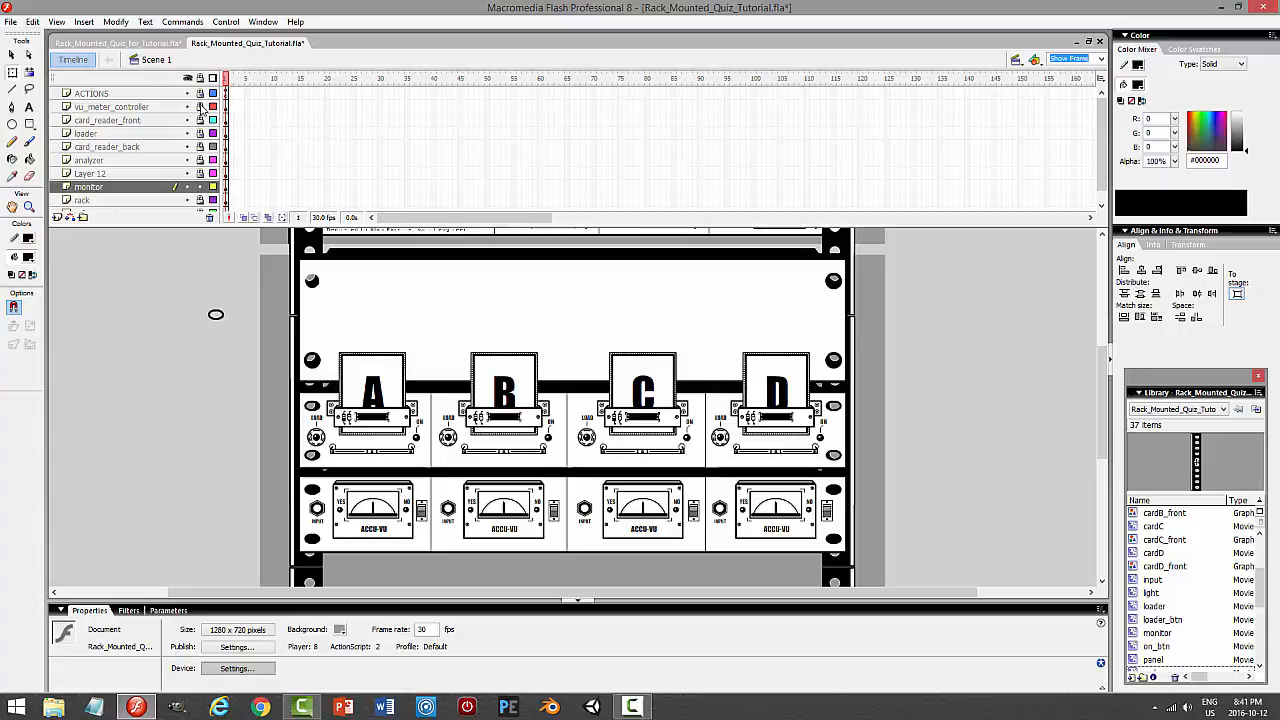
Unlock the layers from vu_meter_controller to analyzer, and select all layers from vu_meter_controller through rack
drag(200, 106, 199, 158)
click(203, 186)
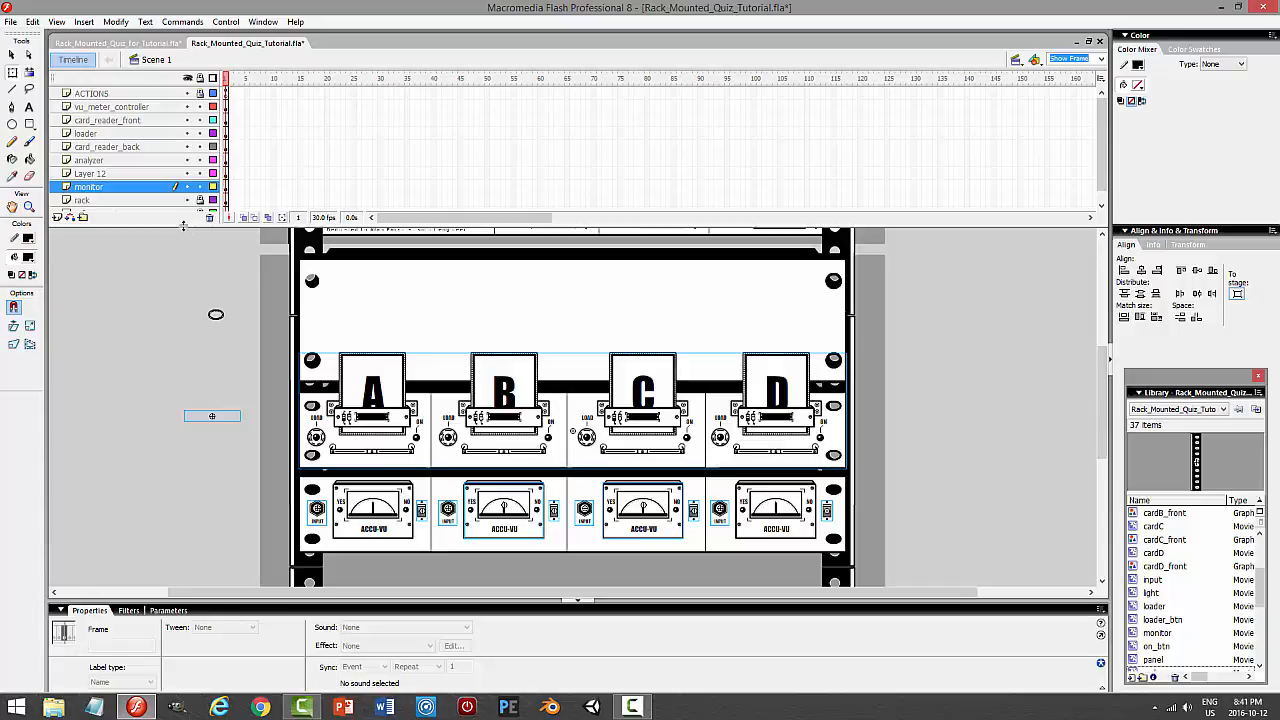
drag(186, 223, 189, 270)
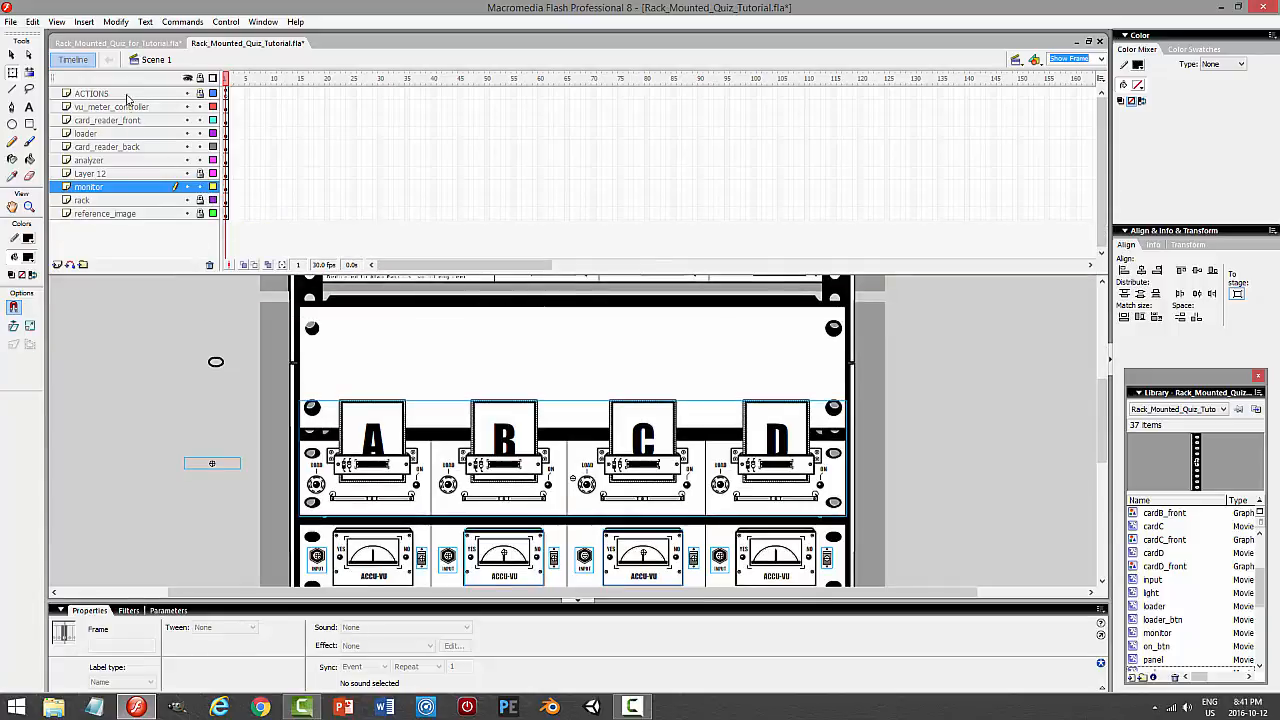
click(130, 106)
shift+click(110, 200)
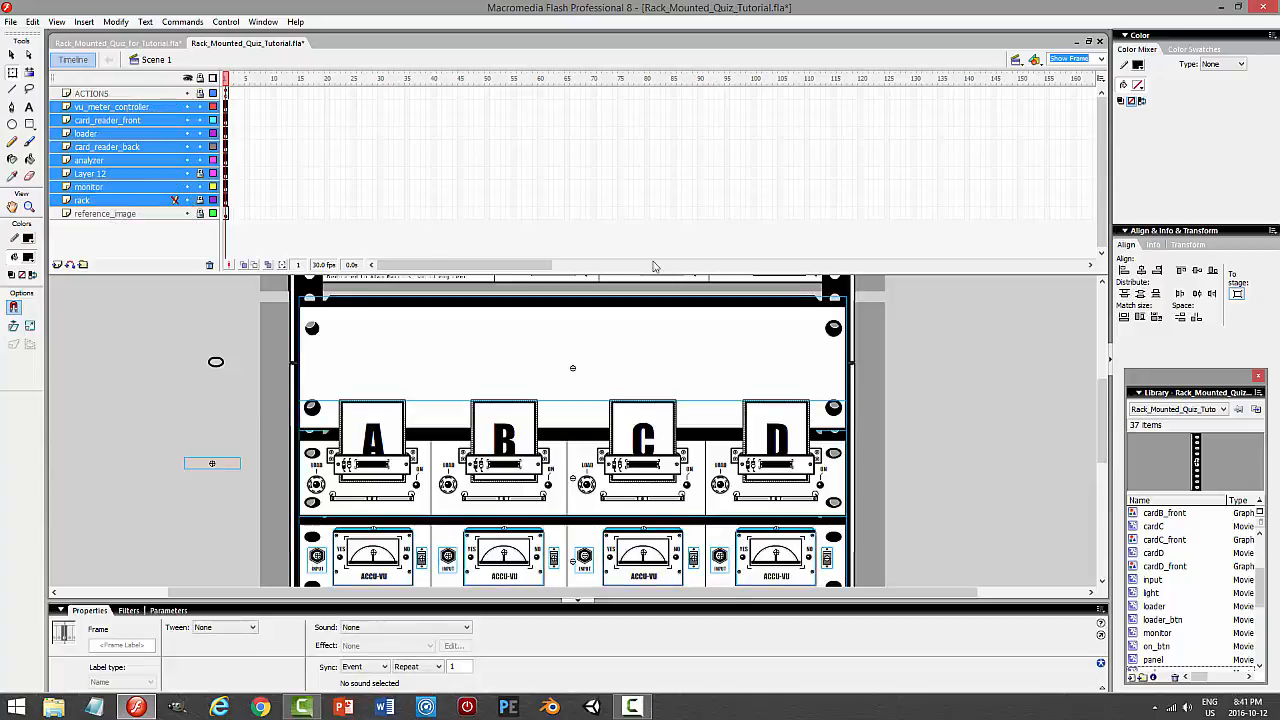
Set the stage zoom to 50% and shift the monitor, loader, card readers and analyzer units down the rack together
click(1101, 59)
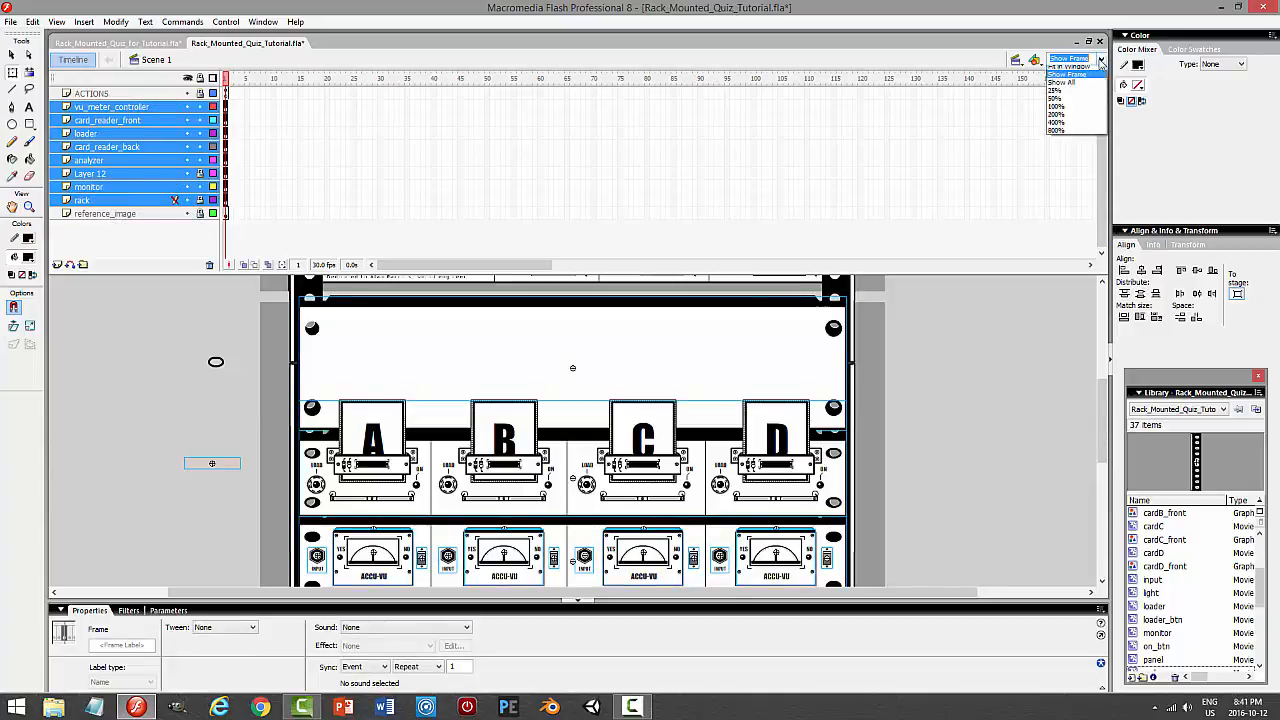
click(1068, 110)
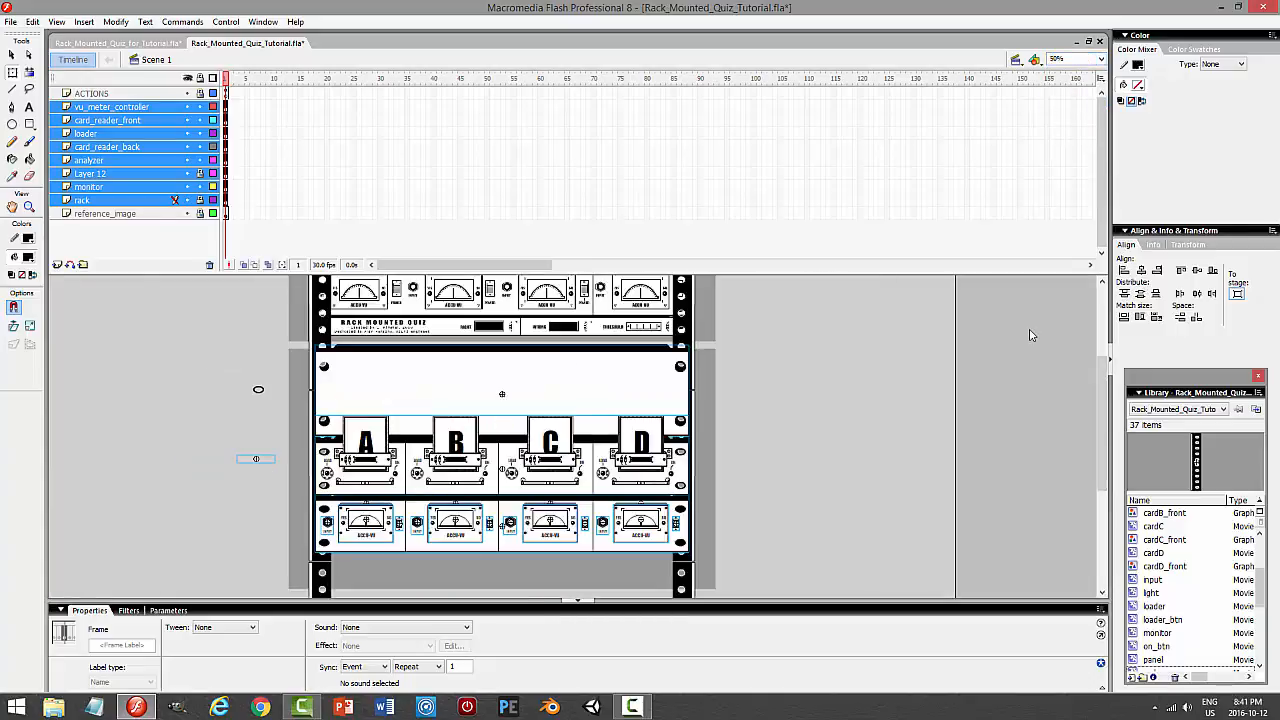
key(Down)
key(Down)
key(Down)
key(Down)
key(Down)
key(Down)
key(Down)
key(Down)
key(Down)
key(Down)
key(Down)
key(Down)
key(Down)
key(Down)
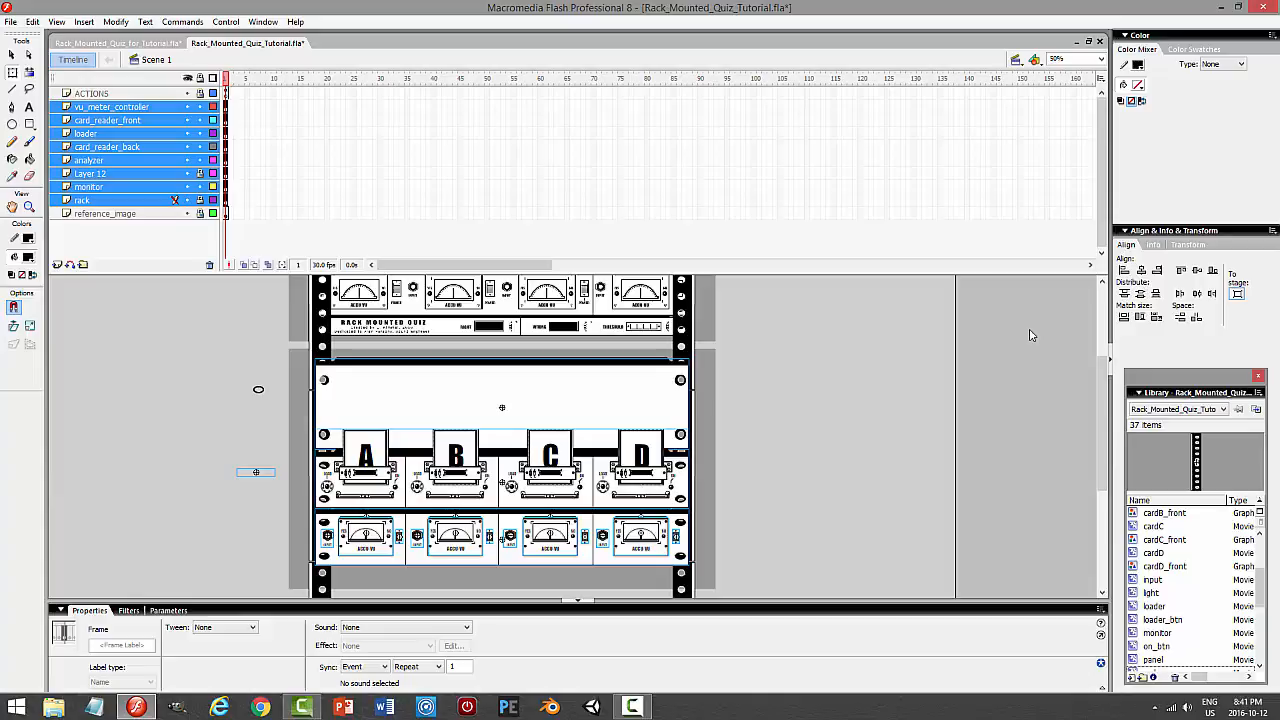
key(Up)
key(Up)
key(Up)
key(Up)
key(Up)
key(Up)
key(Up)
key(Up)
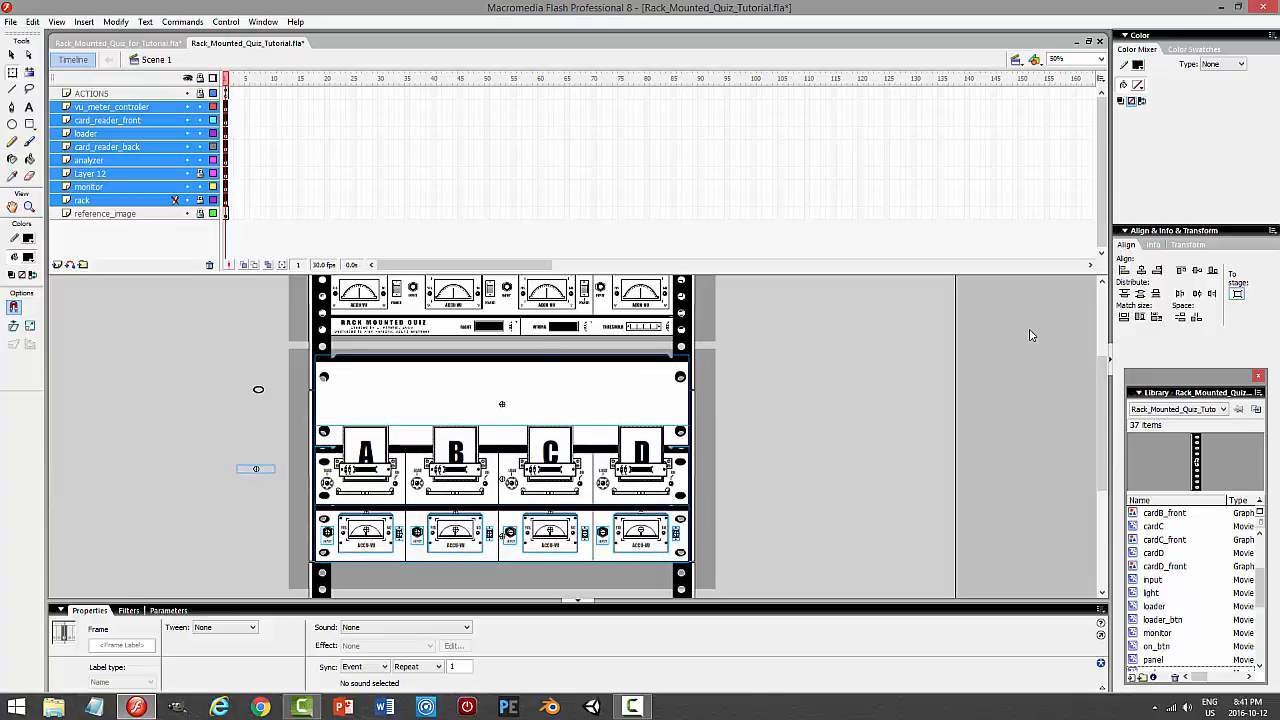
Test the movie and load cards A and C to check the repositioned units
key(ctrl+Return)
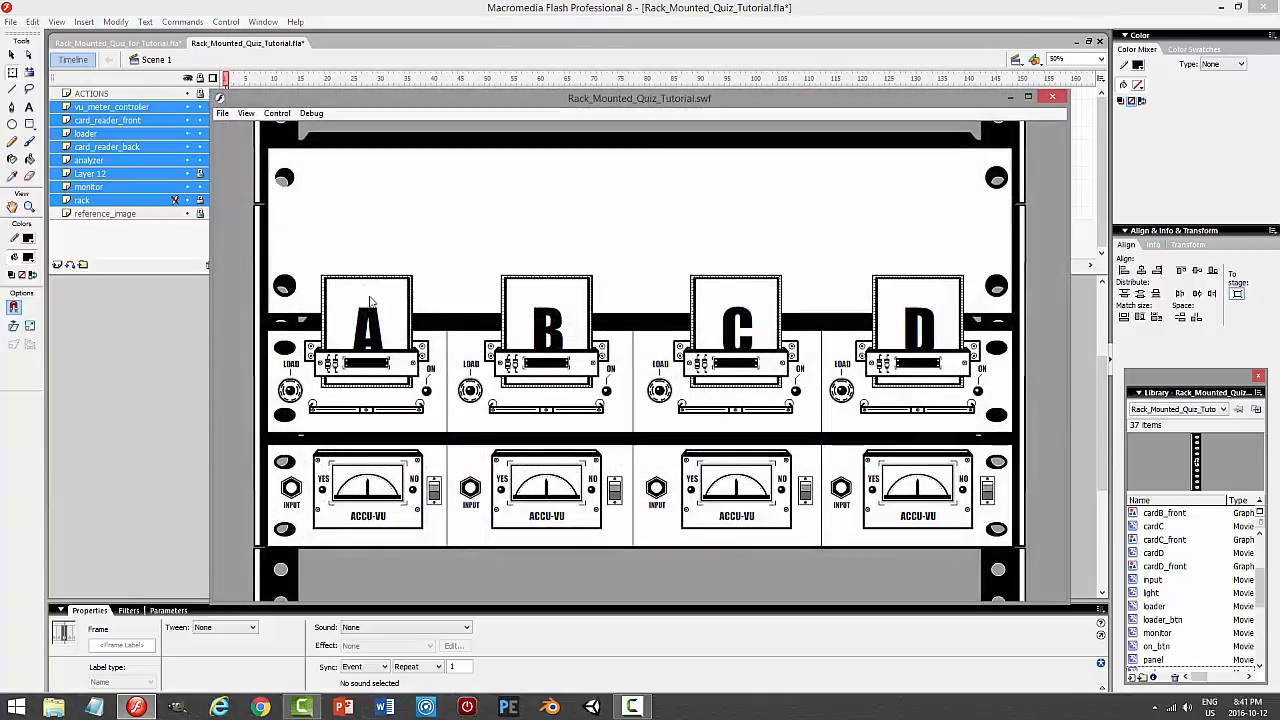
click(290, 390)
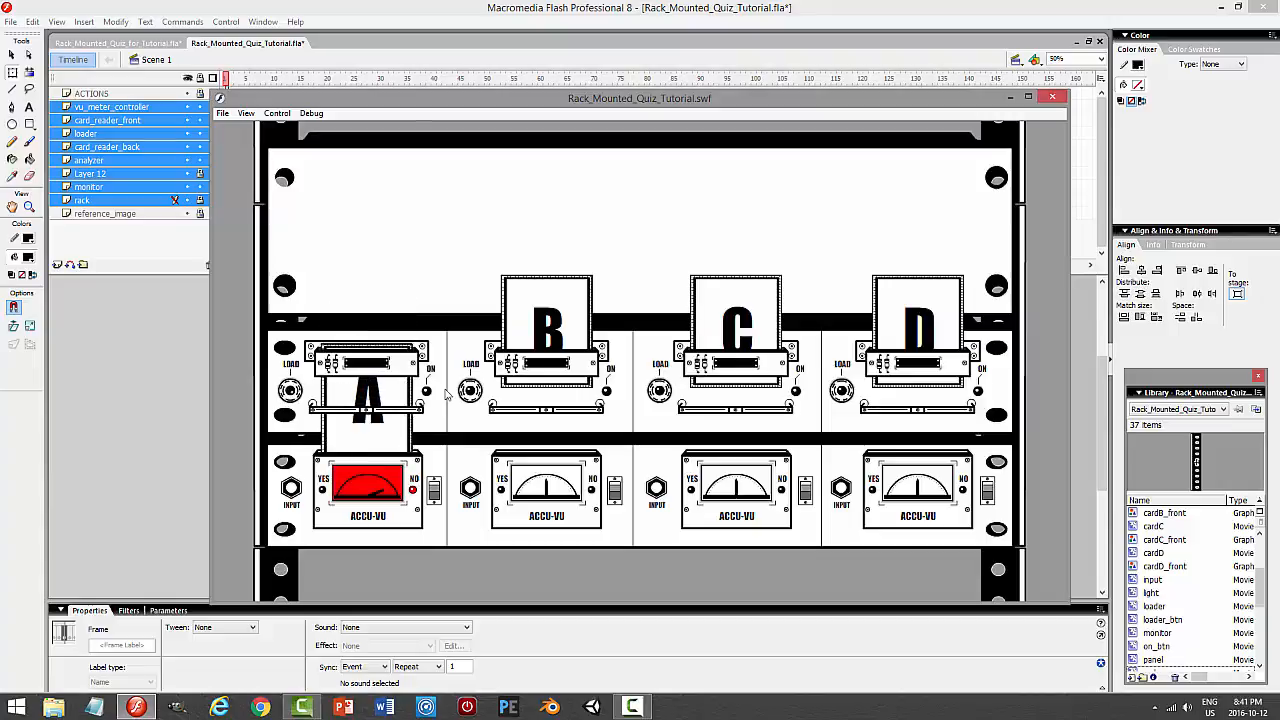
click(660, 389)
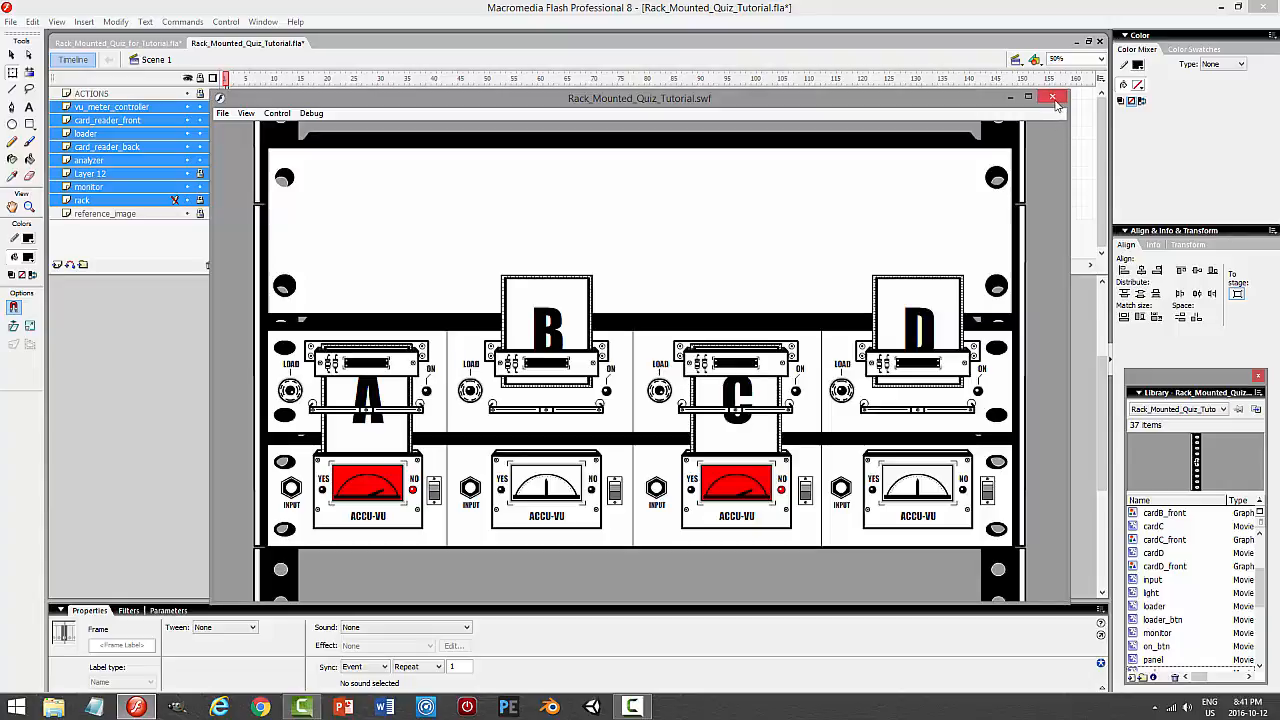
Close the test movie and open the monitor symbol for editing in place at 100% zoom
click(1054, 101)
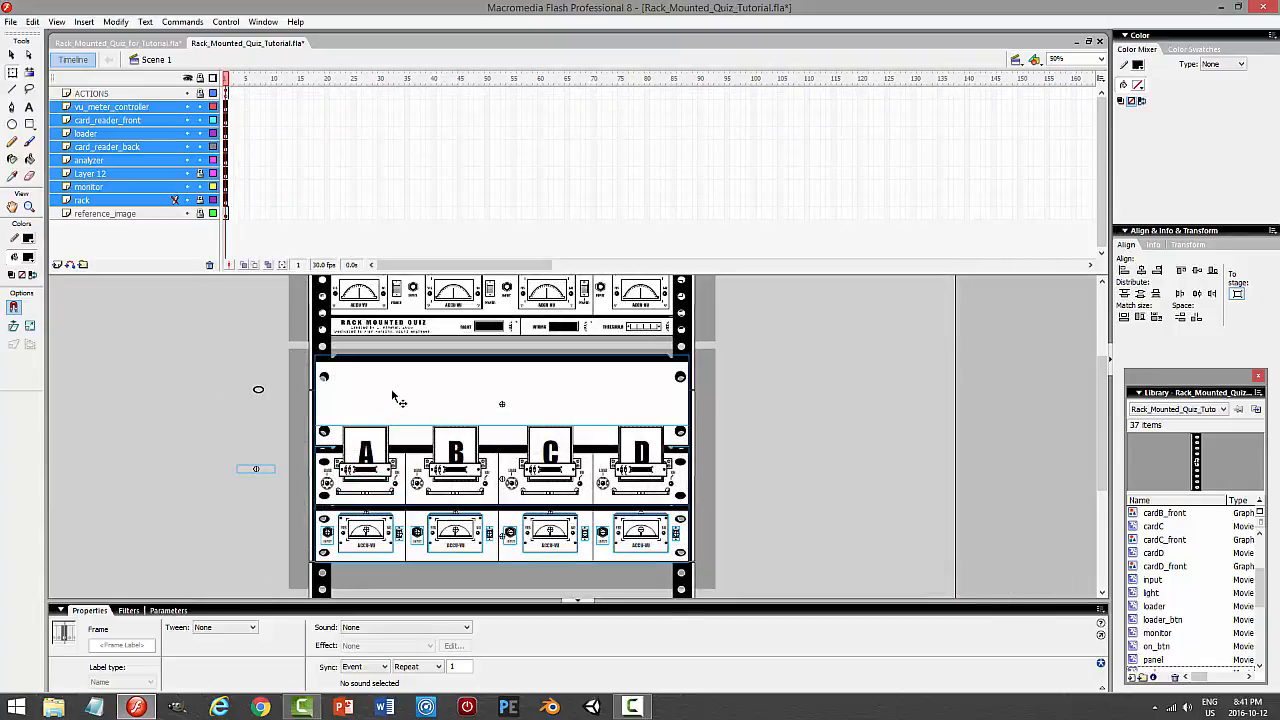
double_click(524, 398)
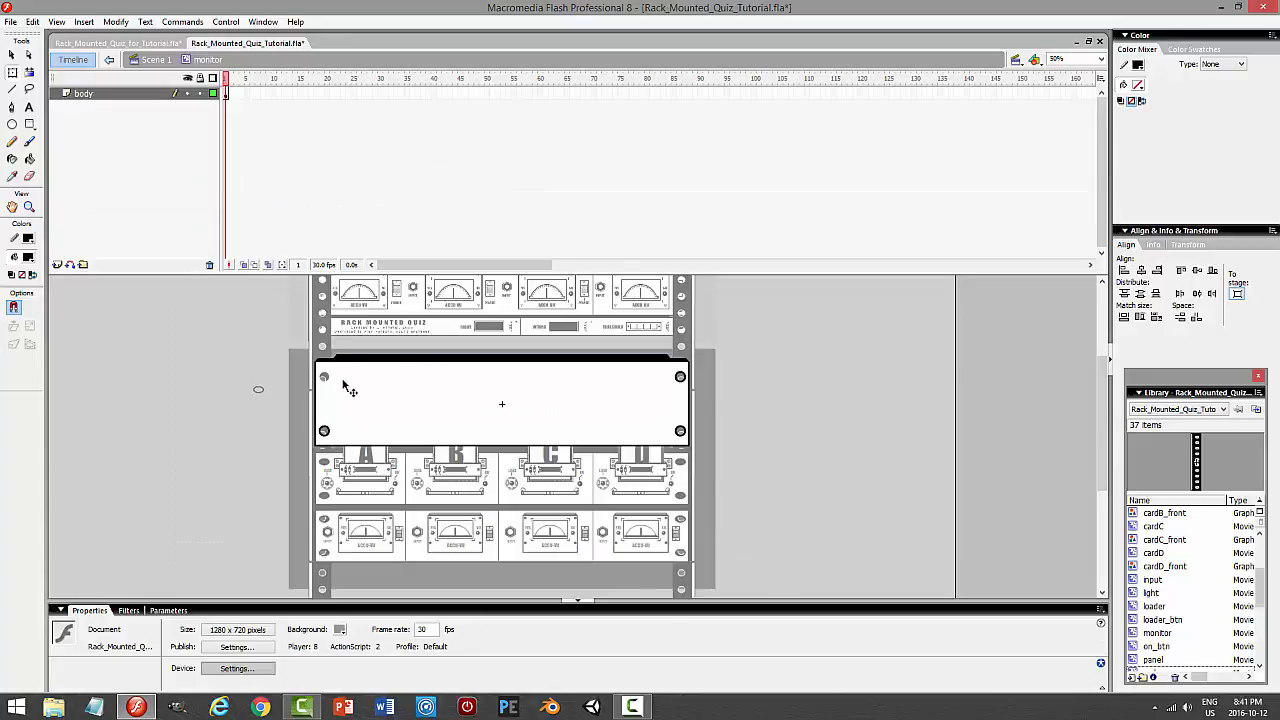
click(1102, 62)
click(1065, 114)
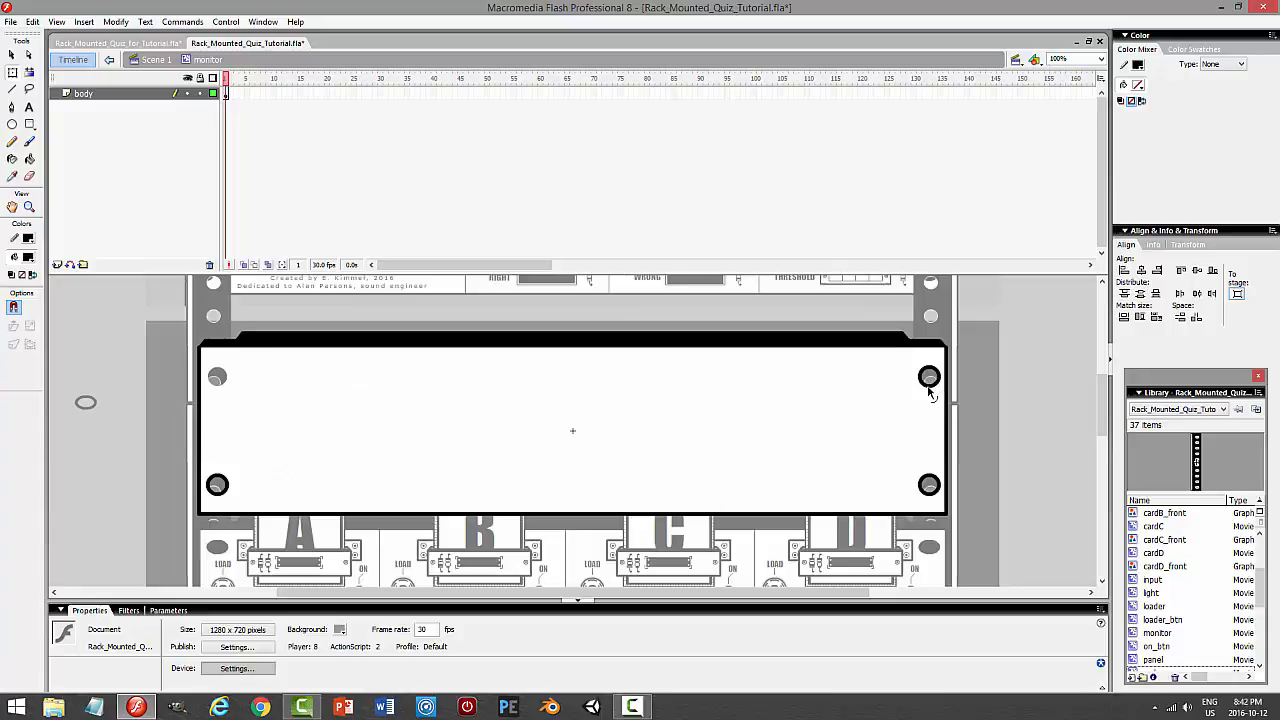
Delete the leftover circle outlines around the monitor panel's upper-right, lower-right and lower-left mounting holes
click(929, 388)
click(1015, 383)
click(933, 494)
key(Delete)
click(250, 489)
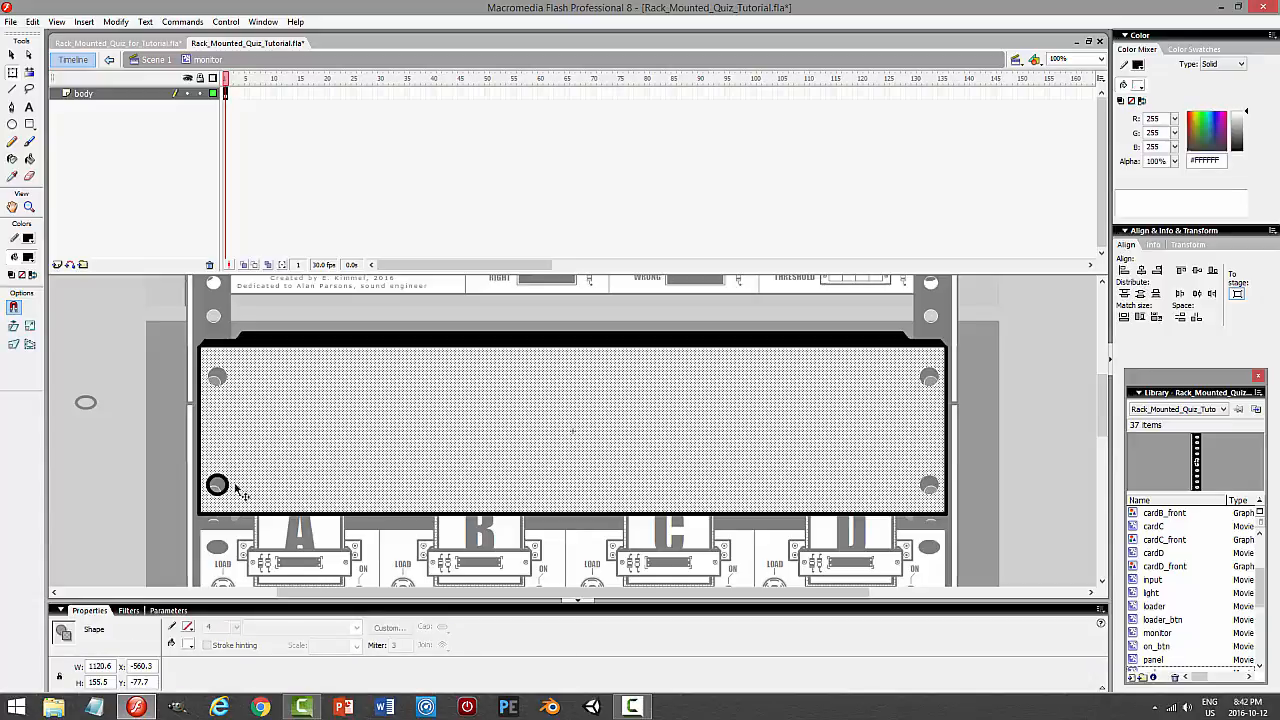
key(Delete)
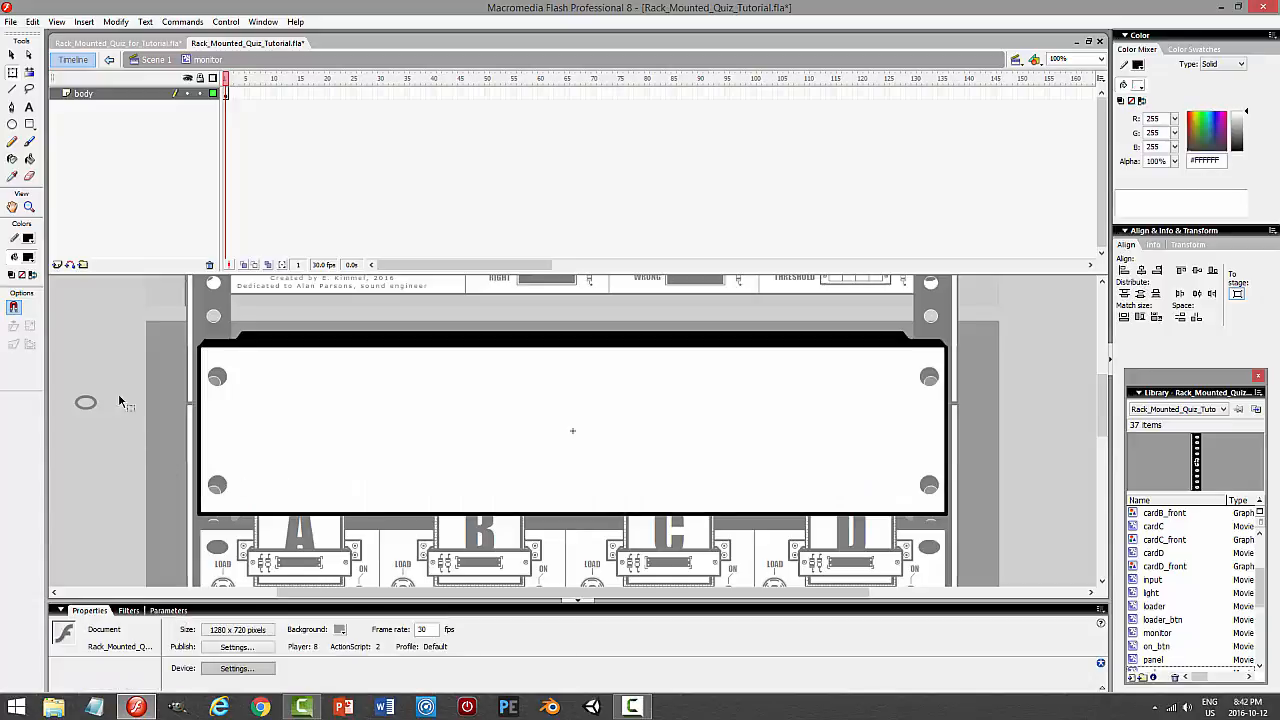
Sample the monitor panel's white and fill all four mounting holes with it
click(12, 176)
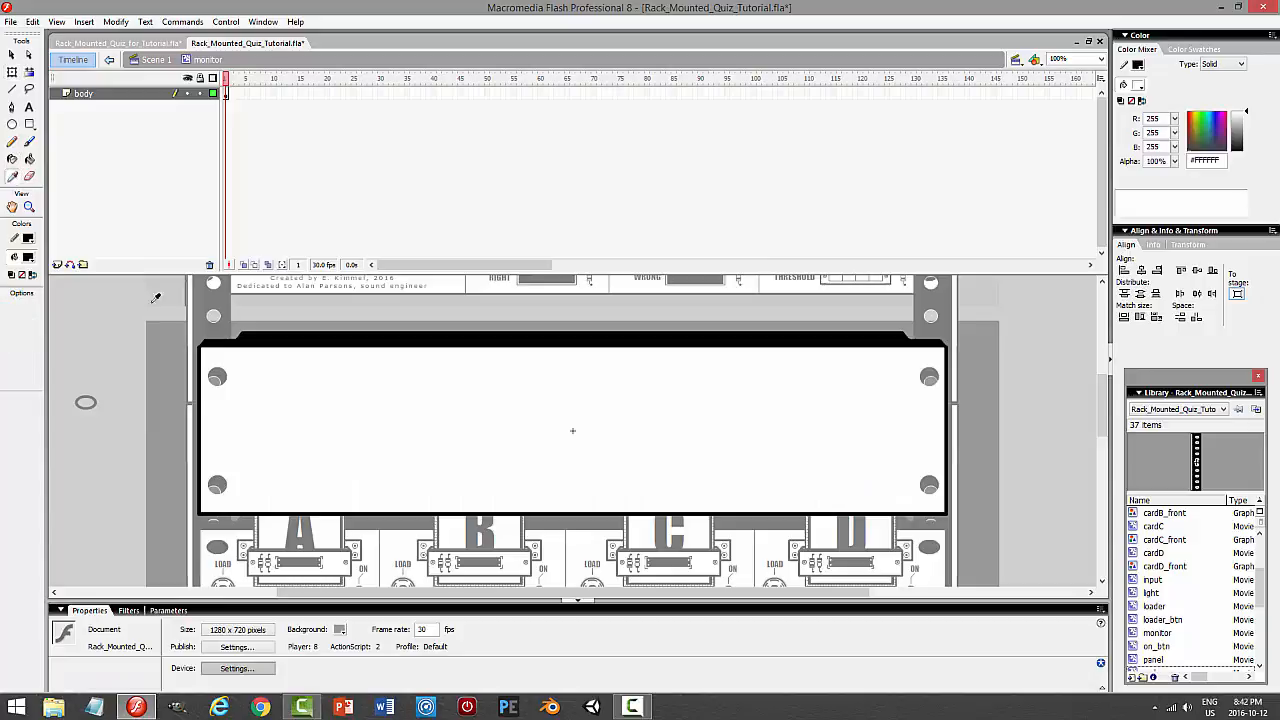
click(263, 393)
click(218, 378)
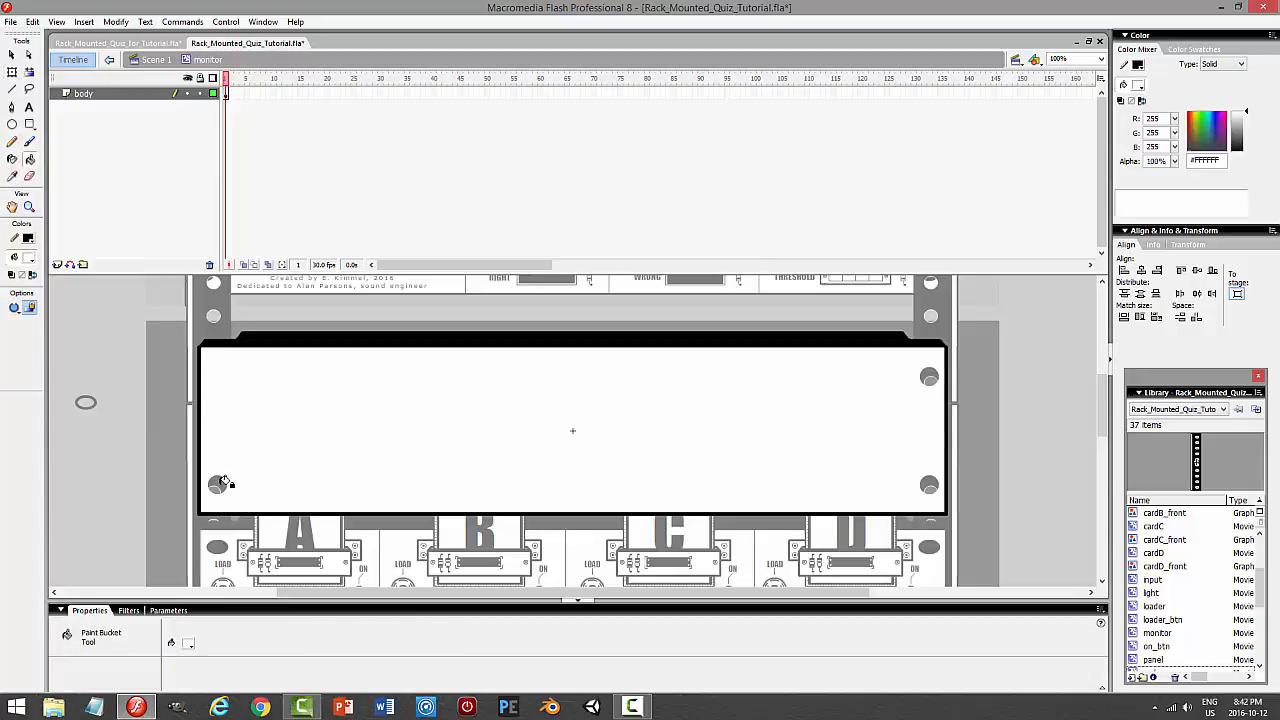
click(218, 485)
click(922, 486)
click(921, 381)
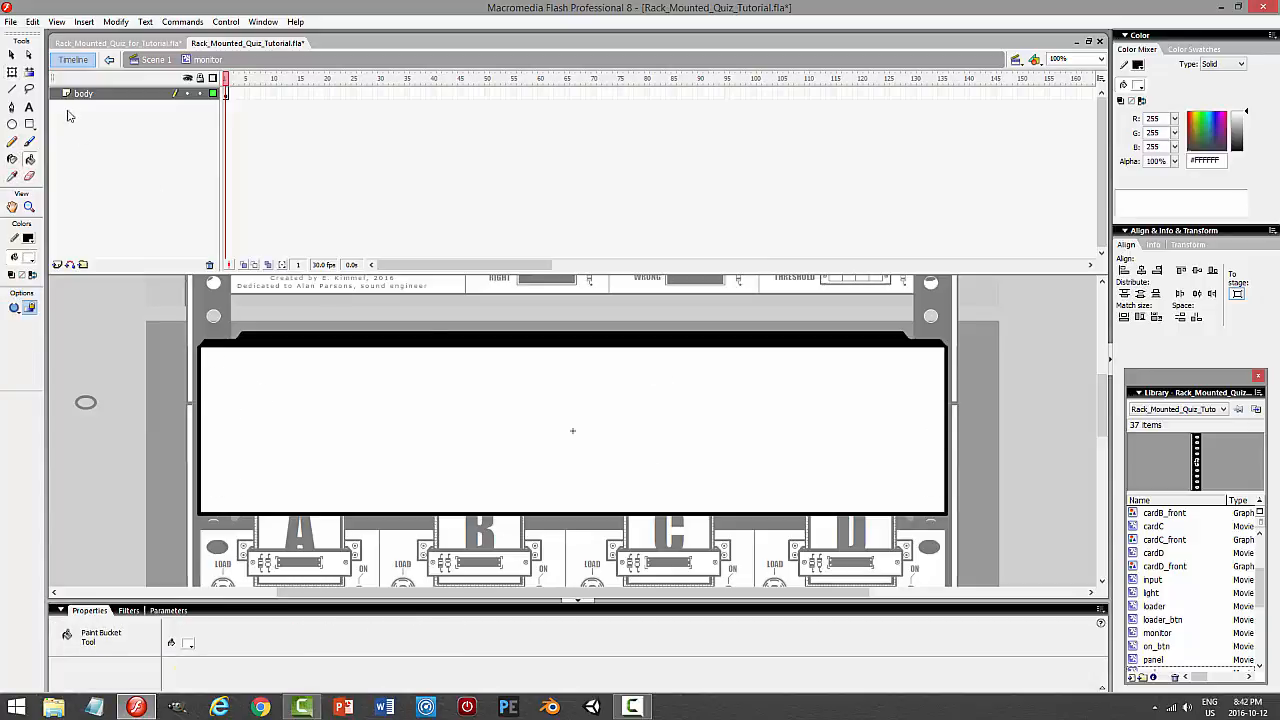
Lock the monitor's body layer and add a new layer above it, returning to Scene 1
click(198, 95)
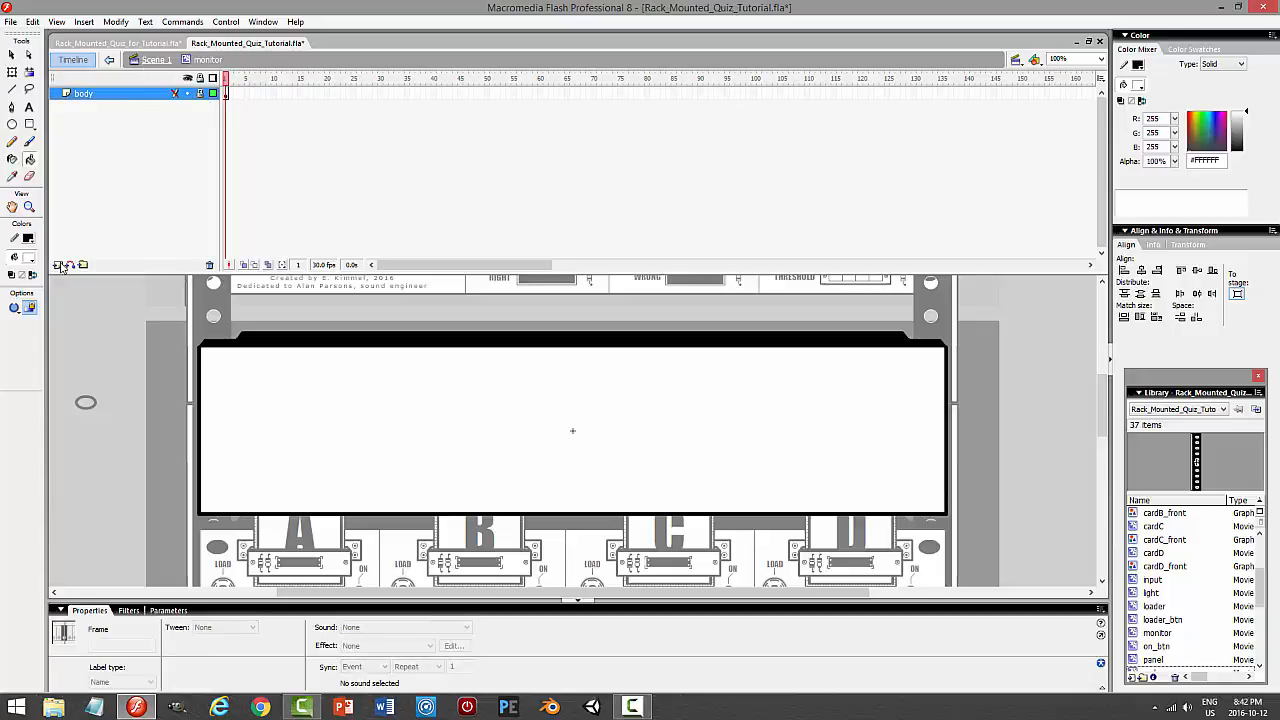
click(57, 265)
click(152, 60)
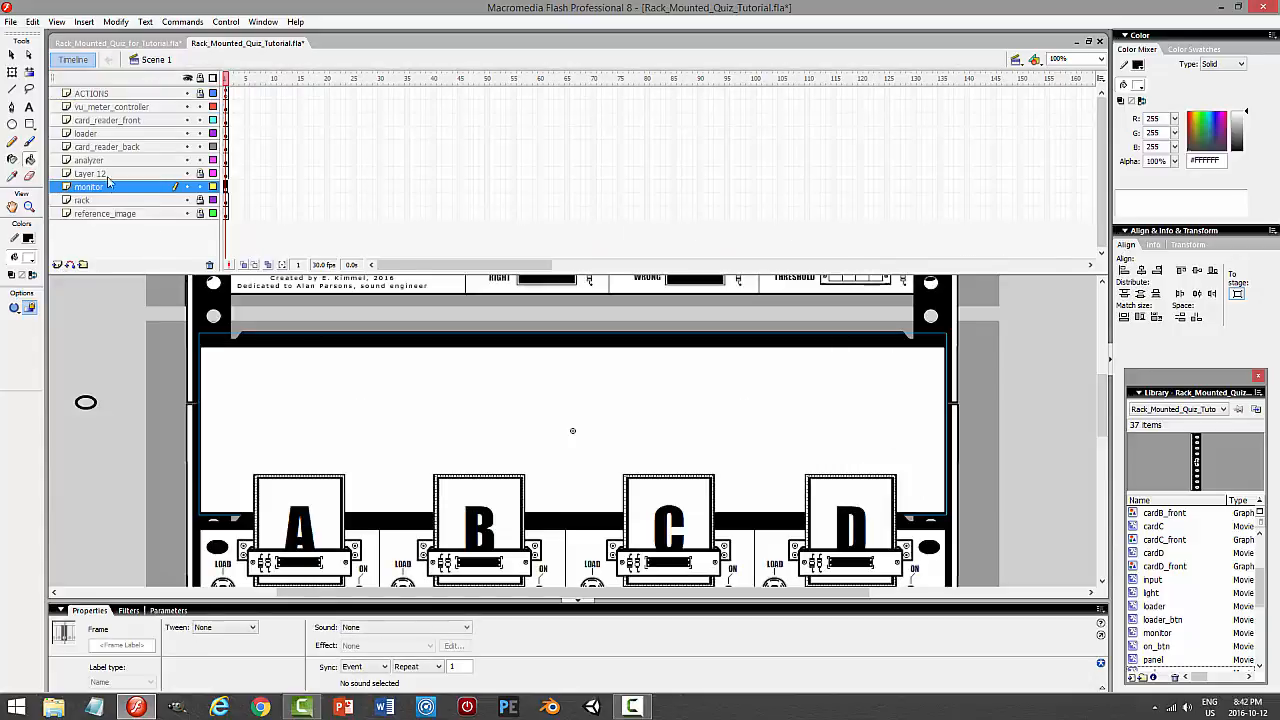
Lock every main timeline layer except Layer 12 and cut that layer's ring outline
click(187, 176)
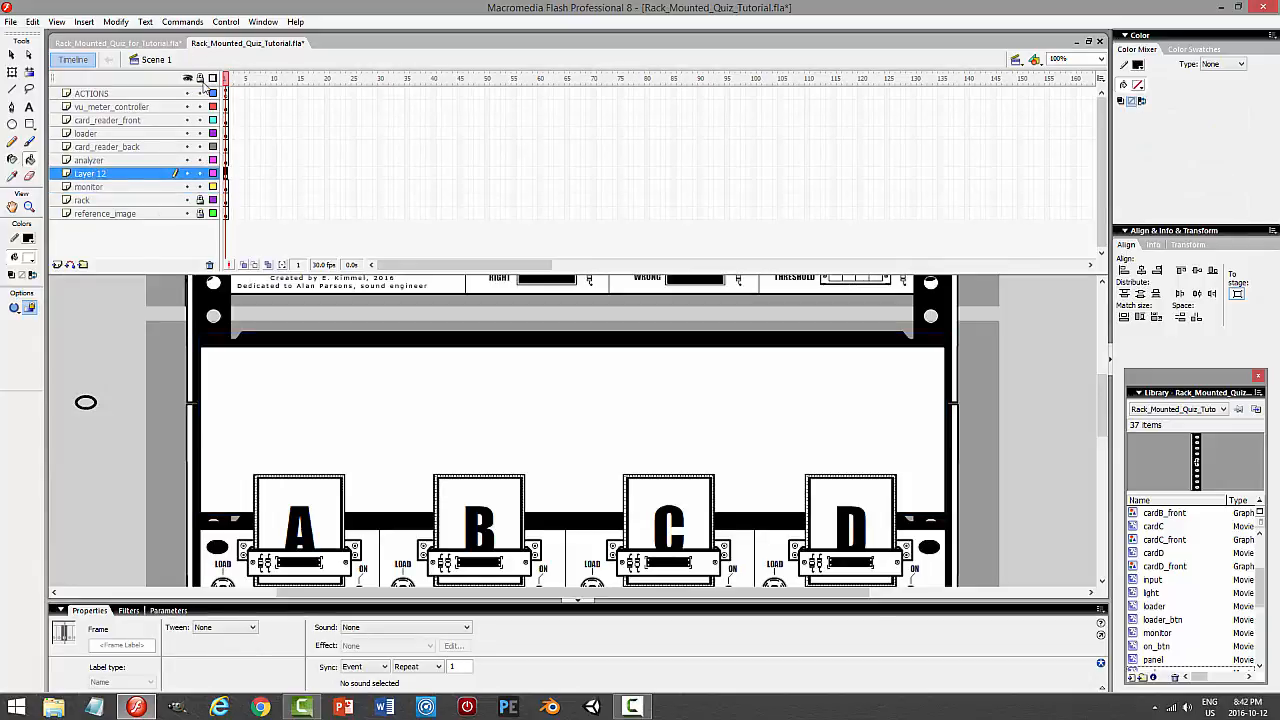
click(201, 81)
click(200, 174)
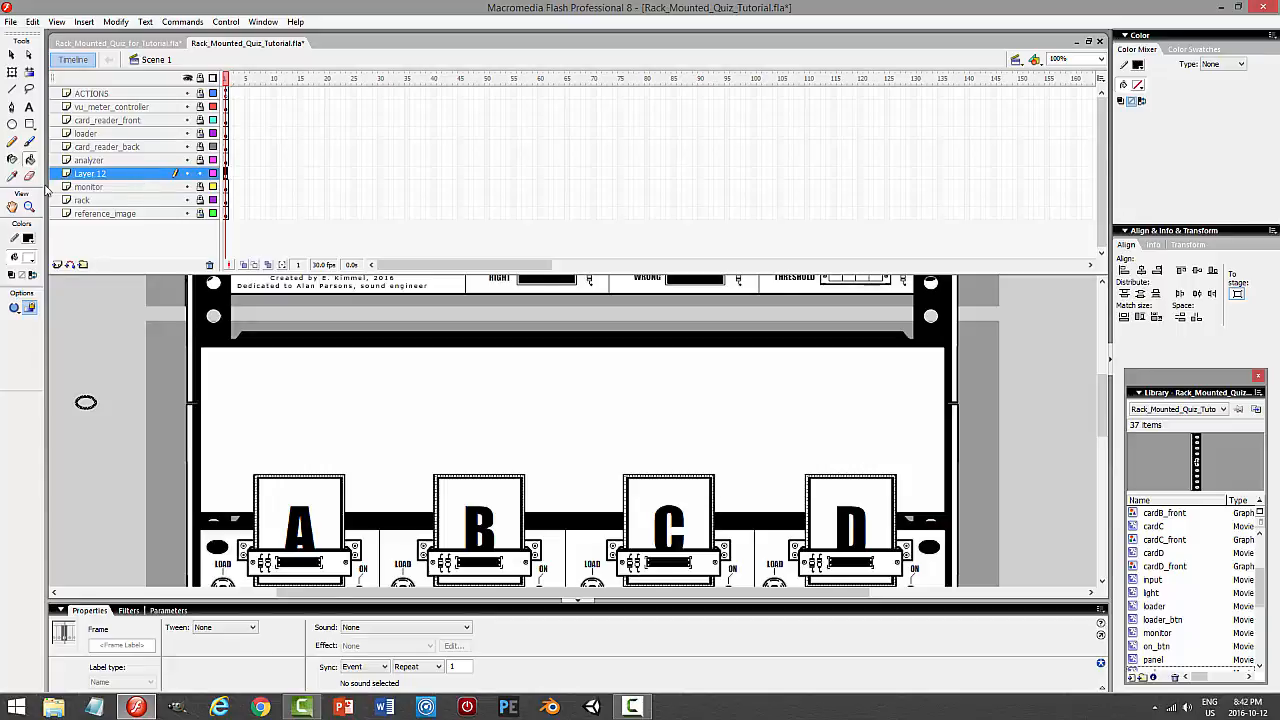
click(32, 22)
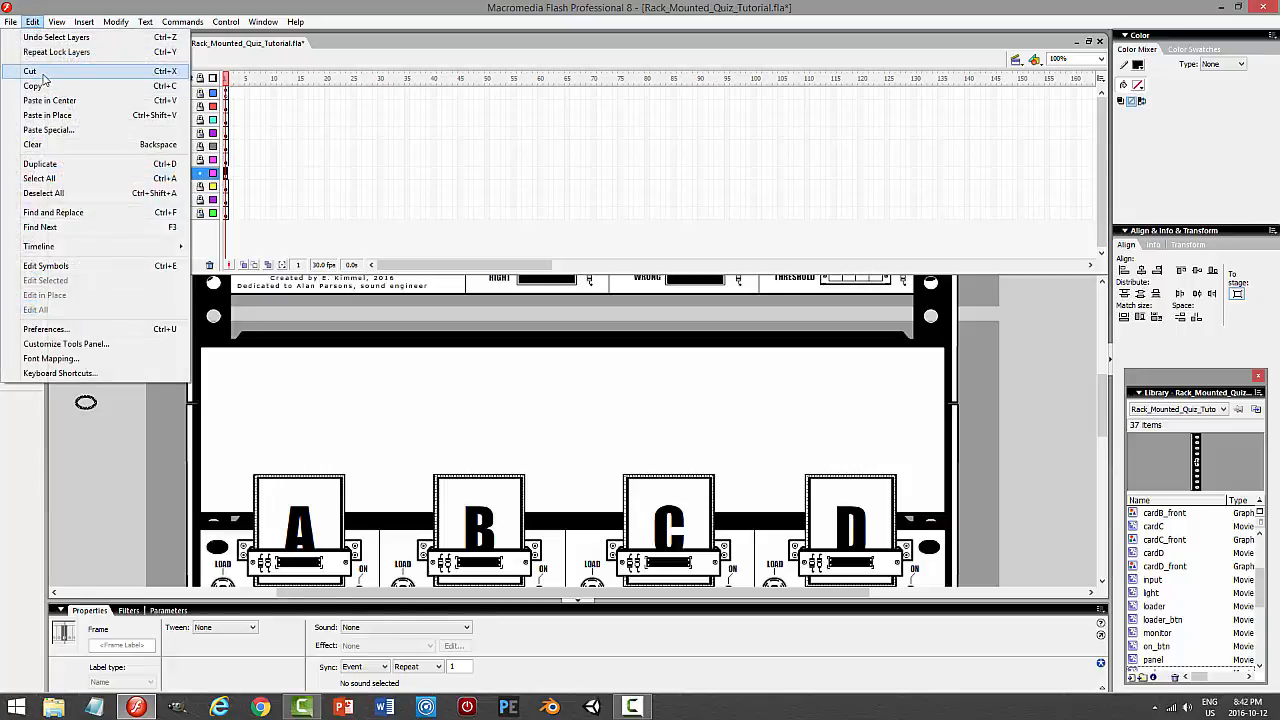
click(42, 73)
Unlock the monitor layer and paste the ring outline in the center of Layer 11 inside the monitor symbol
click(200, 187)
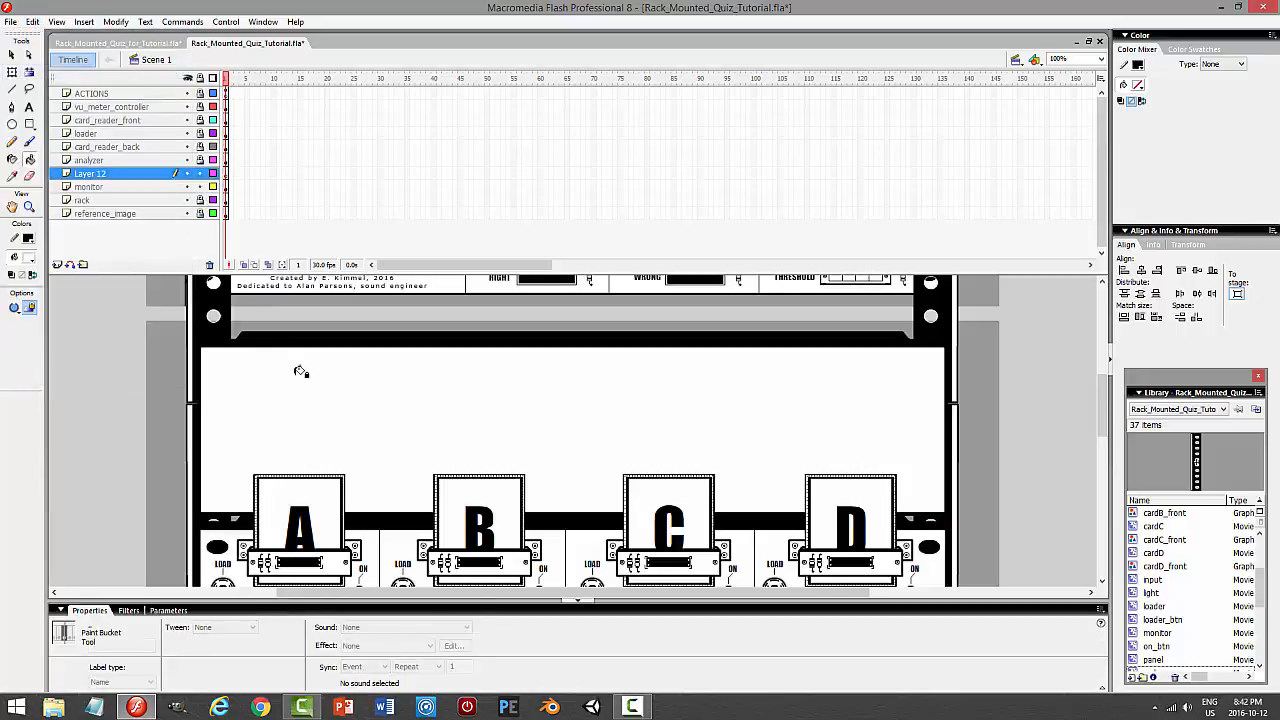
click(12, 55)
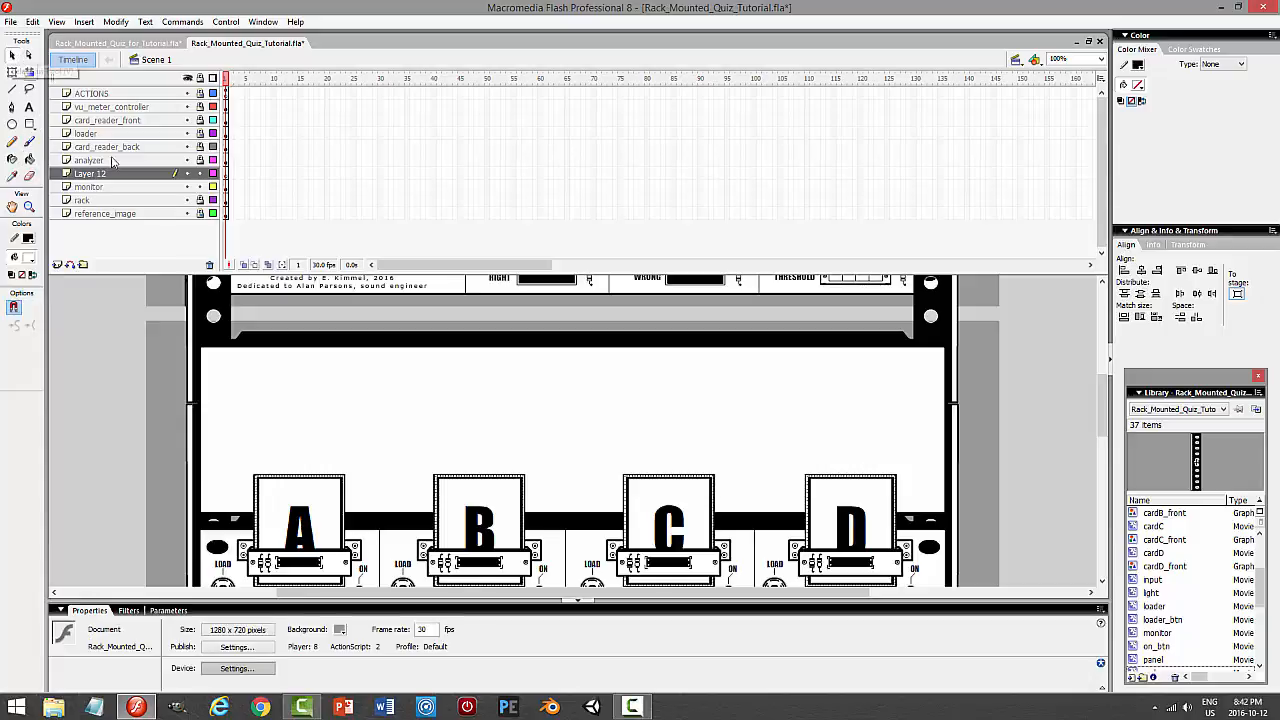
click(430, 383)
double_click(430, 383)
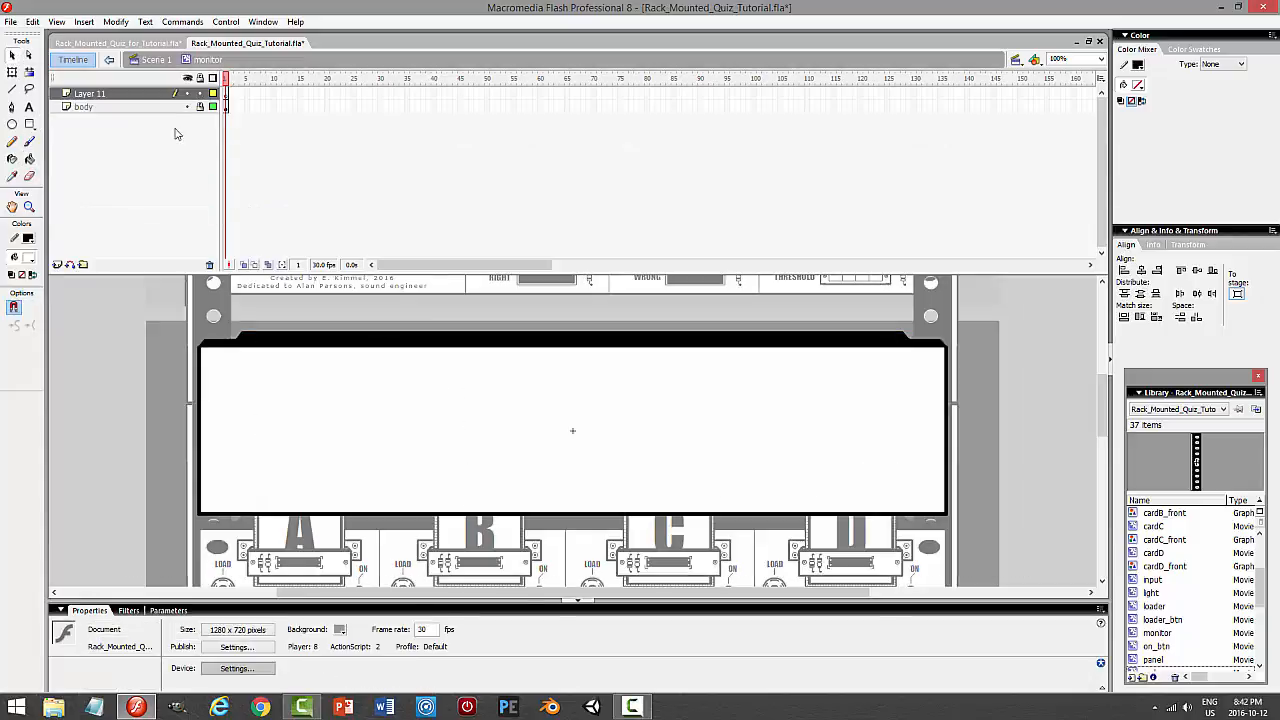
click(33, 21)
click(42, 95)
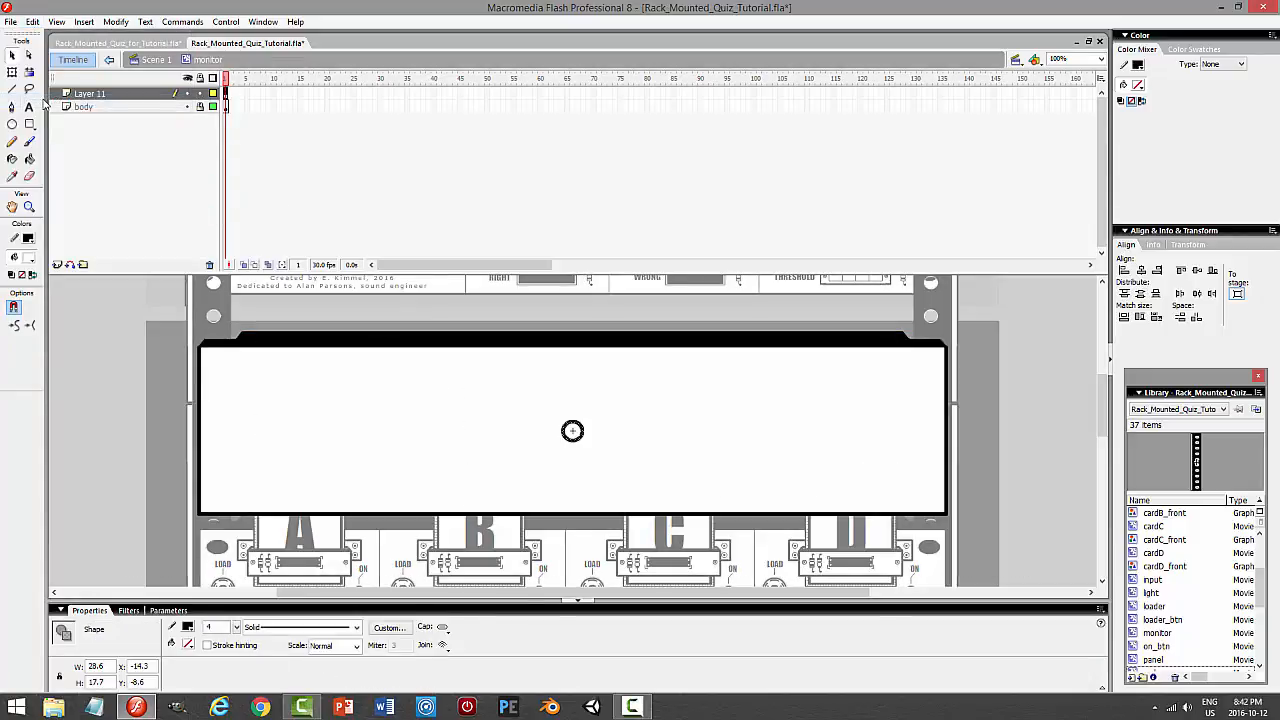
click(575, 438)
drag(566, 436, 338, 519)
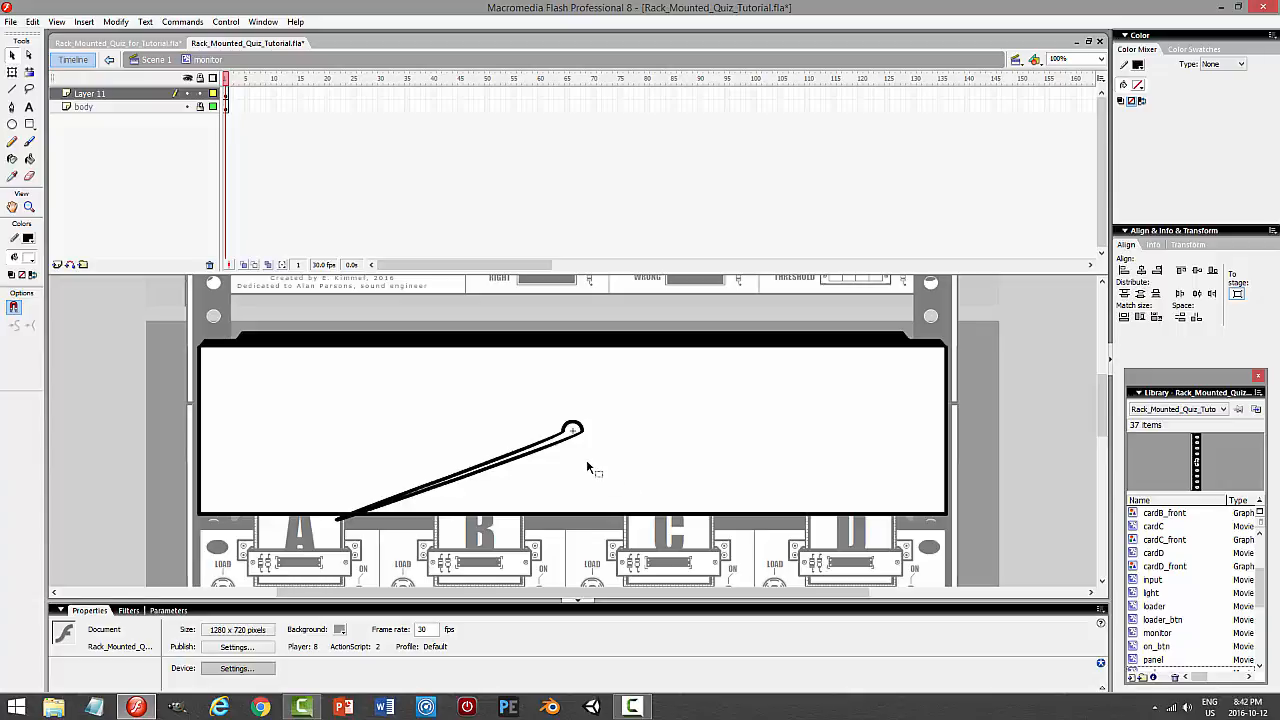
key(ctrl+z)
Move the whole ring over the loader's upper-left mounting hole and reshape it into a matching oval about 32 by 12.6
drag(542, 410, 608, 452)
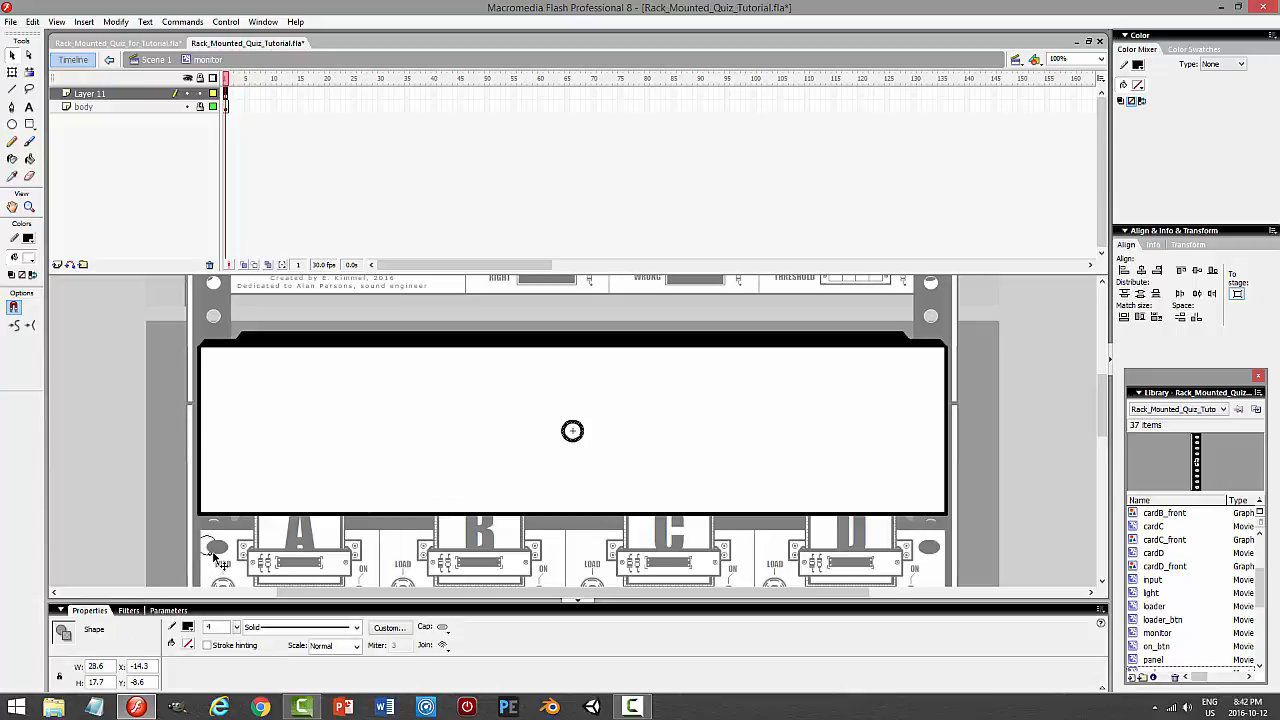
drag(222, 563, 214, 550)
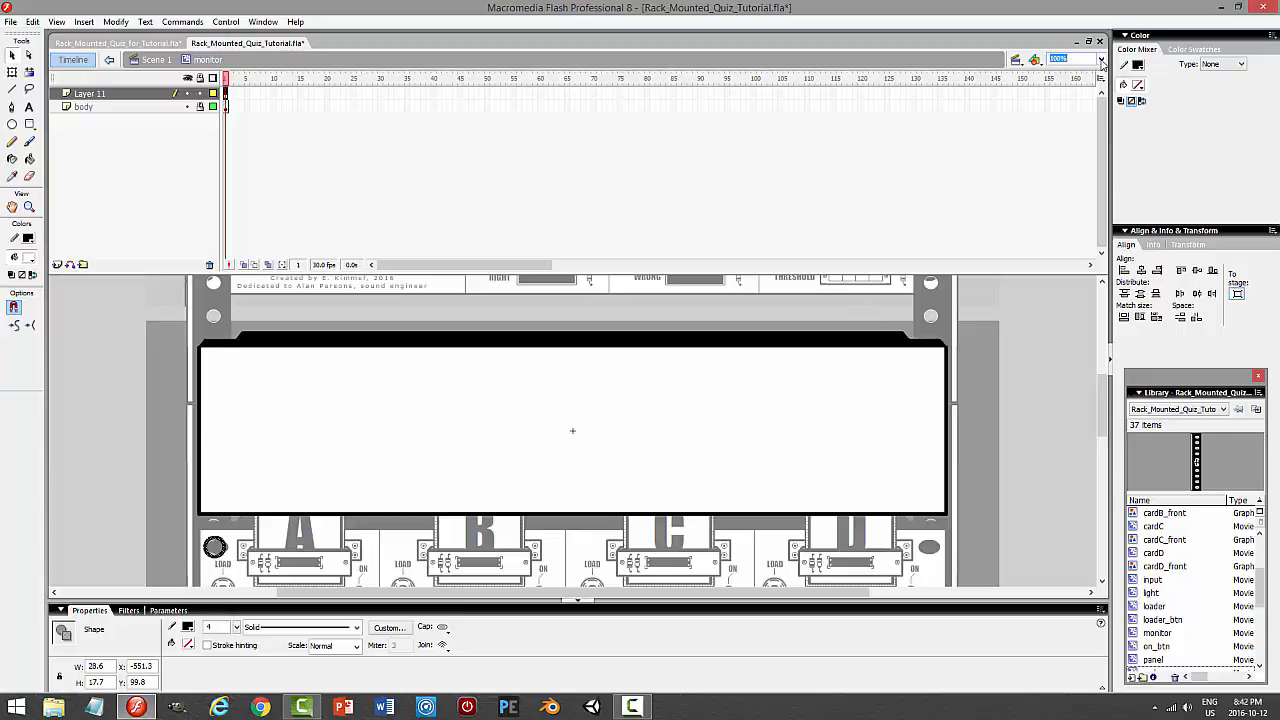
click(1100, 59)
click(1057, 118)
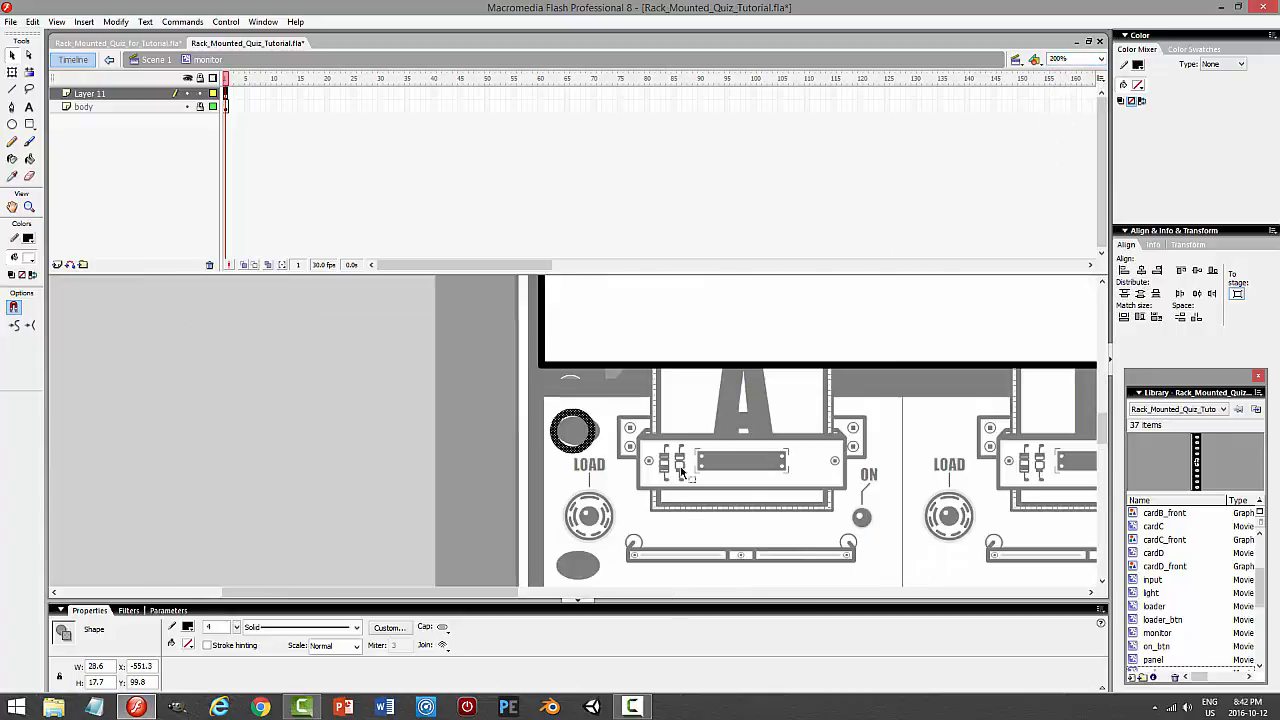
click(12, 72)
click(572, 432)
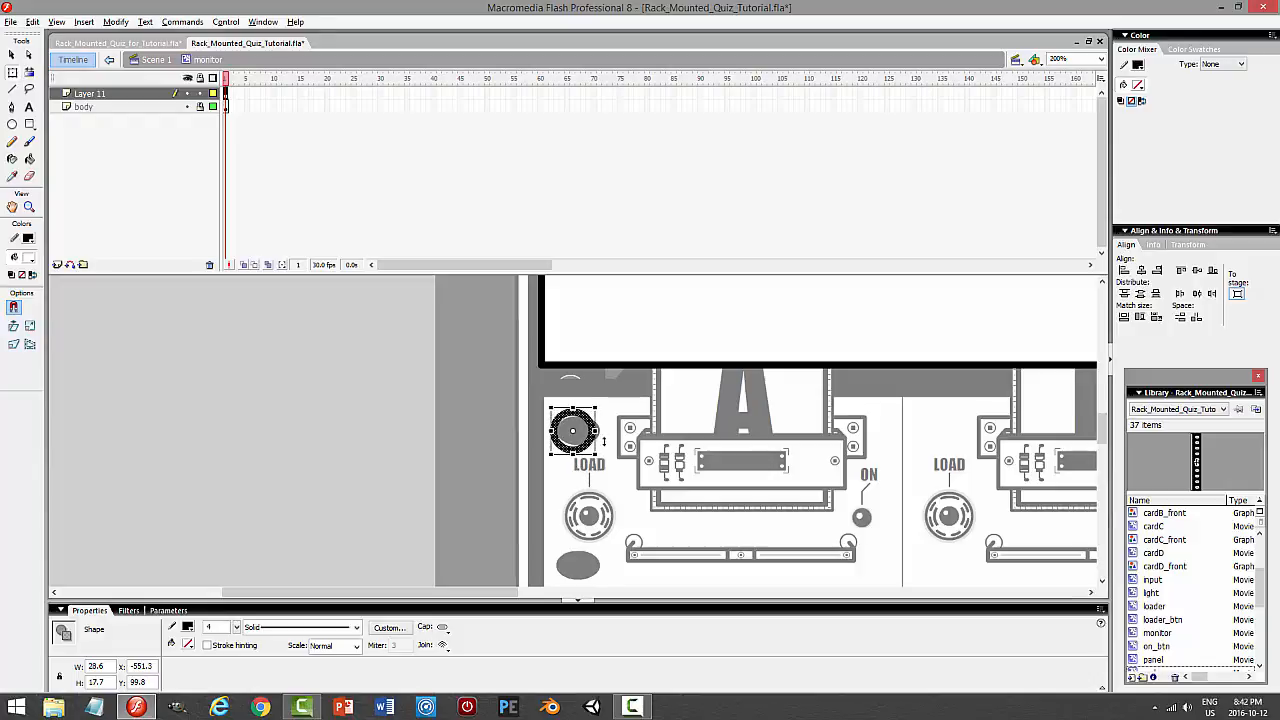
drag(573, 453, 603, 431)
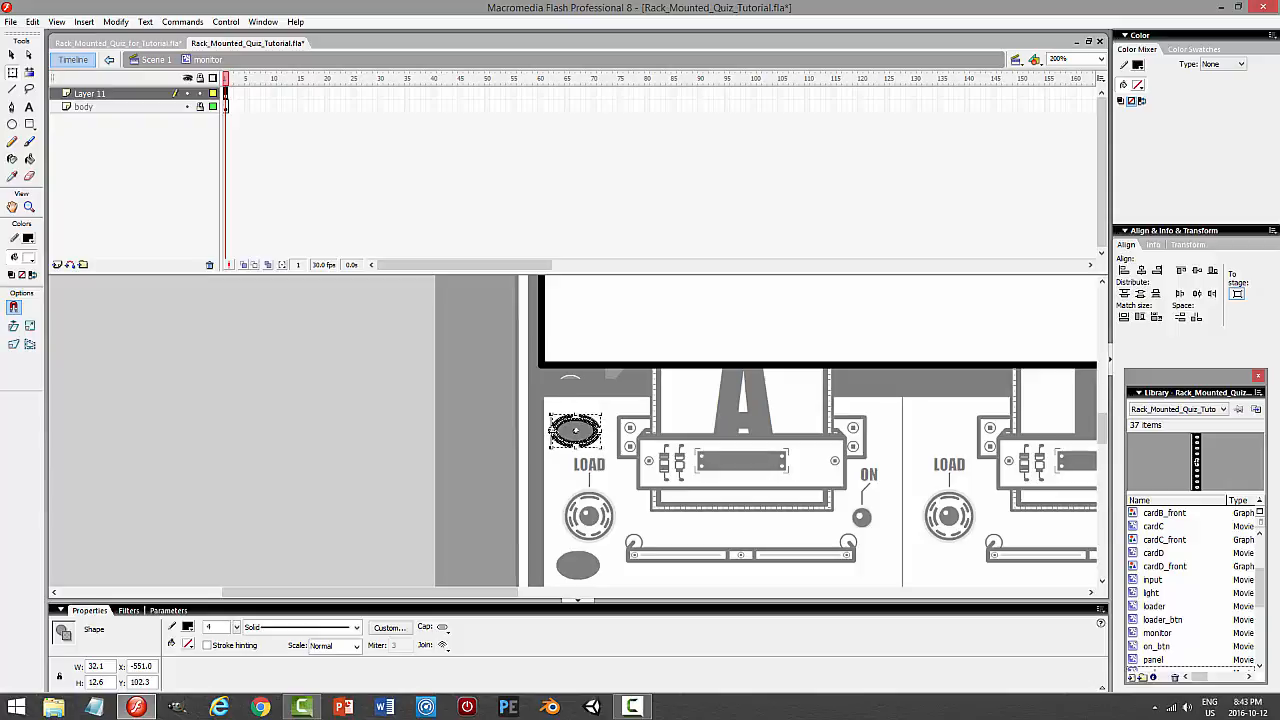
drag(550, 431, 551, 431)
click(434, 505)
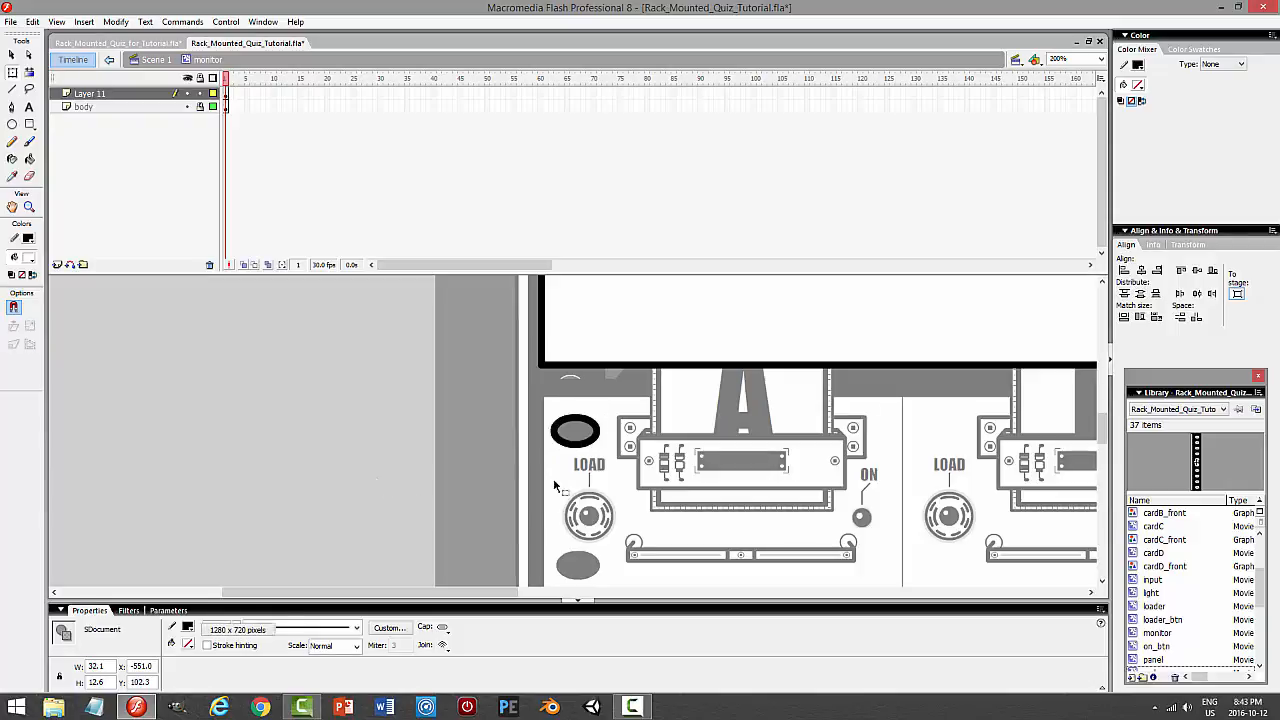
Set the oval outline's stroke thickness to 2 and check its fit around the loader's mounting hole
click(595, 428)
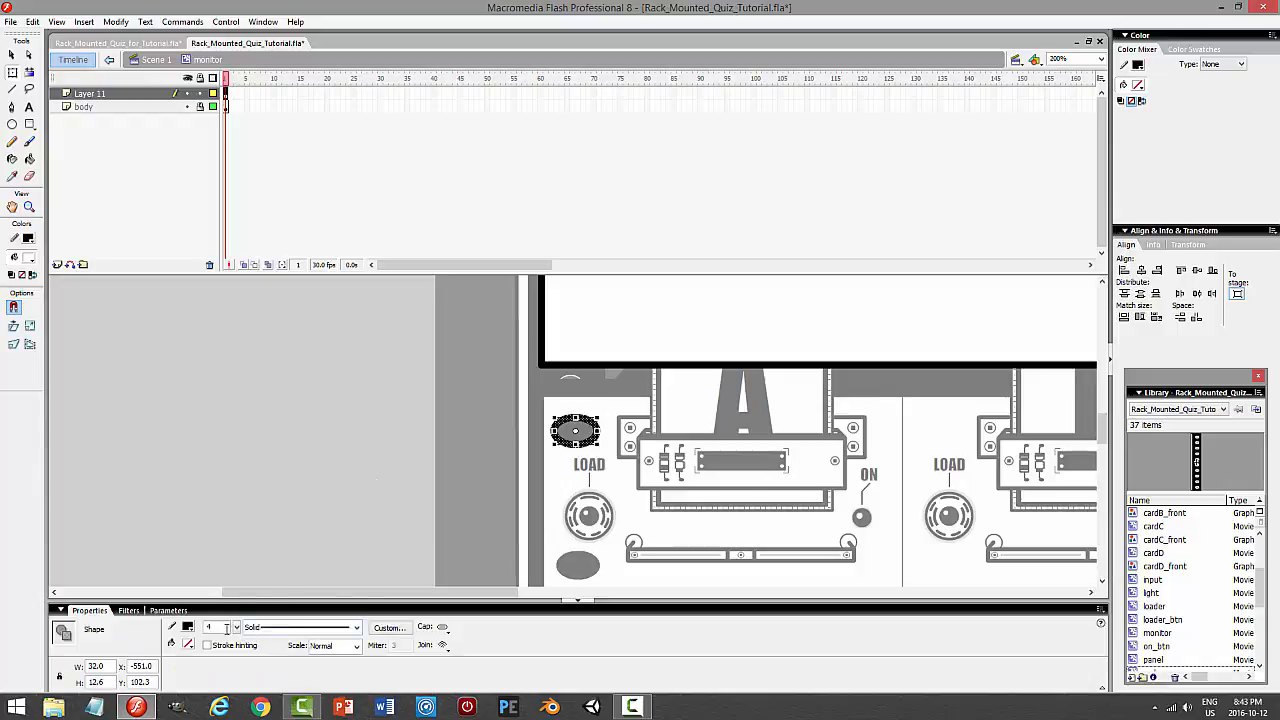
text(3)
key(Return)
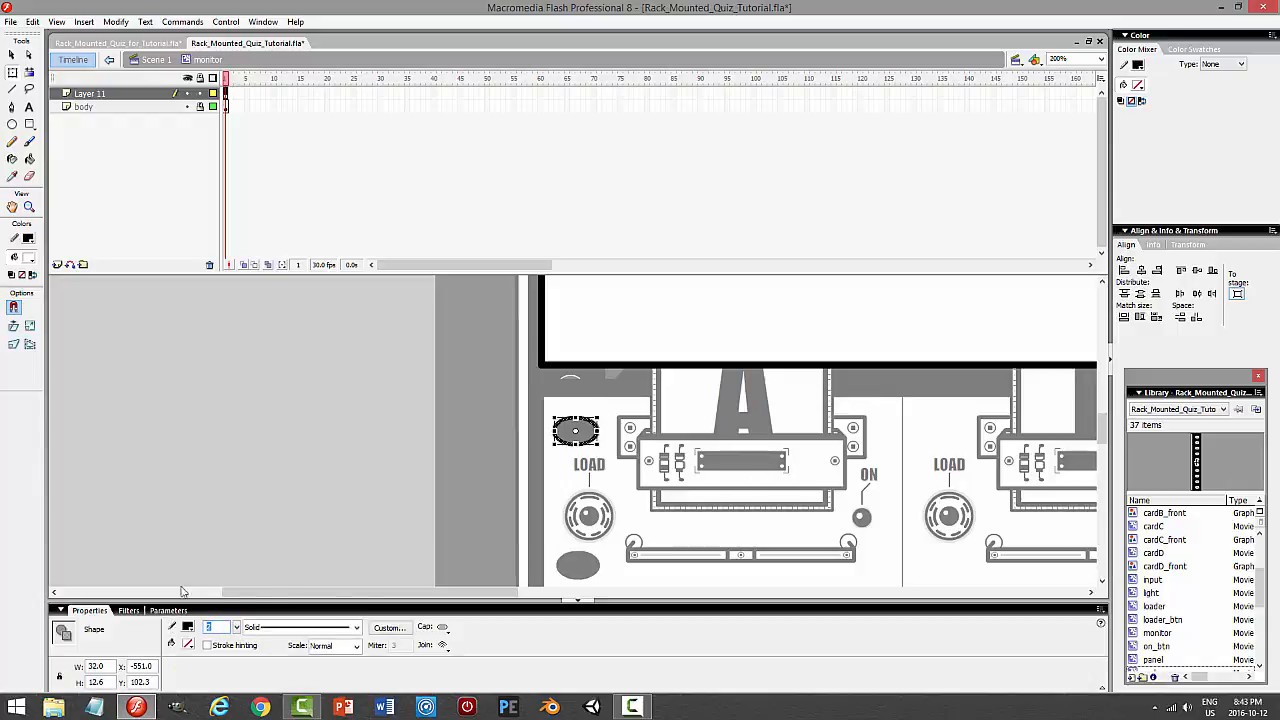
click(337, 463)
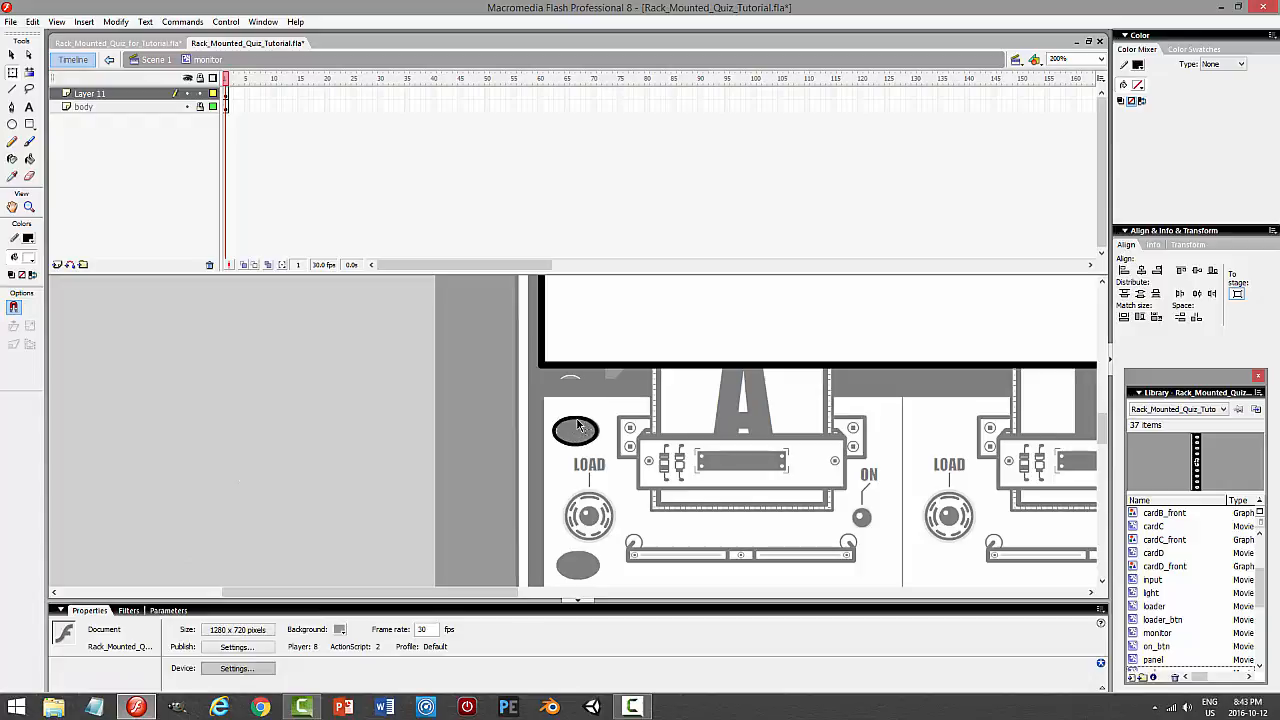
double_click(576, 429)
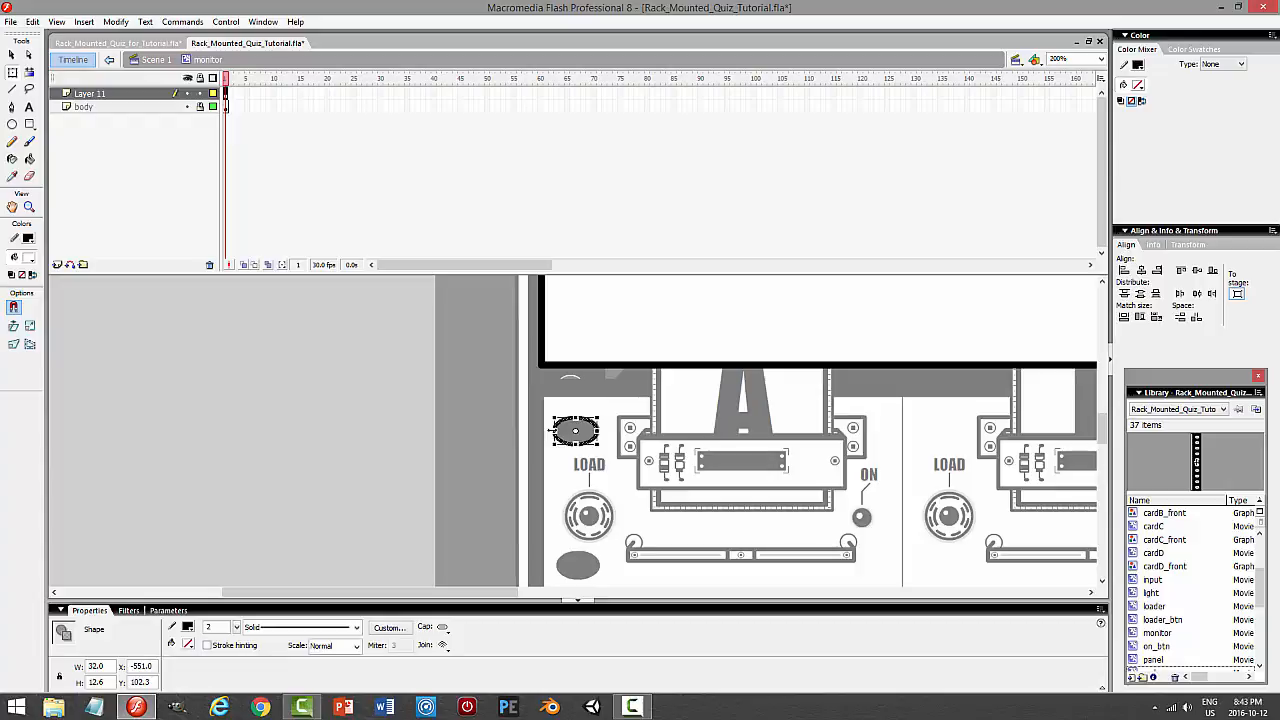
drag(552, 430, 553, 430)
click(469, 449)
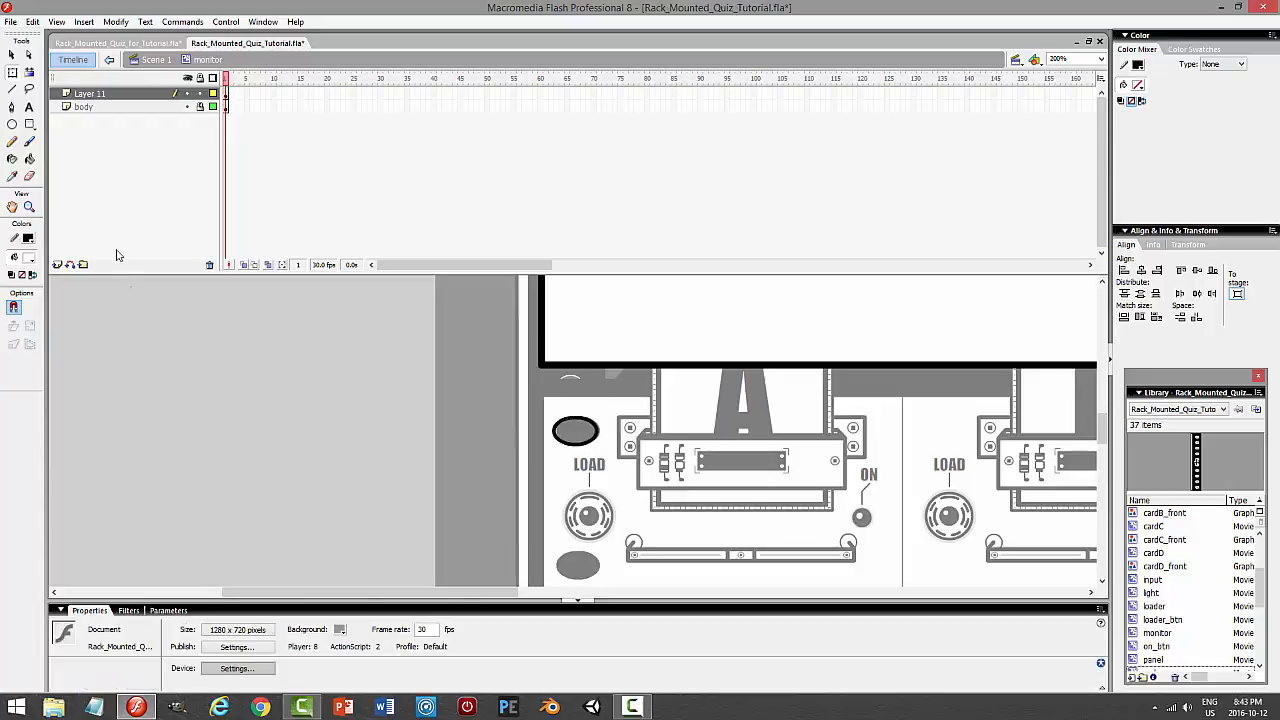
Nudge the oval outline up into the monitor panel's lower-left corner, to about X -548.6, Y 47.4
click(134, 97)
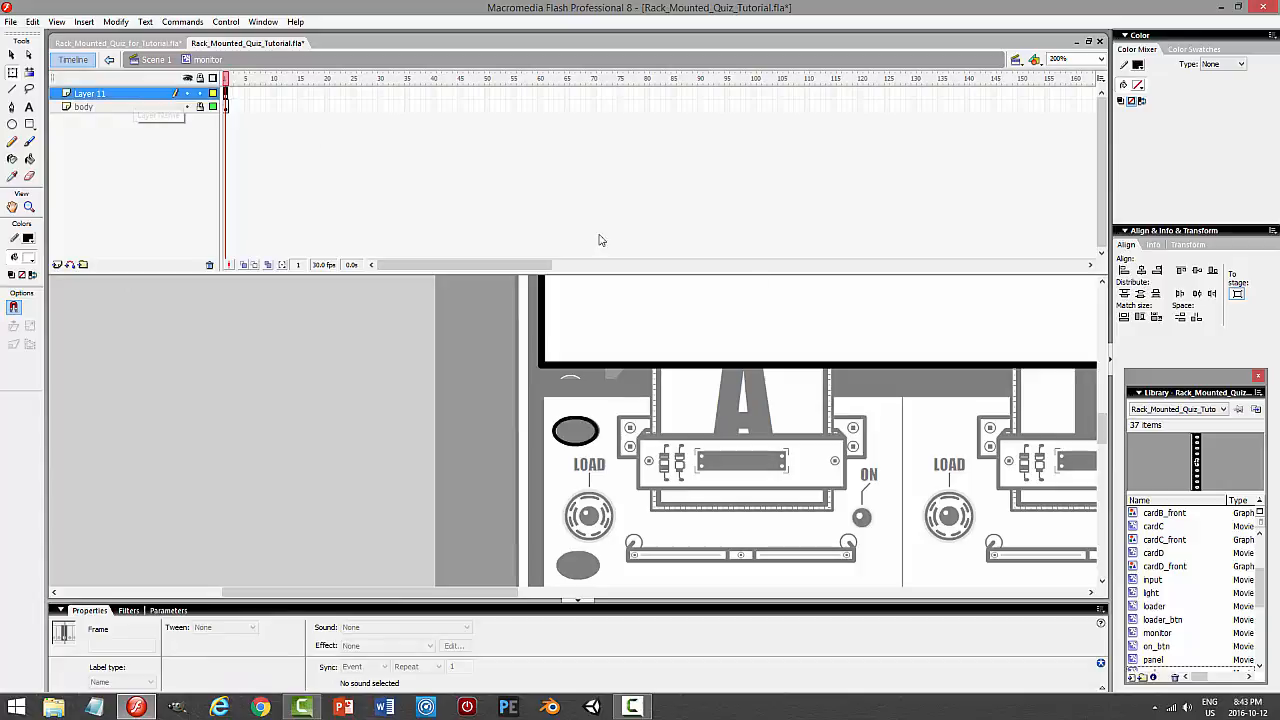
click(1102, 60)
click(1058, 78)
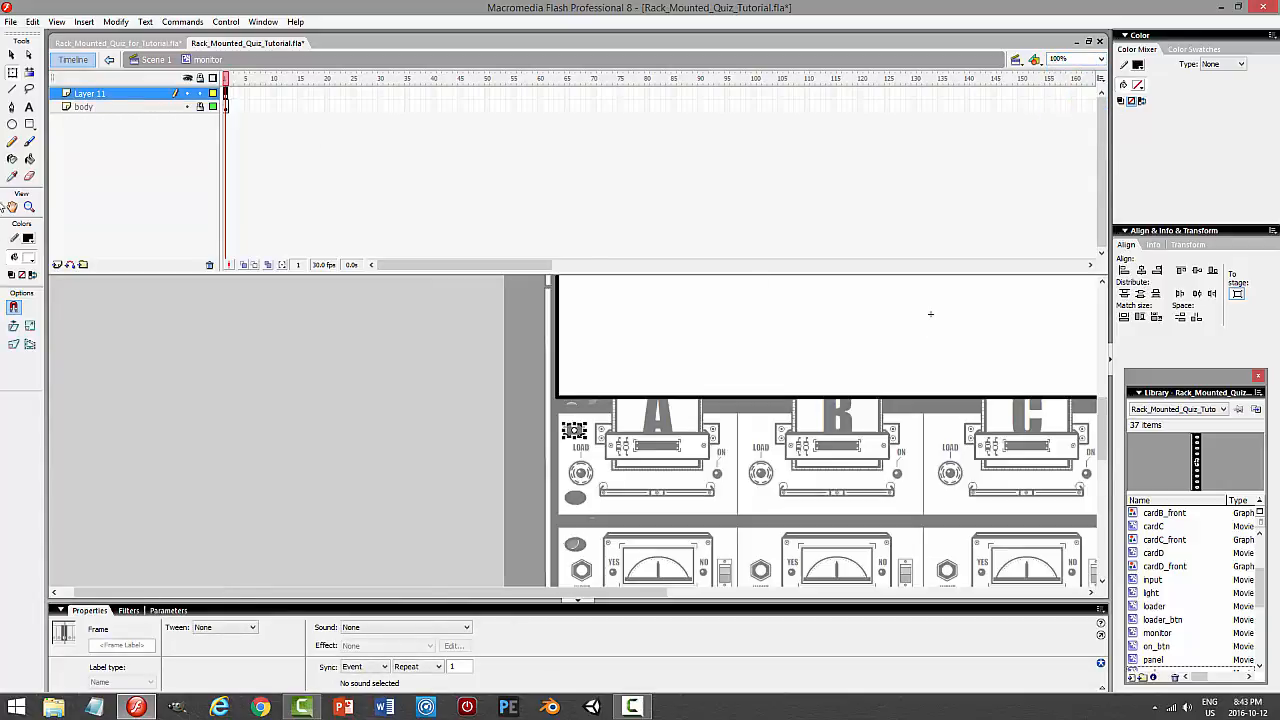
click(12, 54)
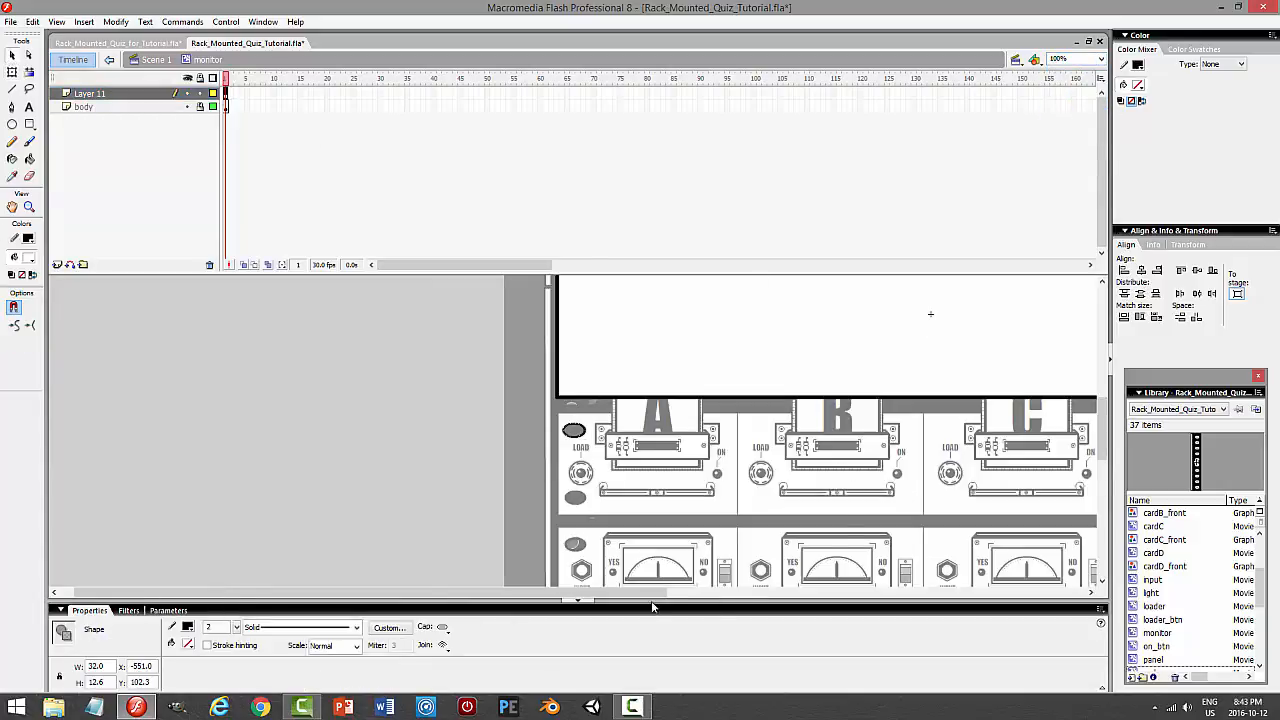
drag(640, 592, 708, 592)
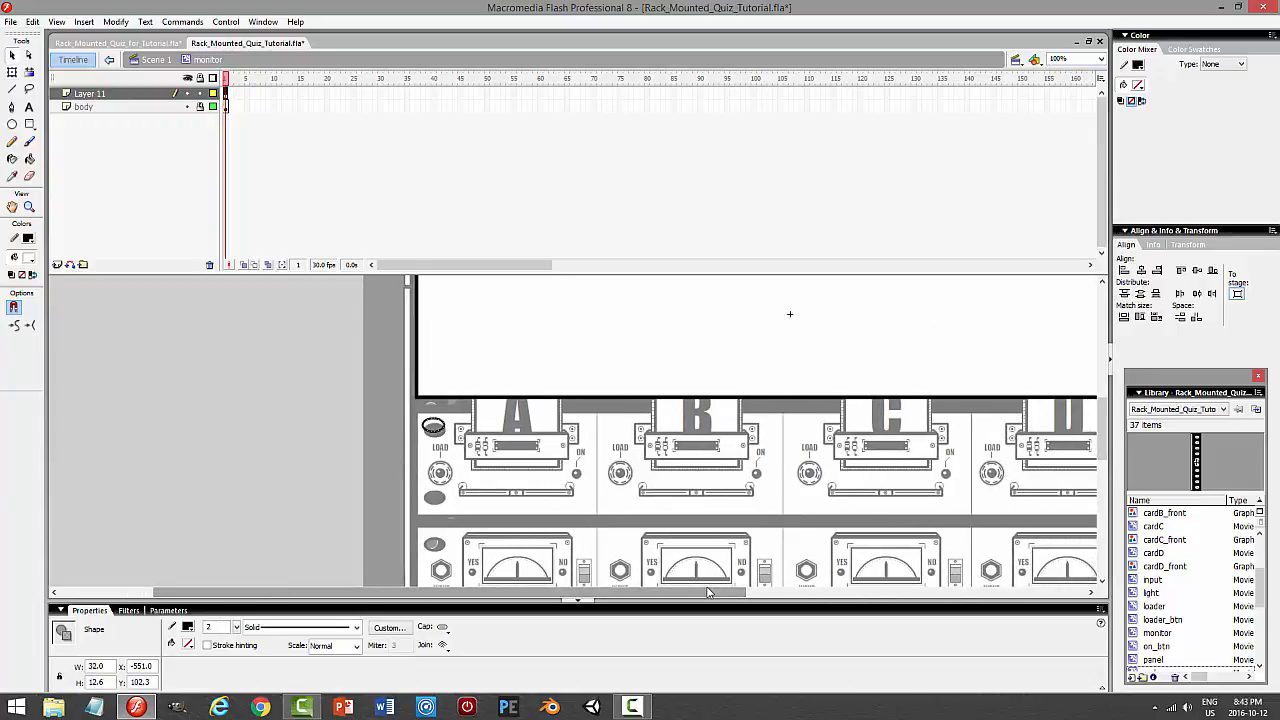
key(Up)
key(Up)
key(Up)
key(Up)
key(Up)
key(Up)
key(Up)
key(Up)
key(Up)
key(Up)
key(Up)
key(Up)
key(Up)
key(Up)
key(Up)
key(Up)
key(Up)
key(Up)
key(Up)
key(Up)
key(Down)
key(Down)
key(Down)
key(Down)
key(Down)
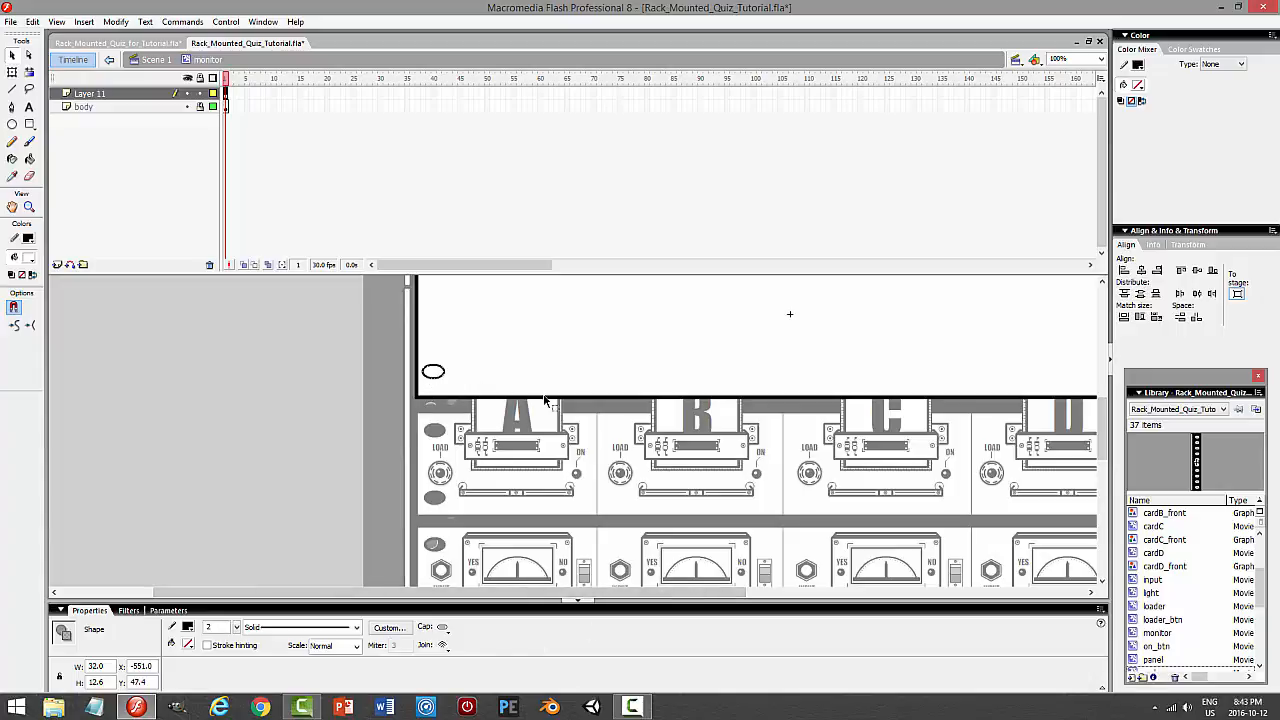
key(Right)
key(Right)
click(1101, 60)
click(1058, 100)
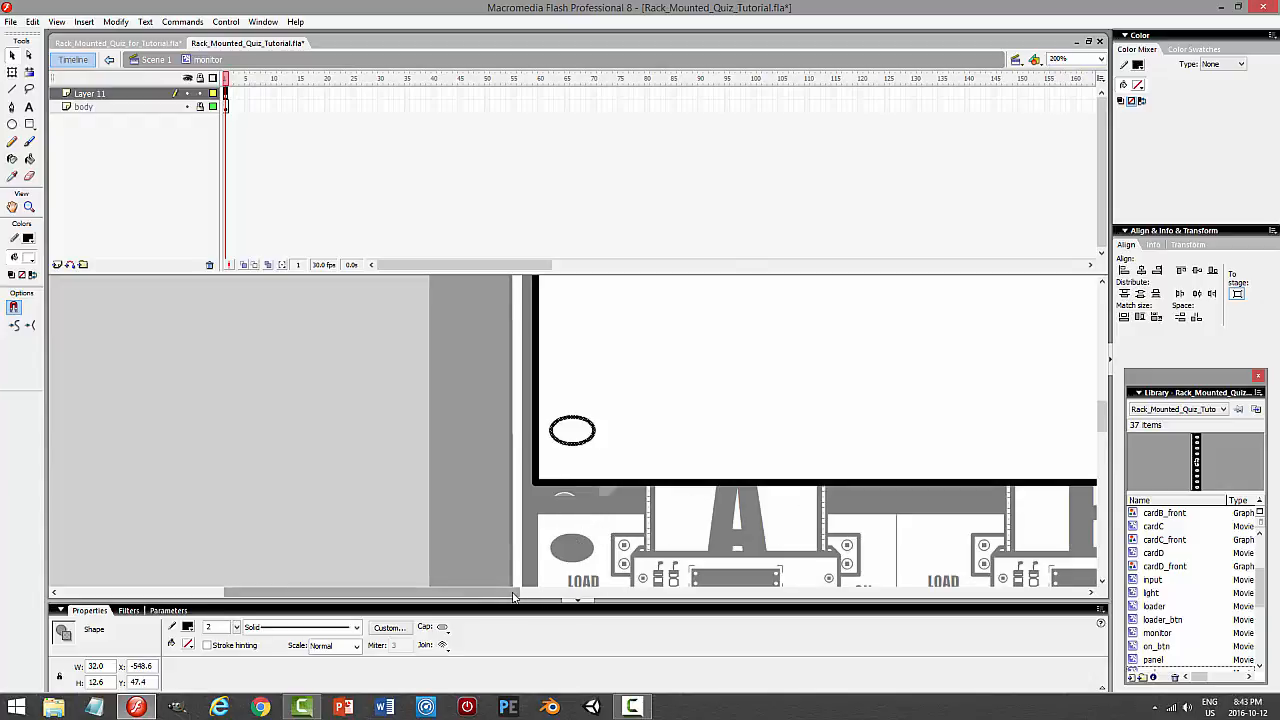
Duplicate the oval outline straight up into the monitor panel's upper-left corner, at about Y -61
drag(513, 596, 558, 596)
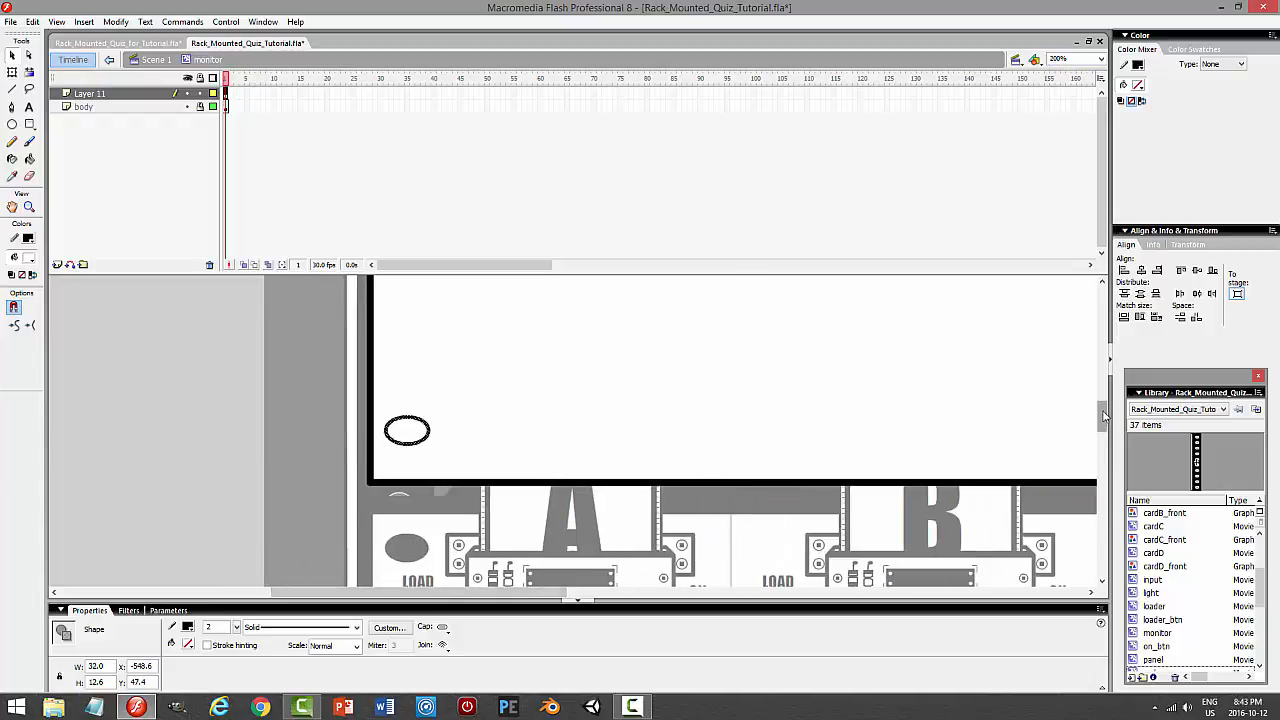
mouse_move(1104, 416)
mouse_down()
mouse_move(1104, 392)
mouse_move(1088, 408)
mouse_up()
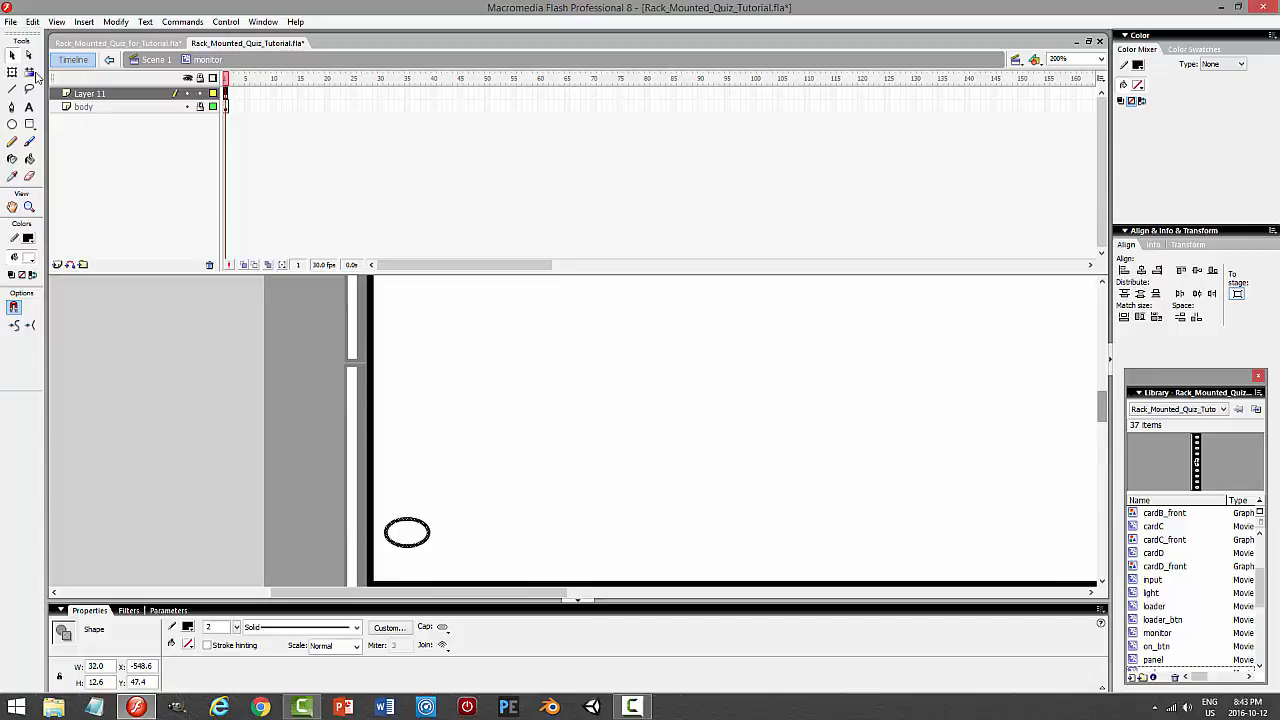
click(1103, 59)
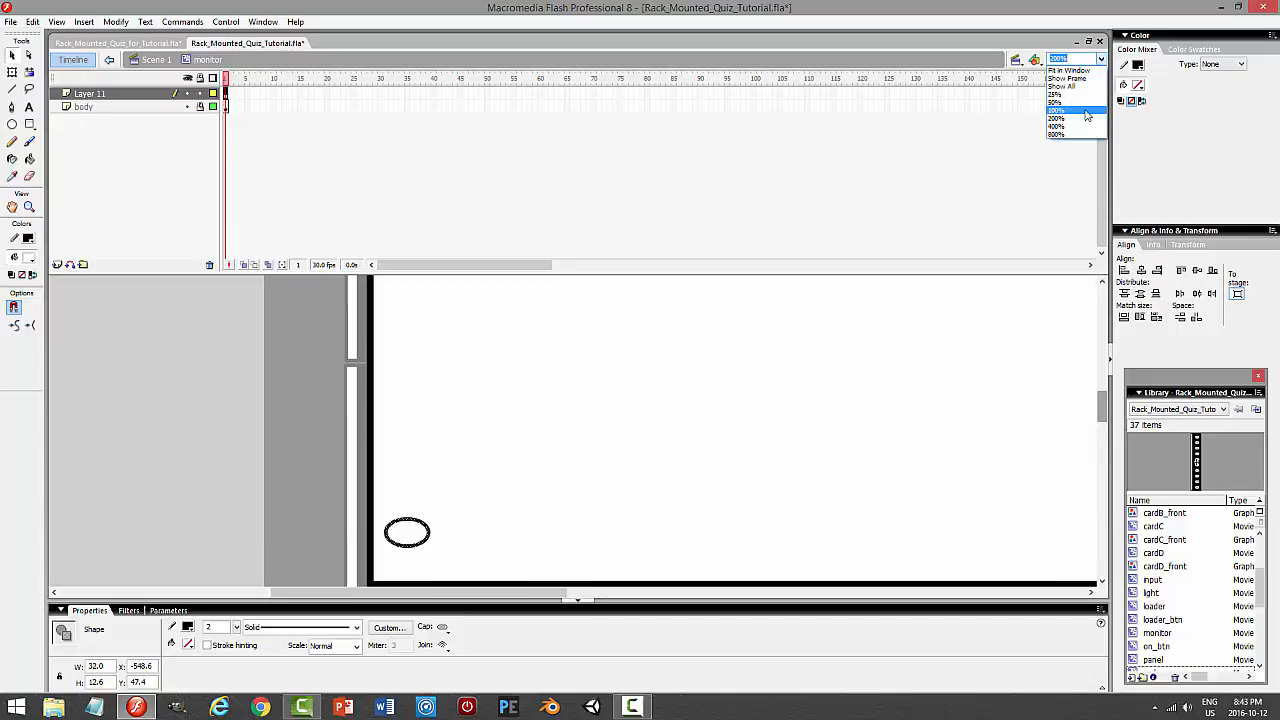
click(1062, 116)
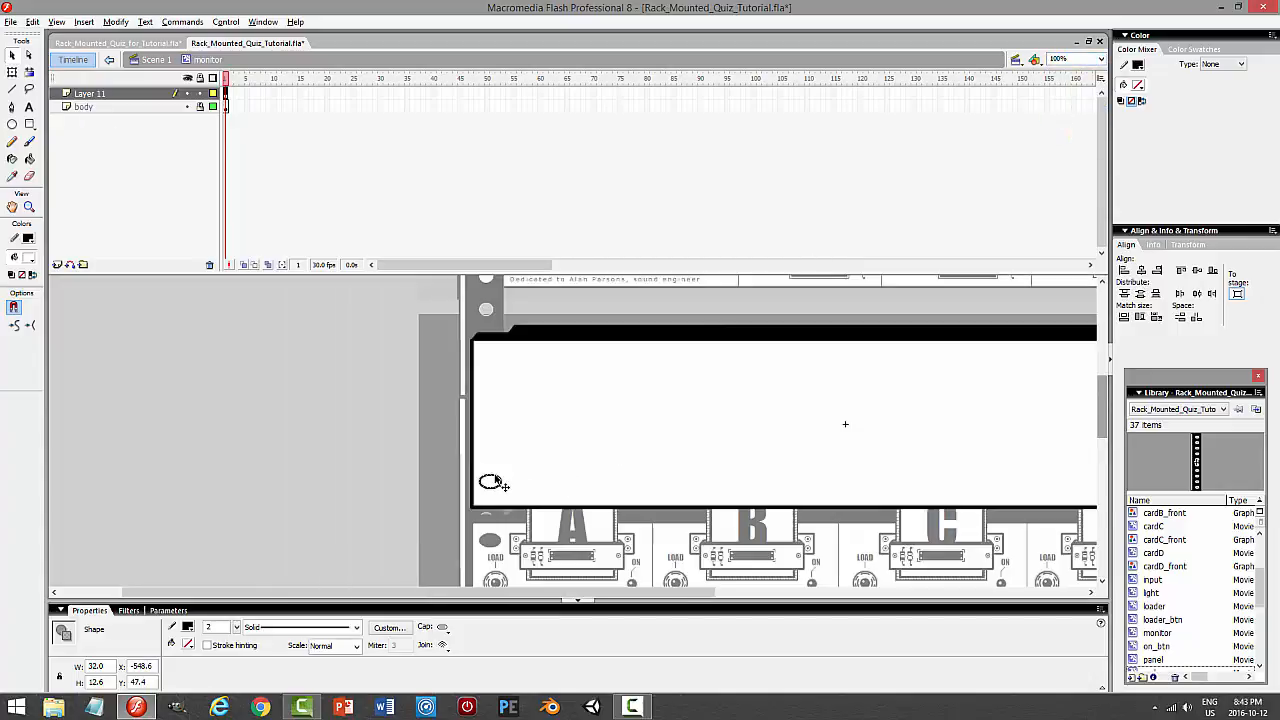
drag(495, 480, 496, 364)
drag(495, 367, 494, 364)
click(338, 396)
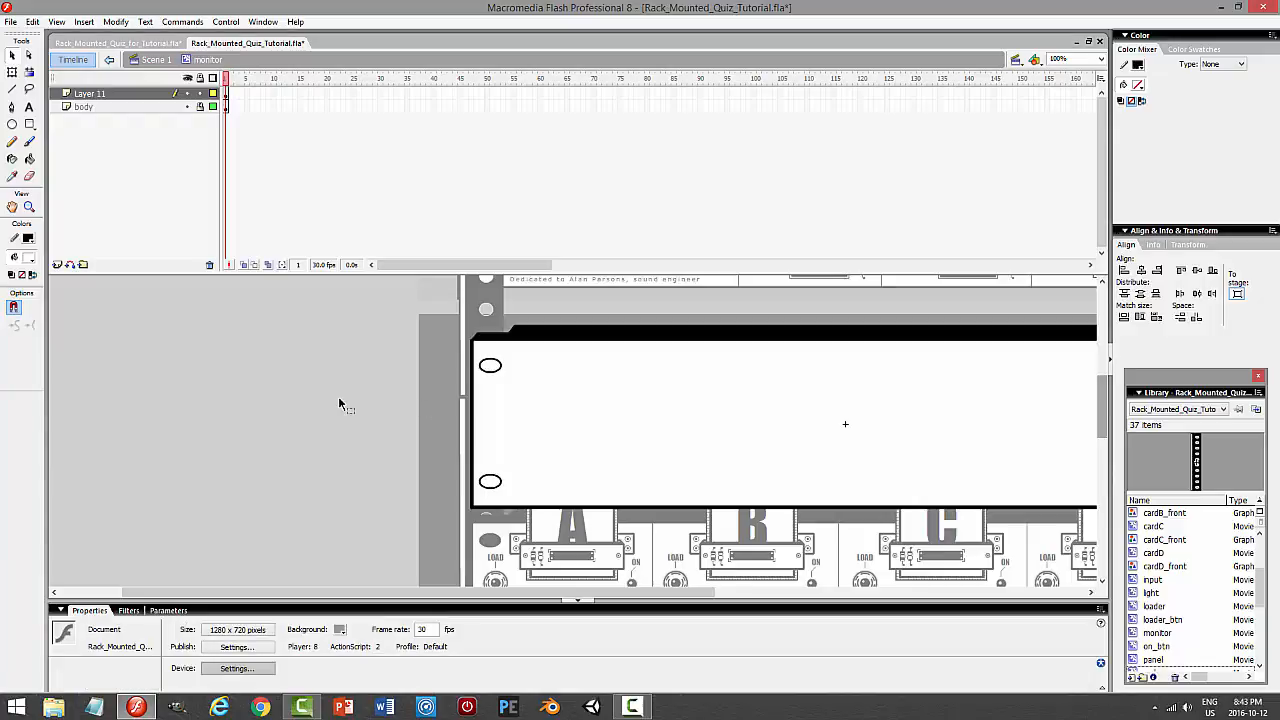
Duplicate both left-hand ovals on Layer 11 to the panel's right edge at about X 516.3, Y -61, and preview the movie
drag(497, 597, 632, 596)
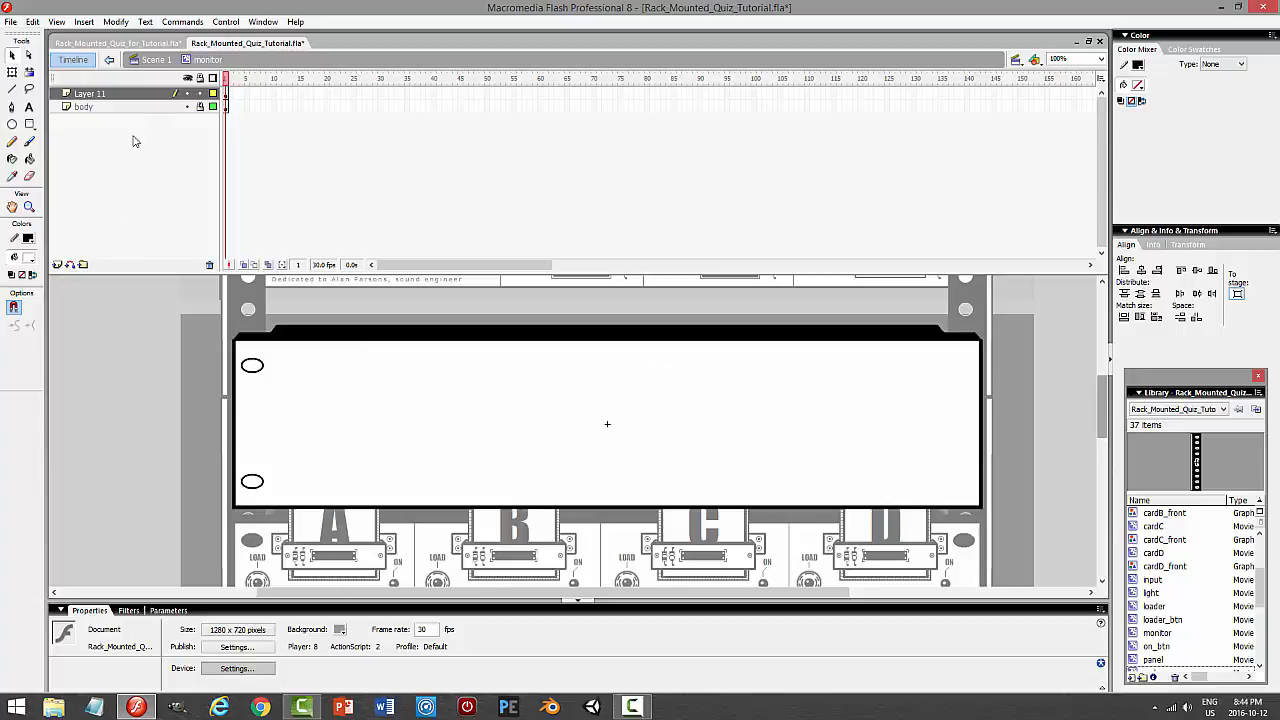
click(144, 96)
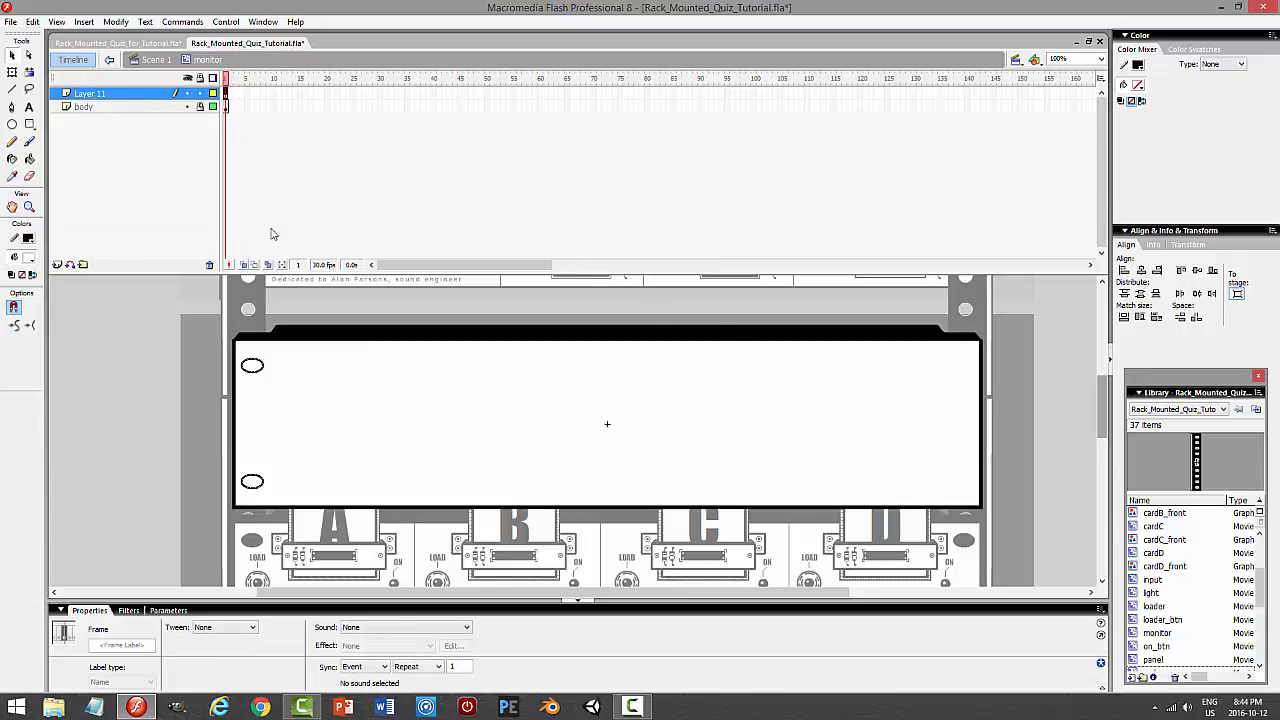
drag(256, 369, 970, 371)
click(1030, 400)
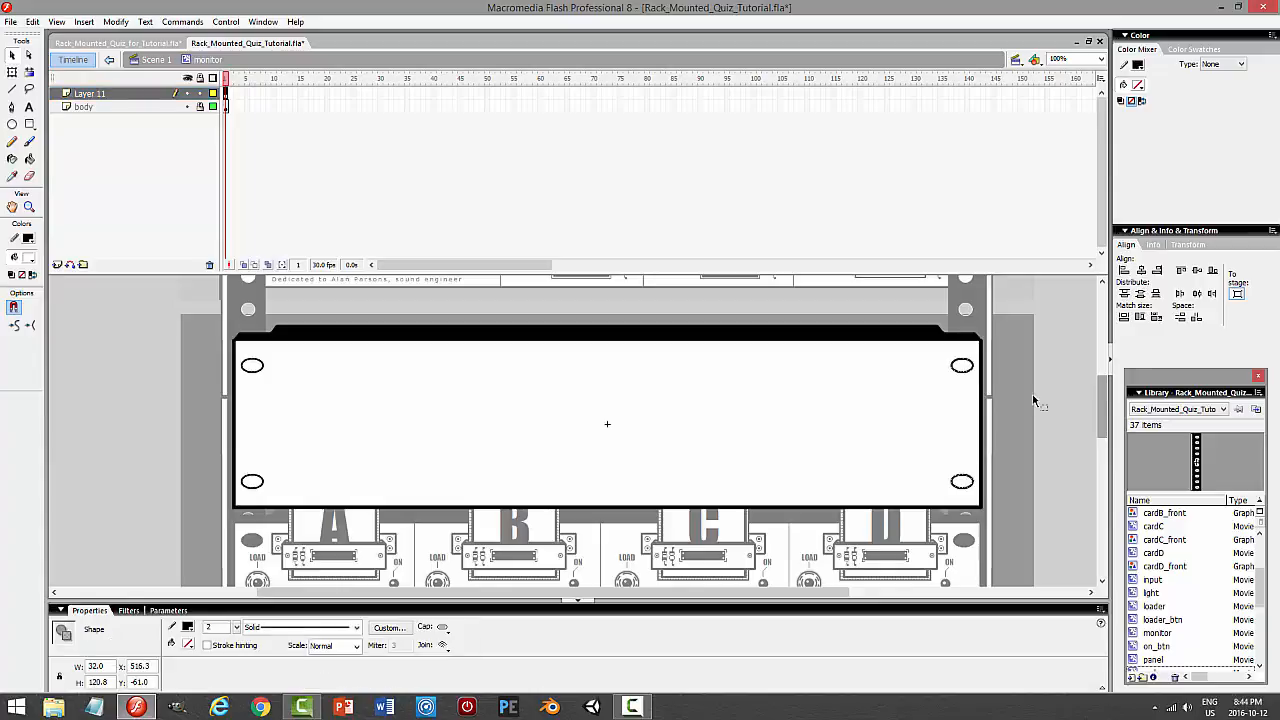
key(ctrl+Return)
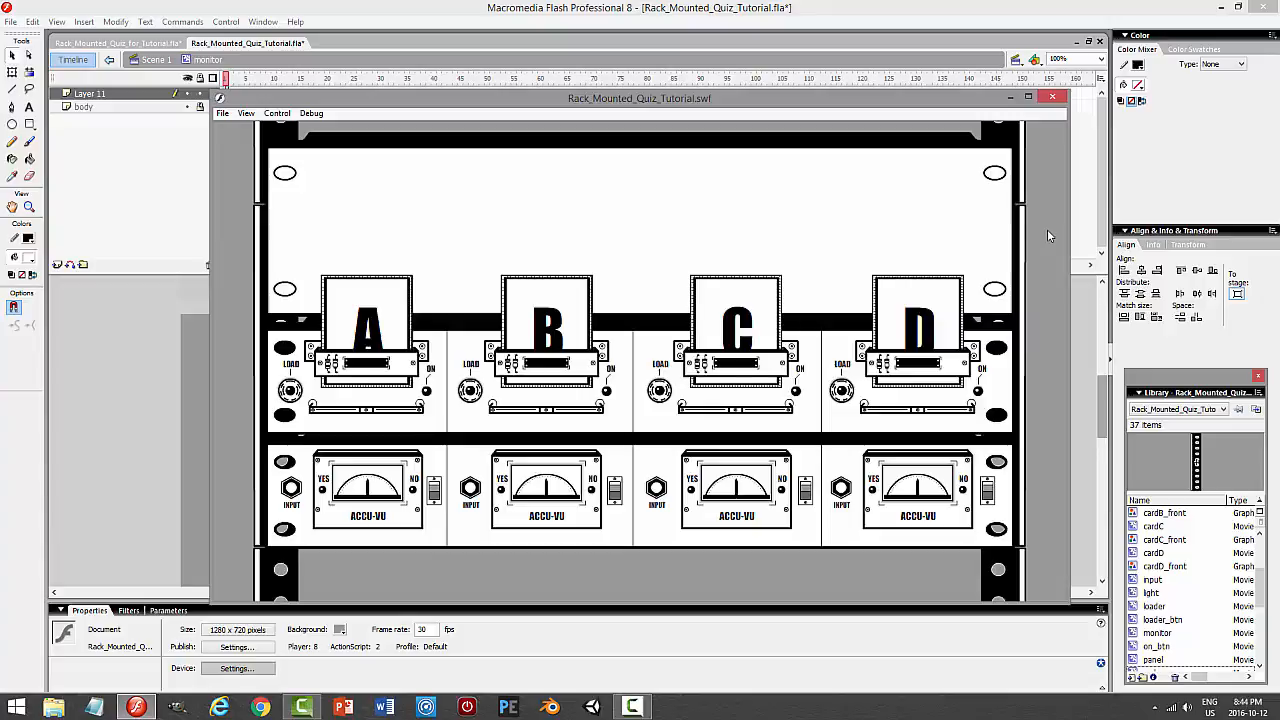
click(1053, 97)
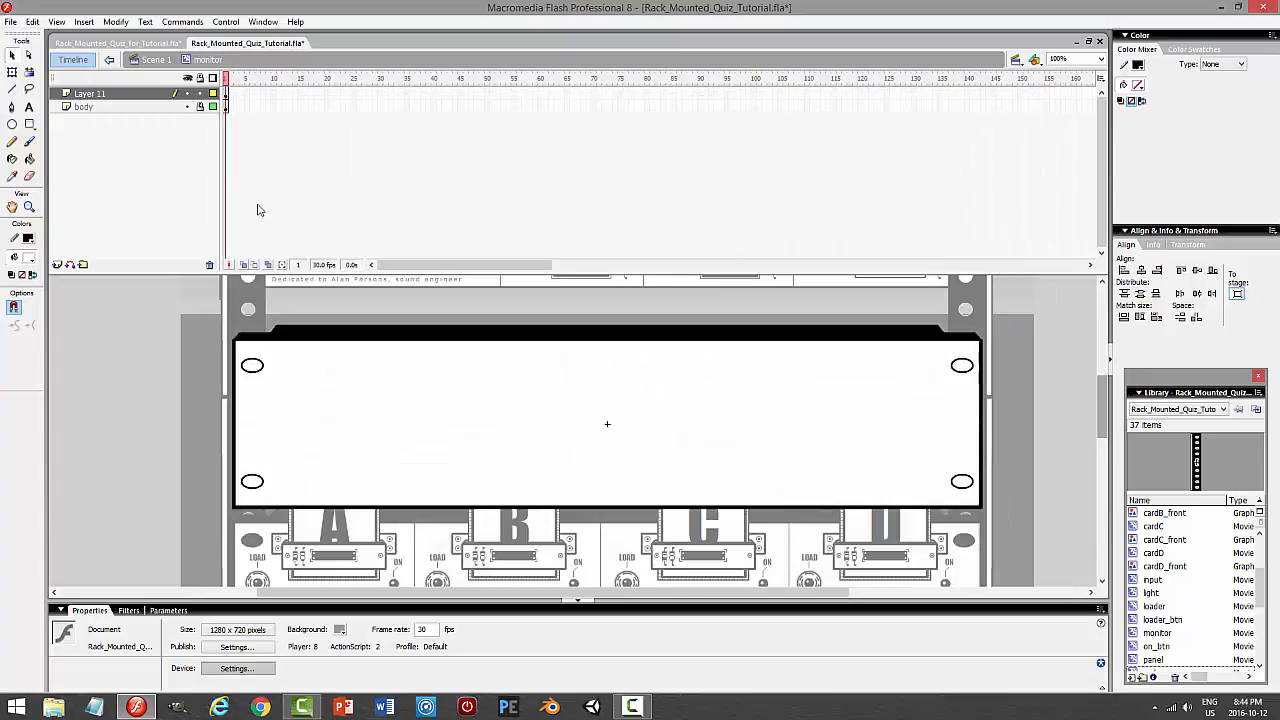
Cut the four oval outlines from Layer 11 and paste them in place on the unlocked body layer
click(110, 93)
click(32, 21)
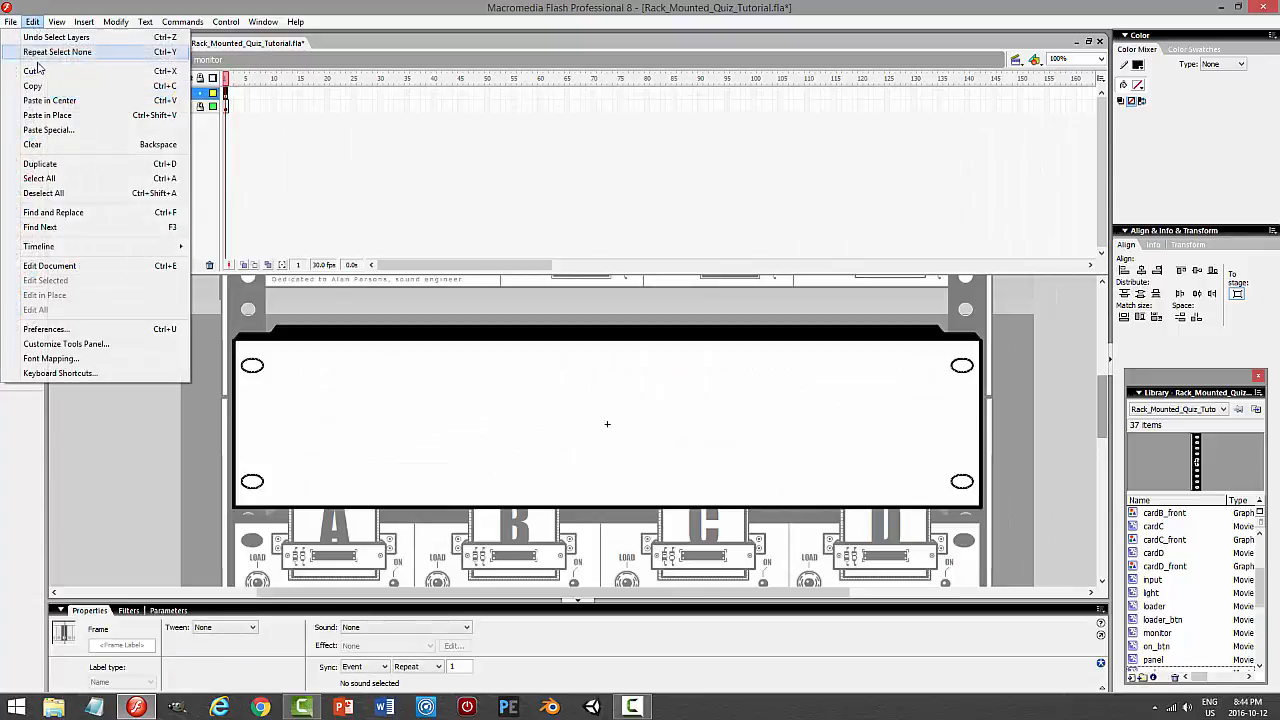
click(110, 72)
click(100, 106)
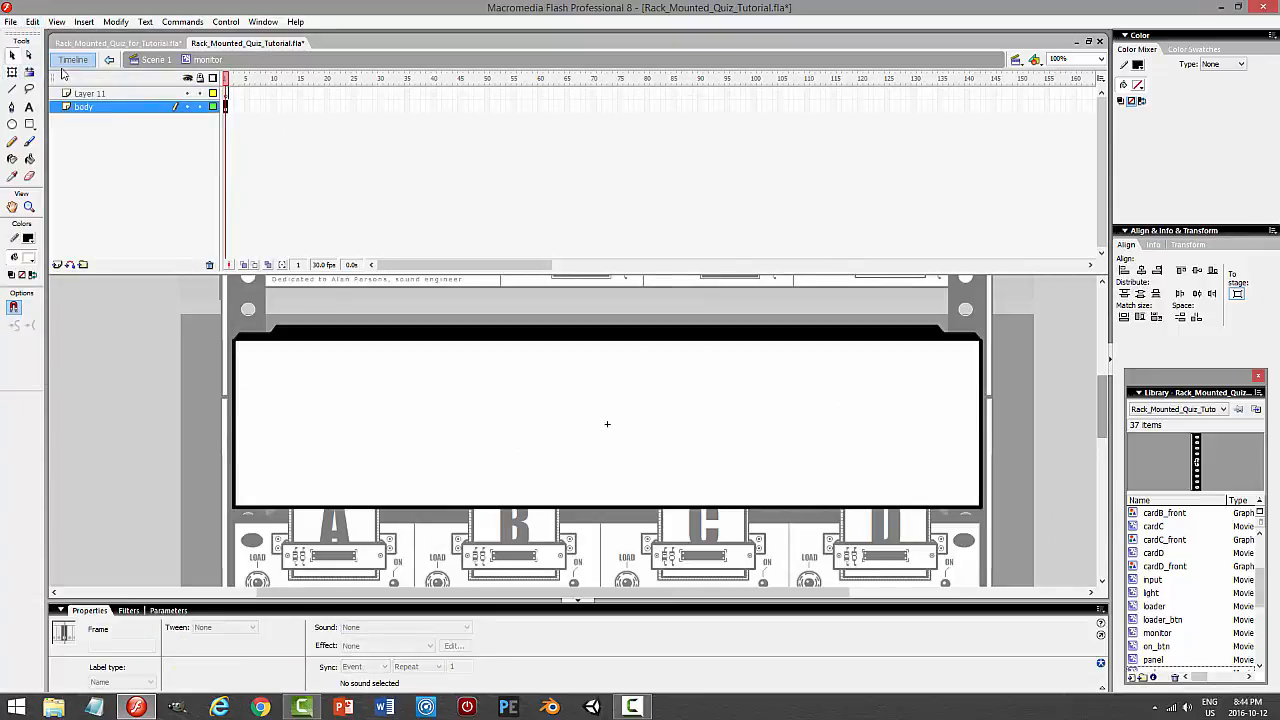
key(ctrl+shift+v)
click(33, 22)
click(60, 114)
click(131, 366)
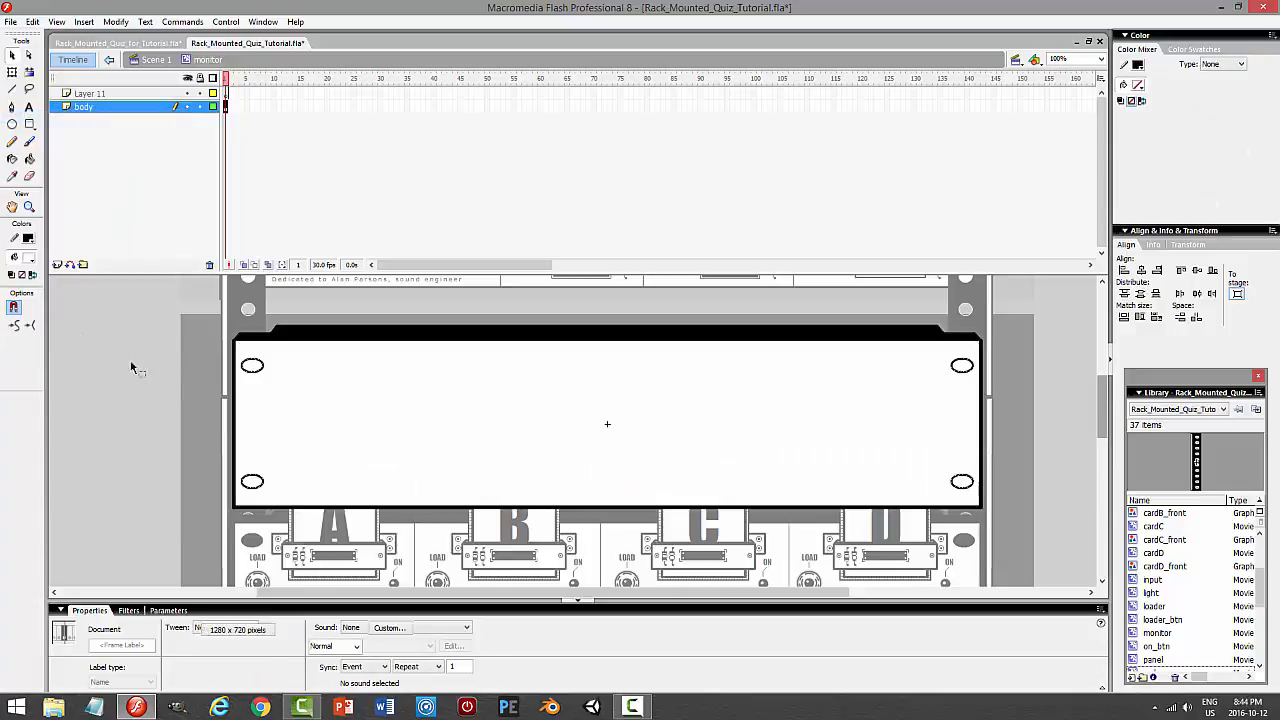
Delete the white fill inside all four ovals so they become open mounting holes, and preview the movie
click(252, 366)
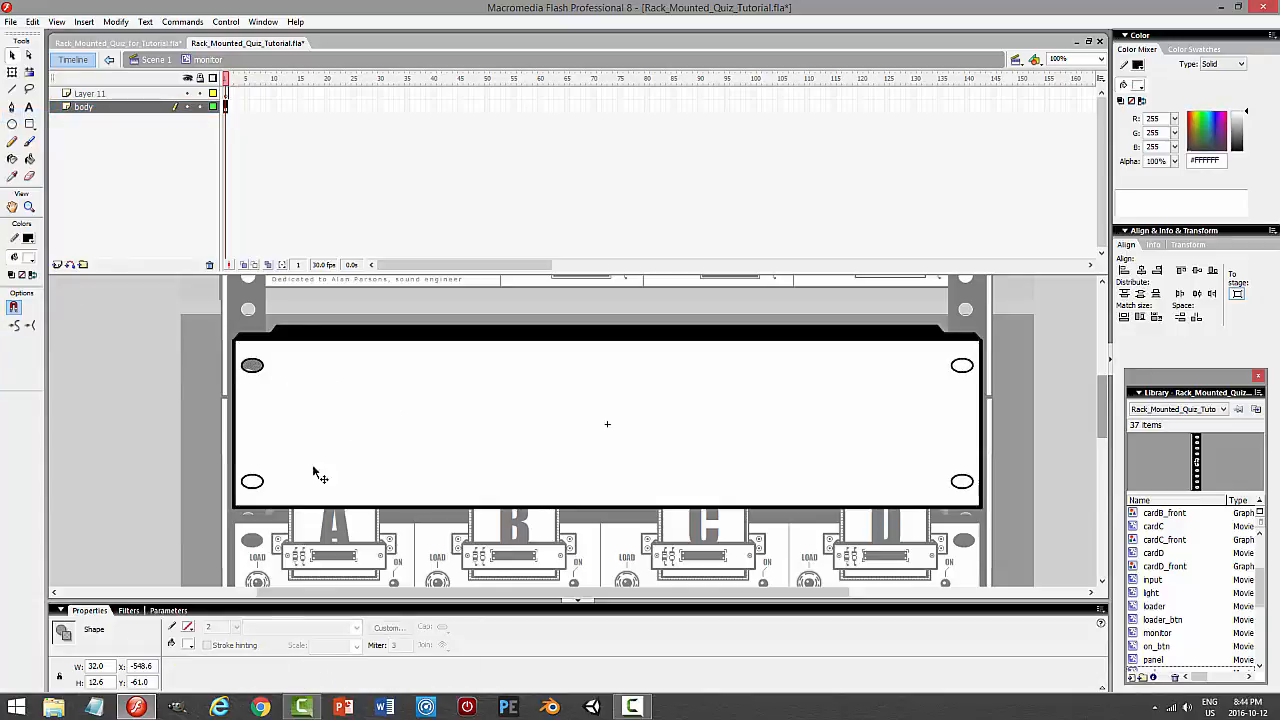
click(255, 482)
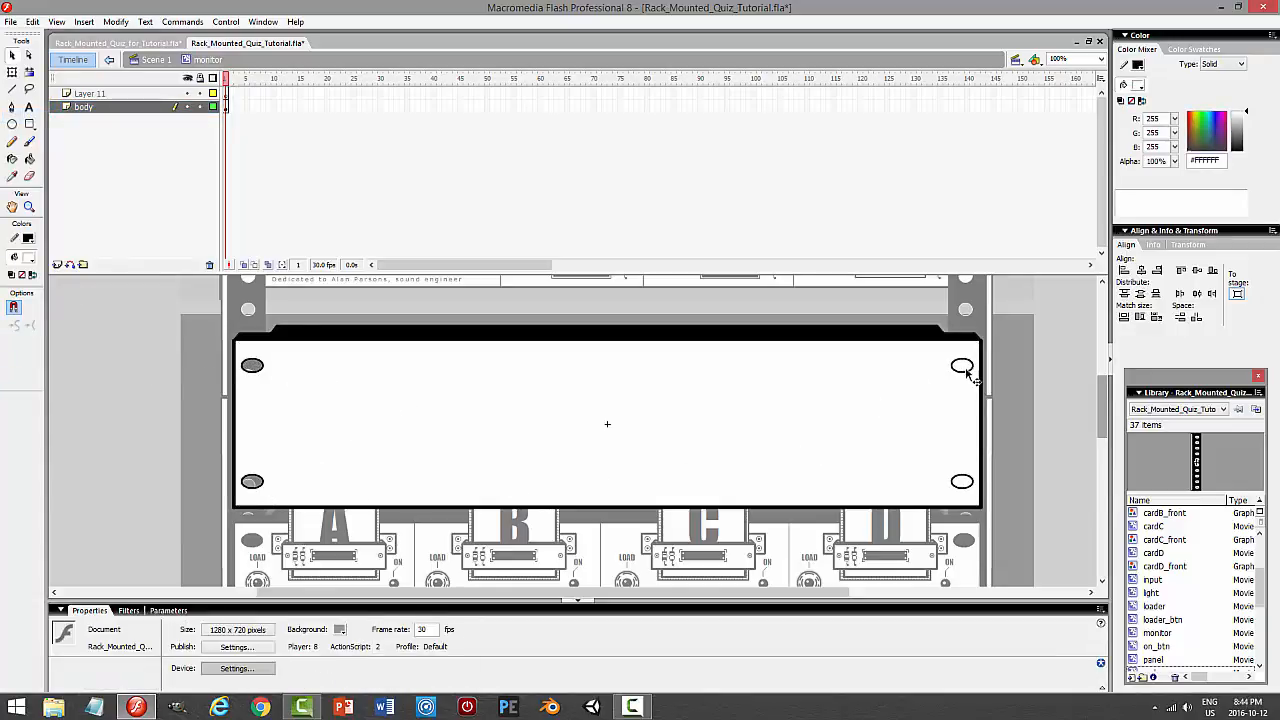
click(962, 366)
click(960, 479)
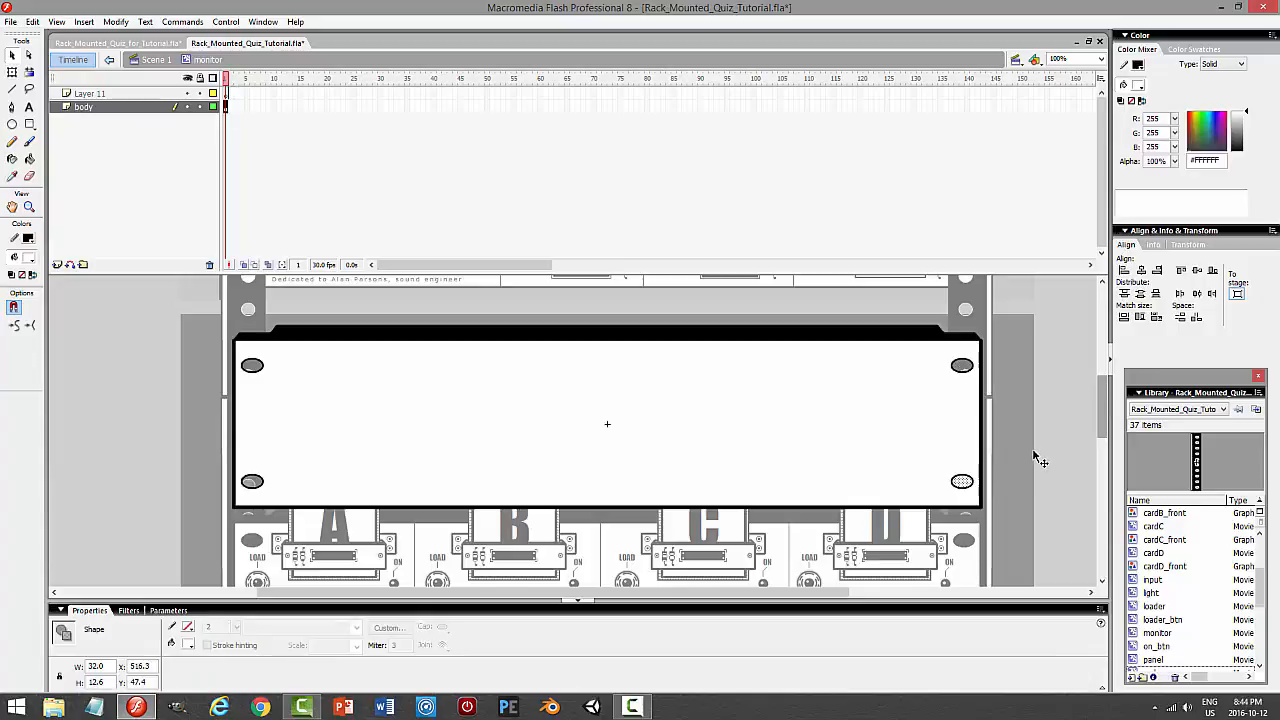
key(ctrl+Return)
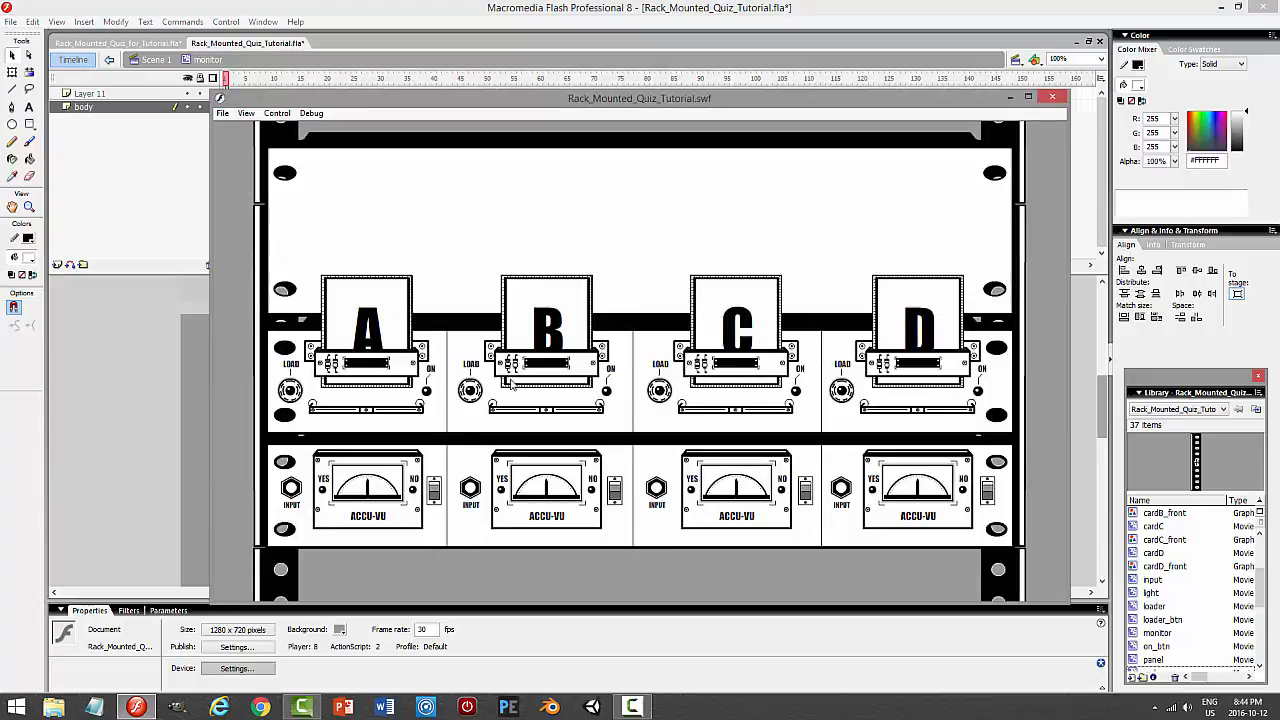
click(1051, 101)
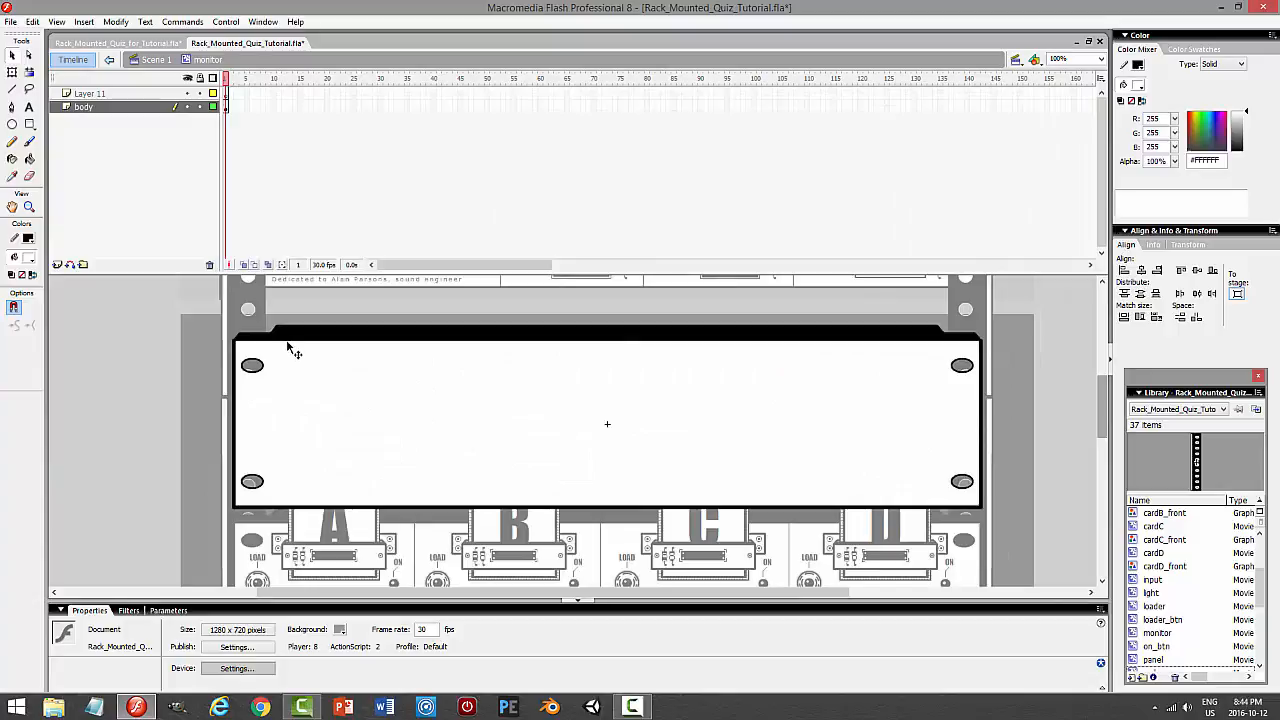
click(288, 342)
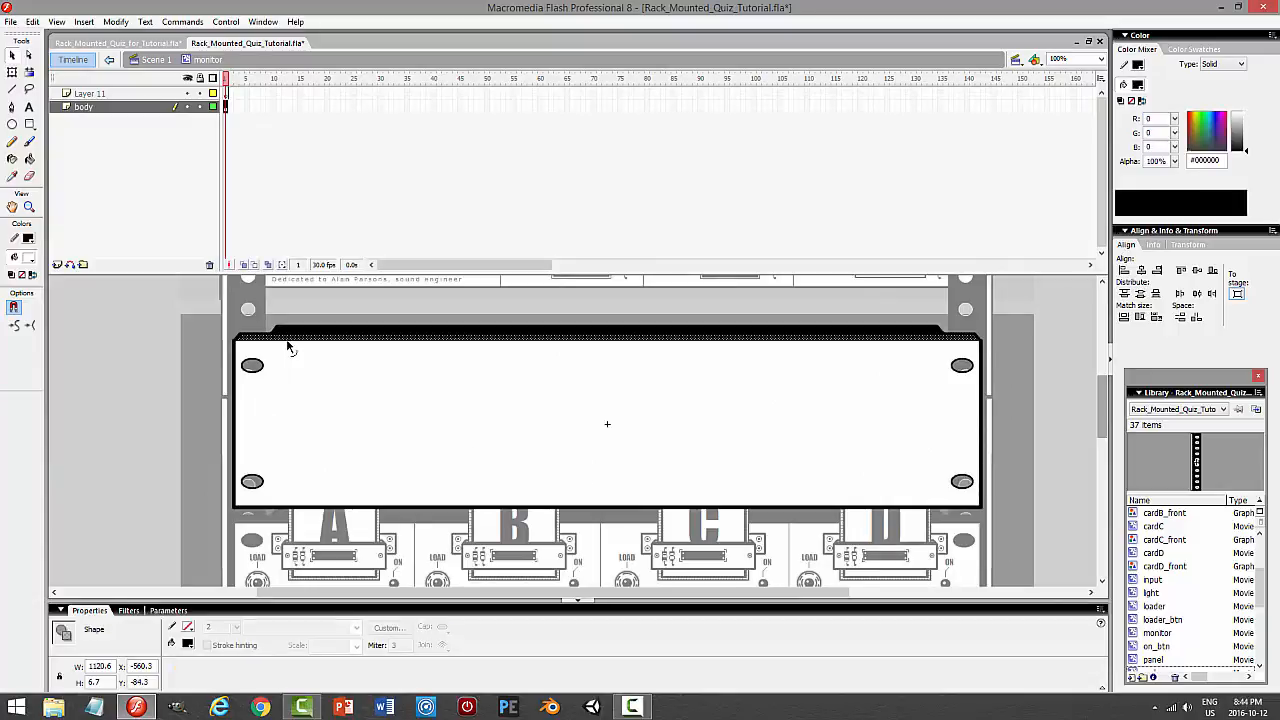
double_click(236, 367)
click(1063, 361)
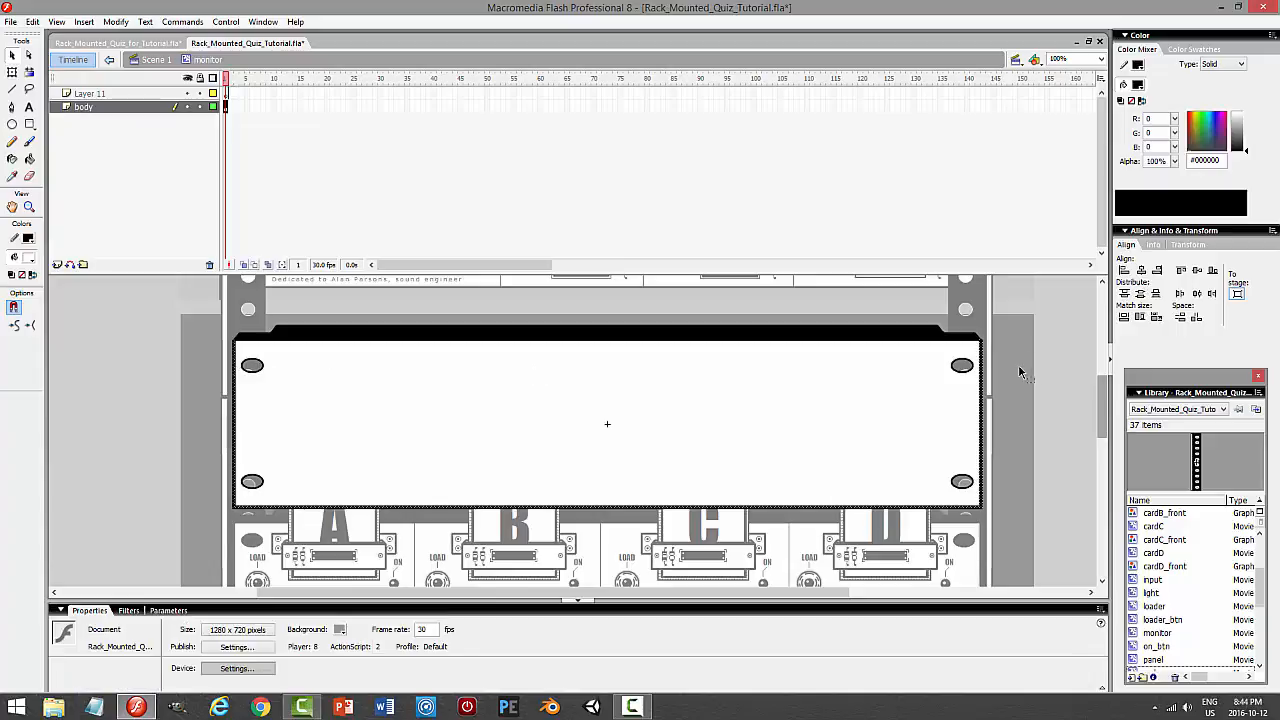
Lock the body layer, make Layer 11 active, and look over the finished reference monitor above the panel
click(200, 107)
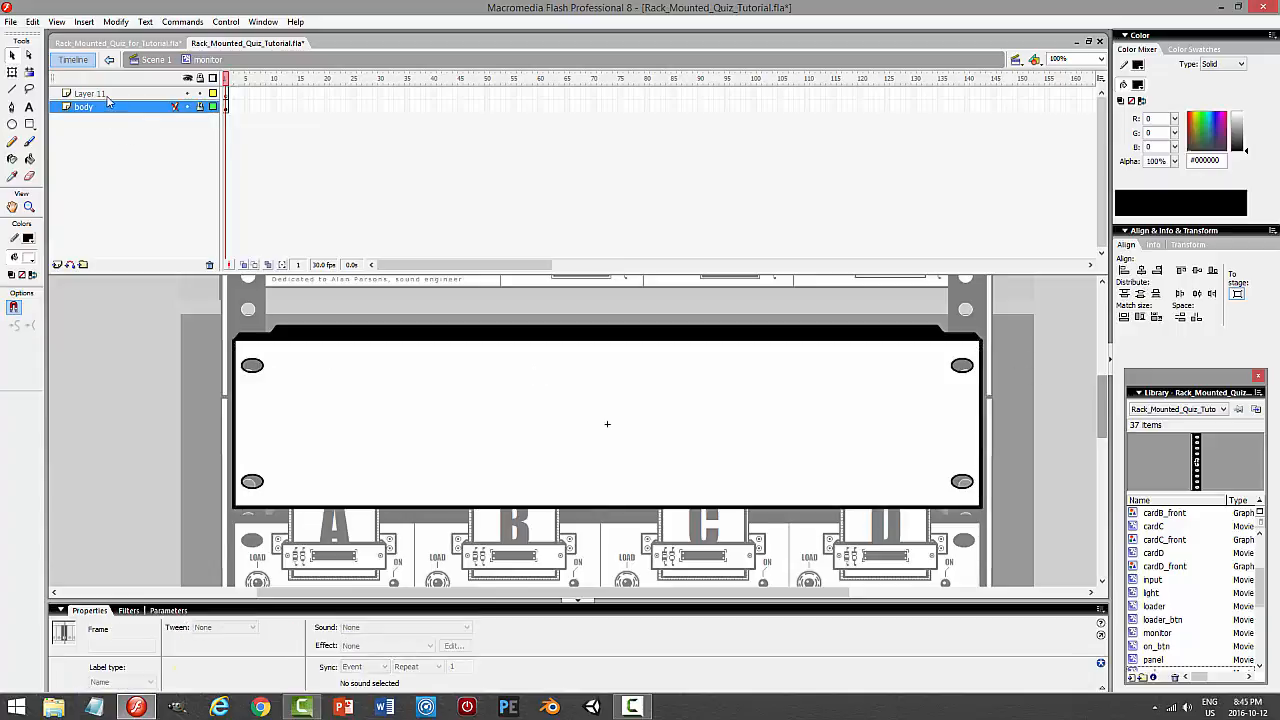
click(106, 94)
drag(1109, 415, 1104, 318)
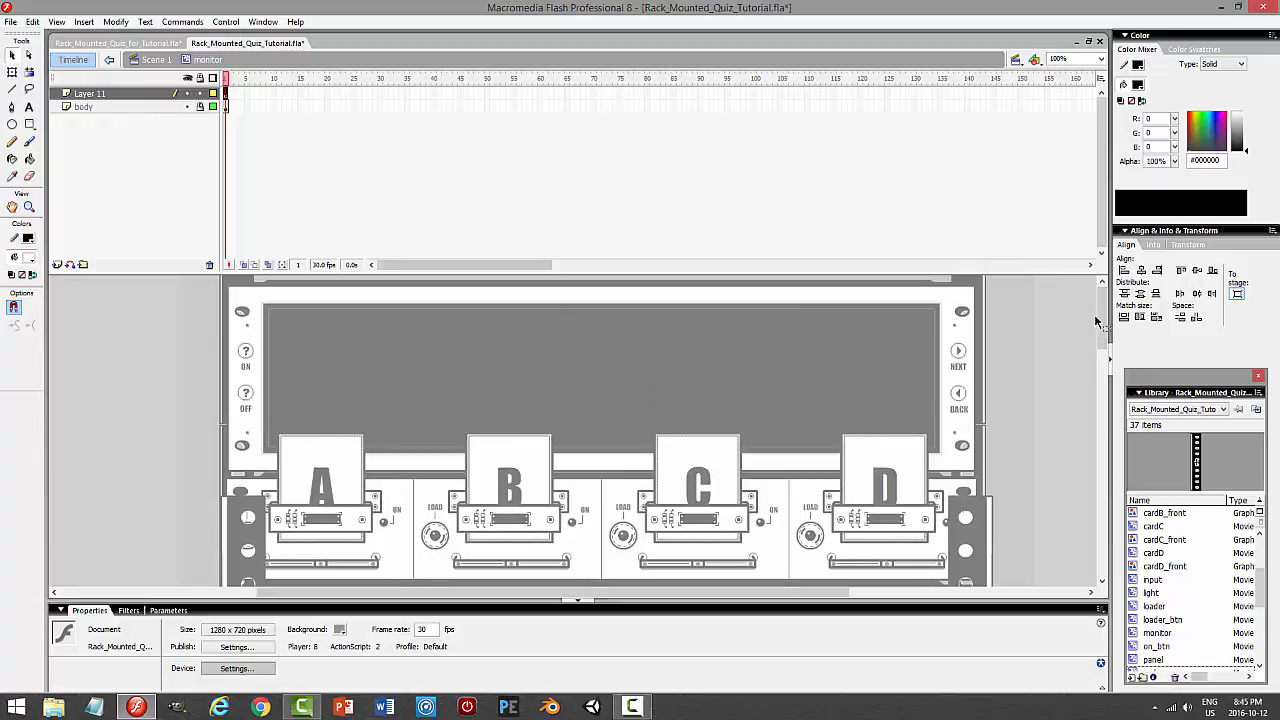
drag(1097, 320, 1102, 402)
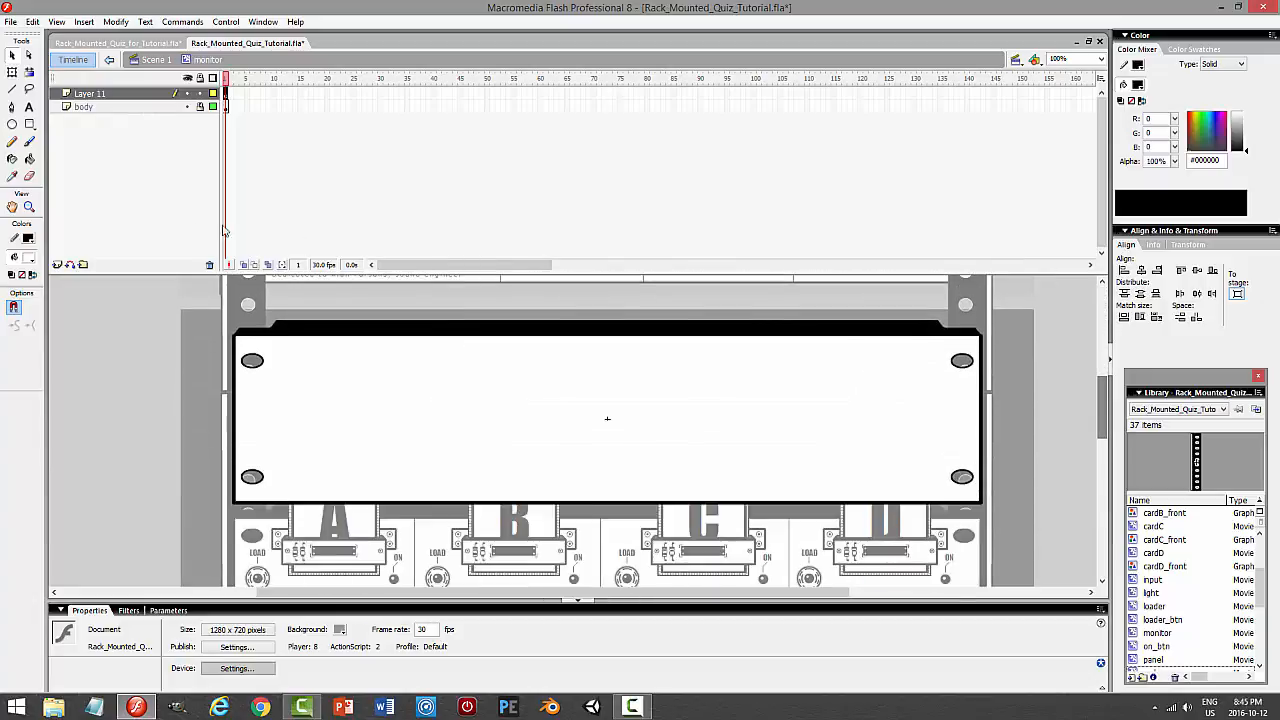
Draw a screen rectangle about 965 by 111.5 with a black outline and white fill between the panel's mounting holes on Layer 11
click(30, 124)
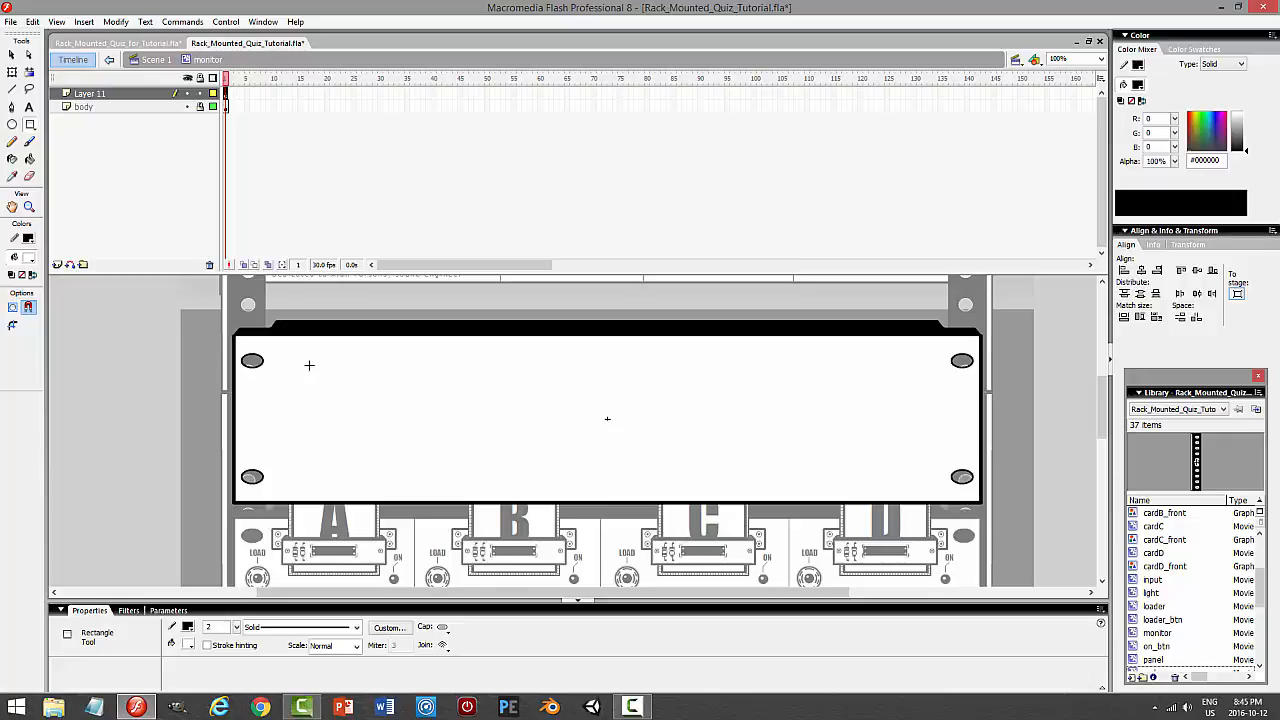
mouse_move(1104, 420)
mouse_down()
mouse_move(1104, 445)
mouse_move(1112, 330)
mouse_move(1105, 416)
mouse_up()
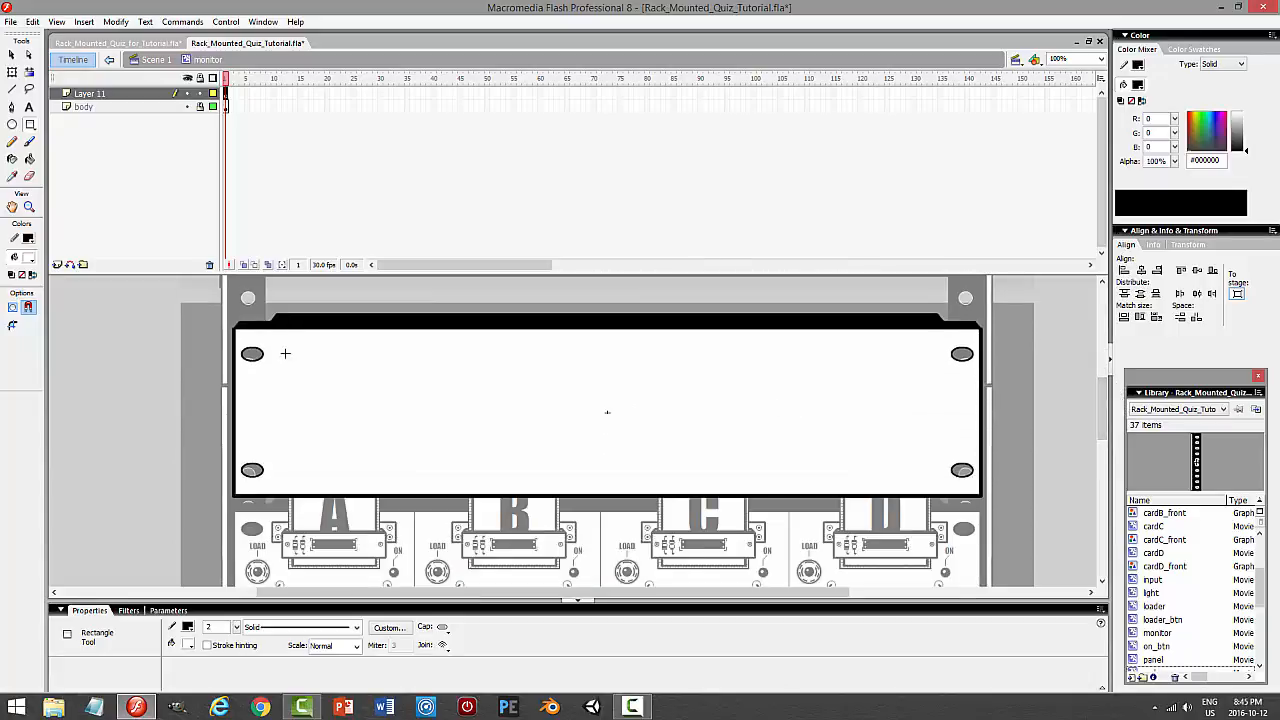
drag(287, 354, 931, 470)
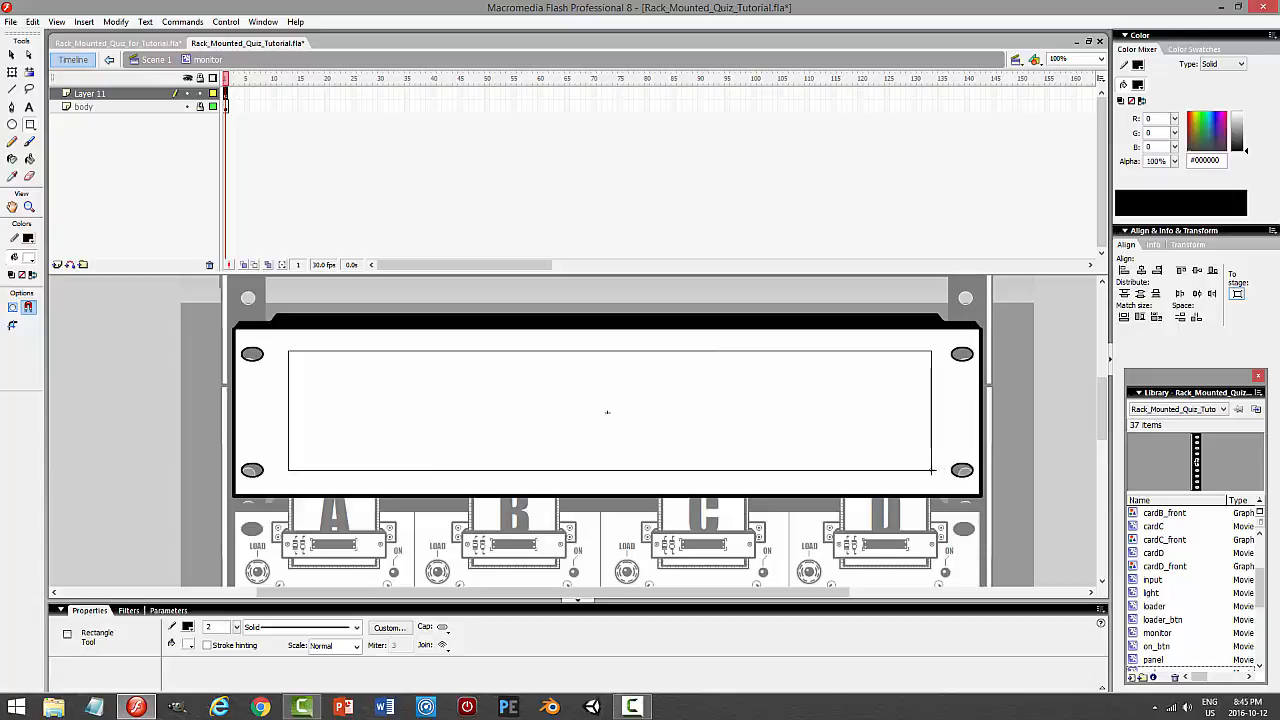
drag(931, 470, 931, 470)
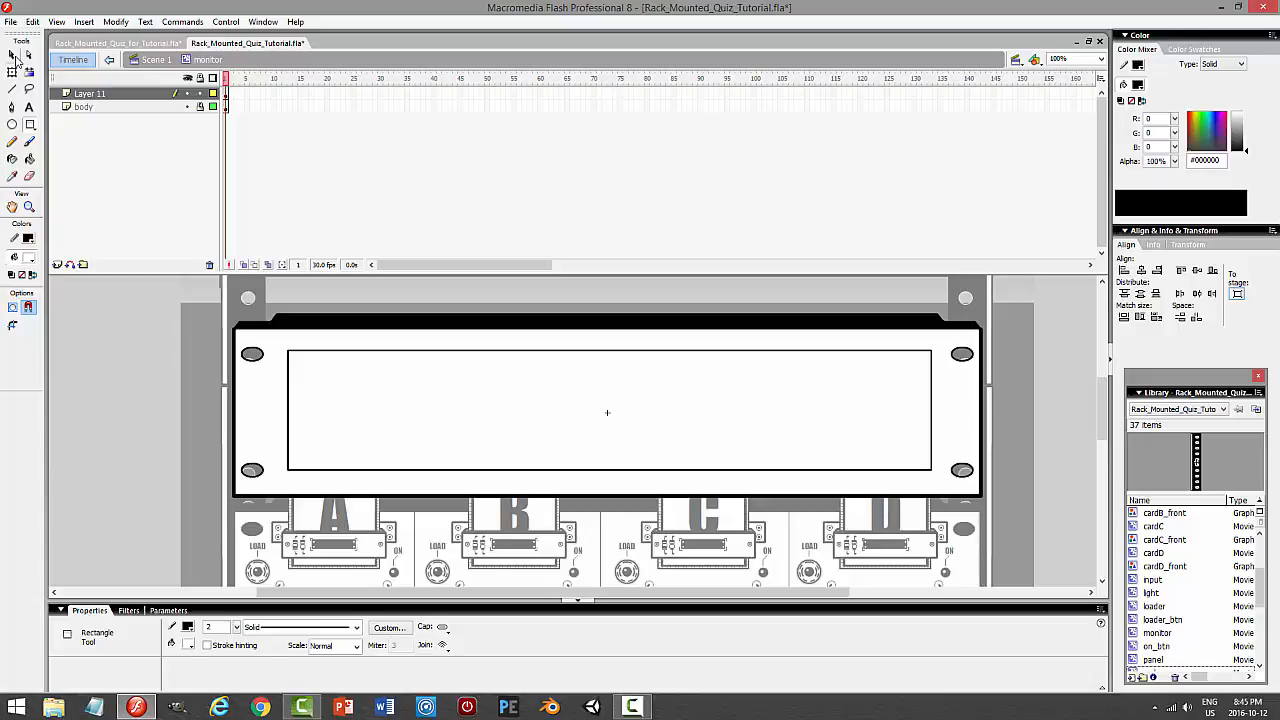
Nudge the whole screen rectangle slightly left to about X -480.6 and check its placement between the mounting holes
click(12, 55)
click(578, 432)
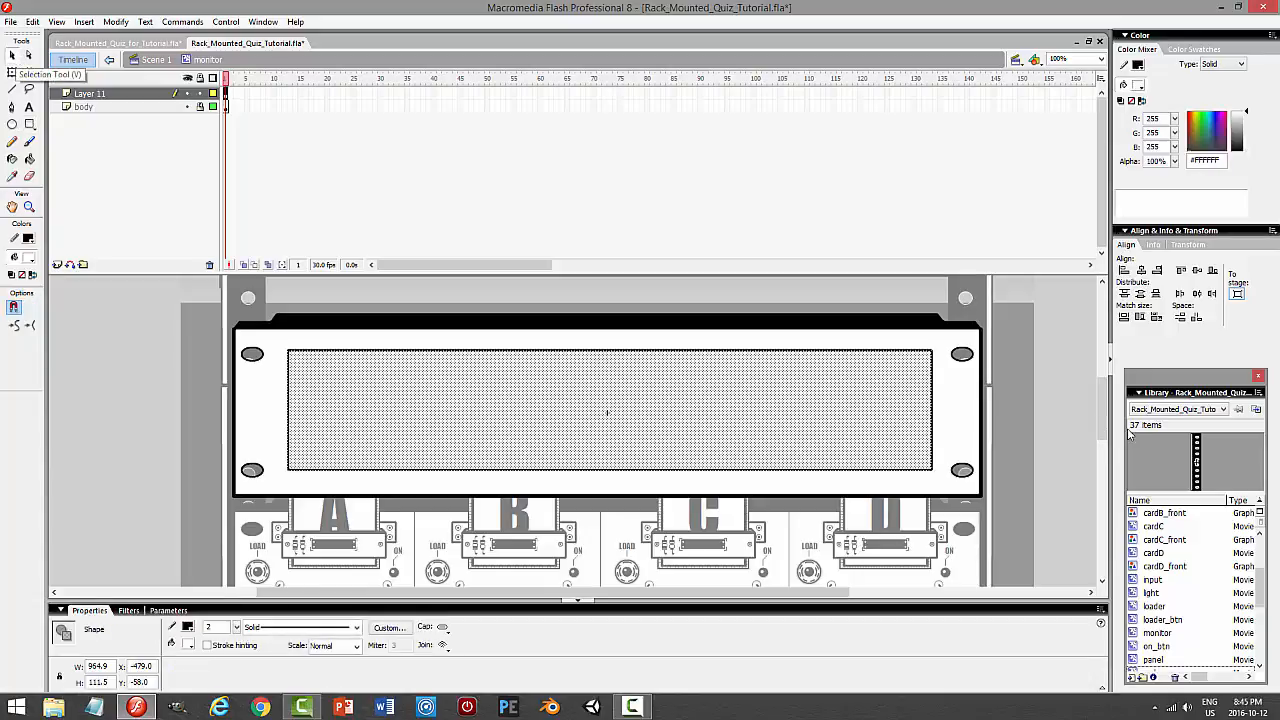
key(Left)
key(Left)
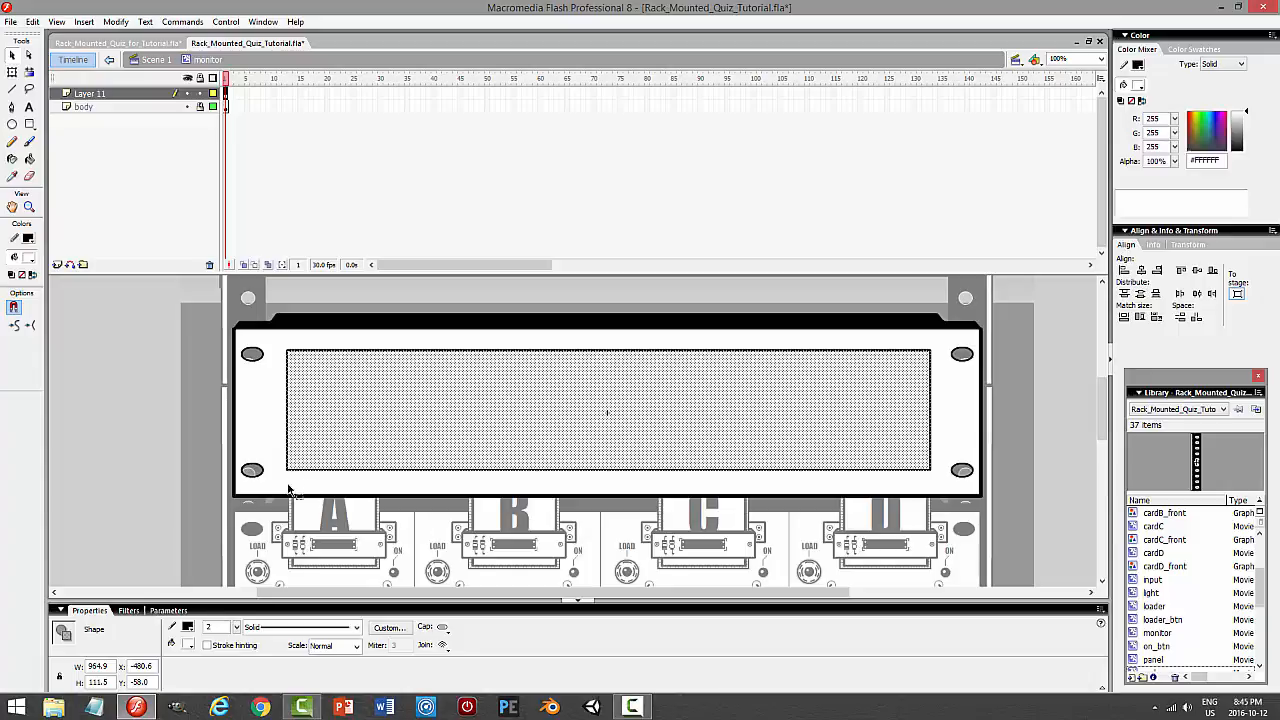
mouse_move(1103, 432)
mouse_down()
mouse_move(1104, 357)
mouse_move(1108, 428)
mouse_up()
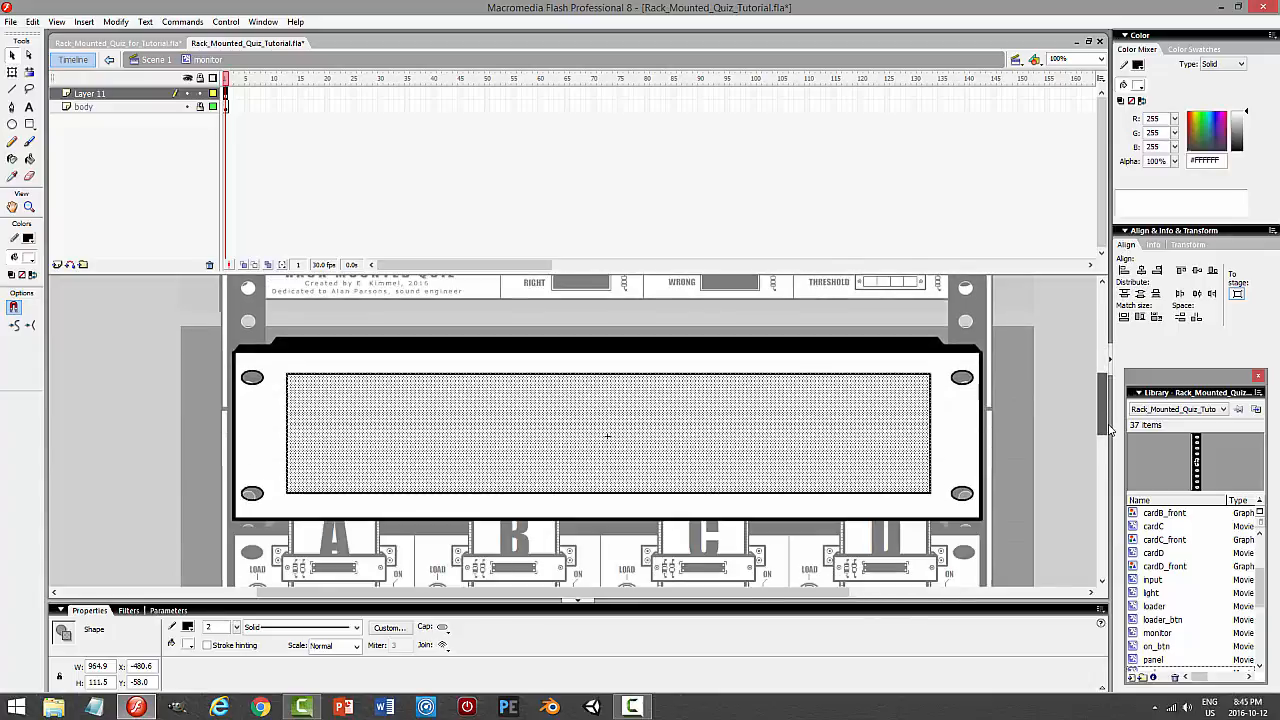
key(Escape)
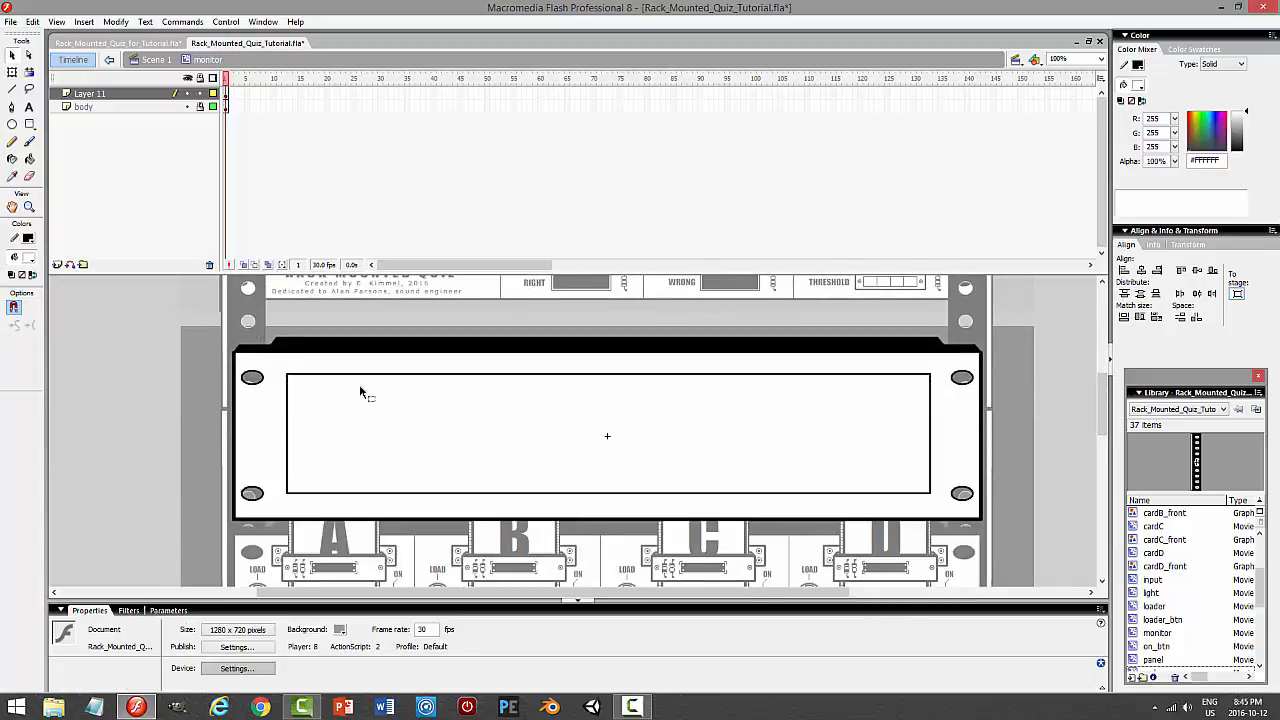
Widen the screen rectangle symmetrically to about 996.9, center it horizontally on the stage, and preview the movie
click(551, 451)
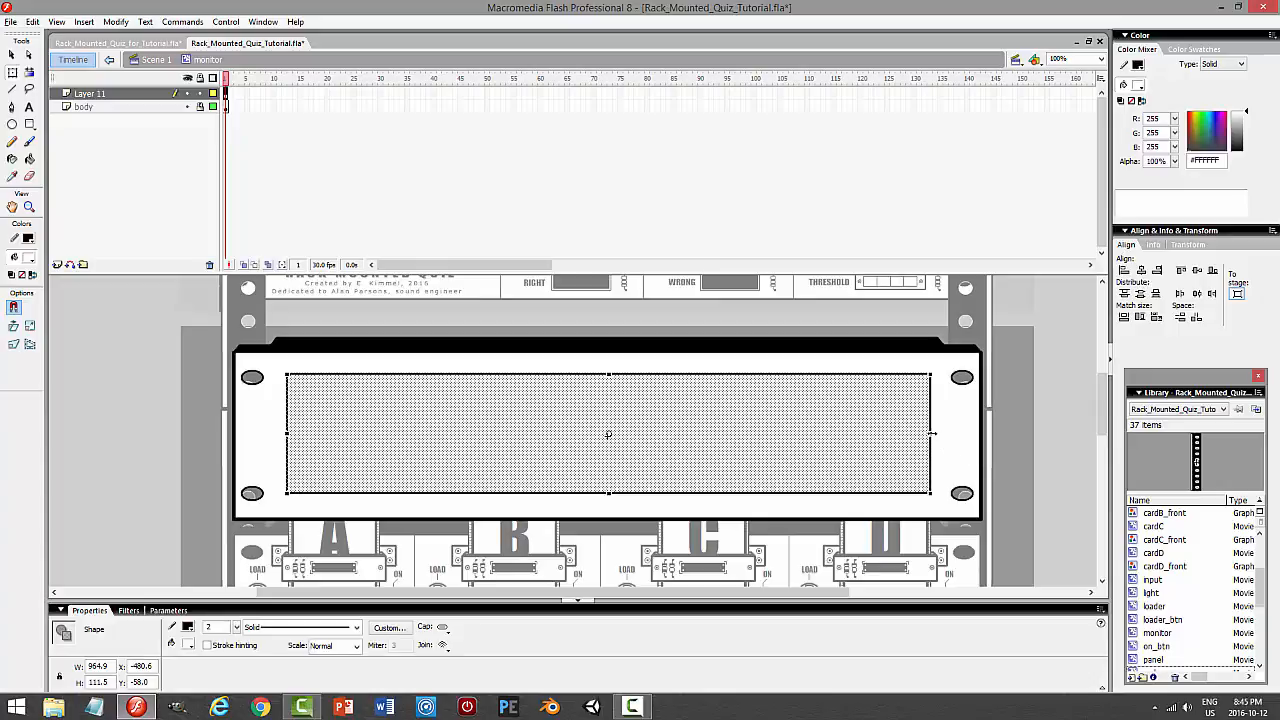
drag(932, 434, 940, 430)
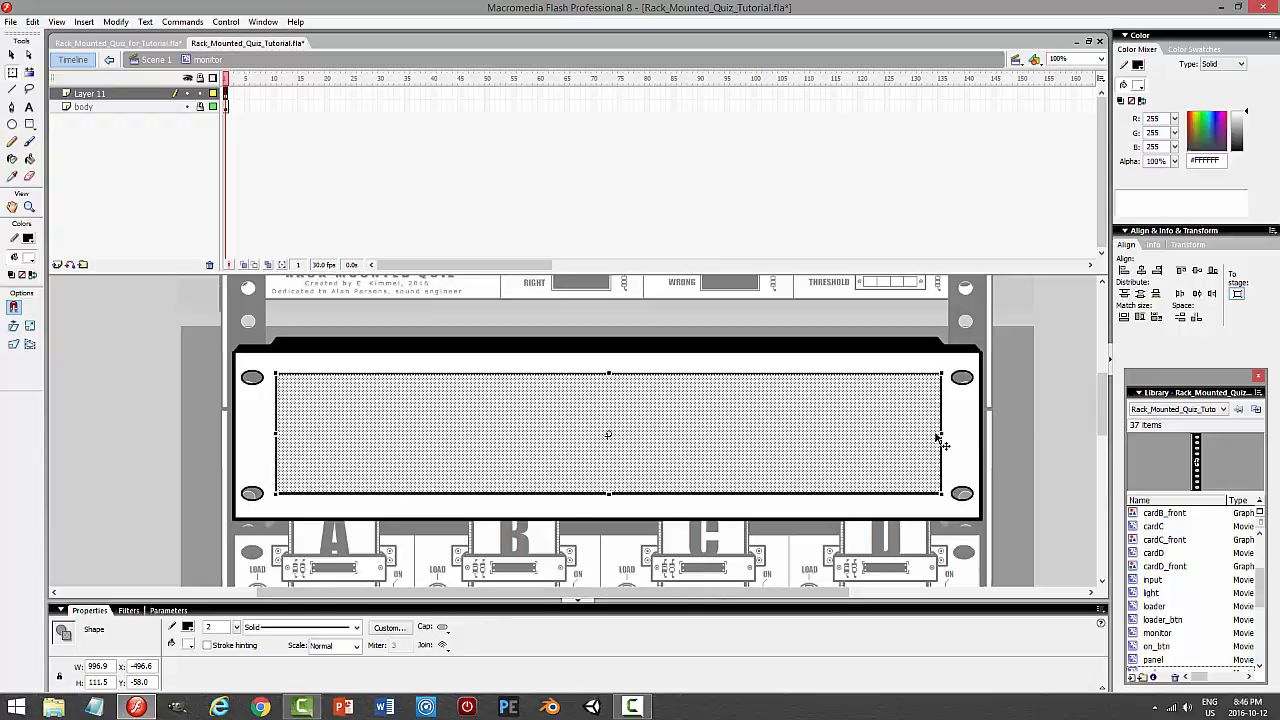
click(1157, 271)
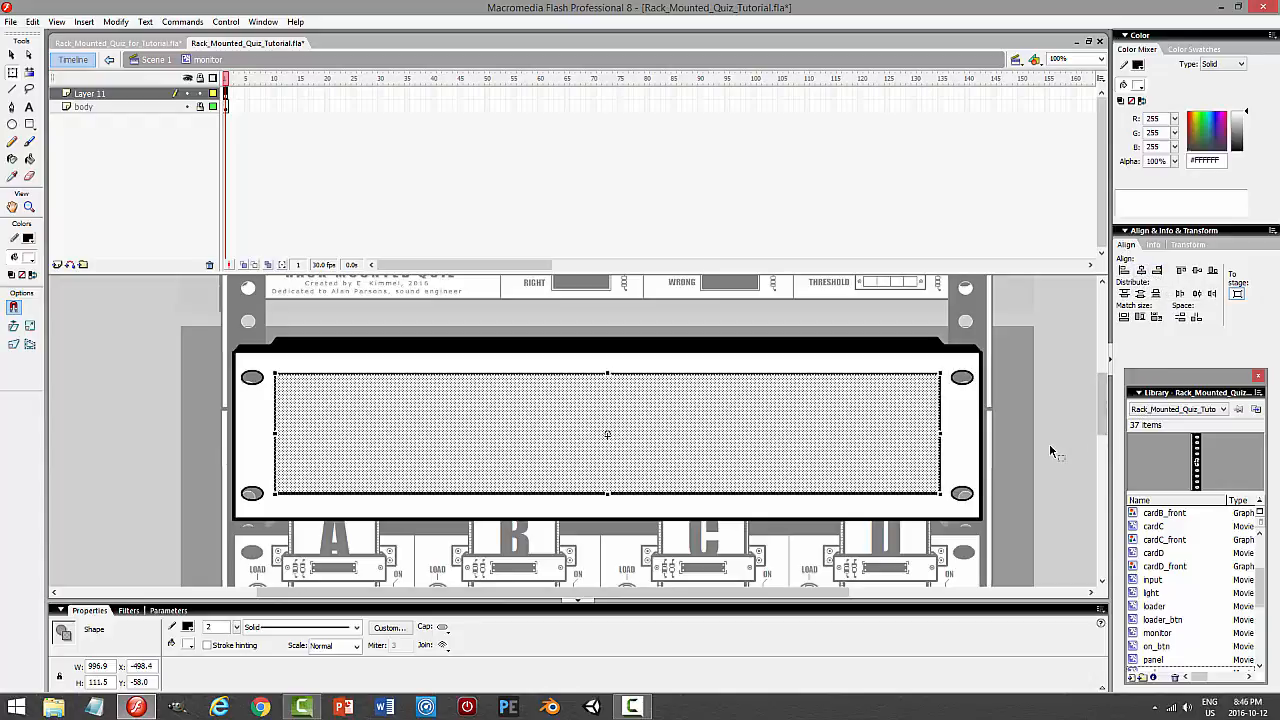
click(1084, 452)
key(ctrl+Return)
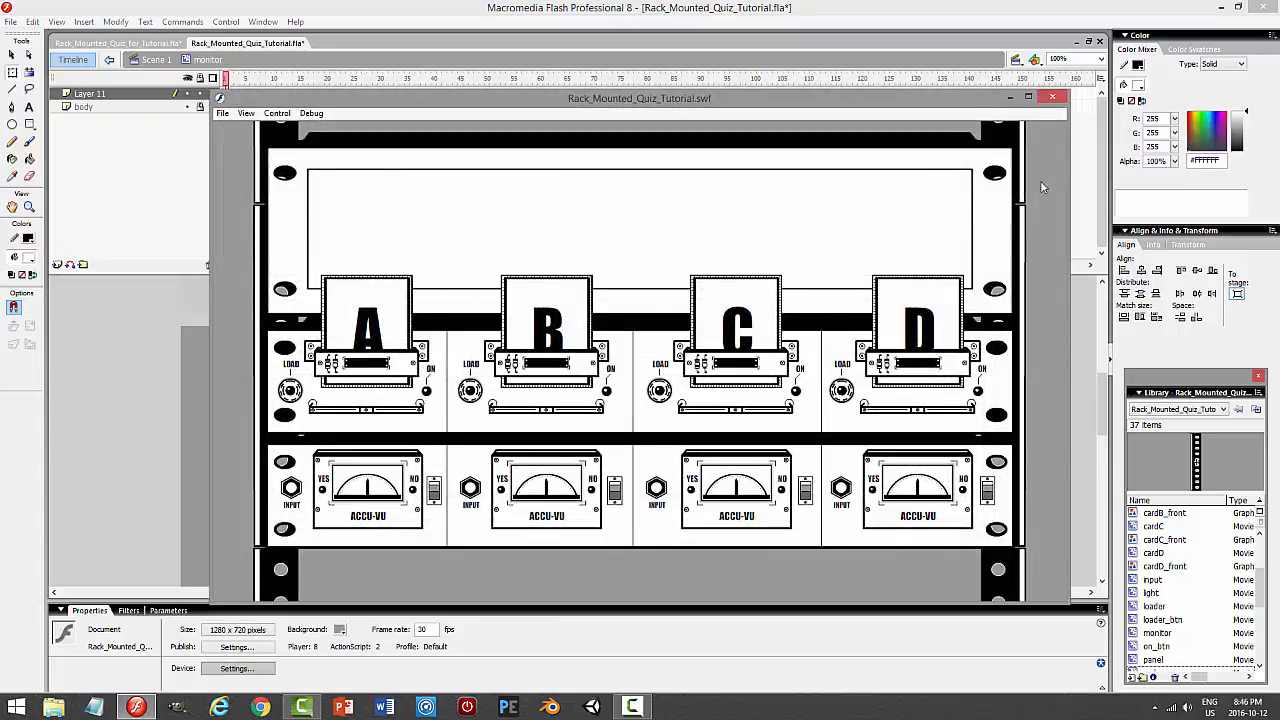
Nudge the screen rectangle slightly right to about X -496.8 and preview the movie
click(1058, 104)
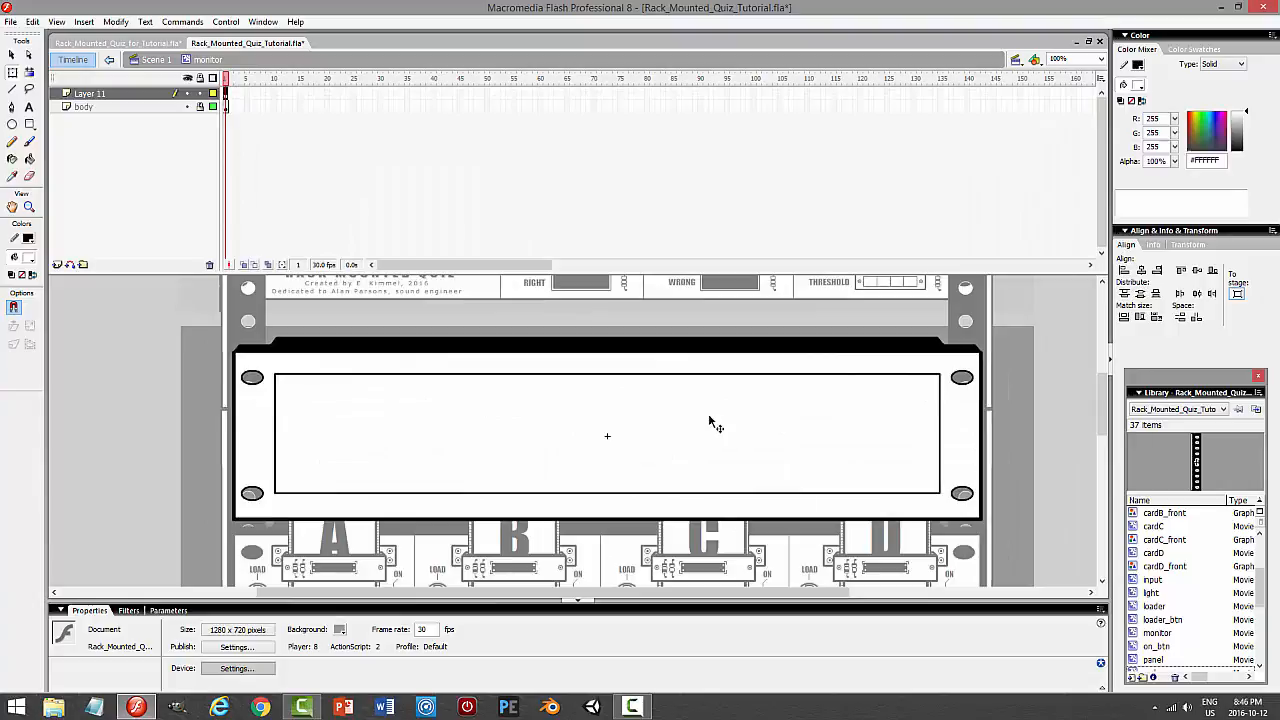
click(711, 423)
key(Right)
key(Right)
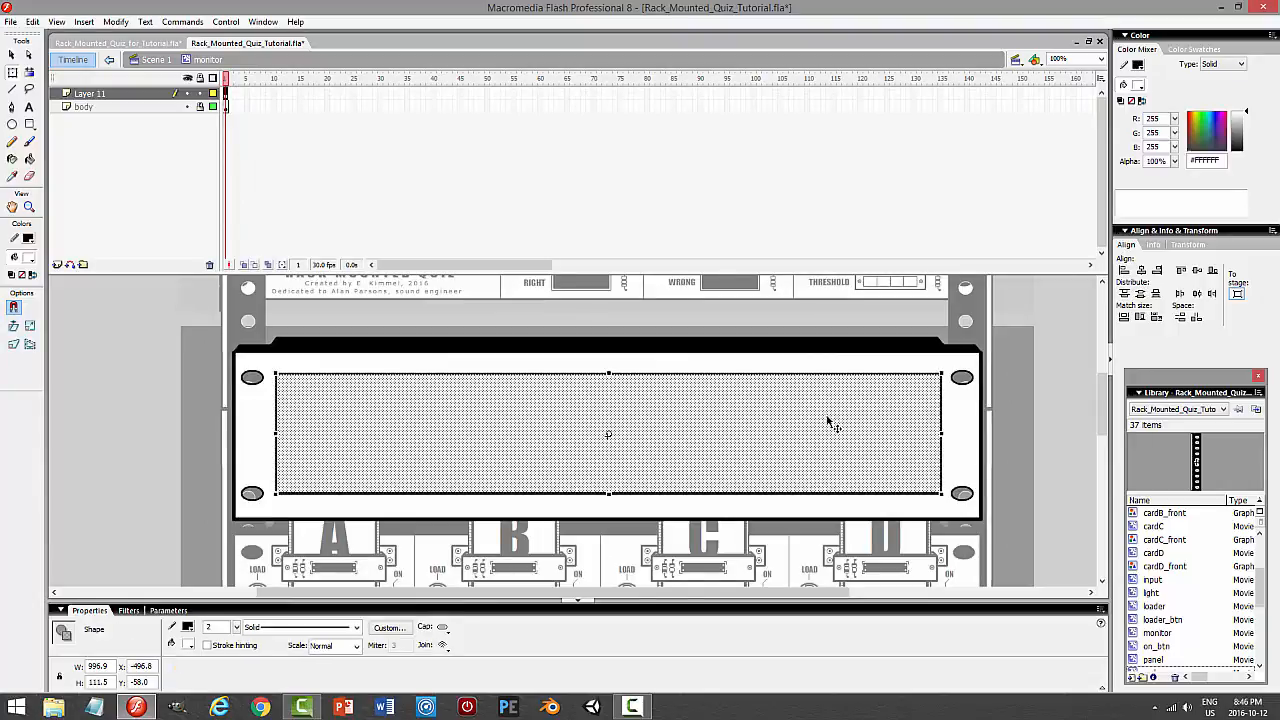
click(1048, 406)
key(ctrl+Return)
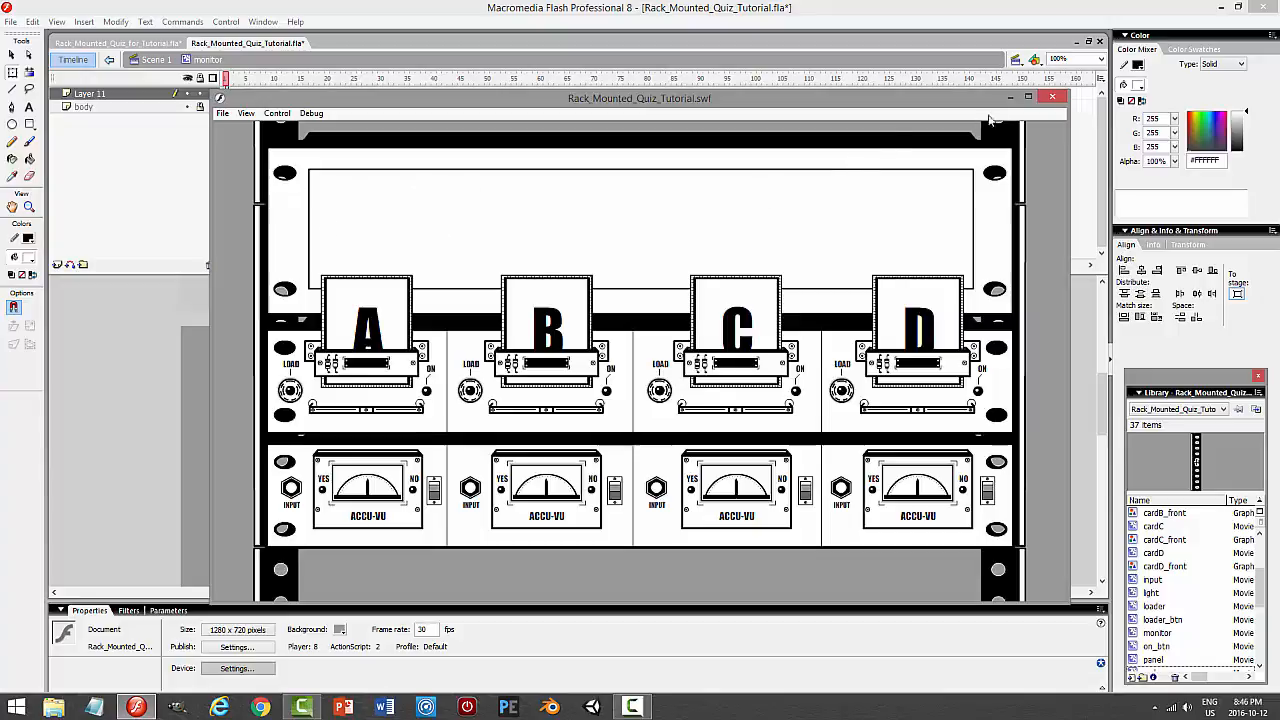
click(1052, 96)
Fill the screen rectangle on the monitor panel with black
click(29, 158)
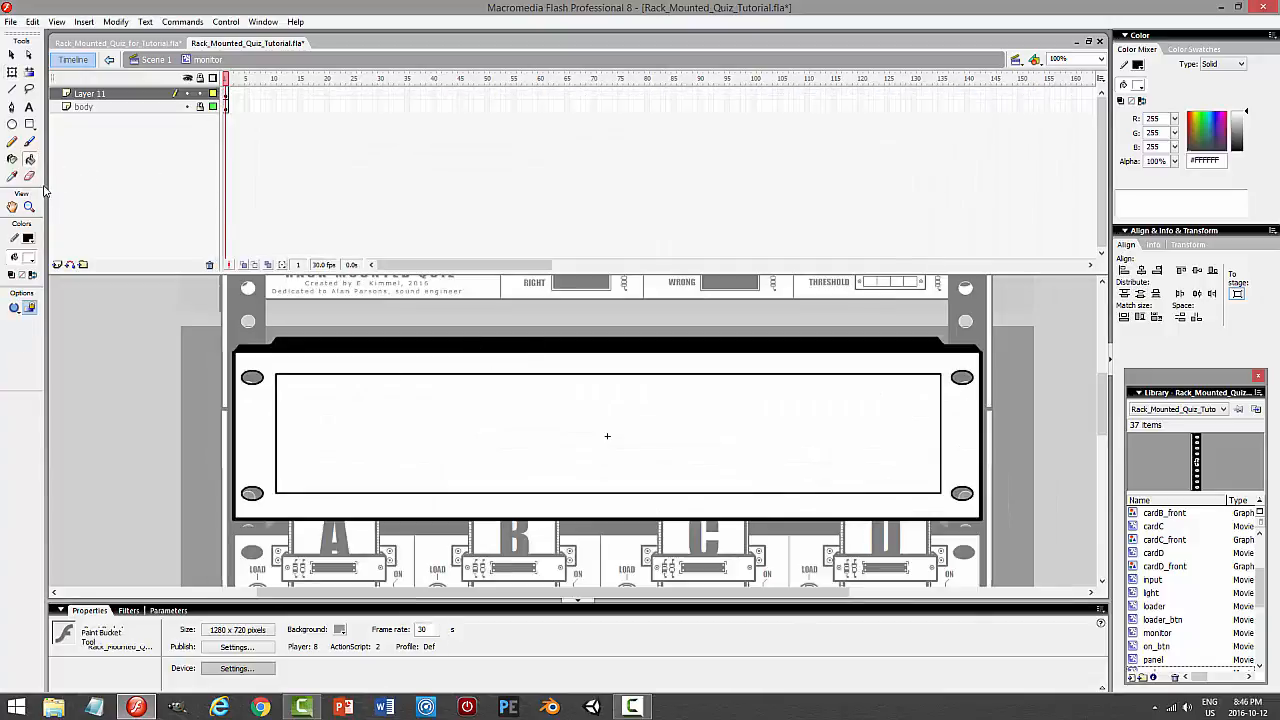
click(28, 238)
click(12, 283)
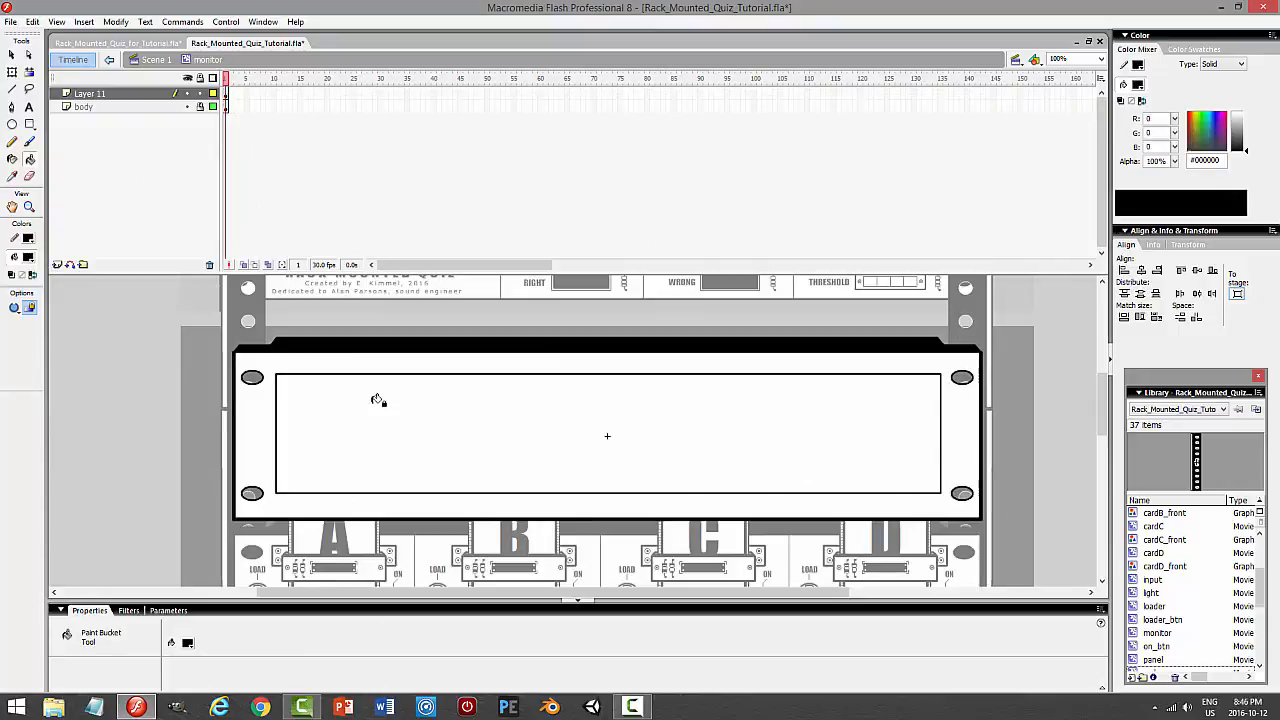
click(556, 401)
click(13, 56)
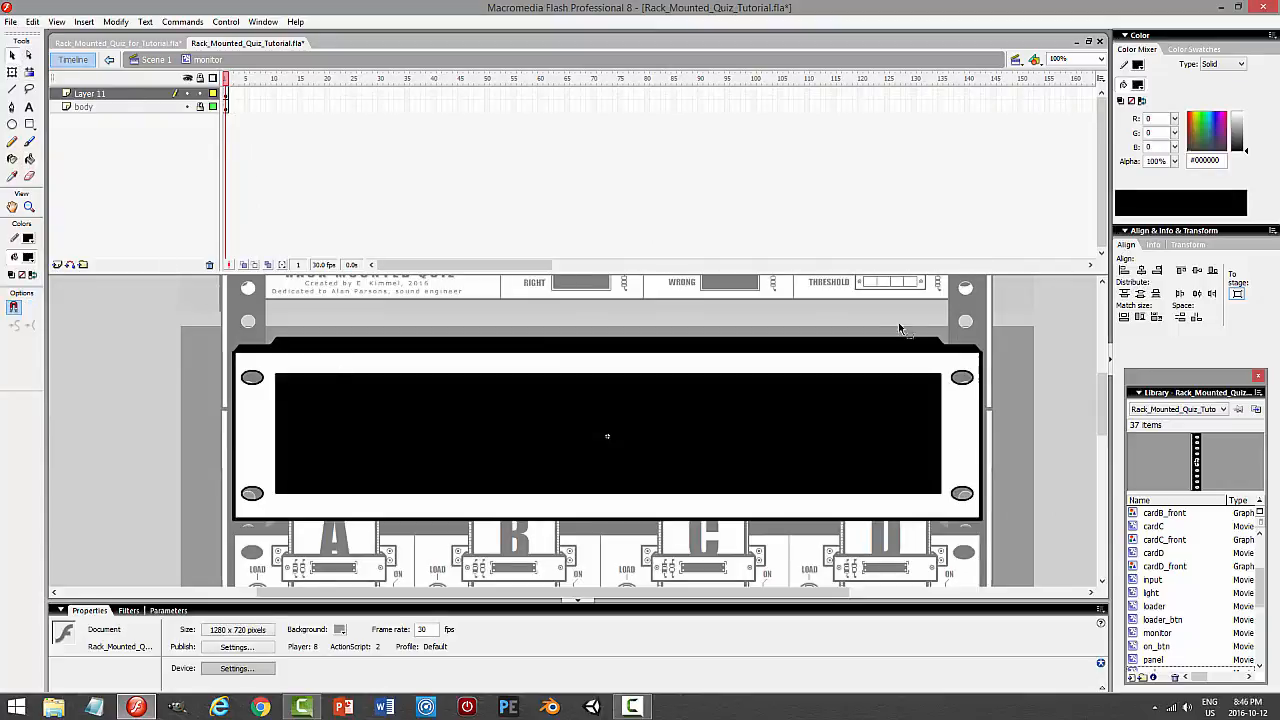
Save the document and preview the movie with the black screen
key(ctrl+s)
key(ctrl+Return)
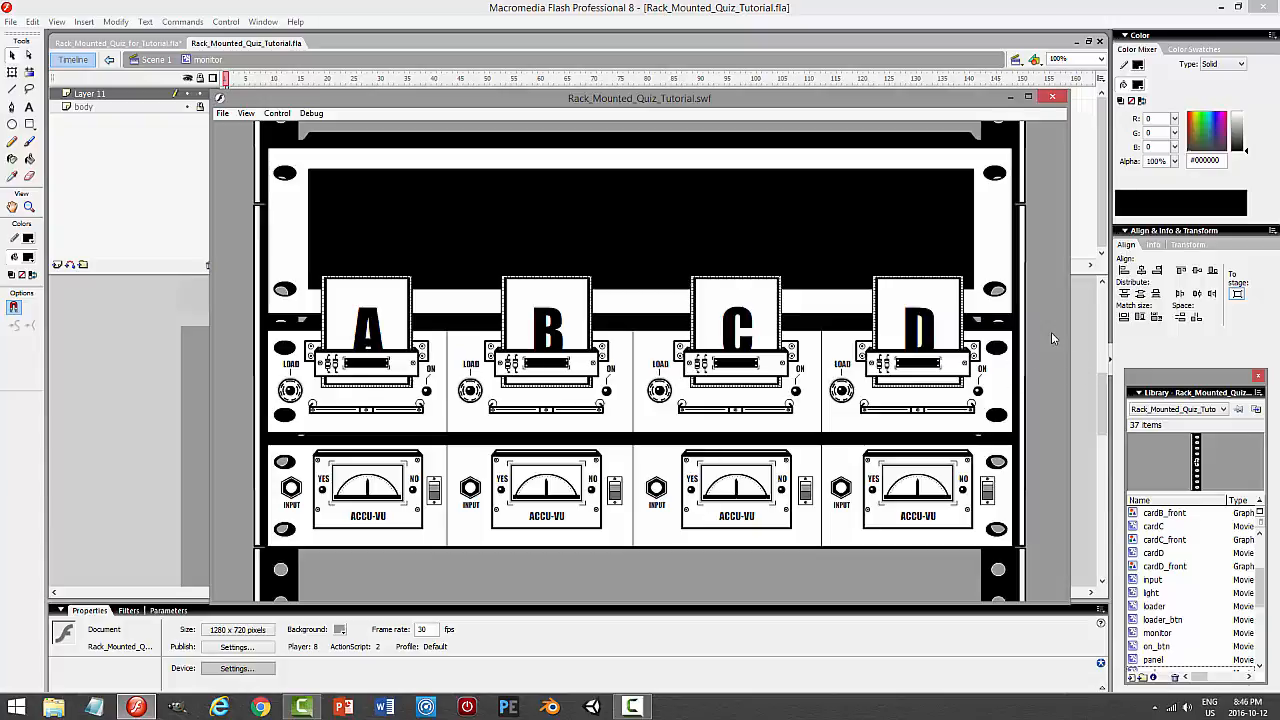
drag(1103, 378, 1101, 343)
click(1052, 97)
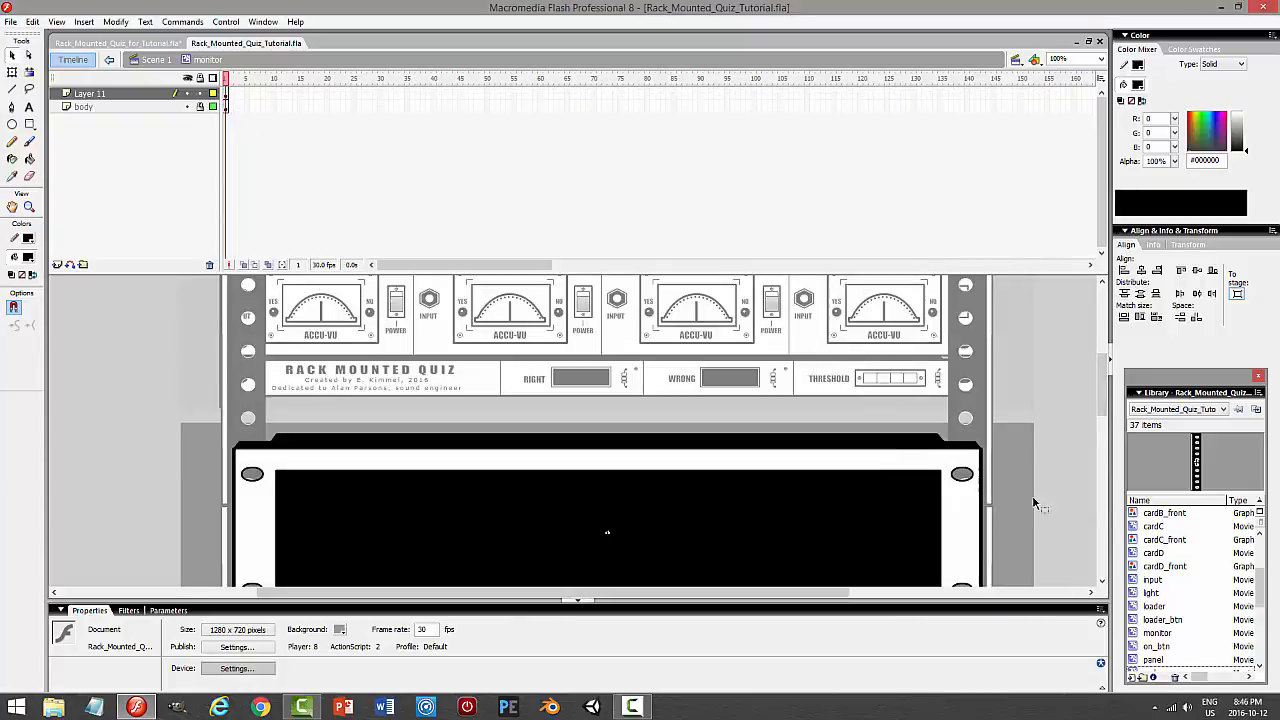
Stretch the black screen rectangle downward to a height of about 115.2 and preview the movie
mouse_move(1103, 413)
mouse_down()
mouse_move(1103, 354)
mouse_move(1098, 410)
mouse_up()
scroll(1098, 413, down, 3)
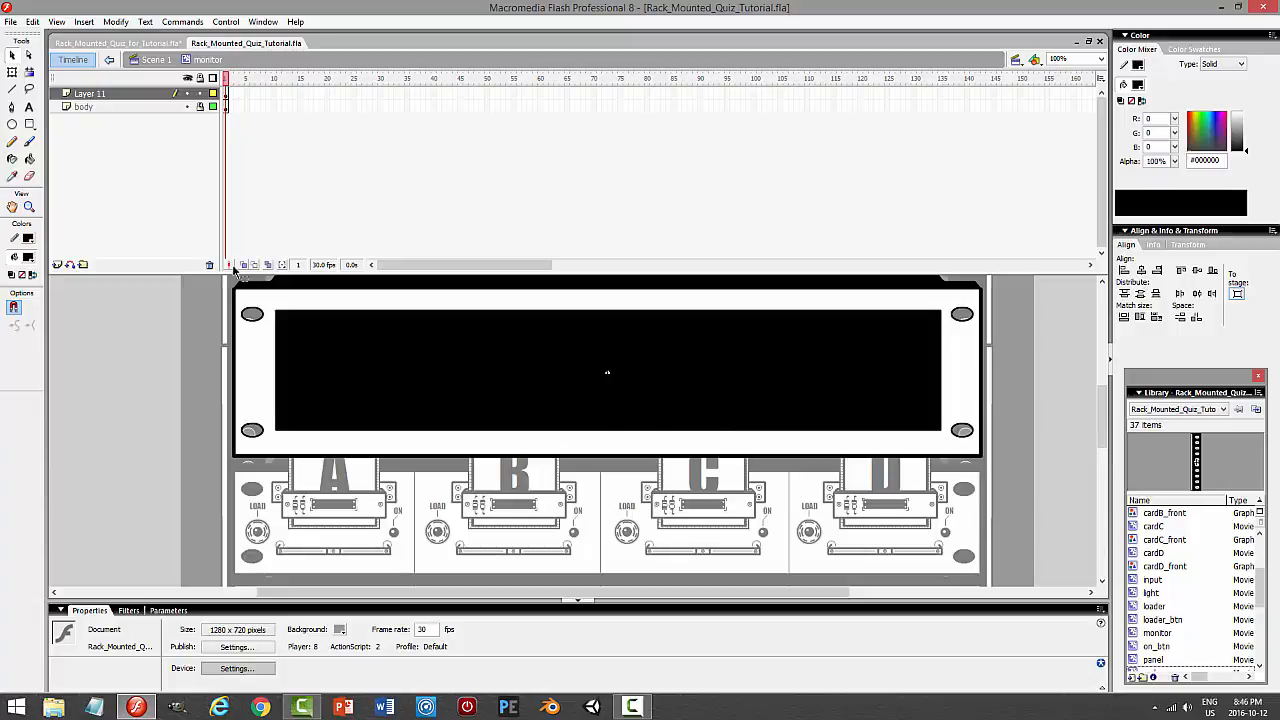
click(130, 94)
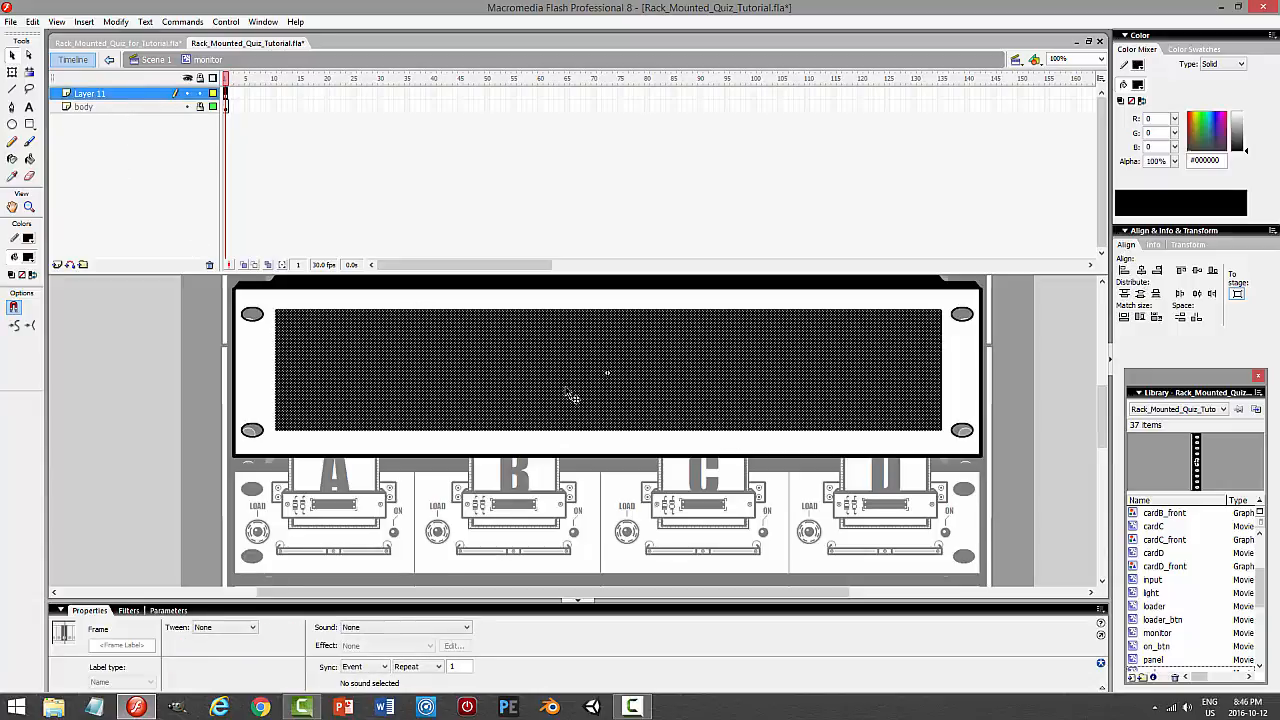
click(571, 392)
key(q)
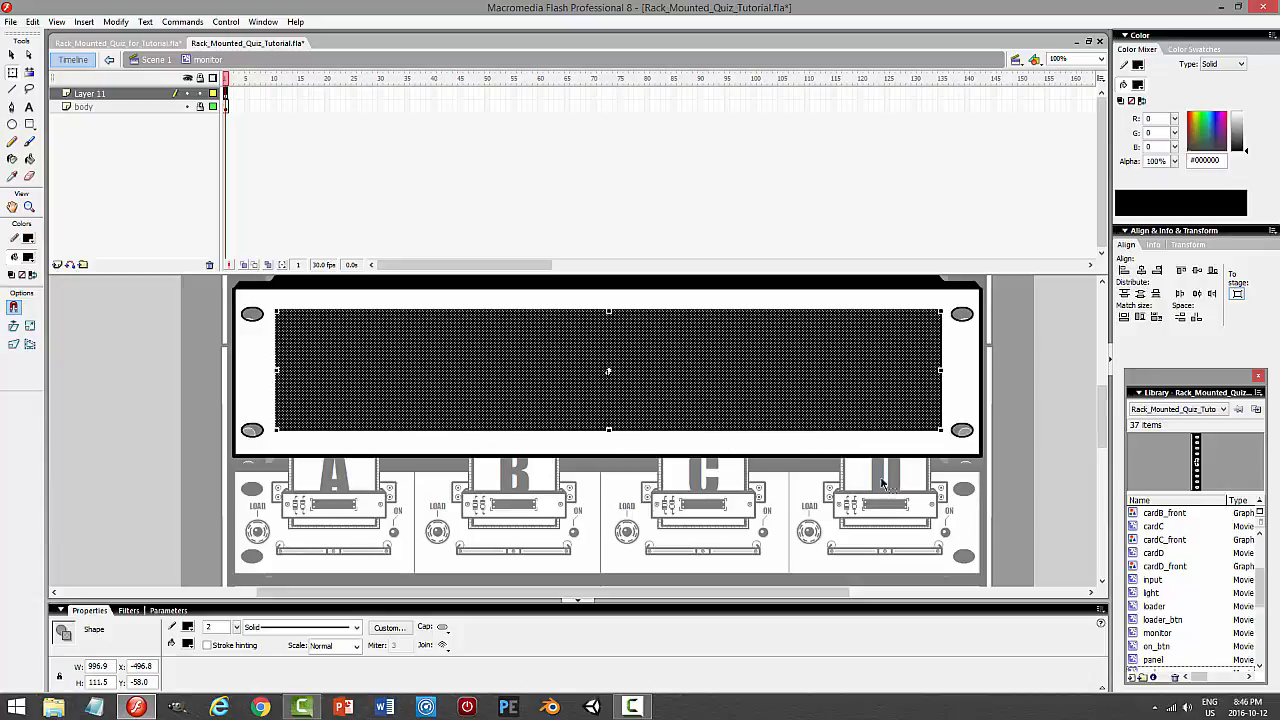
click(1092, 478)
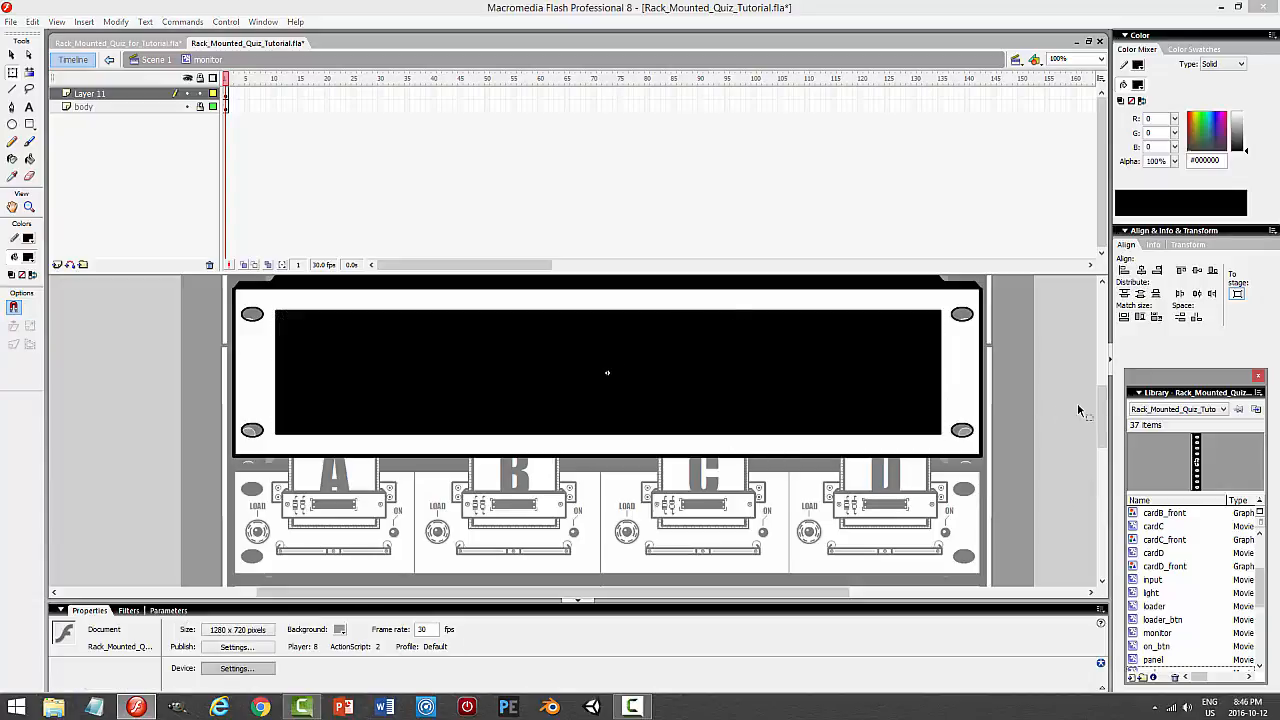
key(ctrl+Return)
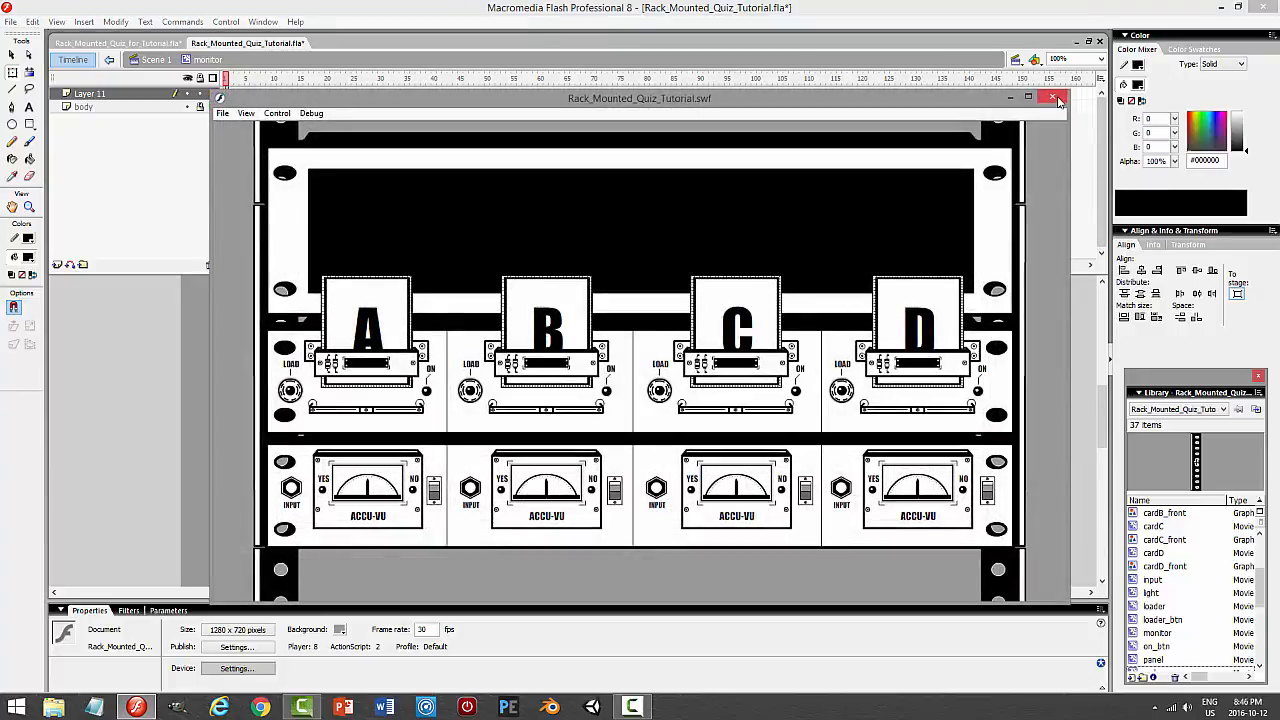
click(1059, 101)
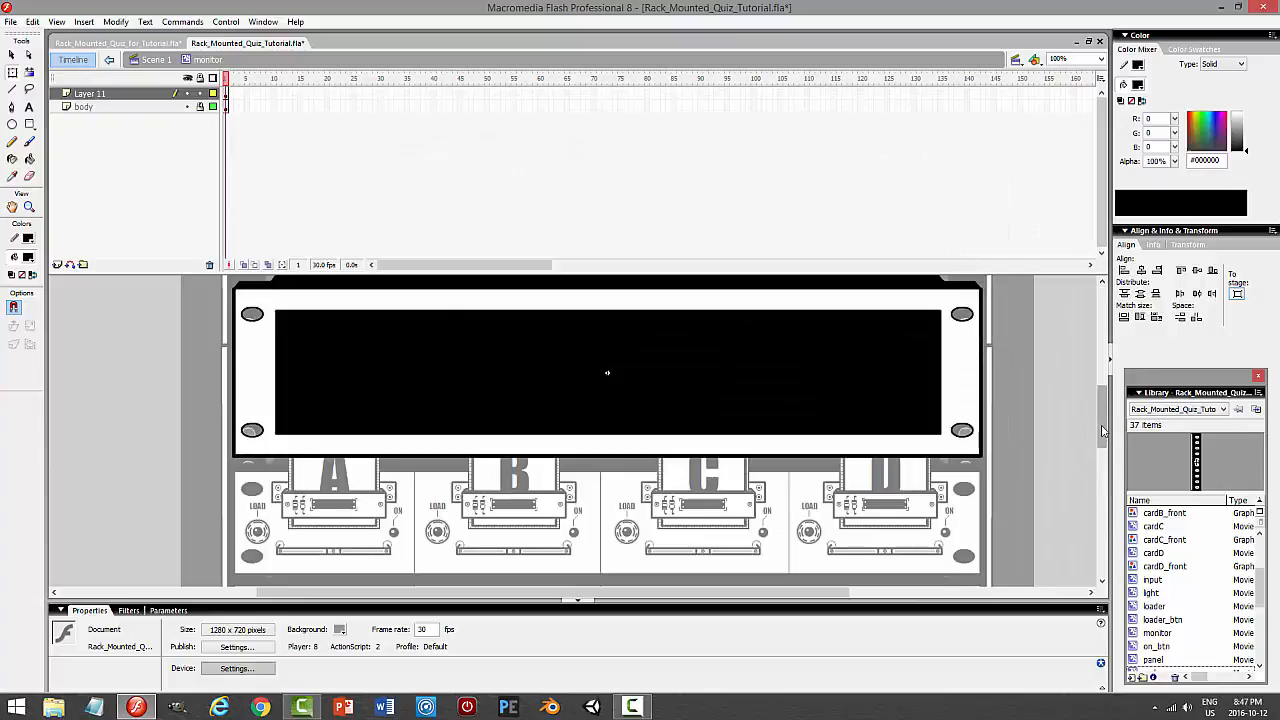
Compare with the reference monitor, give the screen's outline a light grey stroke of thickness 4, and preview the movie
drag(1104, 428, 1108, 330)
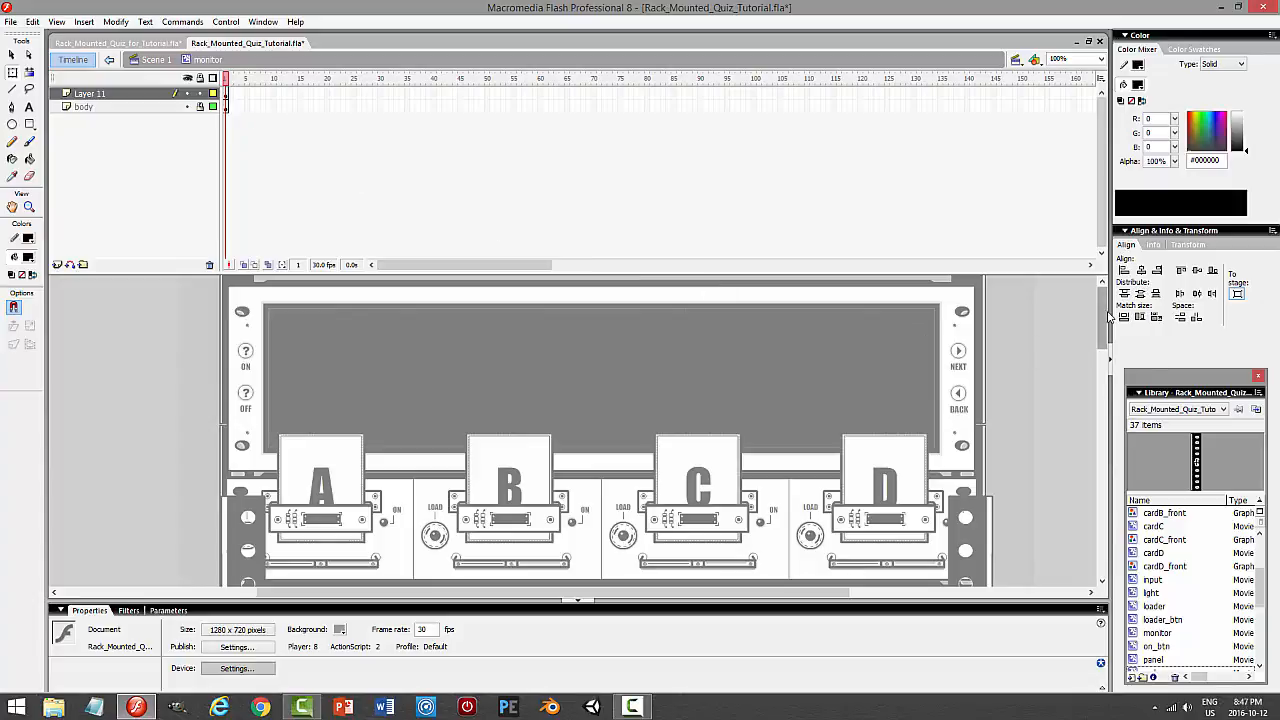
drag(1105, 318, 1104, 404)
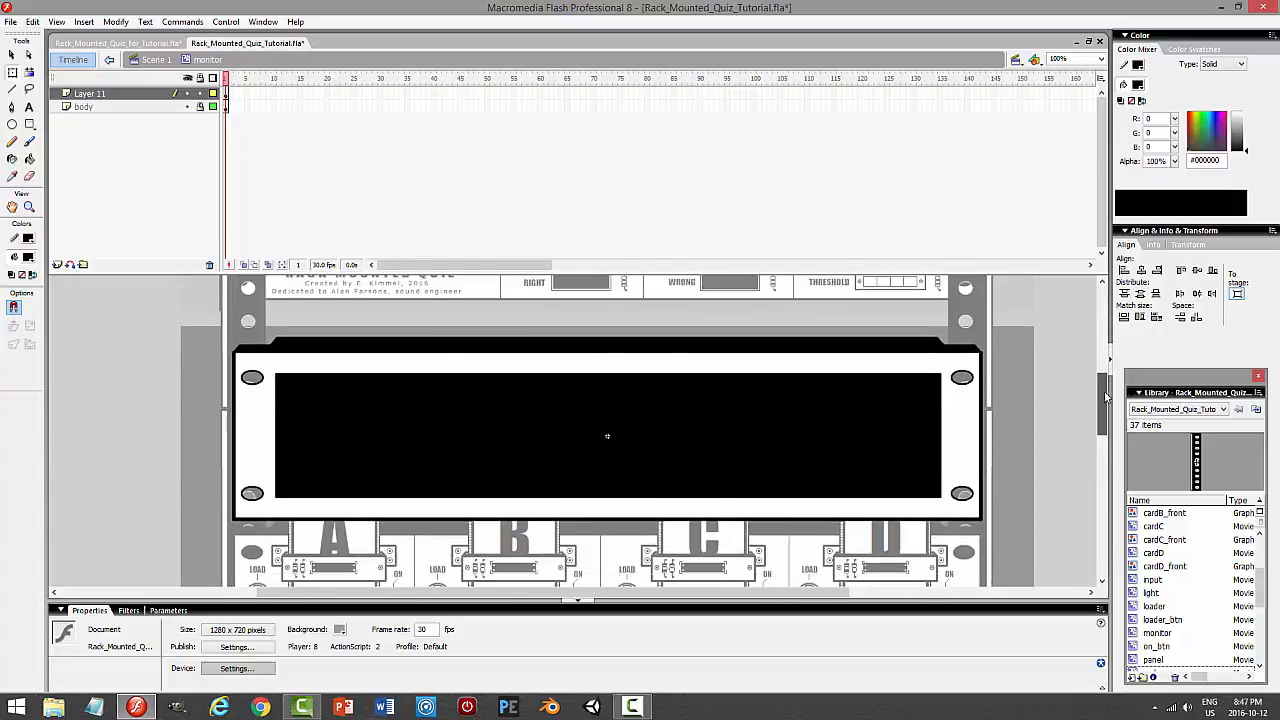
click(880, 378)
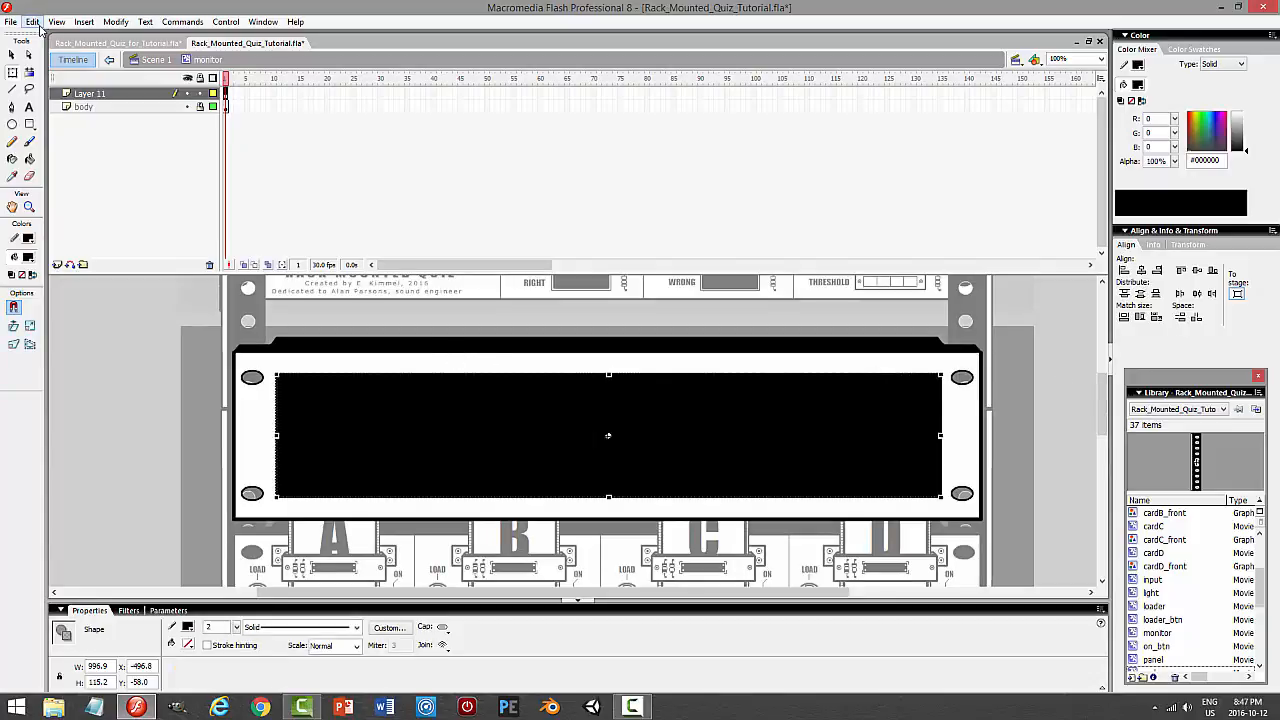
double_click(212, 627)
text(1)
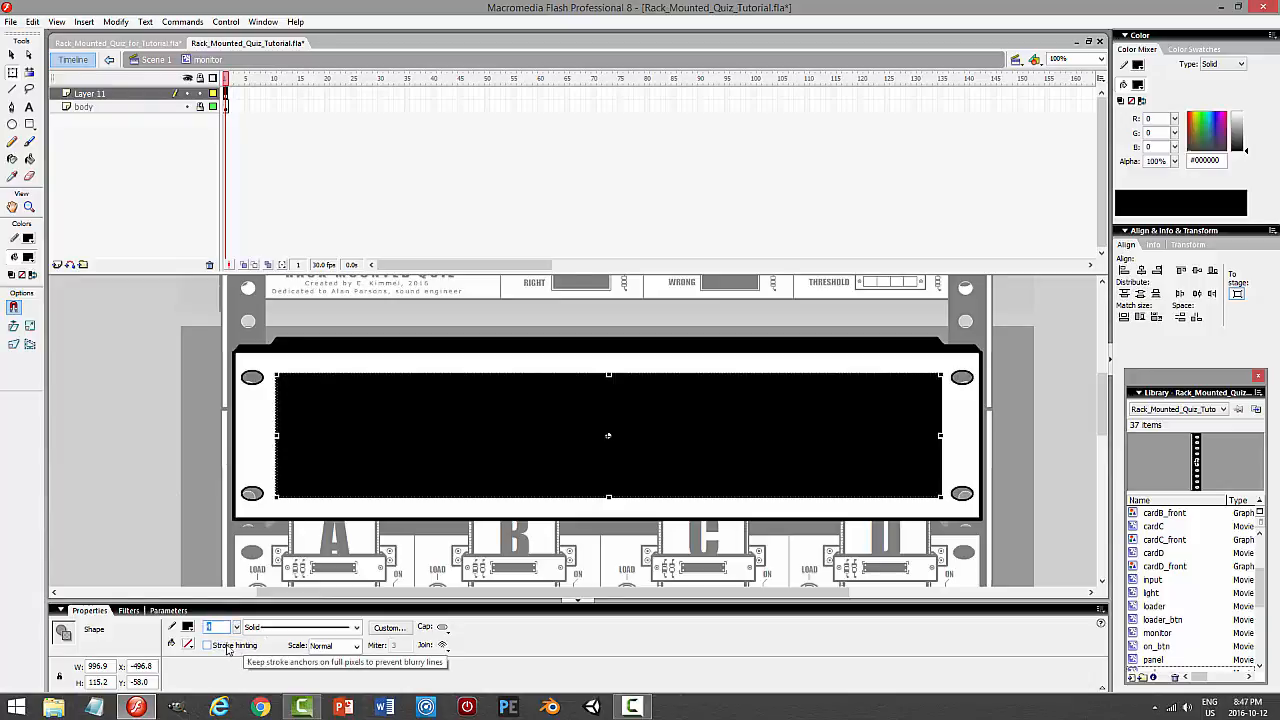
key(Return)
click(188, 627)
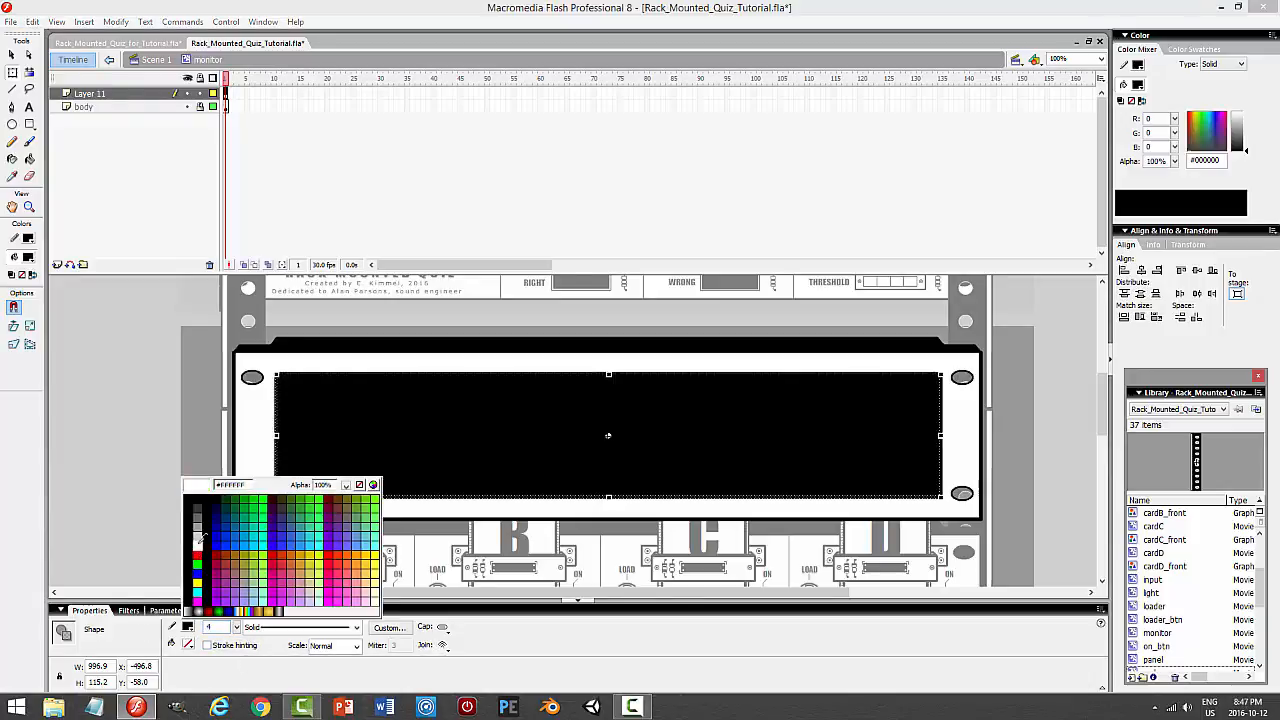
click(198, 538)
click(1074, 408)
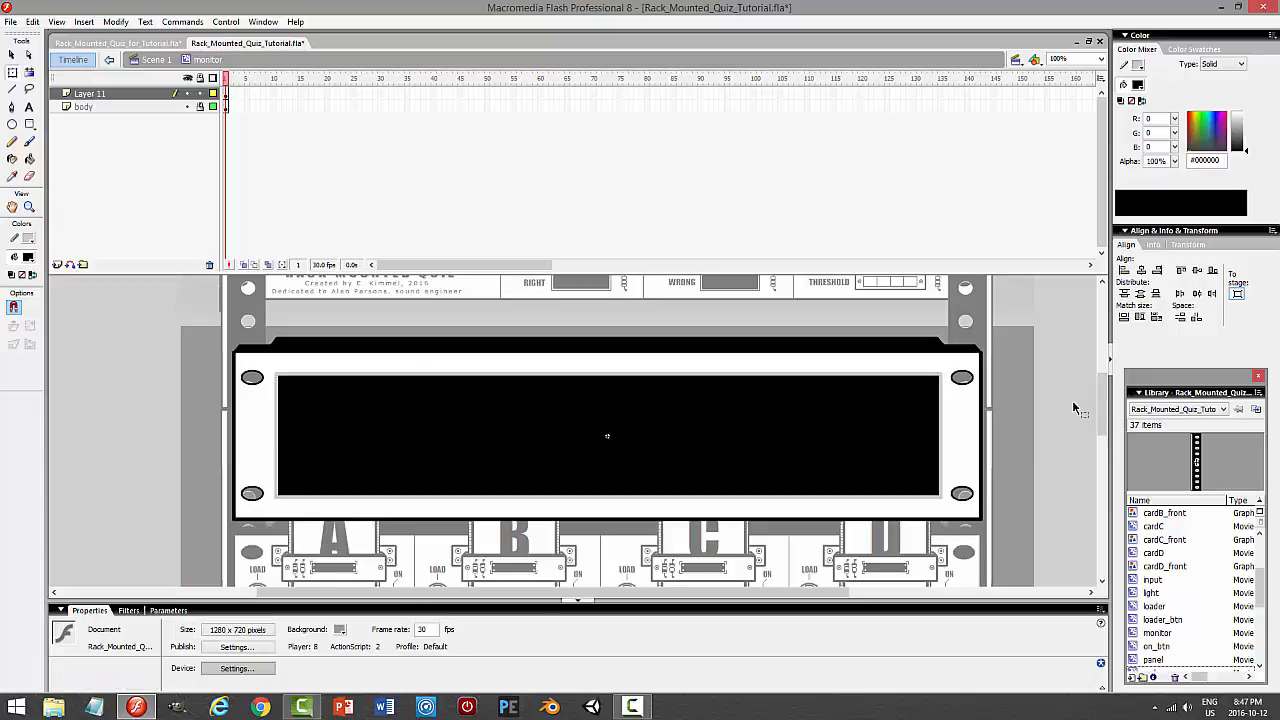
key(ctrl+Return)
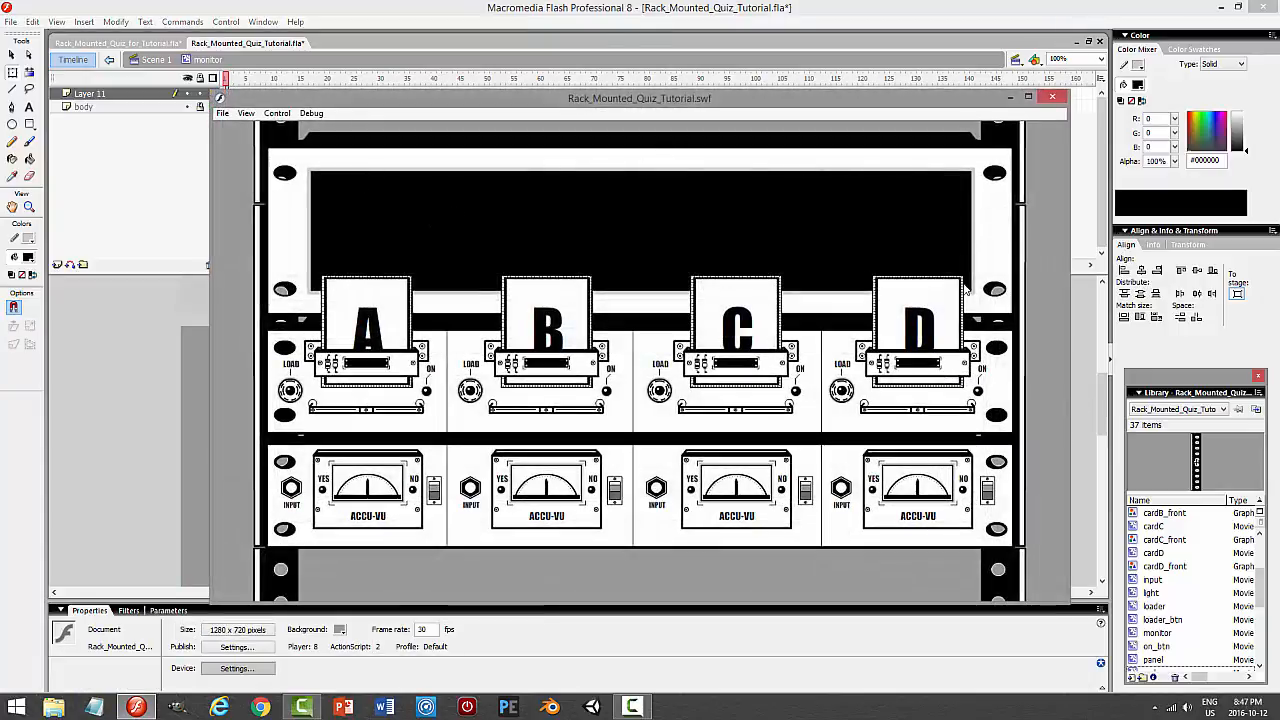
click(1052, 99)
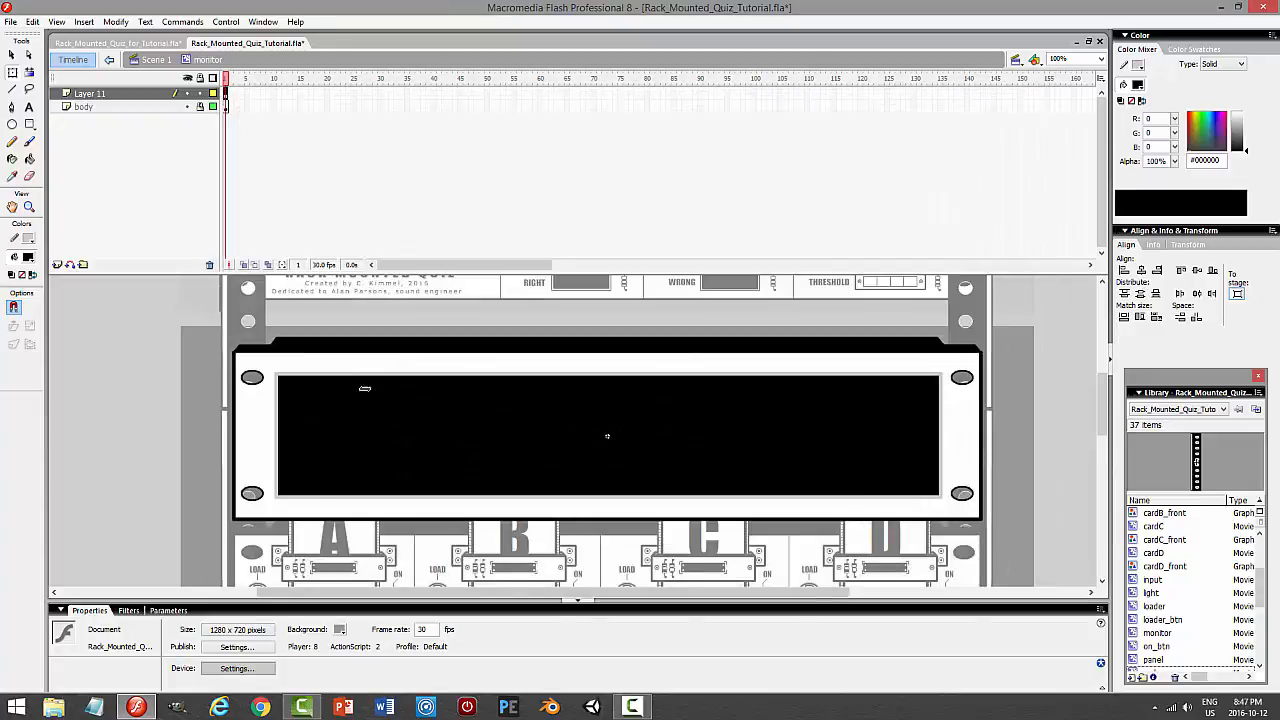
Reduce the screen outline's stroke thickness to 3 and preview the movie
click(365, 388)
double_click(227, 627)
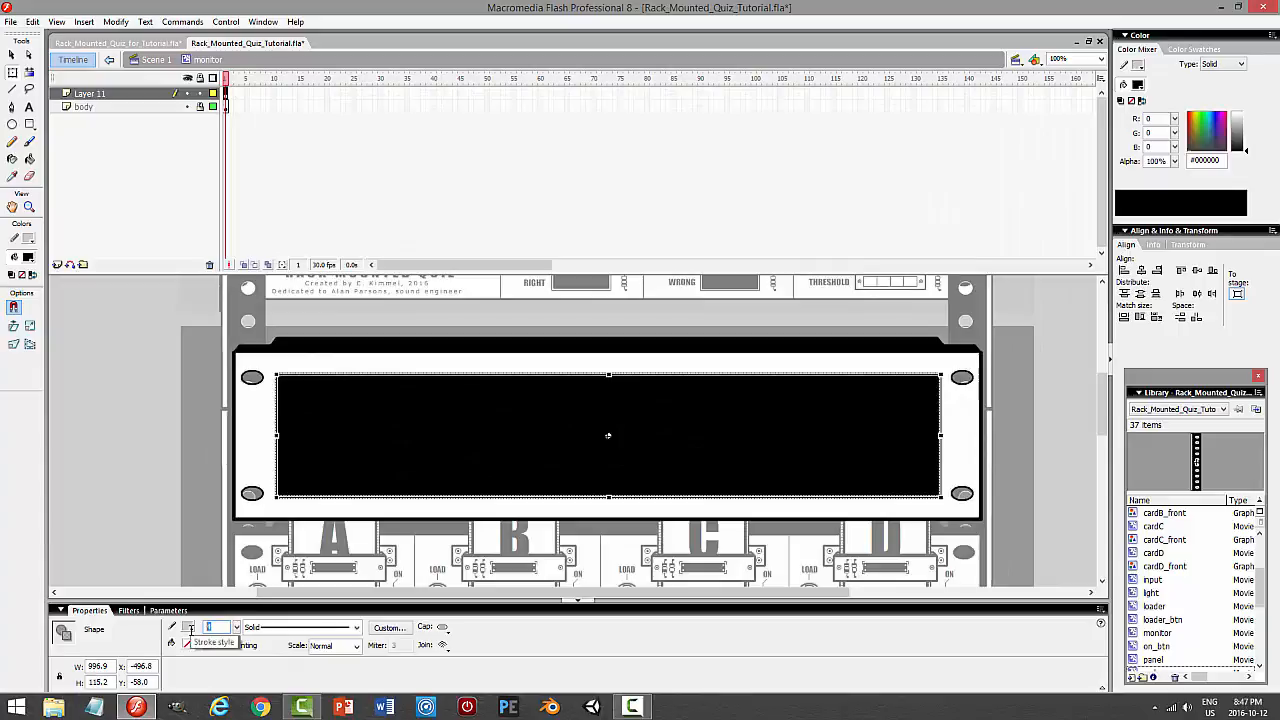
text(3)
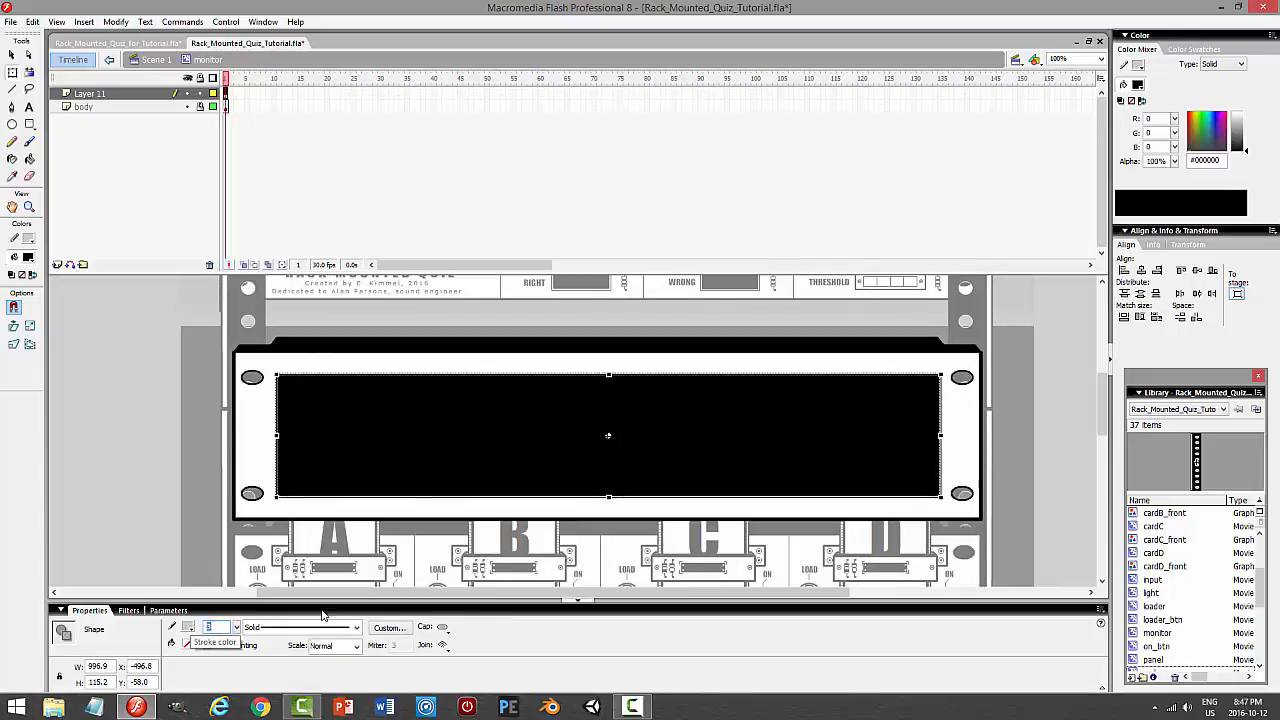
click(1080, 425)
key(ctrl+Return)
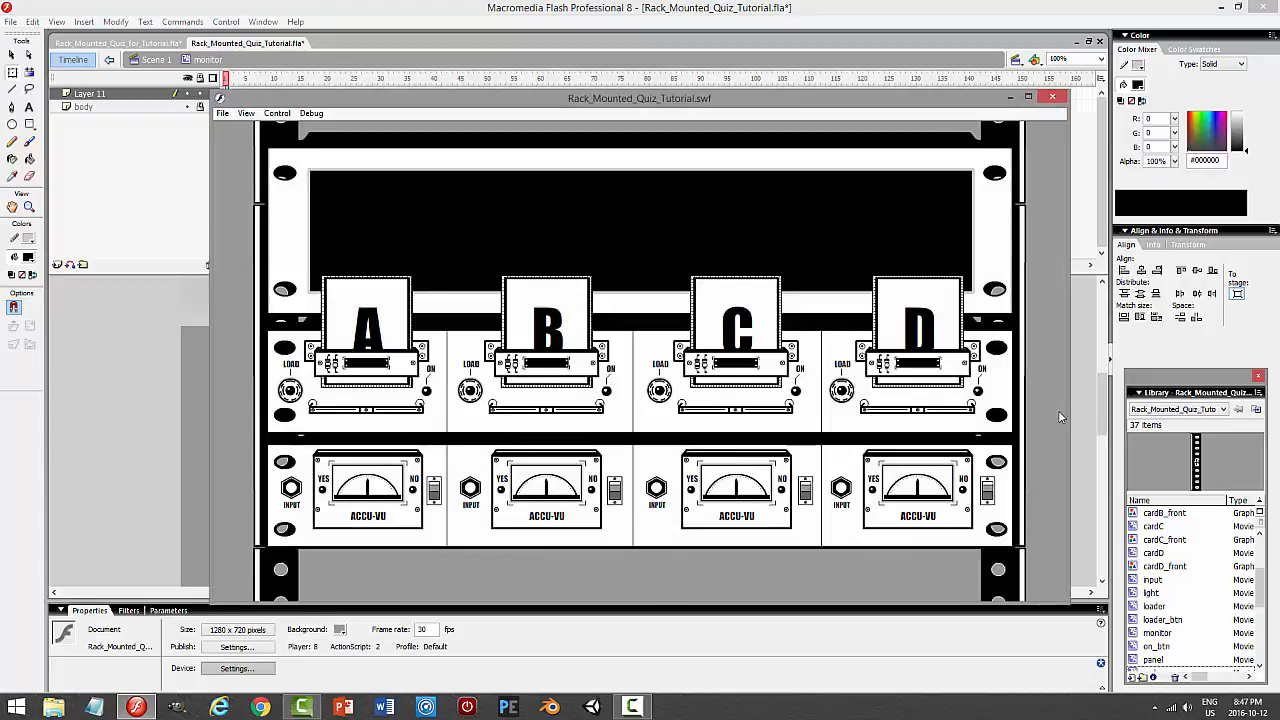
click(1052, 96)
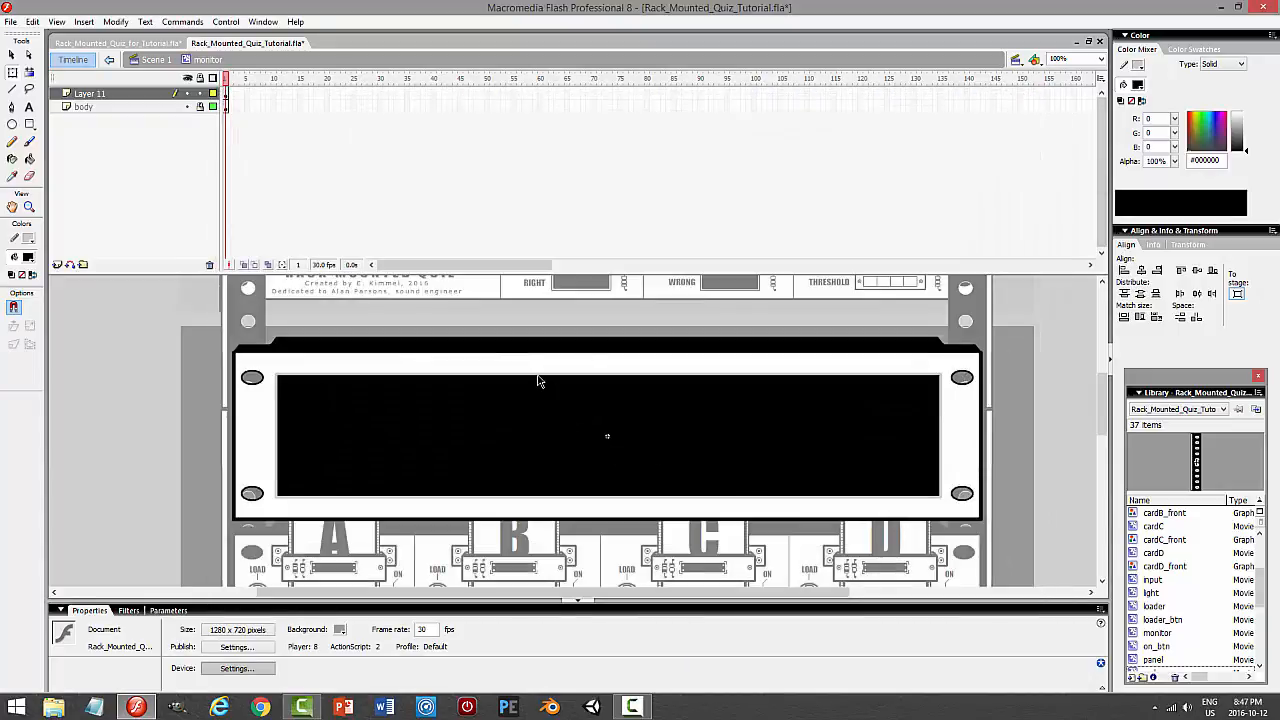
Copy the screen's grey outline, paste it in place, and set the copy's stroke thickness to 1
click(674, 395)
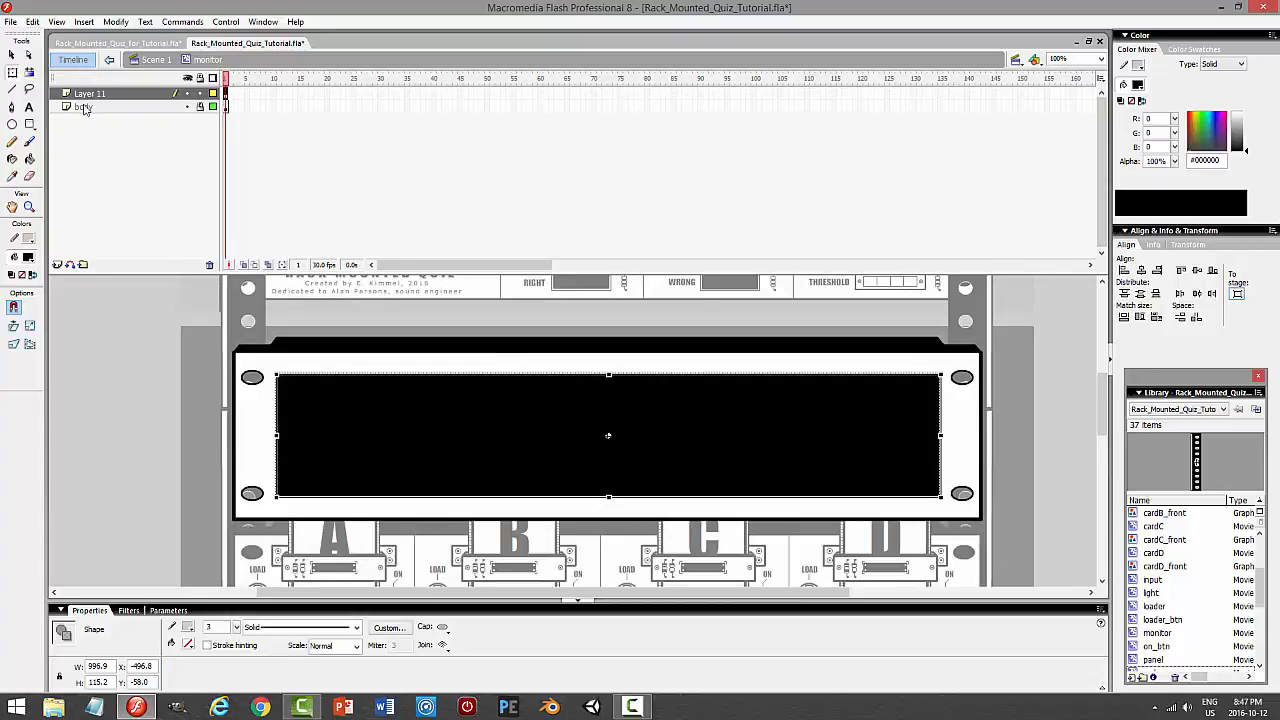
click(32, 21)
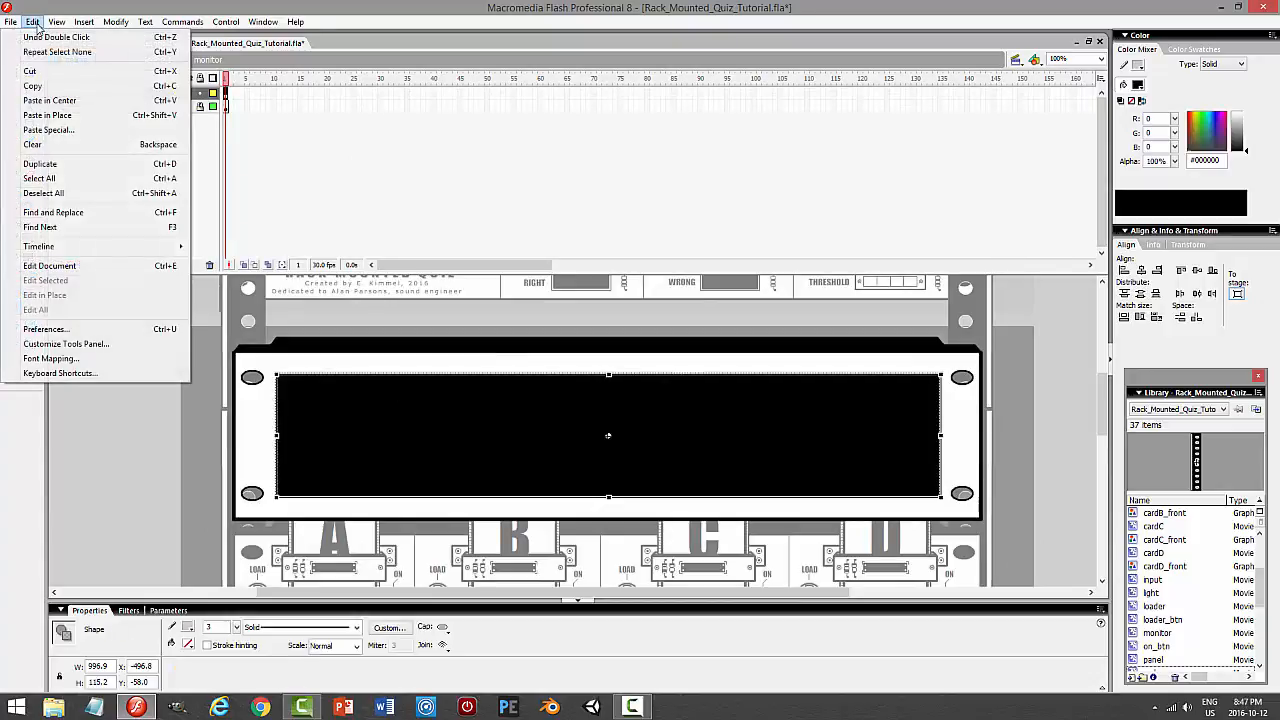
click(33, 86)
click(32, 21)
click(48, 101)
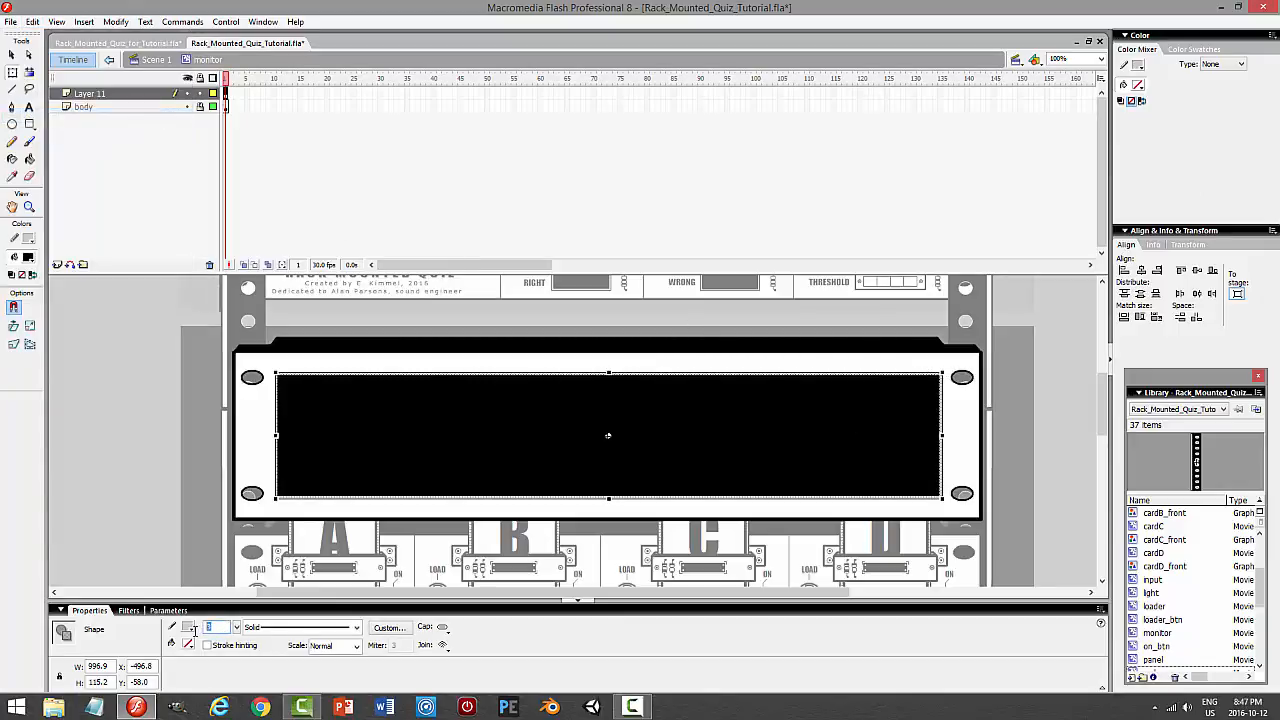
text(1)
key(Return)
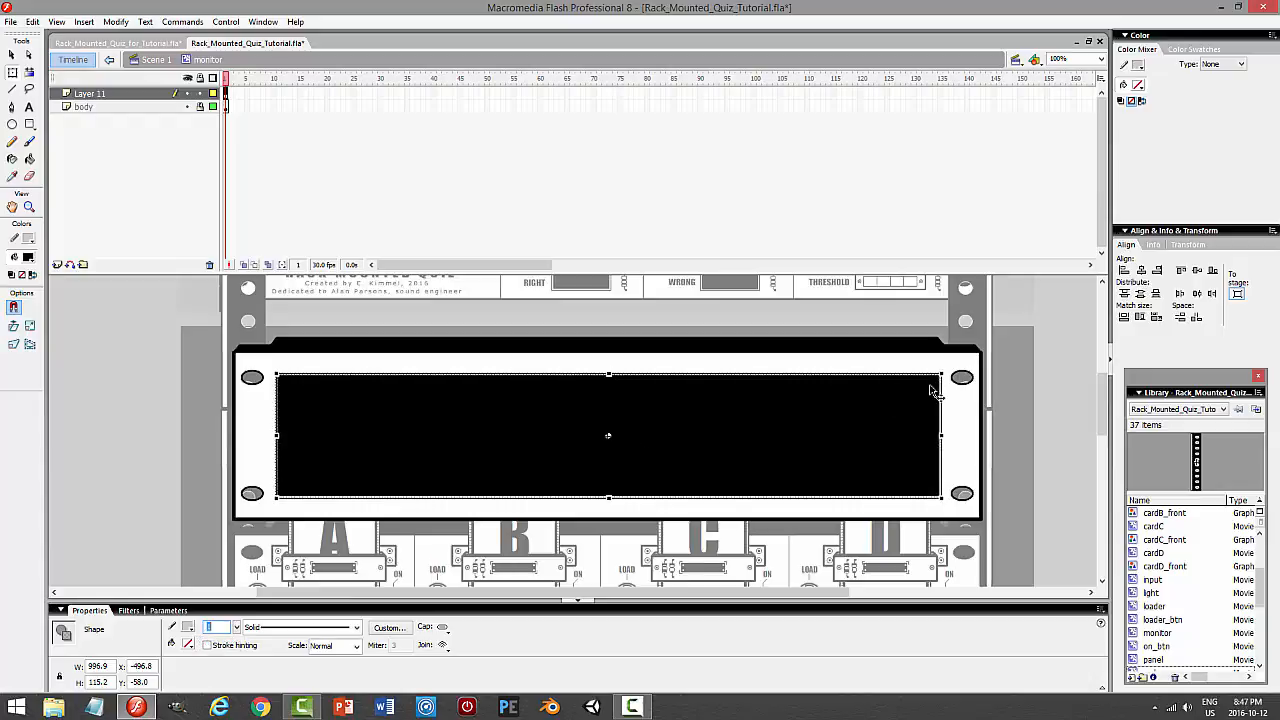
Shrink the thin outline copy symmetrically to about 982.9 by 107.8 inside the thicker frame and preview the movie
drag(941, 375, 966, 377)
drag(939, 436, 935, 439)
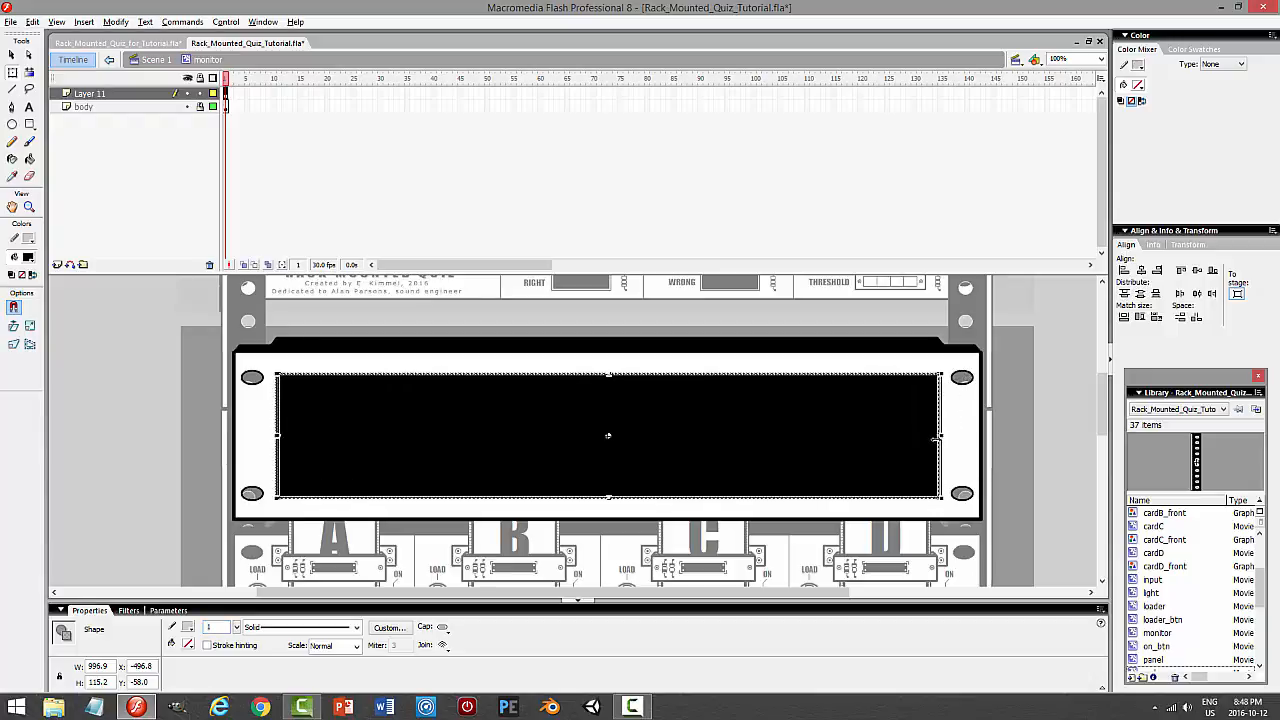
drag(935, 437, 931, 437)
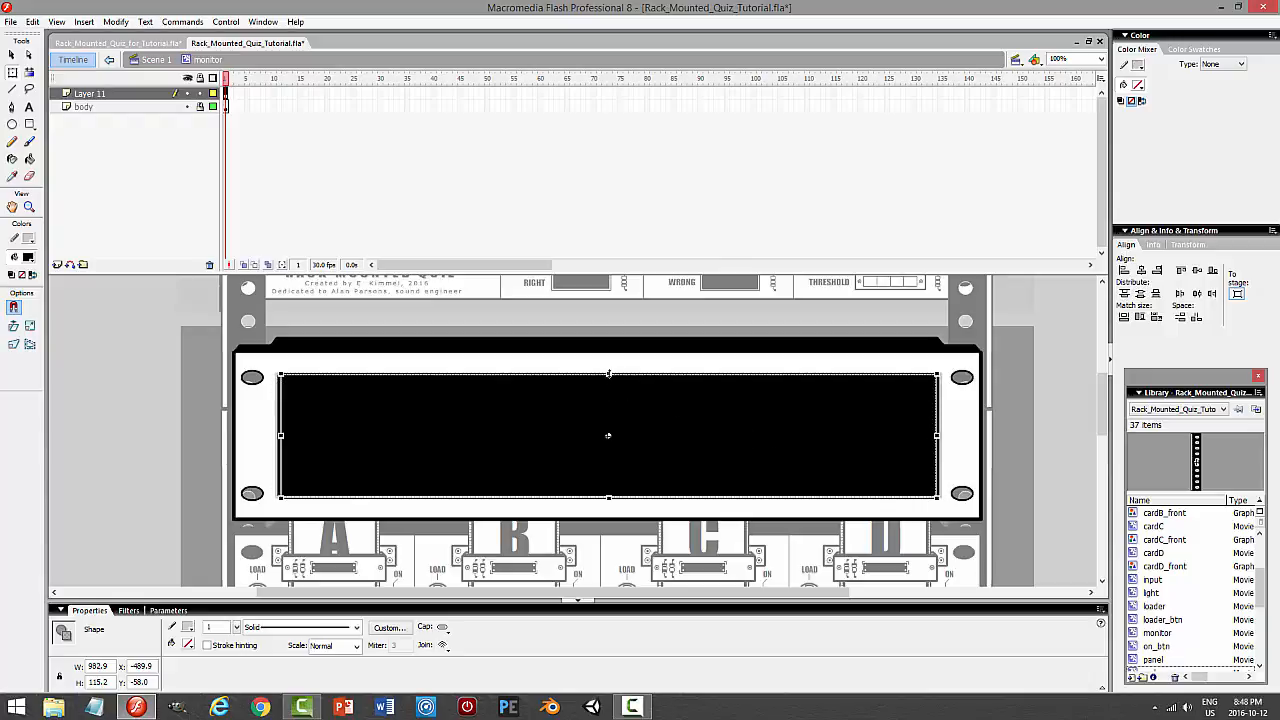
drag(609, 374, 609, 378)
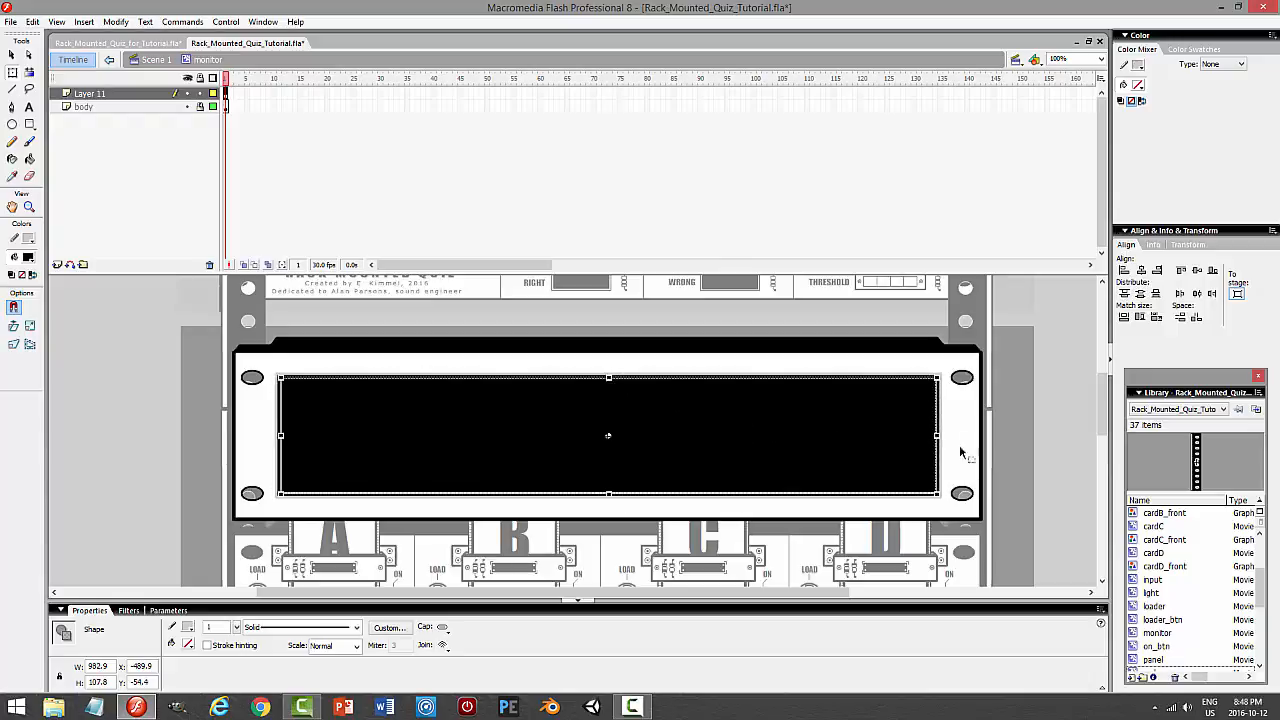
click(1030, 444)
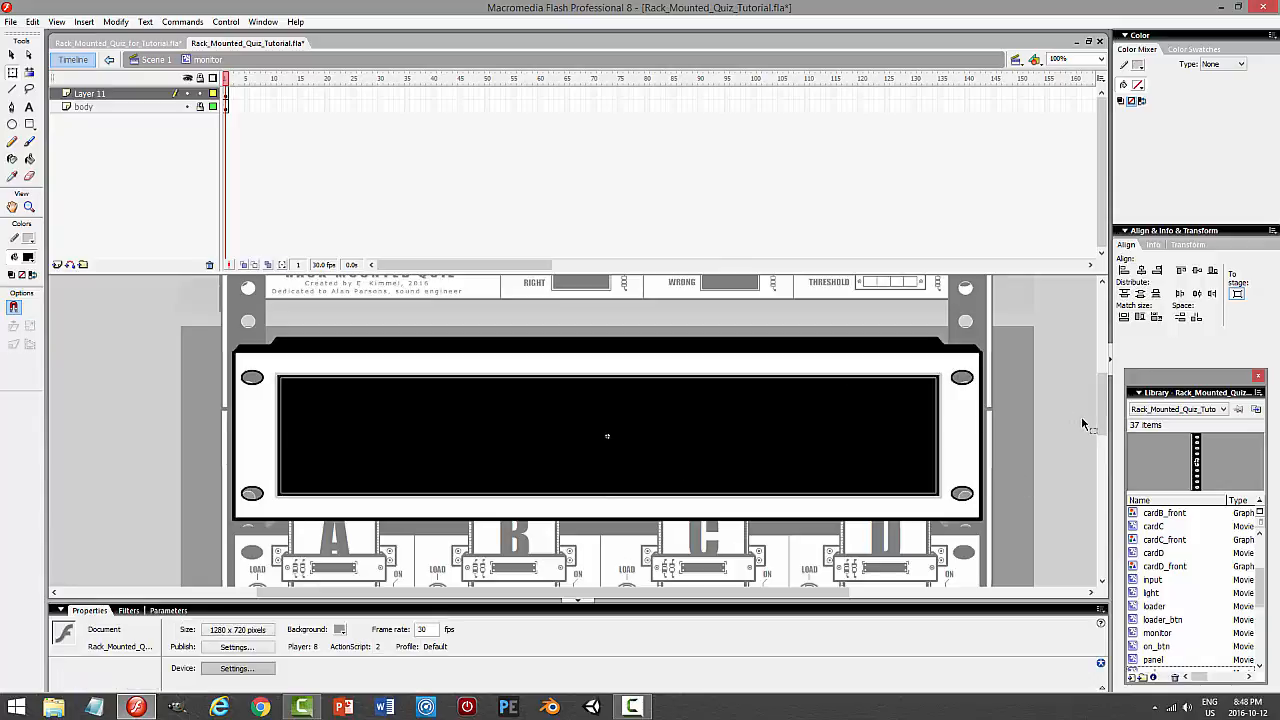
mouse_move(1101, 418)
mouse_down()
mouse_move(1107, 330)
mouse_move(1101, 412)
mouse_up()
key(ctrl+Return)
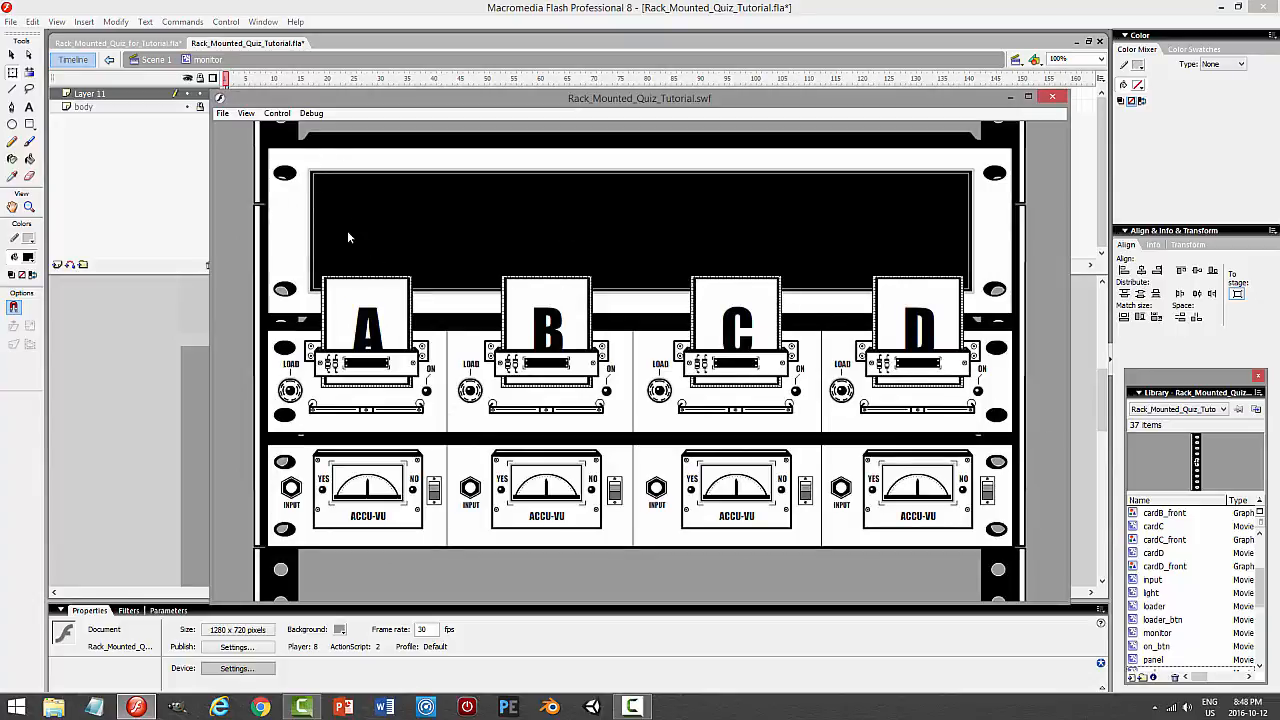
Cut the black screen and its outlines from Layer 11, paste them in place on the body layer, and lock that layer again
click(1051, 98)
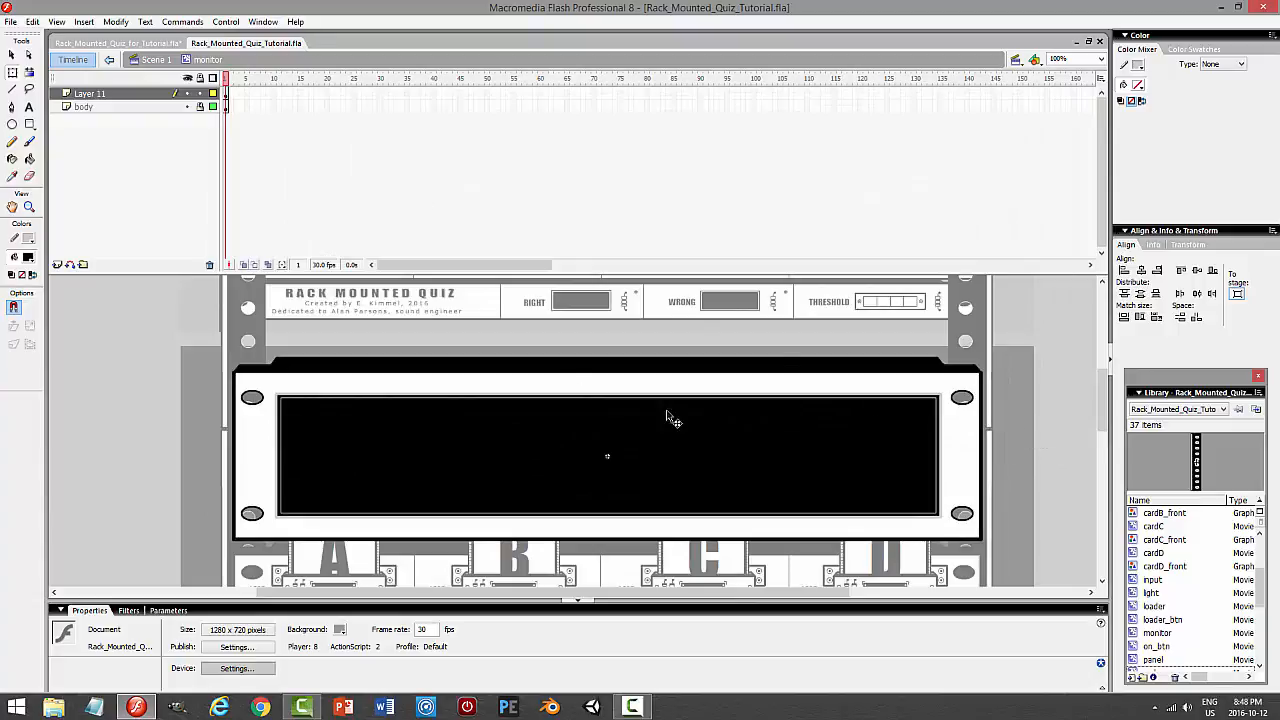
click(137, 97)
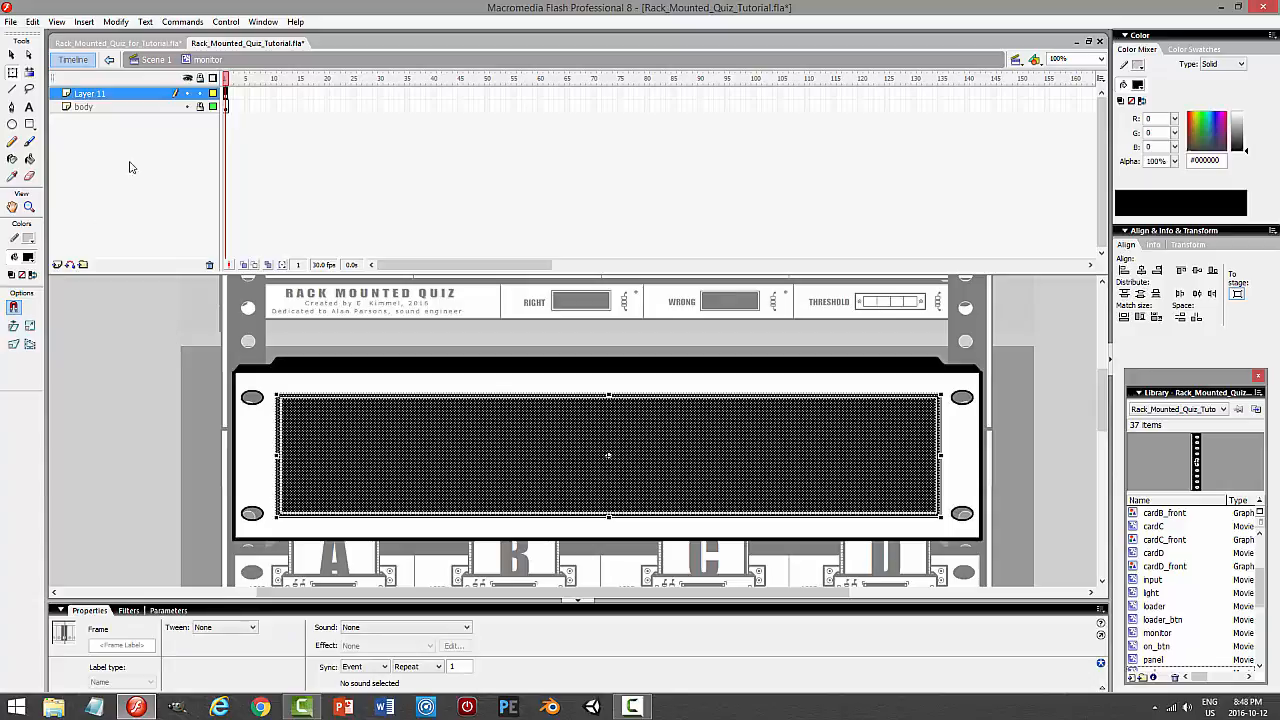
click(33, 21)
click(43, 70)
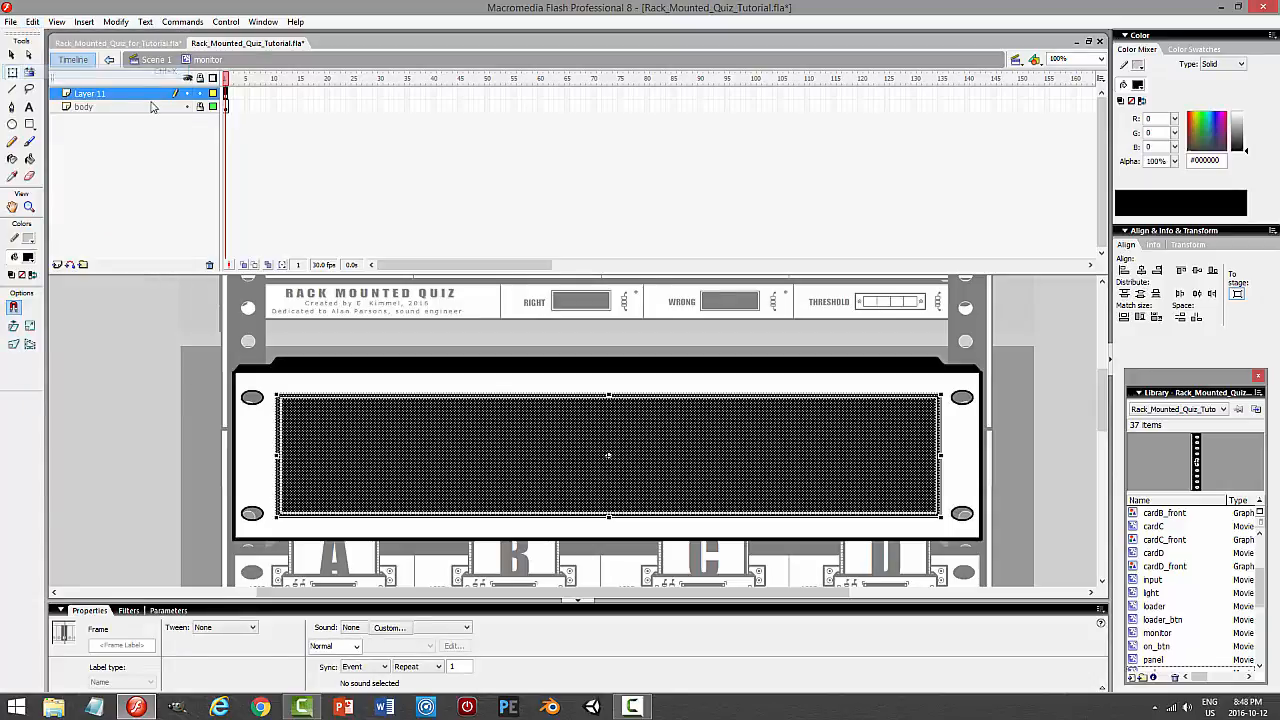
click(85, 107)
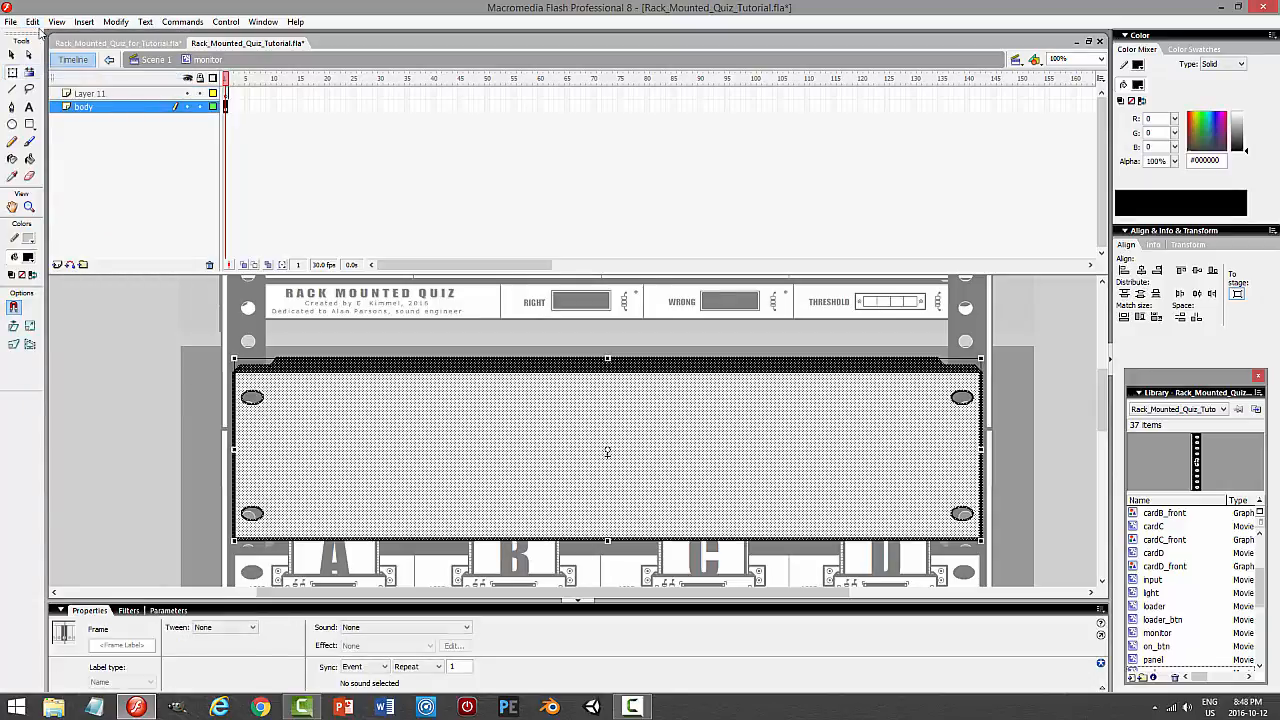
click(33, 21)
click(47, 115)
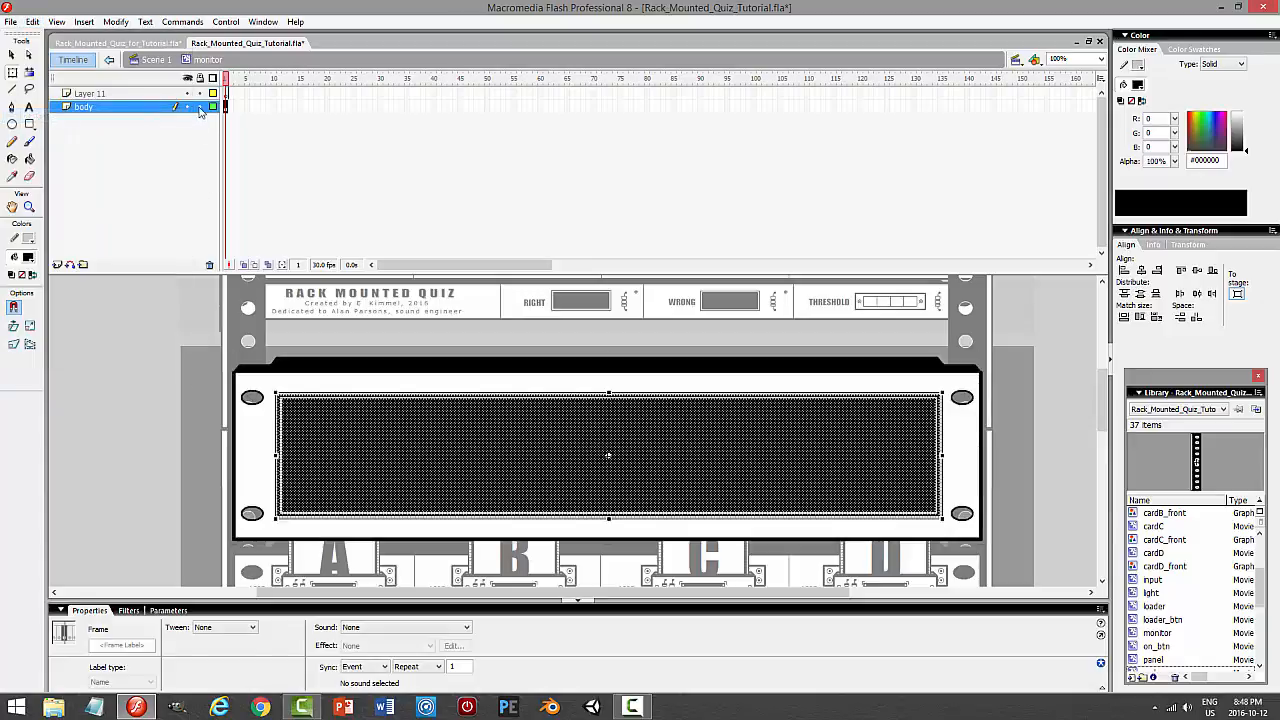
click(162, 322)
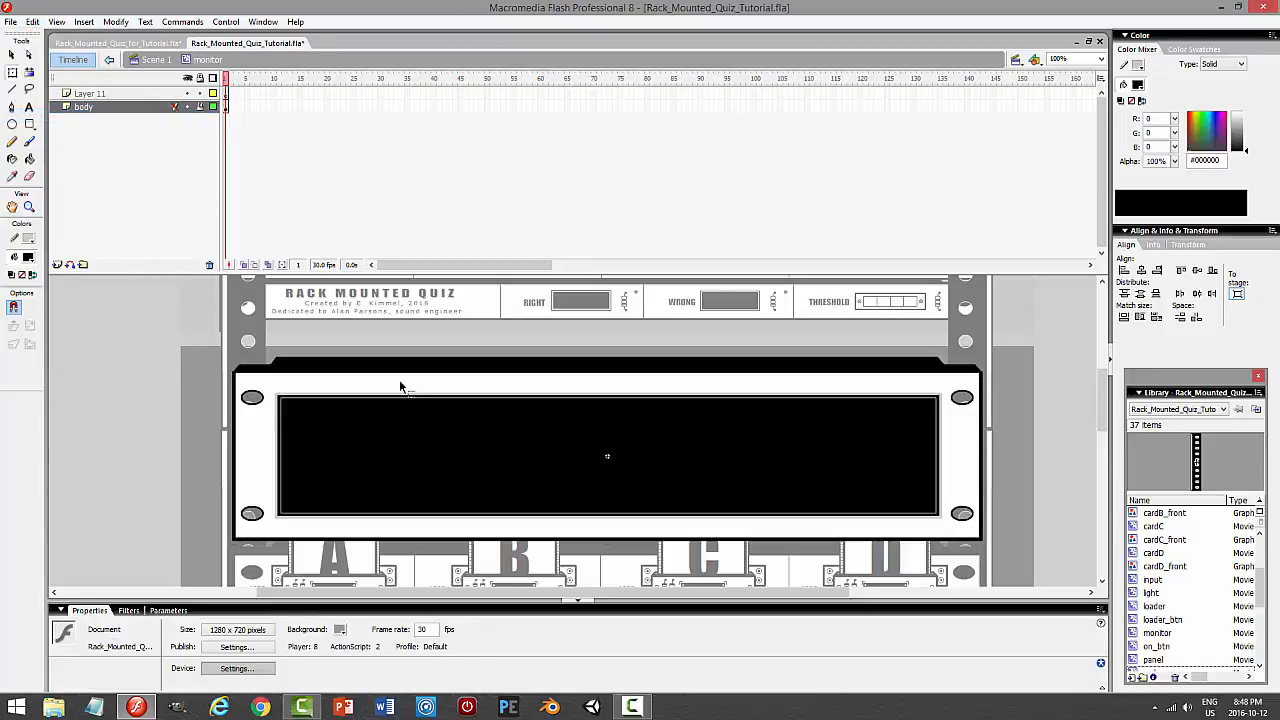
Check the reference monitor, then place a bolt from the library on Layer 11 just above the screen's upper-left corner
drag(1104, 422, 1103, 335)
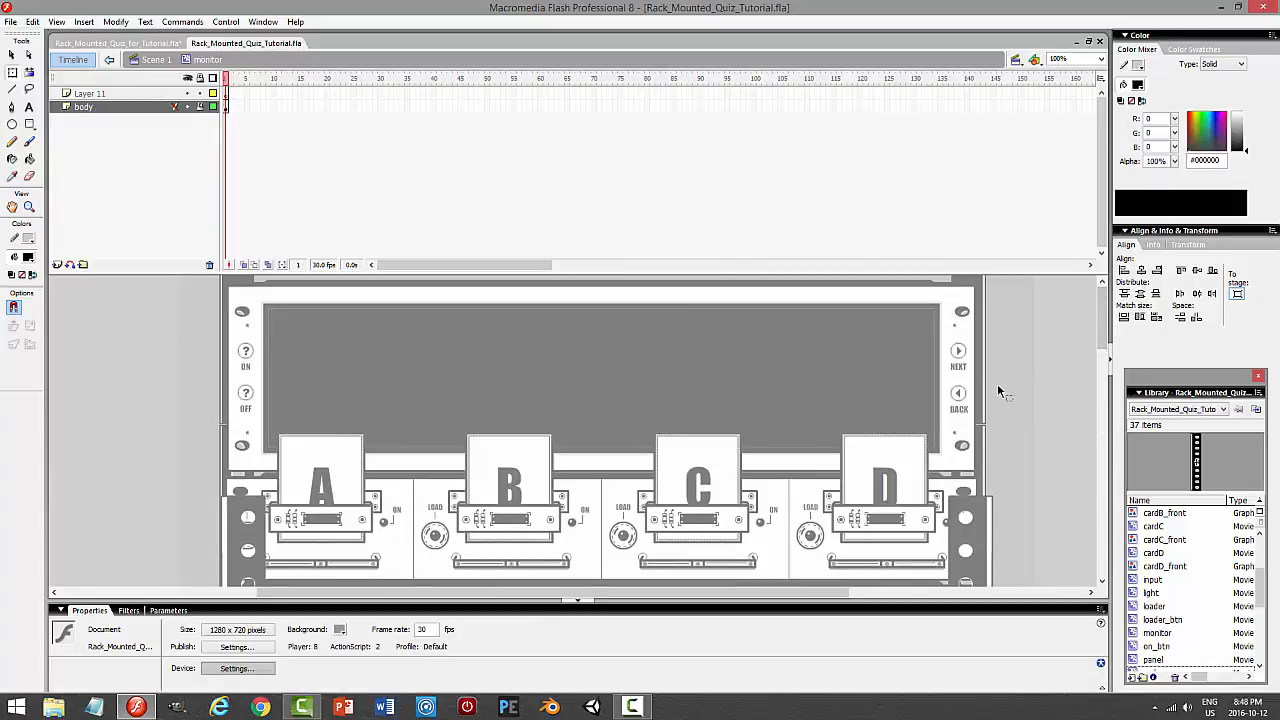
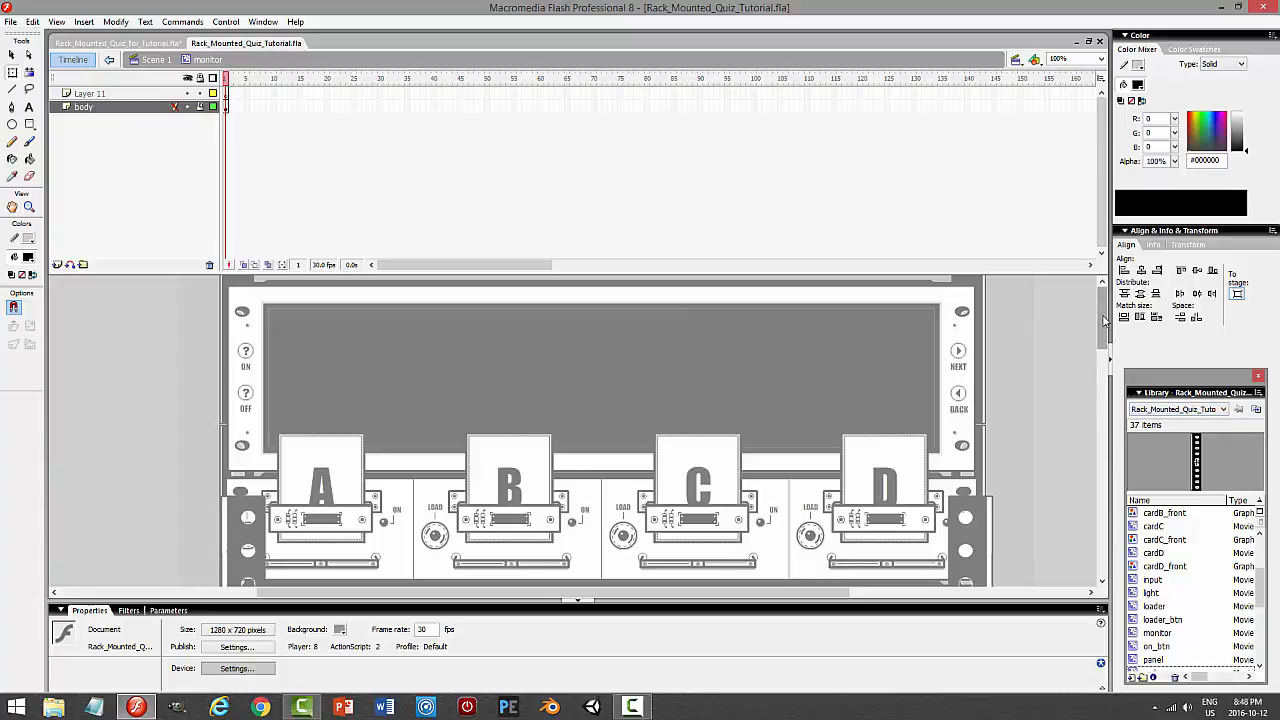
drag(1104, 320, 1094, 411)
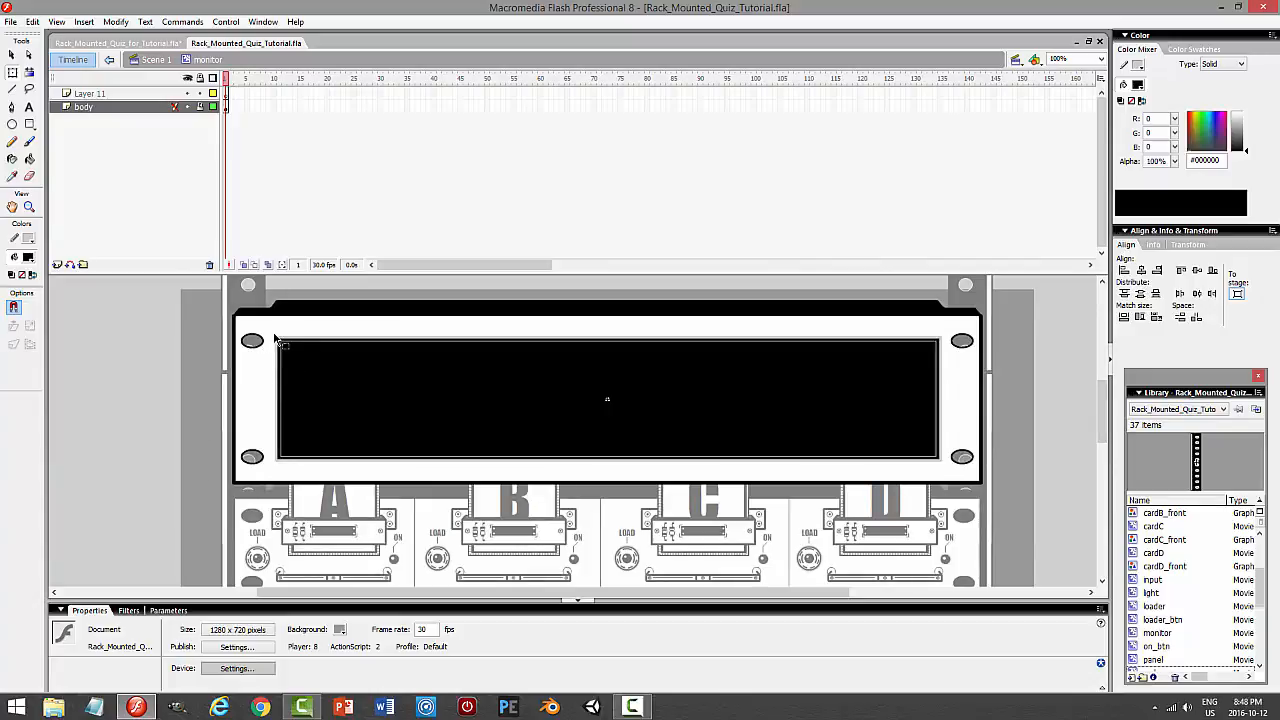
click(158, 94)
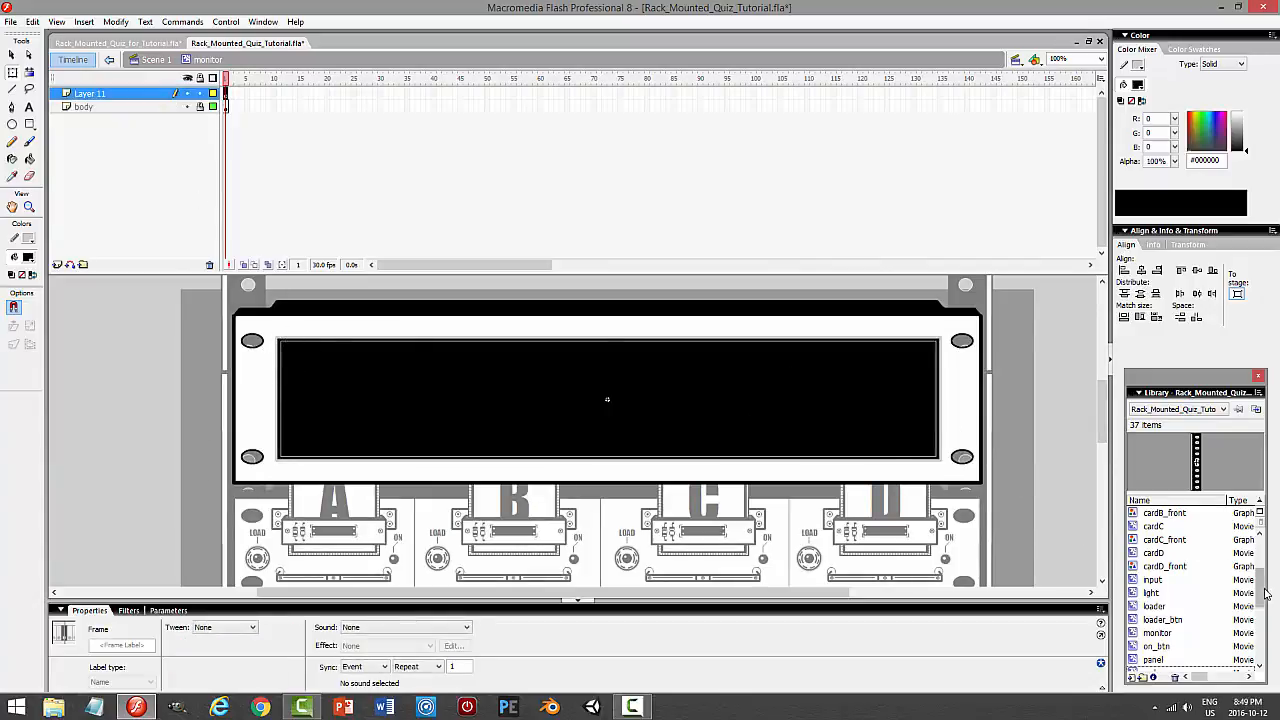
drag(1265, 593, 1266, 541)
click(1150, 527)
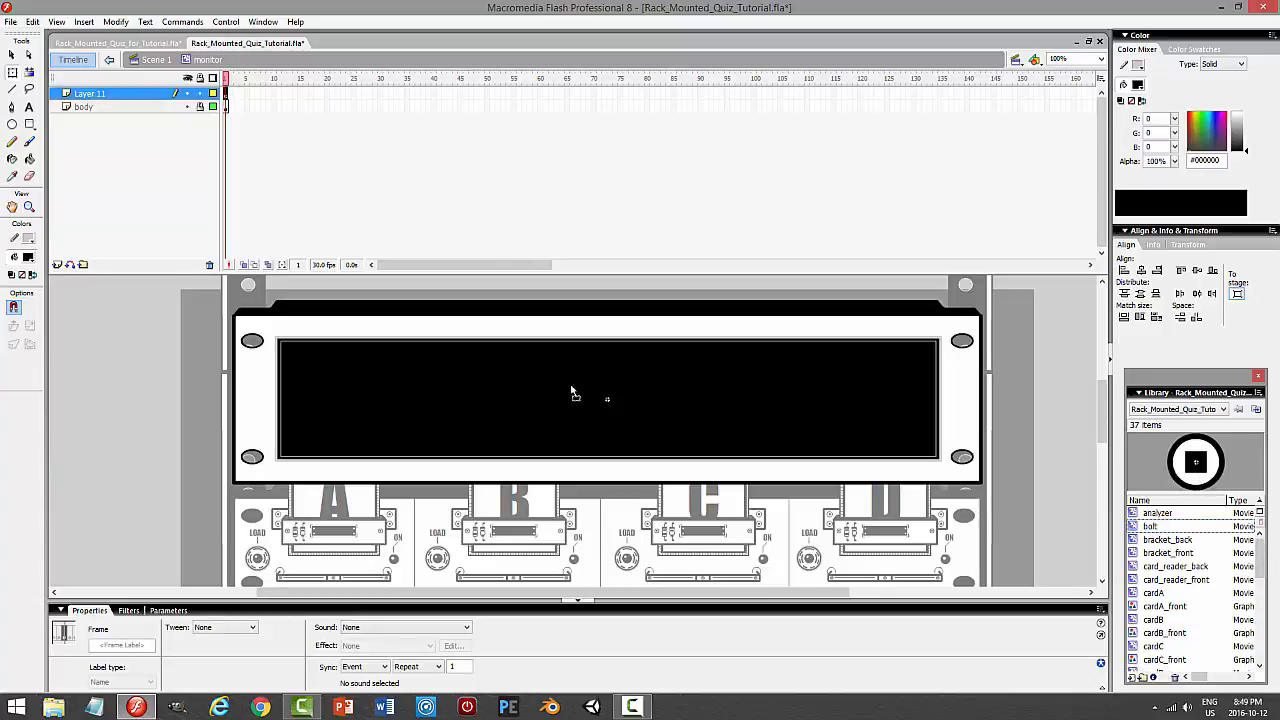
drag(280, 330, 277, 329)
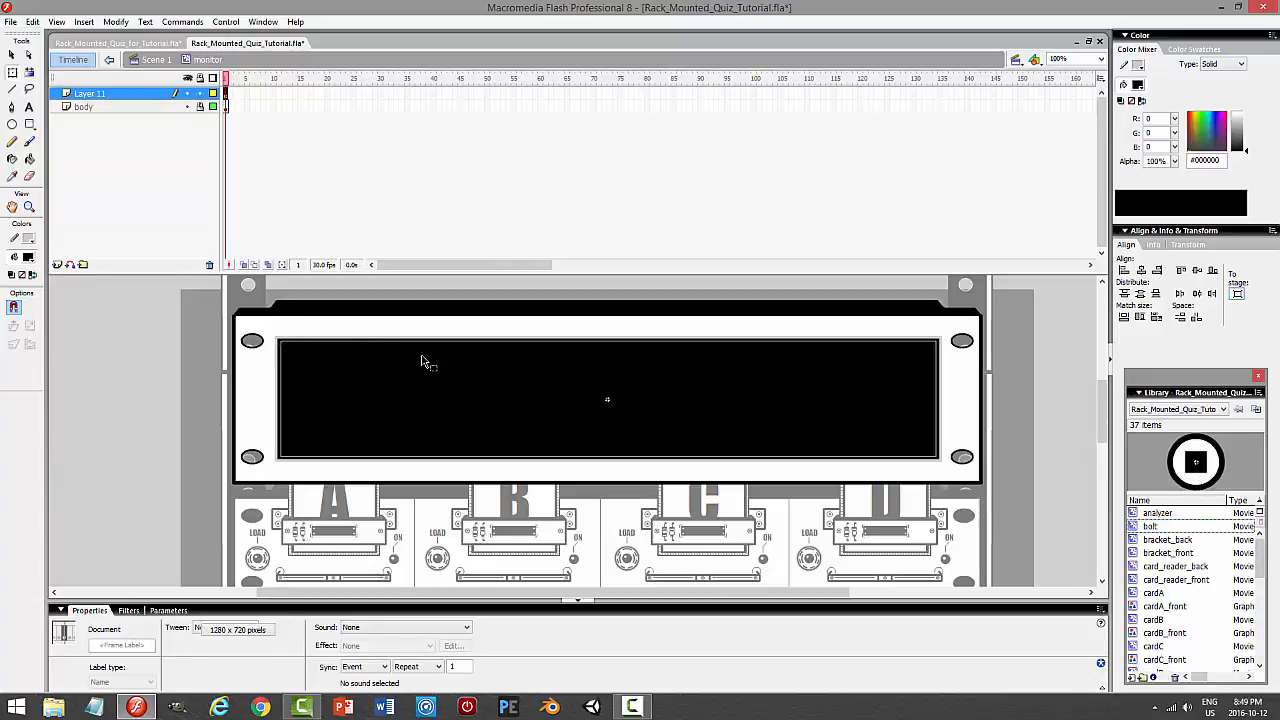
click(102, 344)
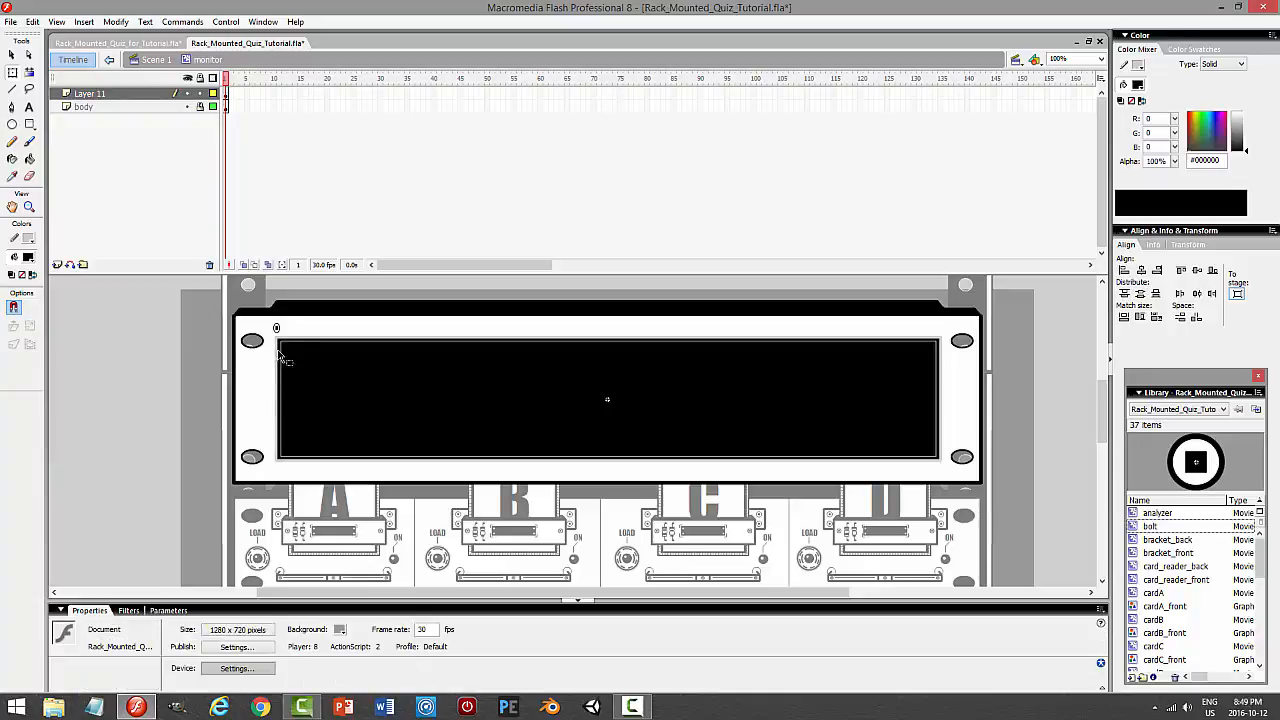
Scale the bolt down to 6.3 by 3.8 and preview the movie
click(277, 329)
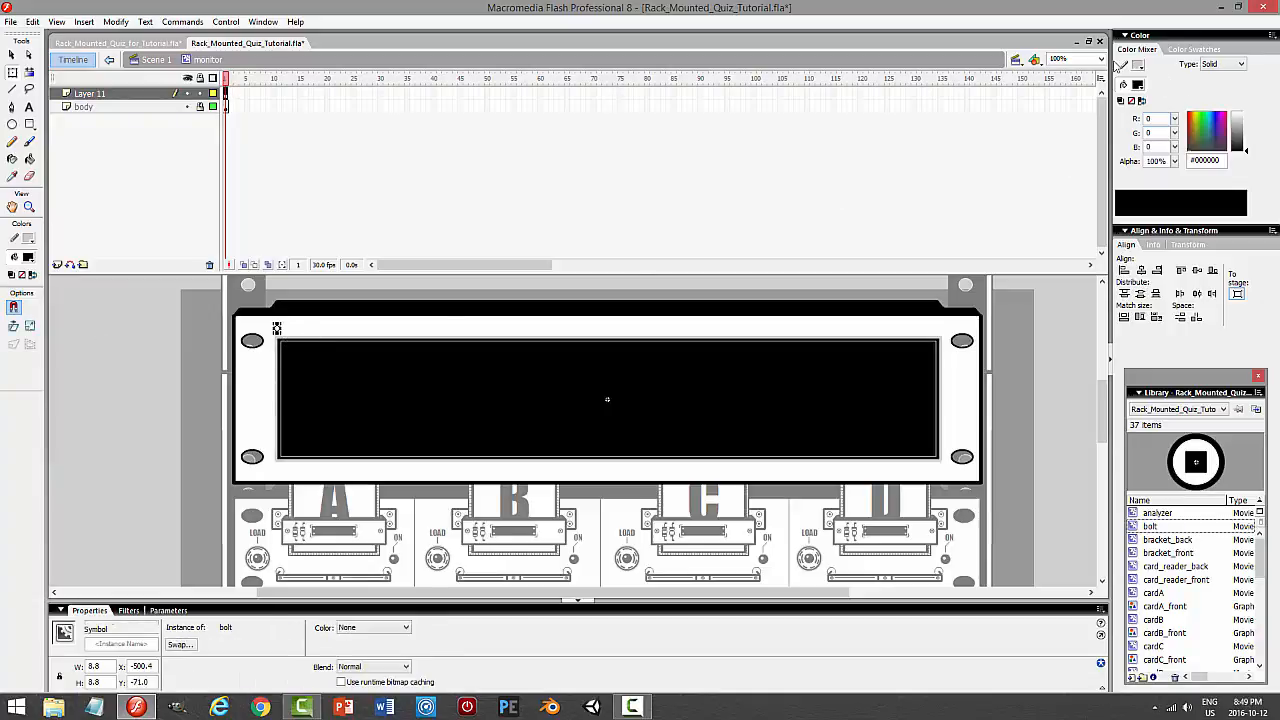
click(1101, 59)
click(1072, 127)
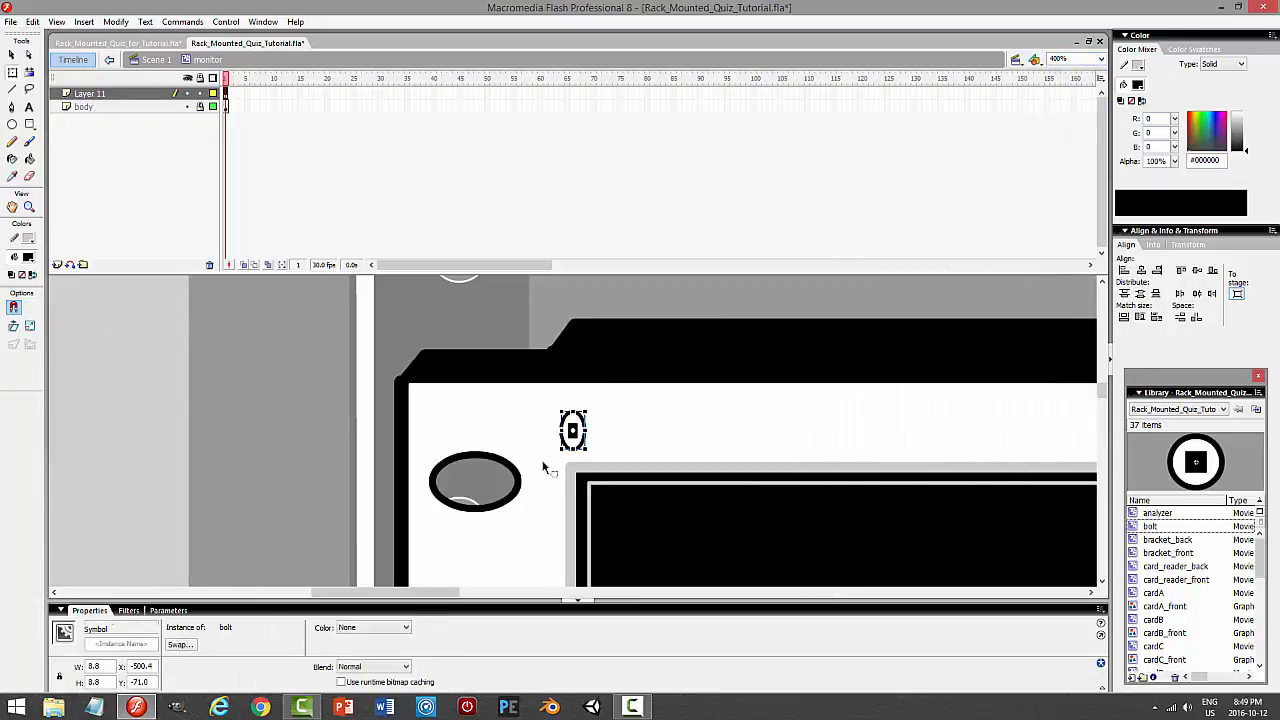
drag(573, 449, 581, 438)
click(12, 54)
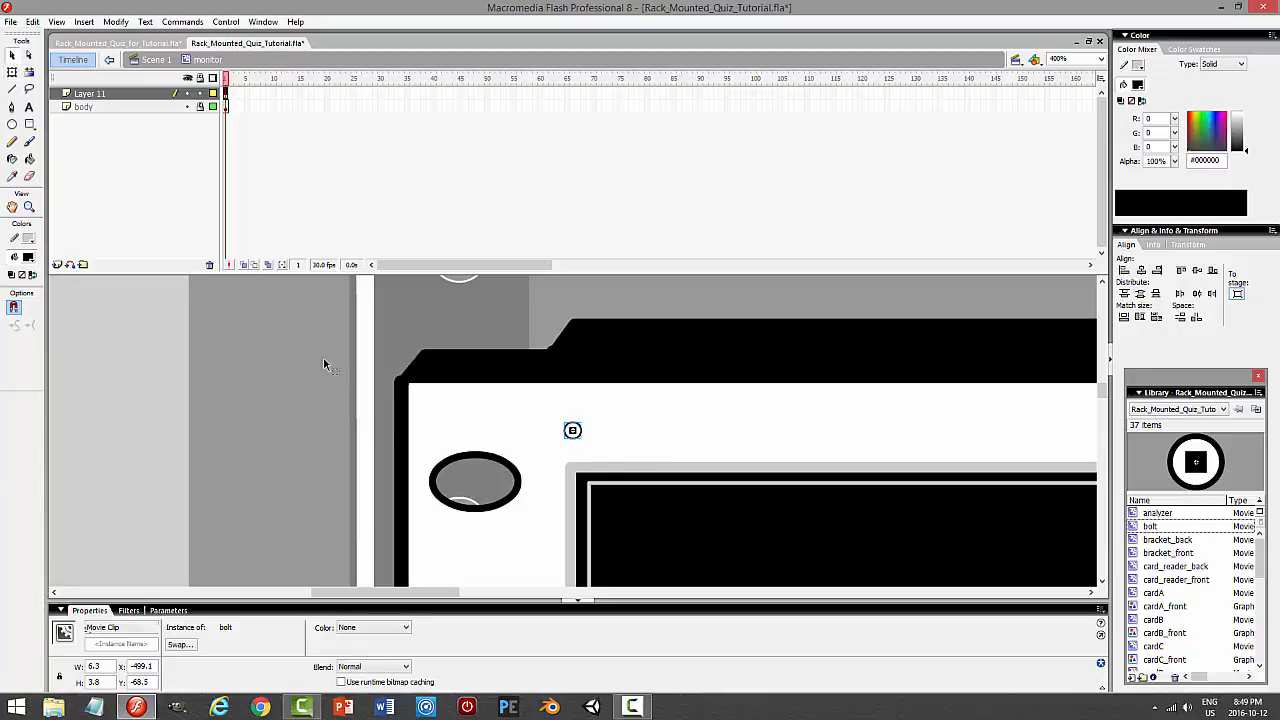
click(233, 374)
key(ctrl+Return)
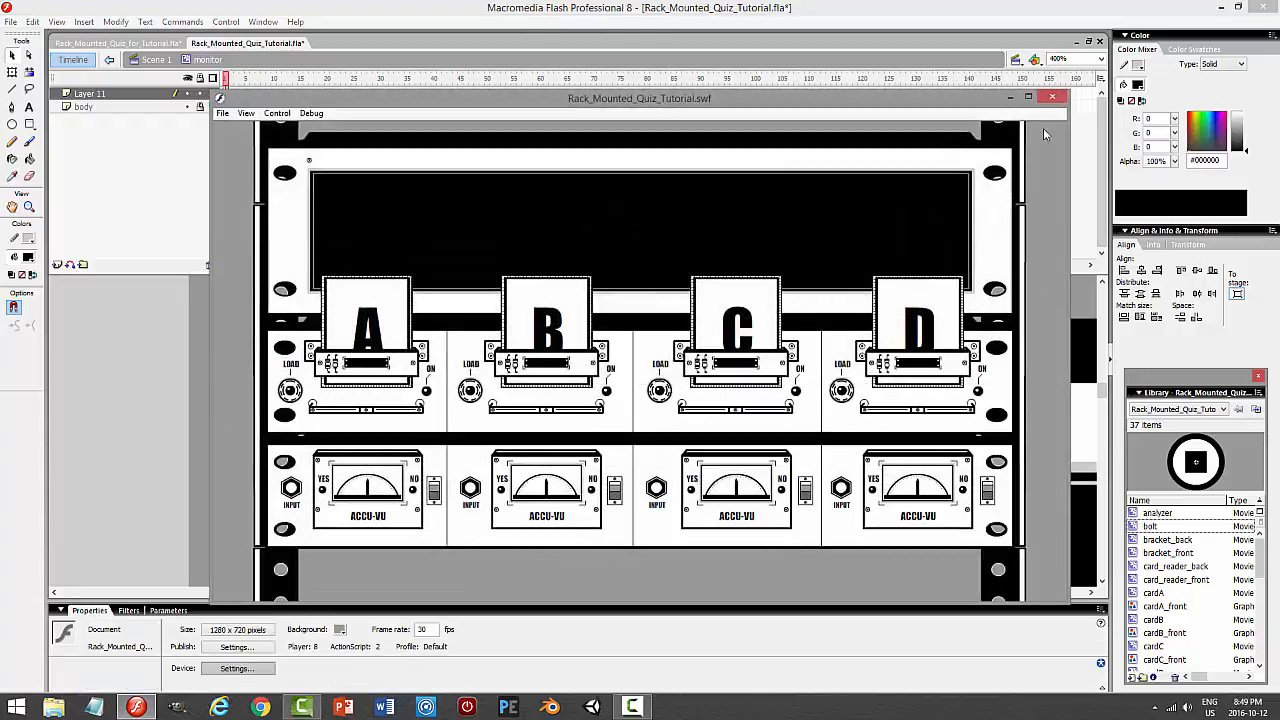
click(1058, 100)
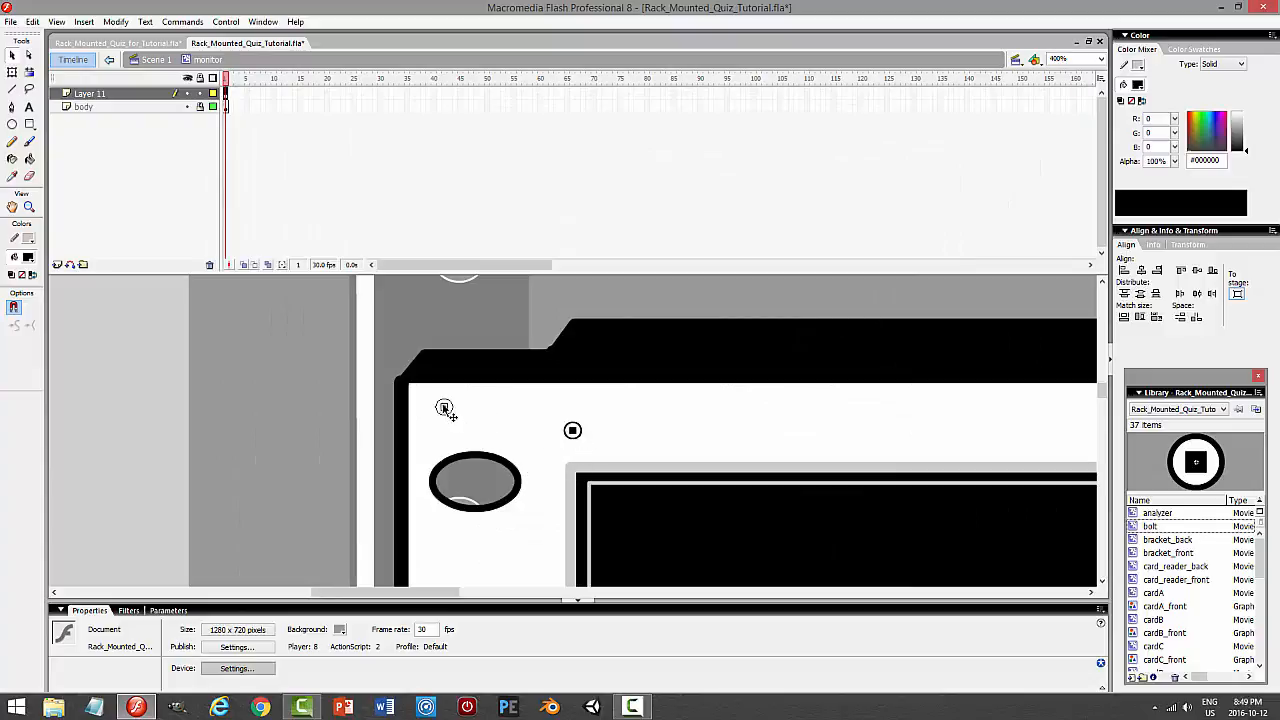
Move the bolt to the monitor panel's upper-left corner, above the mounting hole
drag(432, 412, 432, 412)
drag(437, 592, 471, 593)
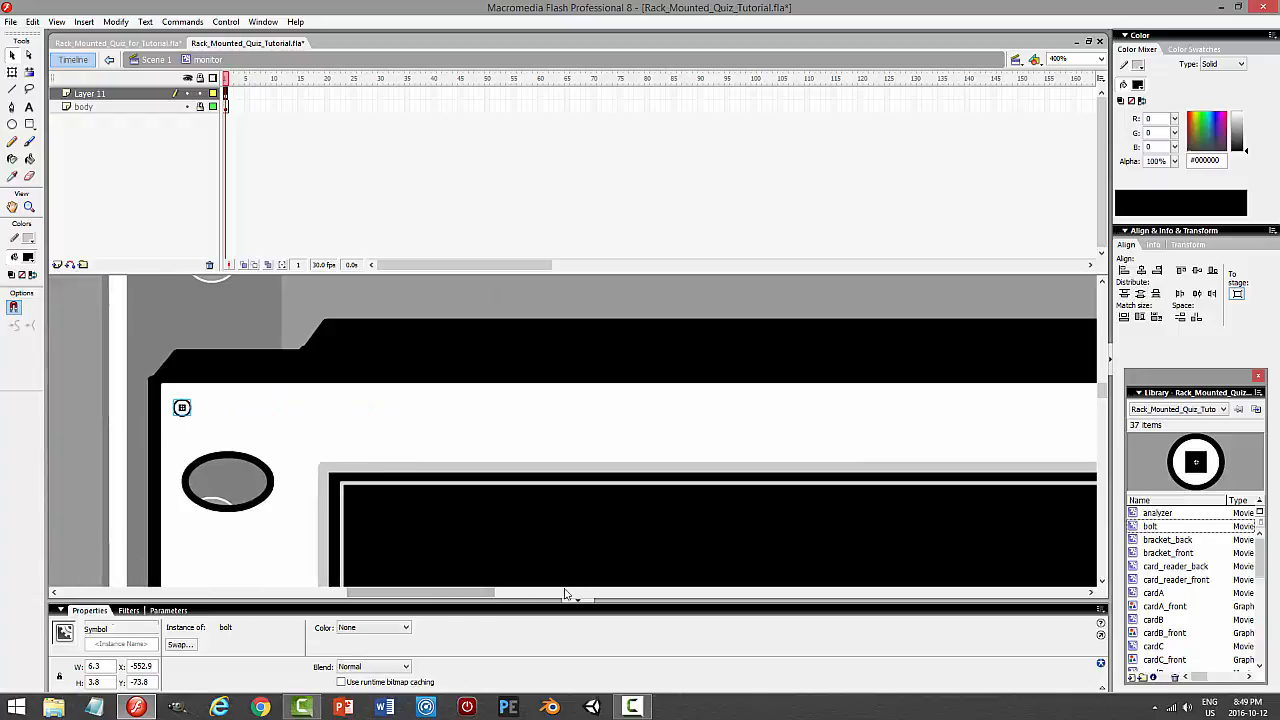
click(1100, 59)
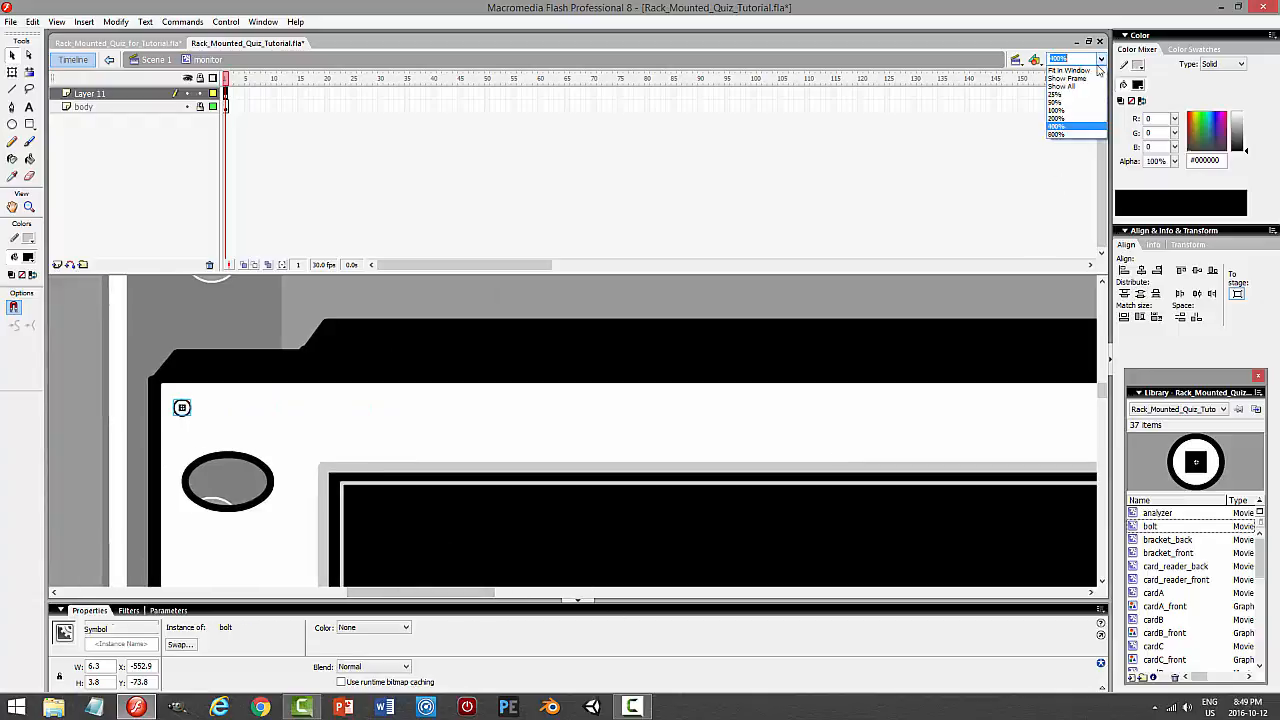
click(1073, 112)
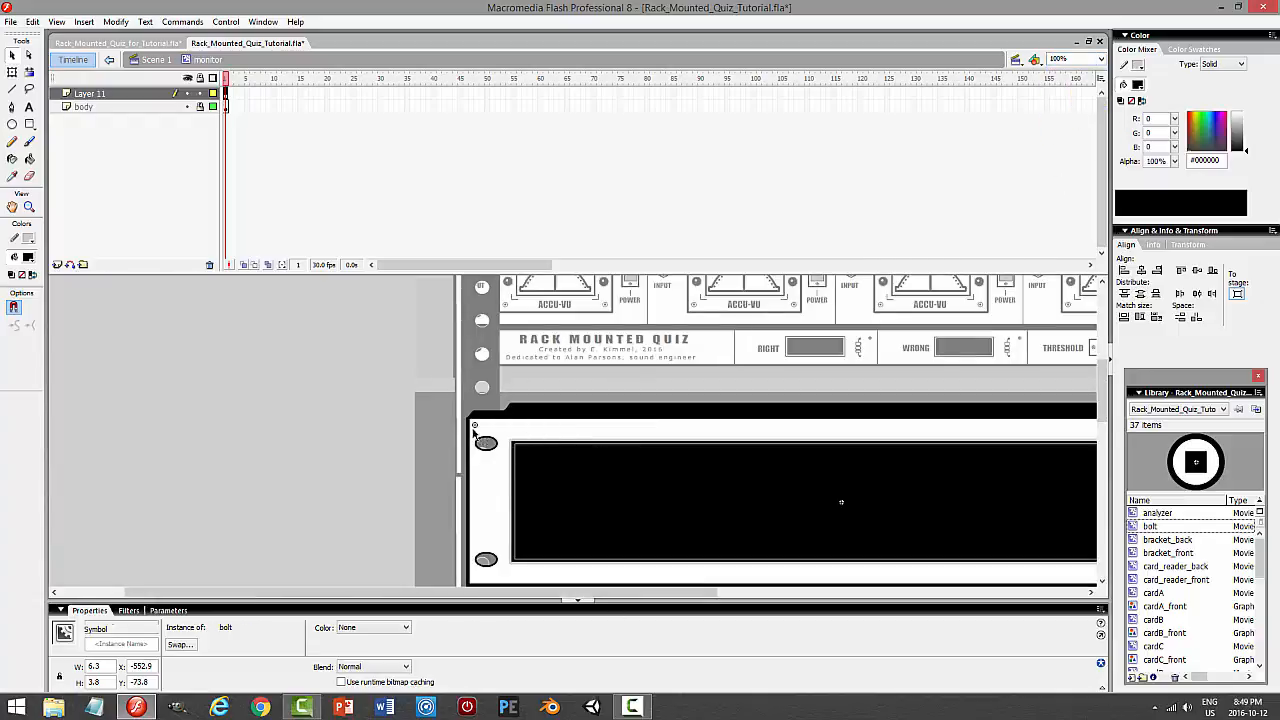
Place one bolt above and a duplicate below the screen, both near its left edge, and preview the movie
click(476, 578)
drag(476, 427, 513, 430)
drag(521, 580, 520, 579)
key(Left)
click(270, 506)
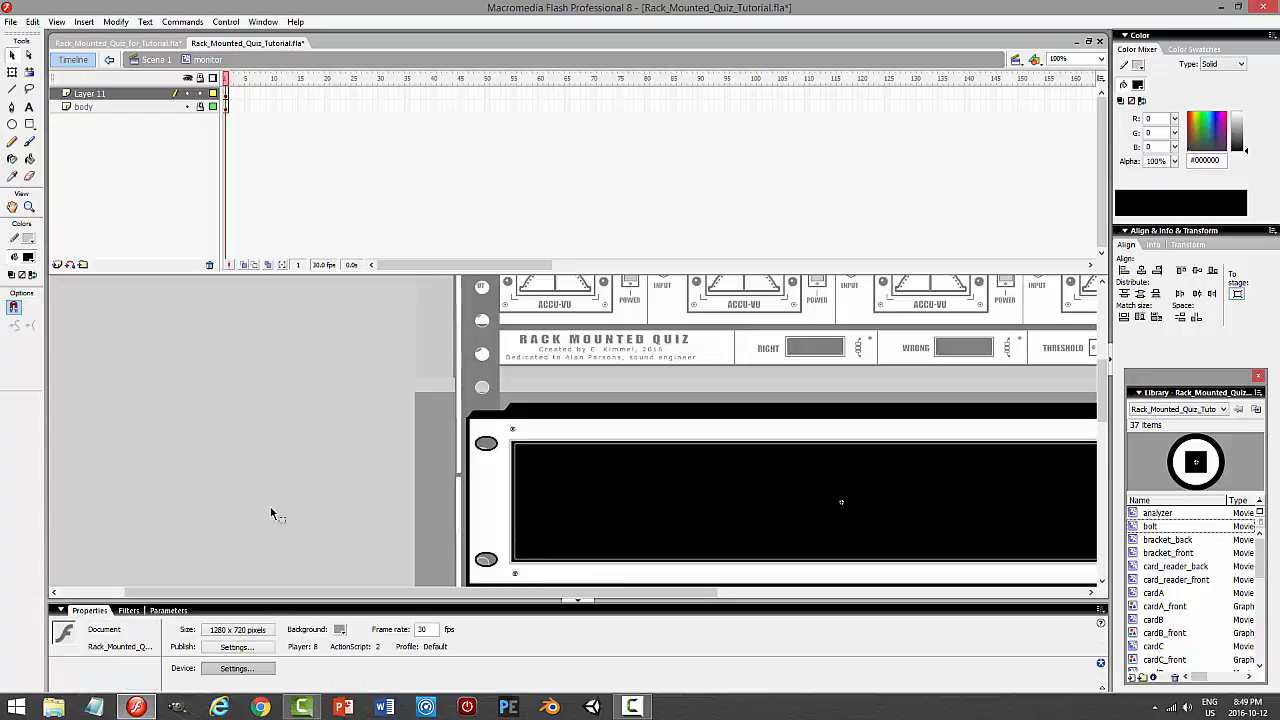
key(ctrl+Return)
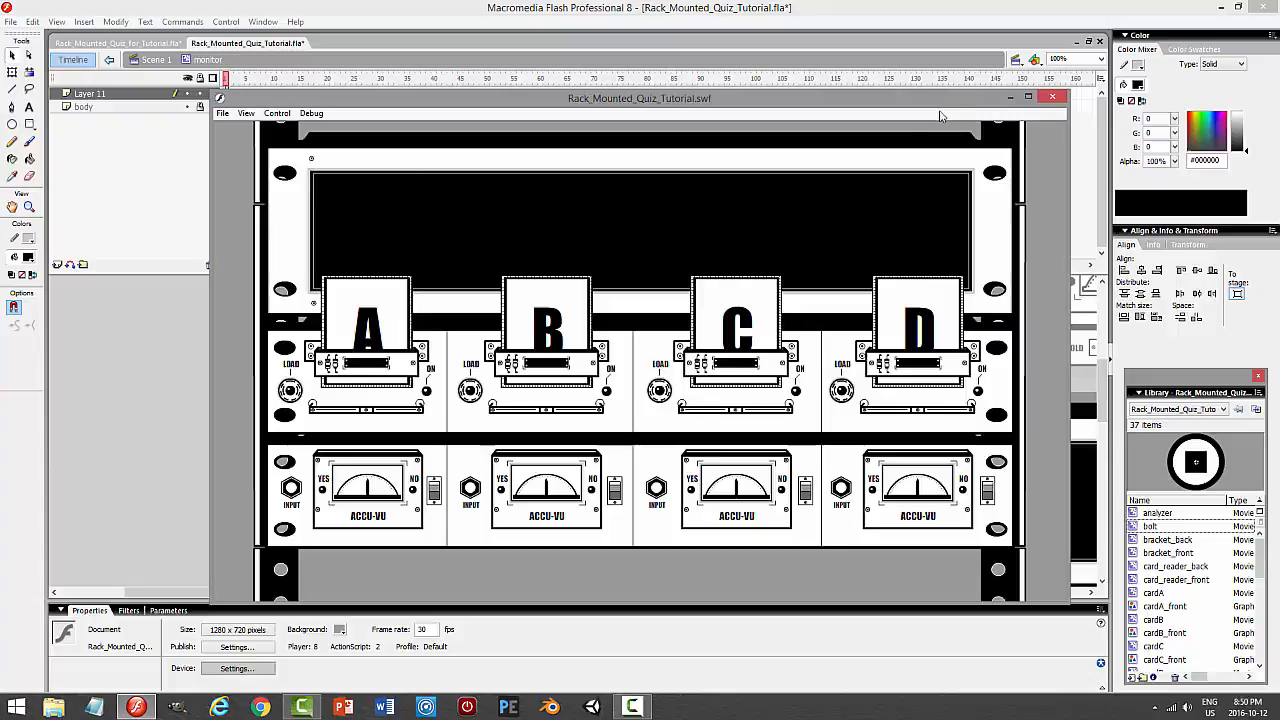
click(1058, 99)
Delete the bolt above the screen's upper-left corner
drag(650, 598, 712, 600)
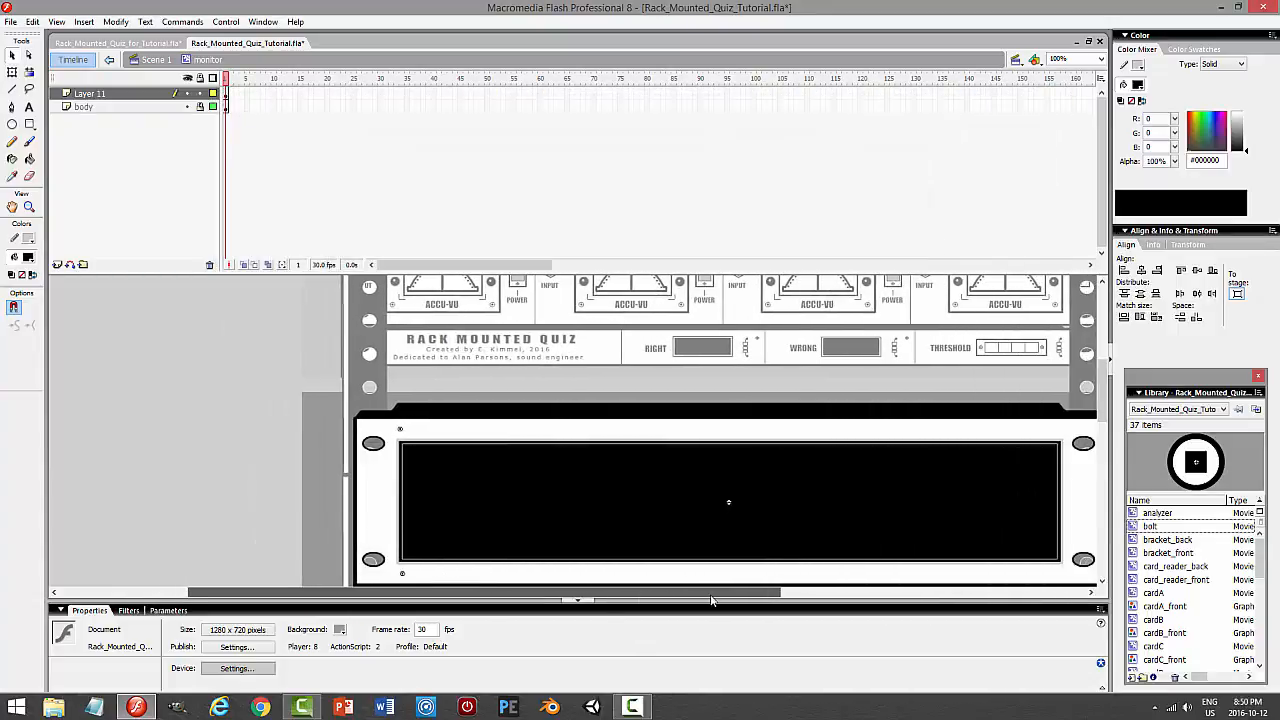
click(401, 430)
key(Delete)
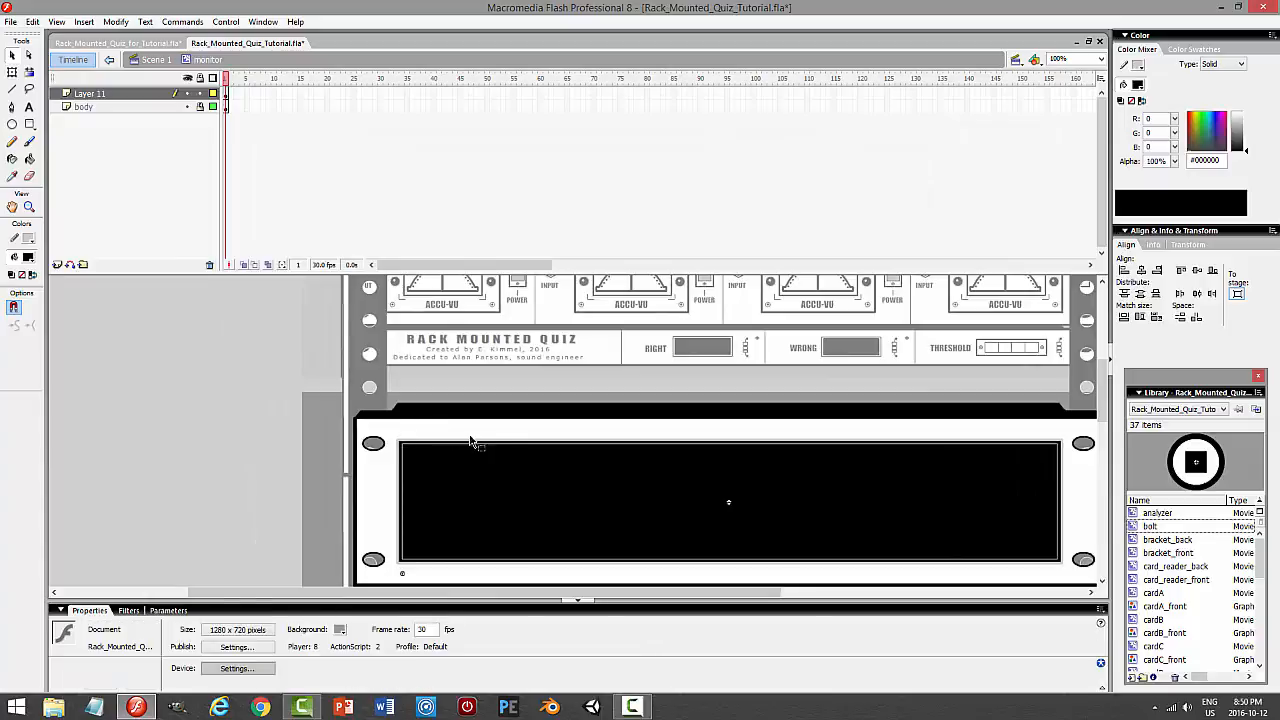
click(403, 575)
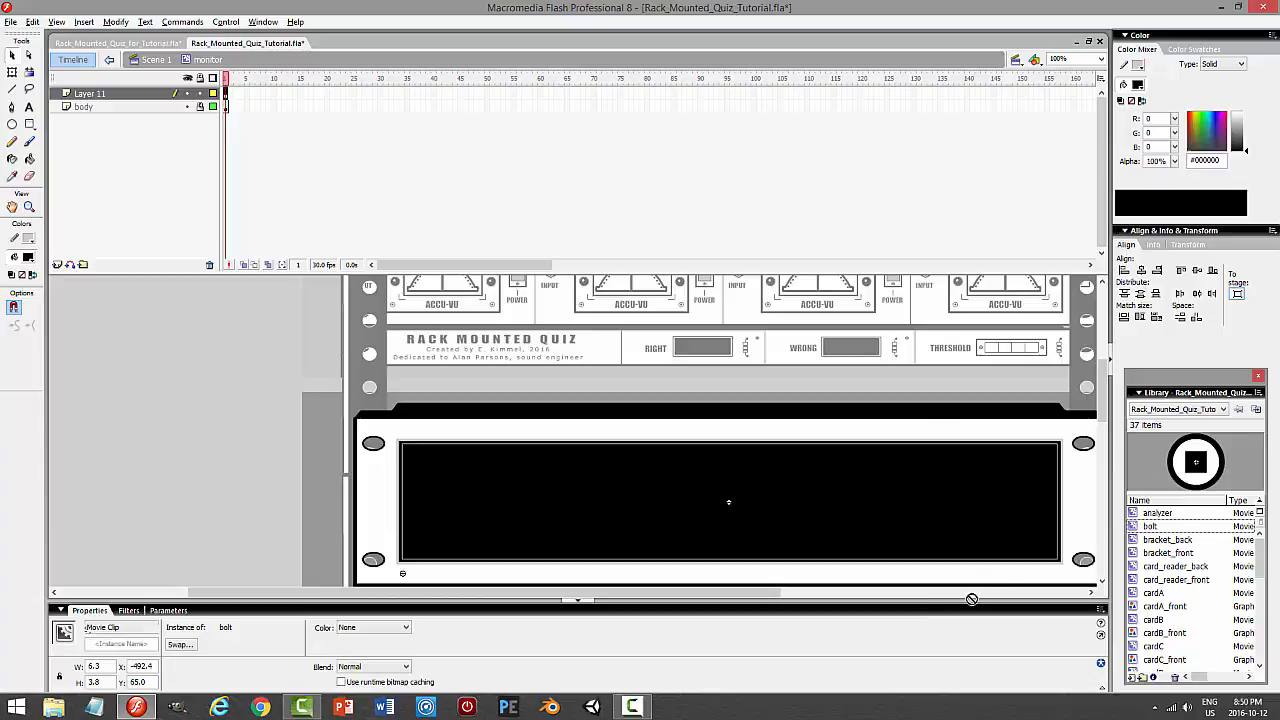
drag(1012, 584, 1036, 578)
key(Delete)
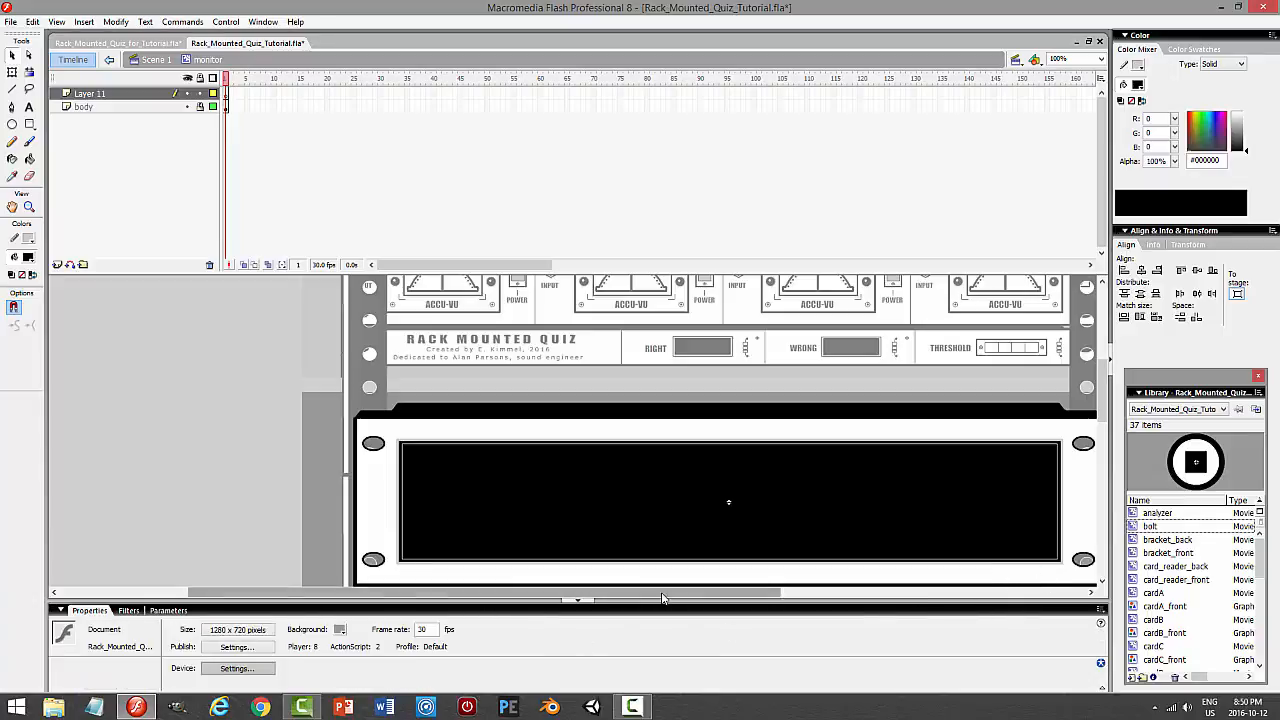
key(ctrl+z)
key(ctrl+z)
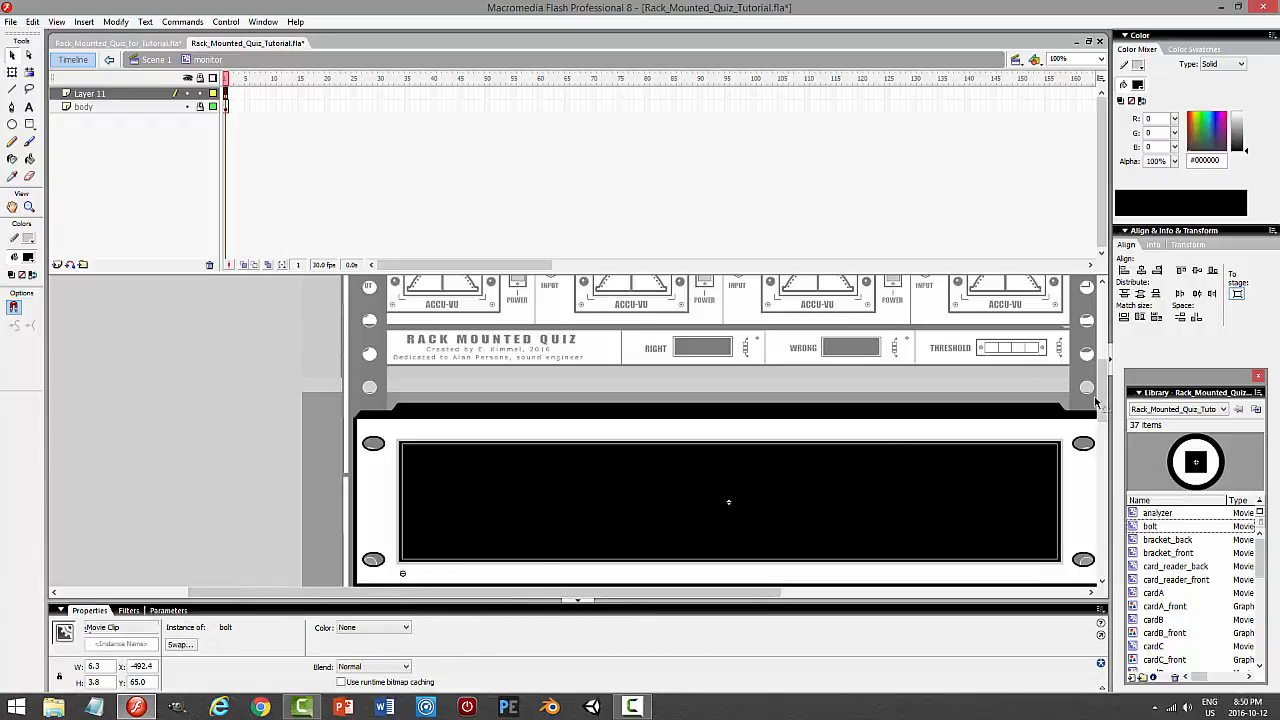
Duplicate the lower-left bolt straight across to below the screen's lower-right corner and preview the movie
drag(1102, 400, 1102, 422)
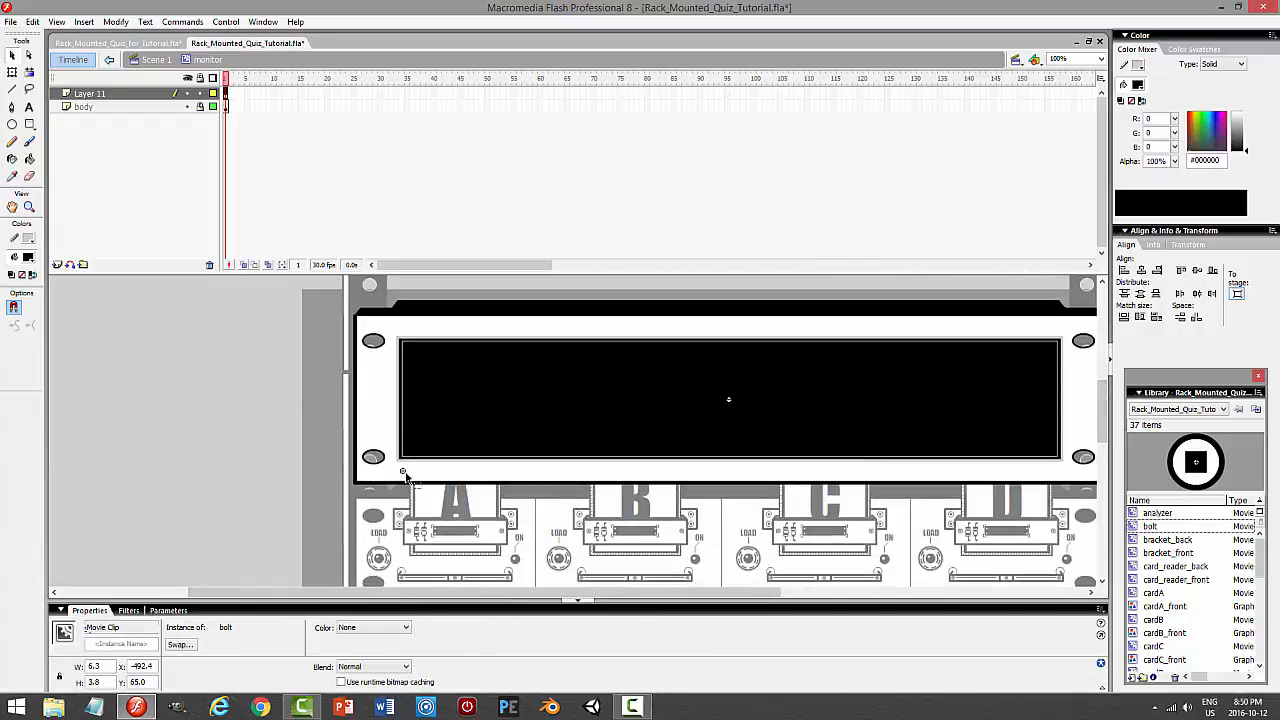
drag(405, 478, 1058, 490)
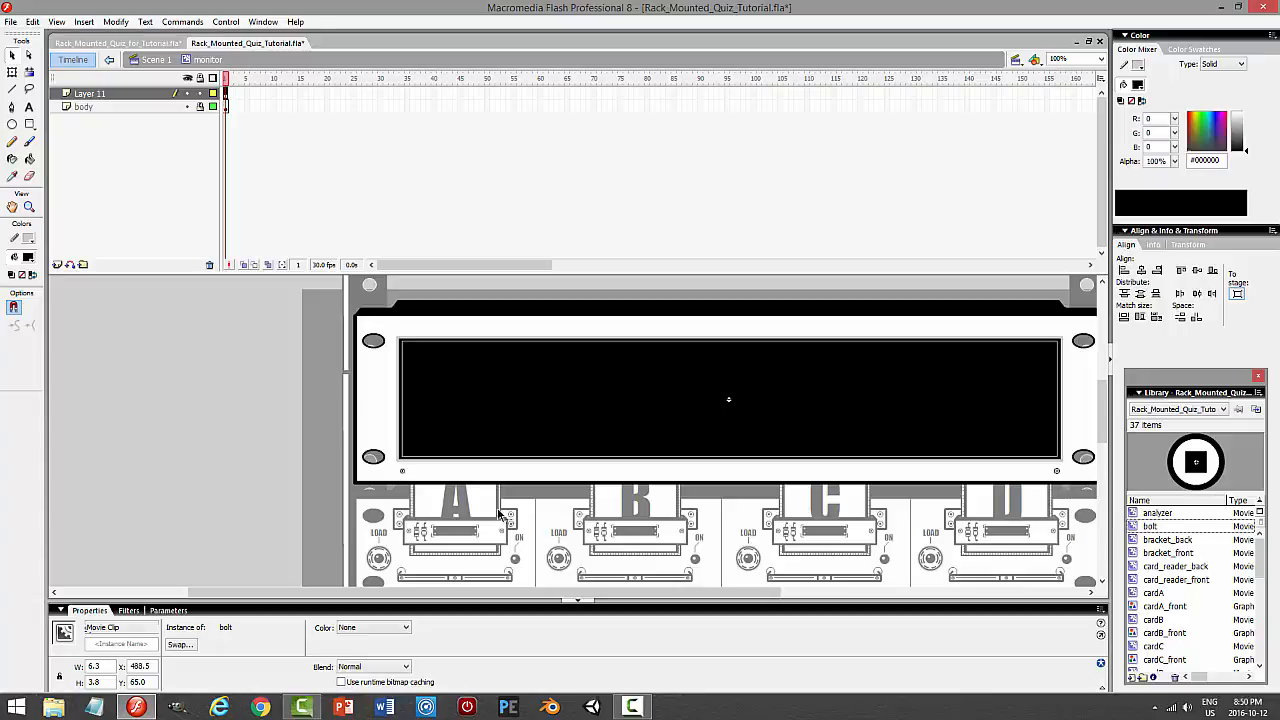
click(225, 432)
key(ctrl+Return)
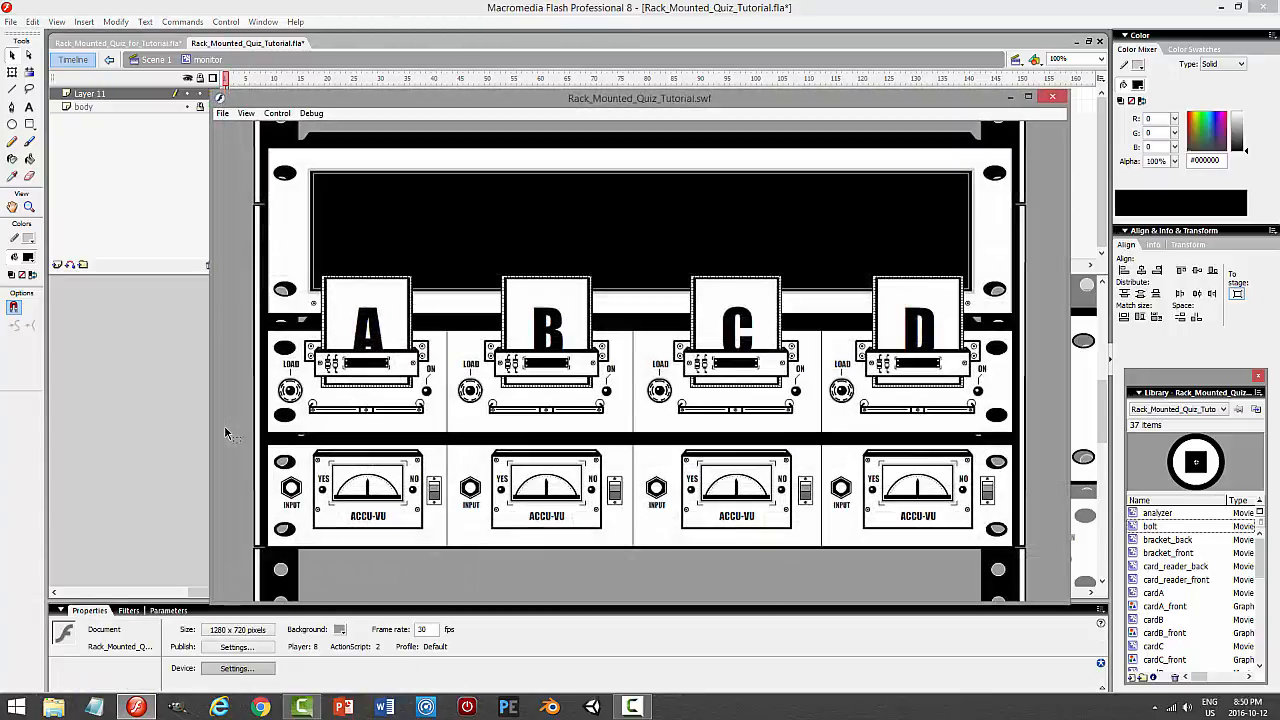
click(1052, 96)
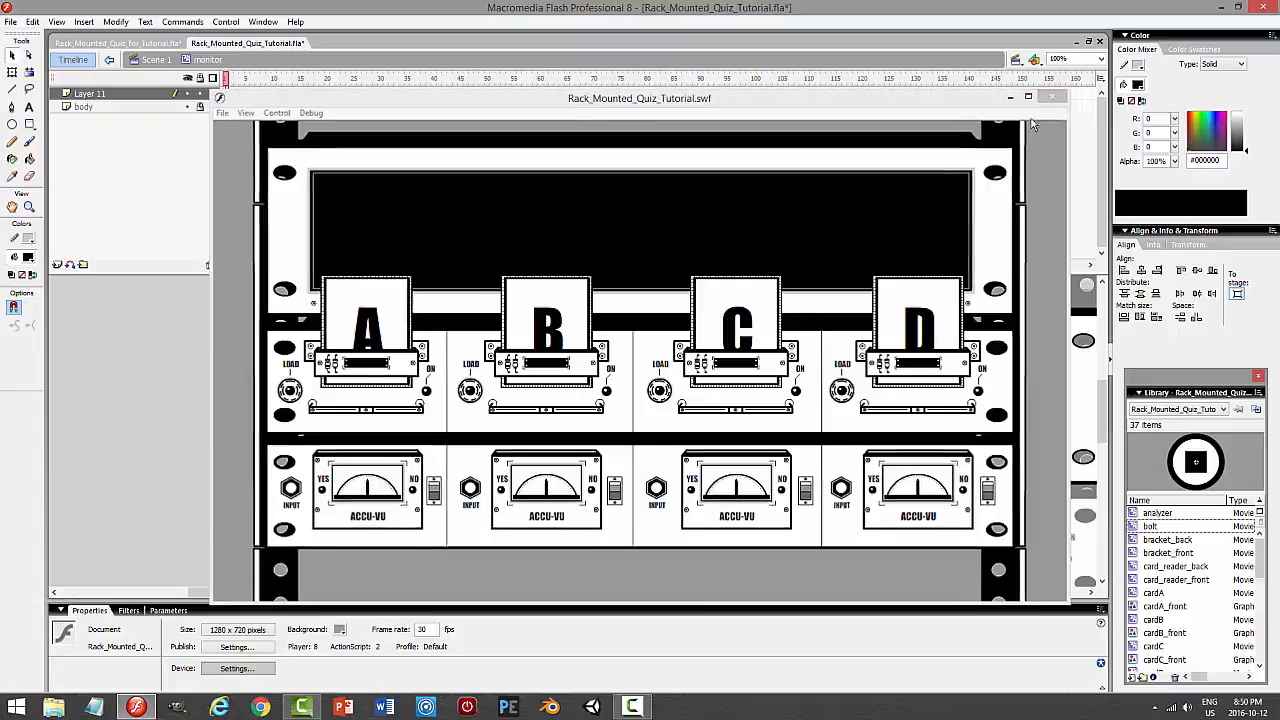
Duplicate both lower bolts straight up to just above the screen's upper corners and preview the movie
click(157, 91)
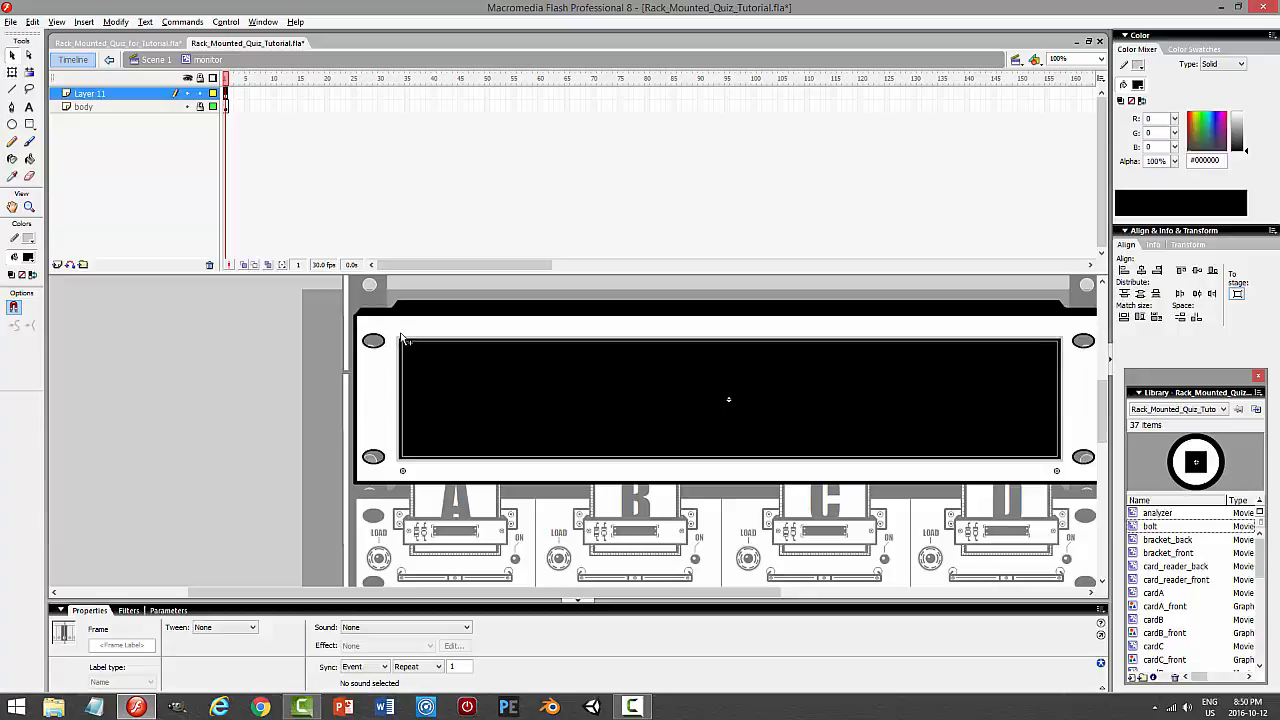
click(428, 390)
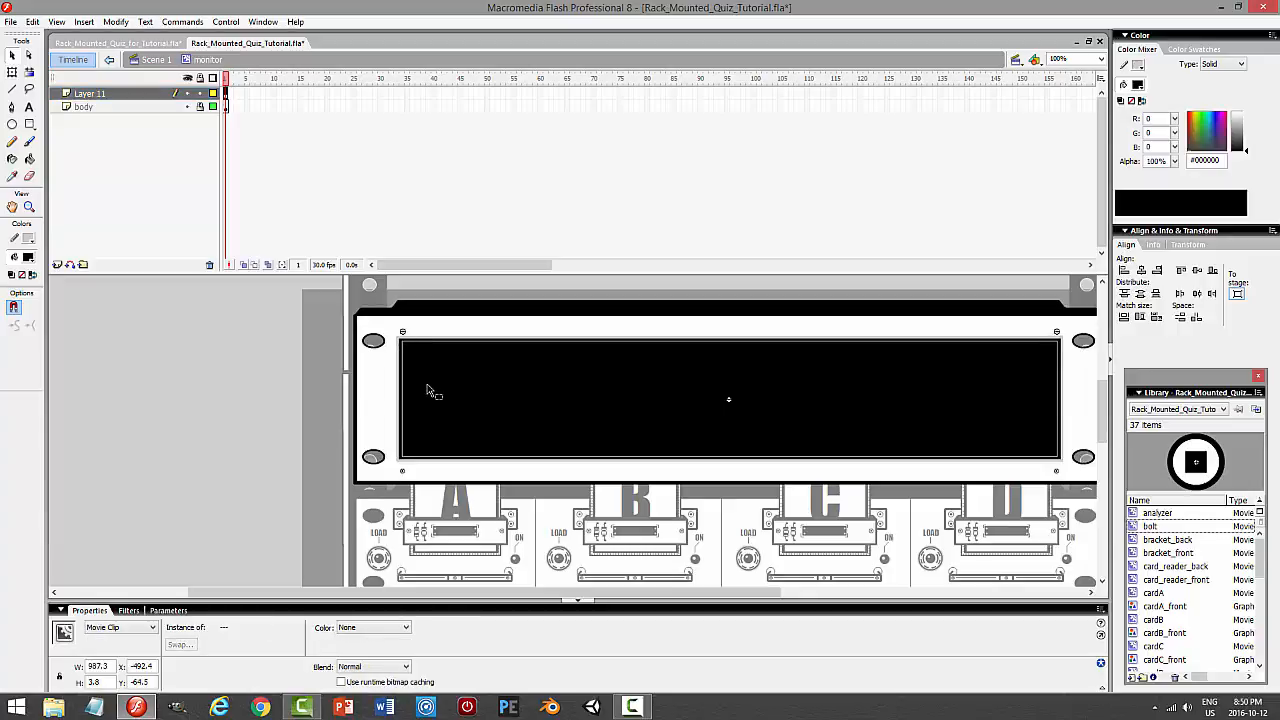
key(ctrl+Return)
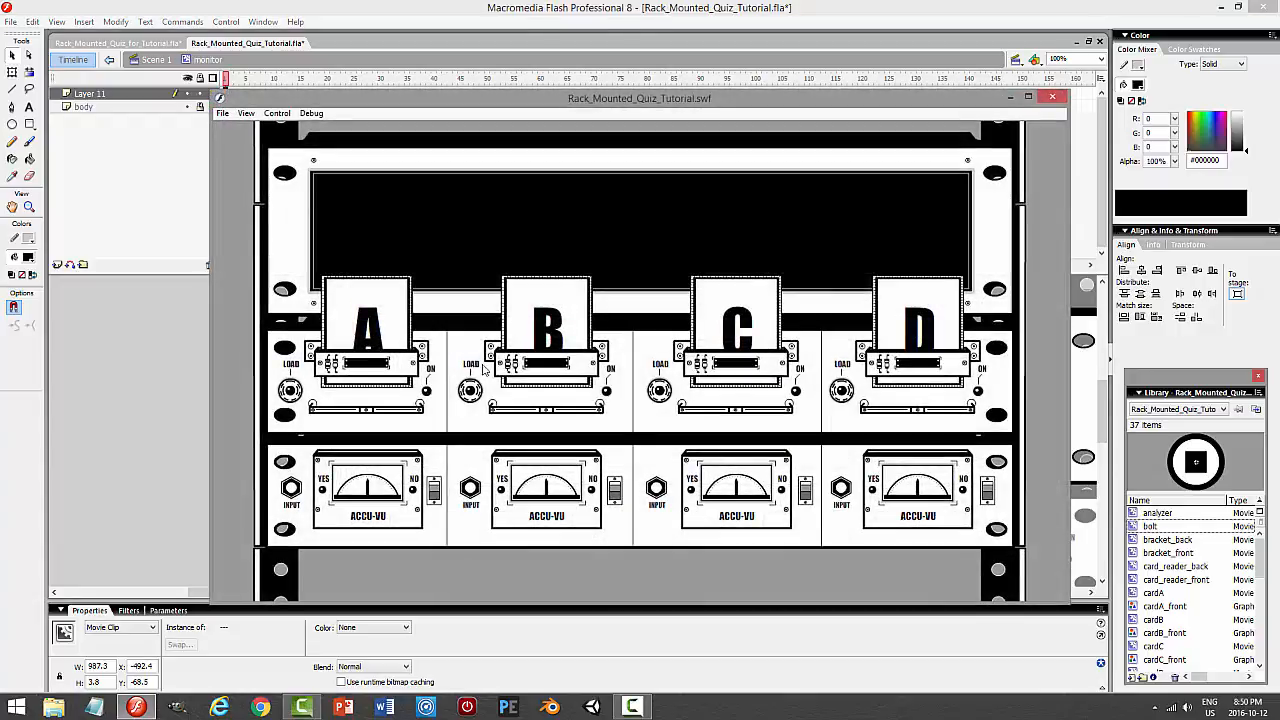
Close the movie preview, delete the two bolts above the monitor screen's upper corners and save the file
click(1055, 100)
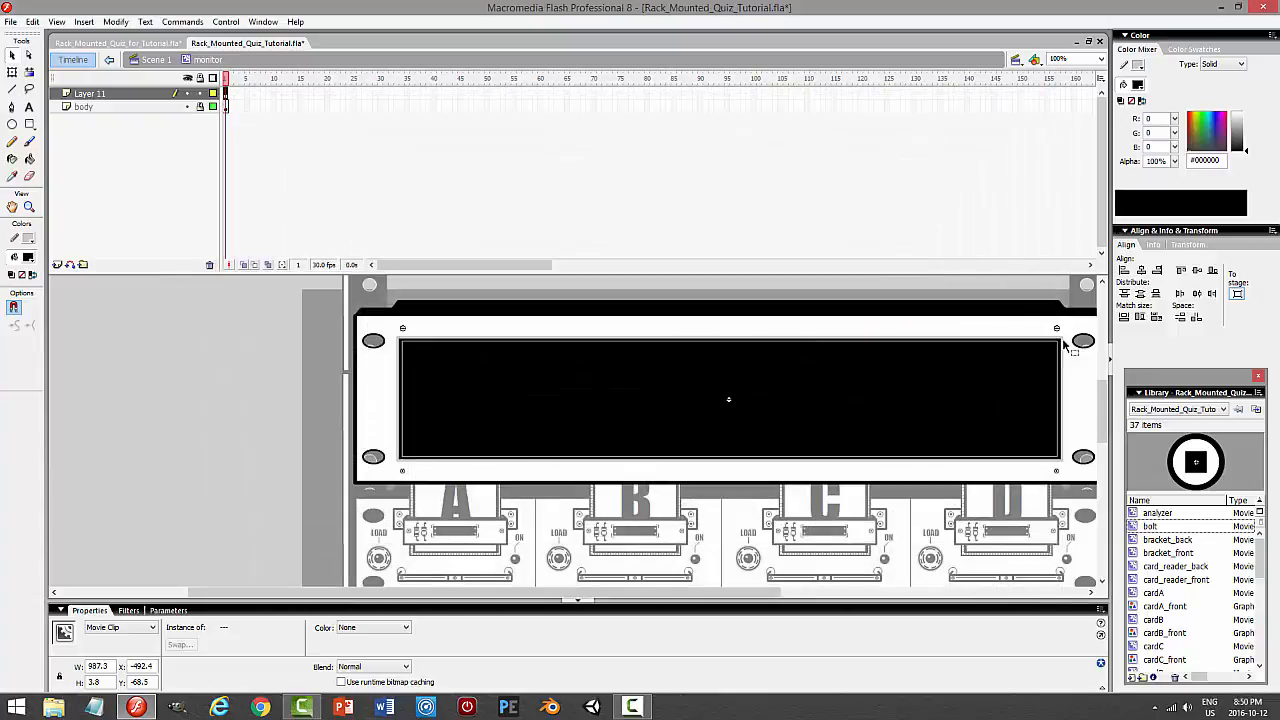
key(Delete)
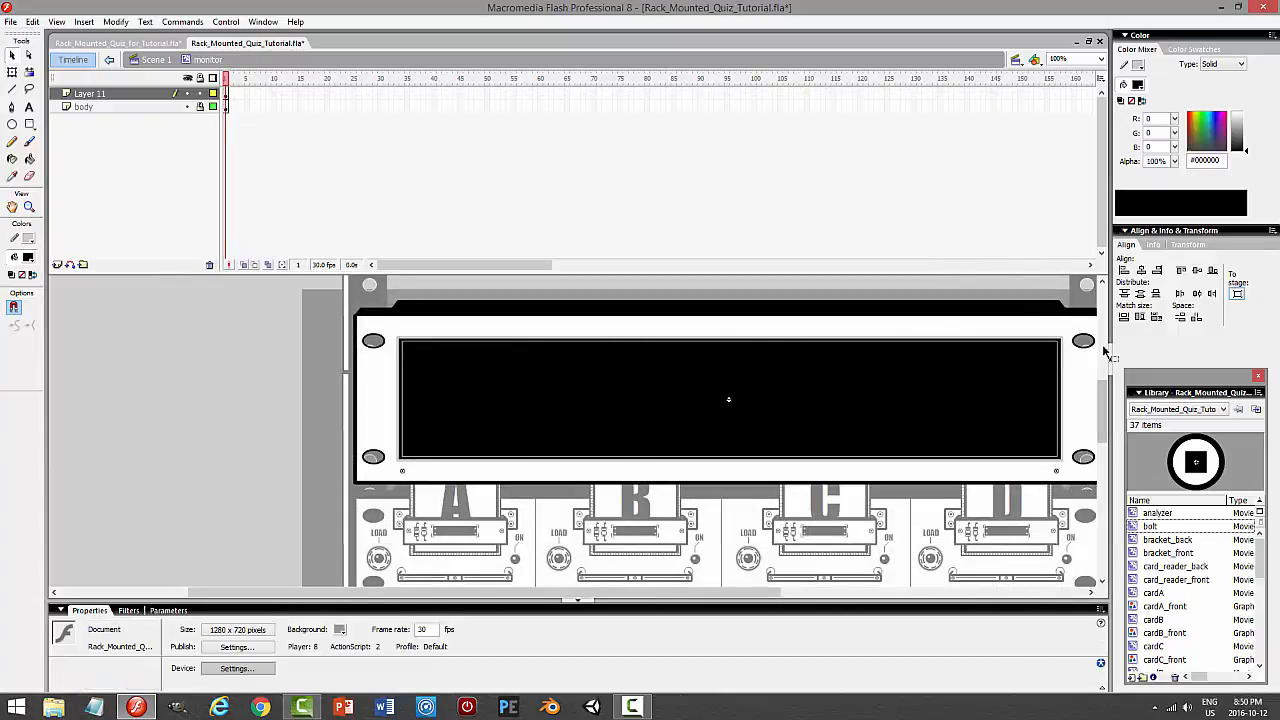
key(ctrl+s)
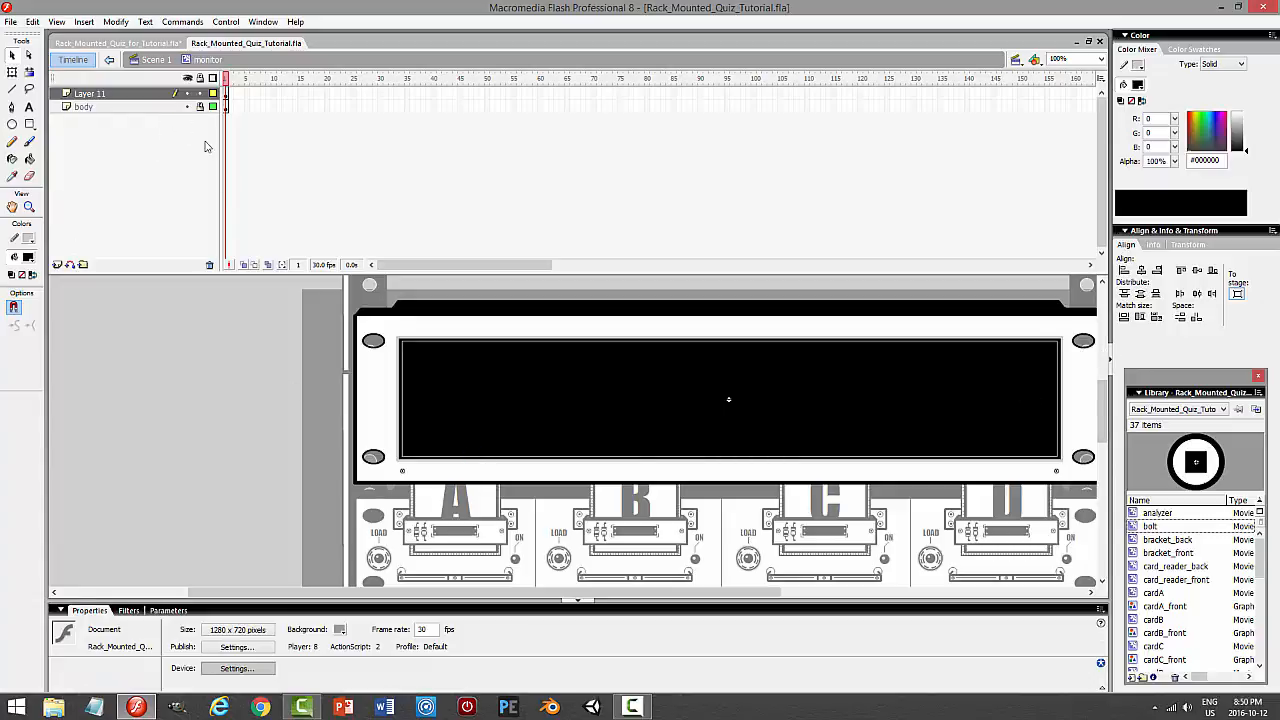
Move the two lower bolts from Layer 11 onto the body layer in the same place, lock that layer and save
click(152, 95)
click(32, 21)
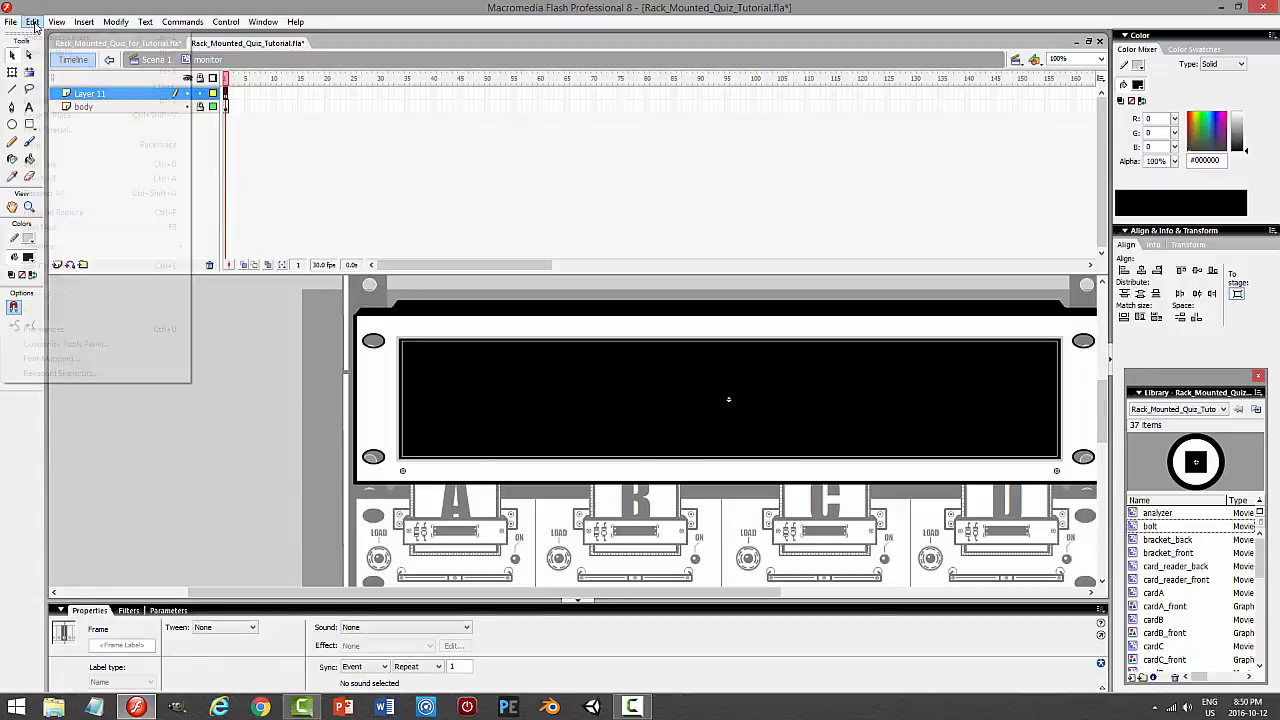
click(42, 71)
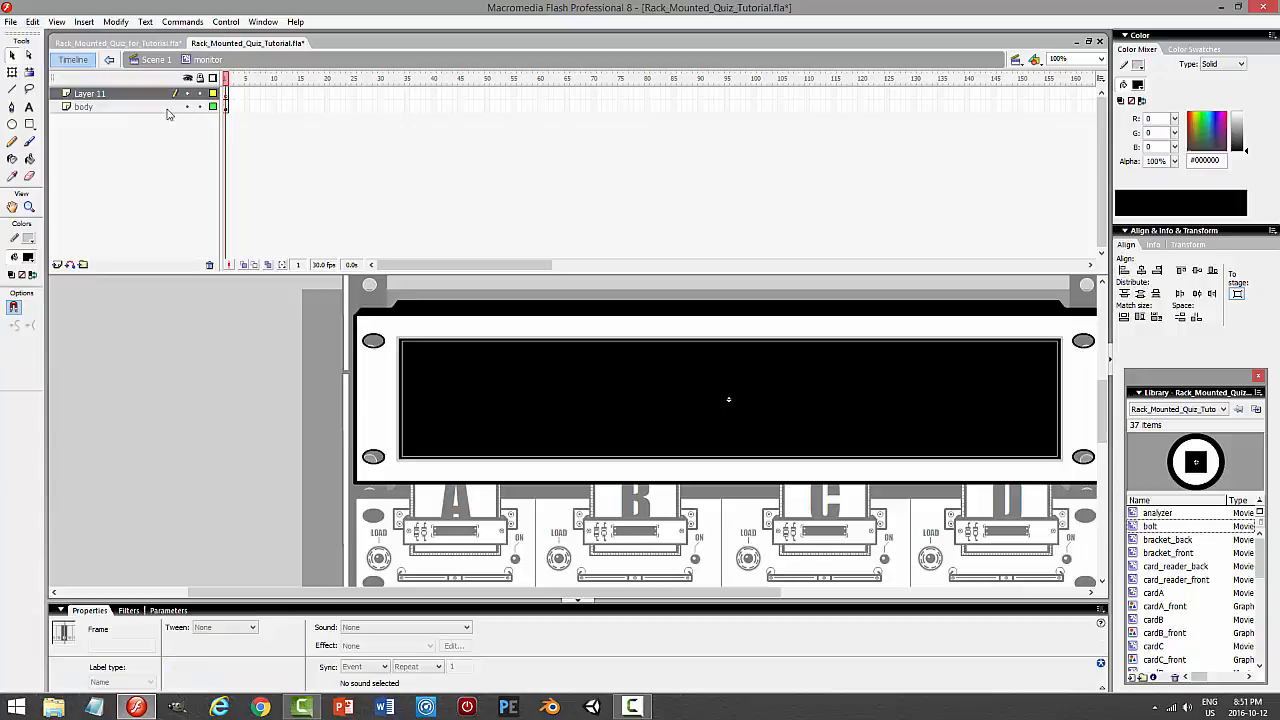
click(168, 108)
click(32, 21)
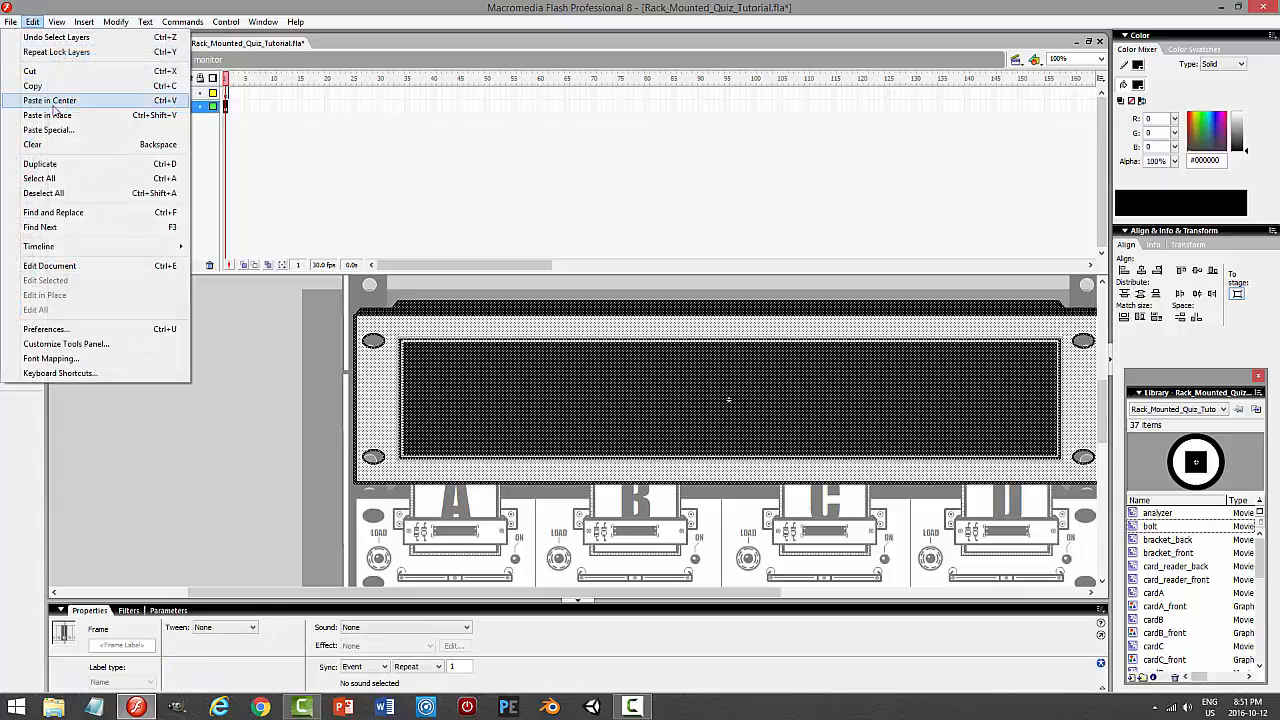
click(60, 110)
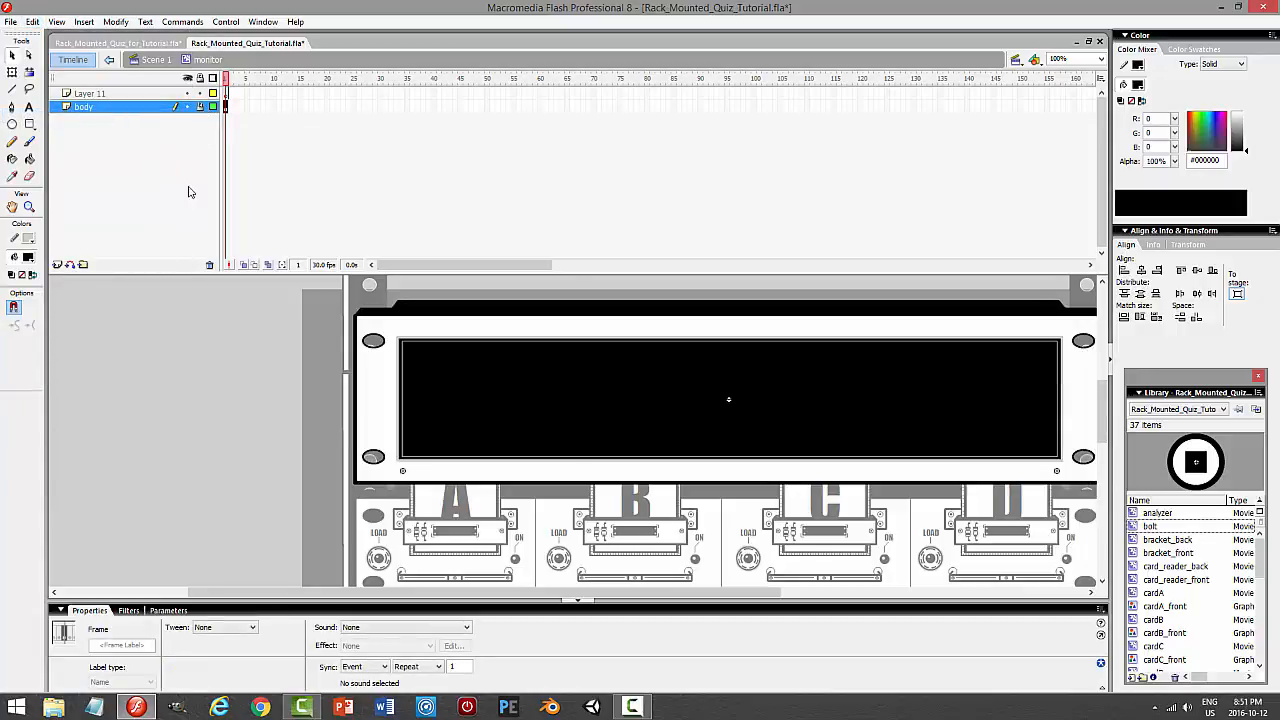
key(ctrl+s)
On Layer 11, draw a white circle with a black 2-point stroke, about 24 × 15, right of the screen below the upper-right mounting hole
click(145, 93)
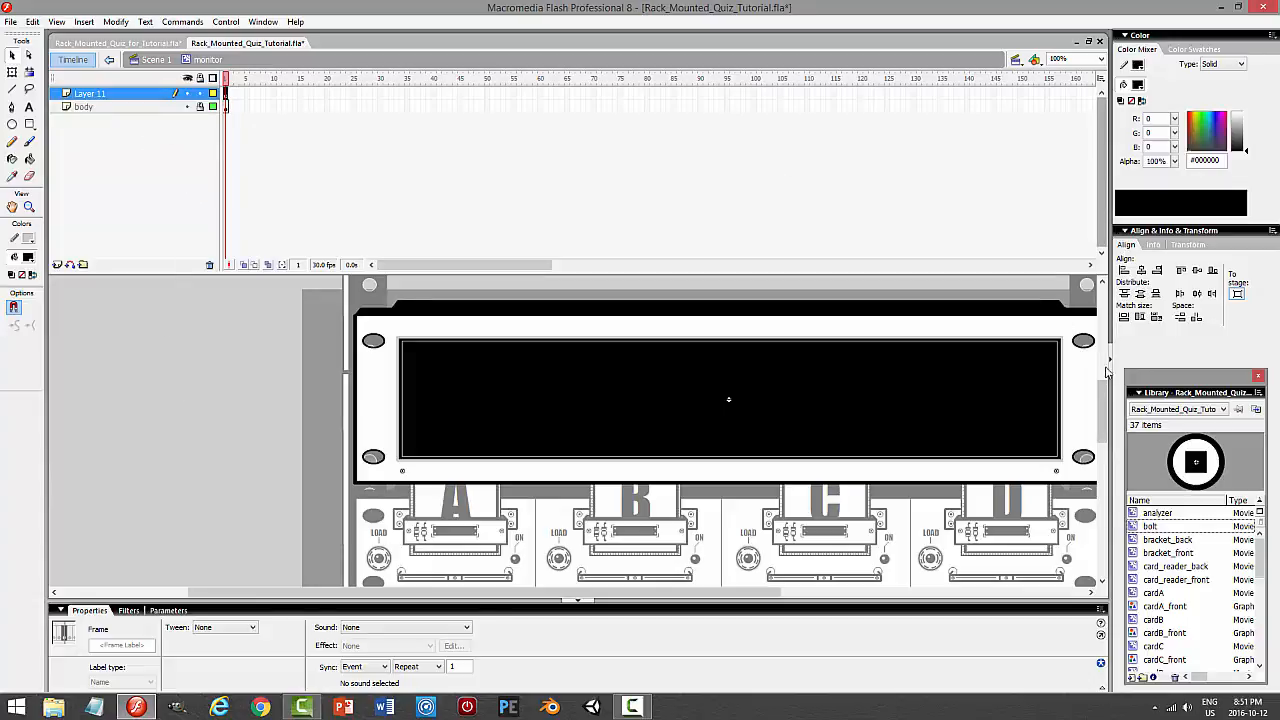
drag(1104, 388, 1109, 293)
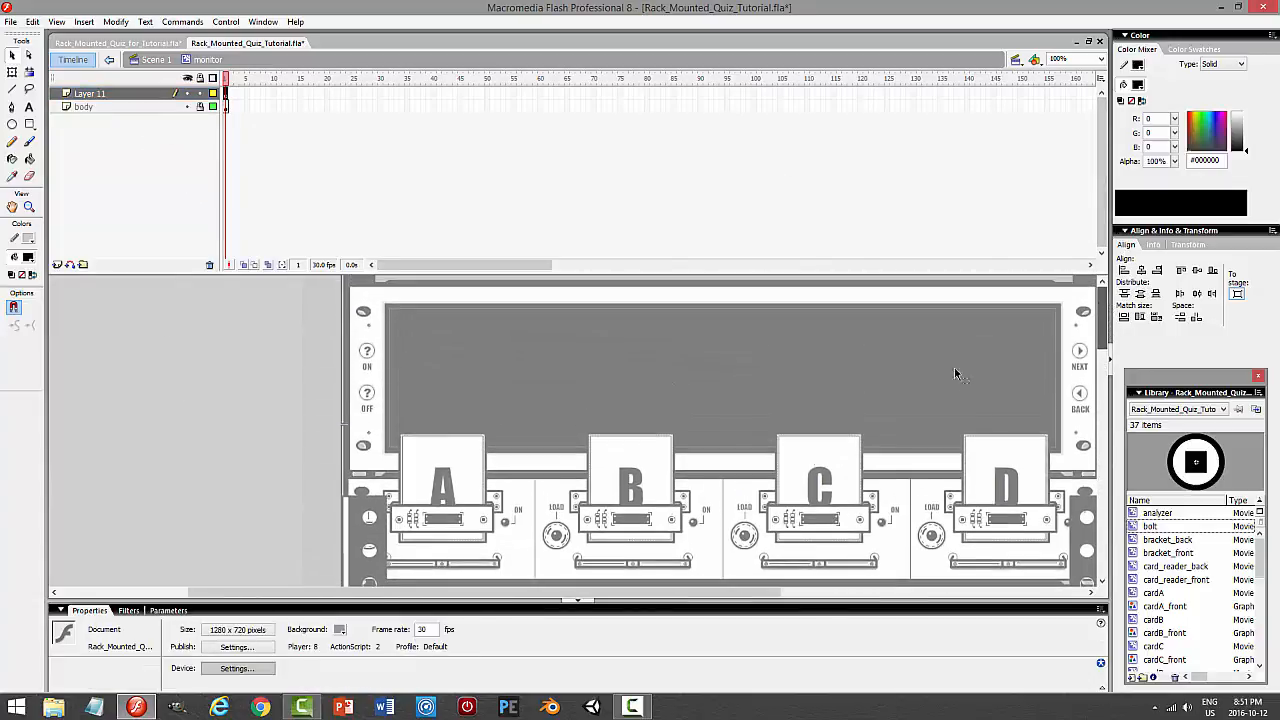
scroll(900, 400, right, 5)
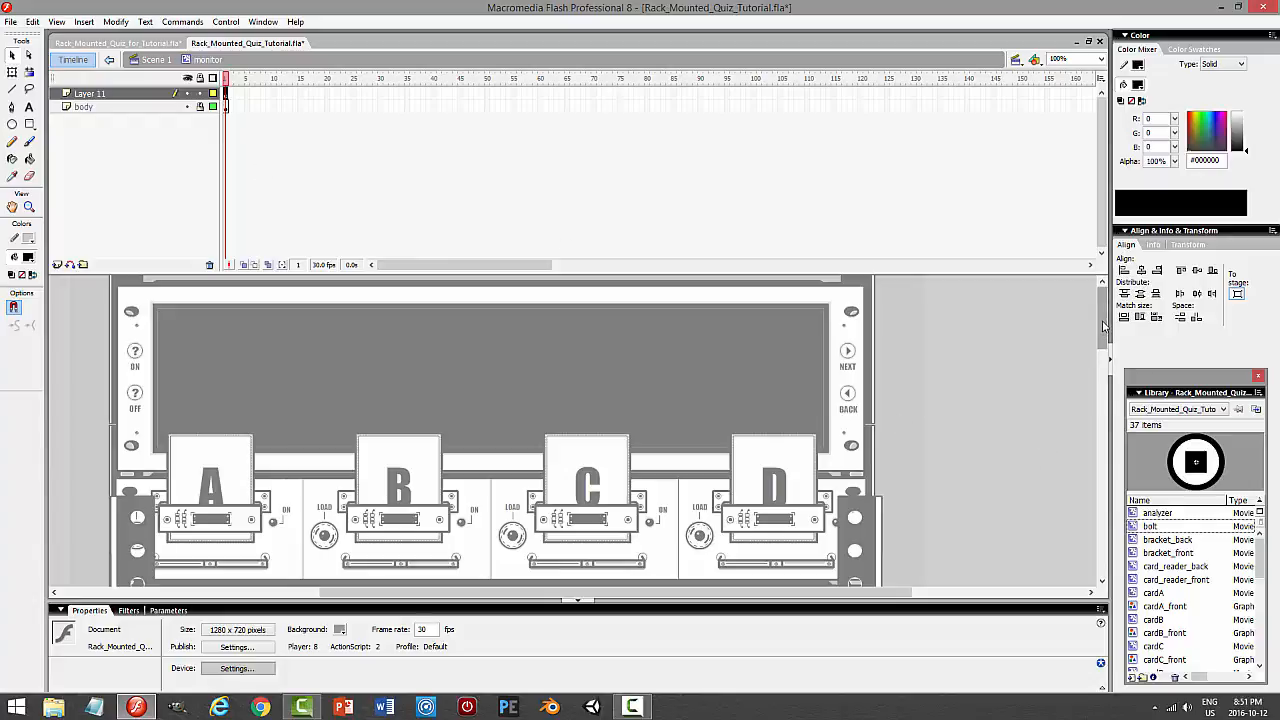
drag(1104, 326, 1088, 421)
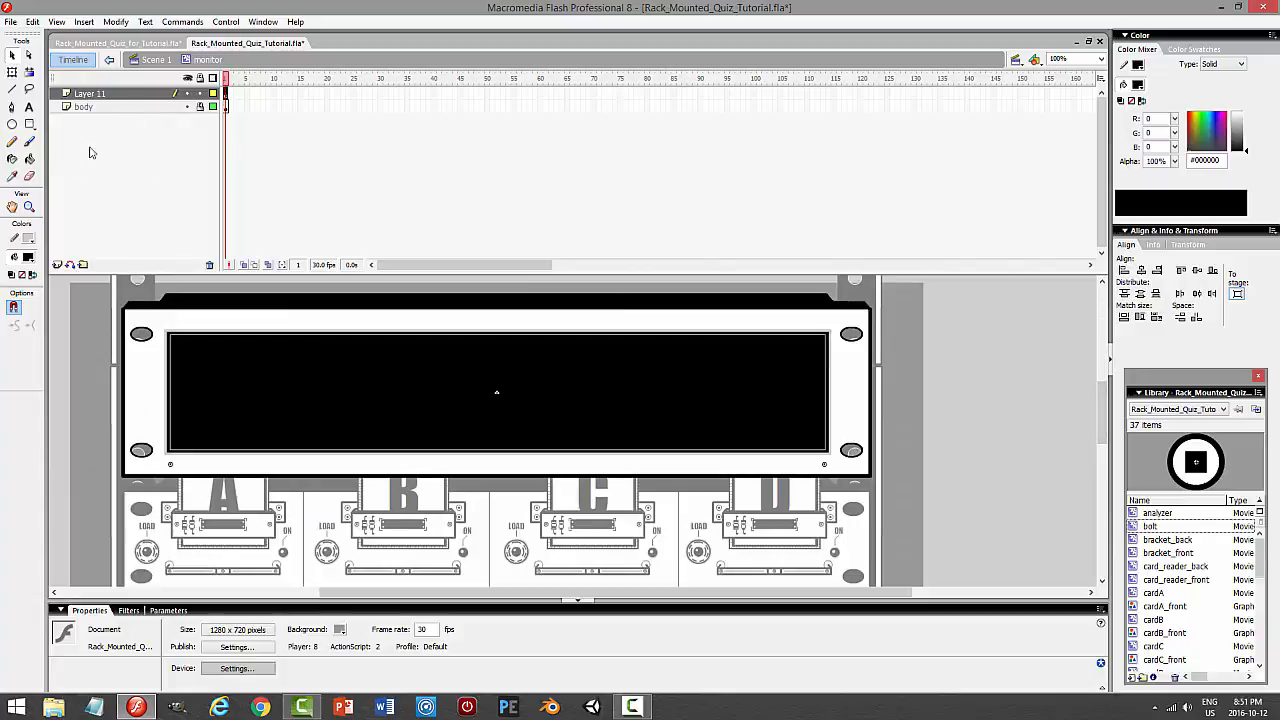
click(28, 257)
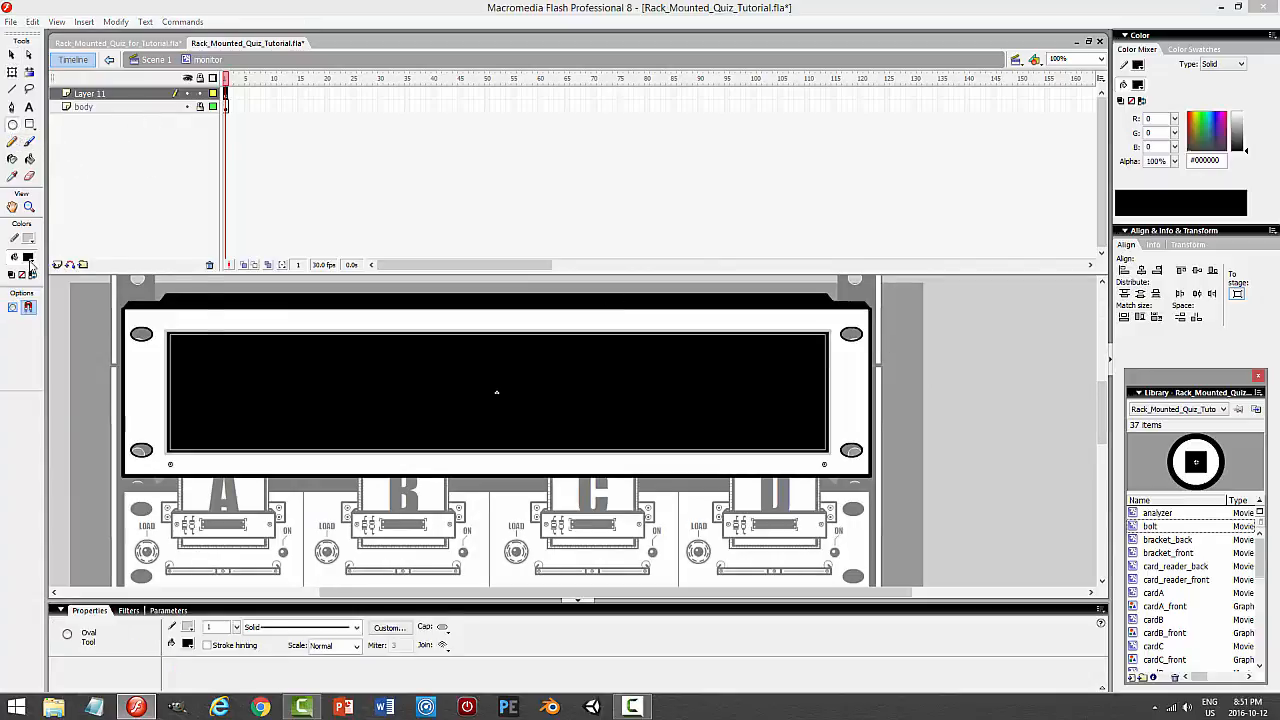
click(21, 334)
click(28, 239)
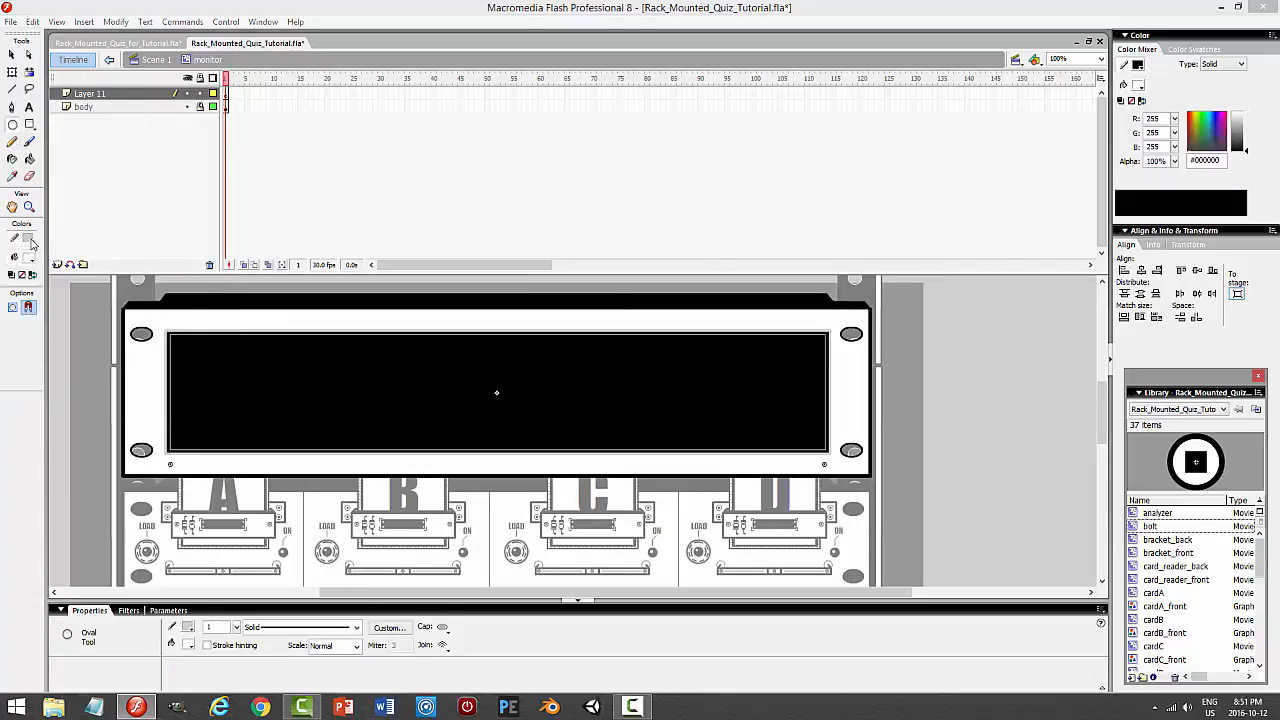
click(22, 266)
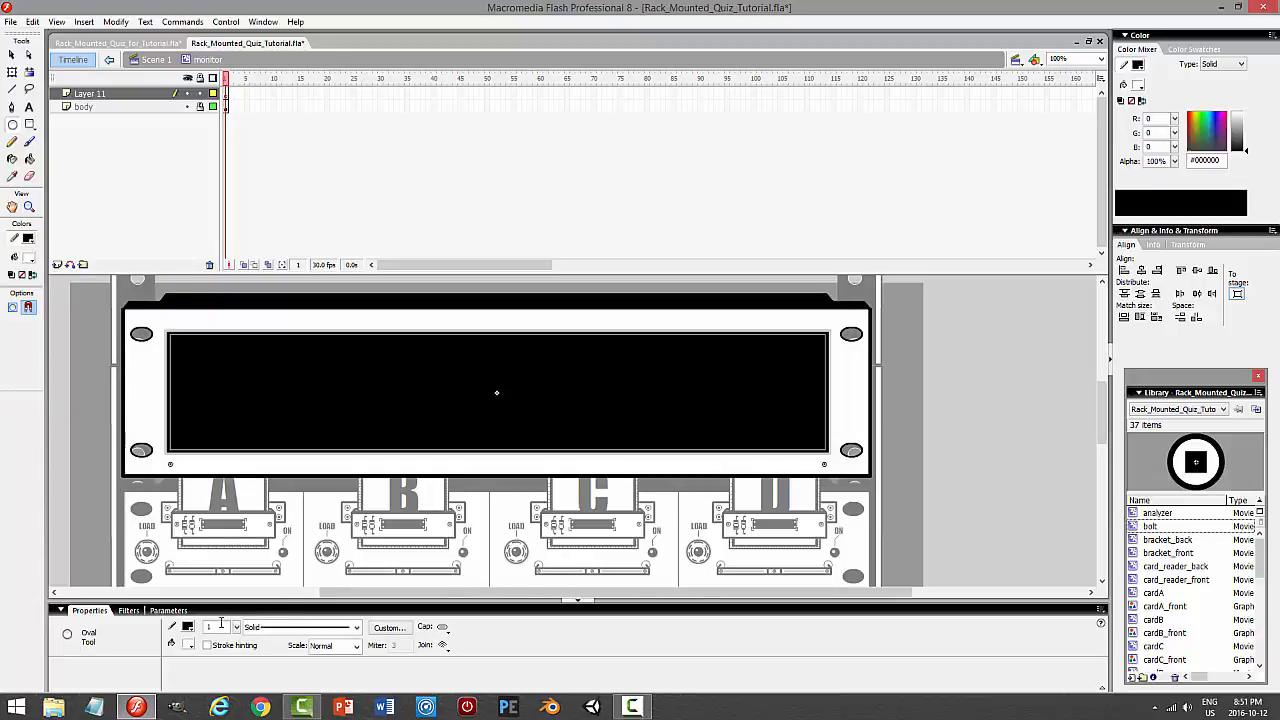
text(2)
key(Return)
drag(852, 371, 855, 374)
Move the circle so it is centred under the upper-right mounting hole, at about X 519.6, Y -33.1
click(18, 57)
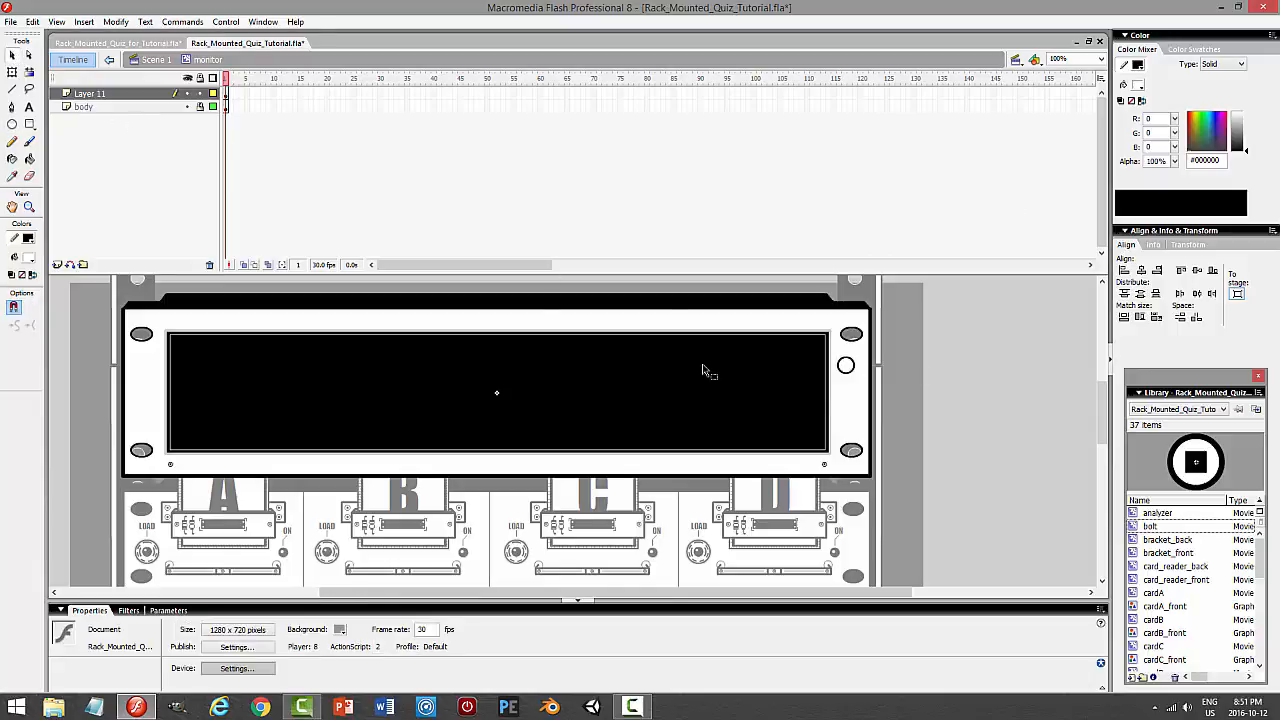
click(847, 369)
drag(848, 368, 852, 369)
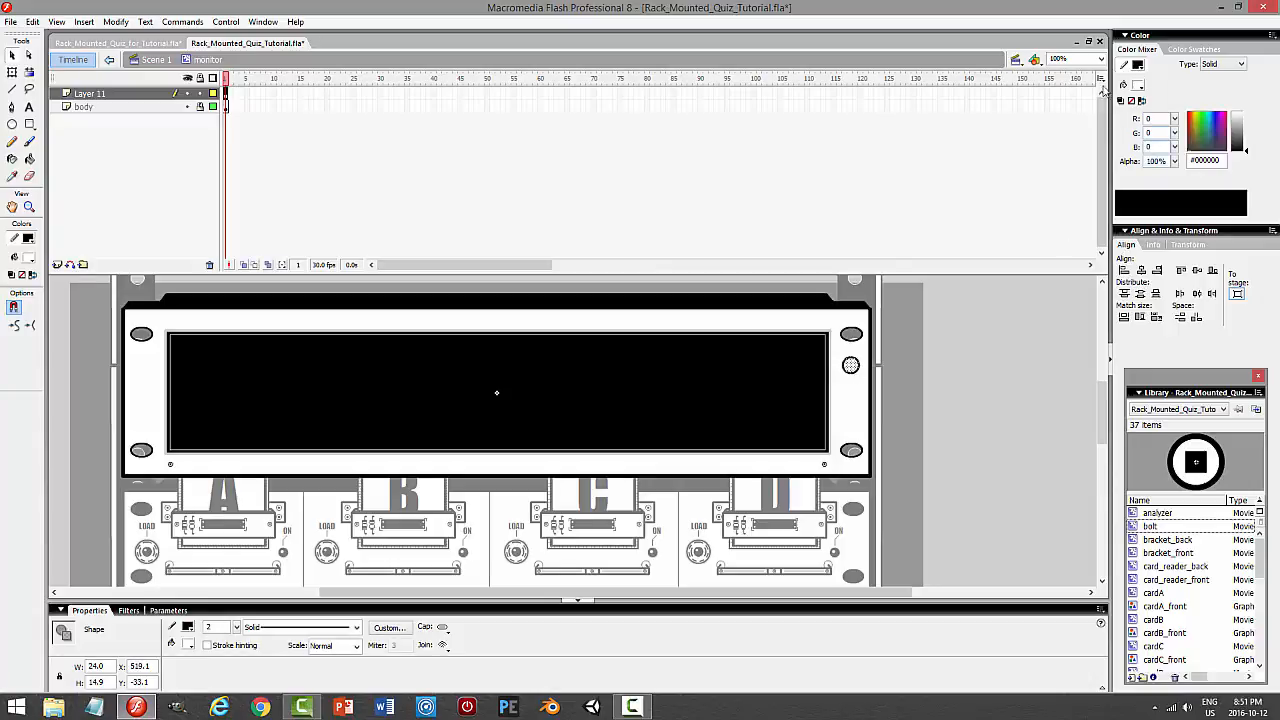
mouse_move(1110, 424)
mouse_down()
mouse_move(1112, 330)
mouse_move(1103, 408)
mouse_up()
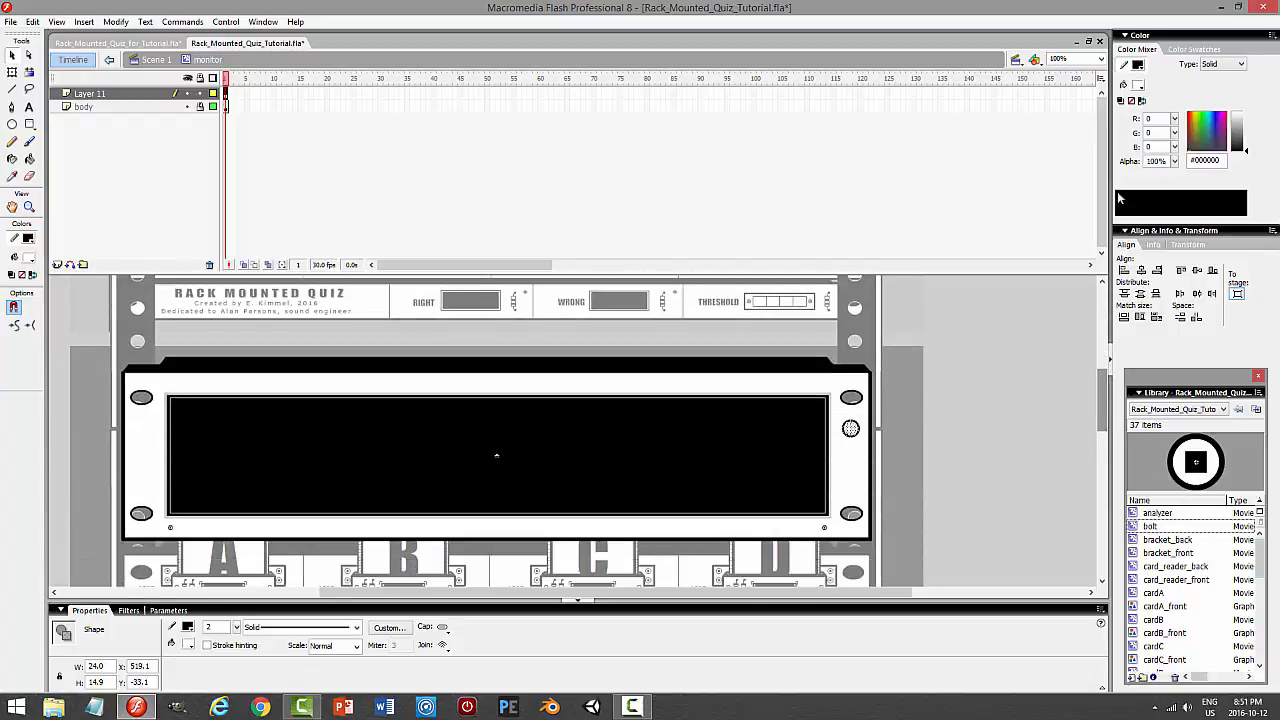
click(1101, 58)
click(1062, 112)
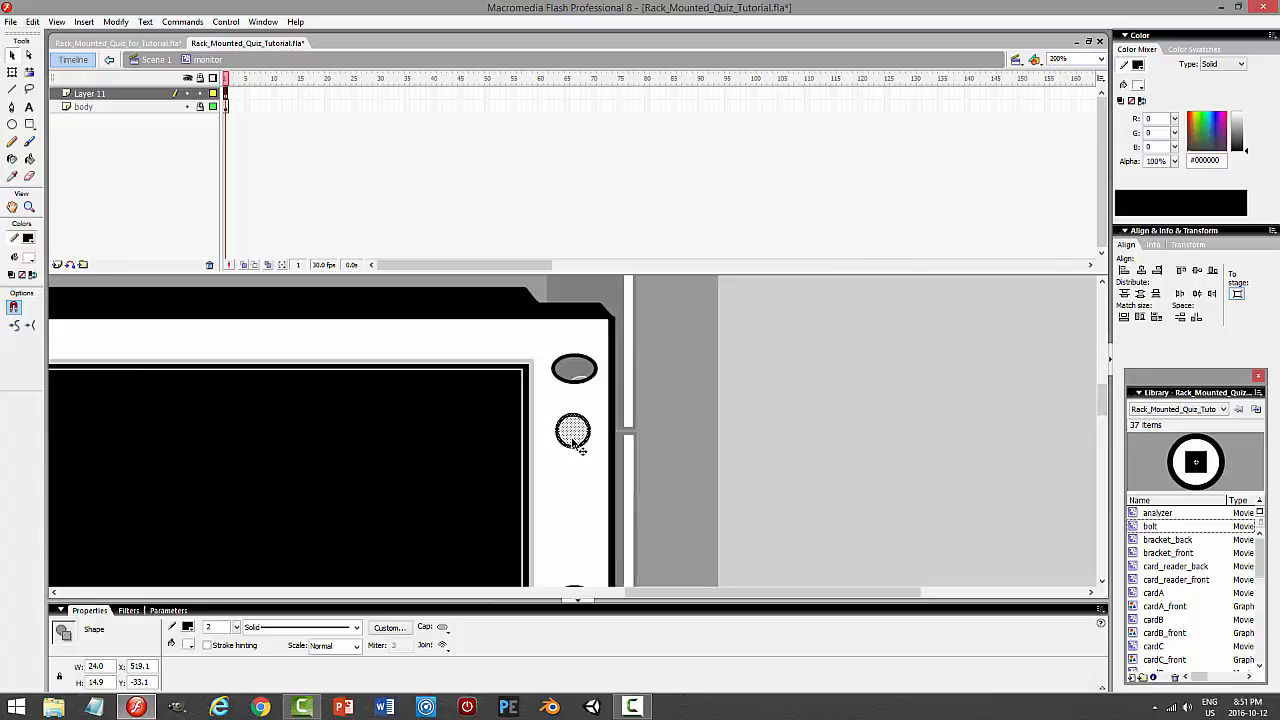
drag(573, 440, 574, 440)
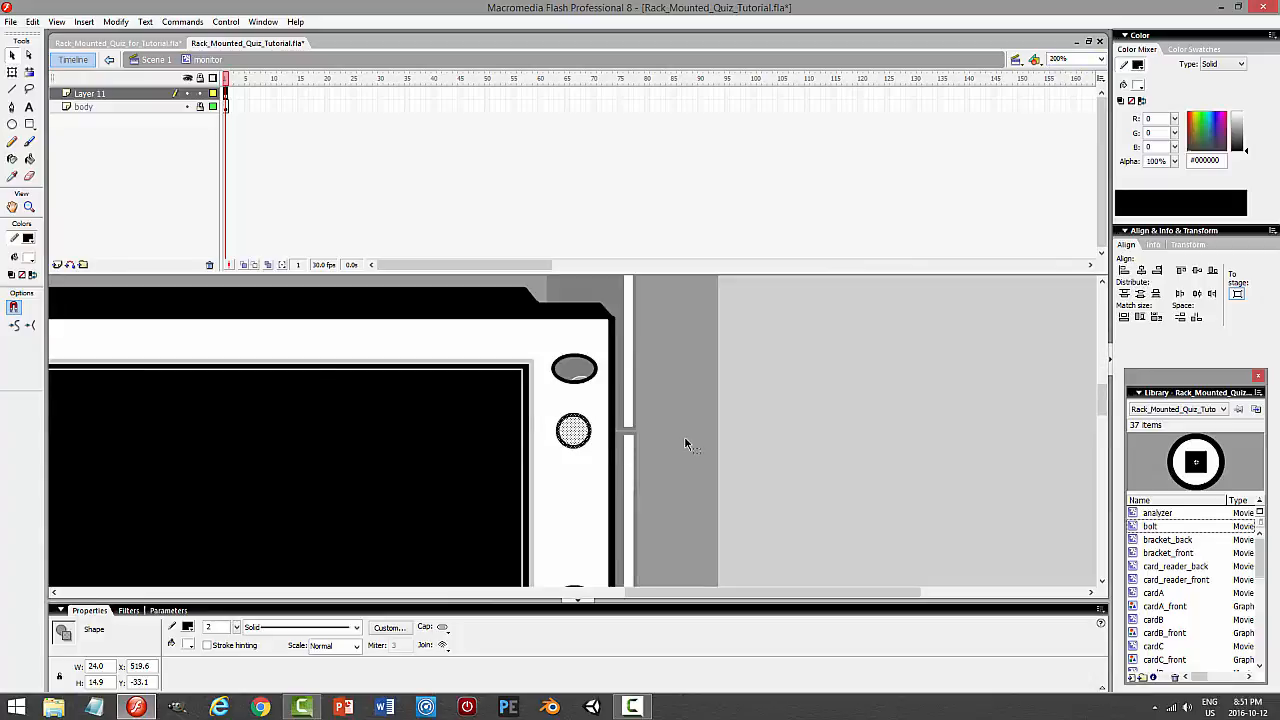
Convert the circle to a movie clip symbol named next_btn
click(115, 21)
click(105, 56)
text(next_btn)
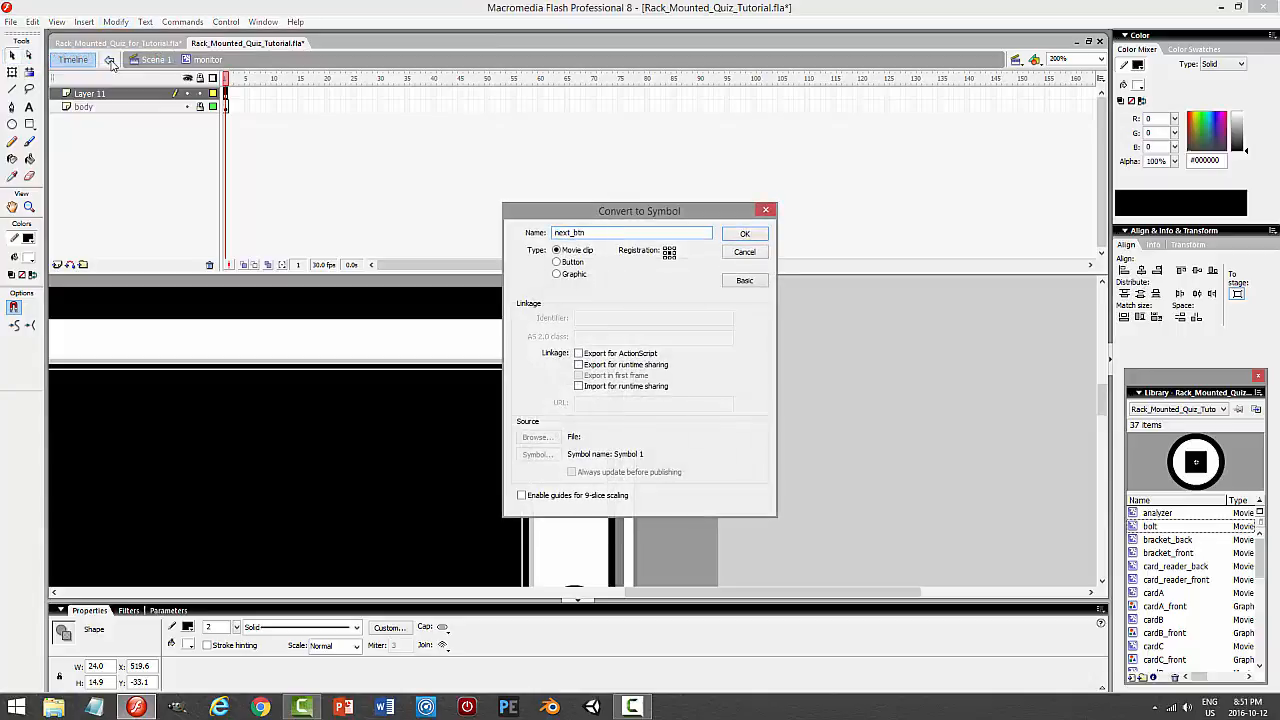
key(Return)
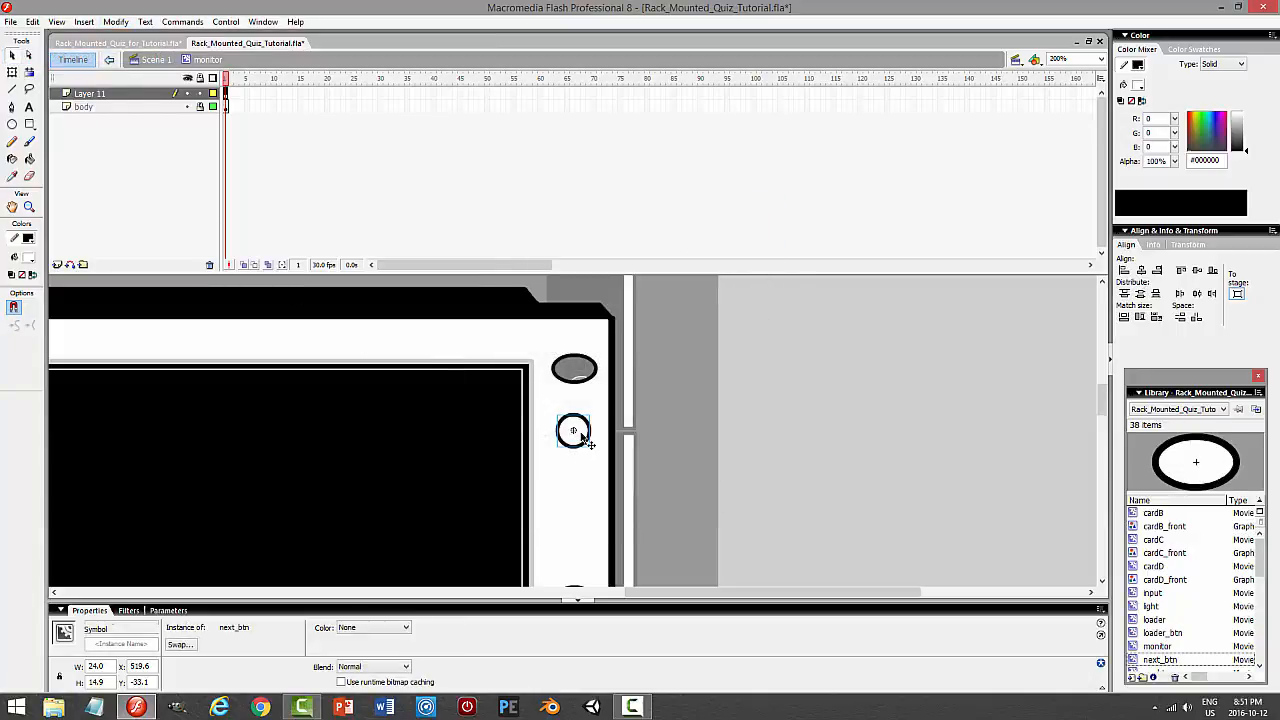
Open the next_btn symbol for editing and rename its layer body
double_click(581, 435)
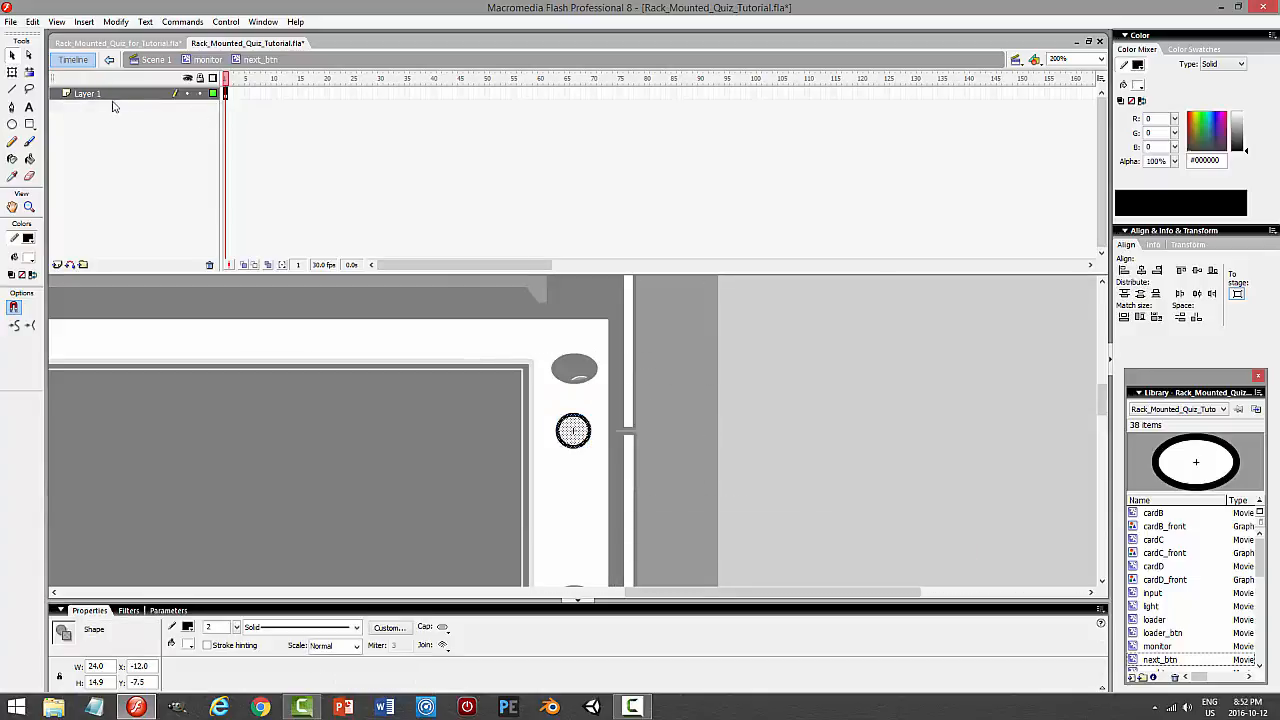
double_click(115, 95)
text(body)
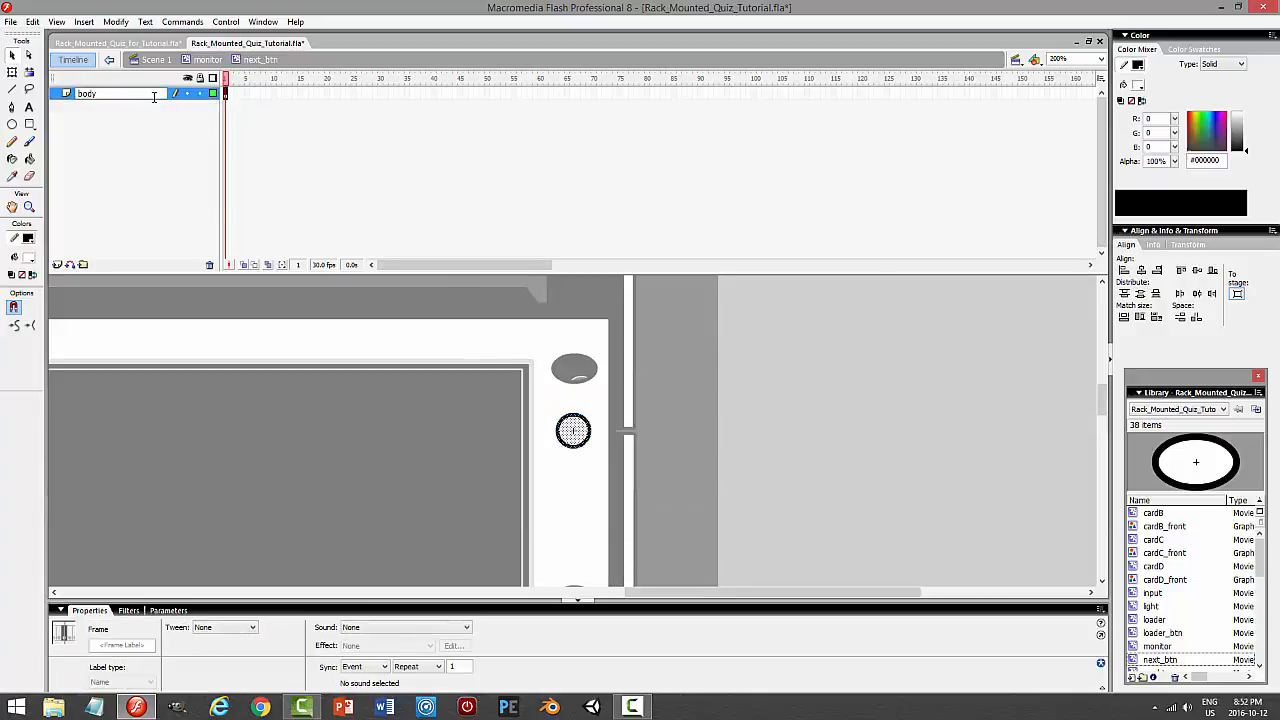
key(Return)
Copy the circle's white fill in place onto a new layer, lock the body layer and recolour the copy light grey #CCCCCC
click(588, 436)
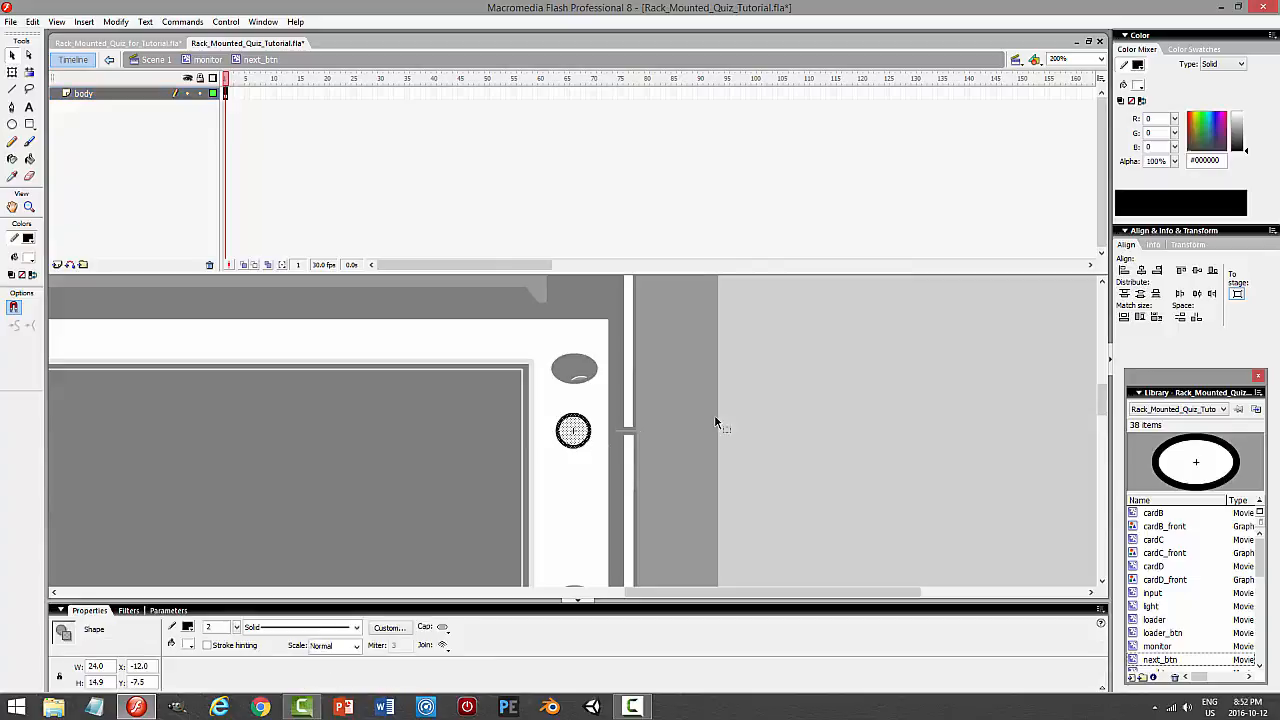
click(719, 444)
click(572, 430)
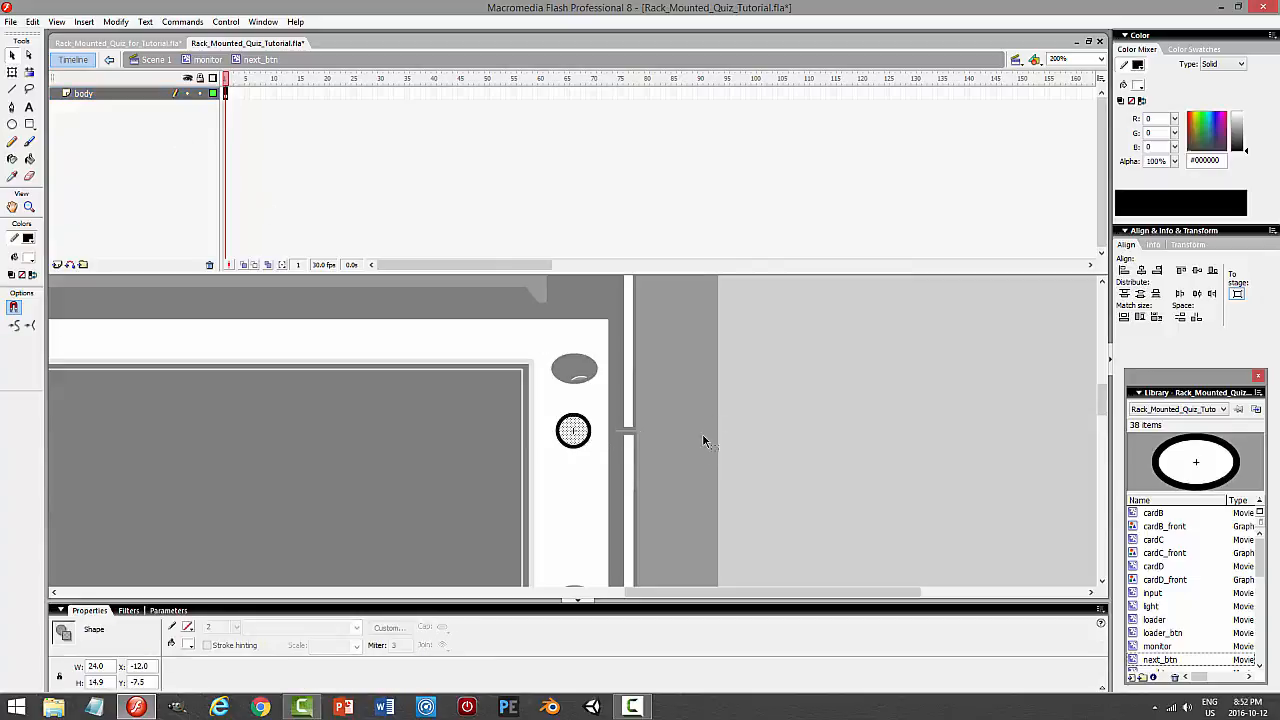
click(33, 21)
click(60, 82)
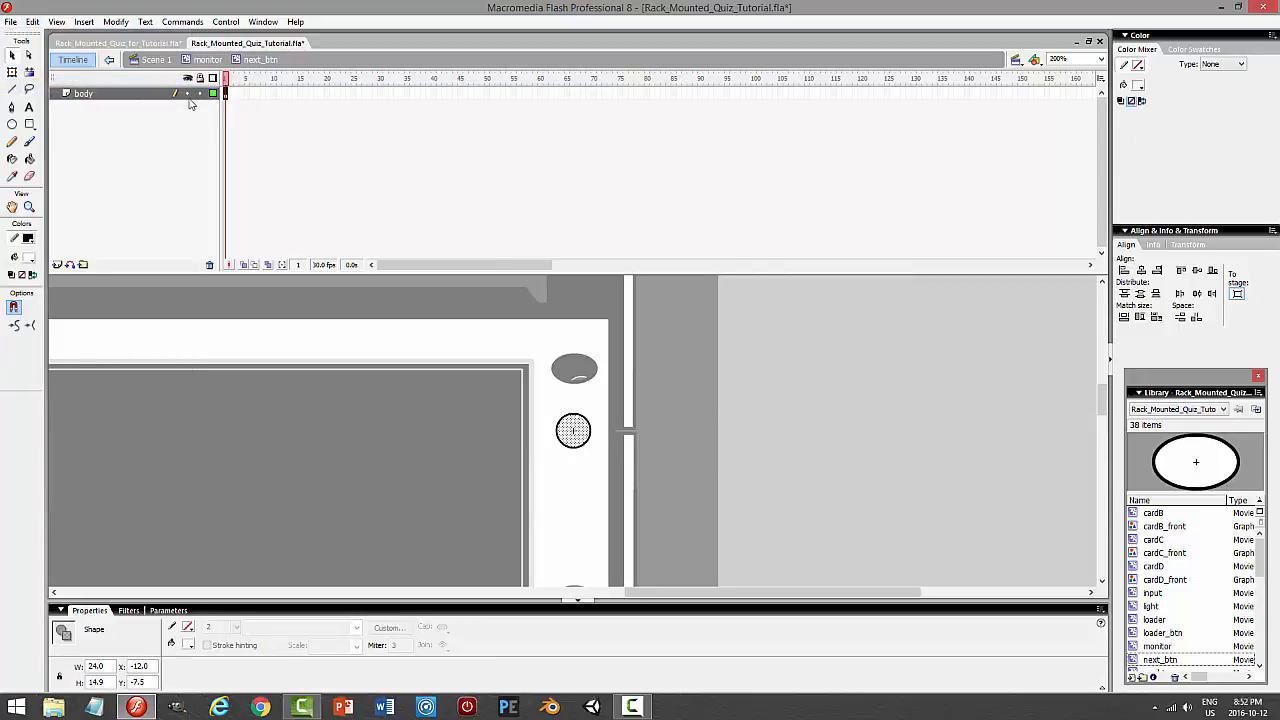
click(57, 264)
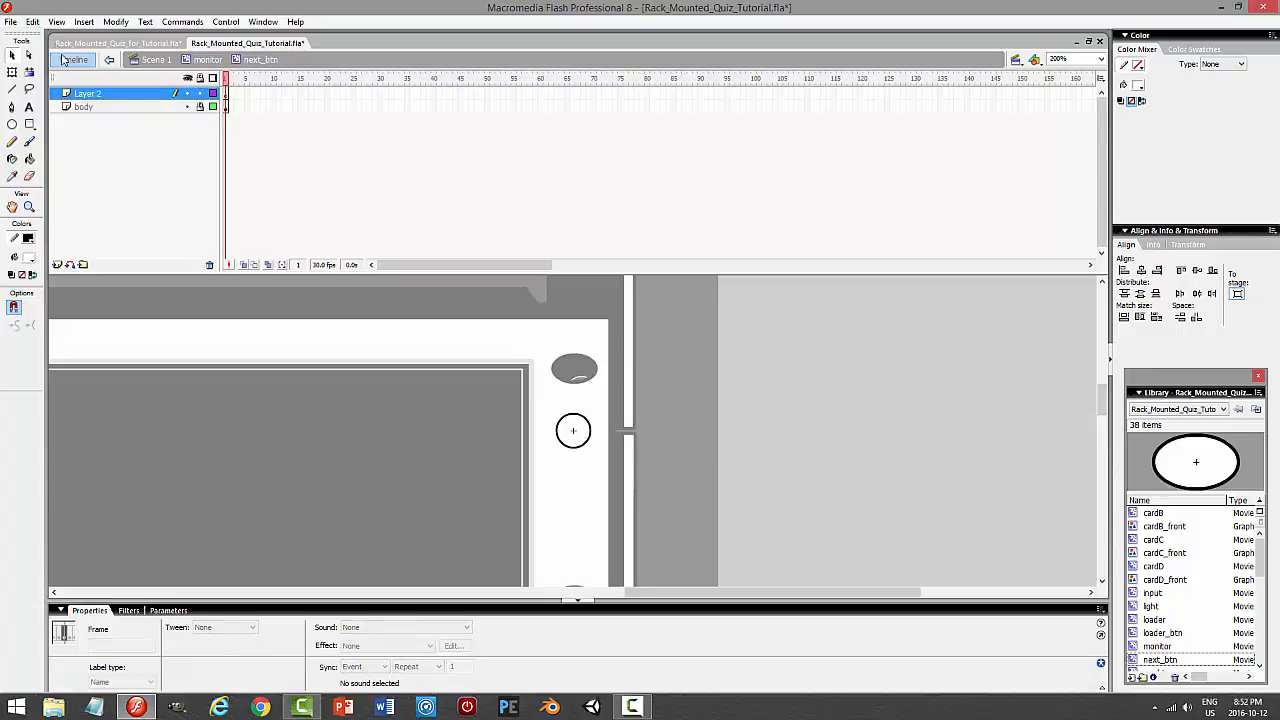
click(33, 21)
click(135, 110)
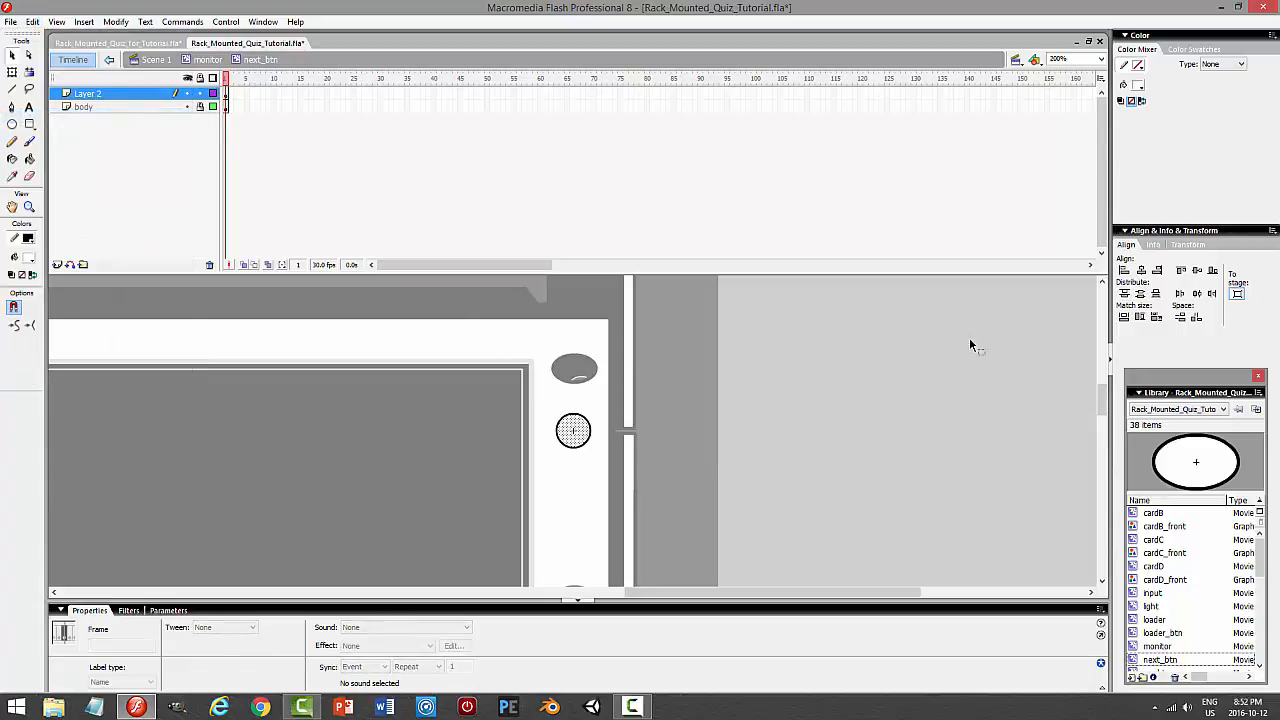
click(1138, 86)
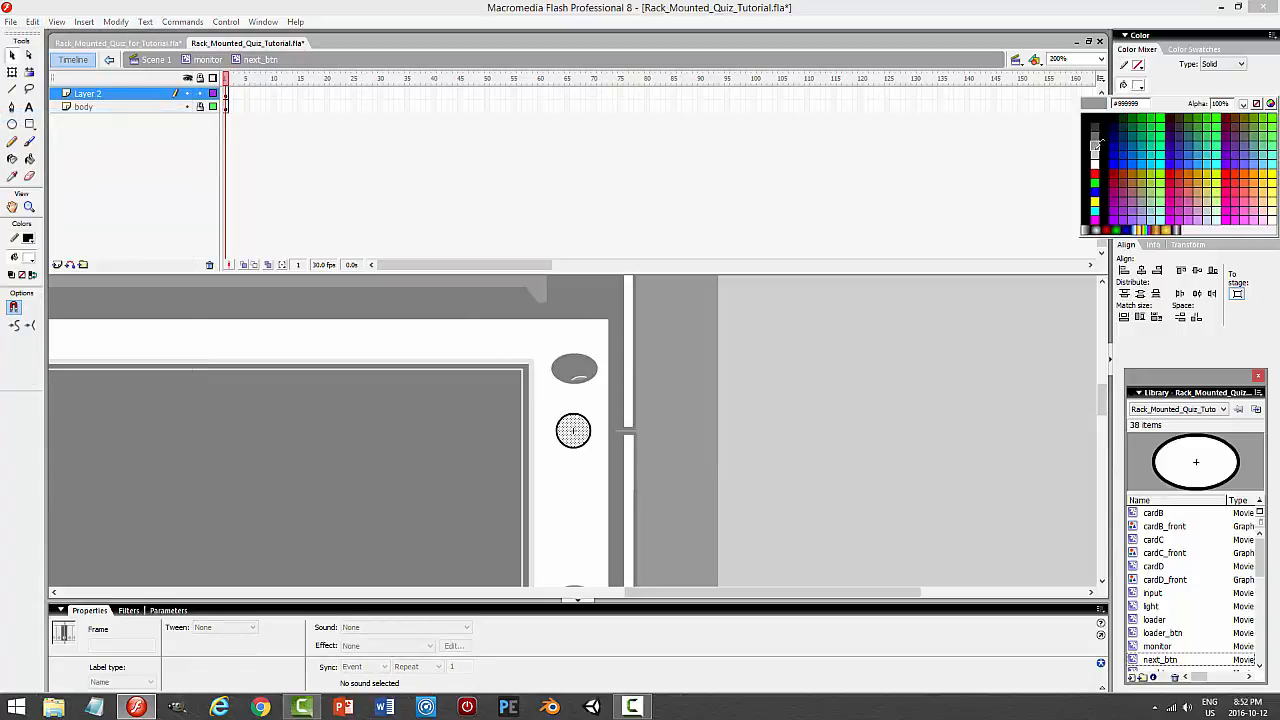
click(1095, 153)
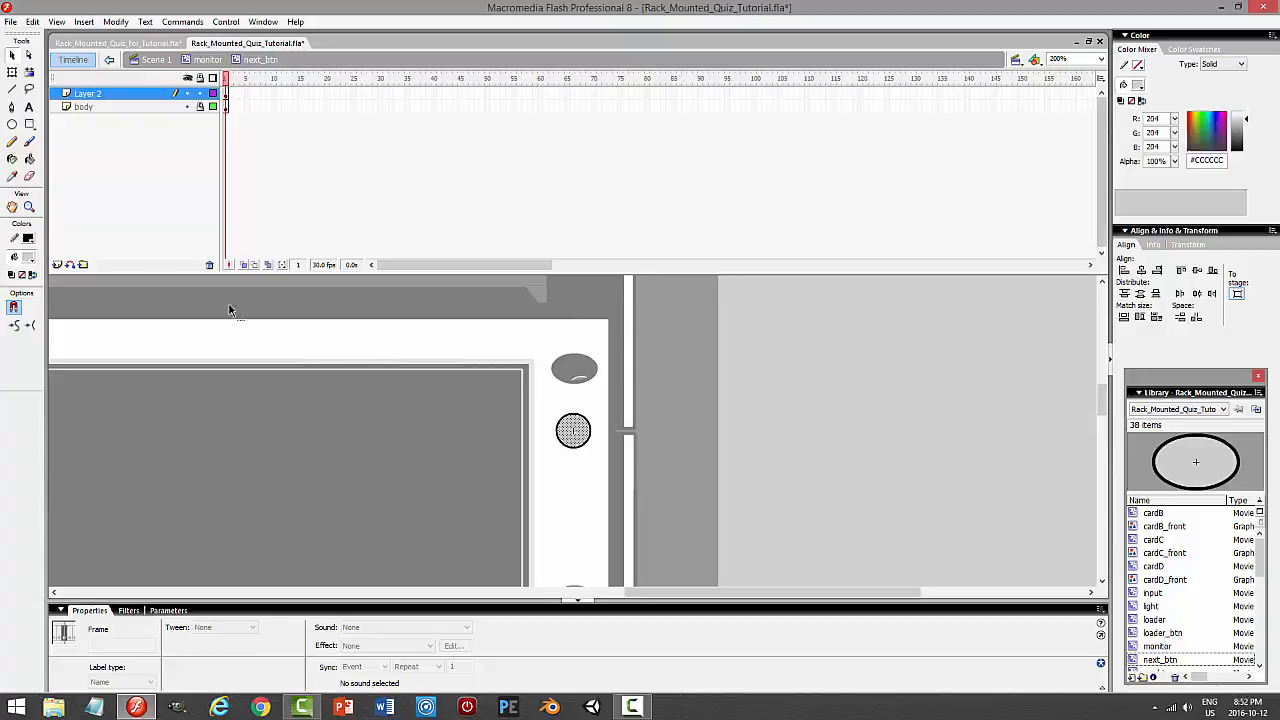
Move the new layer below the body layer and rename it indent
drag(115, 94, 106, 114)
double_click(133, 108)
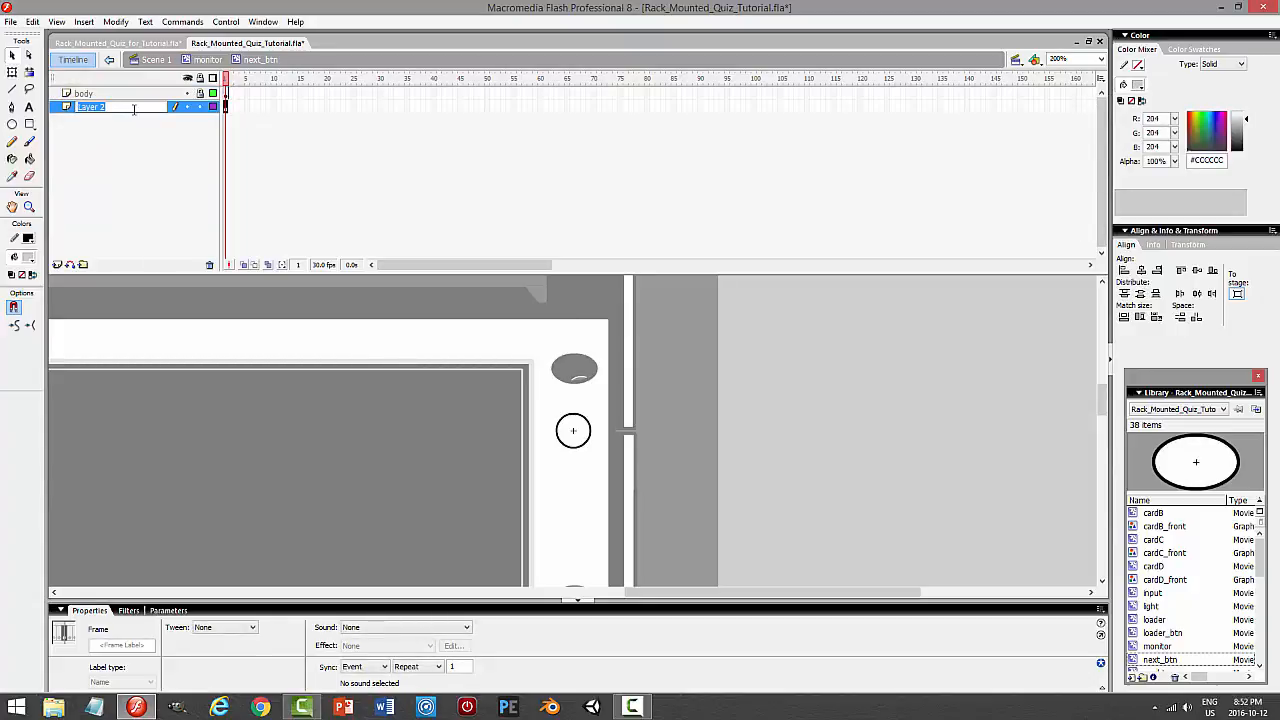
text(indent)
key(Return)
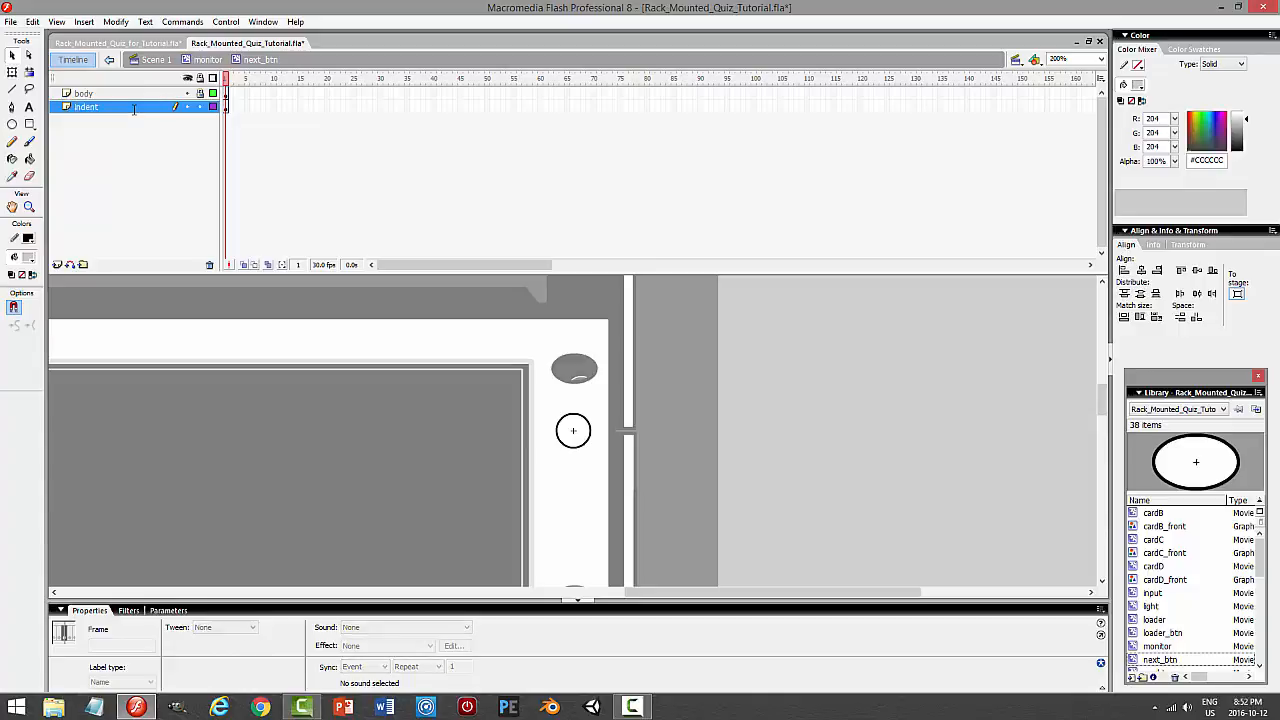
Enlarge the grey circle on the indent layer evenly around its centre to about 30 wide, forming a rim around the button
key(q)
key(ctrl+a)
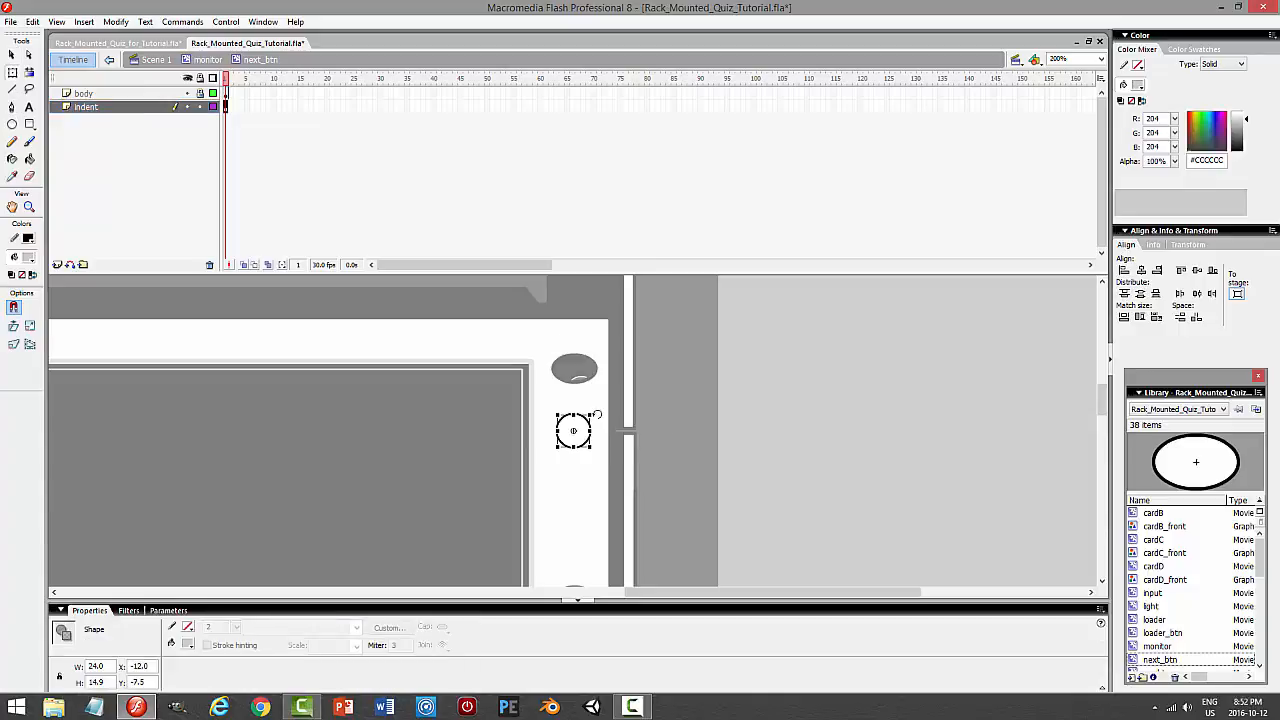
drag(588, 415, 595, 410)
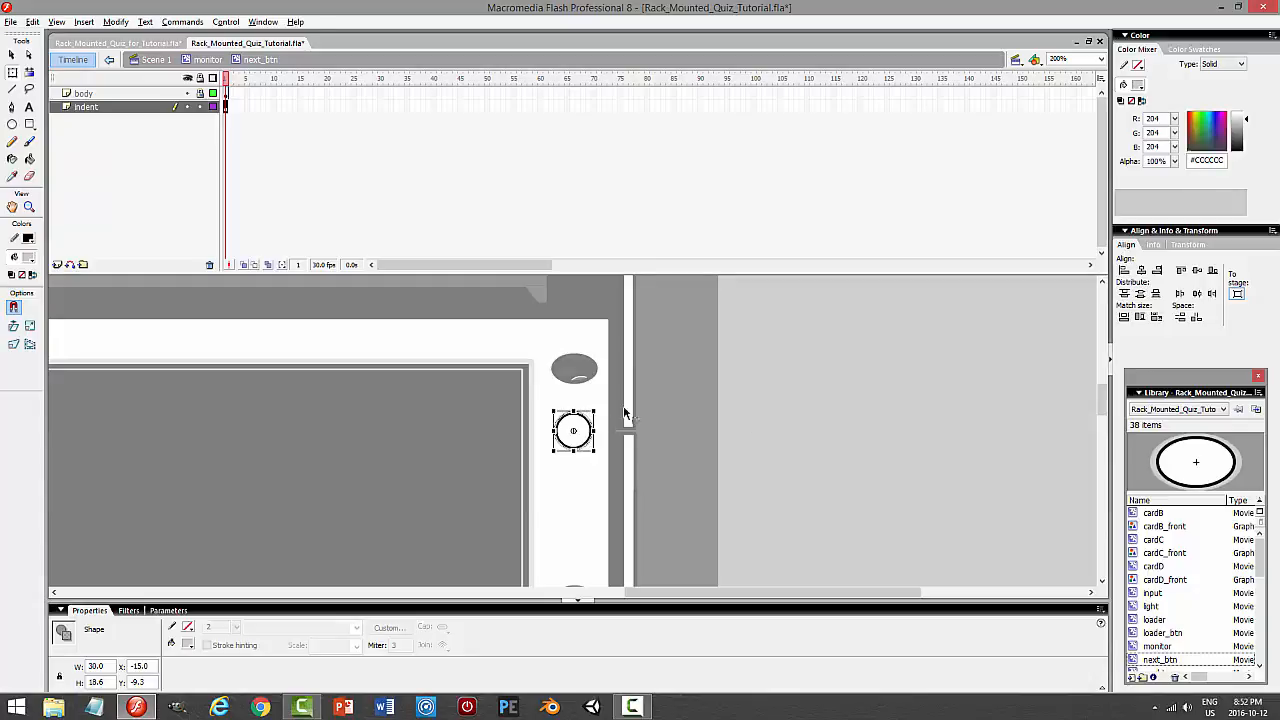
click(709, 440)
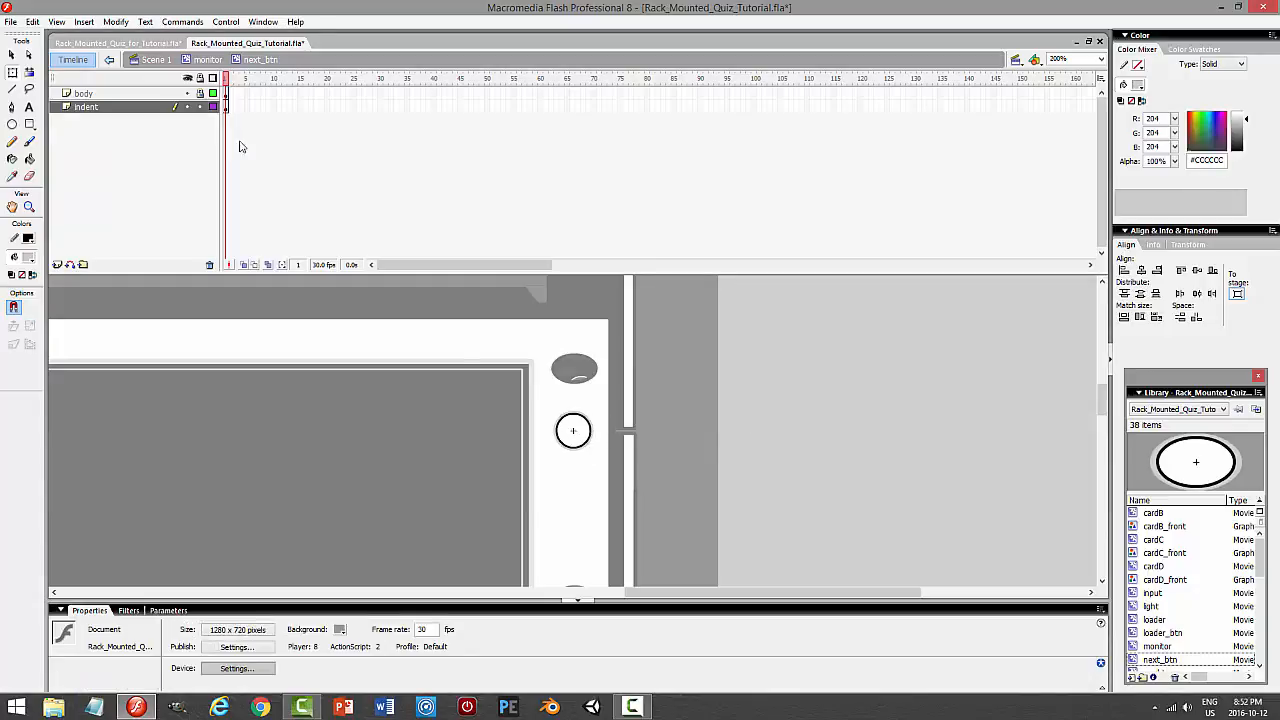
Lock the indent layer, delete the circle's black outline on the unlocked body layer and test the movie
click(199, 107)
click(200, 93)
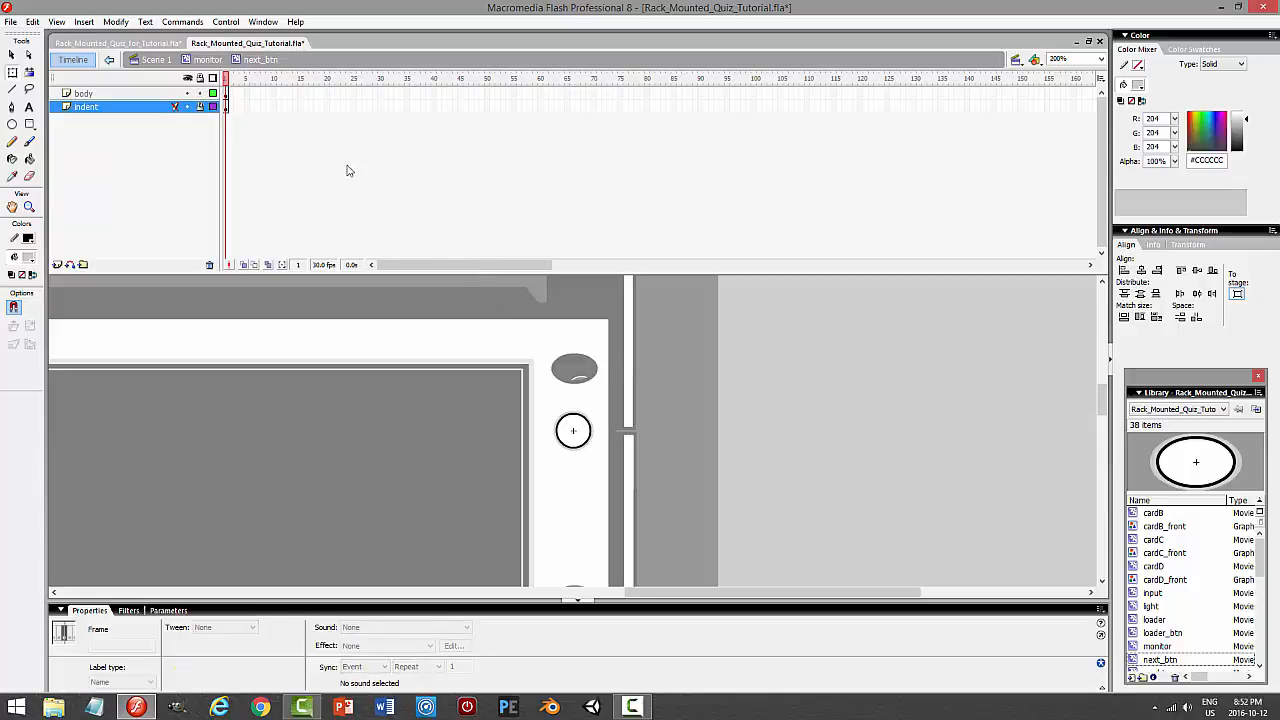
key(ctrl+z)
click(698, 427)
click(589, 427)
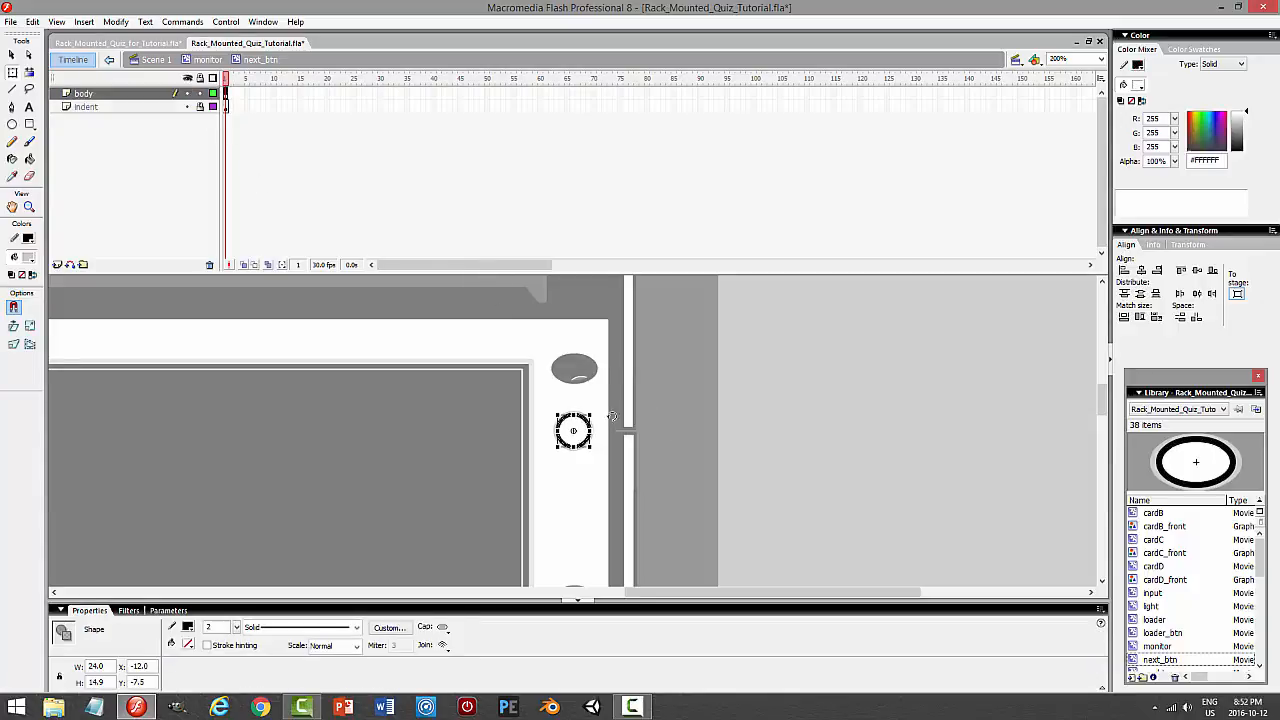
click(812, 416)
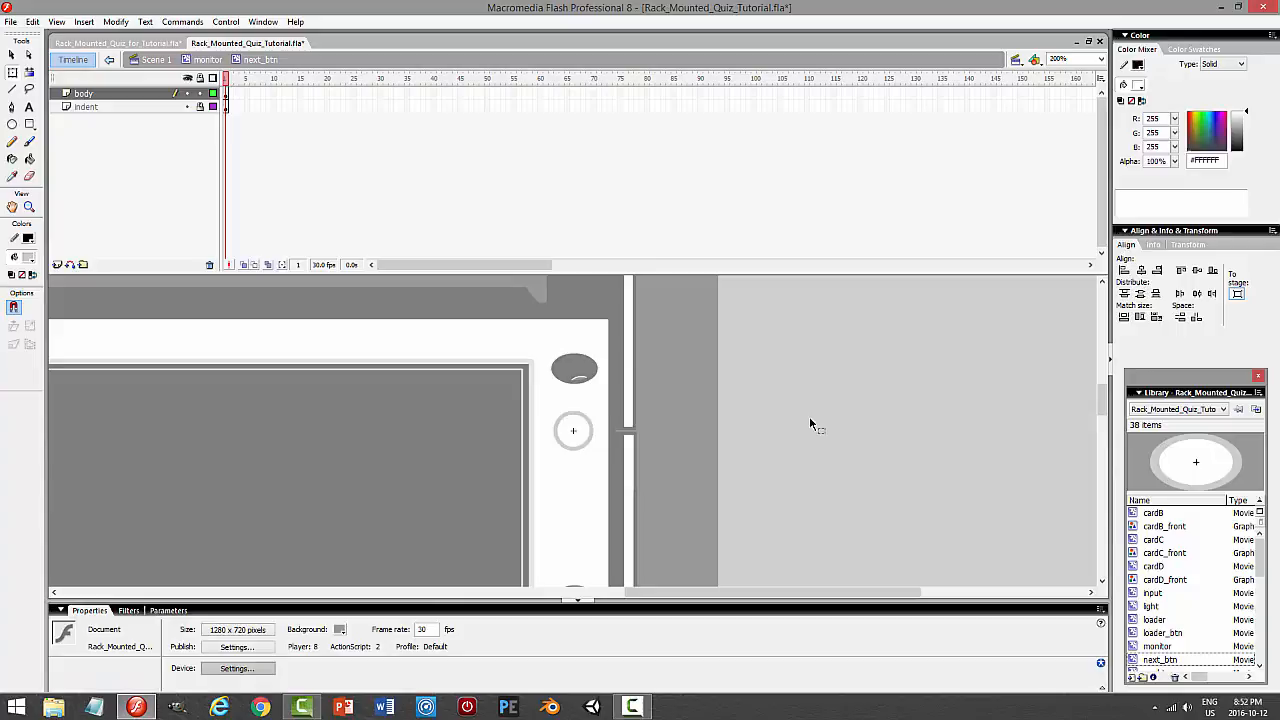
key(ctrl+Return)
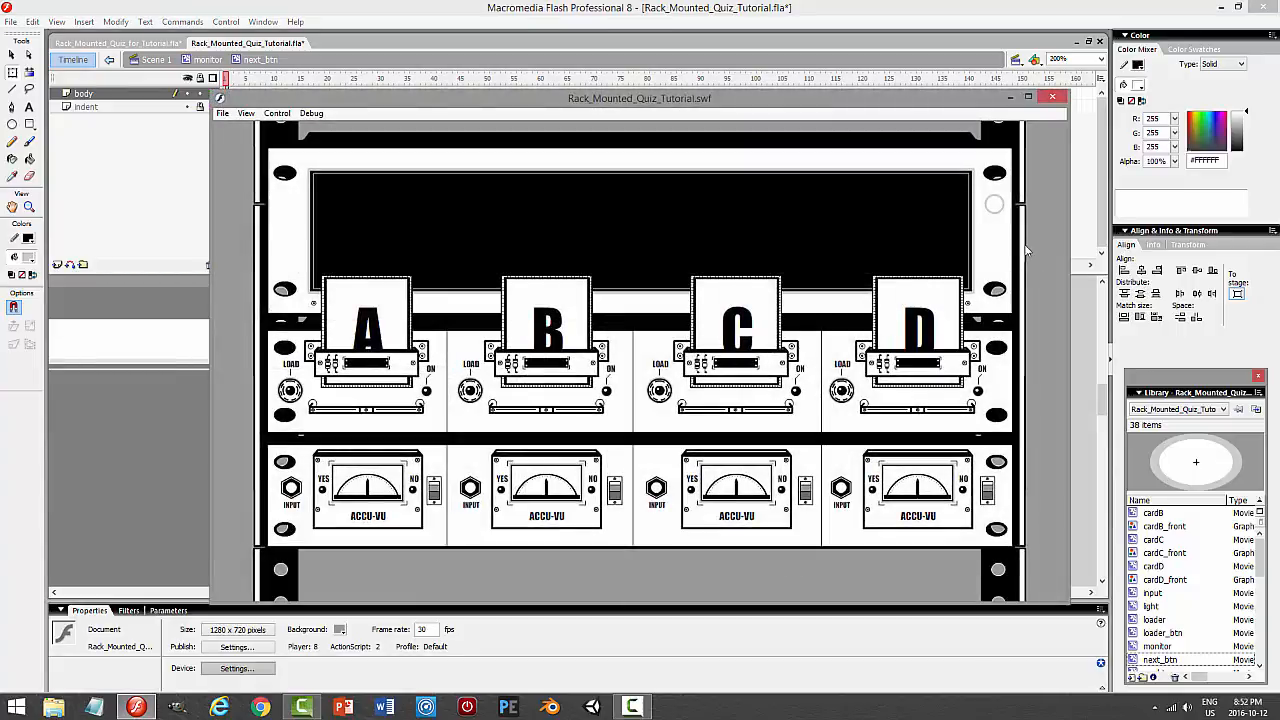
click(1053, 98)
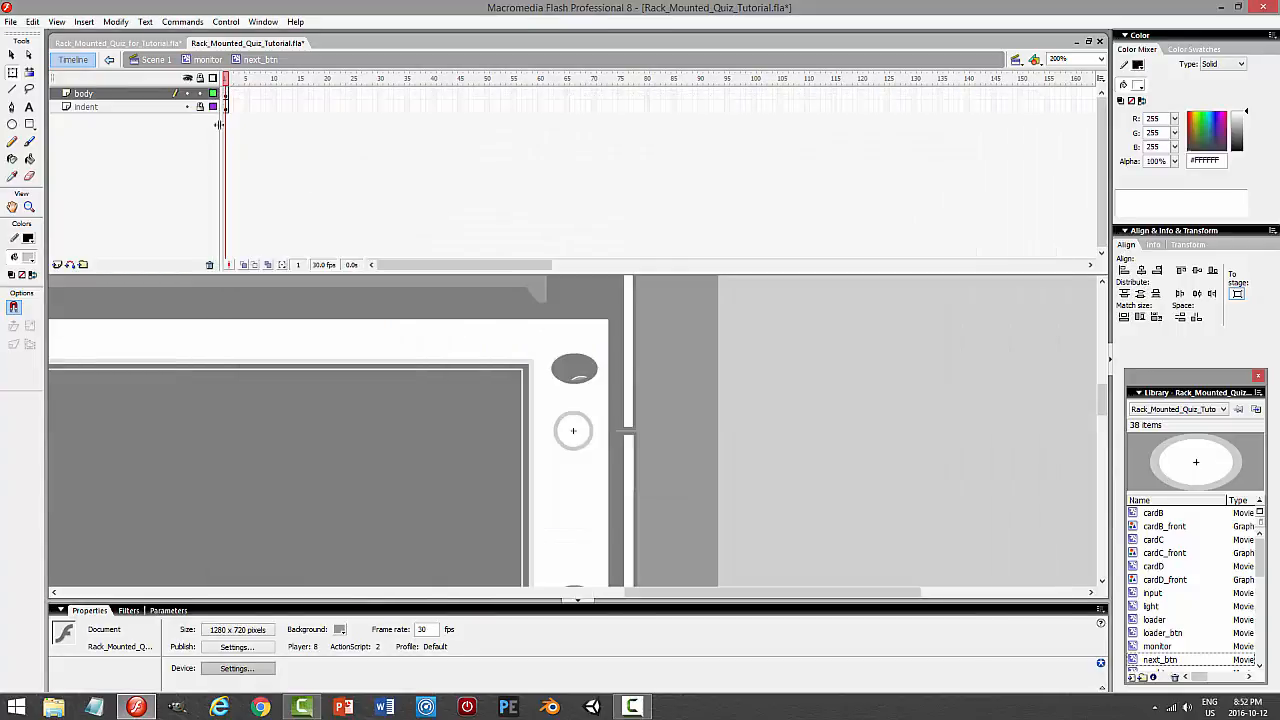
Lock the body layer, add a new layer above it and set a black #000000 fill with no stroke
click(200, 94)
click(57, 264)
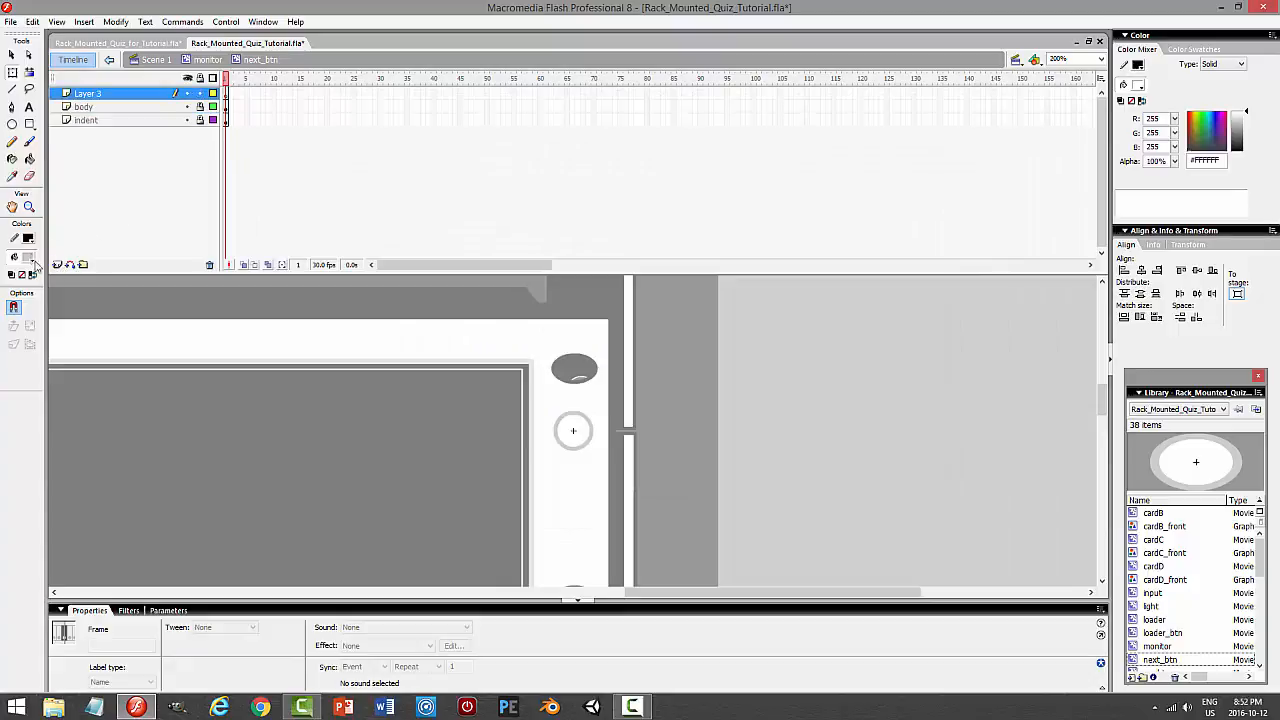
click(28, 257)
click(28, 238)
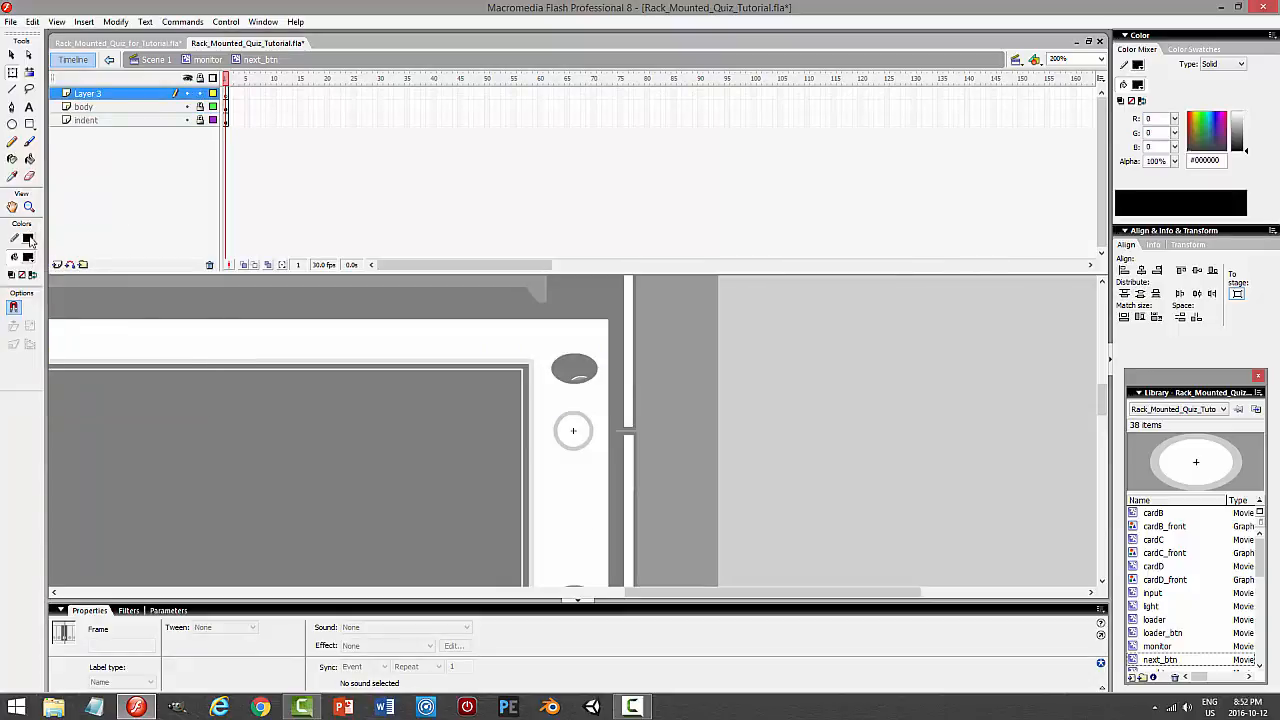
click(28, 238)
click(184, 257)
Draw a small black square inside the circle on the new layer and collapse one corner to form a triangle
click(29, 124)
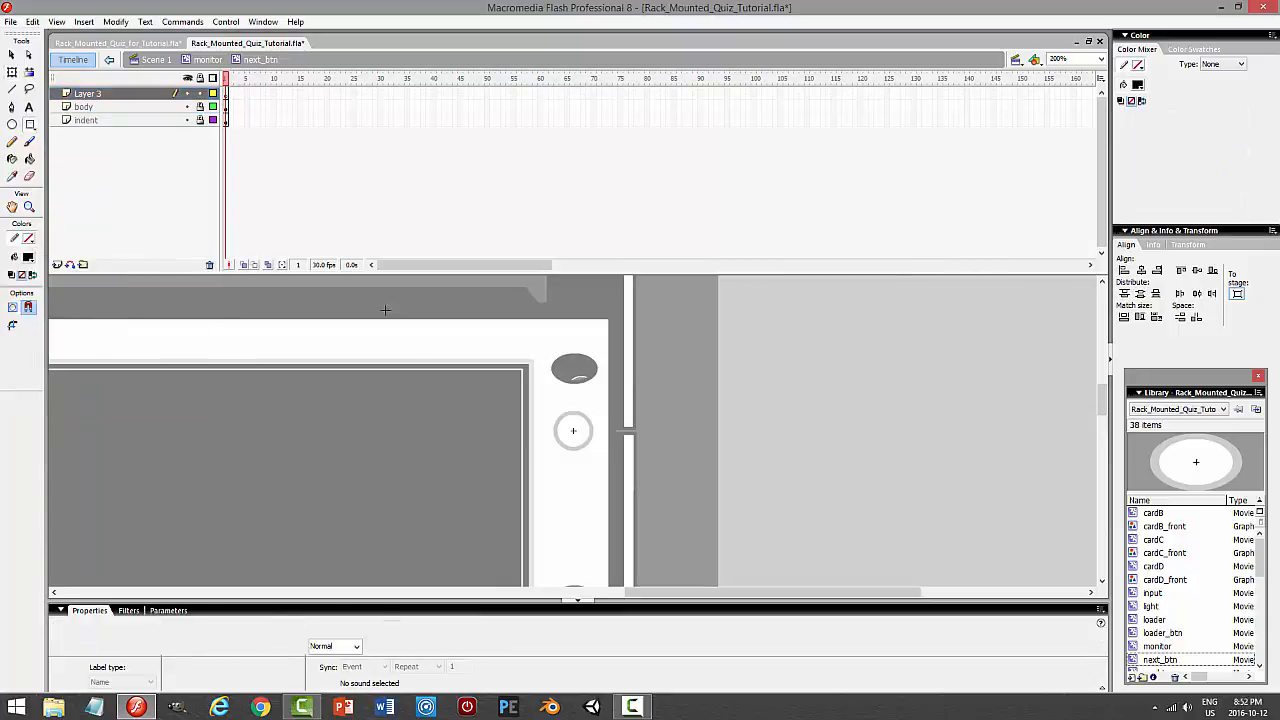
drag(567, 426, 581, 439)
click(12, 54)
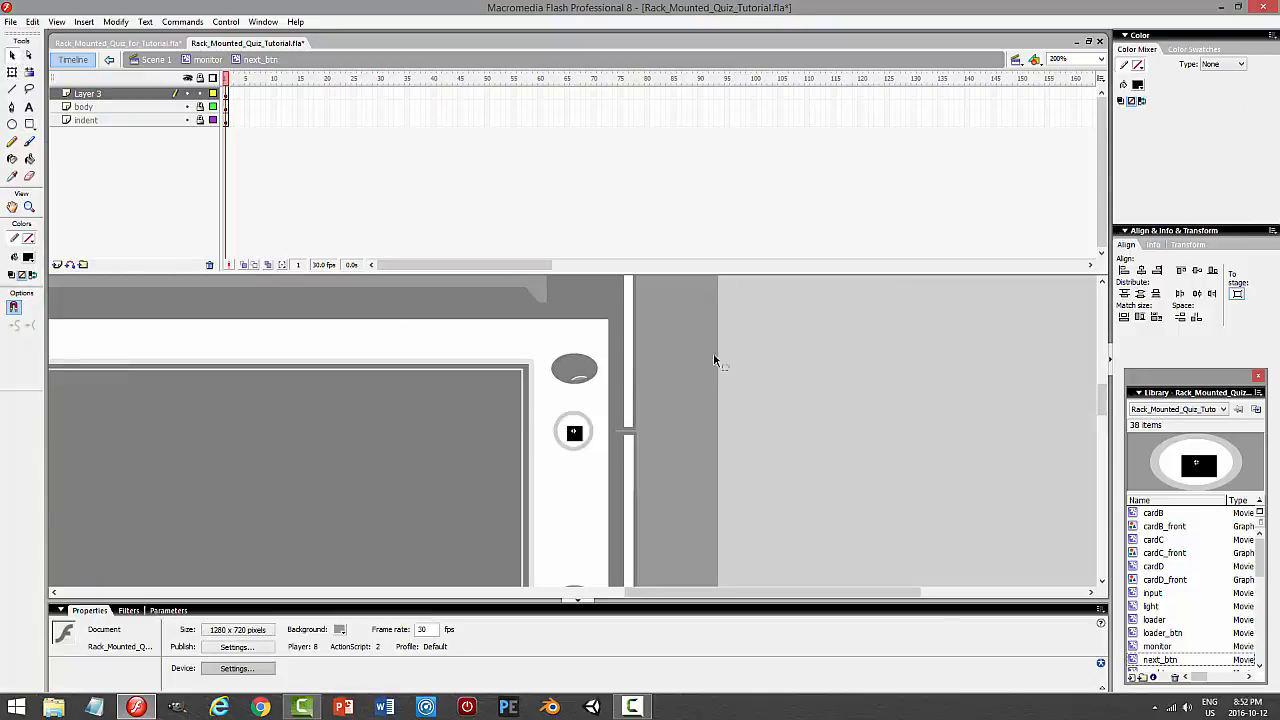
click(576, 434)
drag(576, 434, 614, 491)
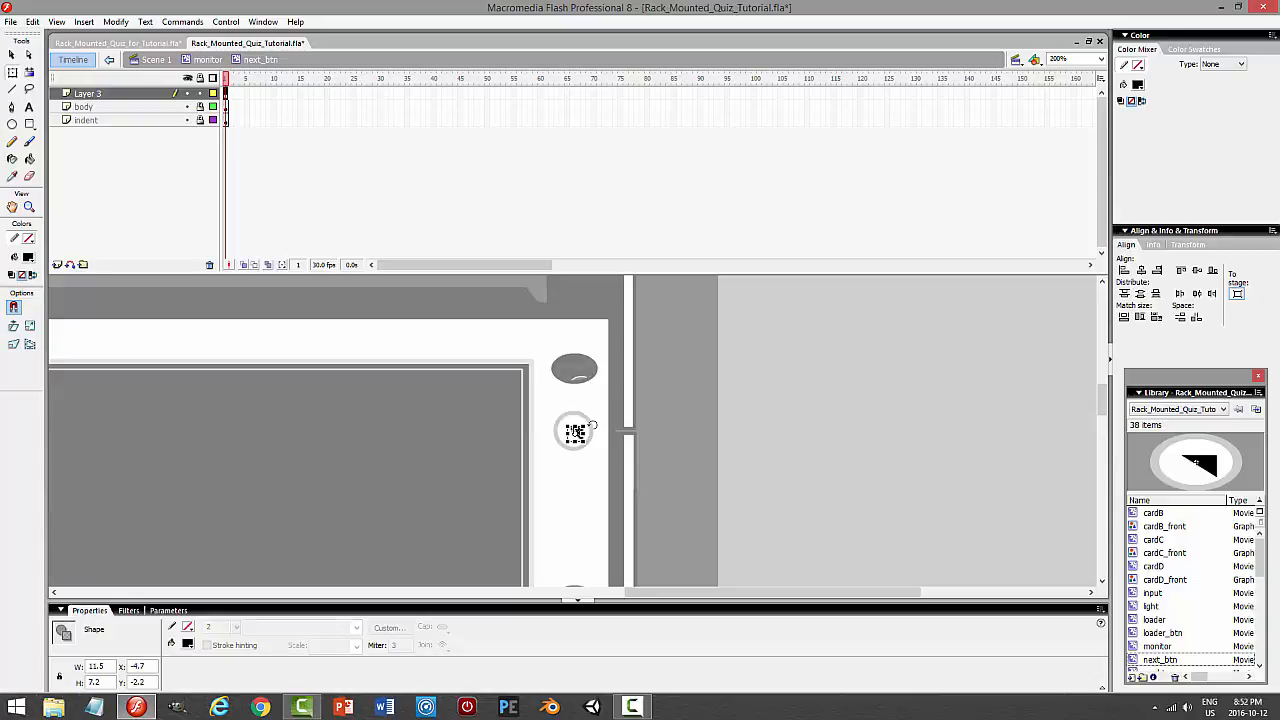
Try to rotate the small black triangle freehand by about an eighth of a turn, and undo the rotation
drag(591, 427, 586, 446)
click(12, 54)
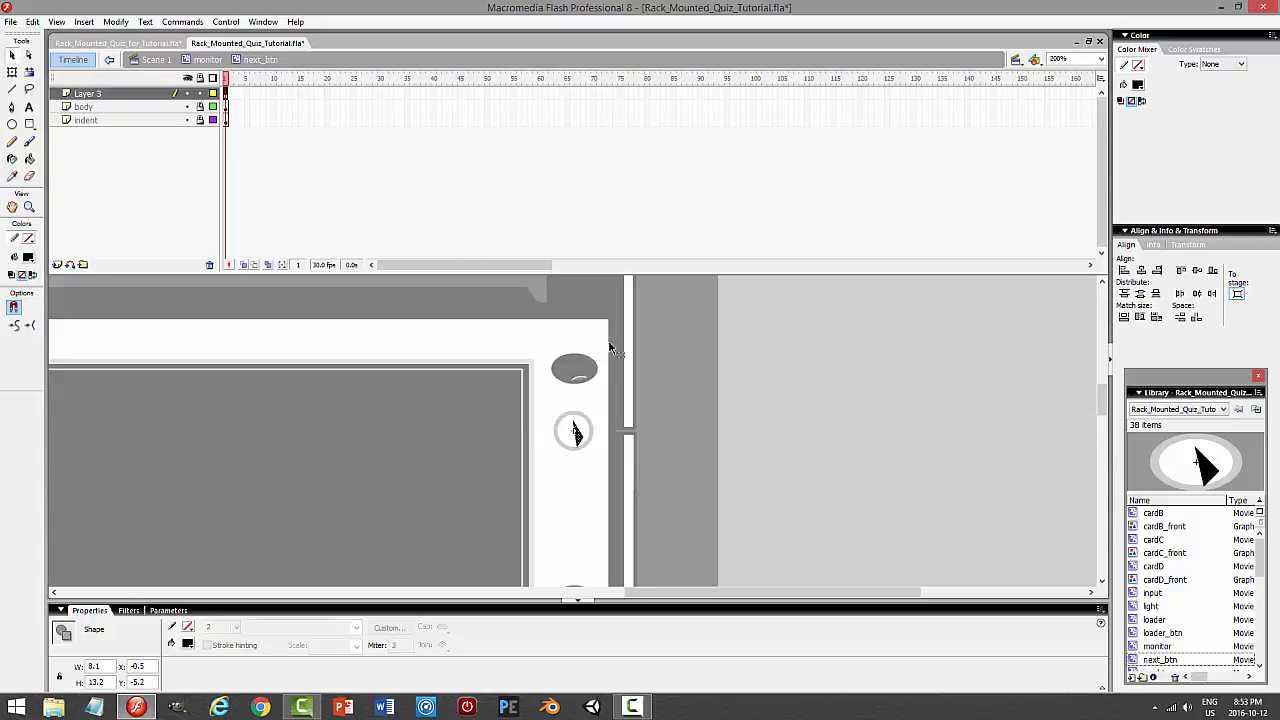
key(ctrl+z)
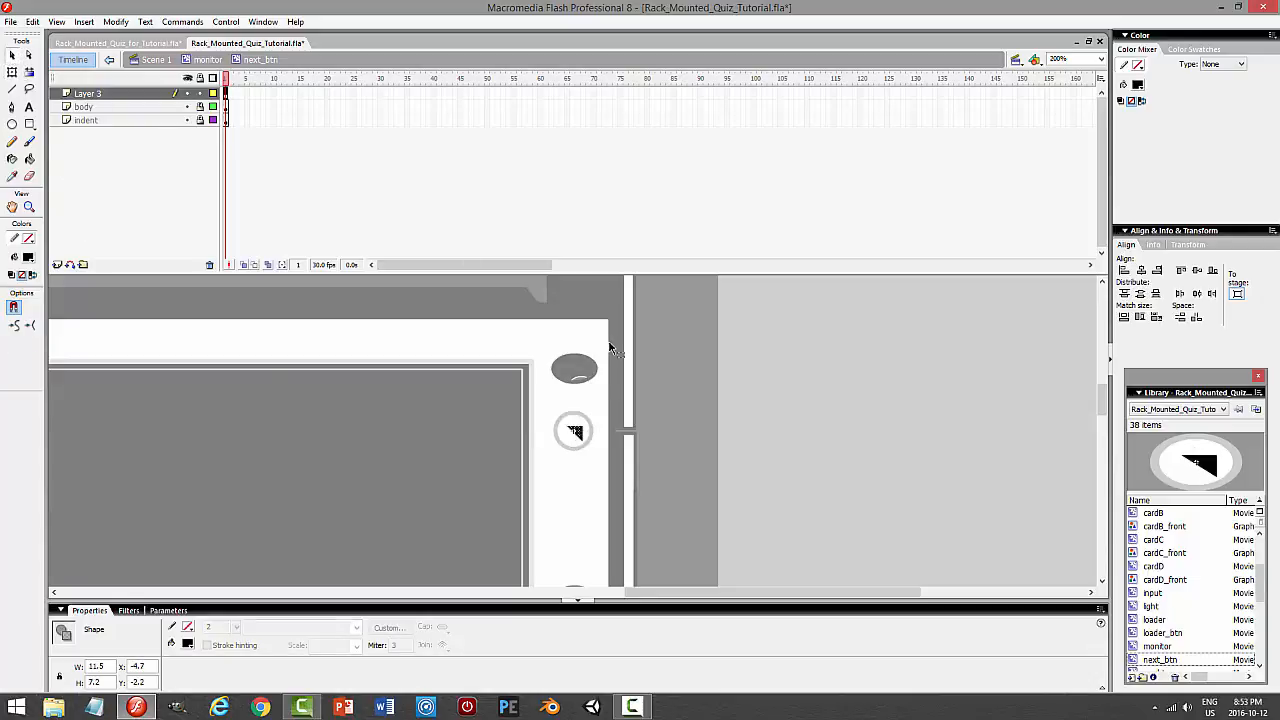
Centre the black triangle horizontally and vertically on the next_btn symbol
click(1101, 59)
click(1070, 128)
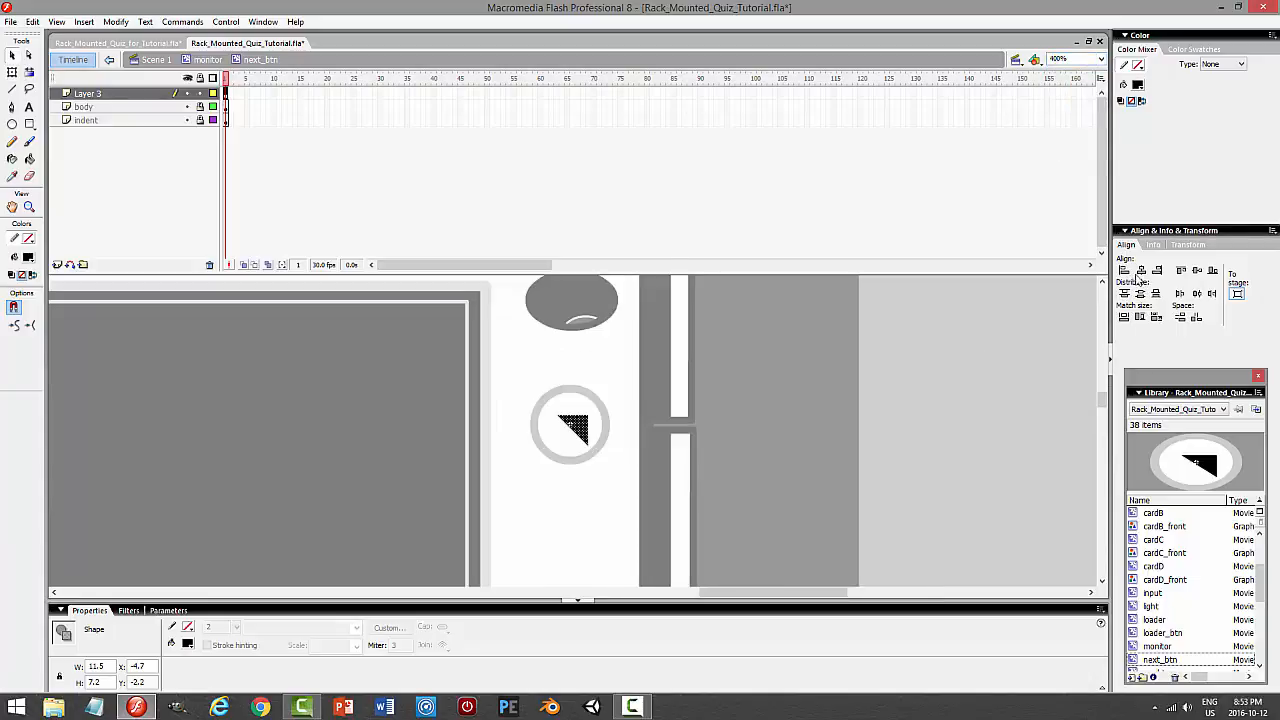
click(1140, 272)
click(1181, 272)
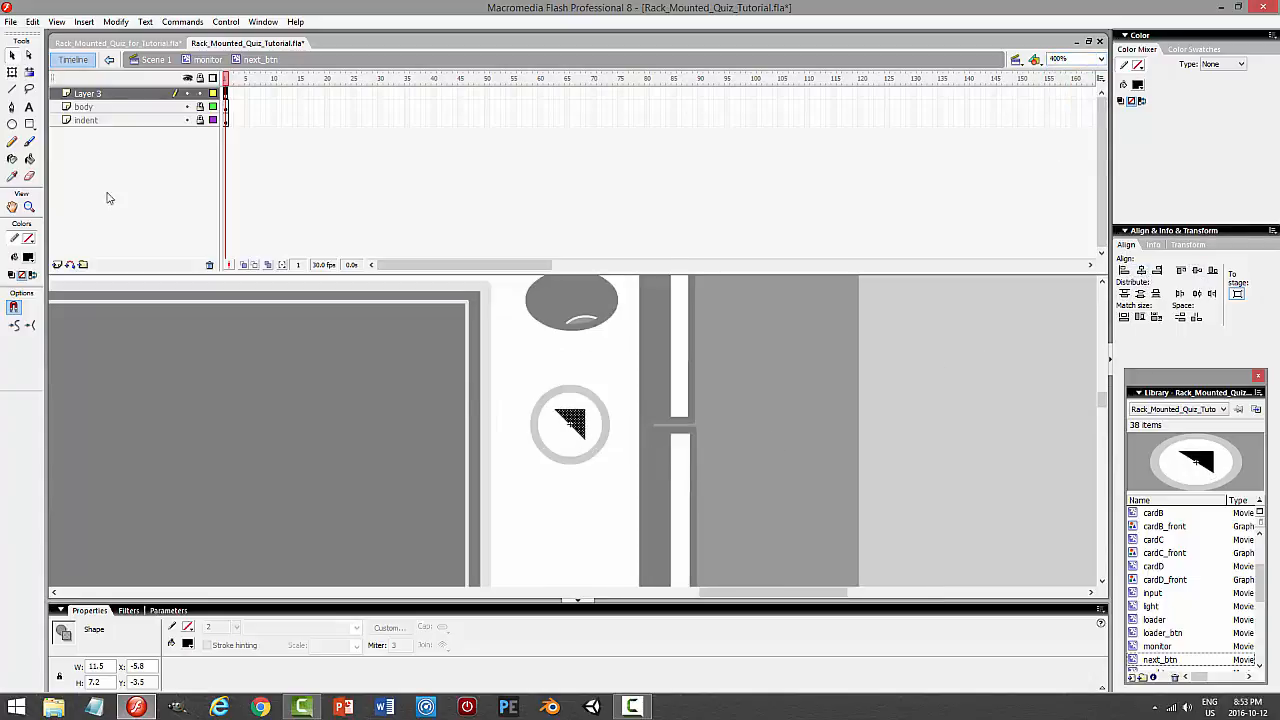
Try a freehand rotation of the centred triangle to make it point sideways, and undo it
click(12, 72)
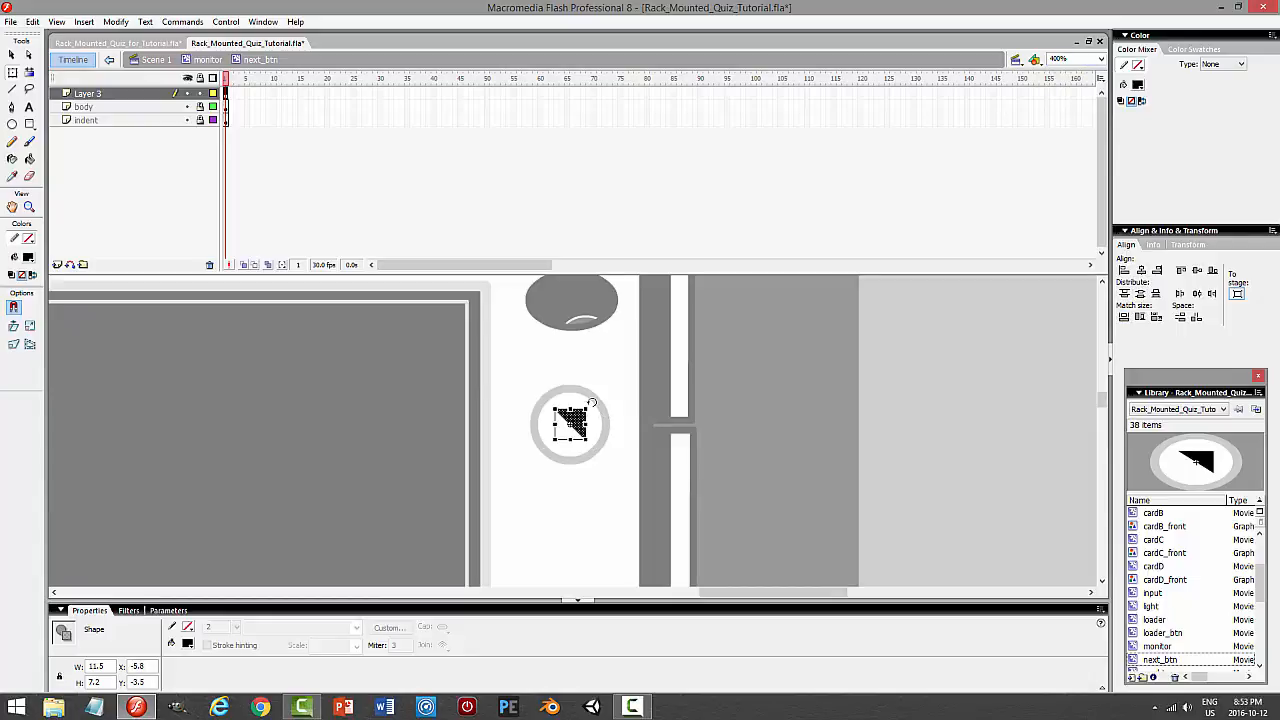
drag(592, 403, 662, 420)
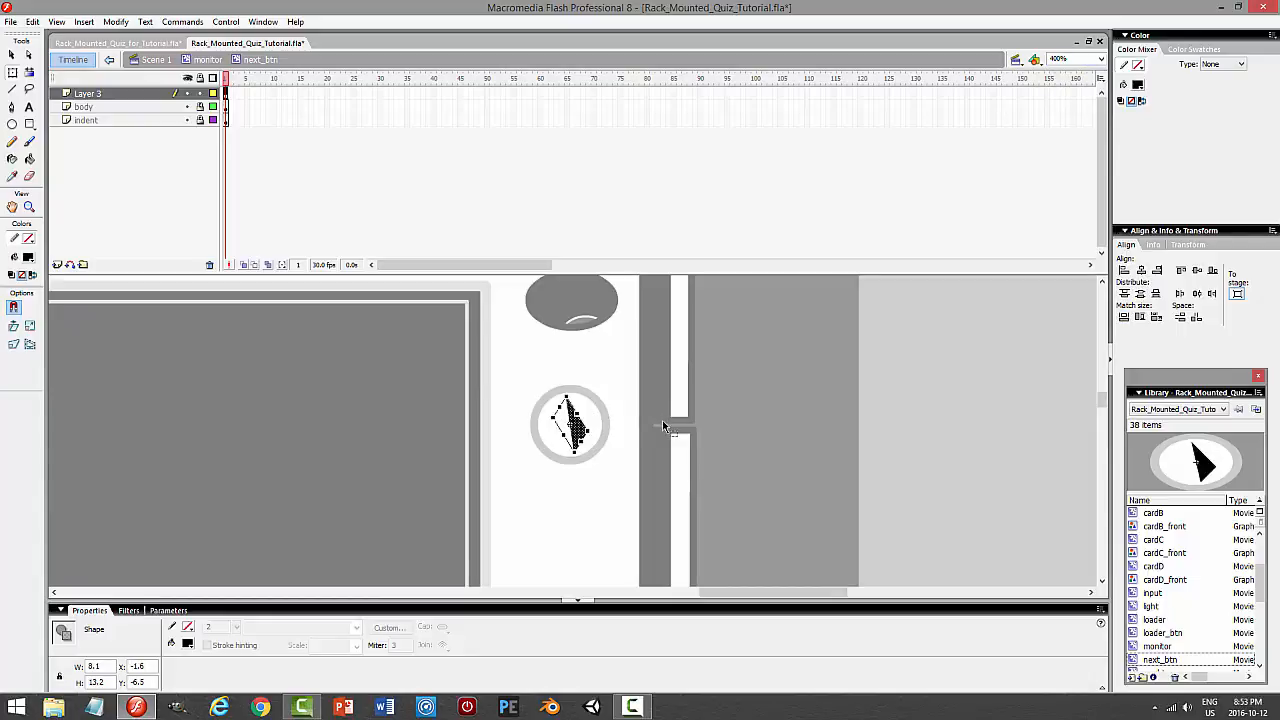
key(ctrl+z)
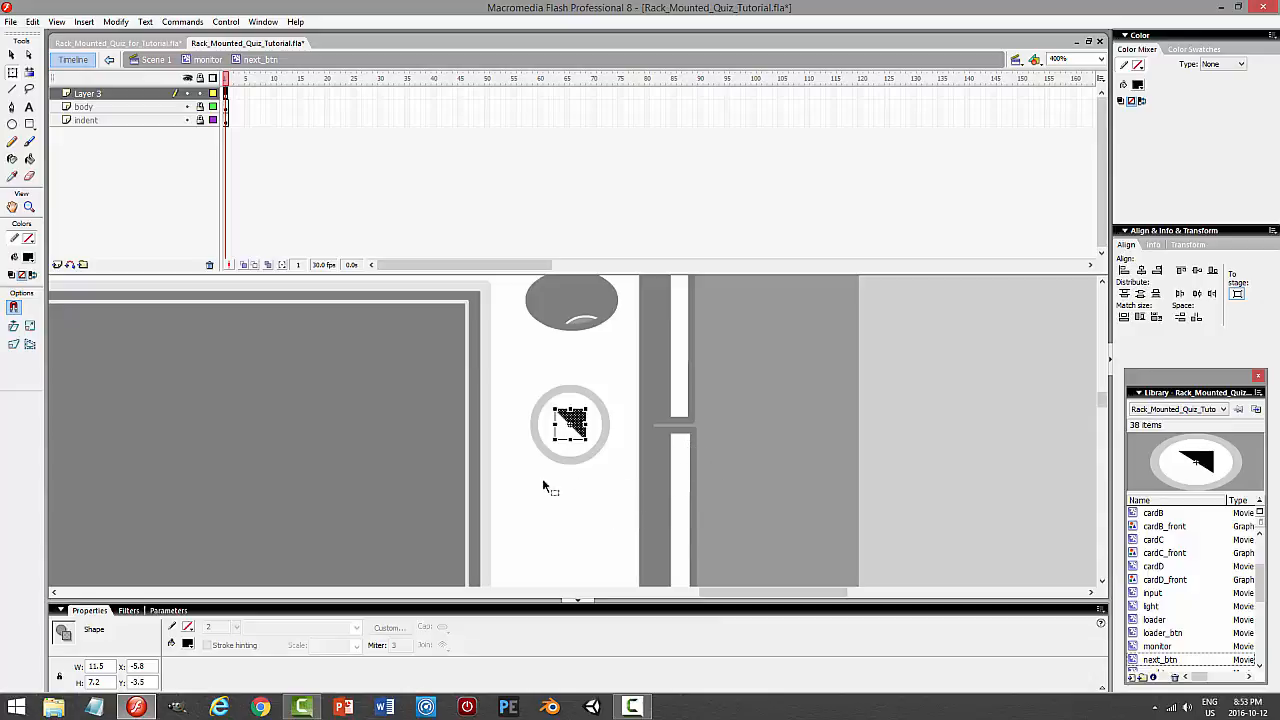
Try rotating the triangle by exactly 45 degrees at 100% scale, and delete the triangle
click(107, 24)
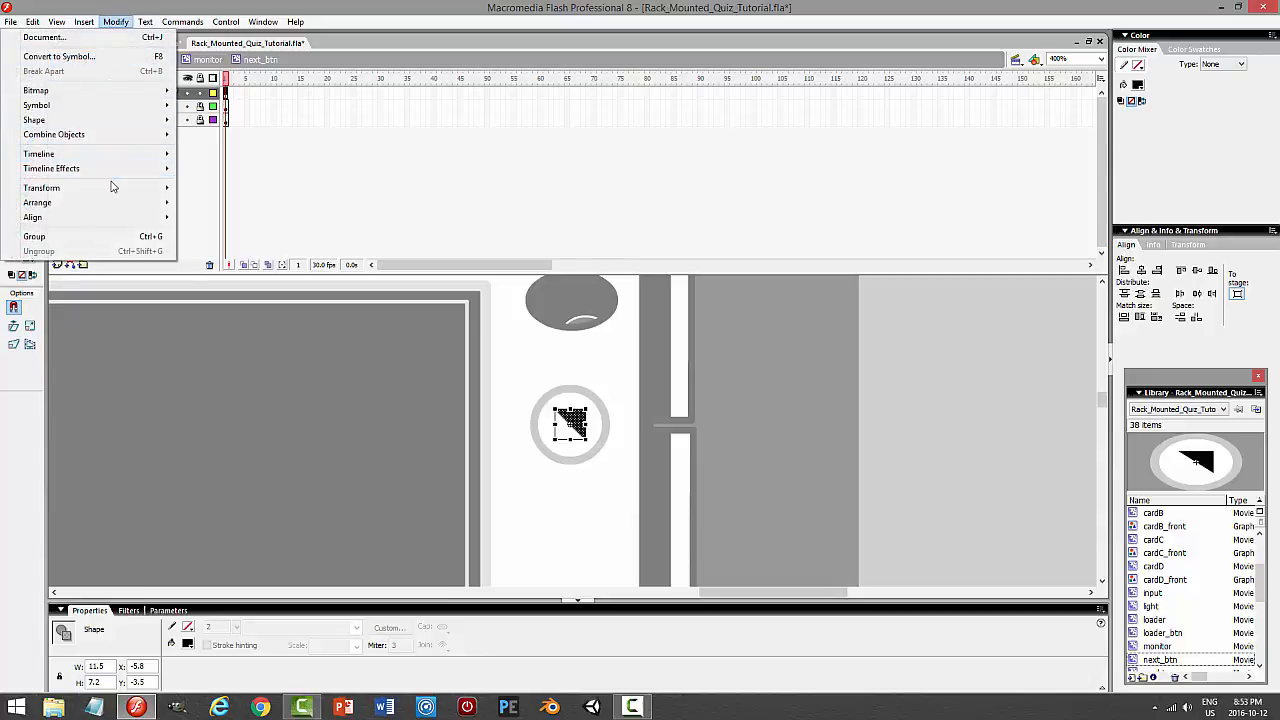
mouse_move(112, 190)
click(228, 261)
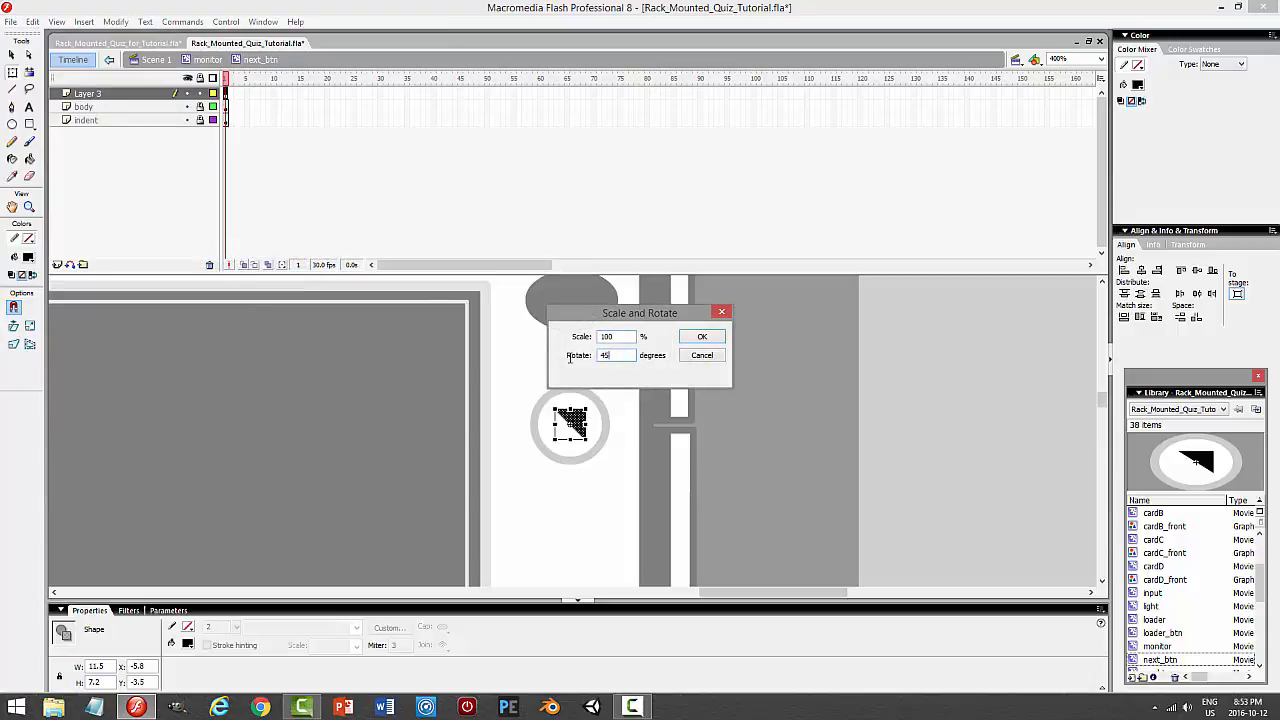
text(45)
key(Return)
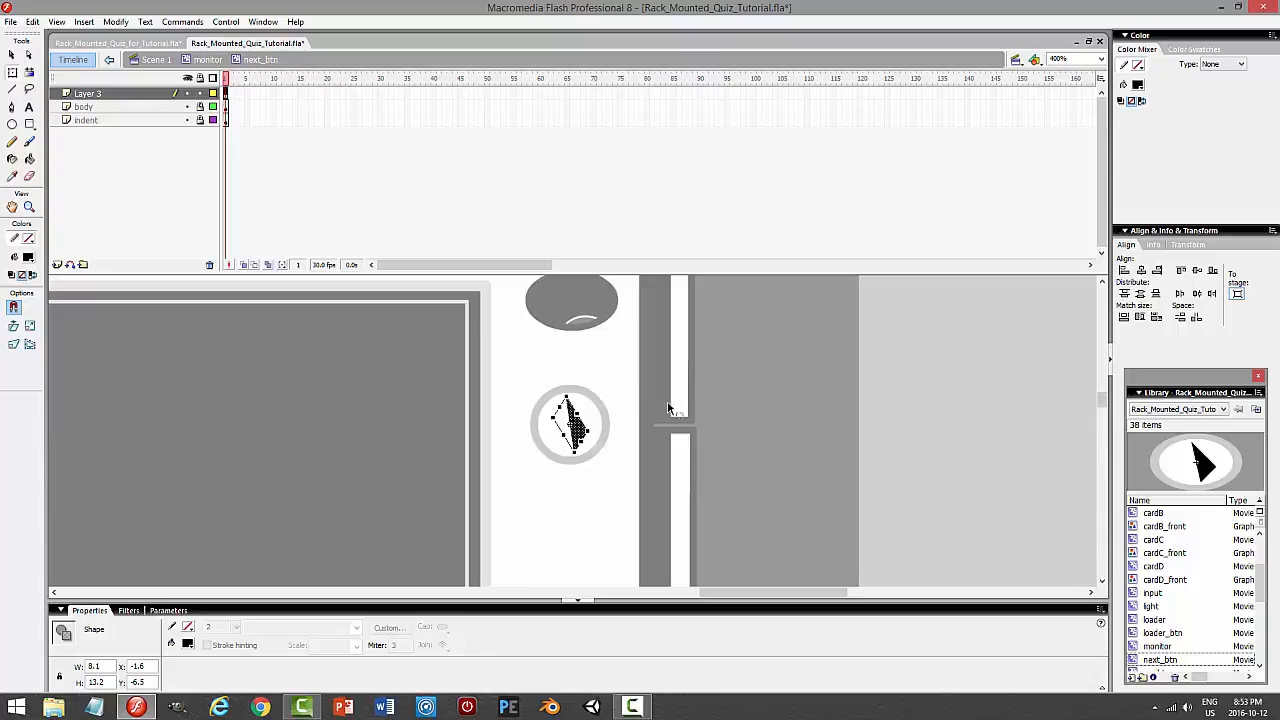
key(Delete)
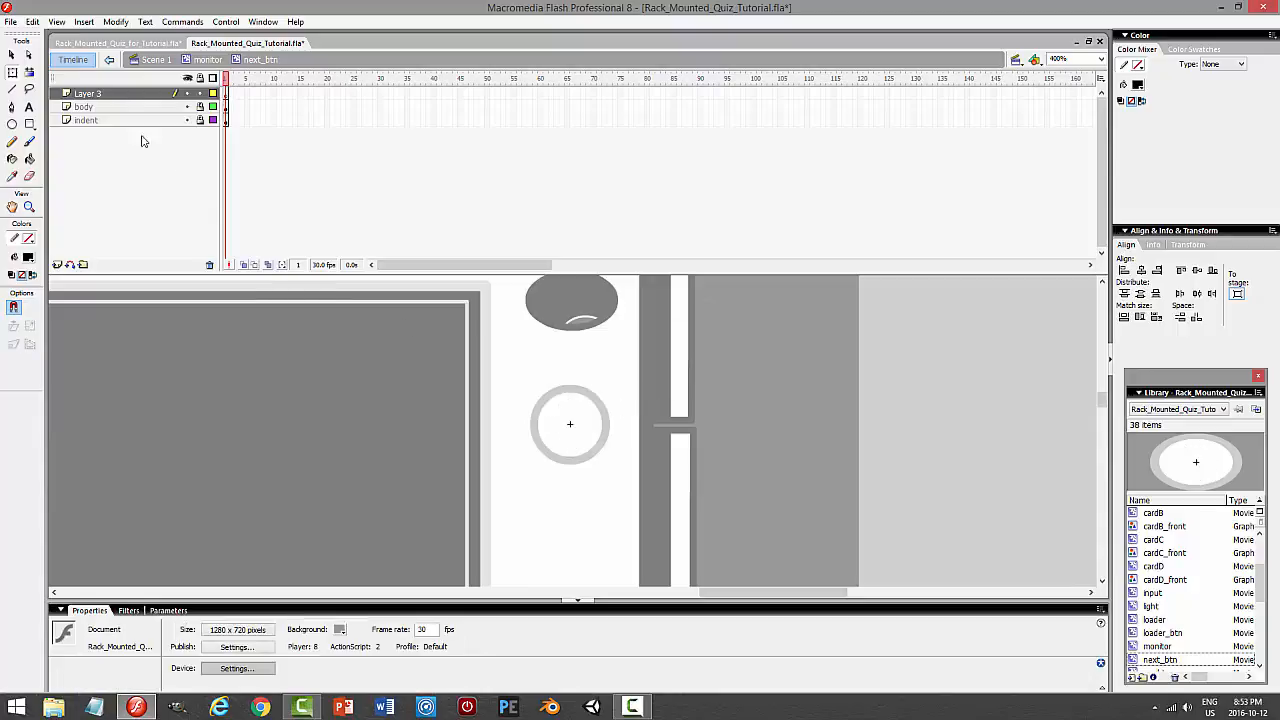
Cut the next_btn instance out of the monitor symbol and return to Scene 1
click(208, 59)
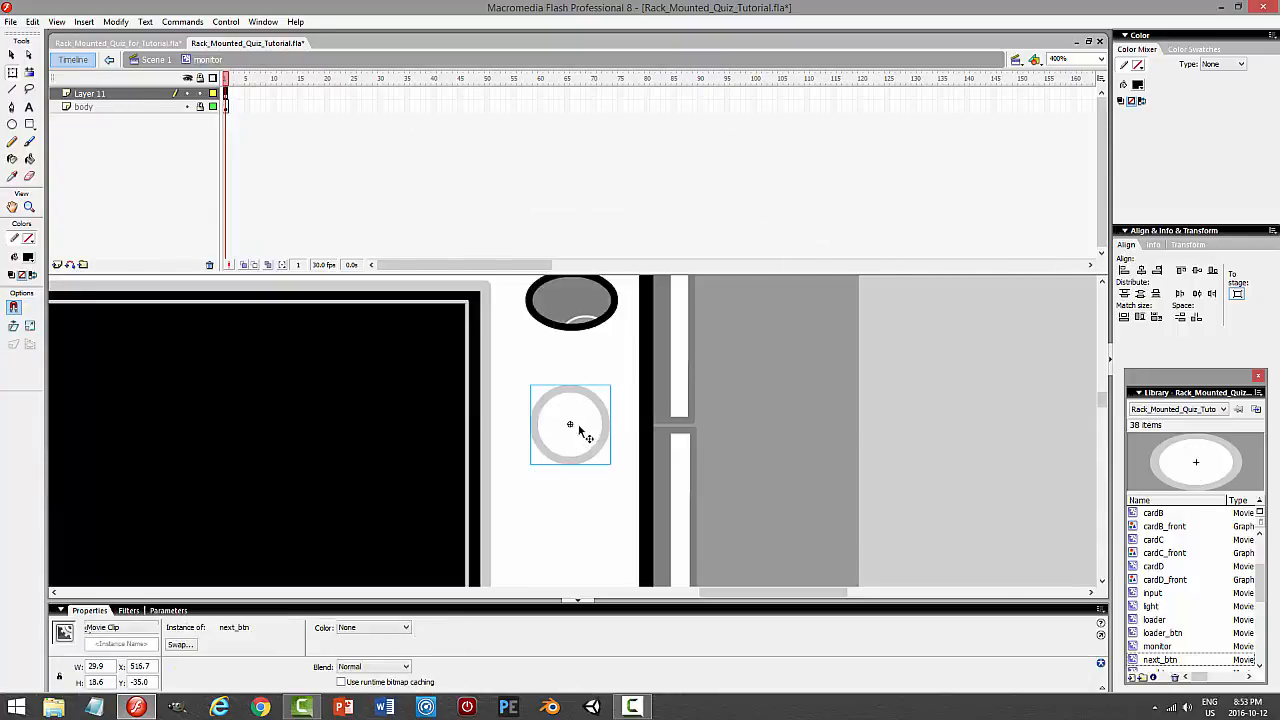
click(32, 21)
click(45, 70)
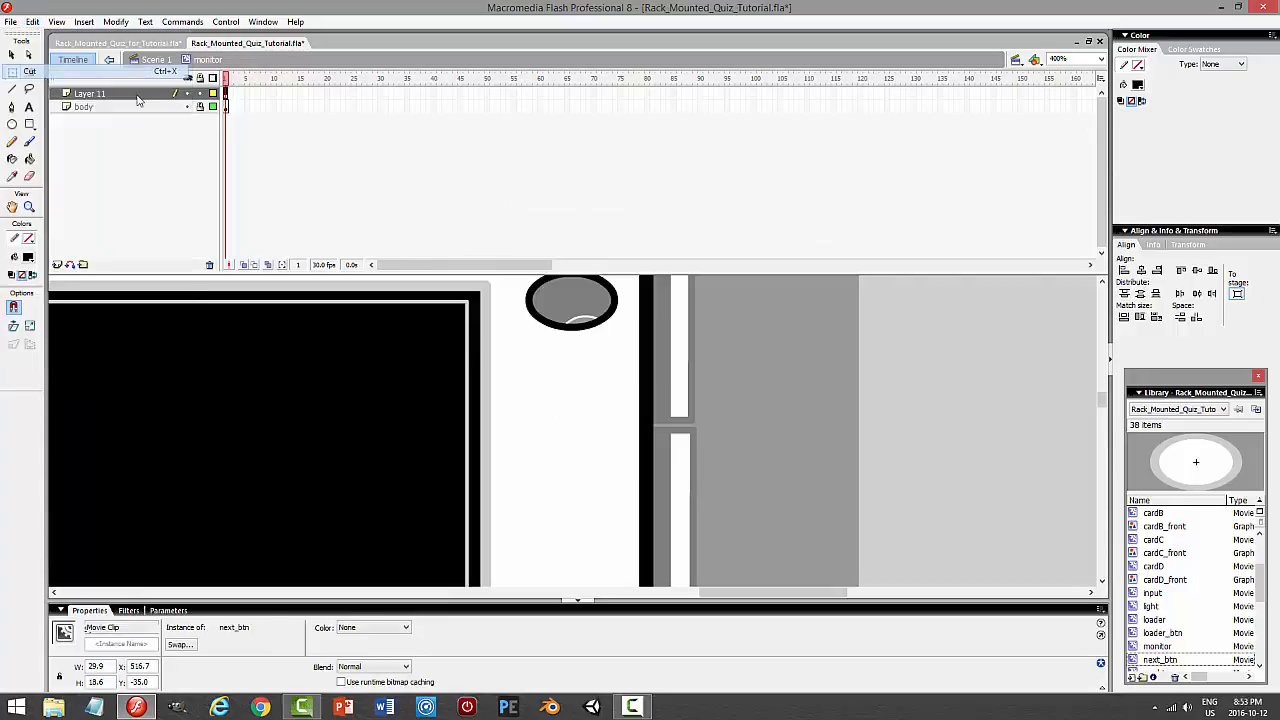
click(152, 59)
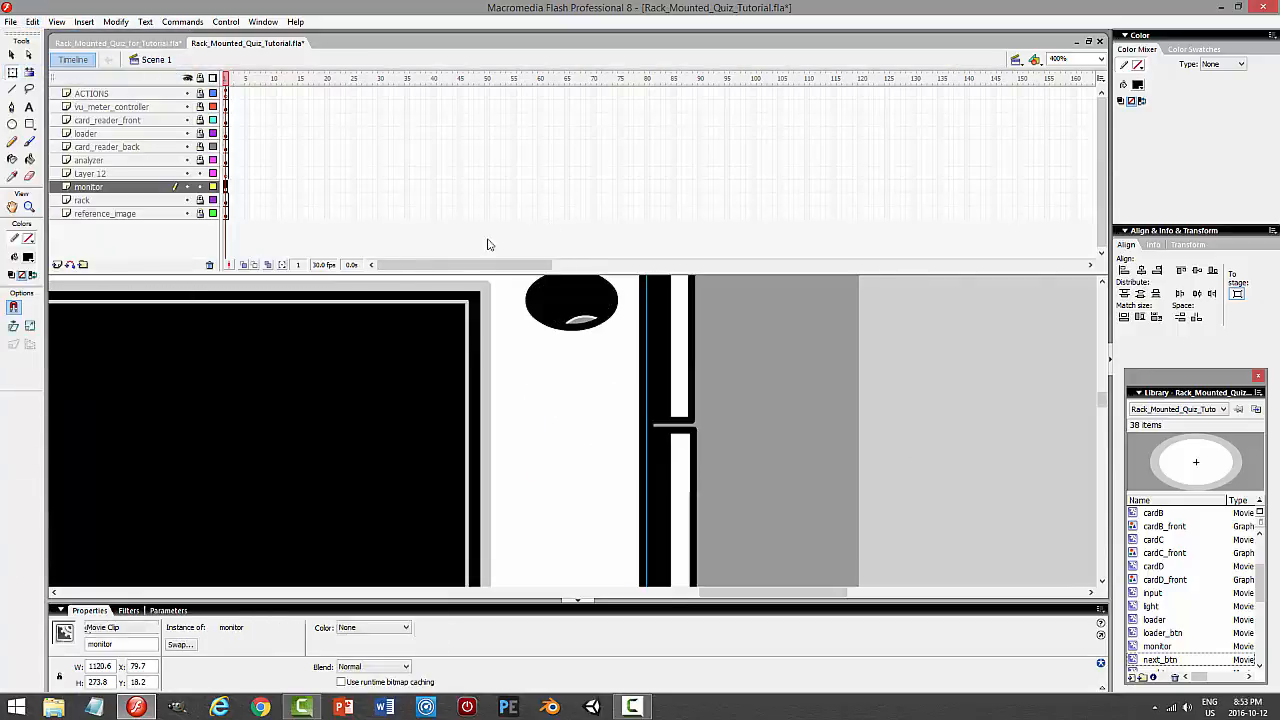
Lock the monitor layer and paste the cut next_btn instance onto Layer 12
click(201, 187)
click(117, 173)
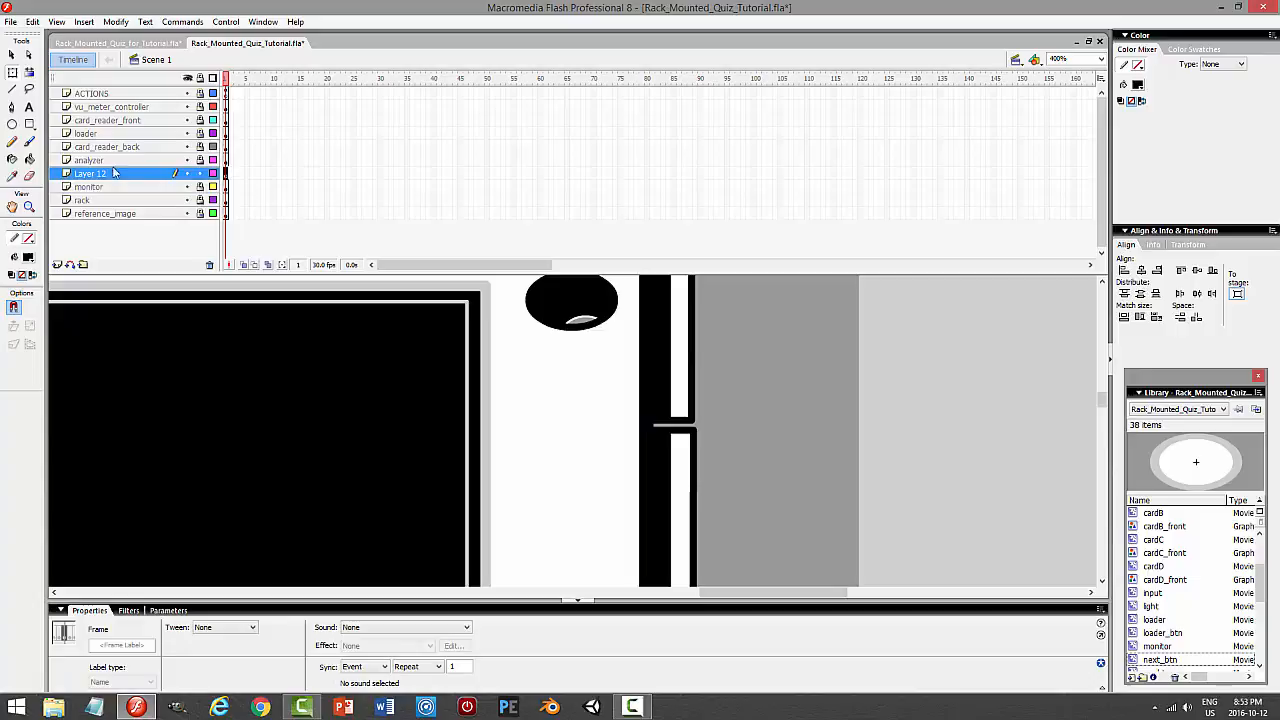
click(32, 21)
click(60, 114)
click(32, 21)
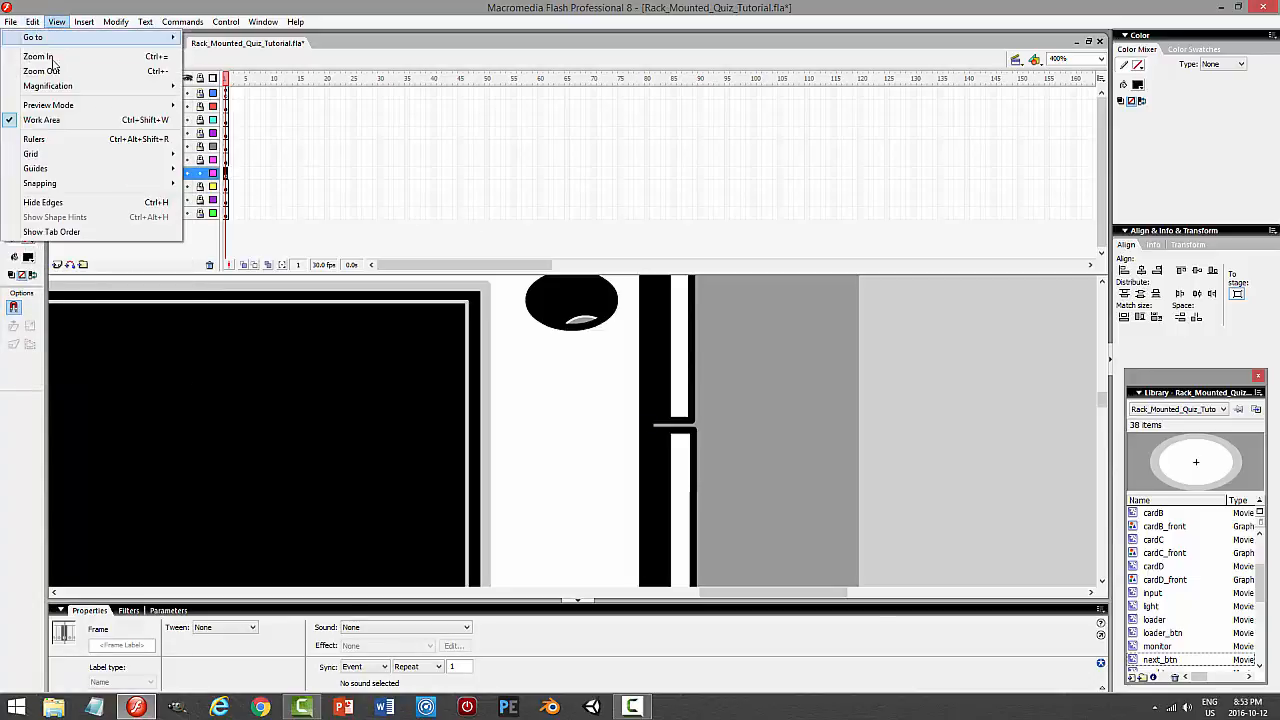
click(47, 114)
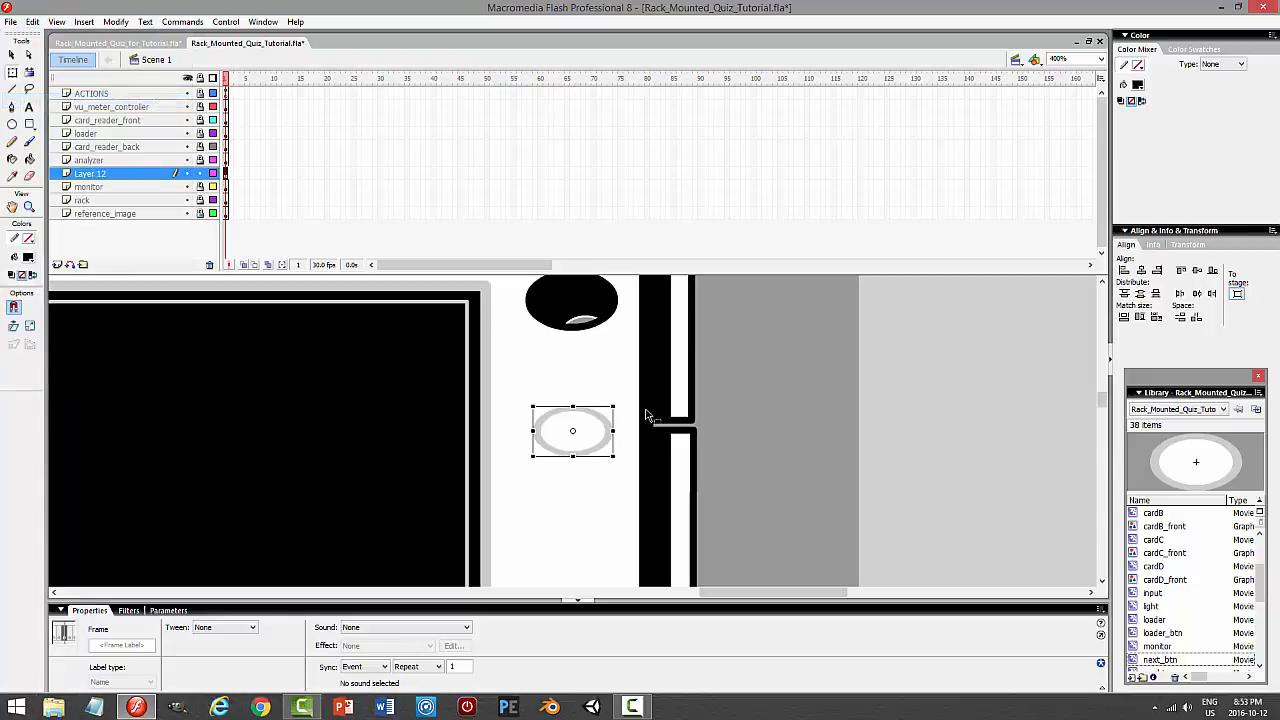
Narrow the pasted next_btn instance around its centre to about 18.9 wide, making it round
drag(612, 430, 601, 431)
click(706, 486)
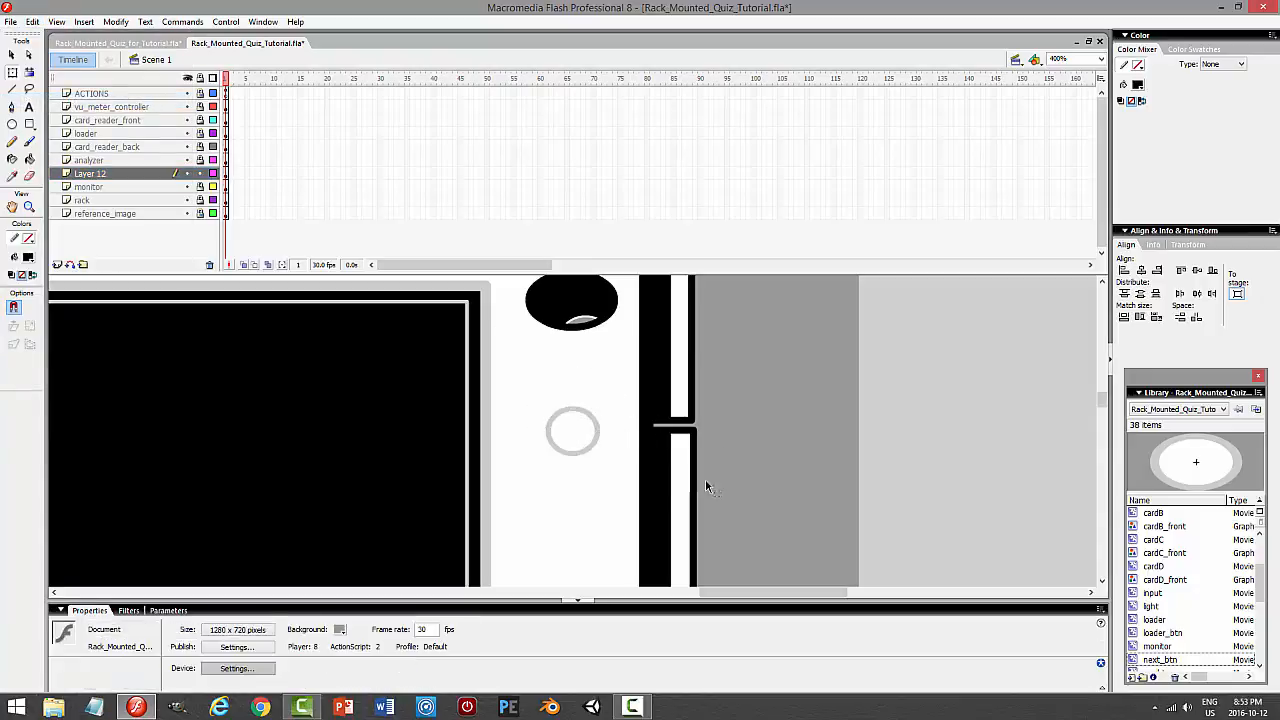
double_click(595, 440)
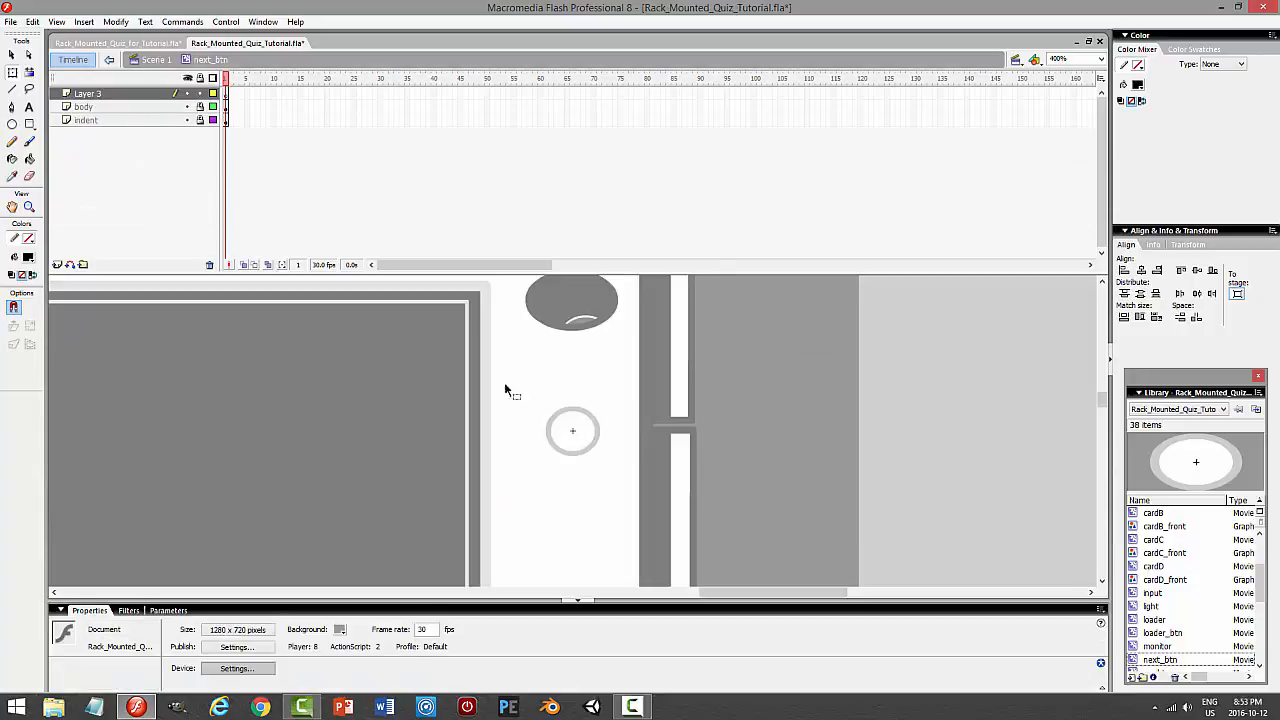
click(155, 60)
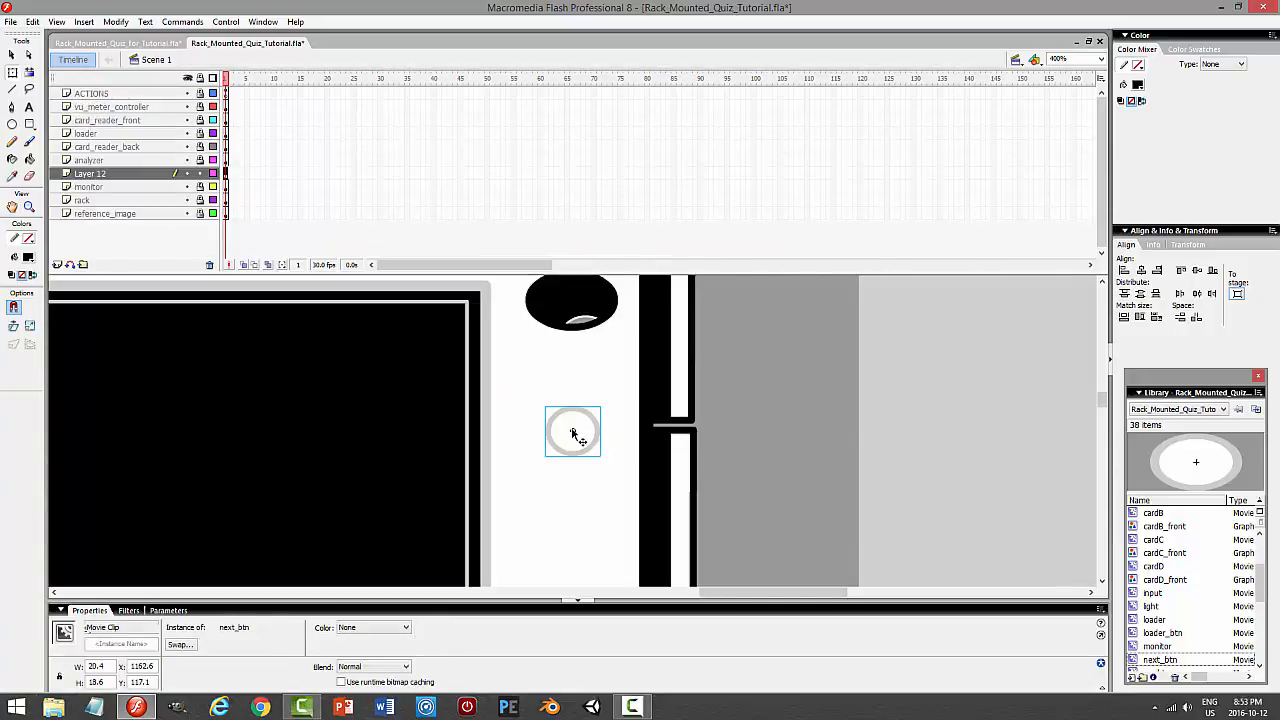
click(12, 72)
drag(598, 431, 597, 431)
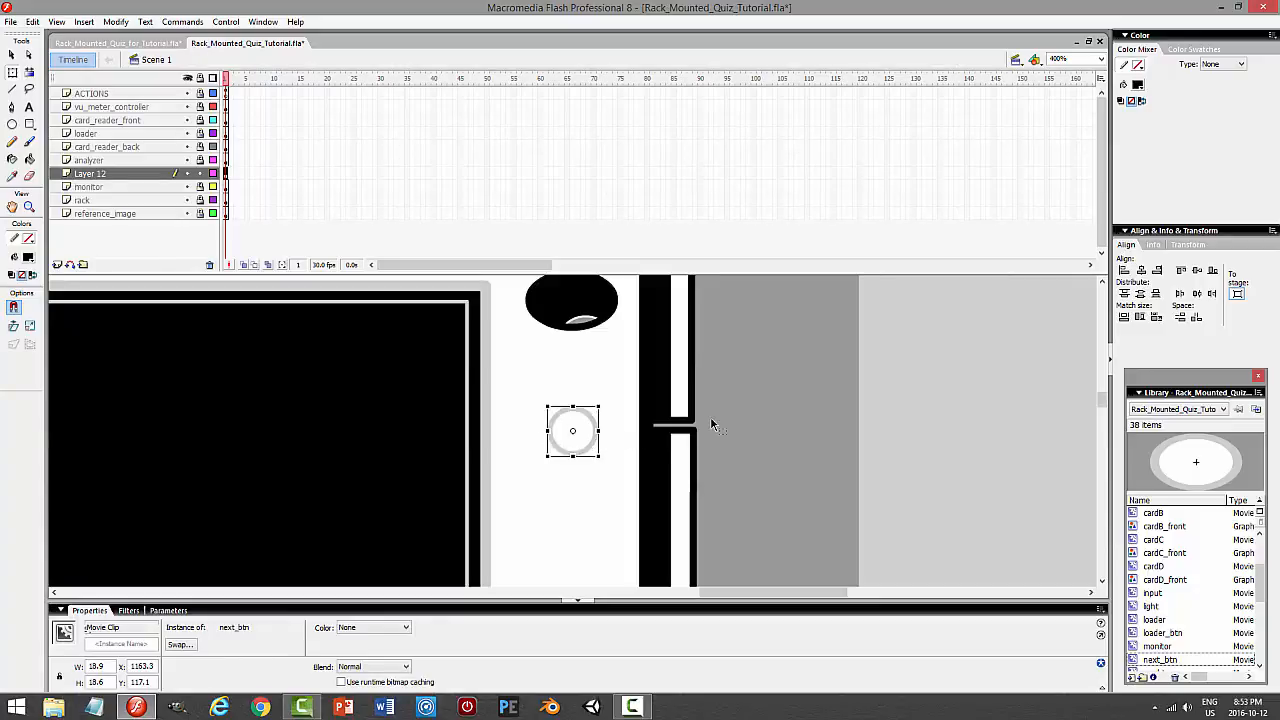
click(759, 425)
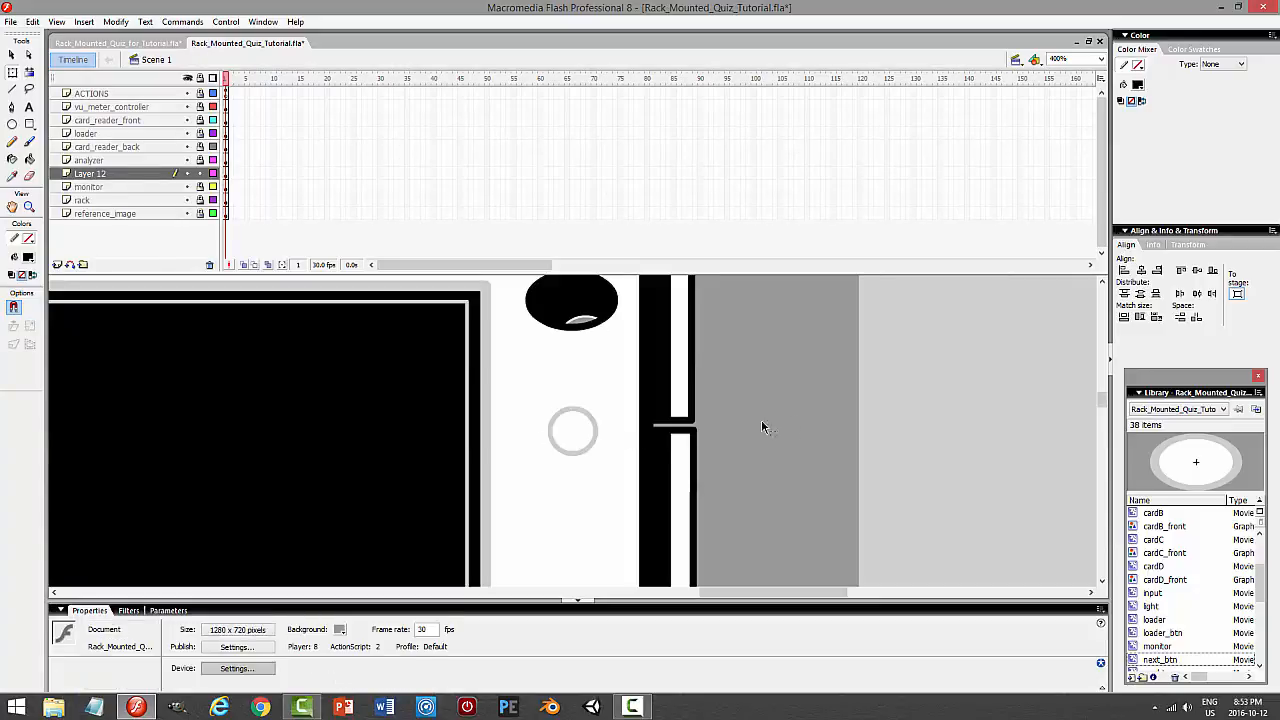
Open the next_btn symbol for editing and draw a small black square inside the circle on Layer 3
click(572, 432)
double_click(572, 432)
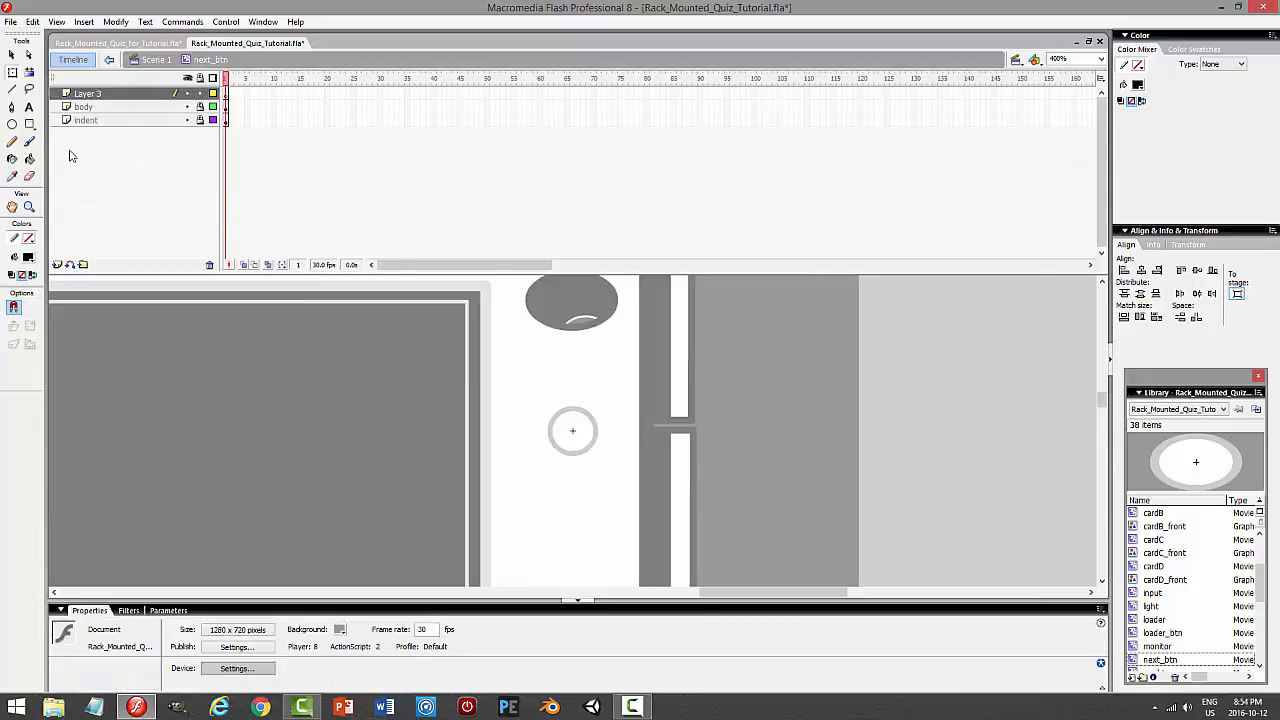
click(29, 124)
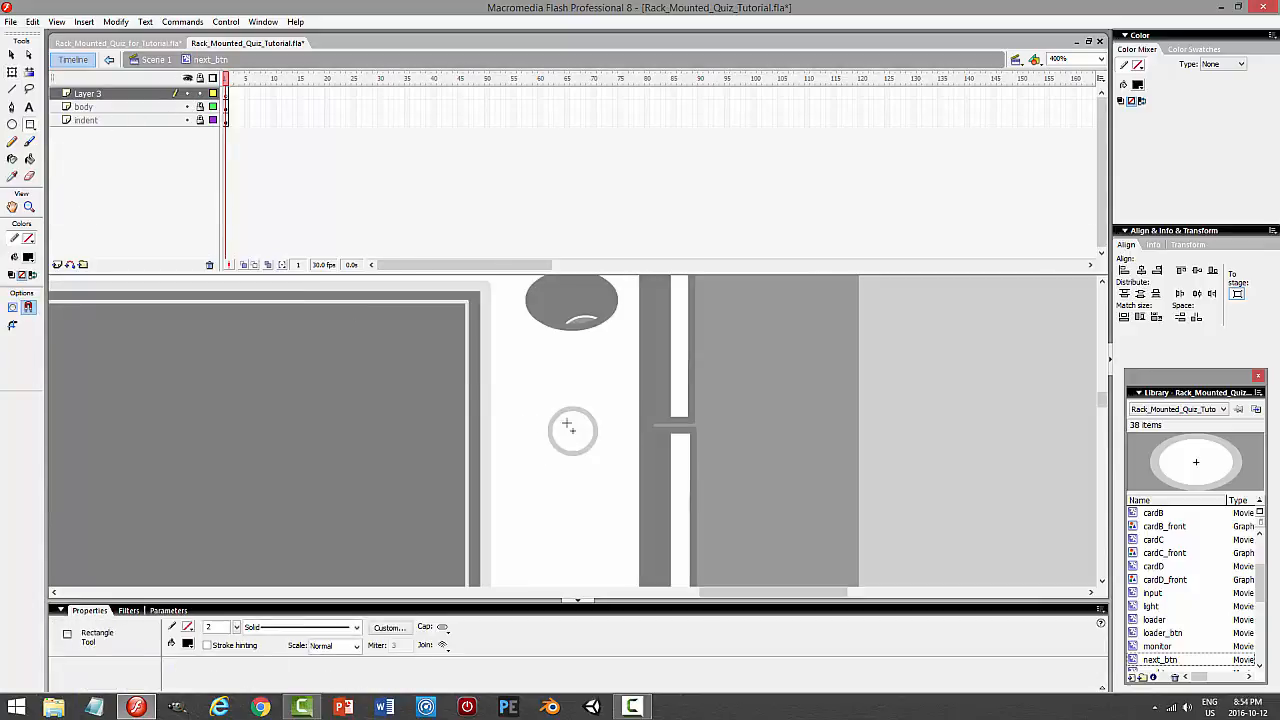
drag(568, 424, 581, 437)
click(12, 55)
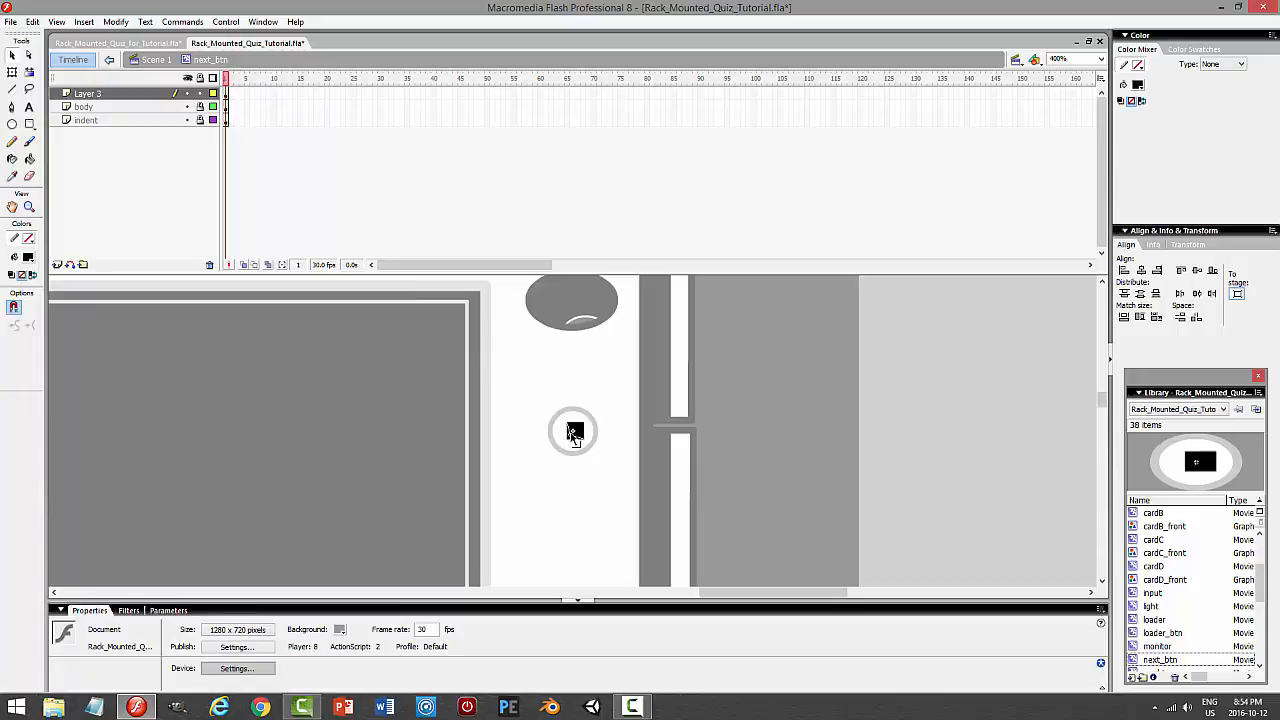
Reshape the black square inside the circle into a triangle and orient it as a right-pointing arrow
drag(568, 437, 581, 437)
drag(545, 397, 623, 460)
click(12, 72)
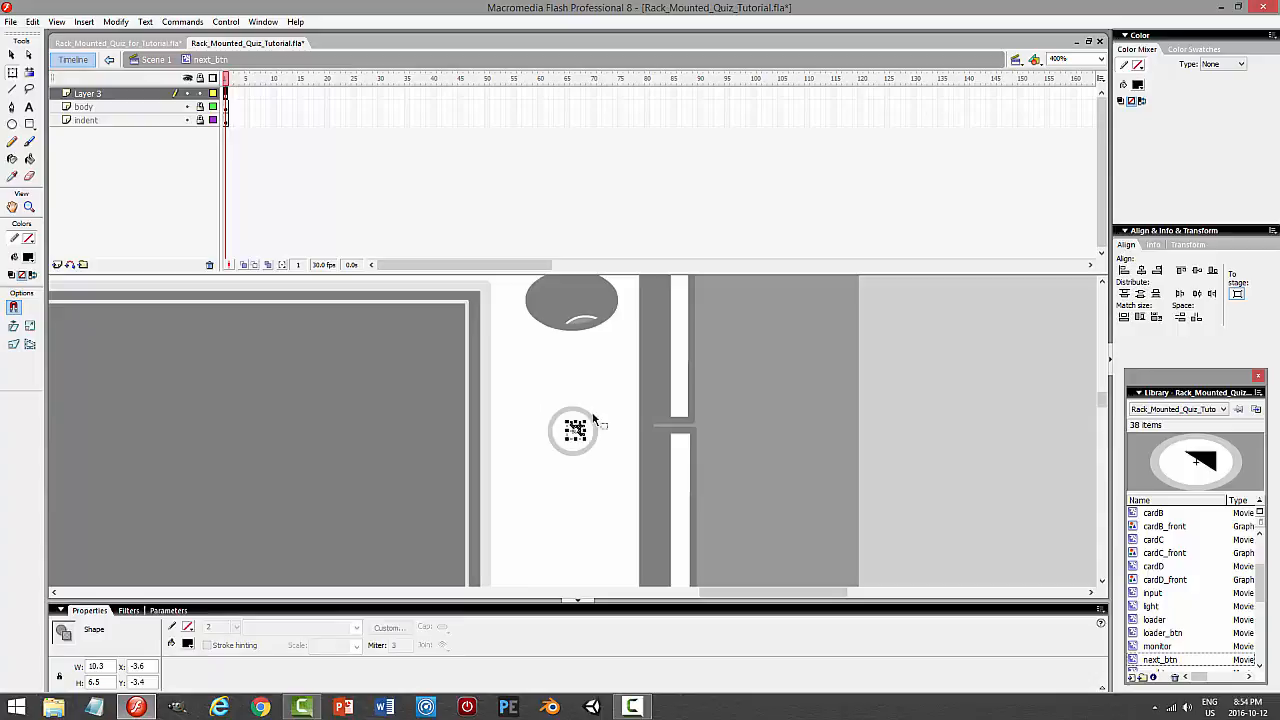
drag(586, 418, 634, 434)
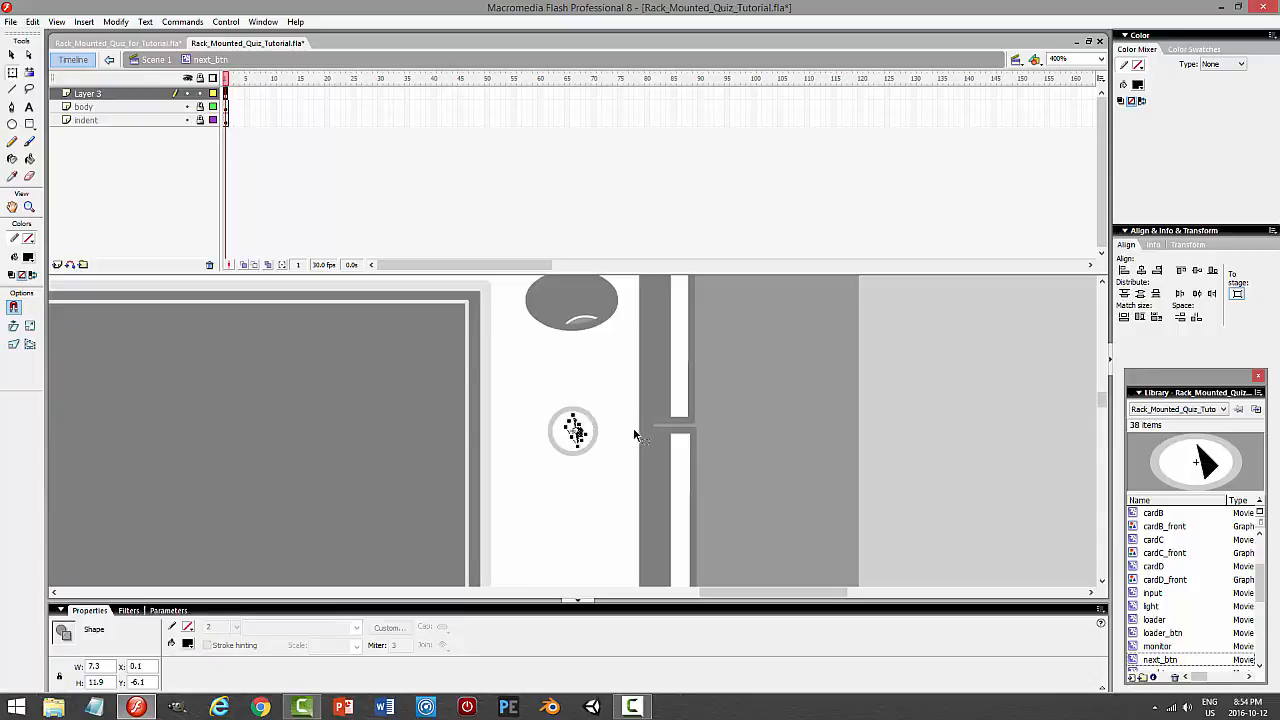
click(630, 437)
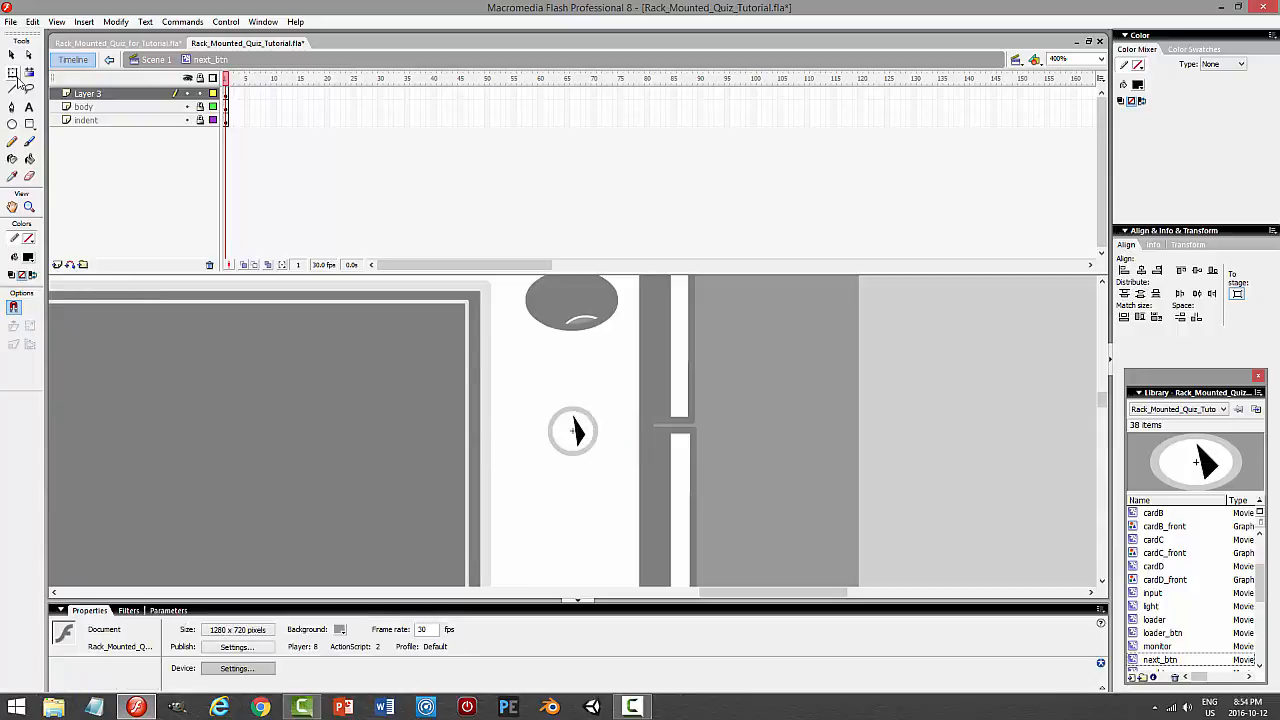
key(ctrl+z)
key(ctrl+z)
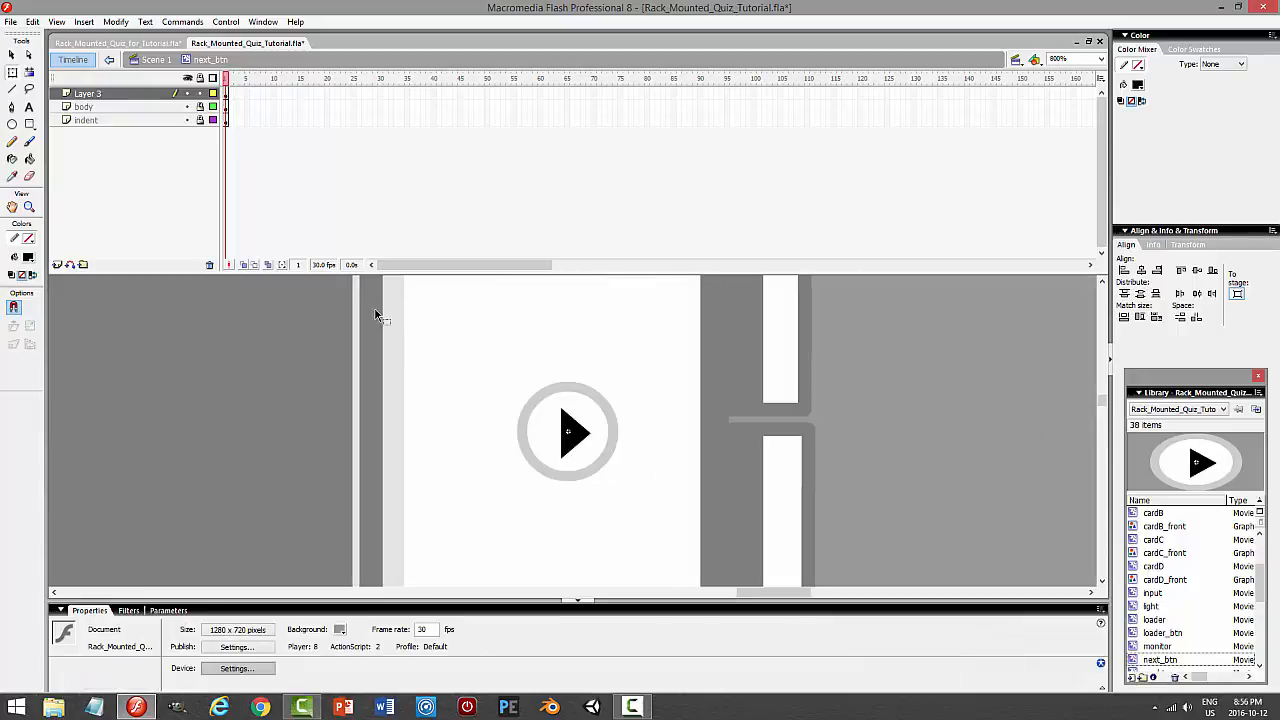
Return to Scene 1 and cut the next_btn instance from Layer 12
click(152, 60)
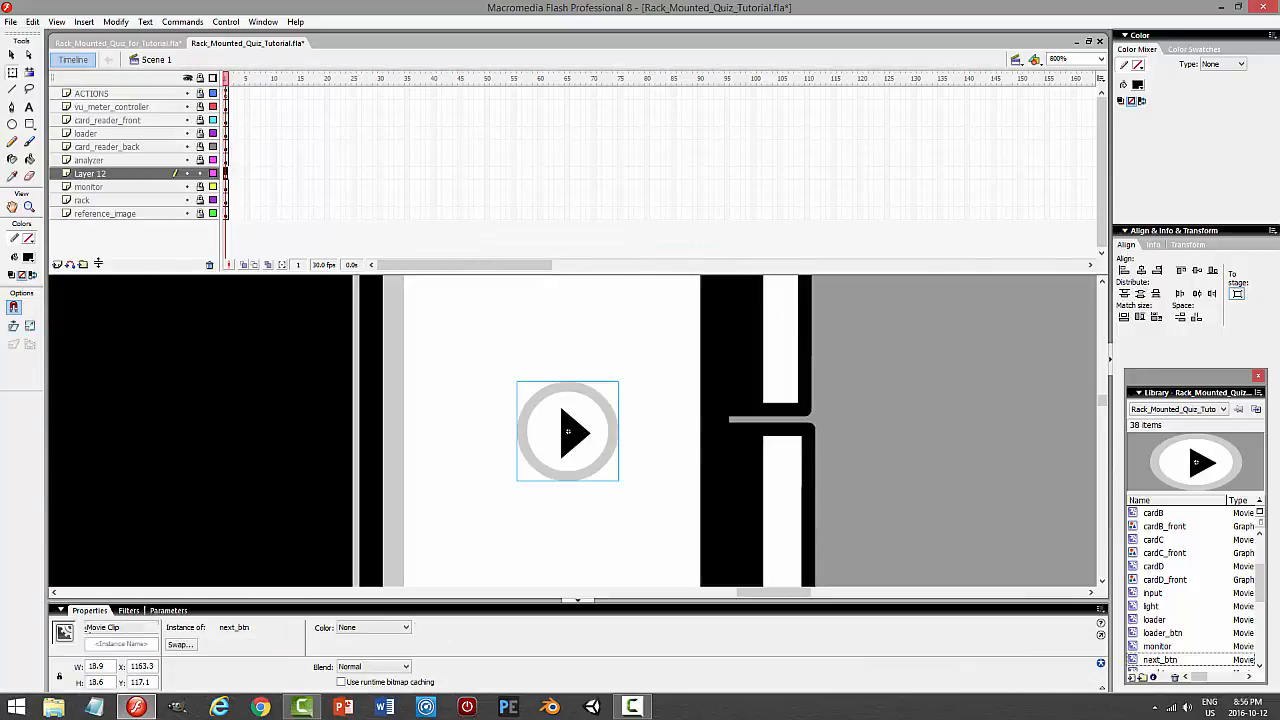
click(33, 22)
click(40, 72)
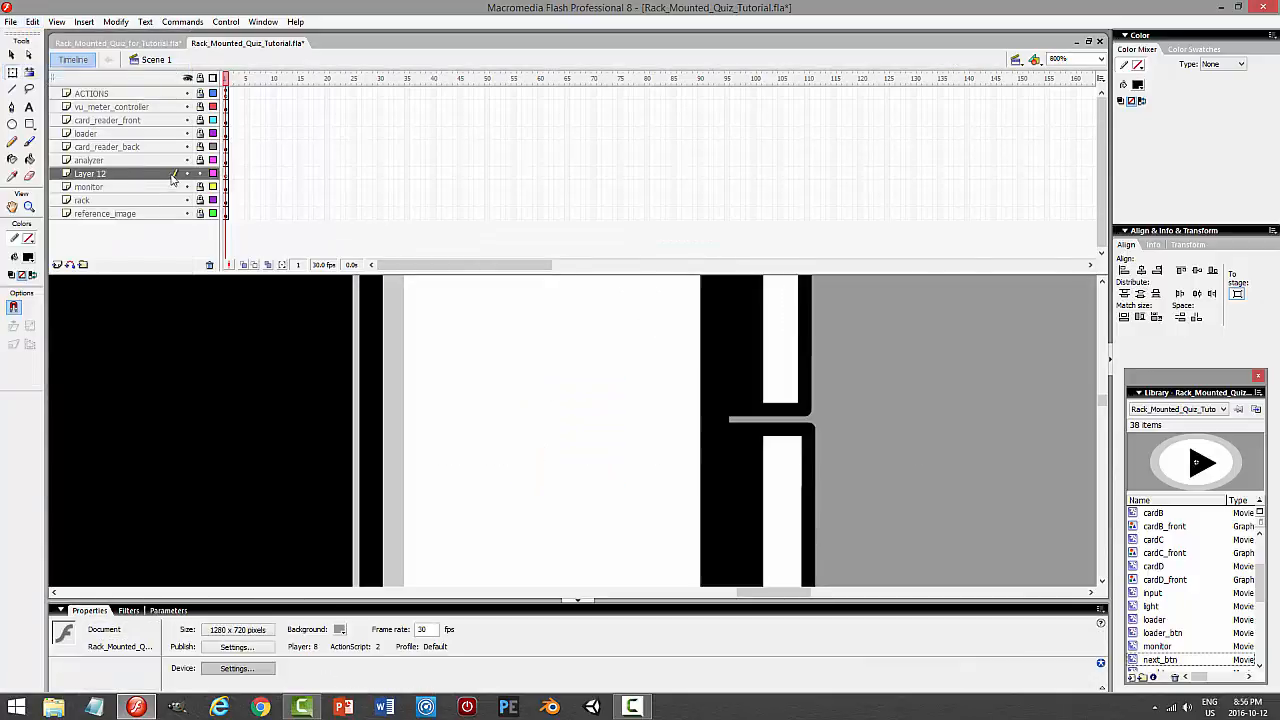
Unlock the monitor layer, open the monitor symbol for editing and paste next_btn onto its Layer 11
click(200, 187)
click(520, 400)
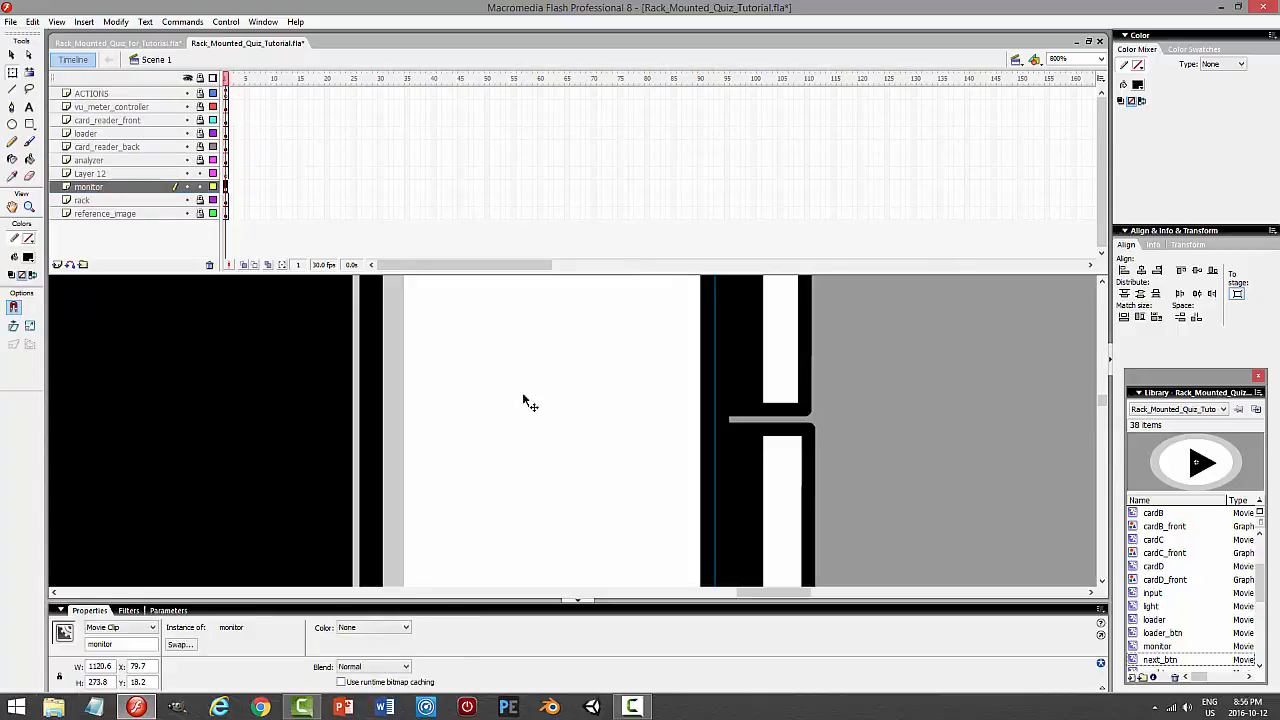
double_click(466, 384)
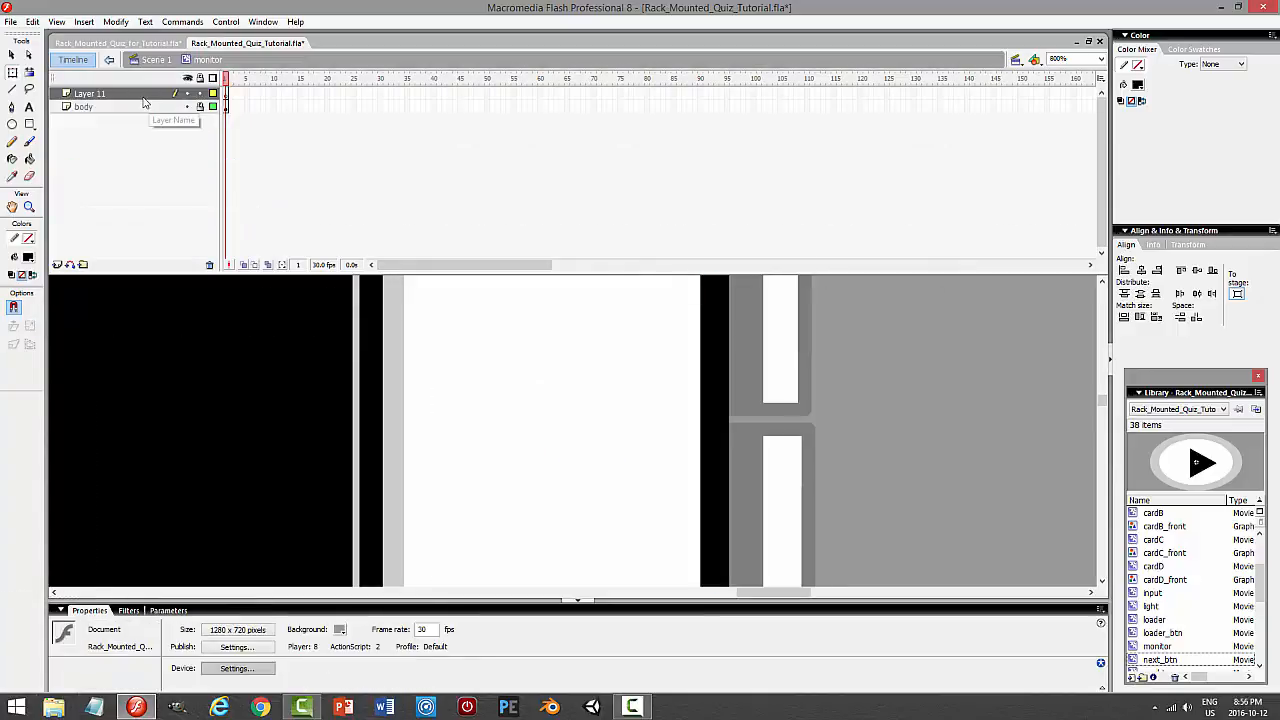
click(32, 21)
click(40, 94)
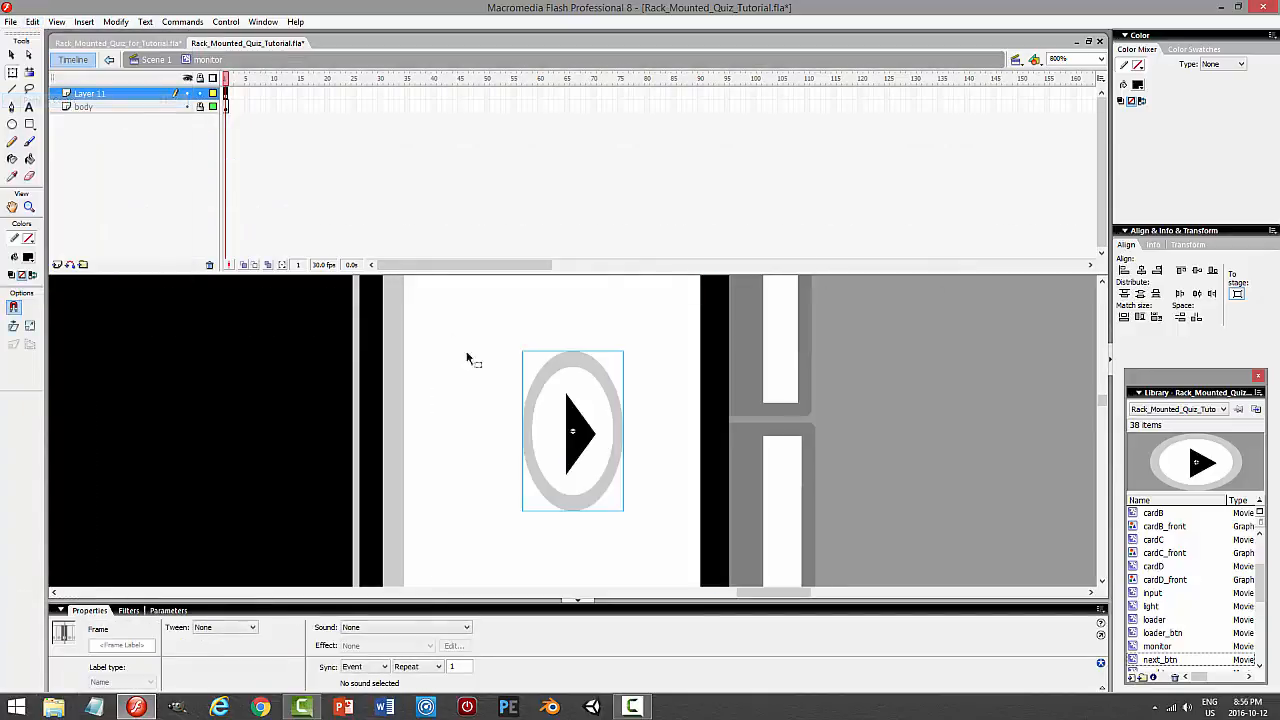
Flatten the stretched next_btn instance until it looks round, and enlarge it around its centre to about 27.4 by 16.1
click(545, 420)
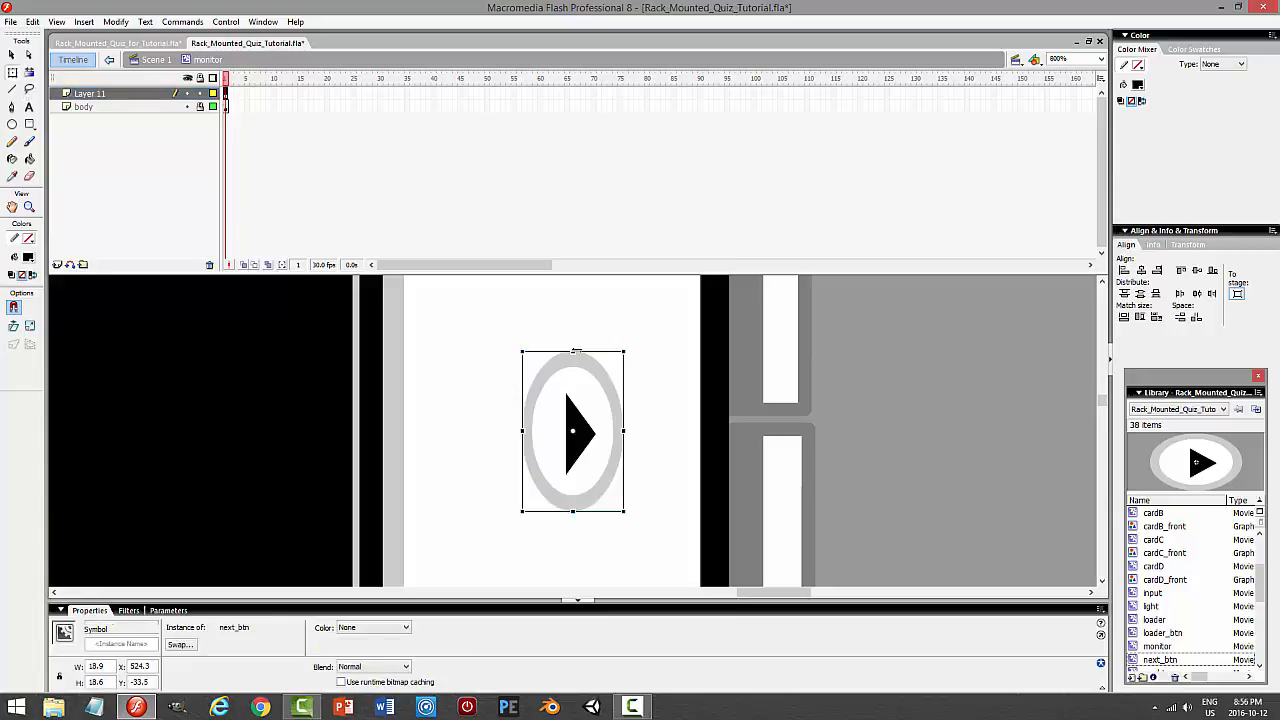
drag(573, 351, 573, 384)
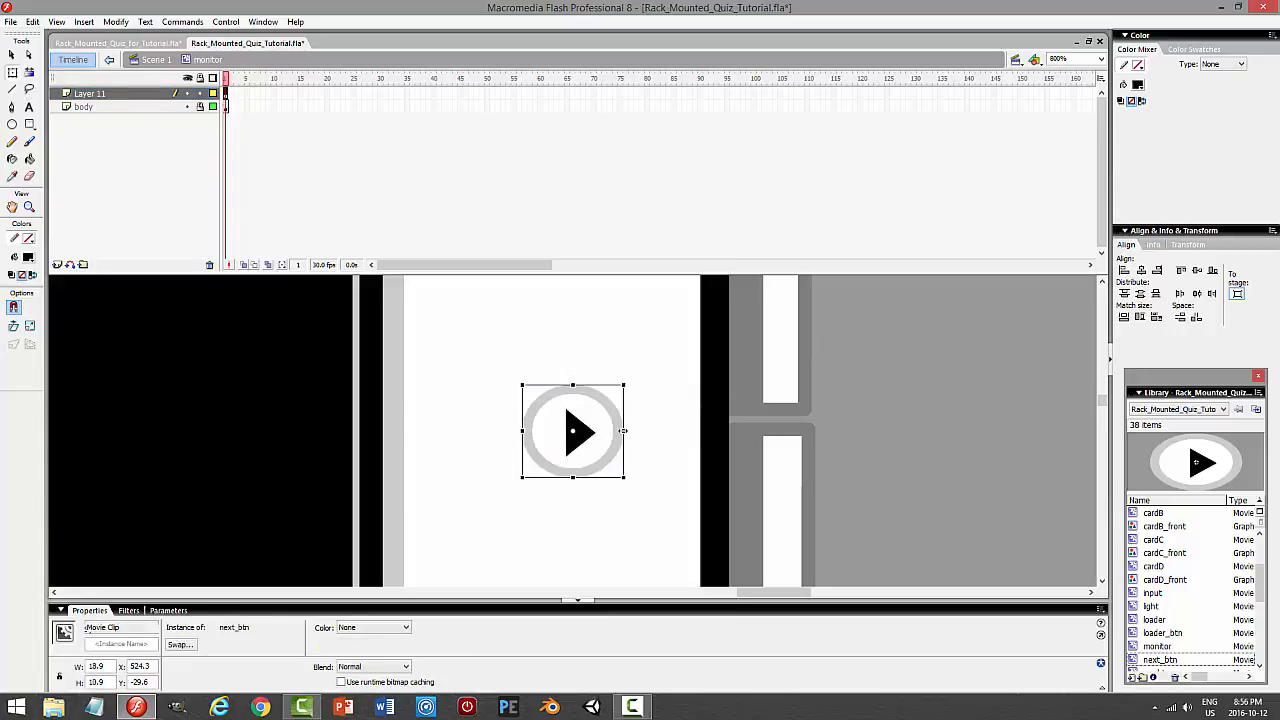
drag(623, 430, 620, 430)
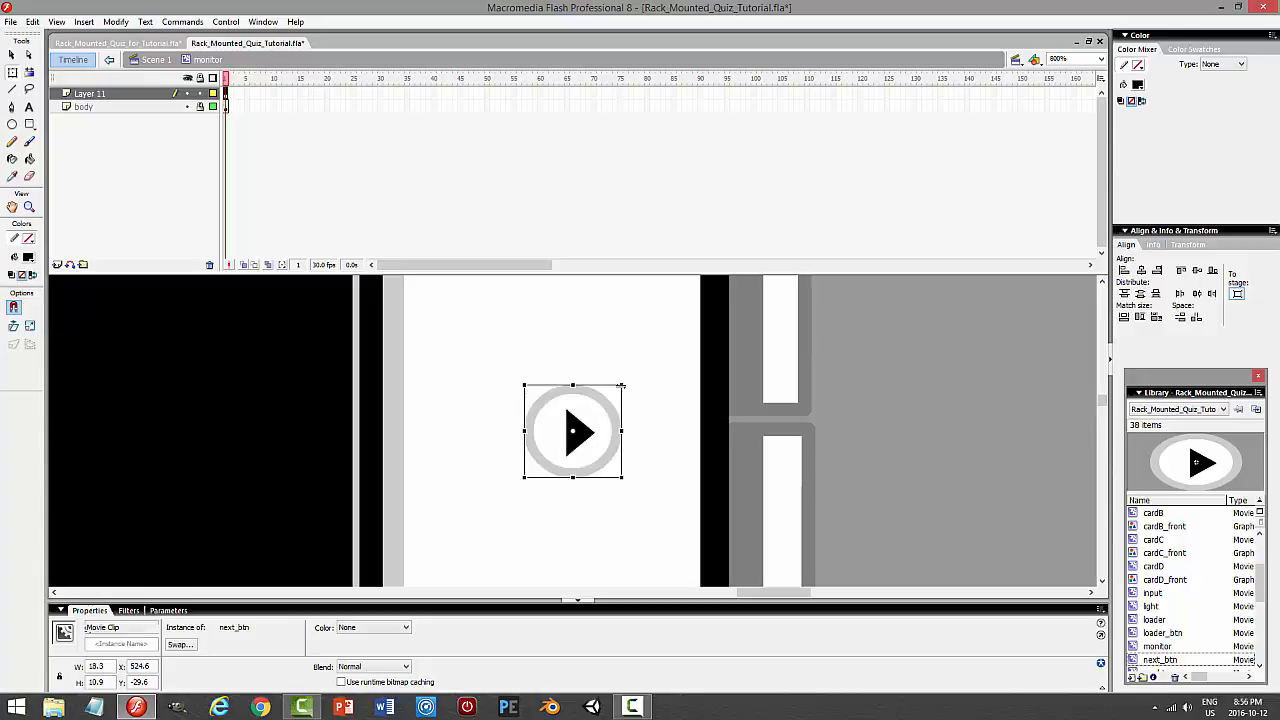
drag(621, 385, 650, 356)
drag(646, 362, 646, 362)
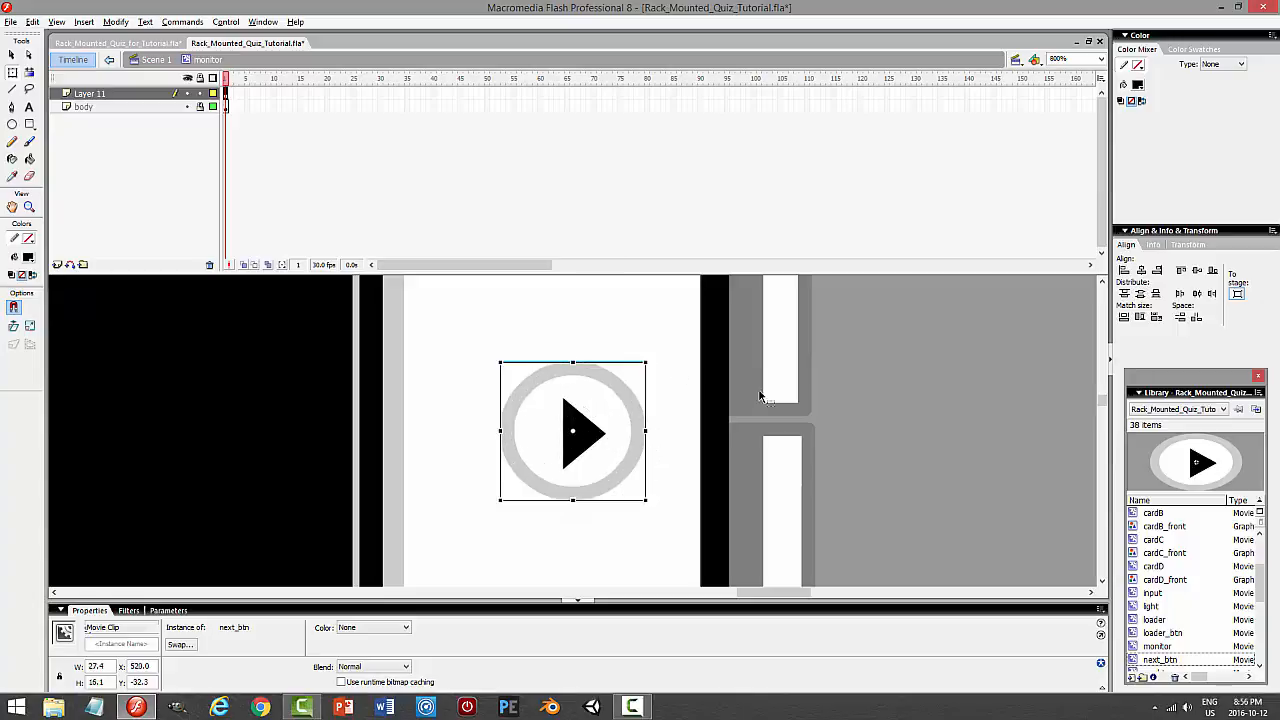
Preview the movie and shift the next_btn instance slightly up and left to about X 516.5, Y -35.1
key(ctrl+Return)
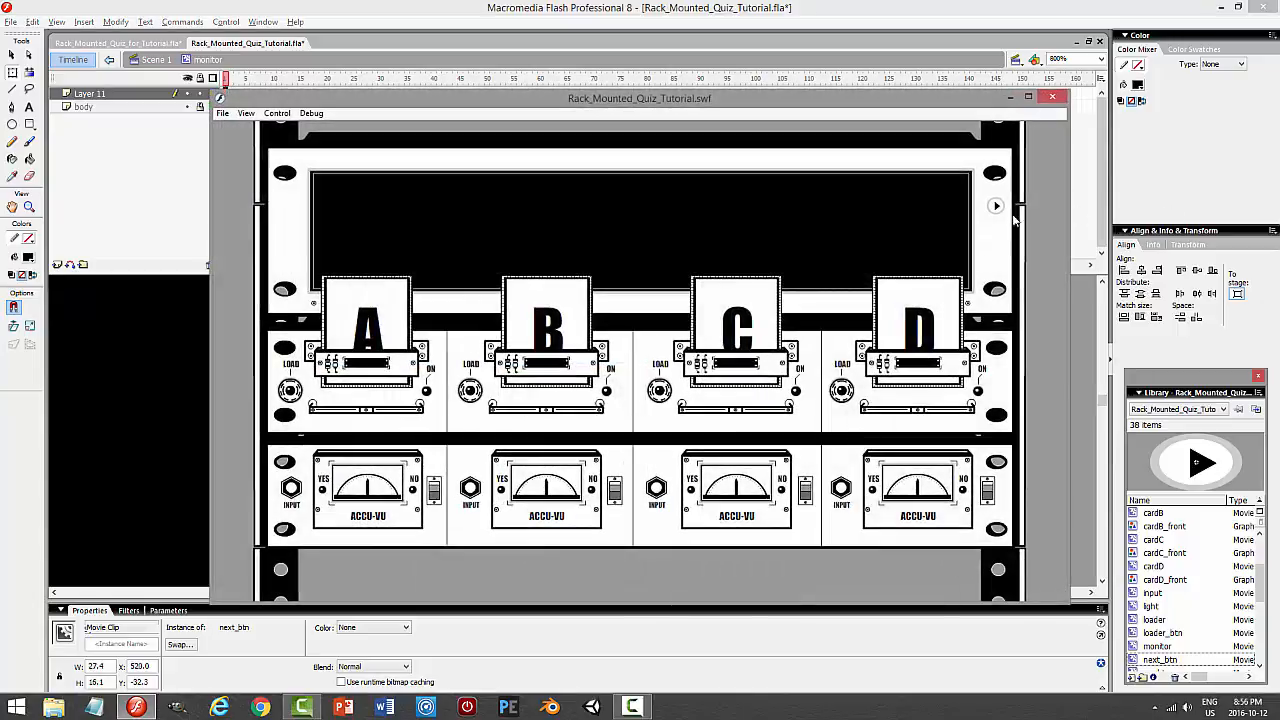
click(1052, 97)
click(13, 55)
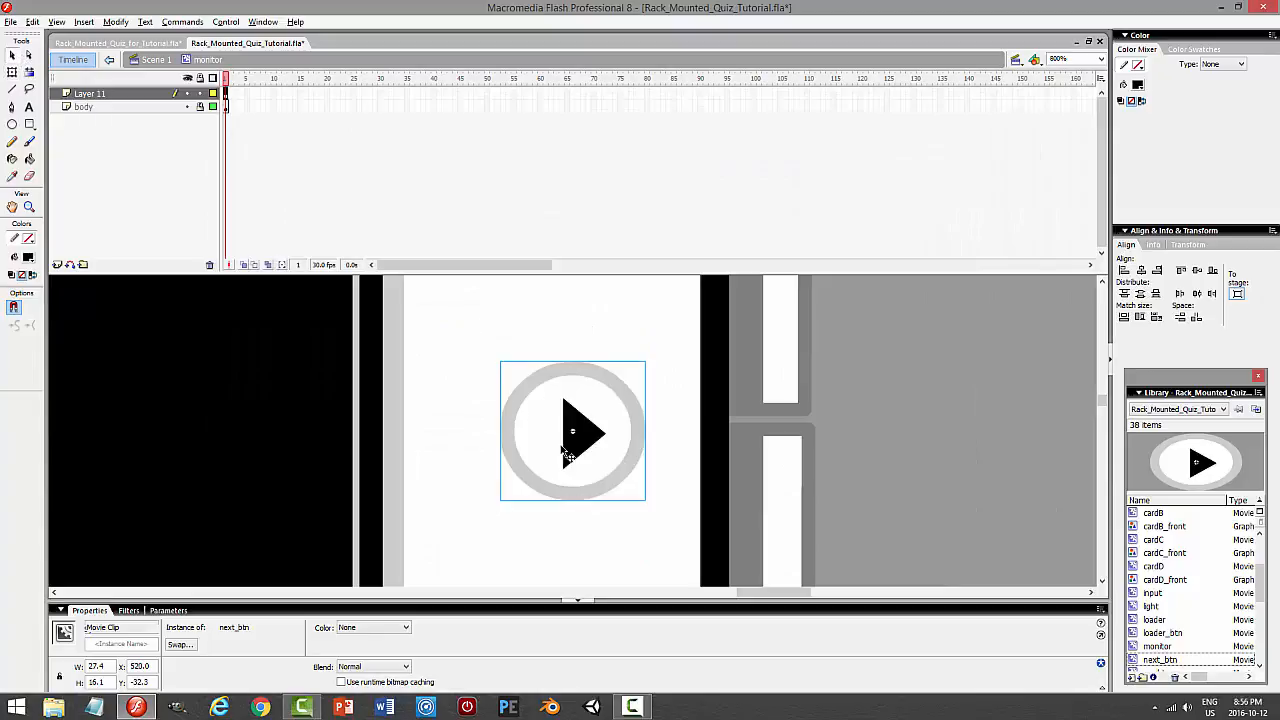
mouse_move(573, 432)
mouse_down()
mouse_move(566, 424)
mouse_move(573, 432)
mouse_up()
key(ctrl+z)
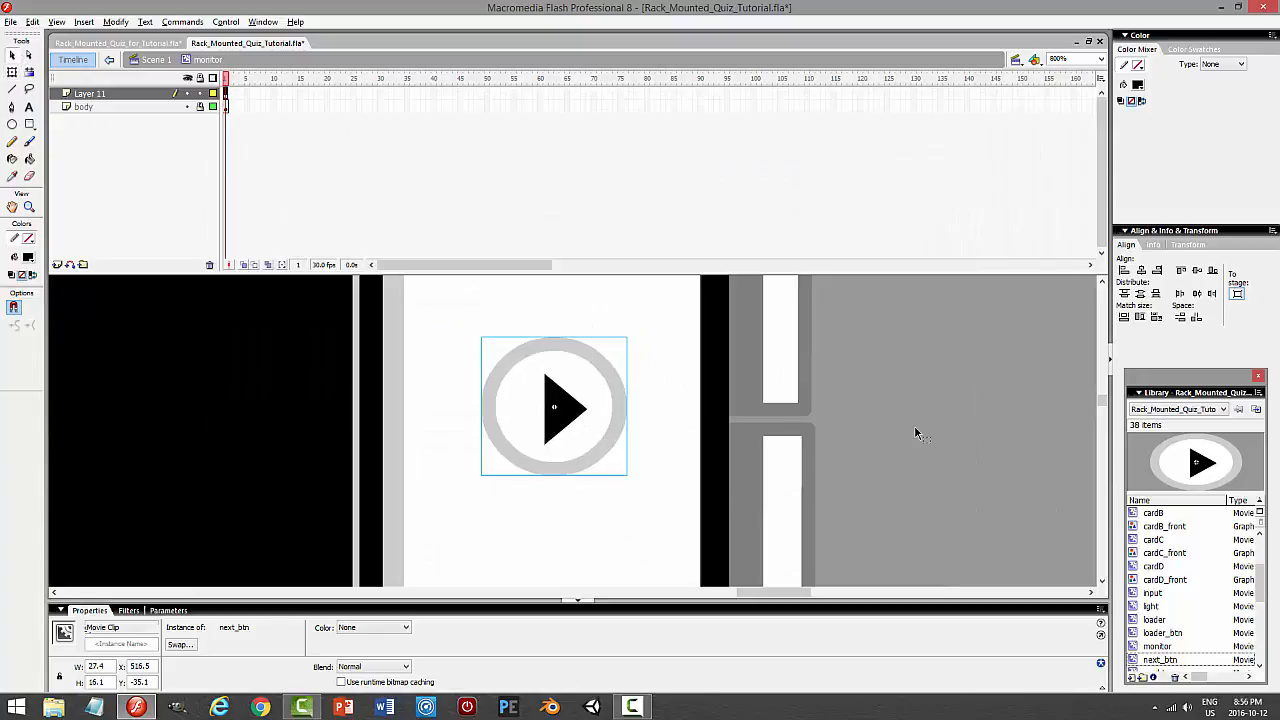
click(914, 425)
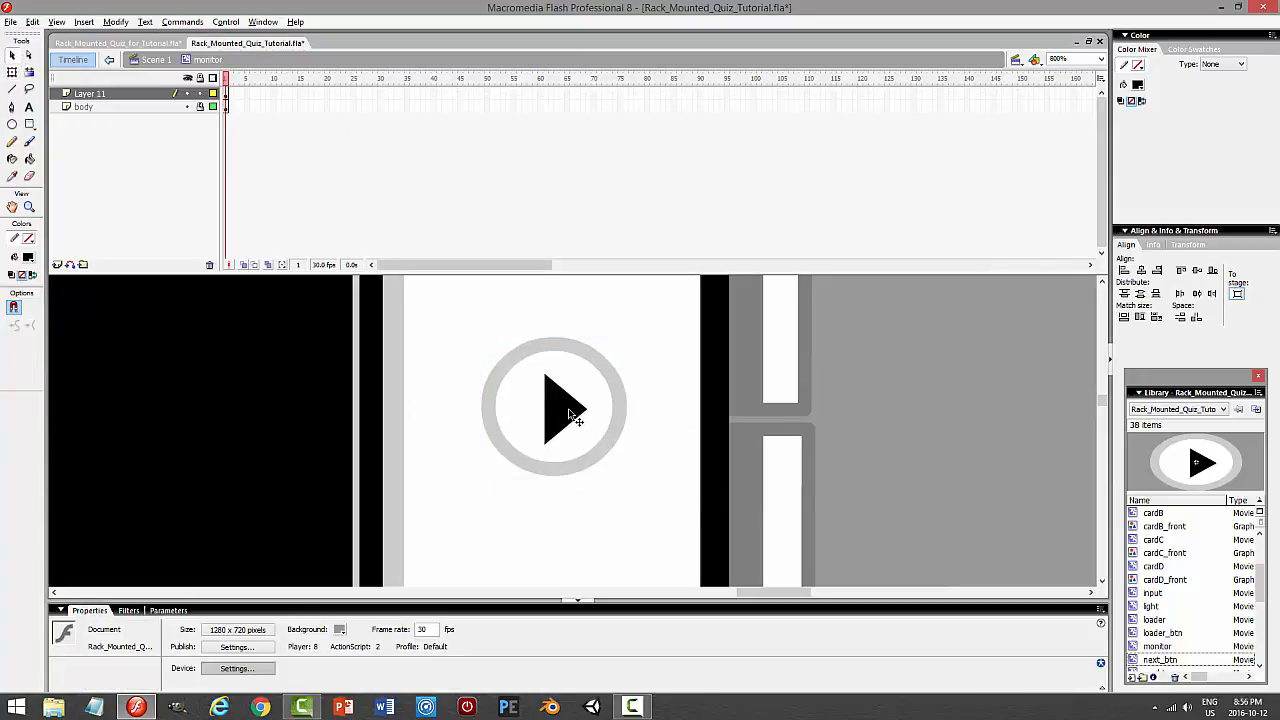
Open the next_btn symbol for editing and outline the black arrow on Layer 3 with a #999999 stroke of thickness 1
click(575, 412)
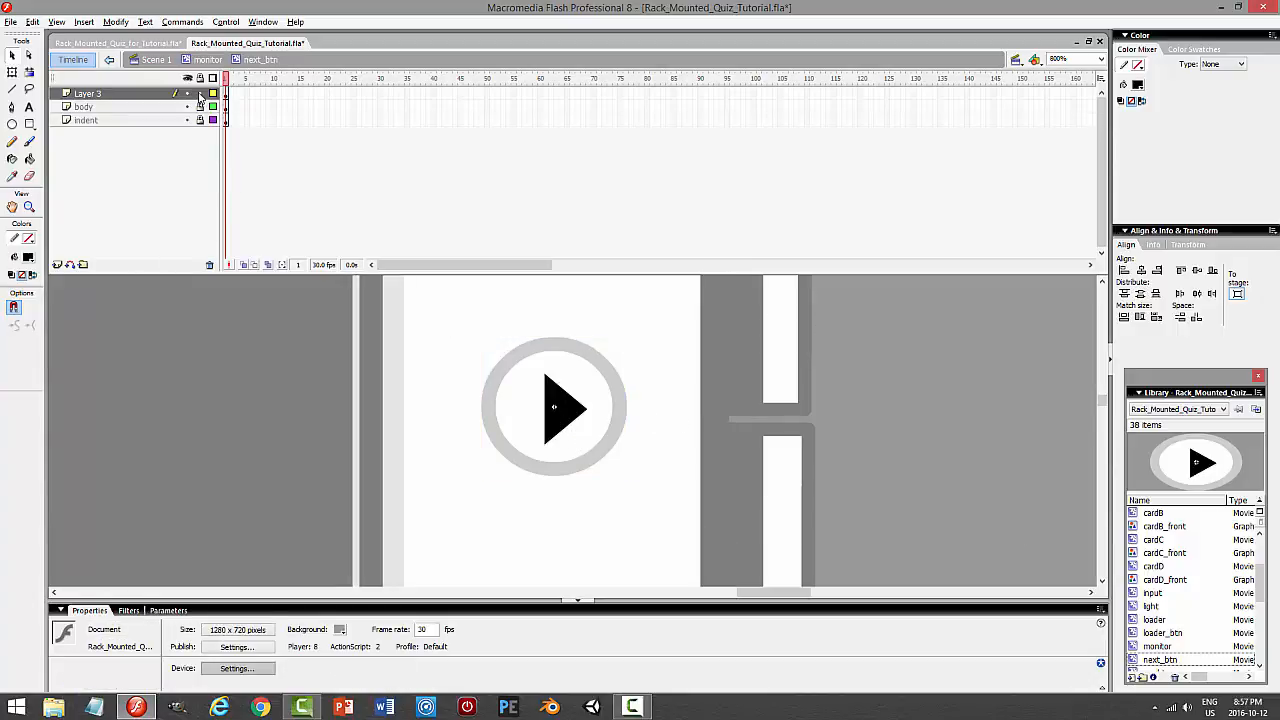
click(142, 94)
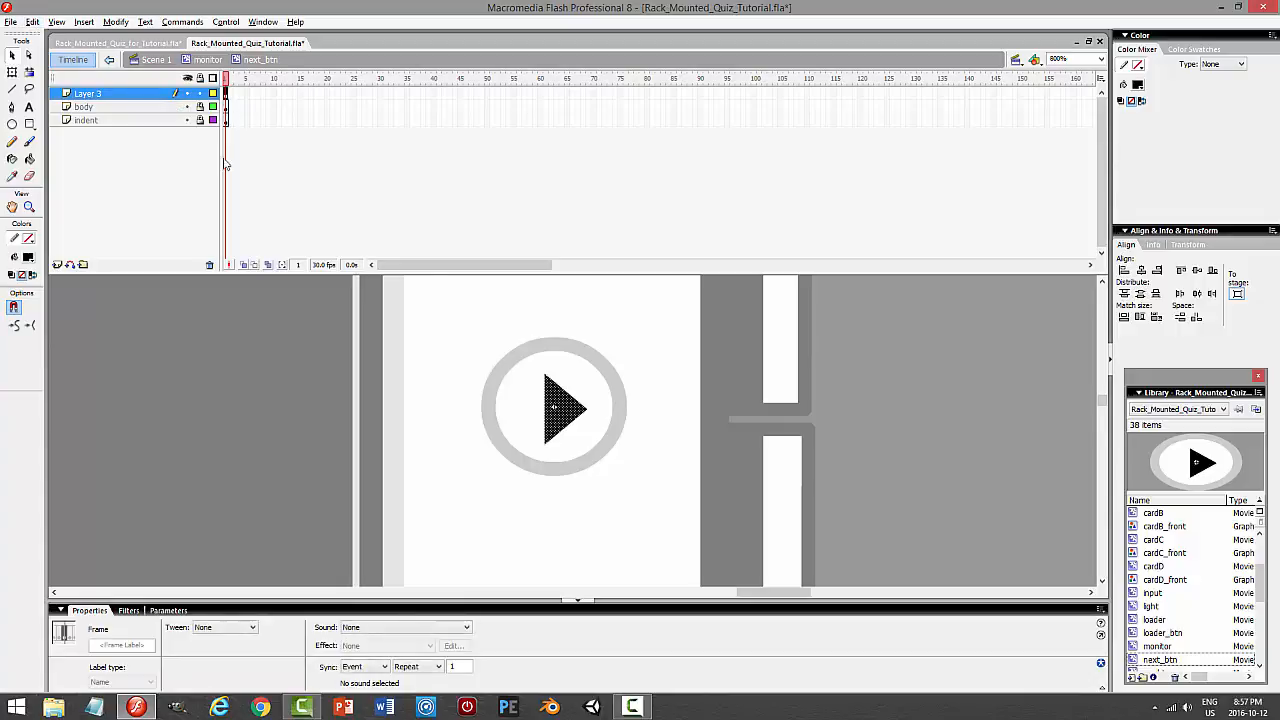
click(462, 341)
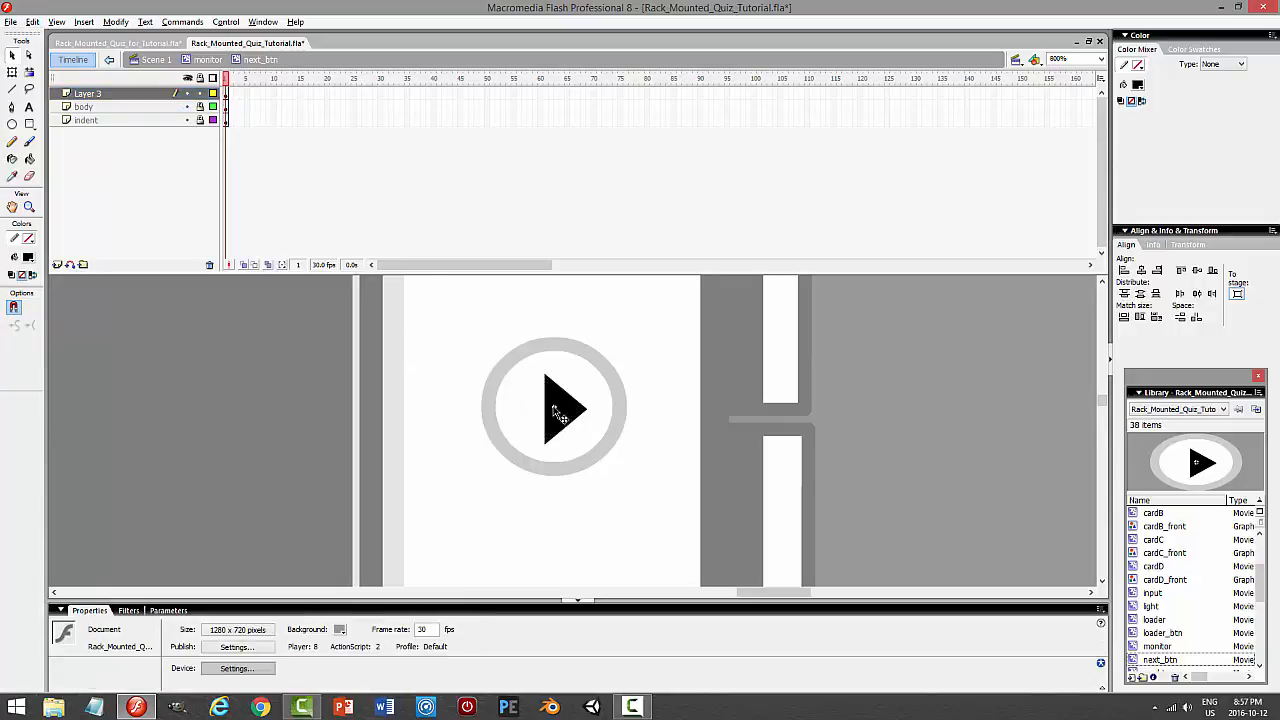
click(12, 158)
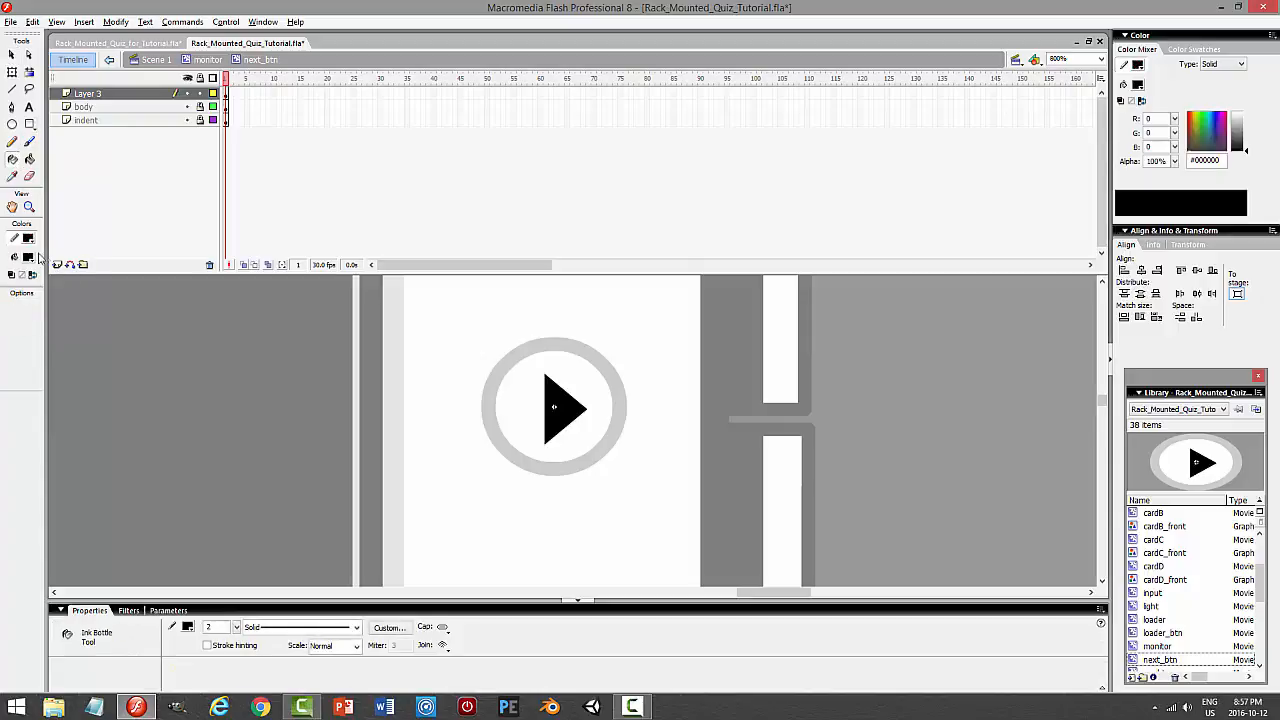
click(29, 240)
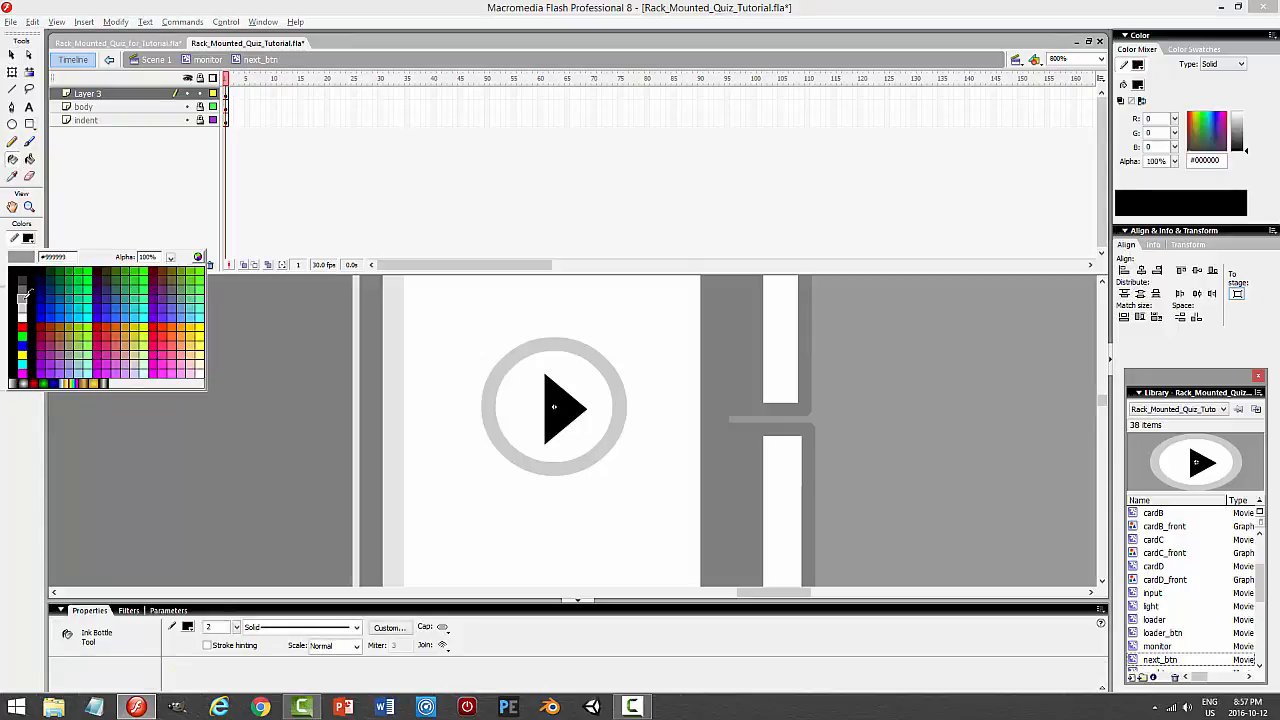
click(23, 297)
drag(213, 630, 183, 628)
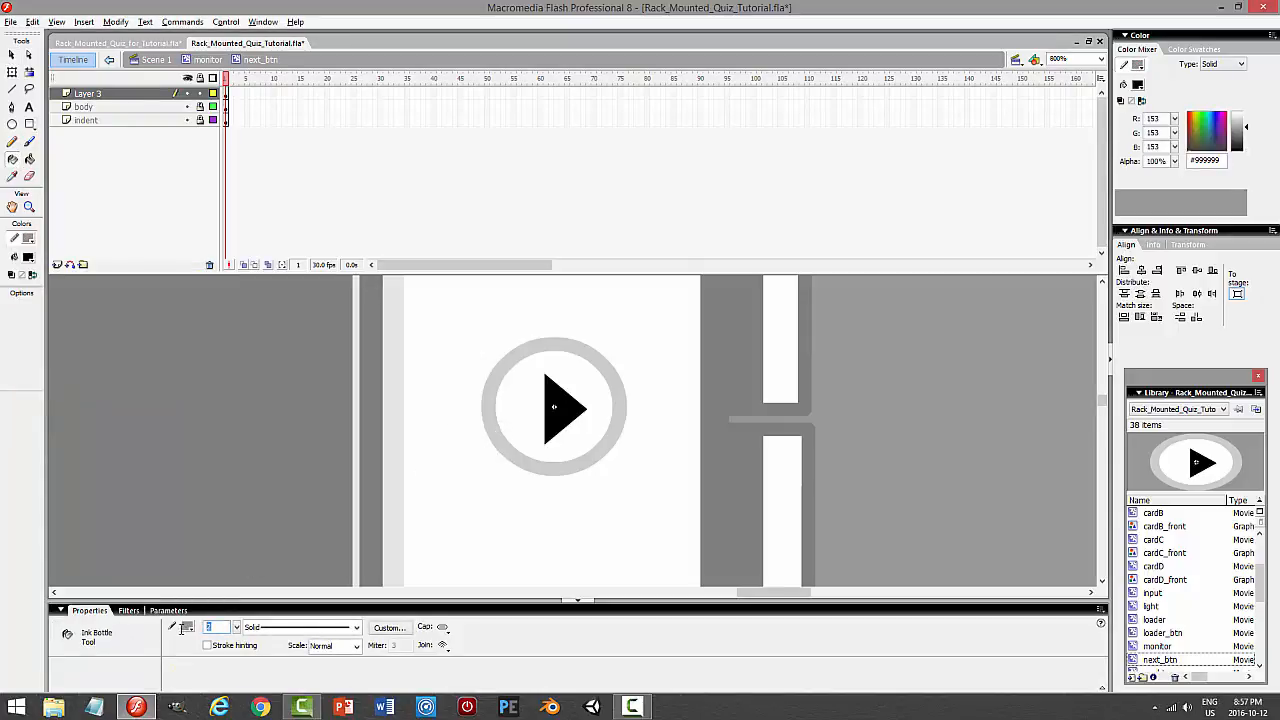
text(1)
click(568, 398)
key(v)
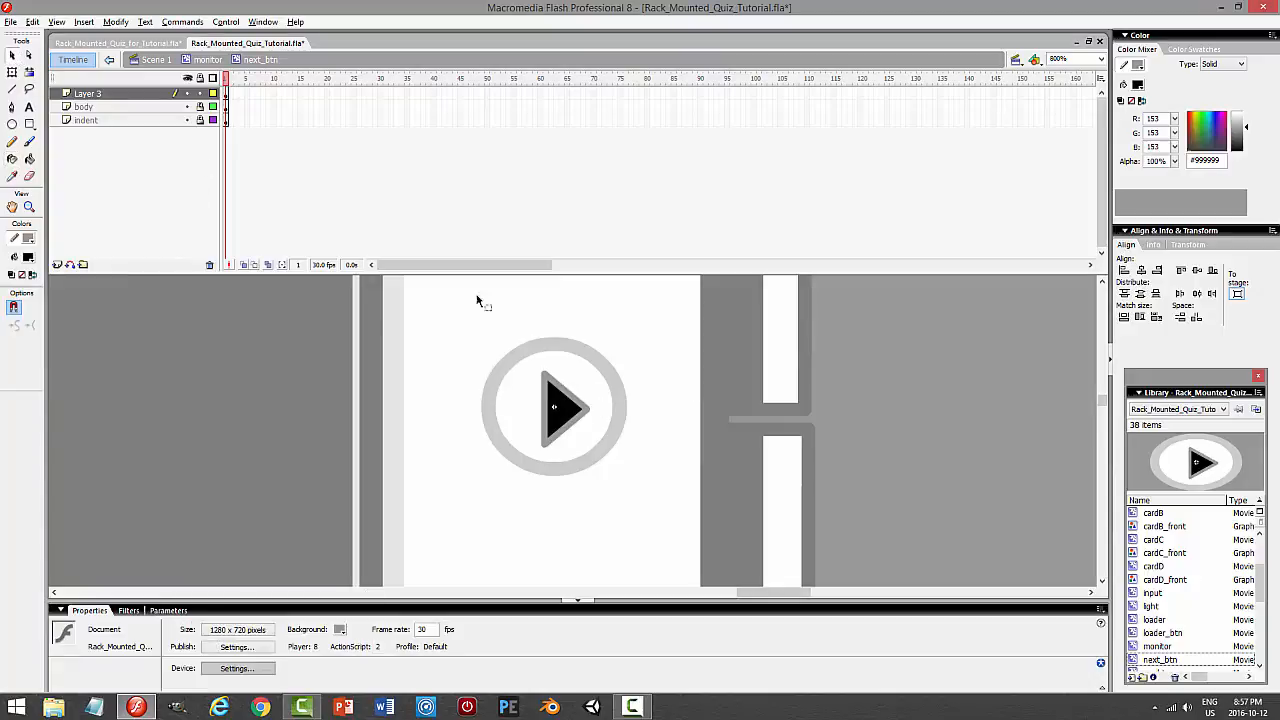
Recolour the arrow's outline to #CCCCCC and preview the movie
click(568, 398)
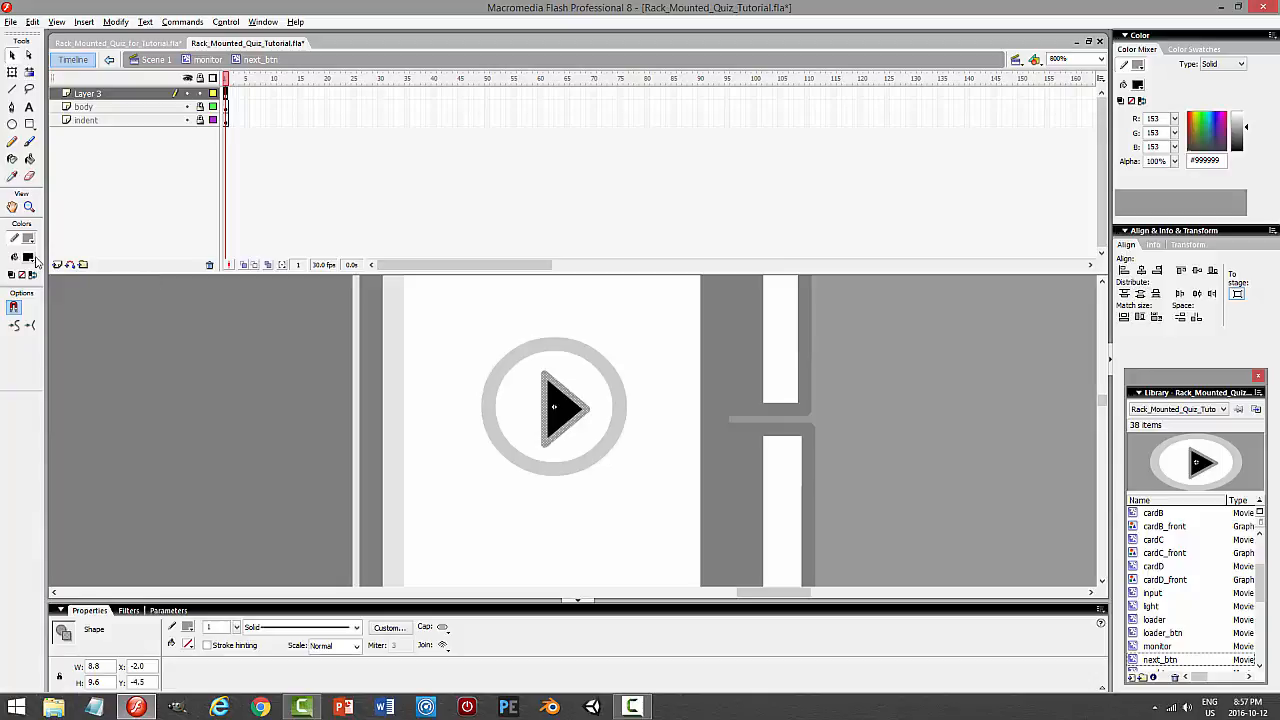
click(30, 240)
click(23, 302)
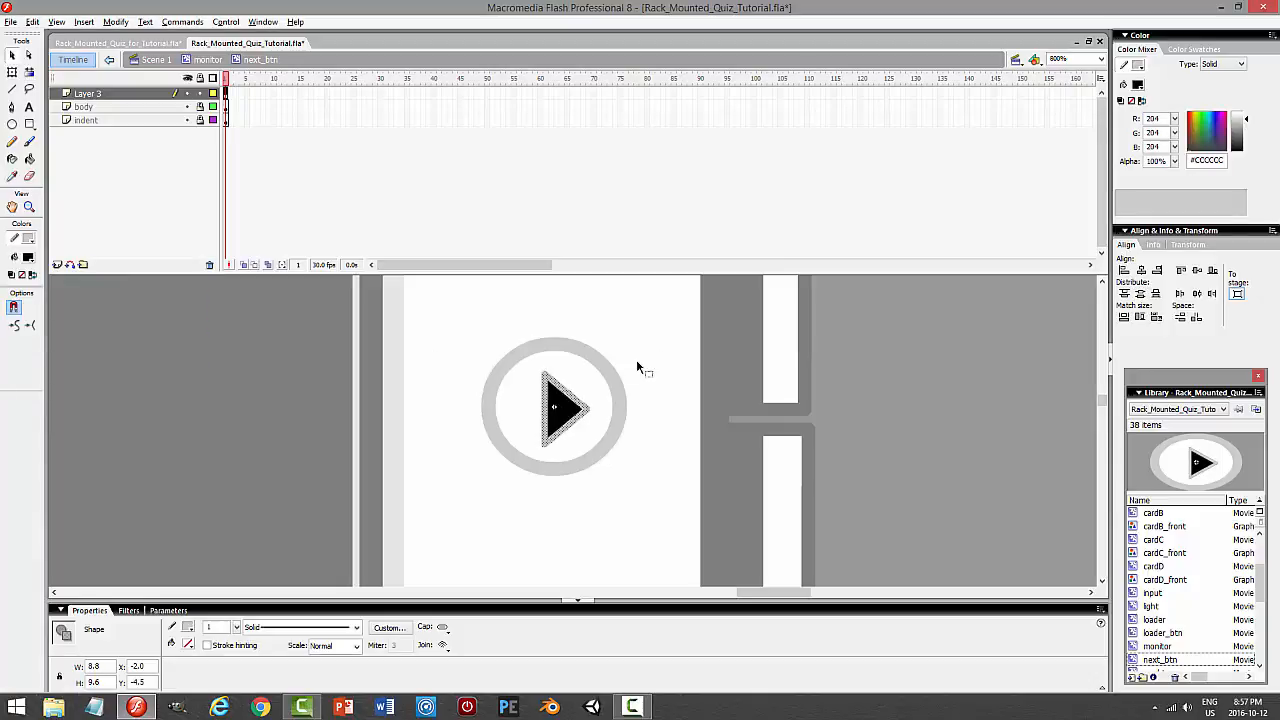
click(692, 340)
key(ctrl+Return)
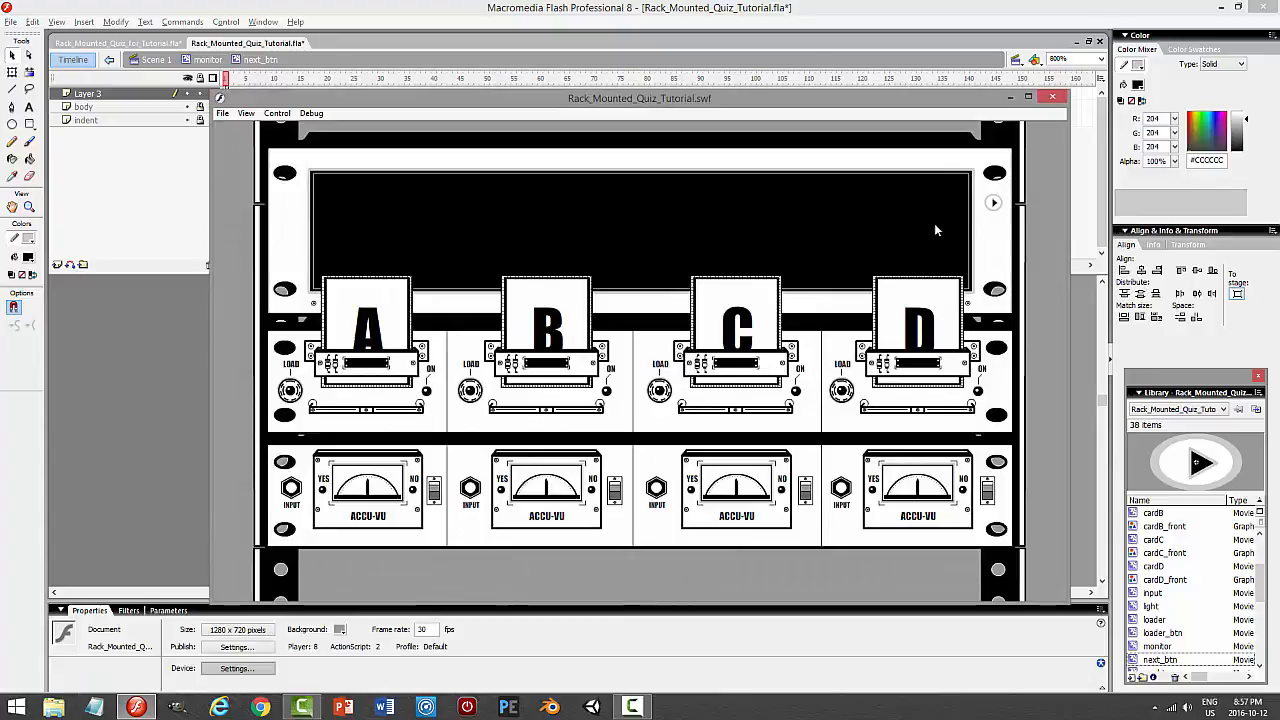
click(1053, 97)
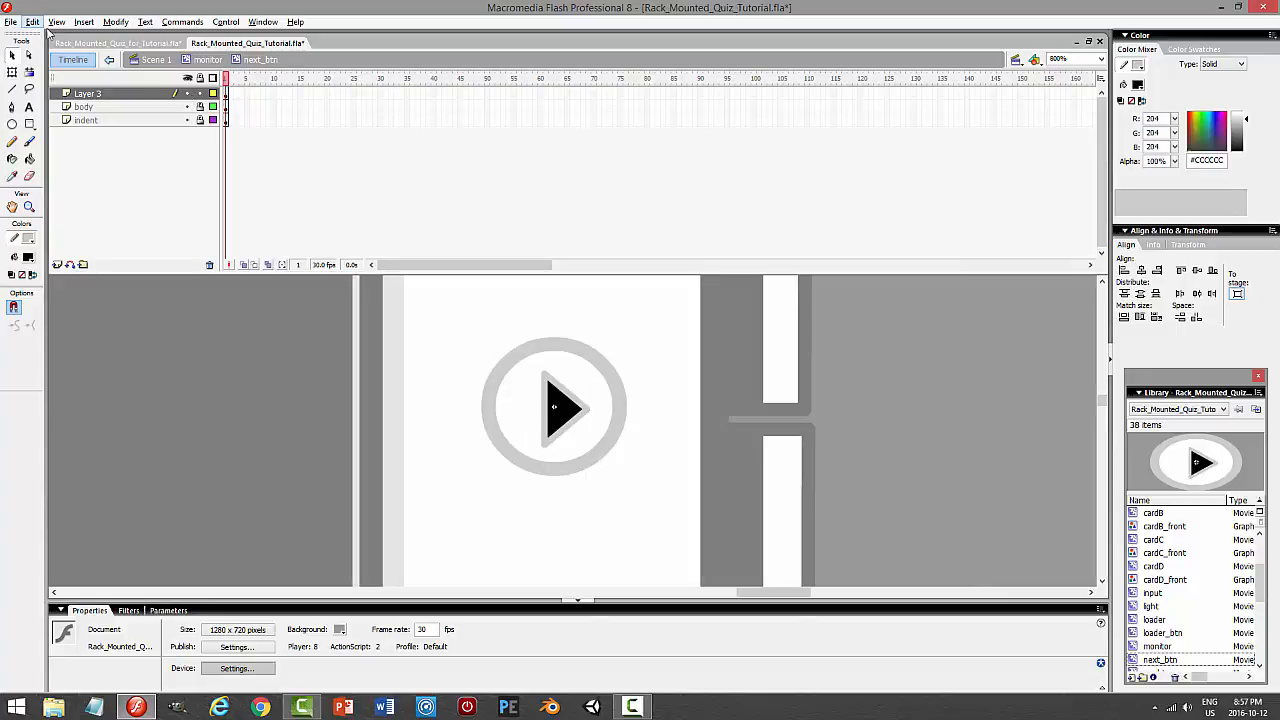
Cut the outlined arrow from Layer 3 and paste it in place onto the unlocked body layer
click(162, 95)
click(32, 22)
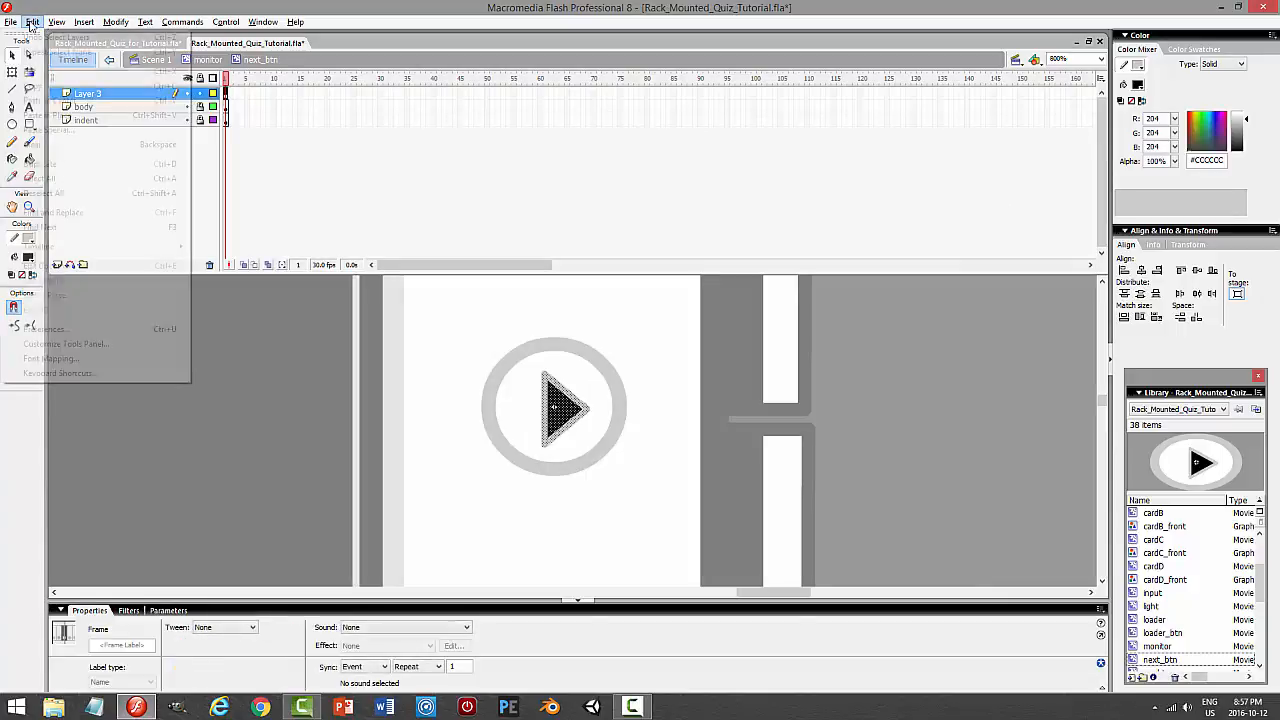
click(40, 71)
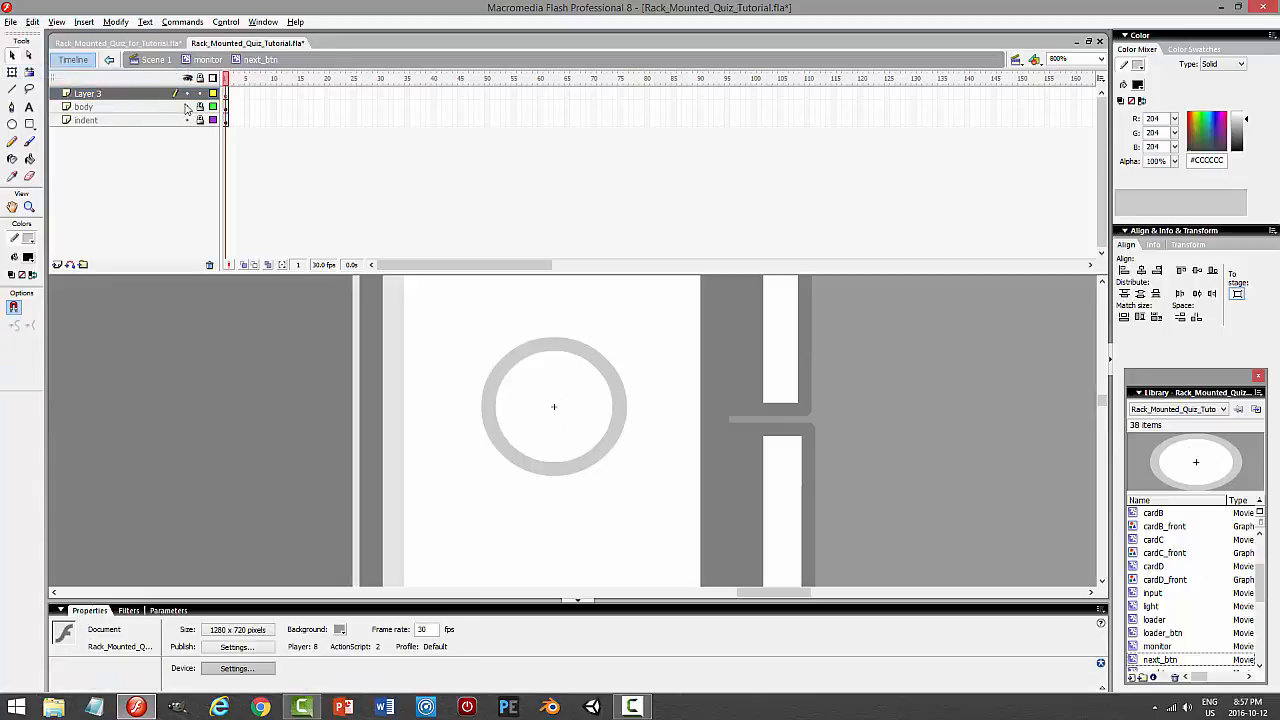
click(140, 107)
click(32, 22)
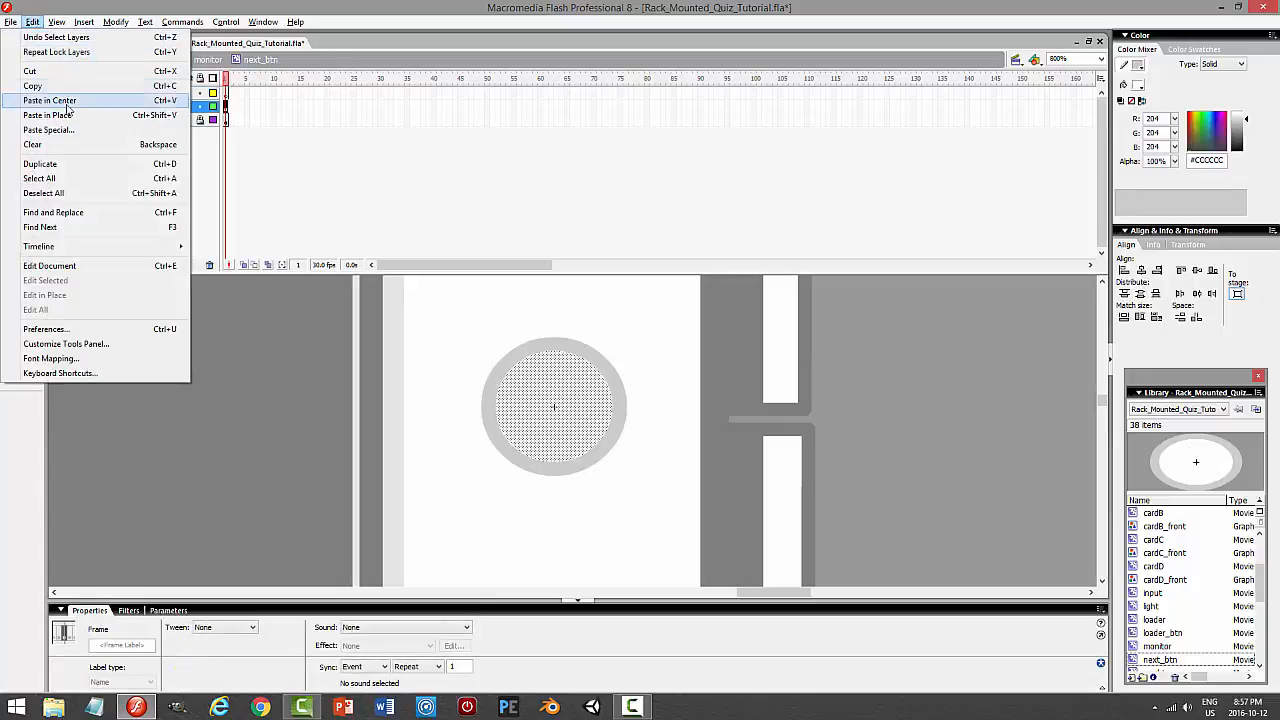
click(47, 115)
click(666, 309)
Lock the body layer and add the static text "NEXT" in Impact on Layer 3
click(129, 95)
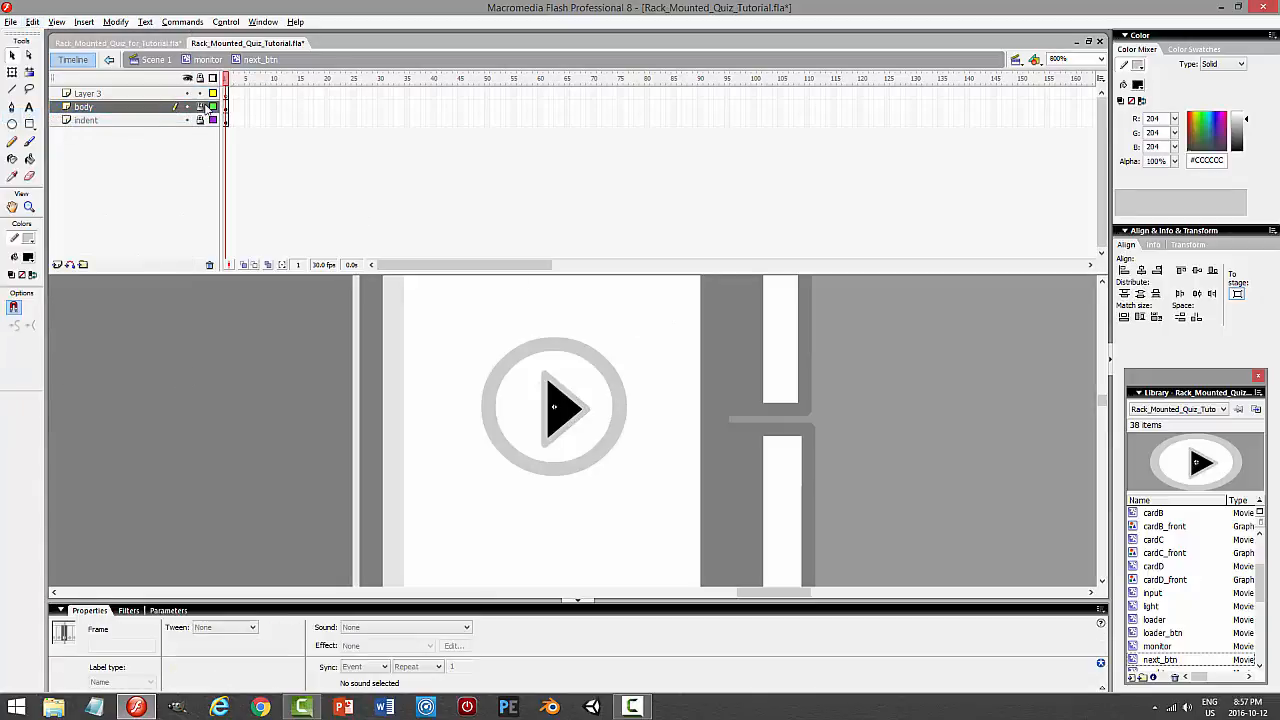
click(29, 107)
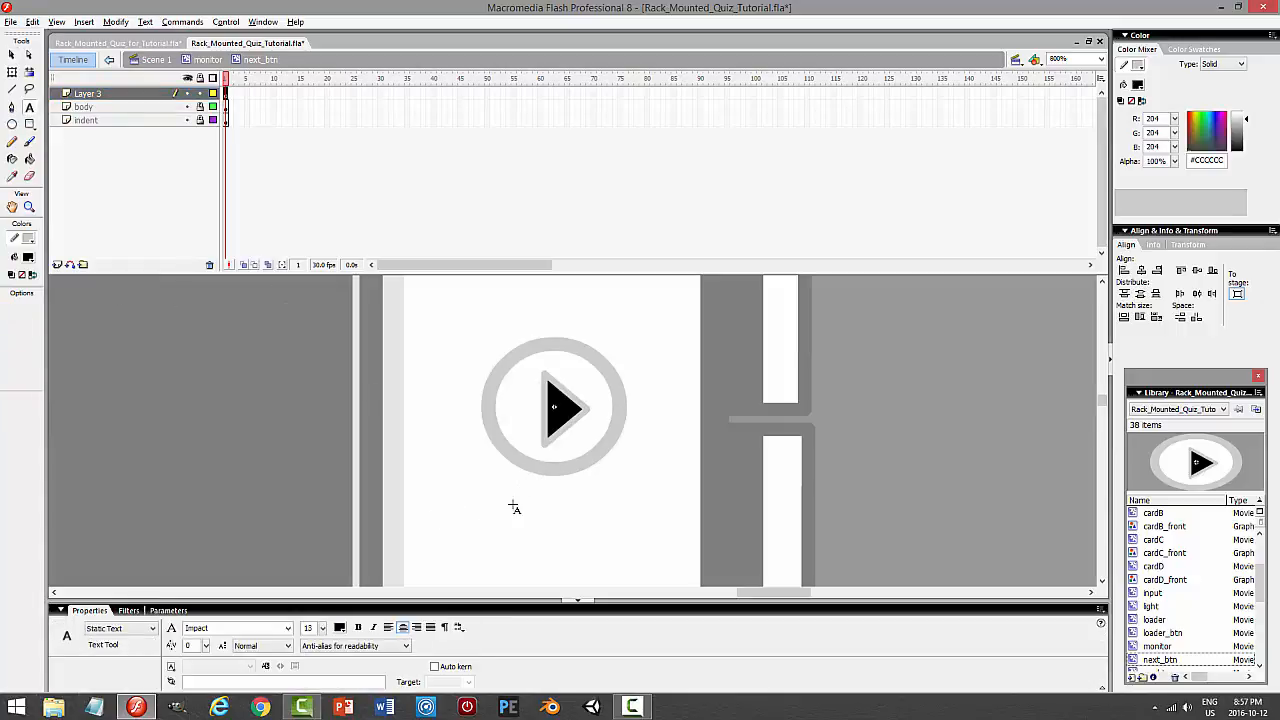
drag(505, 506, 650, 508)
text(NEX)
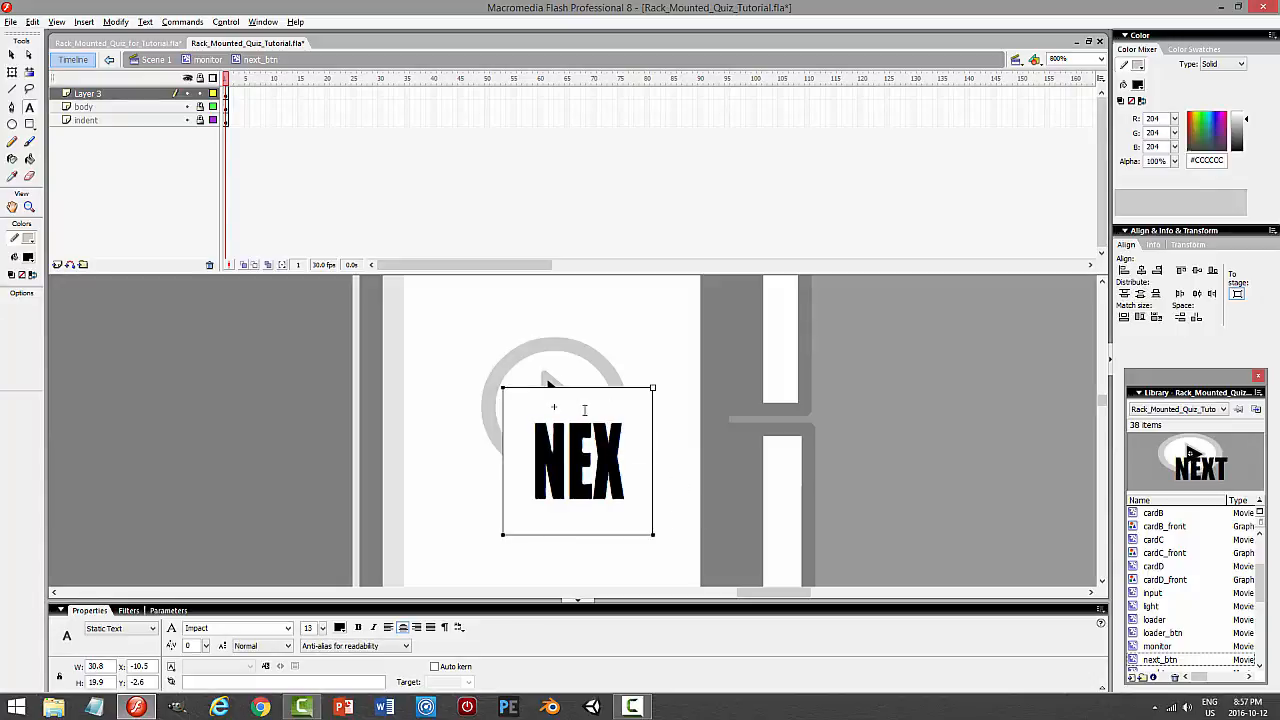
text(T)
click(12, 55)
Set the font size of the NEXT text to 10
click(533, 437)
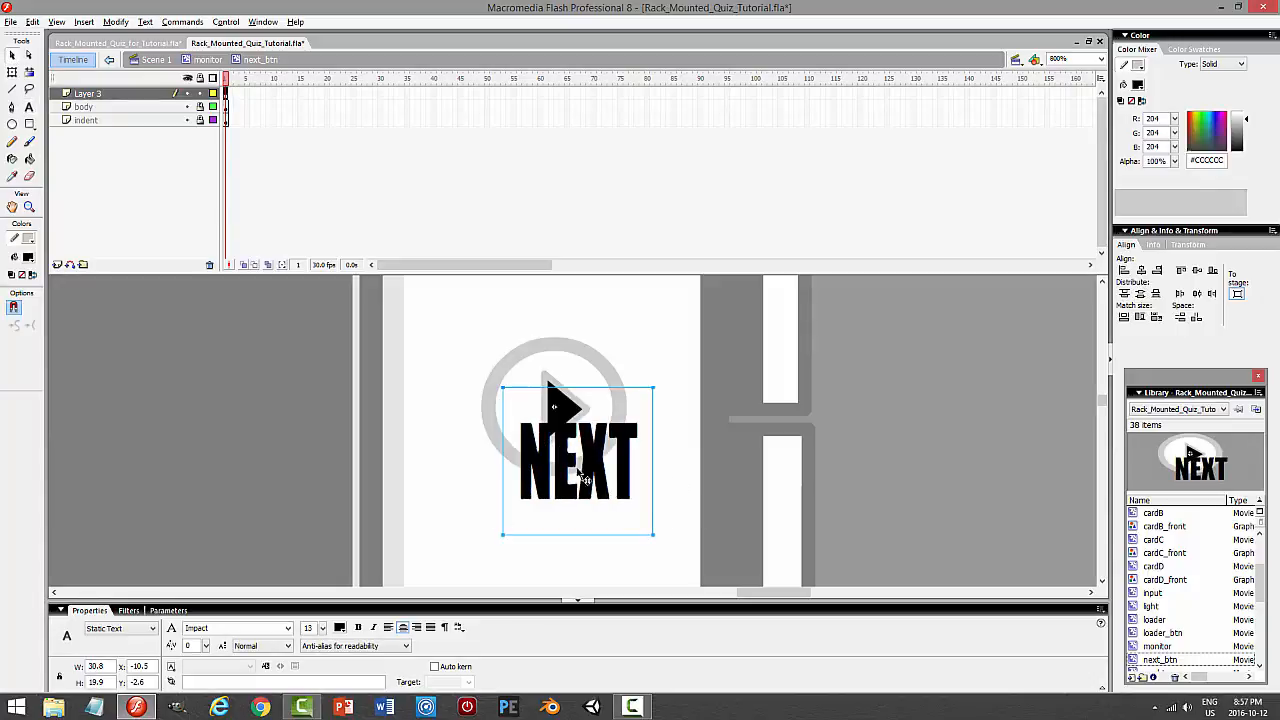
drag(316, 627, 288, 628)
text(10)
key(Return)
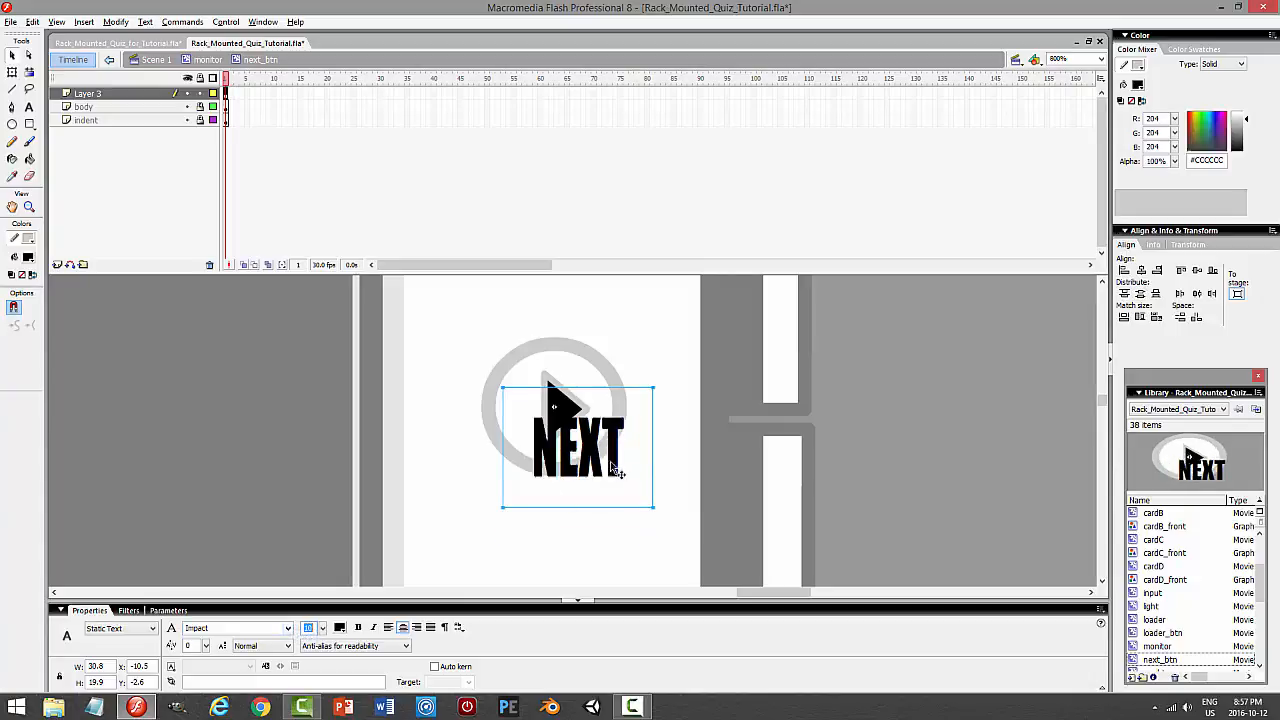
Place the NEXT text just below the circle, centred horizontally on the button, and preview the movie
drag(610, 463, 581, 512)
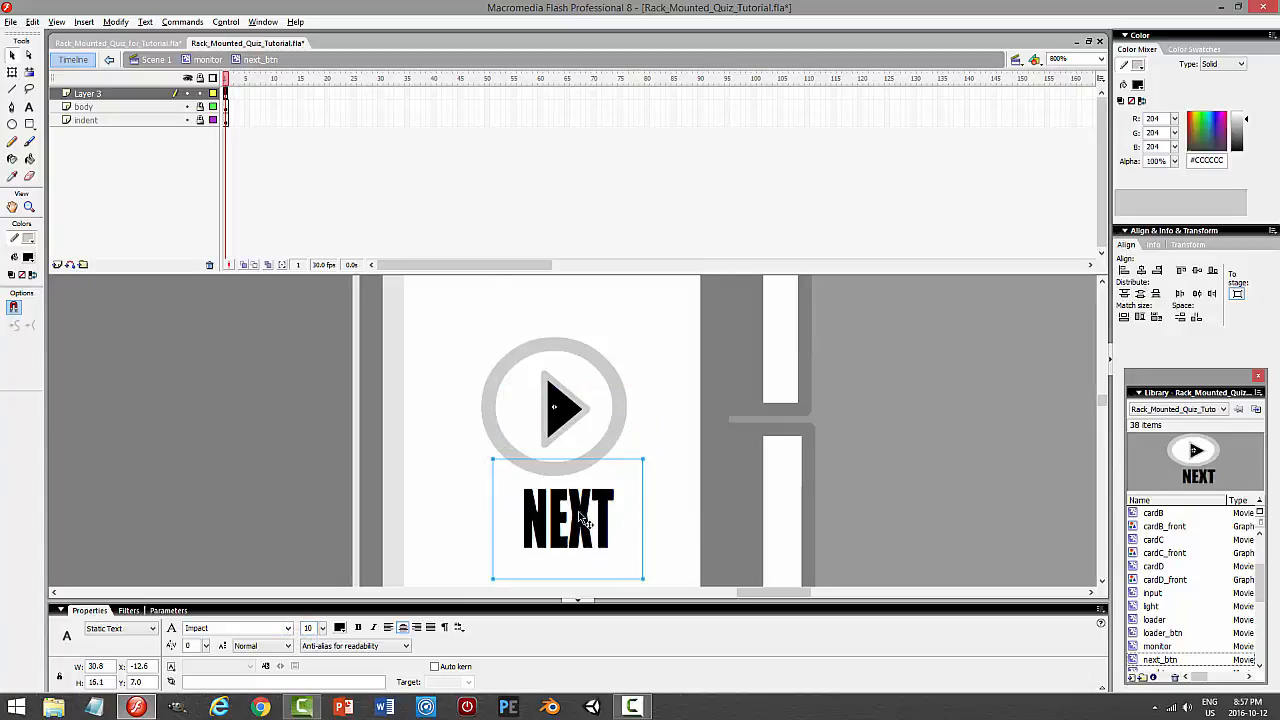
click(1140, 270)
click(888, 396)
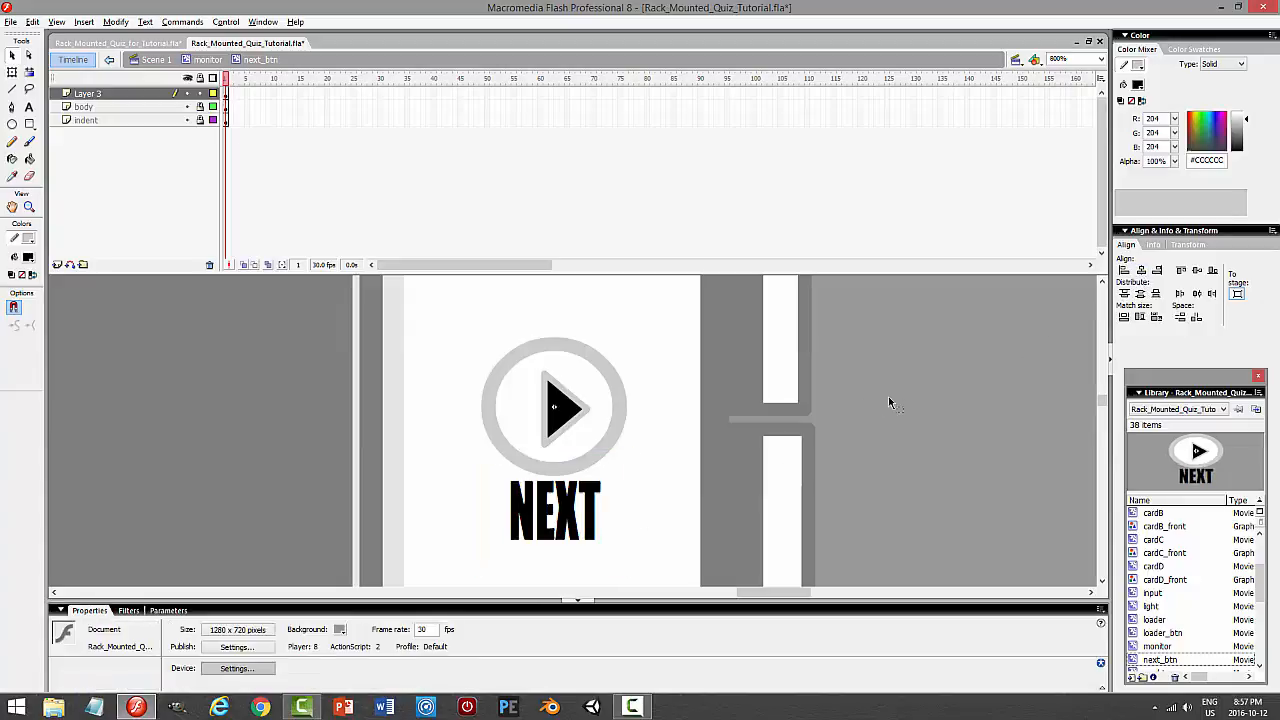
key(ctrl+Return)
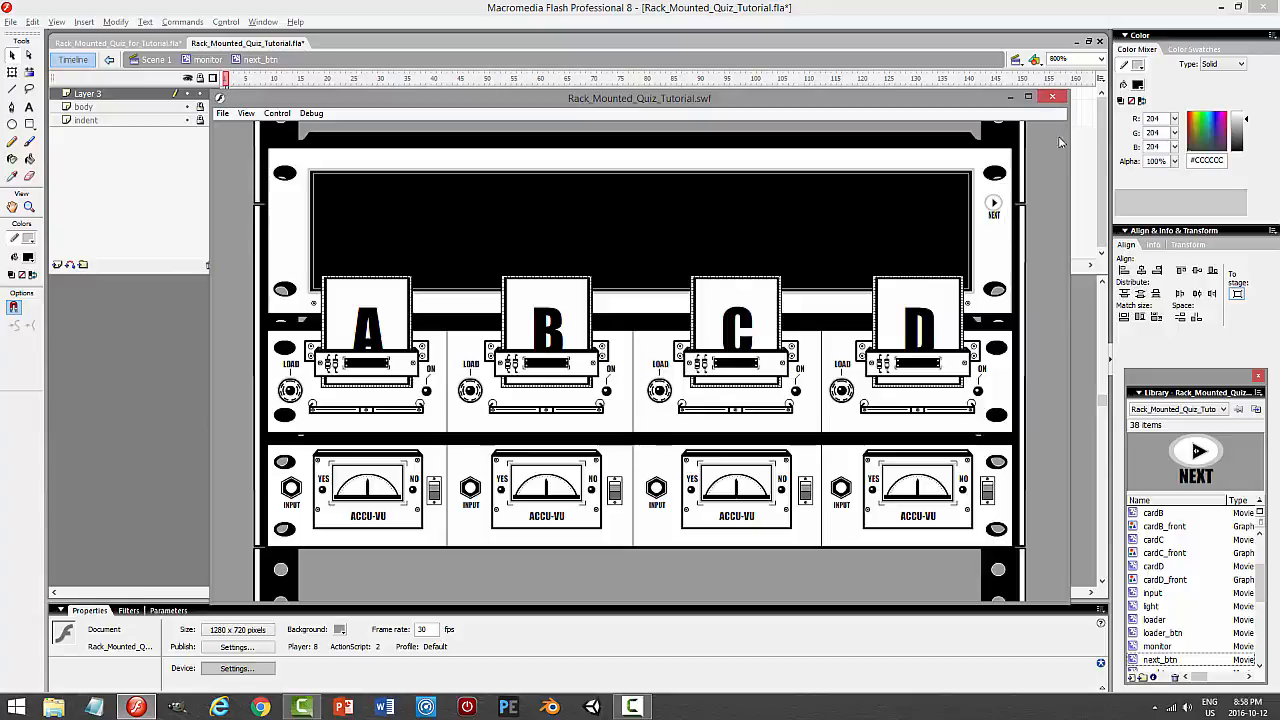
click(1053, 97)
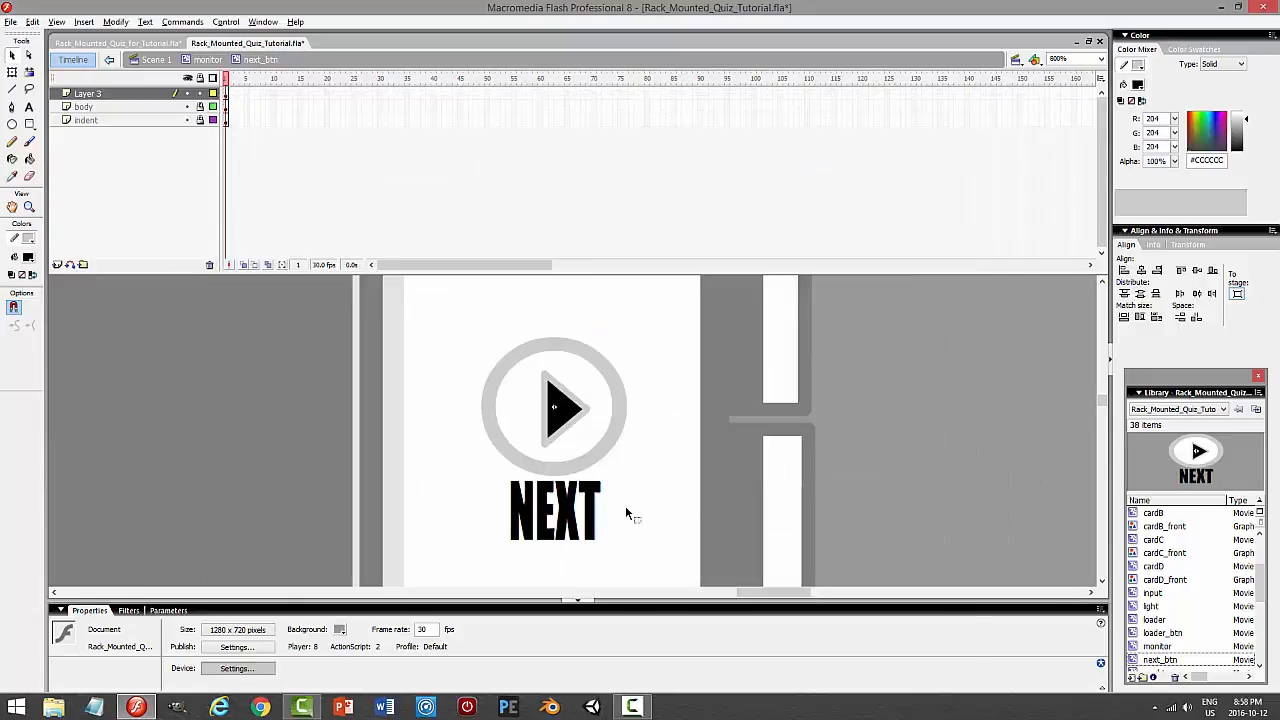
Set the NEXT label's font size to 12 and its letter spacing to 1
click(576, 522)
click(313, 629)
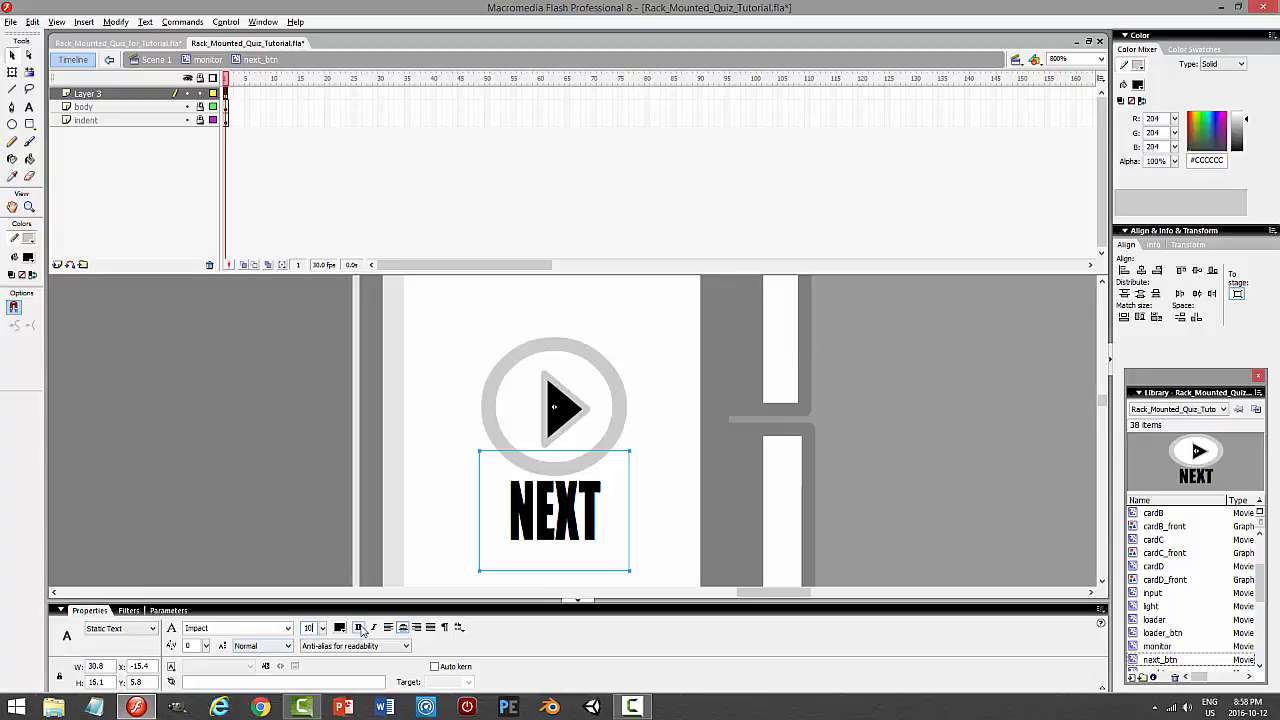
key(BackSpace)
text(2)
key(Return)
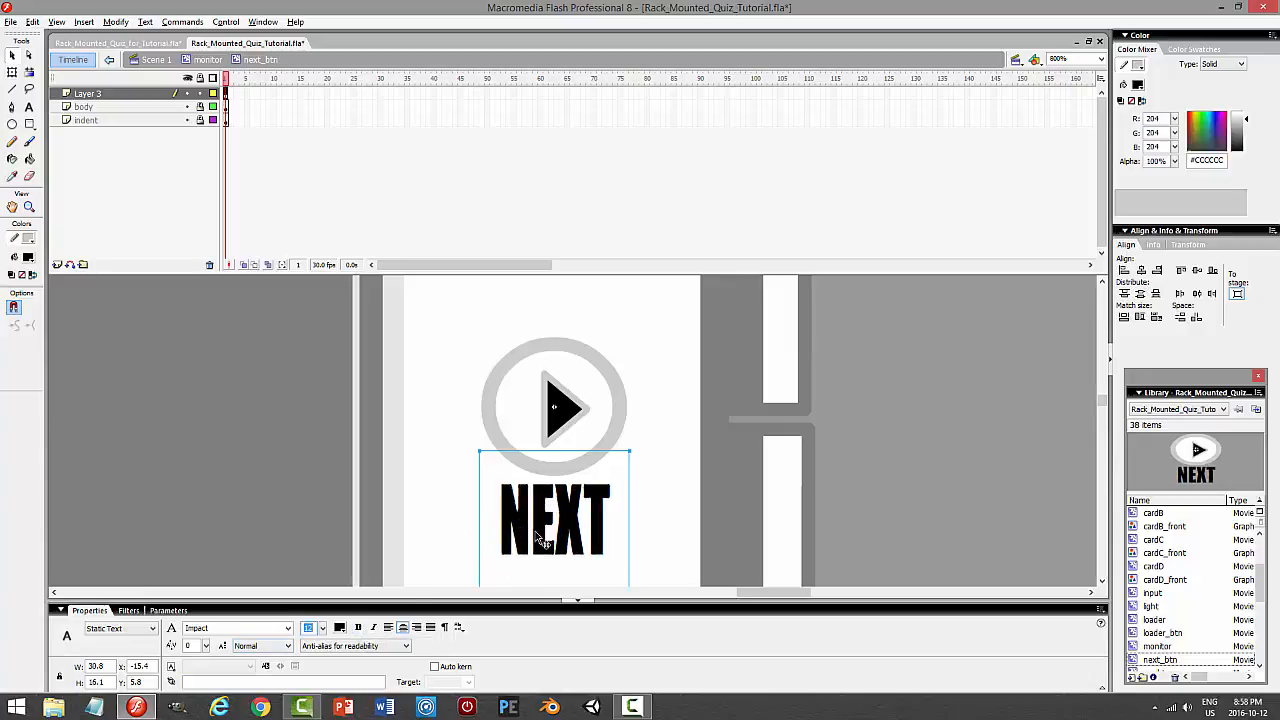
double_click(186, 646)
text(1)
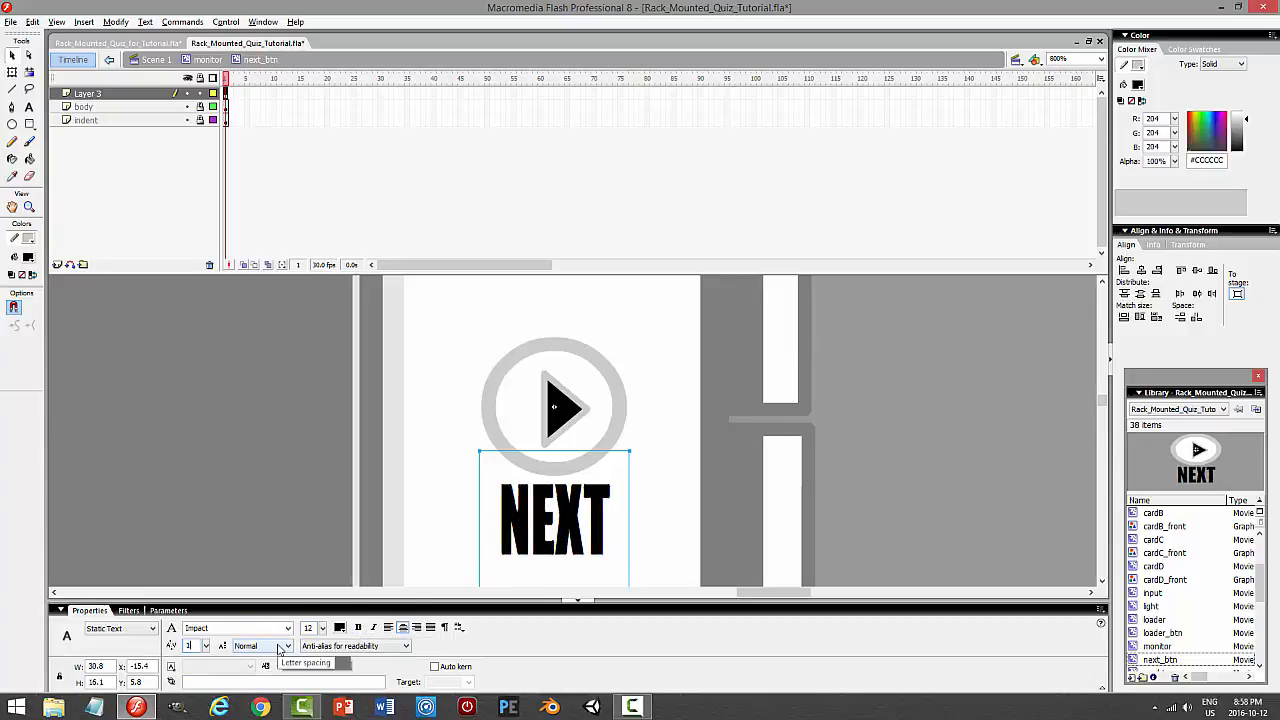
key(Return)
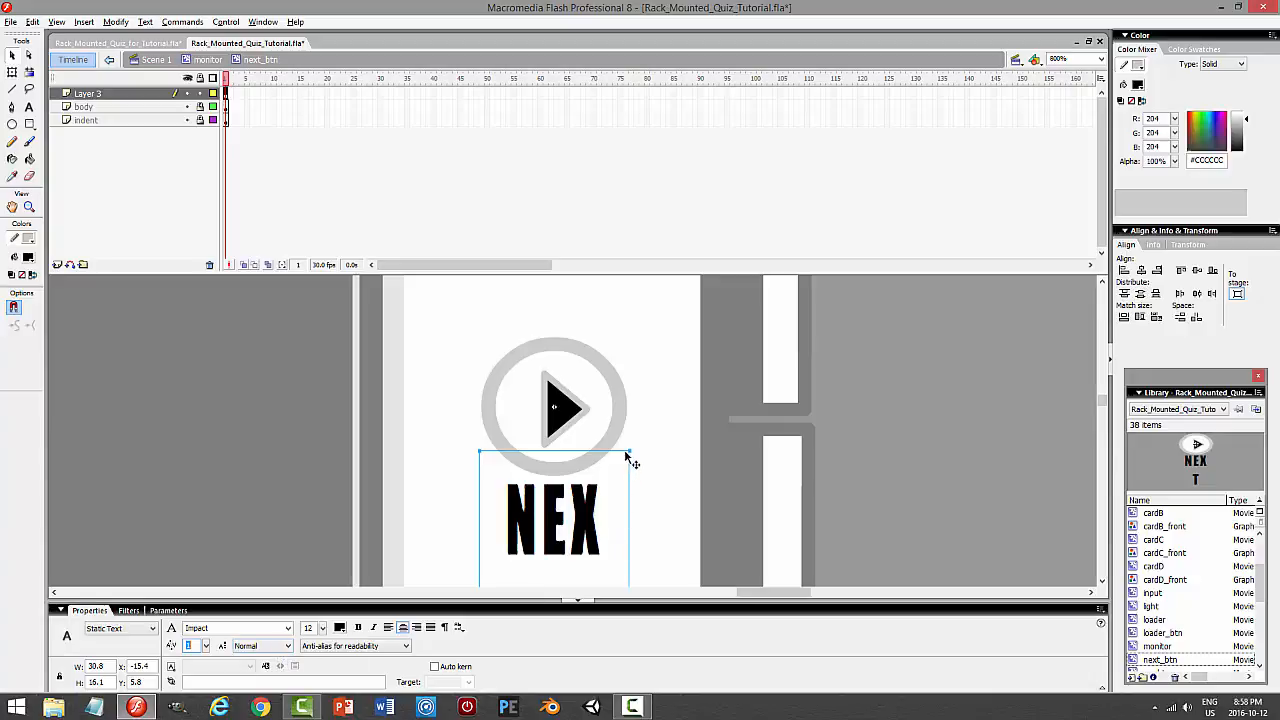
Widen the NEXT text box to 36, centre it under the button circle, nudge it down to Y 7.0, and test the movie
drag(632, 449, 657, 449)
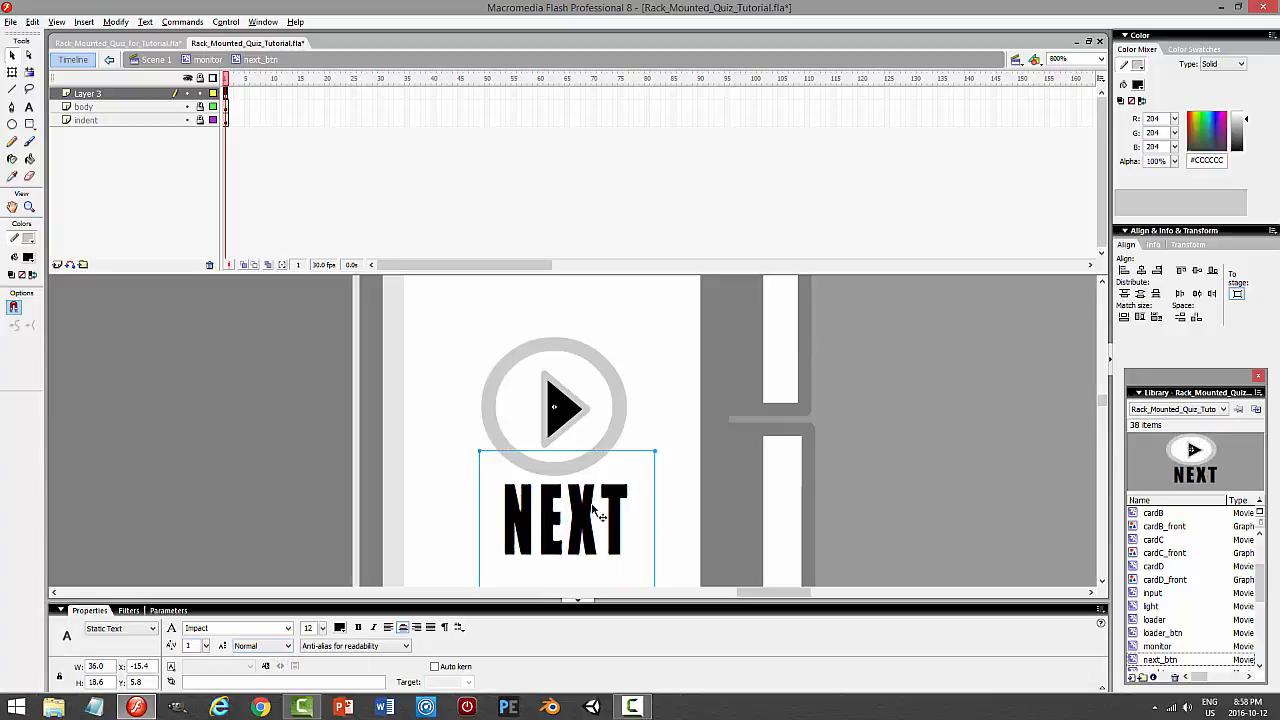
drag(633, 525, 620, 525)
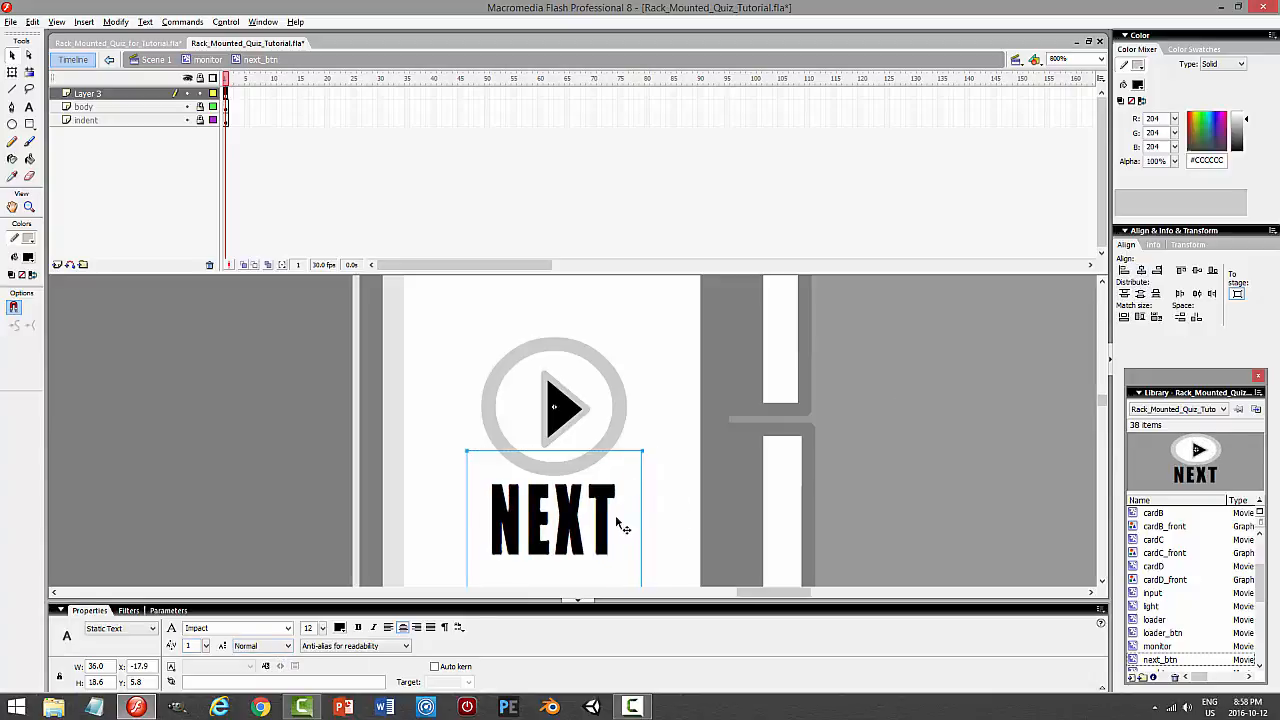
key(Down)
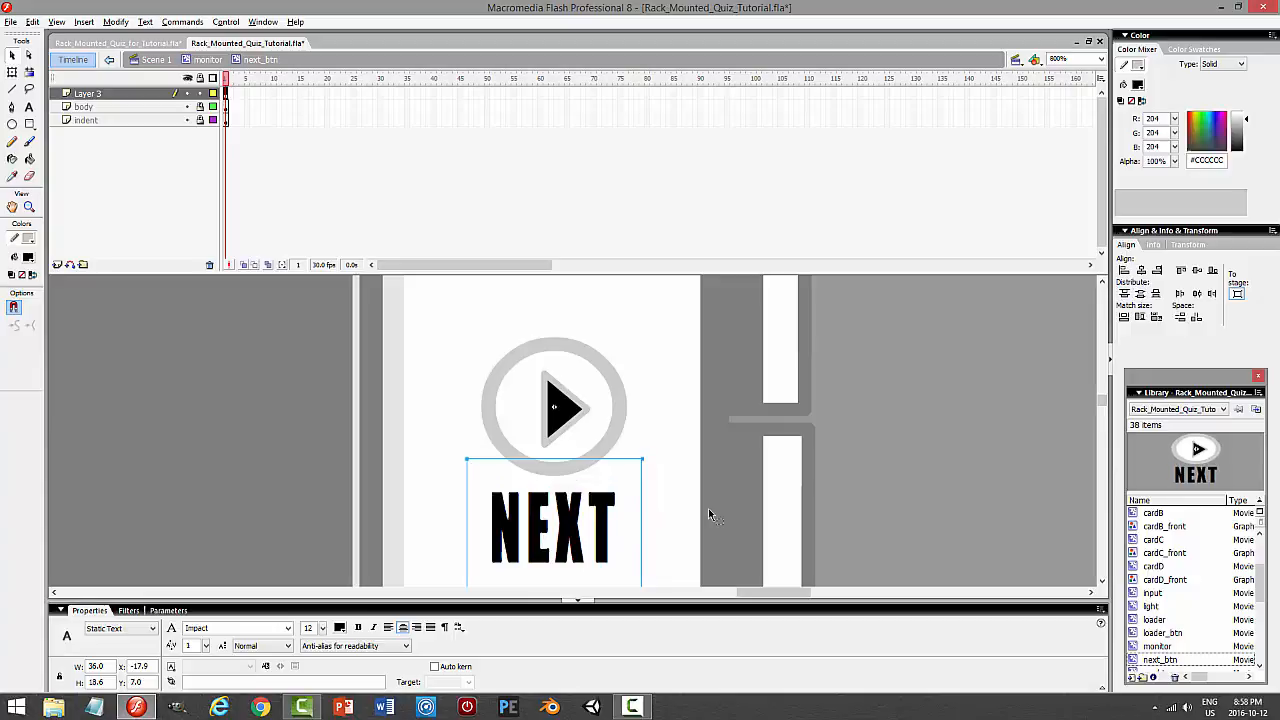
key(ctrl+Return)
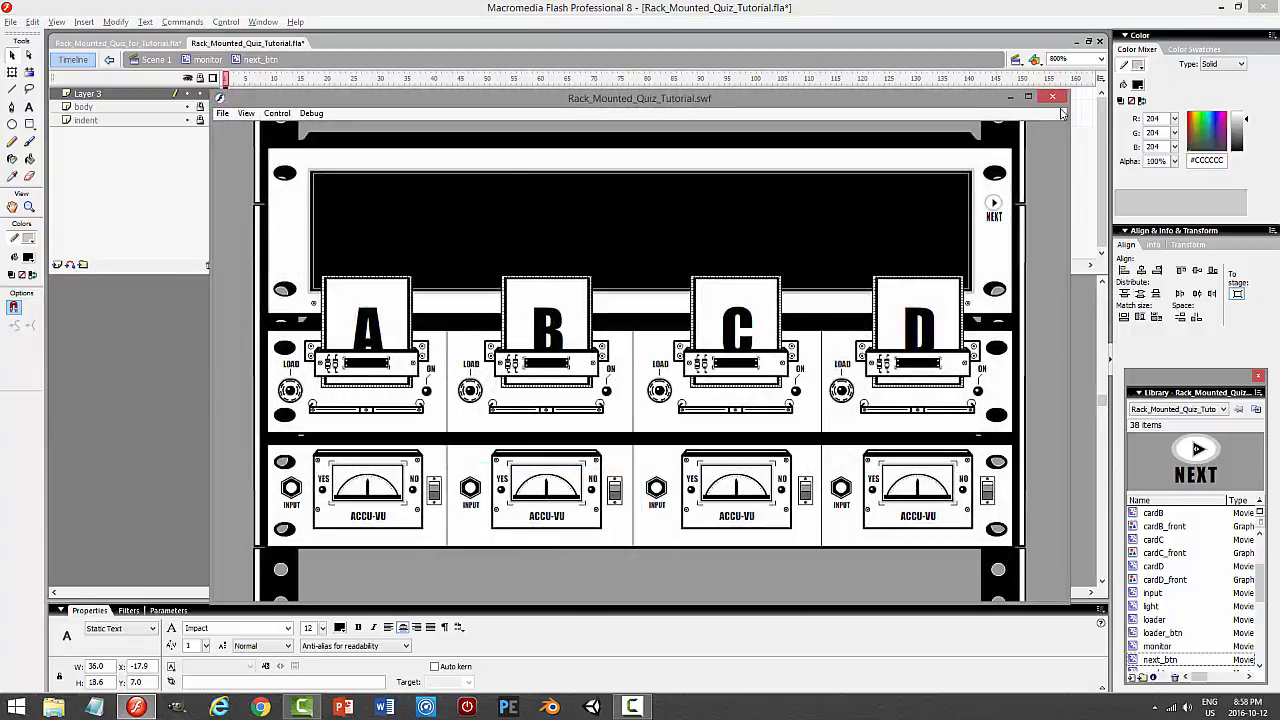
click(1058, 100)
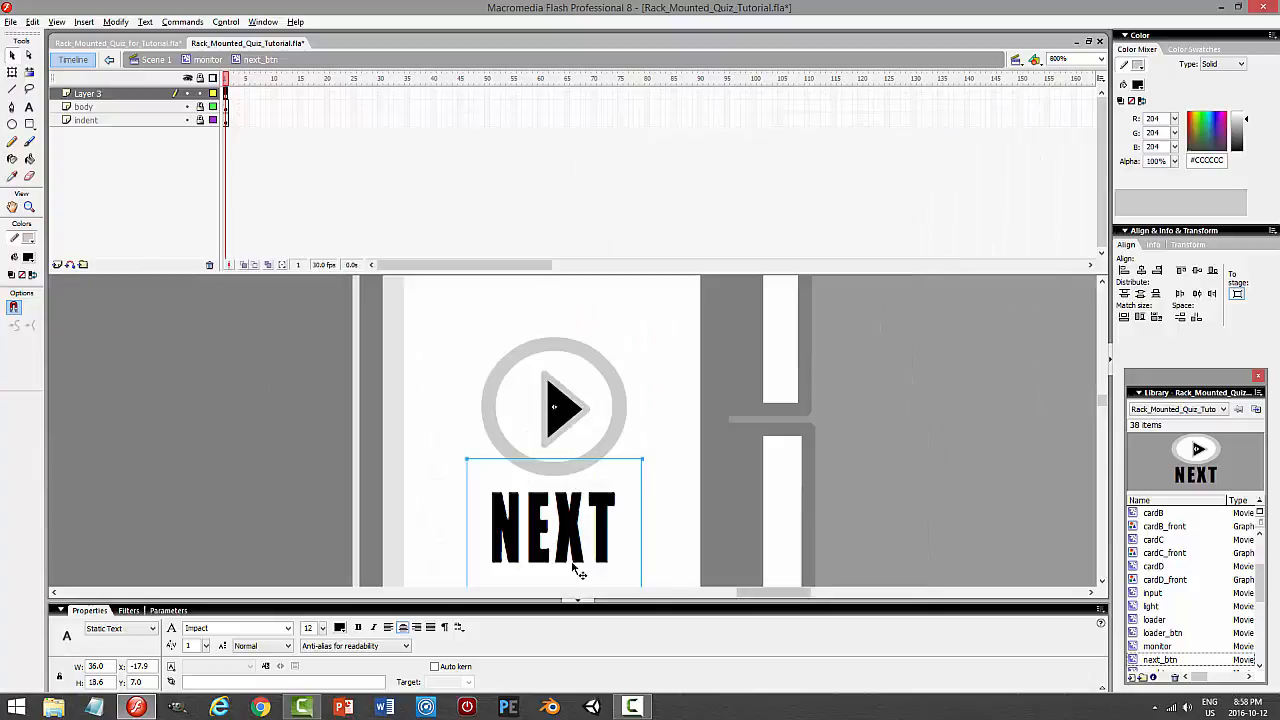
Nudge the NEXT label down in small increments to Y 10.3, testing the movie after each move to check the spacing
key(Down)
key(ctrl+Return)
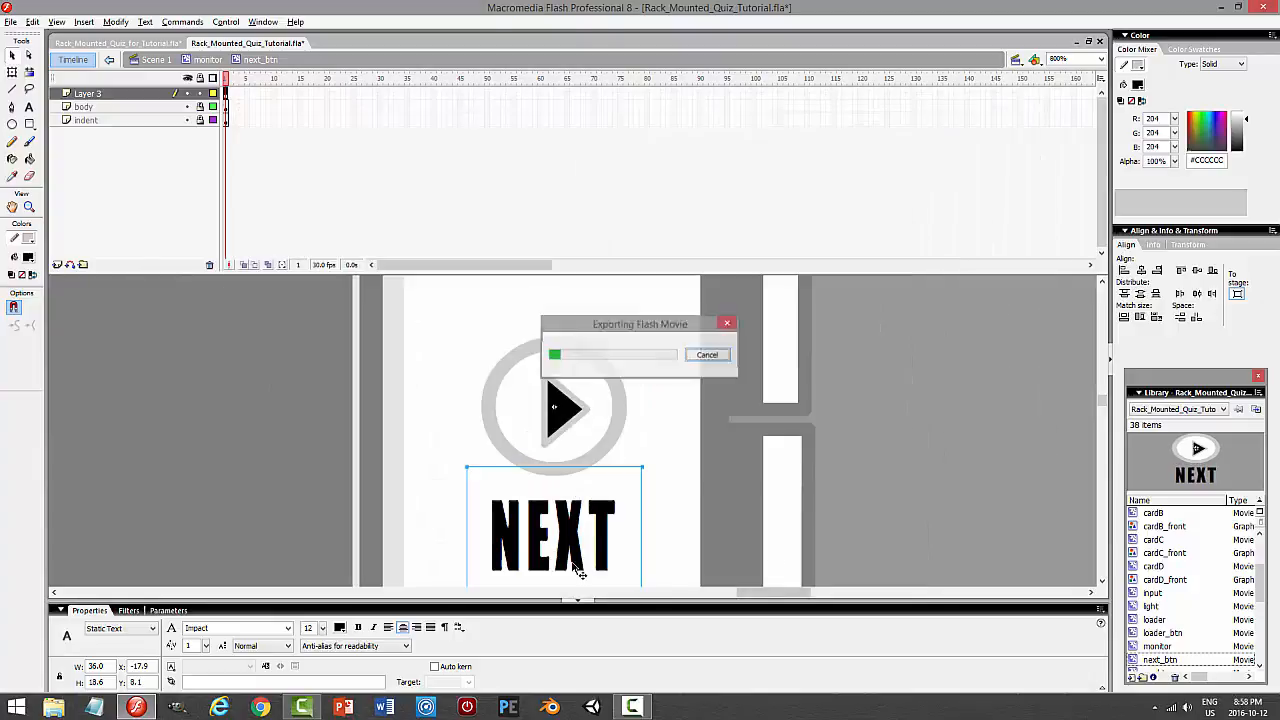
click(1052, 97)
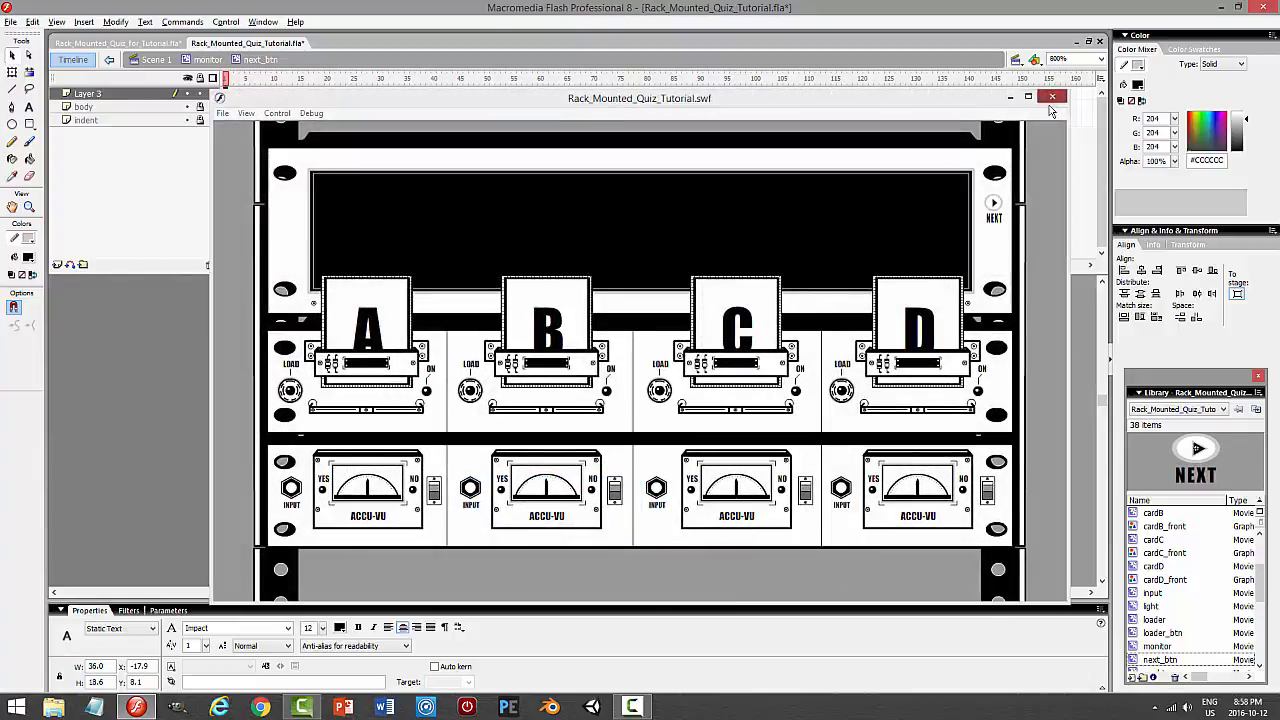
key(Down)
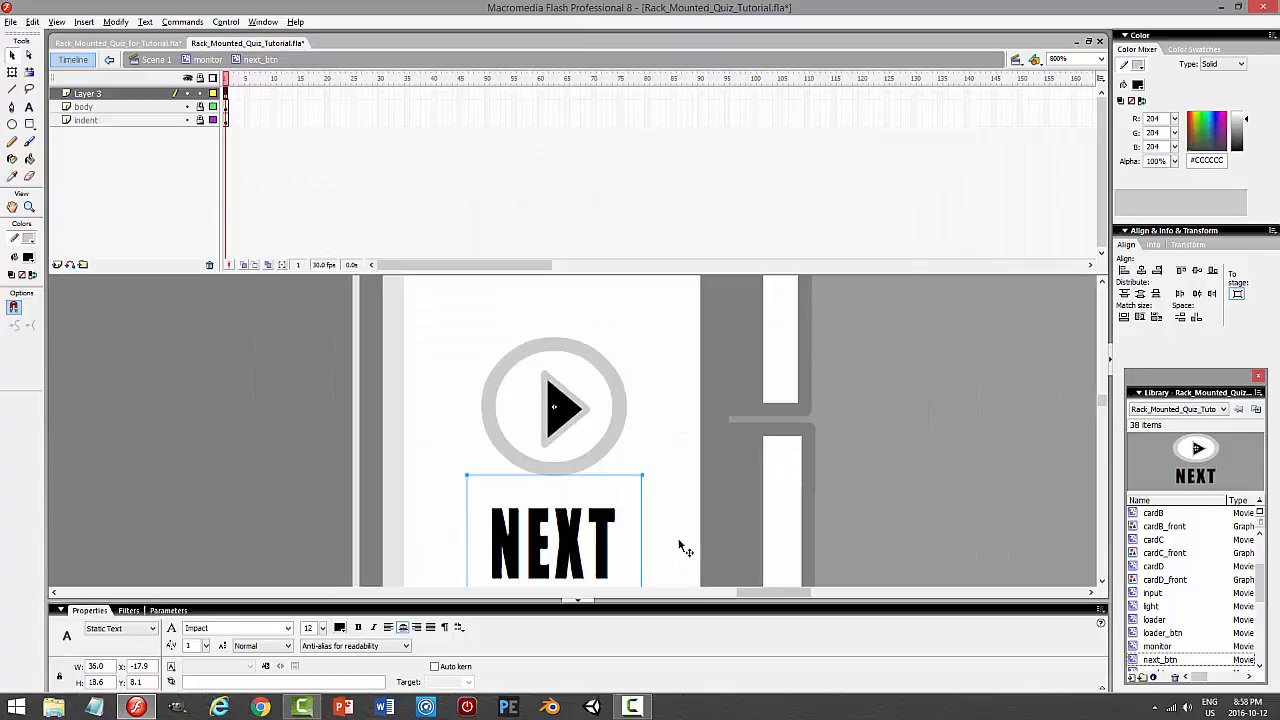
key(ctrl+Return)
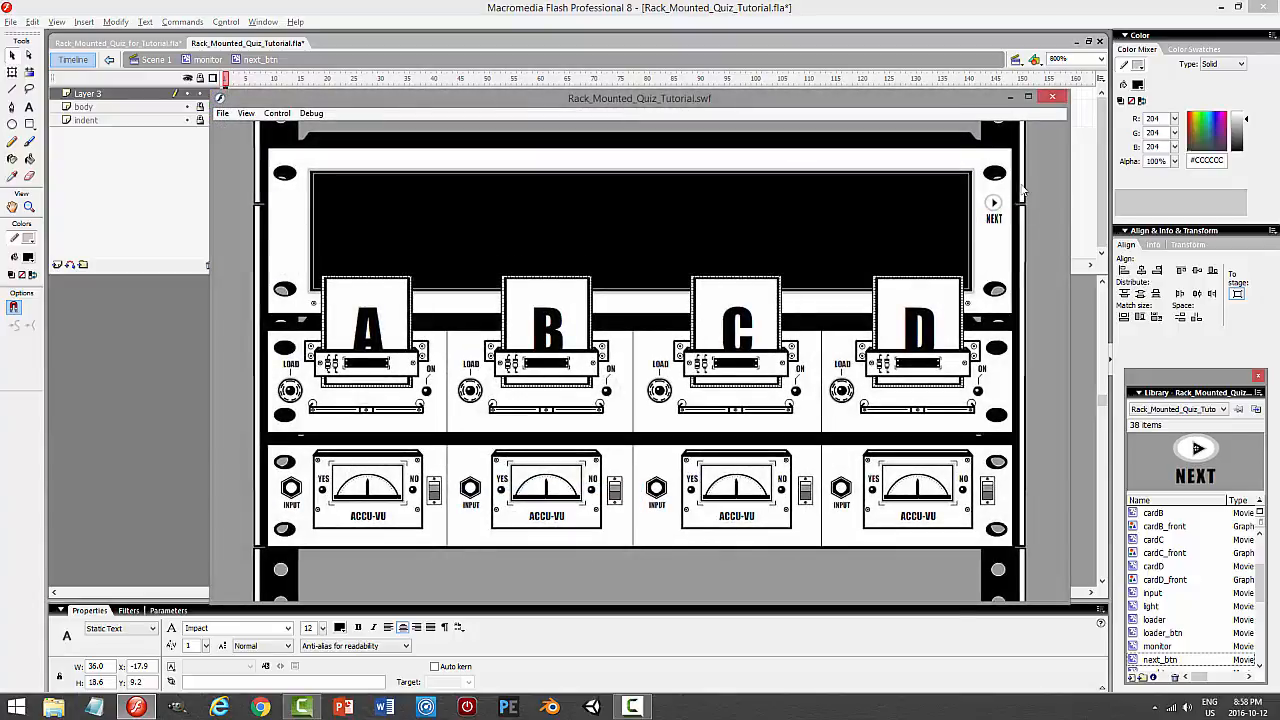
click(1052, 98)
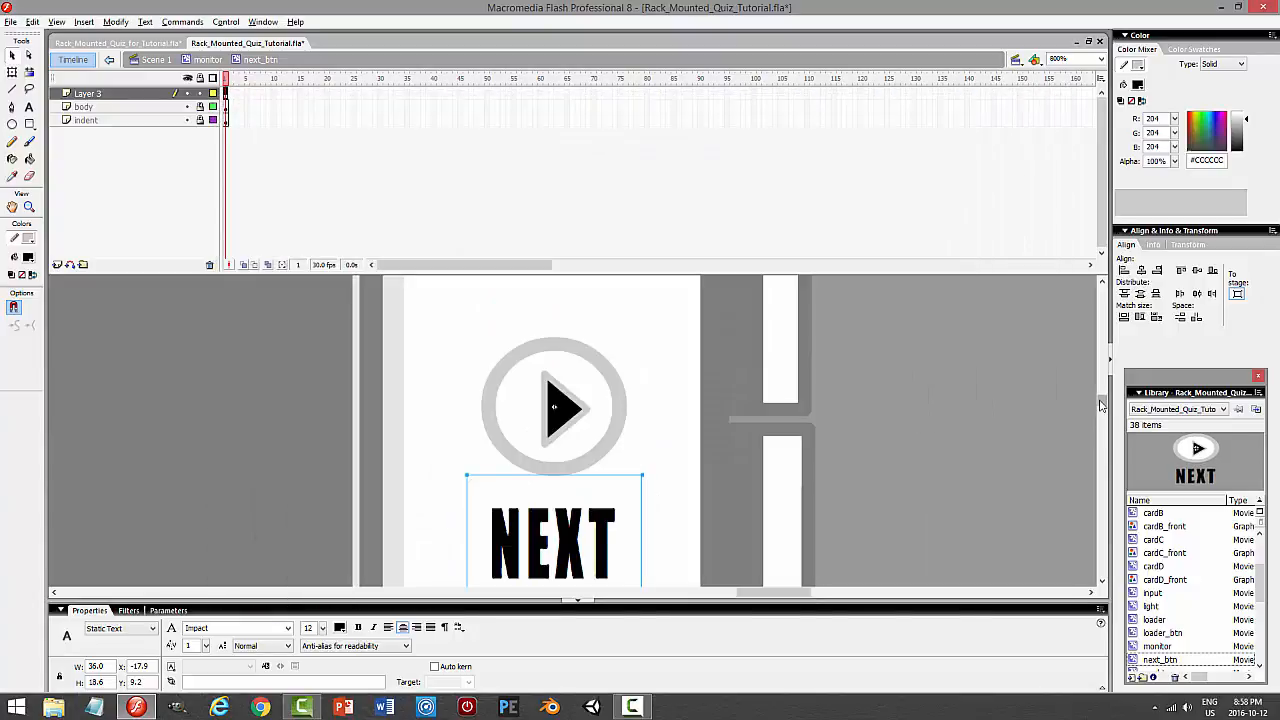
scroll(1095, 400, down, 3)
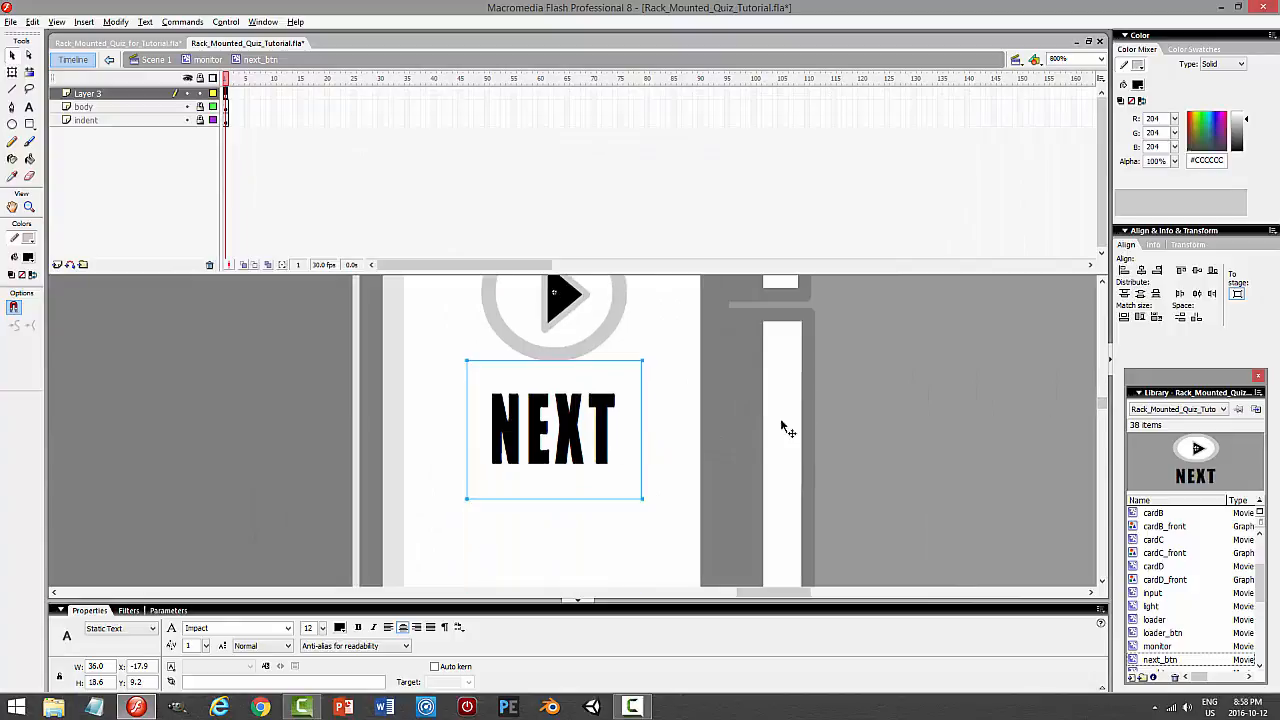
key(Down)
key(ctrl+Return)
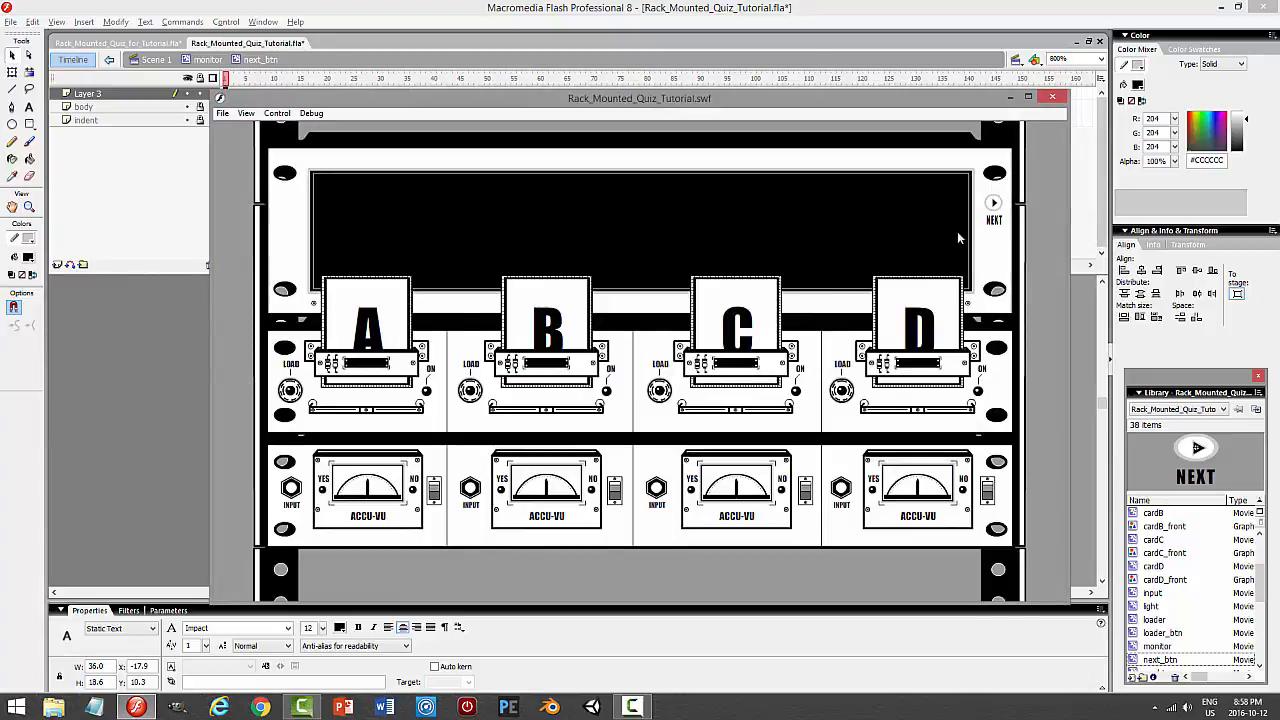
click(1053, 100)
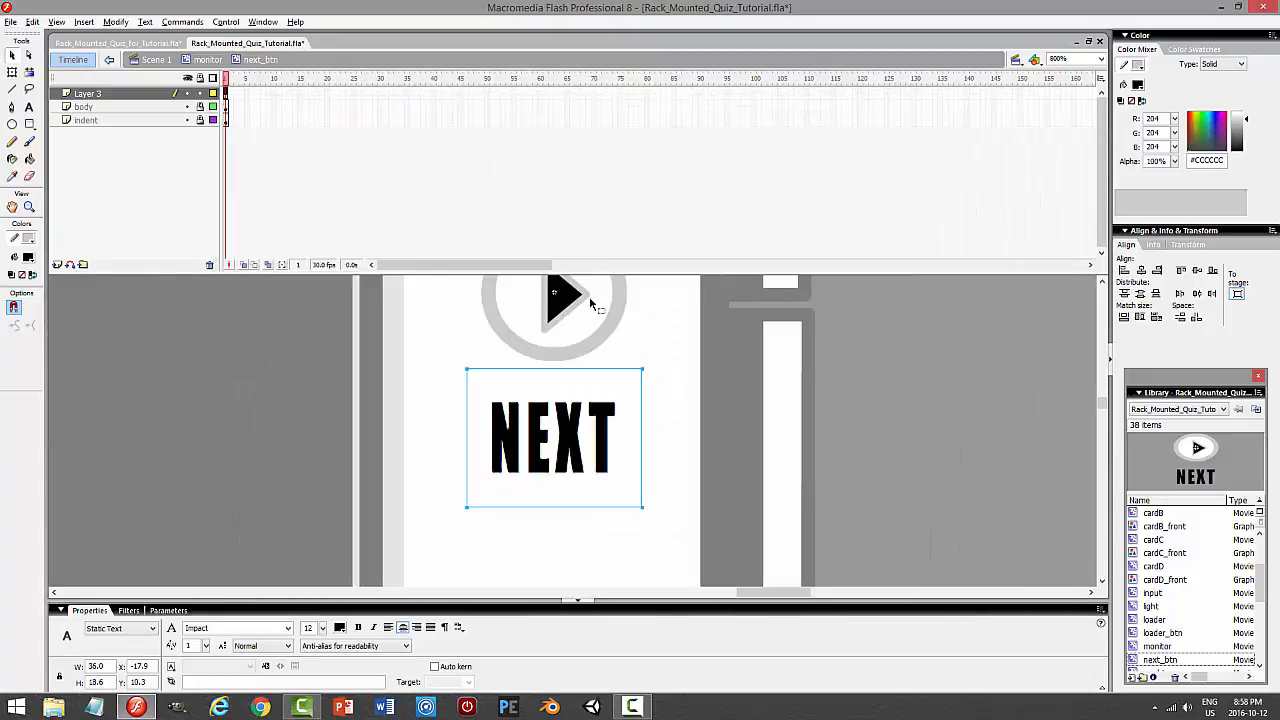
Rename Layer 3, which holds the NEXT label, as text and lock it
click(131, 94)
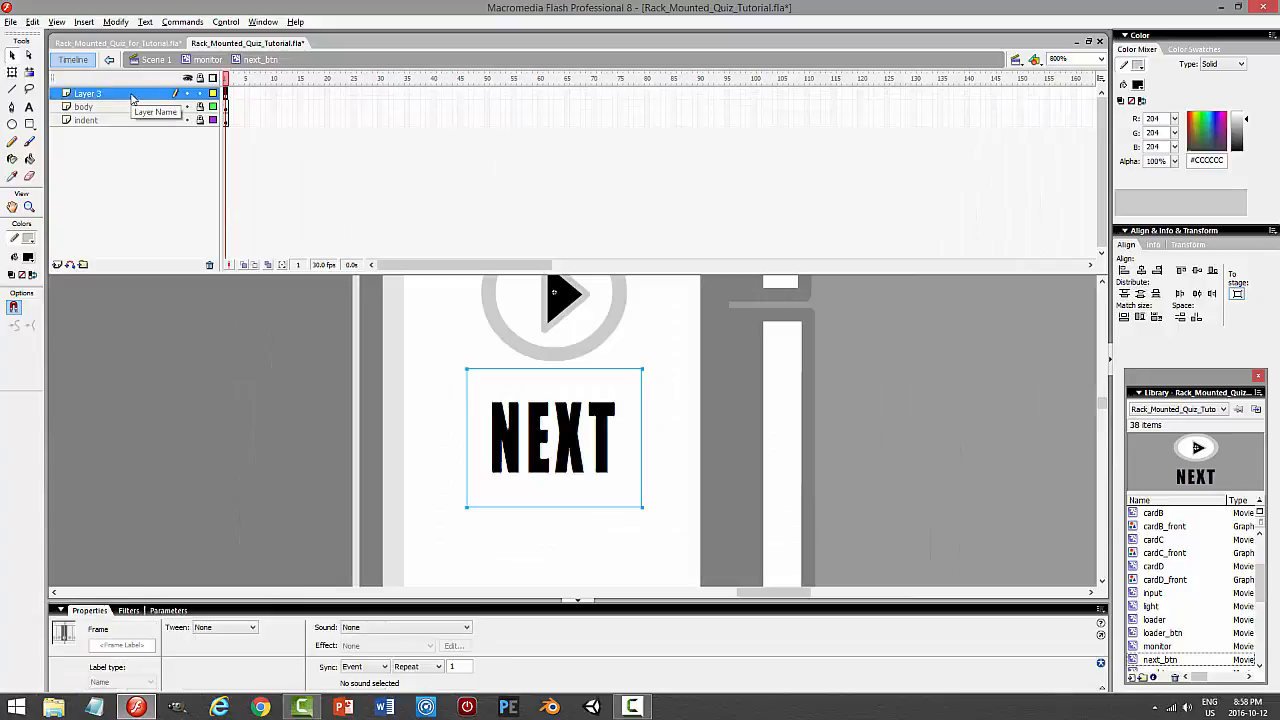
double_click(131, 95)
text(text)
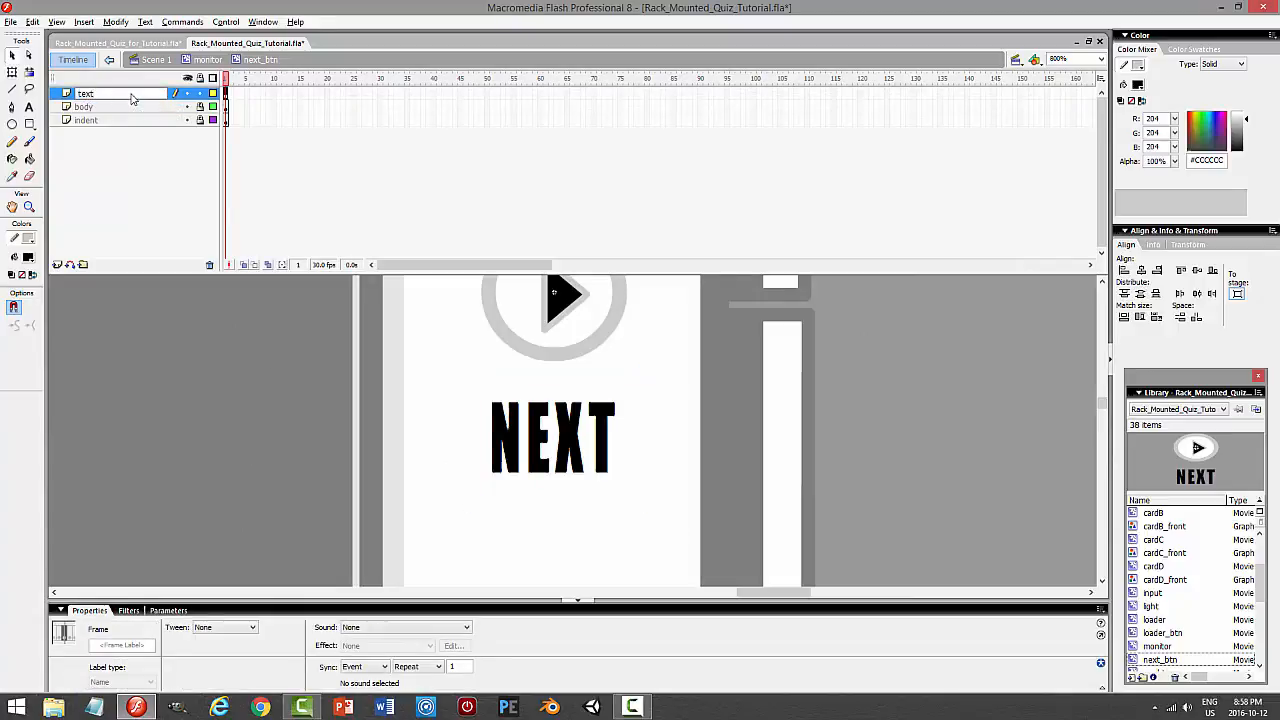
key(Return)
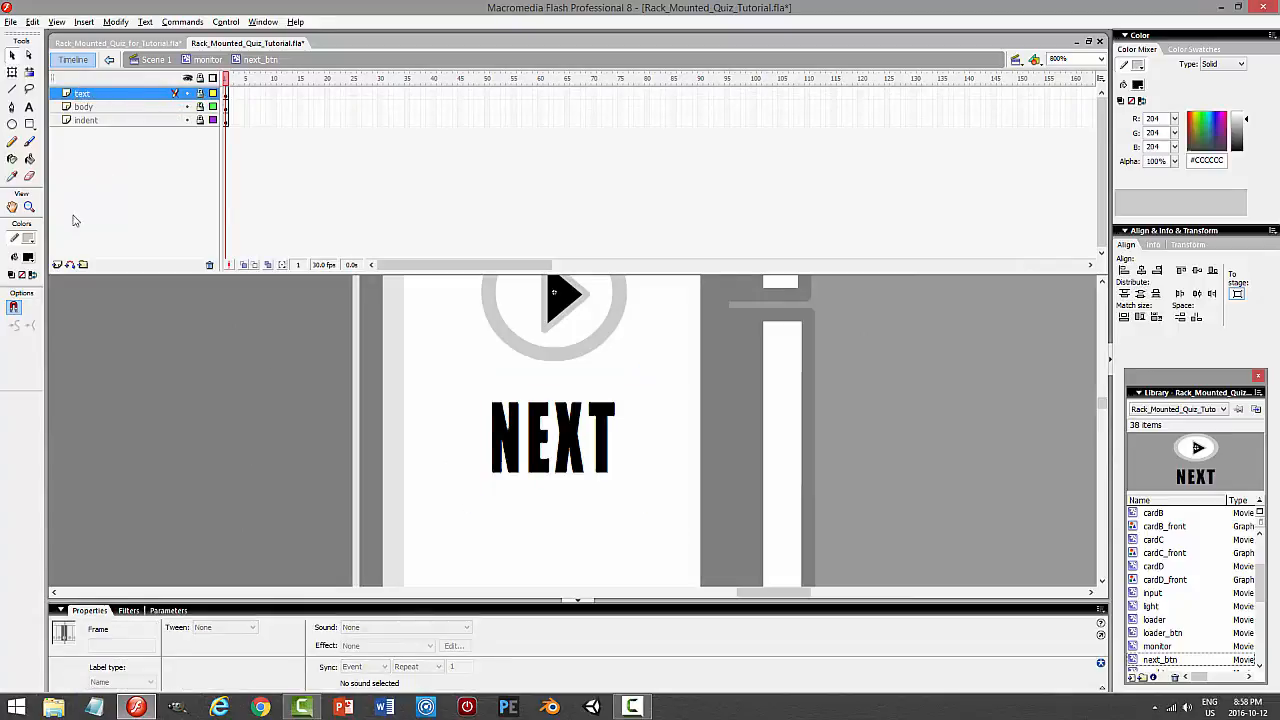
Add a new layer above the text layer and name it ACTIONS
click(57, 264)
double_click(100, 93)
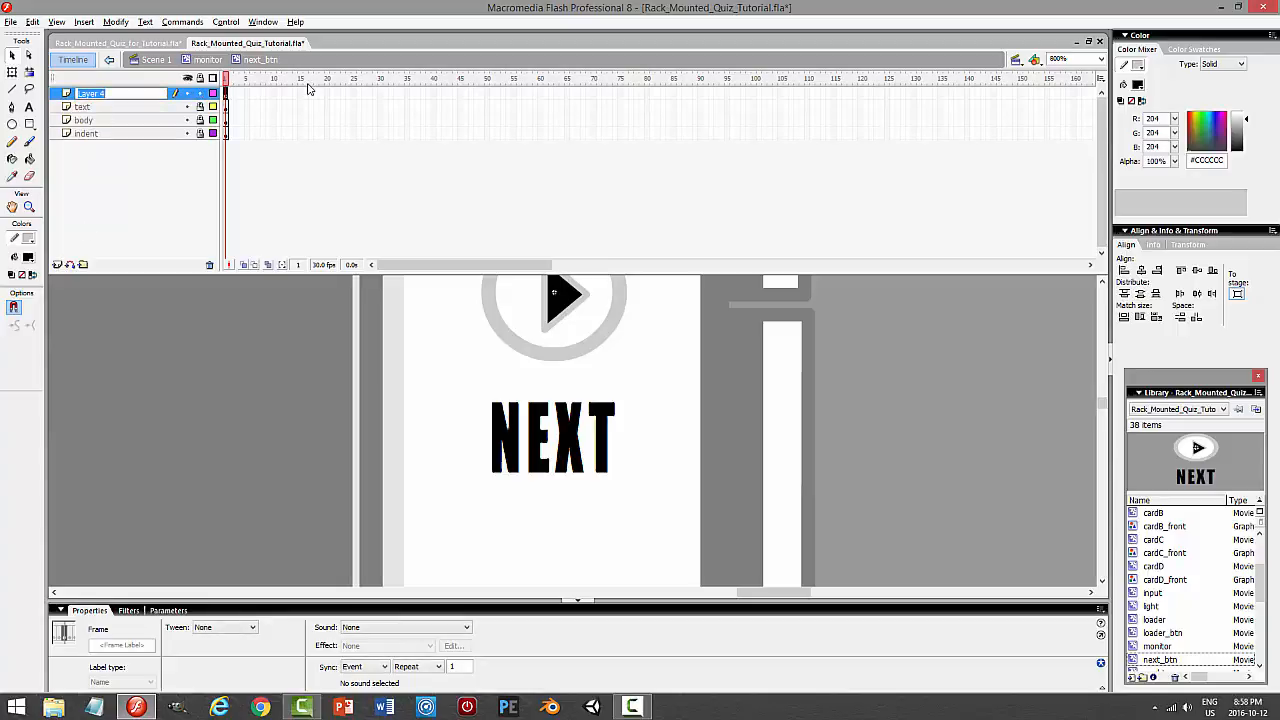
text(ACTIONS)
key(Return)
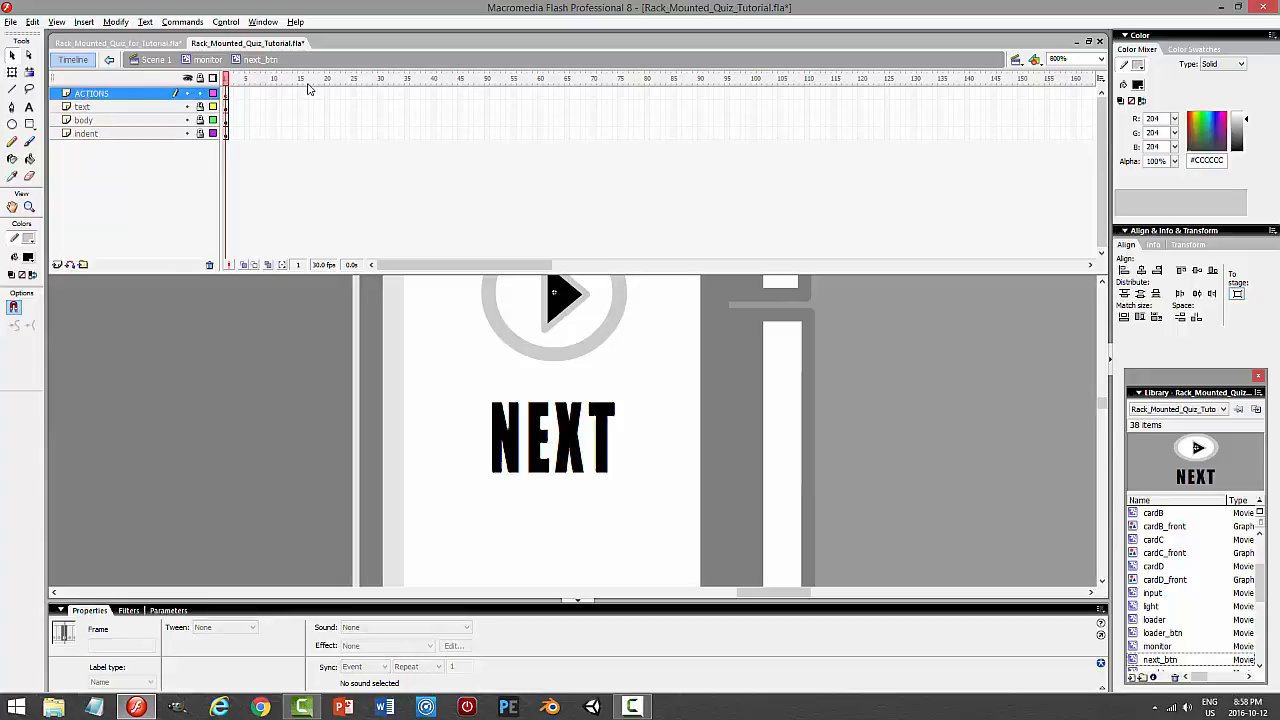
Add the script stop(); to the first frame of the ACTIONS layer
key(F9)
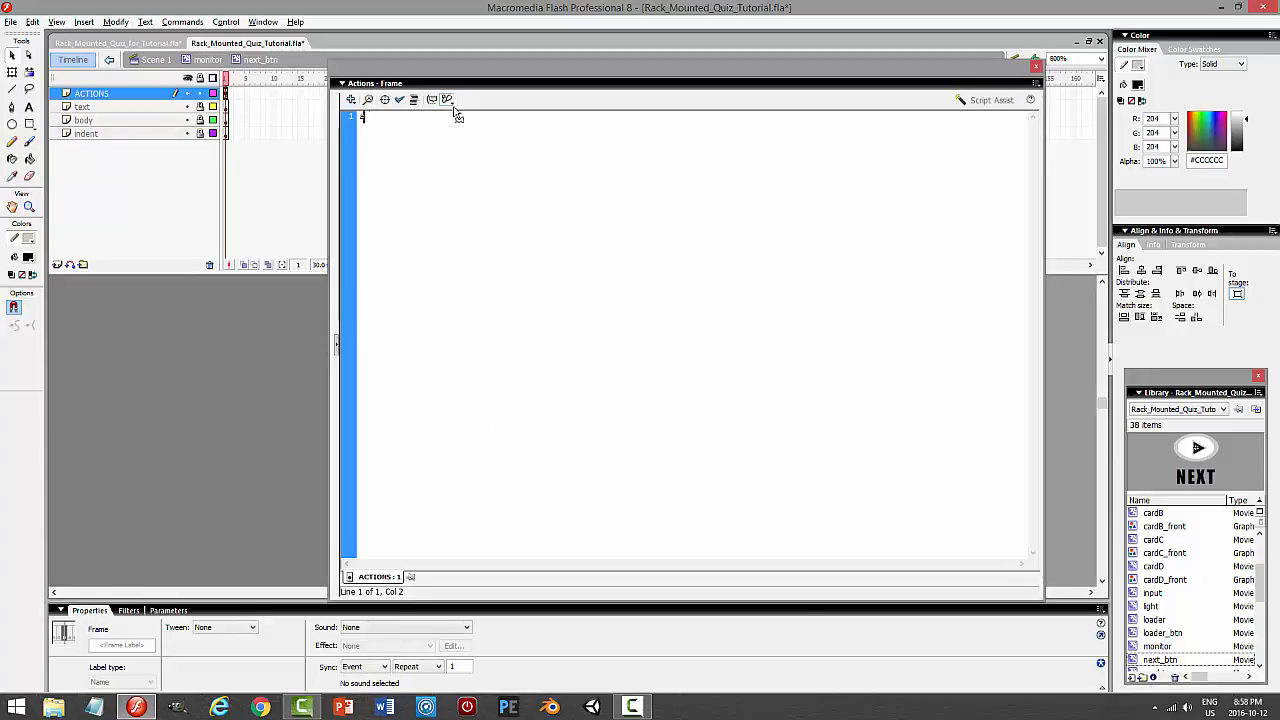
text(stop();)
key(F9)
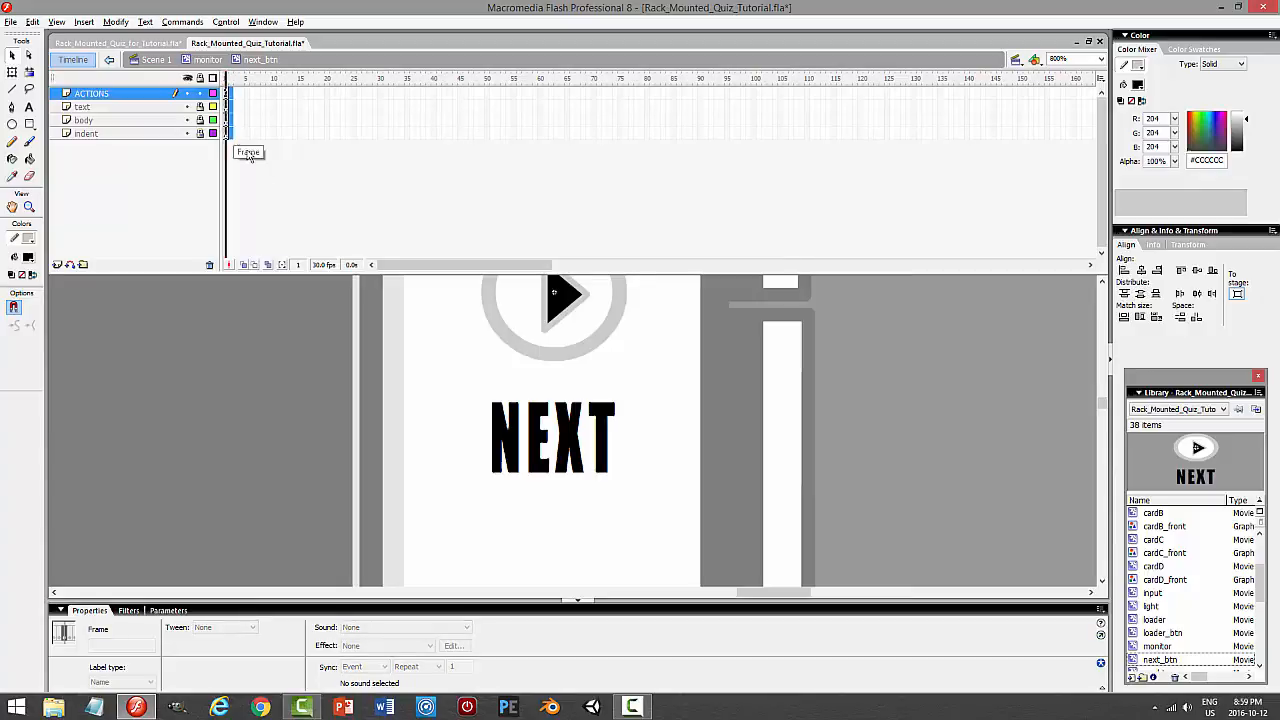
Insert keyframes at frame 2 on all four layers of next_btn and make the ACTIONS layer active
click(232, 134)
key(F6)
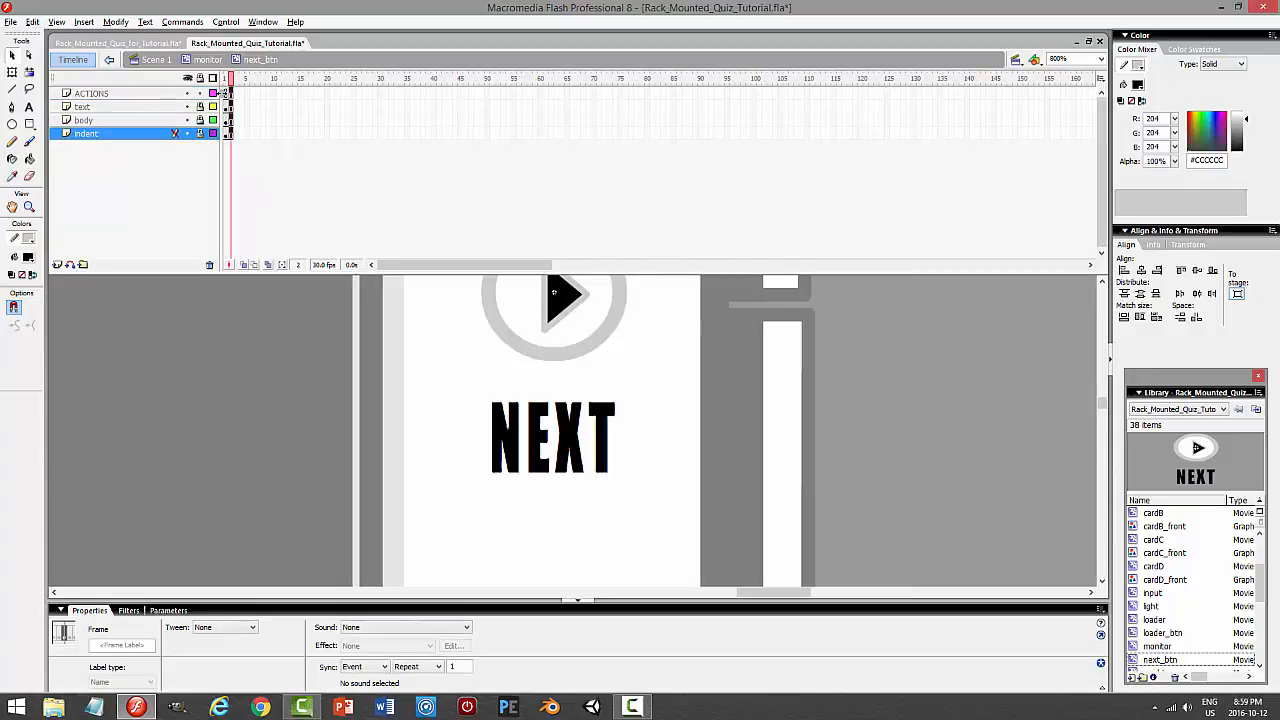
click(91, 93)
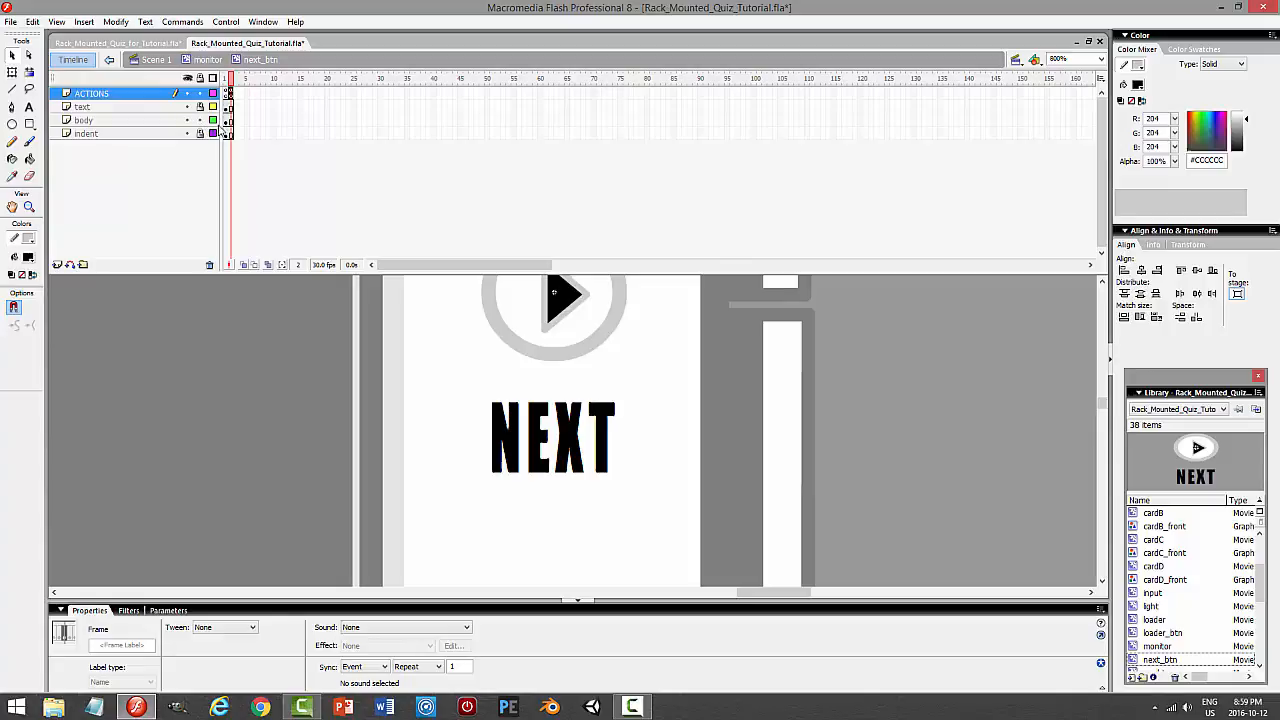
Scale the button shape on frame 2 of the body layer down to 21.6 wide with 0 degrees rotation, and lock the layer
click(230, 120)
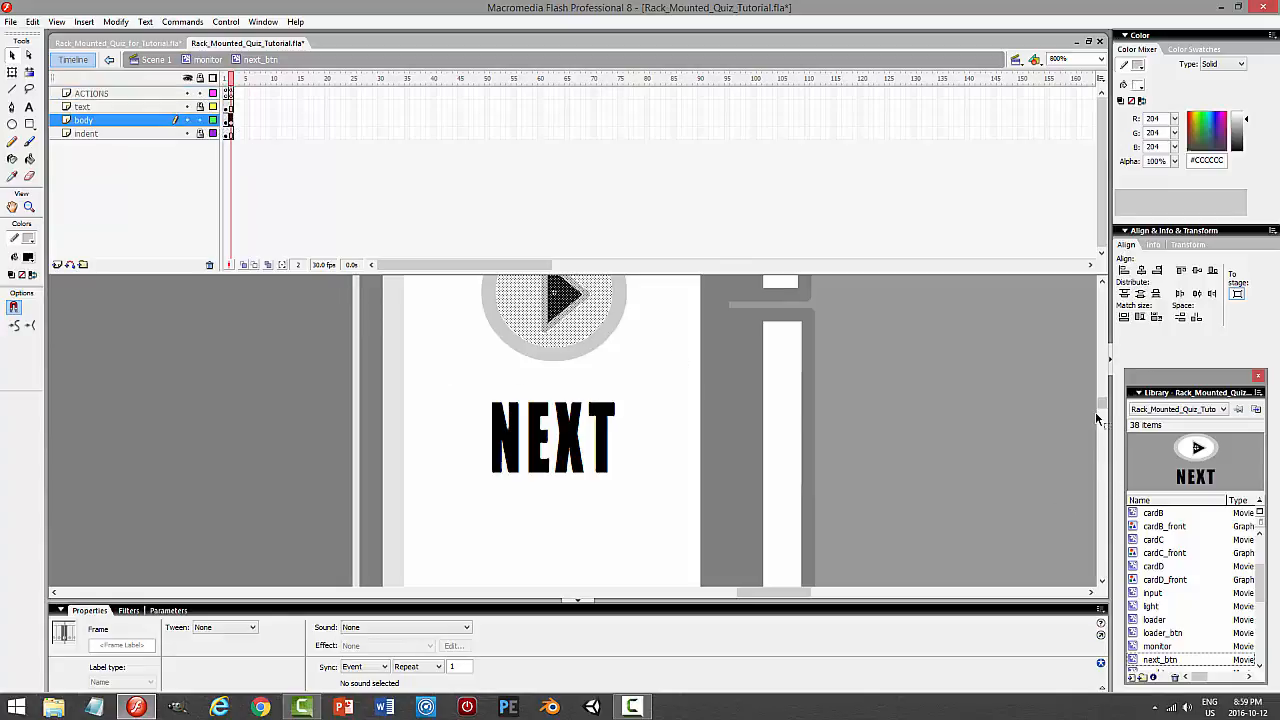
scroll(1104, 408, up, 3)
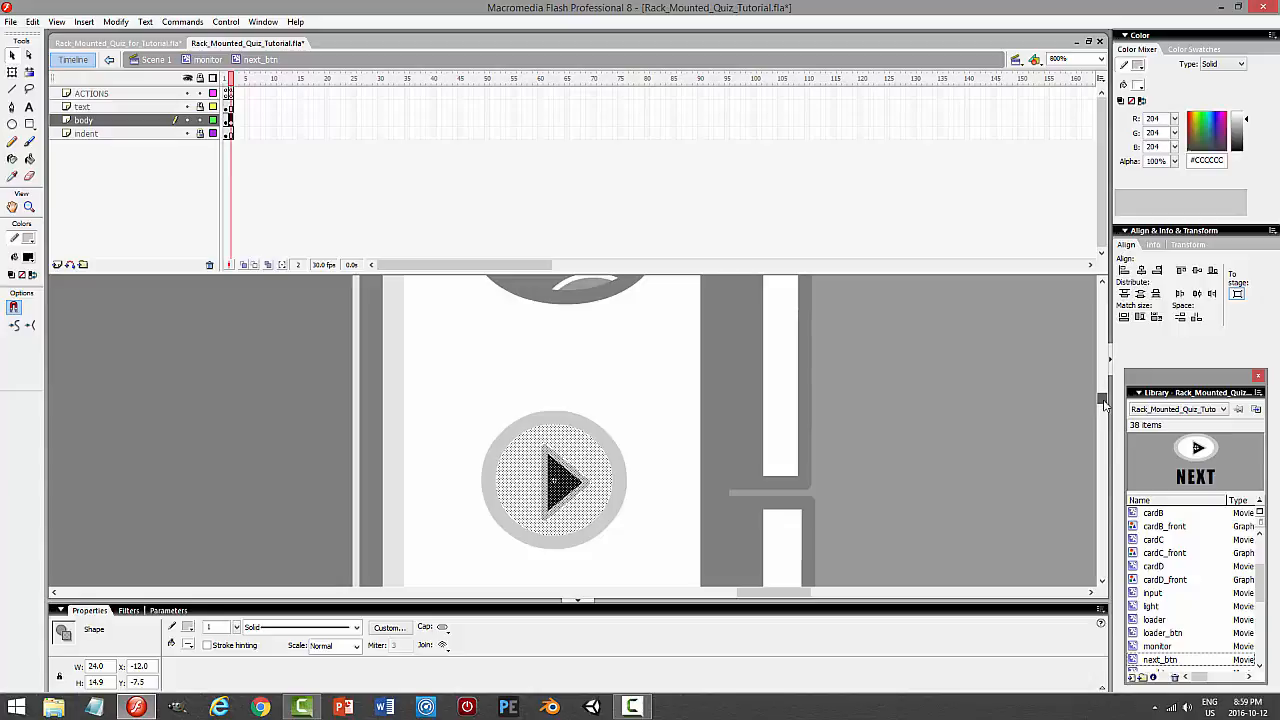
click(115, 21)
mouse_move(60, 188)
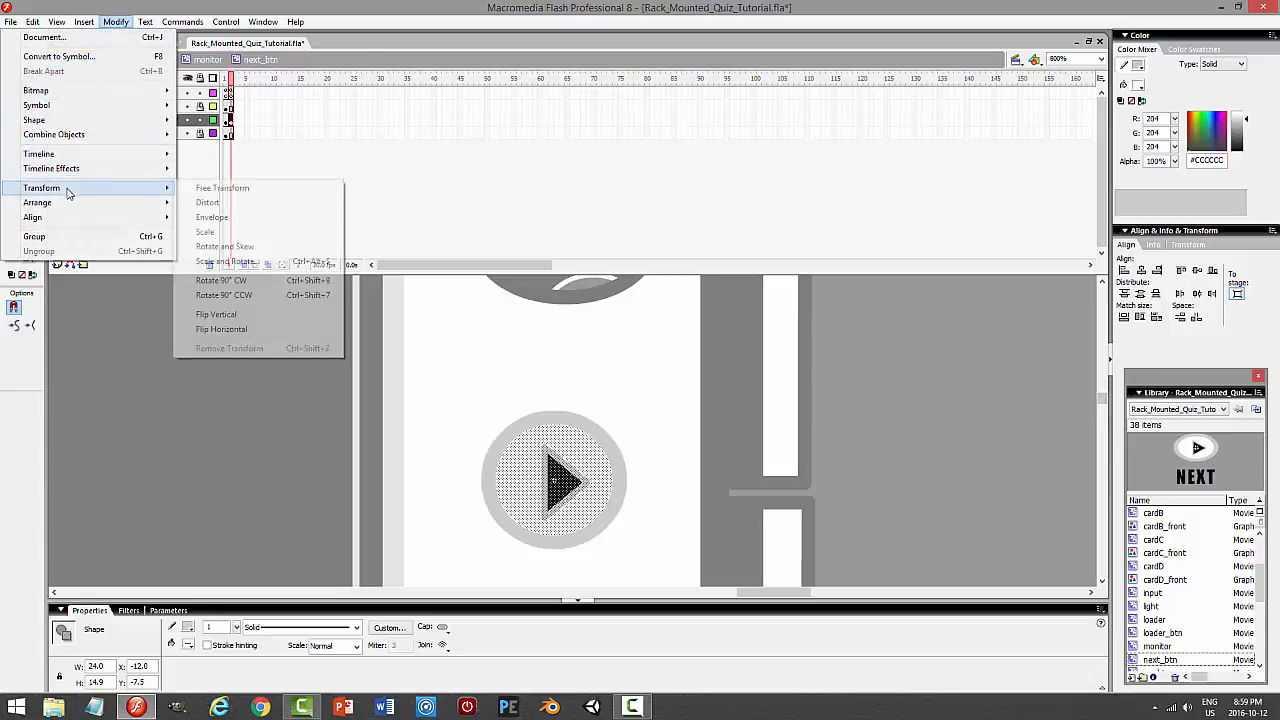
click(300, 262)
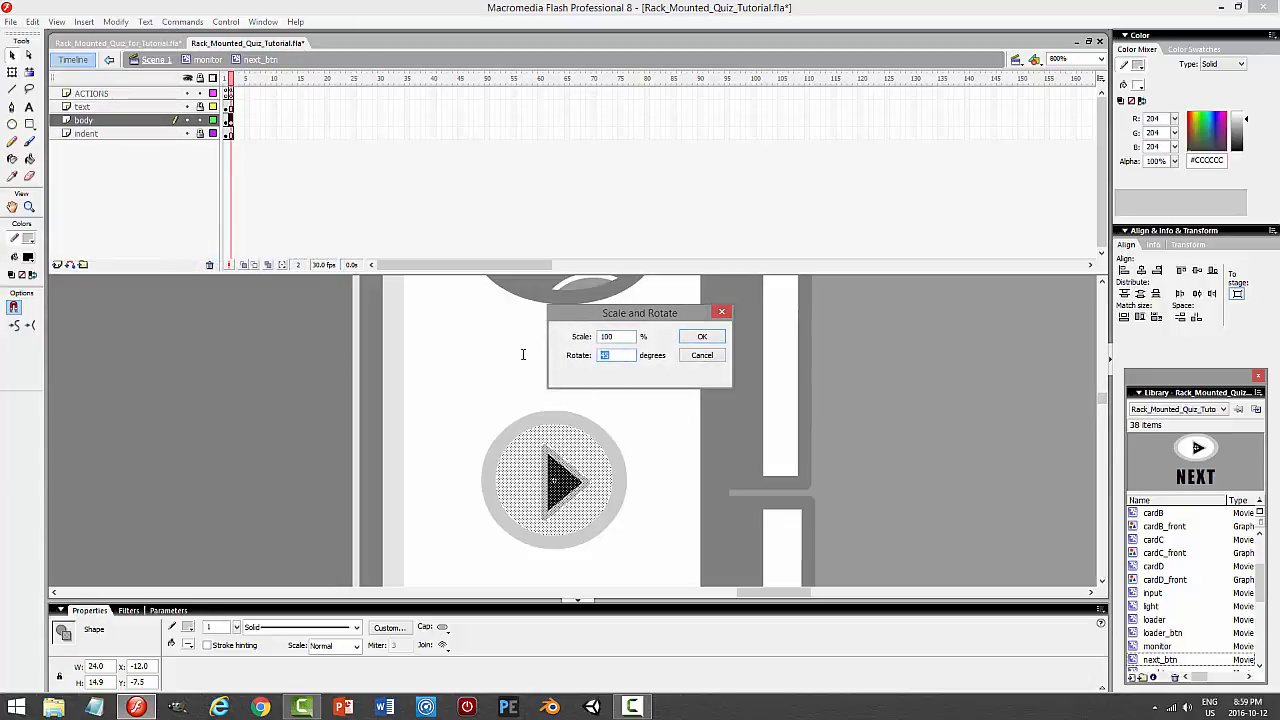
text(0)
key(Return)
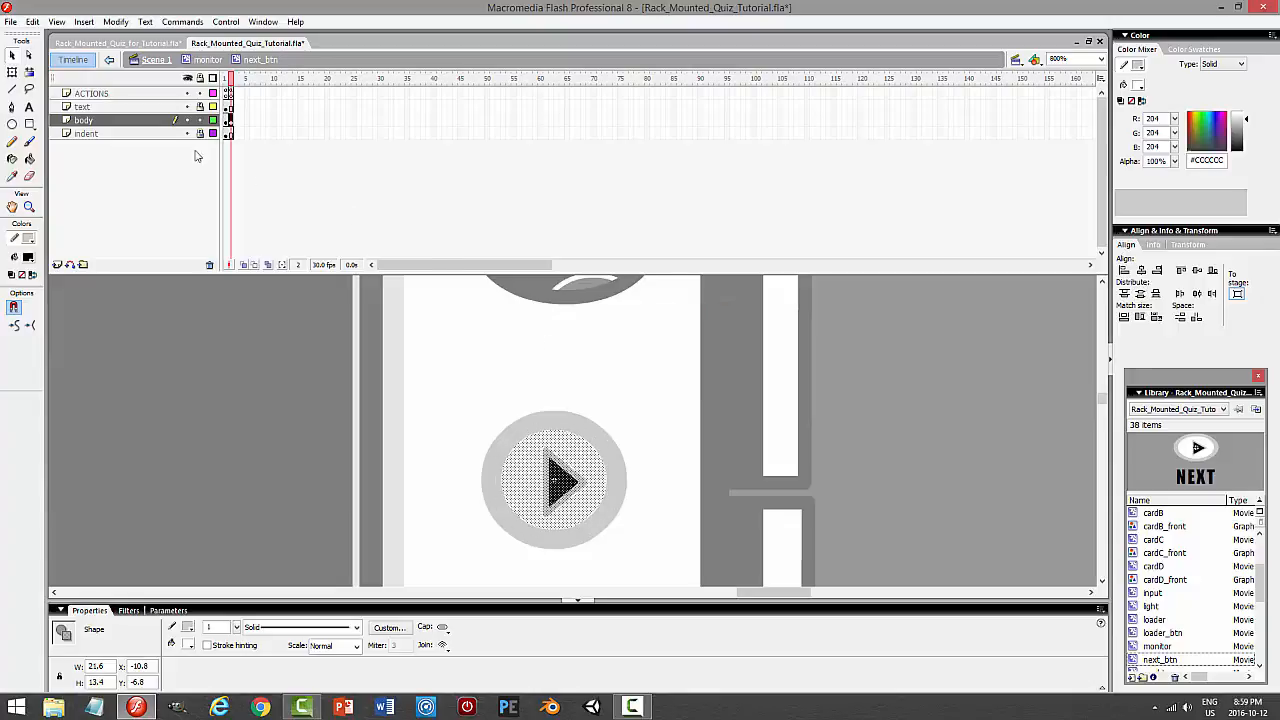
click(200, 120)
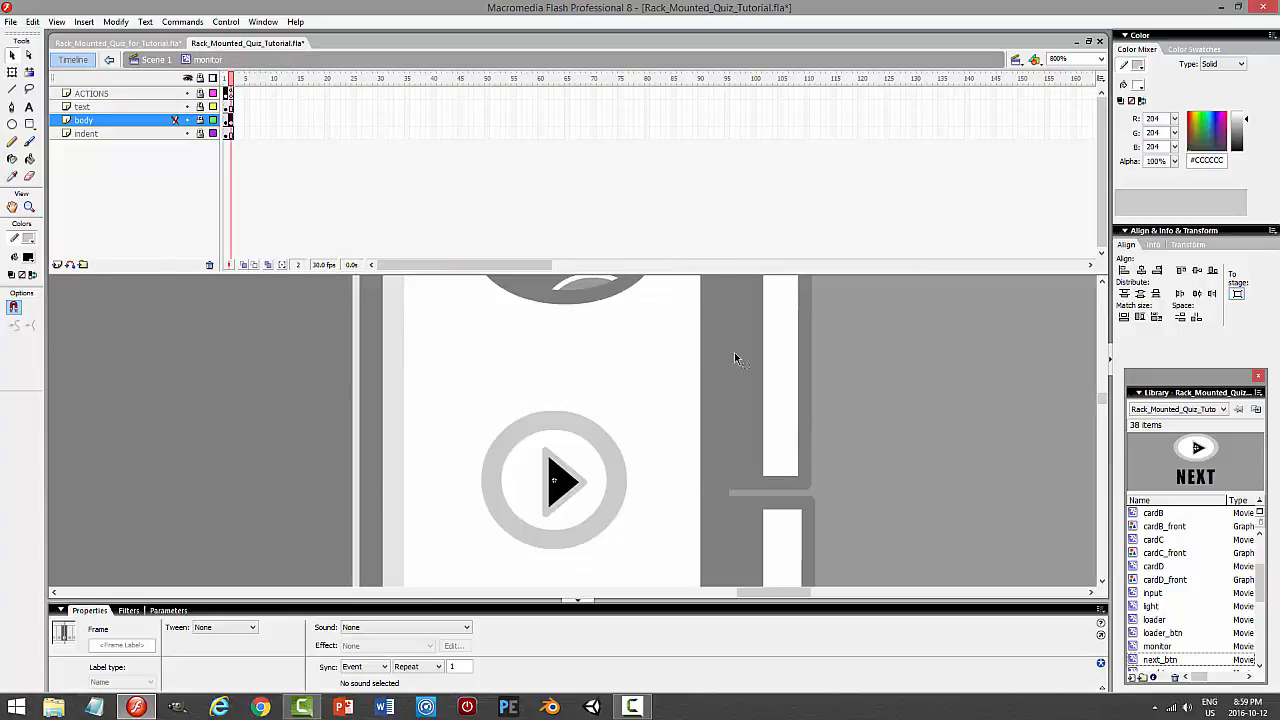
Return to the monitor symbol and give the next_btn instance an on(press) handler containing this.gotAndStop(2);
double_click(677, 338)
click(615, 452)
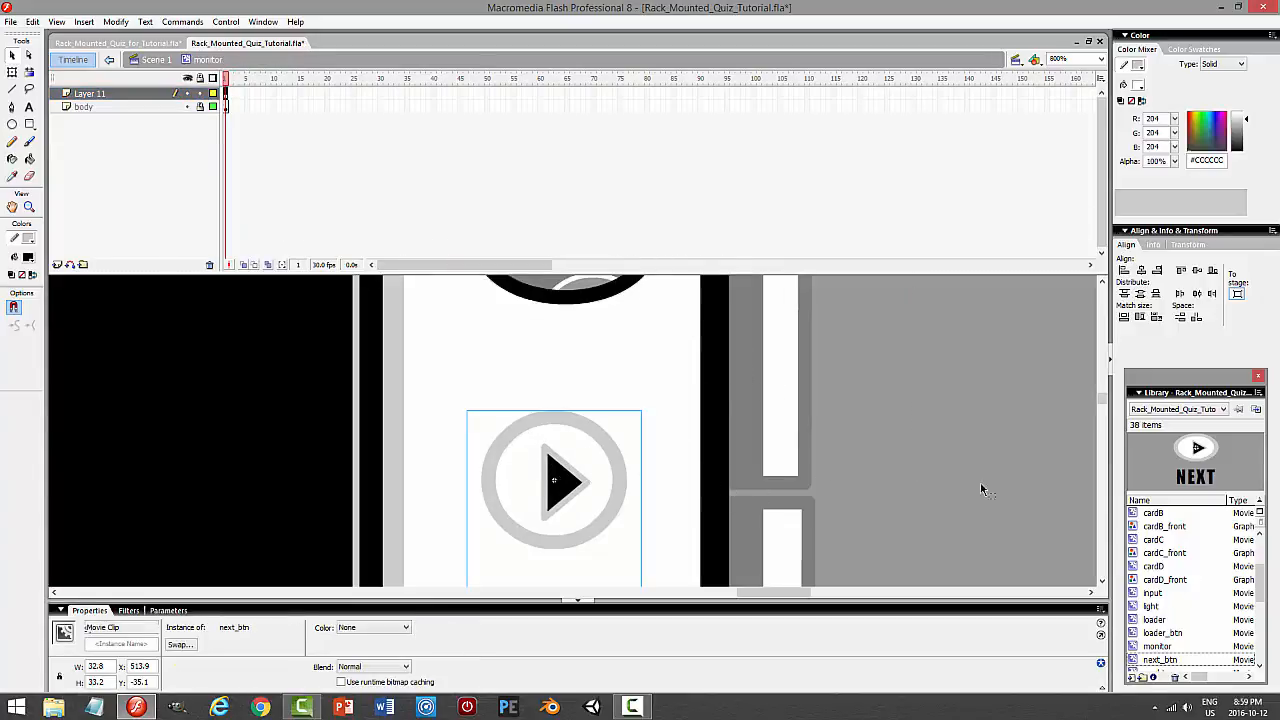
scroll(981, 484, down, 2)
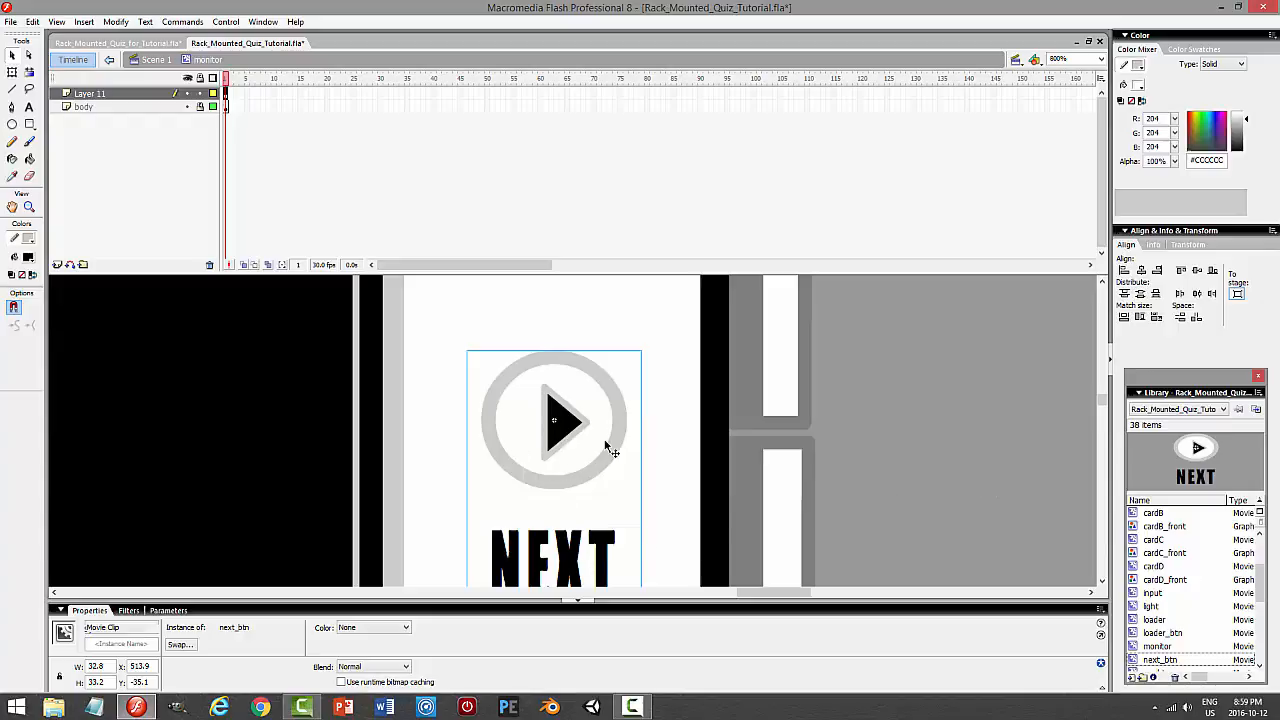
key(F9)
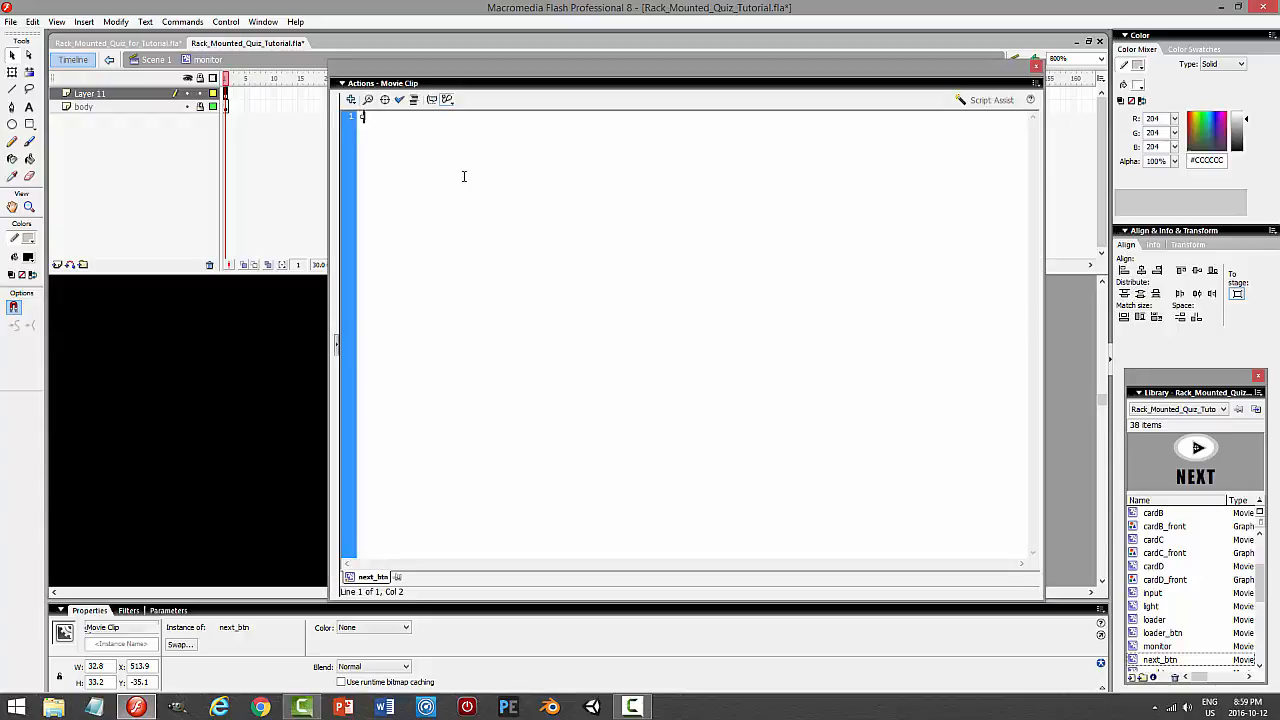
text(on (press)
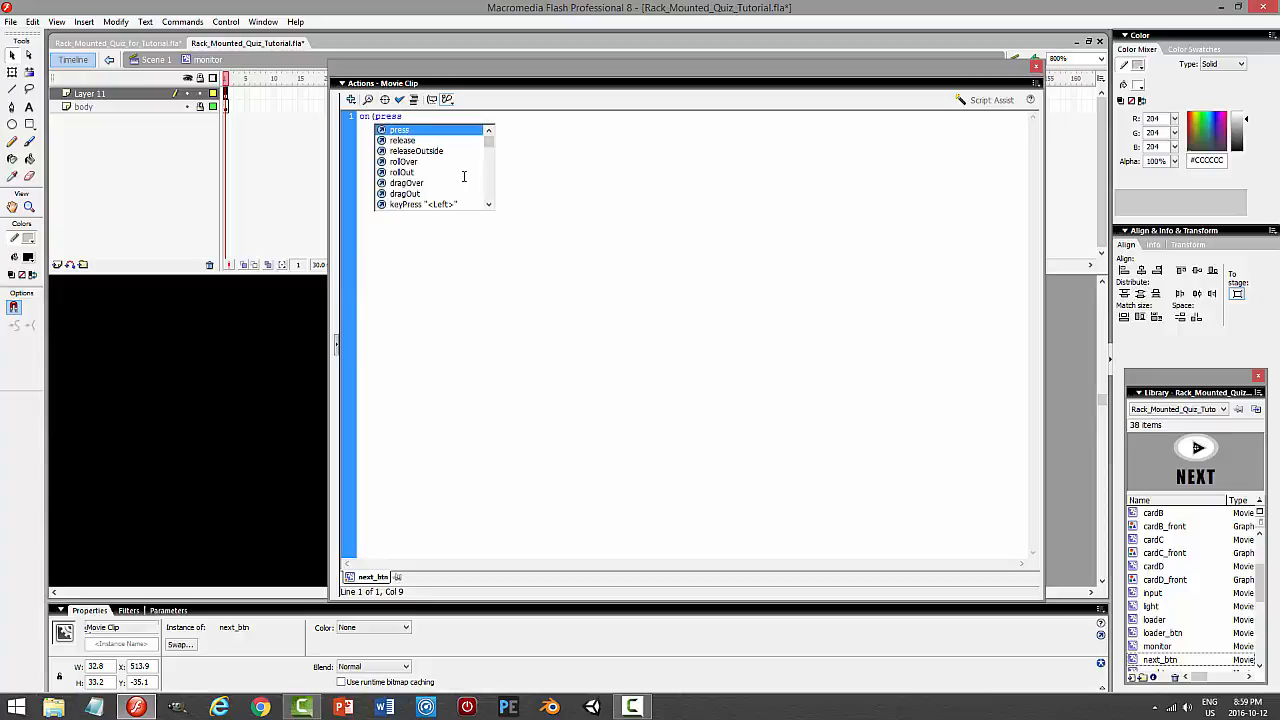
text() { 	)
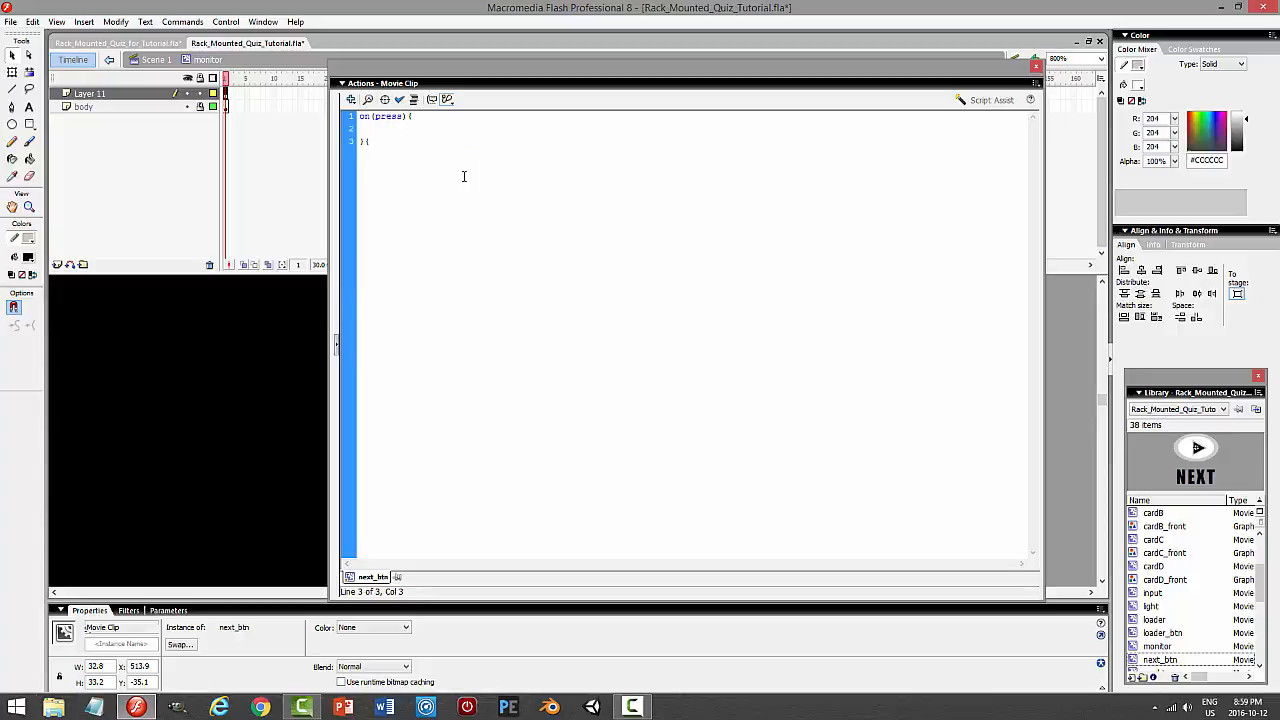
text(this)
Duplicate the press handler below itself as an on(release) handler containing this.gotAndStop(1);
key(ctrl+a)
right_click(410, 126)
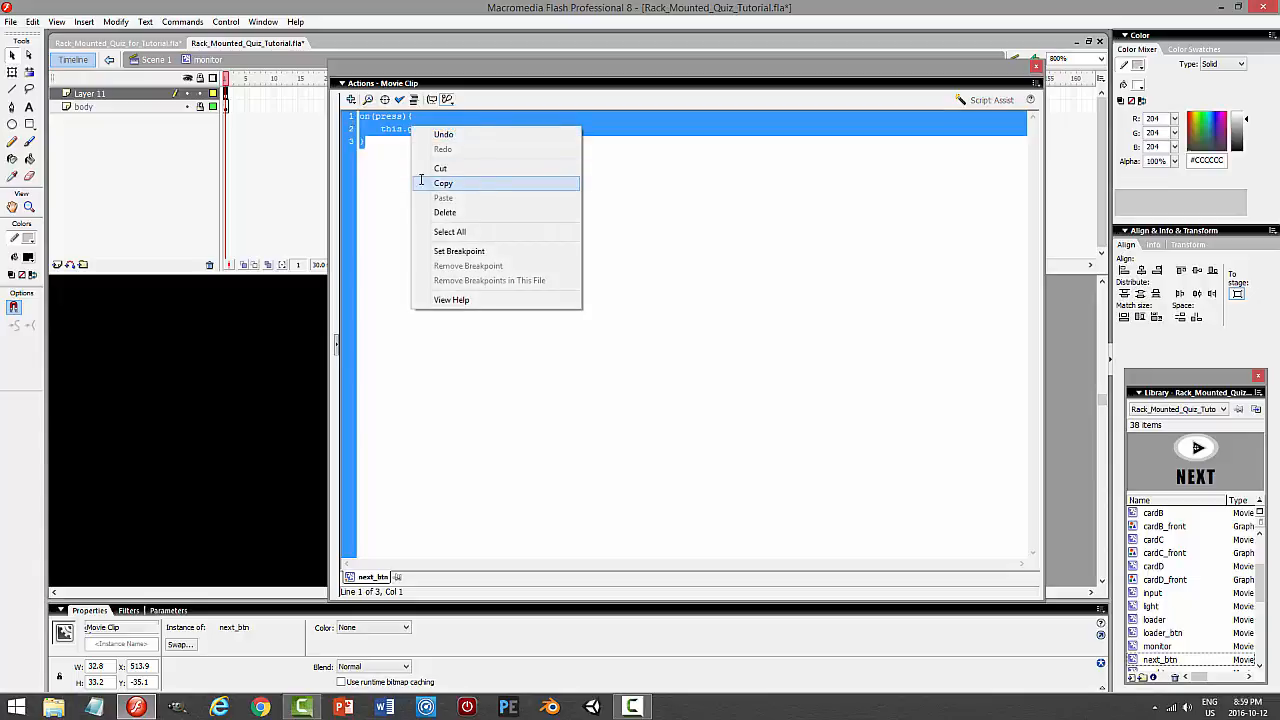
click(420, 183)
click(392, 153)
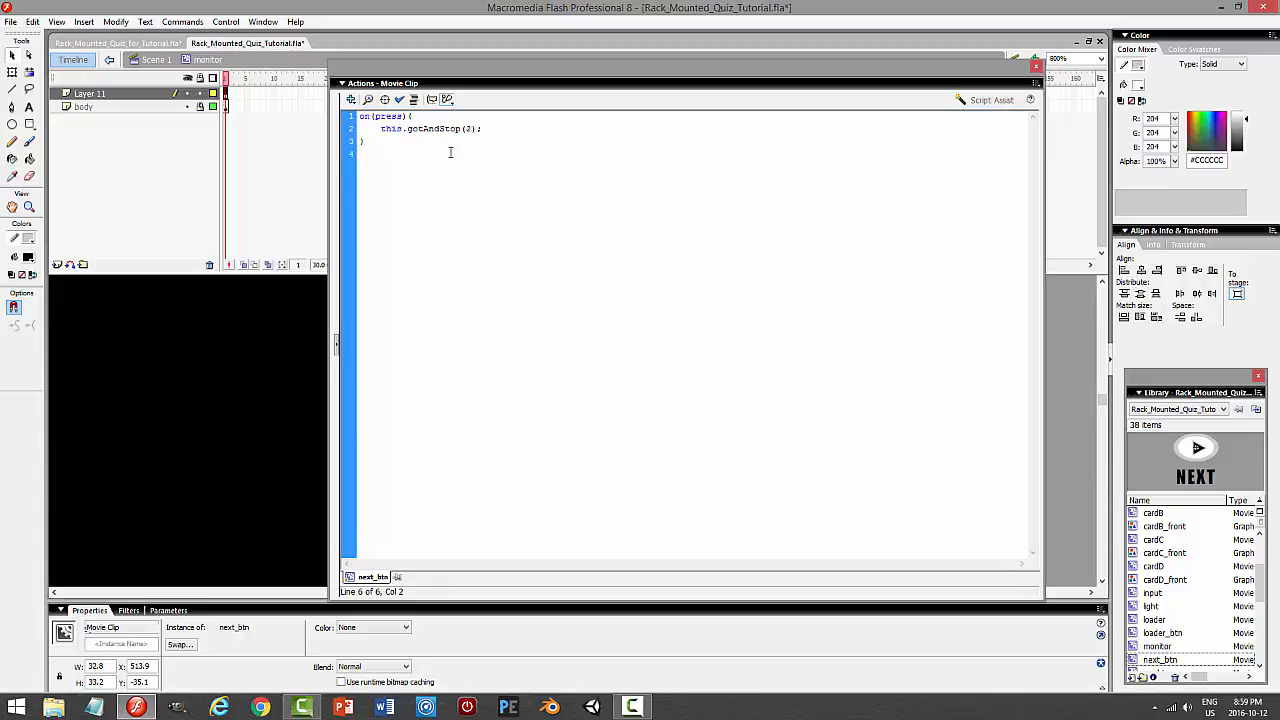
key(ctrl+v)
drag(404, 154, 377, 154)
text(releas)
key(Return)
Add a third copy of the handler as on(releaseOutside) containing this.gotAndStop(1);, and save the file
key(ctrl+v)
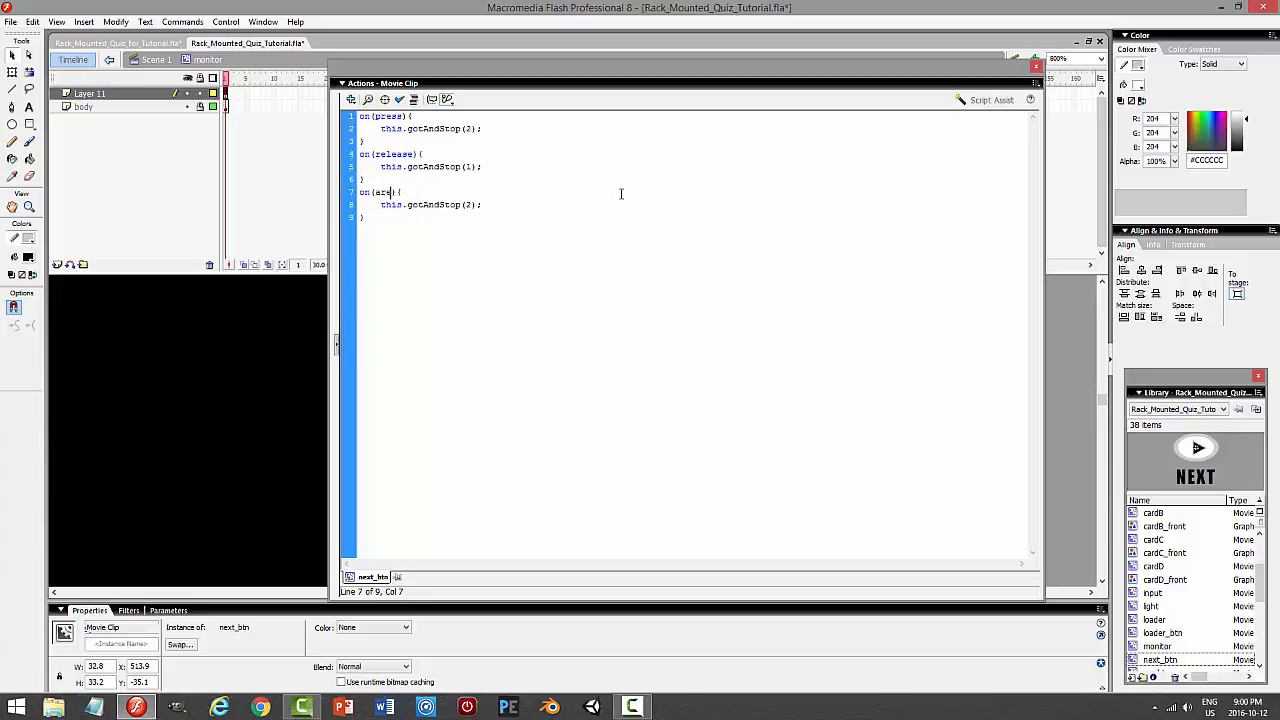
text(leaseOutsid)
key(ctrl+s)
Test the NEXT button in the movie and correct gotAndStop to gotoAndStop in all three handlers
key(ctrl+Return)
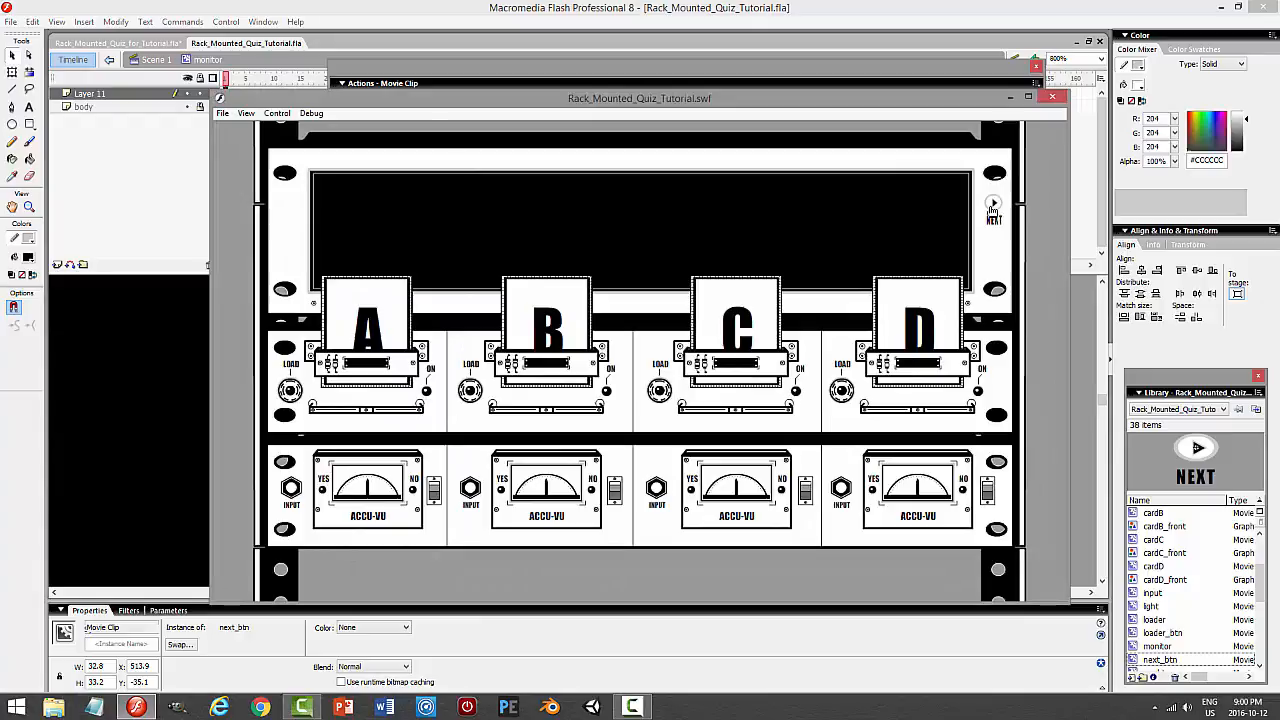
click(1052, 96)
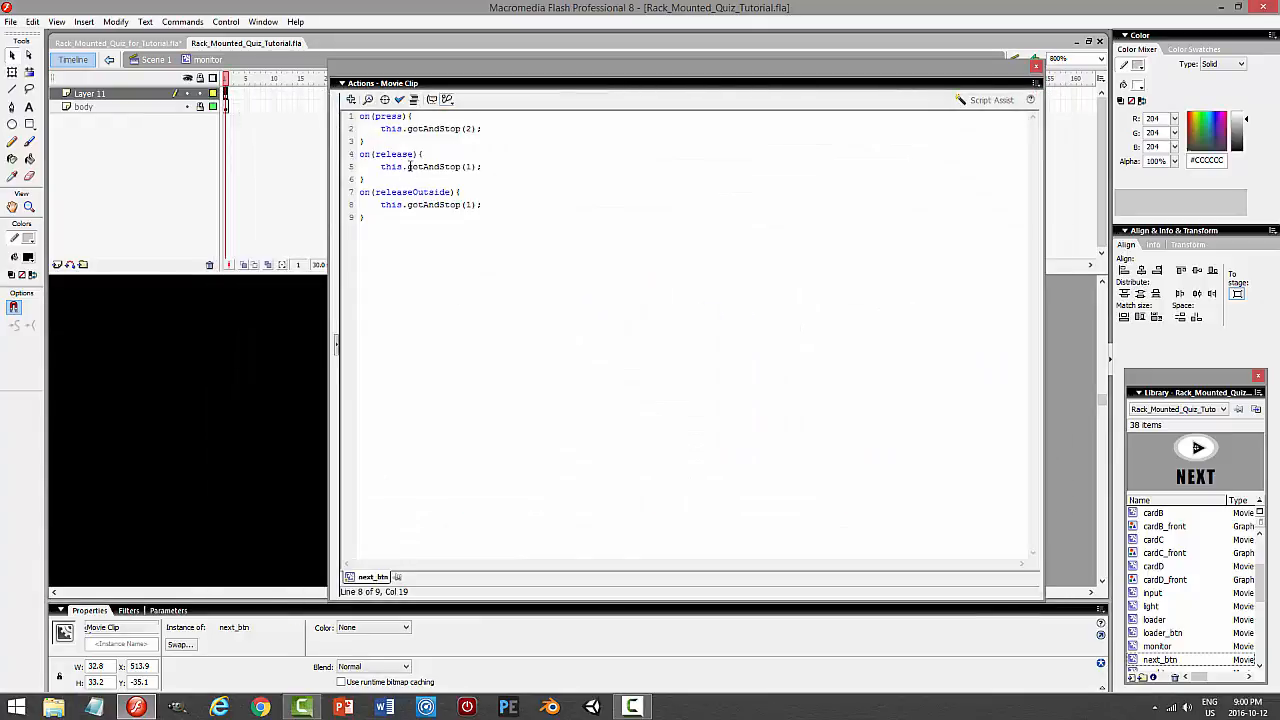
click(423, 129)
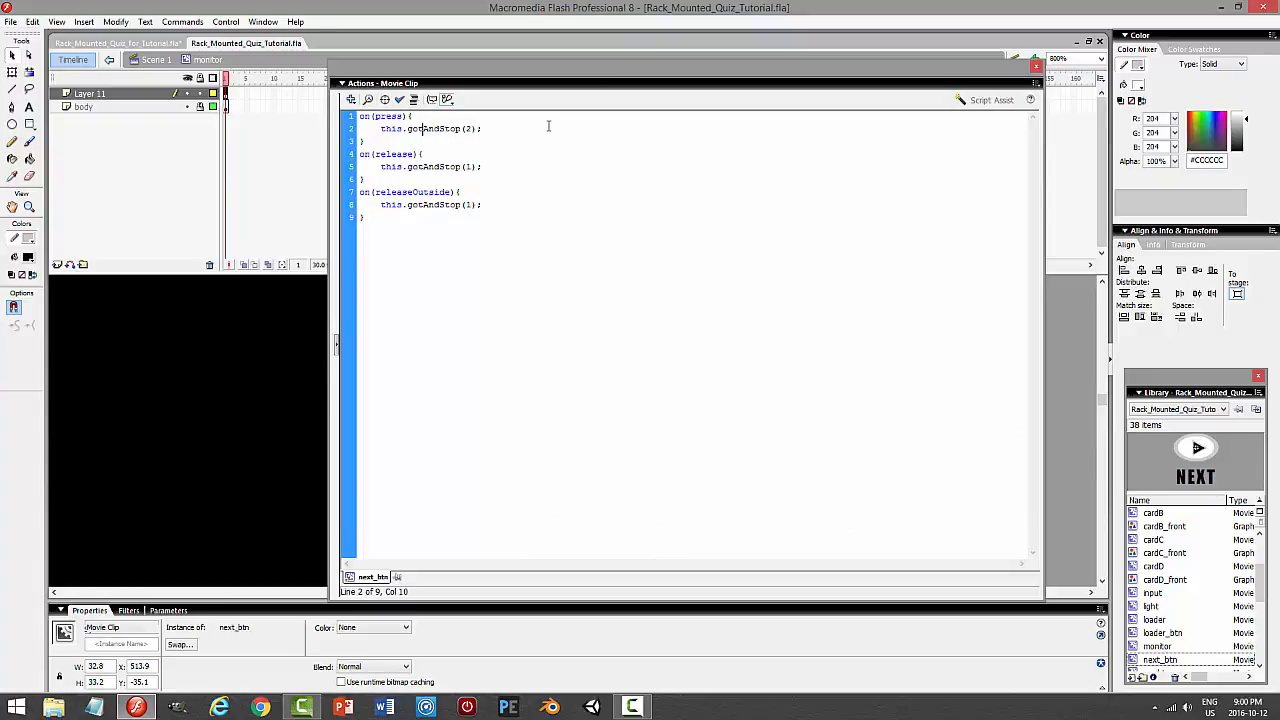
text(t)
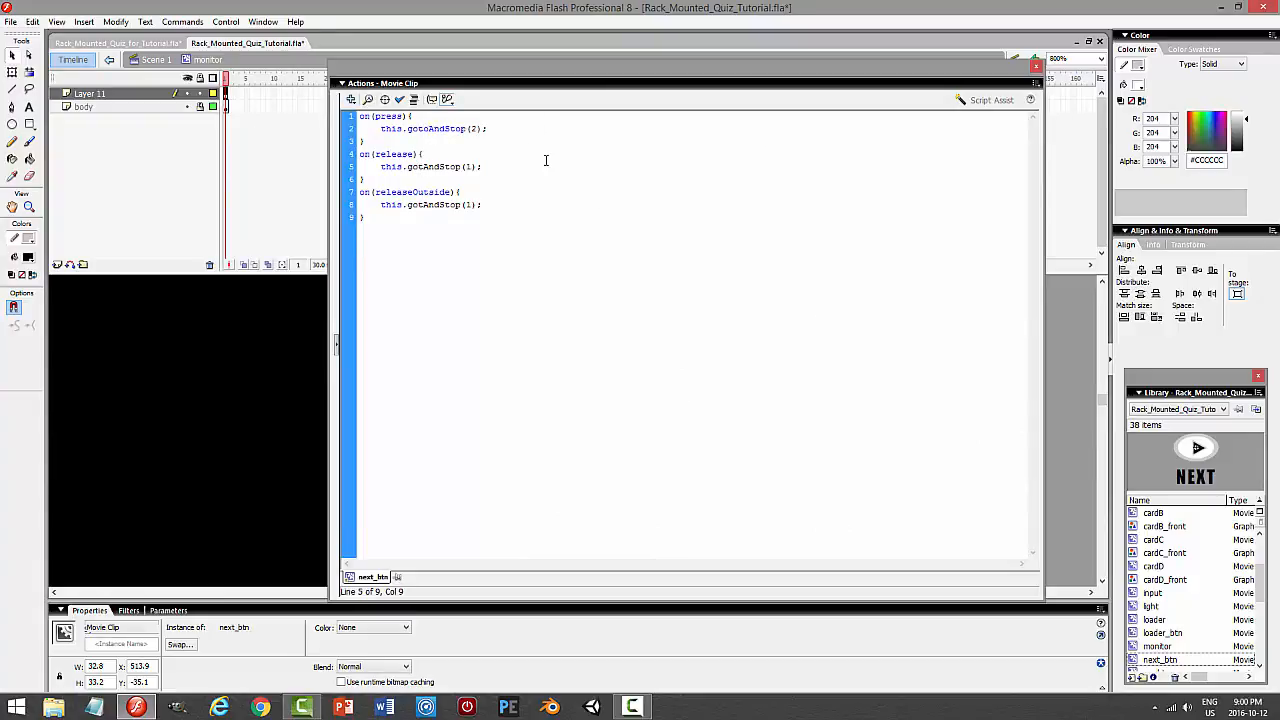
key(Right)
text(o)
key(BackSpace)
text(oto)
Test the NEXT button's pressed state in the movie and nudge the next_btn instance to X 513.1
key(ctrl+Return)
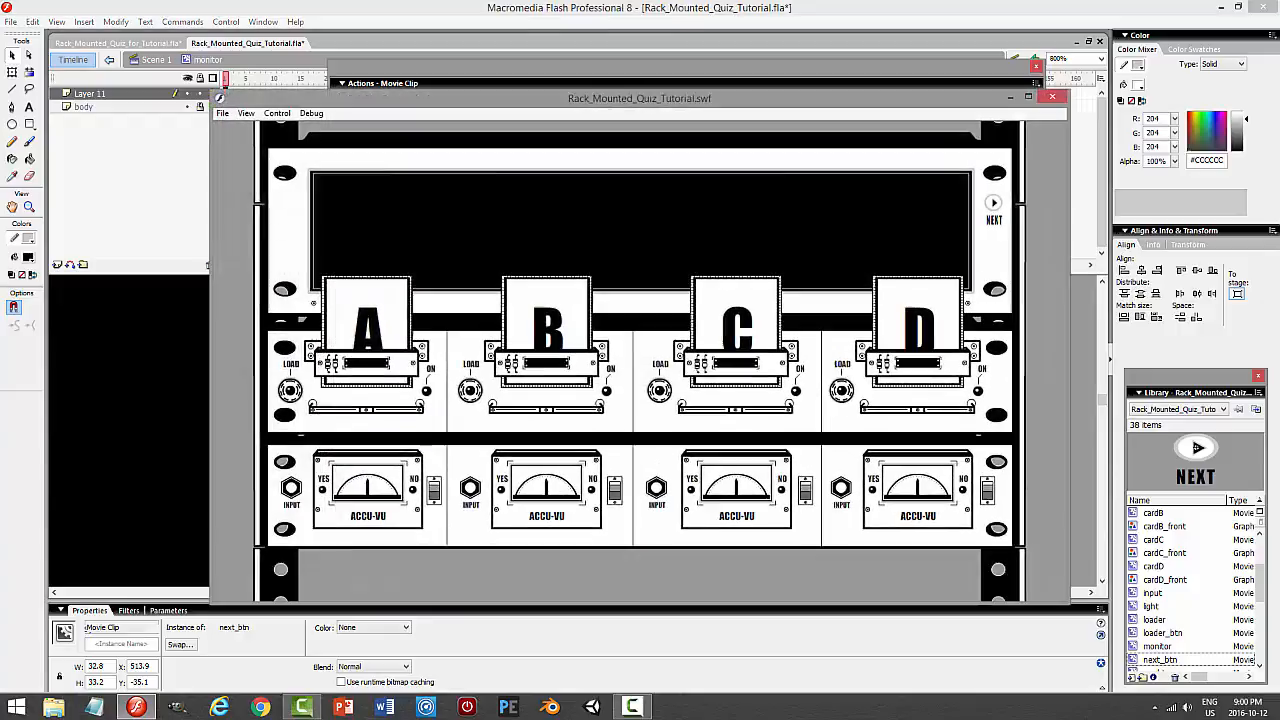
click(1054, 98)
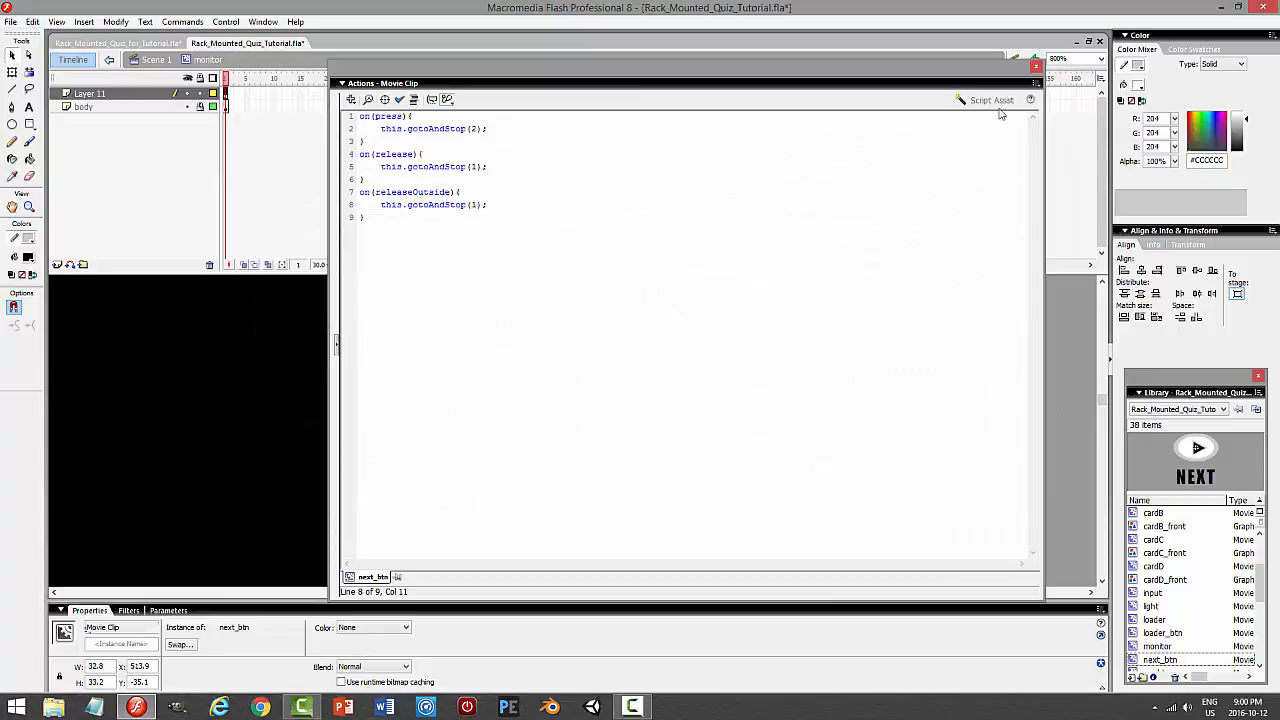
click(1036, 67)
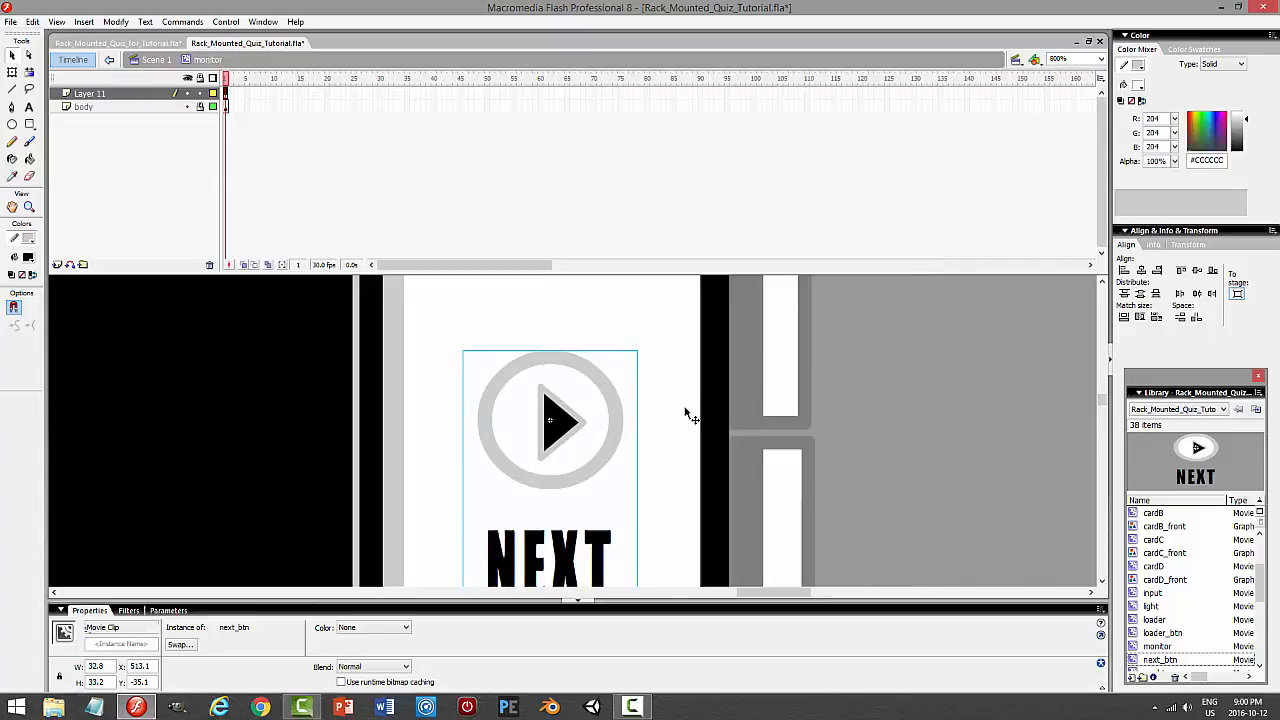
key(ctrl+Return)
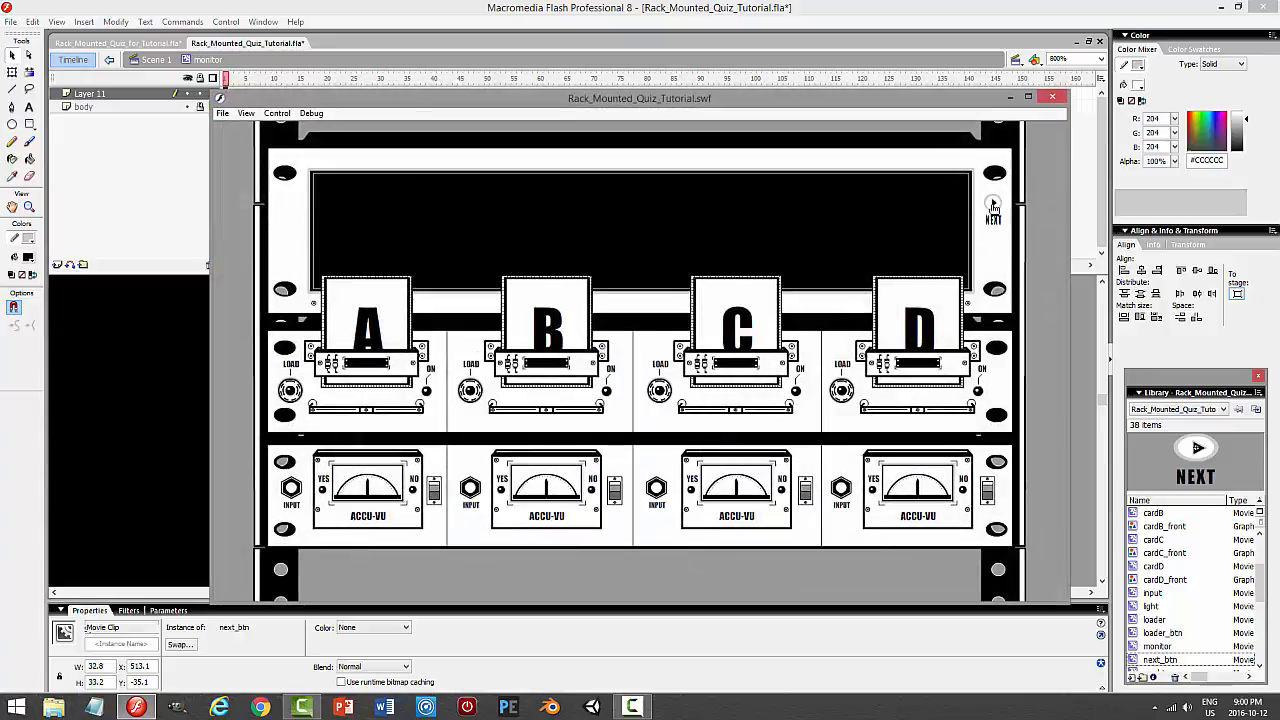
click(1055, 96)
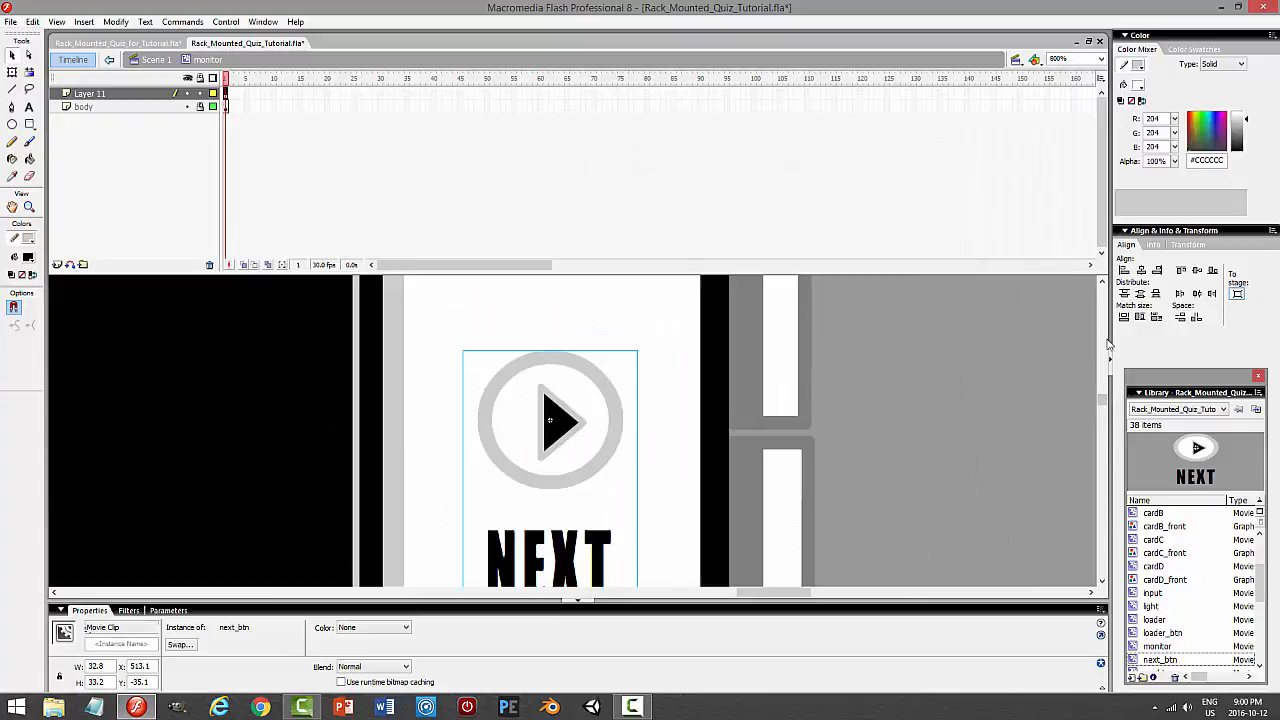
Open the next_btn instance for editing in place and unlock its body layer with the layer active
click(1101, 59)
click(1069, 110)
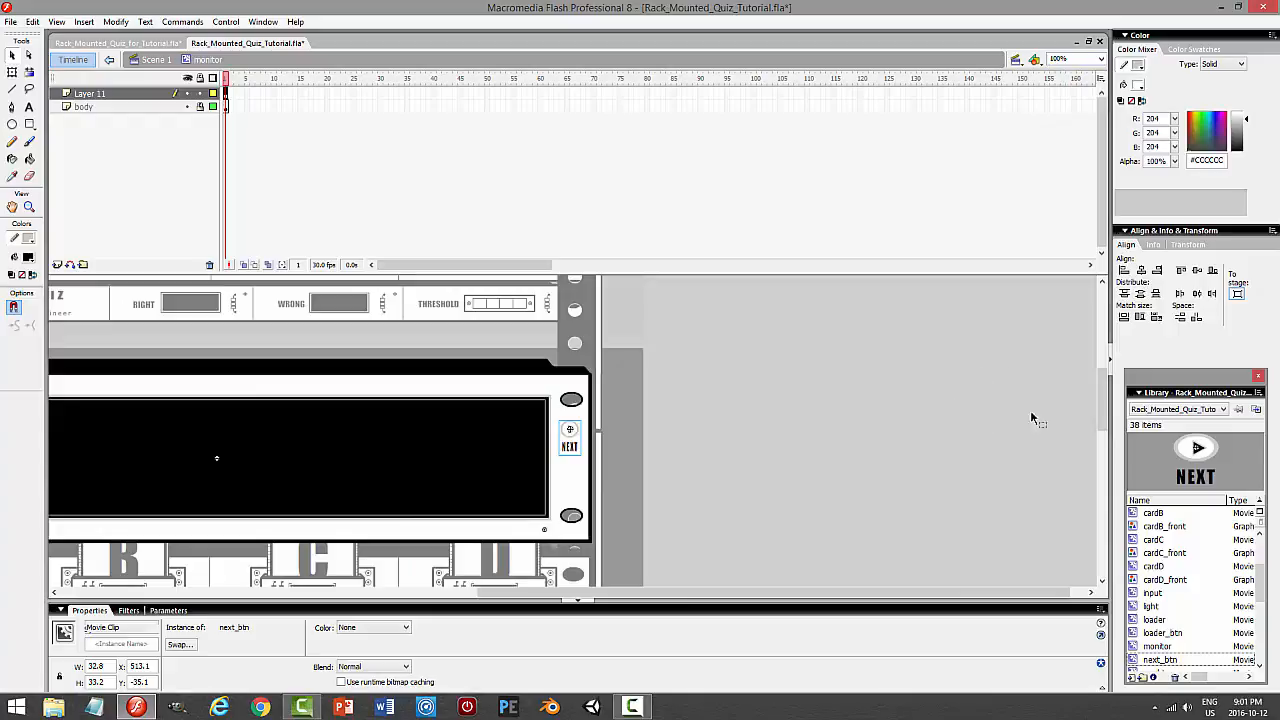
drag(1094, 412, 1108, 338)
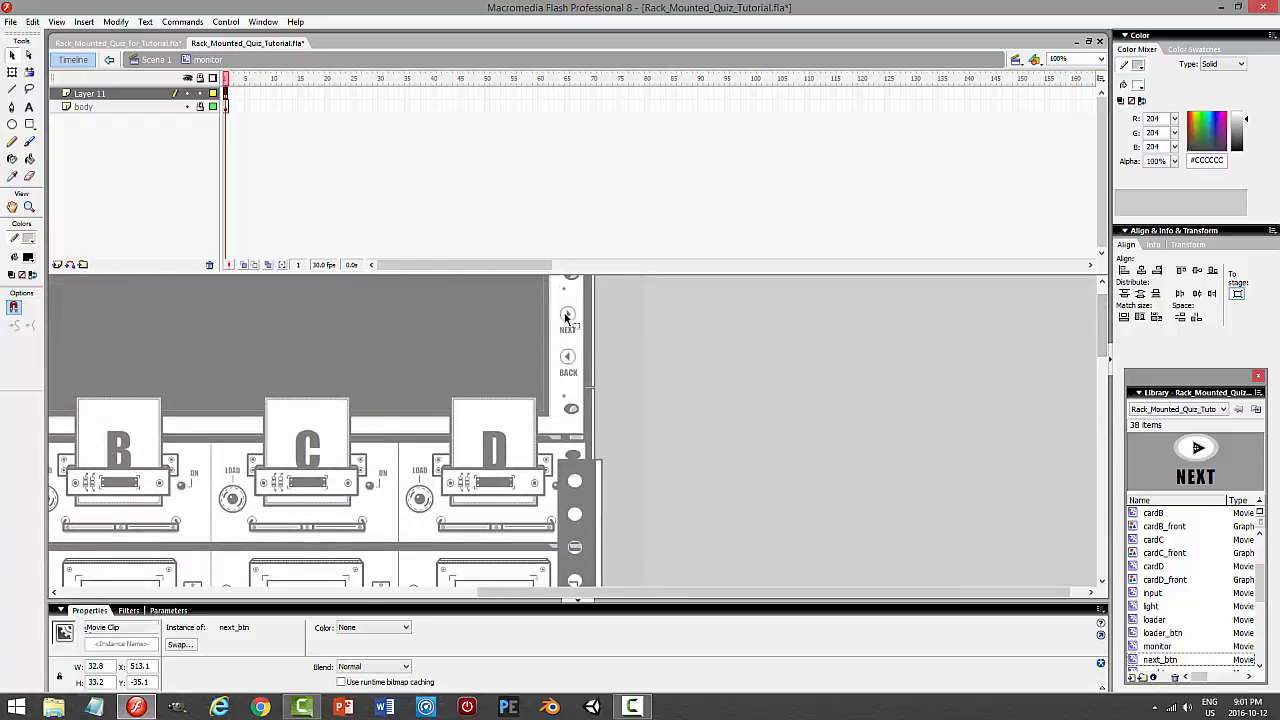
drag(1098, 328, 1102, 418)
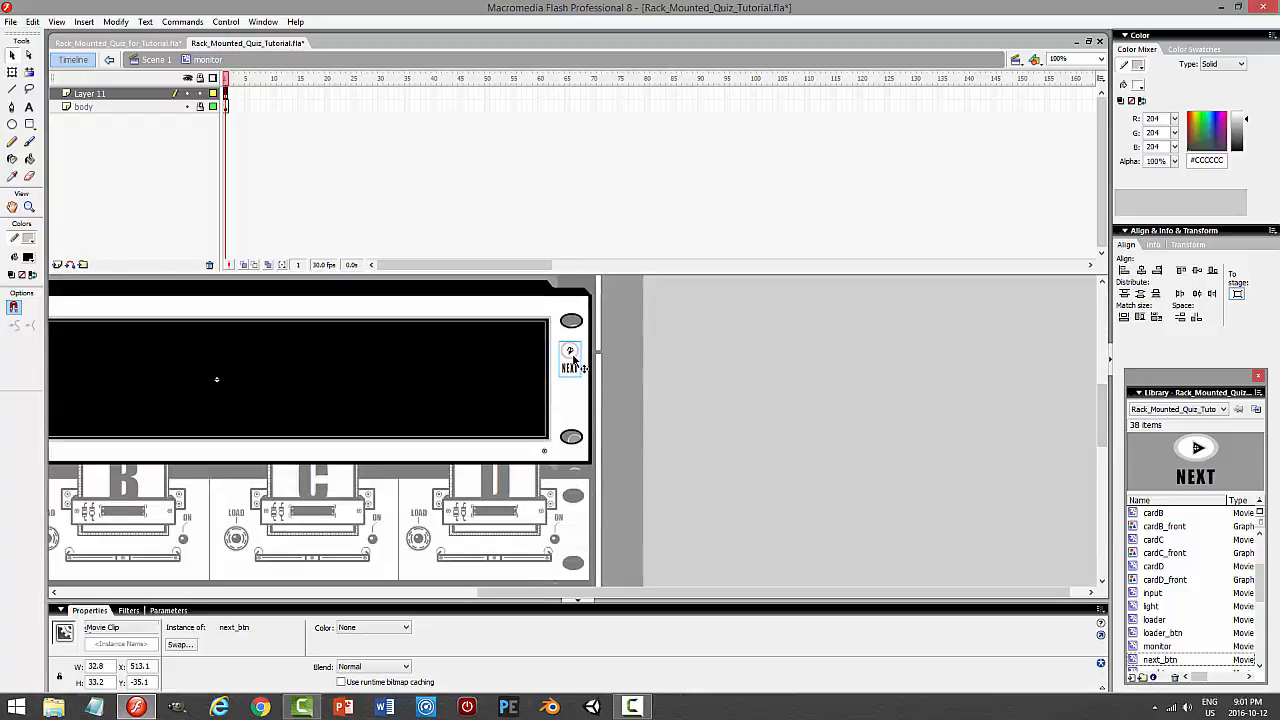
click(1101, 59)
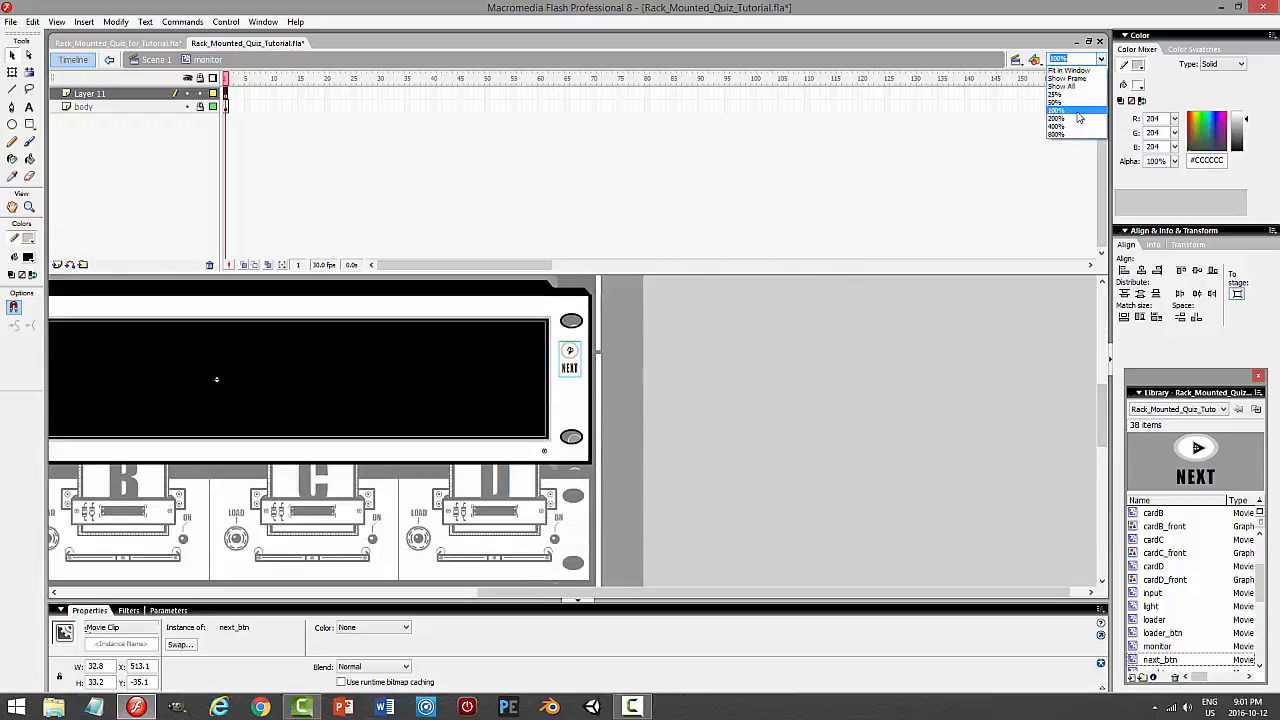
click(1078, 117)
click(1101, 59)
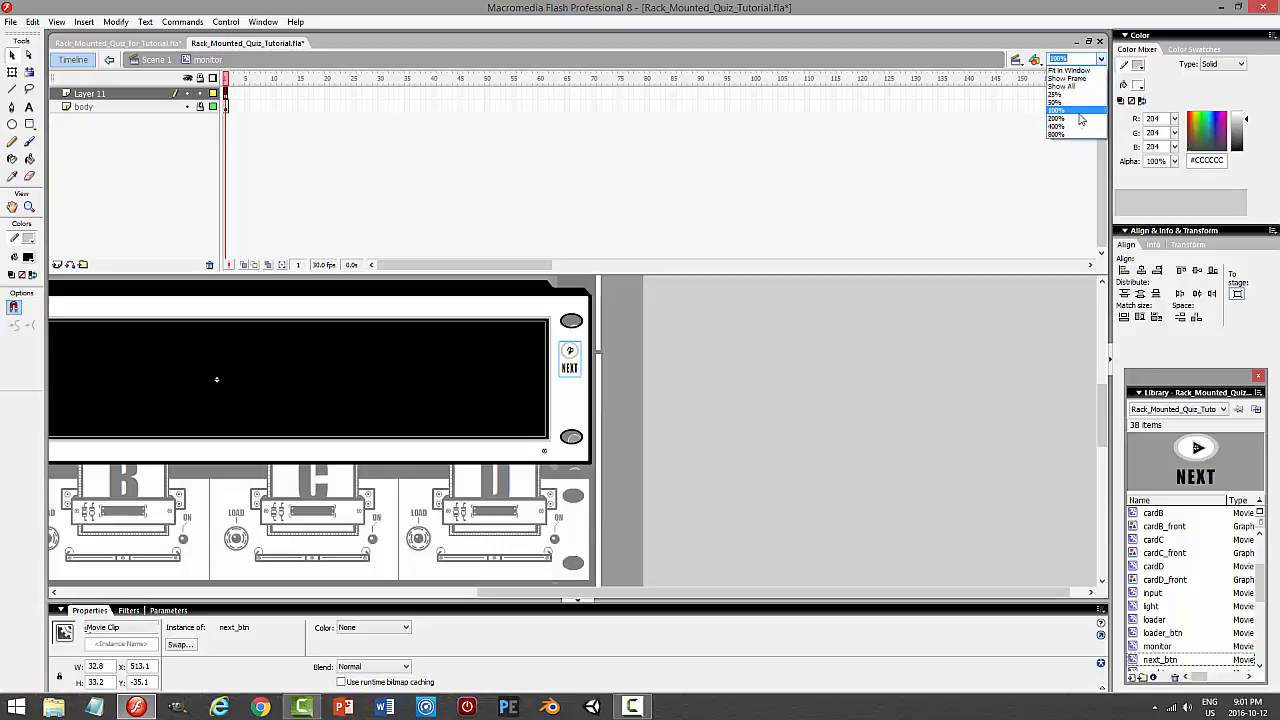
click(1077, 127)
double_click(580, 418)
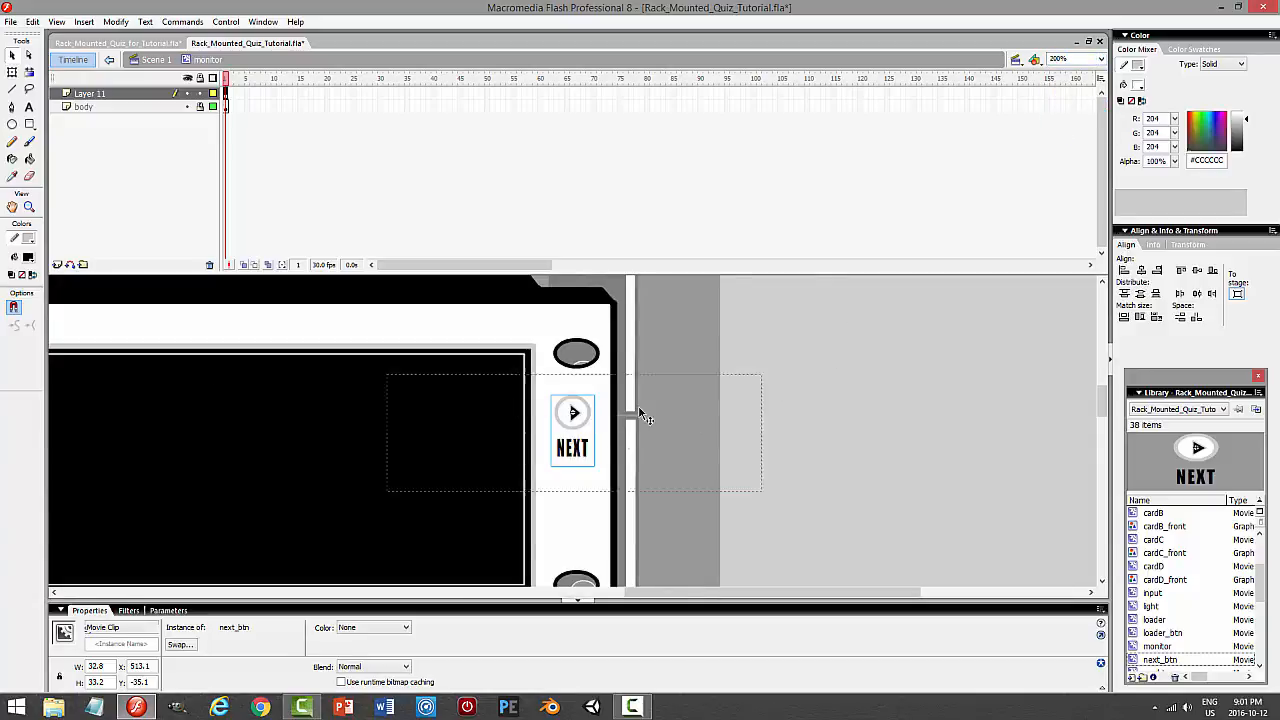
click(200, 120)
click(110, 120)
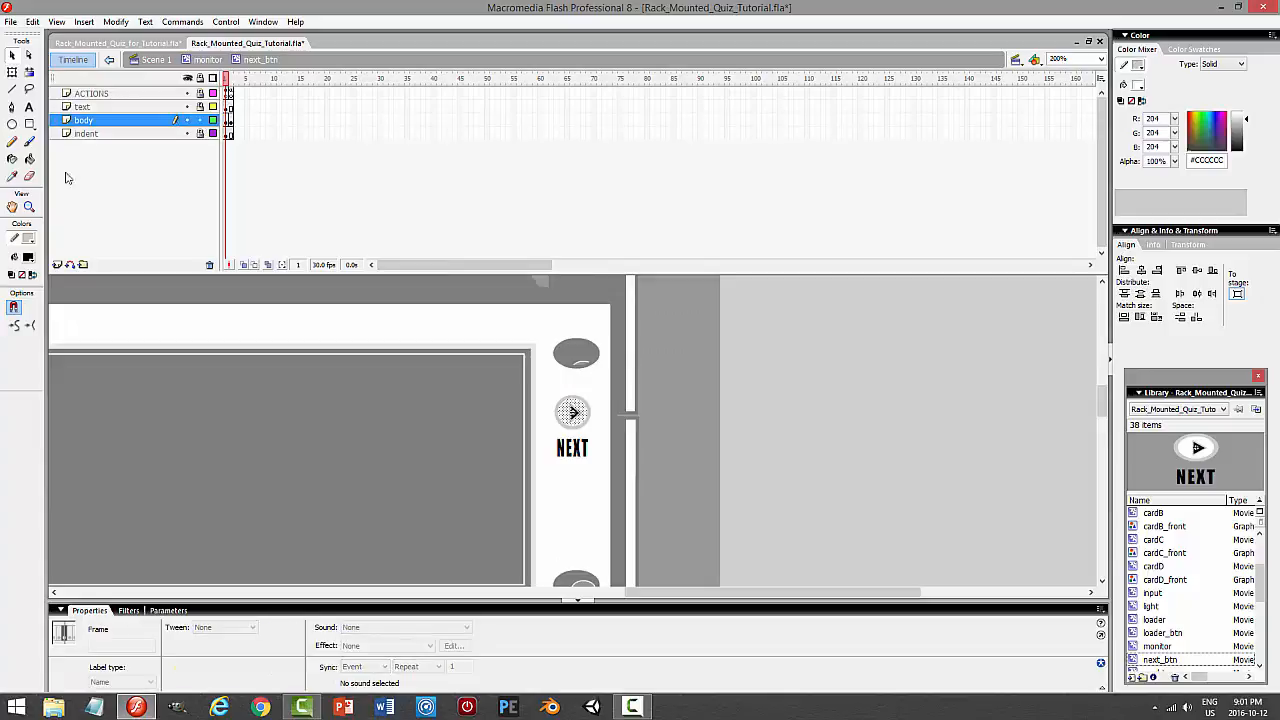
Recolor the existing button strokes on frame 1 of the body layer black and add a black Ink Bottle outline of 1 around the oval
click(12, 159)
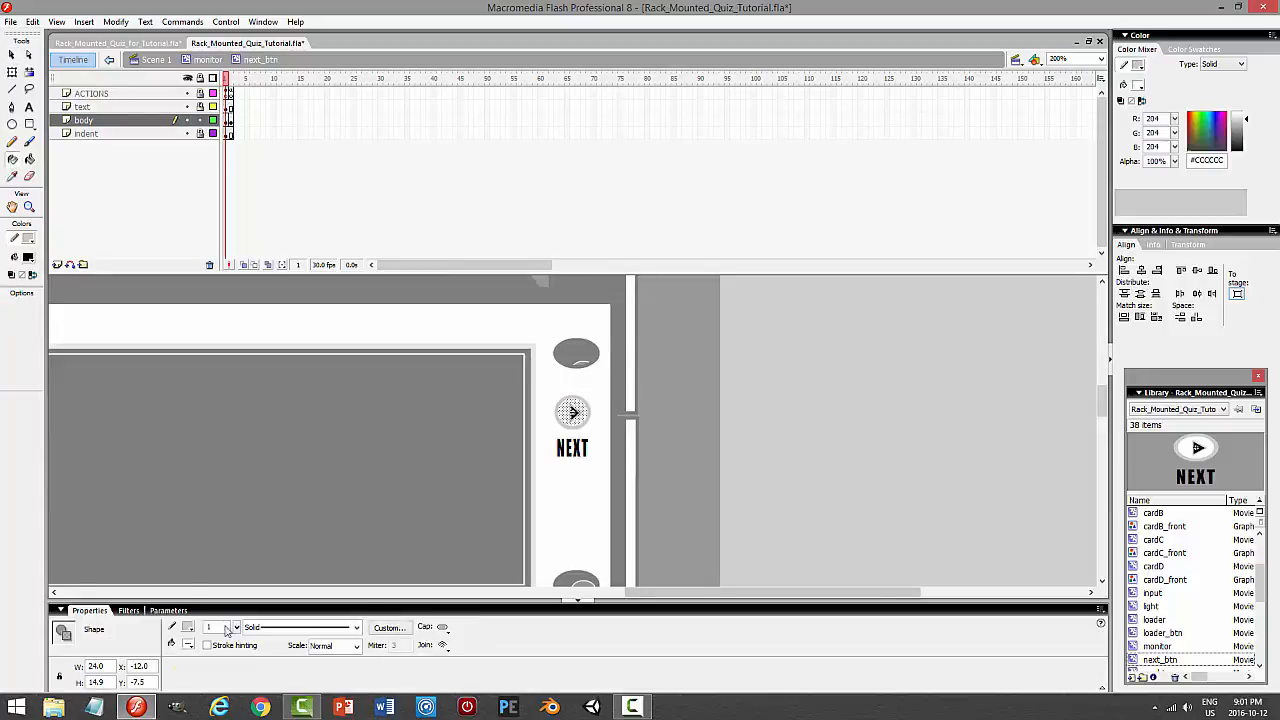
click(186, 629)
click(196, 504)
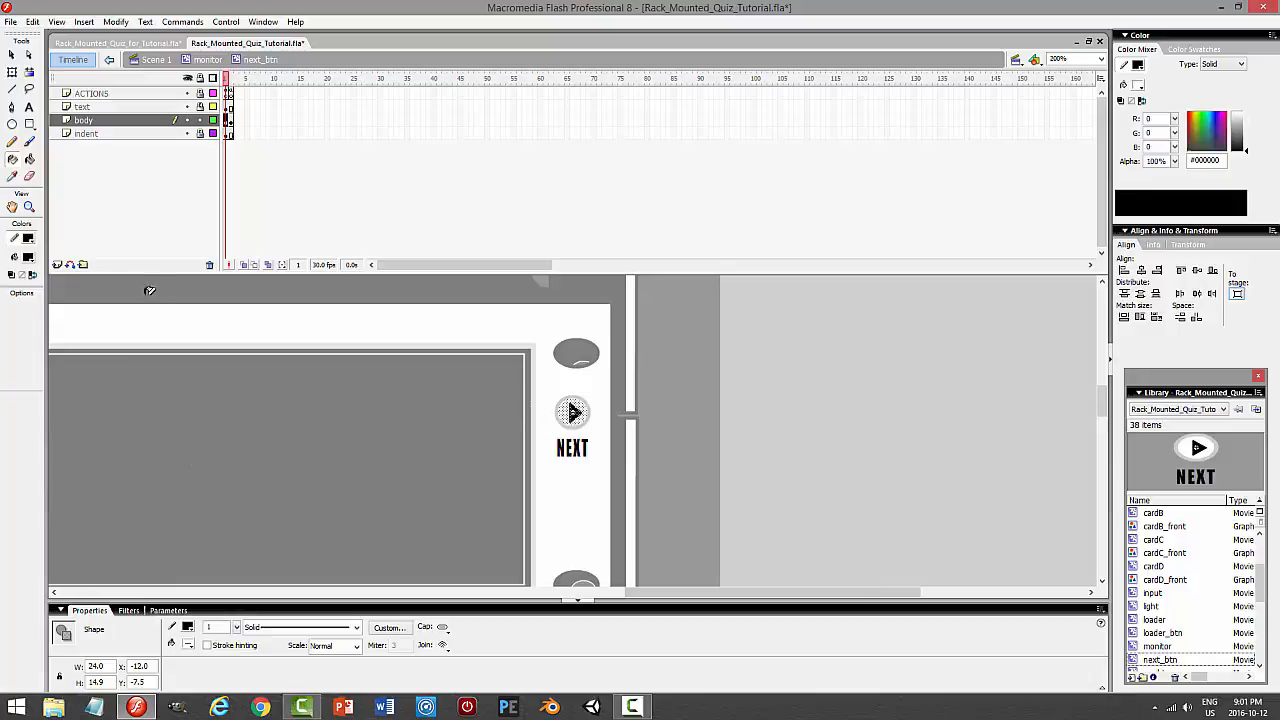
click(12, 55)
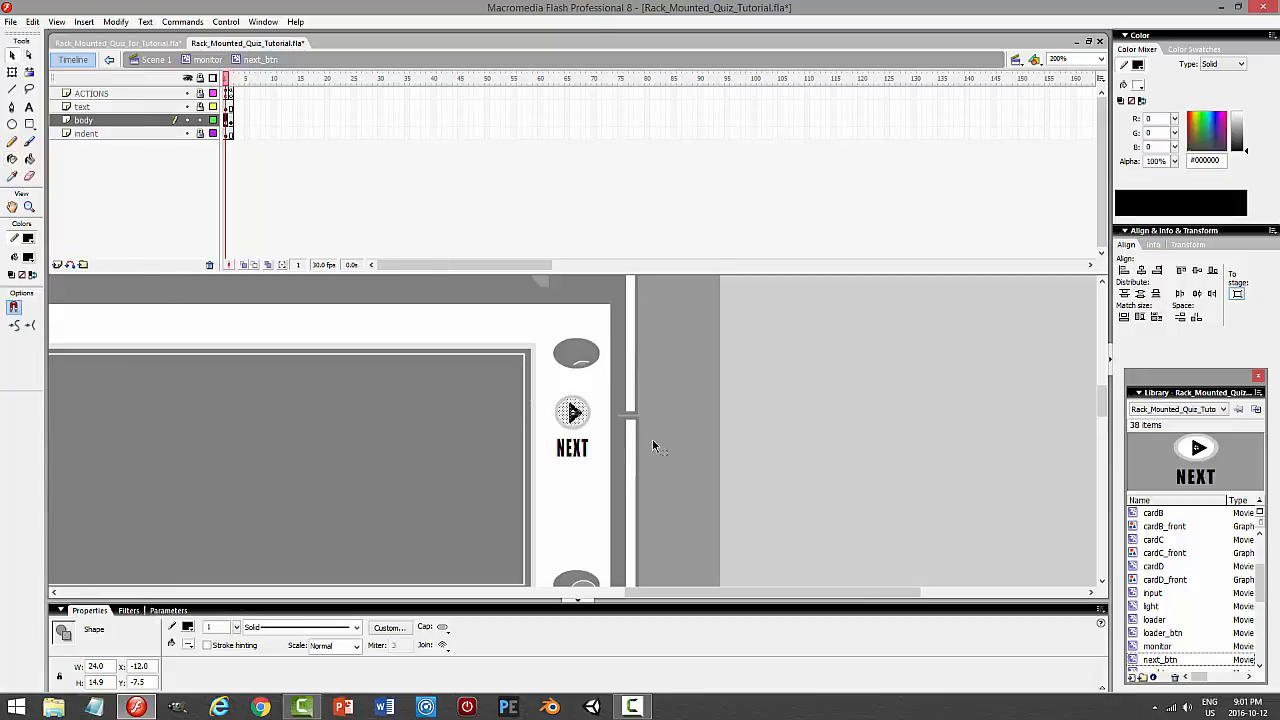
click(603, 410)
click(12, 158)
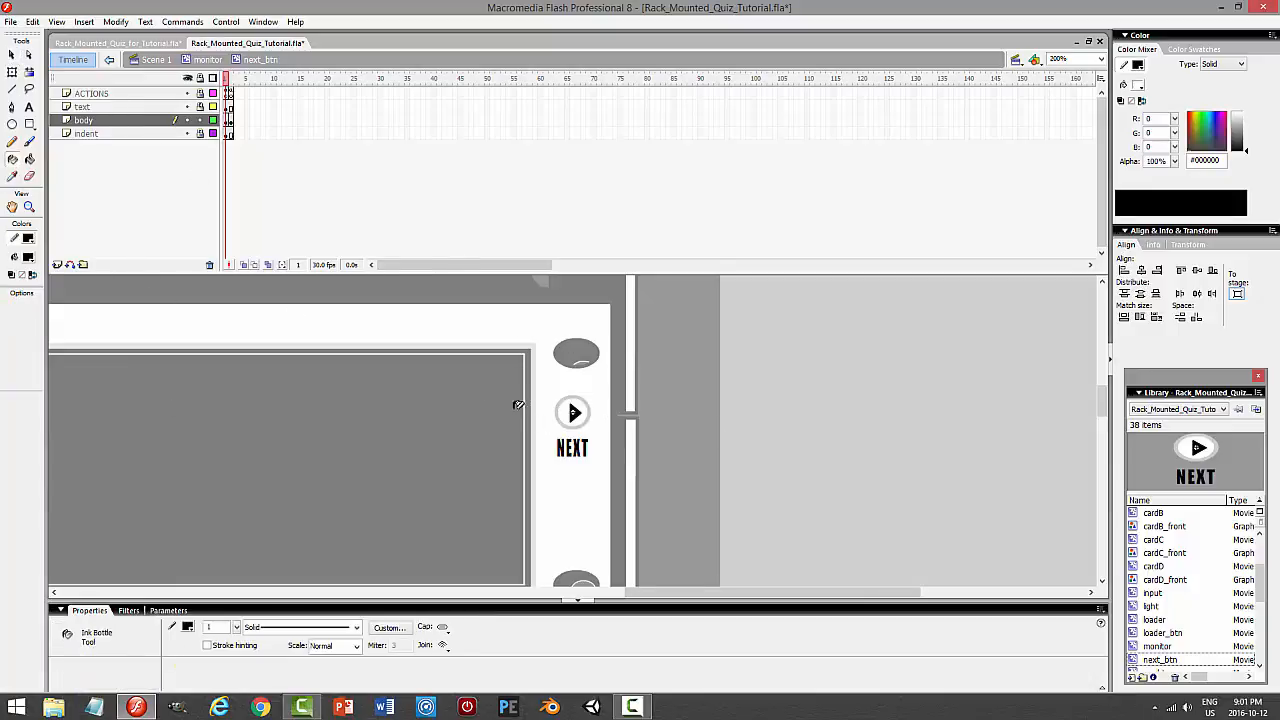
click(586, 405)
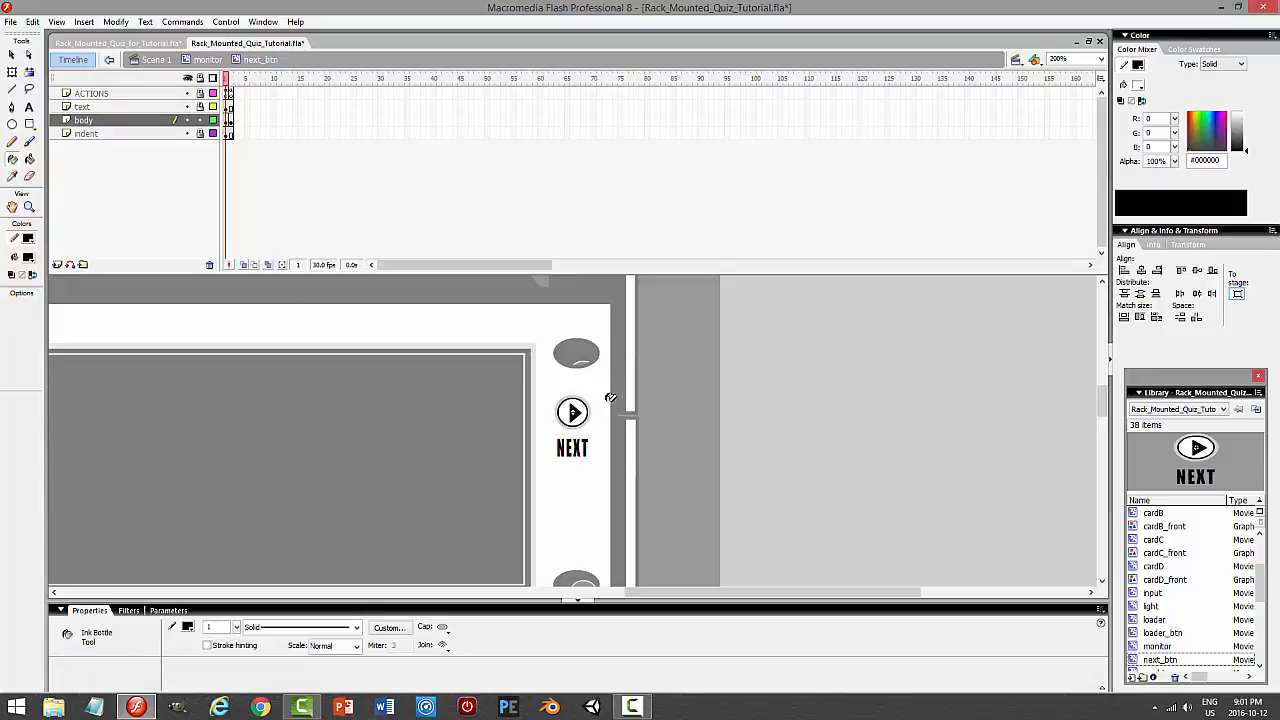
Add the same black Ink Bottle outline to the smaller button oval on frame 2 of the body layer
click(232, 120)
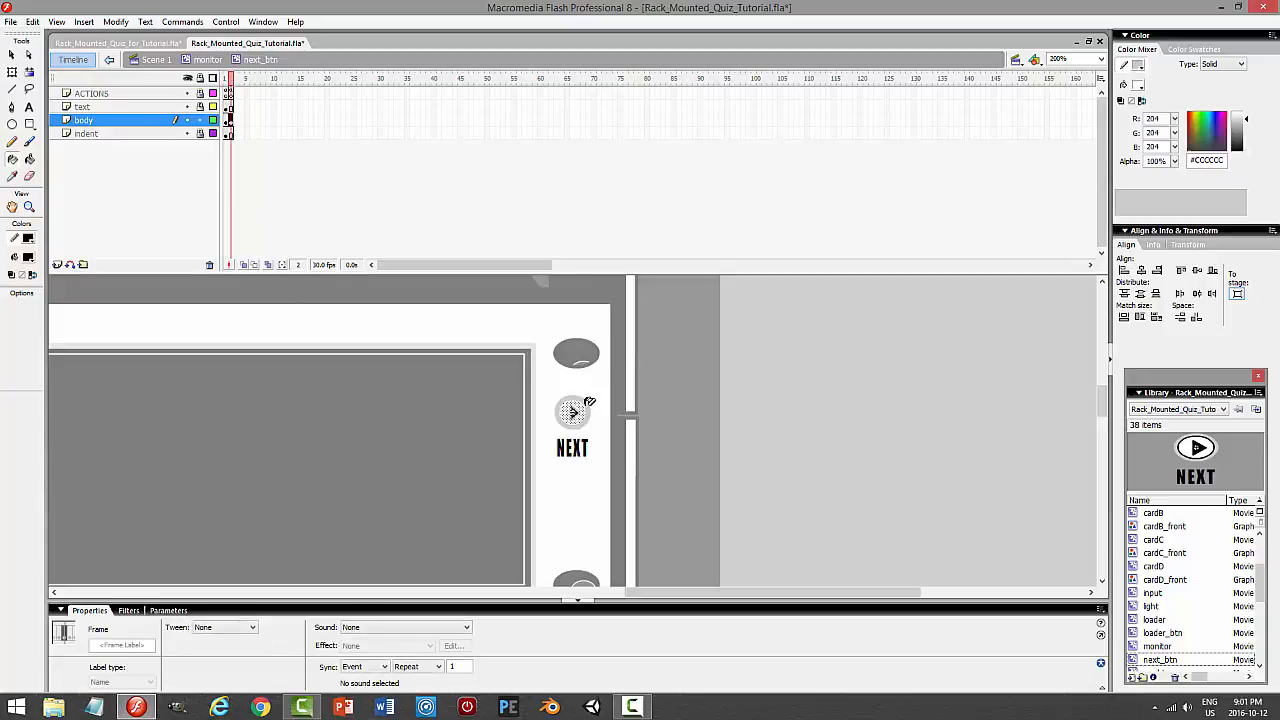
click(12, 55)
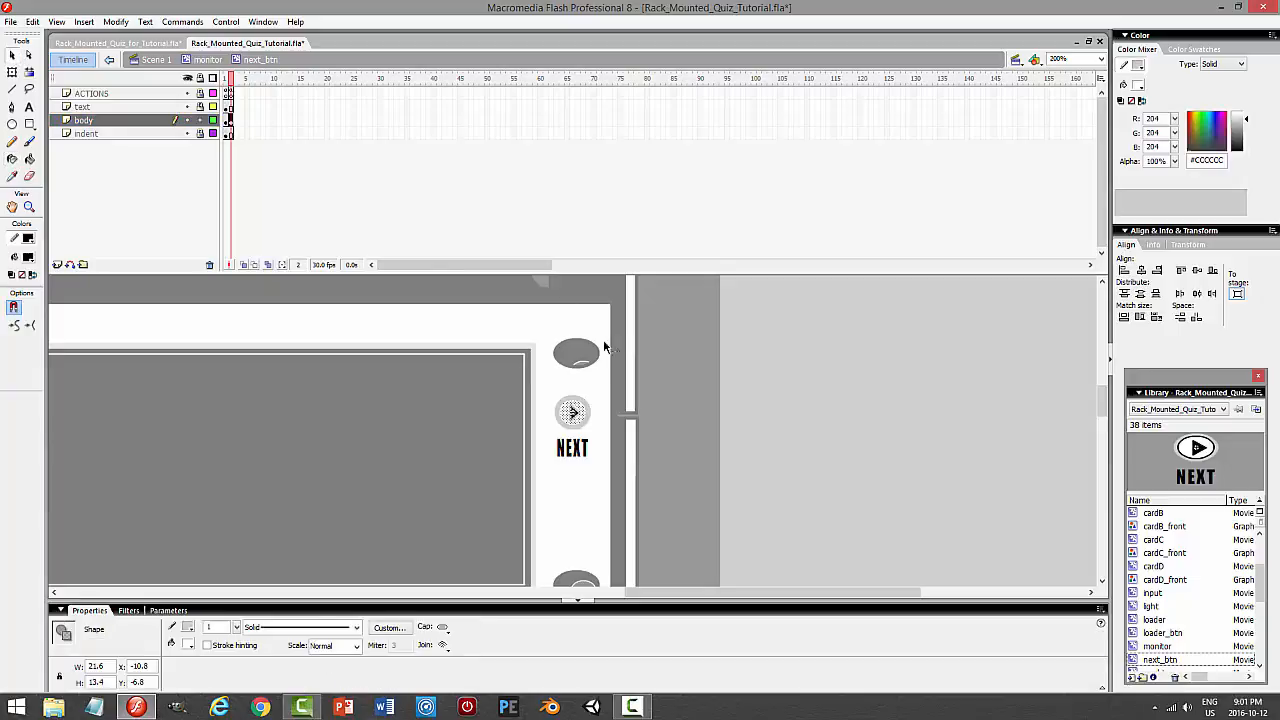
click(604, 342)
click(12, 159)
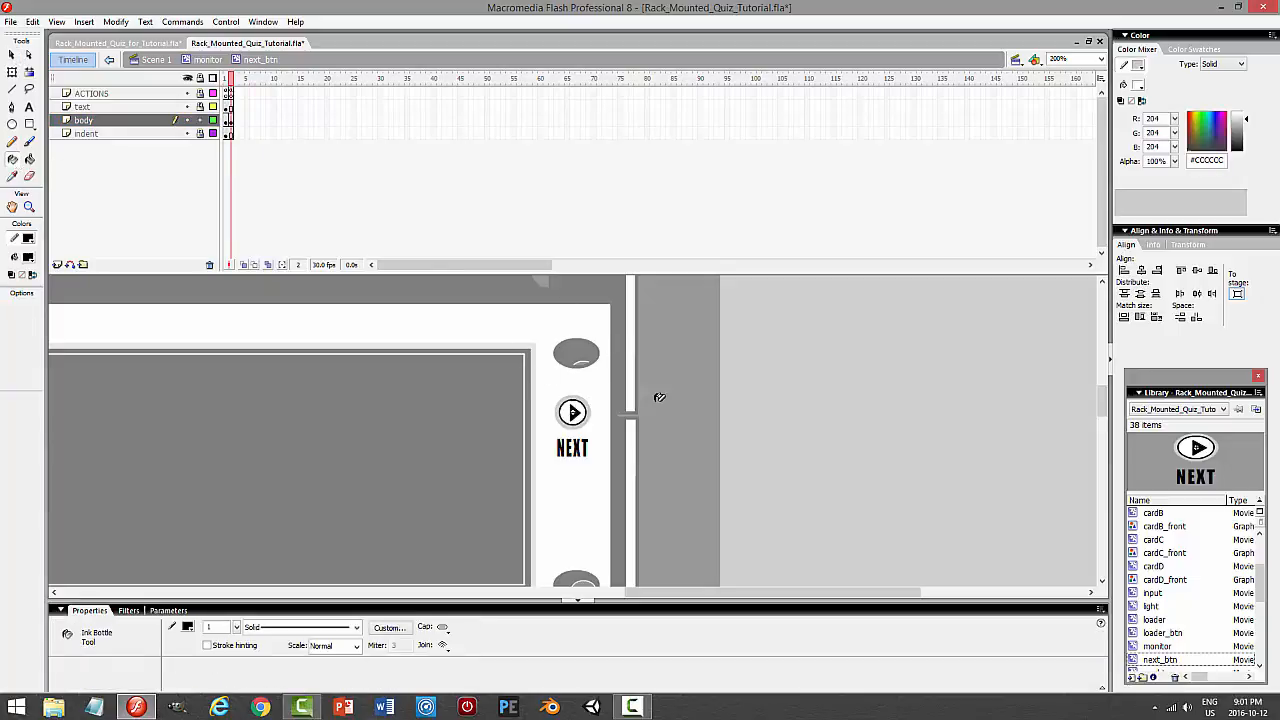
Test the outlined NEXT button in the movie and go back to frame 1 of the body layer
key(ctrl+Return)
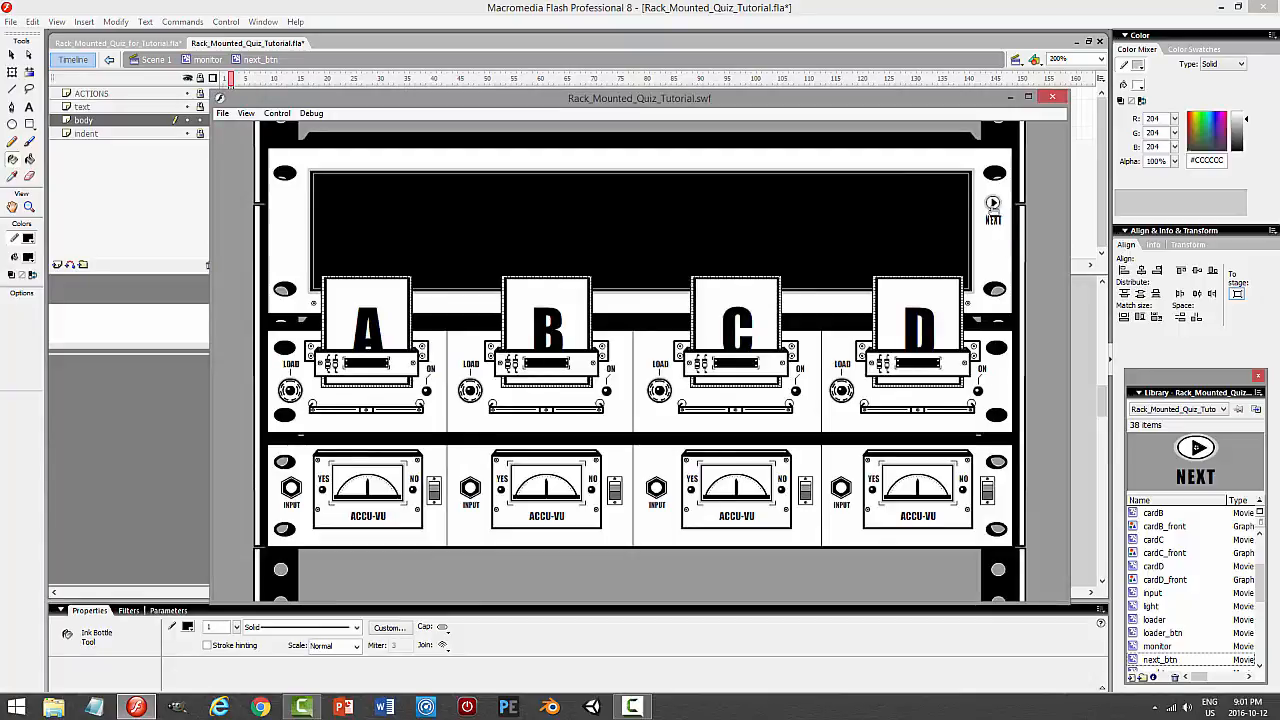
click(1048, 99)
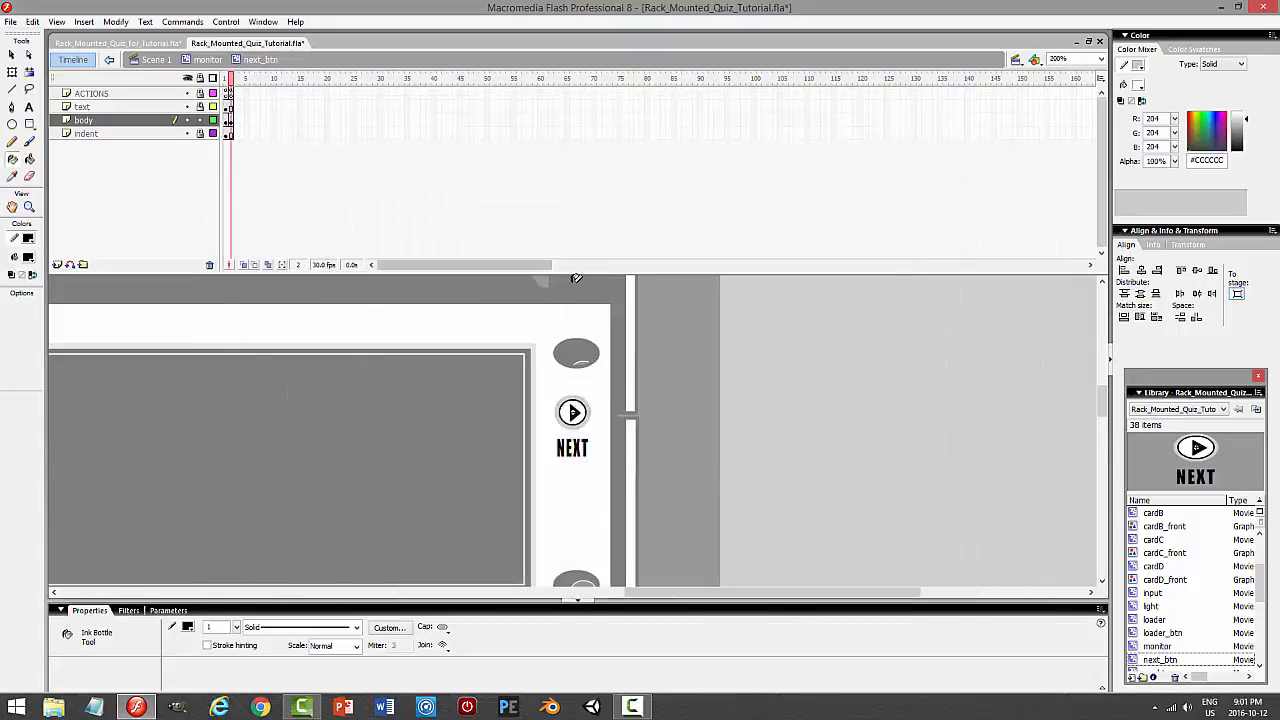
click(228, 120)
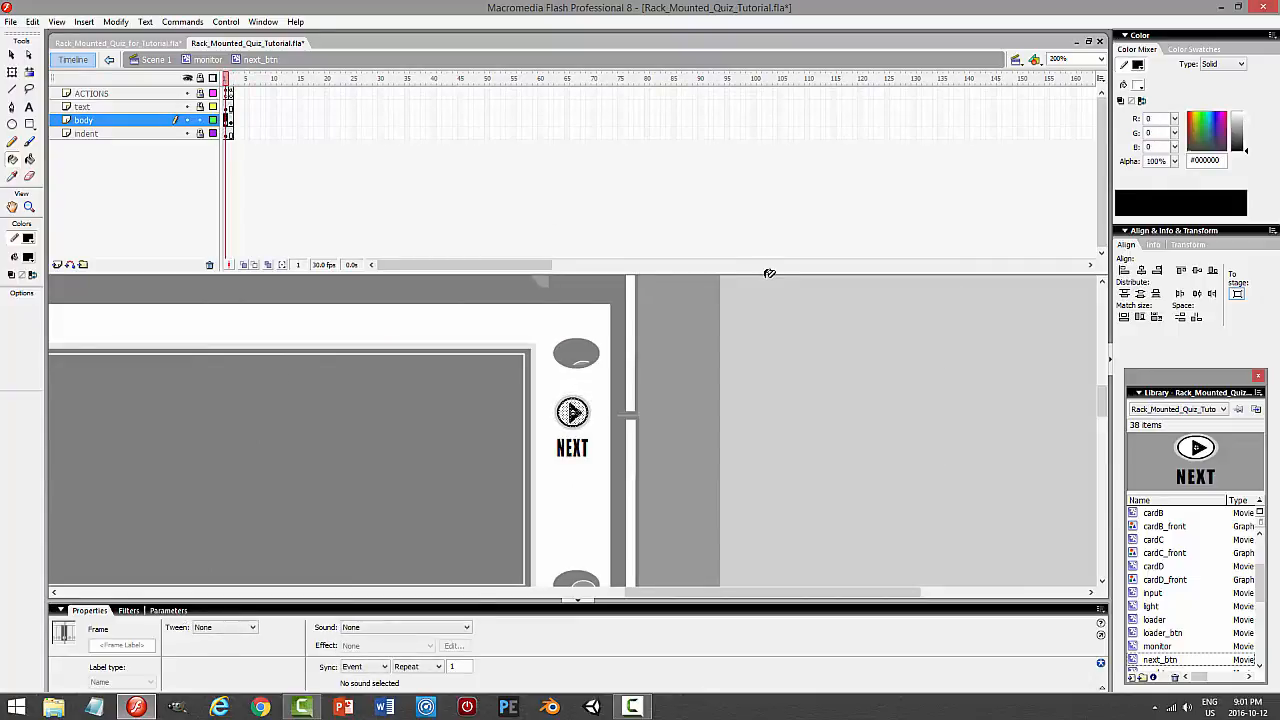
Unlock the indent layer and scale the frame 1 artwork of the body and indent layers together to 110%
click(200, 134)
click(1100, 59)
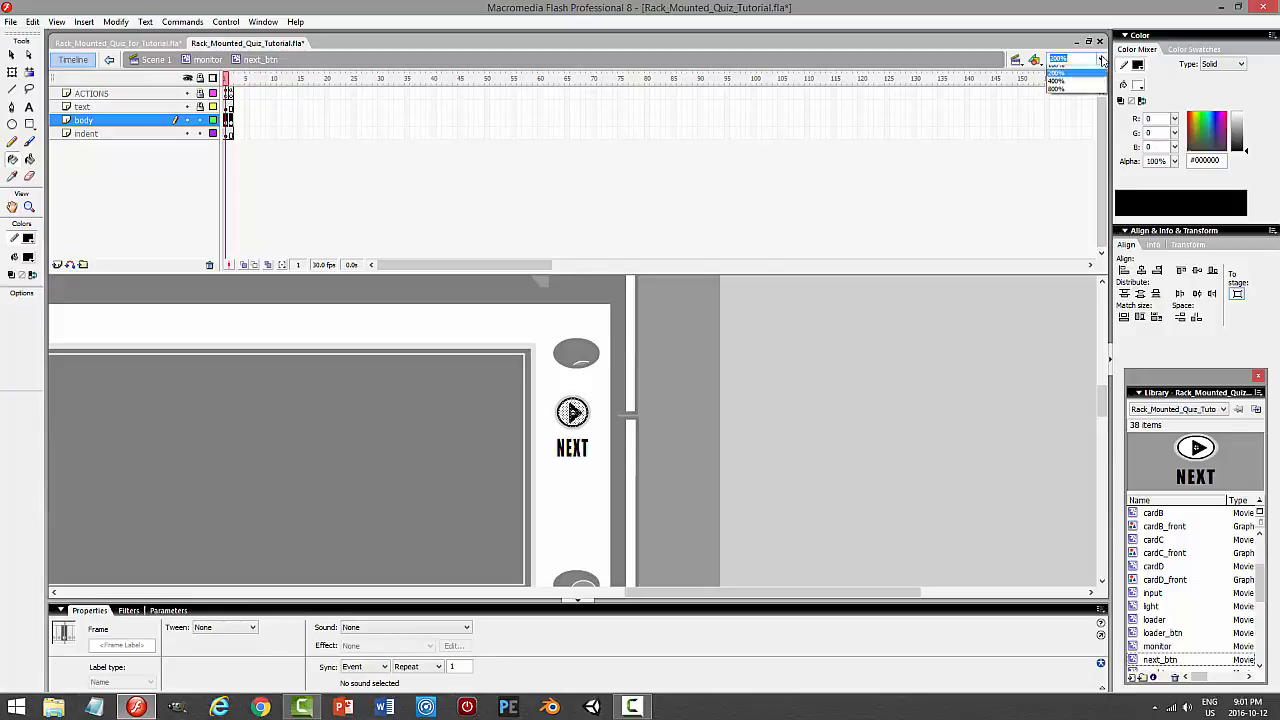
click(1058, 120)
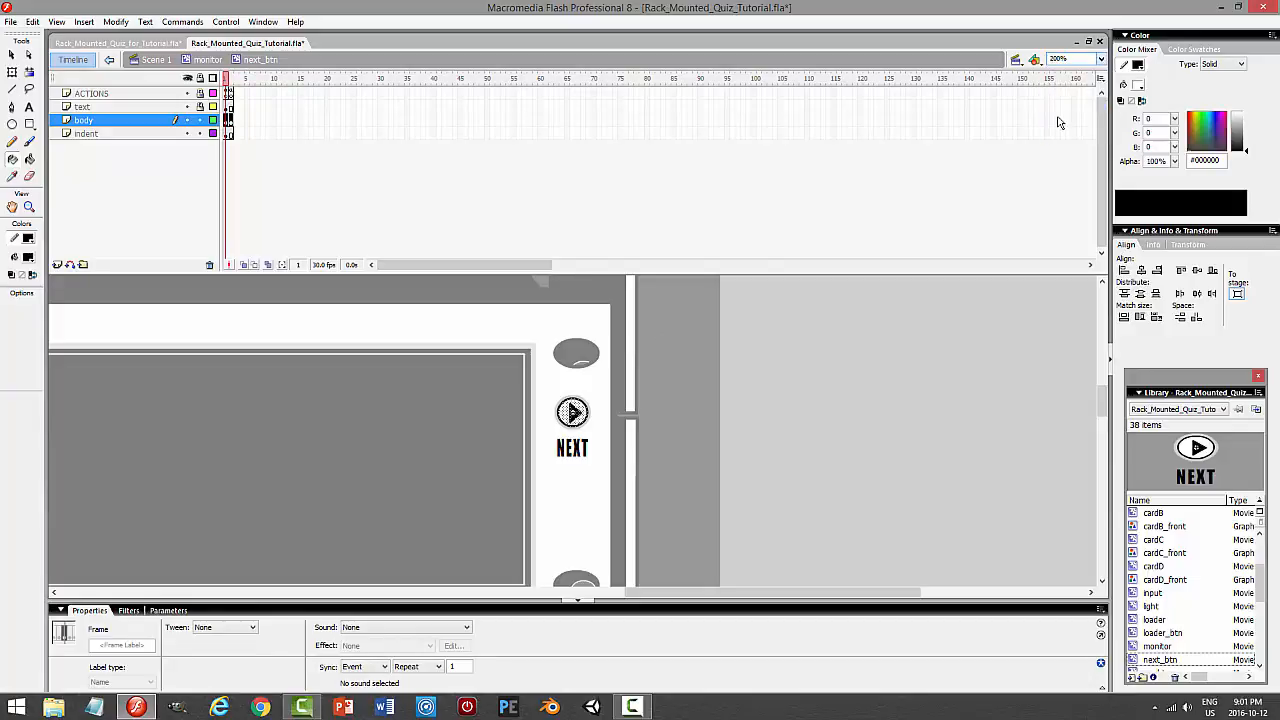
click(1100, 59)
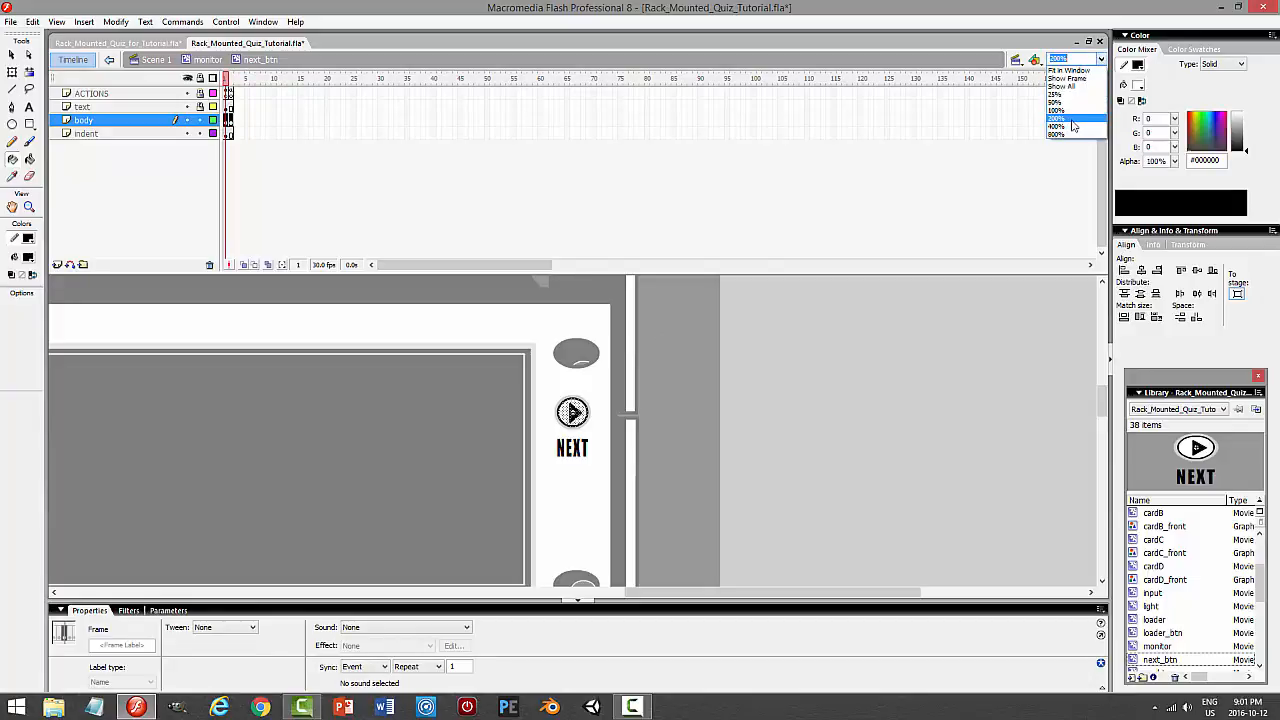
click(1071, 131)
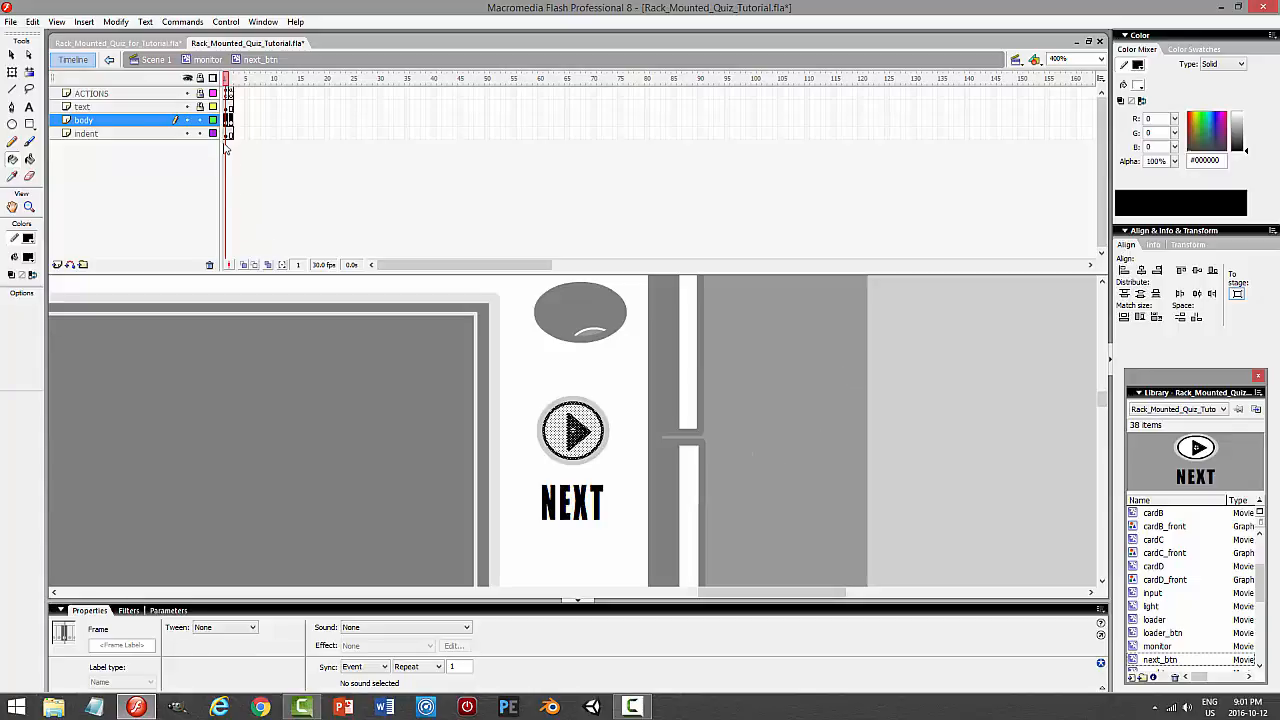
click(12, 55)
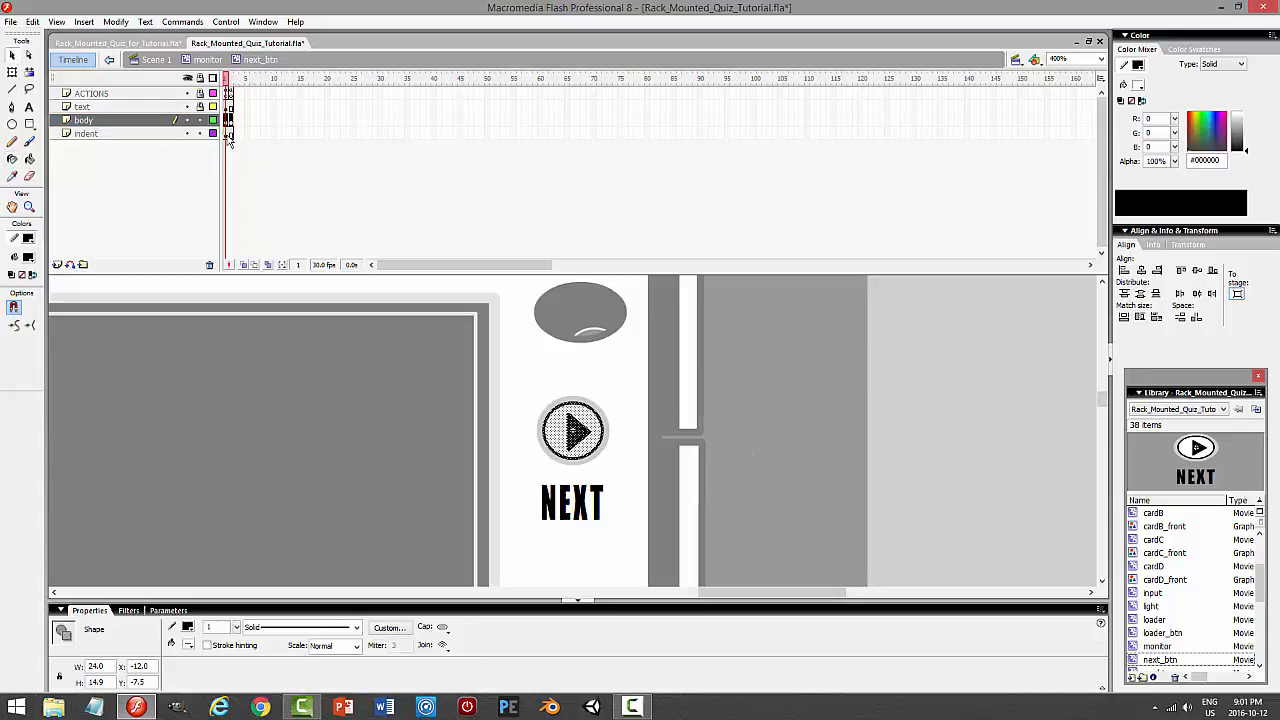
click(228, 134)
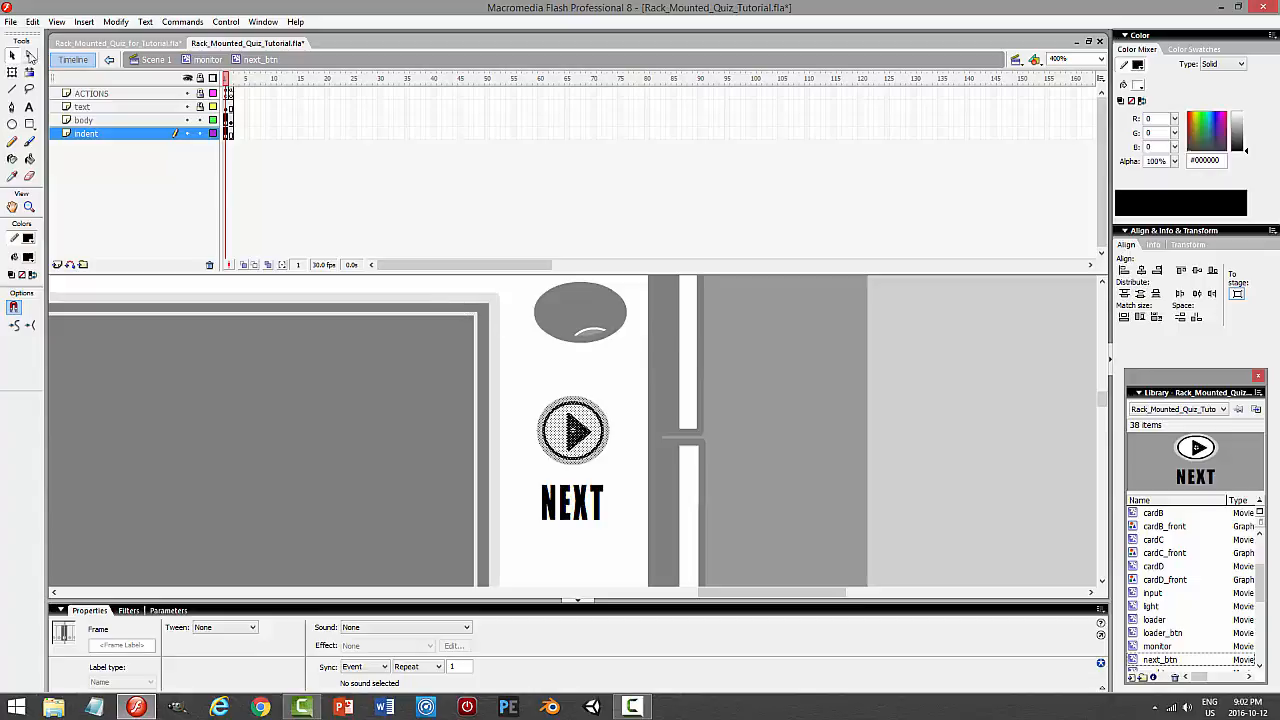
click(115, 21)
mouse_move(84, 190)
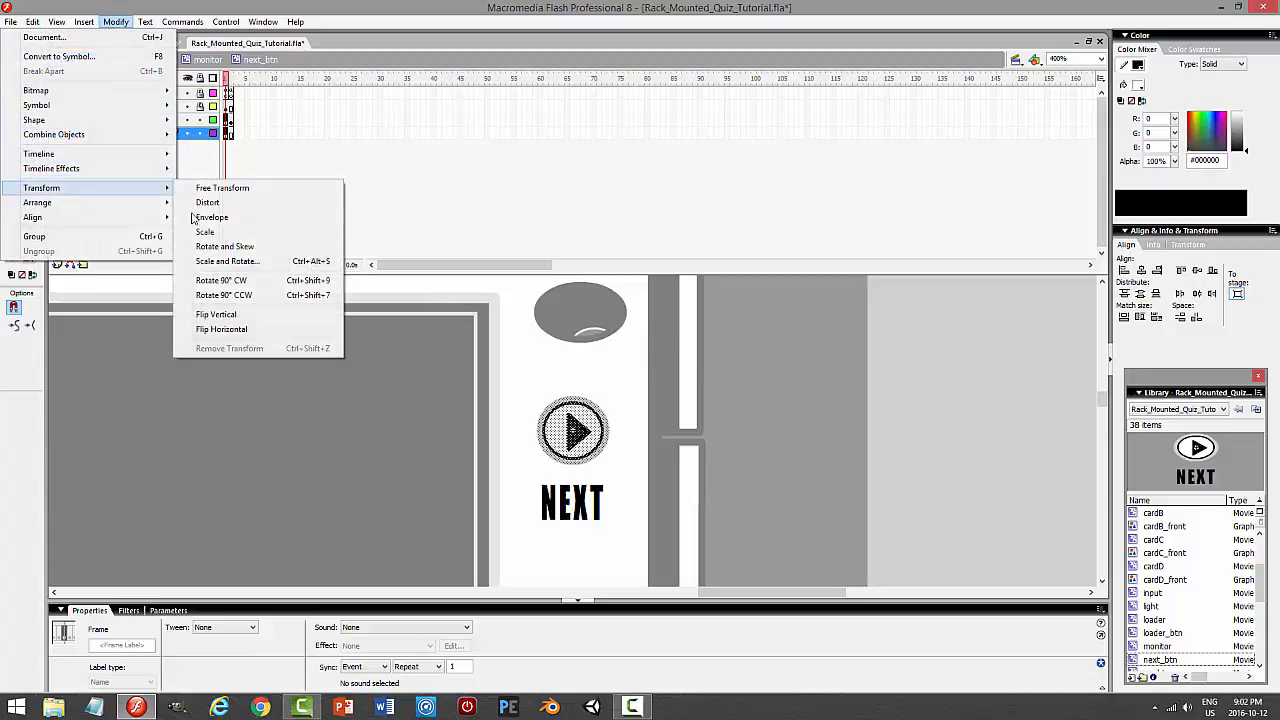
click(227, 261)
text(11)
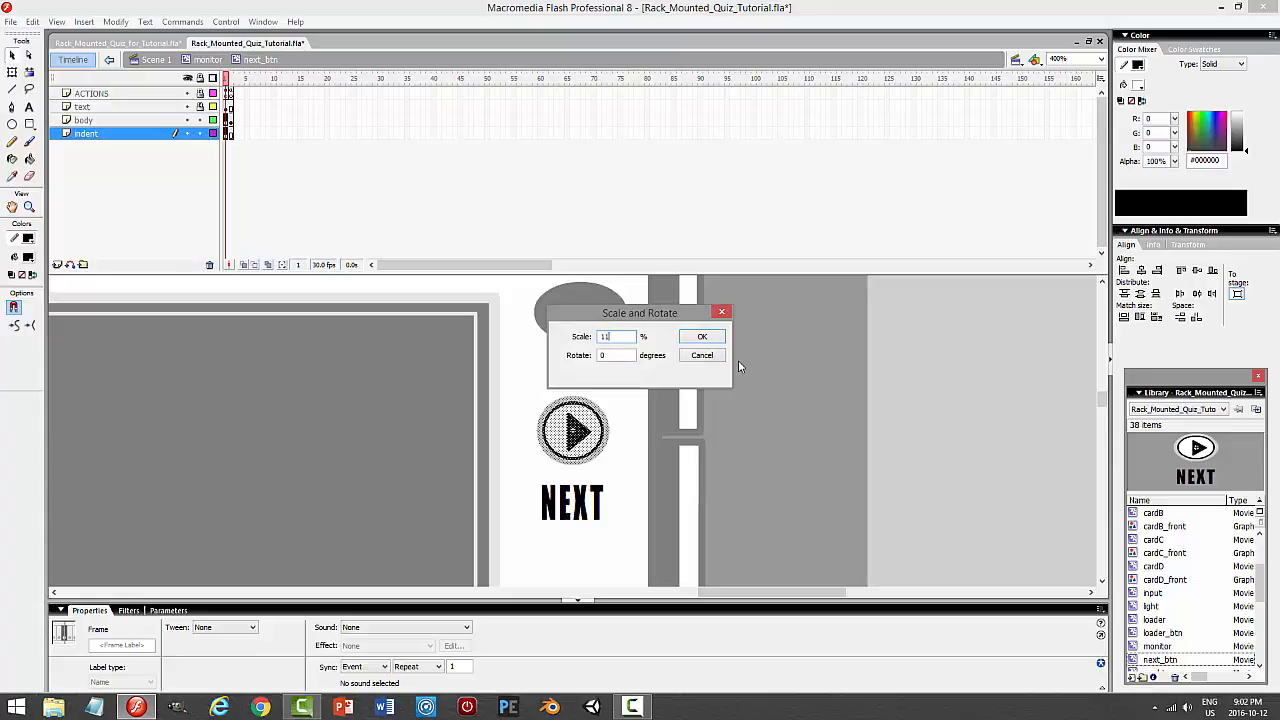
text(0)
key(Return)
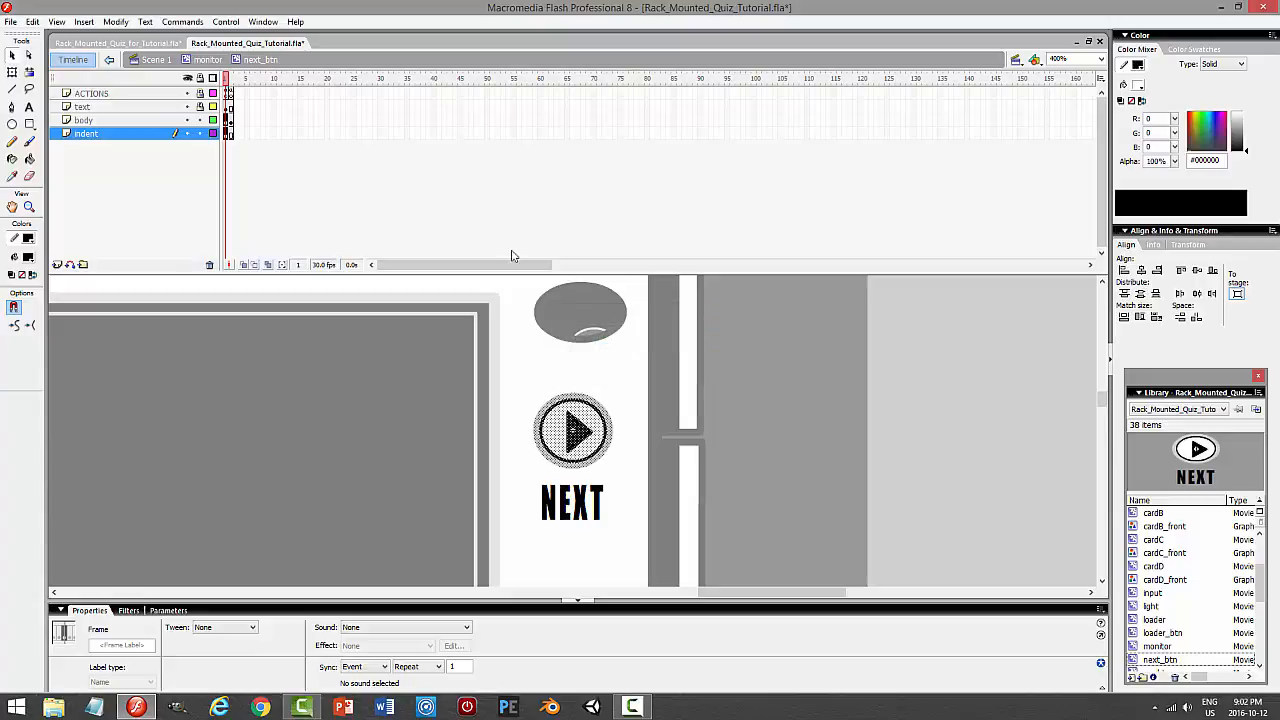
Scale the smaller button artwork on frame 2 of the body layer to 110% and deselect it
click(233, 120)
click(115, 22)
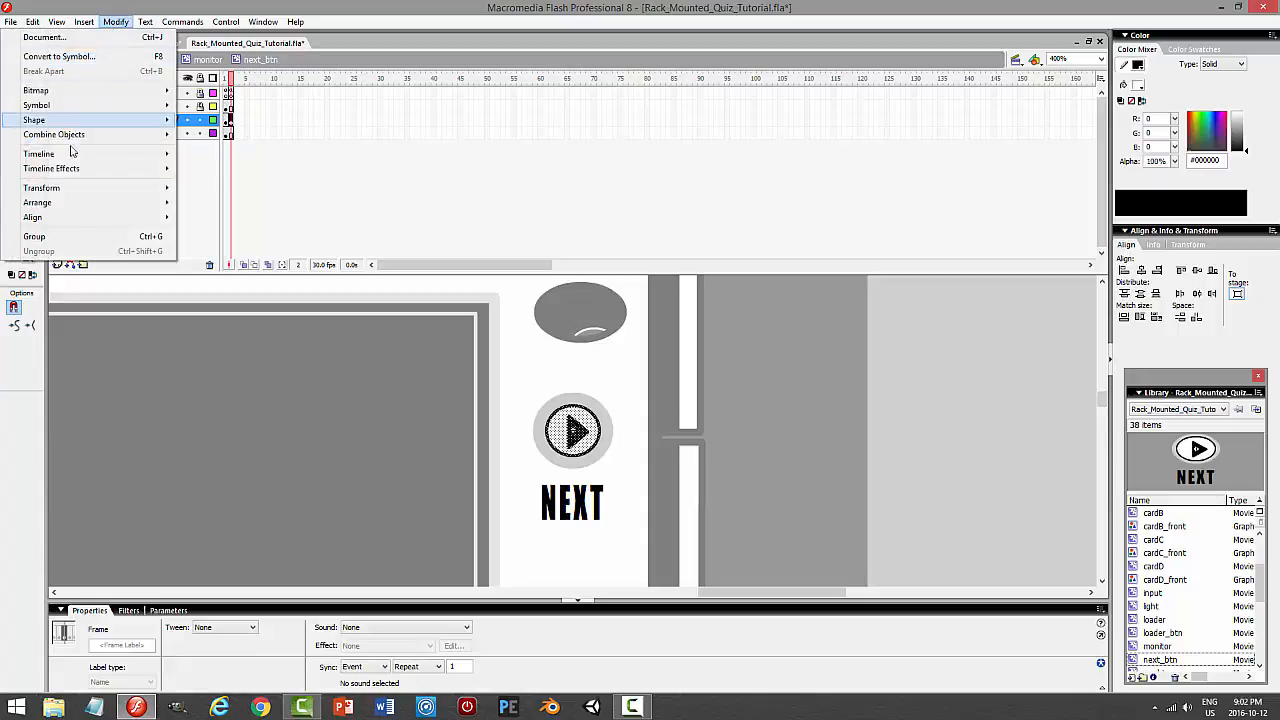
mouse_move(60, 188)
click(245, 261)
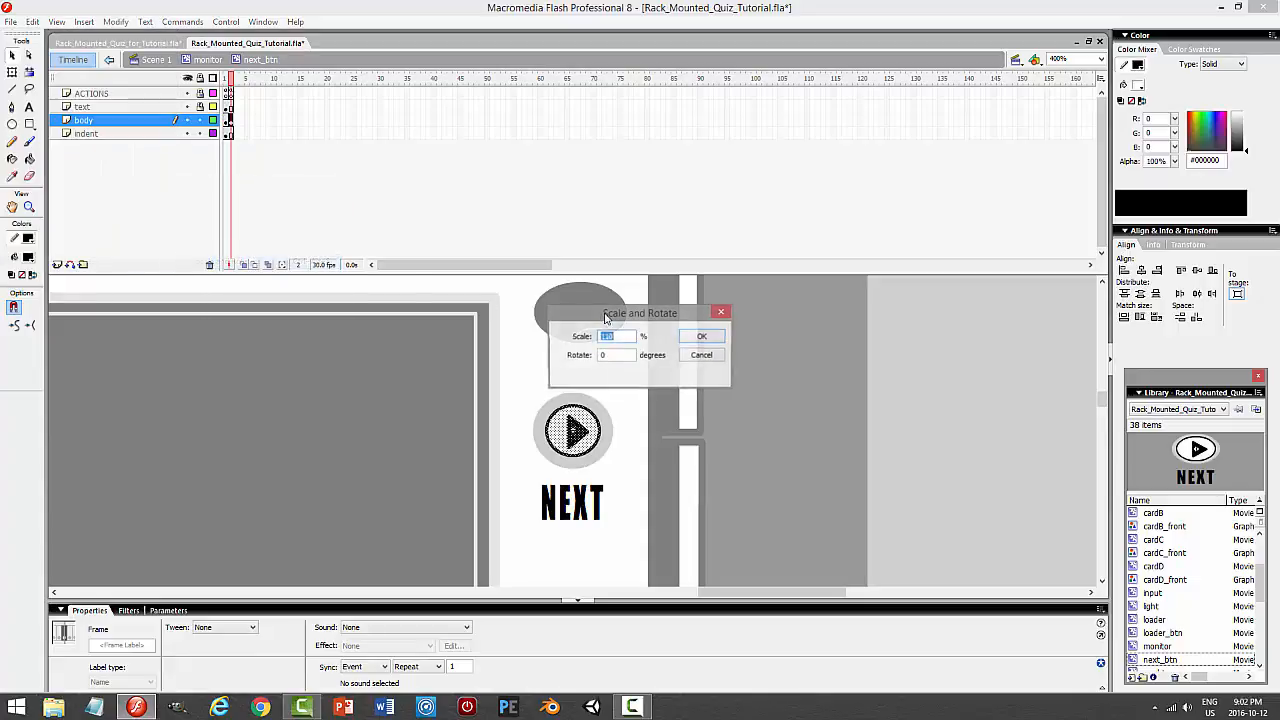
click(708, 343)
click(900, 401)
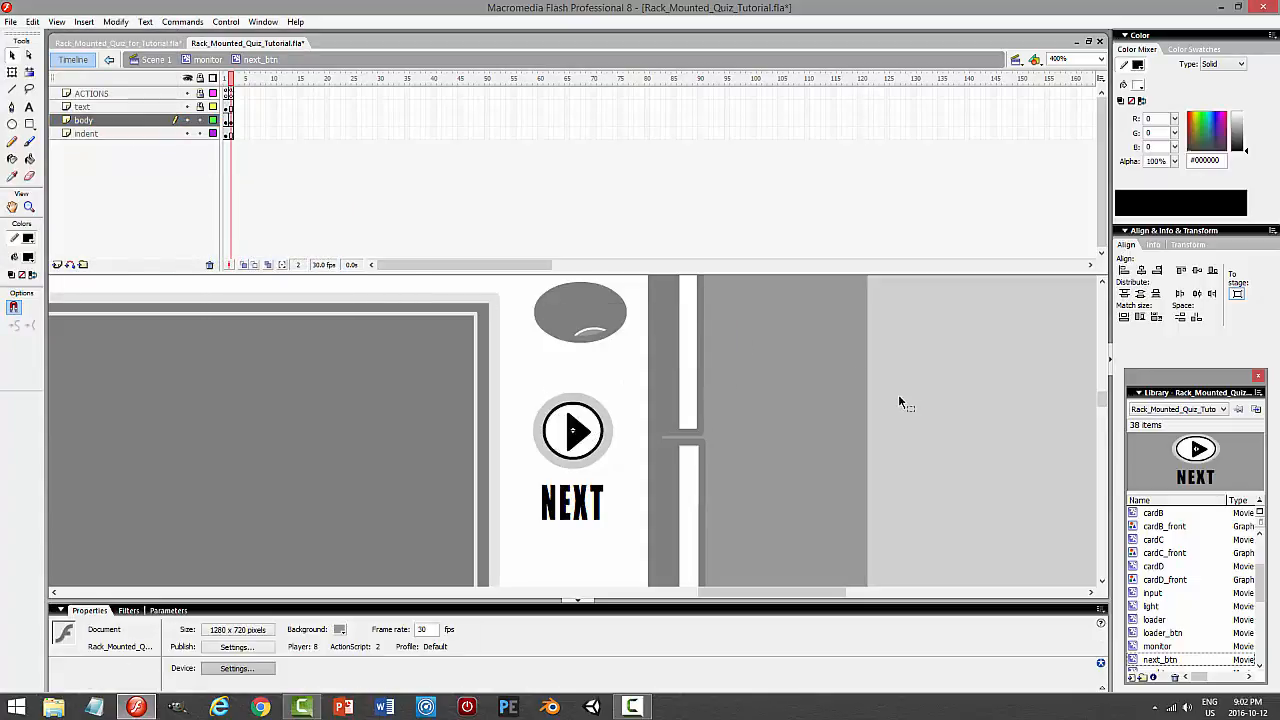
Test the movie with the enlarged NEXT button, close the preview and return to the monitor symbol
key(ctrl+Return)
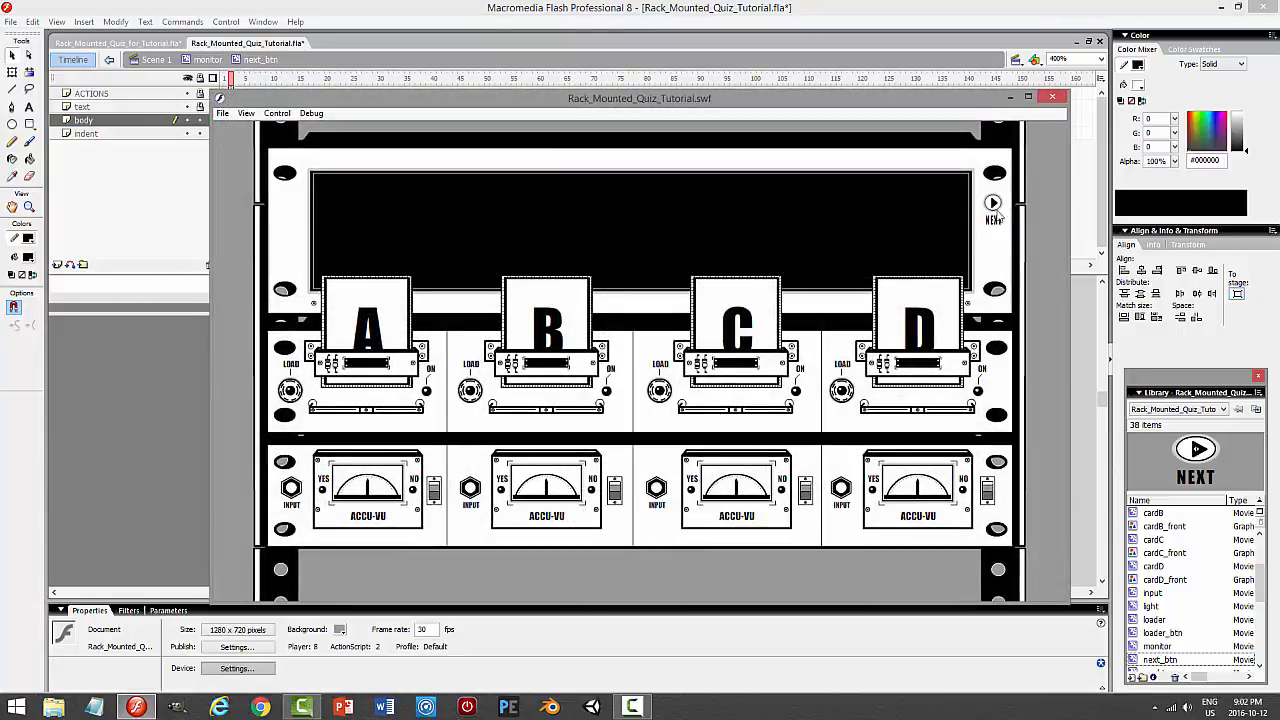
click(1052, 97)
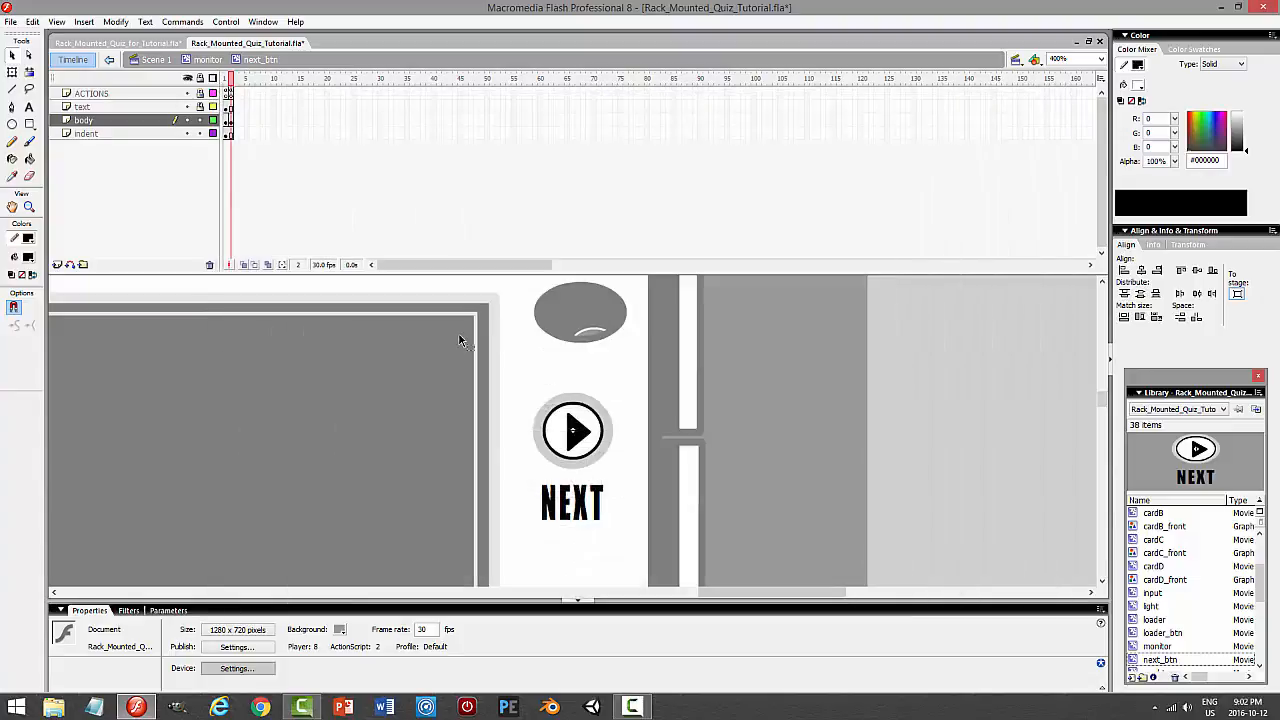
click(208, 59)
click(859, 379)
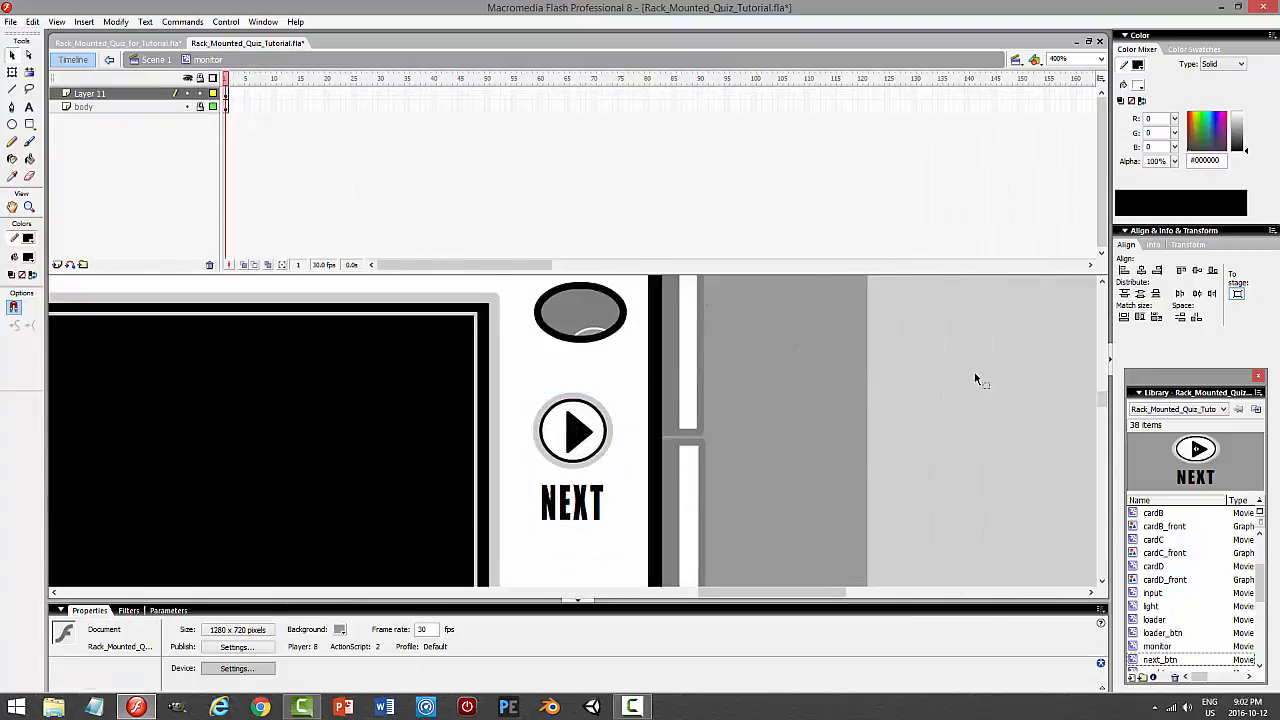
Copy the NEXT button, paste it in place and move the copy straight down below the original to Y 2.8
scroll(955, 372, down, 2)
click(605, 325)
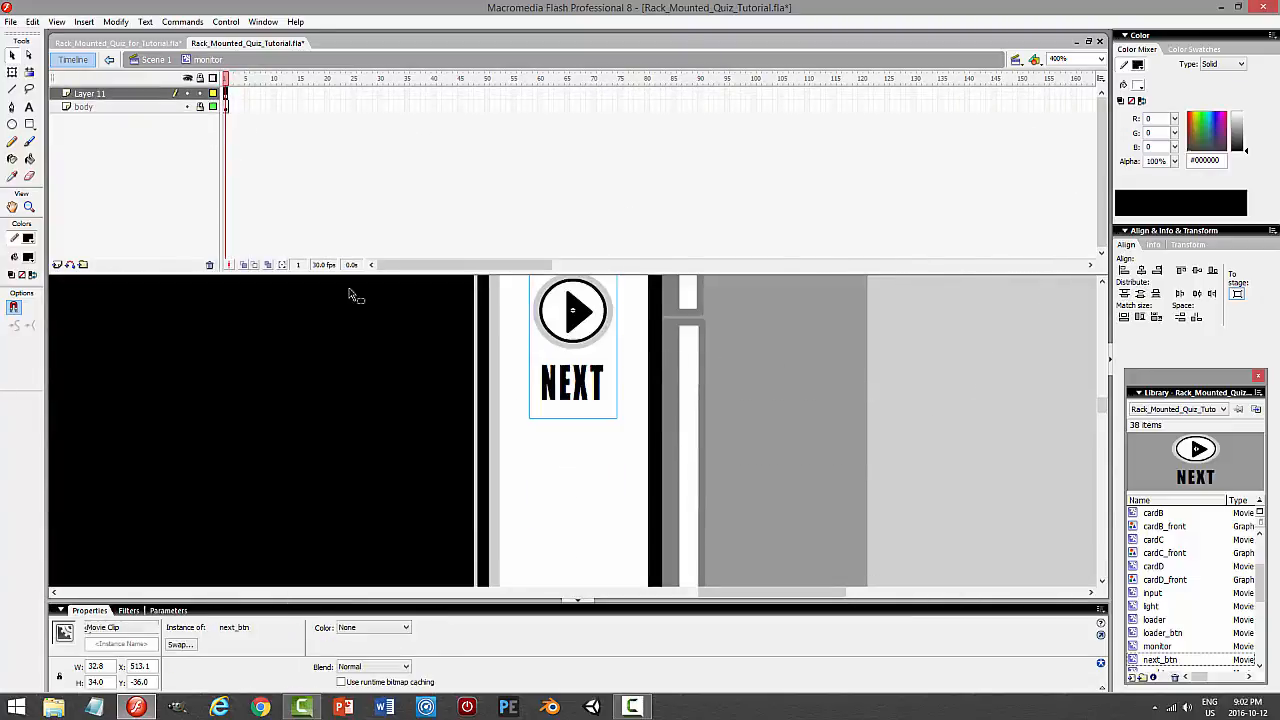
click(32, 21)
click(42, 85)
click(32, 21)
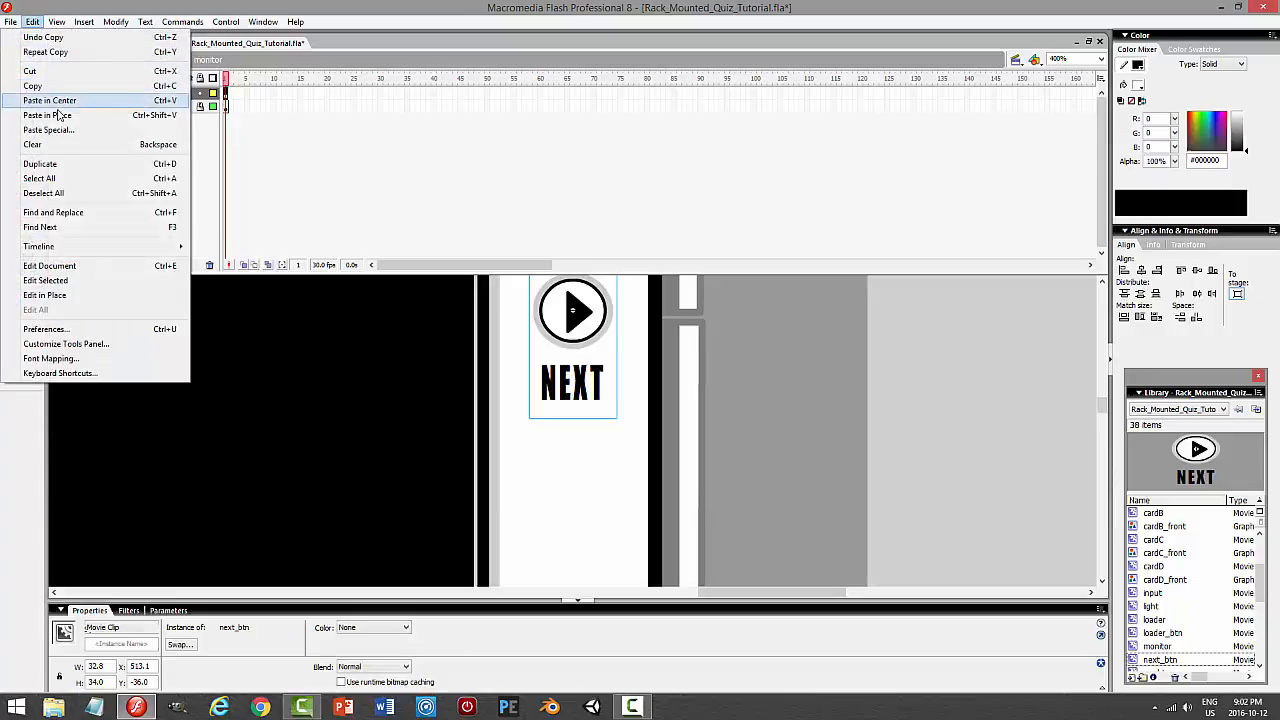
click(45, 101)
key(Down)
key(Down)
key(Down)
key(Down)
key(Down)
key(Down)
key(Down)
key(Down)
key(Down)
key(Down)
key(Down)
key(Down)
key(Down)
key(Down)
key(Down)
key(Down)
key(Down)
key(Down)
key(Down)
key(Down)
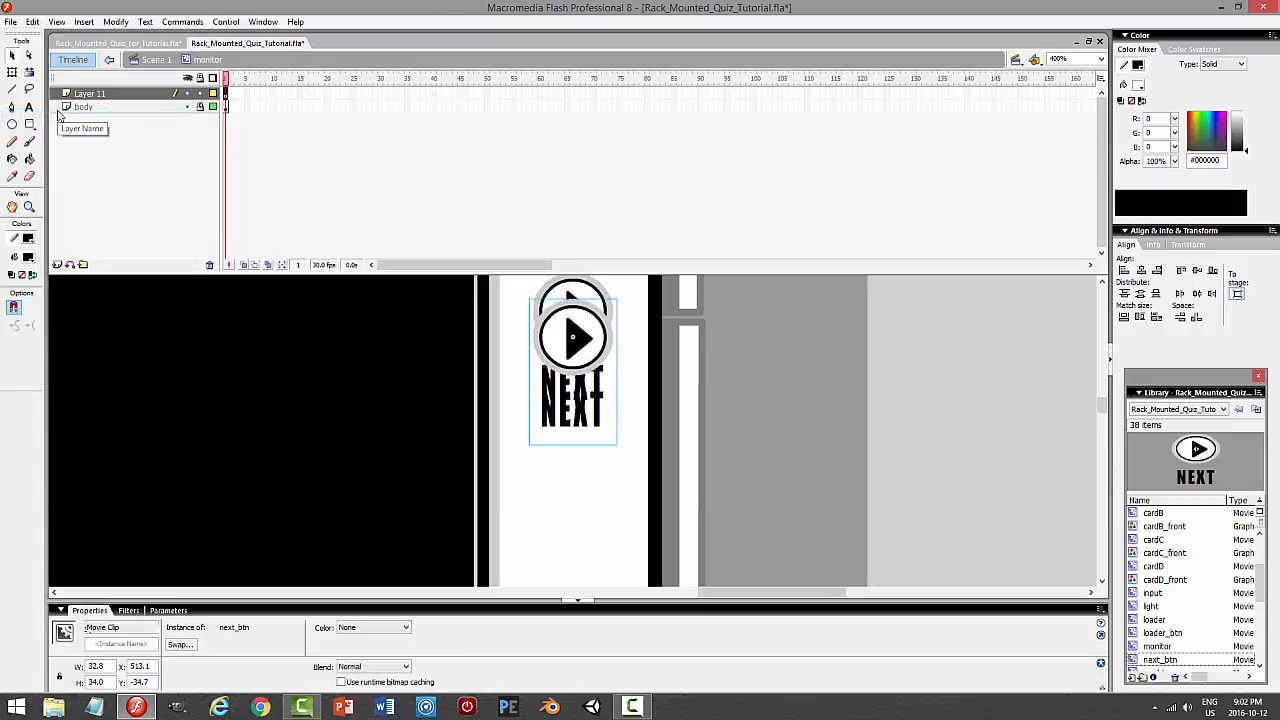
key(Down)
key(Down)
key(Down)
key(Down)
key(Down)
key(Down)
key(Down)
key(Down)
key(Down)
key(Down)
key(Down)
key(Down)
key(Down)
key(Down)
key(Down)
key(Down)
key(Down)
key(Down)
key(Down)
key(Down)
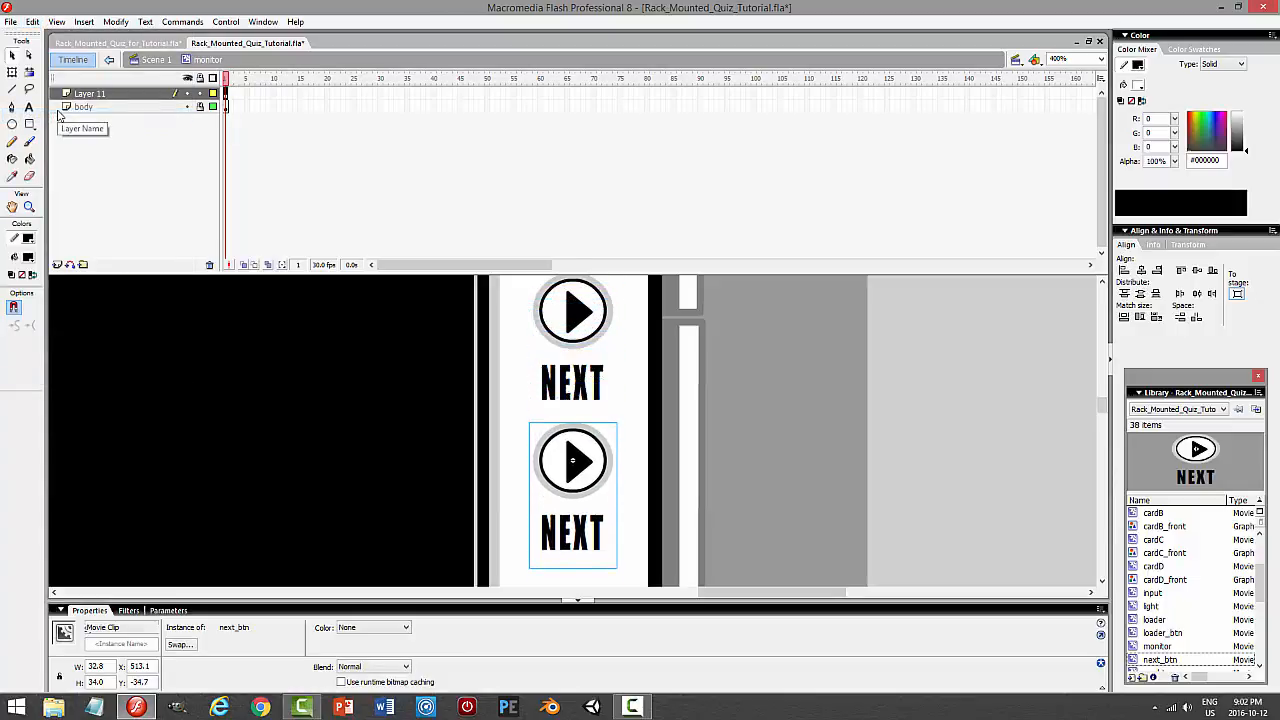
key(Up)
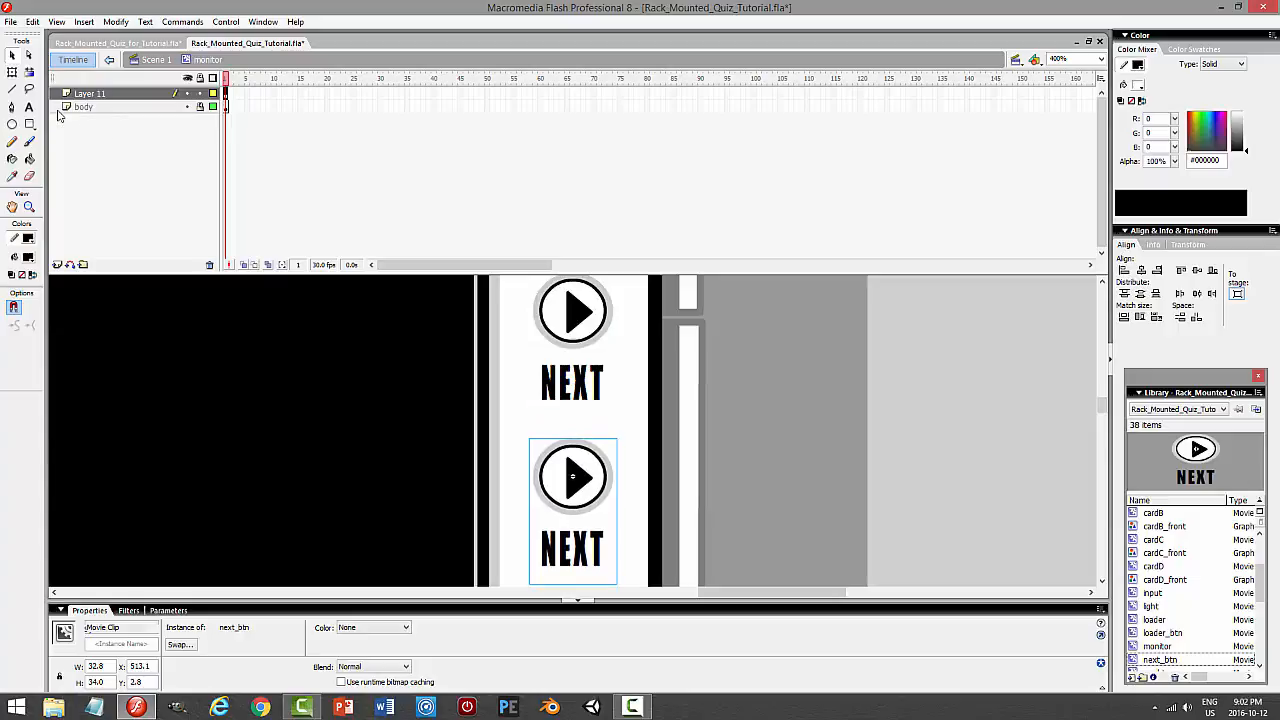
click(849, 486)
Duplicate the symbol of the lower NEXT button under the name back_btn
scroll(840, 480, down, 1)
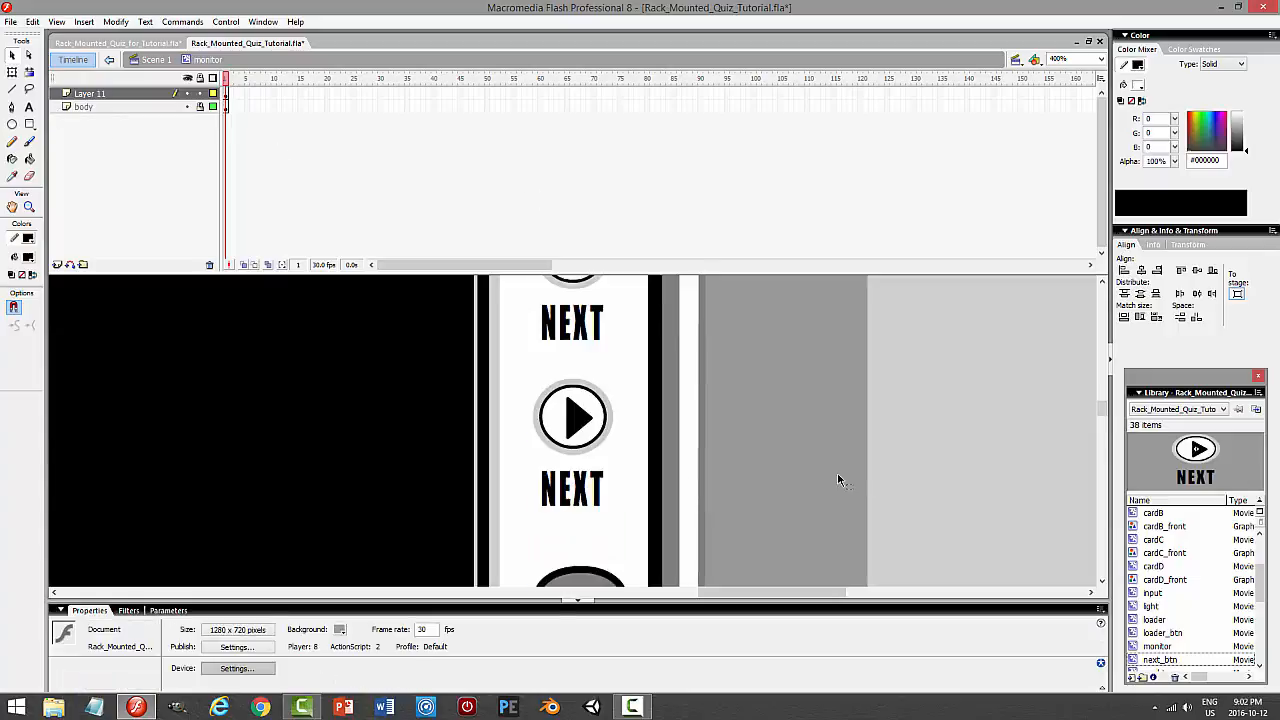
click(590, 432)
right_click(588, 432)
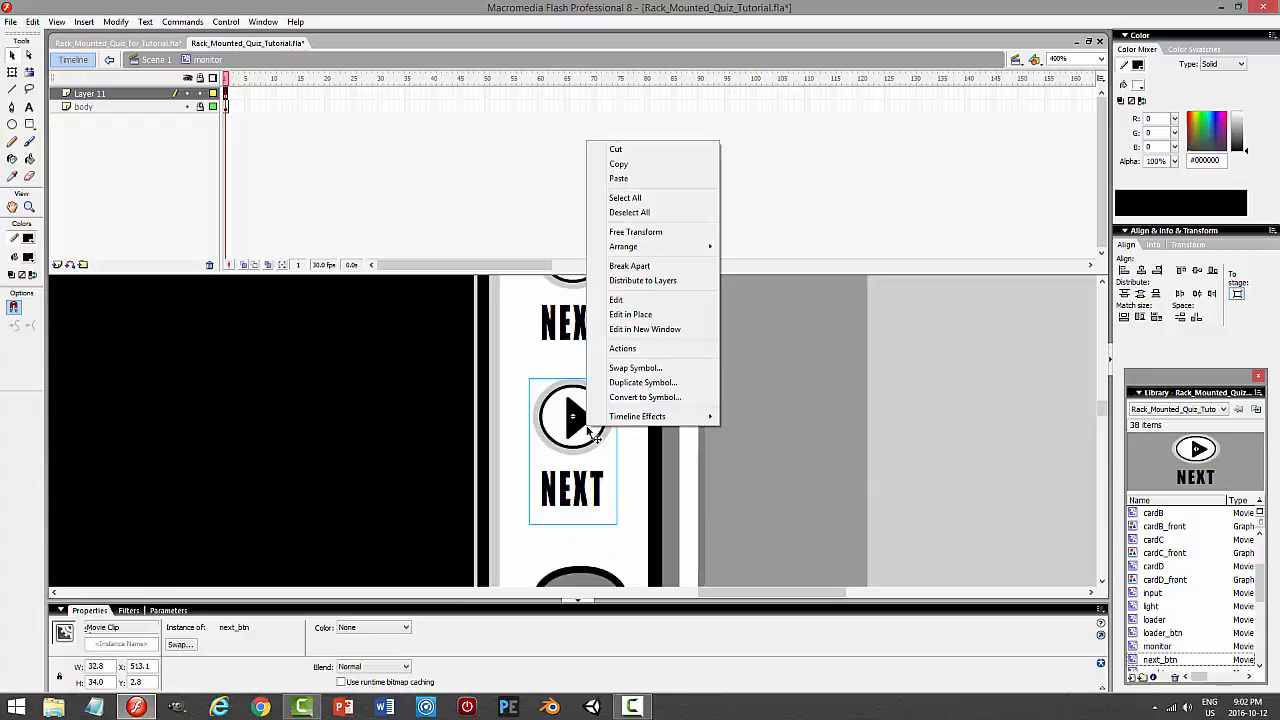
click(631, 389)
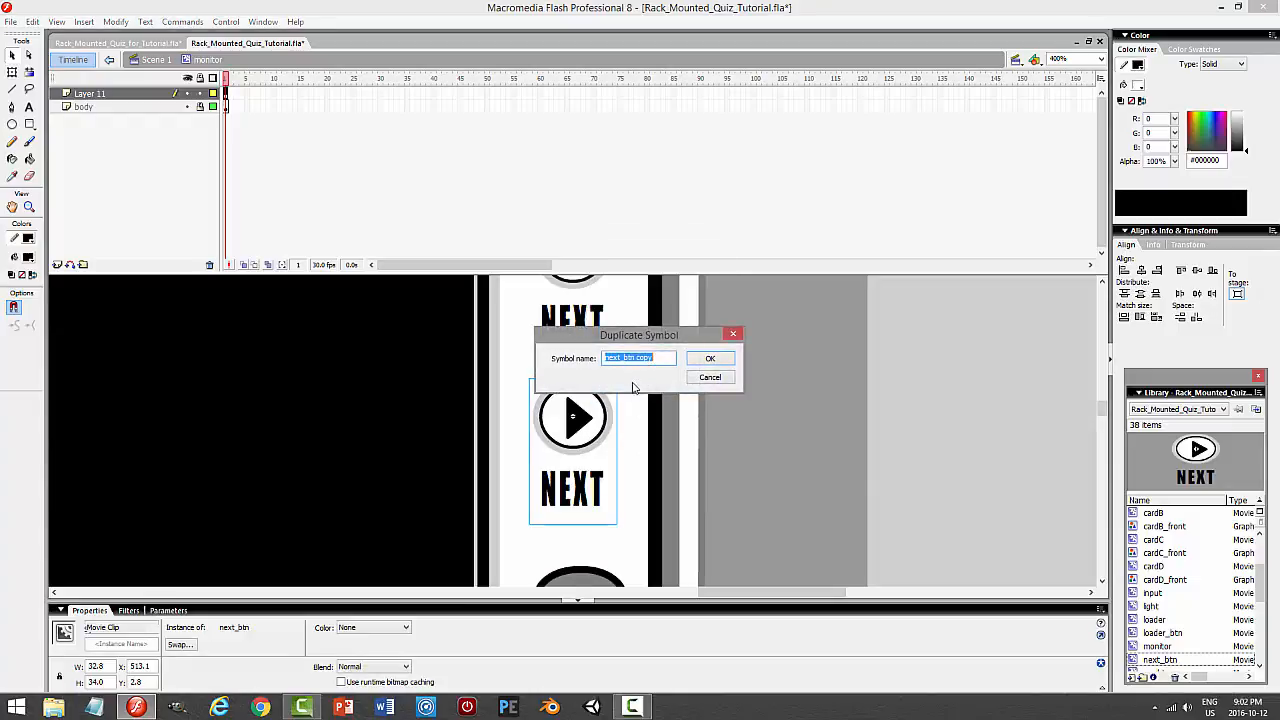
text(back_bt)
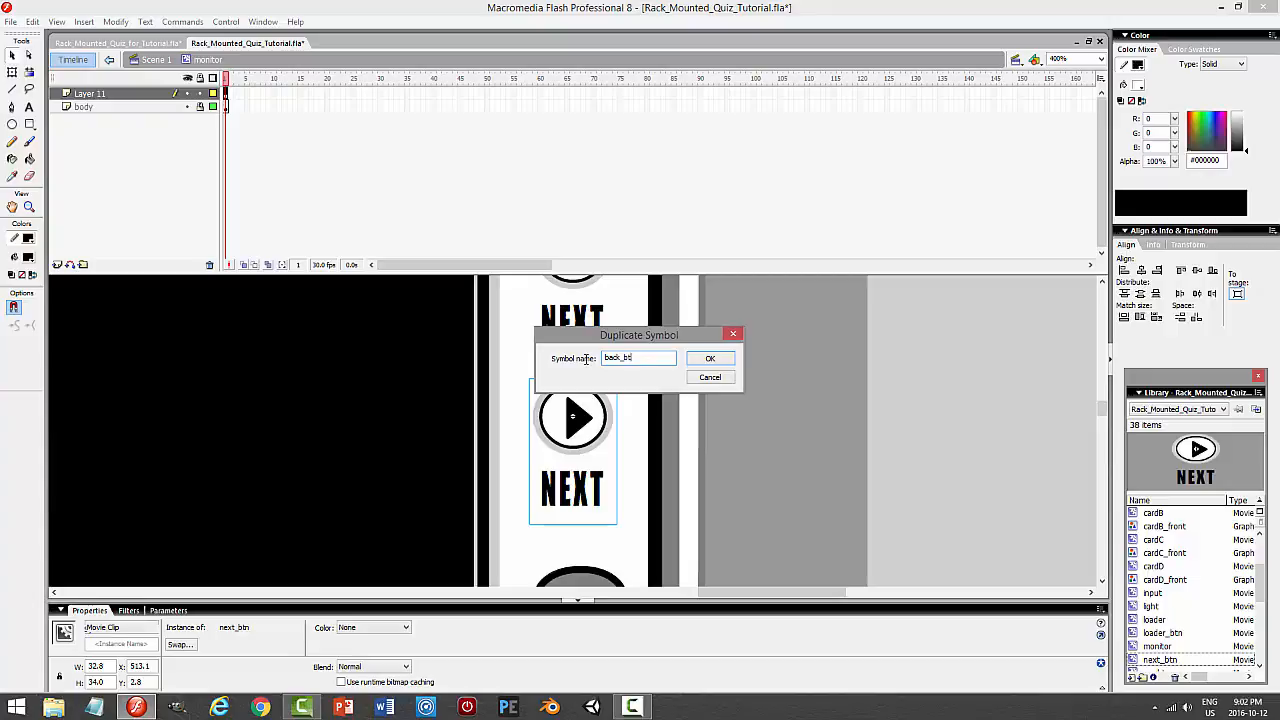
text(n)
key(Return)
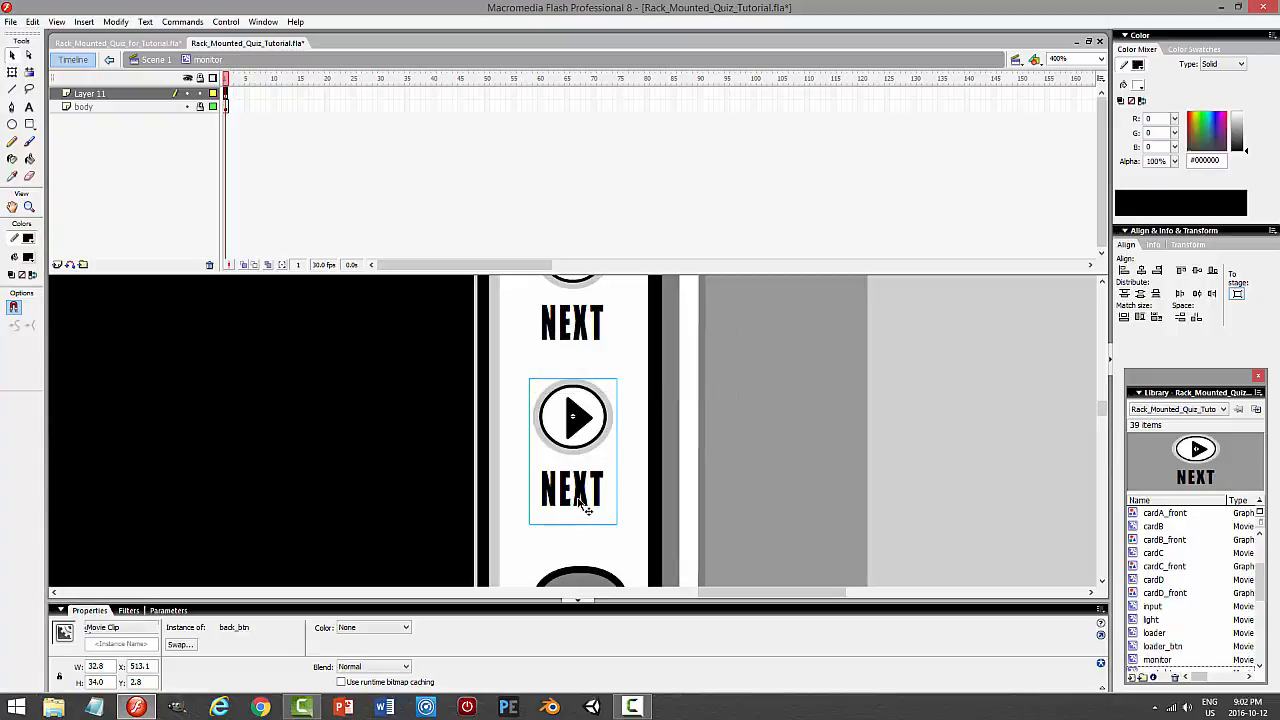
Edit back_btn in place, replace its NEXT label on the text layer with BACK and lock the text layer
double_click(621, 489)
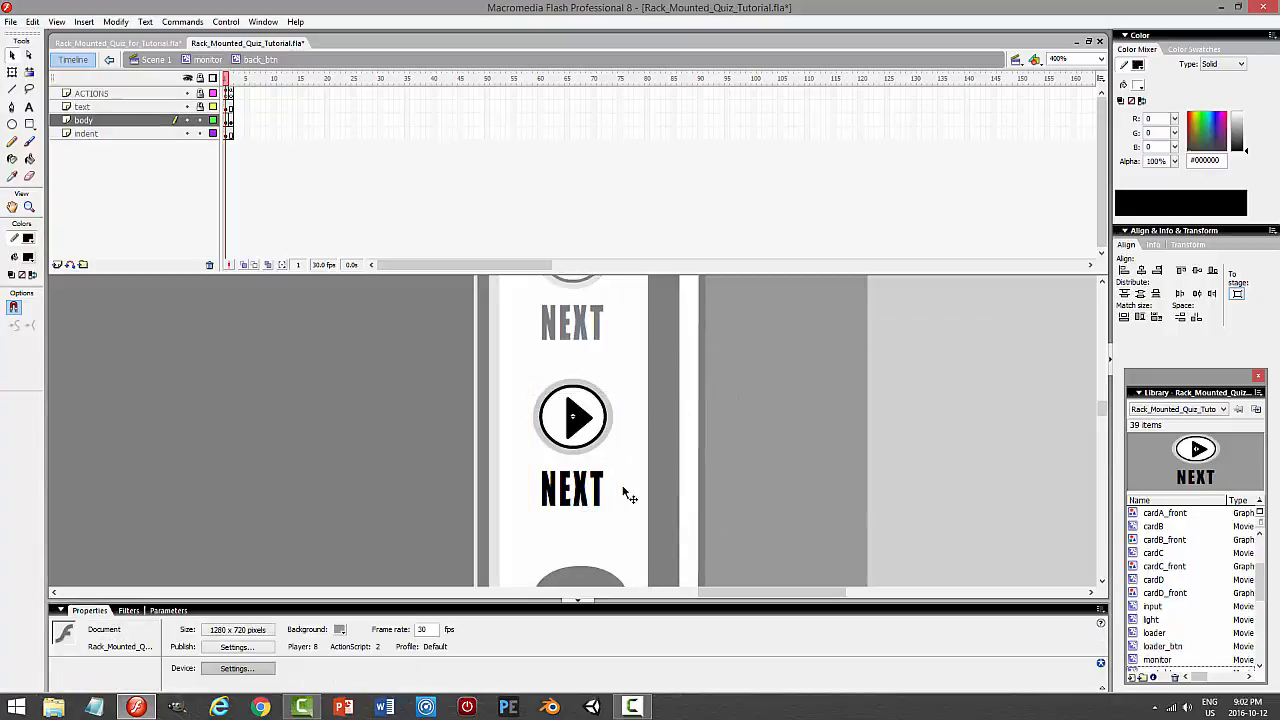
click(199, 120)
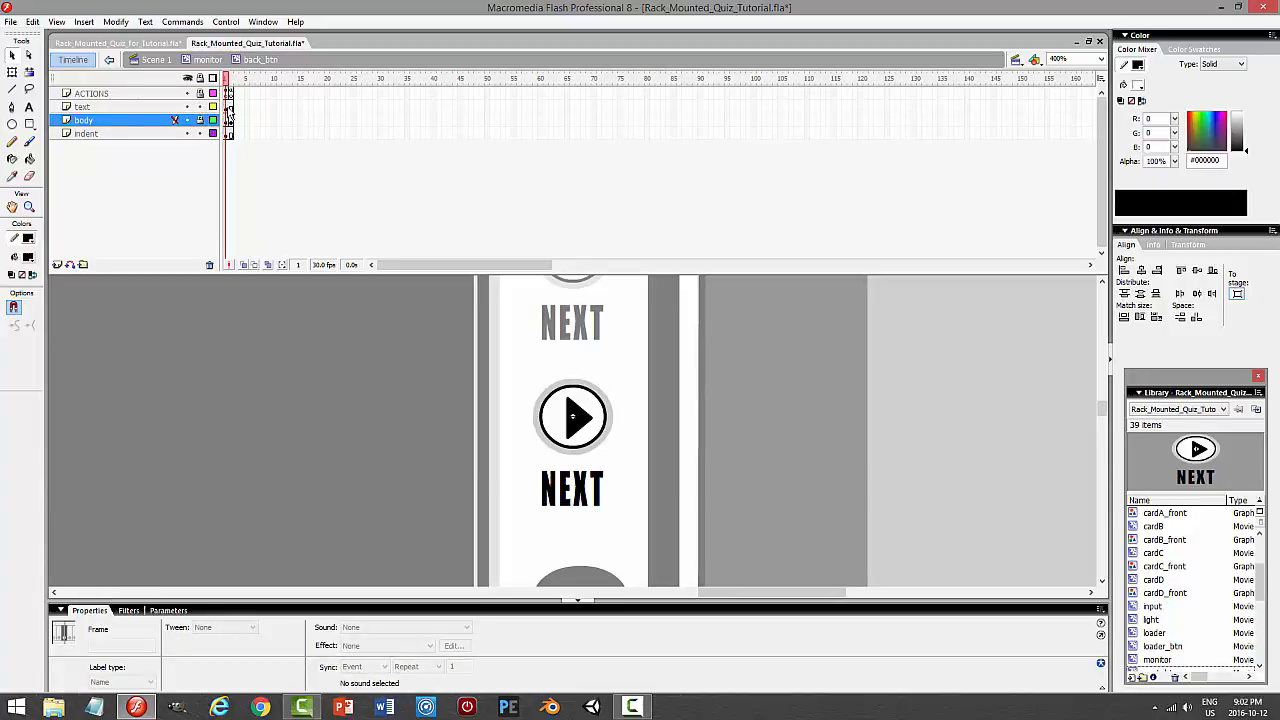
click(100, 106)
key(t)
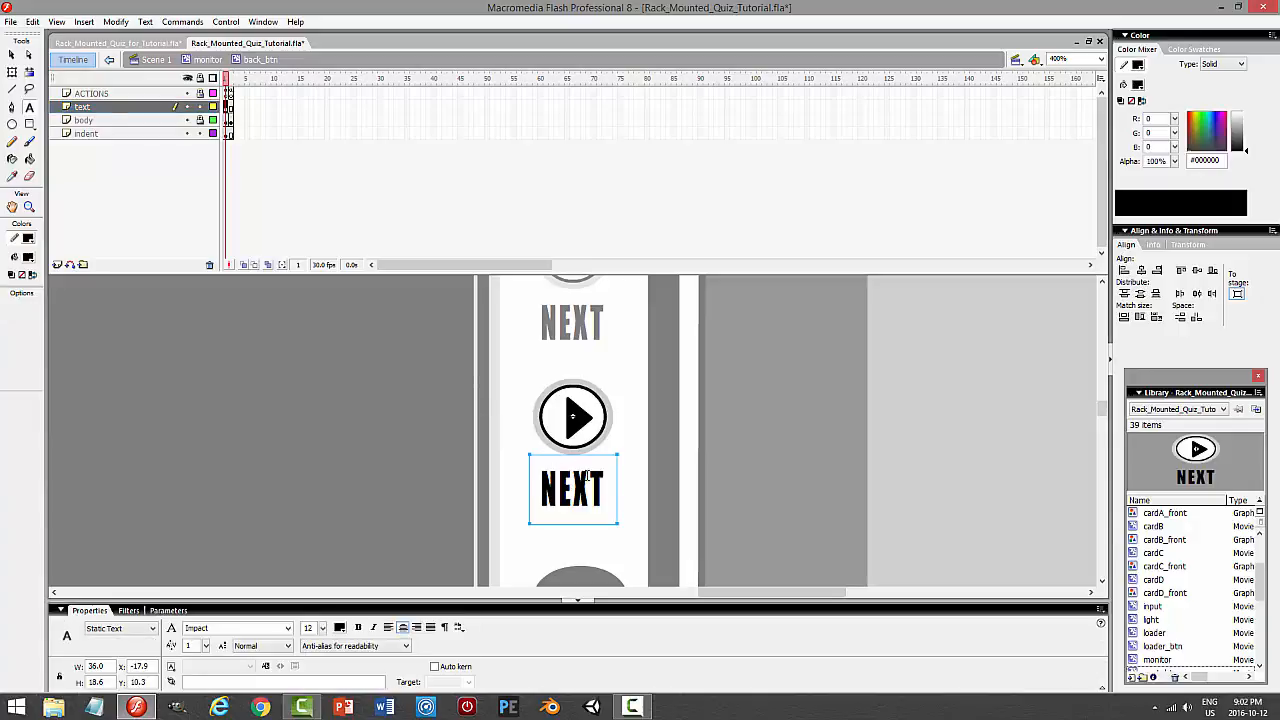
double_click(589, 476)
text(BACK)
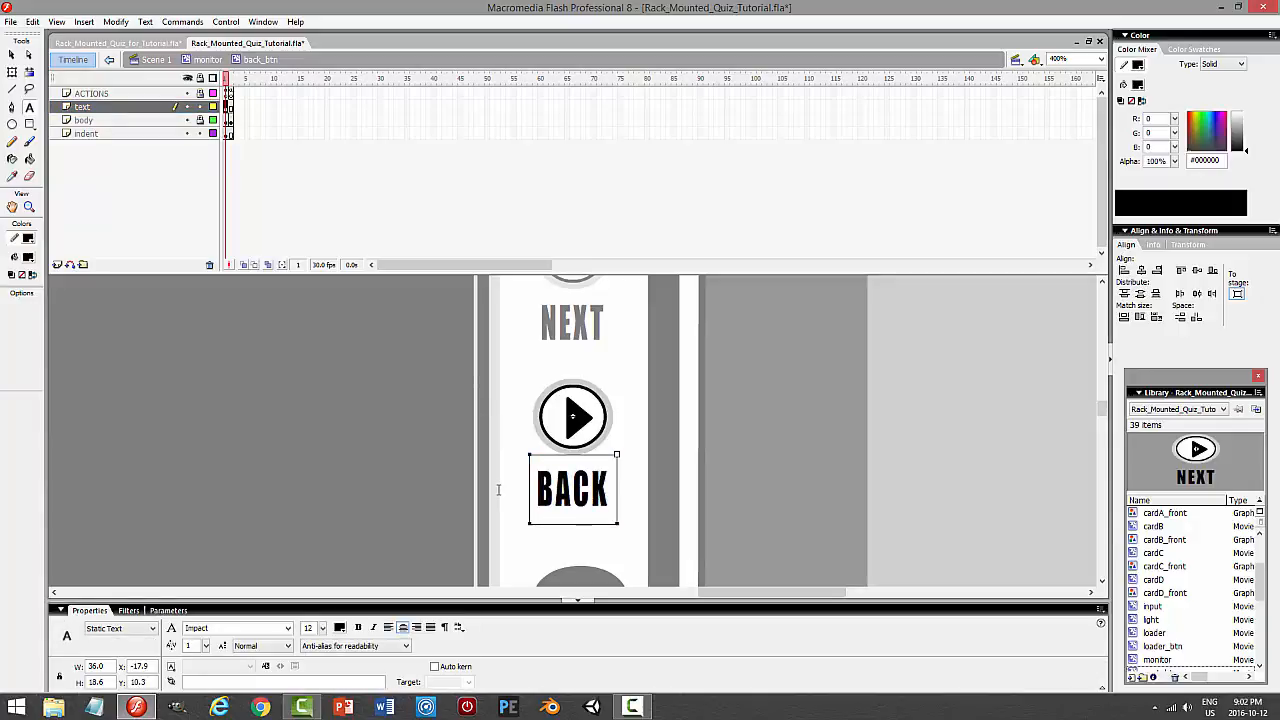
click(200, 106)
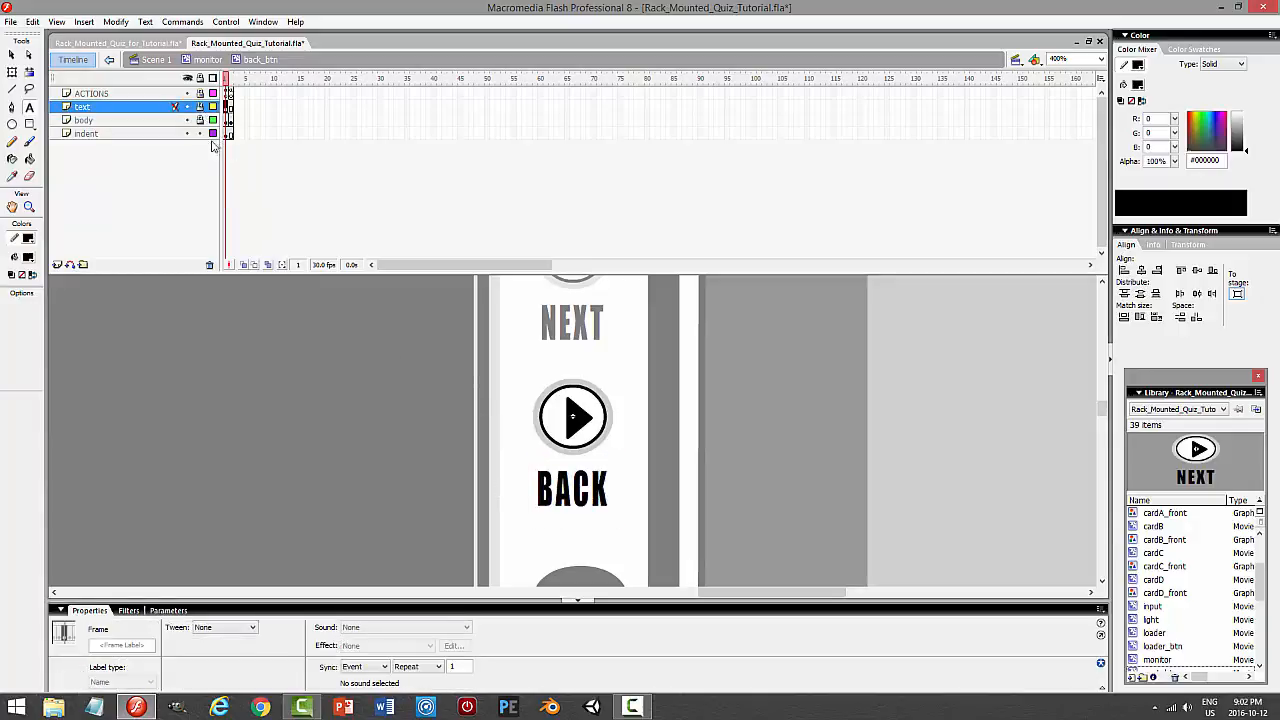
Lock the indent layer, unlock the body layer and flip the button artwork on body frame 1 horizontally
click(200, 133)
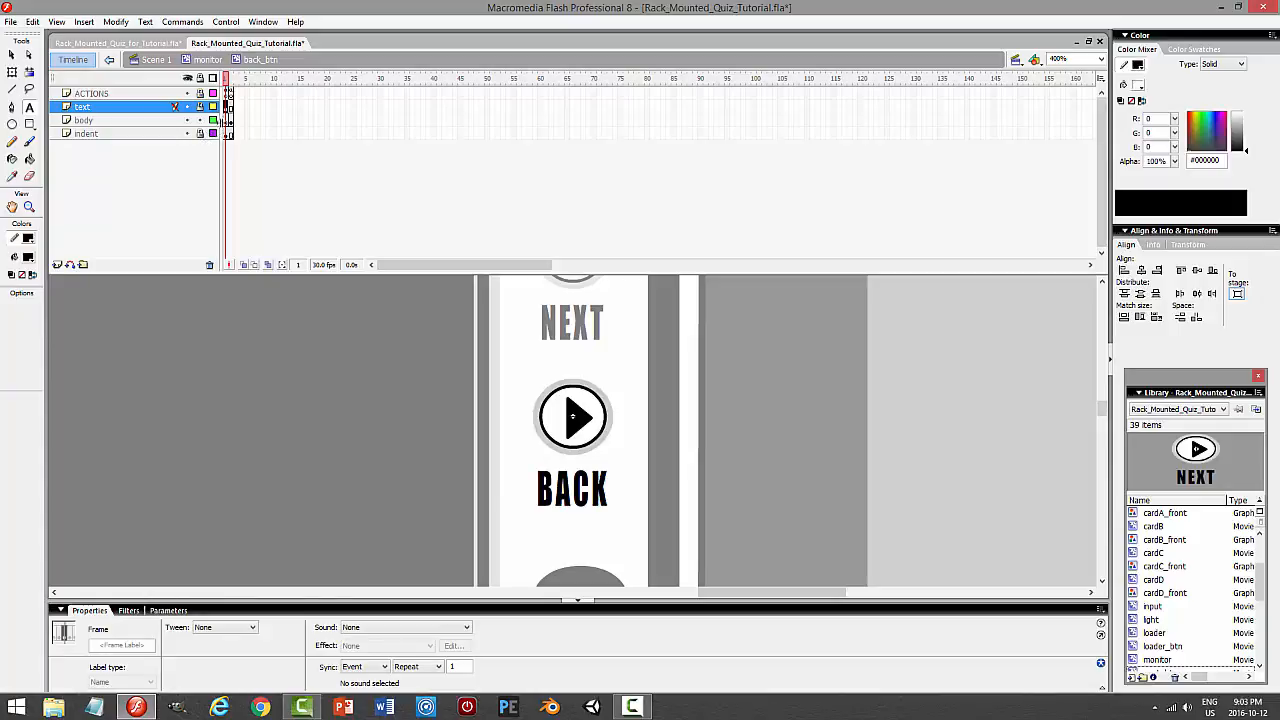
click(228, 120)
click(115, 21)
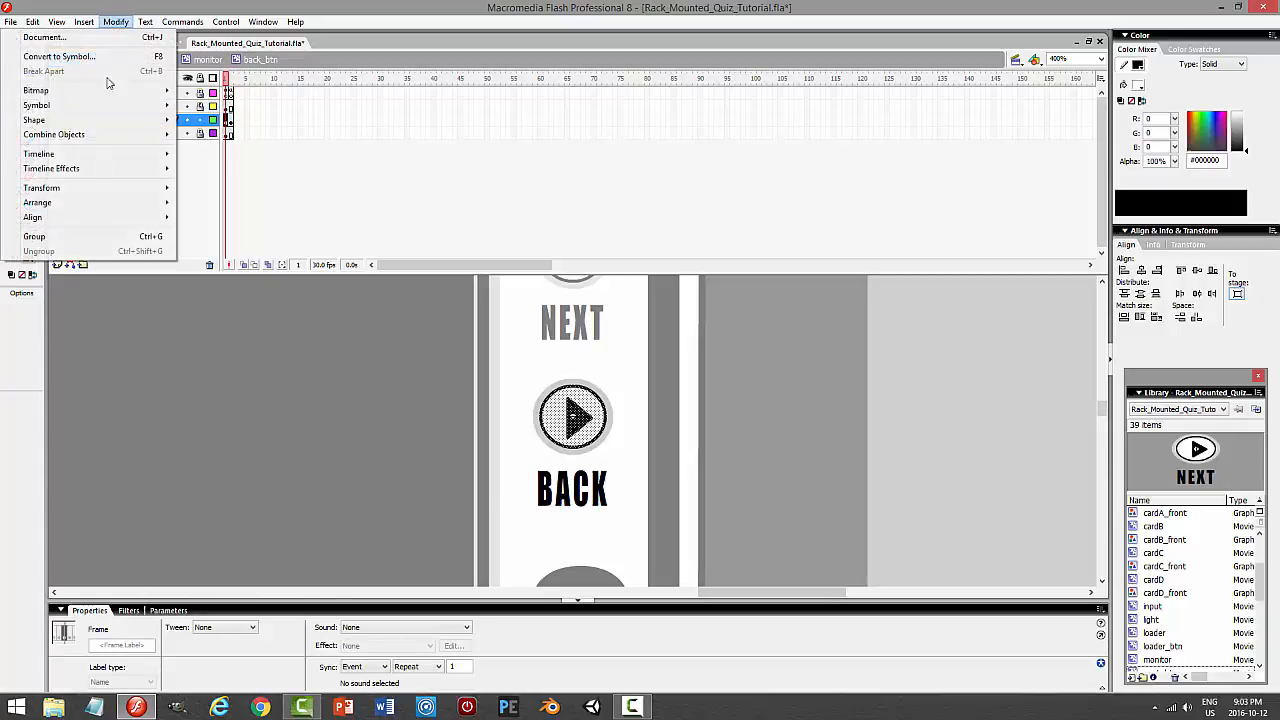
mouse_move(60, 186)
click(240, 330)
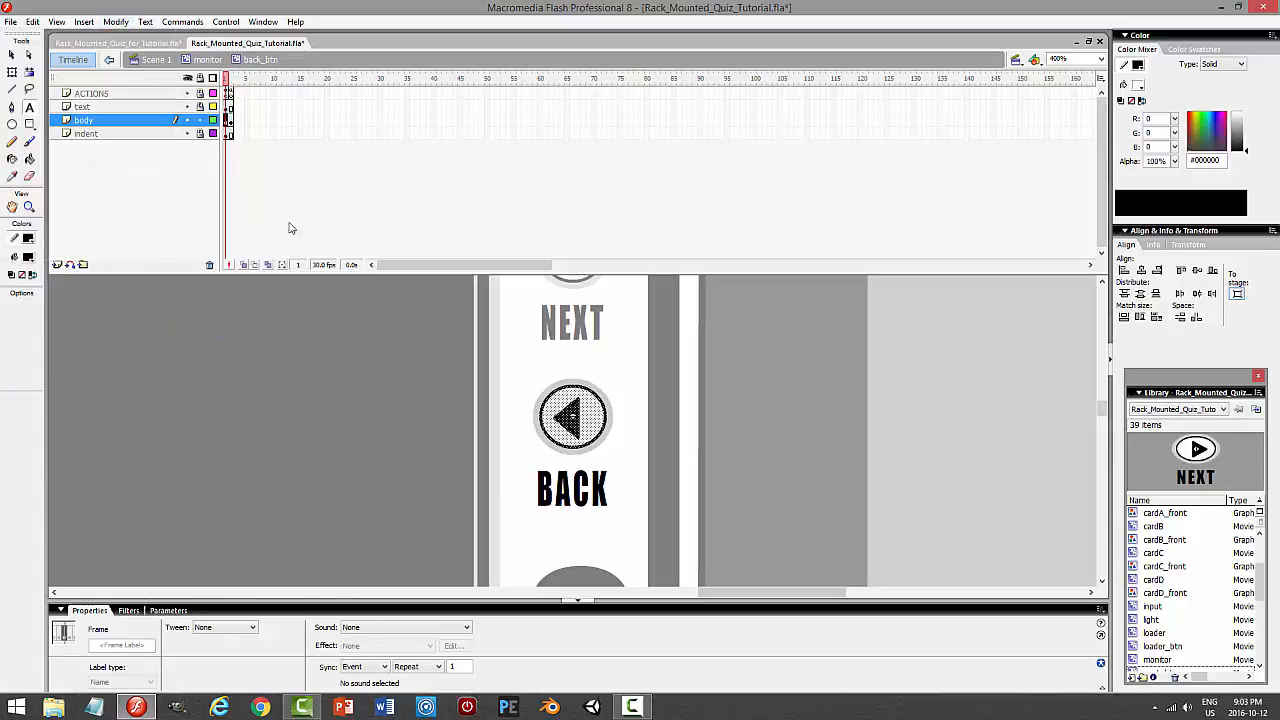
Flip the button artwork on body frame 2 horizontally and test the movie
key(ctrl+z)
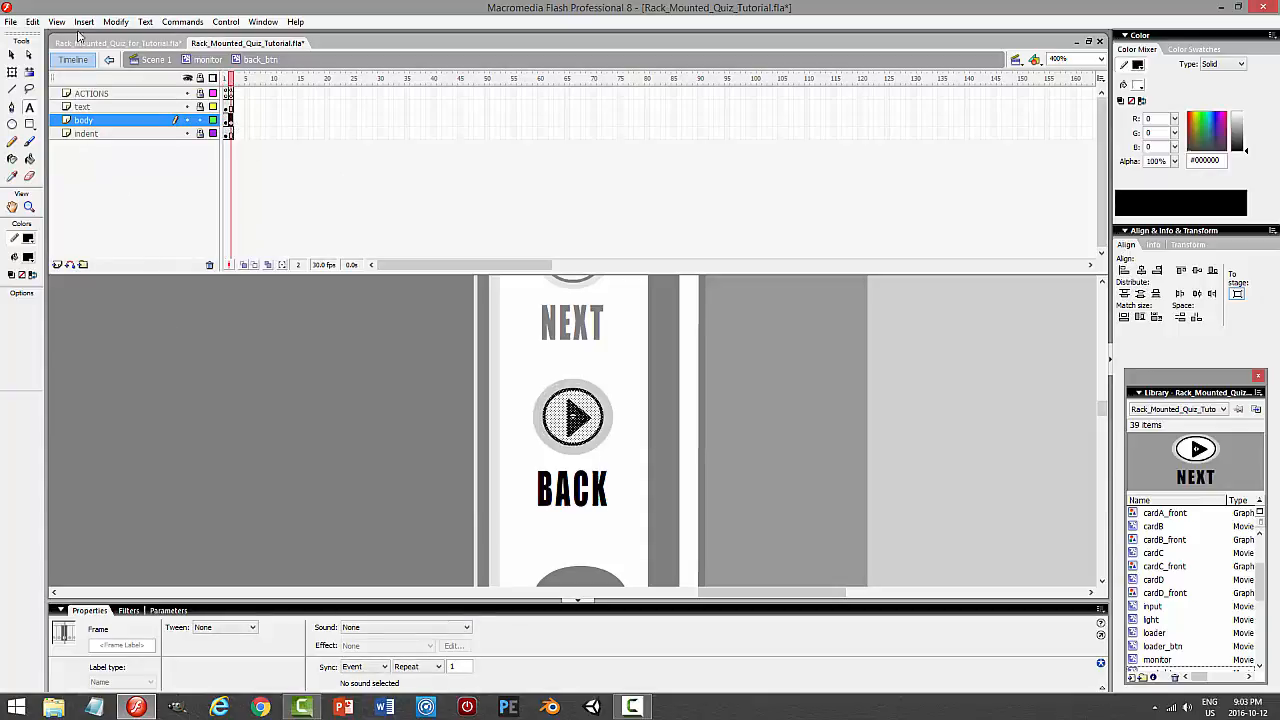
click(115, 21)
mouse_move(75, 188)
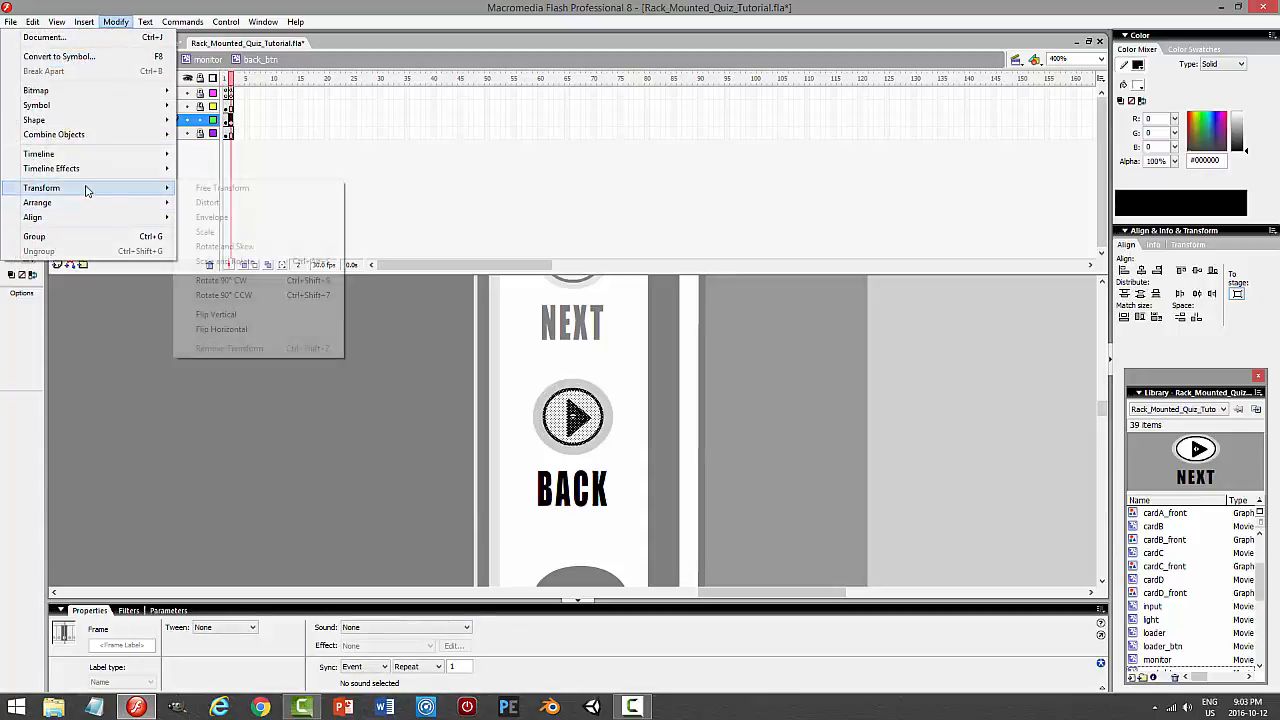
click(240, 332)
key(t)
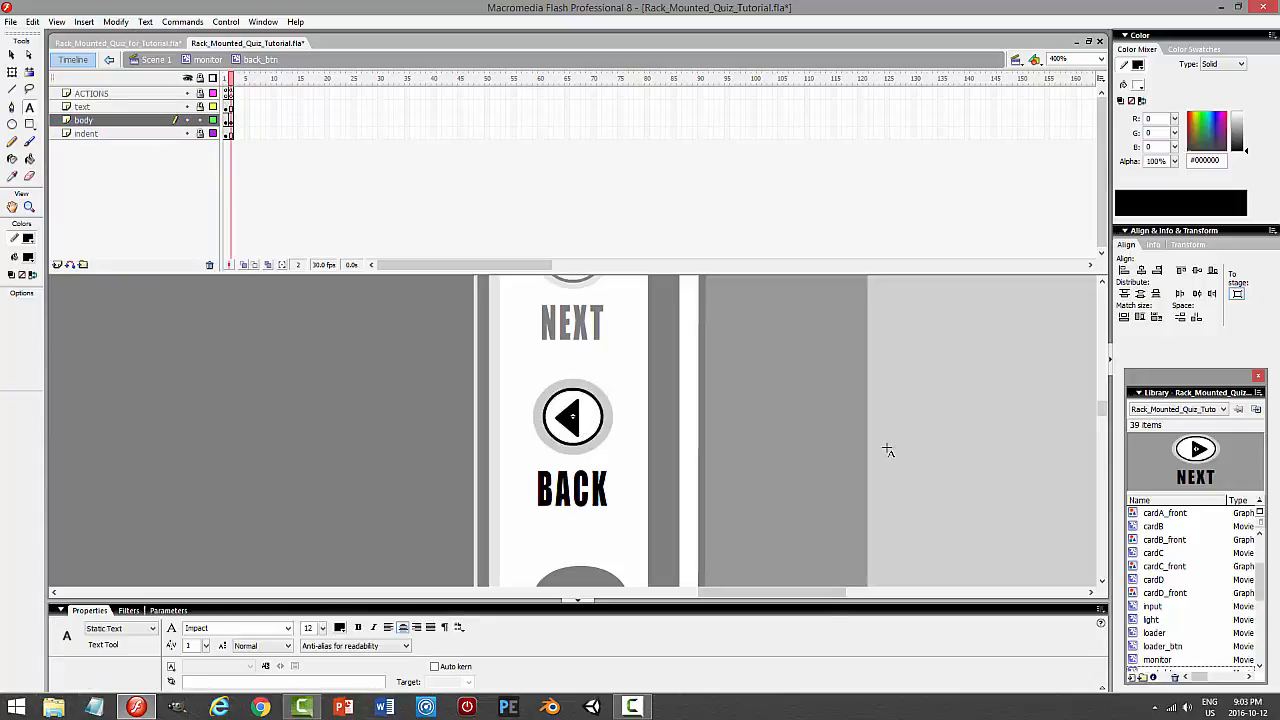
key(ctrl+Return)
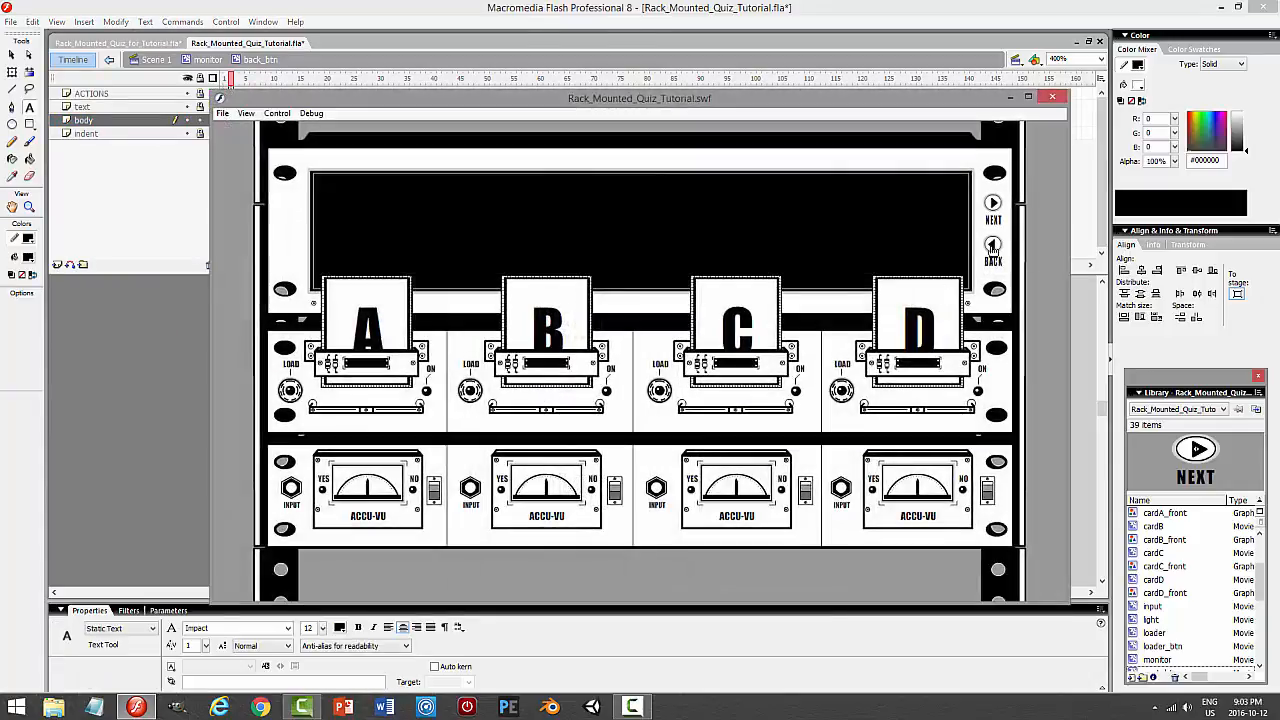
click(1052, 97)
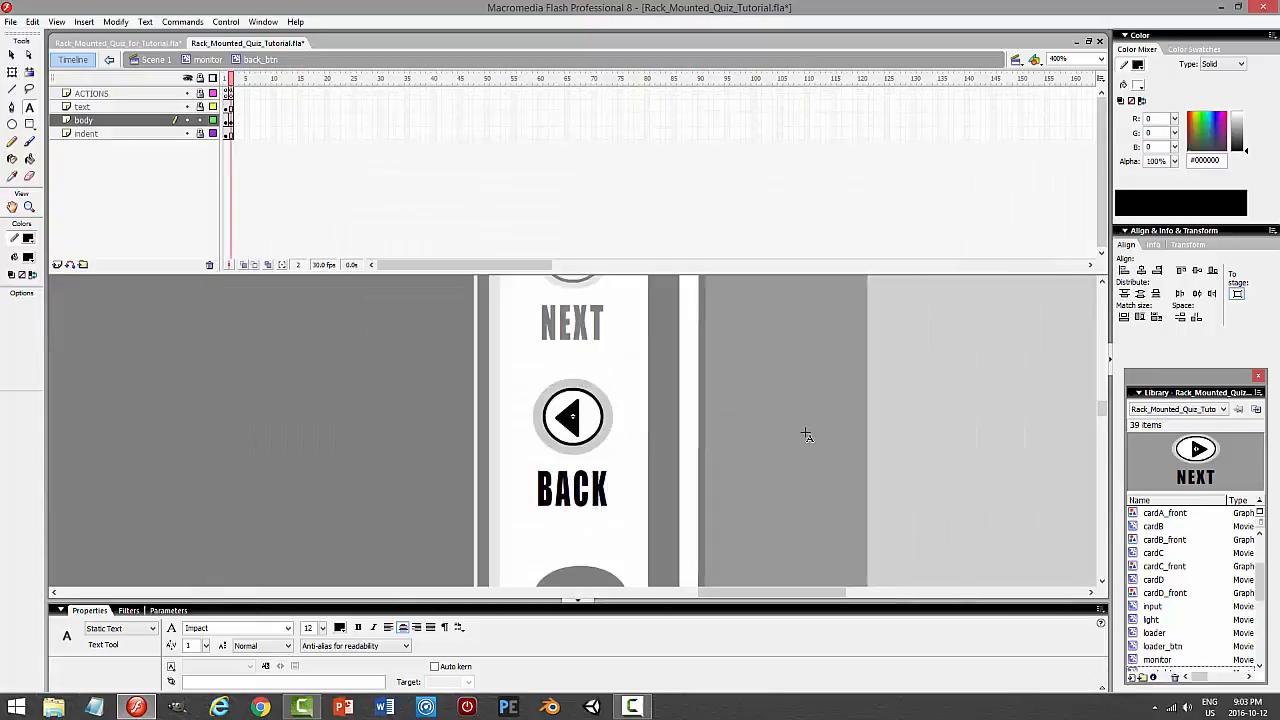
Lock the body layer on frame 1, return to the monitor clip and flip the BACK button instance horizontally
key(comma)
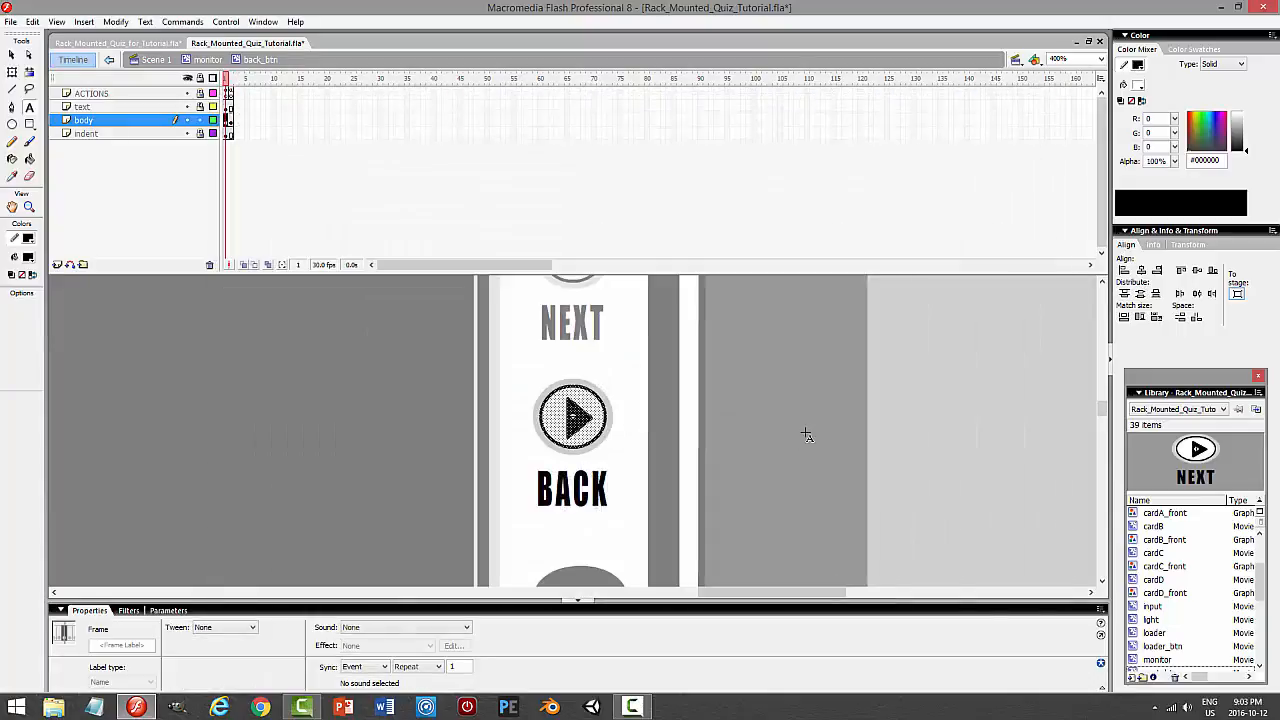
click(200, 121)
click(208, 60)
click(603, 415)
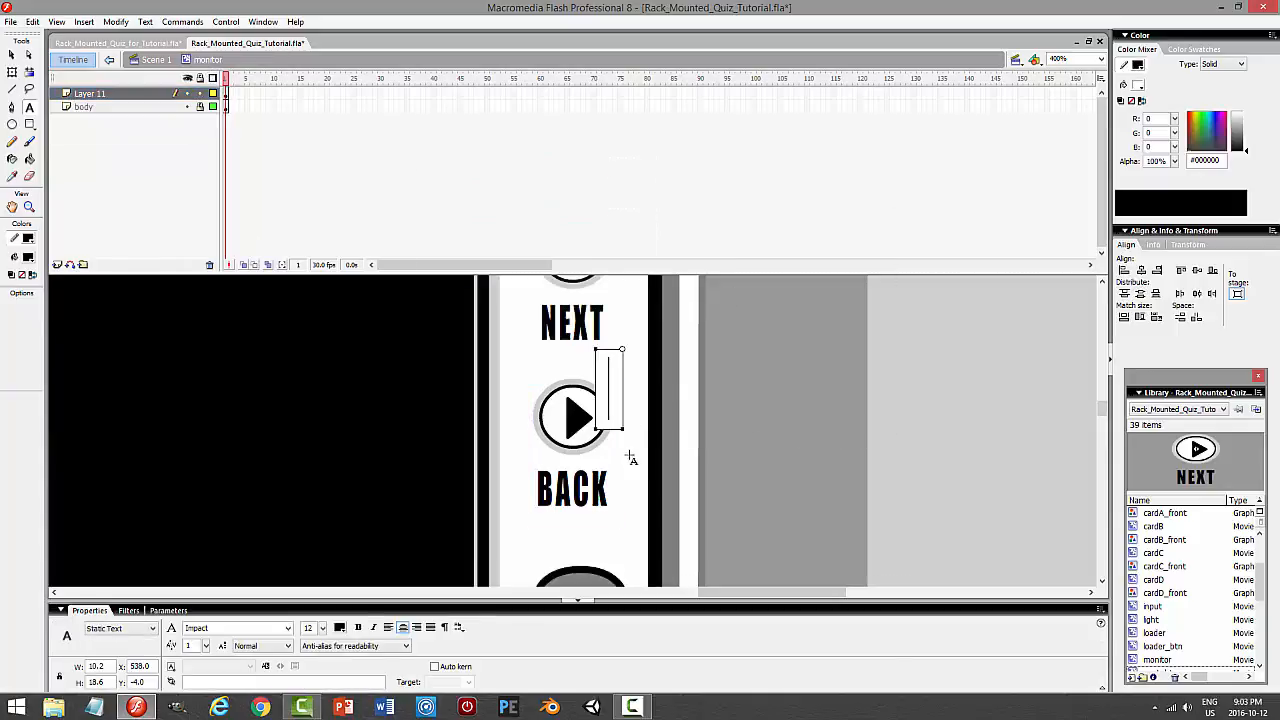
click(12, 55)
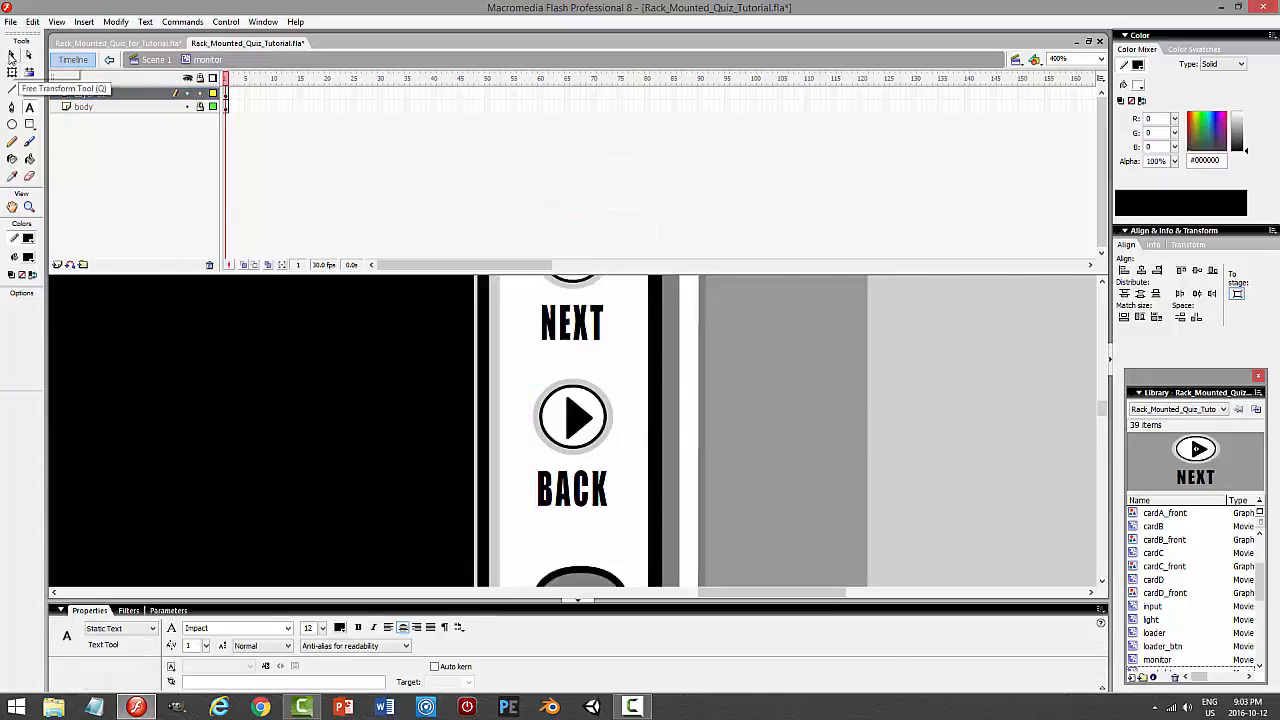
click(623, 448)
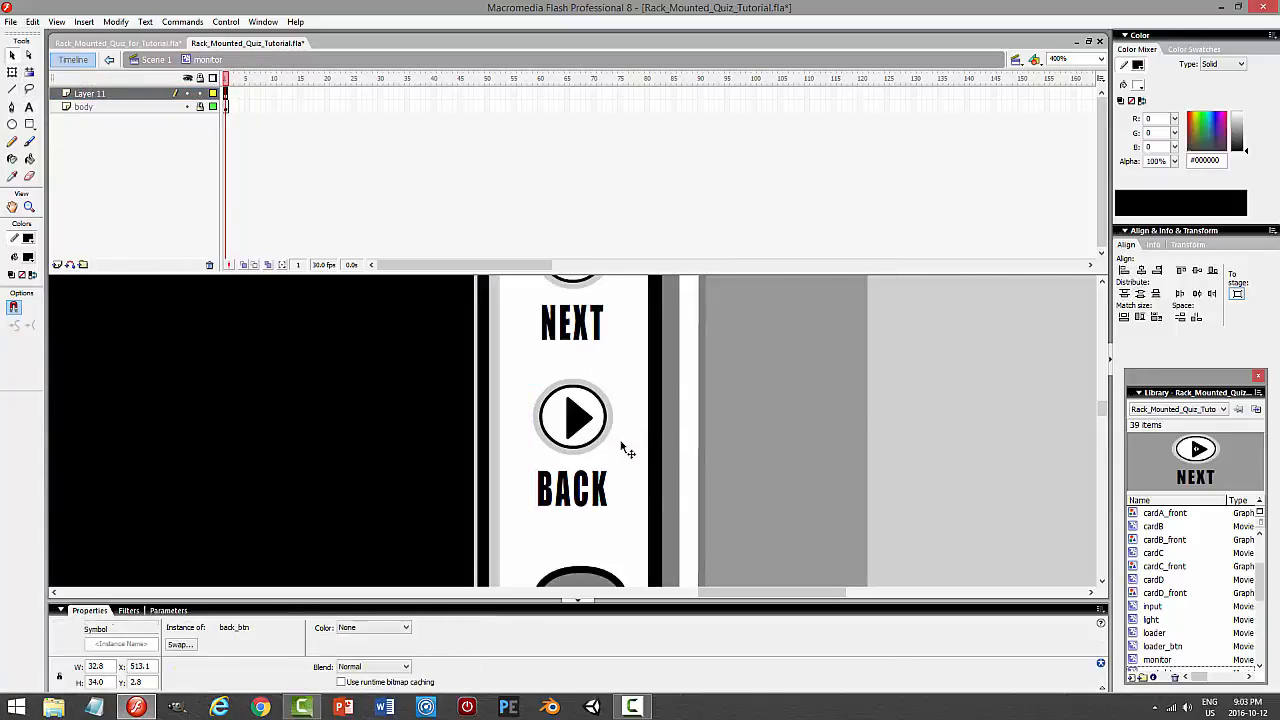
click(115, 21)
mouse_move(108, 189)
click(221, 329)
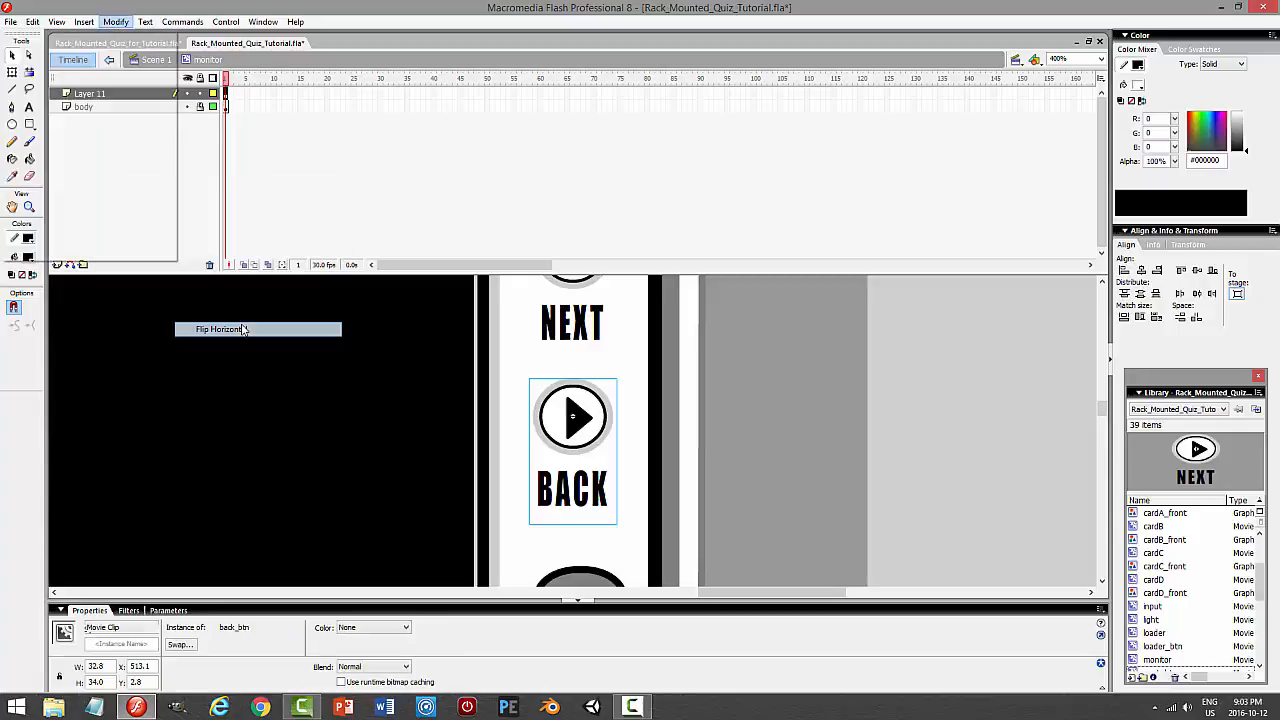
Edit back_btn in place, unlock the body layer, nudge the frame 1 arrow to X -3.1 and test the movie
double_click(576, 428)
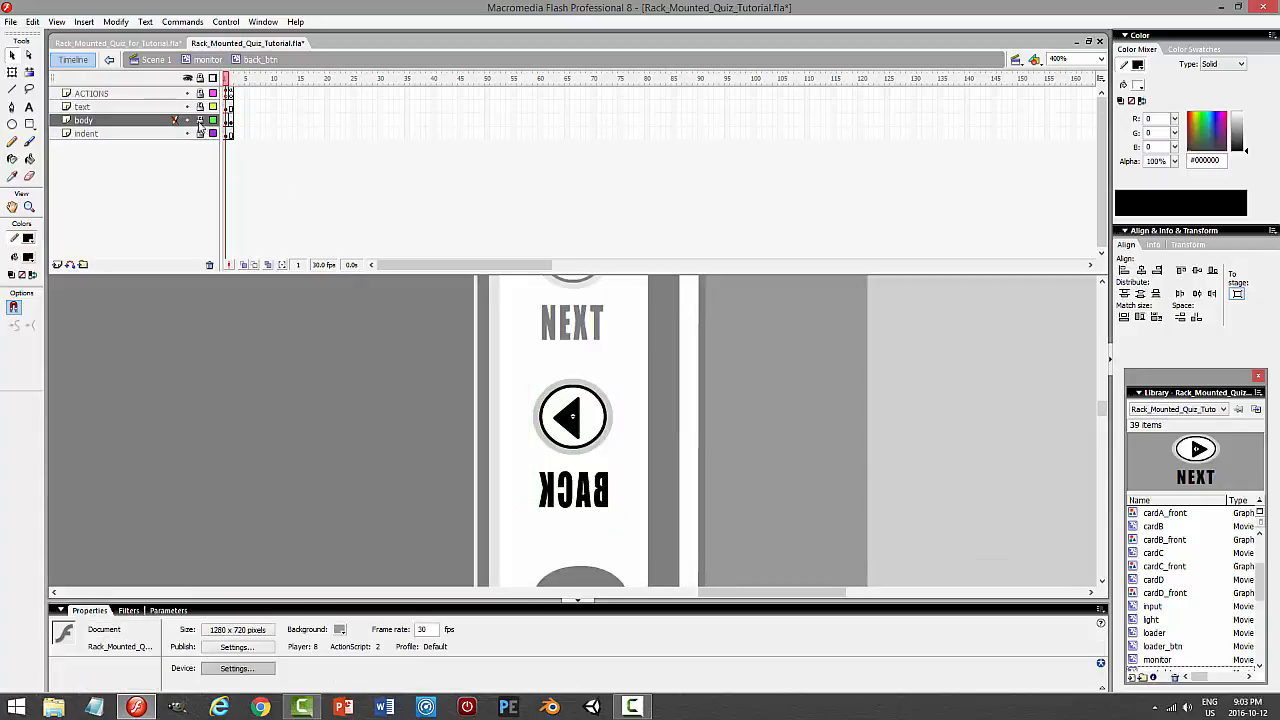
click(200, 120)
click(686, 421)
click(577, 420)
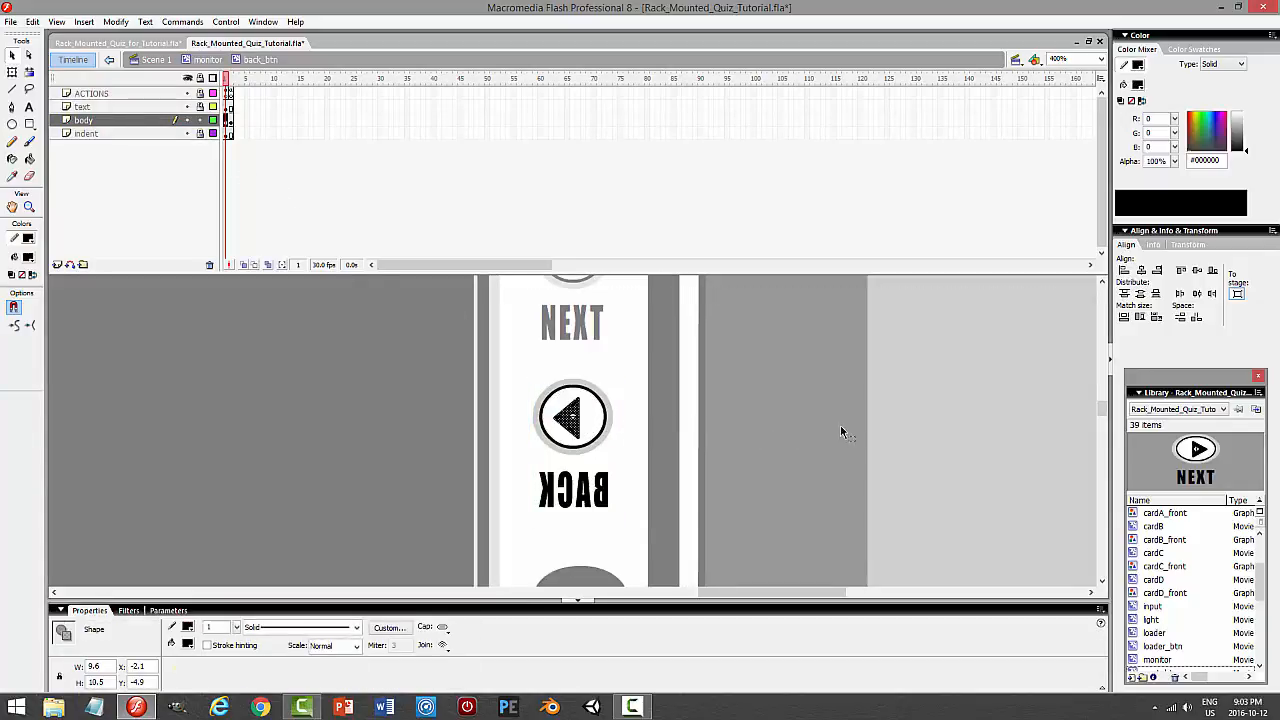
scroll(841, 432, up, 2)
scroll(841, 430, down, 3)
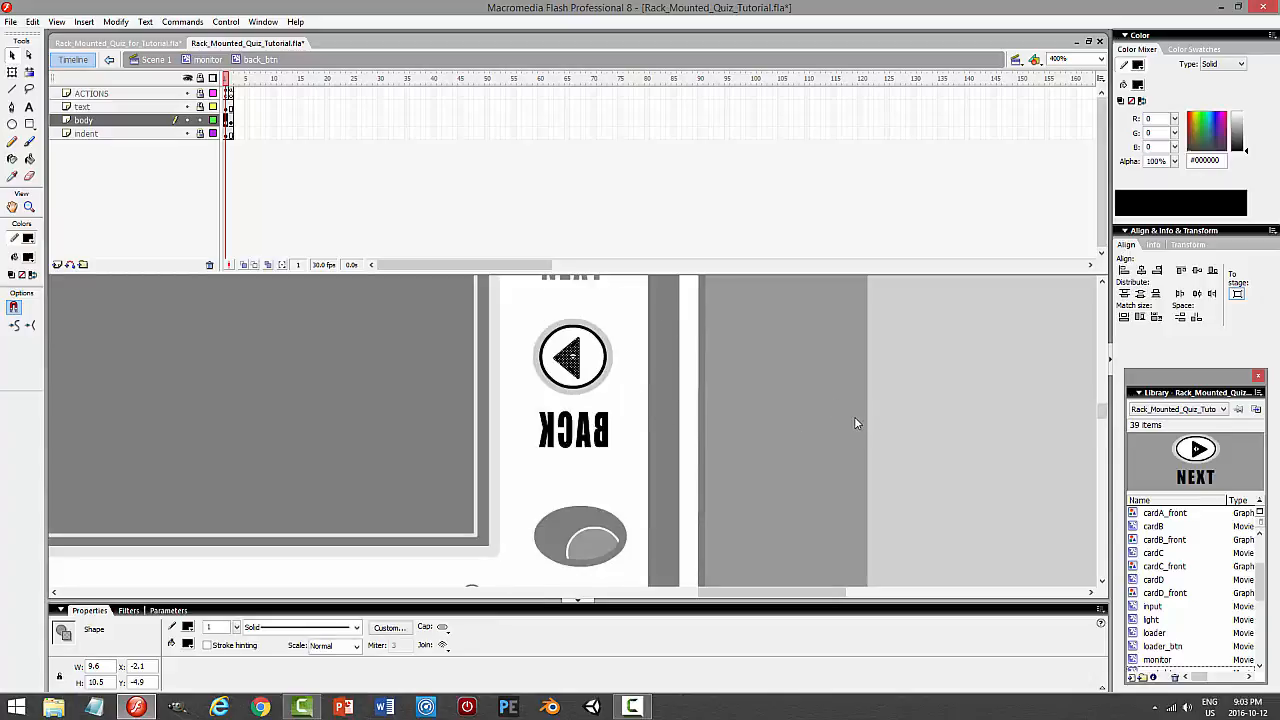
key(Left)
key(Left)
key(ctrl+Return)
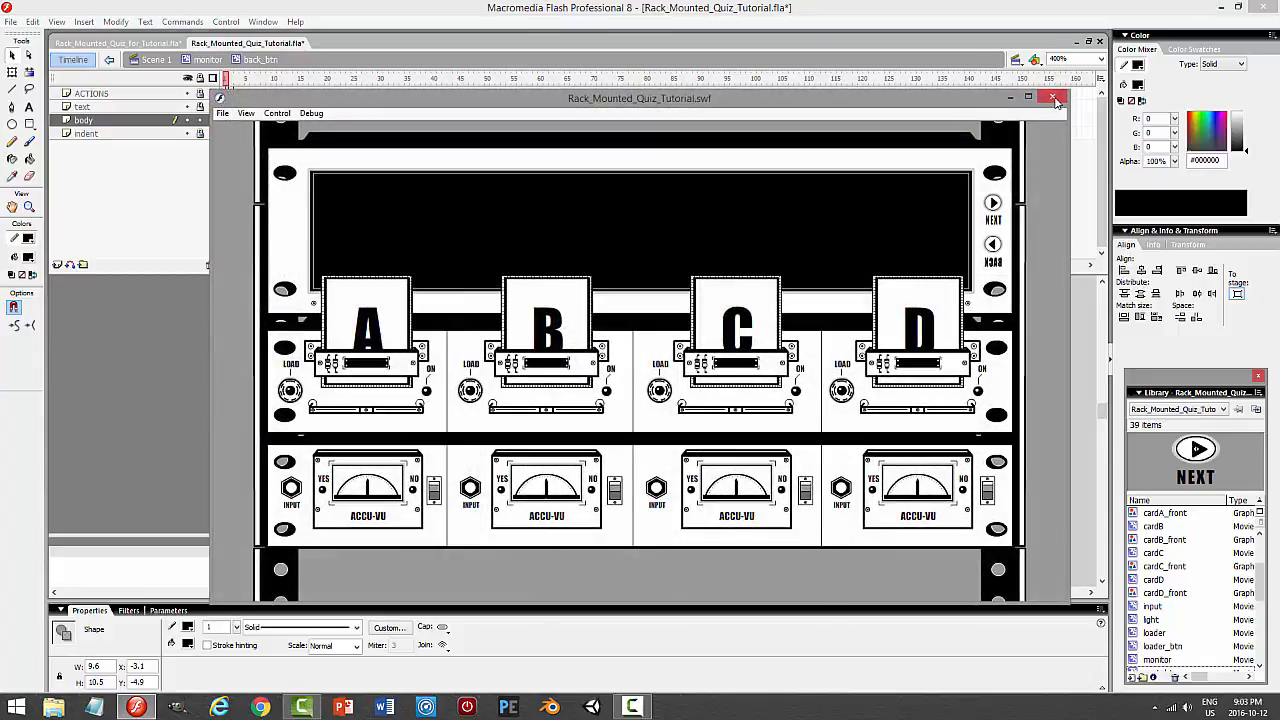
click(1052, 97)
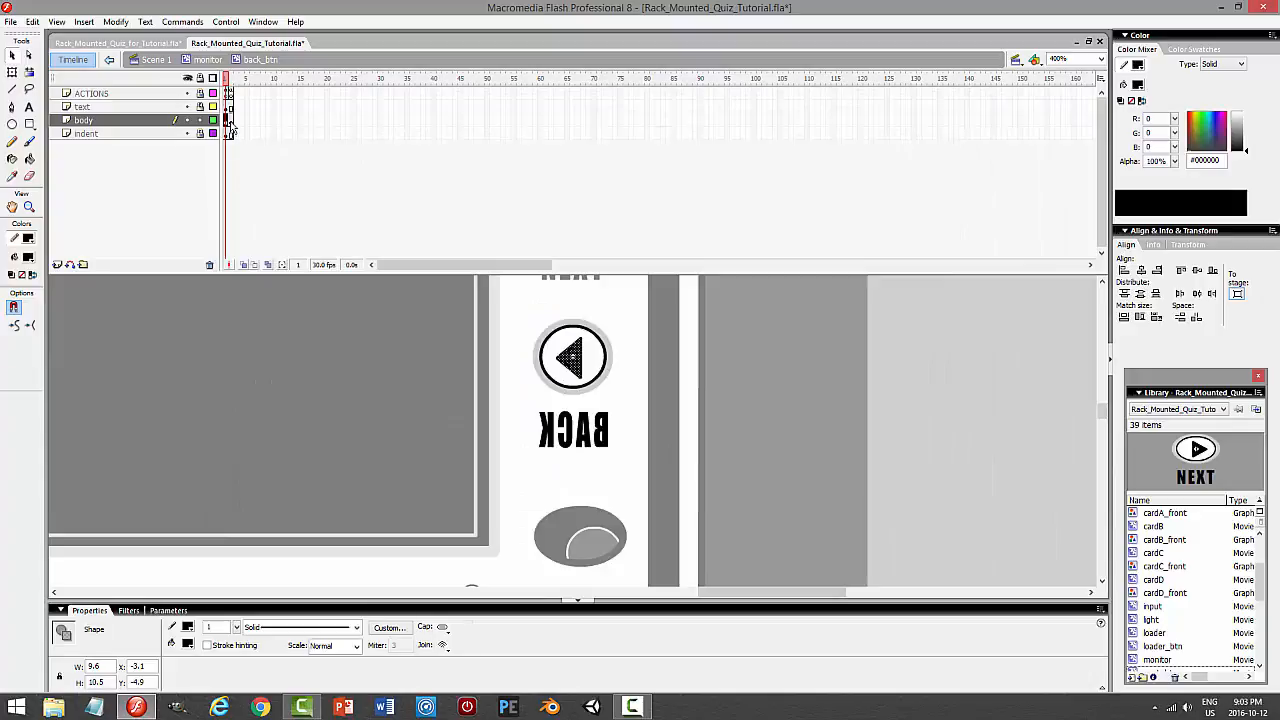
Nudge the arrow on body frame 2 to X -2.9 and test the movie
click(229, 121)
click(756, 360)
click(574, 358)
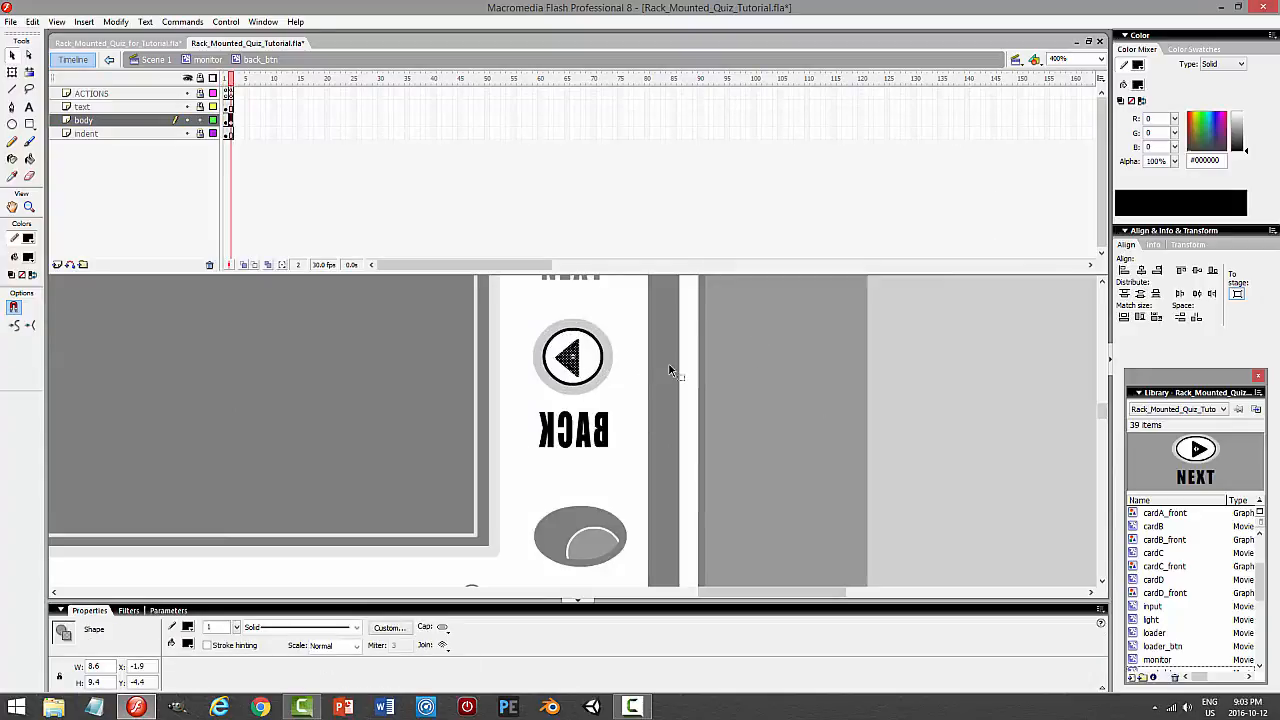
key(Left)
key(ctrl+Return)
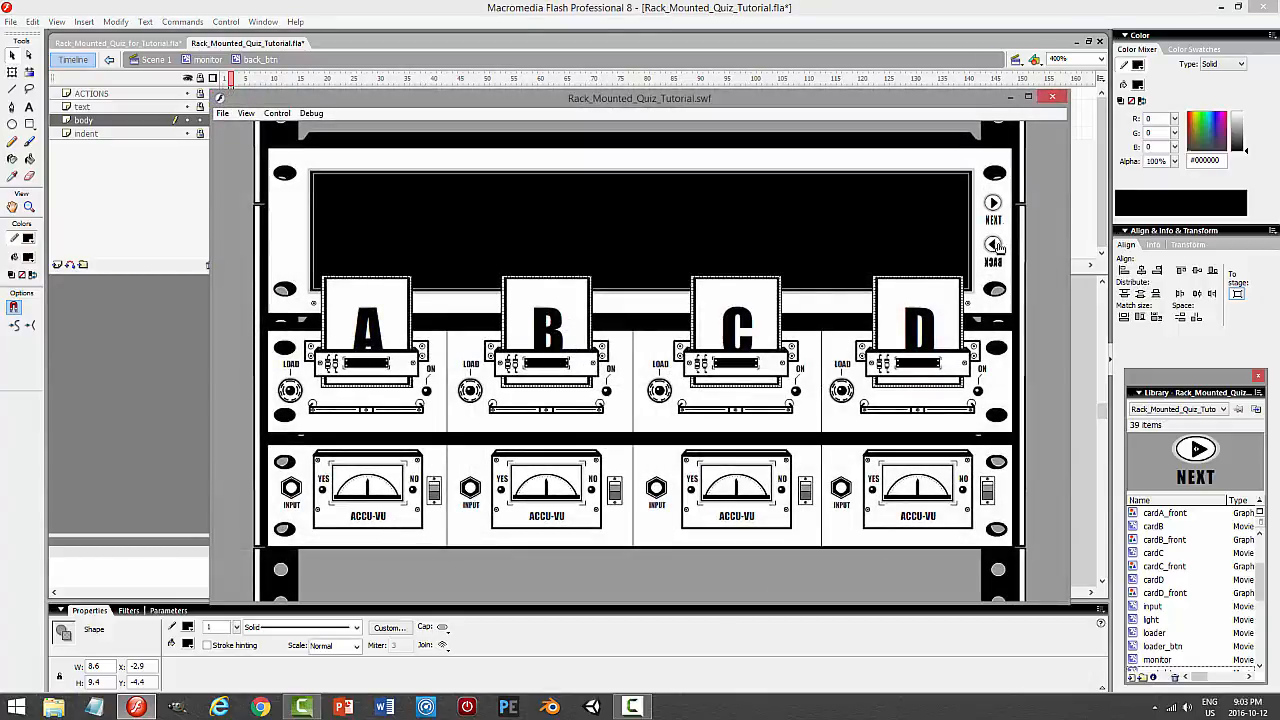
click(1052, 96)
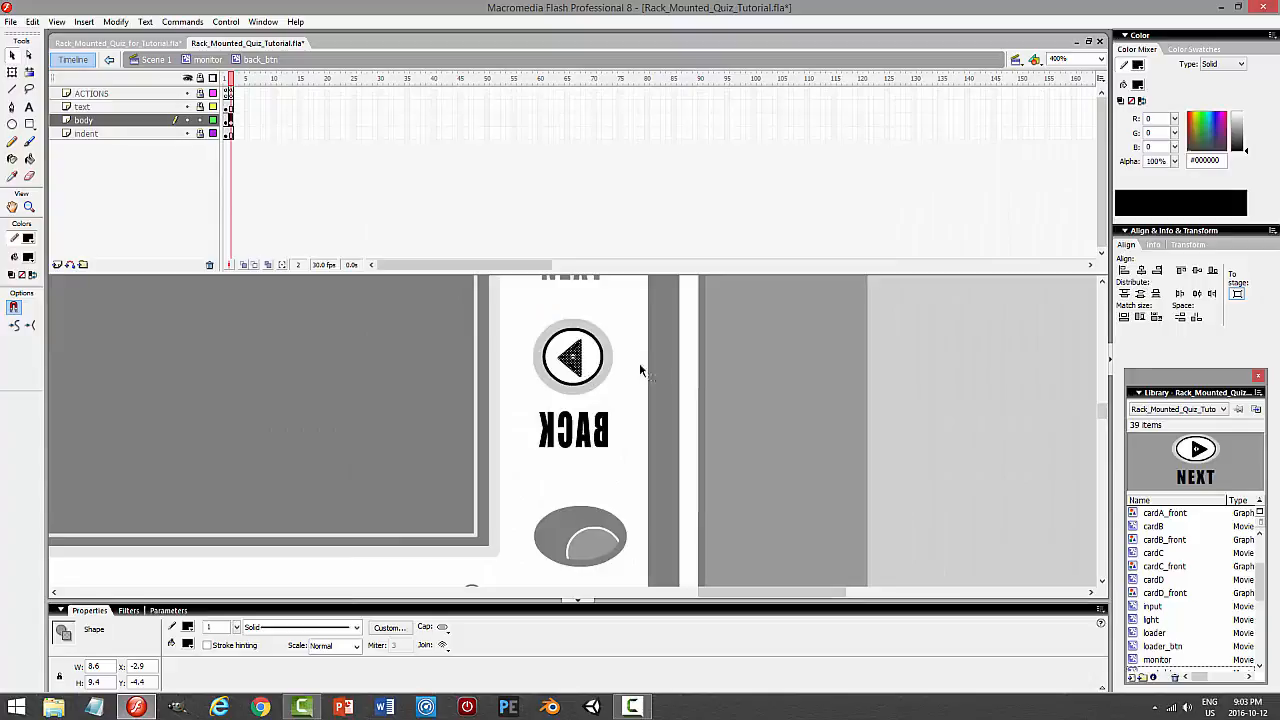
Set the outline of the arrow on body frame 2 to light grey #CCCCCC
click(640, 365)
double_click(580, 354)
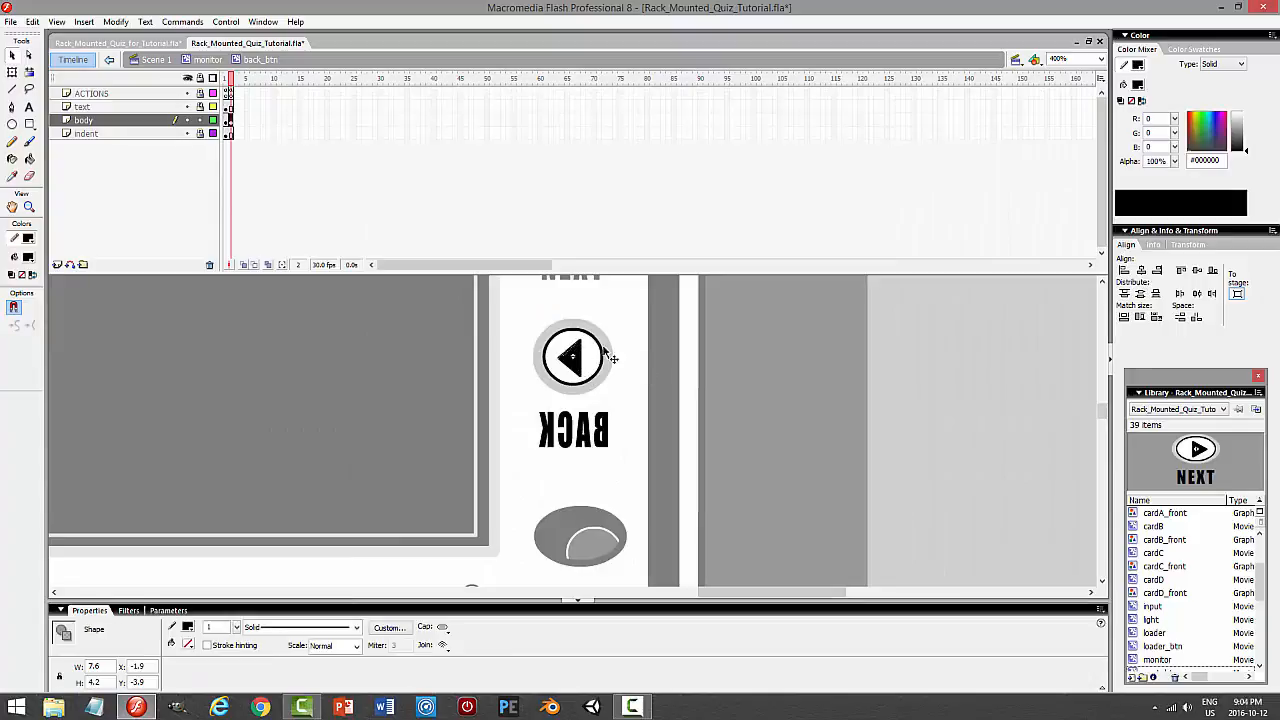
click(28, 258)
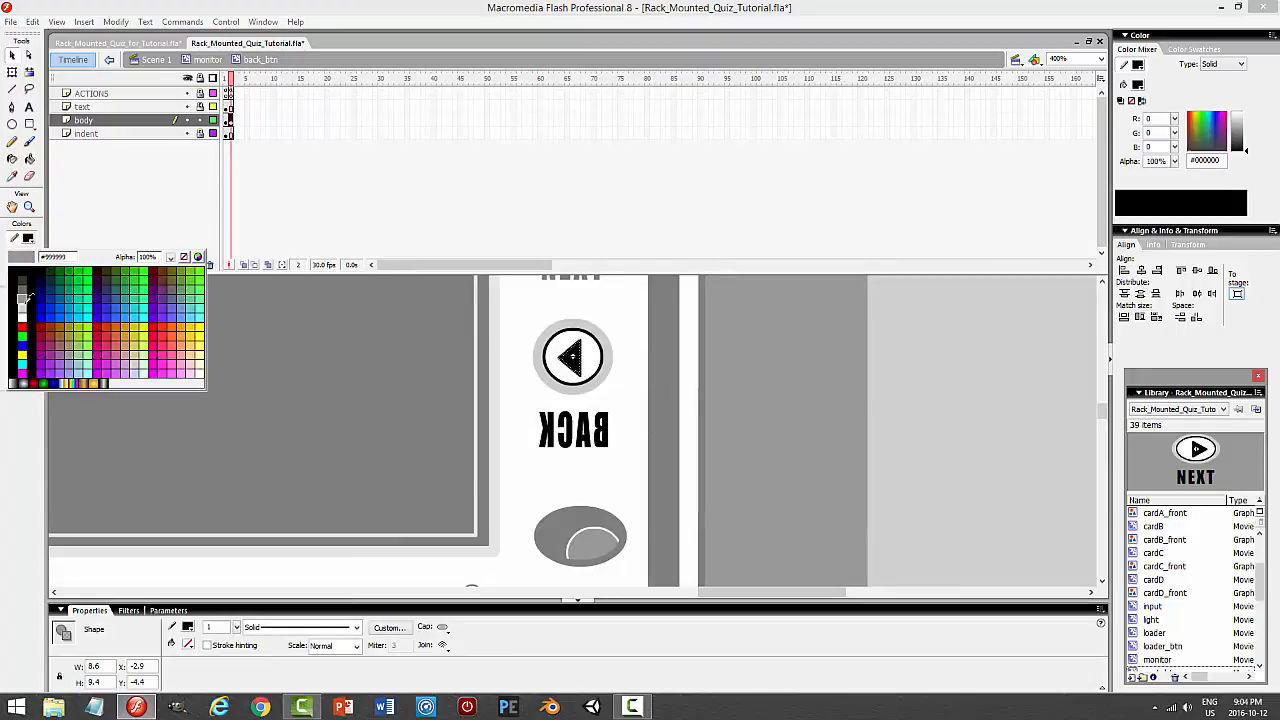
click(22, 300)
click(716, 358)
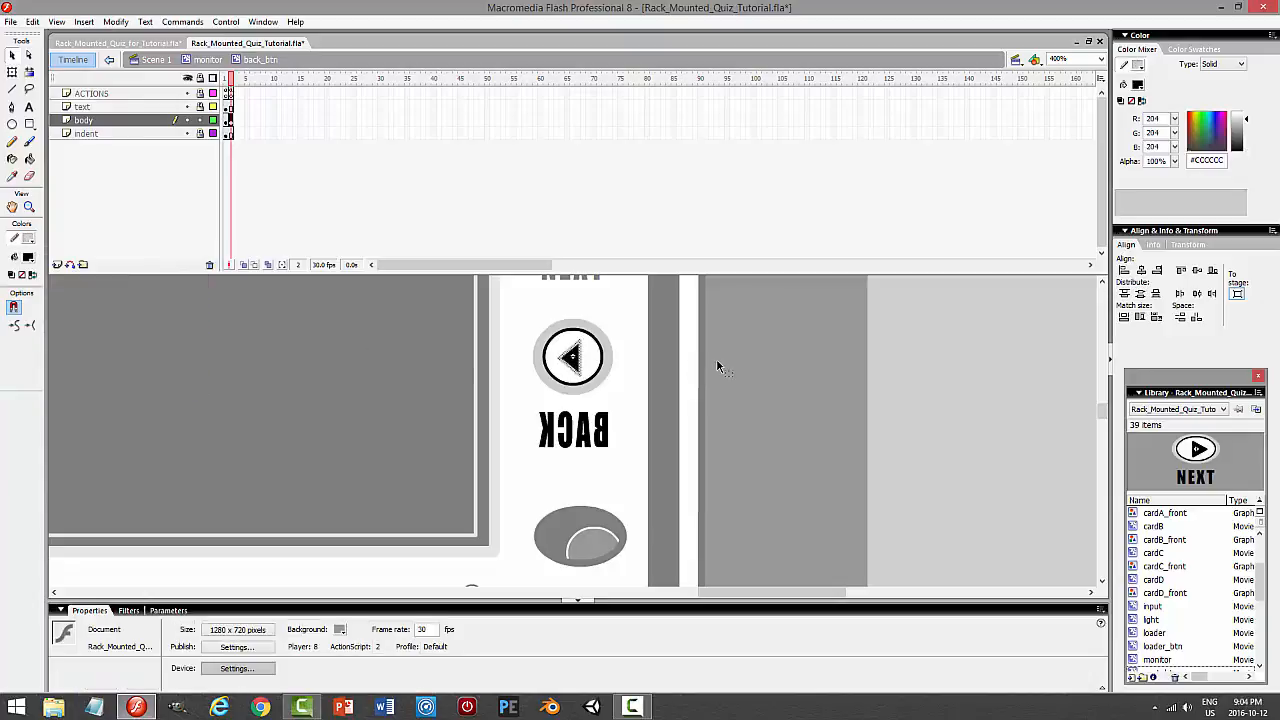
Apply the same light grey outline to the arrow on body frame 1 with the Ink Bottle and test the movie
click(228, 121)
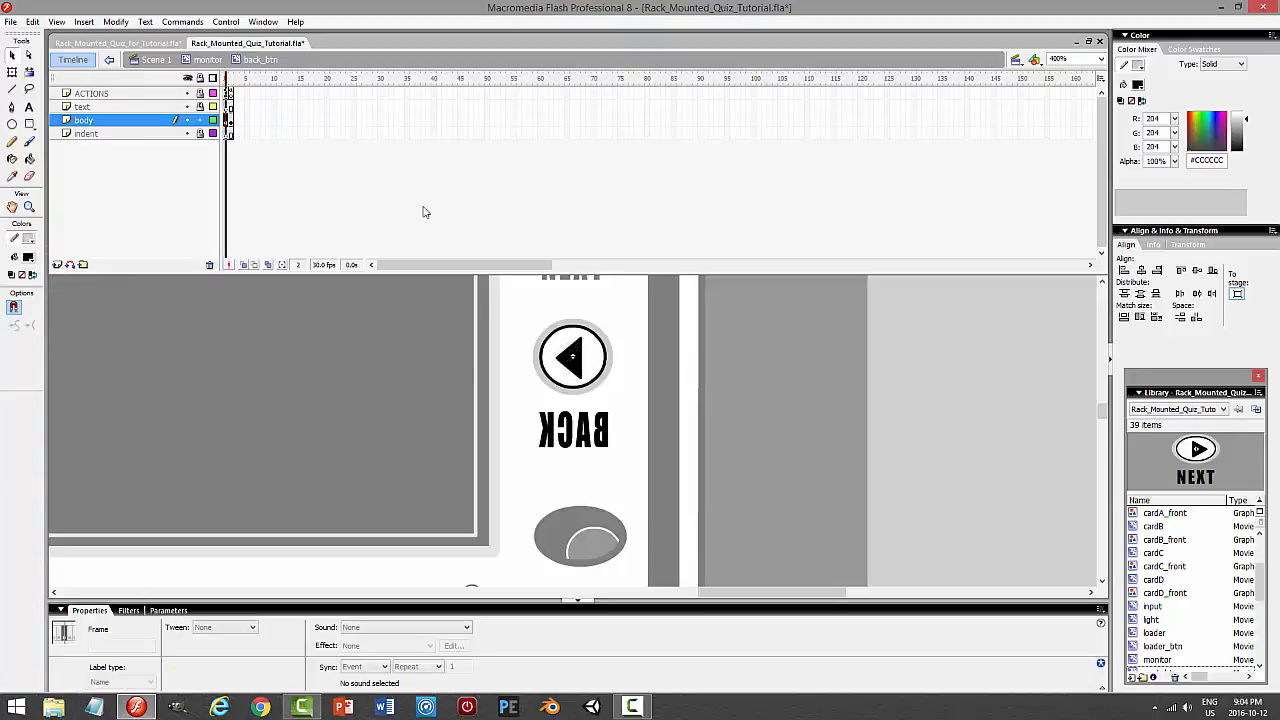
click(677, 374)
click(12, 159)
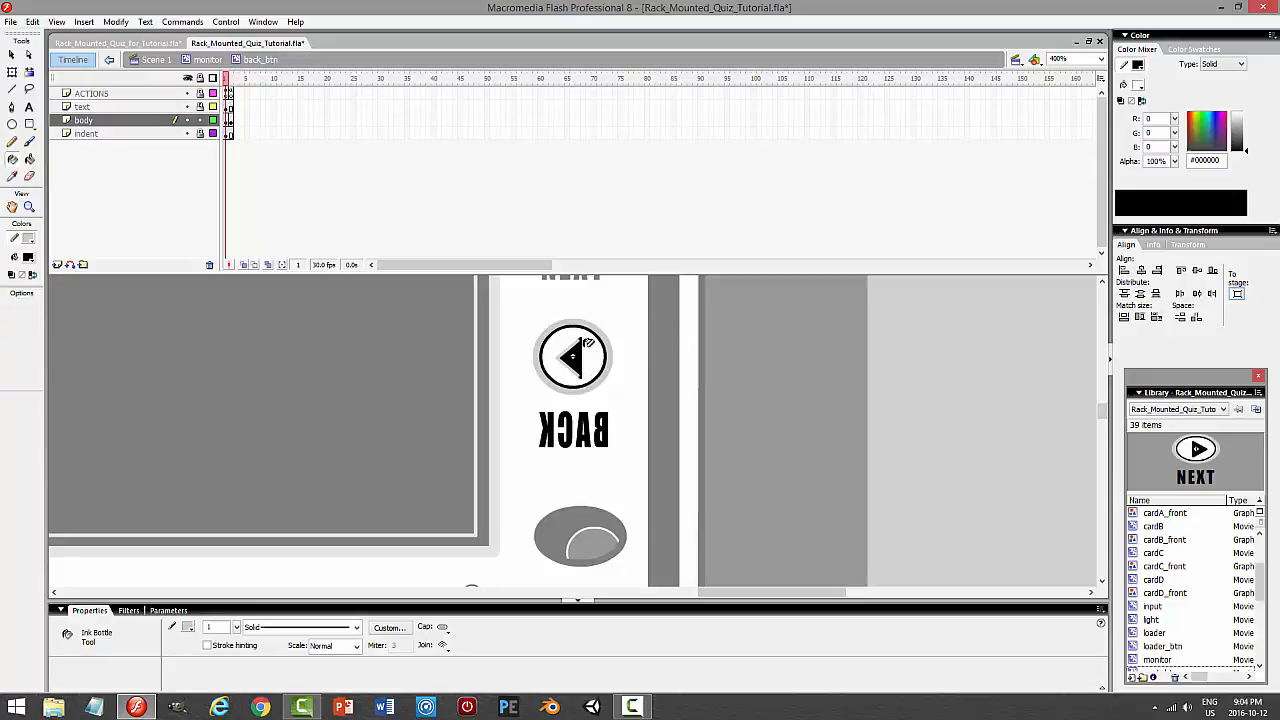
click(588, 343)
key(ctrl+z)
key(period)
key(ctrl+Return)
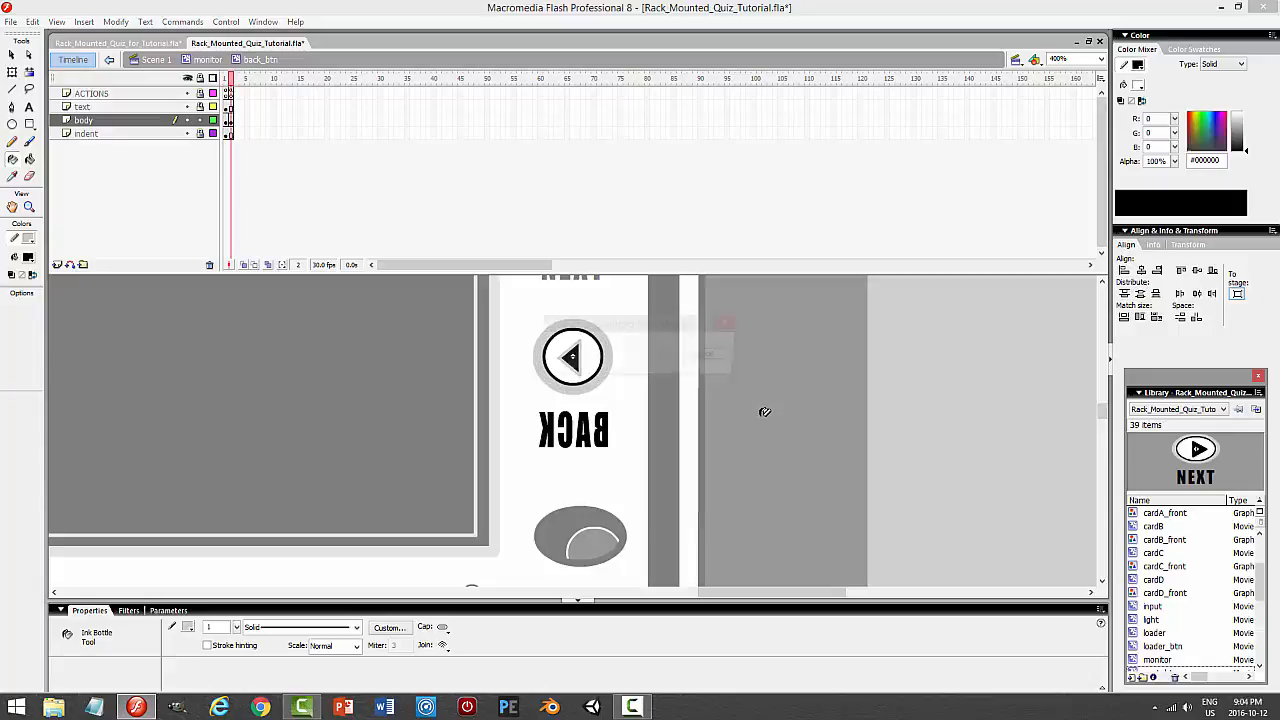
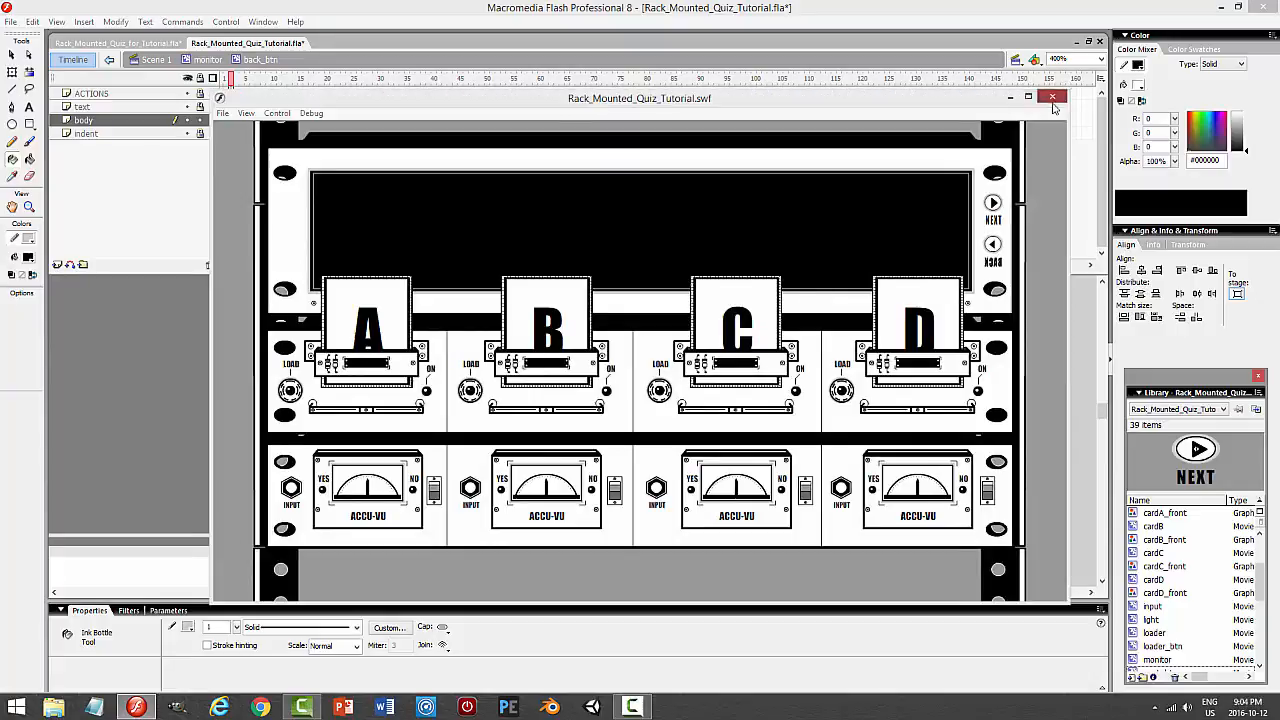
click(1052, 96)
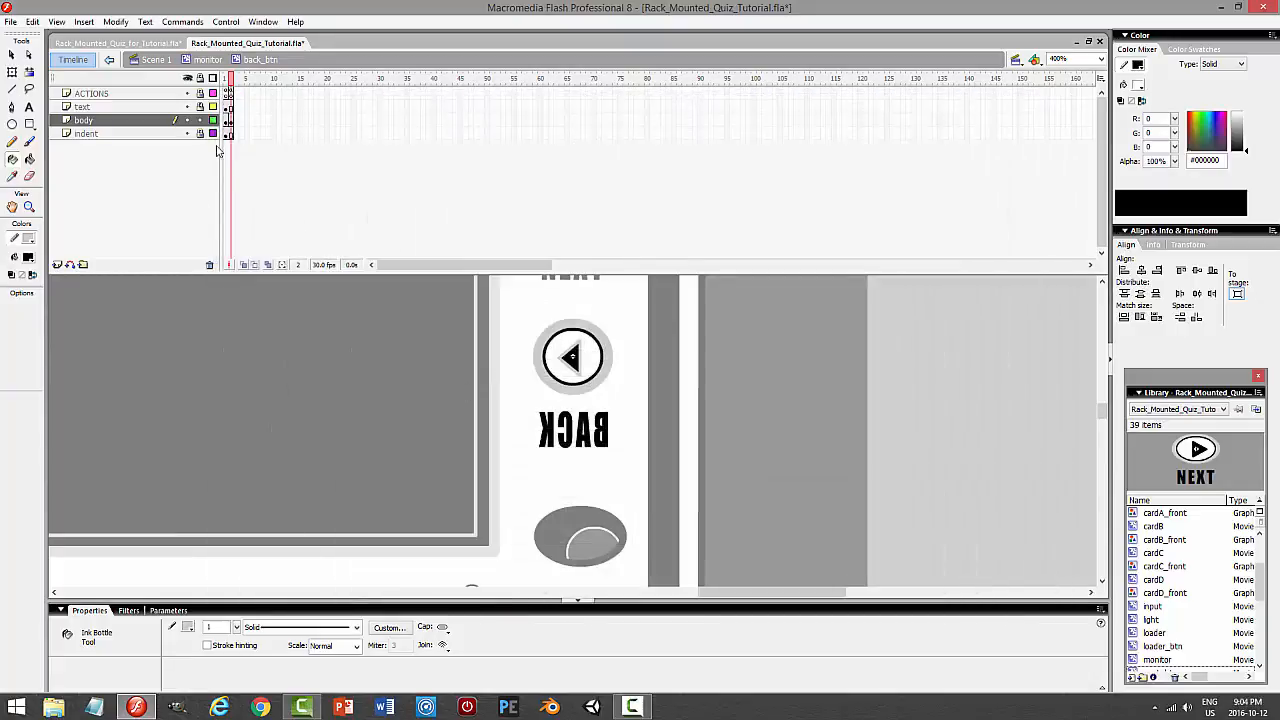
Lock the body layer, unlock the text layer, flip the mirrored BACK label horizontally and test the movie
click(150, 120)
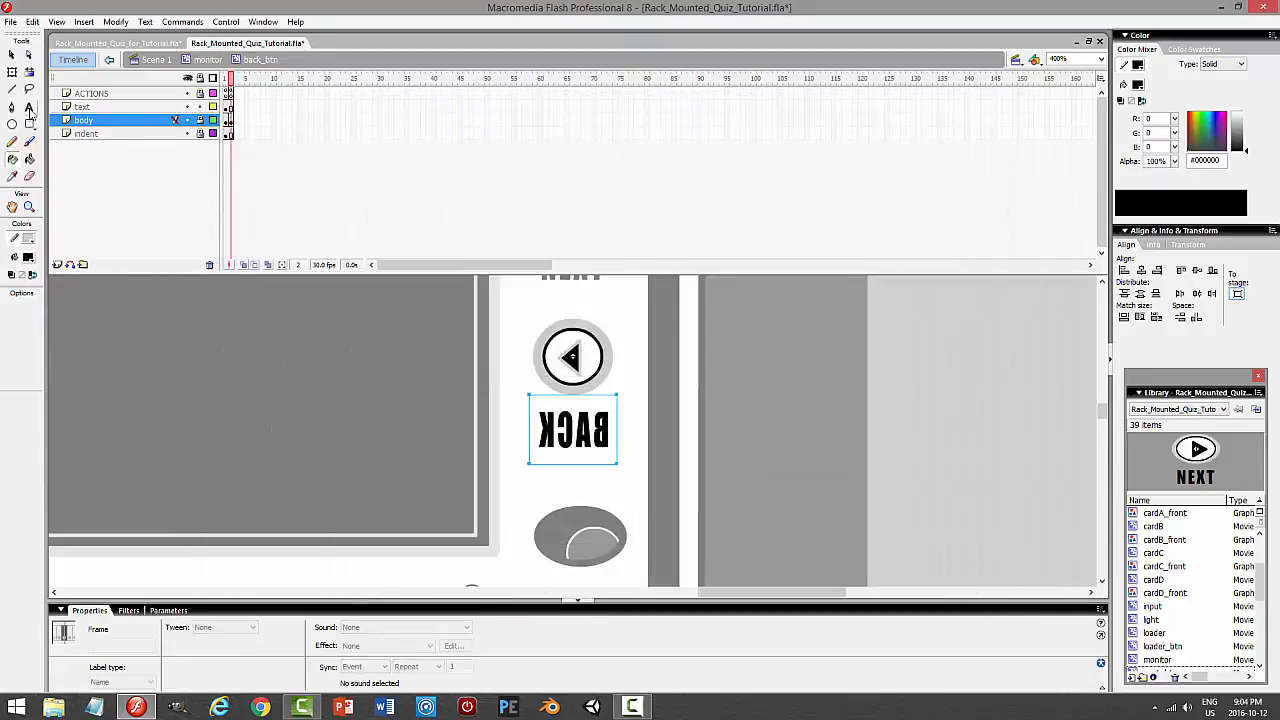
click(229, 107)
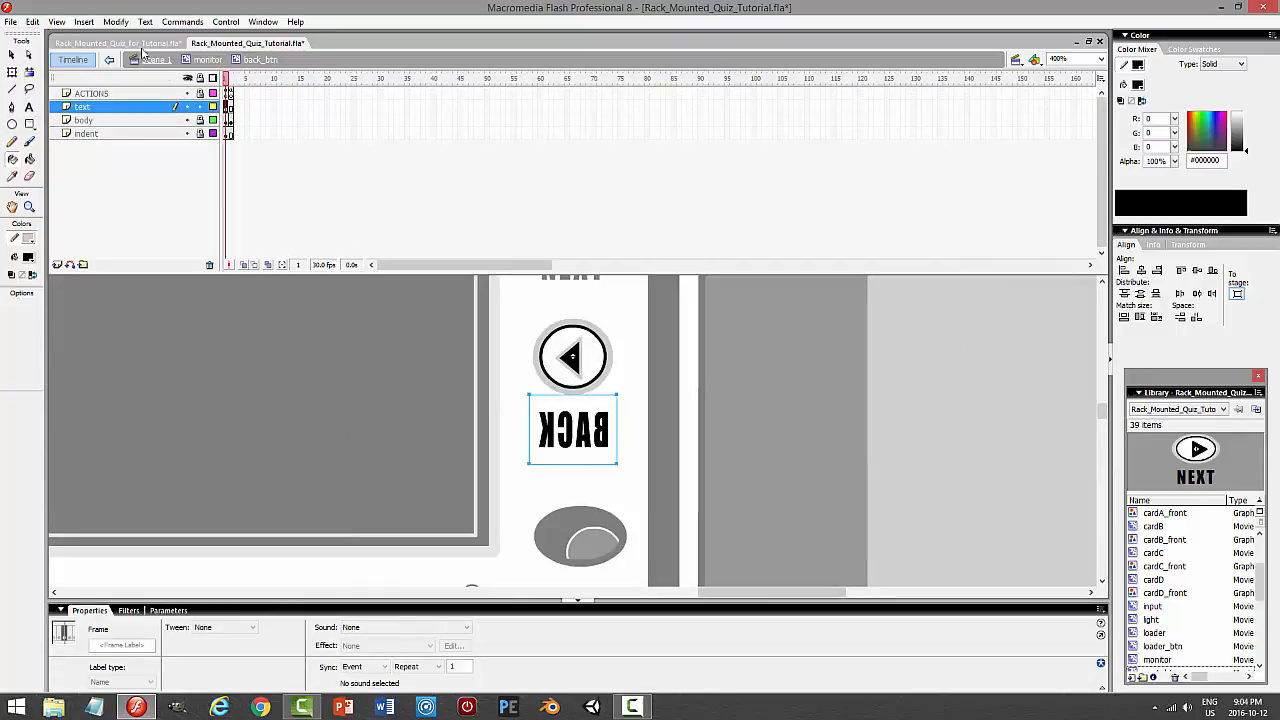
click(115, 21)
mouse_move(85, 192)
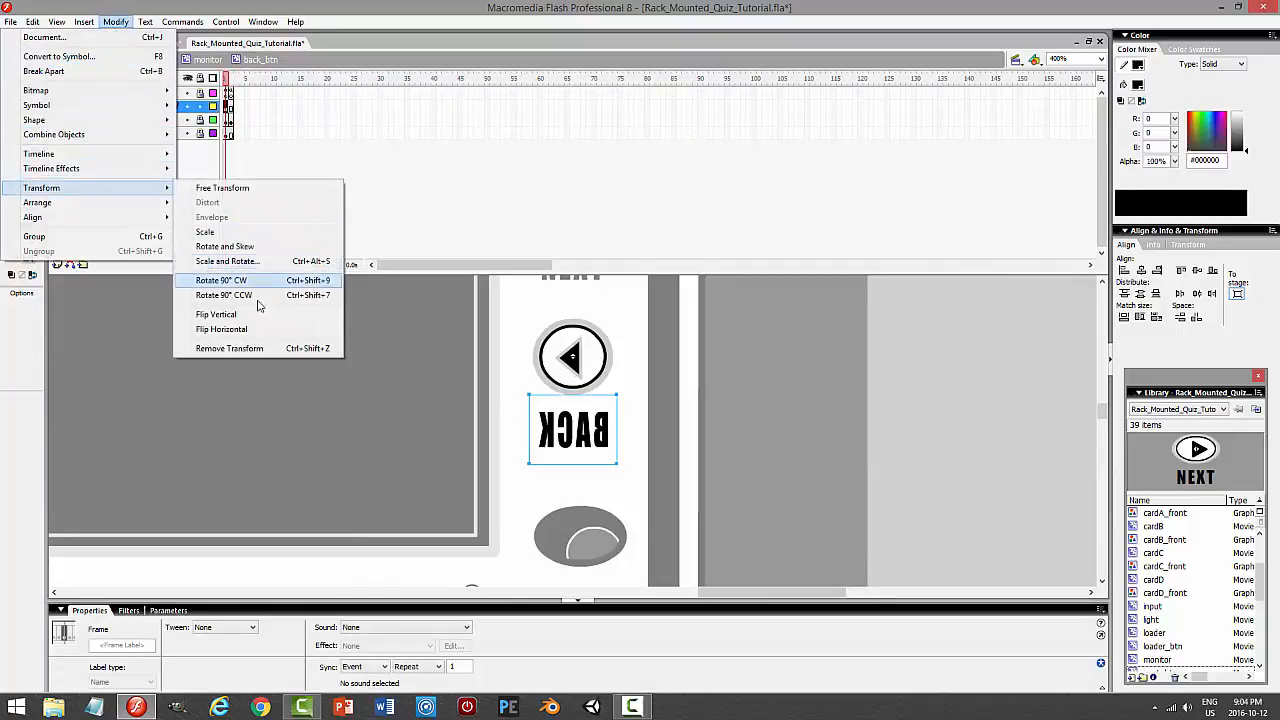
click(222, 329)
click(12, 55)
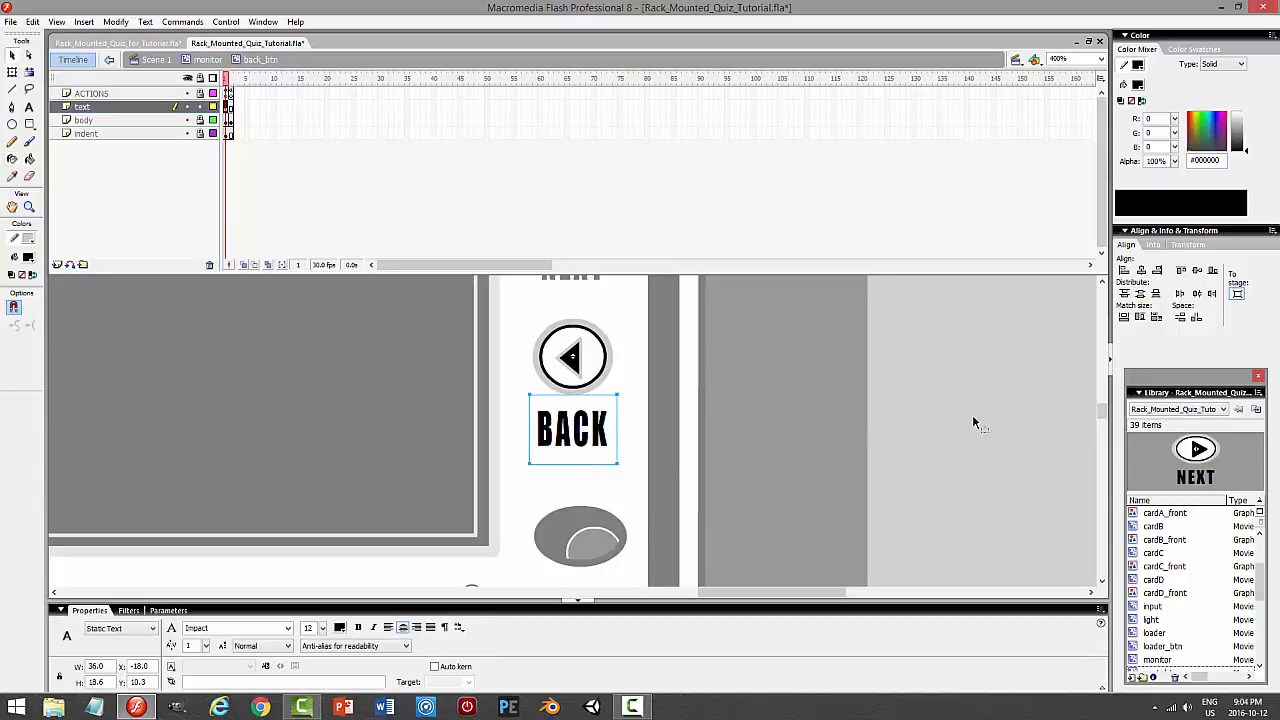
click(1003, 415)
key(ctrl+Return)
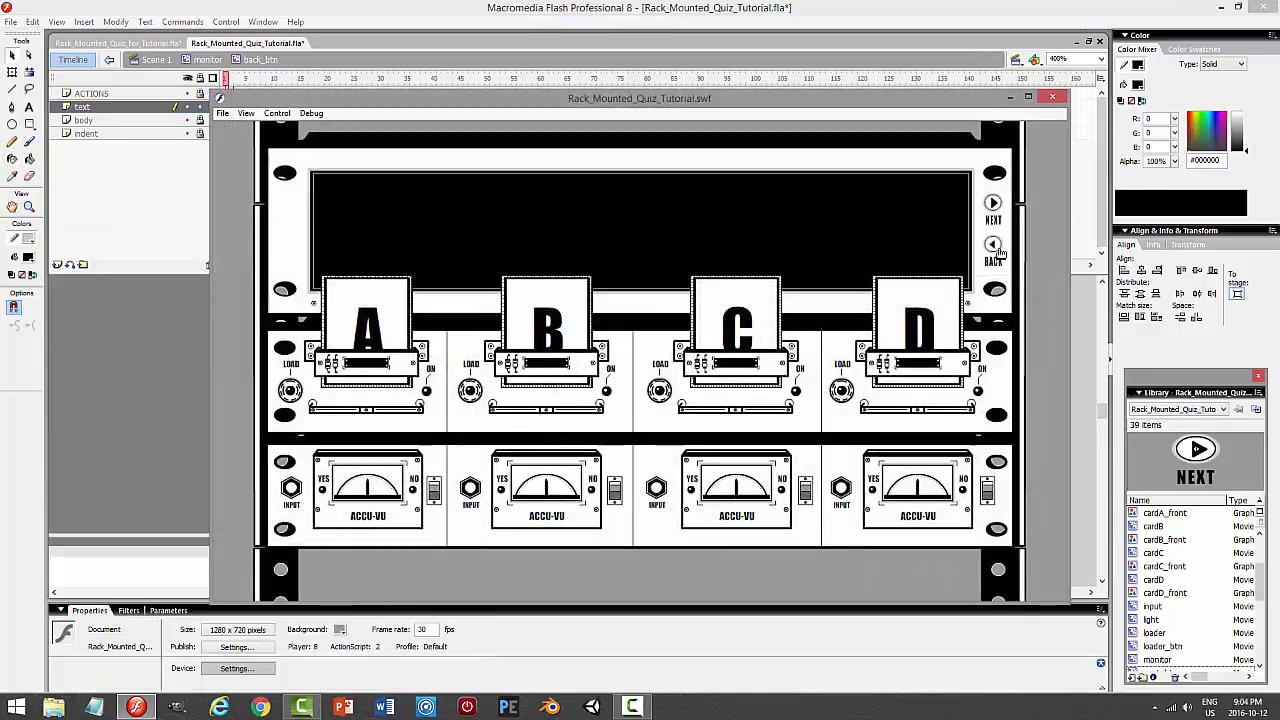
click(1052, 96)
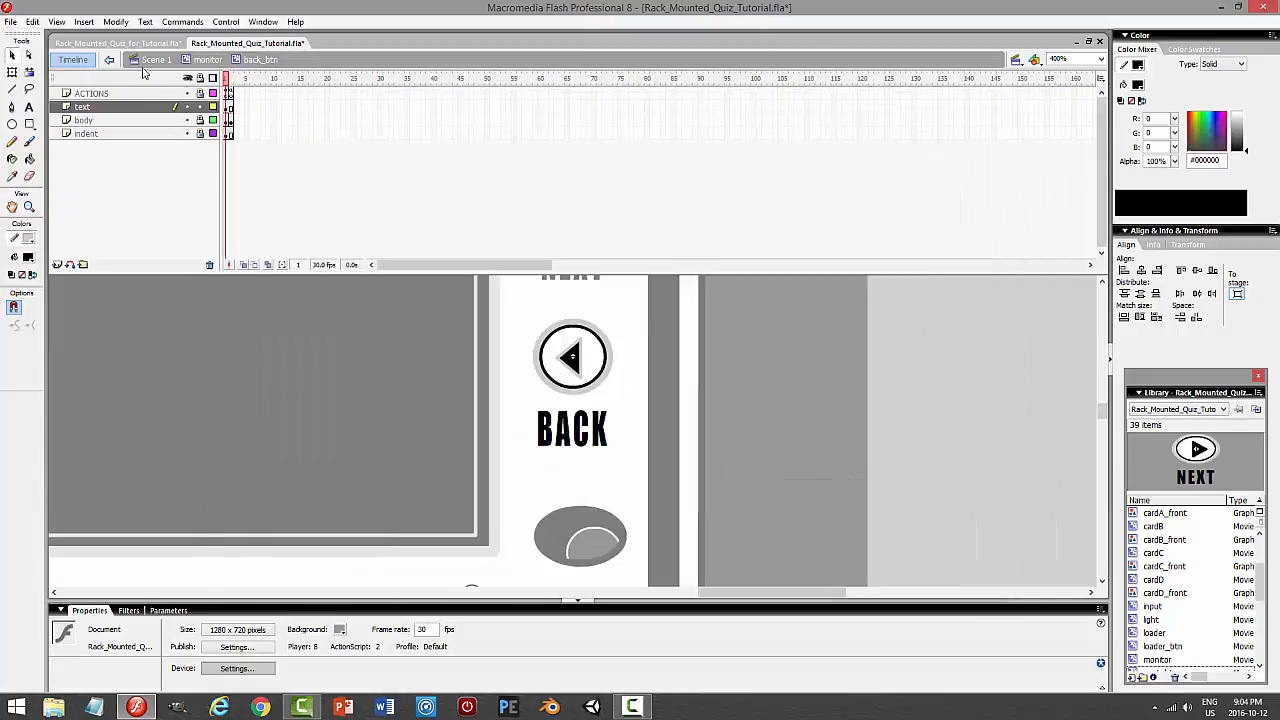
Open the NEXT button clip from the monitor and outline its arrow on body frame 1 in light grey #CCCCCC with the Ink Bottle
click(207, 59)
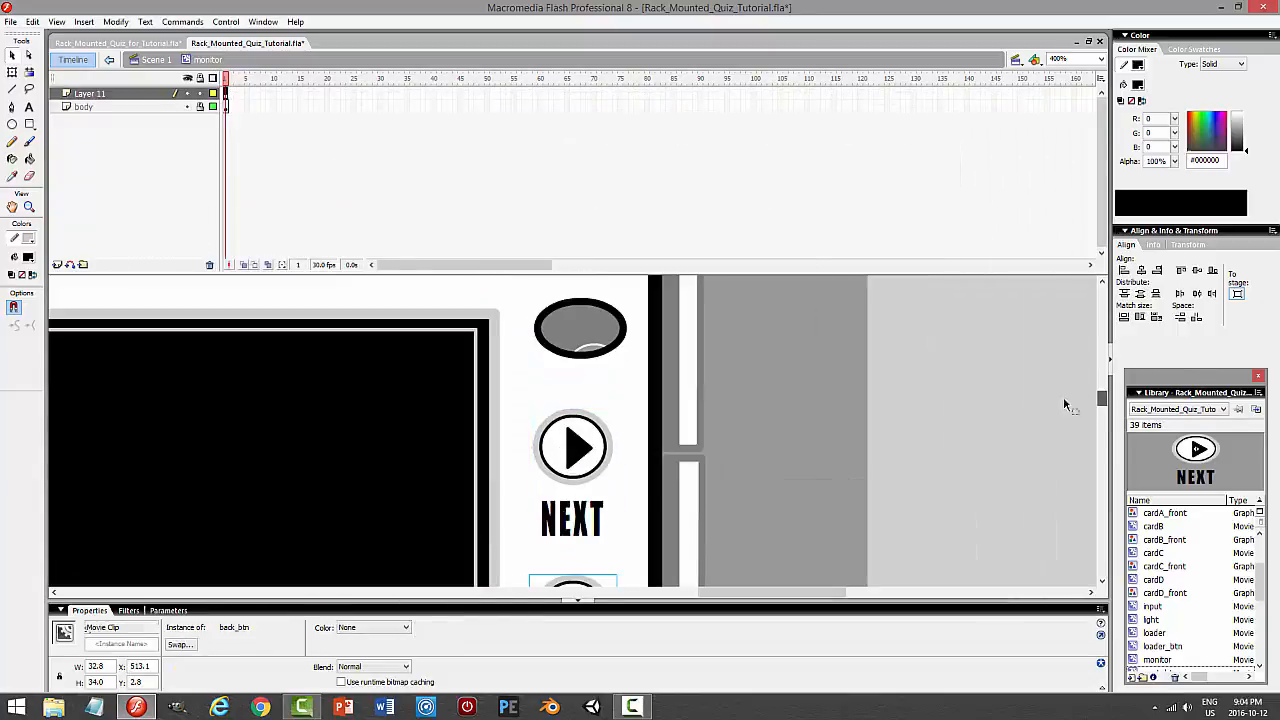
double_click(574, 452)
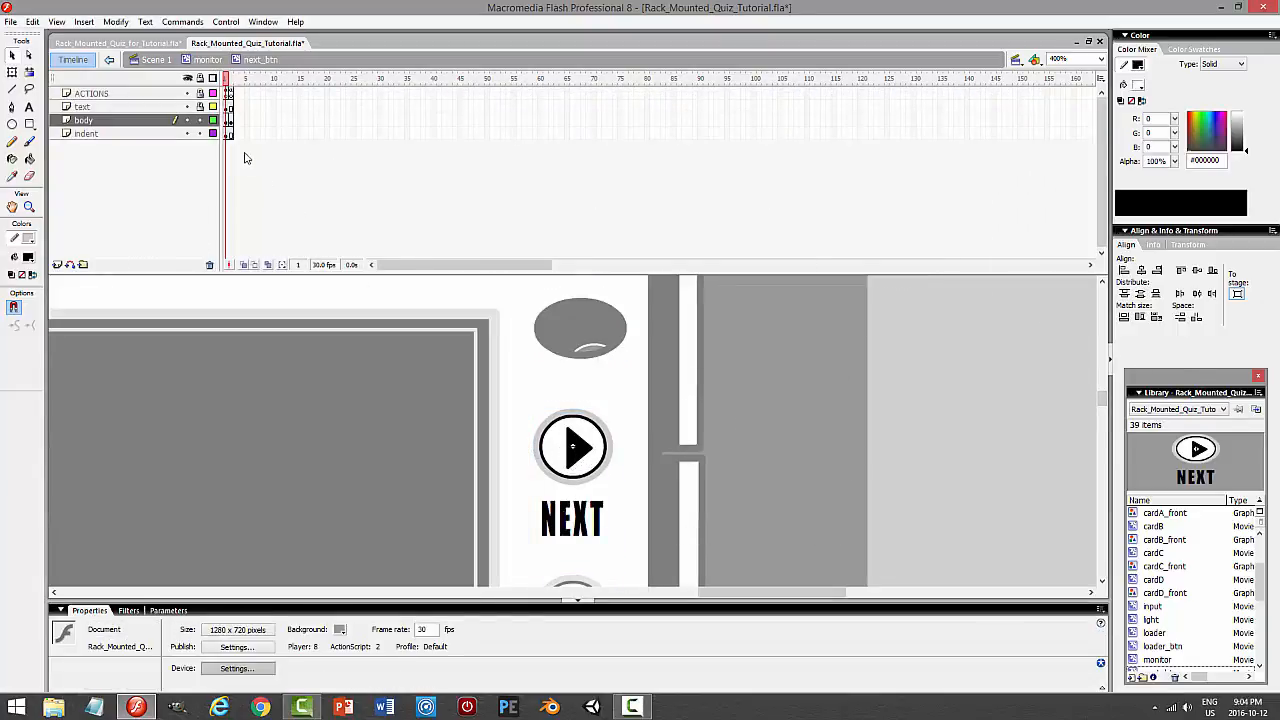
click(579, 445)
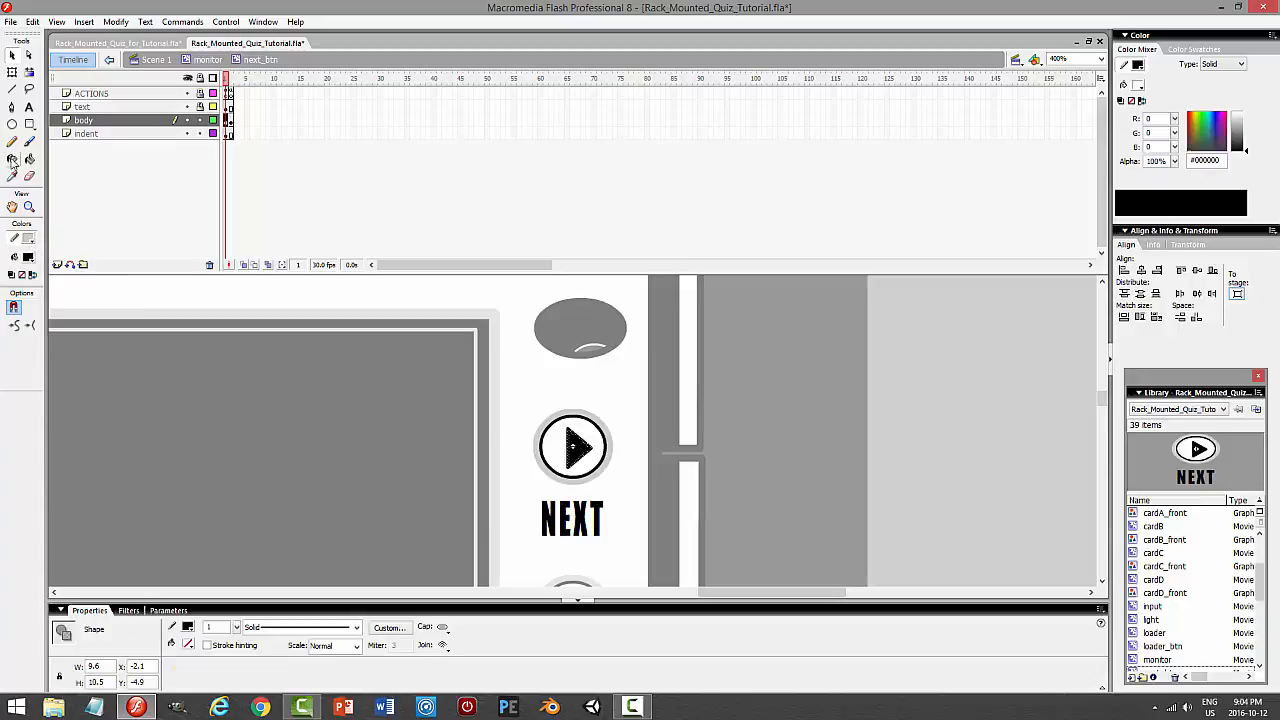
click(12, 159)
click(579, 445)
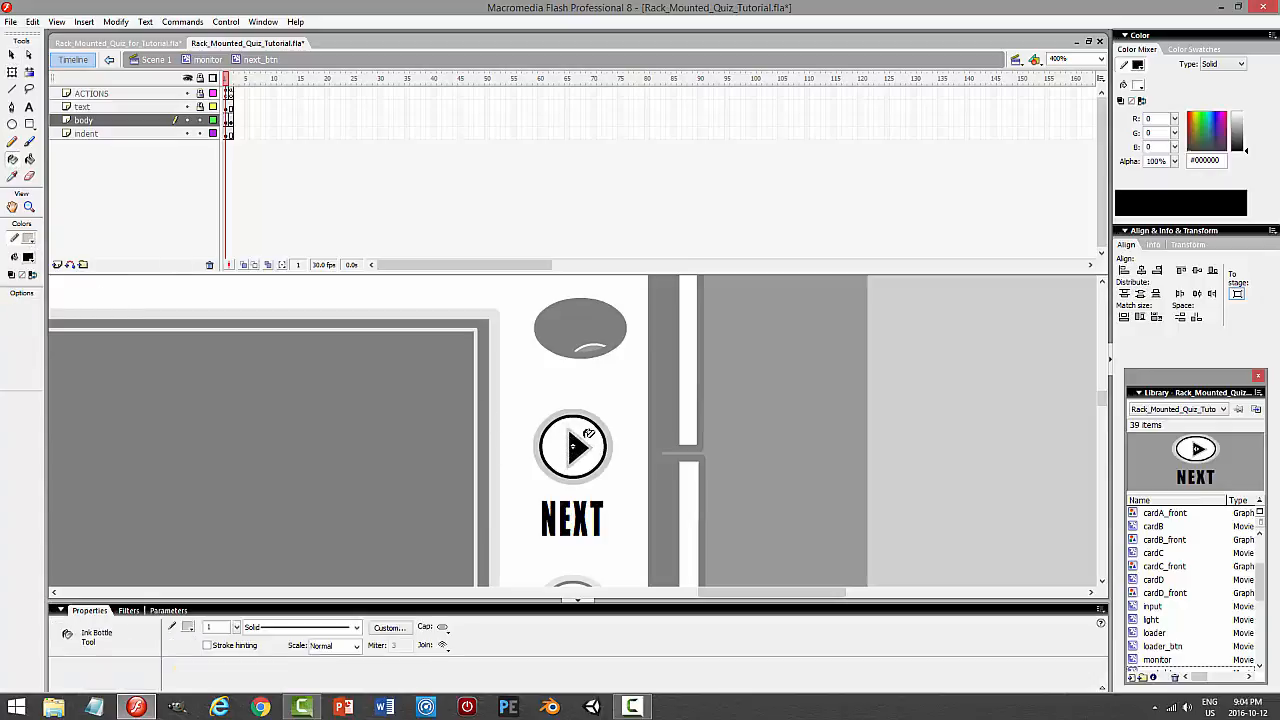
Apply the same #CCCCCC outline to the NEXT button's arrow on body frame 2 with the Ink Bottle
click(230, 121)
click(12, 55)
click(631, 442)
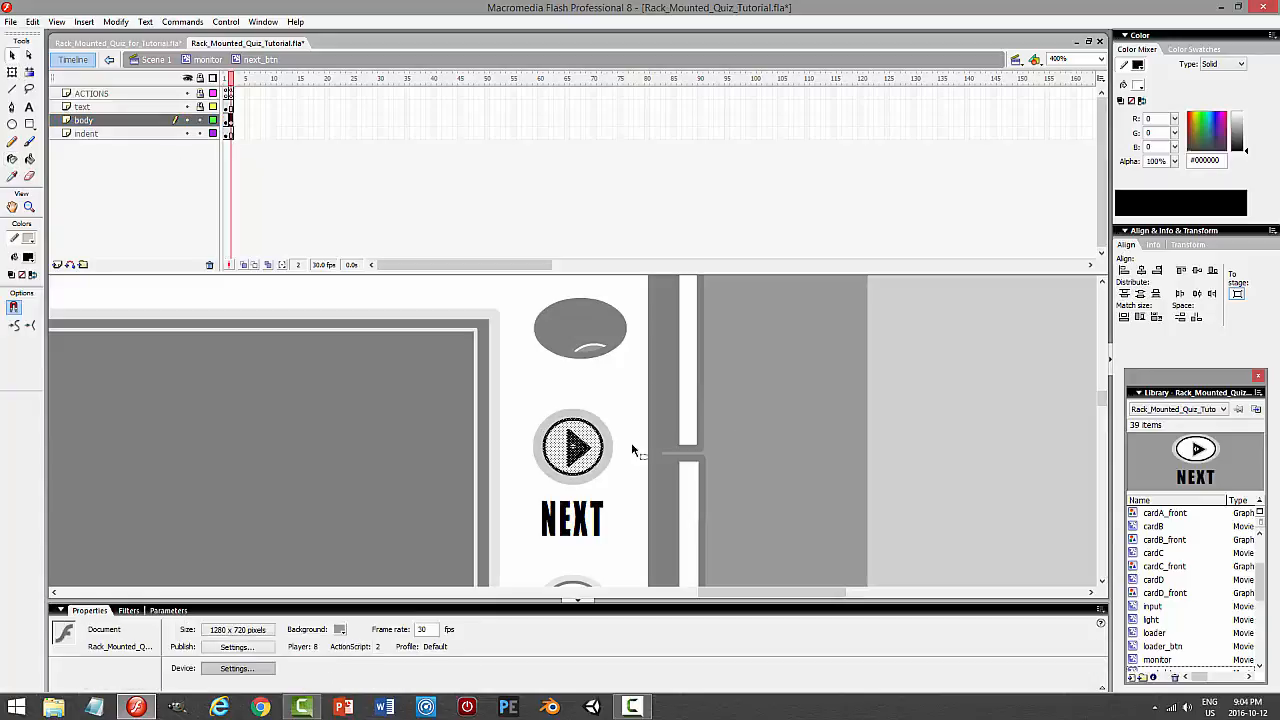
click(583, 447)
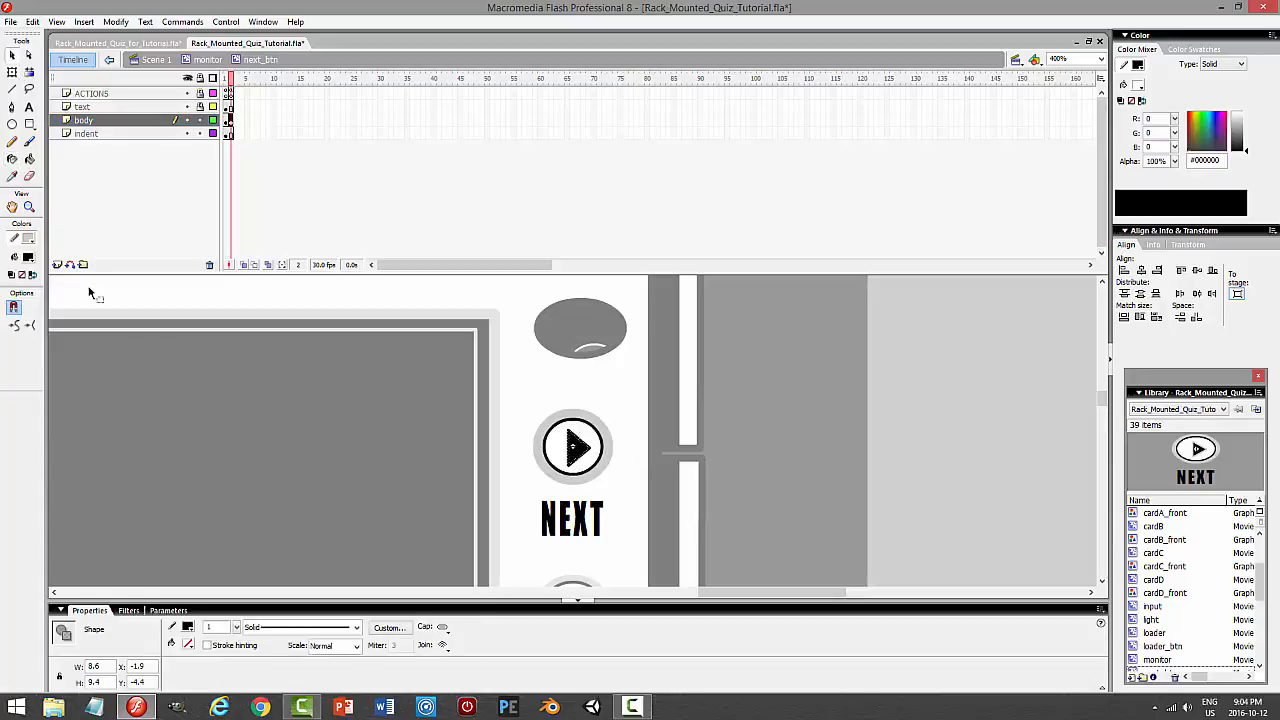
click(12, 158)
click(584, 441)
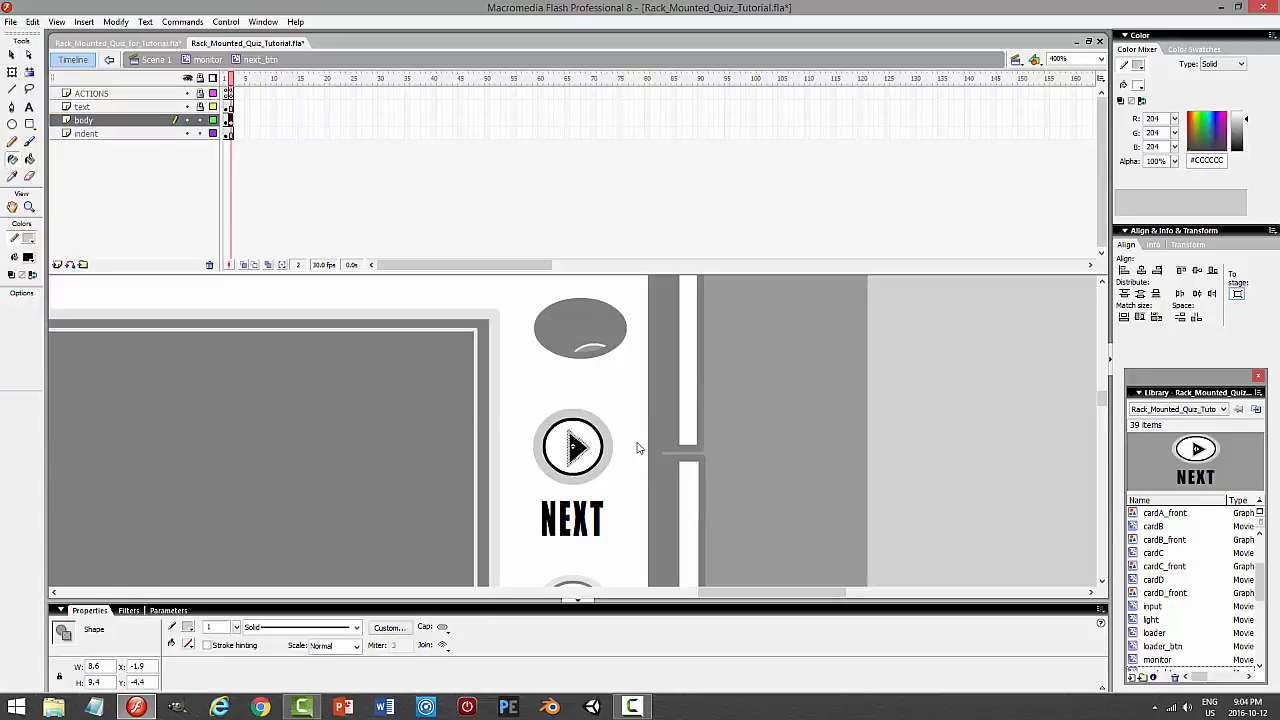
Return to the monitor clip at 100% zoom and nudge the BACK button down to Y 5.3
click(203, 62)
click(156, 59)
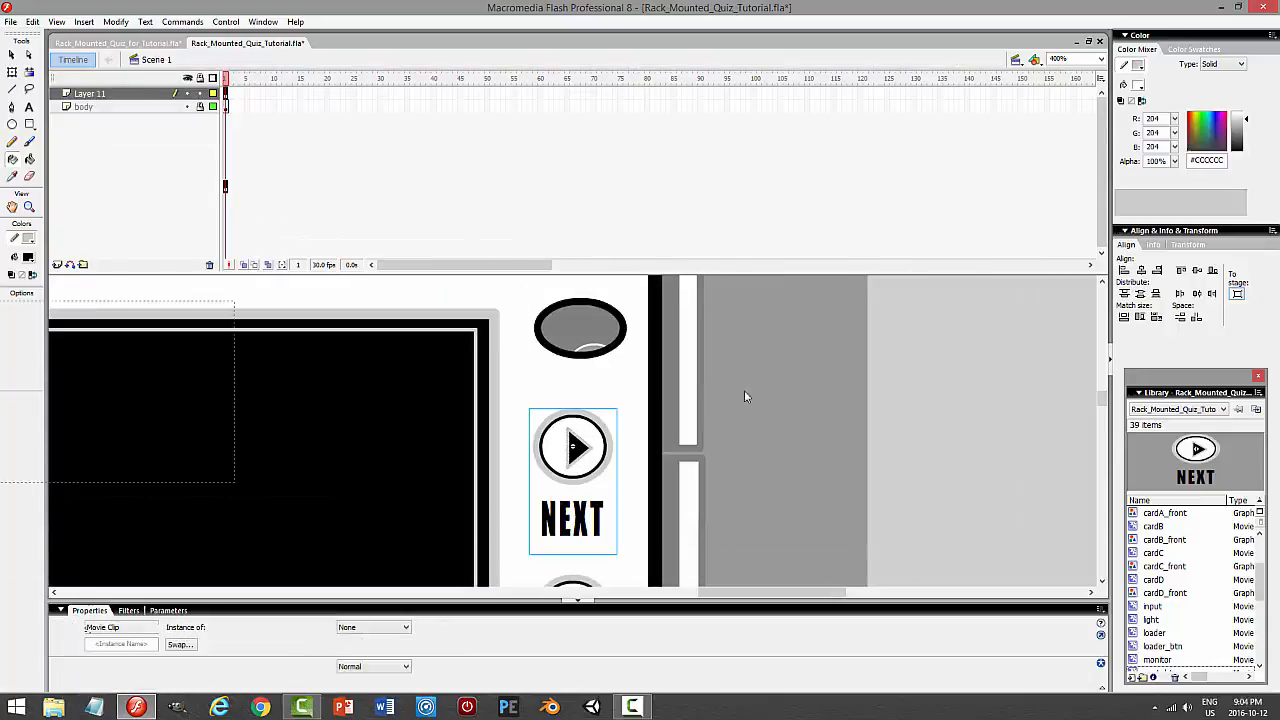
click(12, 55)
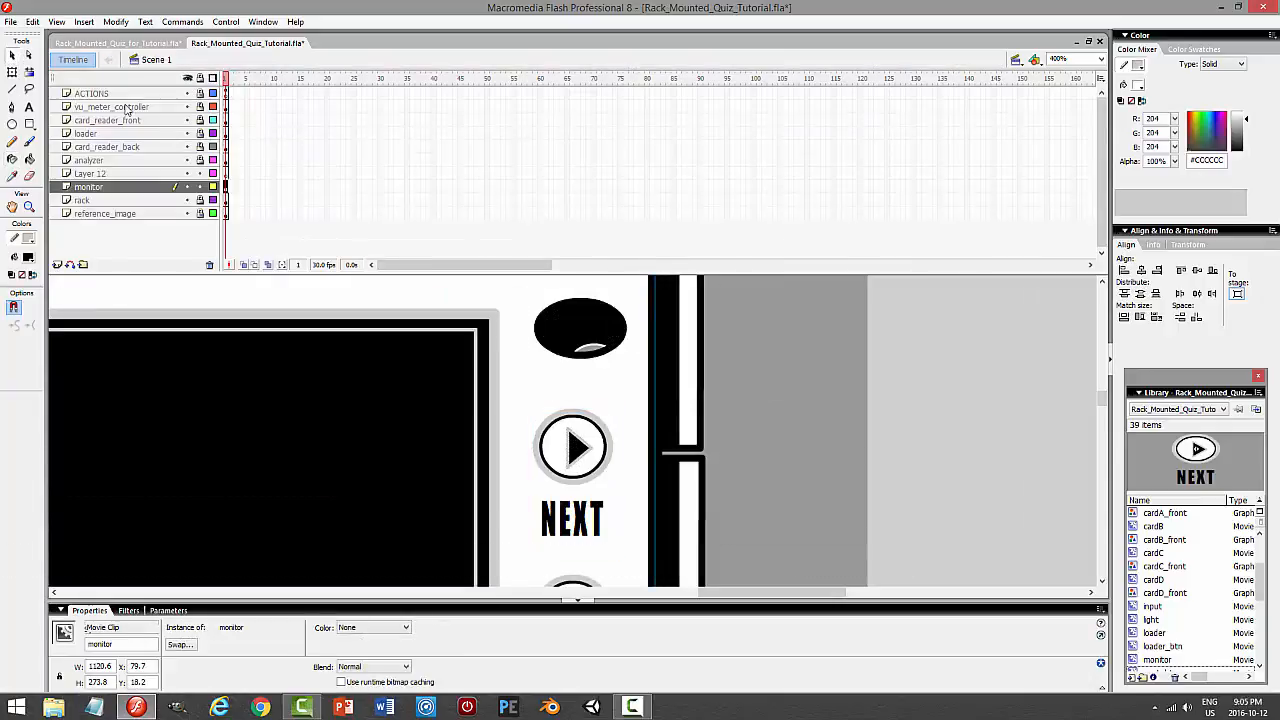
double_click(601, 428)
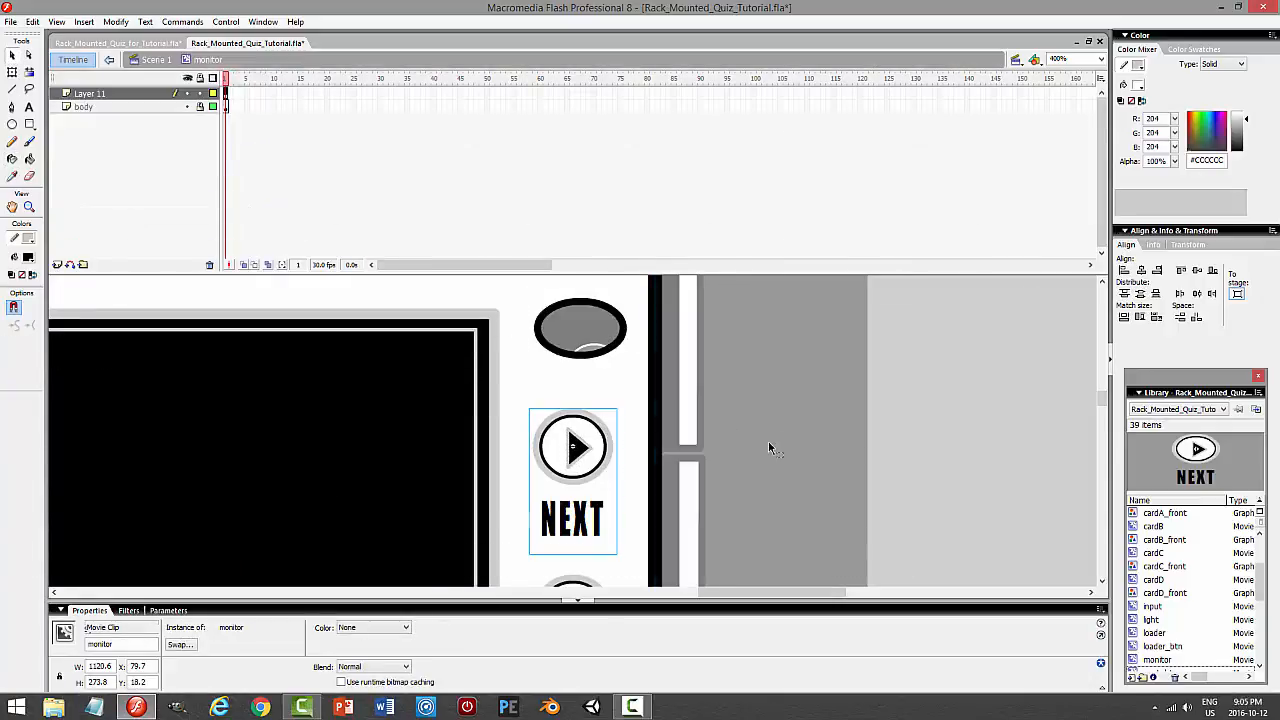
click(1101, 60)
click(1060, 92)
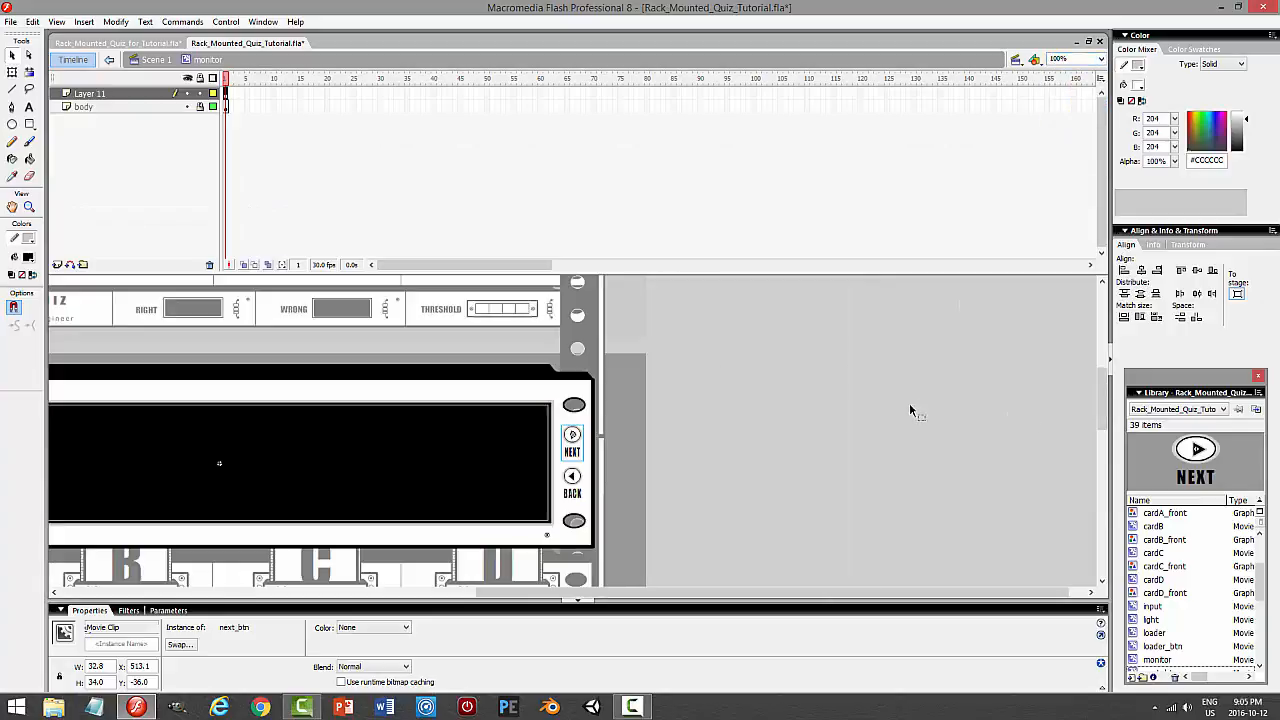
click(660, 556)
click(570, 477)
key(Down)
key(Down)
key(Down)
key(Down)
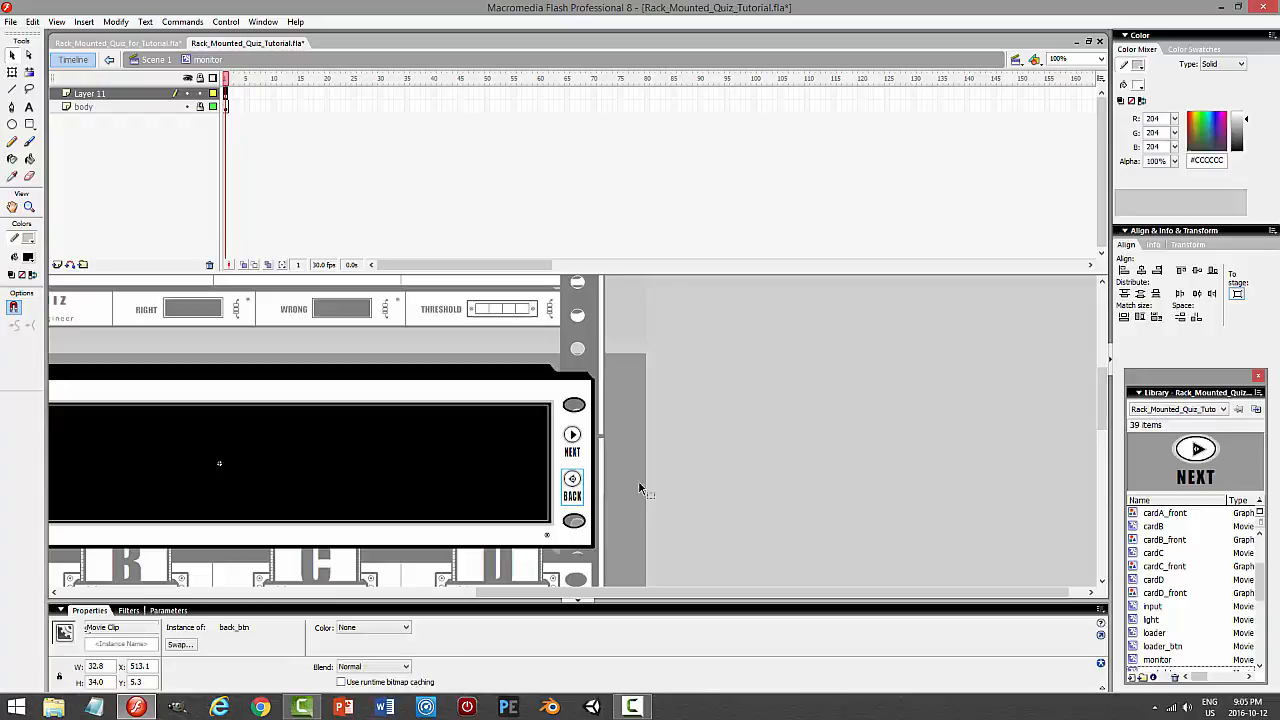
Nudge the NEXT button up to Y -38.5 and test the movie
click(572, 440)
key(Up)
key(Up)
key(Up)
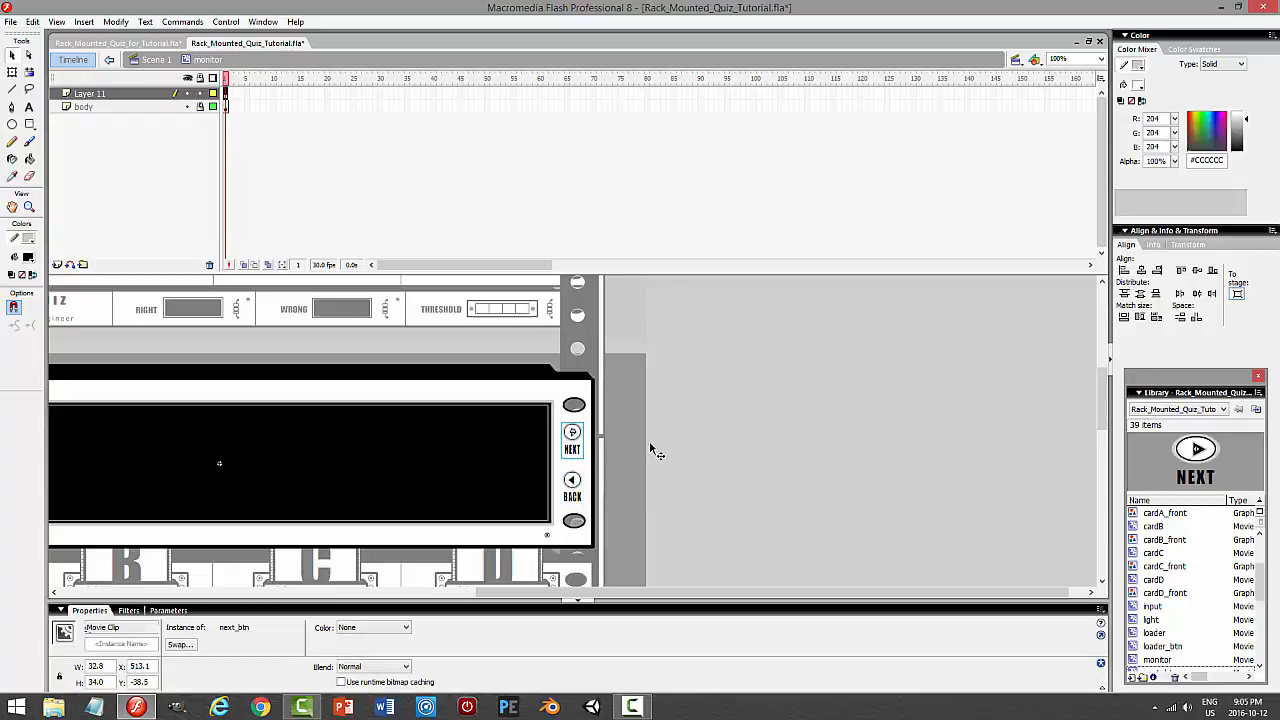
click(649, 447)
key(ctrl+Return)
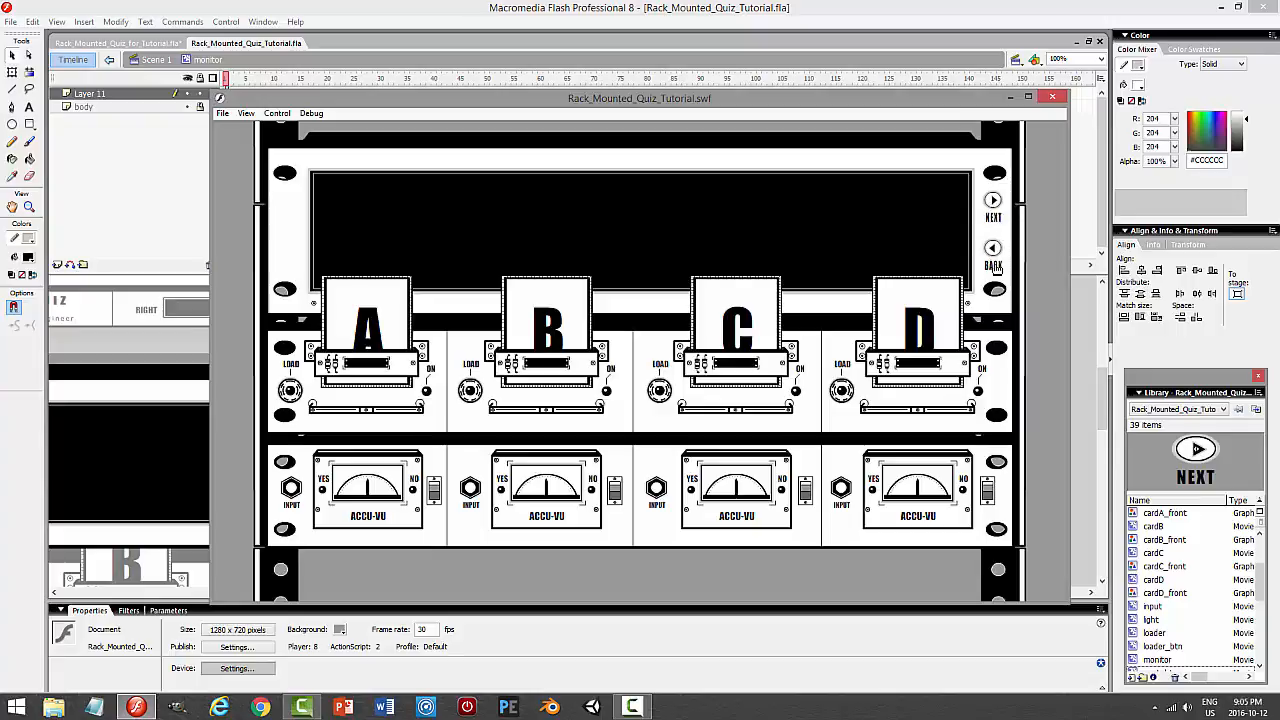
click(1052, 97)
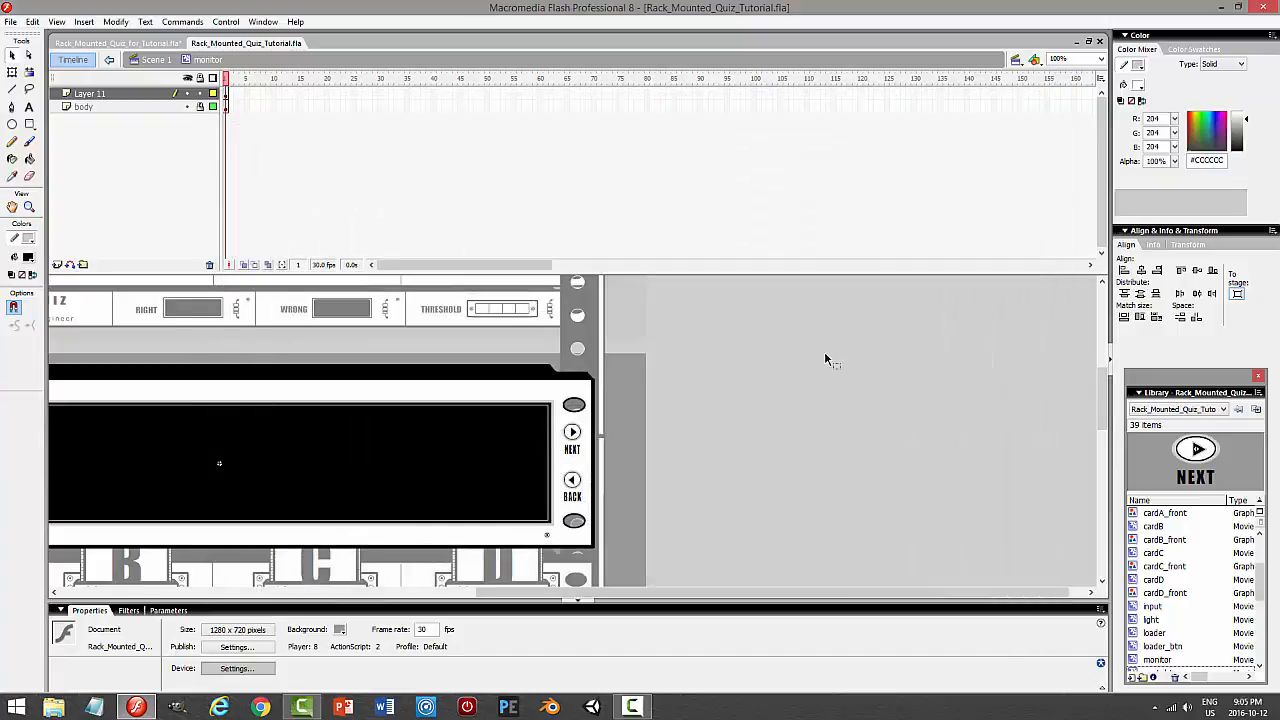
Rename the monitor clip's button layer, Layer 11, to next_back_btn
drag(670, 595, 449, 604)
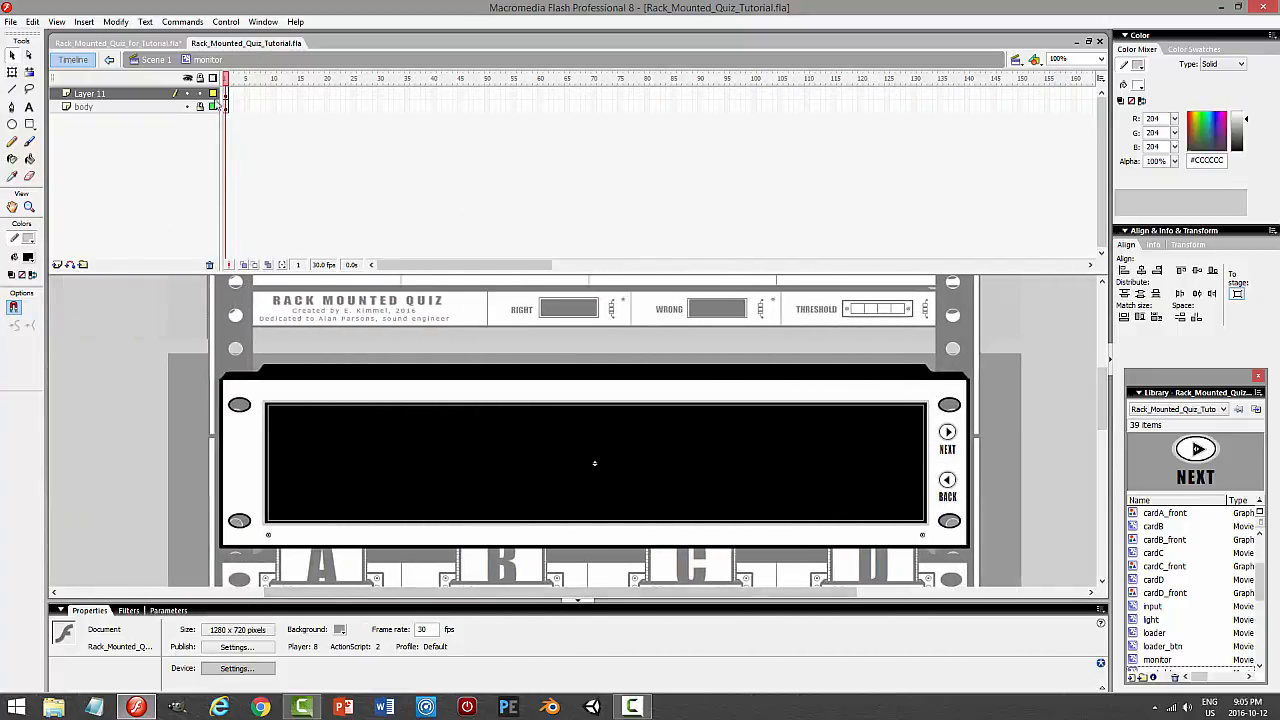
double_click(110, 93)
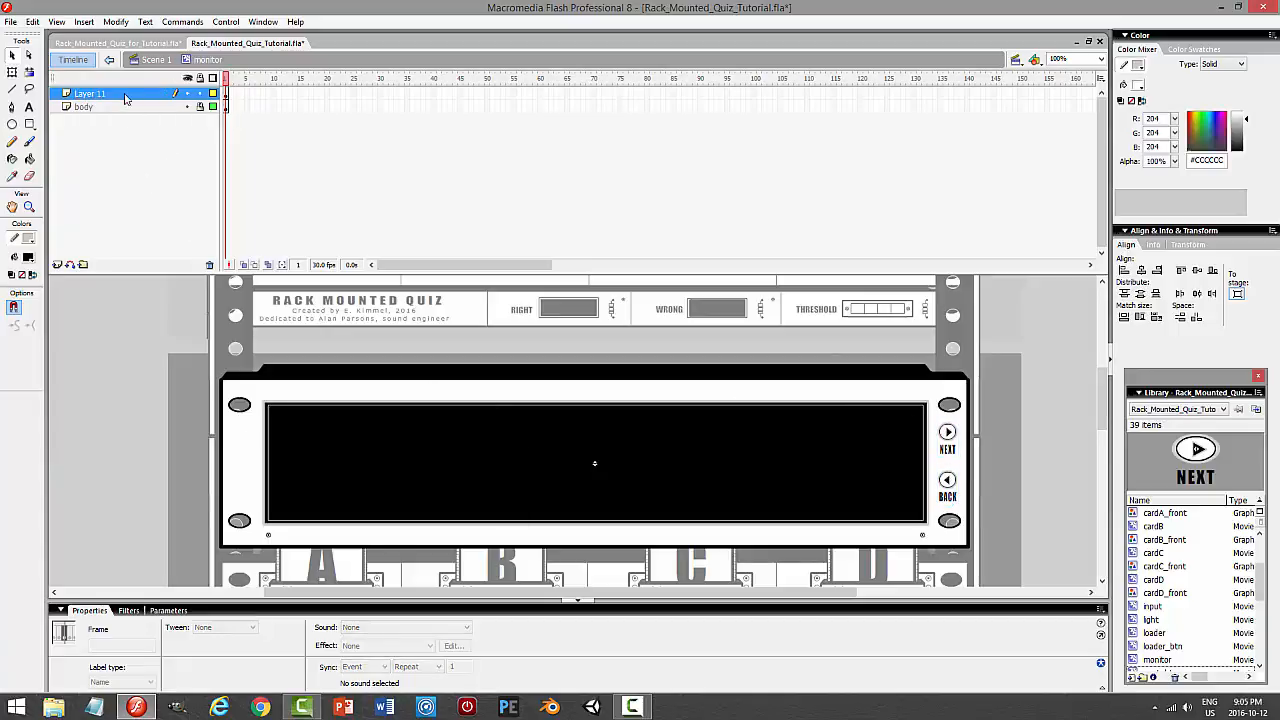
text(N)
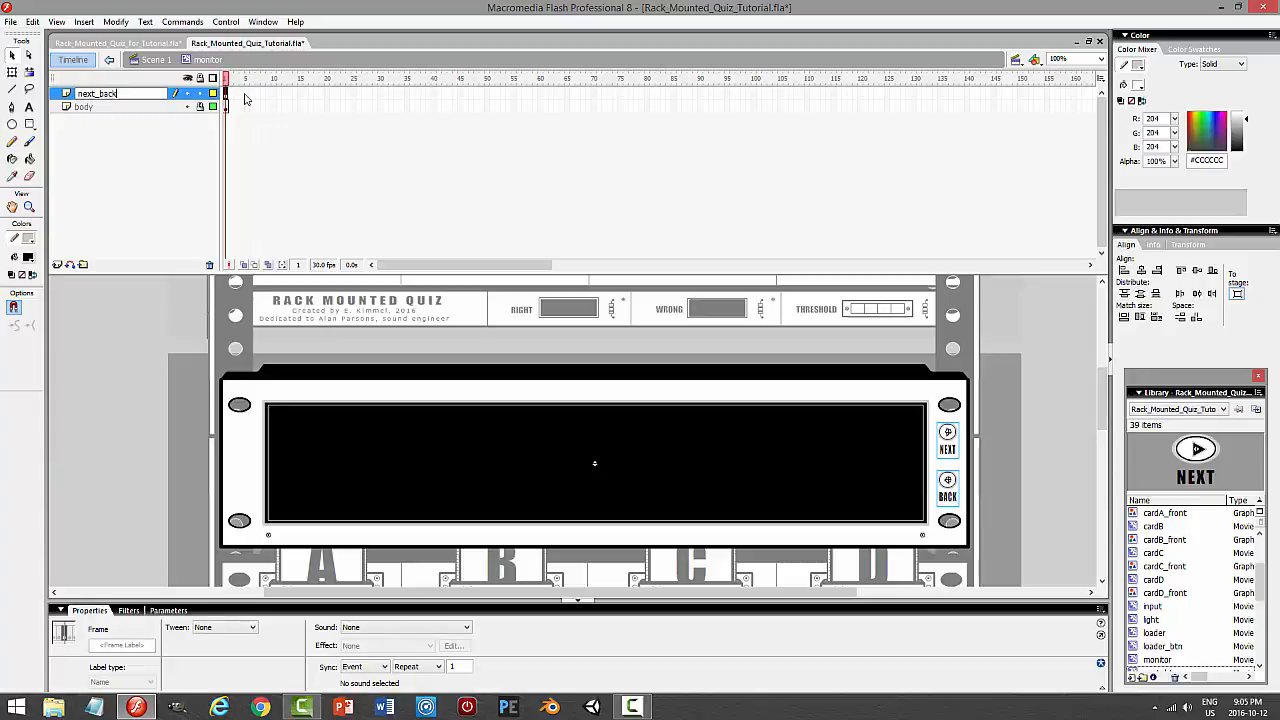
key(Return)
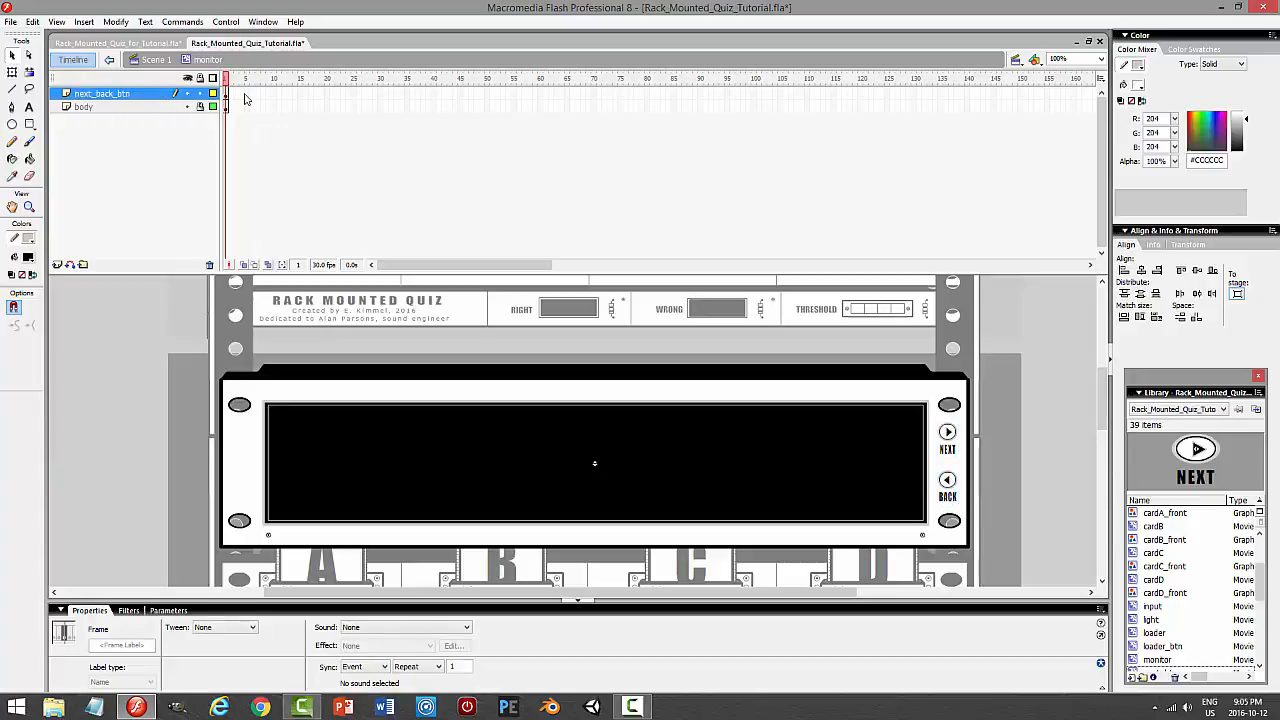
Cut frame 1 of the next_back_btn layer, which holds both buttons, out of the monitor clip
click(955, 440)
shift+click(954, 505)
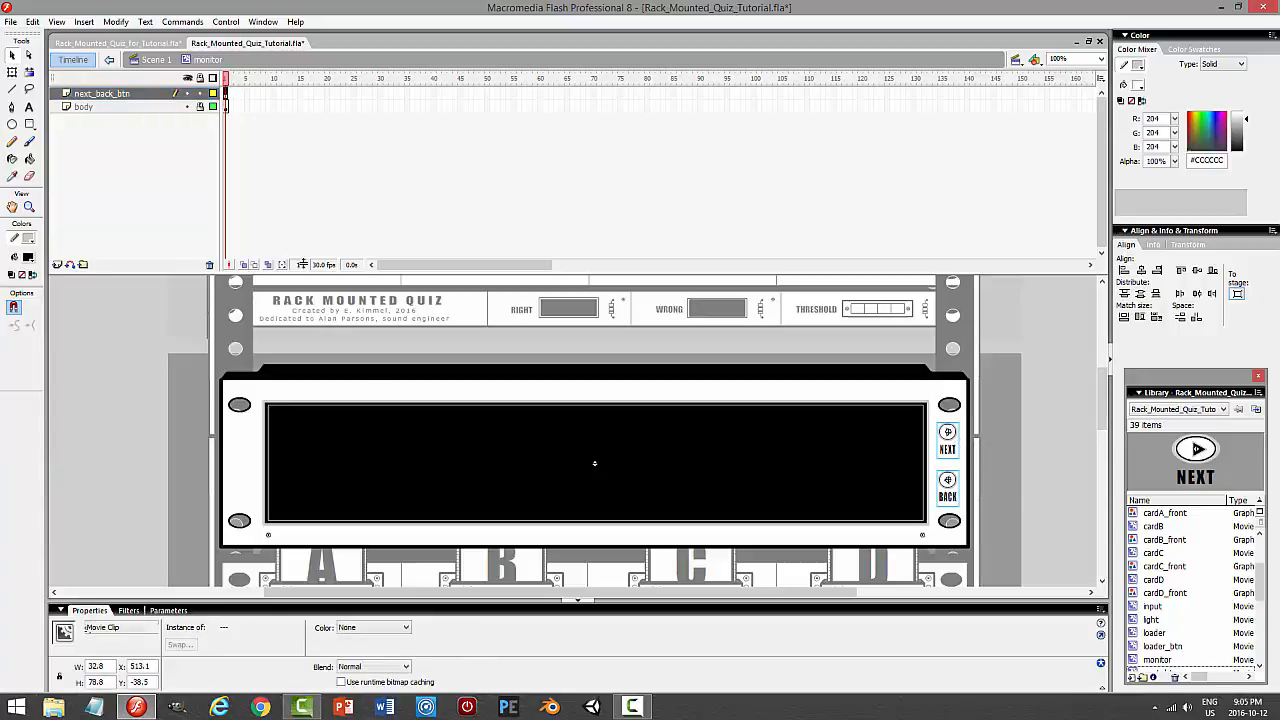
click(146, 96)
right_click(227, 93)
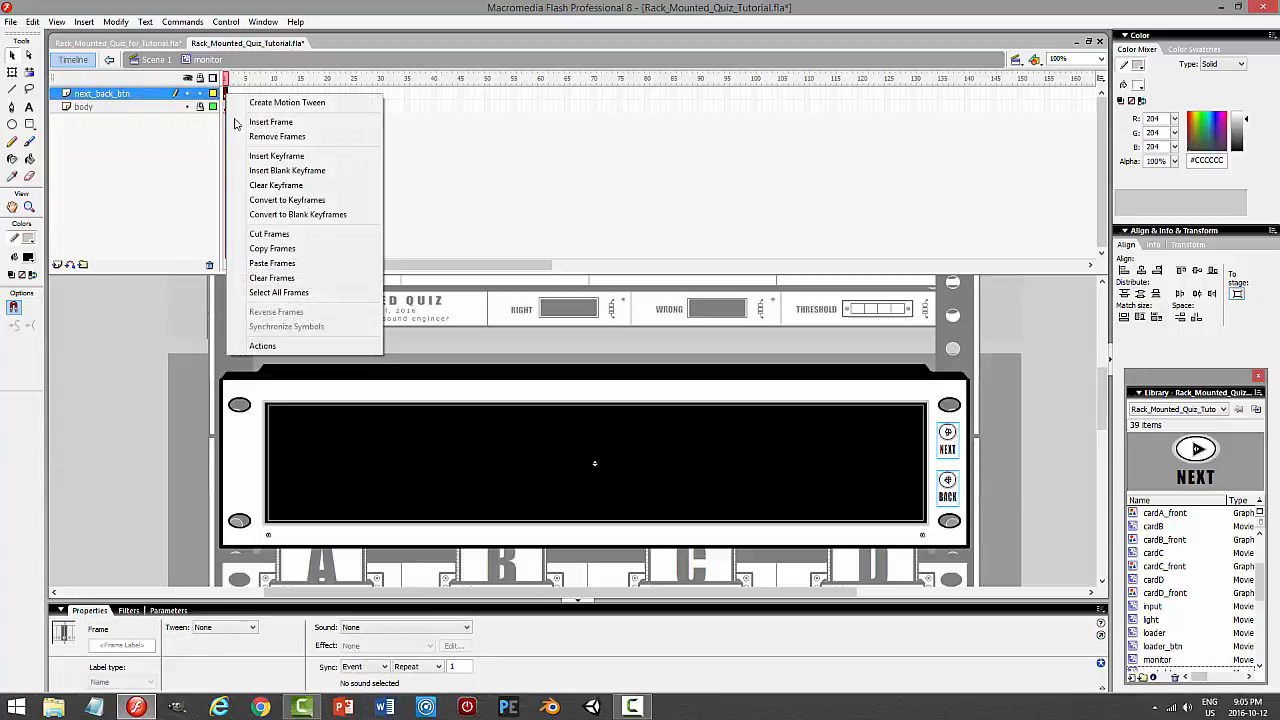
click(269, 236)
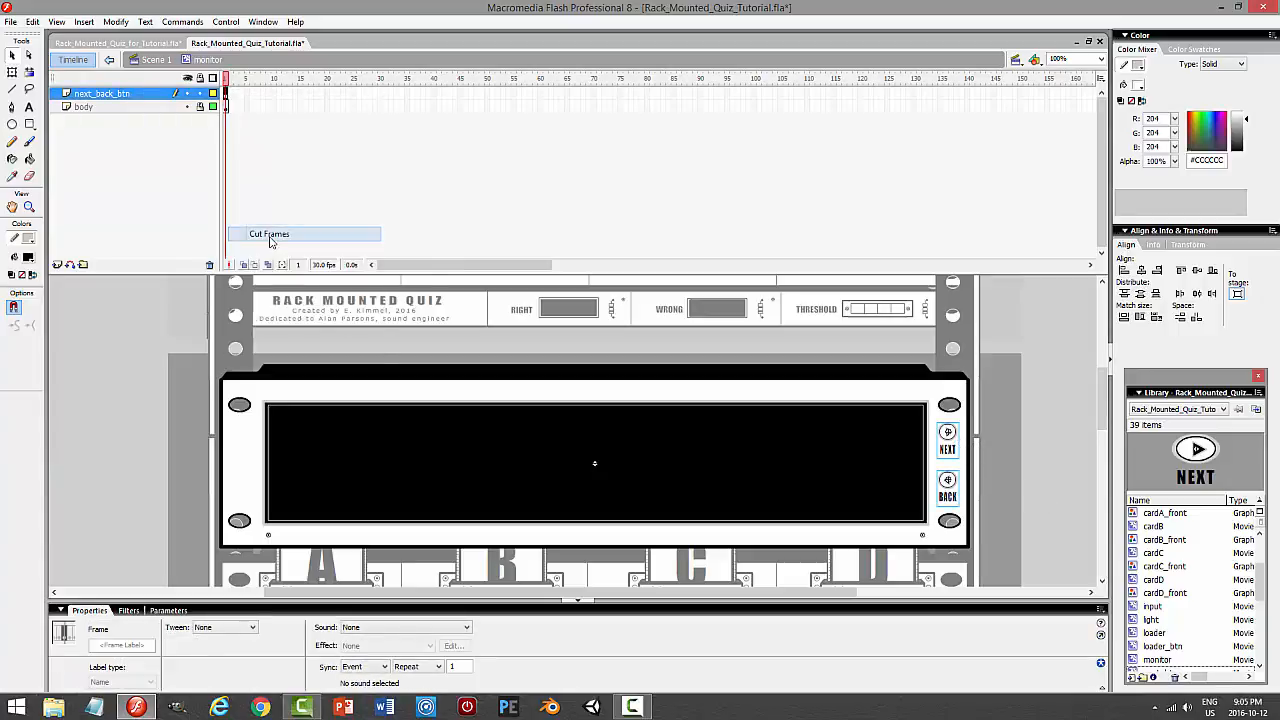
Add a new layer above vu_meter_controller in Scene 1 and paste the cut button frame into it
click(155, 59)
click(95, 106)
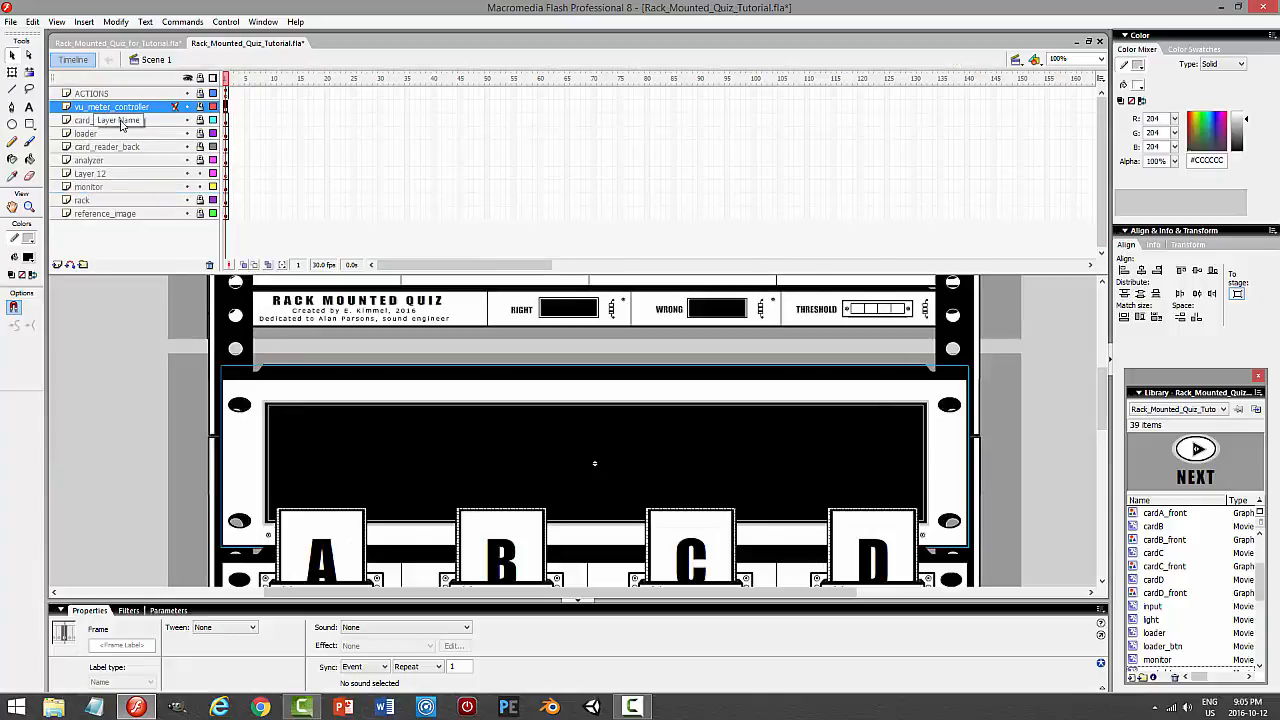
click(57, 264)
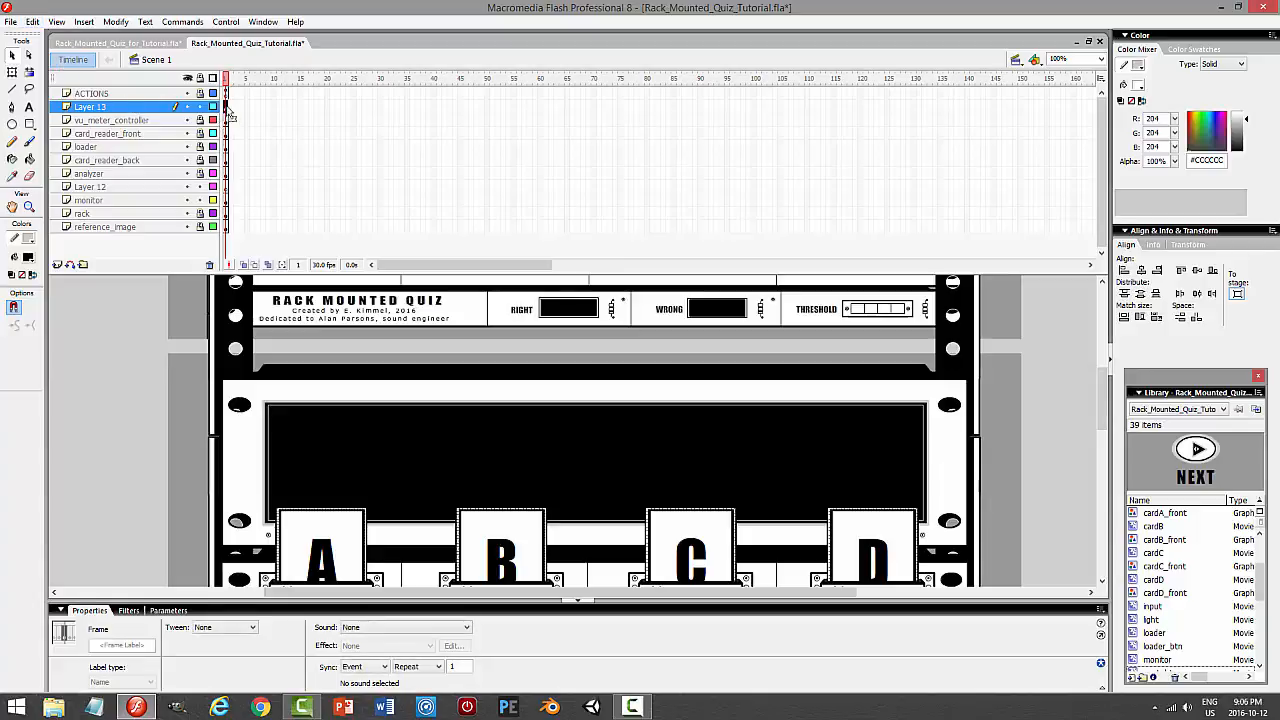
right_click(229, 114)
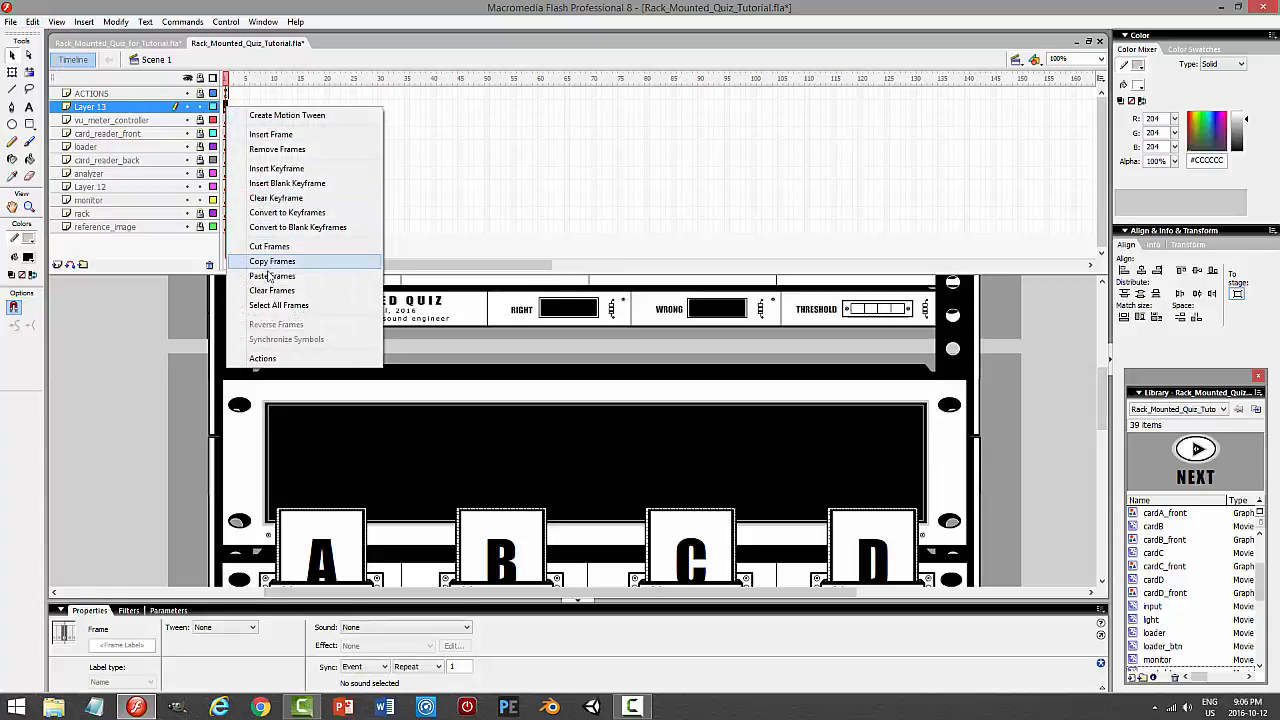
click(268, 276)
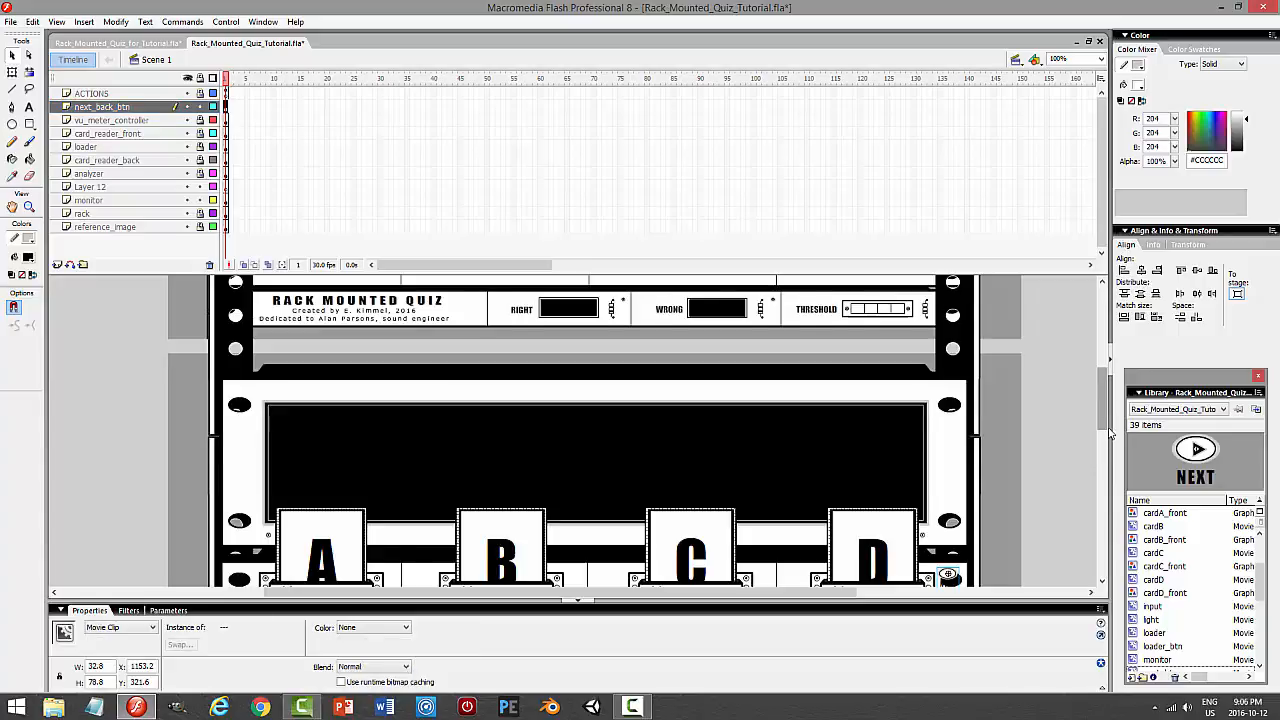
Move the pasted NEXT and BACK buttons together up onto the monitor's side panel, to Y 121.6
drag(1105, 405, 1110, 452)
key(shift+Up)
key(shift+Up)
key(shift+Up)
key(shift+Up)
key(shift+Up)
key(shift+Up)
key(shift+Up)
key(shift+Up)
key(shift+Up)
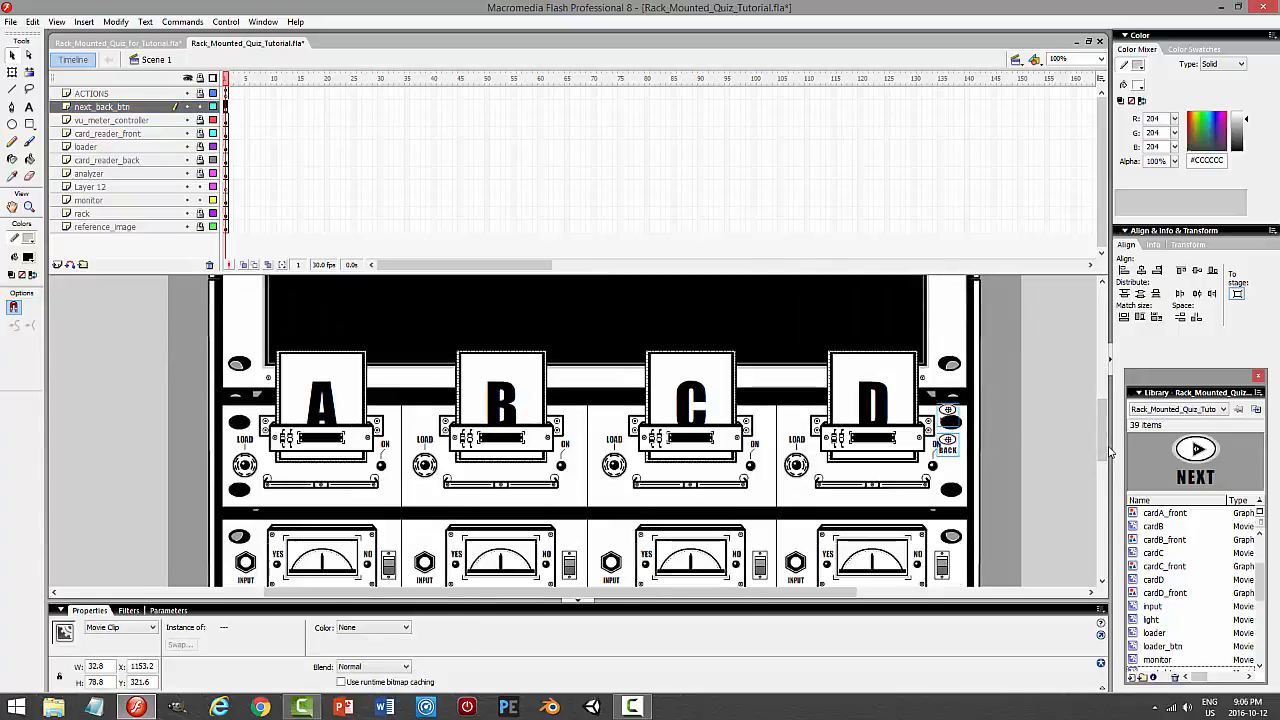
key(shift+Up)
key(shift+Up)
key(shift+Up)
key(shift+Up)
key(shift+Up)
key(shift+Up)
key(shift+Up)
key(shift+Up)
key(shift+Up)
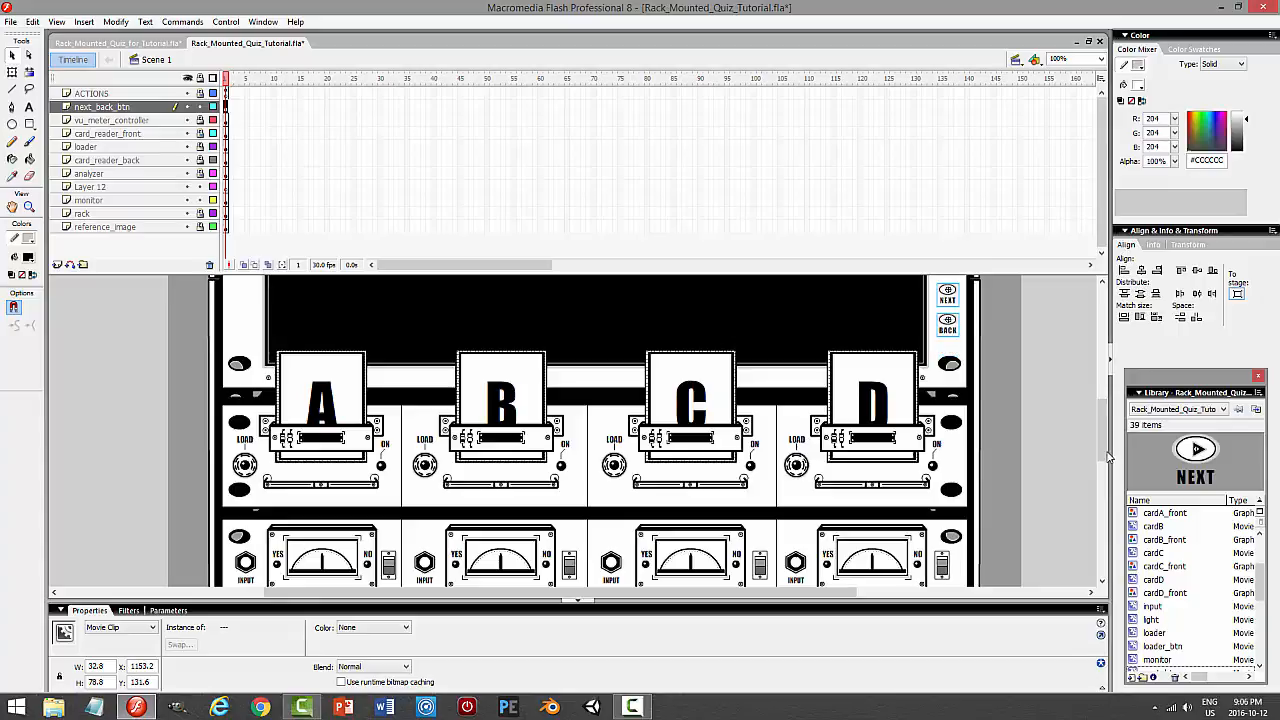
drag(1107, 456, 1107, 428)
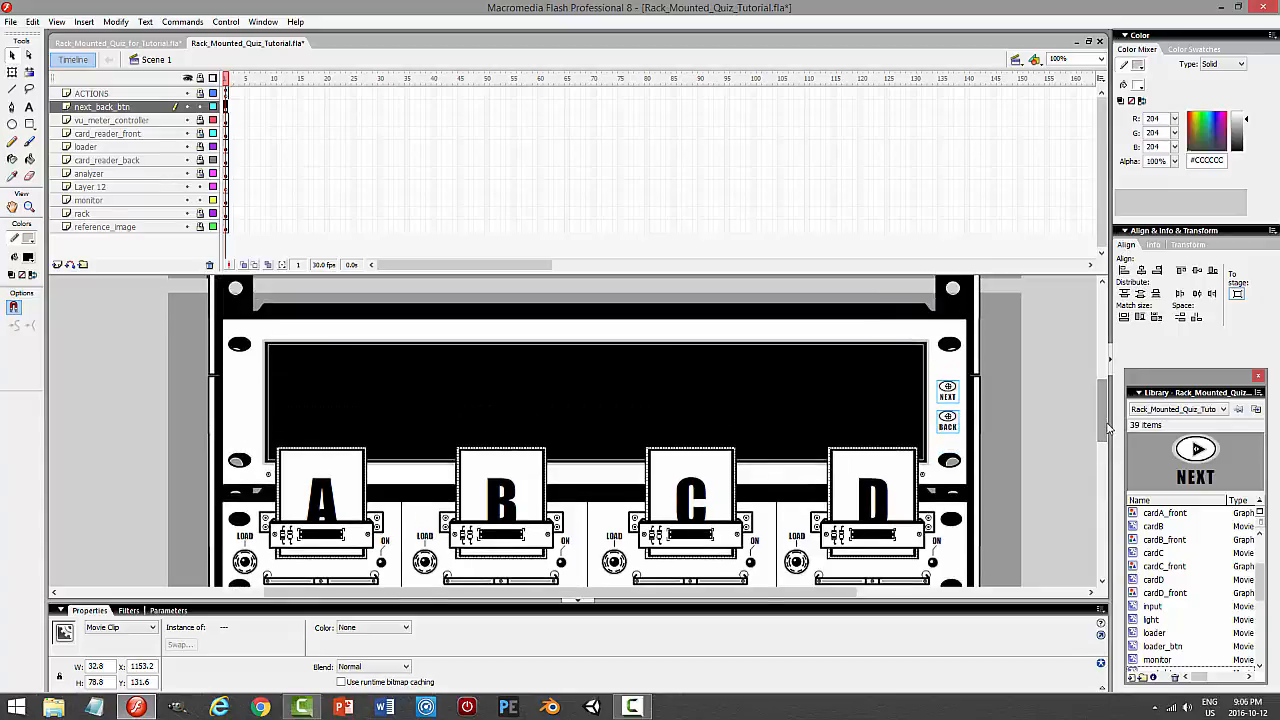
key(shift+Up)
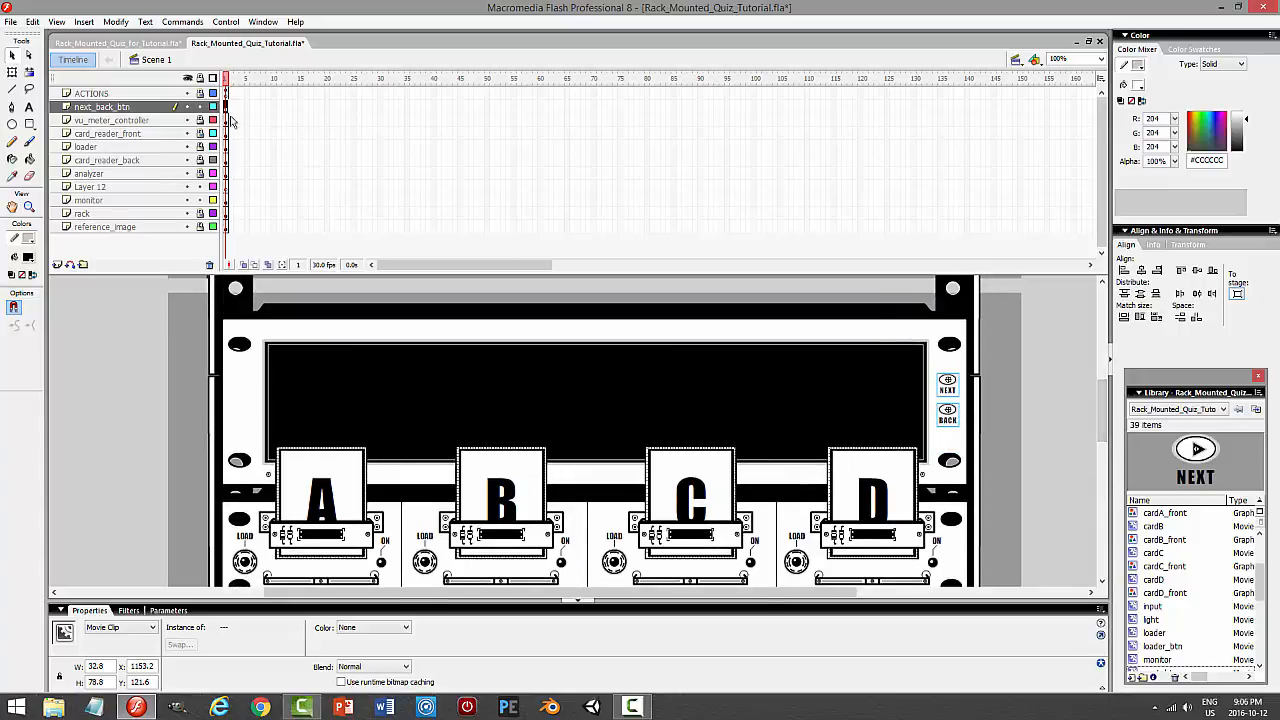
click(1088, 484)
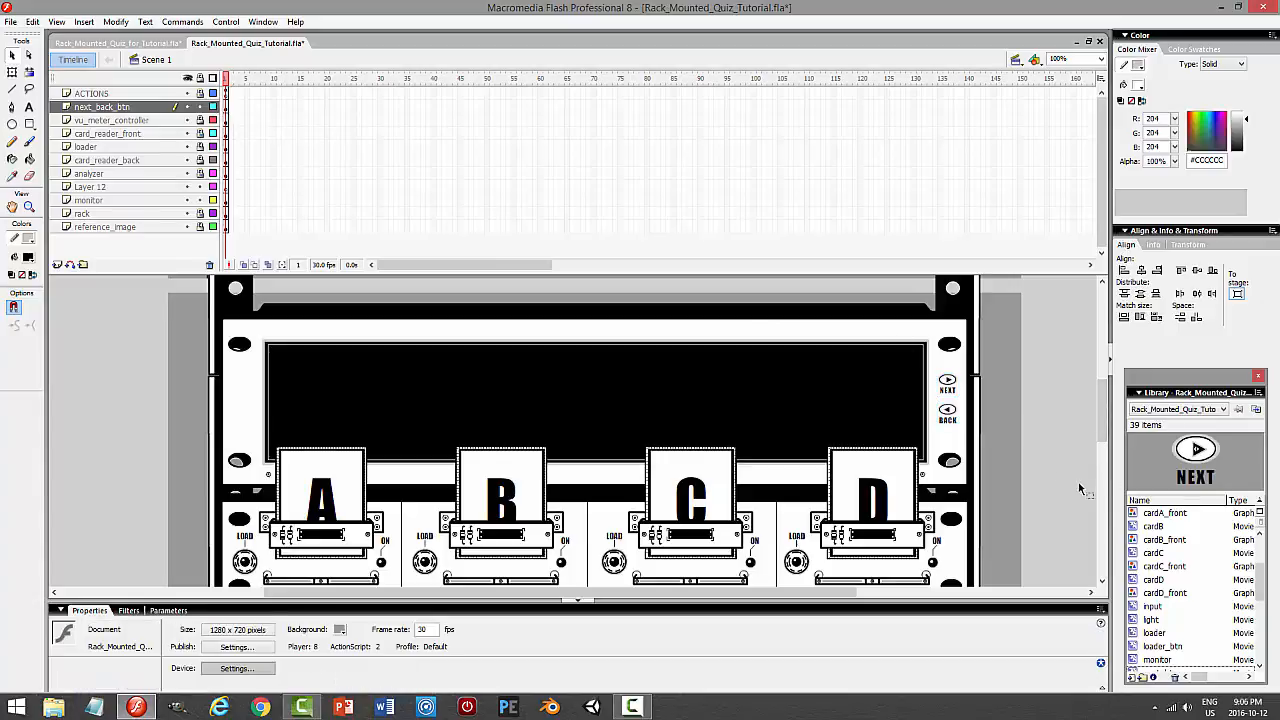
Open the NEXT button clip from Scene 1 and delete its text layer
click(948, 388)
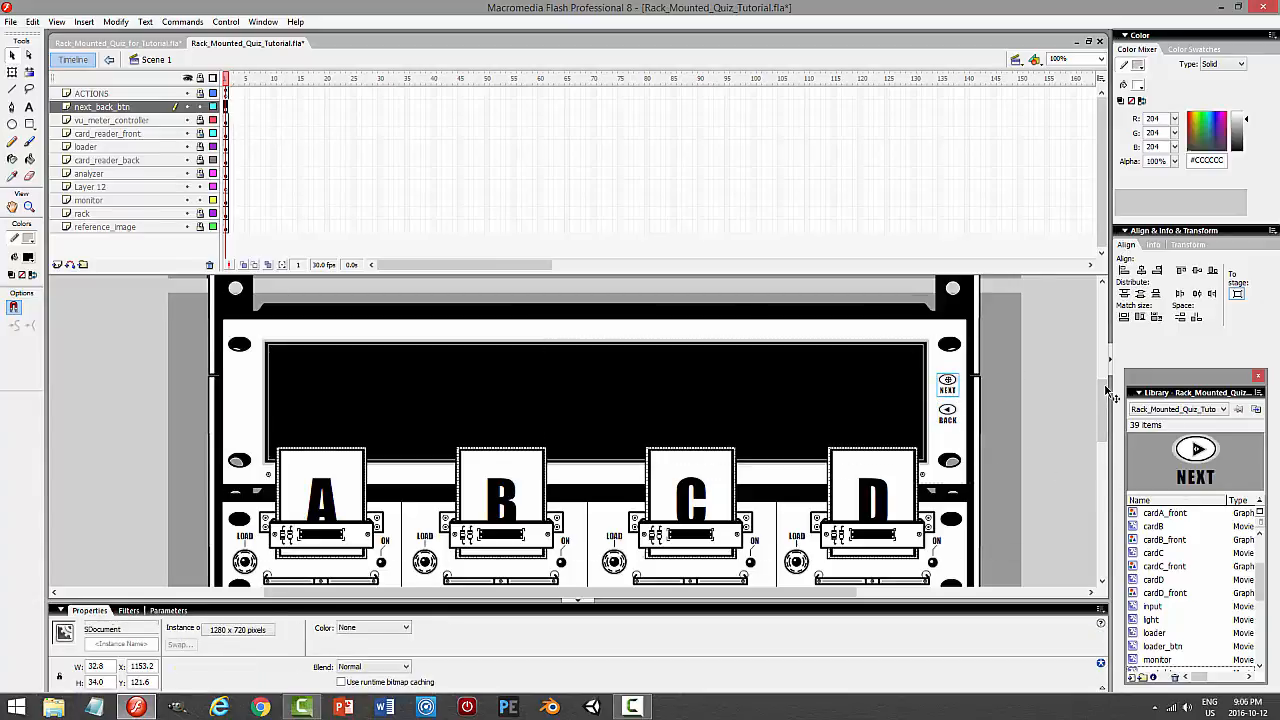
double_click(948, 388)
click(155, 59)
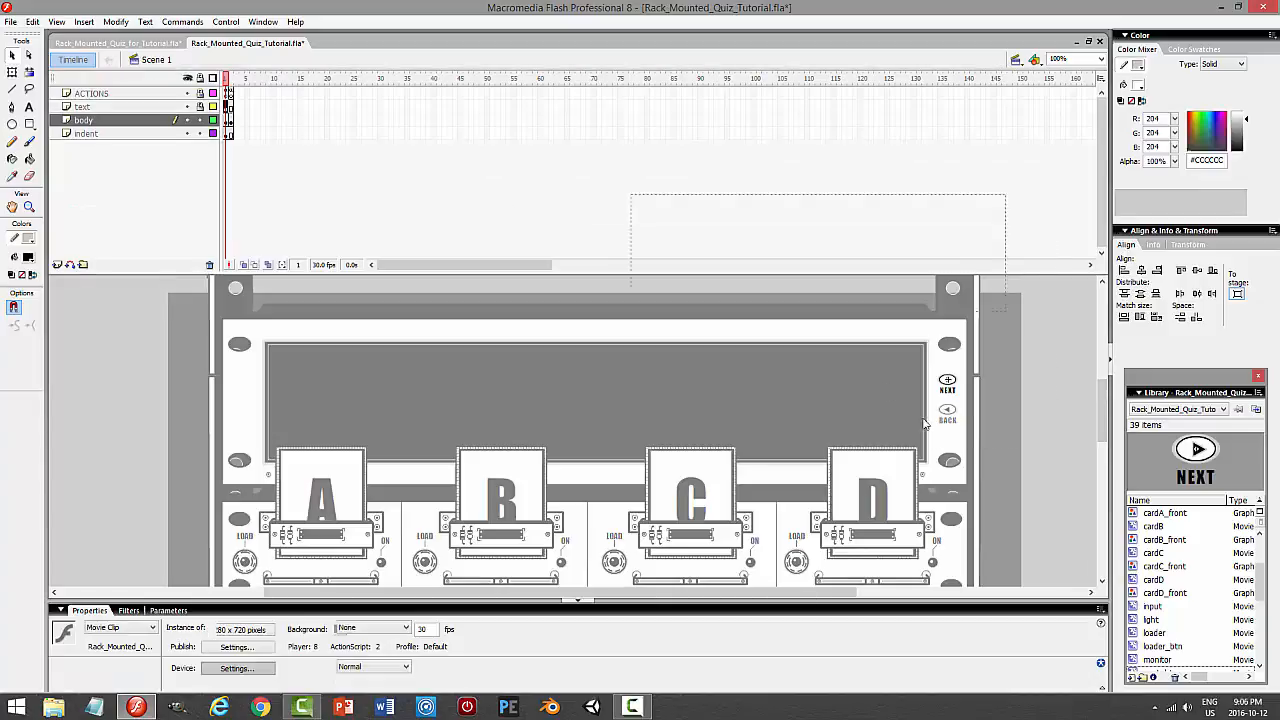
double_click(948, 386)
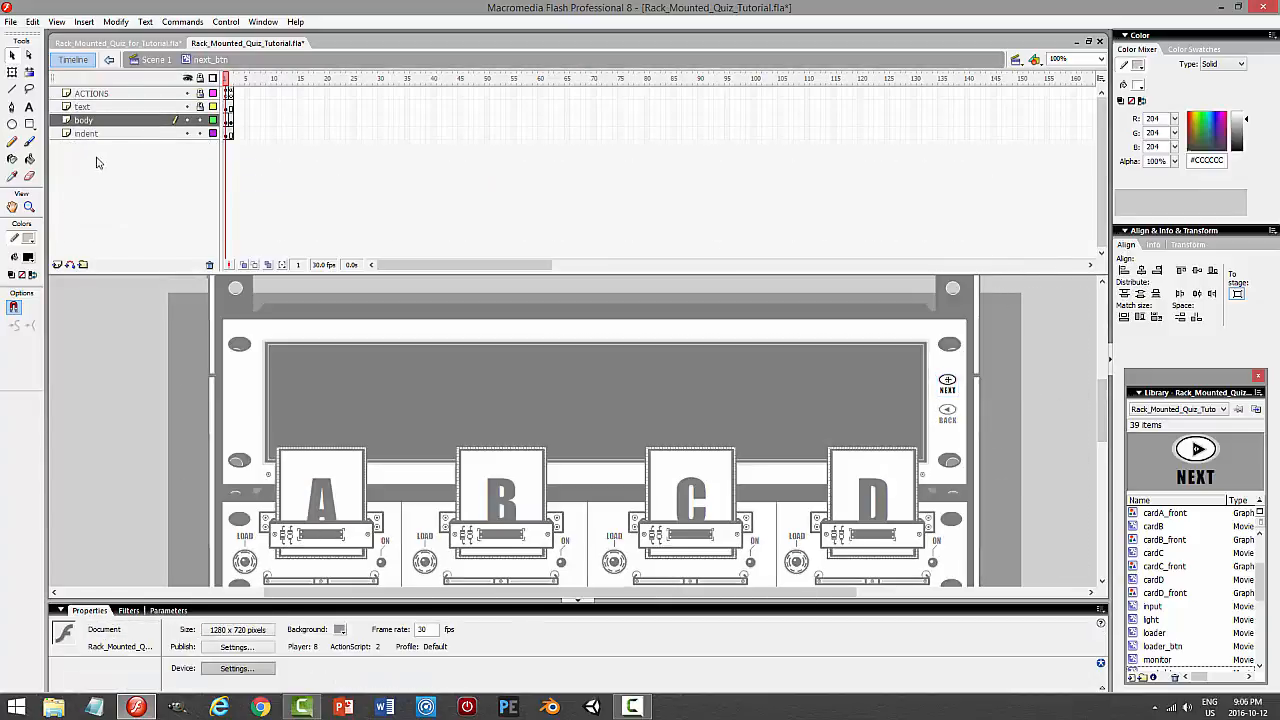
click(127, 108)
click(209, 264)
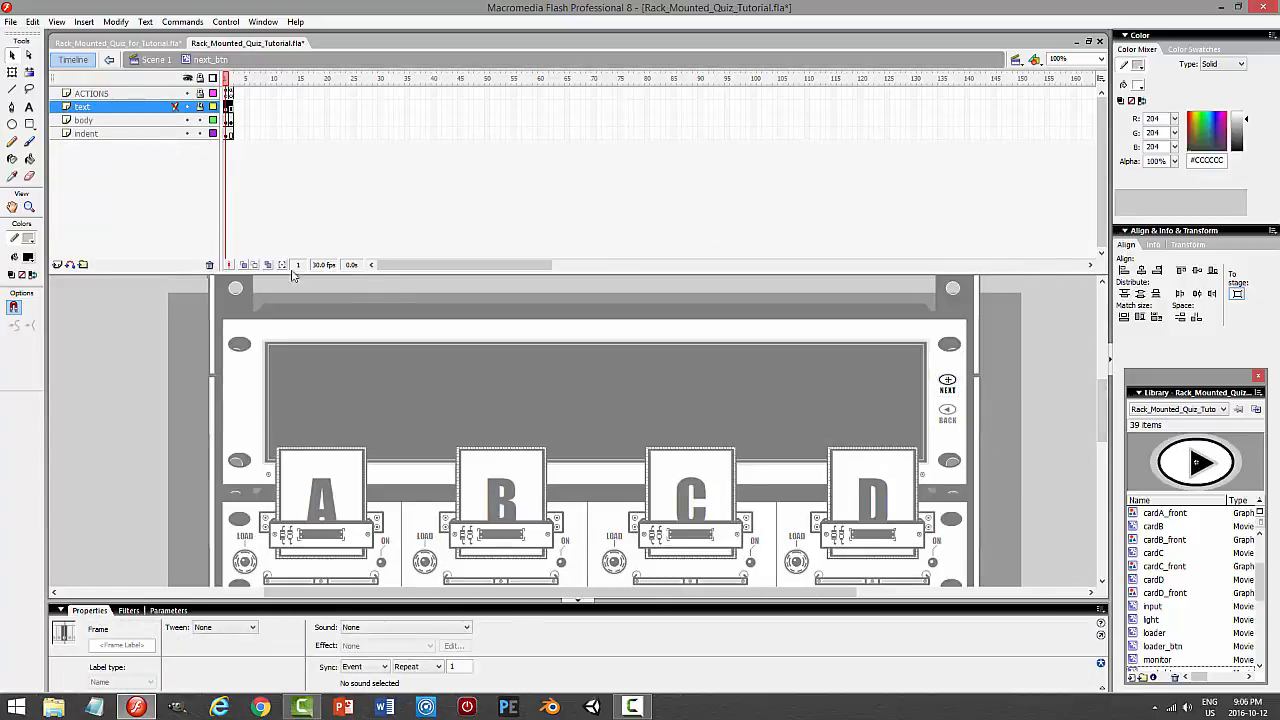
Stretch the NEXT button vertically in Scene 1 to a height of 26.8 with Free Transform and test the movie
click(155, 59)
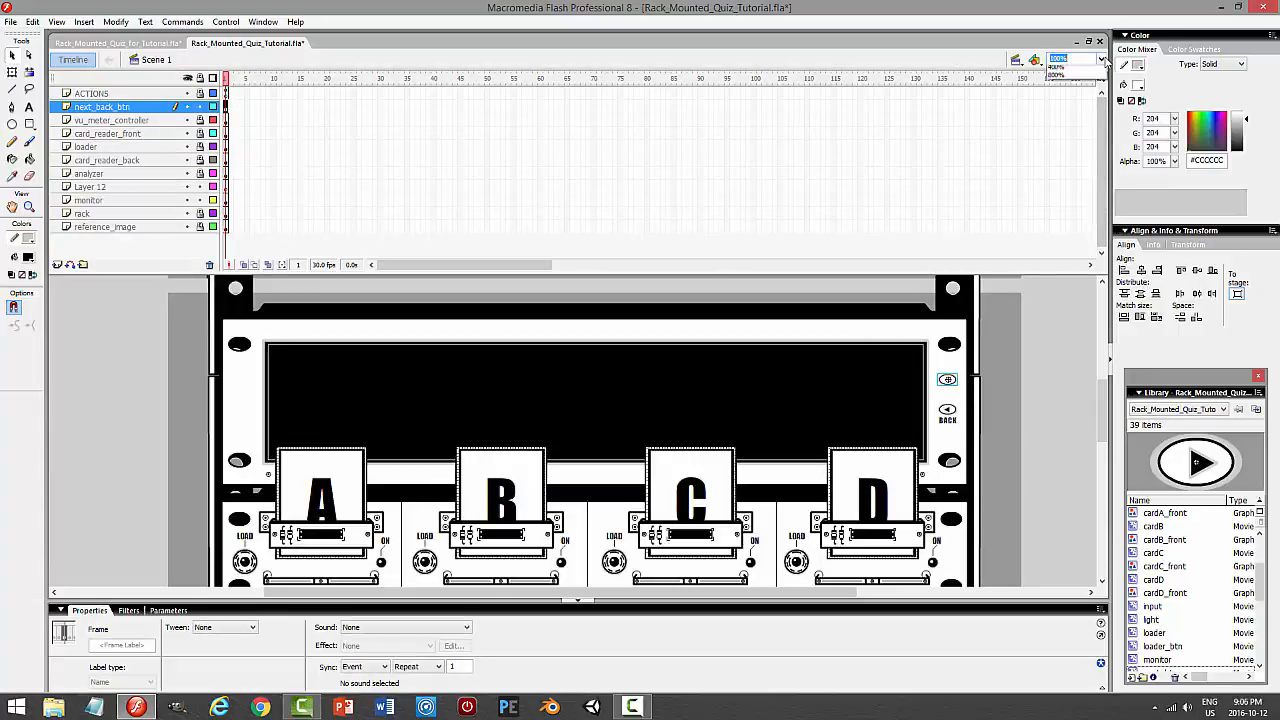
click(1101, 58)
click(1070, 138)
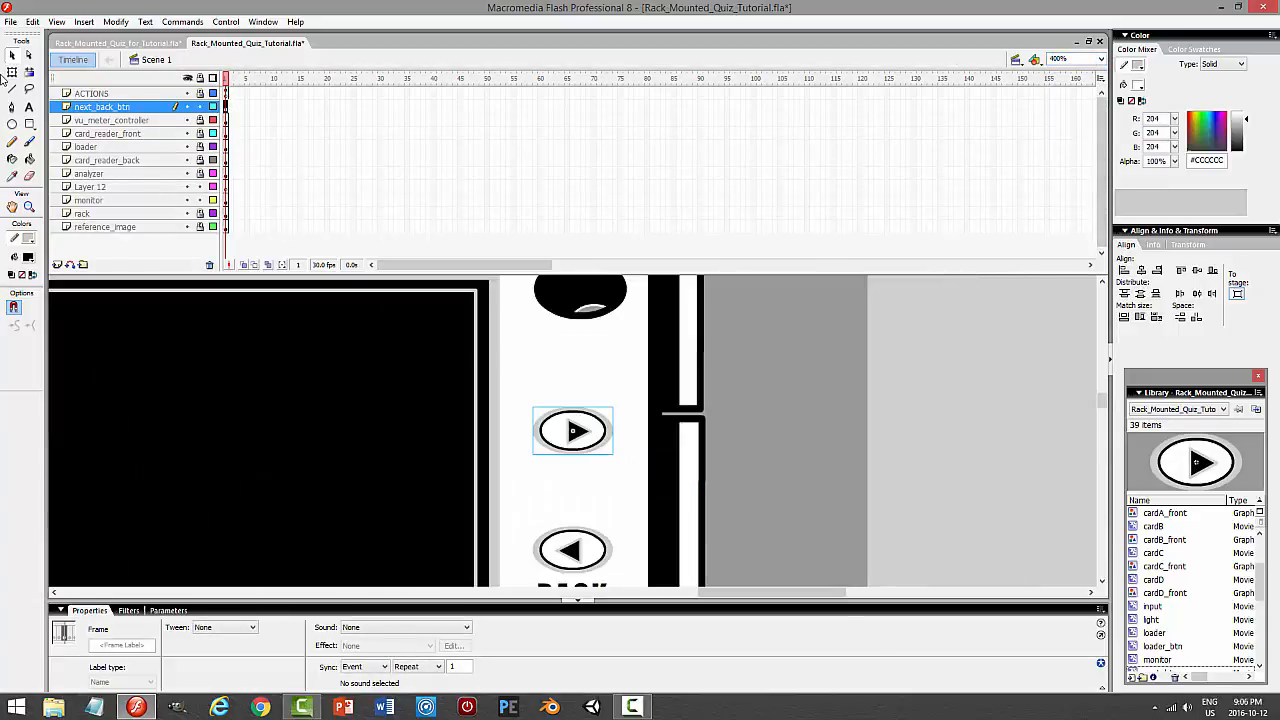
click(11, 72)
click(563, 409)
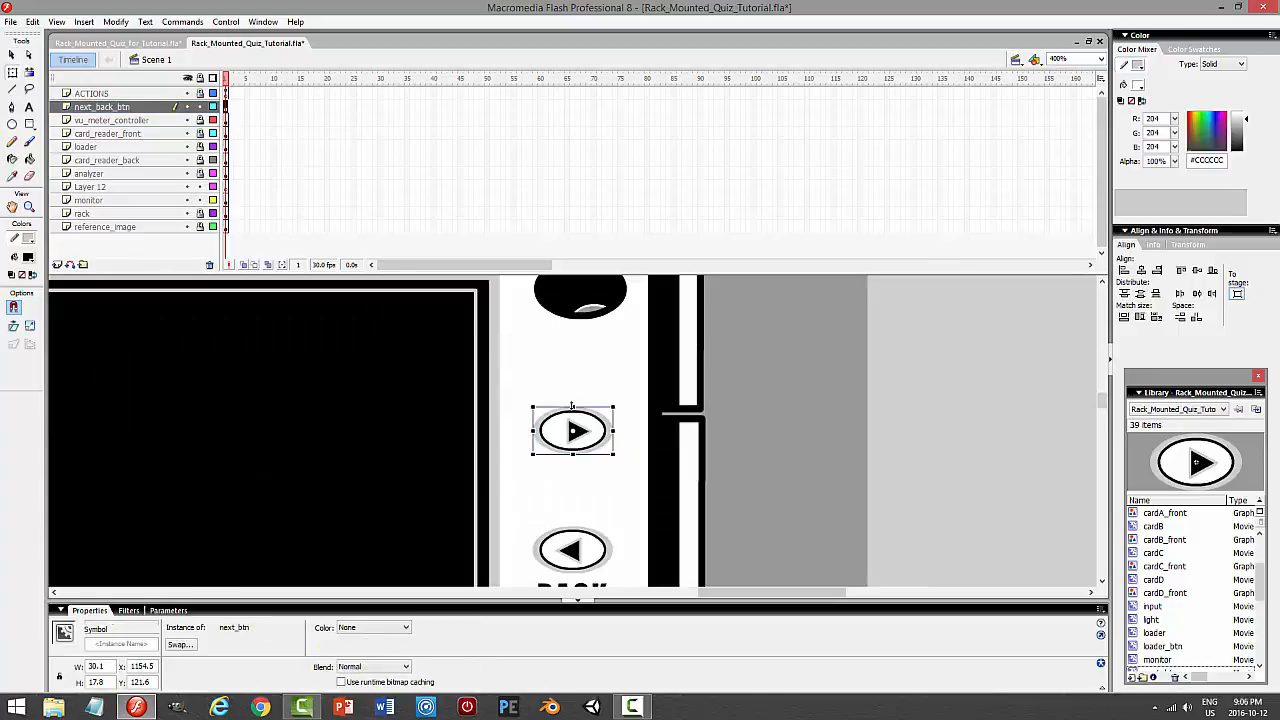
drag(572, 405, 572, 388)
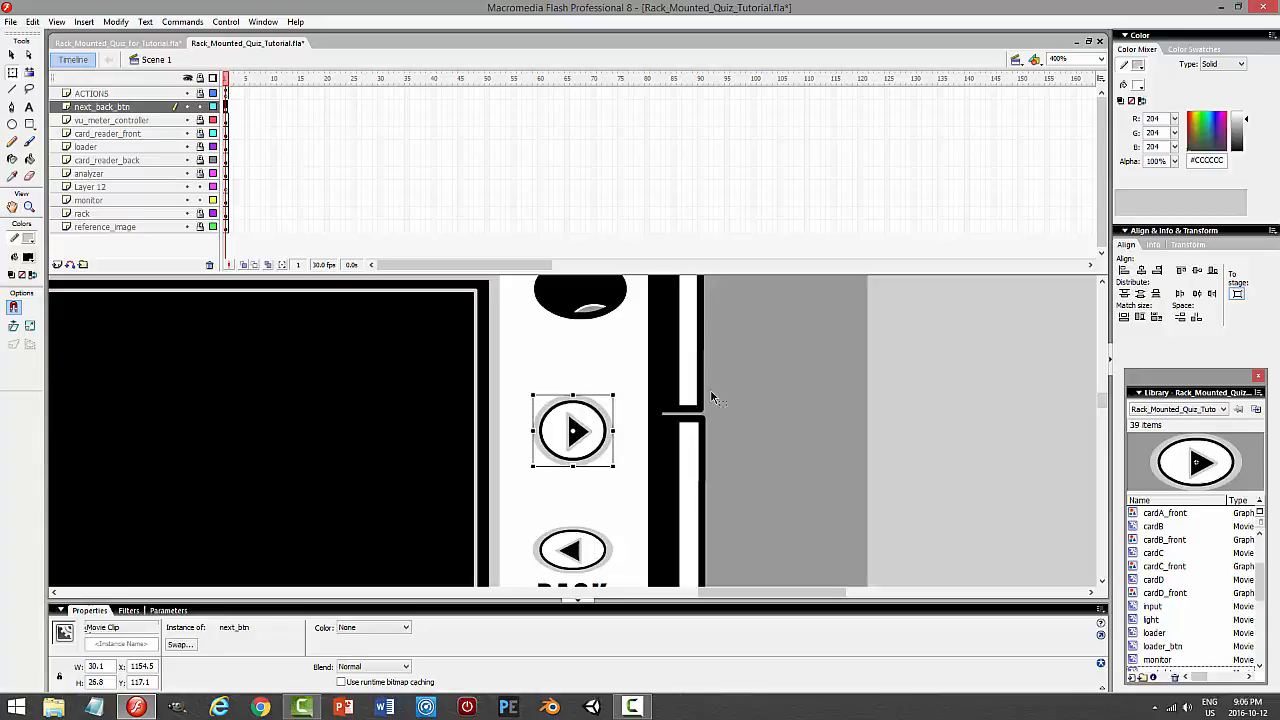
click(838, 388)
key(ctrl+Return)
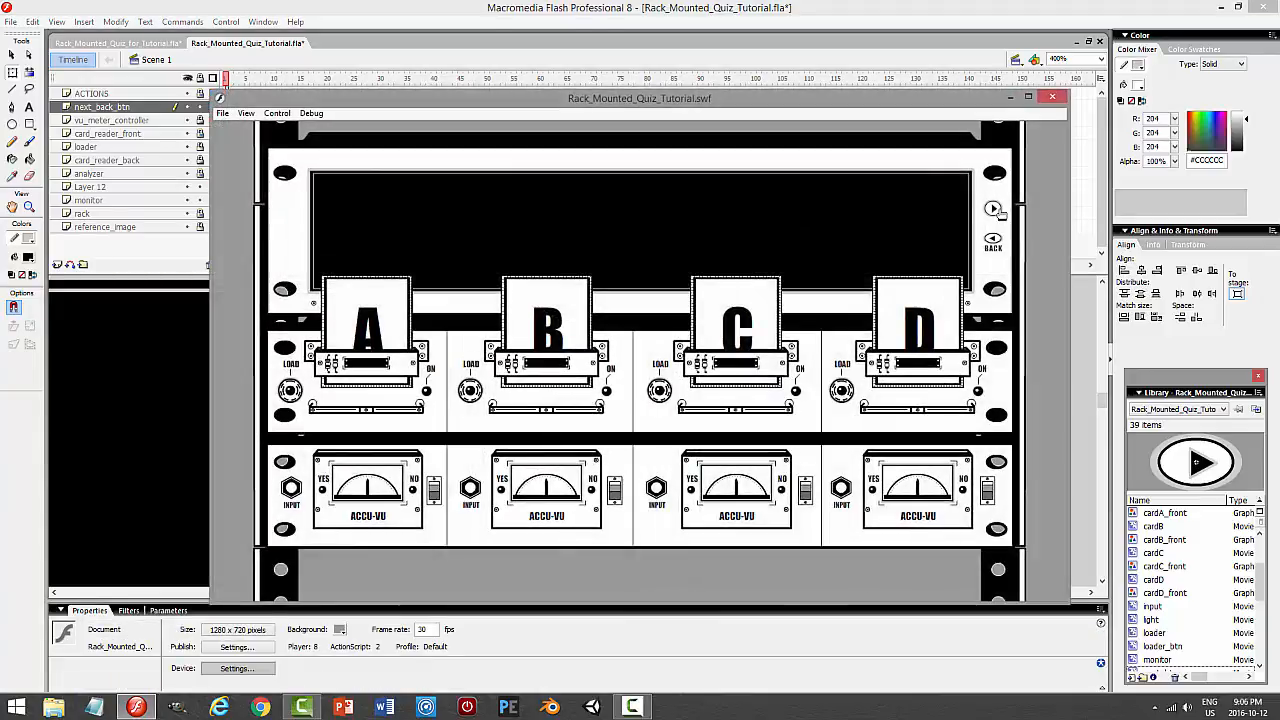
click(1052, 97)
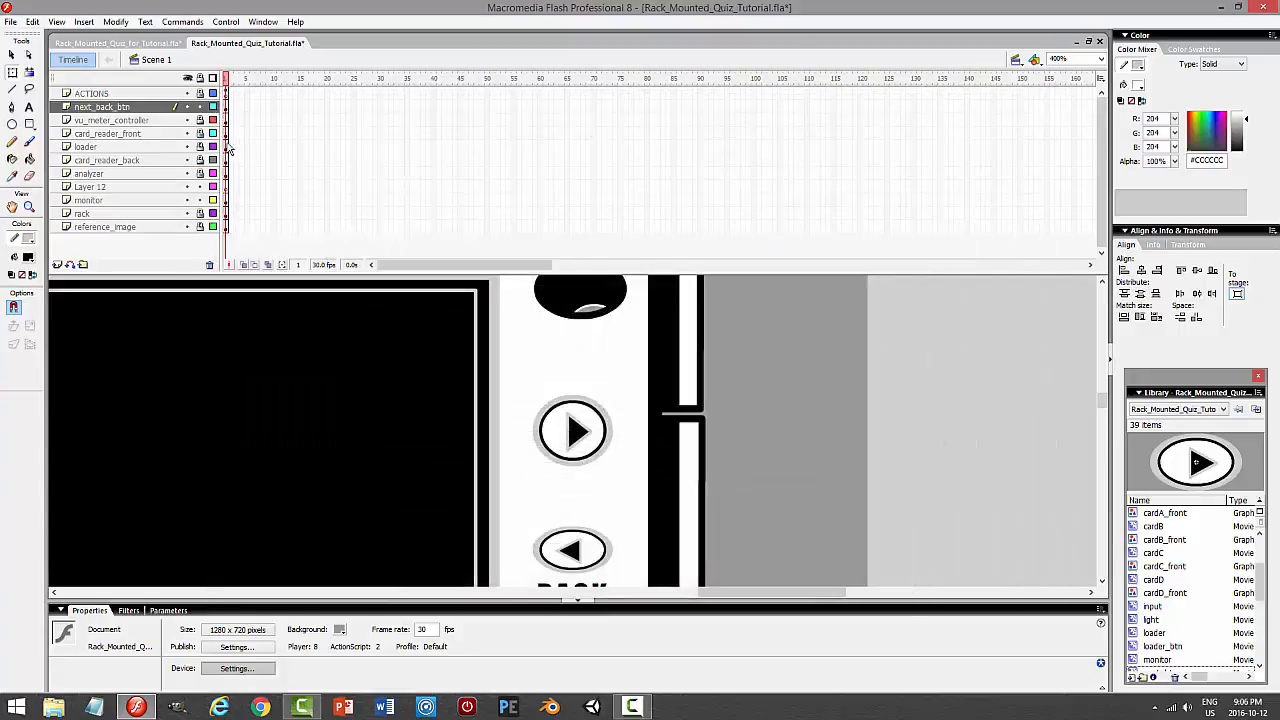
Delete the old BACK button from the monitor's side panel and remove the back_btn symbol from the library
click(672, 540)
click(572, 430)
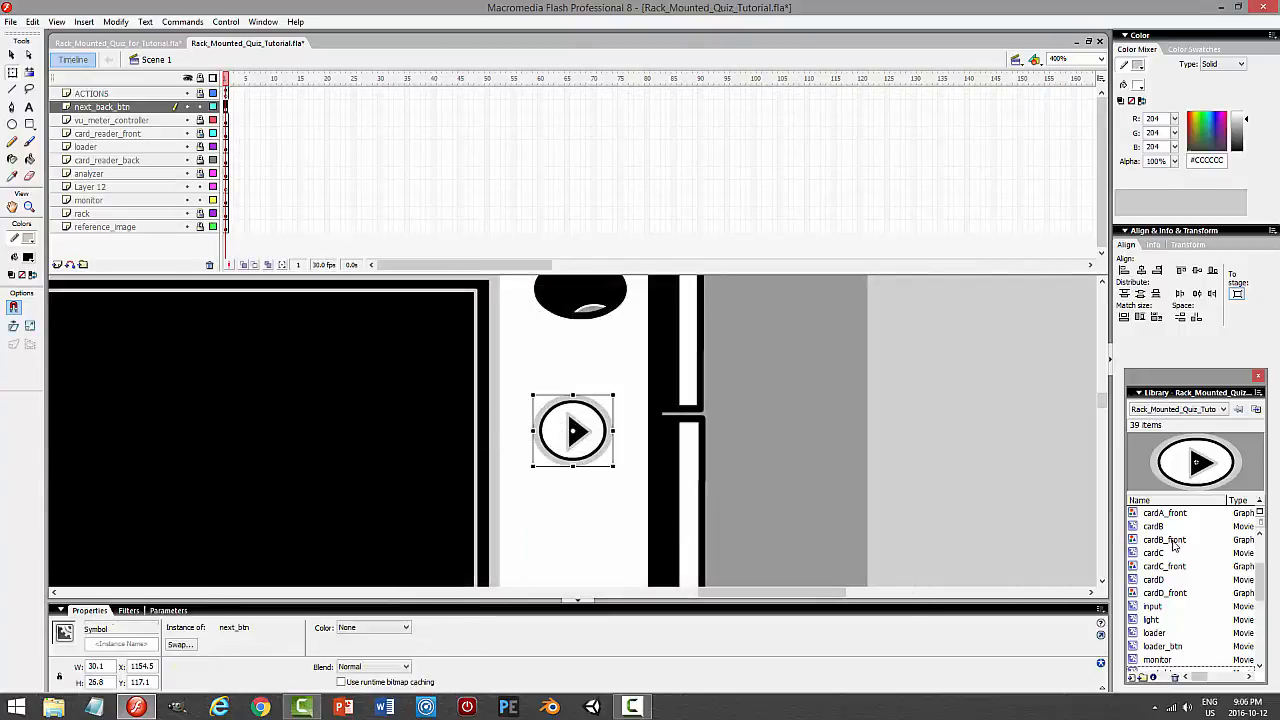
drag(1264, 585, 1253, 530)
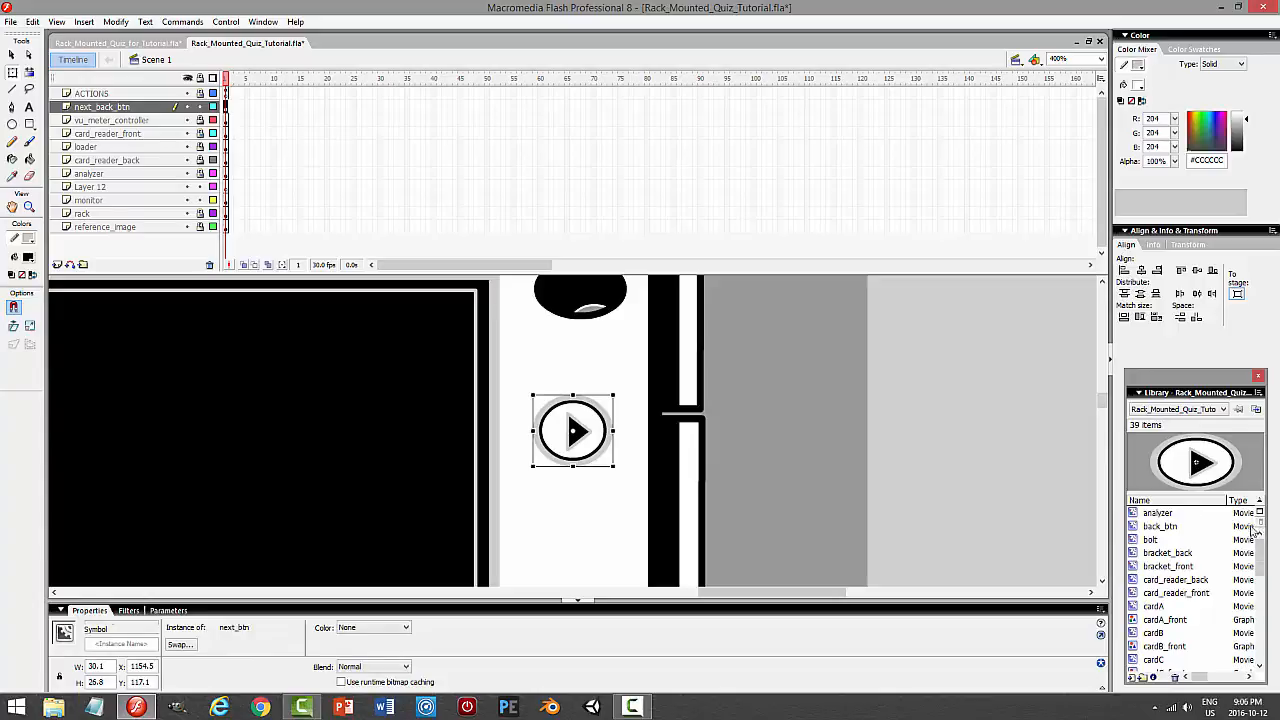
click(1160, 527)
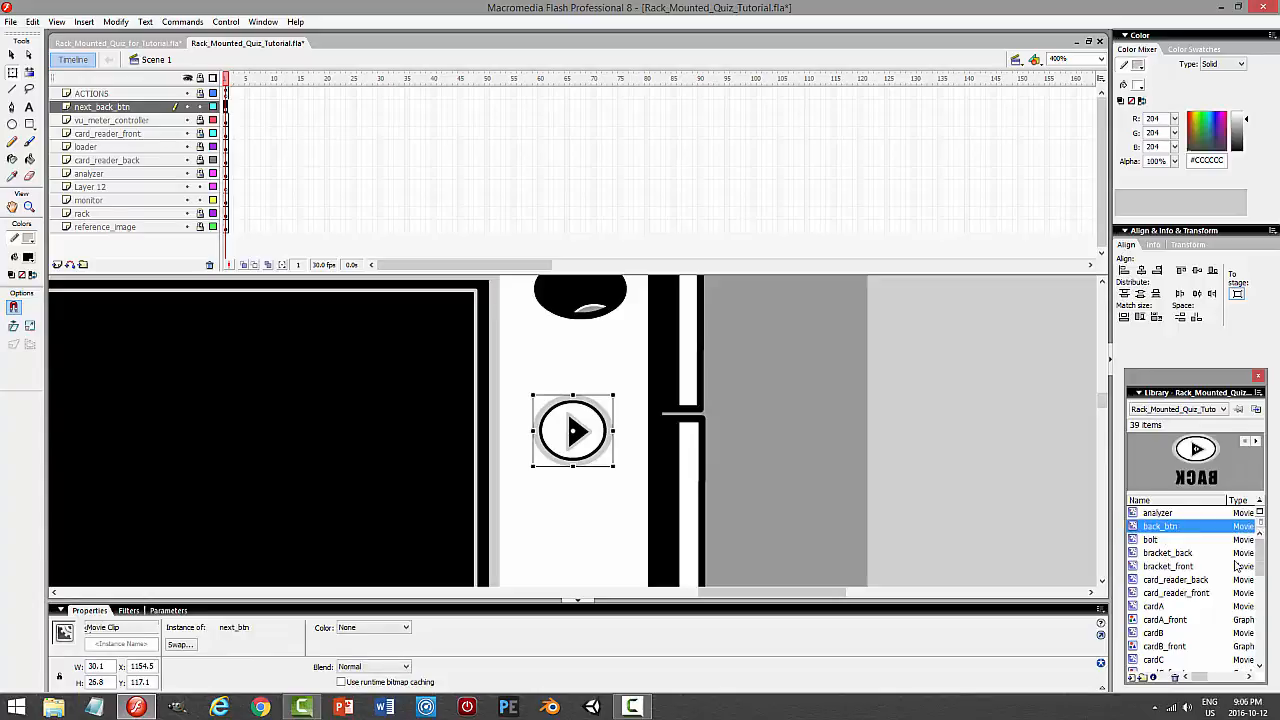
key(Delete)
Add a layer above body in the NEXT button clip and create the static text NEXT on it in 12-point Impact
click(12, 55)
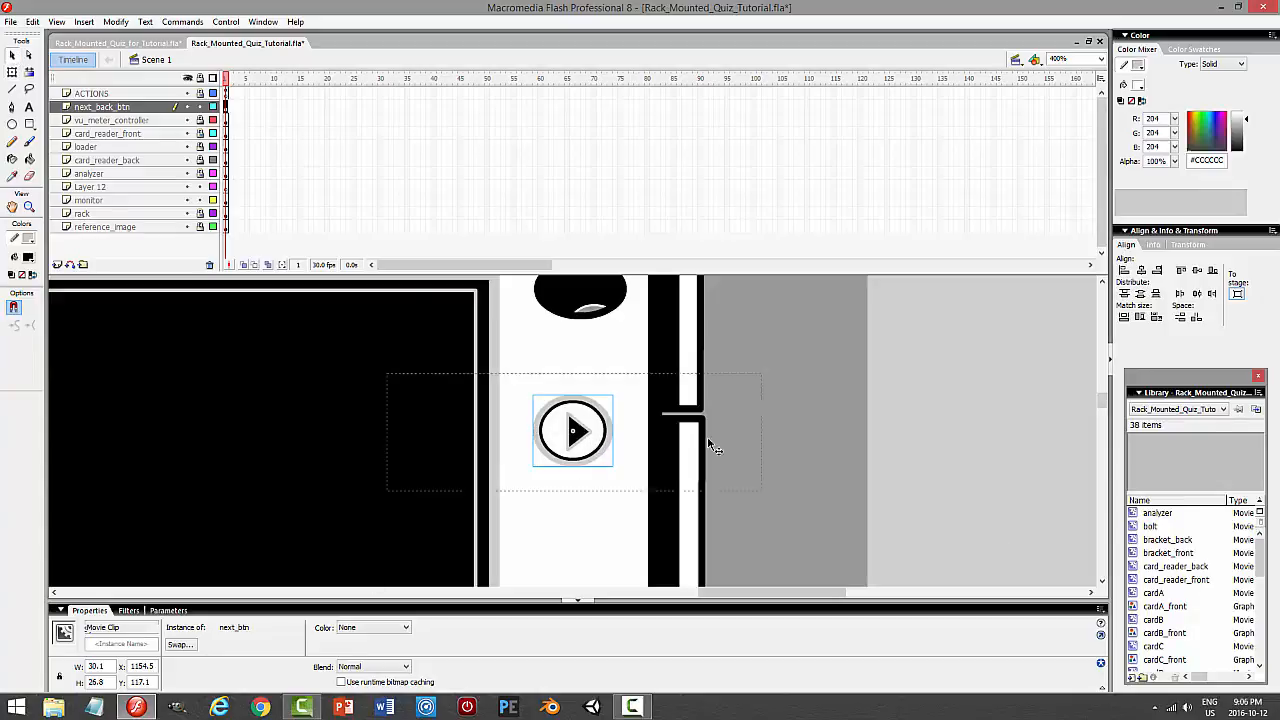
double_click(575, 432)
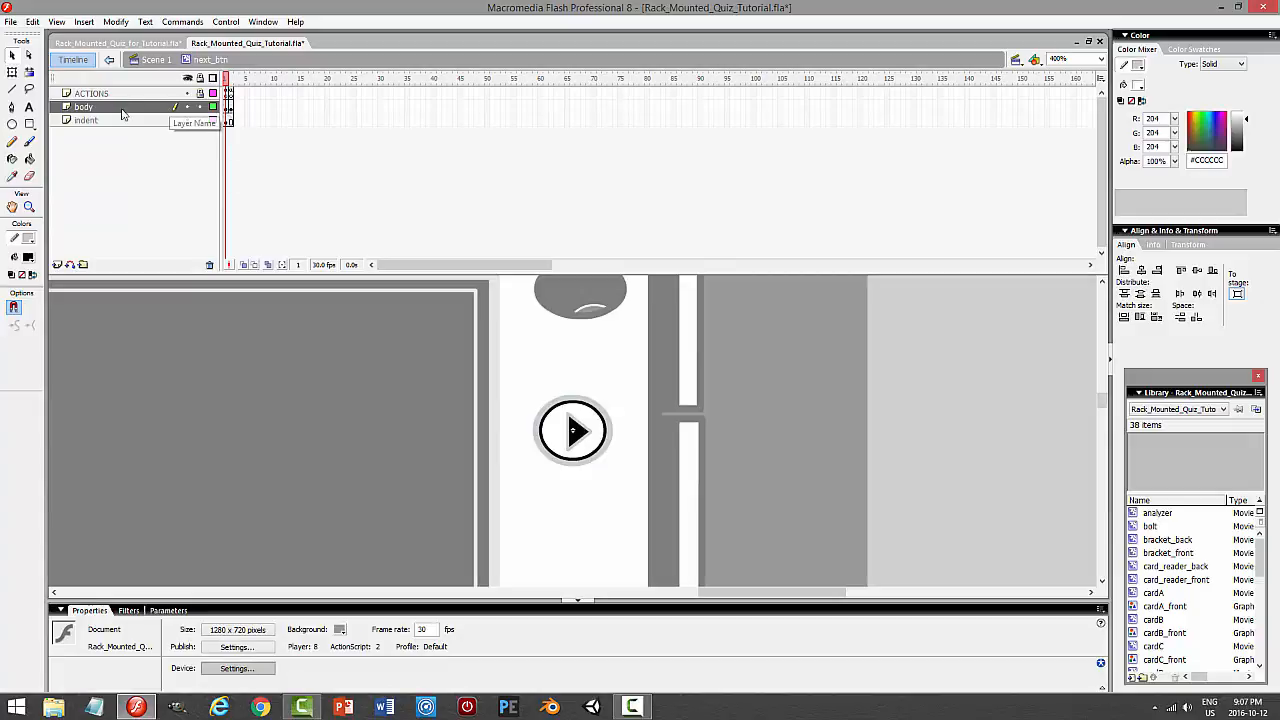
click(58, 264)
click(58, 264)
click(28, 107)
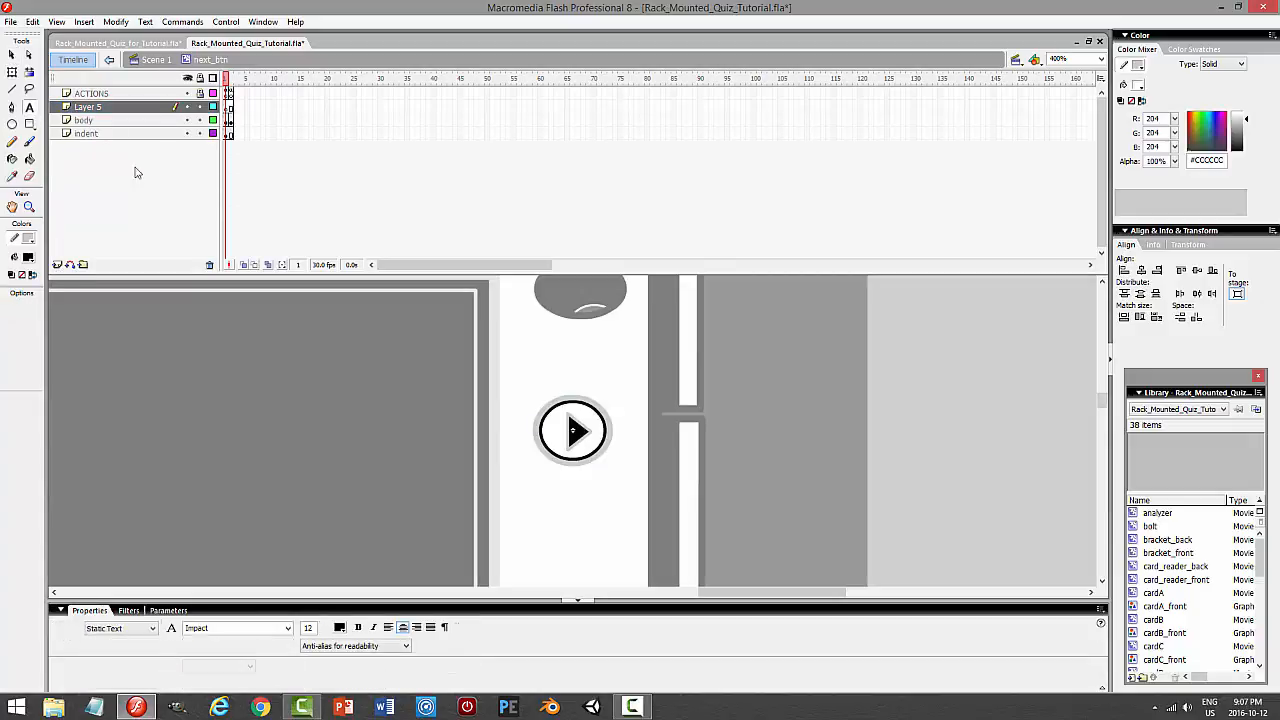
drag(538, 432, 601, 492)
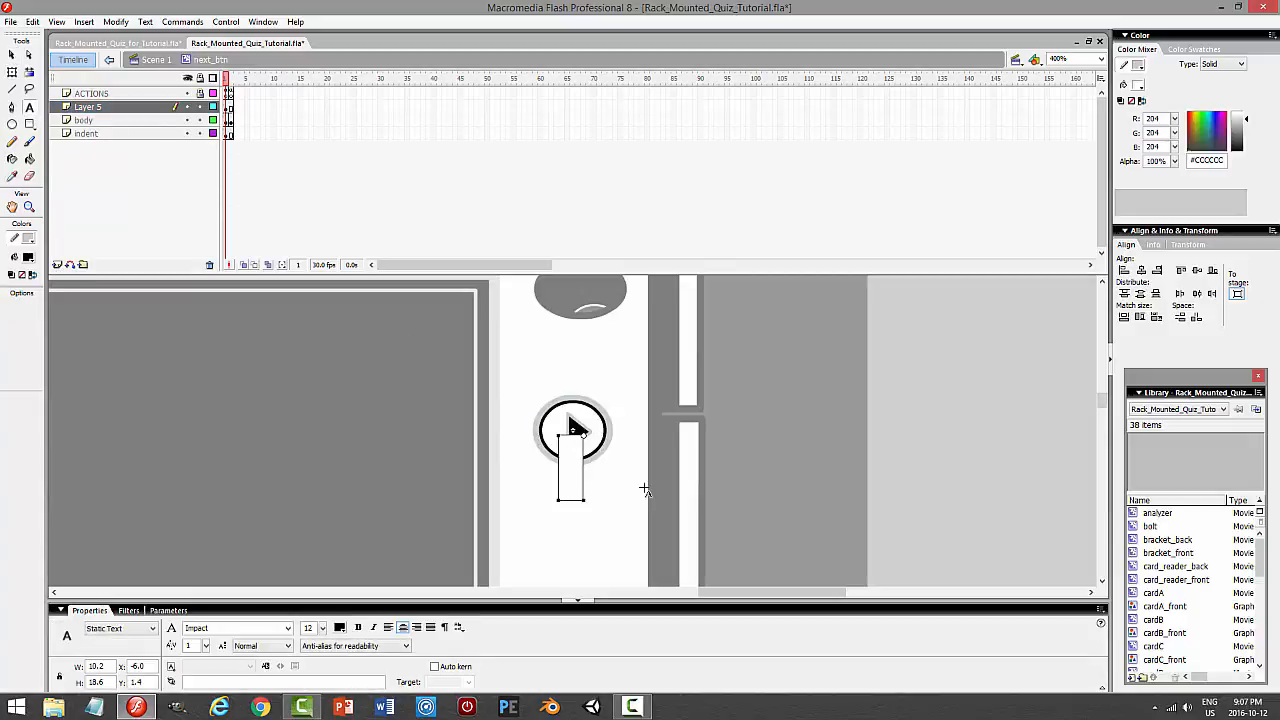
text(NEXT)
click(13, 56)
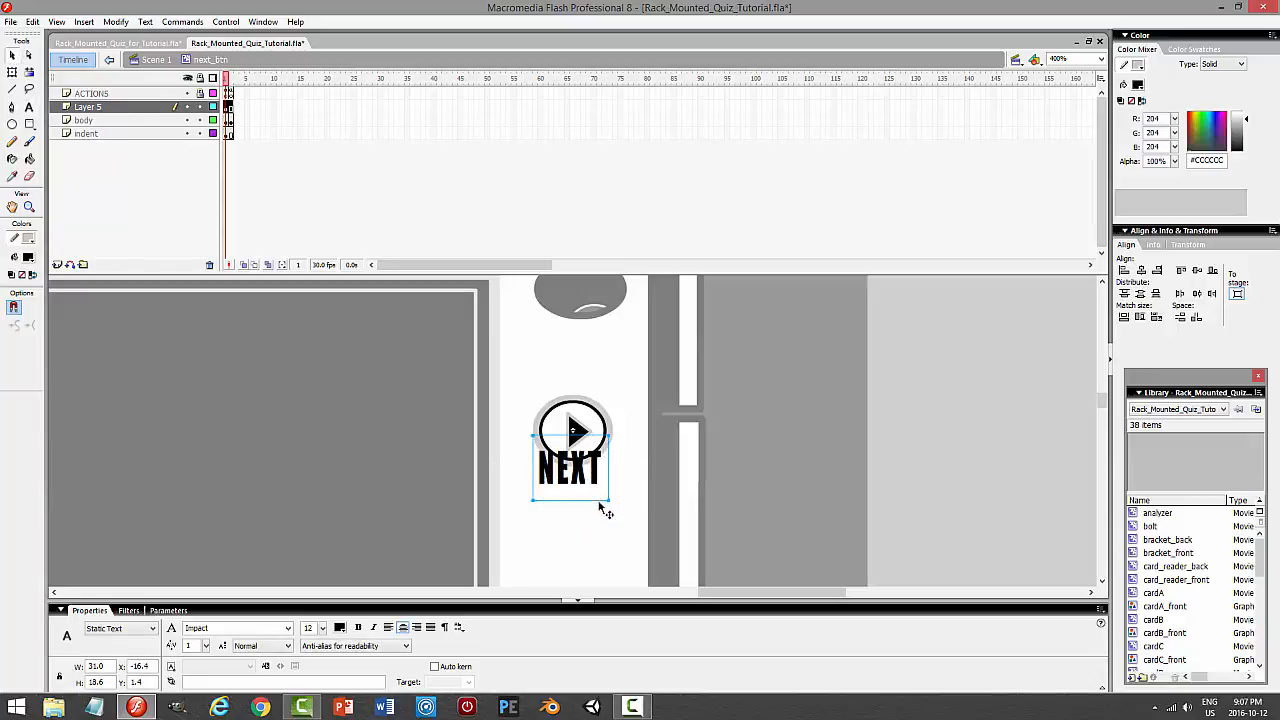
Move the NEXT text below the round button to X -15.5, Y 11.4, and test the movie
drag(603, 510, 606, 552)
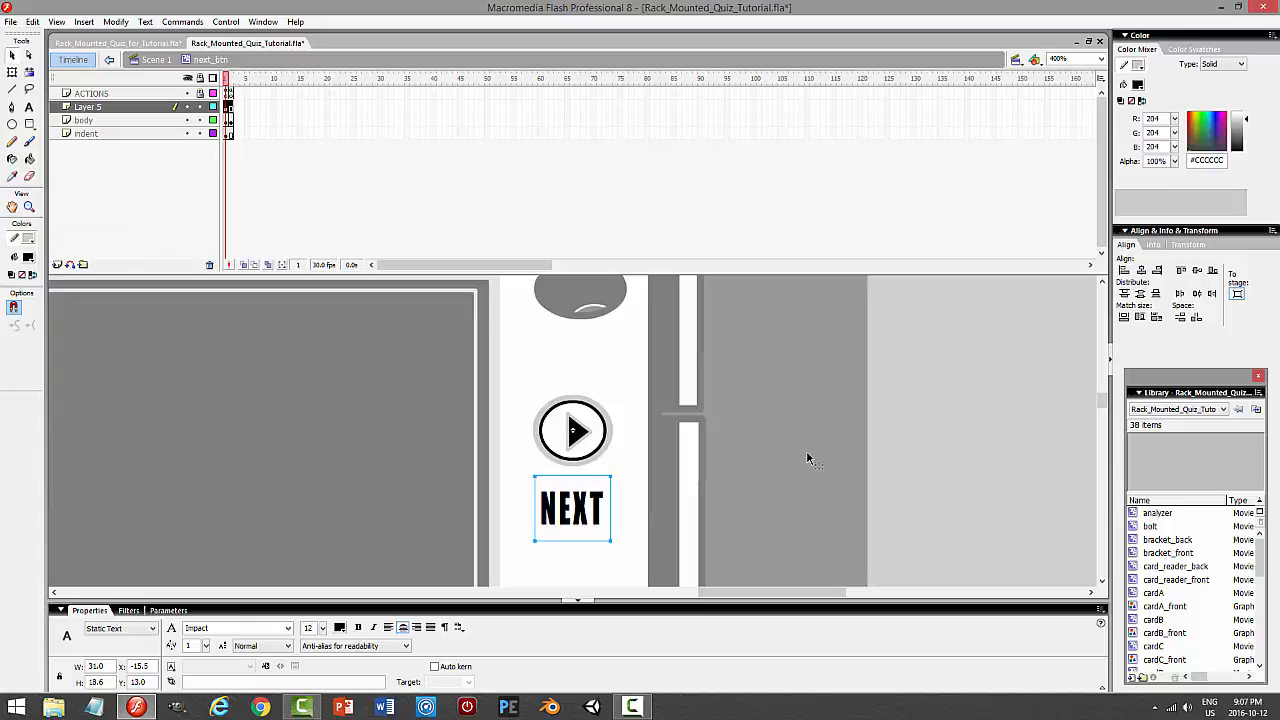
key(Up)
key(Up)
key(ctrl+Return)
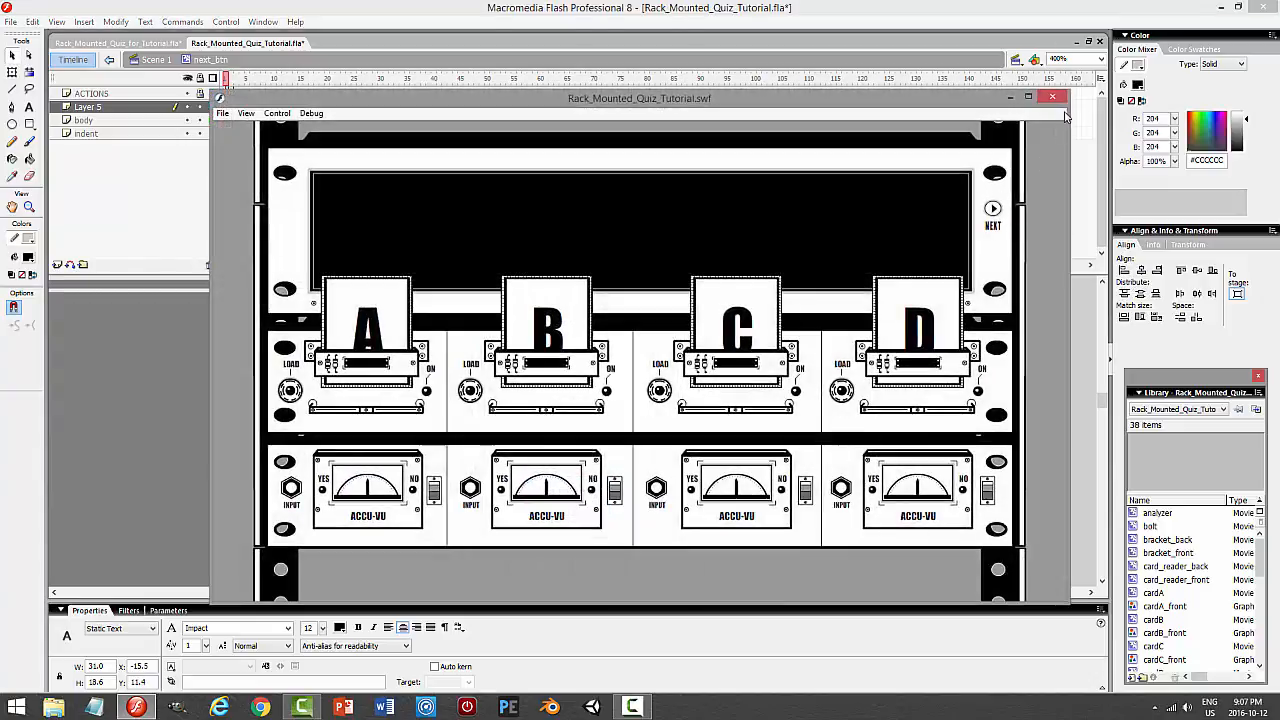
click(1053, 98)
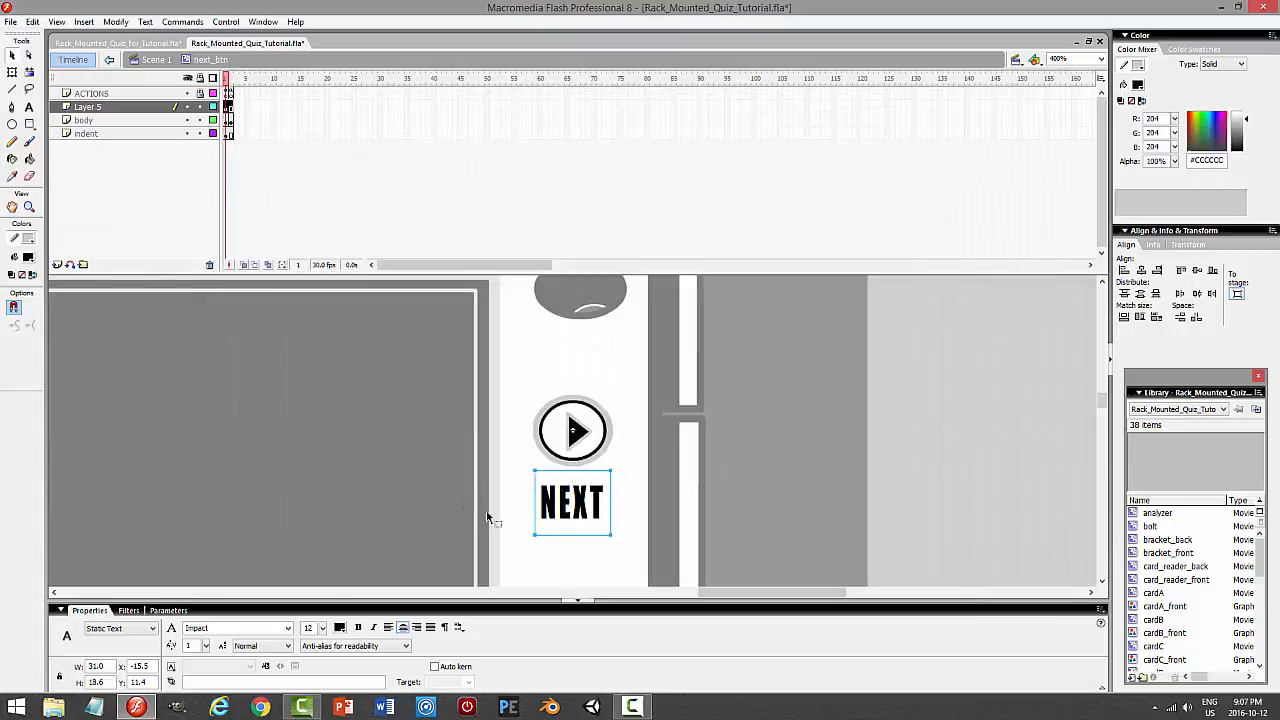
Rename the layer holding the NEXT label as text
double_click(129, 106)
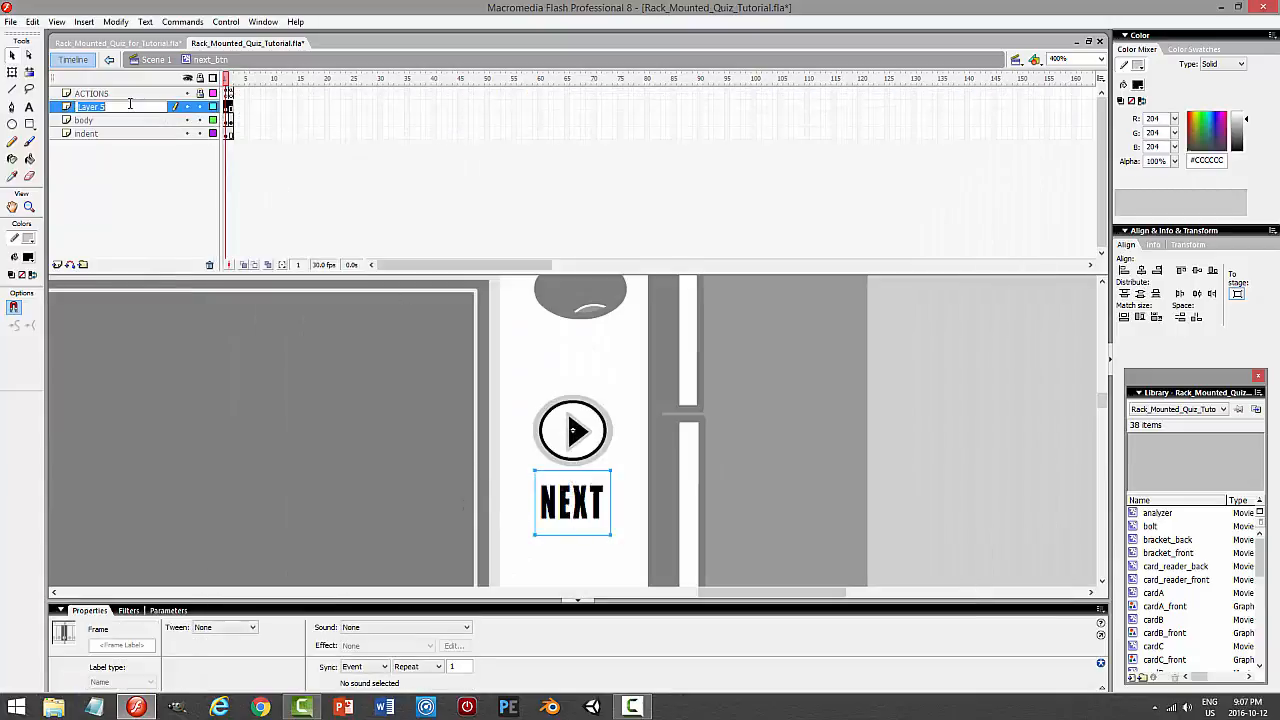
text(TEX)
text(text)
key(Return)
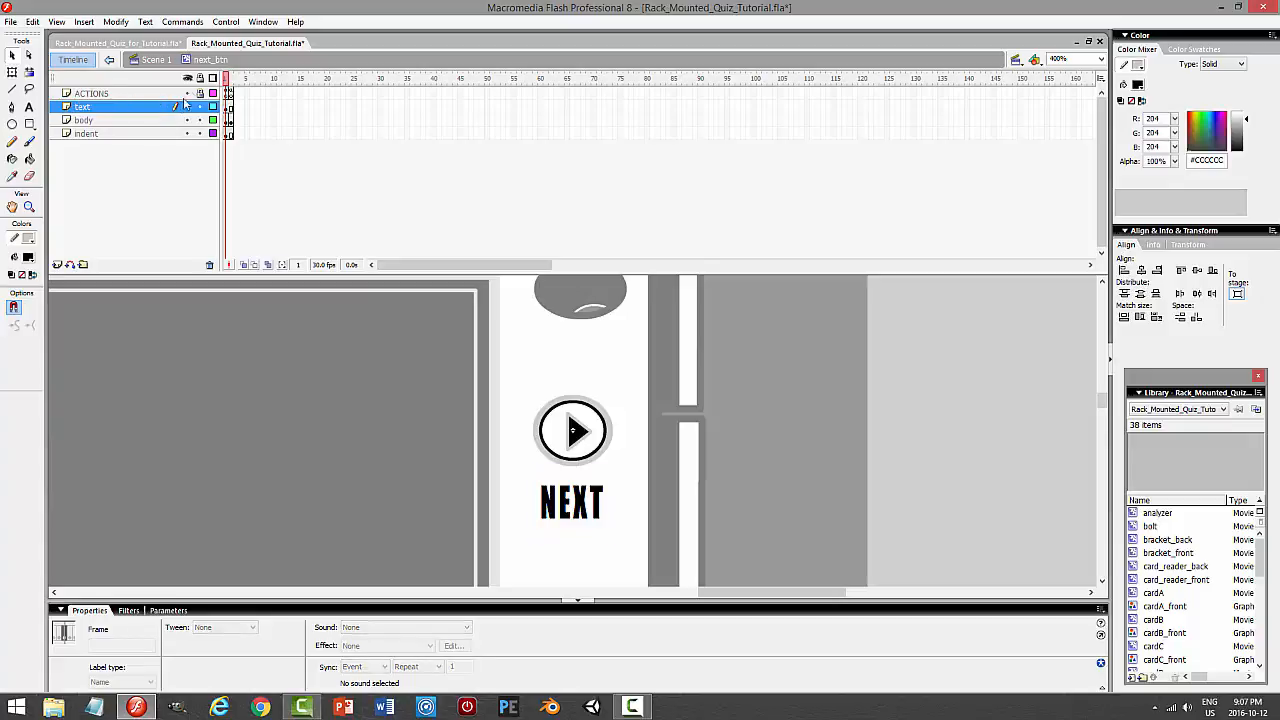
Place a copy of the NEXT button in Scene 1 directly below the original, at Y 178.6
click(155, 59)
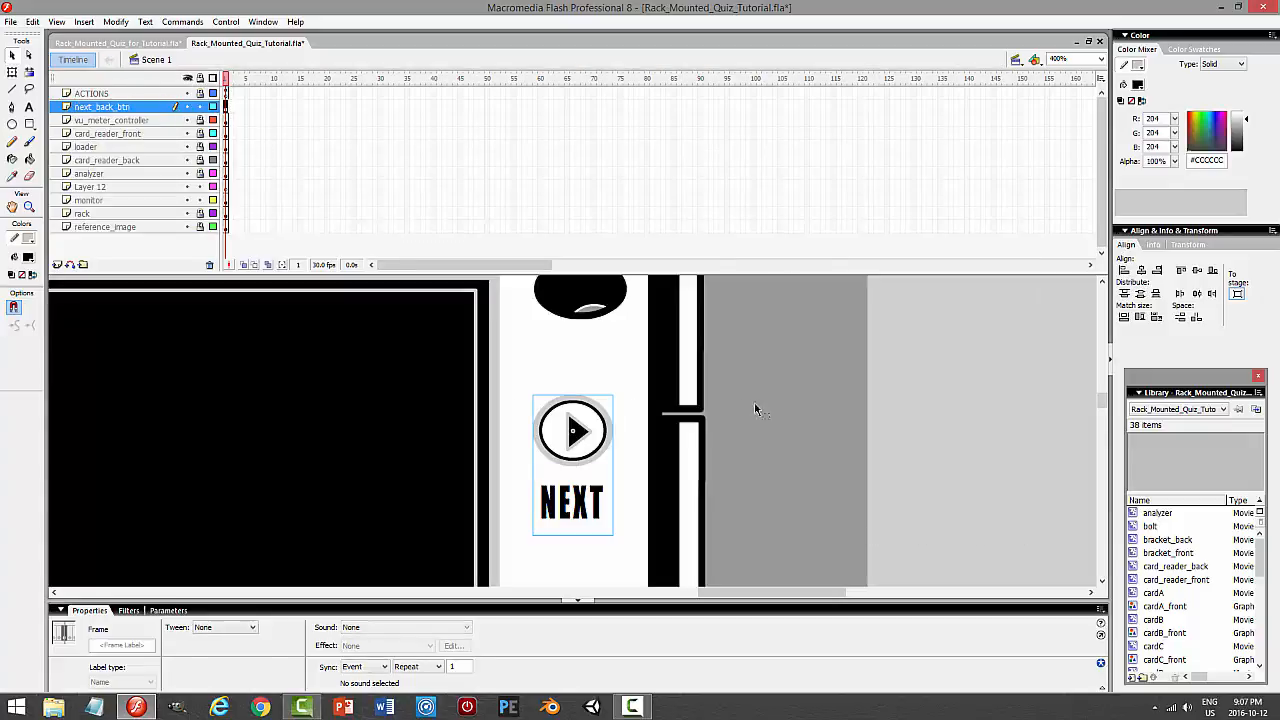
scroll(803, 415, down, 3)
click(586, 325)
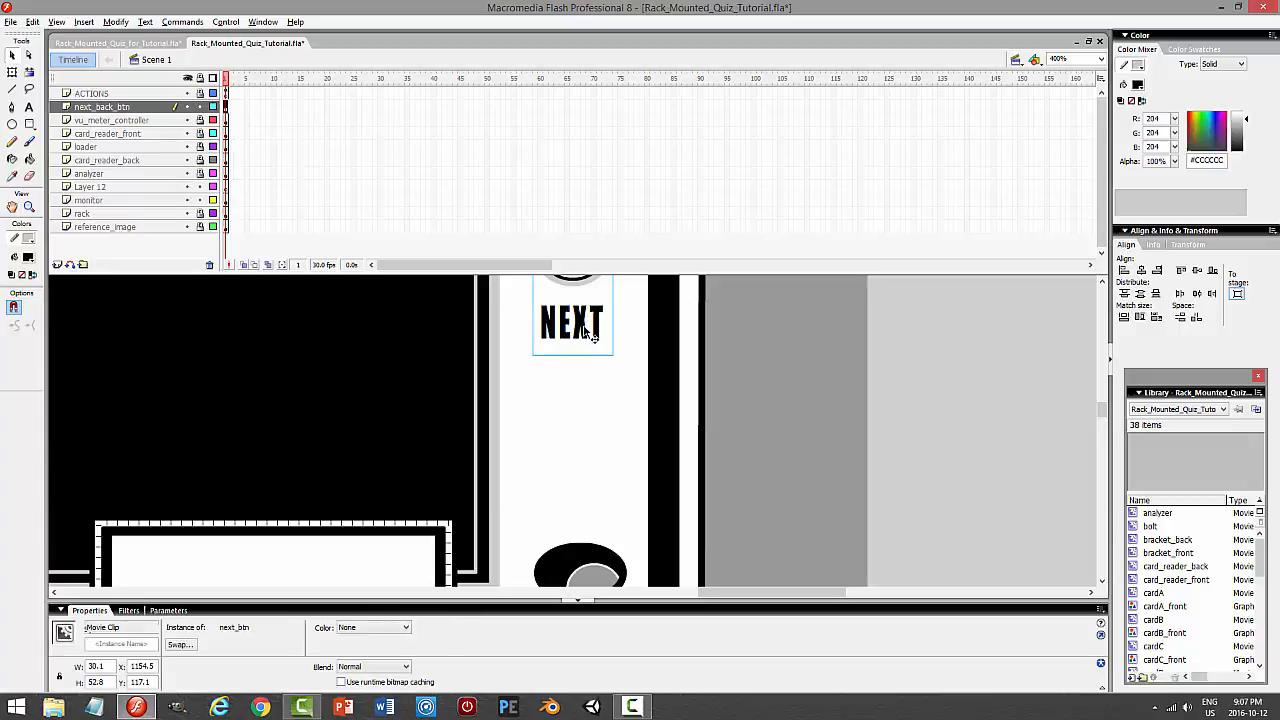
drag(585, 470, 586, 495)
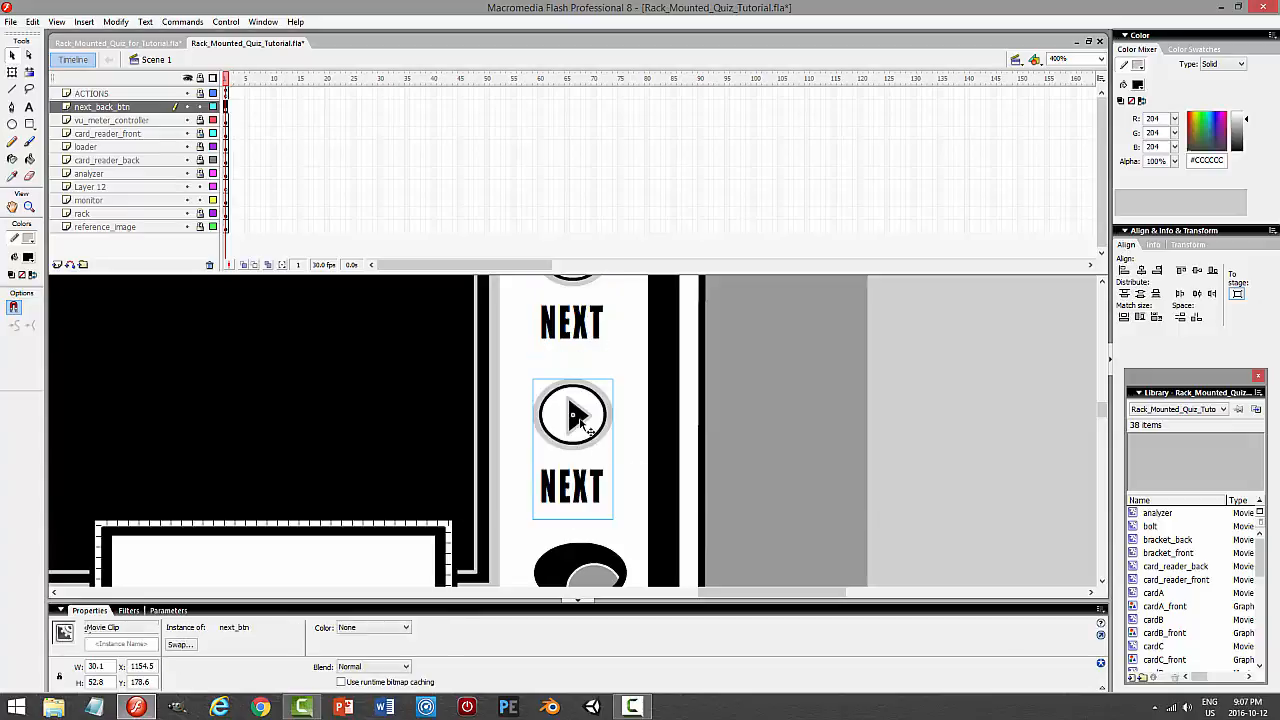
Duplicate the symbol of the lower button copy under the name back_btn
right_click(580, 418)
click(635, 375)
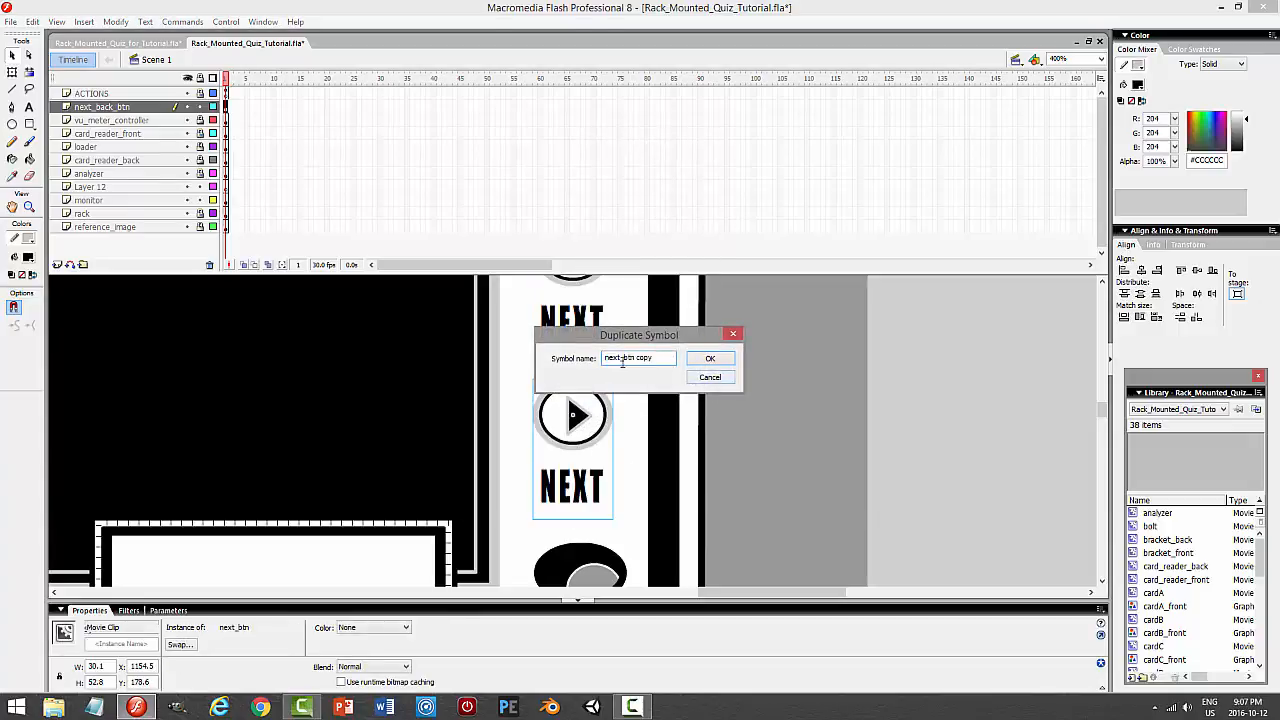
text(back_btn)
key(Return)
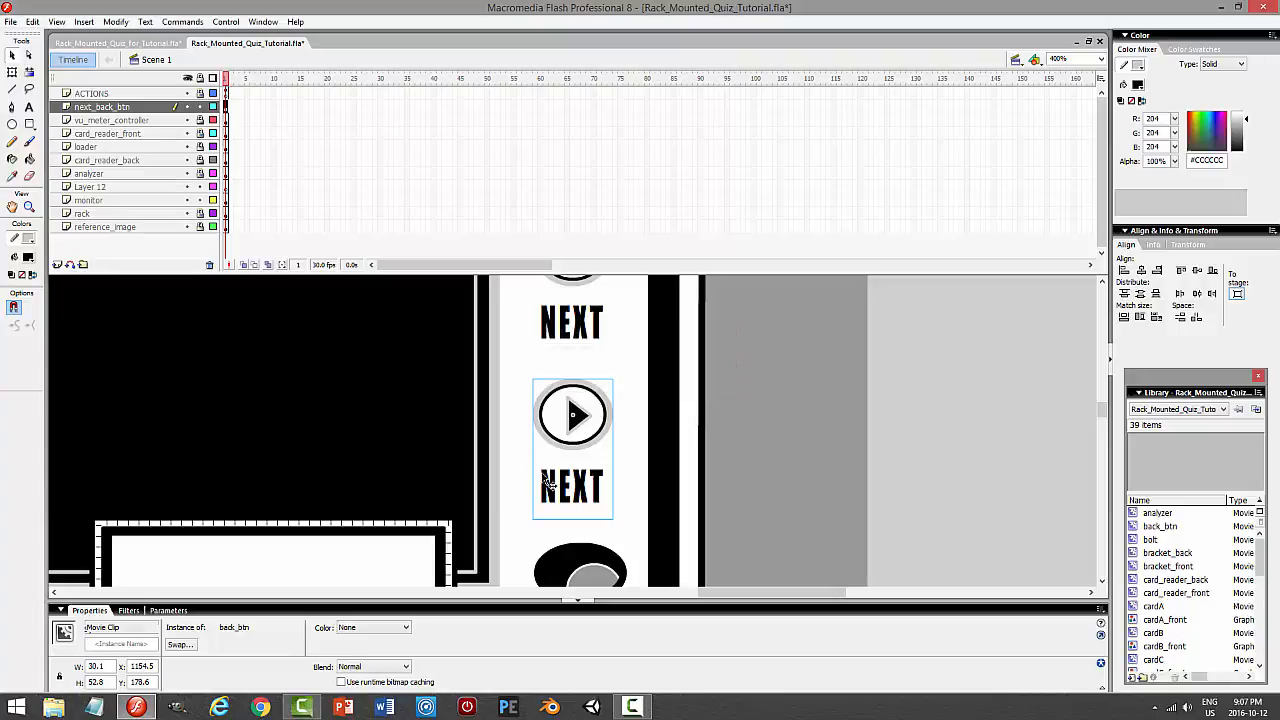
Flip the lower button copy horizontally
click(118, 23)
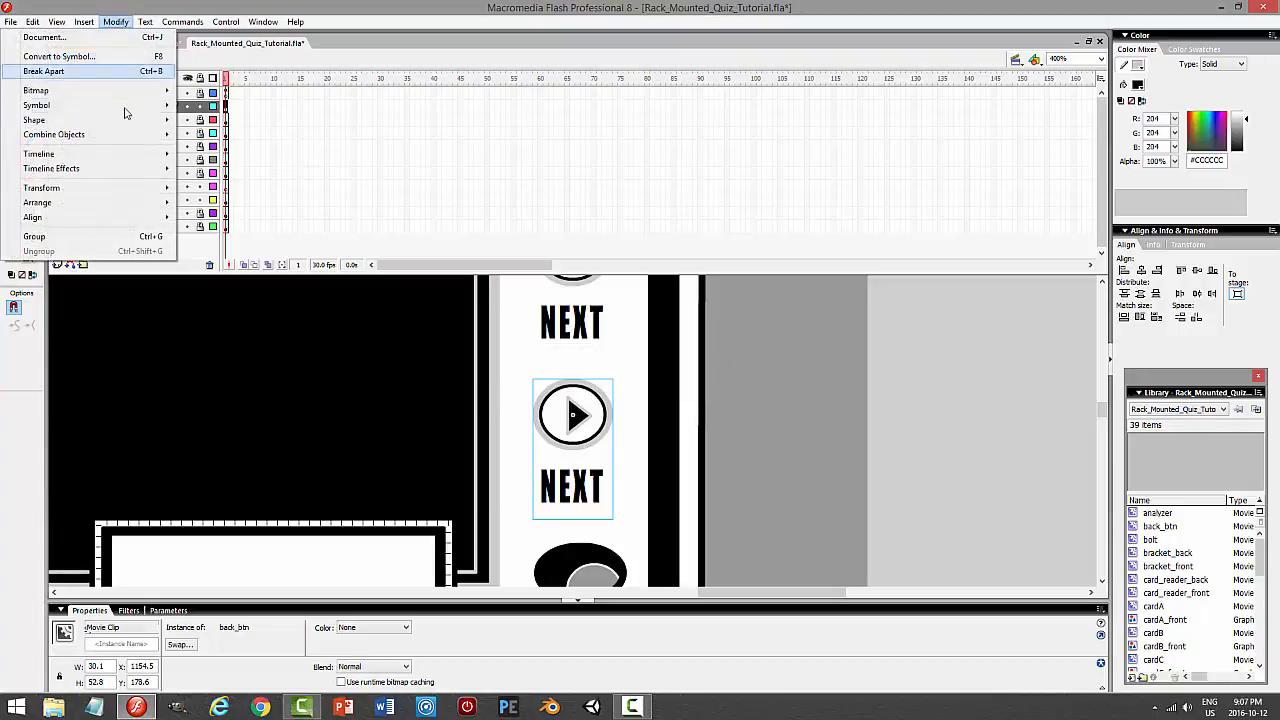
mouse_move(95, 189)
click(217, 337)
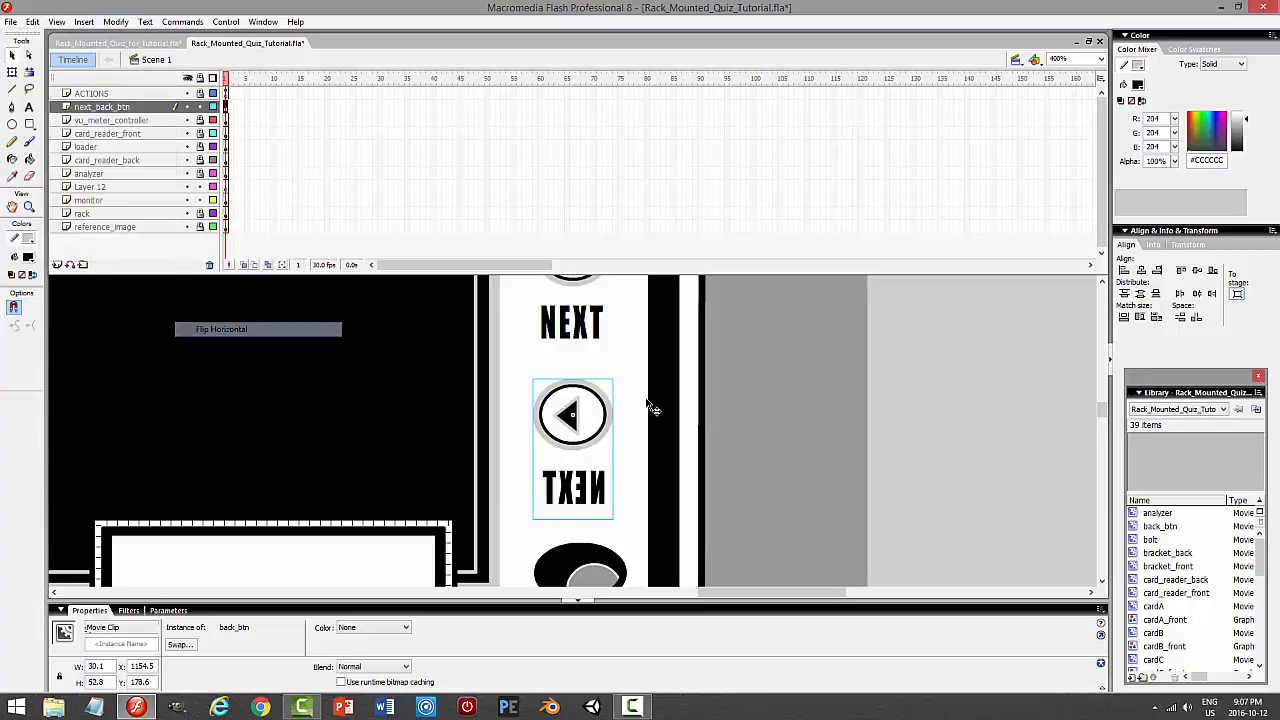
click(818, 443)
Open the back_btn clip in place and flip its mirrored NEXT text horizontally so it reads normally
double_click(600, 497)
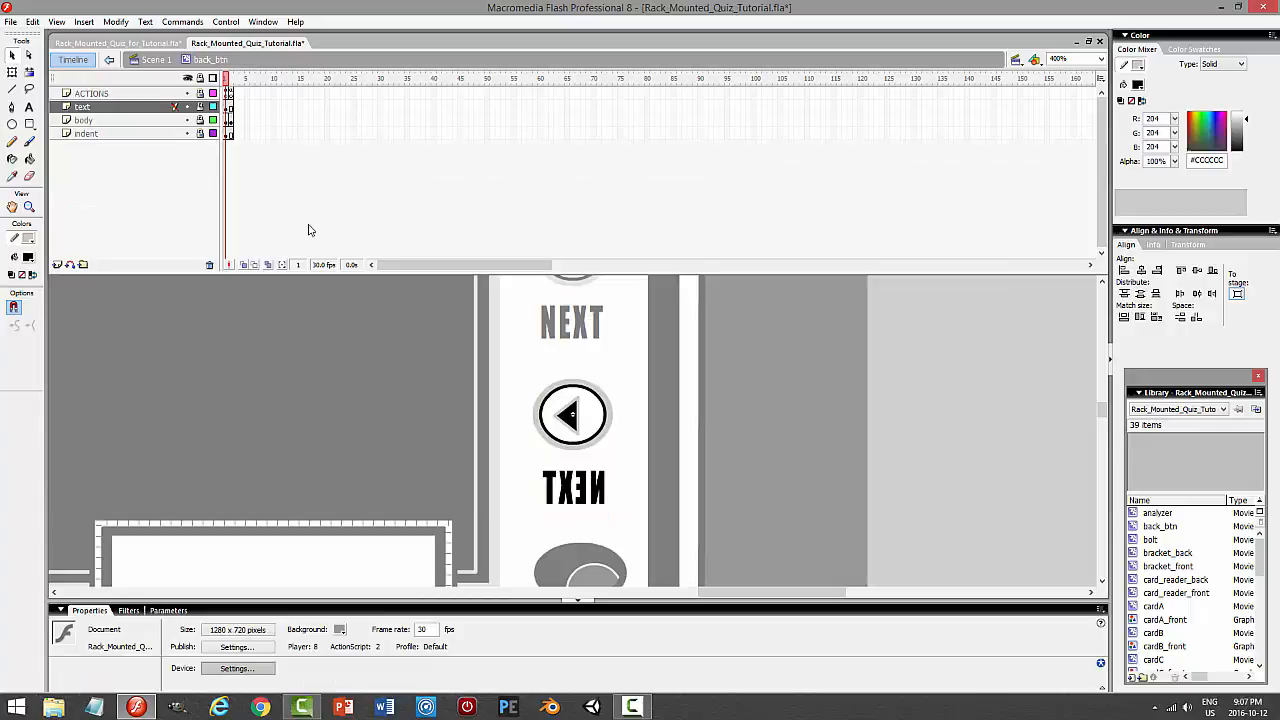
click(74, 107)
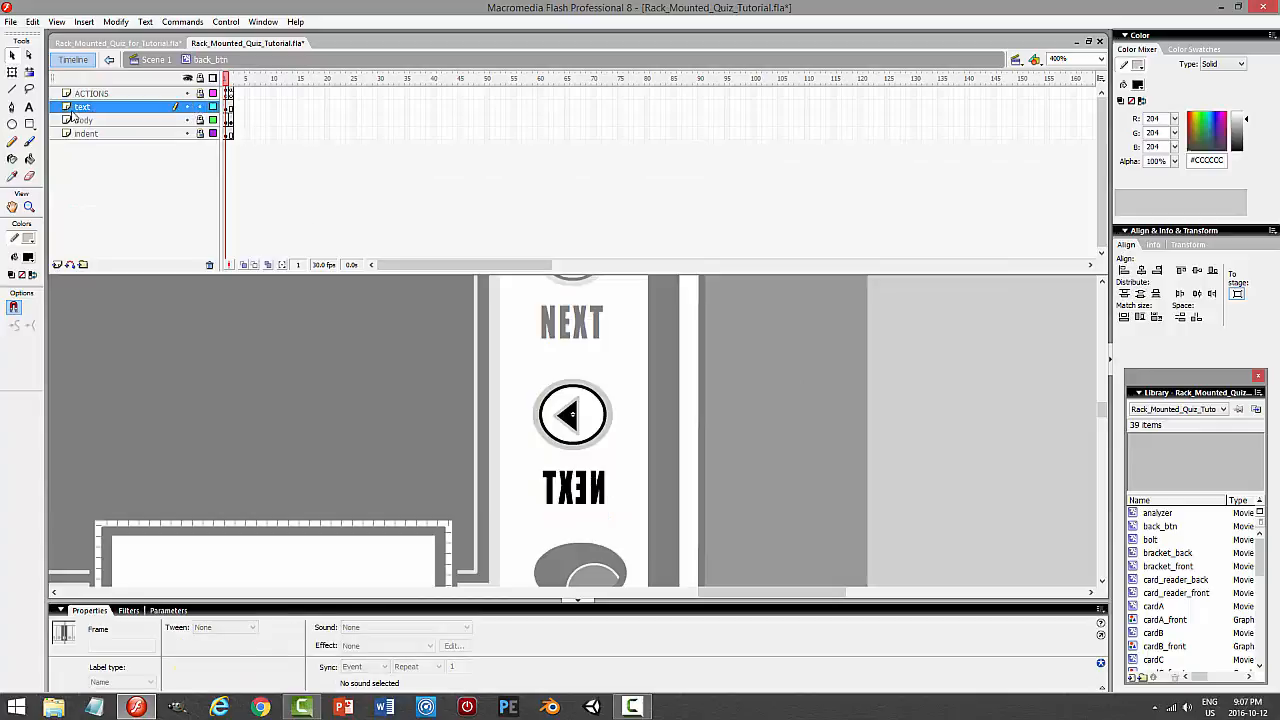
click(585, 495)
click(115, 21)
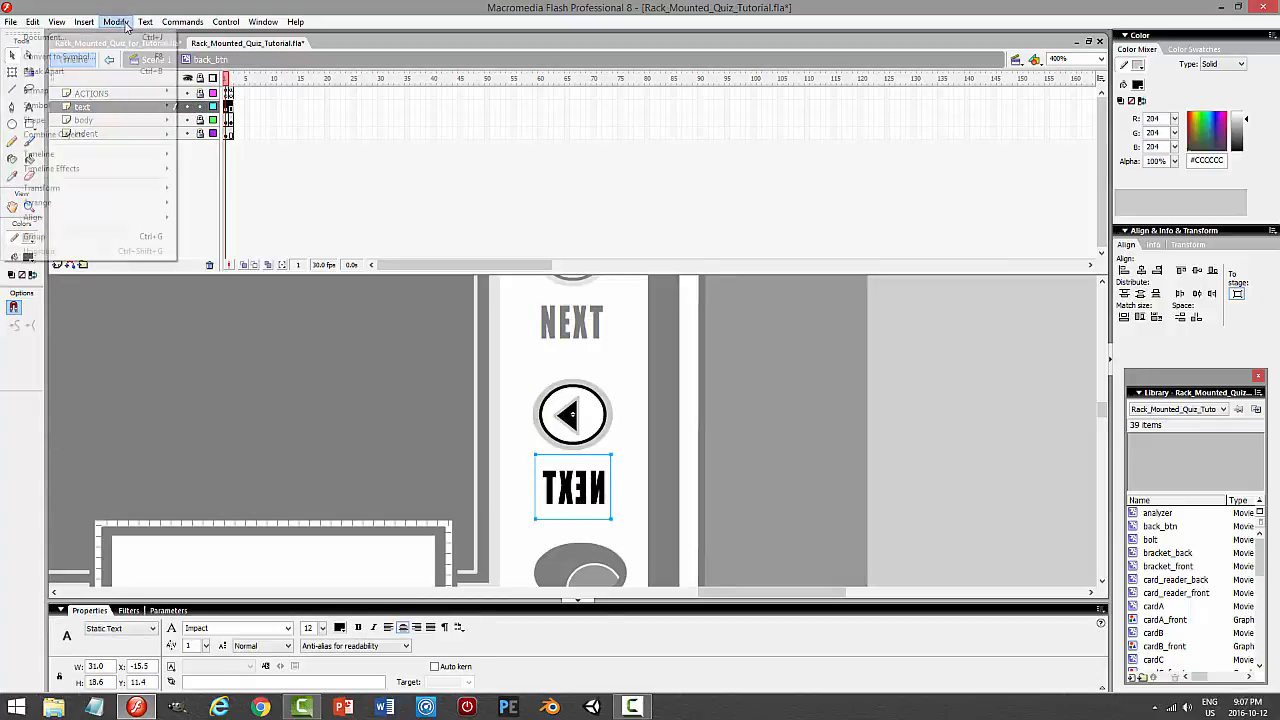
mouse_move(90, 188)
click(244, 329)
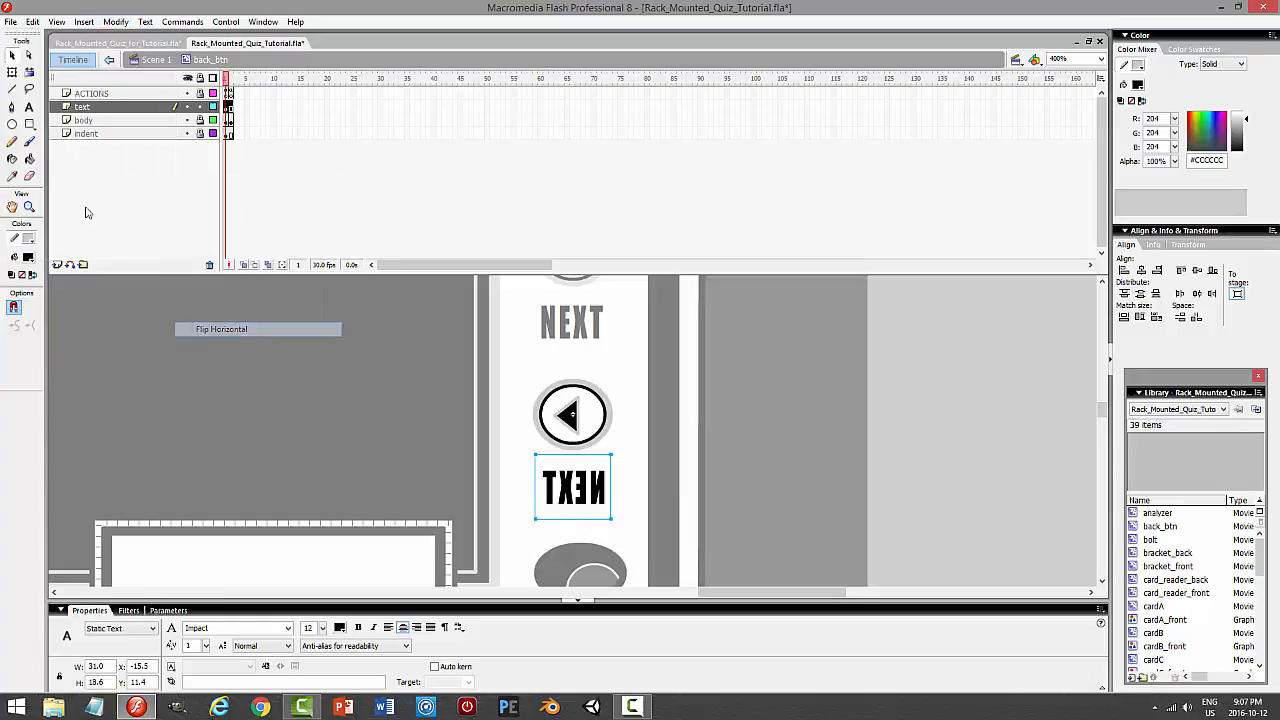
Replace the label text in the back_btn clip with BACK
drag(608, 487, 466, 487)
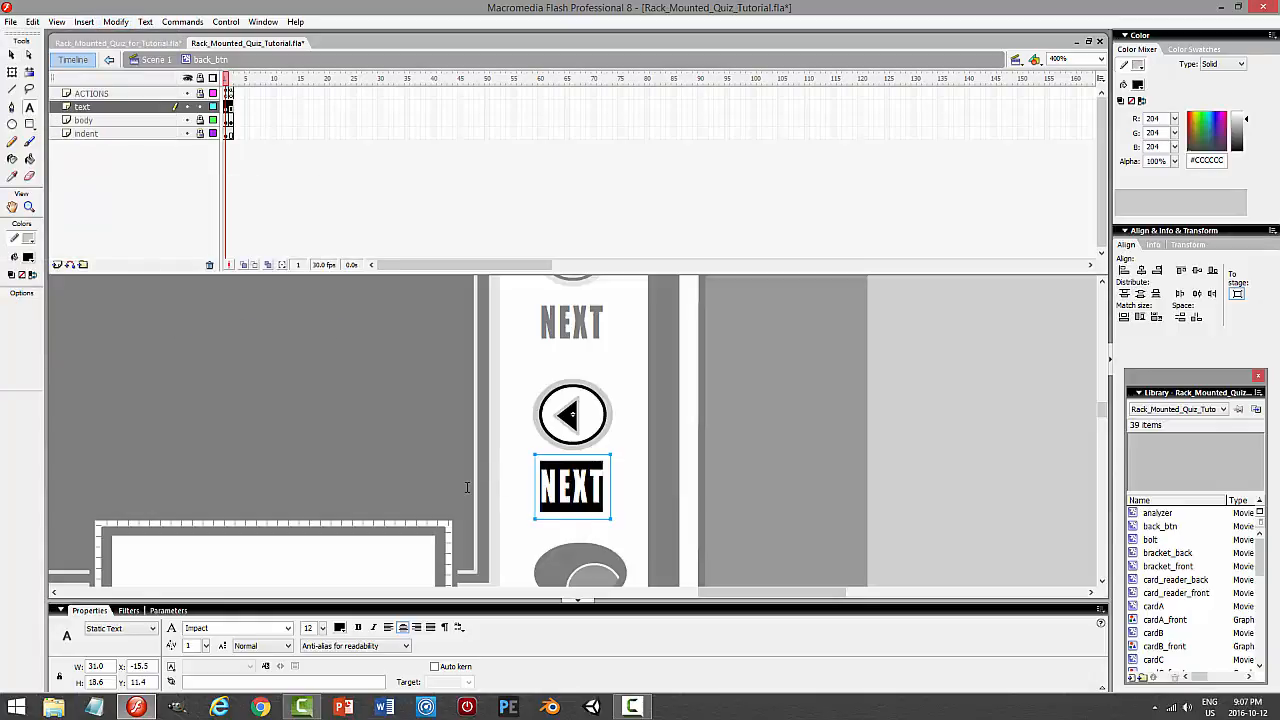
text(BACK)
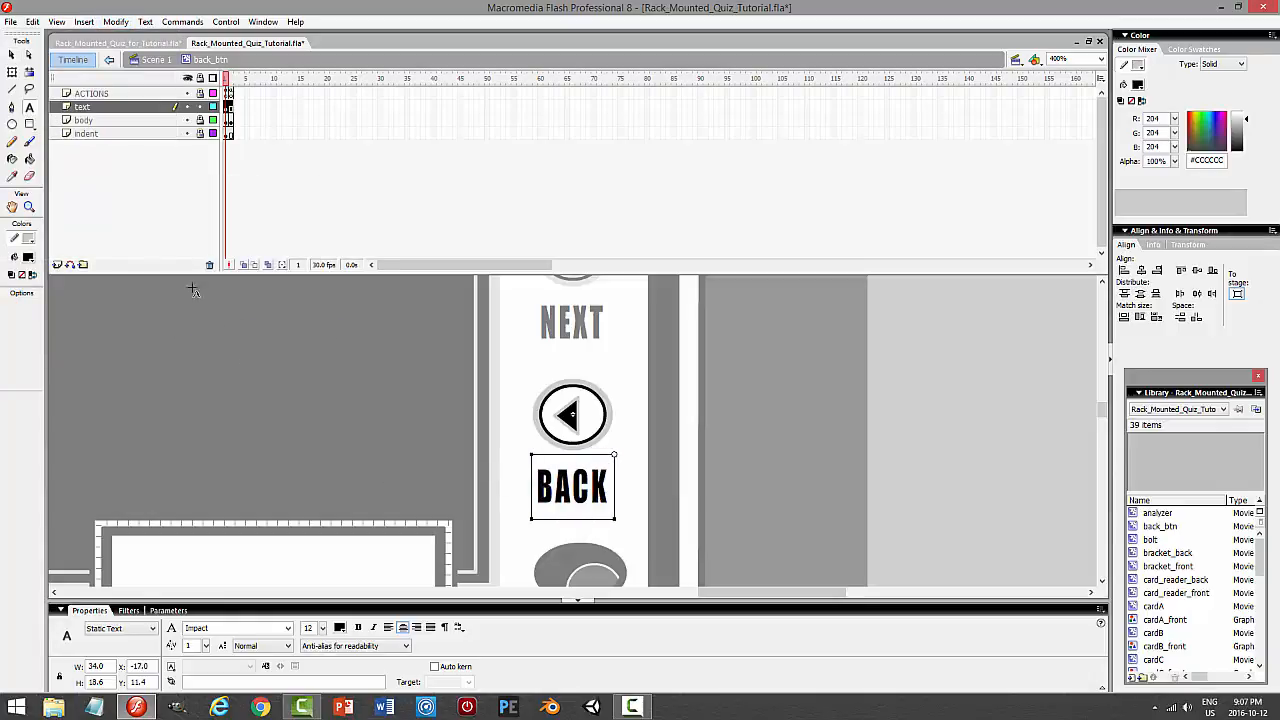
click(12, 54)
Lock the text layer, unlock the body layer, and nudge the BACK button's frame 1 arrow one pixel toward the circle's centre
click(200, 119)
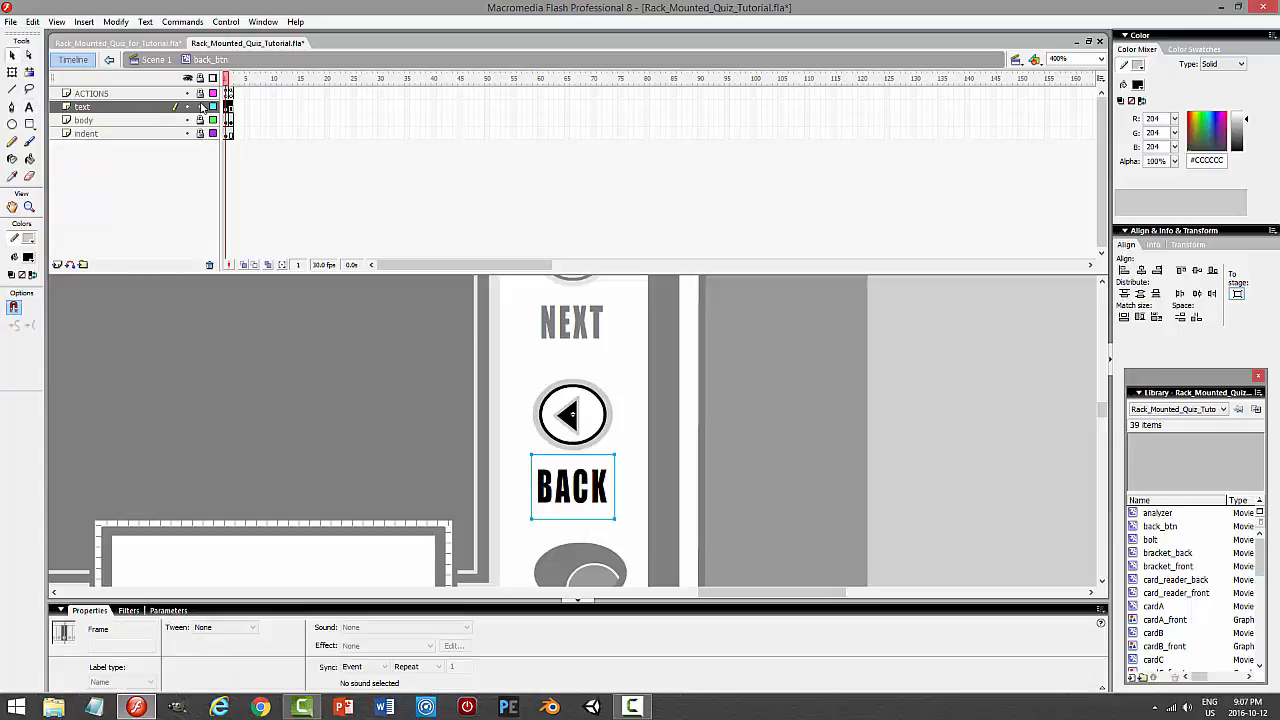
click(200, 106)
click(226, 120)
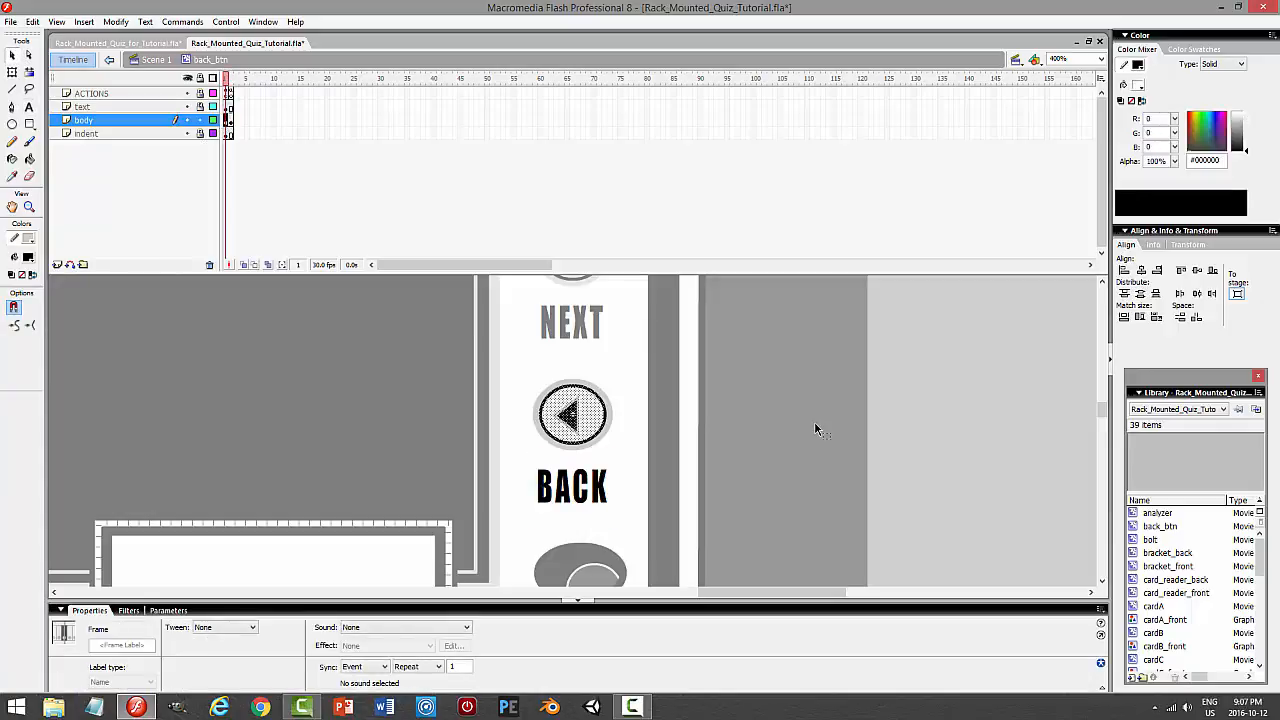
click(737, 432)
click(575, 418)
double_click(575, 420)
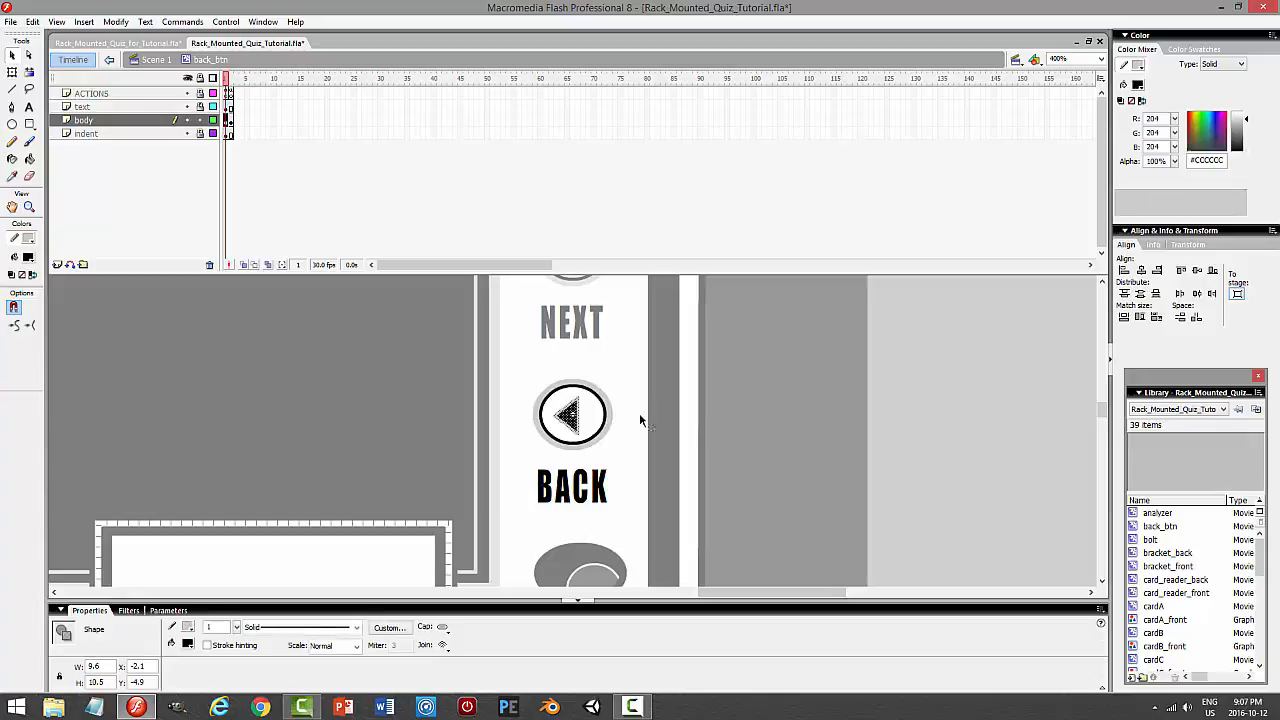
key(Left)
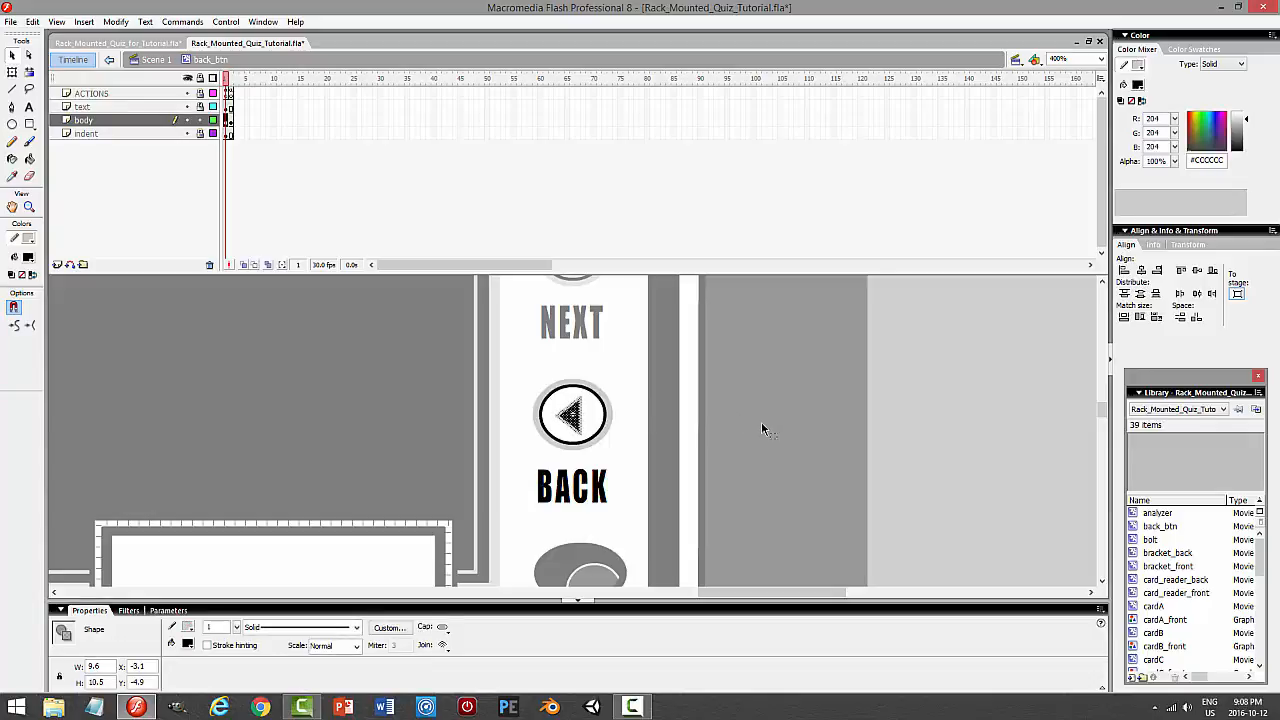
click(1141, 271)
key(ctrl+z)
click(763, 428)
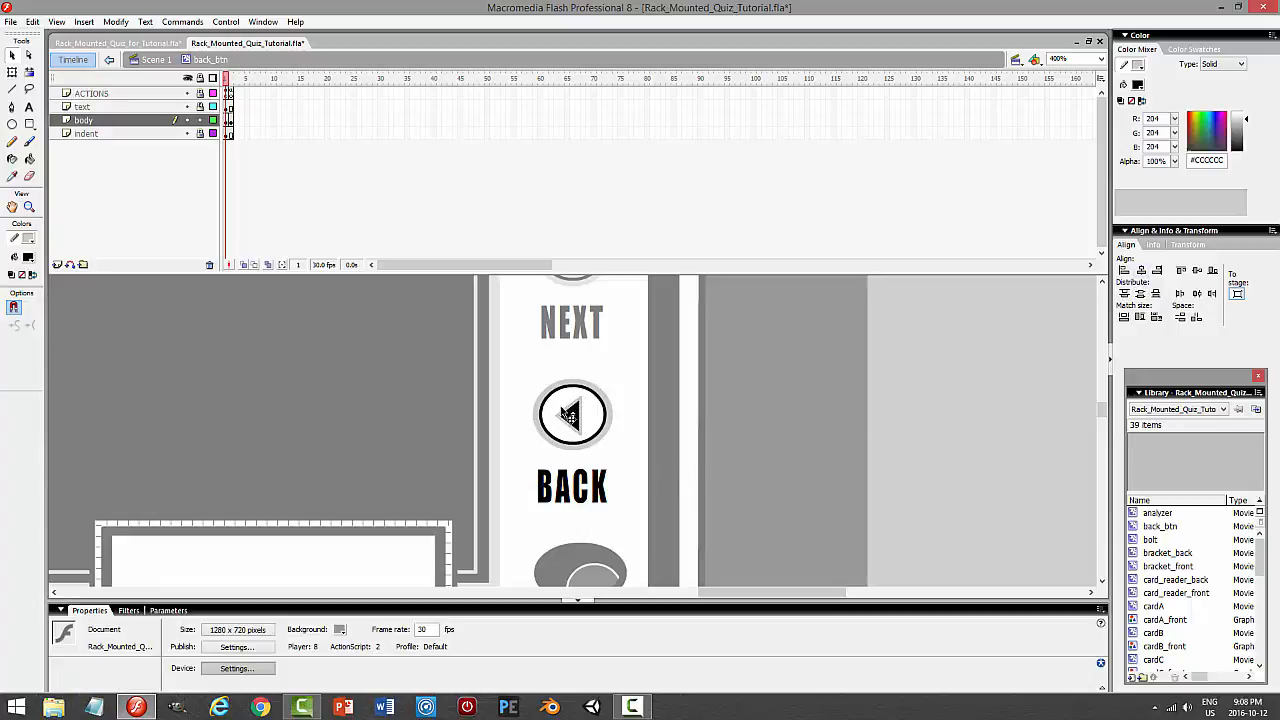
Nudge the arrow on frame 2 of the back_btn body layer toward the circle's centre, and test the movie
click(232, 121)
click(762, 445)
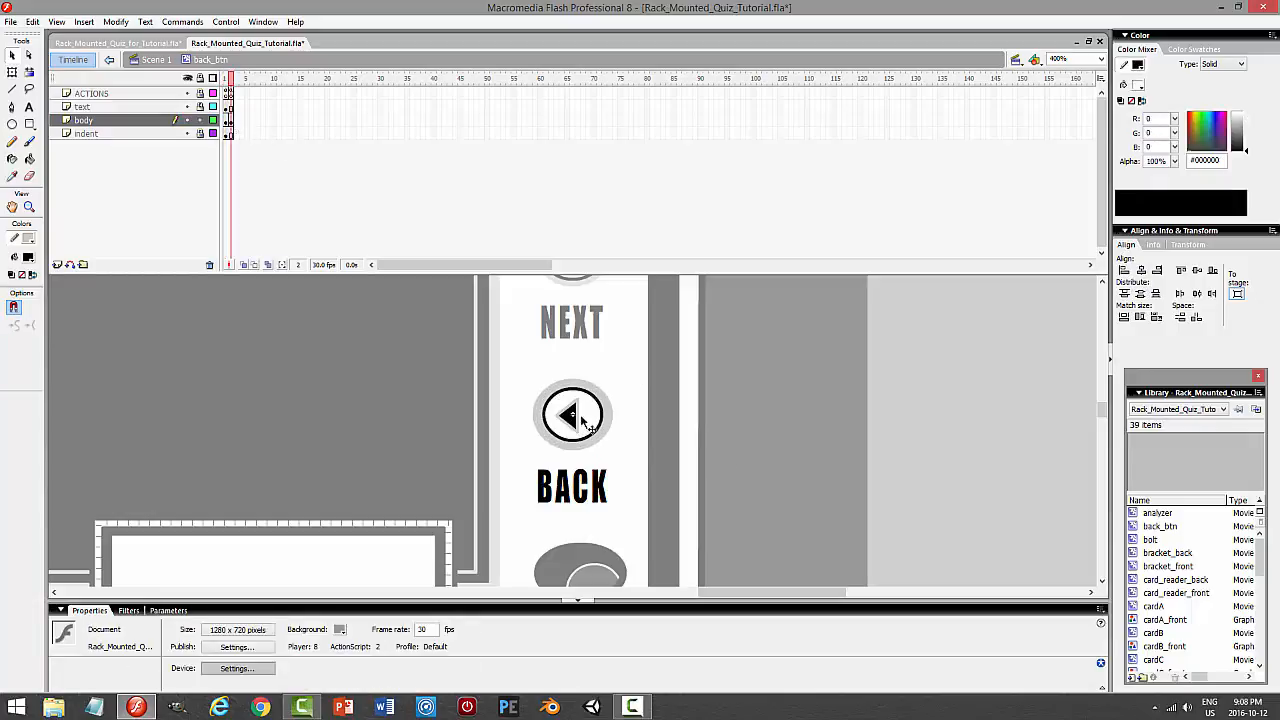
click(574, 415)
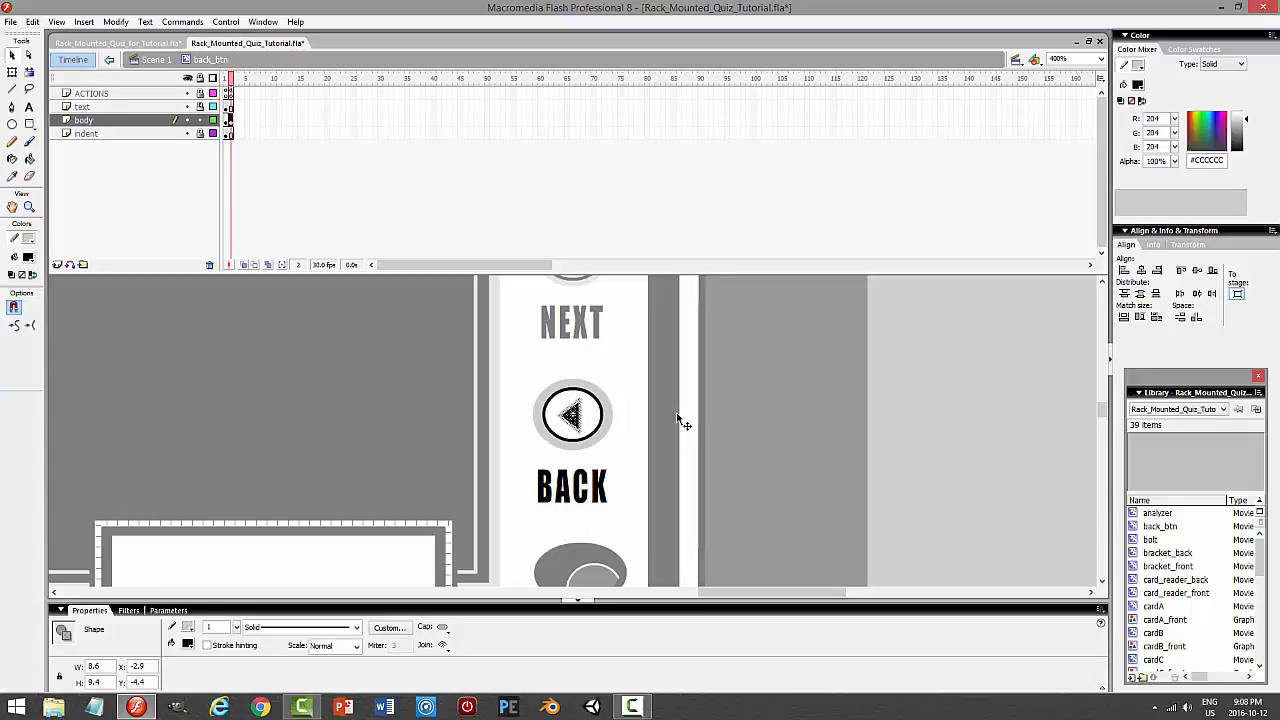
click(728, 420)
key(ctrl+Return)
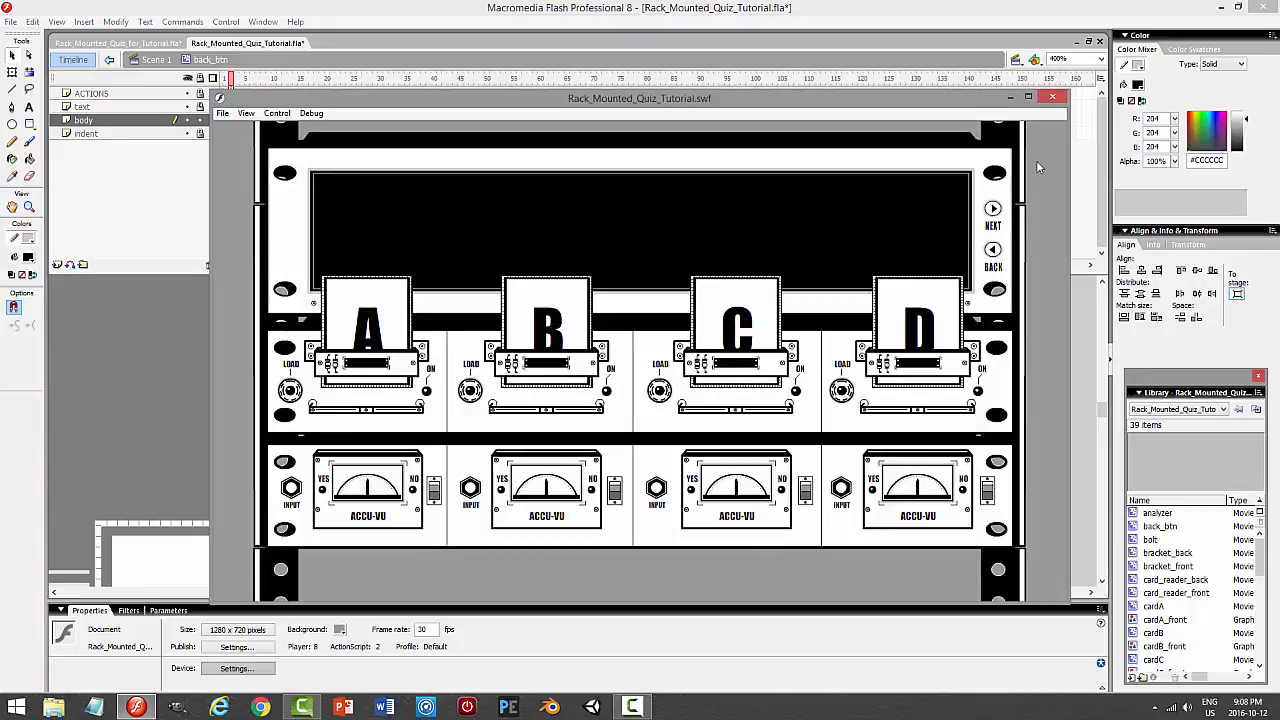
click(1052, 98)
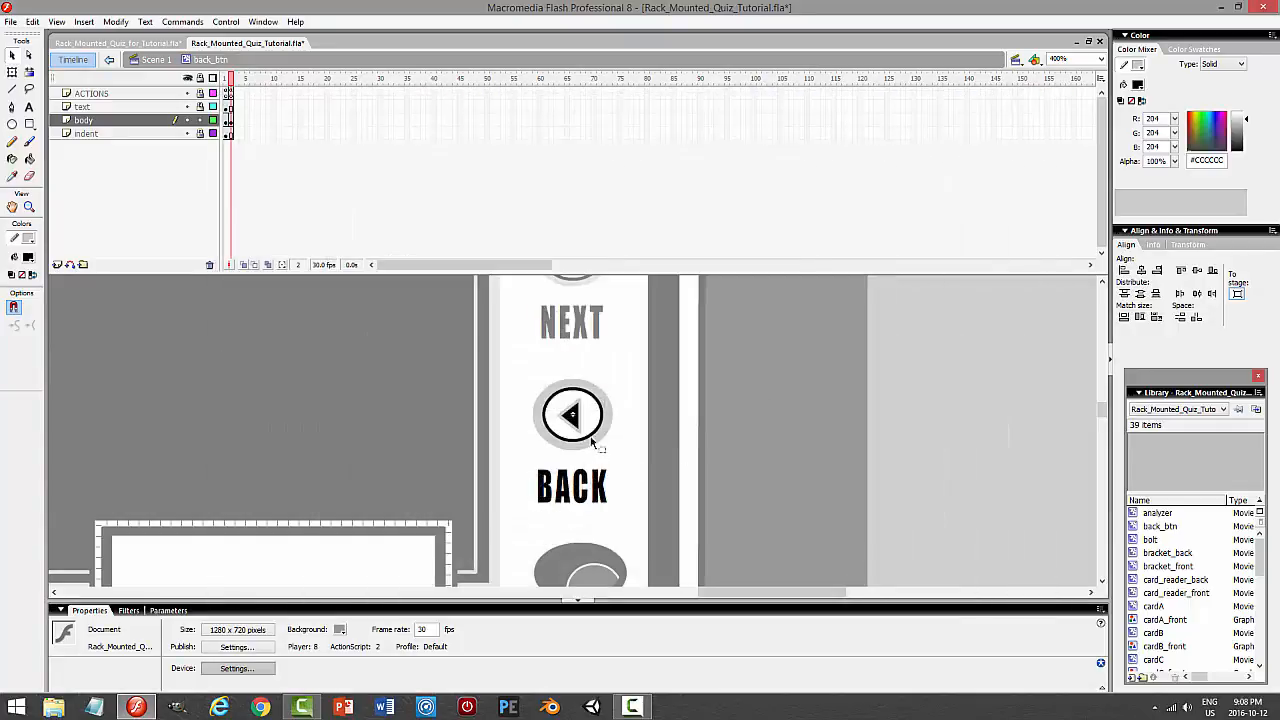
Return to Scene 1, move the NEXT button up 5 pixels above the BACK button, and test the movie
click(153, 60)
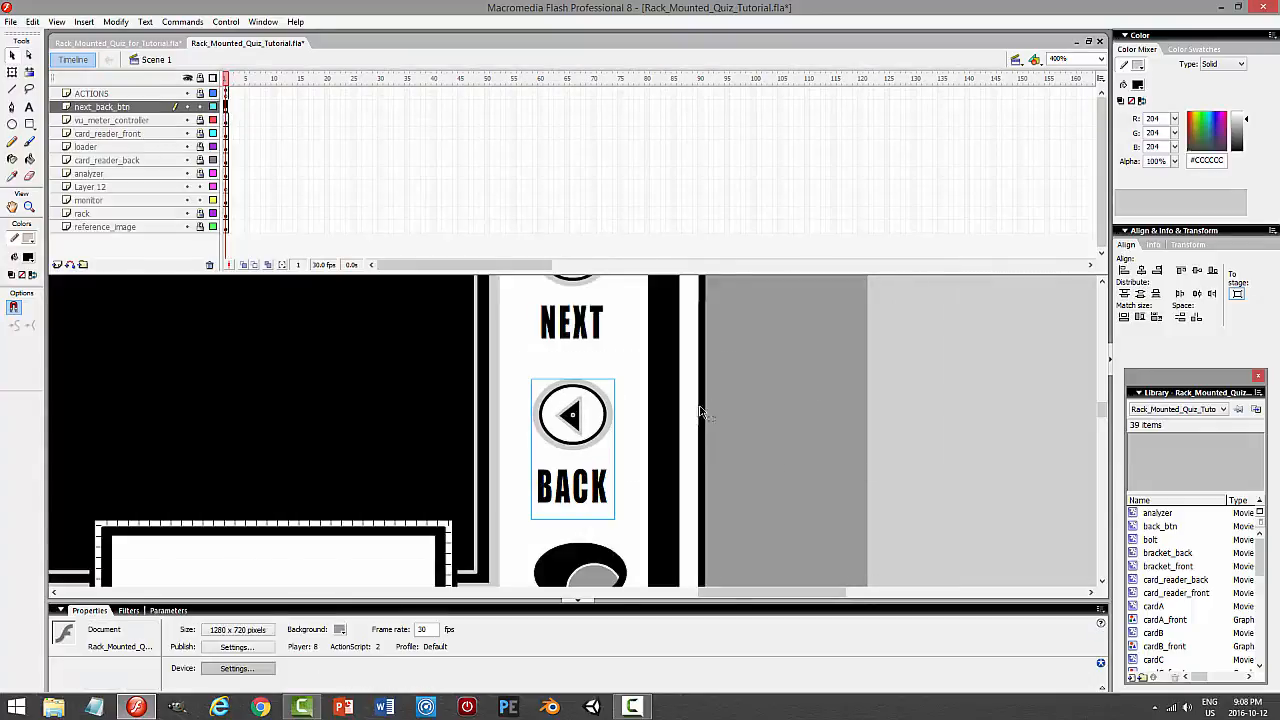
click(700, 408)
scroll(645, 456, up, 2)
click(590, 372)
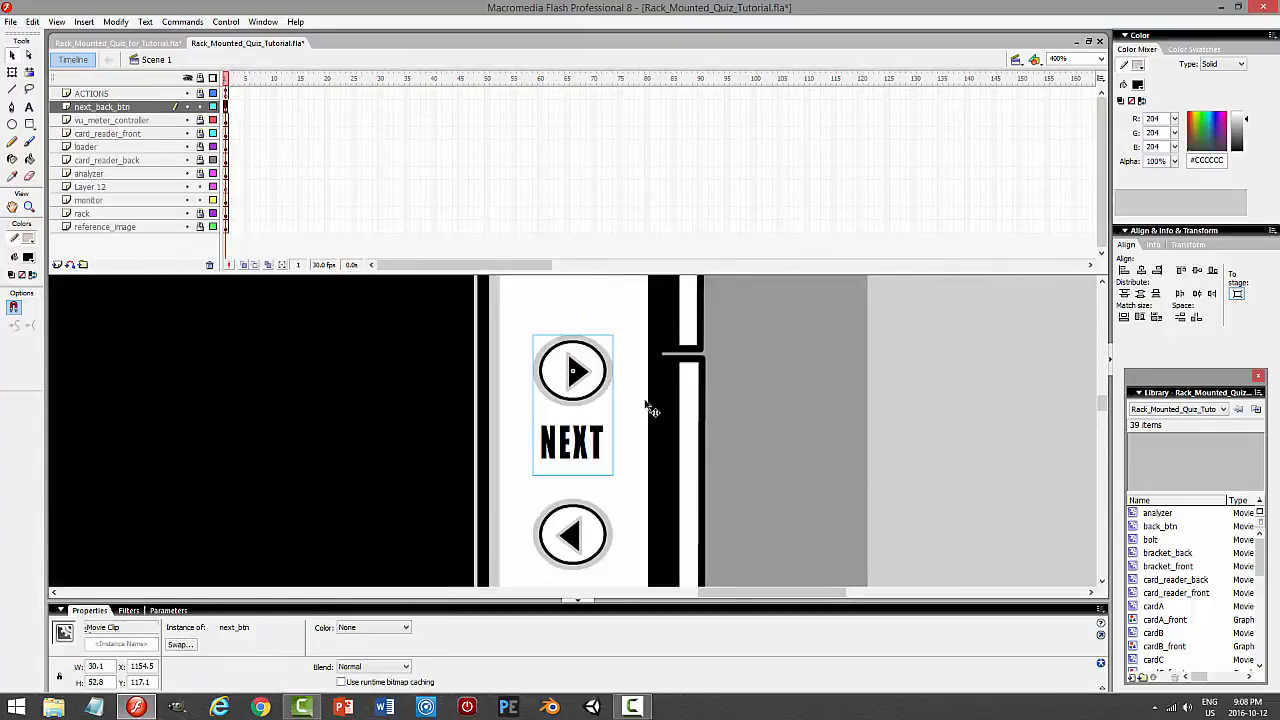
key(Up)
key(Up)
key(Up)
key(Up)
key(Up)
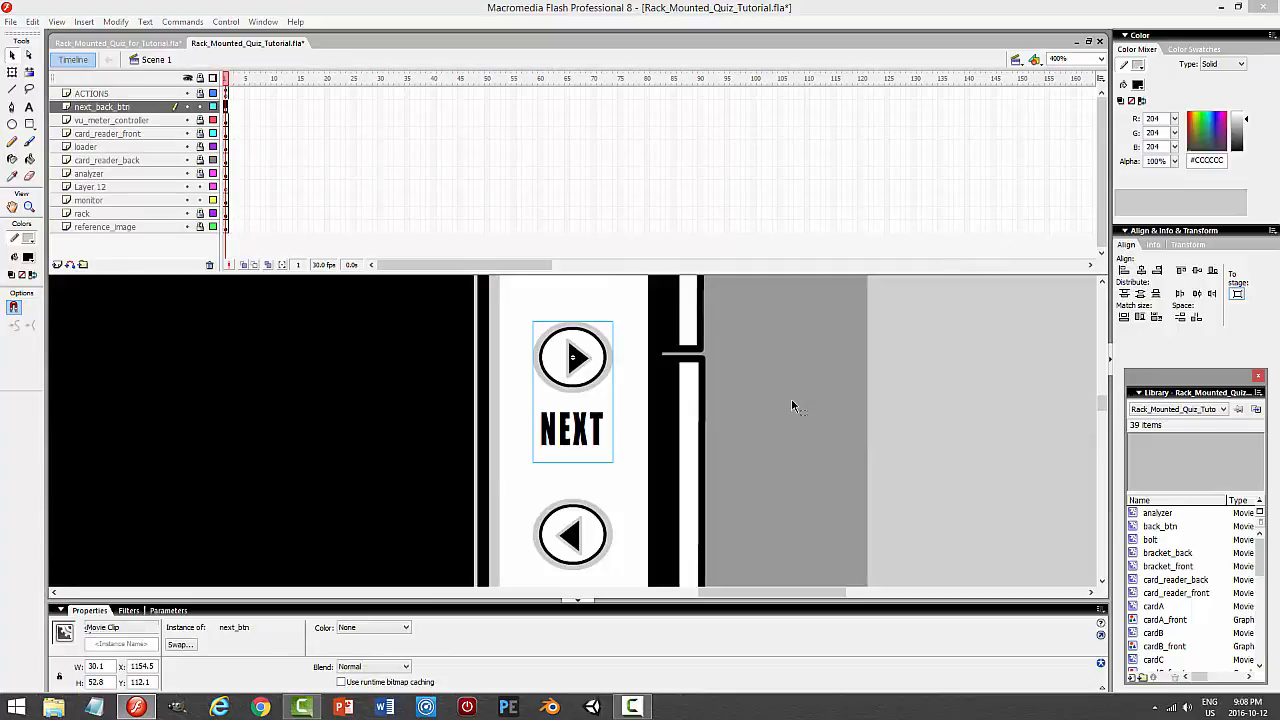
key(ctrl+Return)
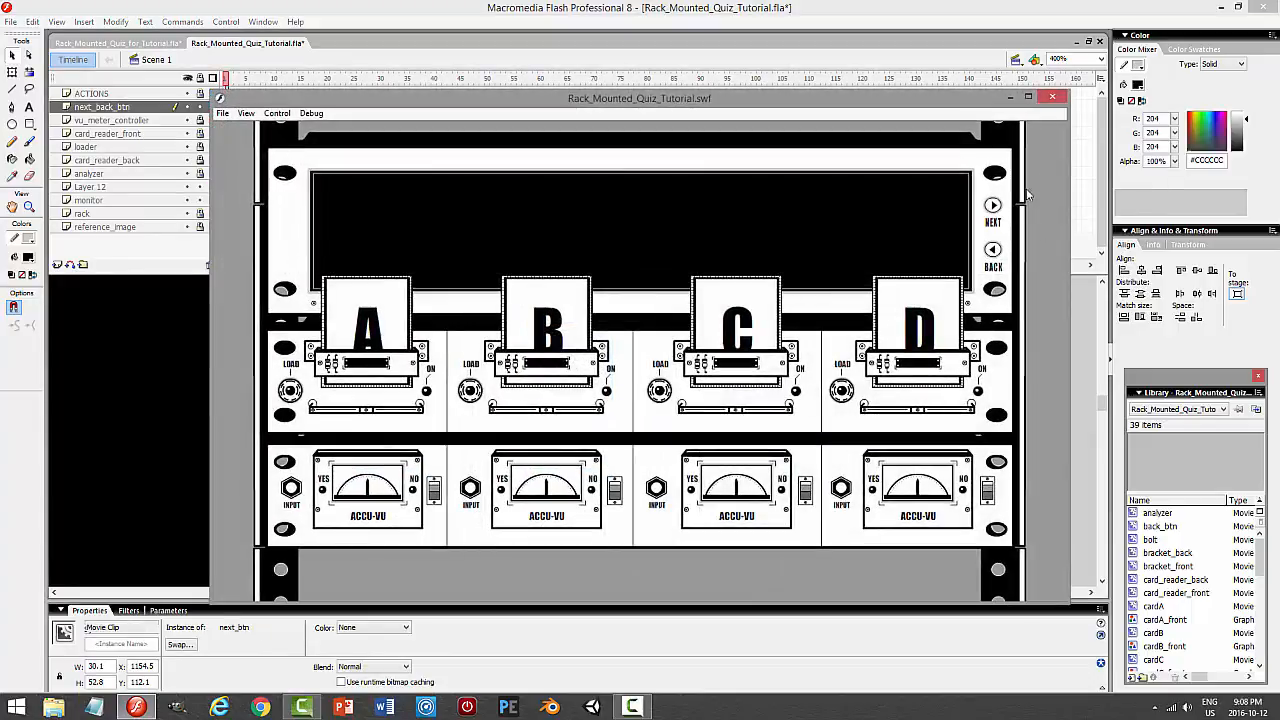
click(1049, 99)
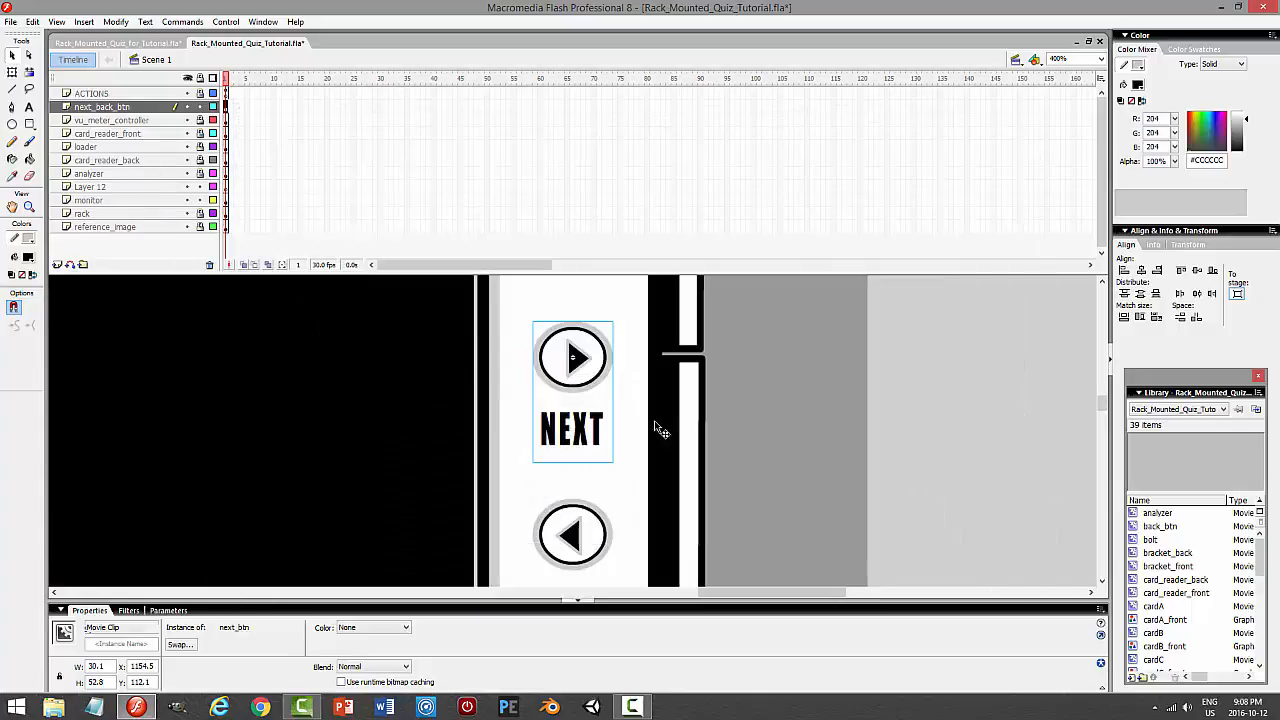
Copy the NEXT button, lock its layer, and paste the copy in place on a new layer above next_back_btn
click(32, 21)
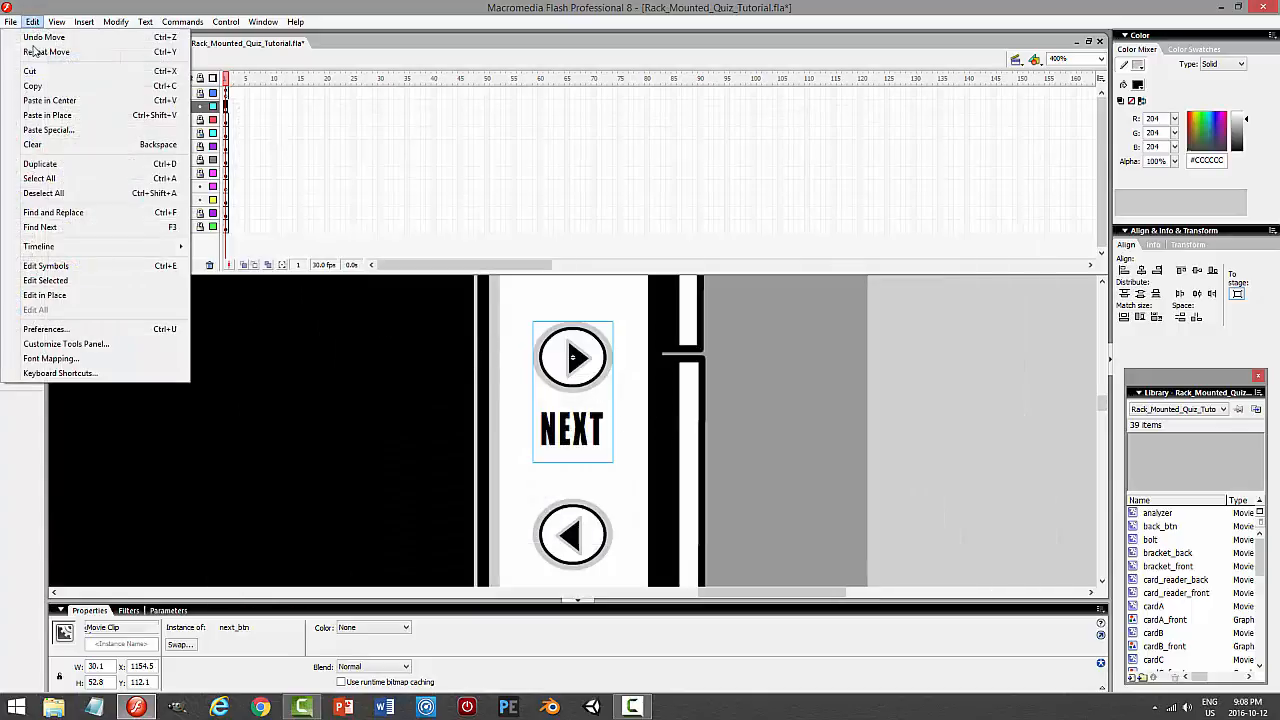
click(50, 81)
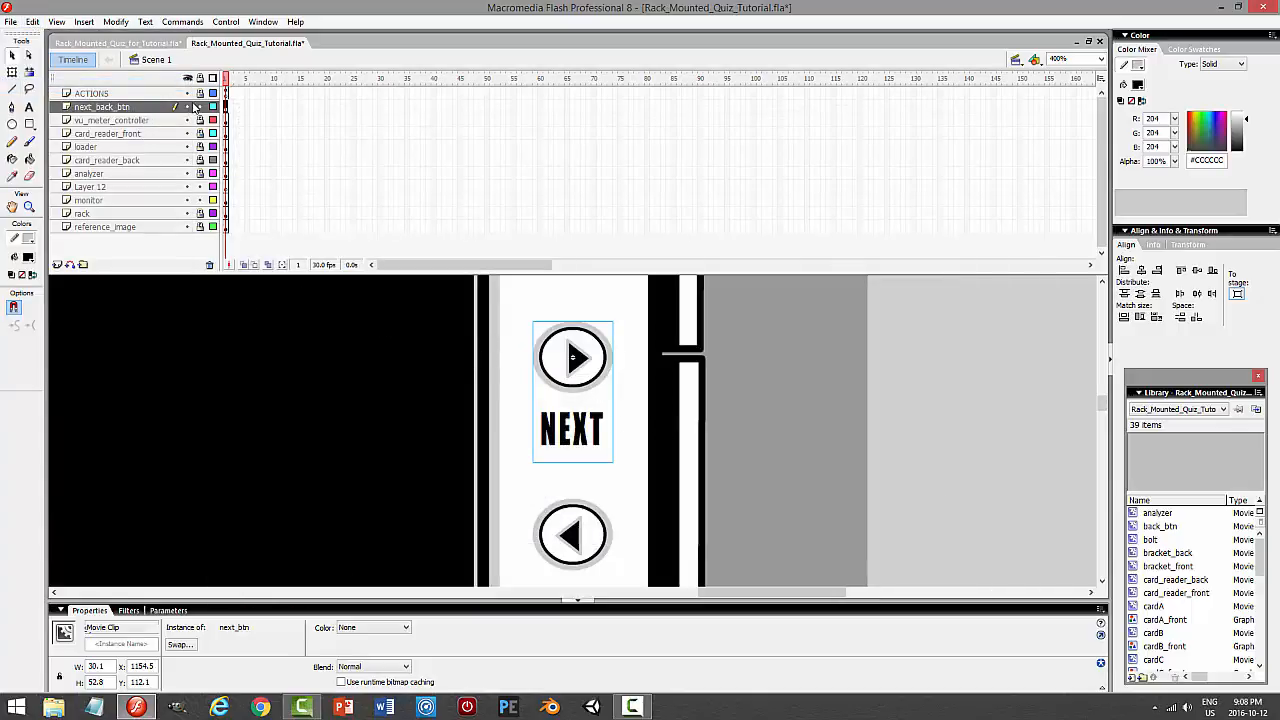
click(200, 106)
click(57, 263)
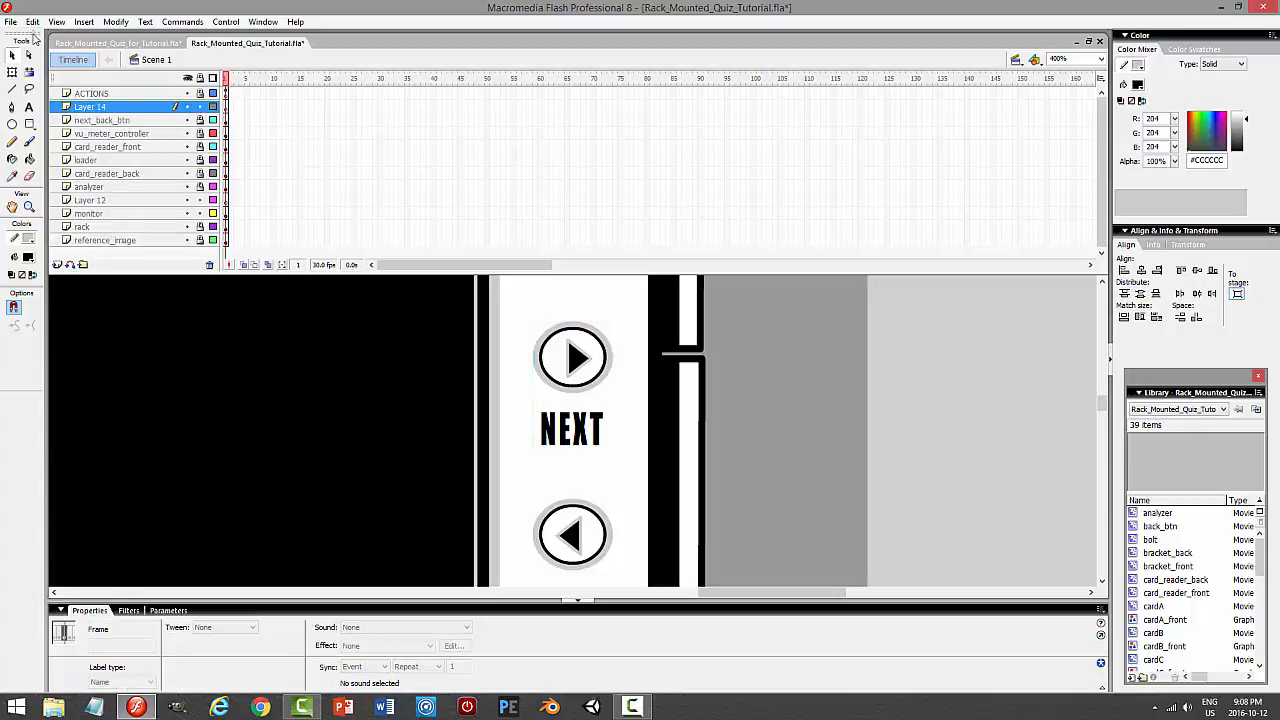
click(32, 21)
click(48, 115)
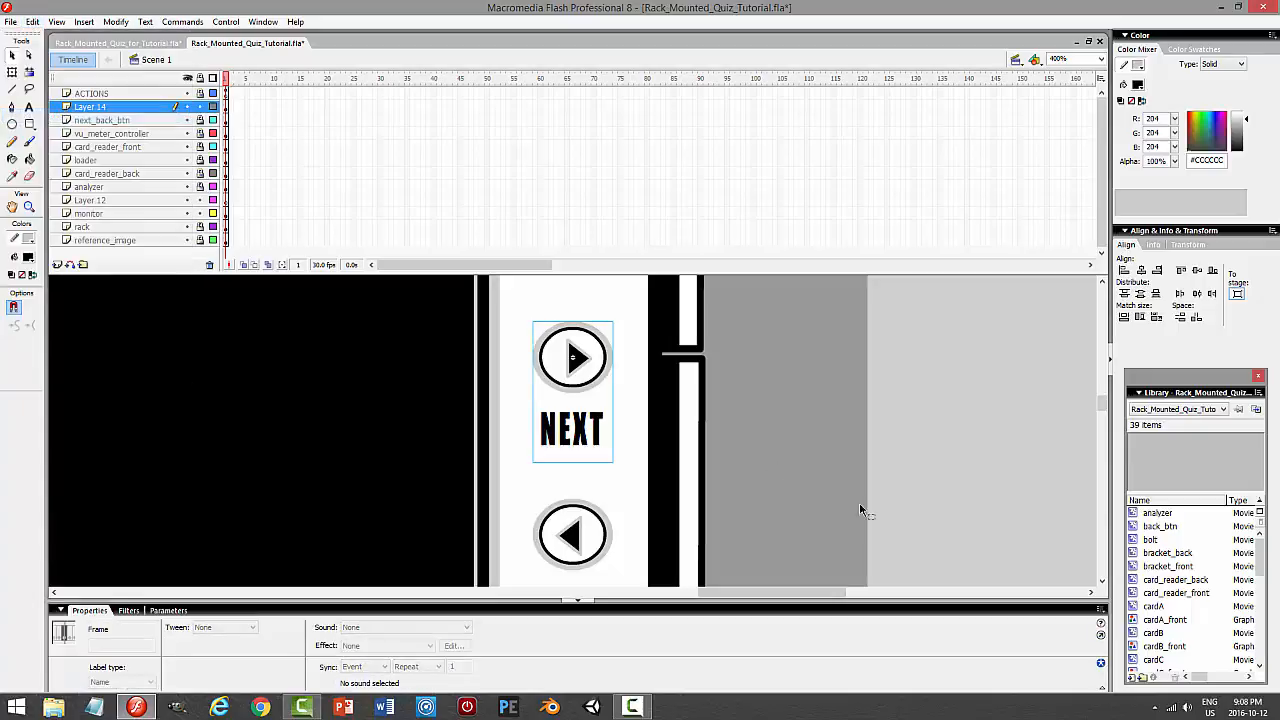
Move the pasted NEXT button copy horizontally to the white panel left of the monitor, at about X 95.8
drag(828, 592, 775, 593)
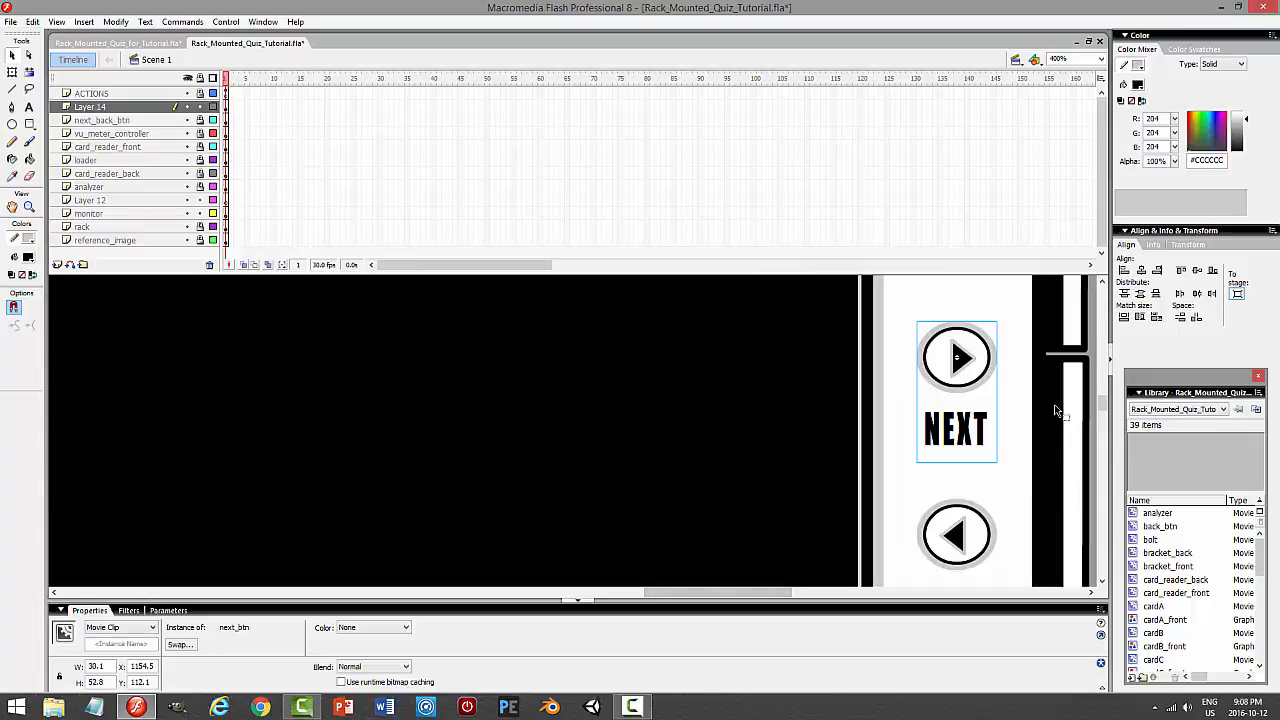
click(1101, 60)
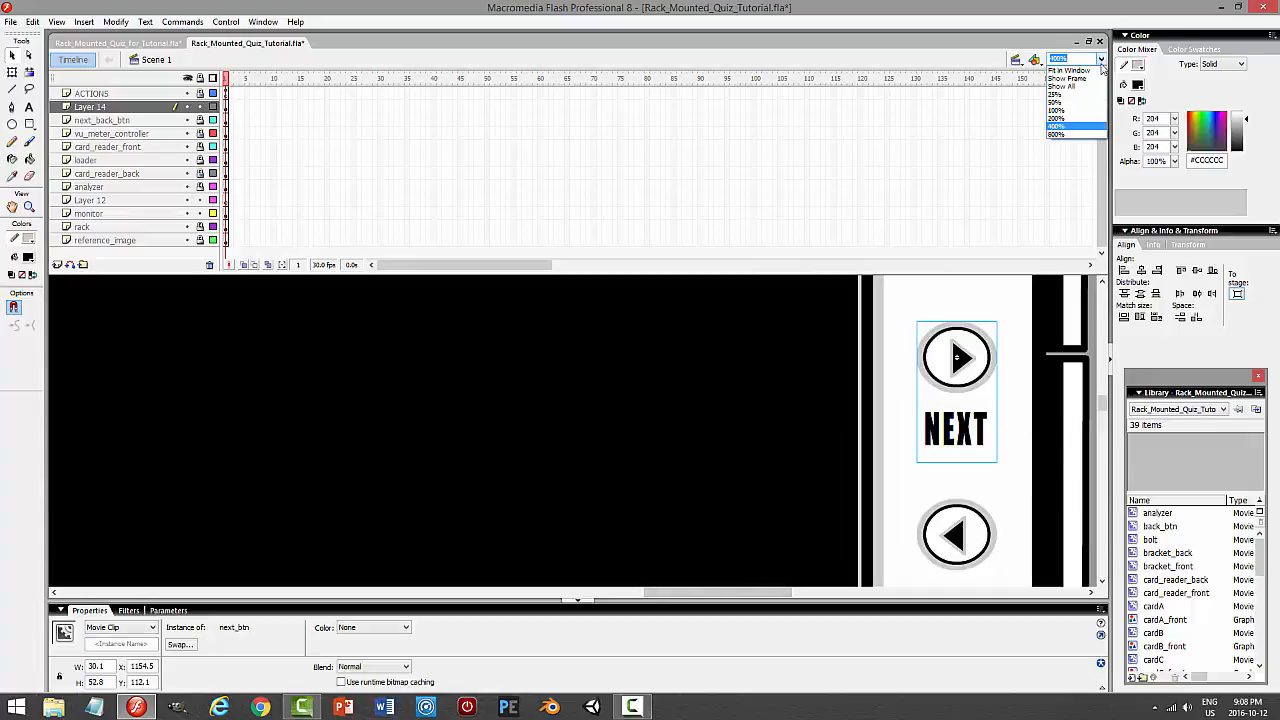
click(1068, 124)
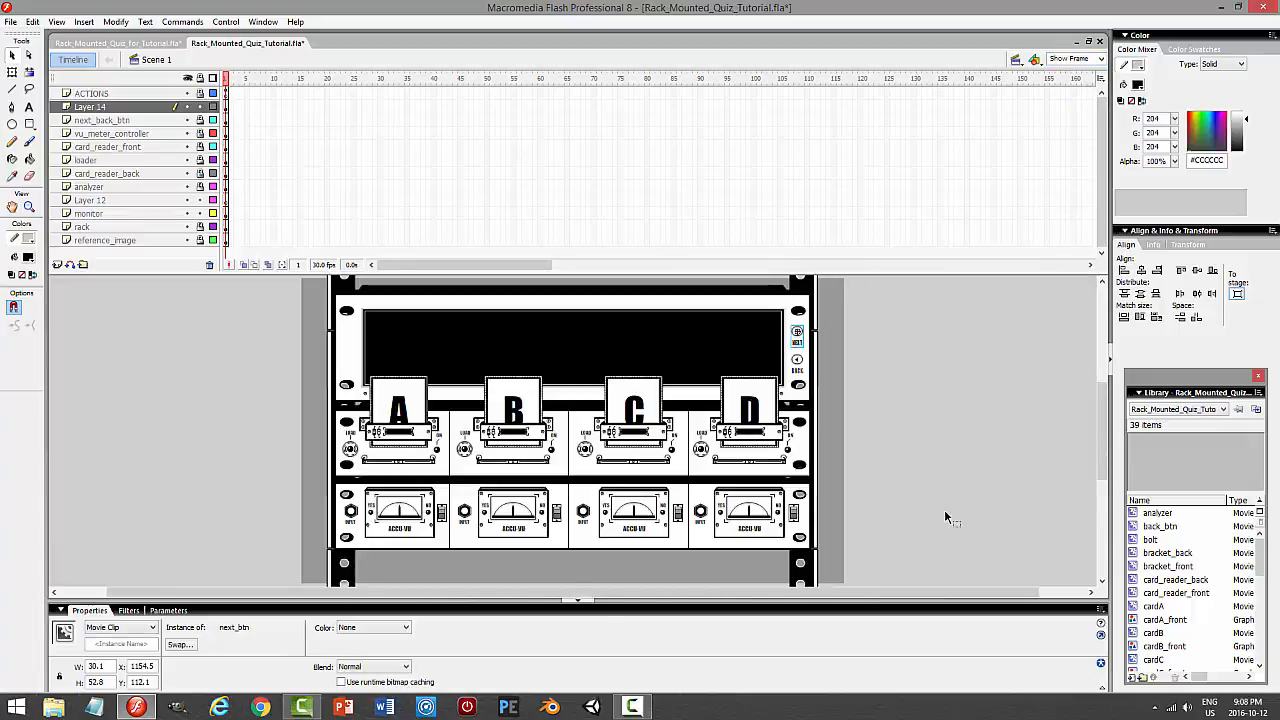
key(Left)
key(Left)
key(Left)
key(Left)
key(Left)
key(Left)
key(Left)
key(Left)
key(Left)
key(Left)
key(Left)
key(Left)
key(Left)
key(Left)
key(Left)
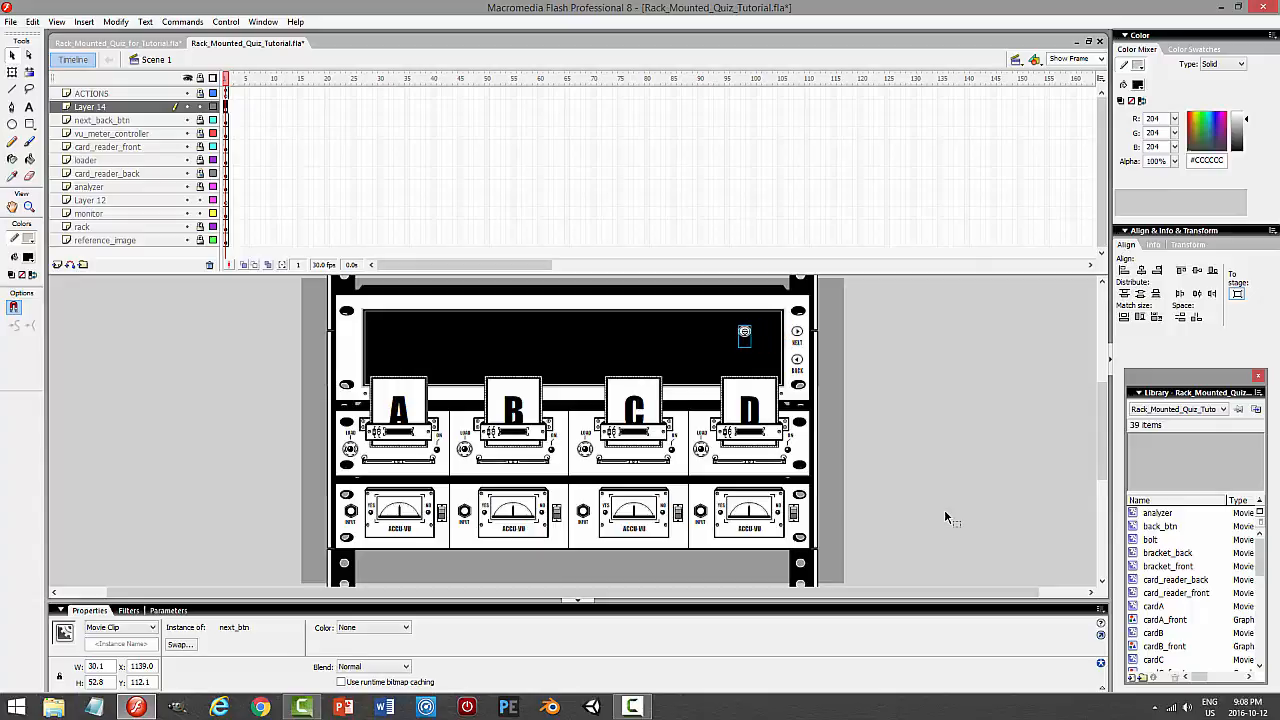
key(Left)
key(Left)
key(Left)
key(Left)
key(Left)
key(Left)
key(Left)
key(Left)
key(Left)
key(Left)
key(Left)
key(Left)
key(Left)
key(Left)
key(Left)
key(Left)
key(Left)
key(Left)
key(Left)
key(Left)
key(Left)
key(Left)
key(Left)
key(Left)
key(Left)
key(Left)
key(Left)
key(Left)
key(Left)
key(Left)
key(Left)
key(Left)
key(Left)
key(Left)
key(Left)
key(Left)
key(Left)
key(Left)
key(Left)
key(Left)
key(Left)
key(Left)
key(Left)
key(Left)
key(Left)
key(Left)
key(Left)
key(Left)
key(Left)
key(Left)
key(Left)
key(Left)
key(Left)
key(Left)
key(Left)
key(Left)
key(Left)
key(Left)
key(Left)
key(Left)
key(Left)
key(Left)
key(Left)
key(Left)
key(Left)
key(Left)
key(Left)
key(Left)
key(Left)
key(Left)
key(Left)
key(Left)
key(Left)
key(Left)
key(Left)
key(Left)
key(Left)
key(Left)
key(Left)
key(Left)
key(Left)
key(Left)
key(Left)
key(Left)
key(Left)
key(Left)
key(Left)
key(Left)
key(Left)
key(Left)
key(Left)
key(Left)
key(Left)
key(Left)
key(Left)
key(Left)
key(Left)
key(Left)
Rename the new layer holding the button copy to help_btn
click(119, 106)
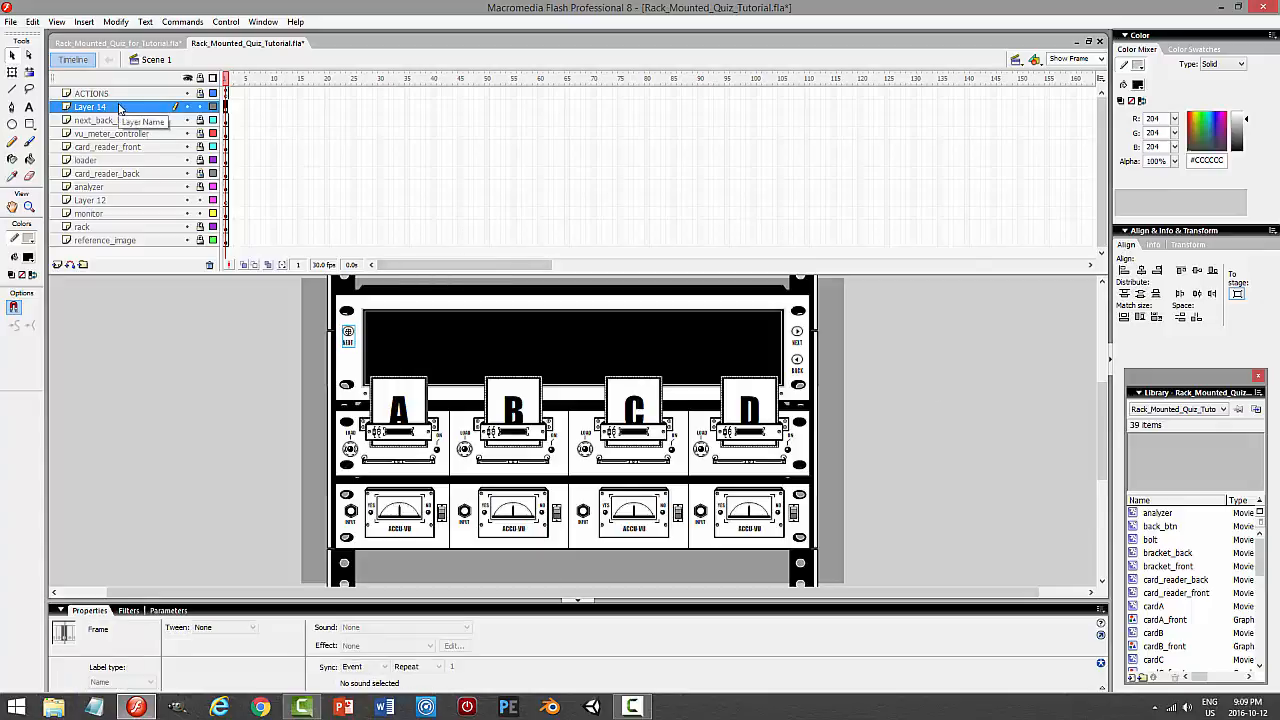
double_click(119, 106)
text(HEL)
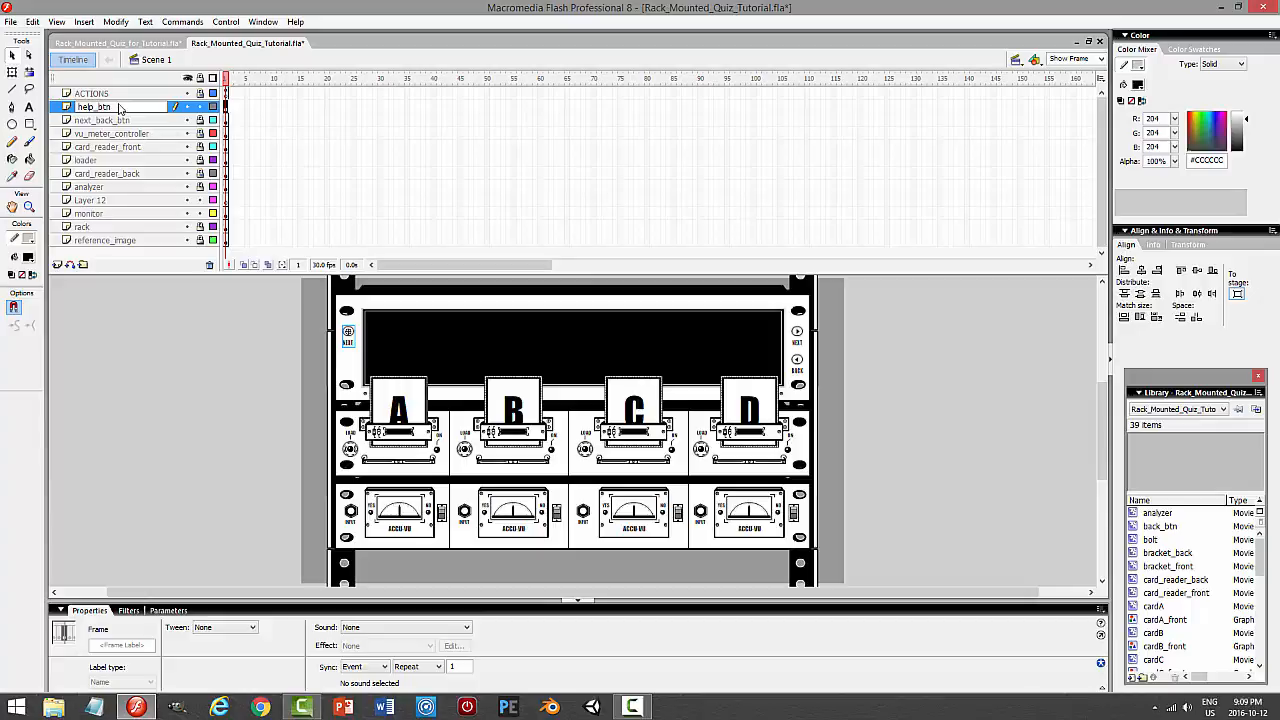
text(p_btn)
key(Return)
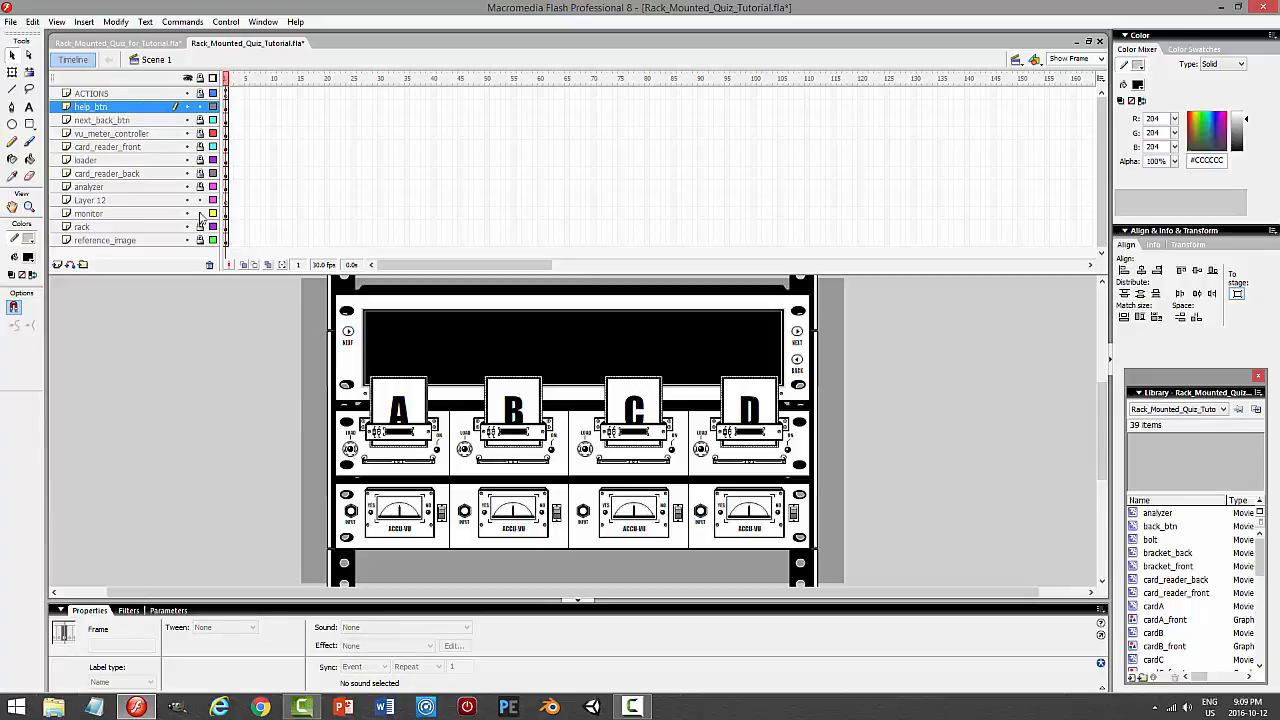
Duplicate the symbol of the NEXT button copy beside the monitor and name the duplicate help_btn
click(347, 340)
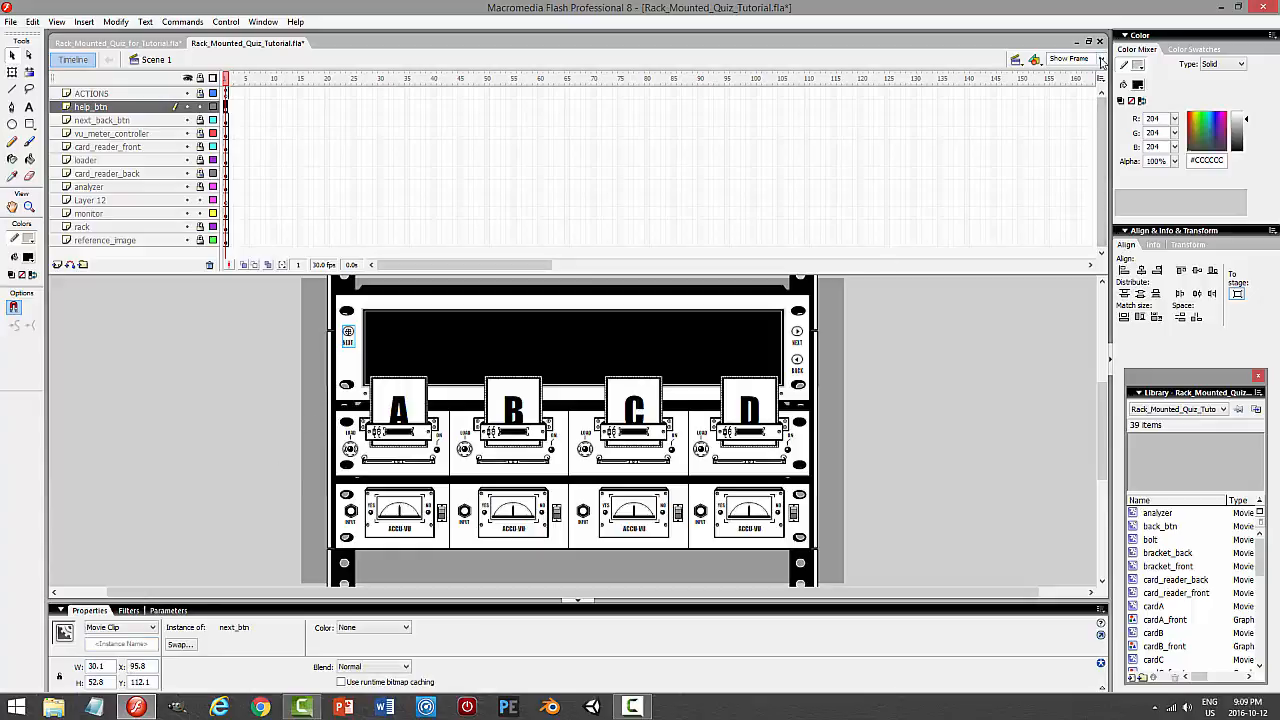
click(1100, 59)
click(1072, 117)
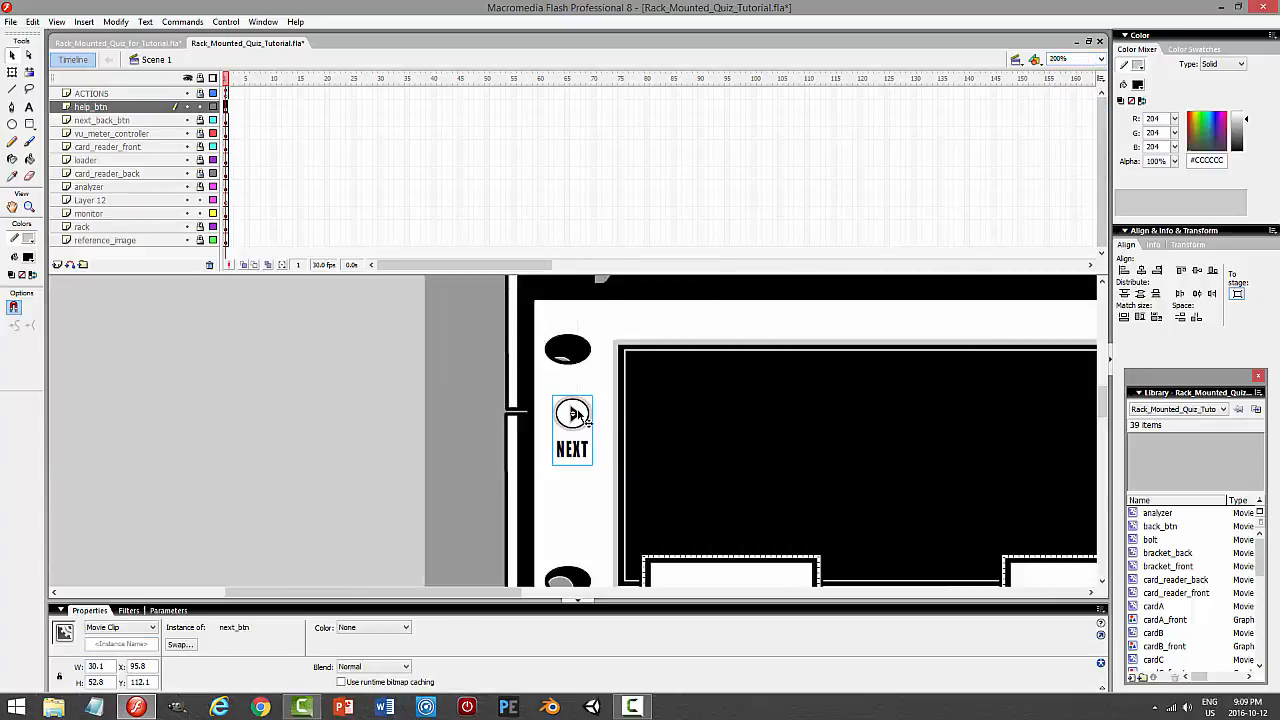
right_click(579, 408)
click(634, 366)
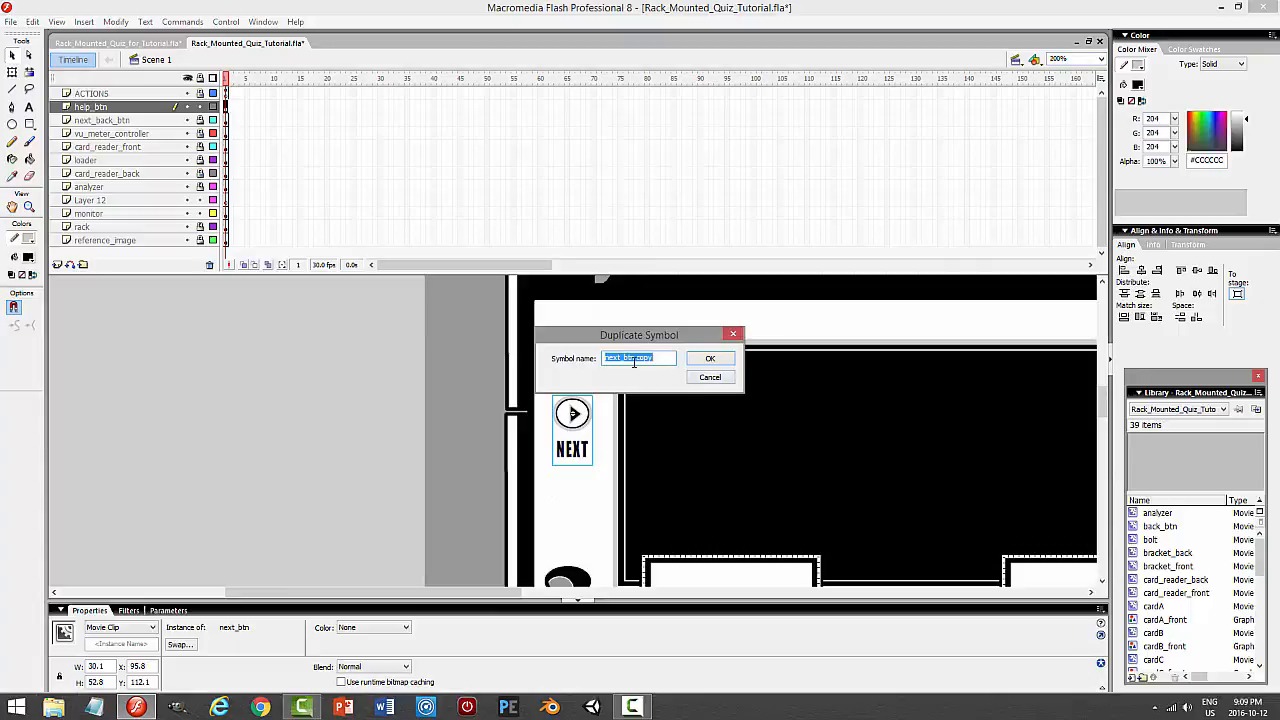
text(help_btn)
key(Return)
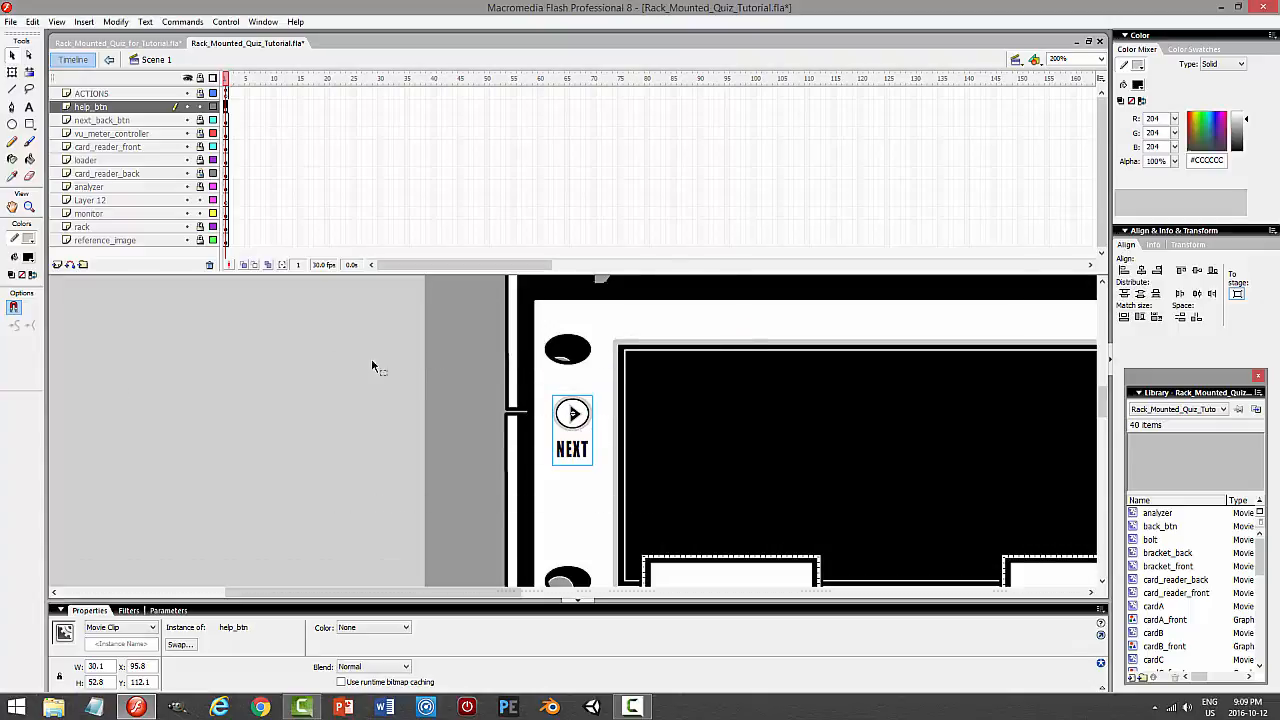
Edit the help_btn symbol, unlock its text layer, and replace the NEXT label with HELP
double_click(575, 425)
key(t)
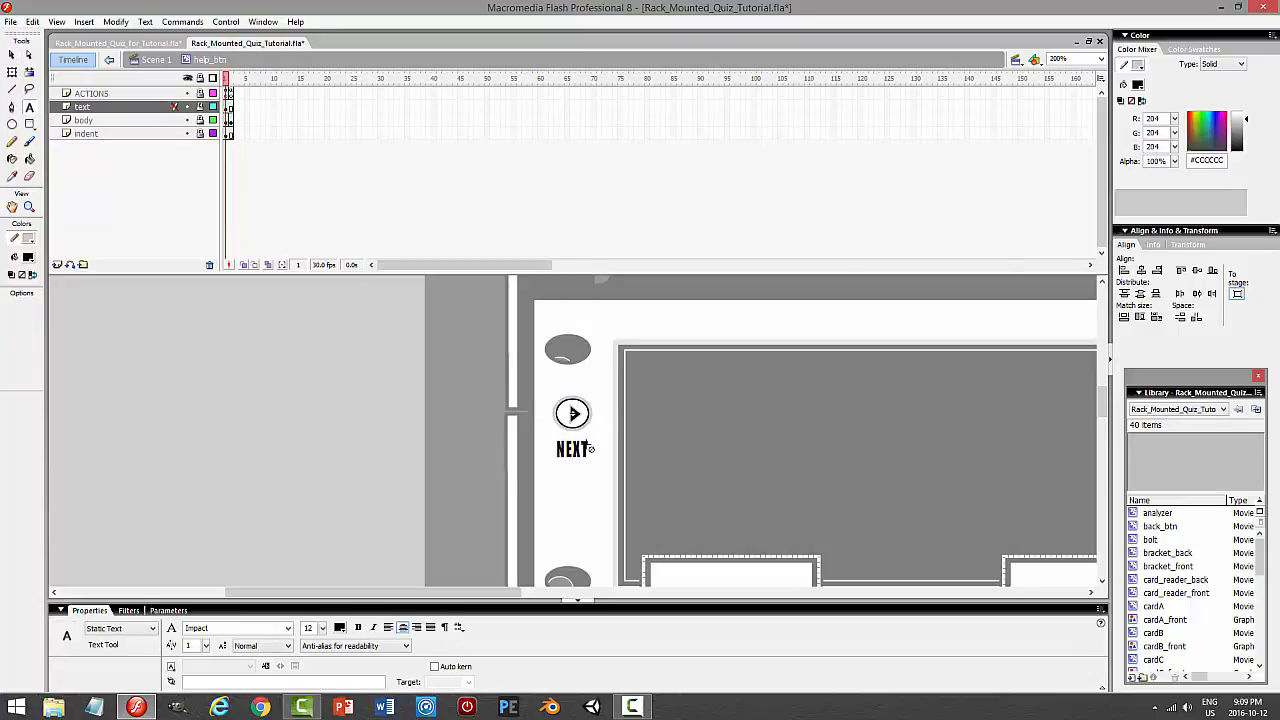
click(112, 108)
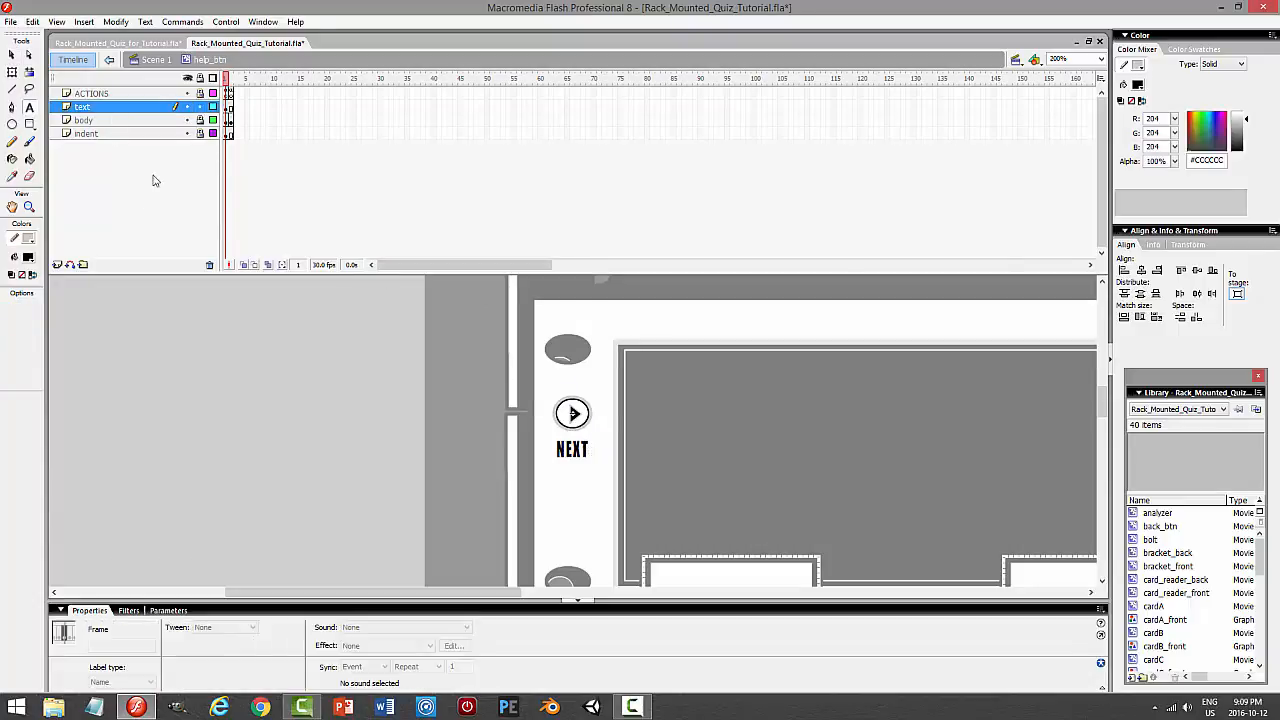
drag(588, 448, 529, 447)
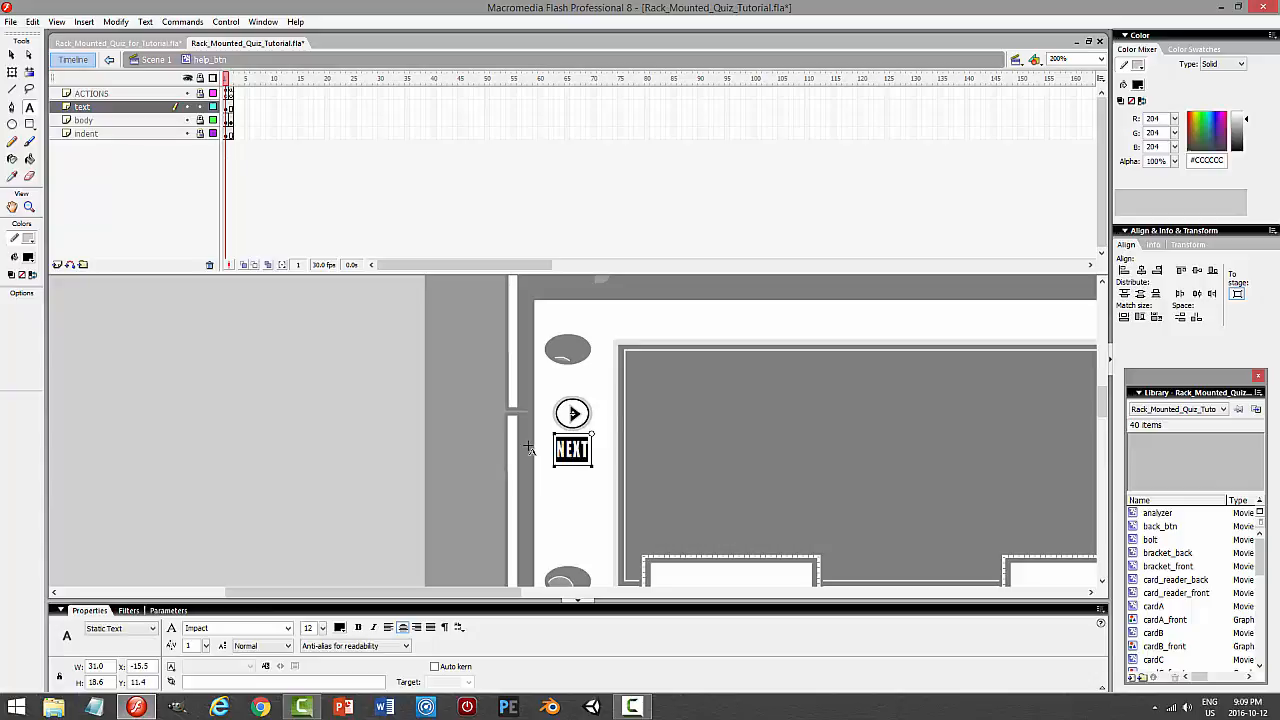
text(HELP)
click(12, 55)
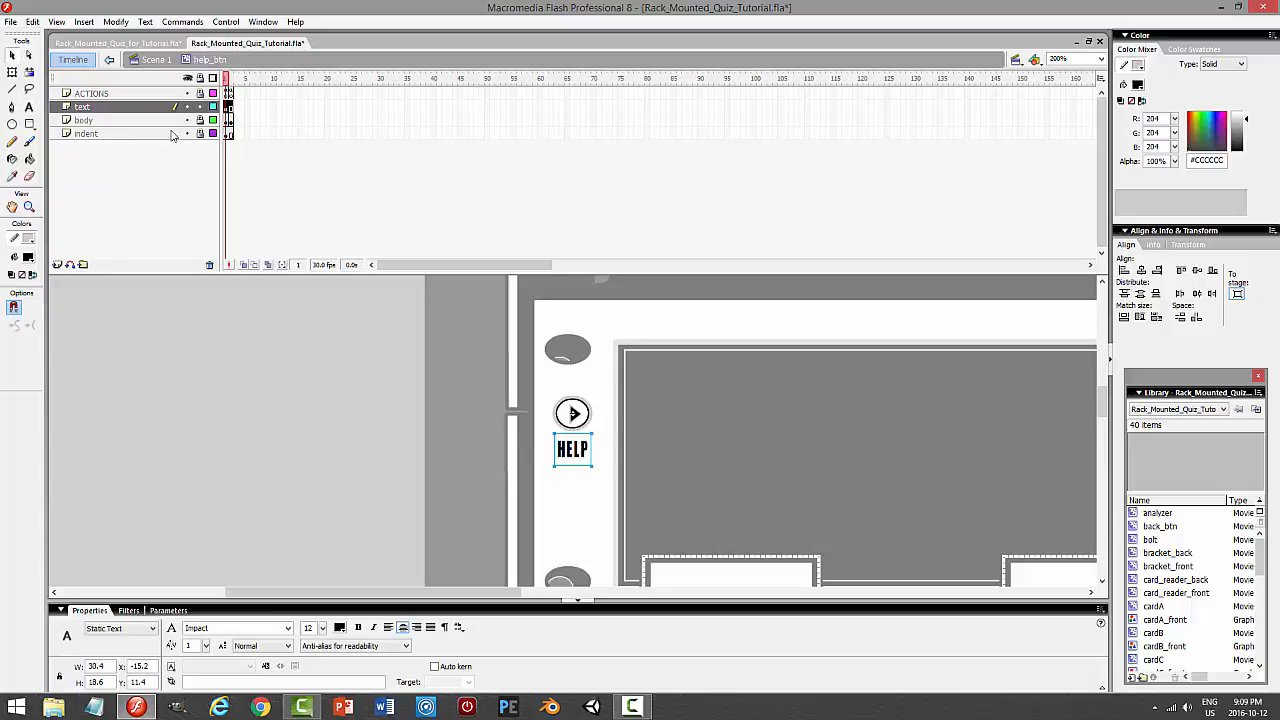
Lock the text layer, unlock the body layer, and fill the frame 1 triangle with the button's white
click(200, 106)
click(200, 119)
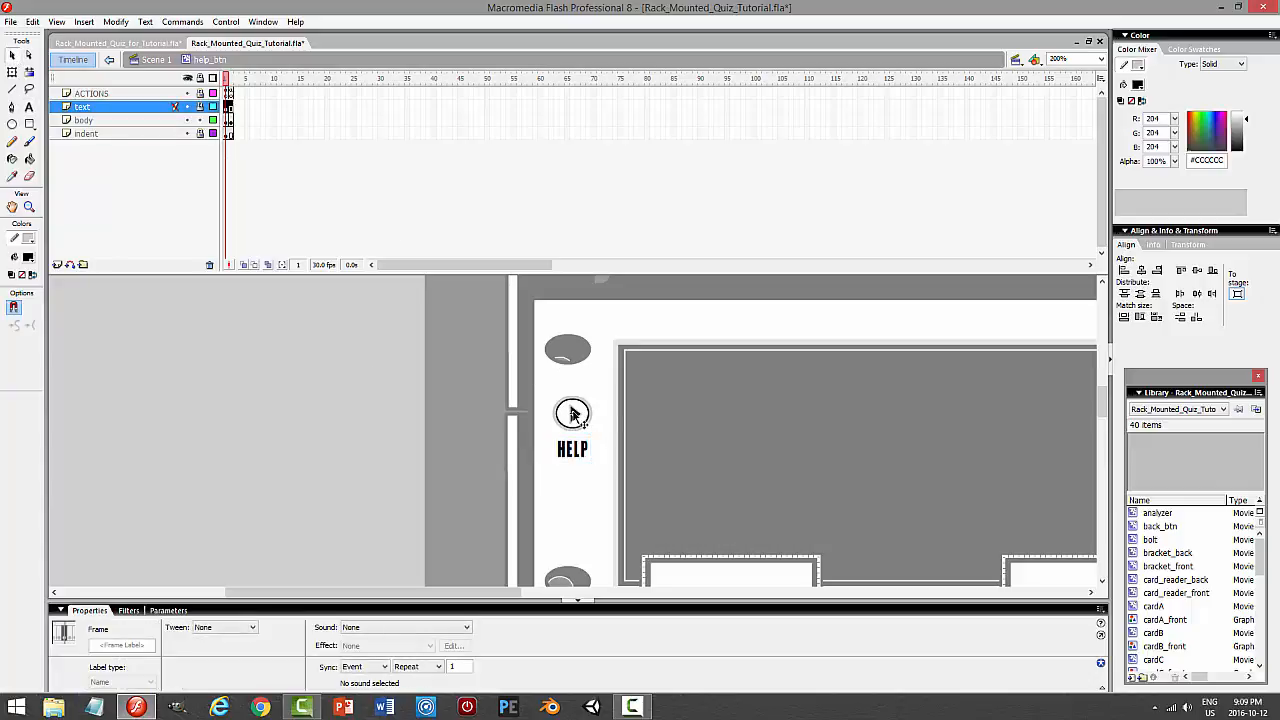
click(573, 412)
click(691, 398)
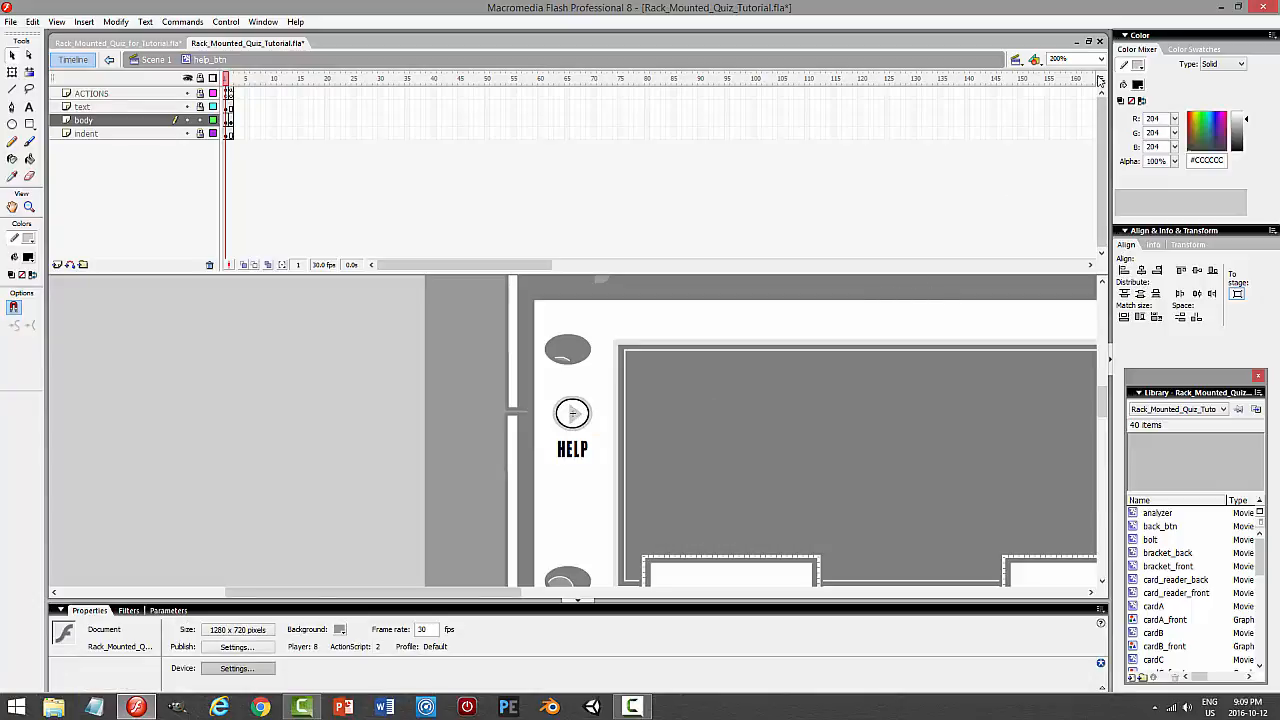
click(1101, 59)
click(1062, 110)
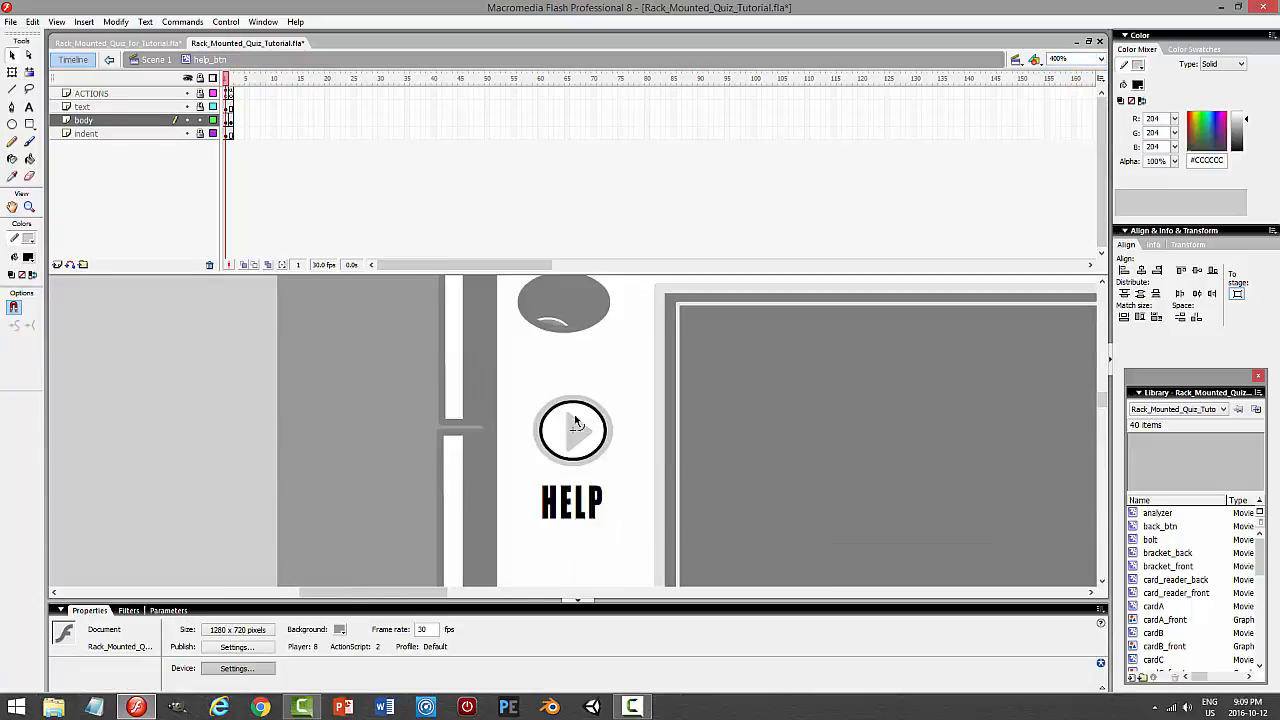
click(582, 422)
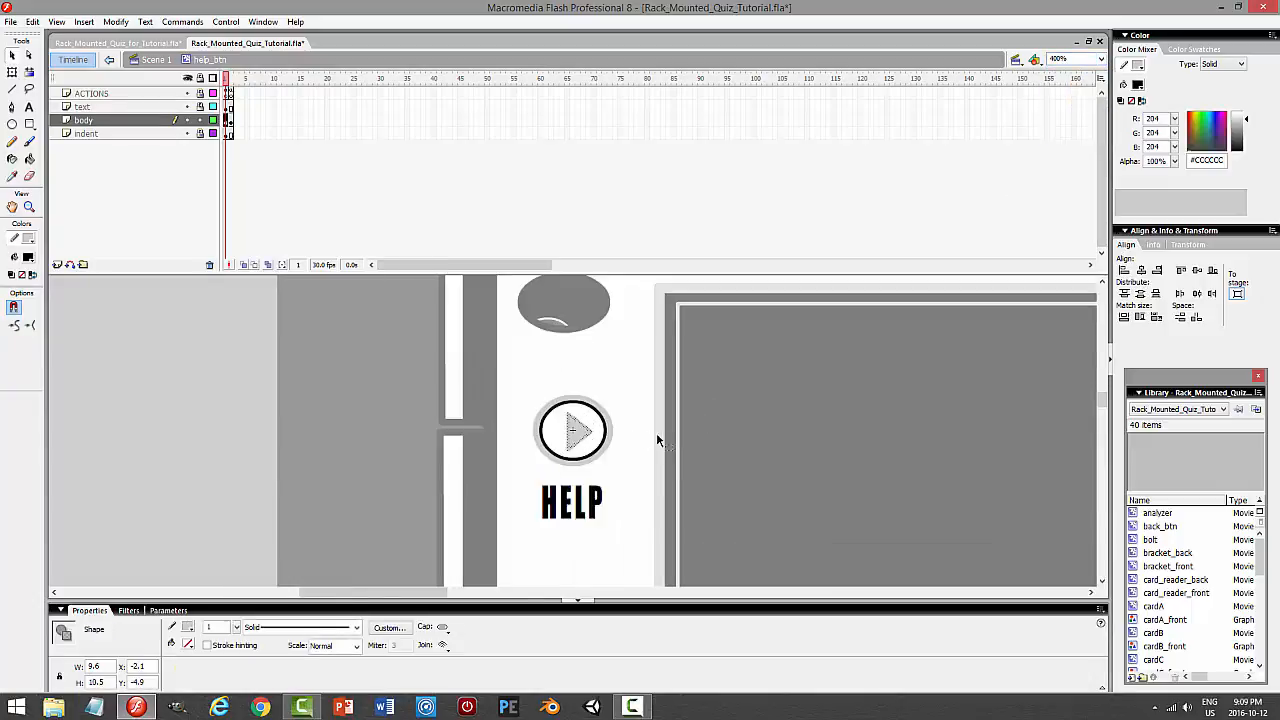
click(656, 433)
click(12, 177)
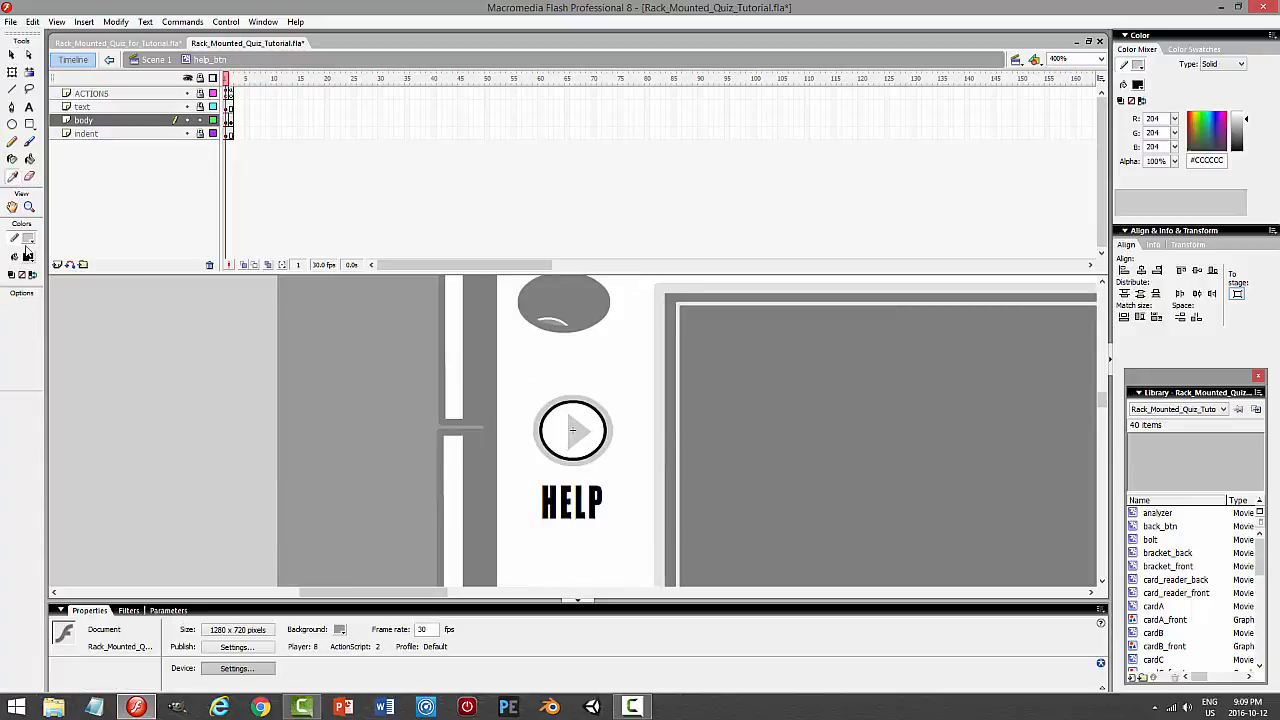
click(578, 415)
click(571, 423)
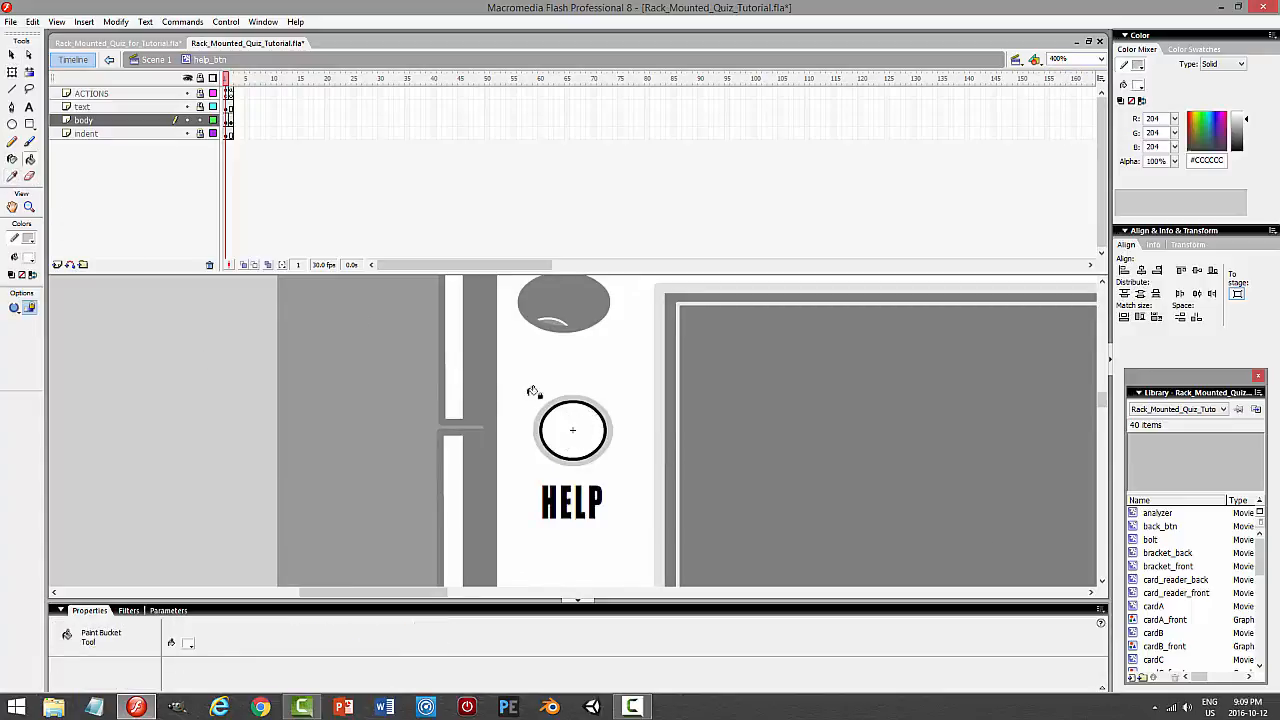
Remove the triangle and its outline from the button circle in frame 2 of the body layer
click(233, 119)
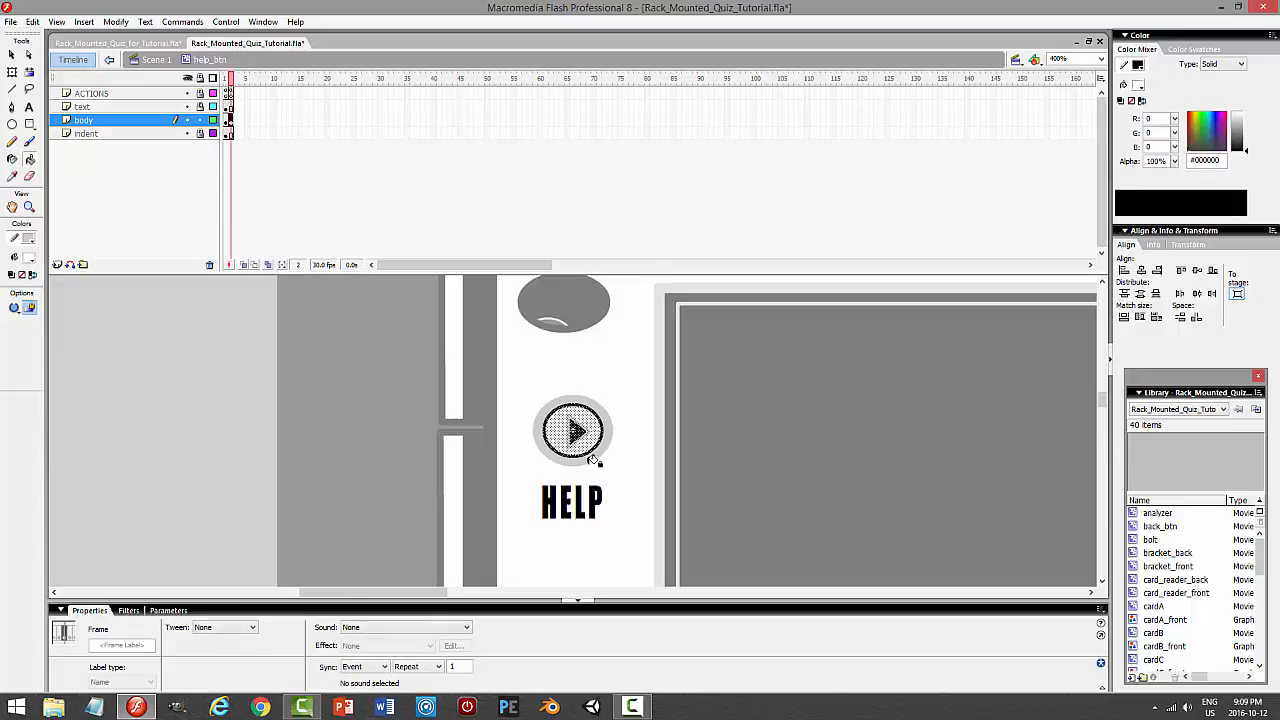
click(578, 423)
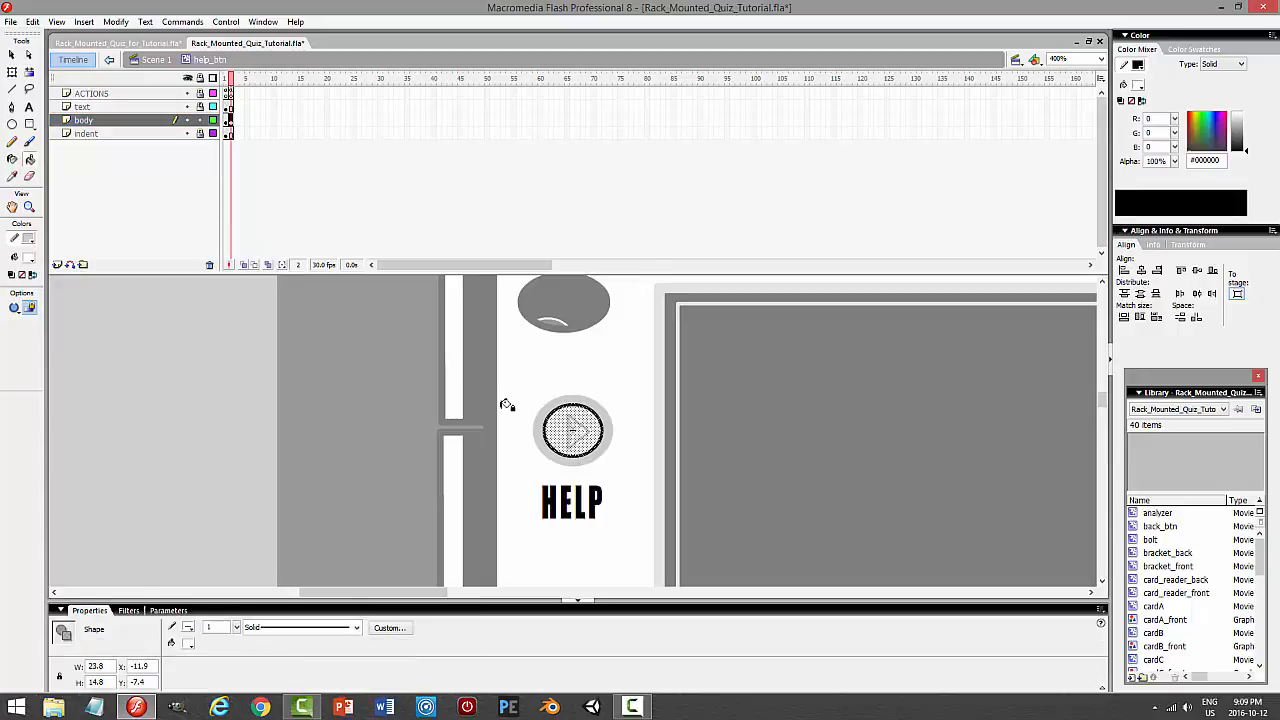
click(12, 56)
click(478, 434)
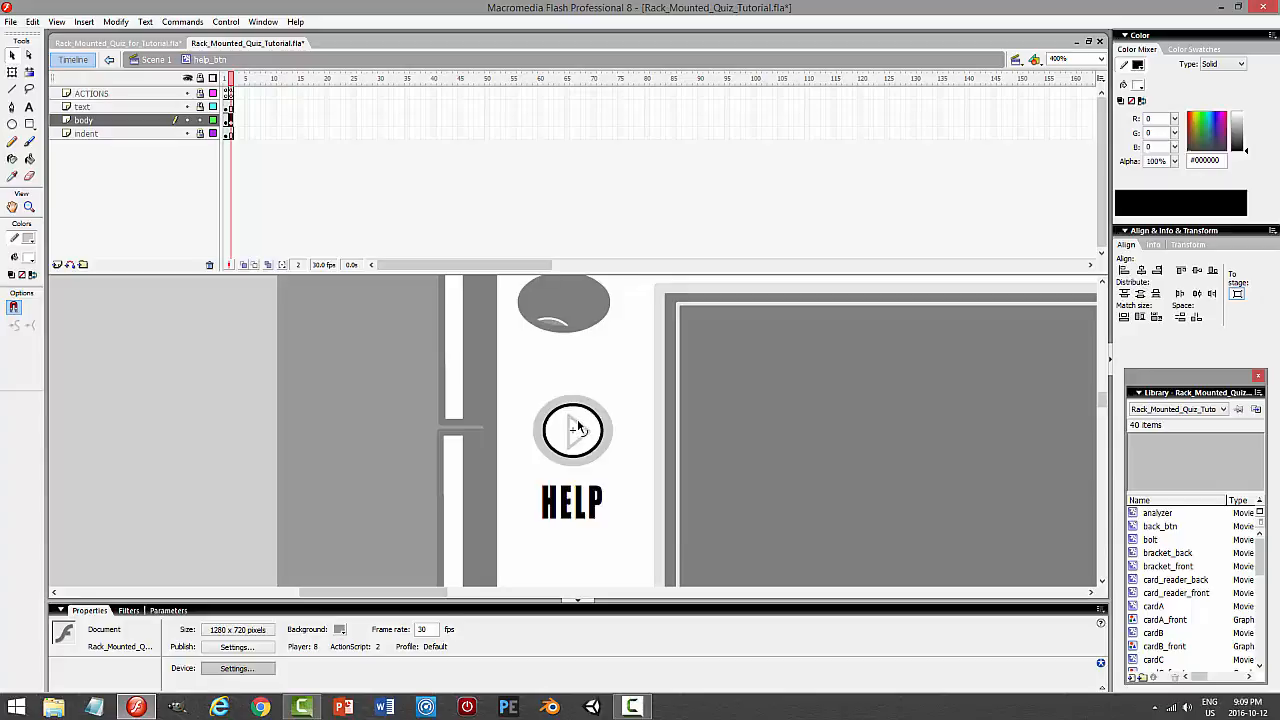
double_click(578, 423)
key(Delete)
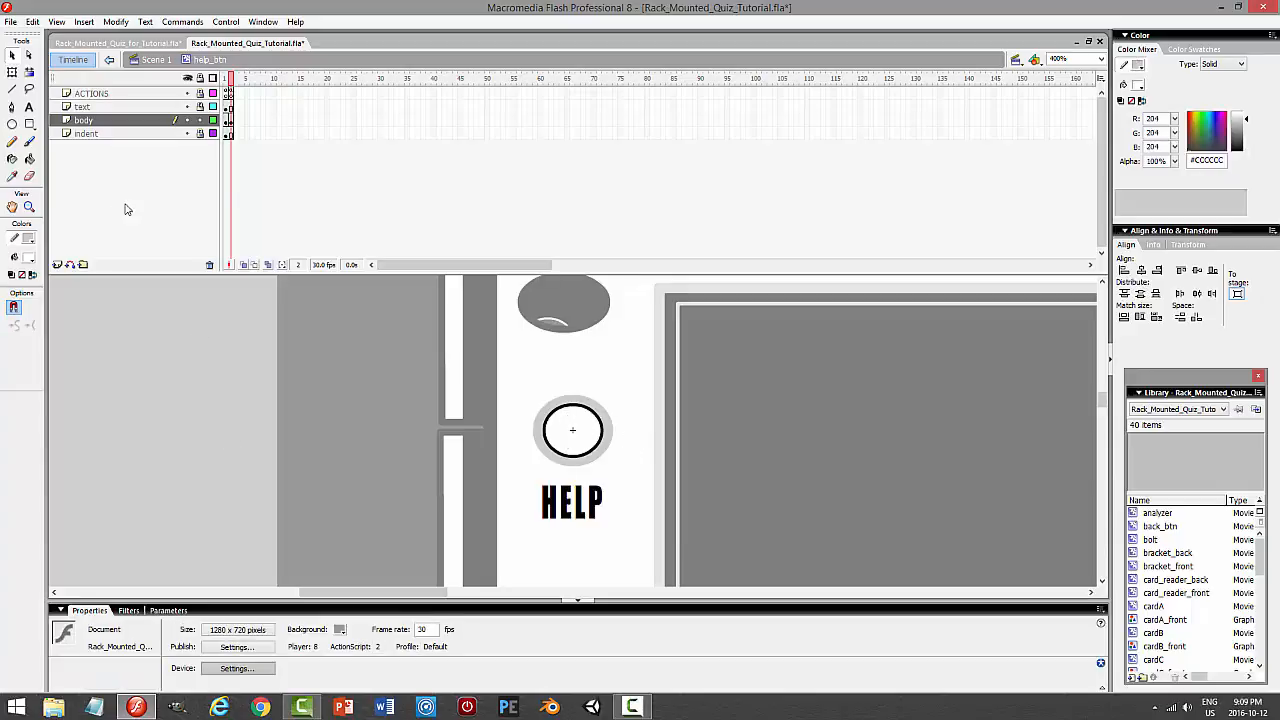
Add a static text "?" over the button circle in frame 1 of the body layer
click(229, 120)
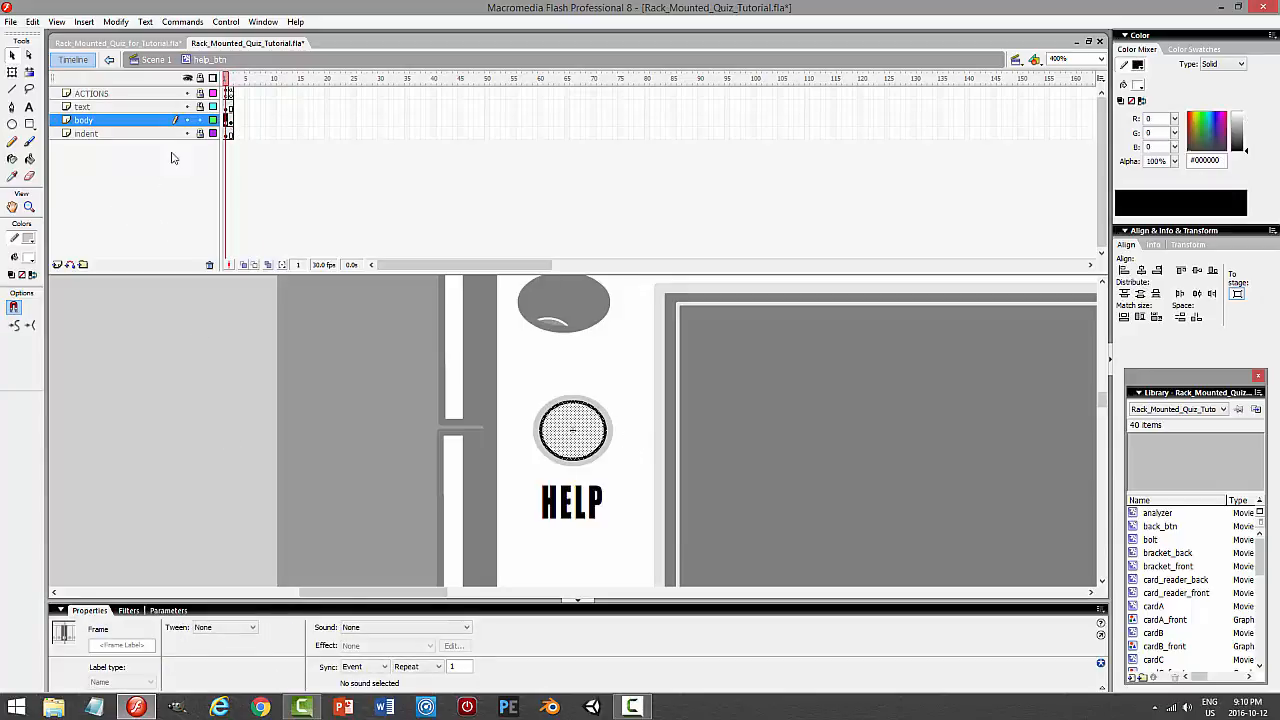
click(29, 107)
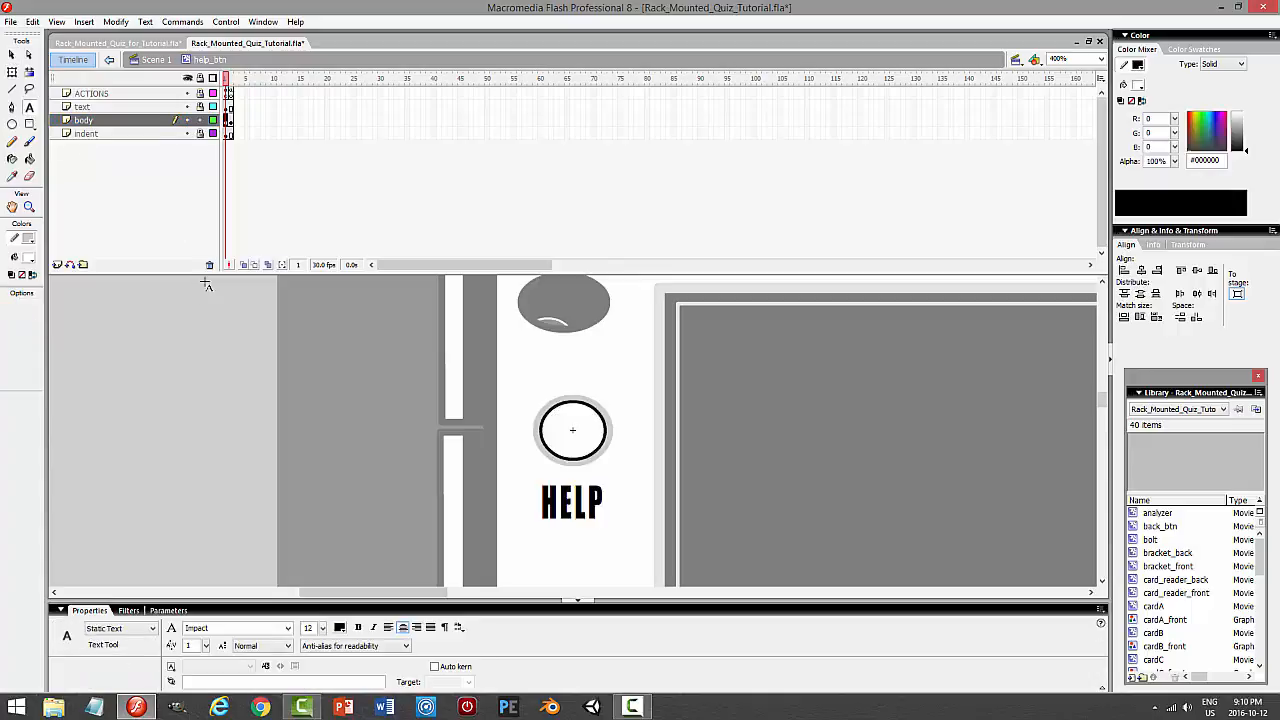
drag(550, 370, 634, 436)
text(?)
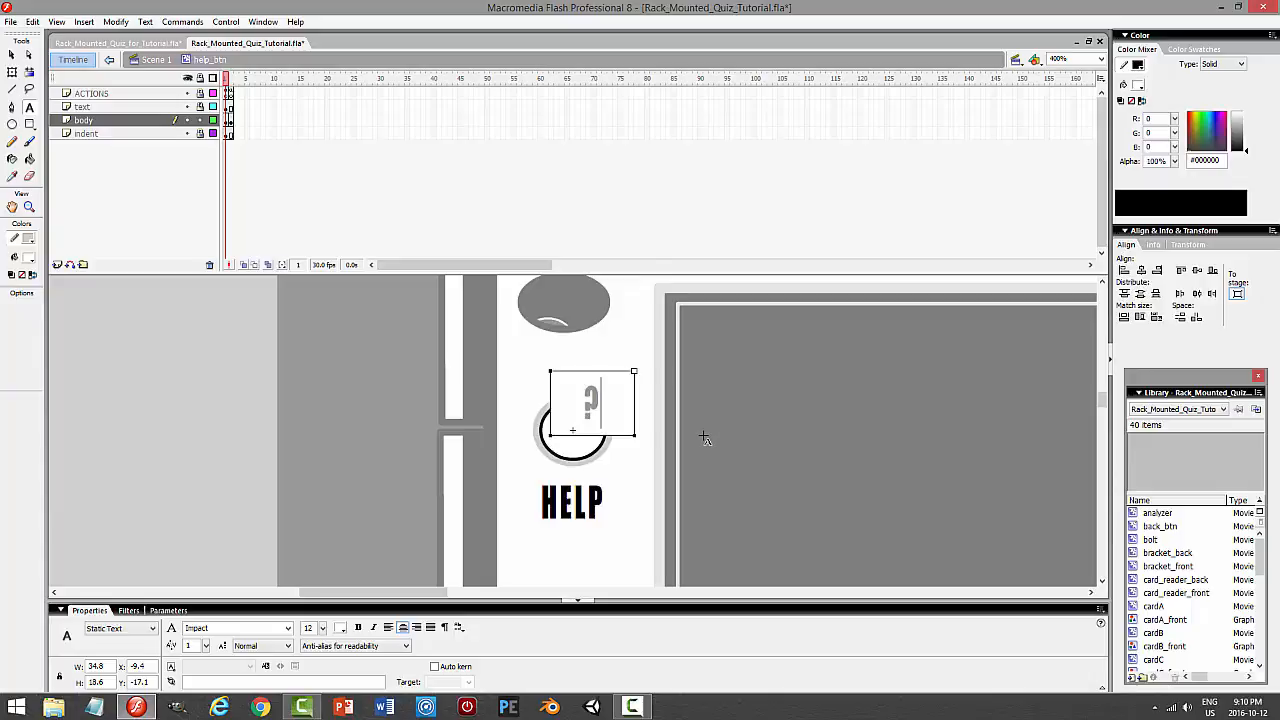
click(12, 54)
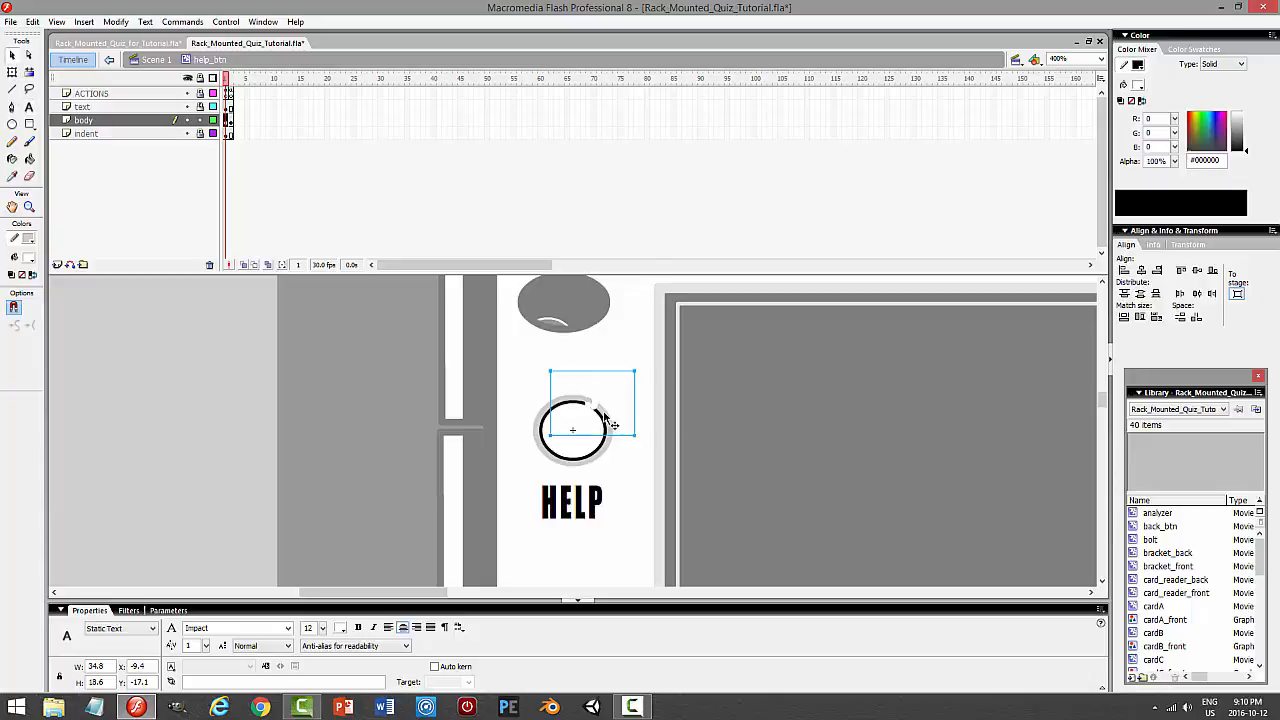
Set the question mark's text color to black and its font to Arial Black
click(340, 628)
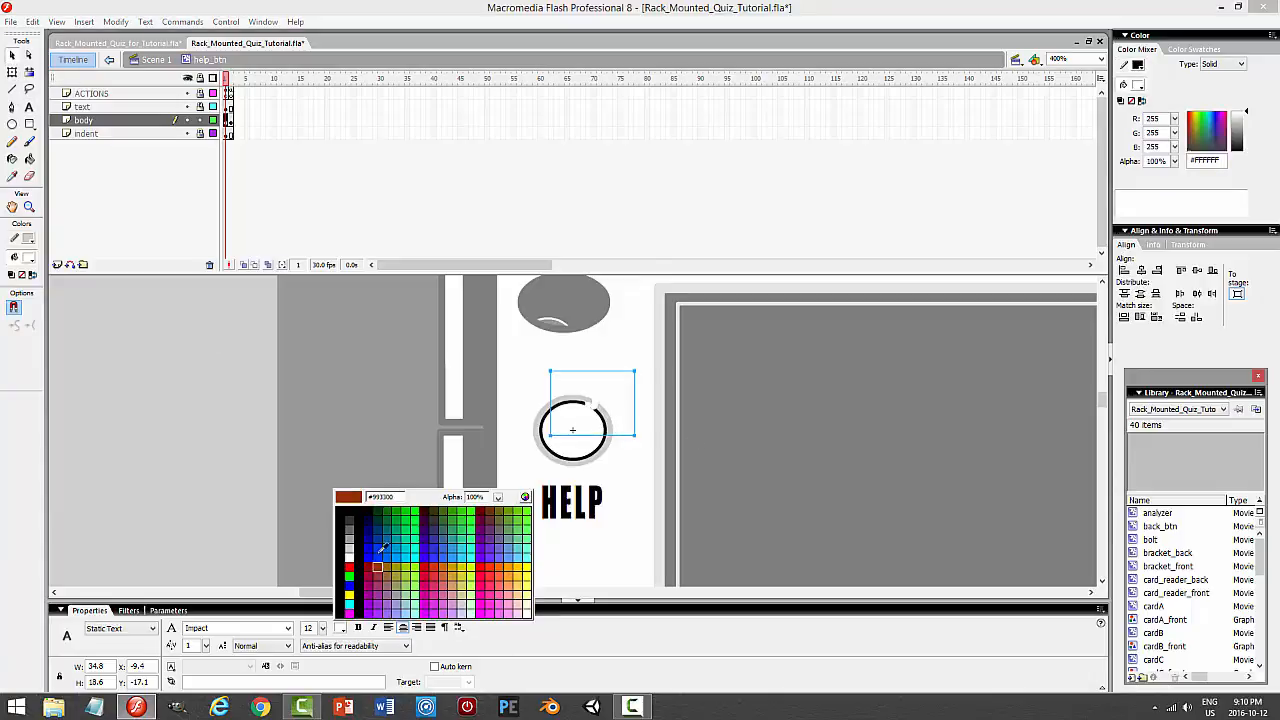
click(357, 506)
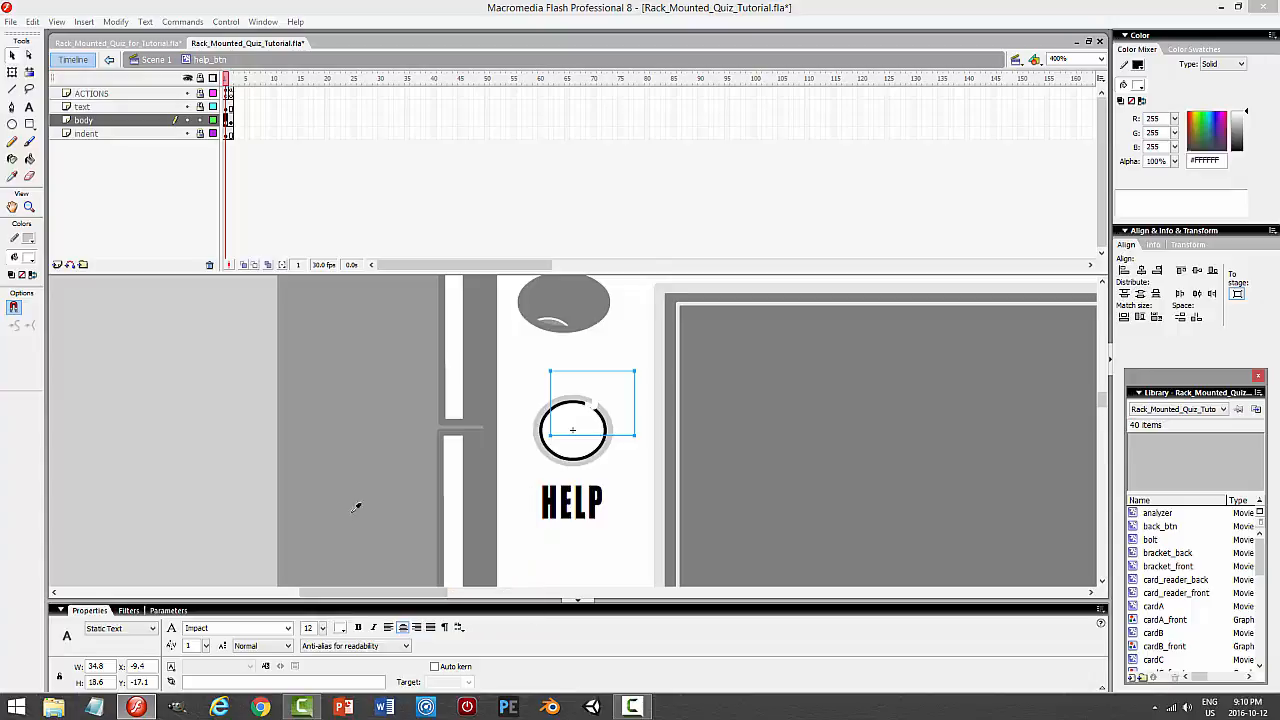
click(287, 628)
drag(288, 495, 291, 393)
click(205, 434)
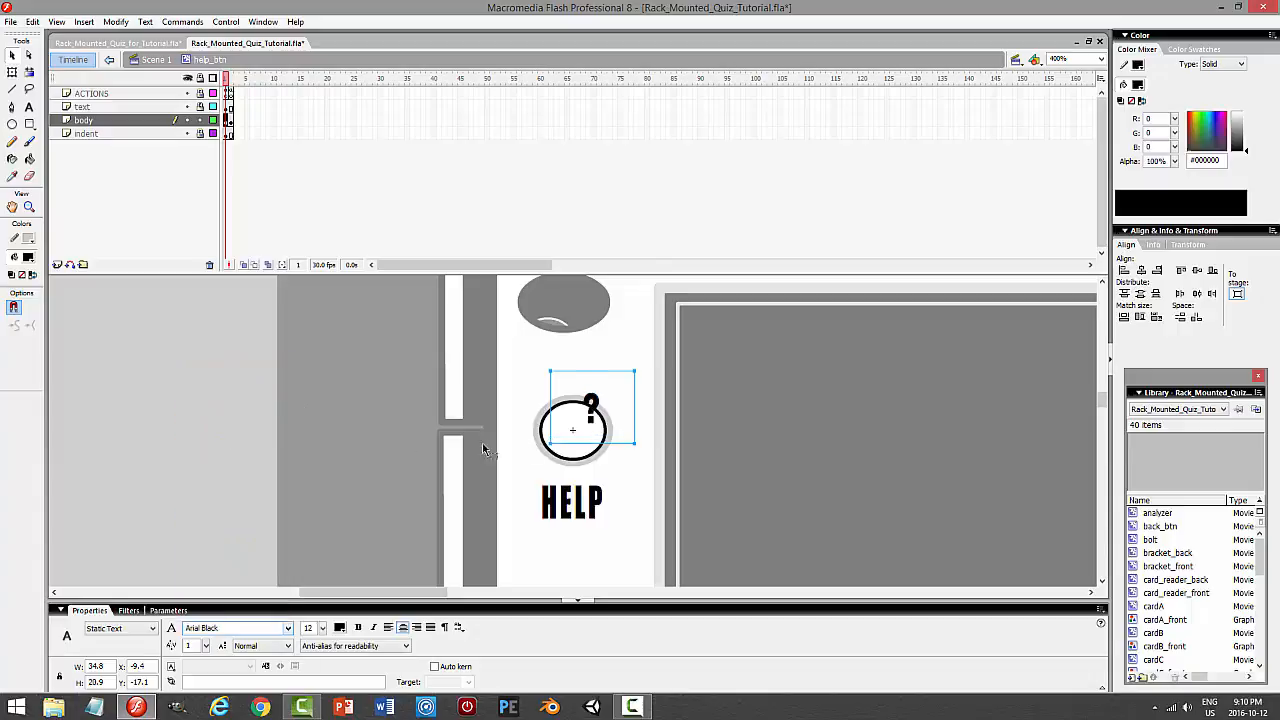
Enlarge the question mark to font size 18 and center it within the button circle
mouse_move(594, 425)
mouse_down()
mouse_move(573, 449)
mouse_move(594, 438)
mouse_up()
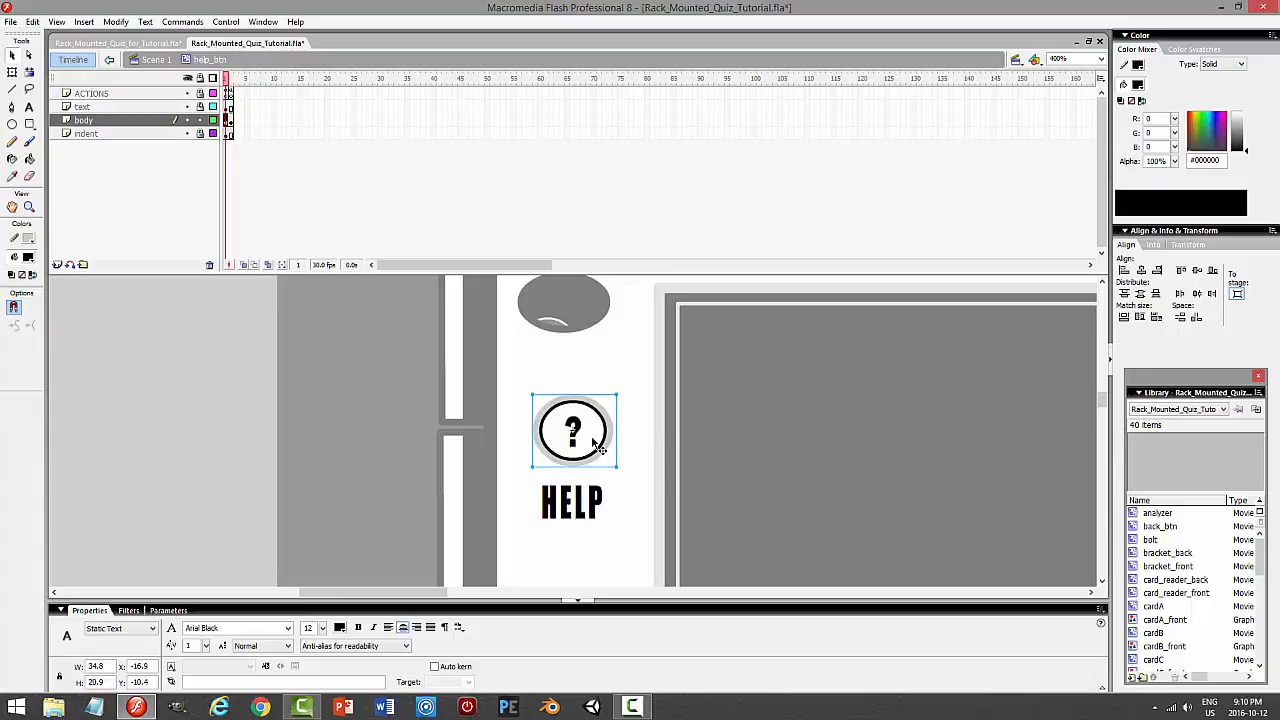
drag(321, 628, 324, 618)
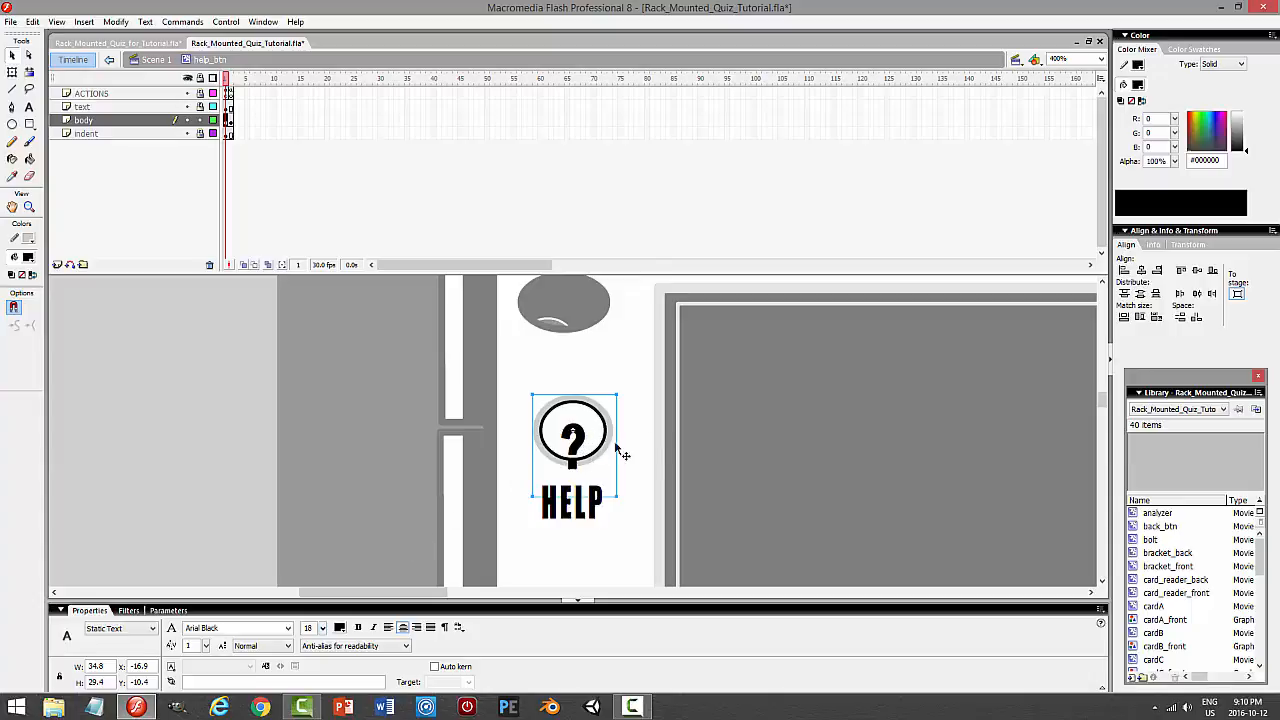
key(Up)
key(Up)
key(Up)
key(Up)
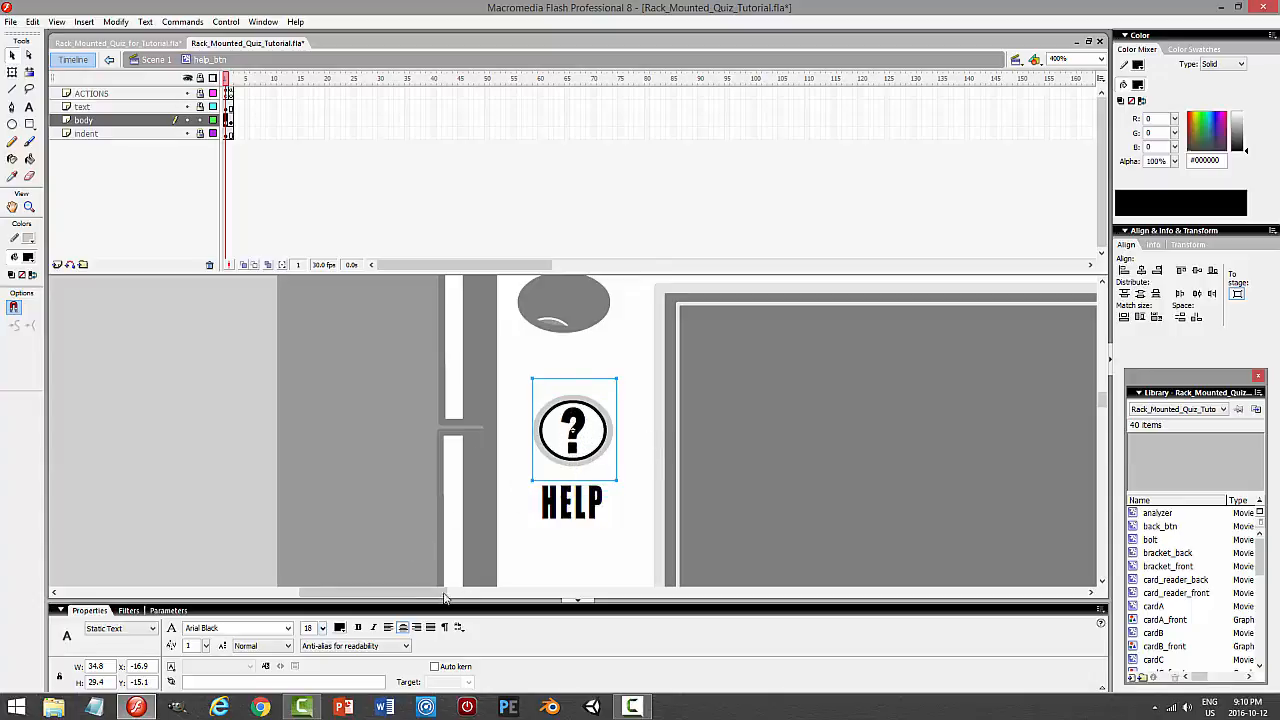
Recenter the question mark in the circle at font size 16 and test the movie
drag(322, 628, 323, 633)
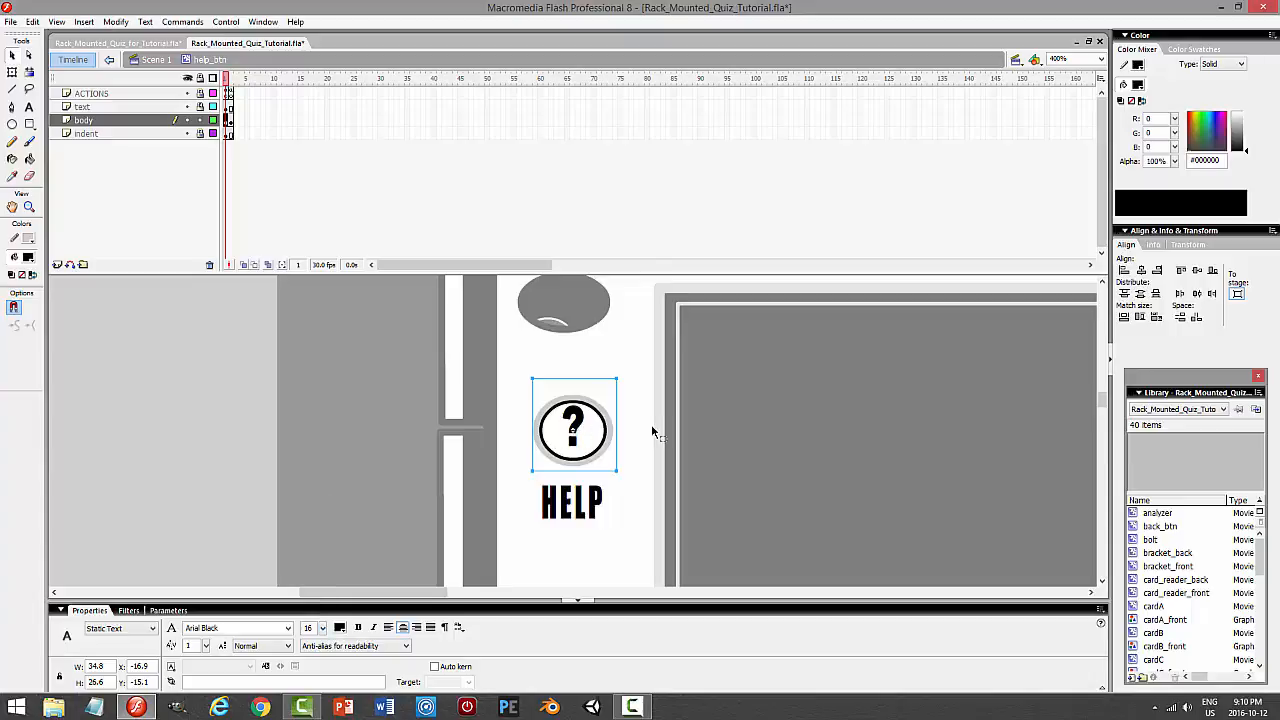
key(Down)
key(ctrl+Return)
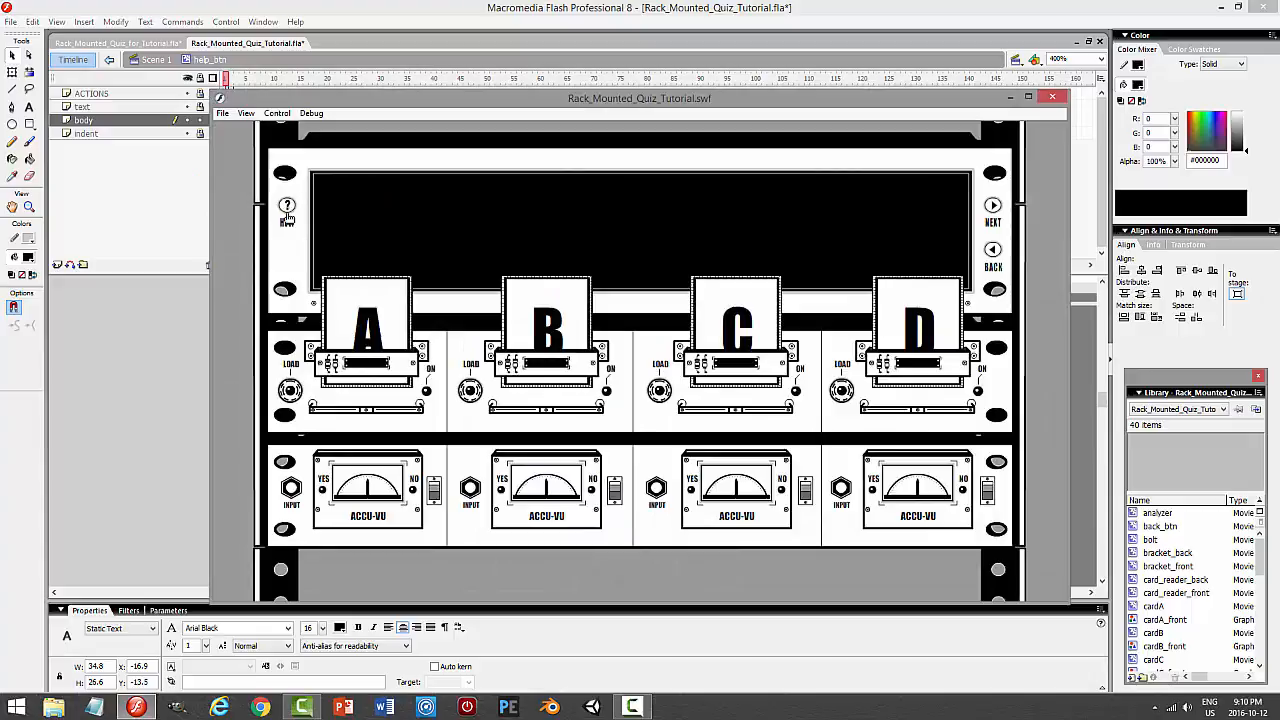
click(1053, 97)
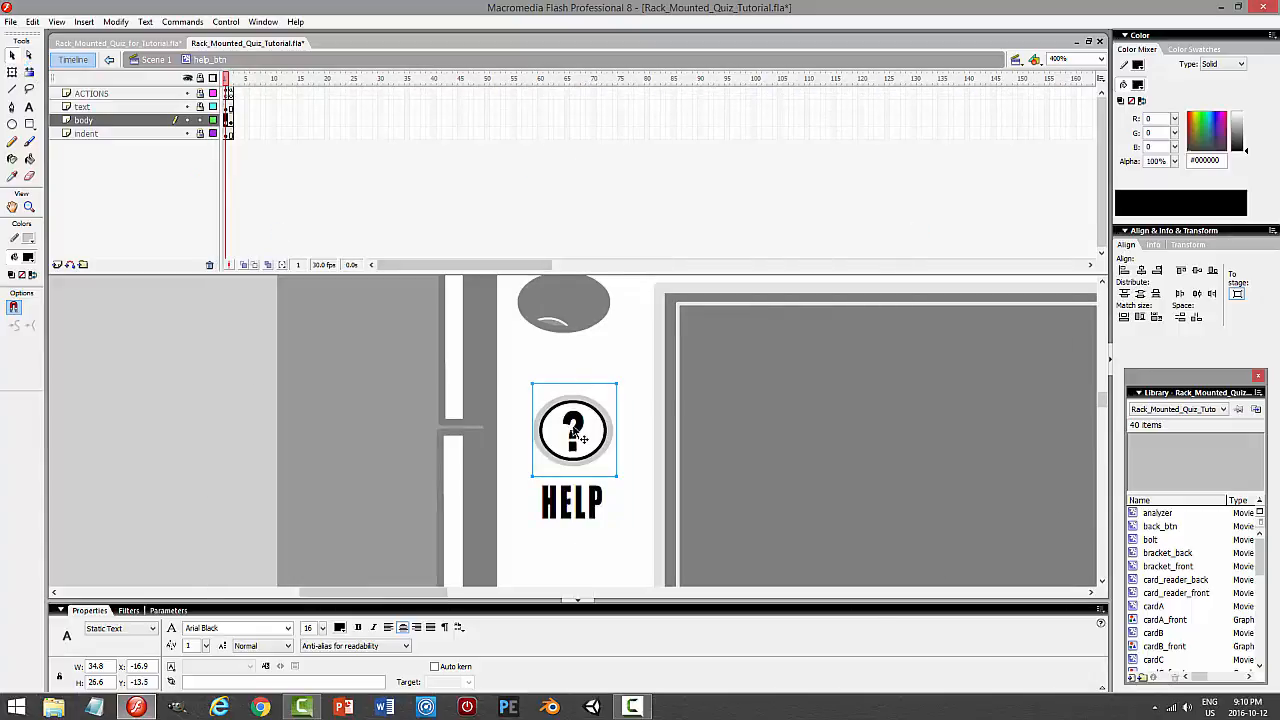
Copy the question mark and paste it in place in frame 2 of the body layer
click(32, 21)
click(40, 86)
click(229, 120)
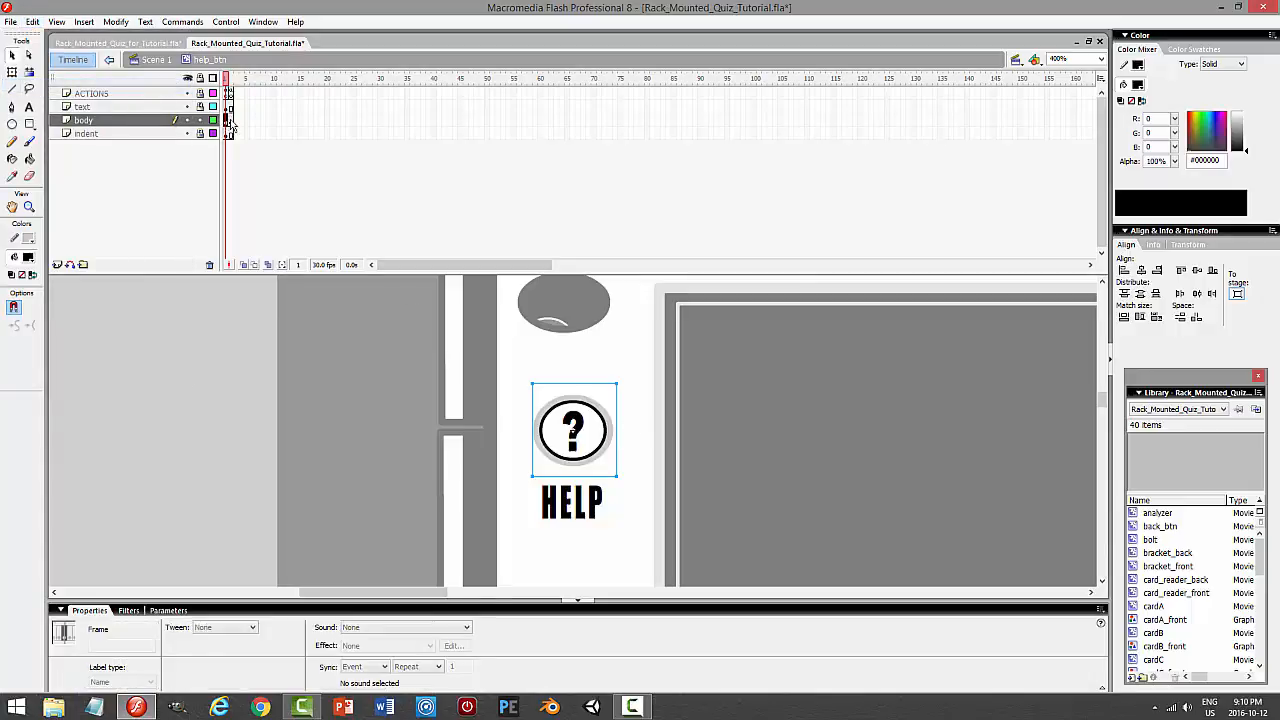
click(33, 21)
click(47, 115)
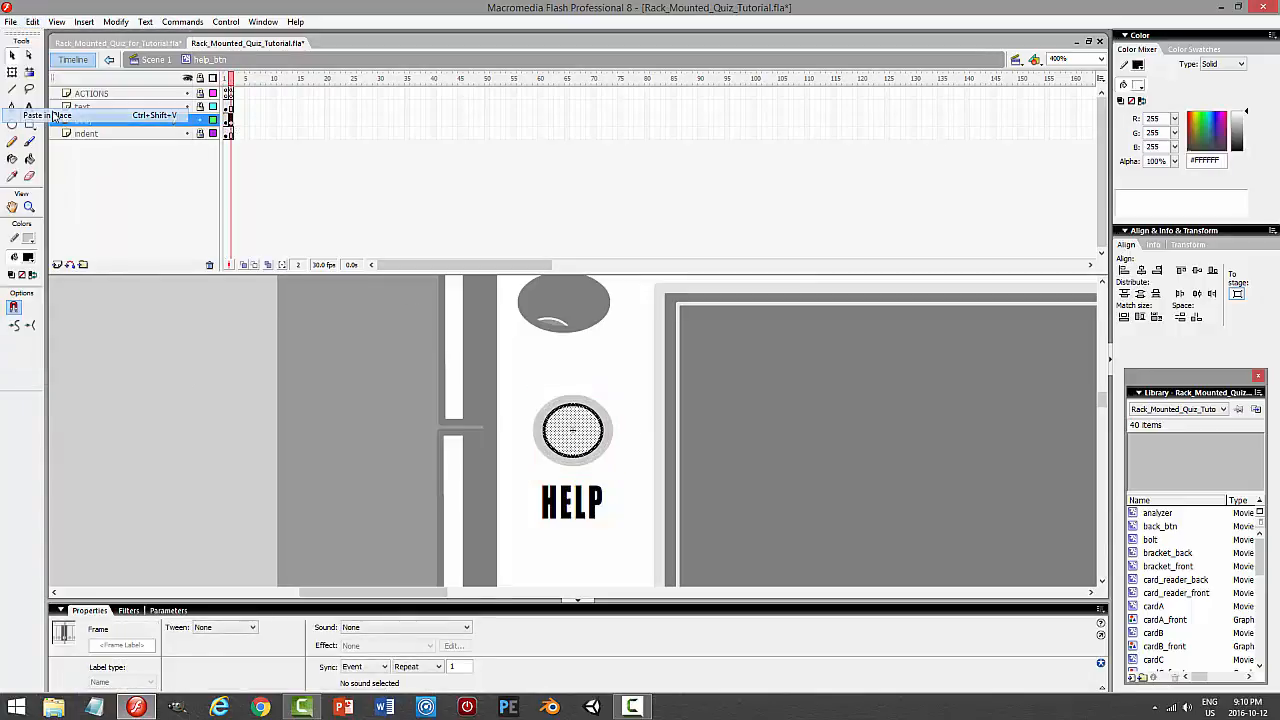
Scale the question mark in frame 2 of the body layer to 90% and test the movie
click(115, 21)
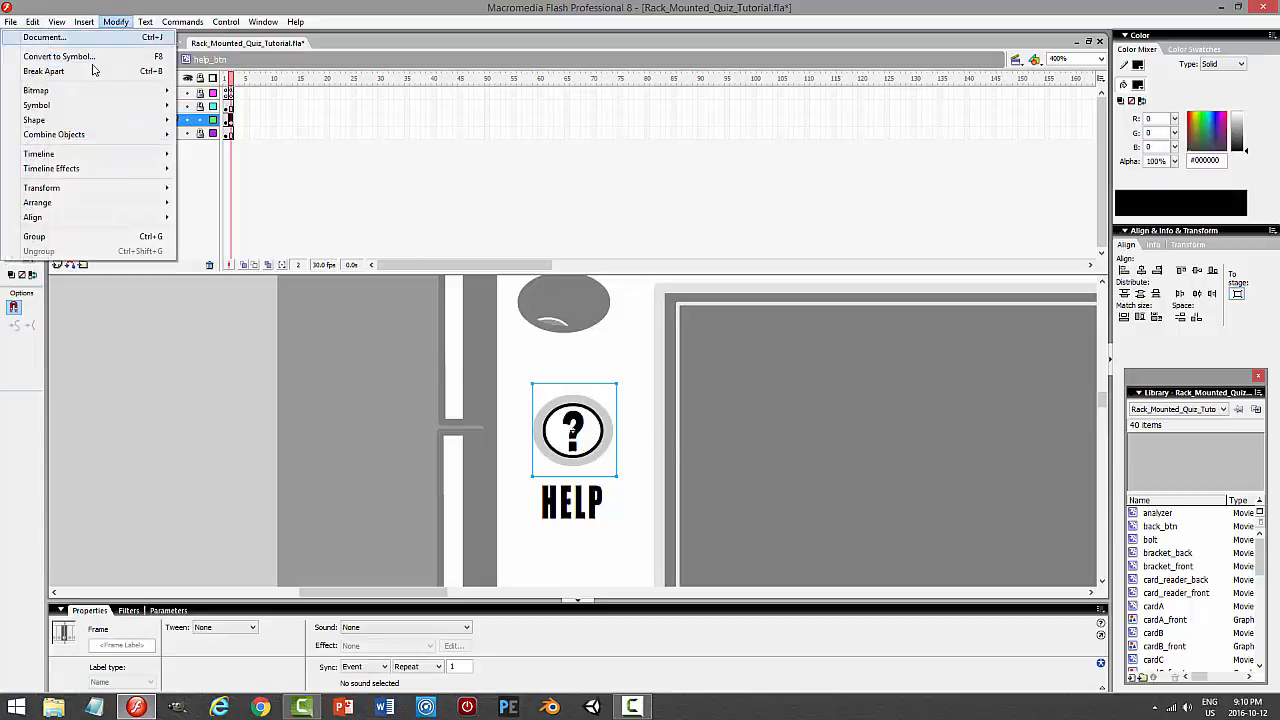
mouse_move(139, 188)
click(228, 261)
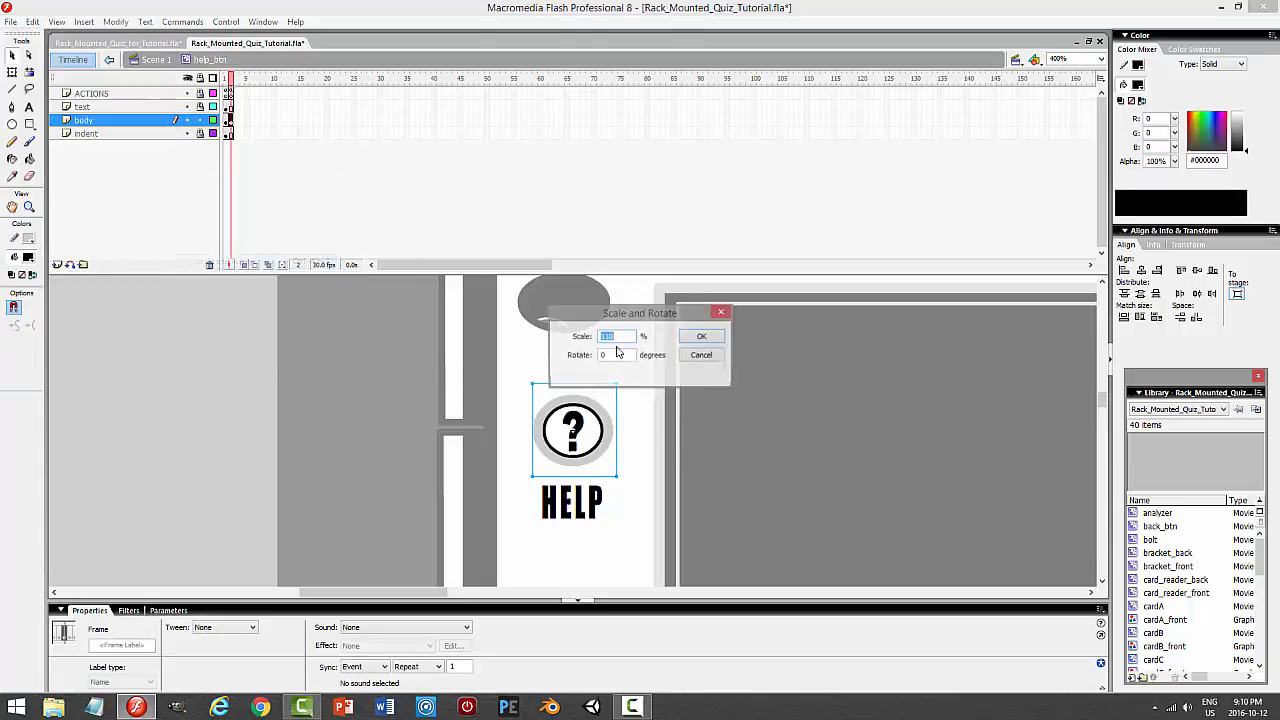
text(90)
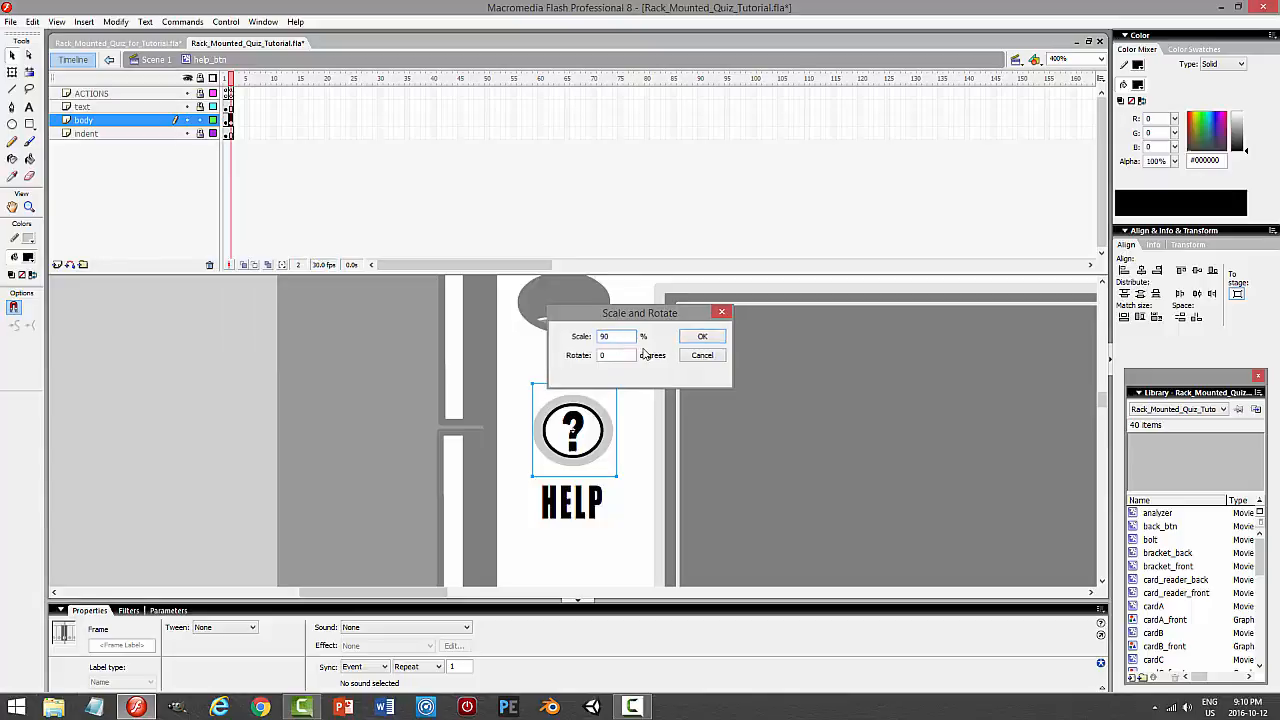
key(Return)
key(ctrl+Return)
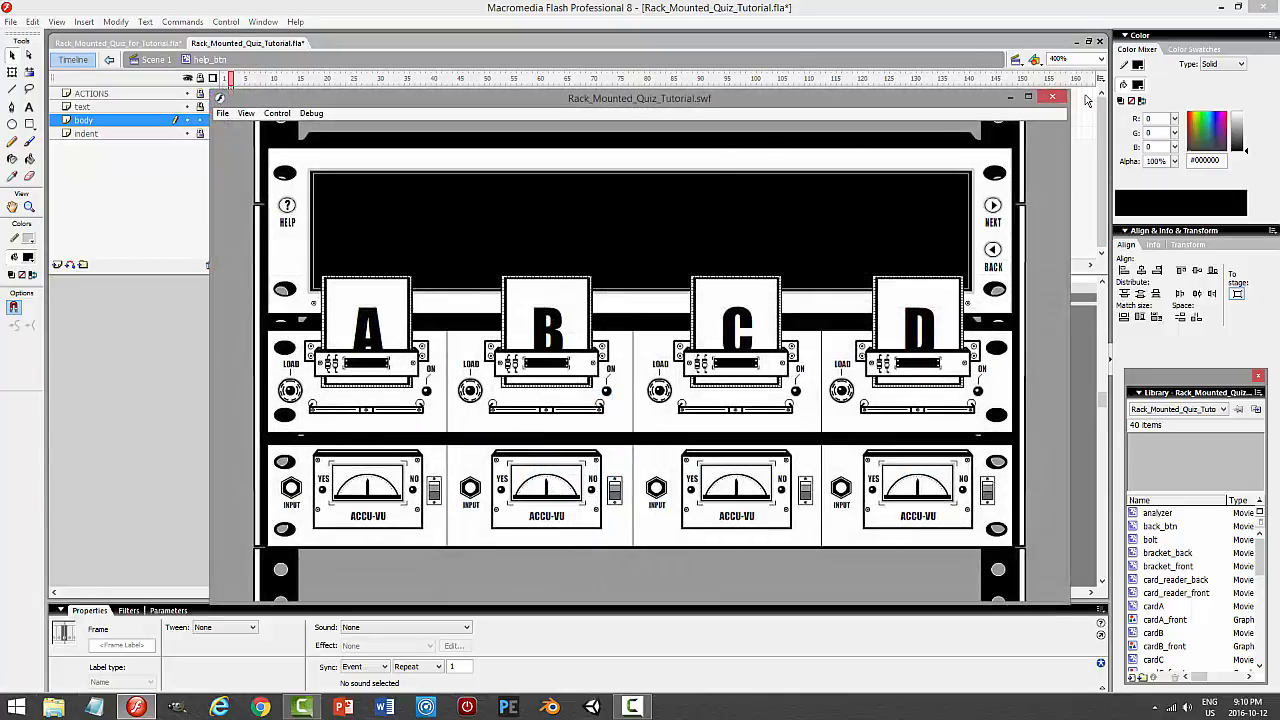
click(1052, 97)
Nudge the pressed-state question mark down to Y -11.4, testing the movie after each adjustment
click(575, 430)
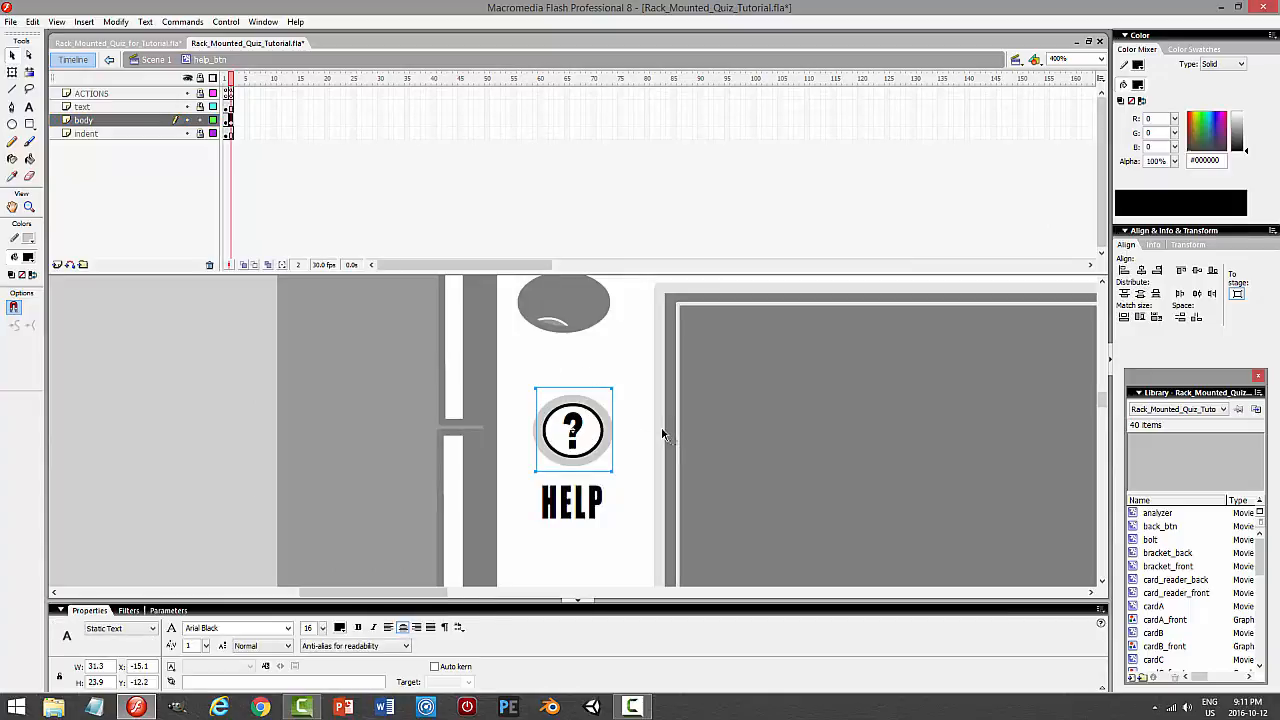
key(ctrl+Return)
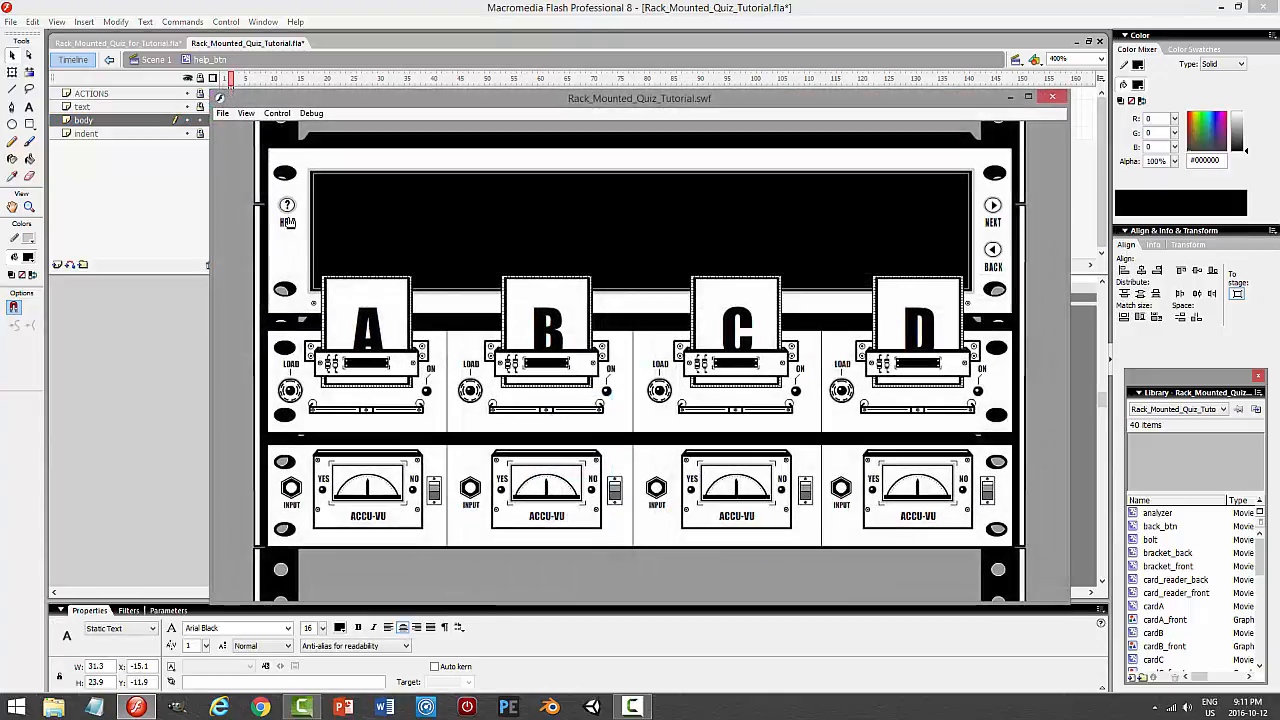
click(1052, 97)
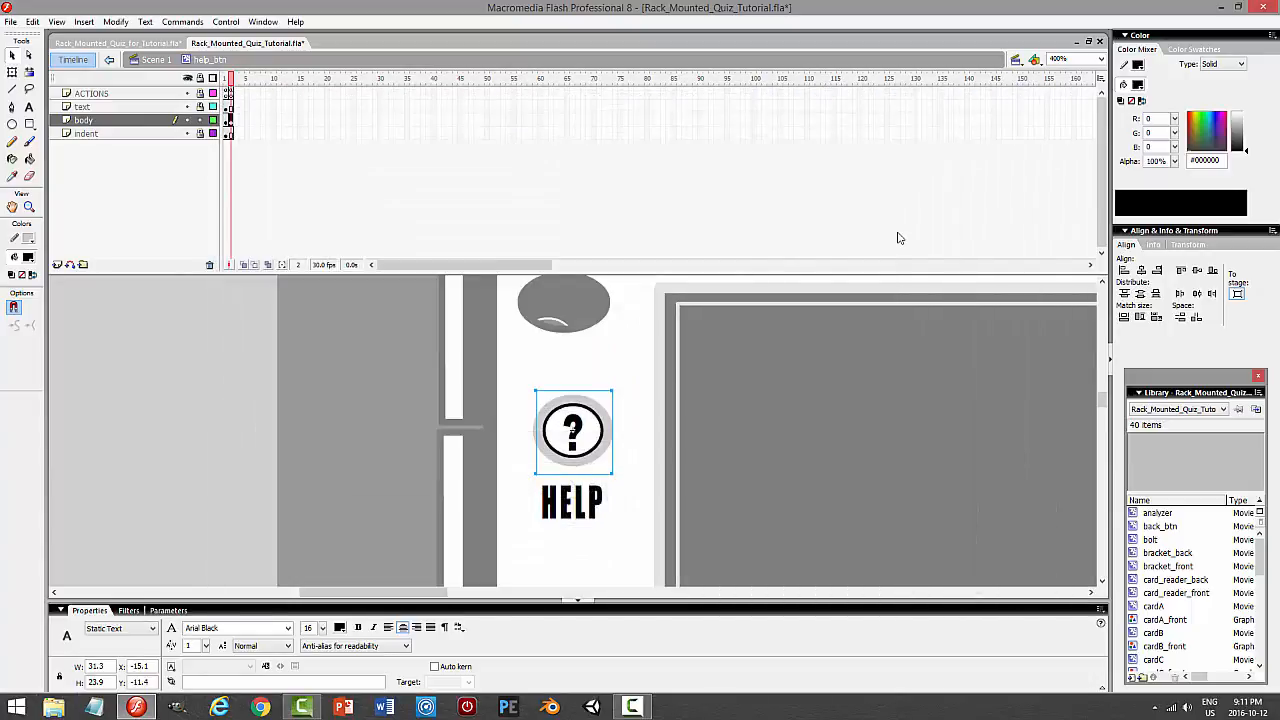
key(ctrl+Return)
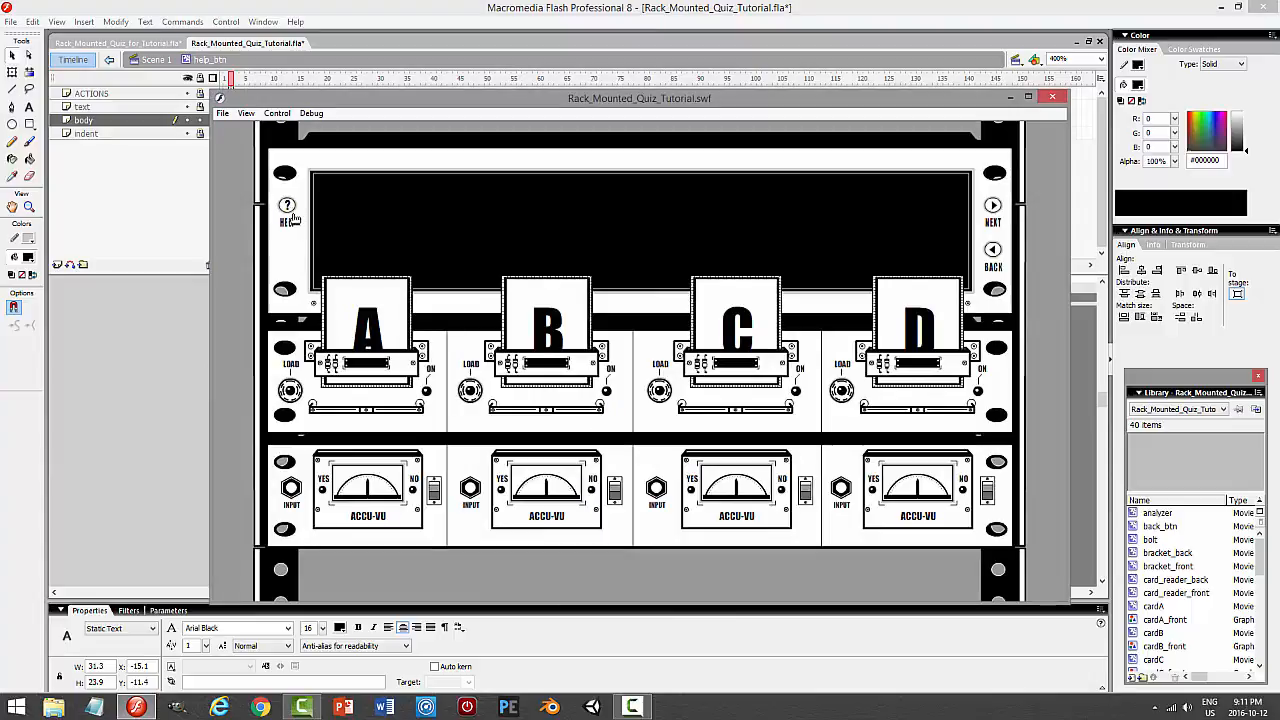
click(1052, 97)
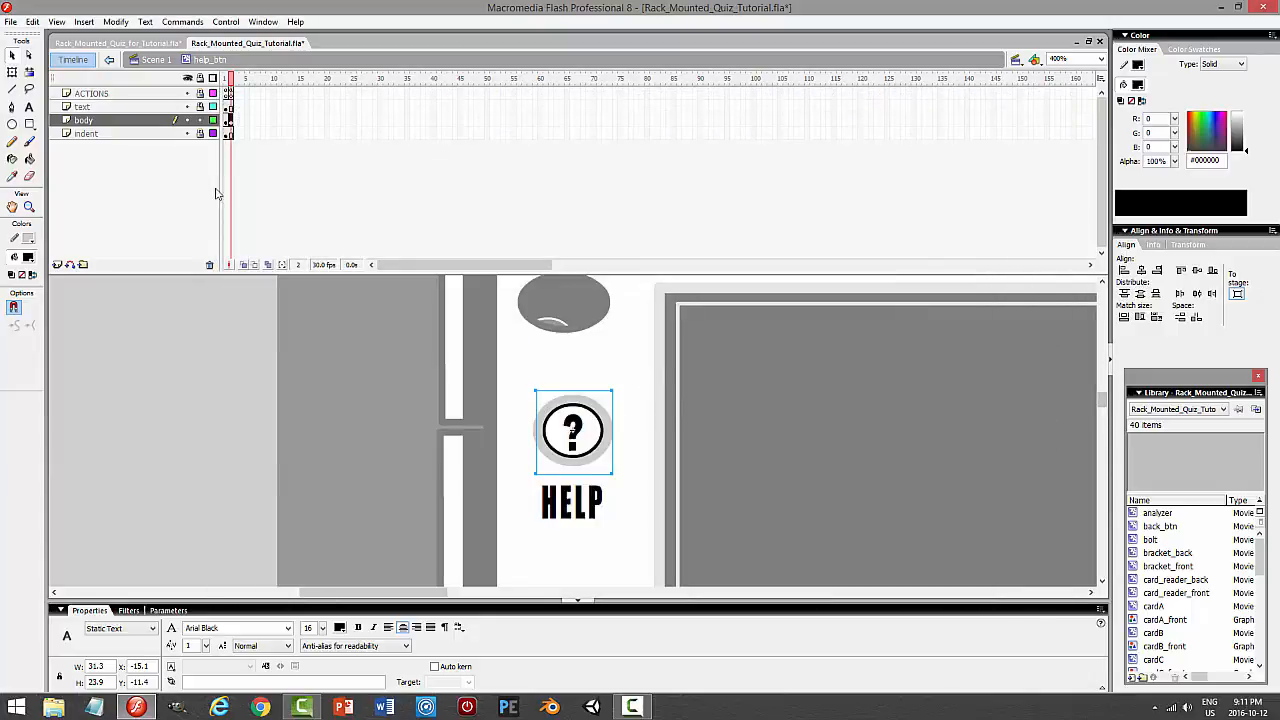
Lock the help button's body layer and return to Scene 1
click(200, 120)
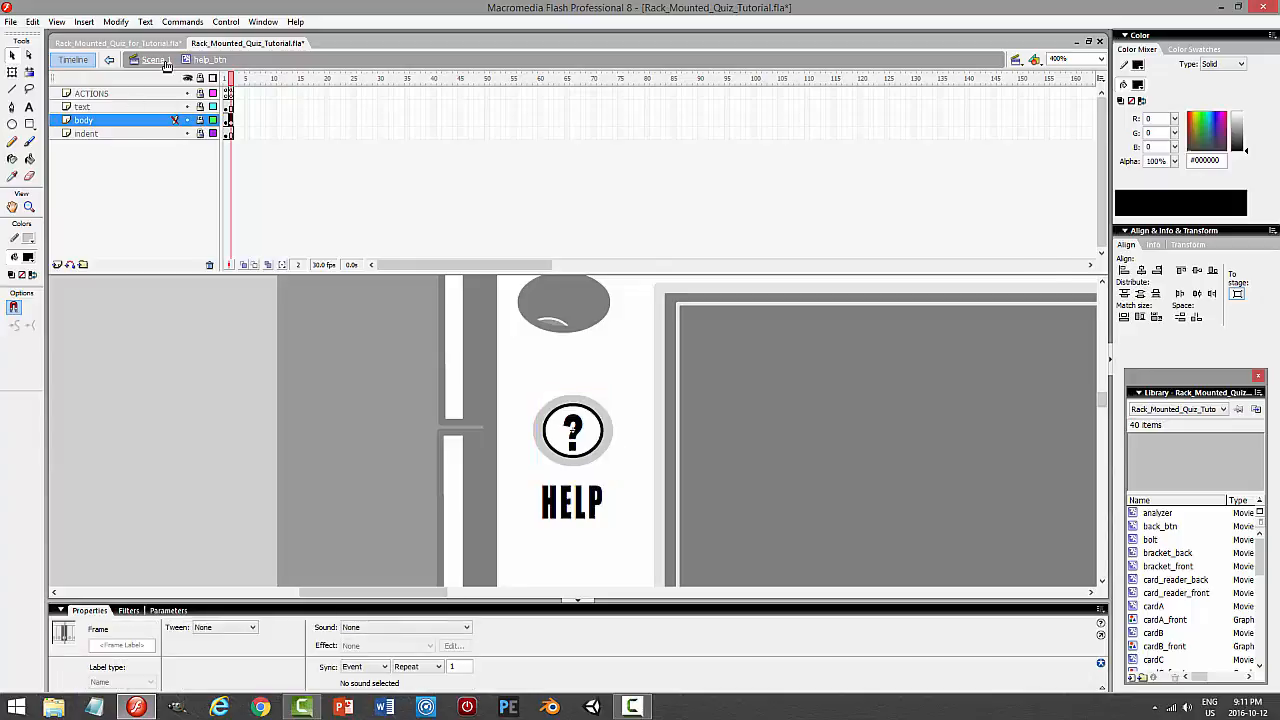
click(155, 59)
click(712, 350)
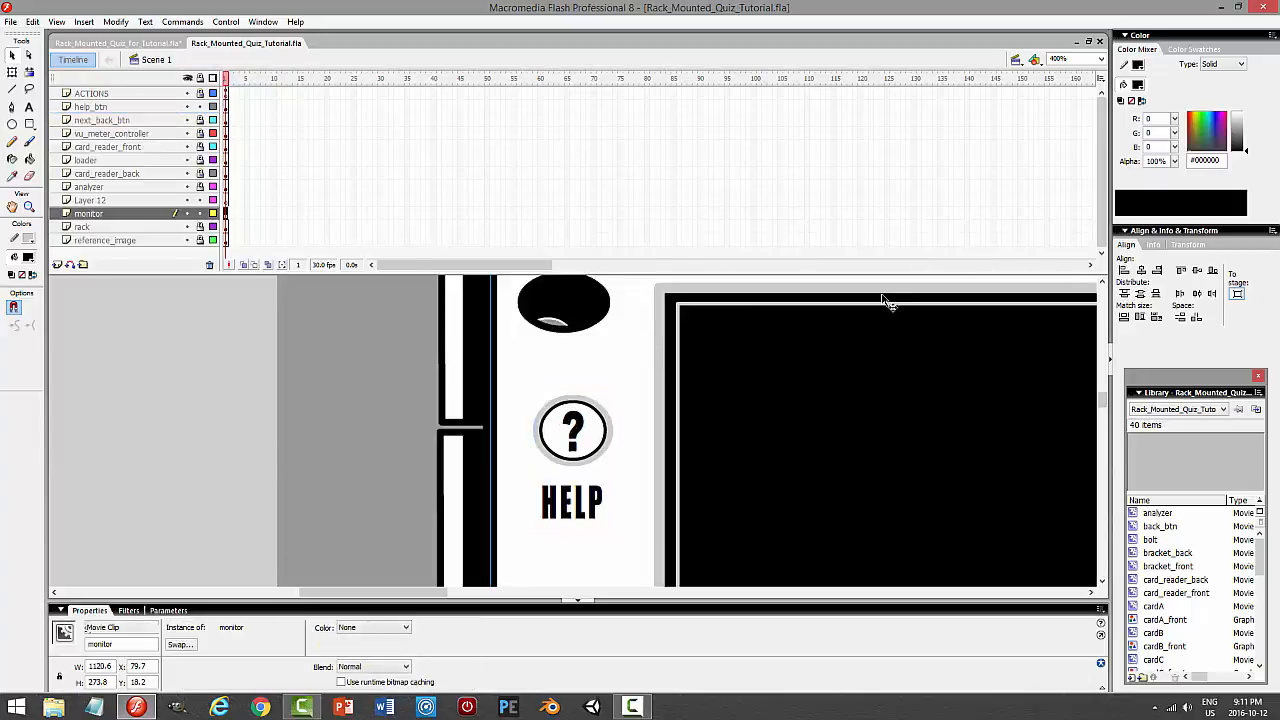
click(1100, 59)
click(1070, 112)
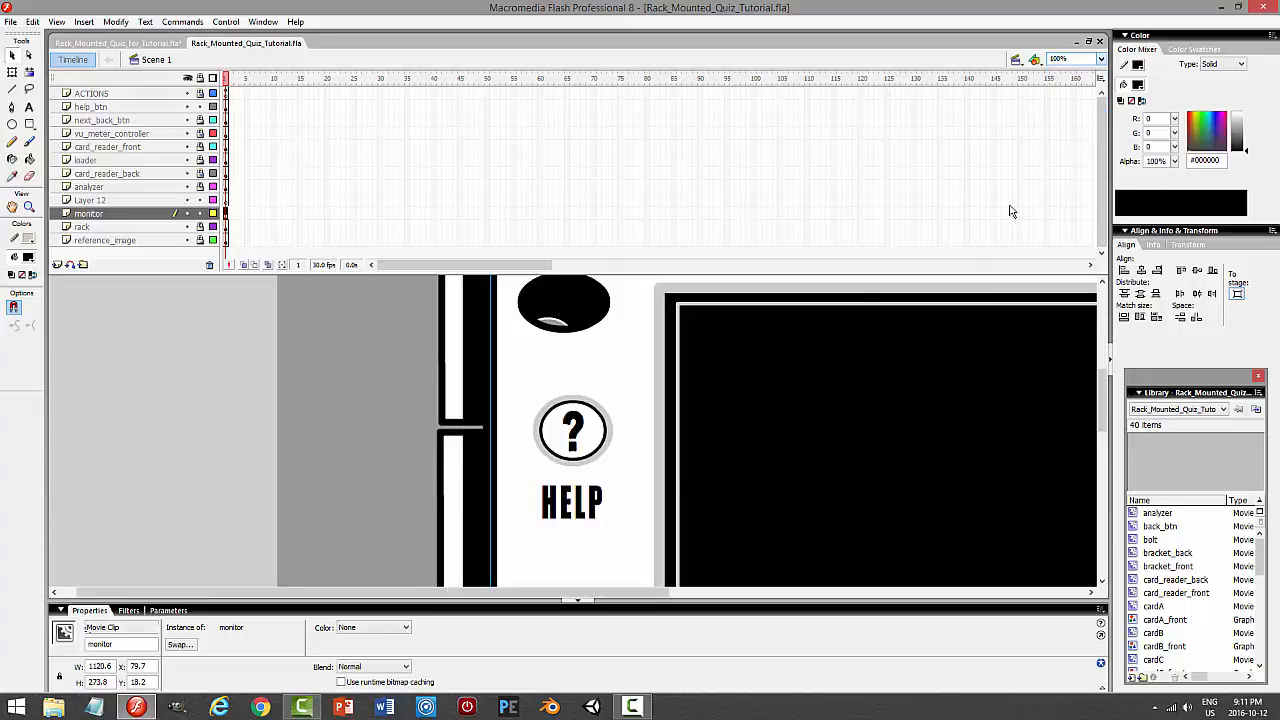
click(376, 402)
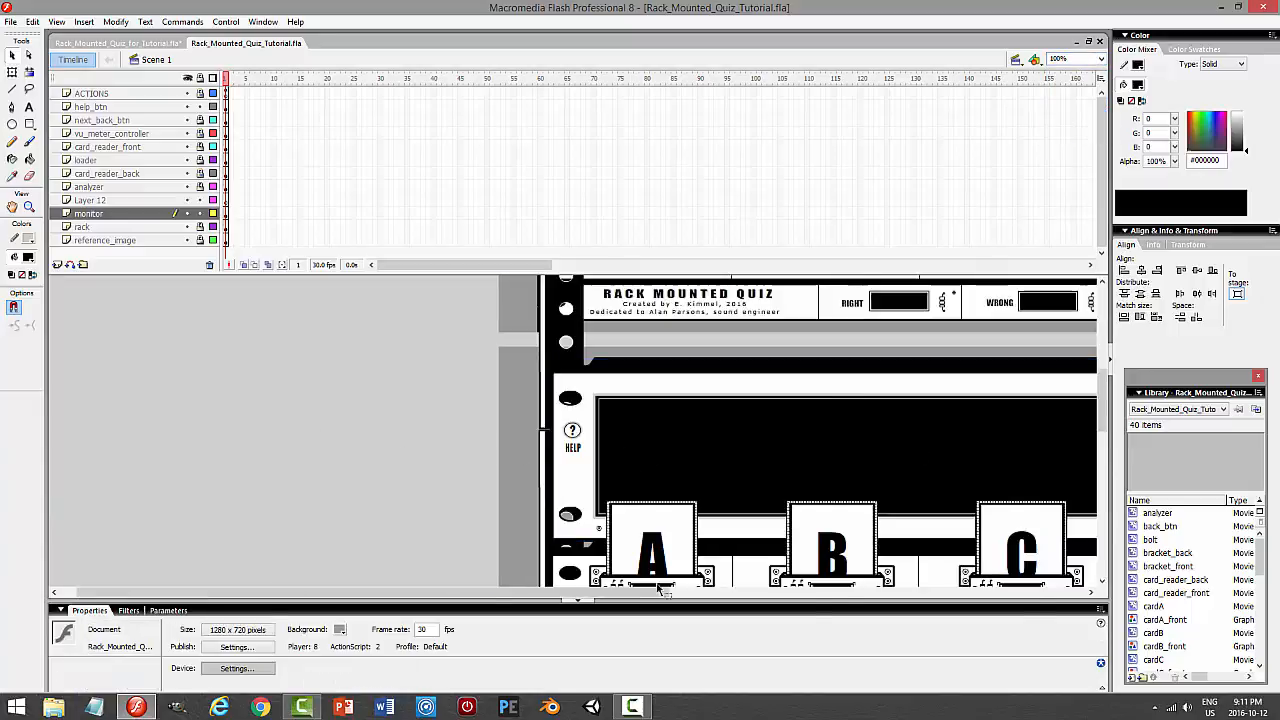
drag(658, 590, 780, 597)
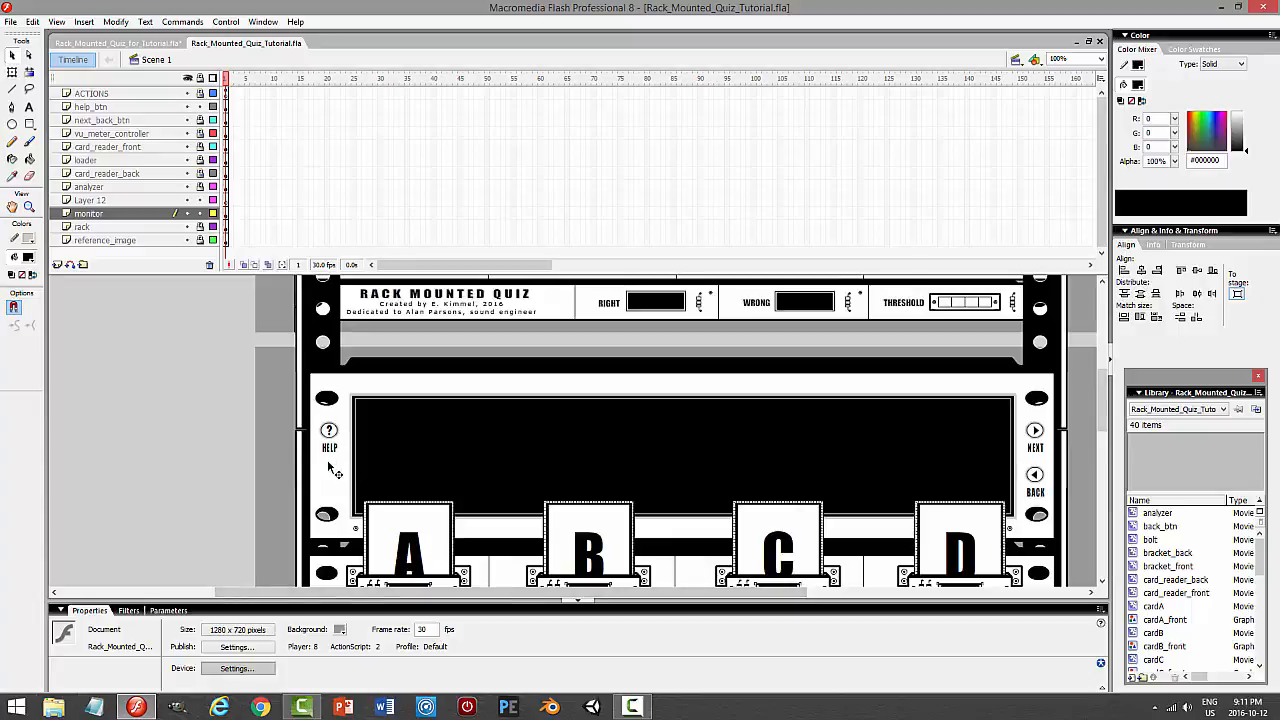
Test the movie by loading cards A, C, B and D into their readers
key(ctrl+Return)
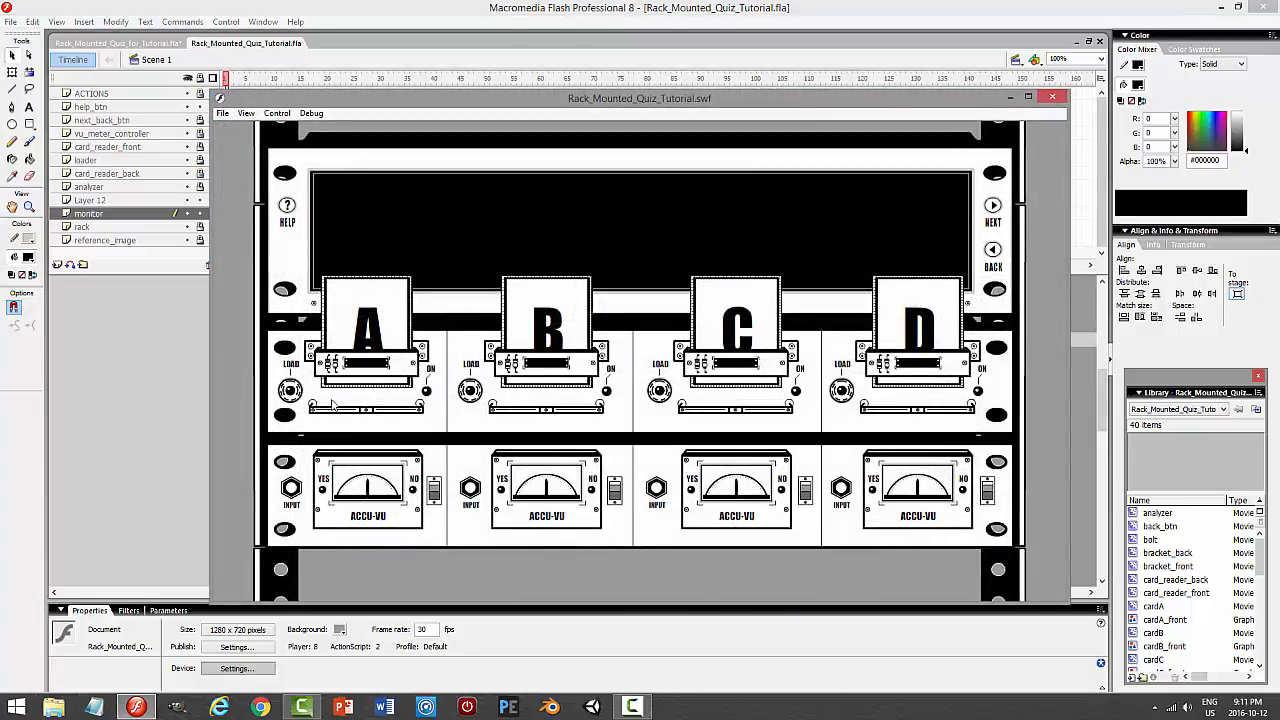
click(290, 390)
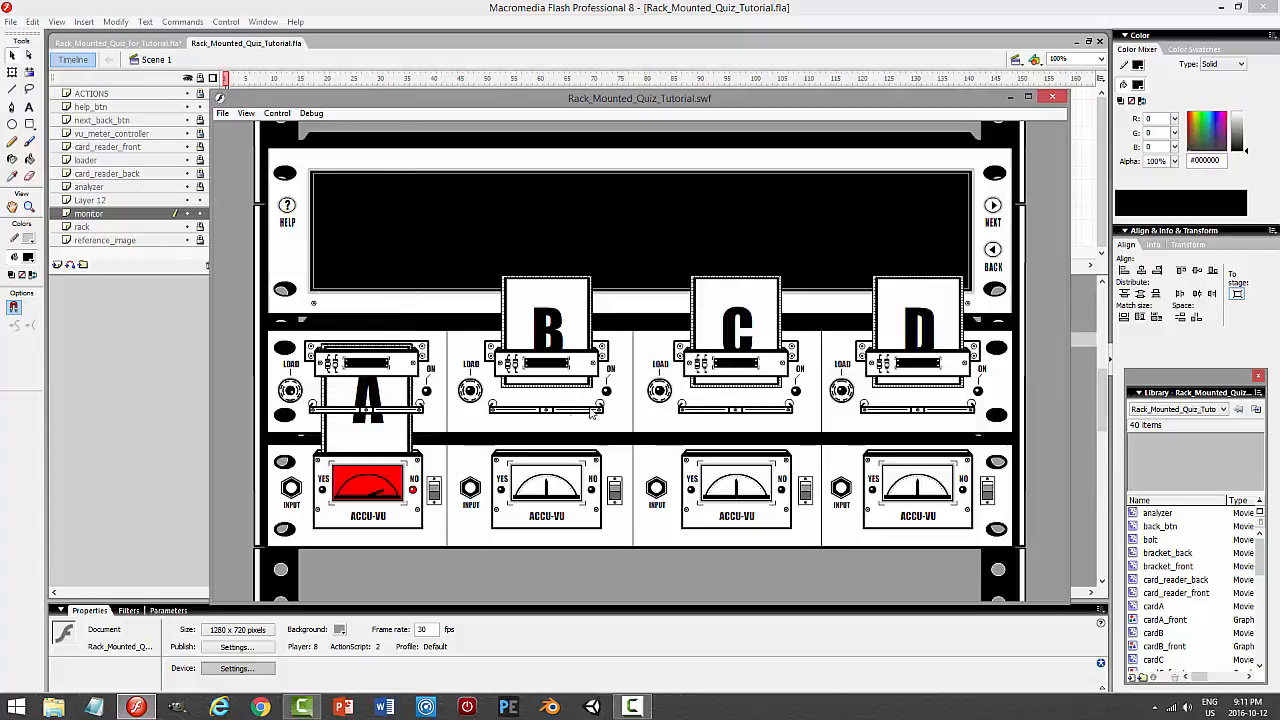
click(658, 391)
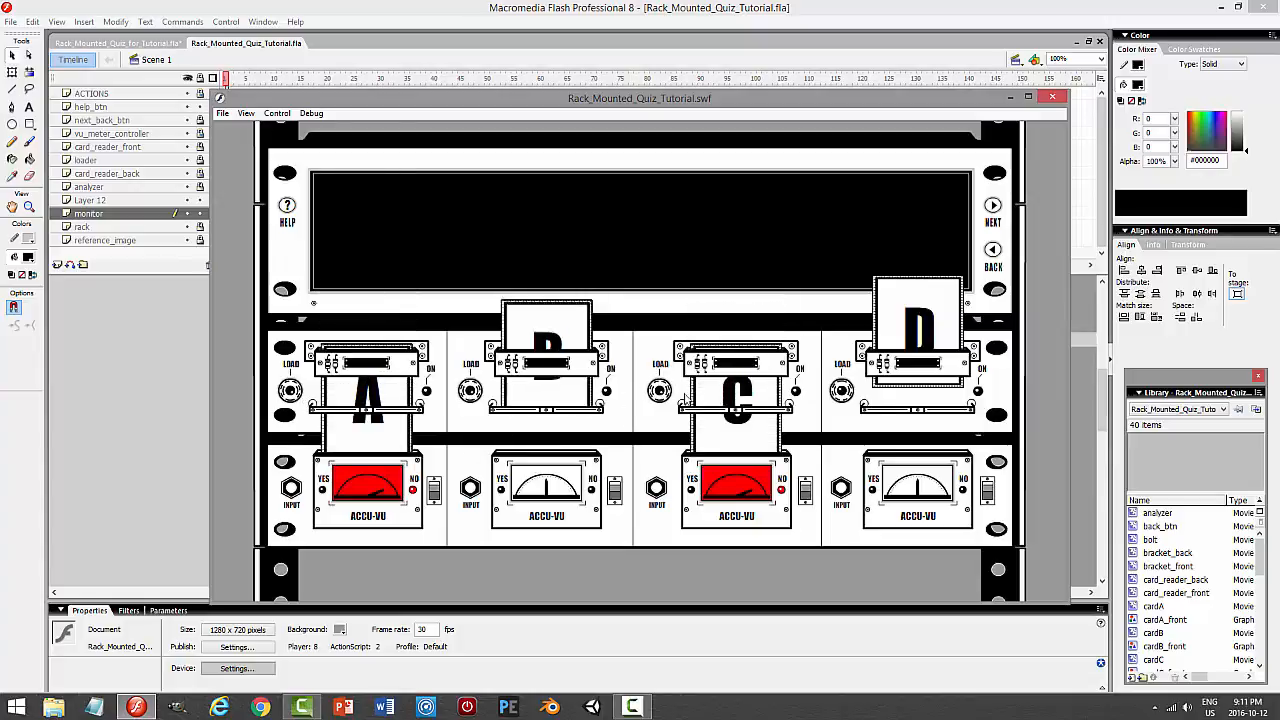
click(470, 390)
click(842, 391)
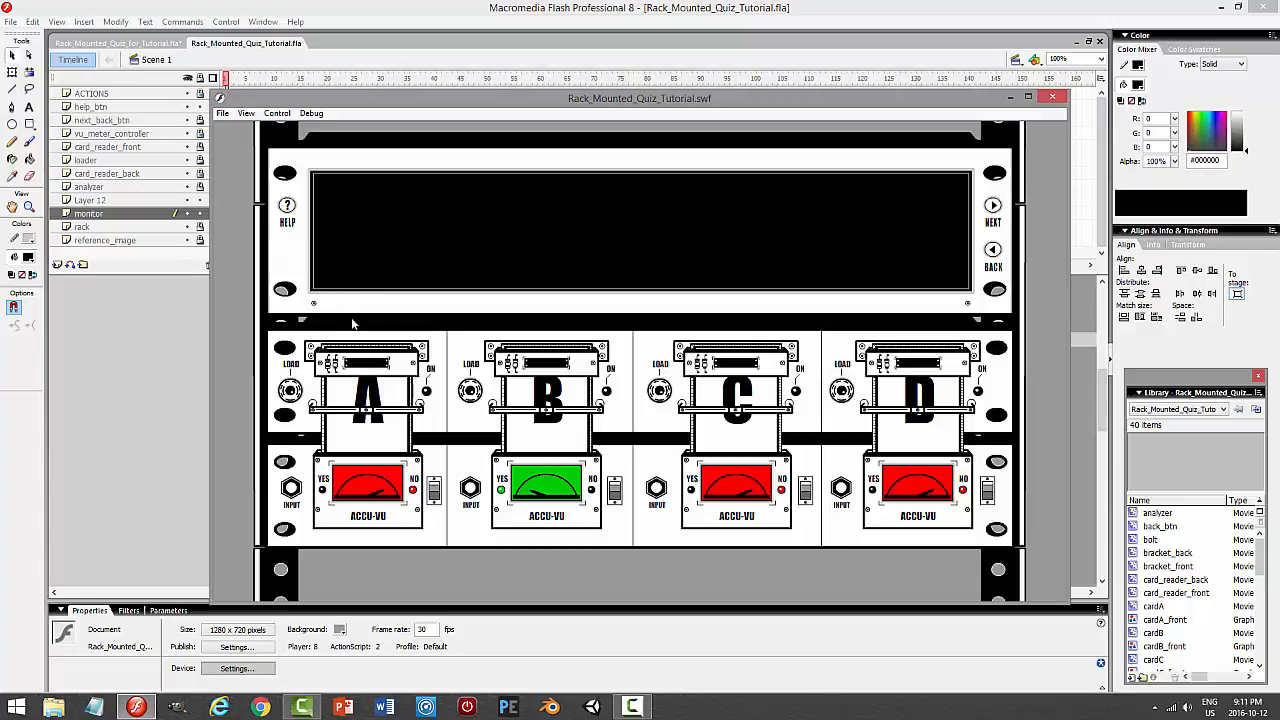
click(1052, 96)
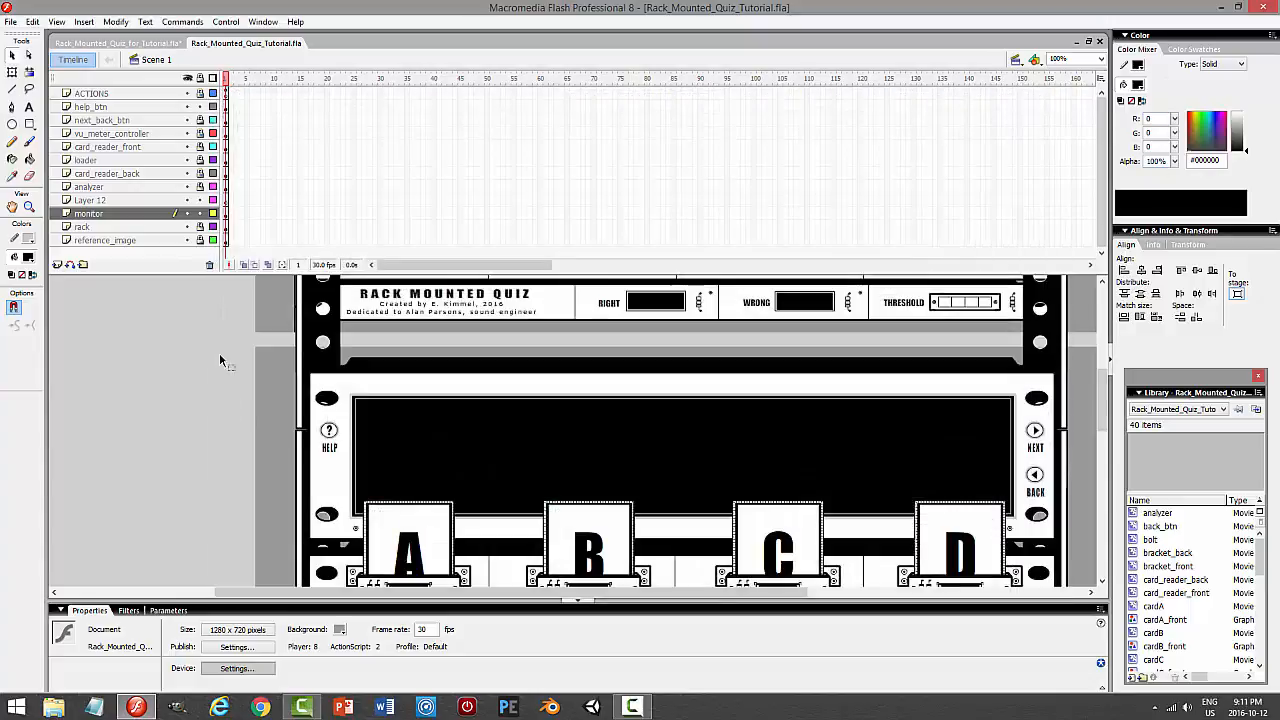
Lock the monitor layer and delete the empty Layer 12
click(200, 213)
click(147, 212)
click(147, 202)
click(209, 264)
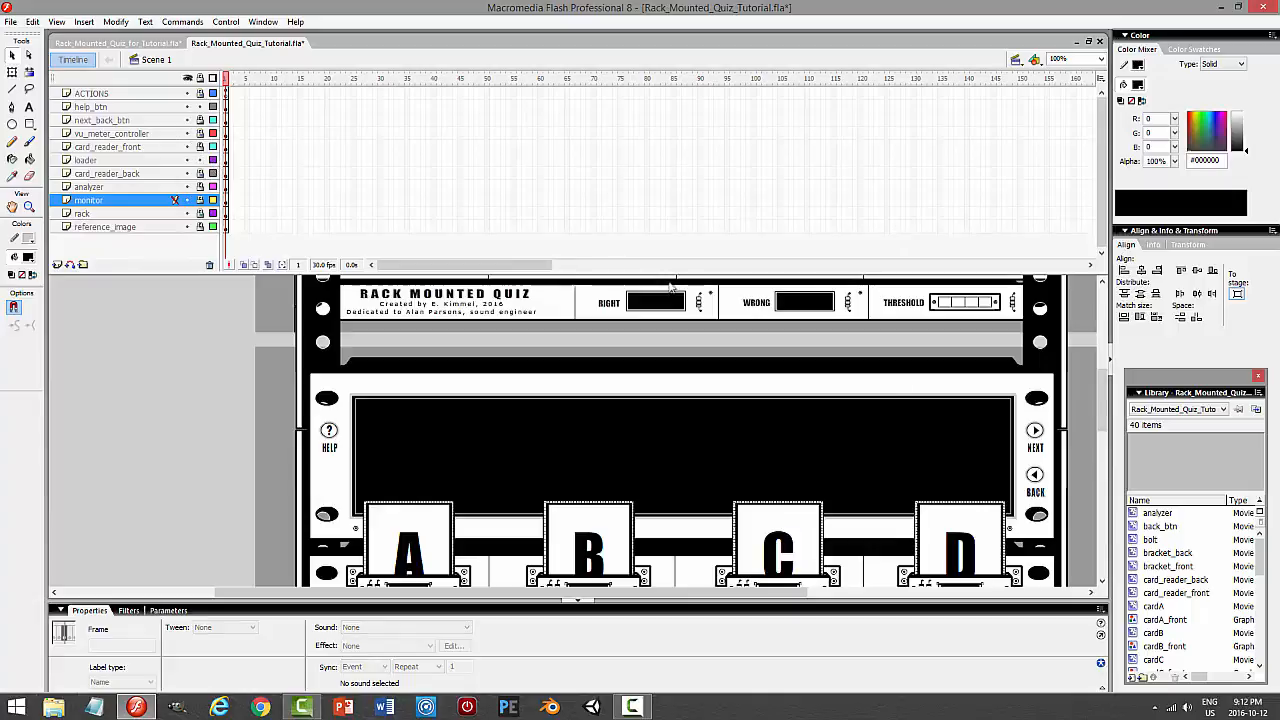
Open the loader clip for editing, lock its card layer and unlock its body layer
drag(1103, 398, 1101, 428)
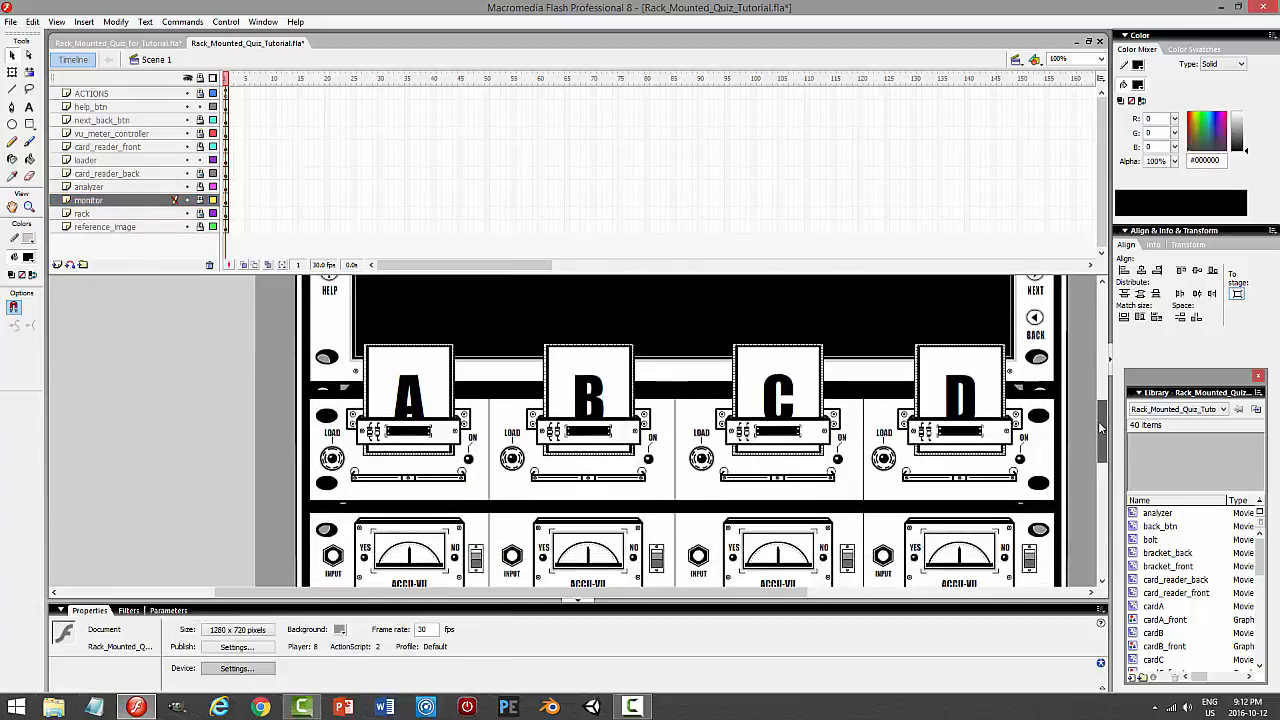
double_click(484, 486)
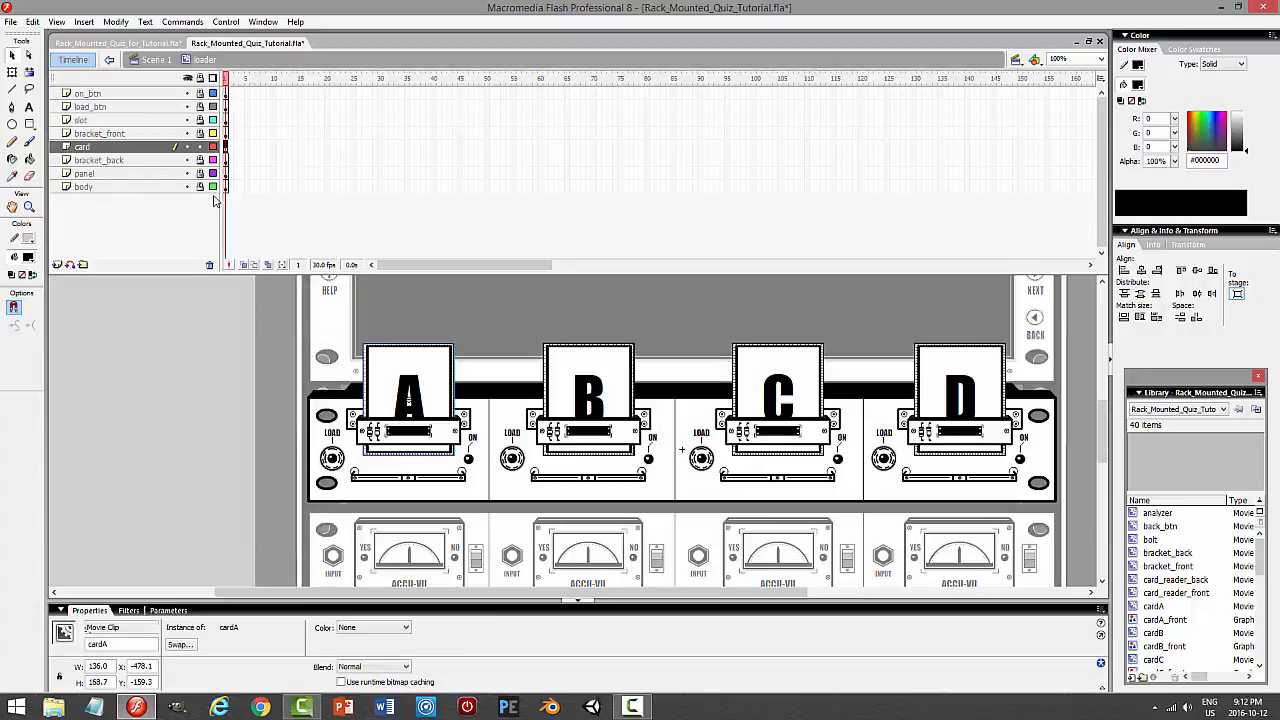
click(200, 147)
click(200, 187)
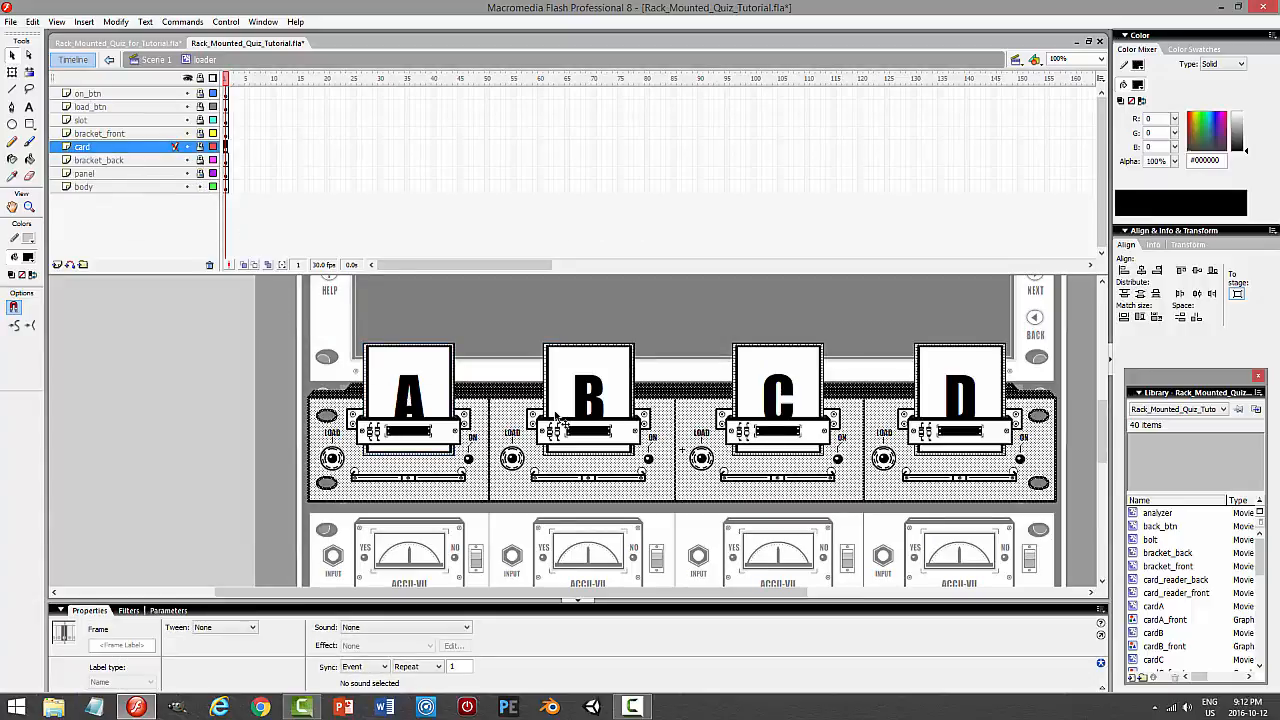
Hide the monitor layer in Scene 1 and the card layer inside the loader clip
click(168, 62)
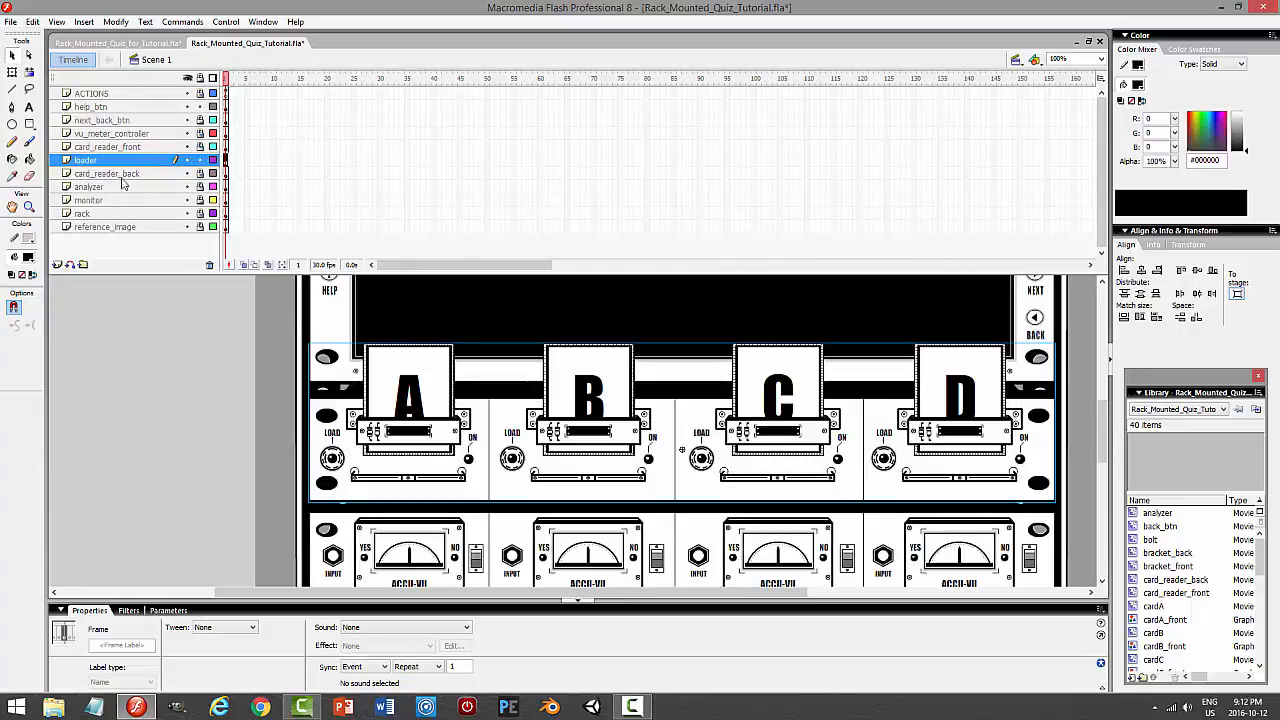
click(186, 200)
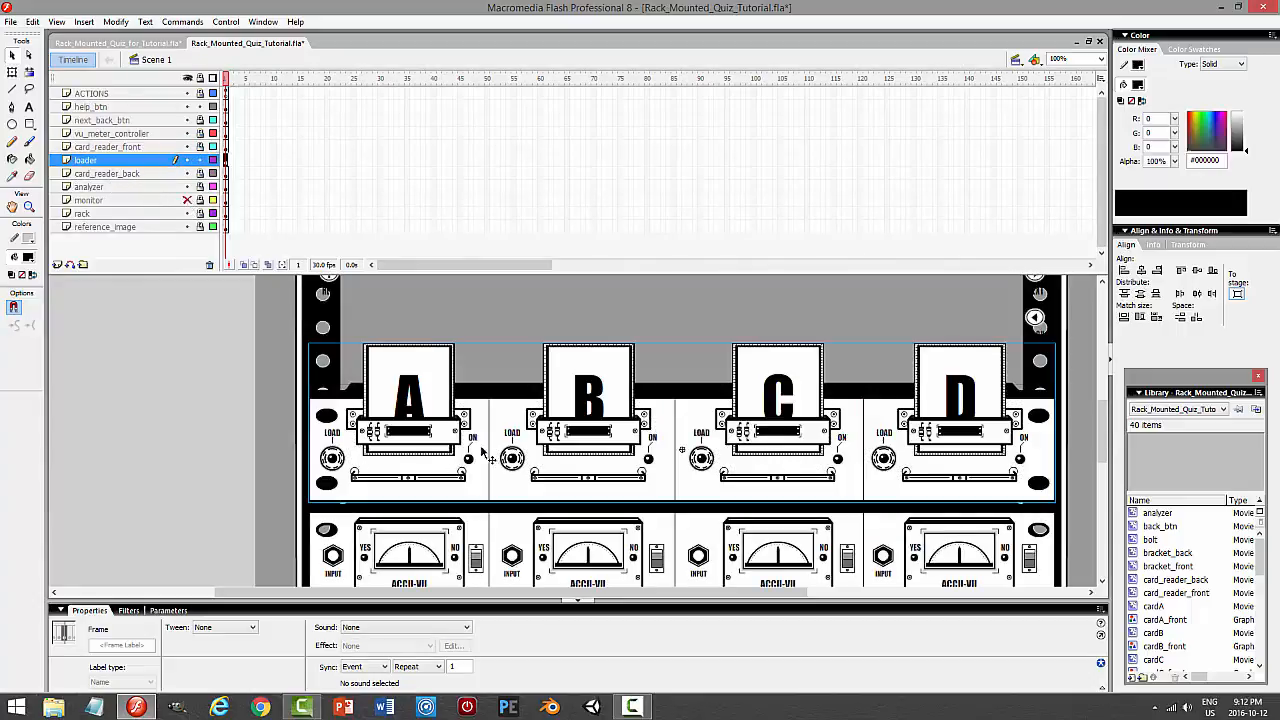
click(505, 485)
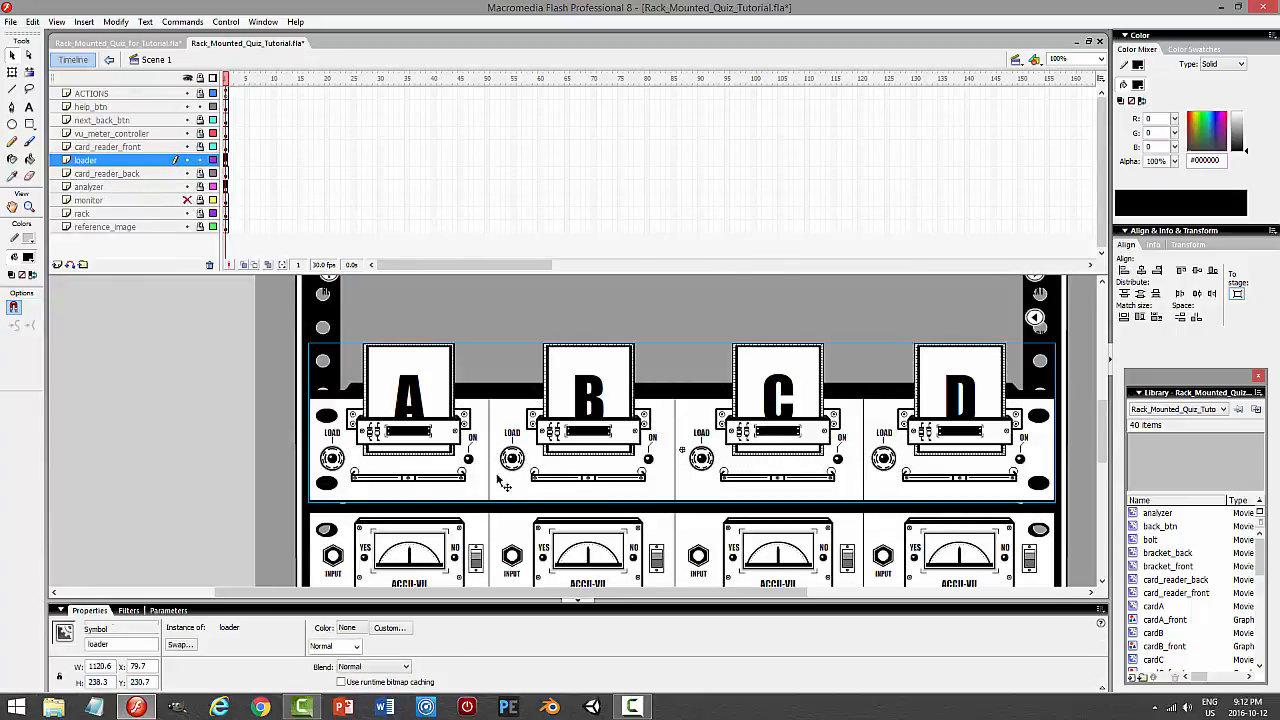
double_click(504, 482)
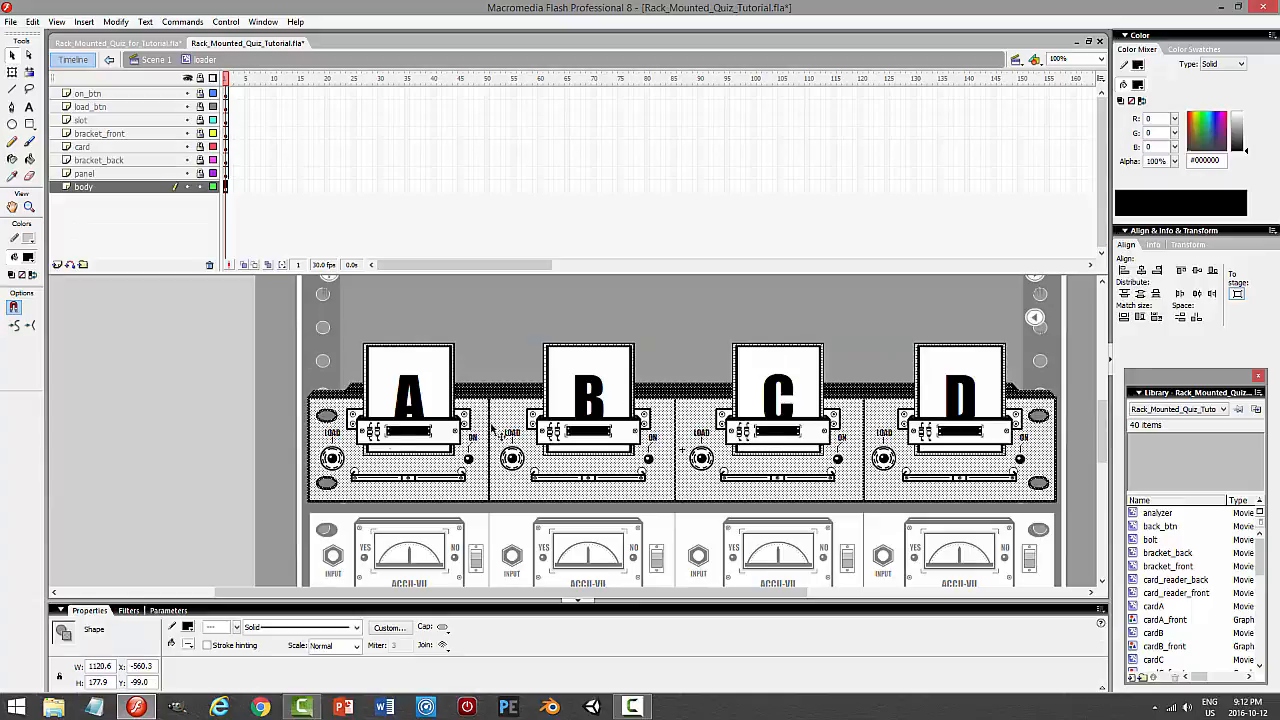
click(186, 147)
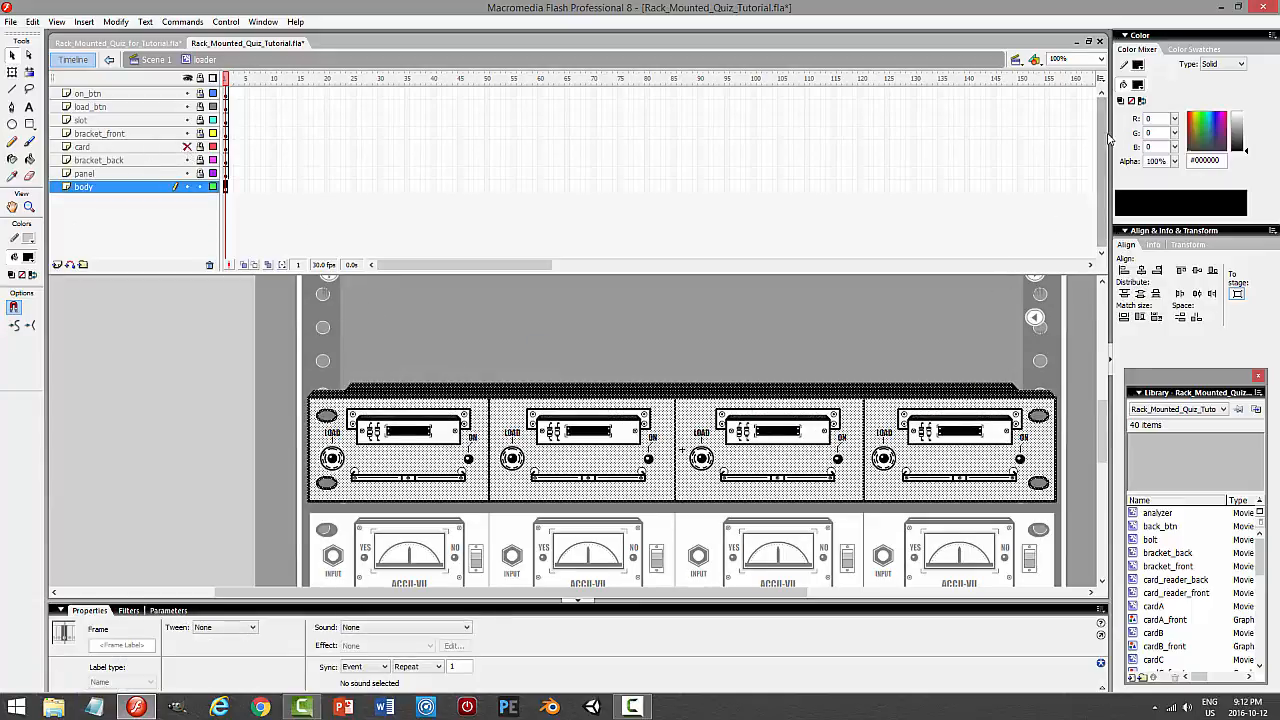
Select the black strip along the loader body's upper edge and squash it to a height of about 15.7 with Free Transform
click(1101, 59)
click(1070, 122)
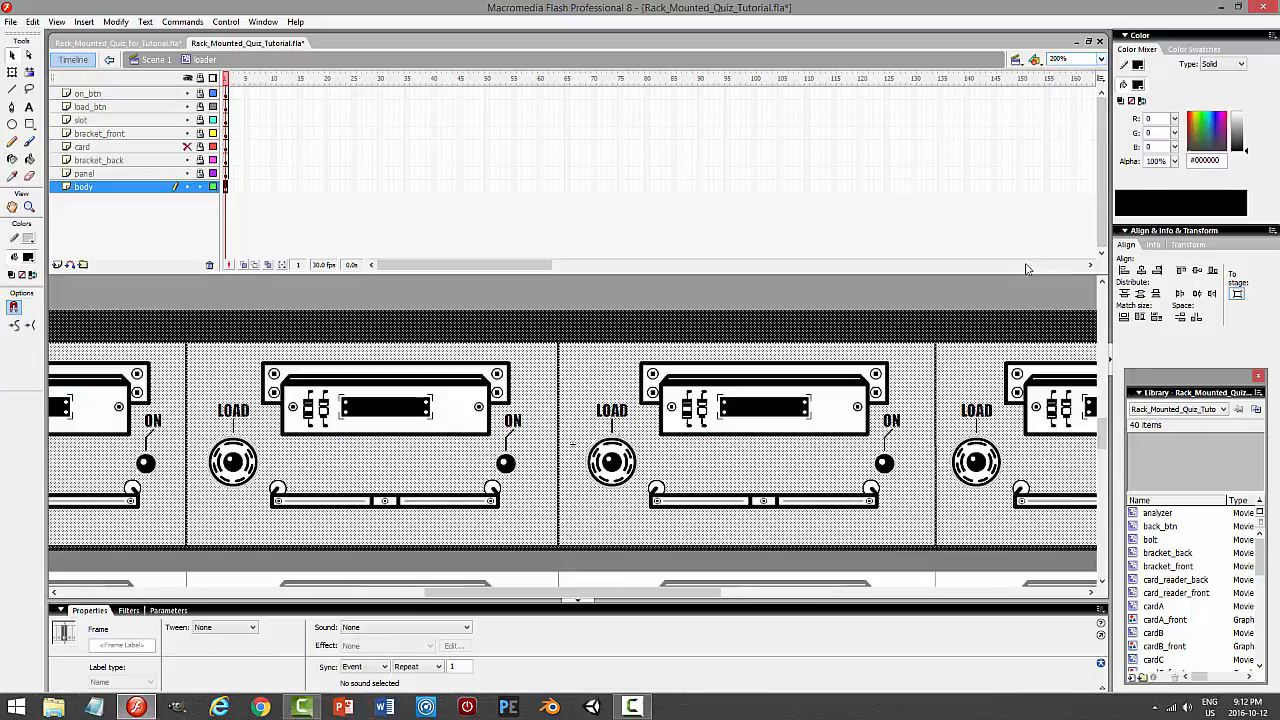
drag(684, 596, 566, 596)
click(124, 381)
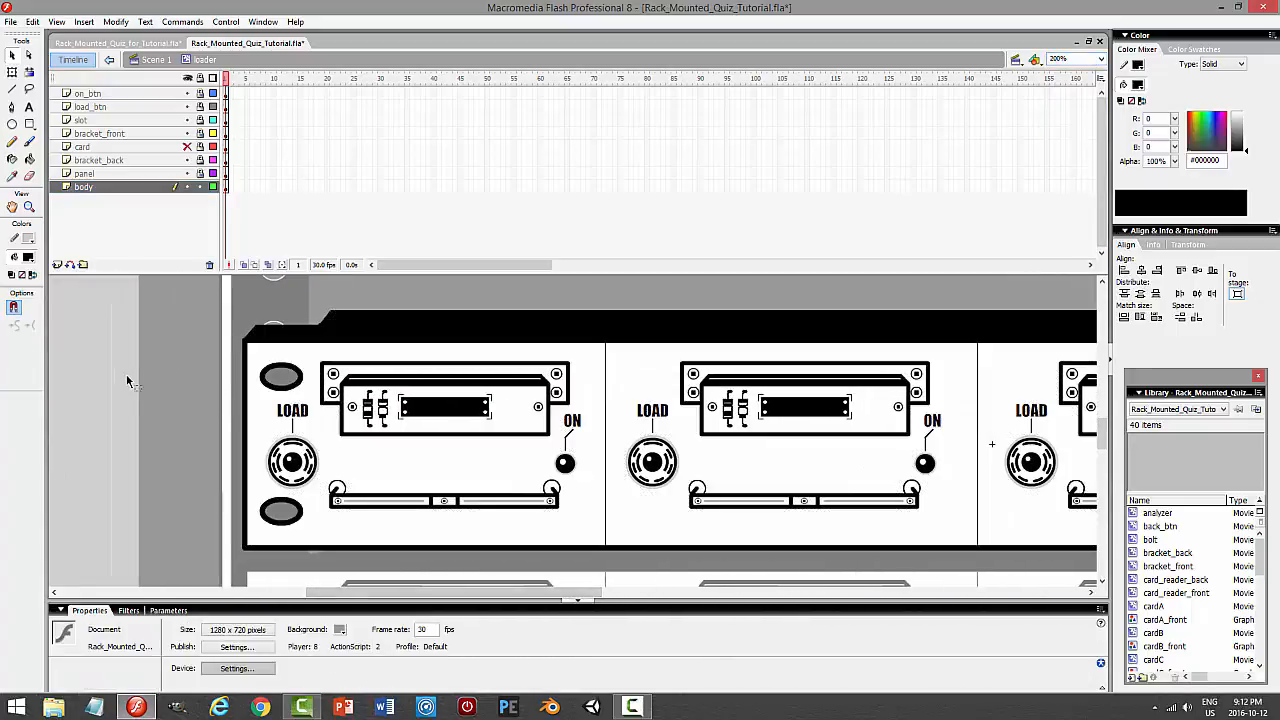
click(375, 317)
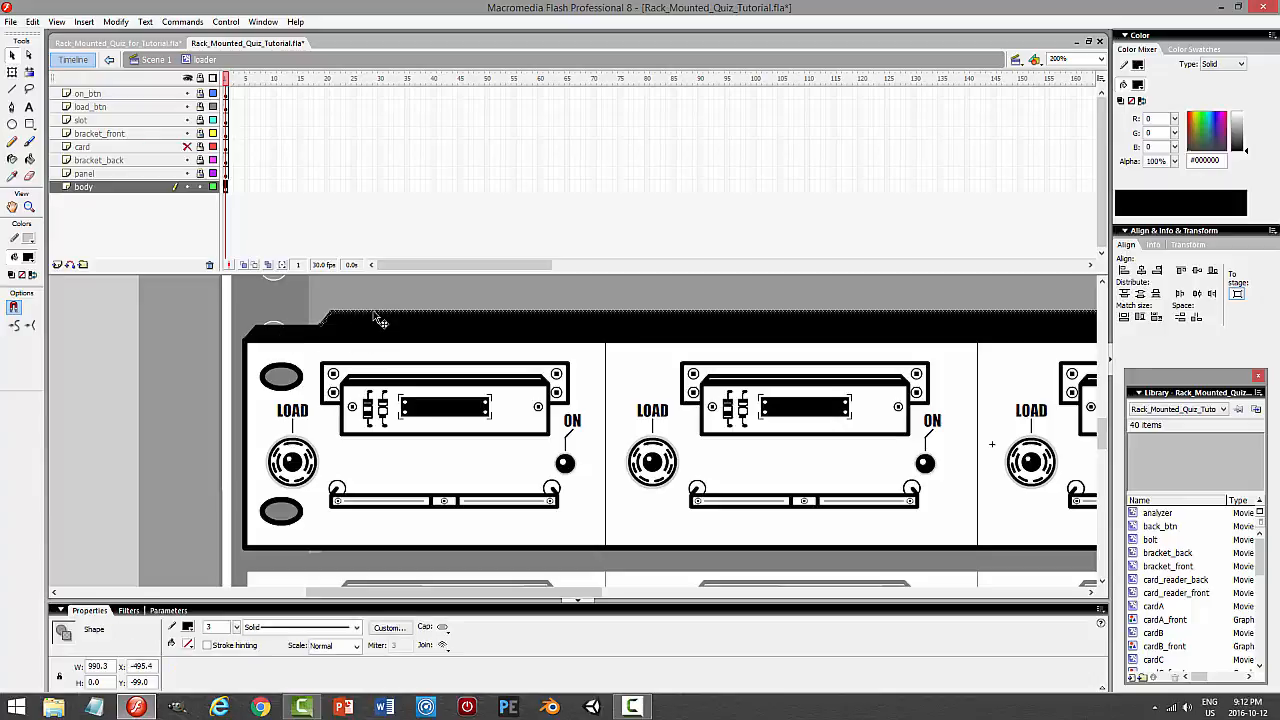
shift+click(325, 335)
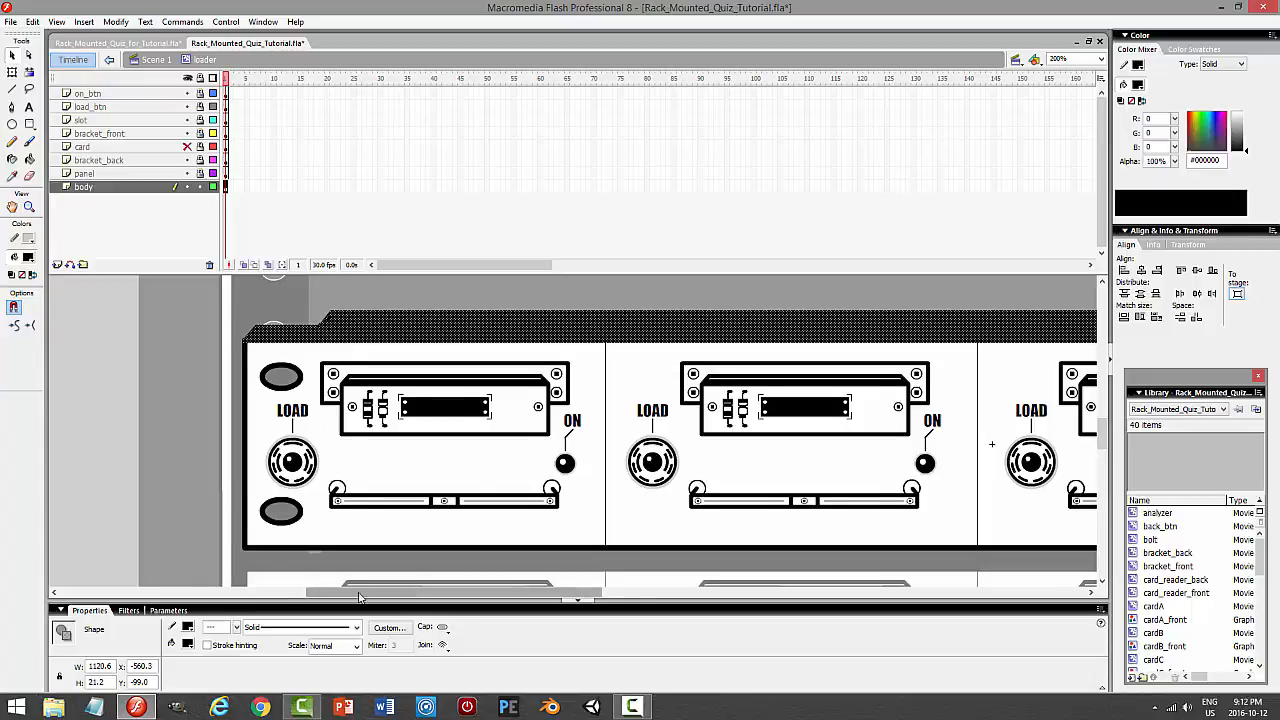
drag(345, 592, 445, 606)
click(12, 72)
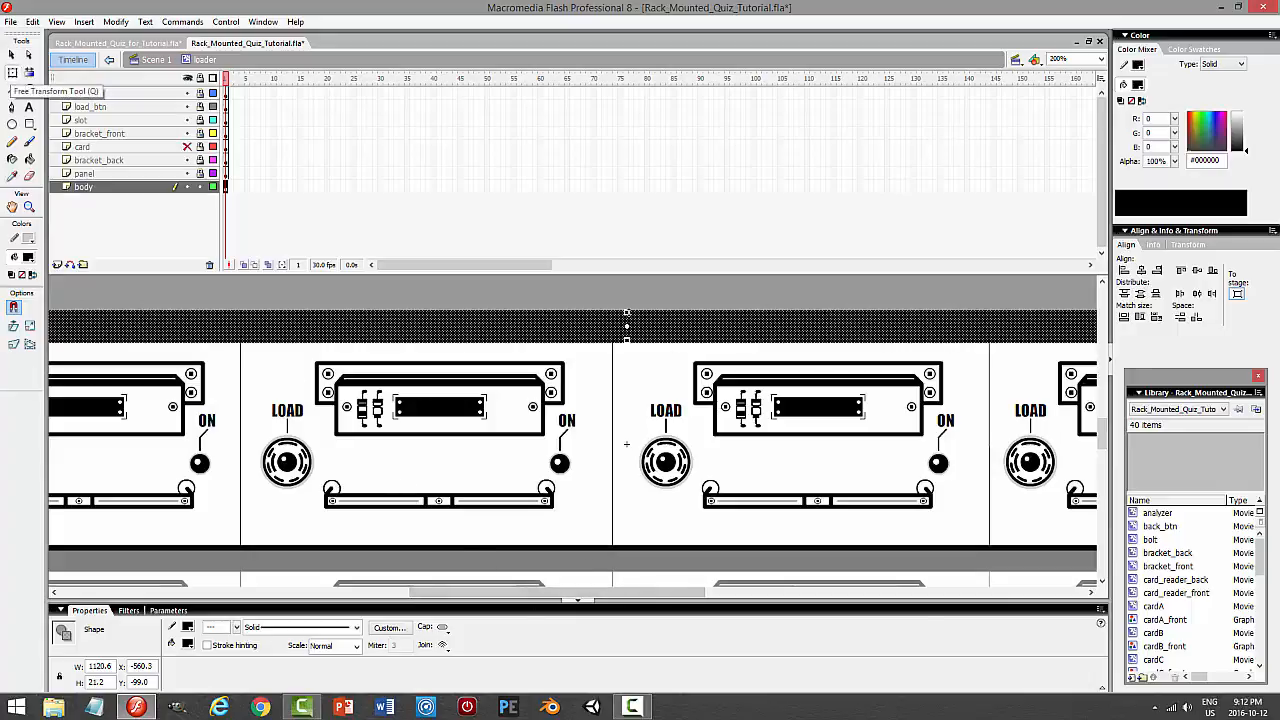
drag(626, 312, 627, 318)
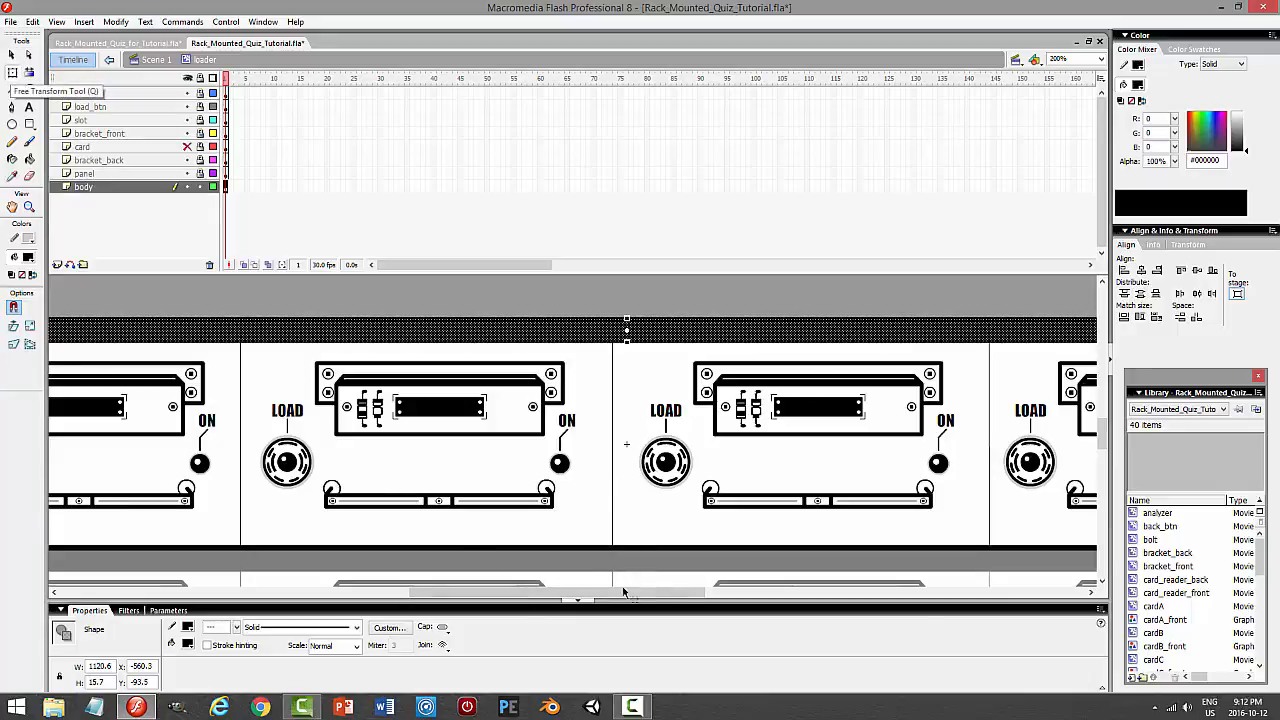
drag(624, 592, 516, 602)
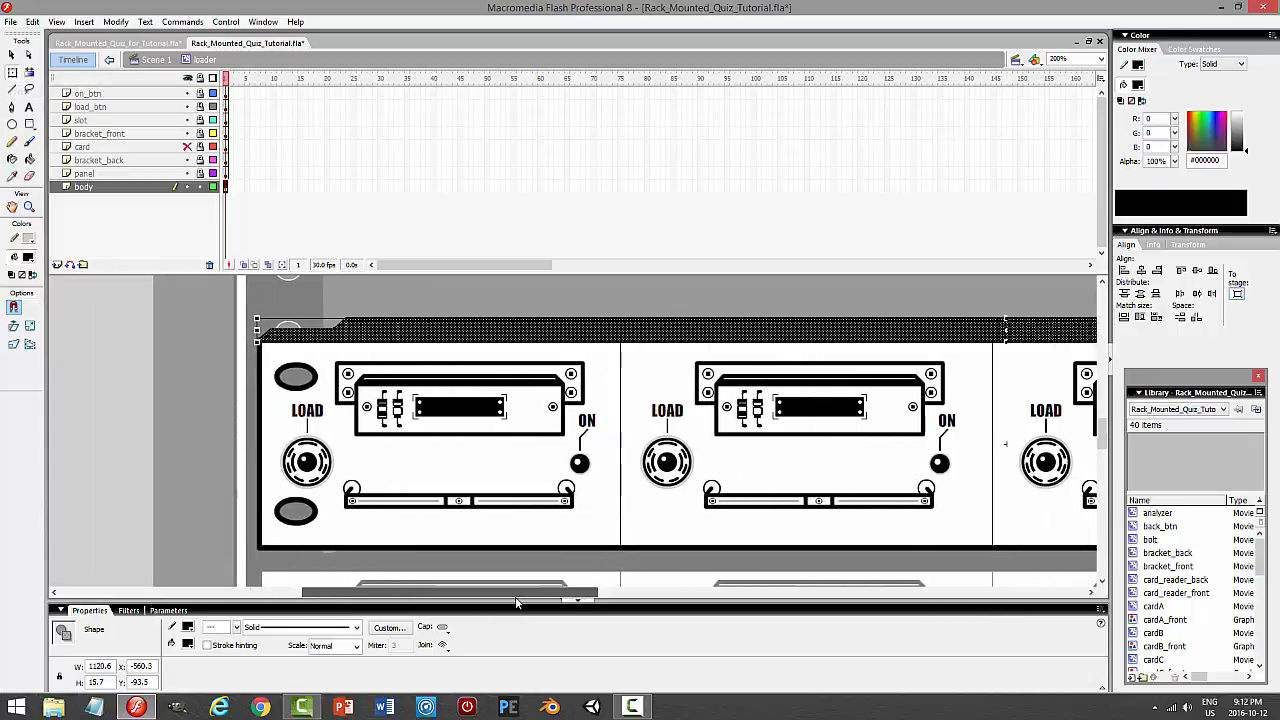
Leave the loader clip for Scene 1 and make the monitor layer visible again
click(102, 348)
mouse_move(535, 598)
mouse_down()
mouse_move(760, 604)
mouse_move(553, 600)
mouse_up()
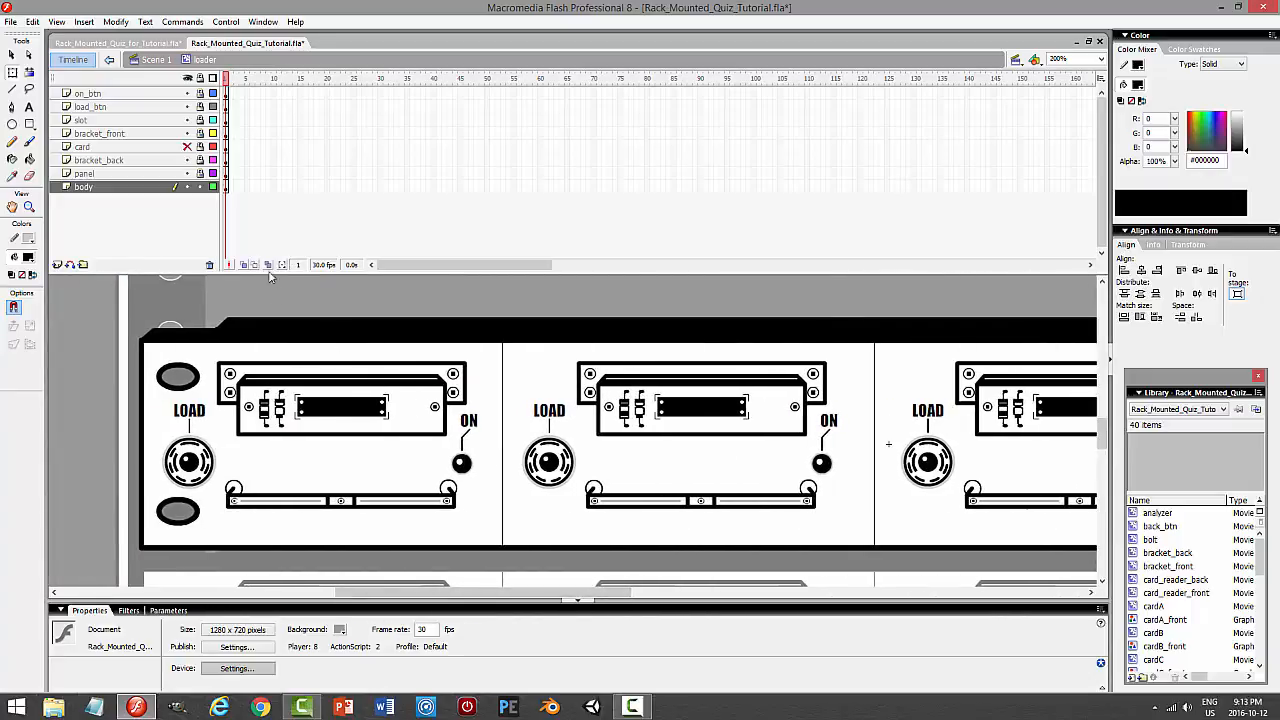
click(155, 59)
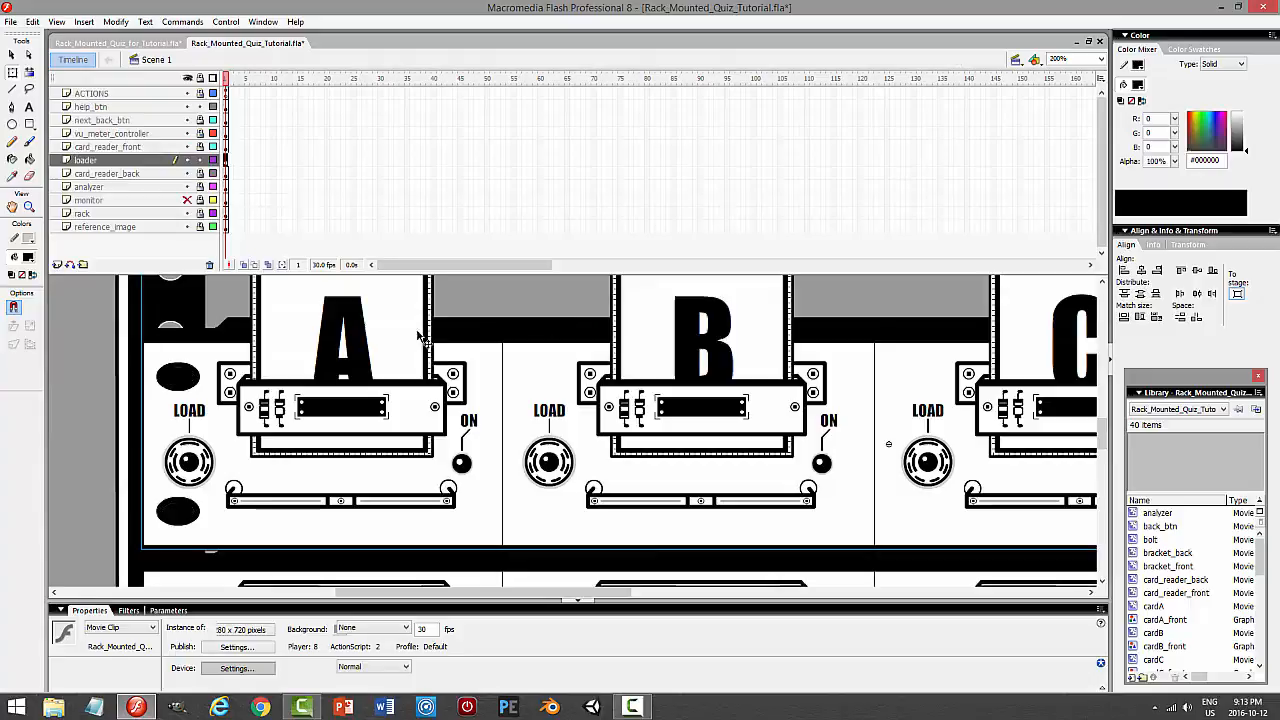
click(187, 200)
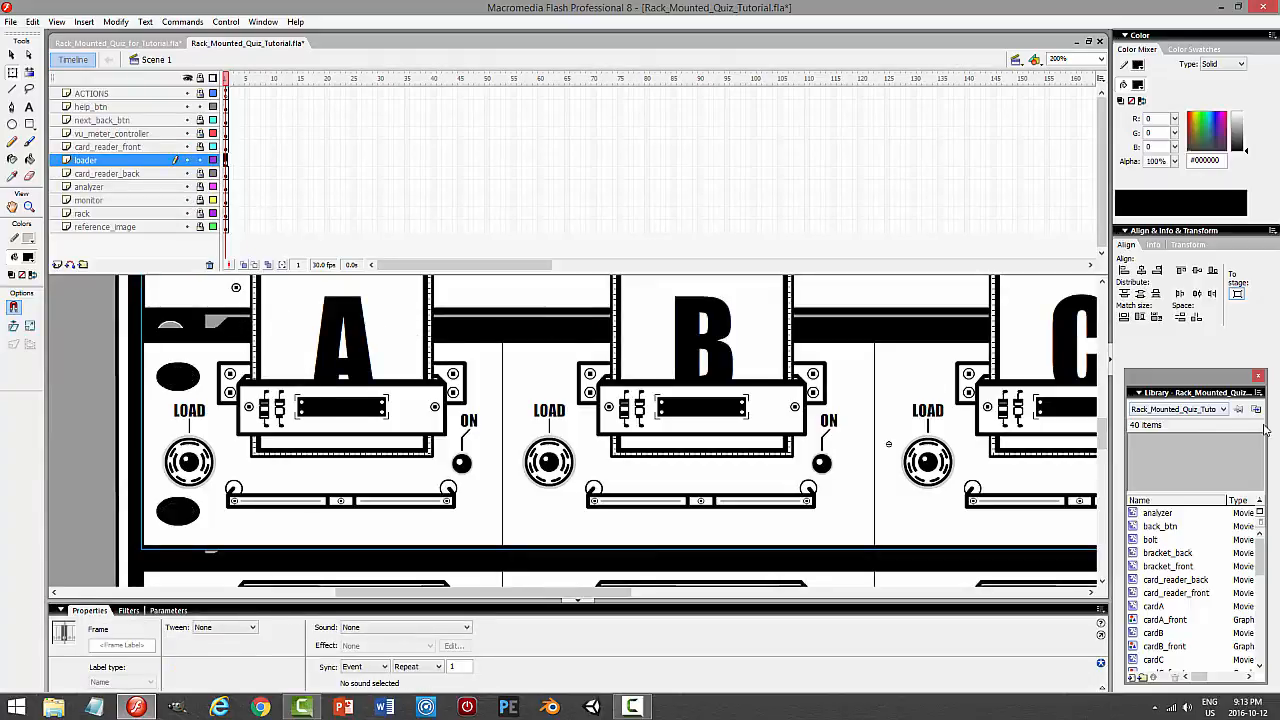
Lock the loader layer in Scene 1
scroll(1060, 430, up, 4)
click(1020, 425)
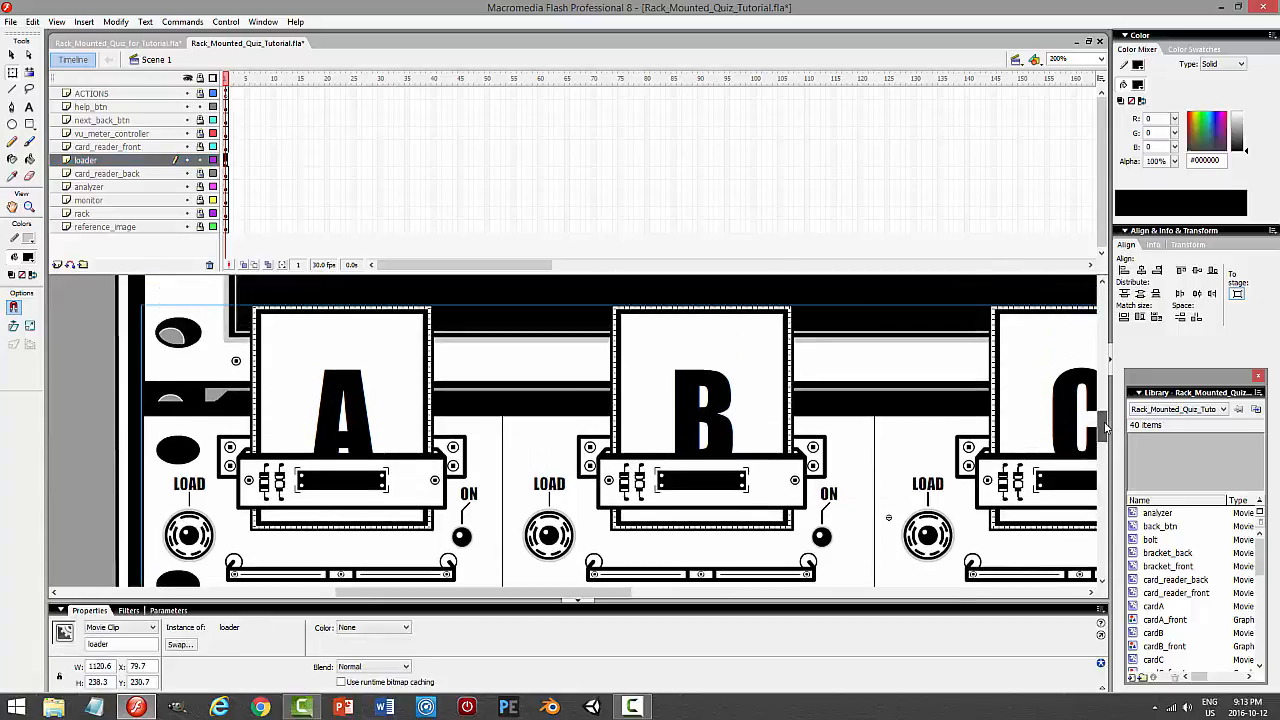
click(200, 160)
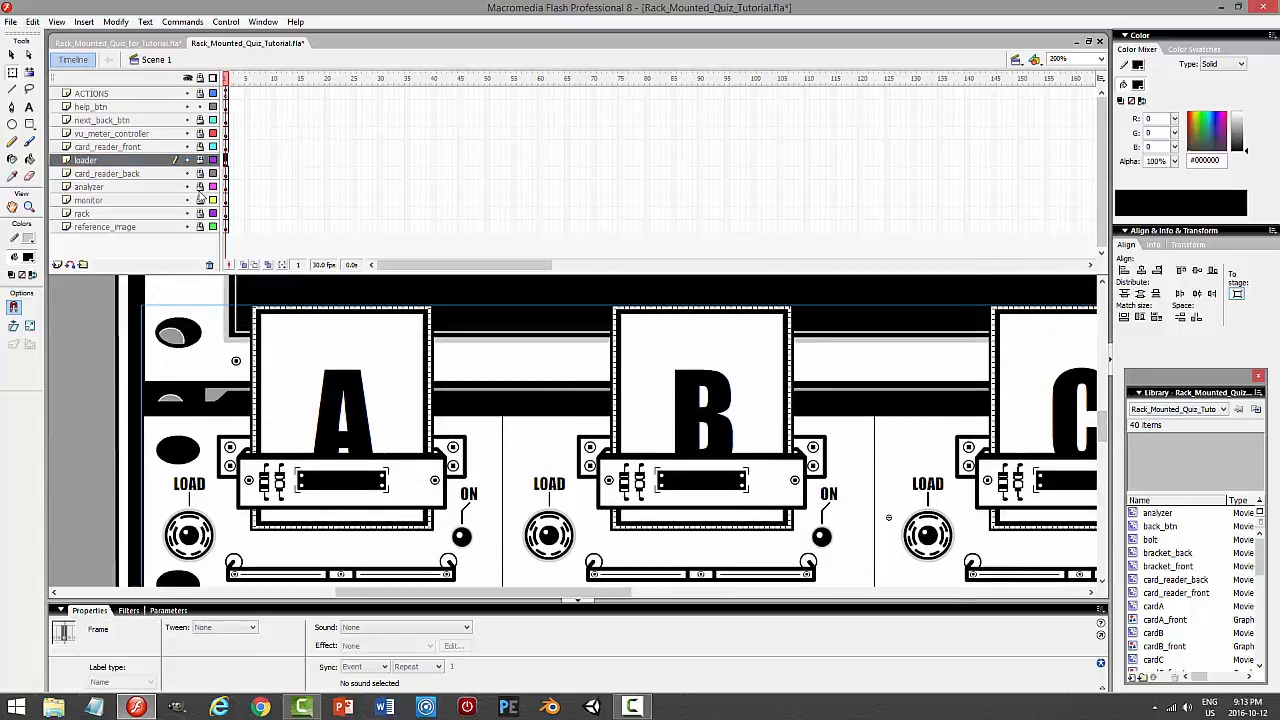
Unlock the monitor layer and nudge the monitor clip down to a Y position of 22.7, closer to the loader panel
click(241, 314)
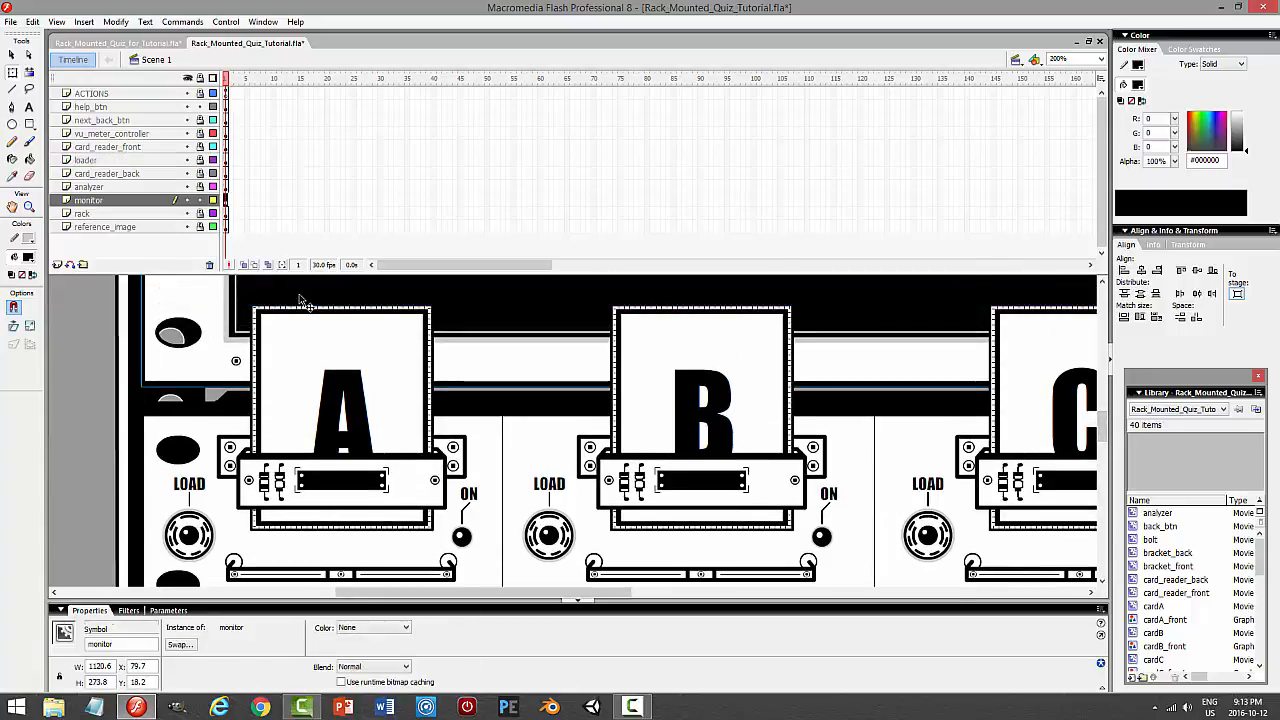
key(Down)
key(Down)
key(Down)
key(Down)
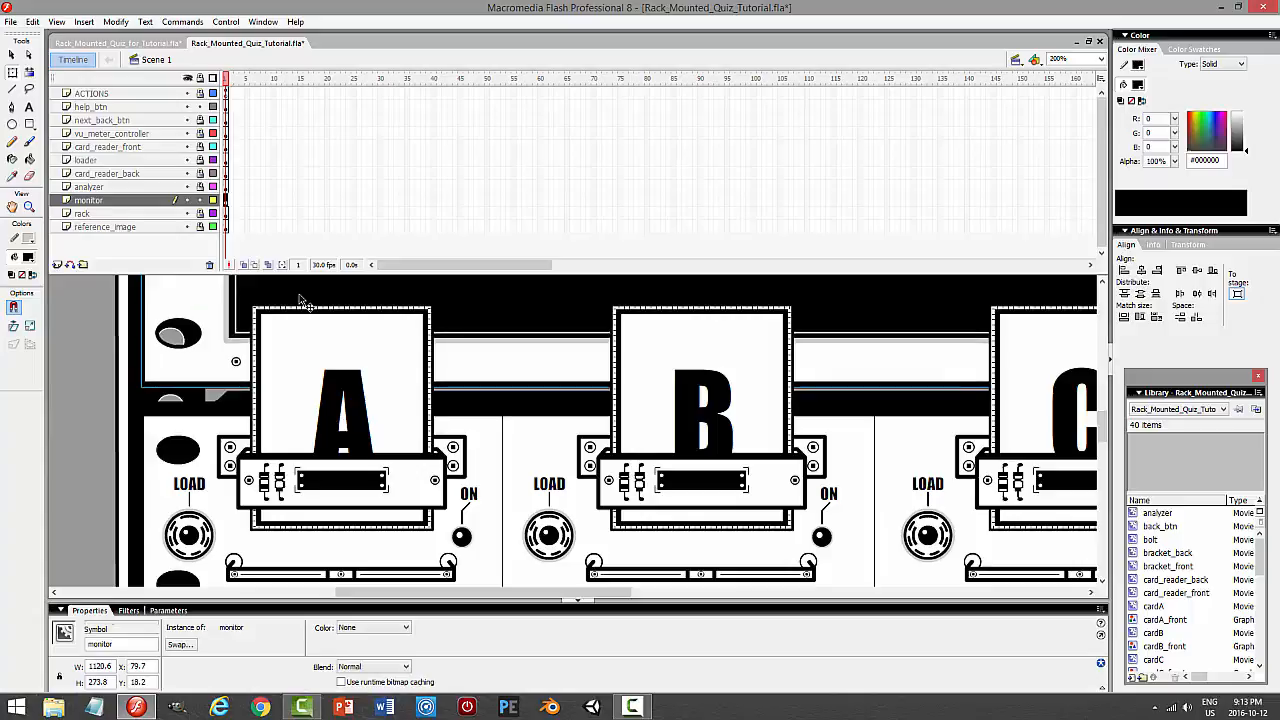
key(Down)
key(Down)
key(Down)
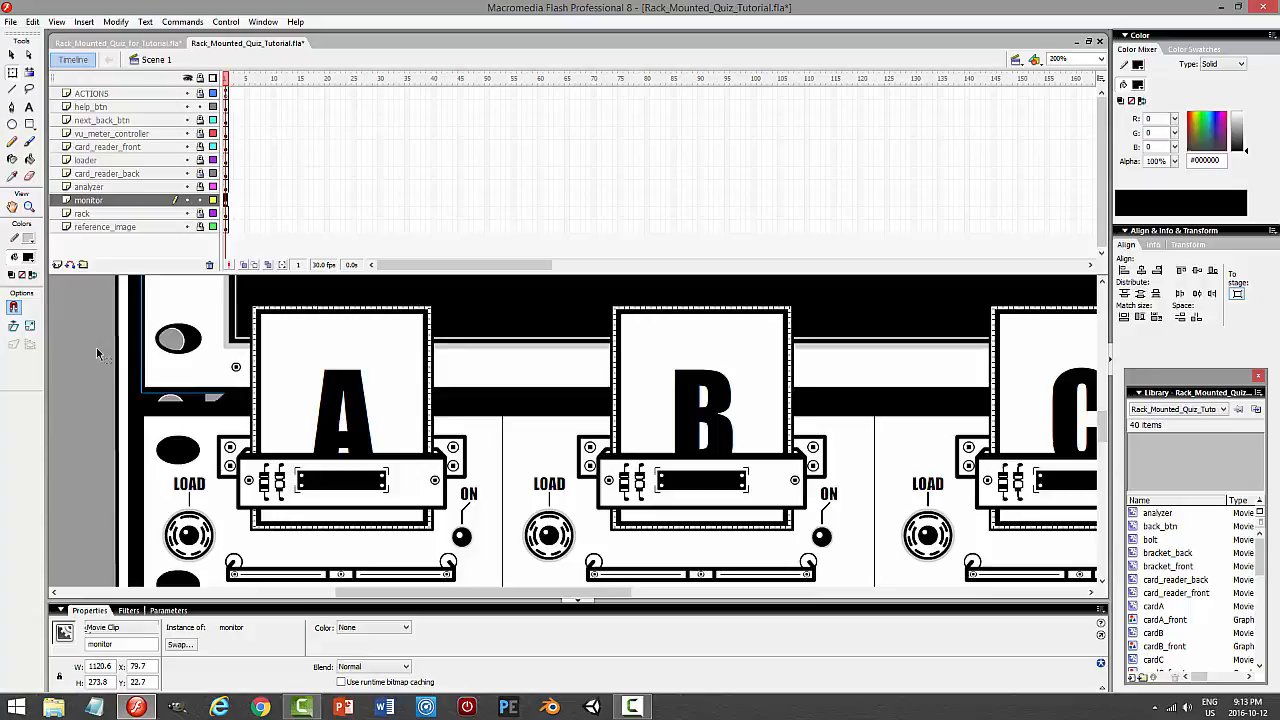
click(314, 452)
drag(1105, 426, 1106, 433)
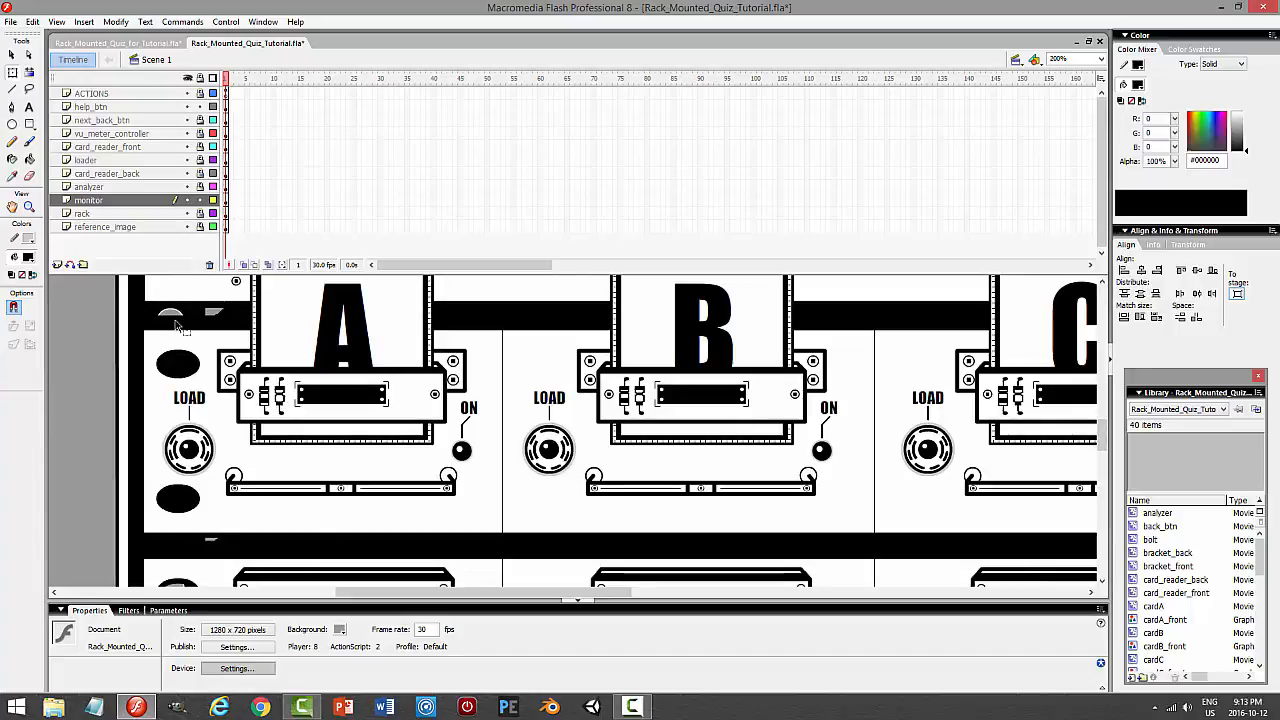
Test the movie by loading card D, and close the preview
key(ctrl+Return)
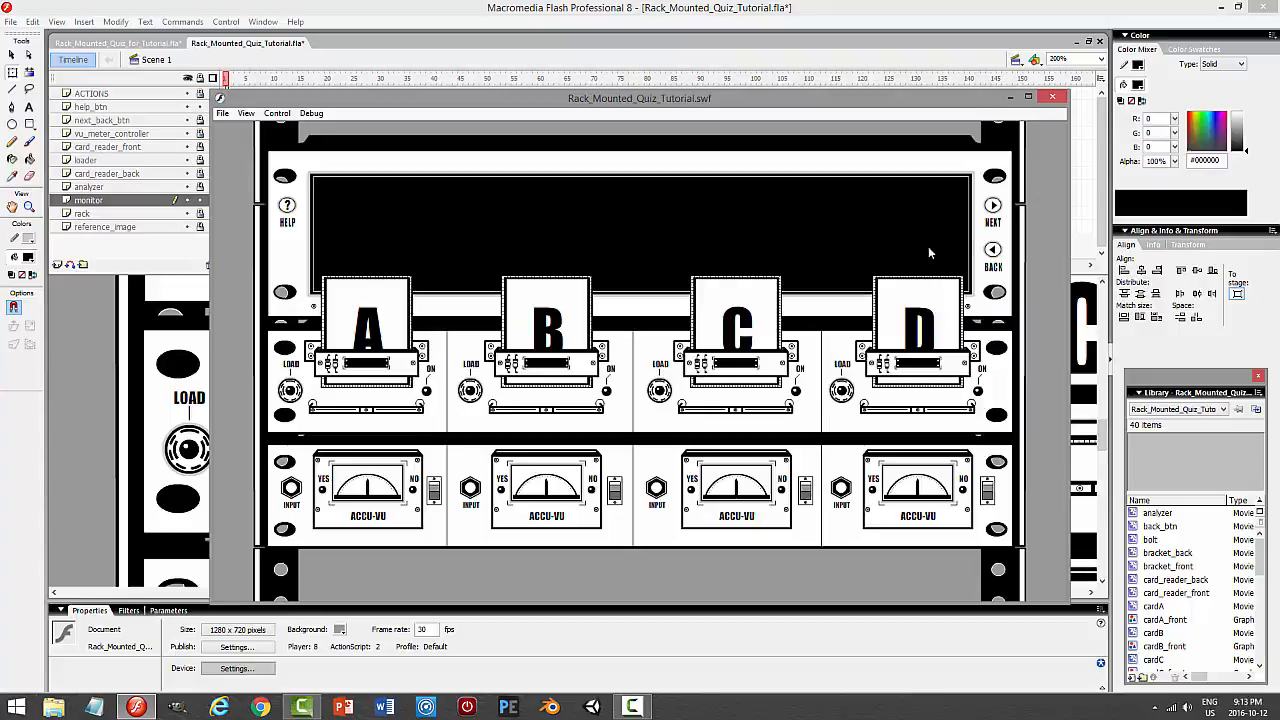
click(842, 390)
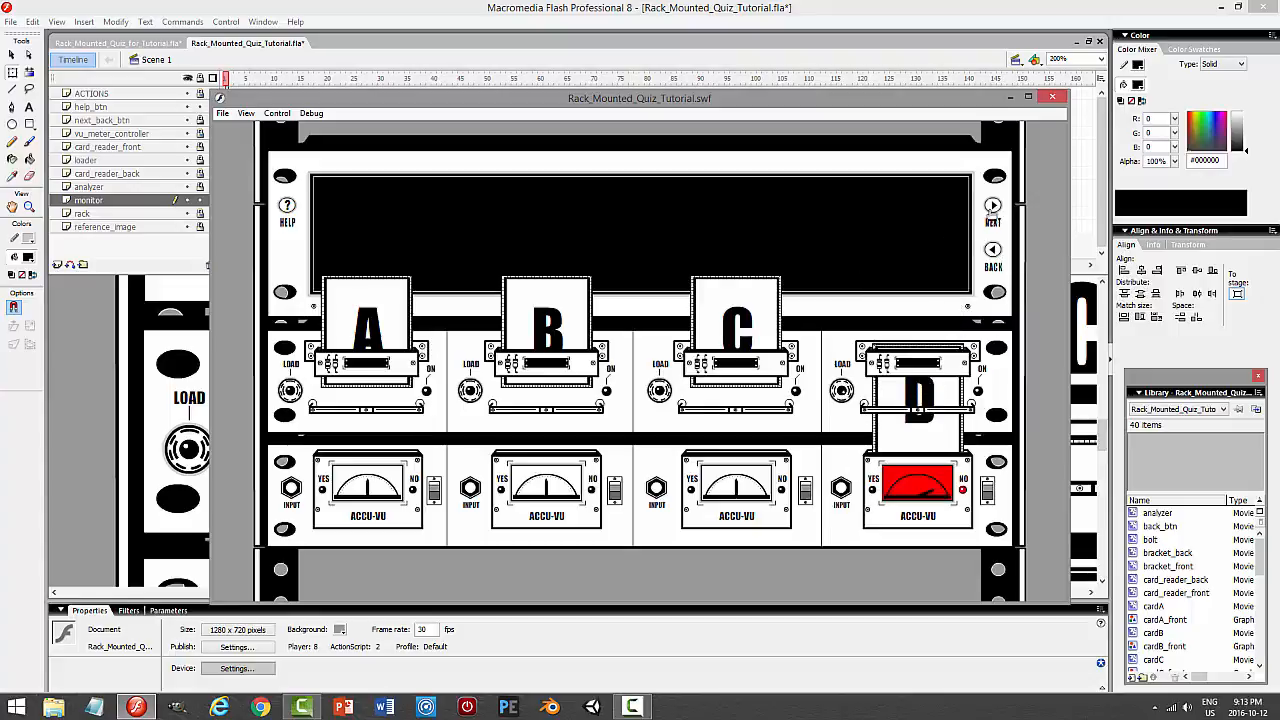
click(1050, 99)
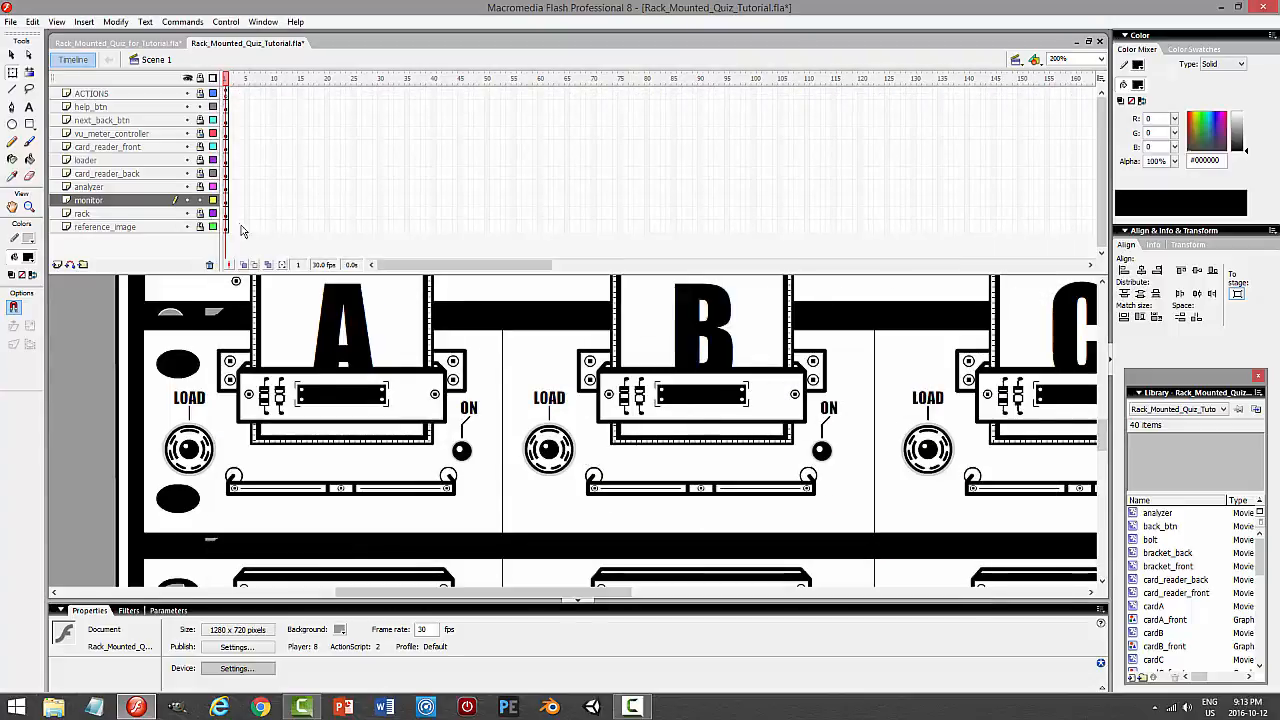
Lock the monitor layer and save the document
click(200, 203)
key(ctrl+s)
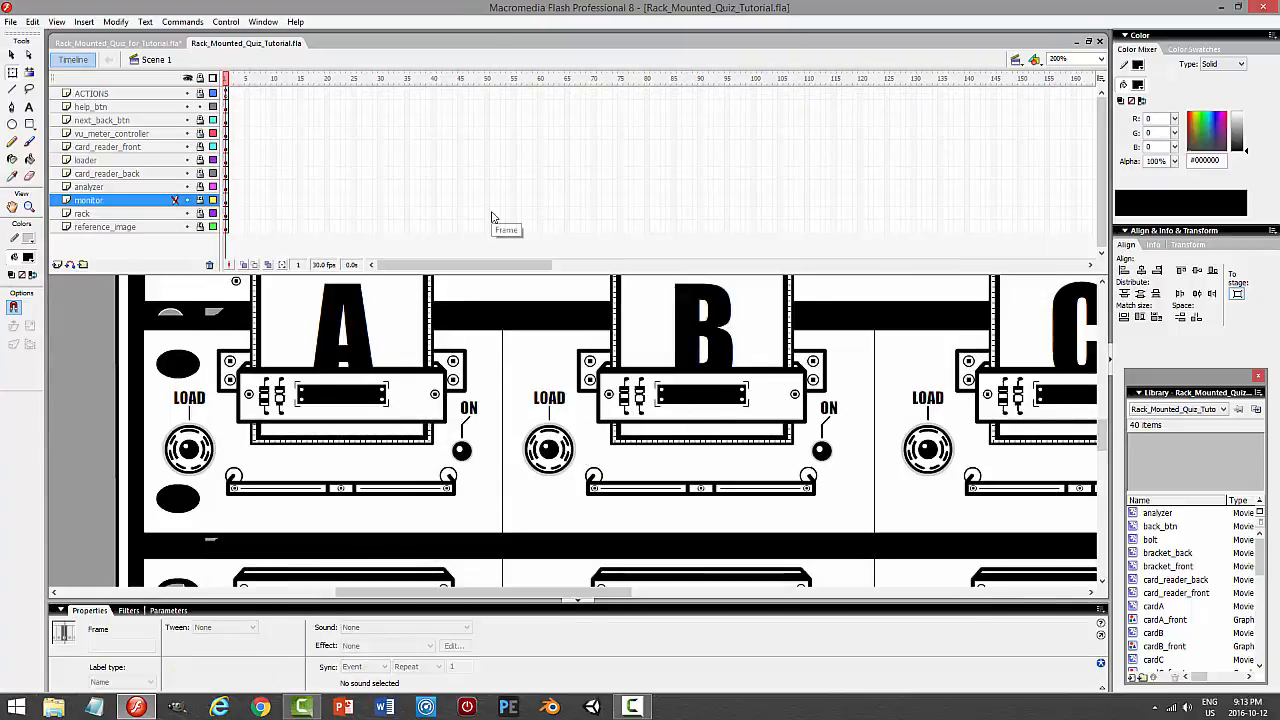
key(ctrl+2)
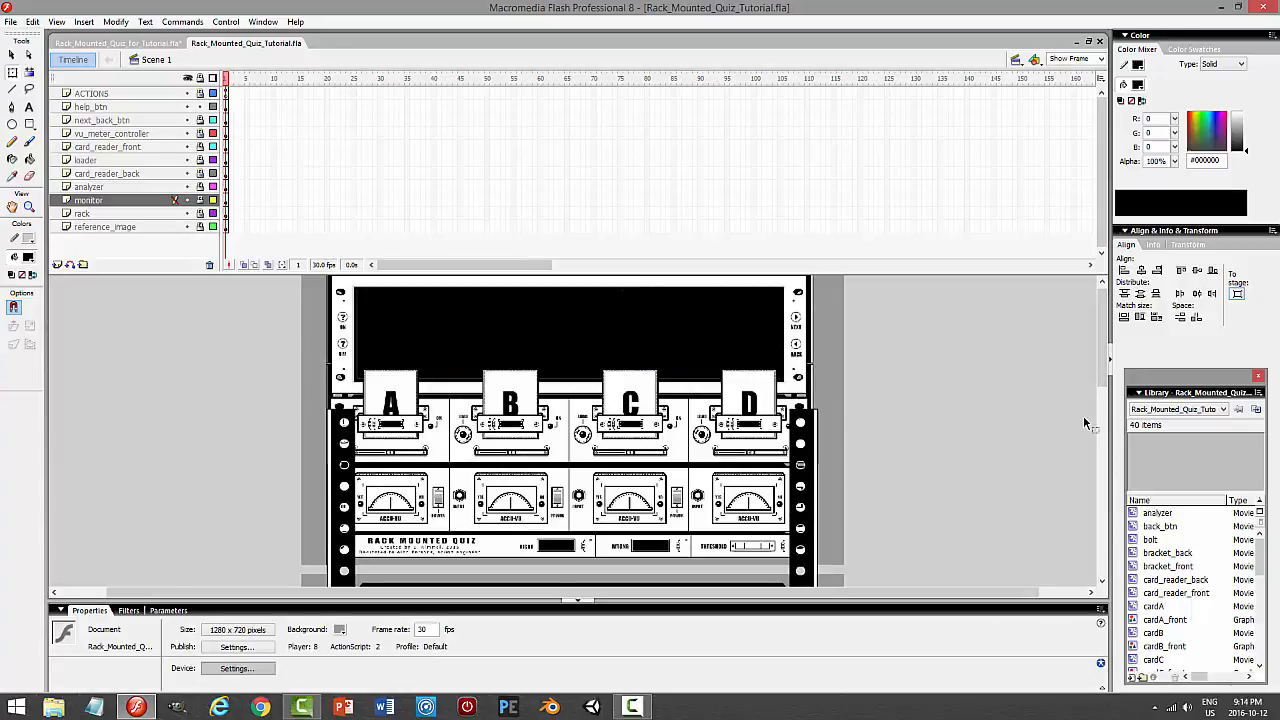
mouse_move(1104, 382)
mouse_down()
mouse_move(1105, 415)
mouse_move(1107, 376)
mouse_up()
Examine the layers, rack artwork and opening frame of the finished quiz in Rack_Mounted_Quiz_for_Tutorial.fla
key(ctrl+Tab)
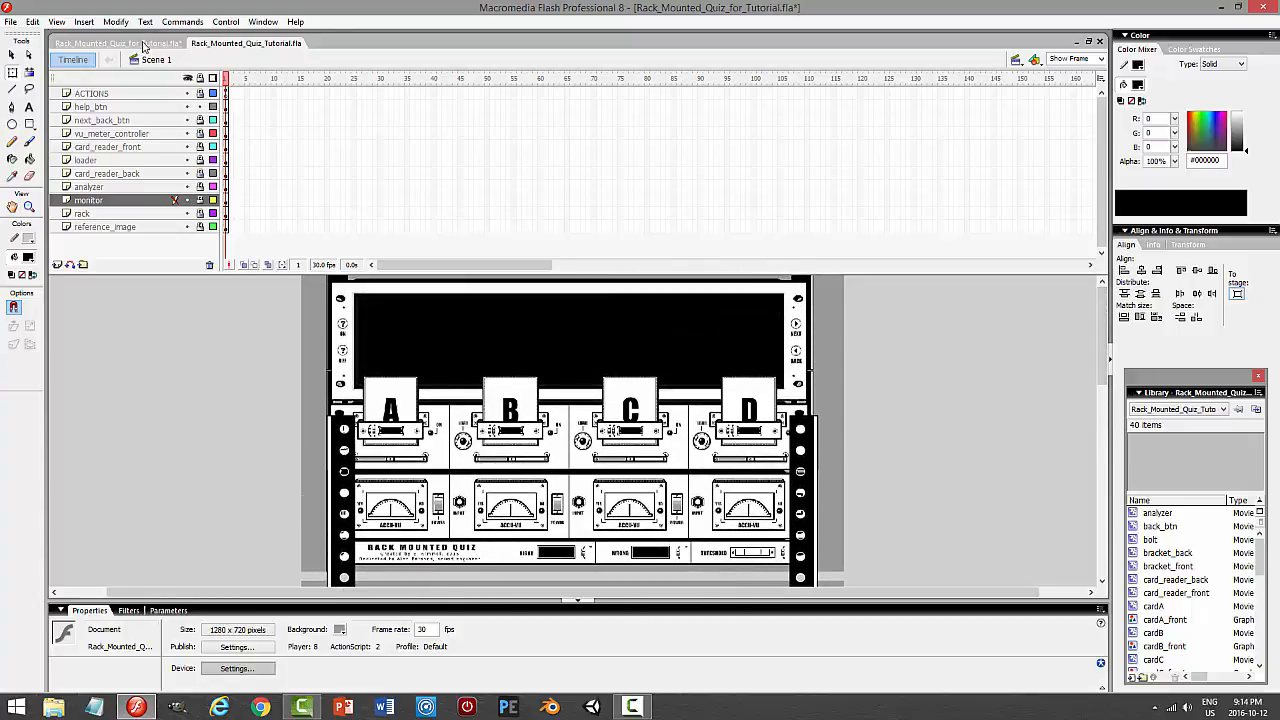
drag(1104, 415, 1100, 395)
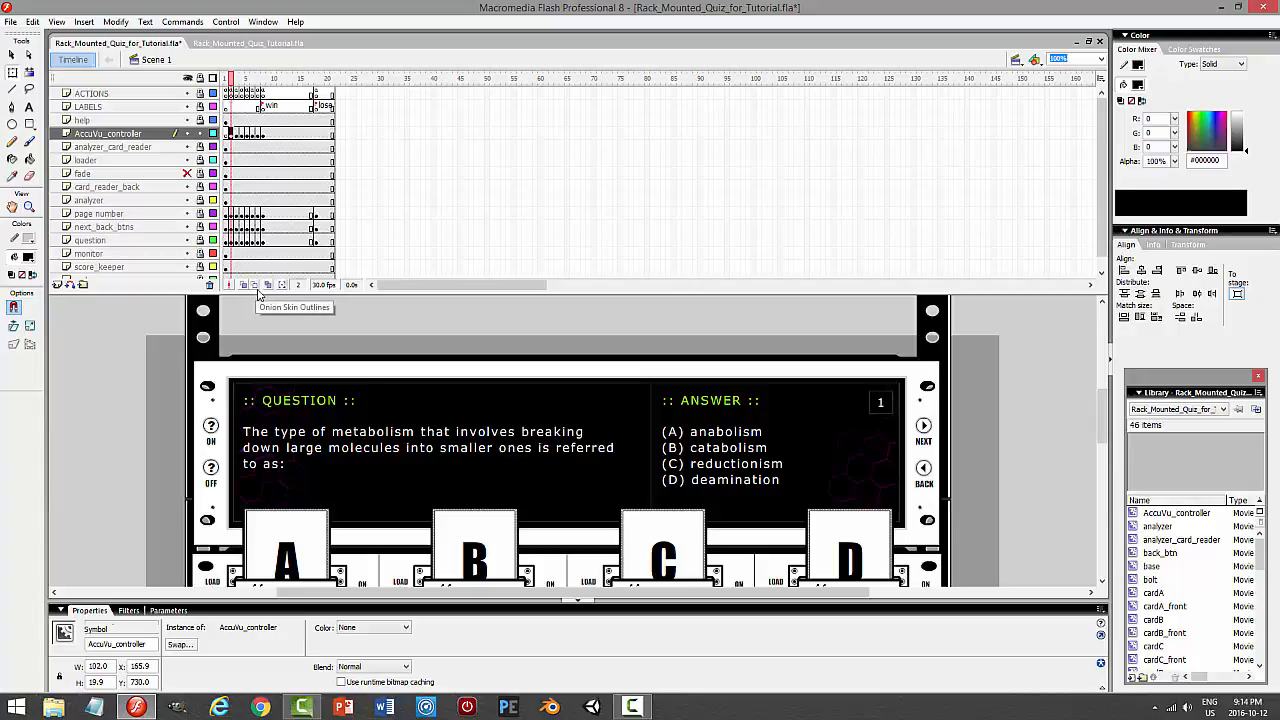
drag(260, 294, 324, 330)
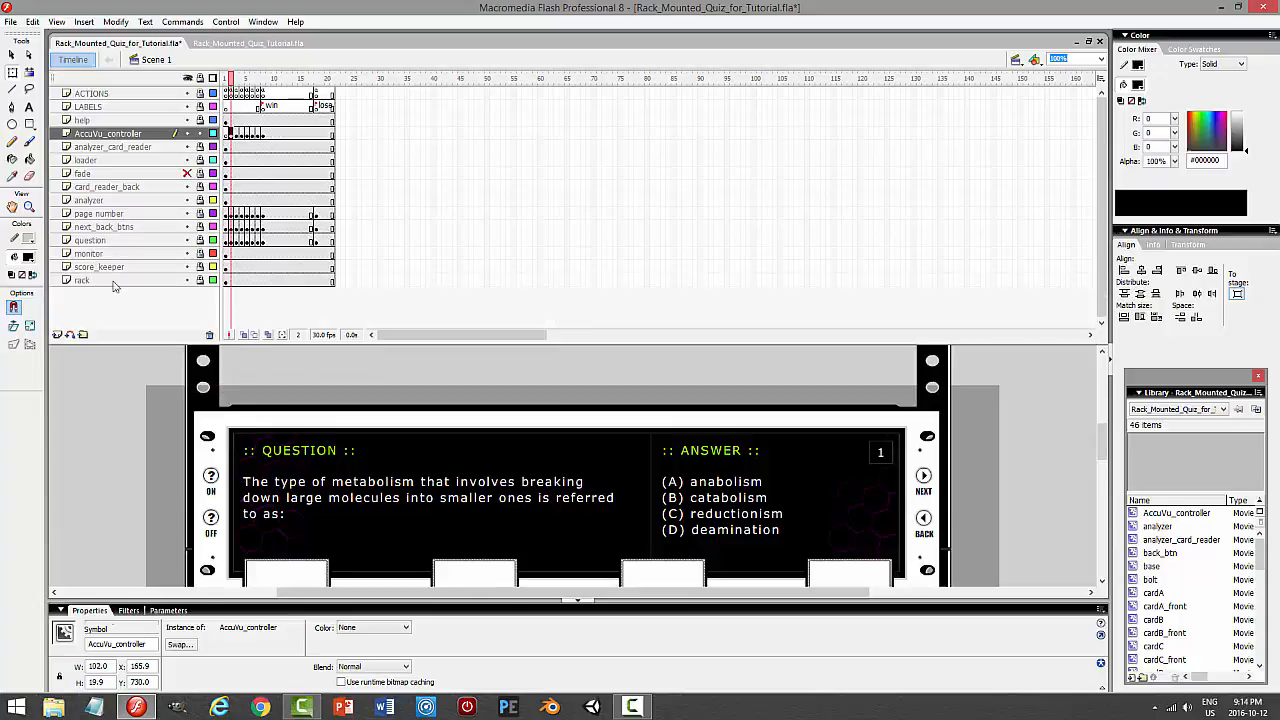
drag(1101, 445, 1099, 508)
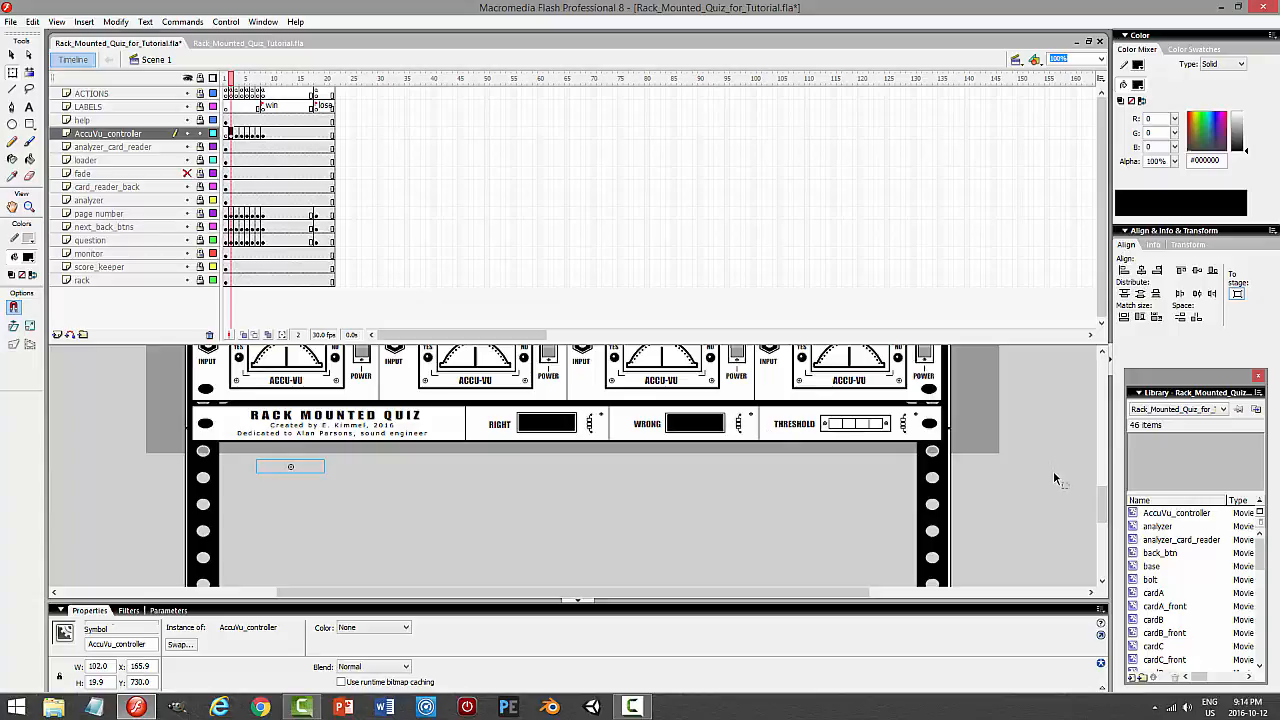
drag(1102, 505, 1105, 436)
click(227, 93)
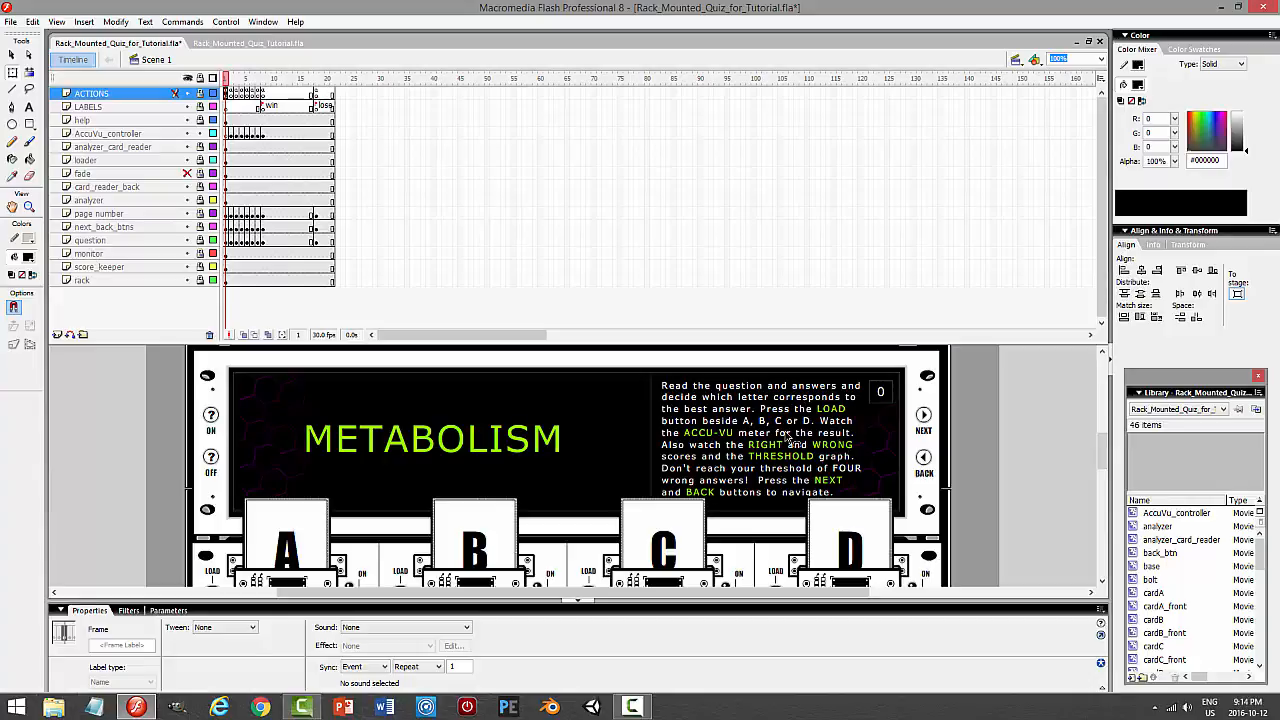
Test the finished quiz movie, switch its help overlay off, and close the preview
key(ctrl+Return)
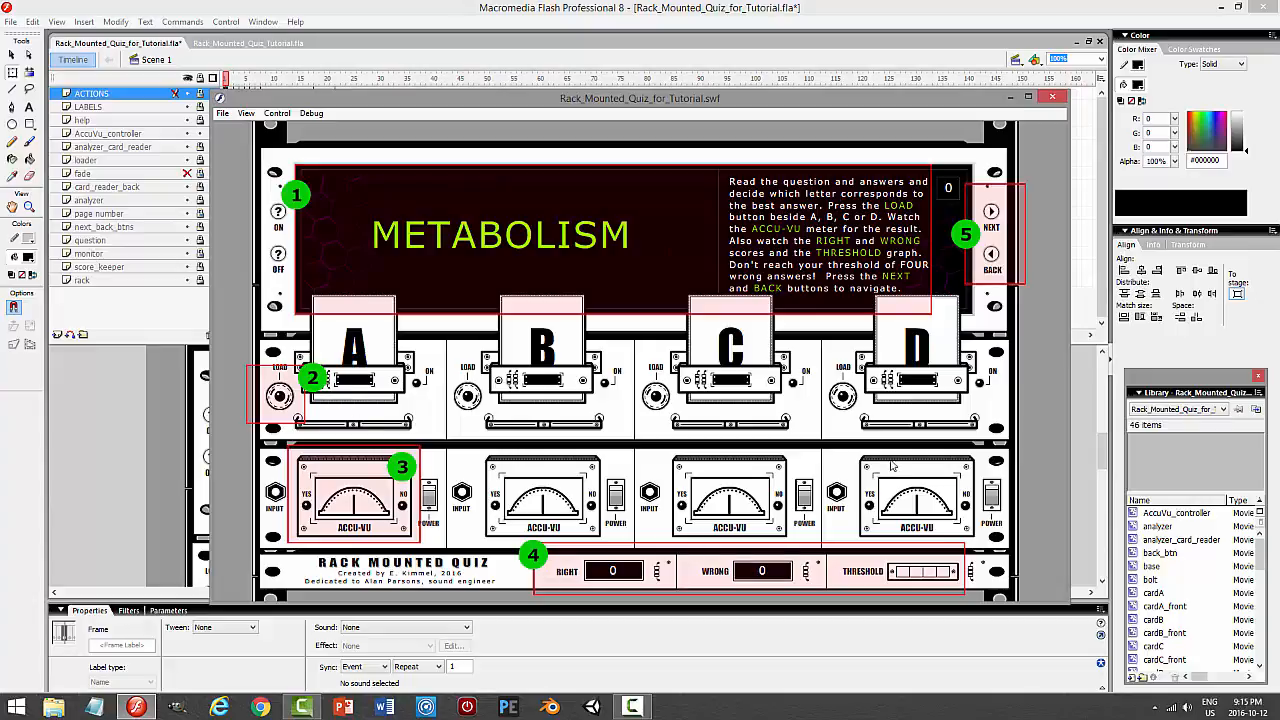
click(279, 255)
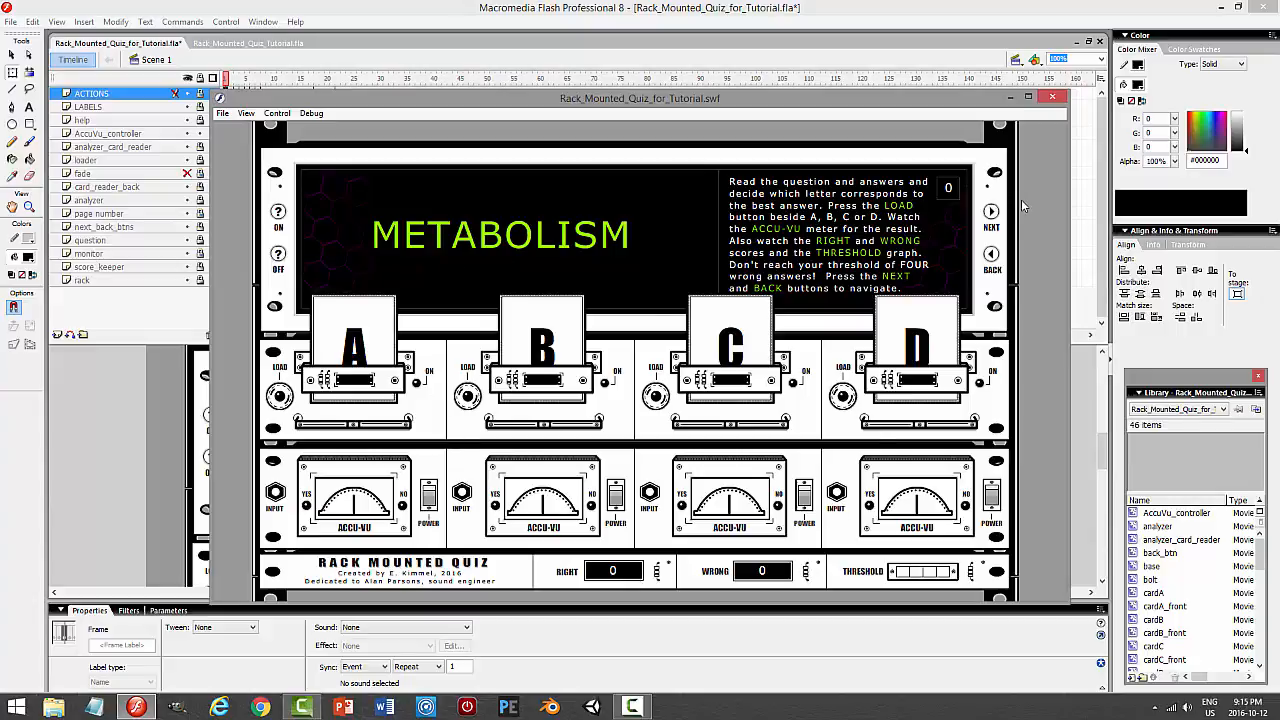
click(1060, 99)
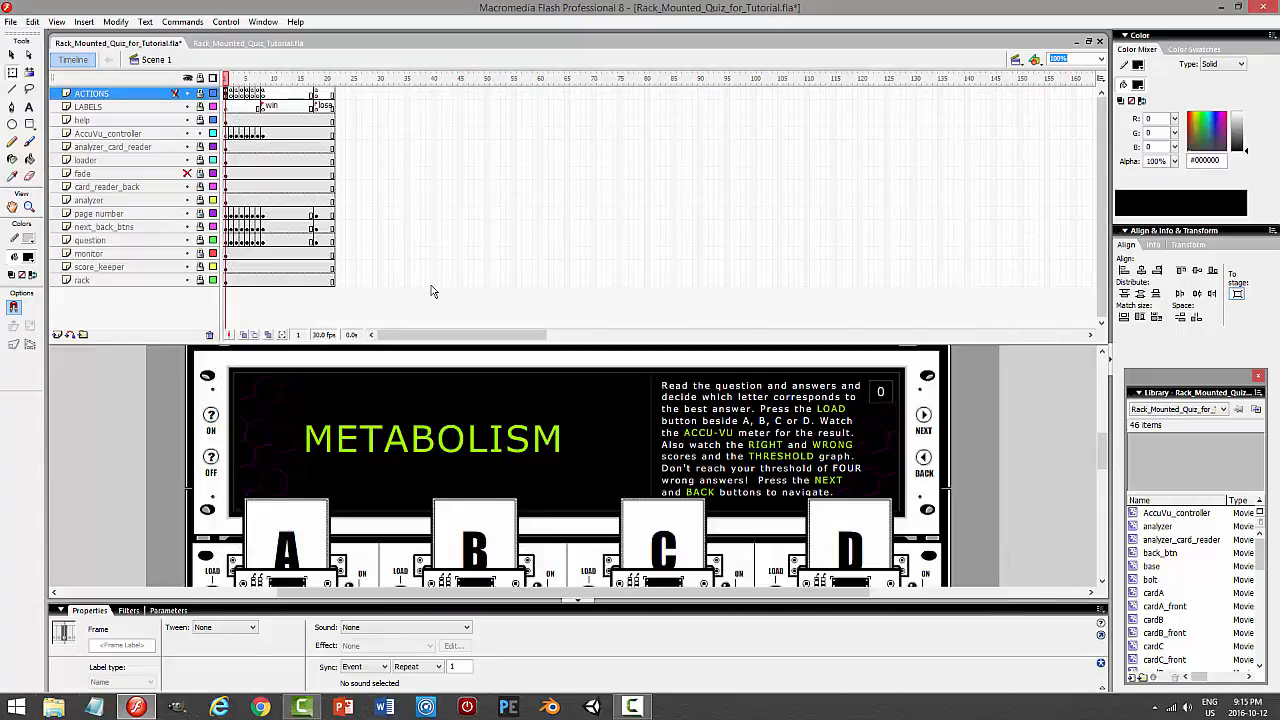
In Rack_Mounted_Quiz_Tutorial.fla, add a layer named questions directly above the monitor layer and lock it
click(210, 44)
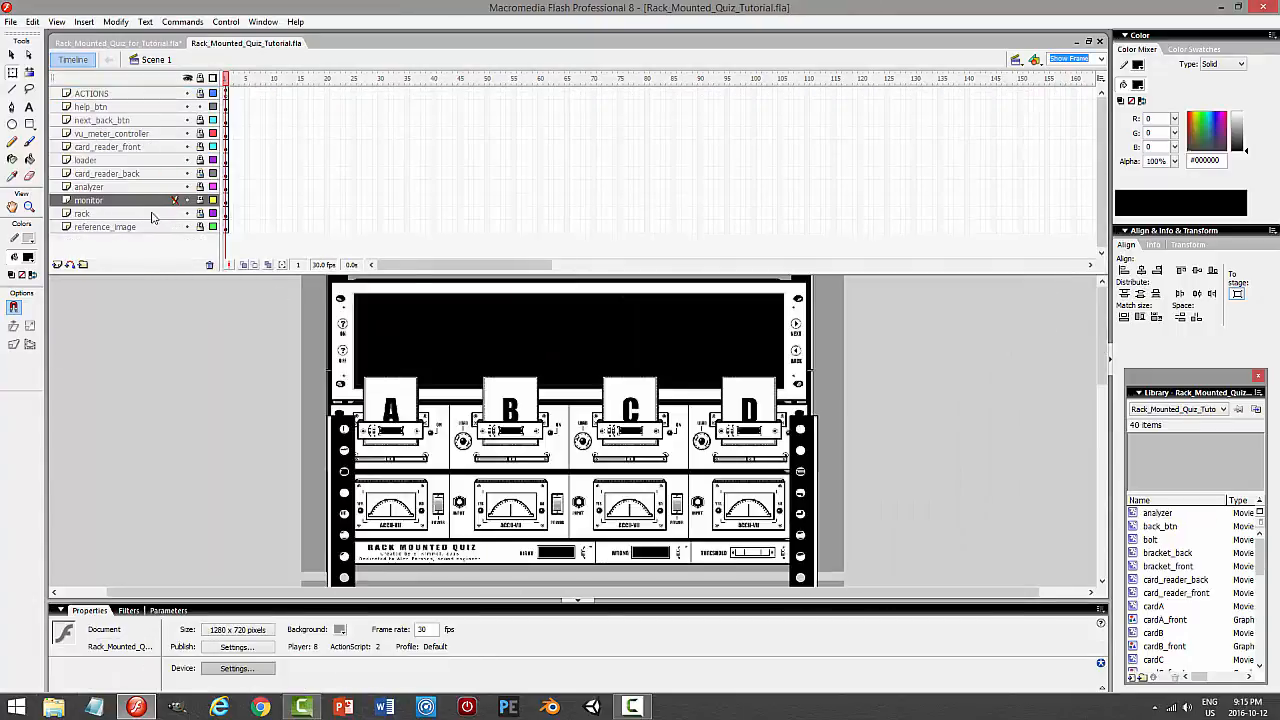
click(57, 264)
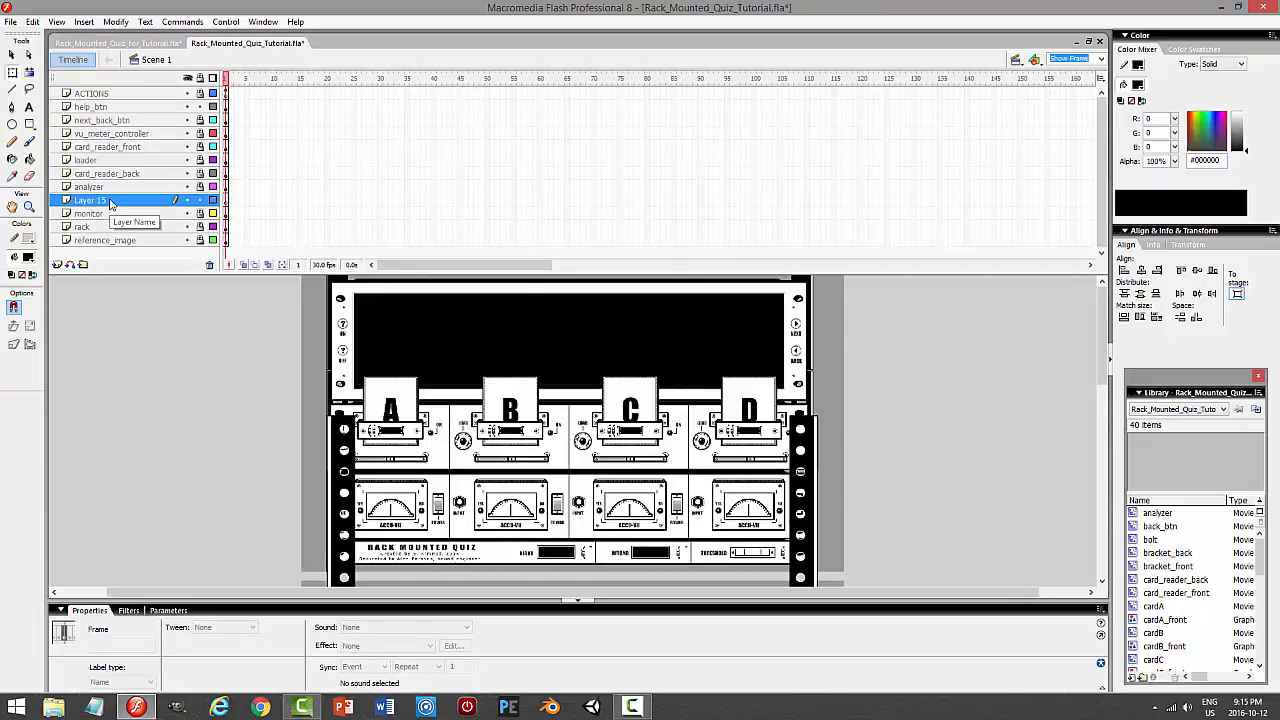
double_click(110, 202)
text(q)
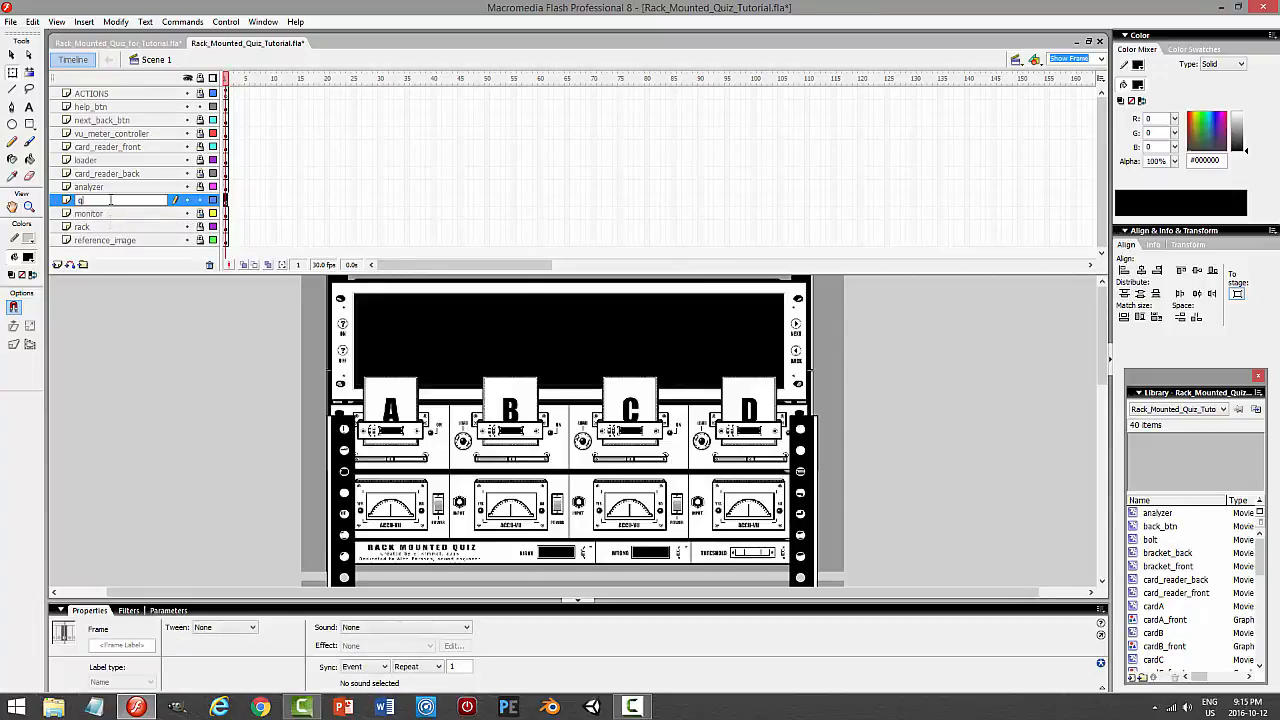
text(uestions)
key(Return)
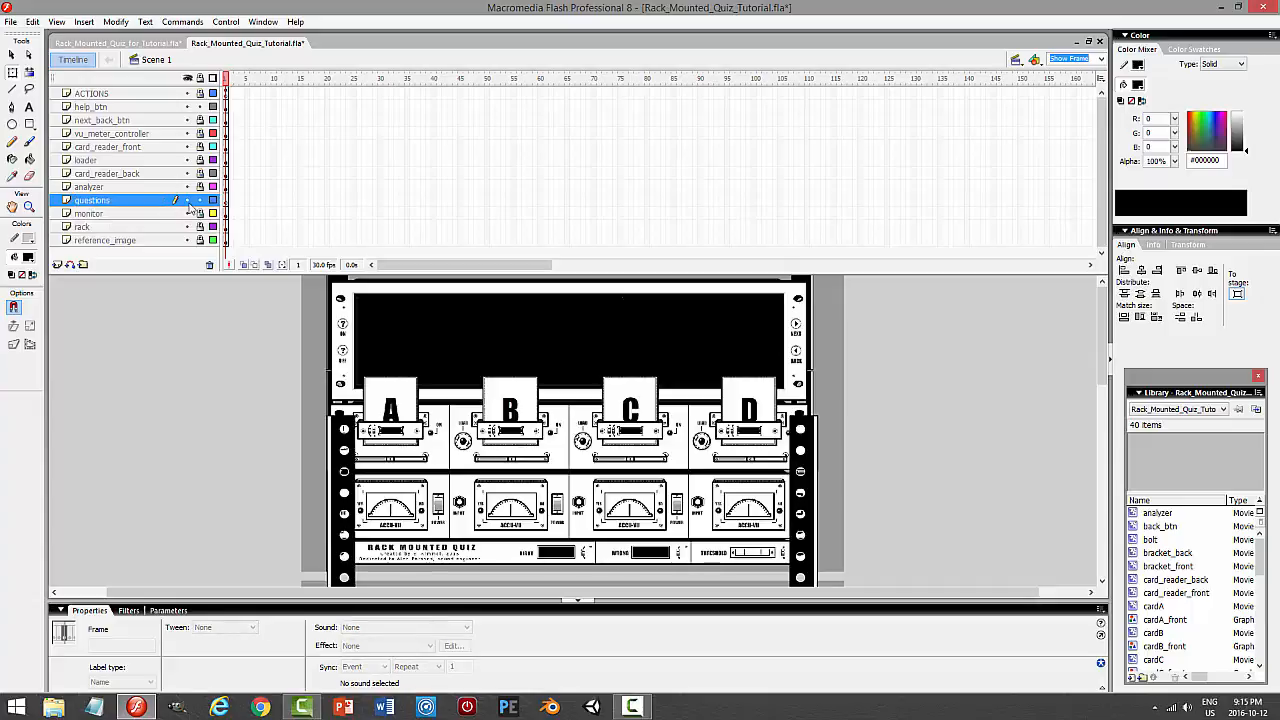
click(228, 202)
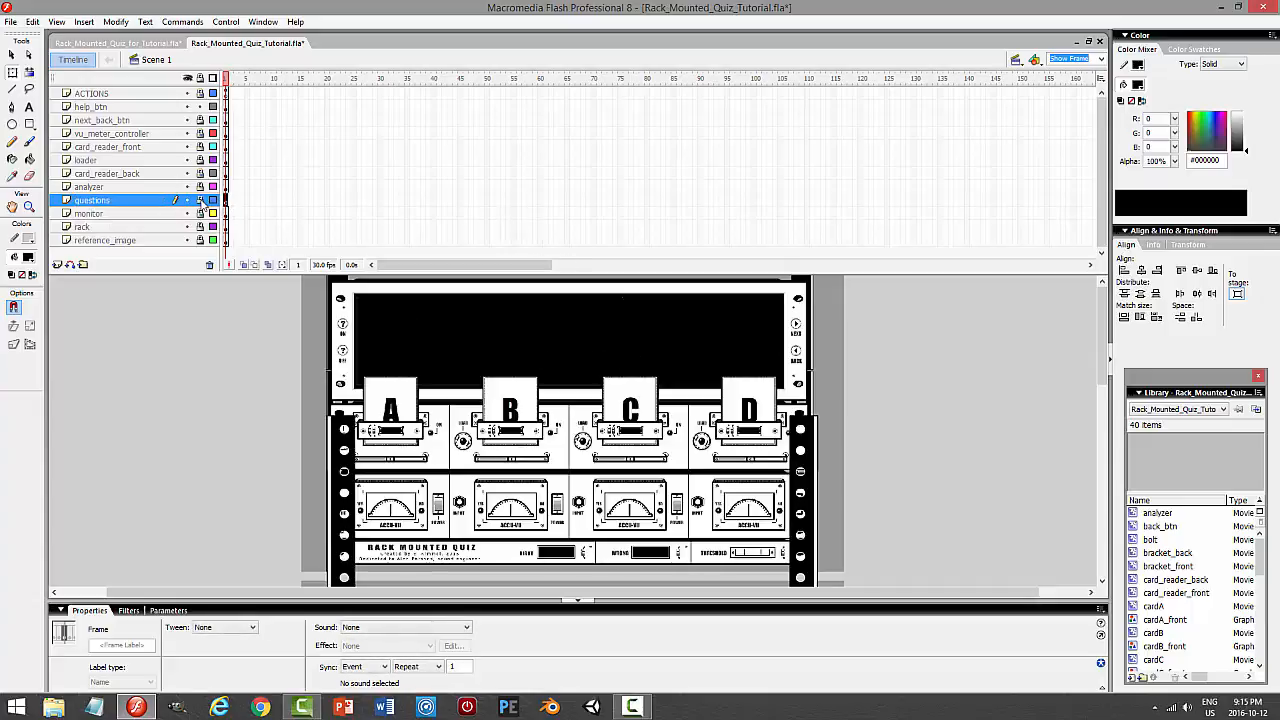
click(200, 200)
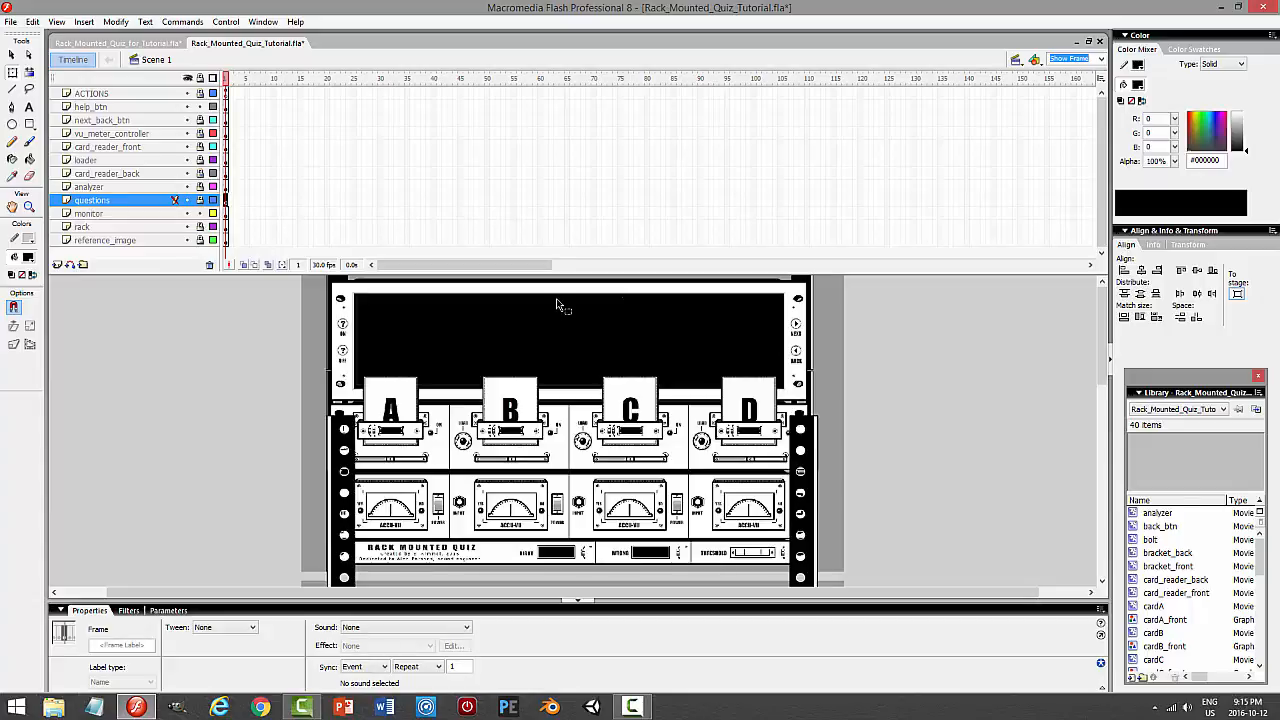
Unlock the monitor layer and open the monitor clip on the stage for editing
click(1101, 61)
click(1068, 92)
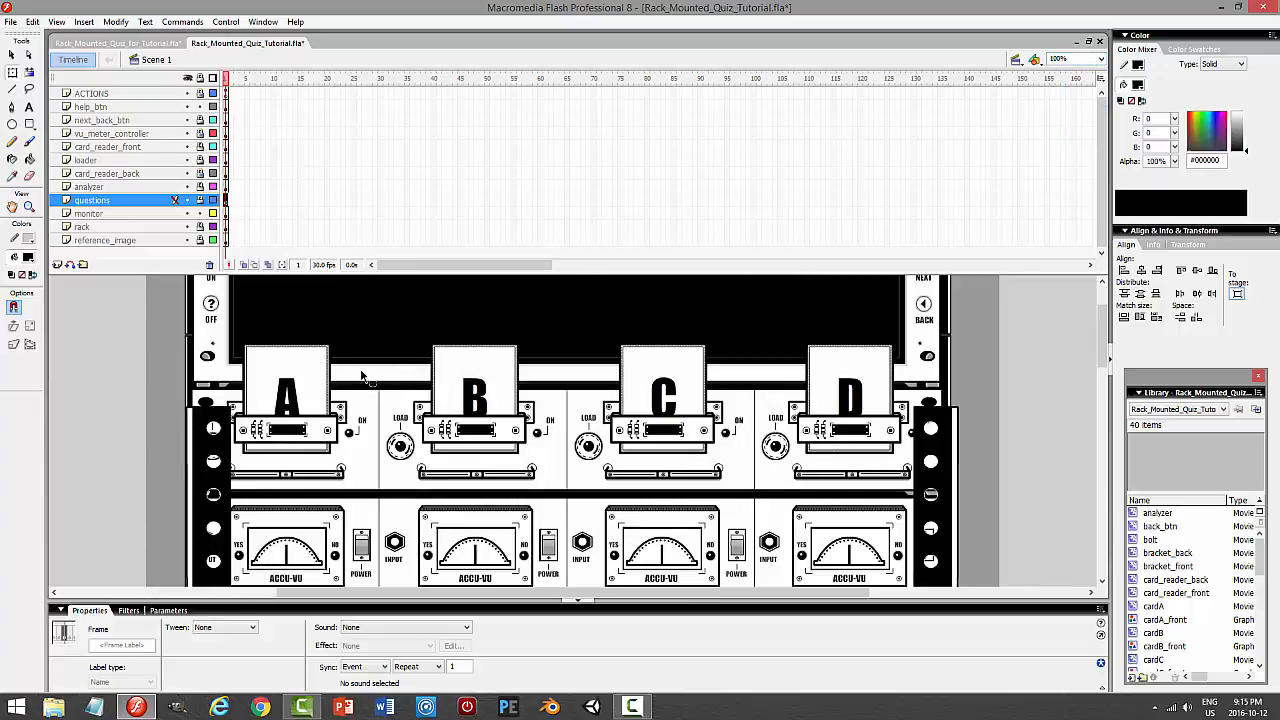
click(164, 214)
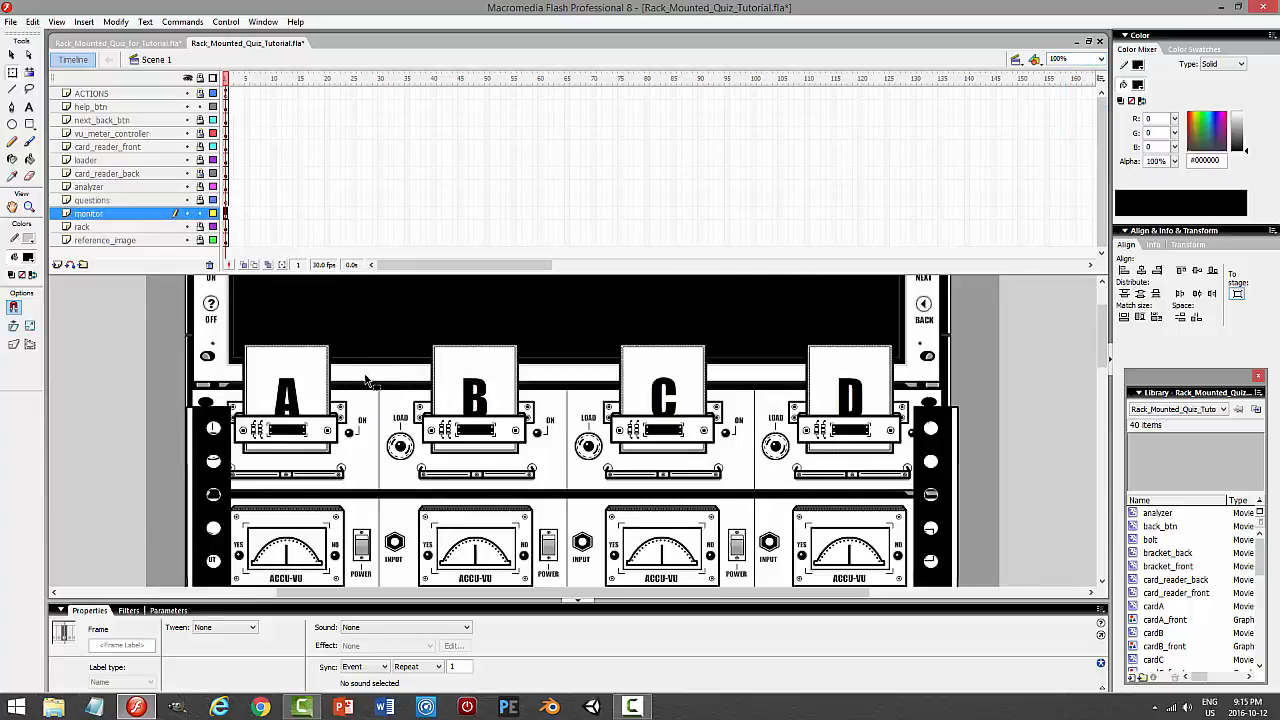
drag(1101, 344, 1101, 324)
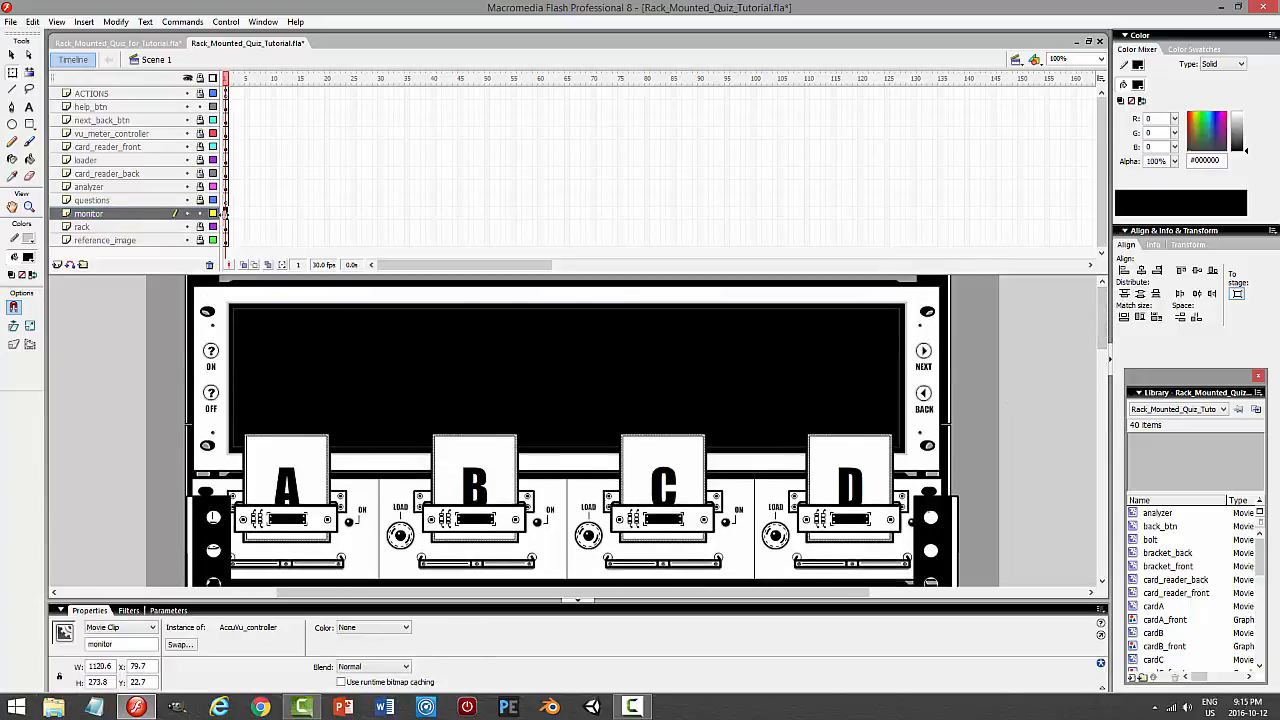
click(227, 214)
click(250, 296)
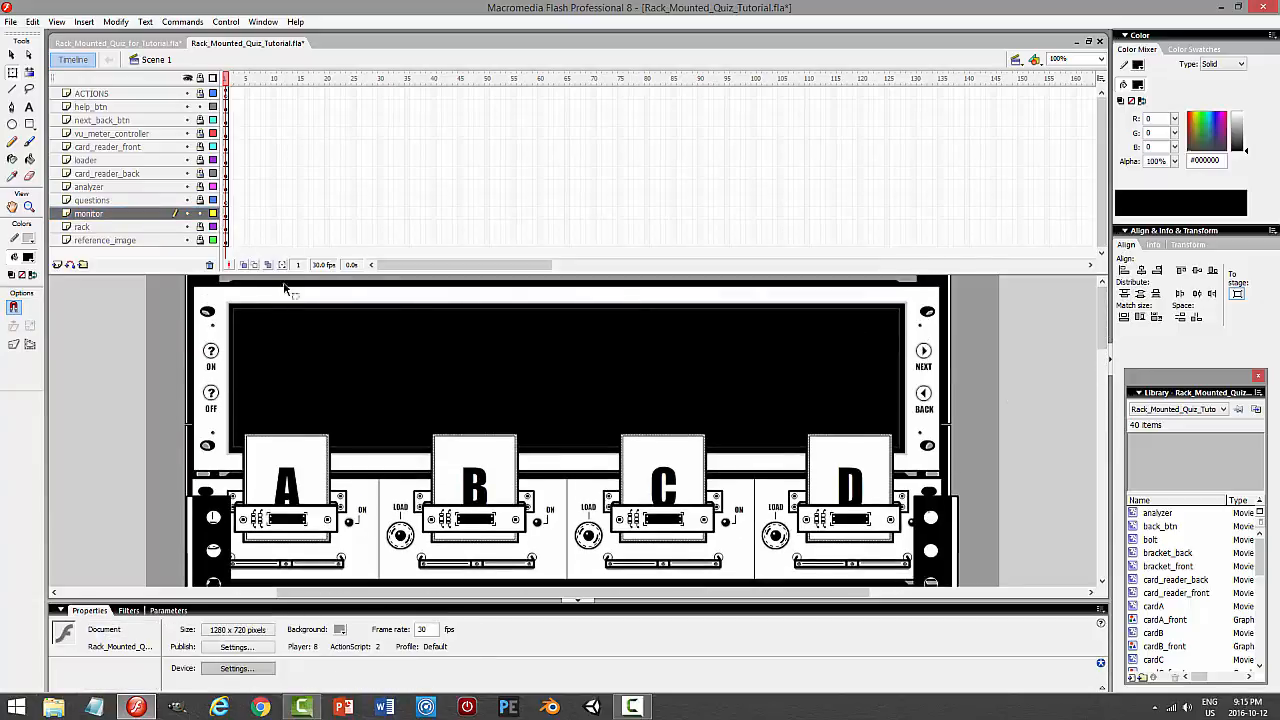
drag(1103, 330, 1105, 418)
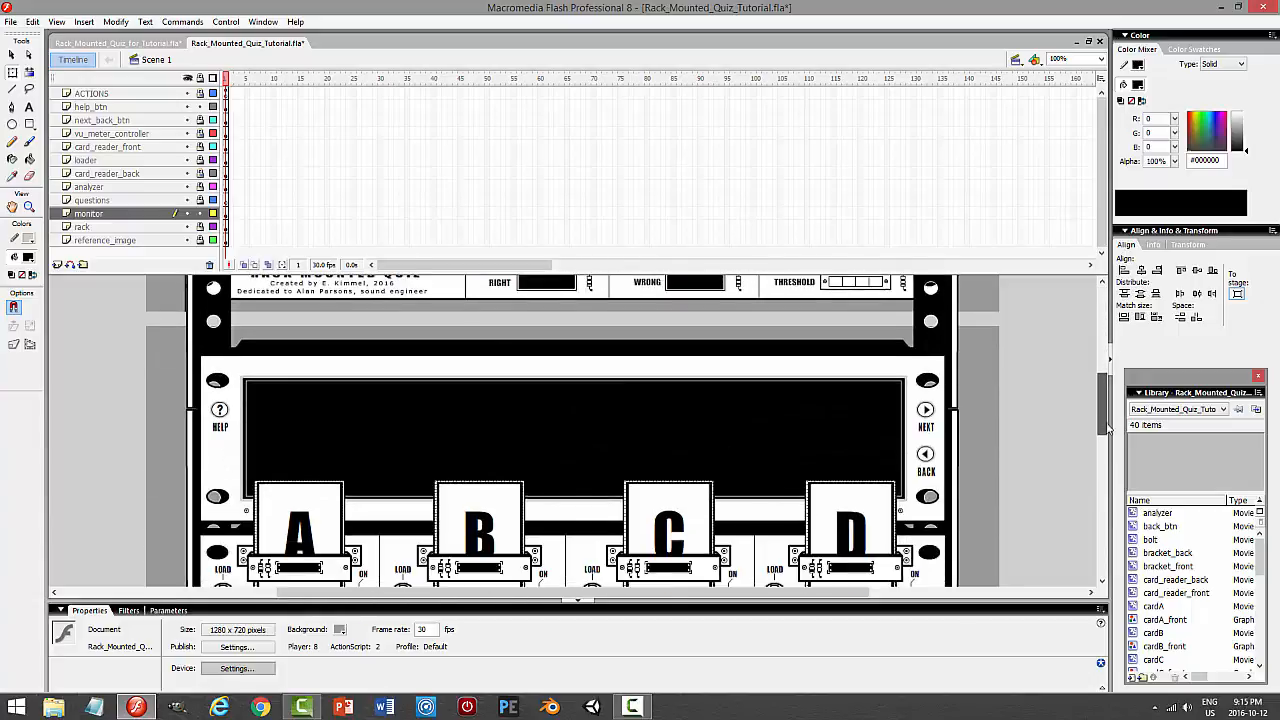
click(423, 378)
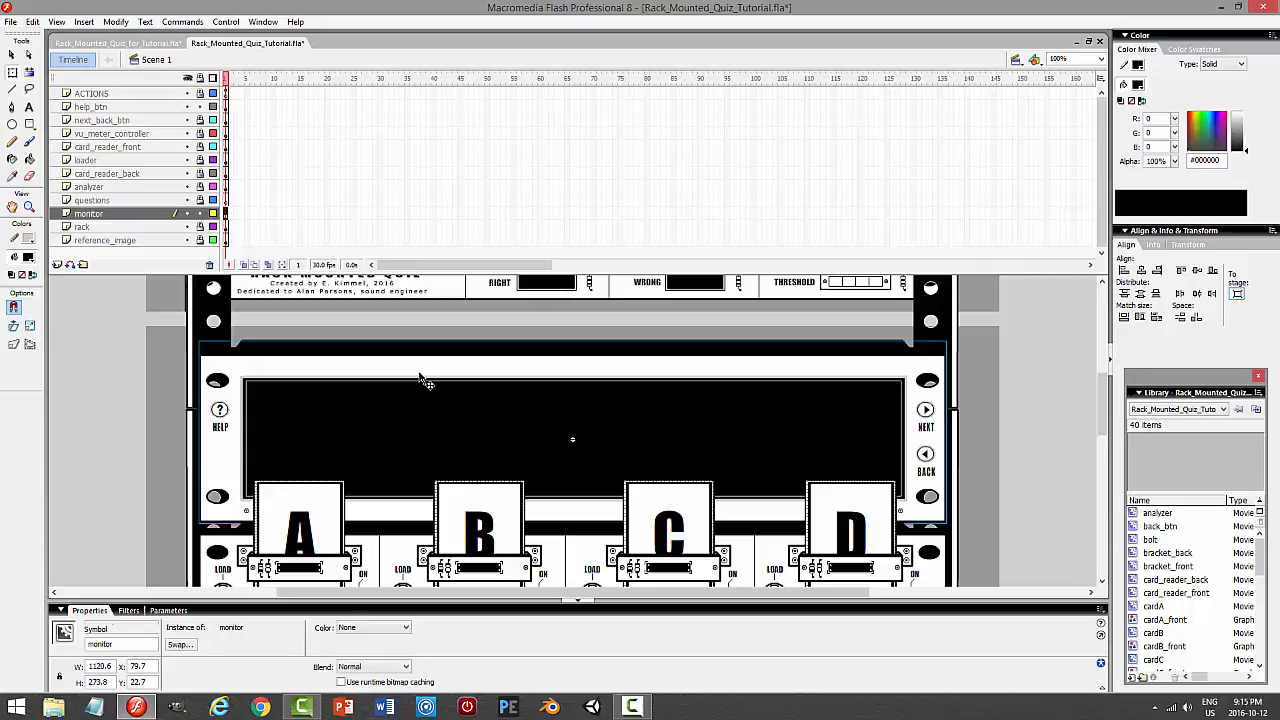
double_click(428, 380)
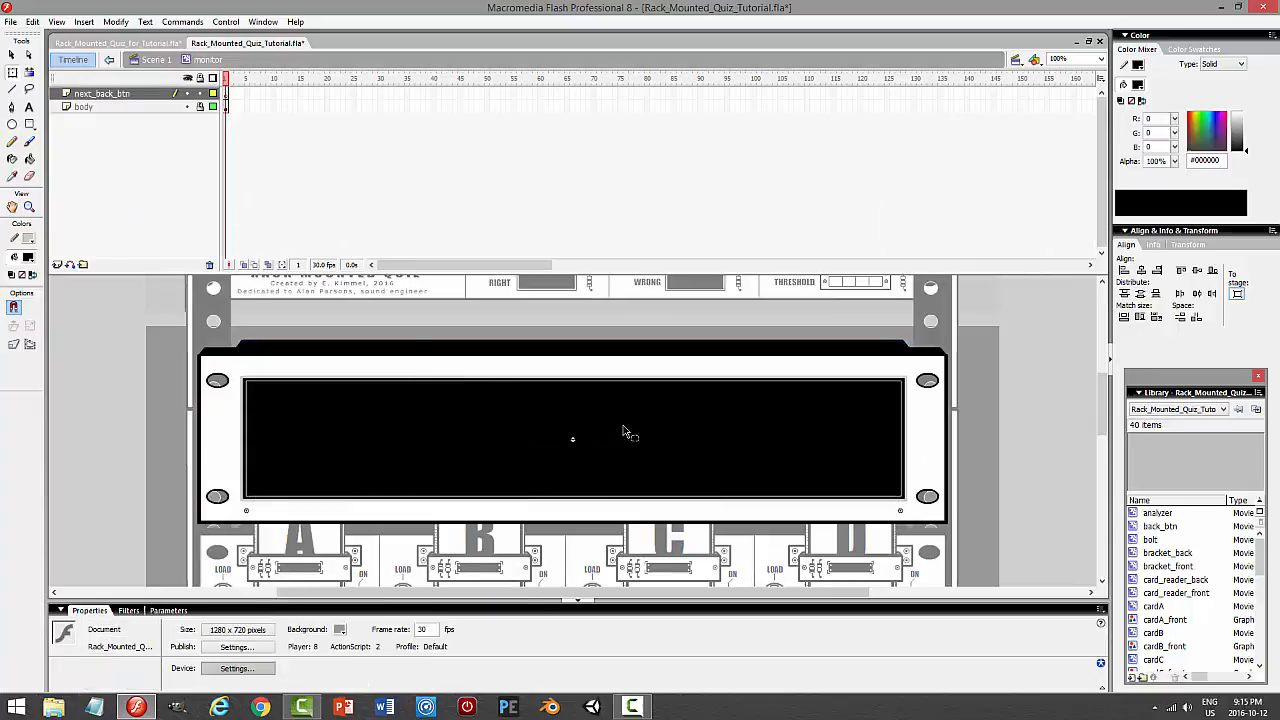
Delete the next_back_btn layer inside the monitor clip and unlock the body layer
click(141, 97)
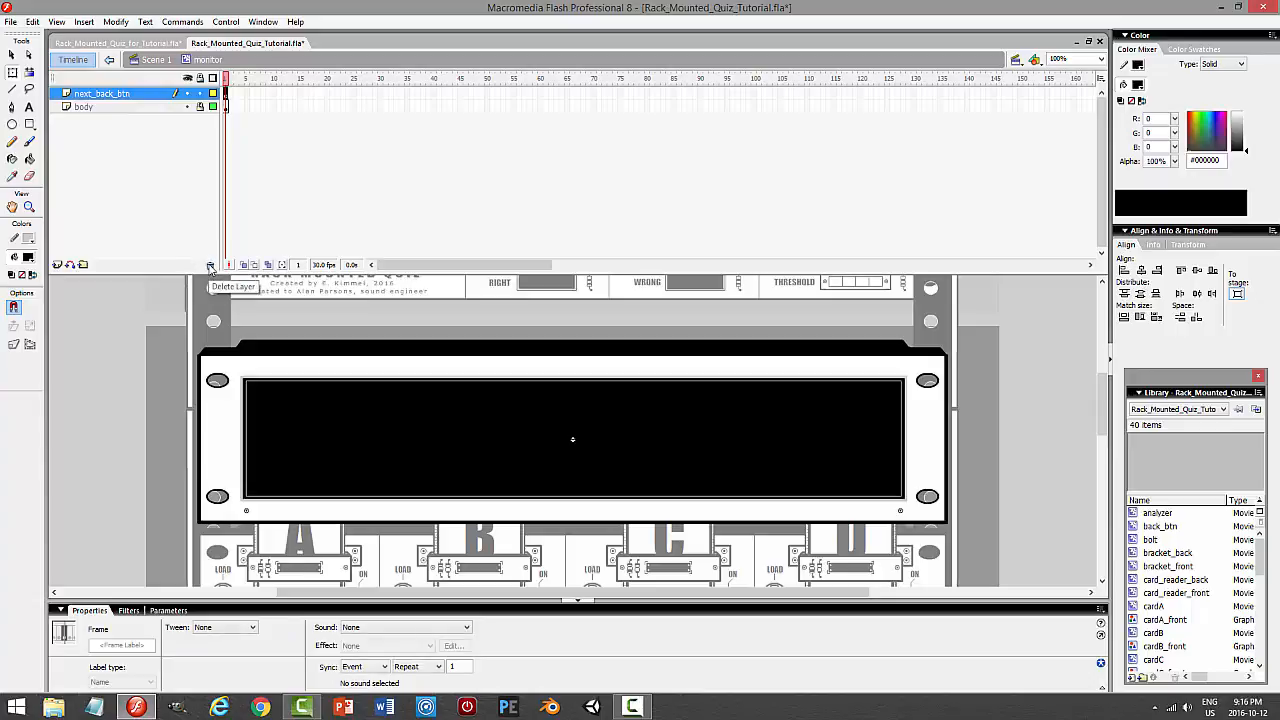
click(210, 265)
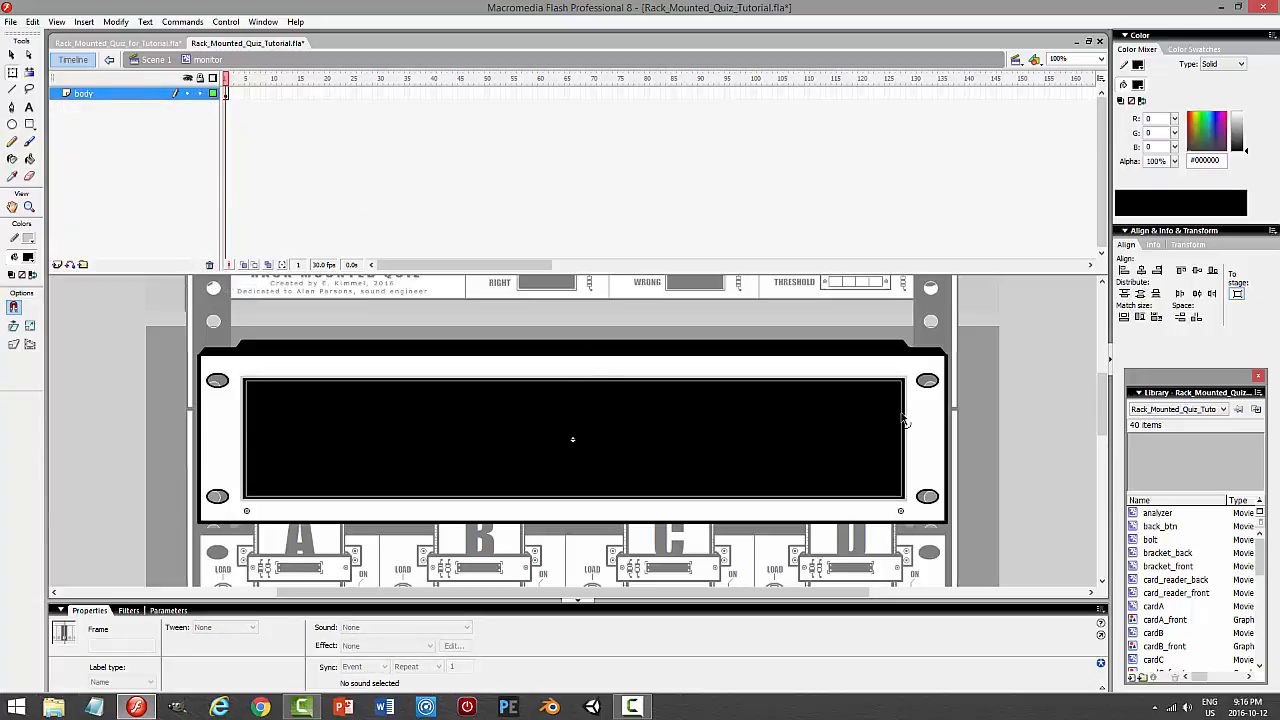
Copy the right border line of the monitor's black screen and paste the copy in place
click(956, 436)
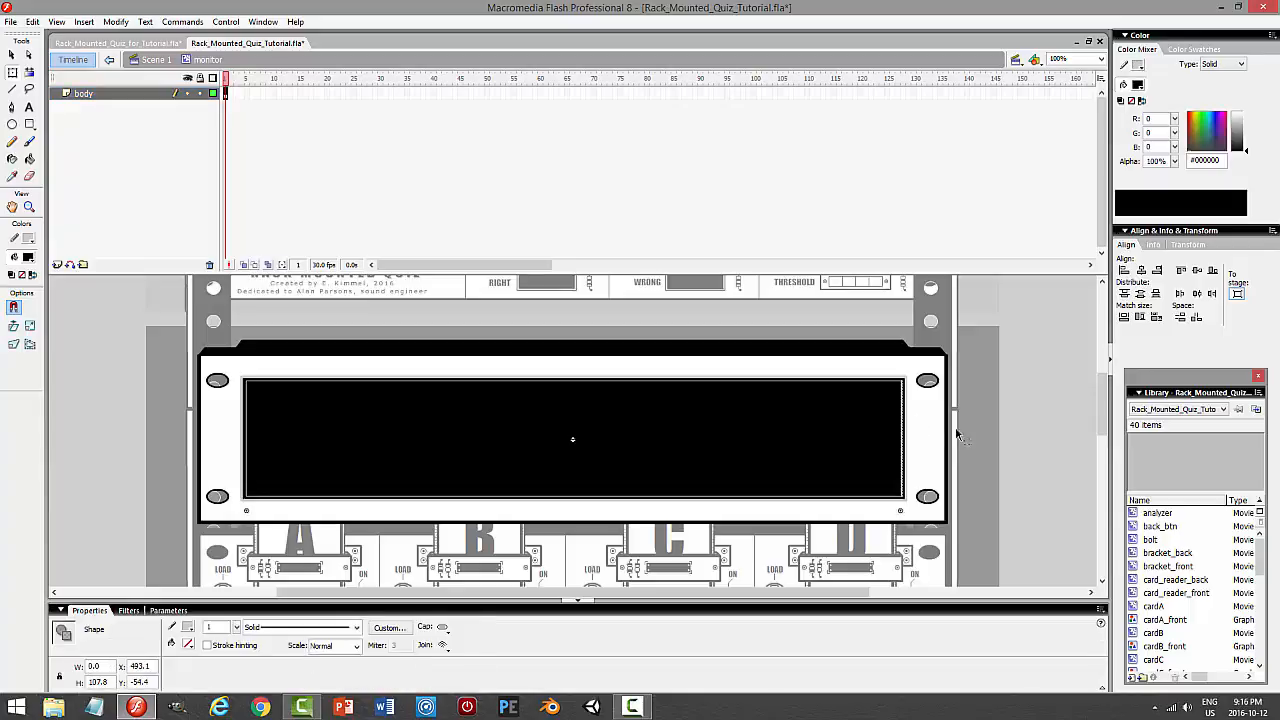
click(33, 21)
click(50, 86)
click(33, 21)
click(52, 119)
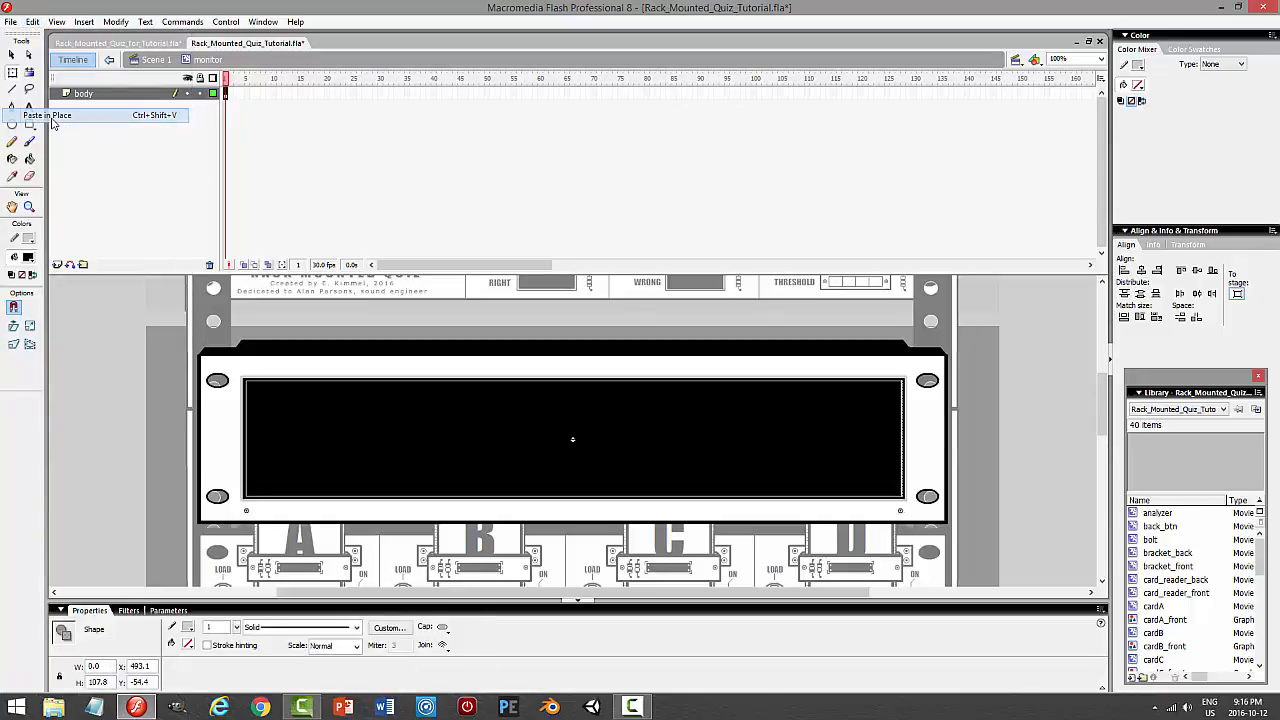
Move the pasted line left to X 133.1 as a vertical divider across the monitor screen, and deselect it
key(Left)
key(Left)
key(Left)
key(Left)
key(Left)
key(Left)
key(Left)
key(Left)
key(Left)
key(Left)
key(Left)
key(Left)
key(Left)
key(Left)
key(Left)
key(Left)
key(Left)
key(Left)
key(Left)
key(Left)
key(Left)
key(Left)
key(Left)
key(Left)
key(Left)
key(Left)
key(Left)
key(Left)
key(Left)
key(Left)
key(Left)
key(Left)
key(Left)
key(Left)
key(Left)
key(Left)
key(Left)
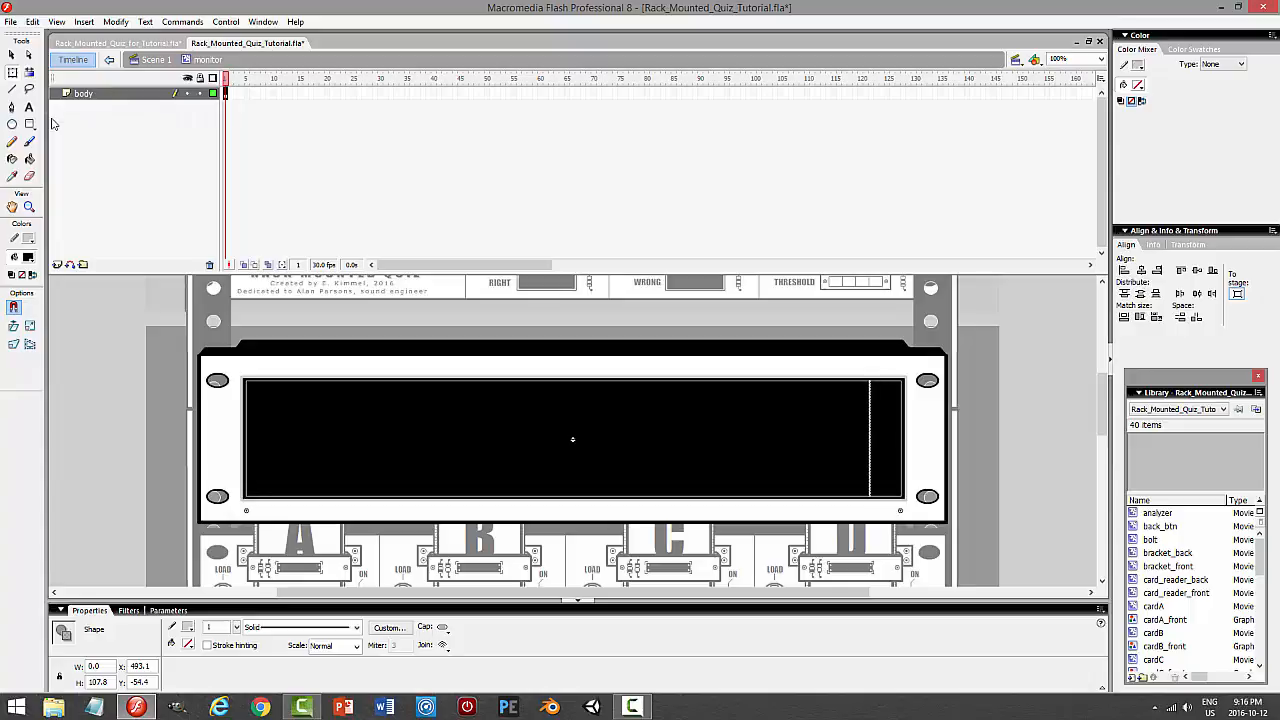
key(Left)
key(Left)
key(Left)
key(Left)
key(Left)
key(Left)
key(Left)
key(Left)
key(Left)
key(Left)
key(Left)
key(Left)
key(Left)
key(Left)
key(Left)
key(Left)
key(Left)
key(Left)
key(Left)
key(Left)
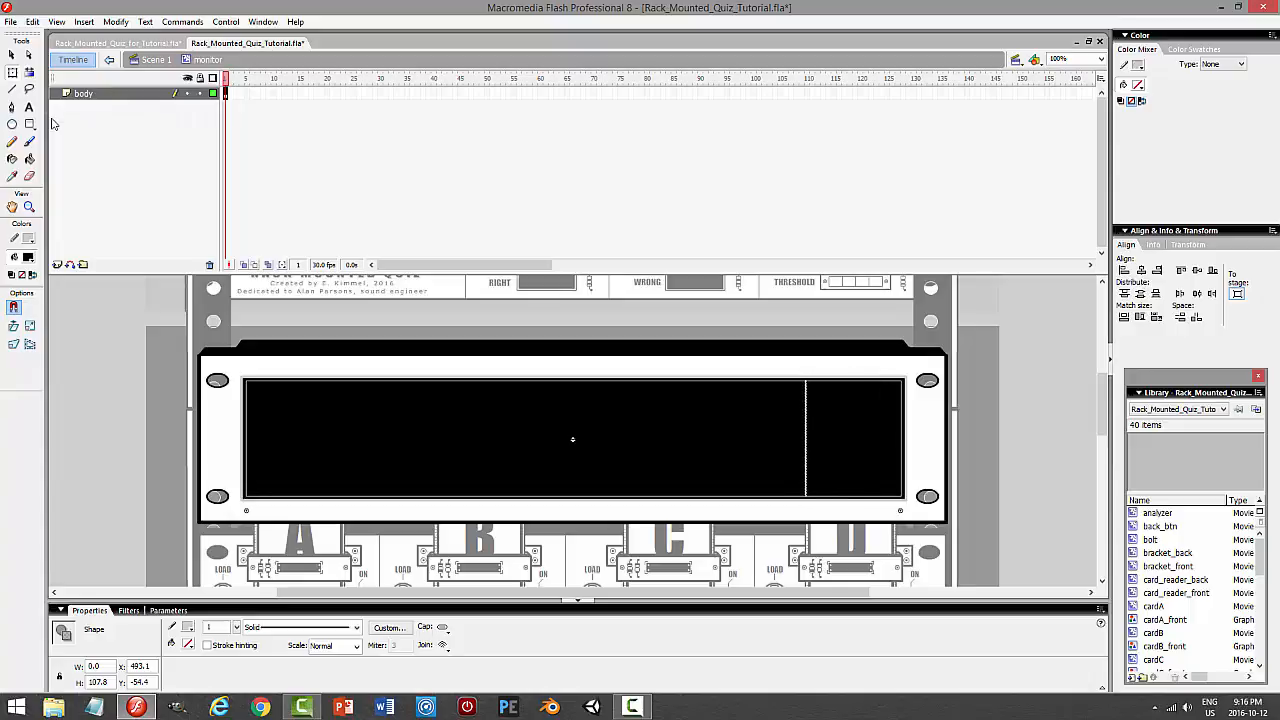
key(Left)
key(Left)
key(Left)
key(Left)
key(Left)
key(Left)
key(Left)
key(Left)
key(Left)
key(Left)
key(Left)
key(Left)
key(Left)
key(Left)
key(Left)
key(Left)
key(Left)
key(Left)
key(Left)
key(Left)
key(Left)
key(Left)
key(Left)
key(Left)
key(Left)
key(Left)
key(Left)
key(Left)
key(Left)
key(Left)
key(Left)
key(Left)
key(Left)
key(Left)
key(Left)
key(Left)
key(Left)
key(Left)
key(Left)
key(Left)
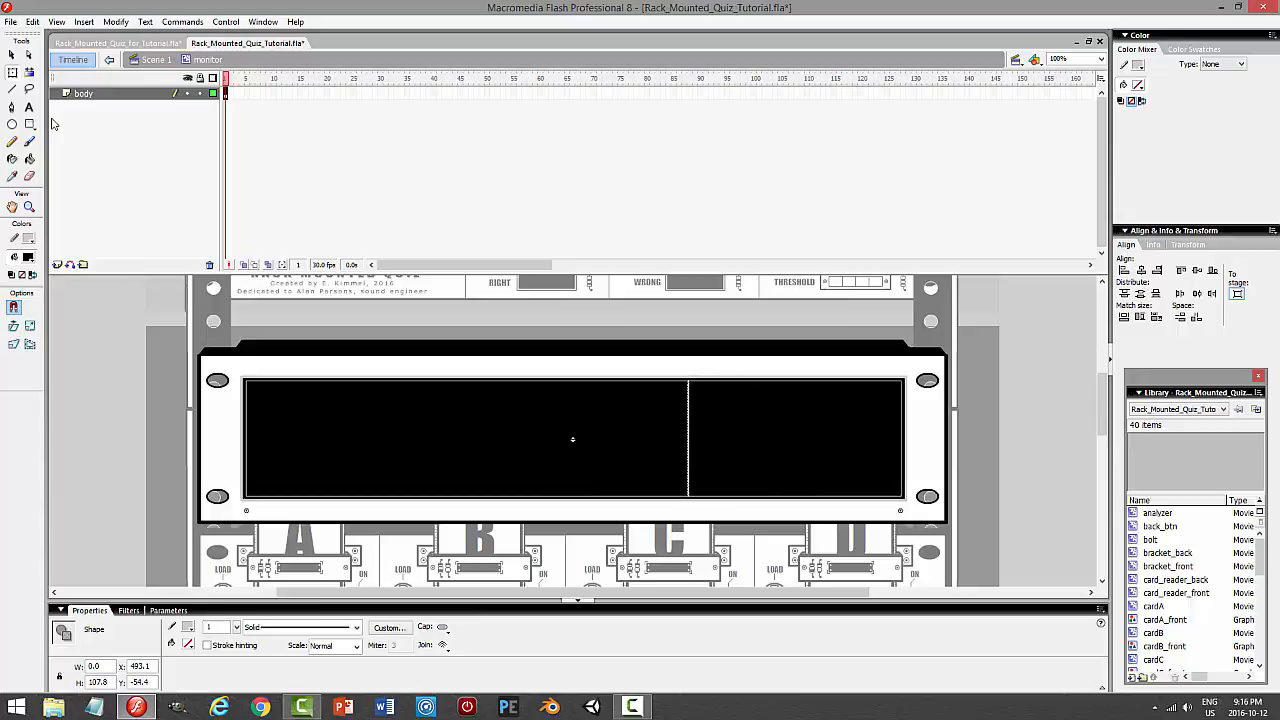
key(Left)
key(Left)
key(Left)
key(Left)
key(Left)
key(Left)
key(Left)
key(Left)
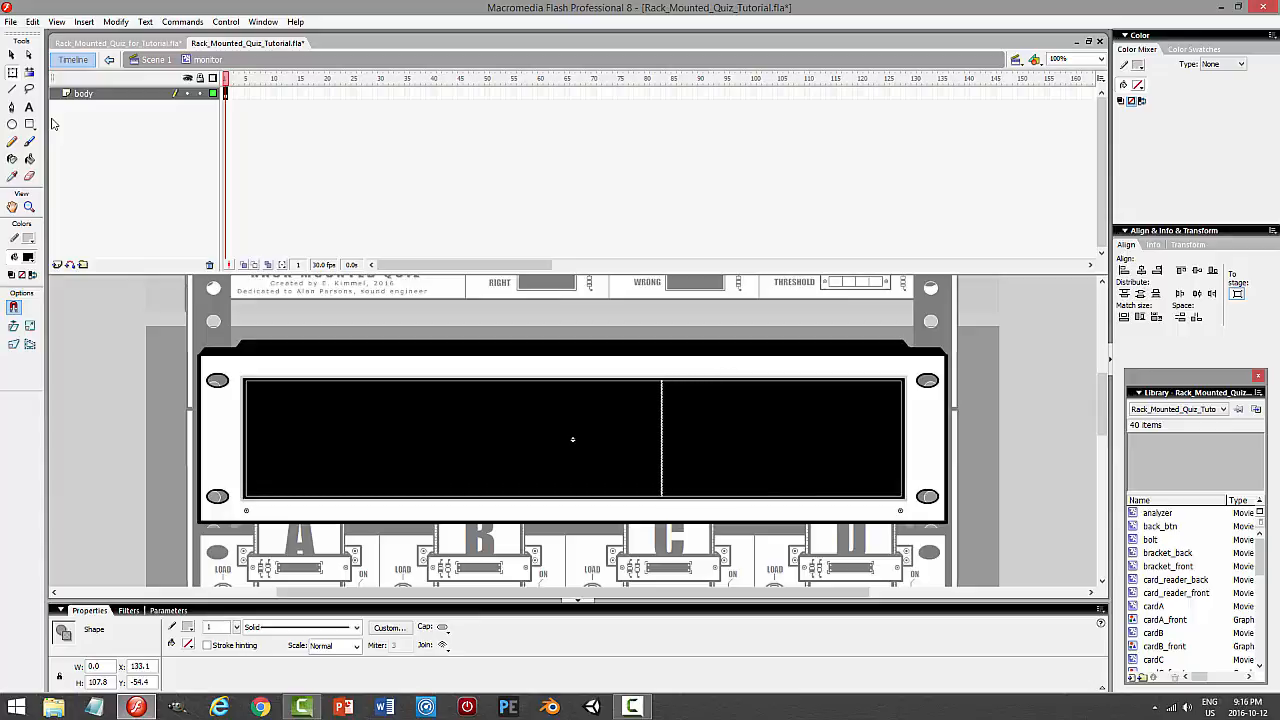
click(1057, 345)
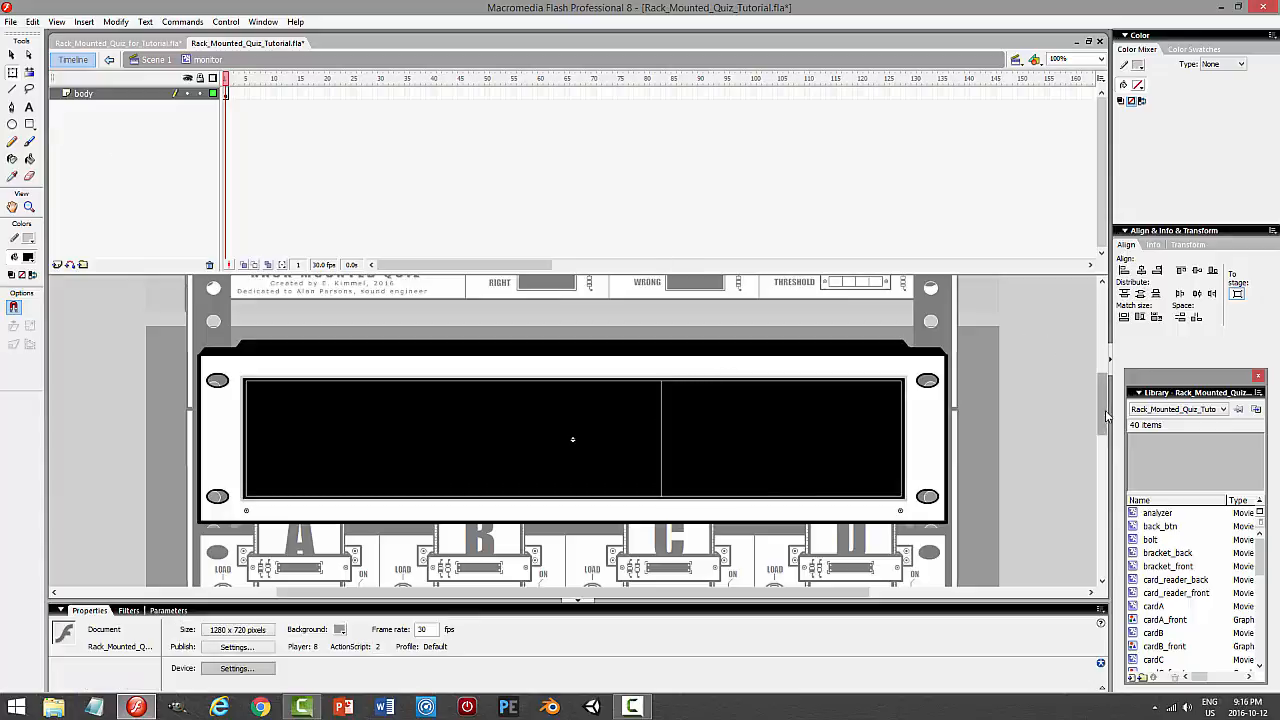
Return to the main scene, test the movie to check the monitor's divider line, and close the preview
mouse_move(1100, 405)
mouse_down()
mouse_move(1100, 343)
mouse_move(1095, 419)
mouse_up()
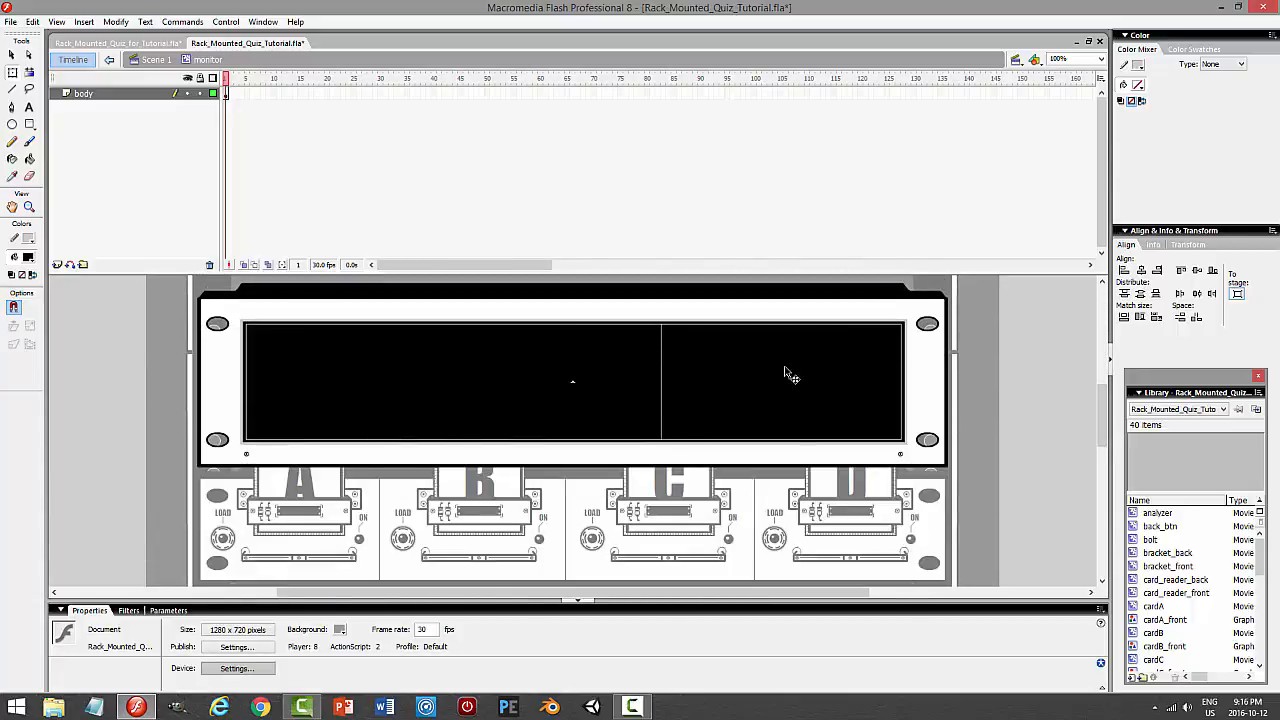
click(152, 59)
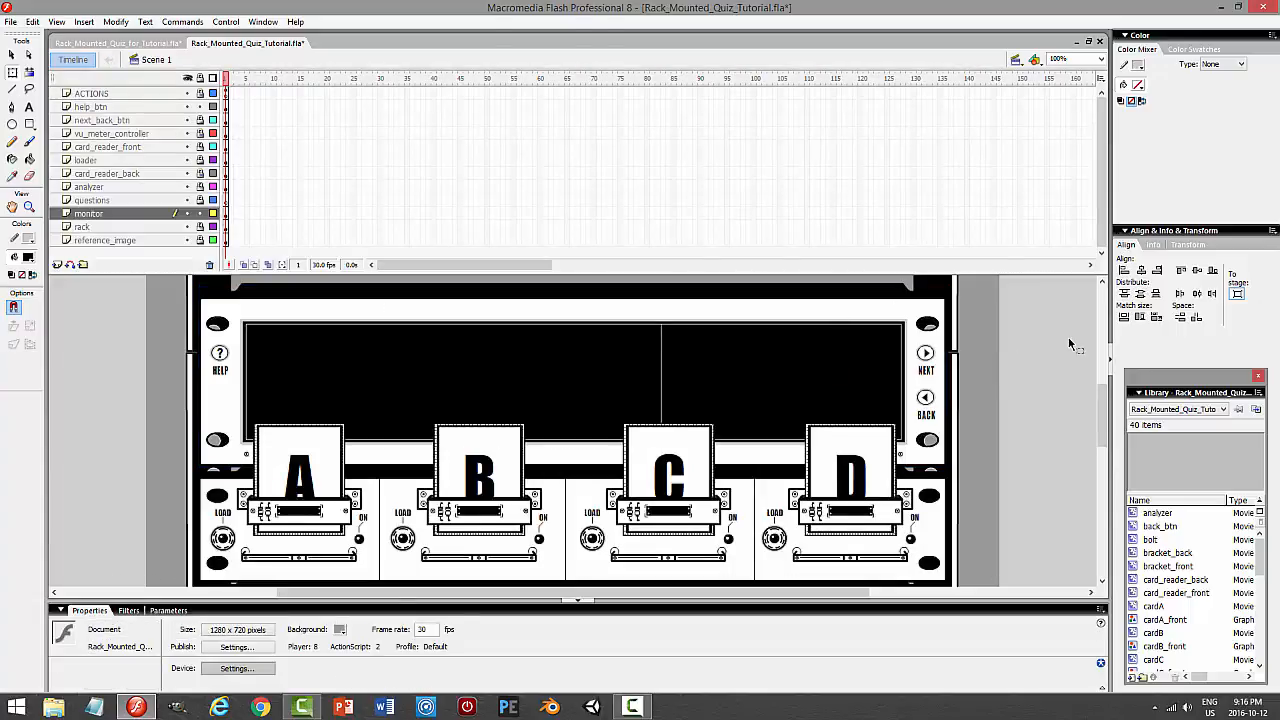
key(ctrl+Return)
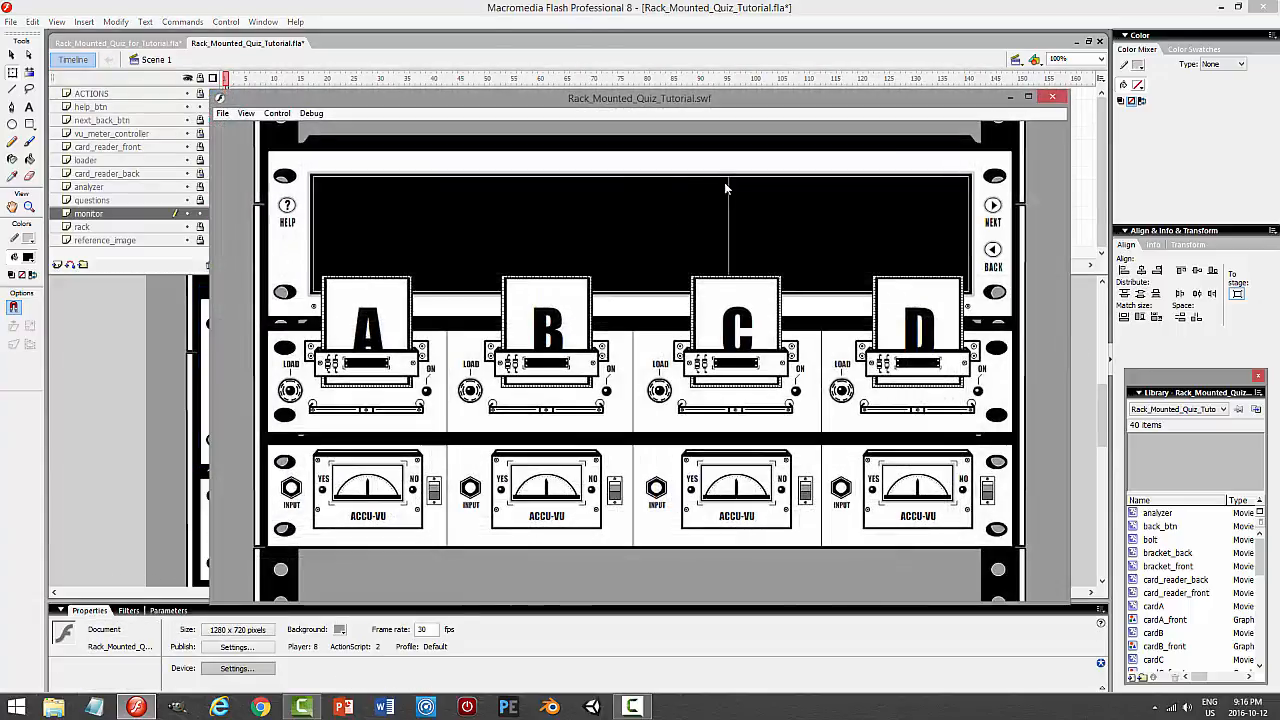
click(1052, 96)
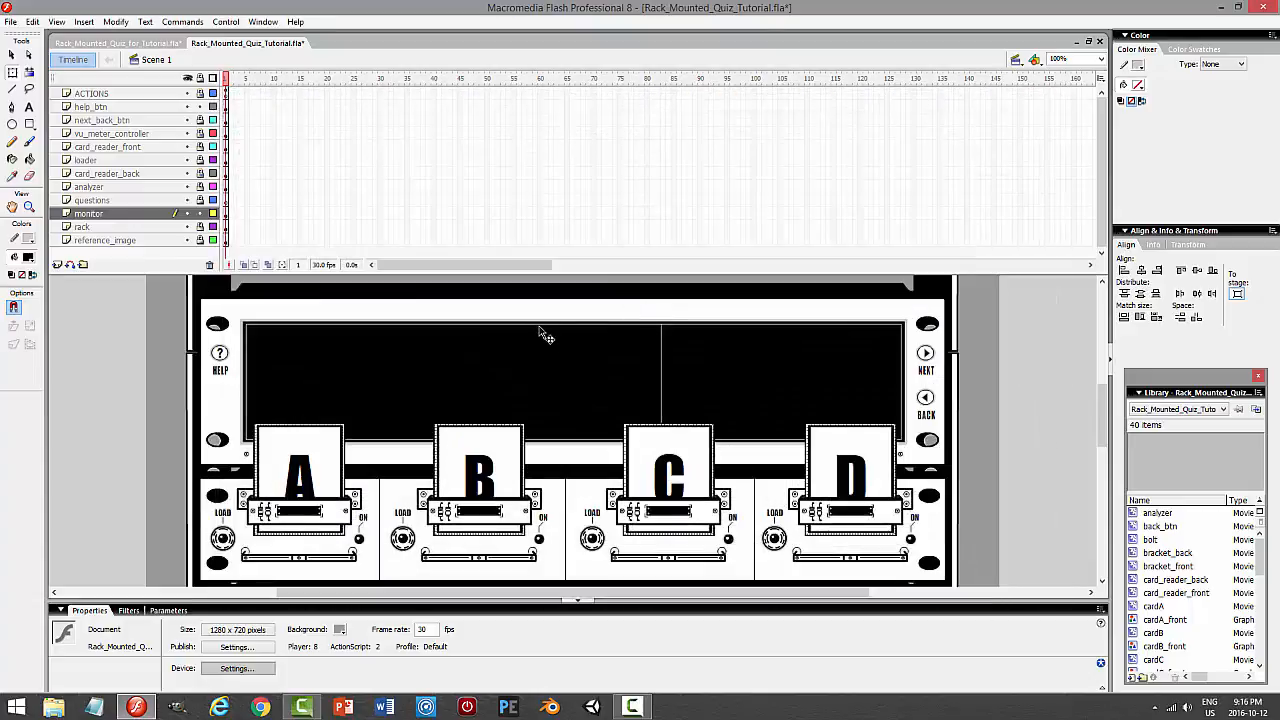
Set the stroke of the monitor's screen outline and divider to grey #999999 and check it in a test movie
double_click(626, 334)
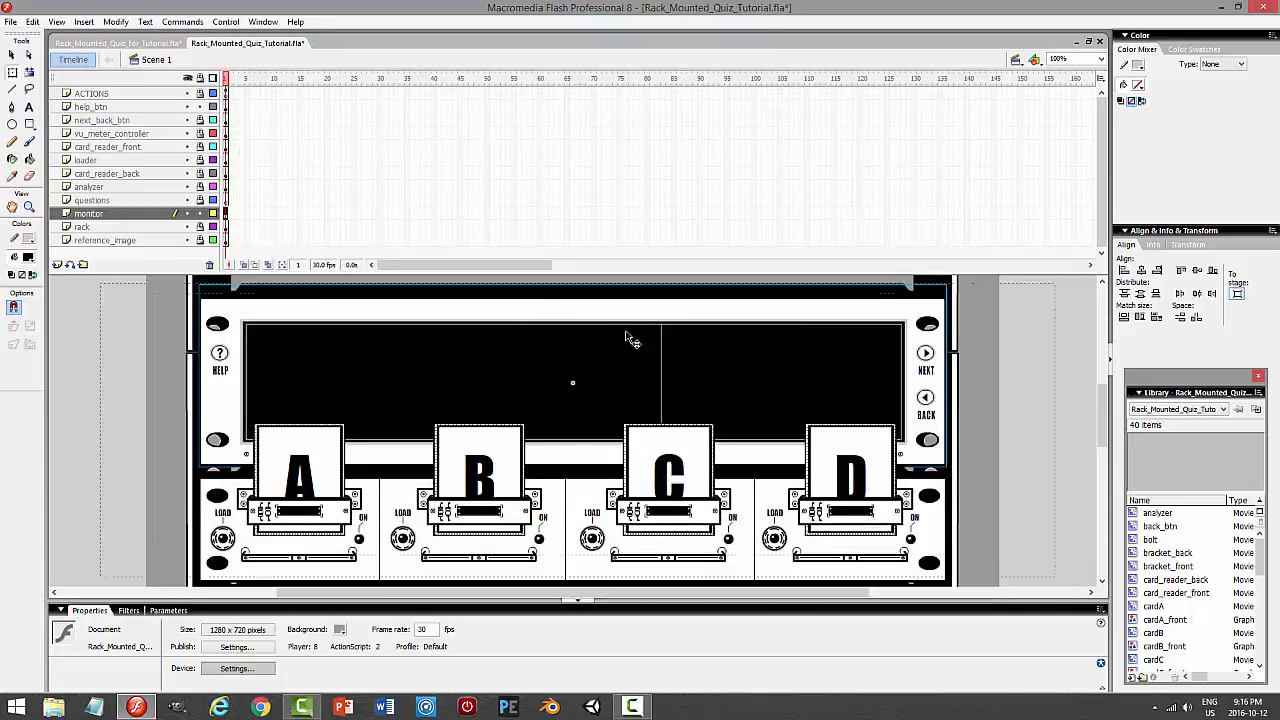
click(686, 350)
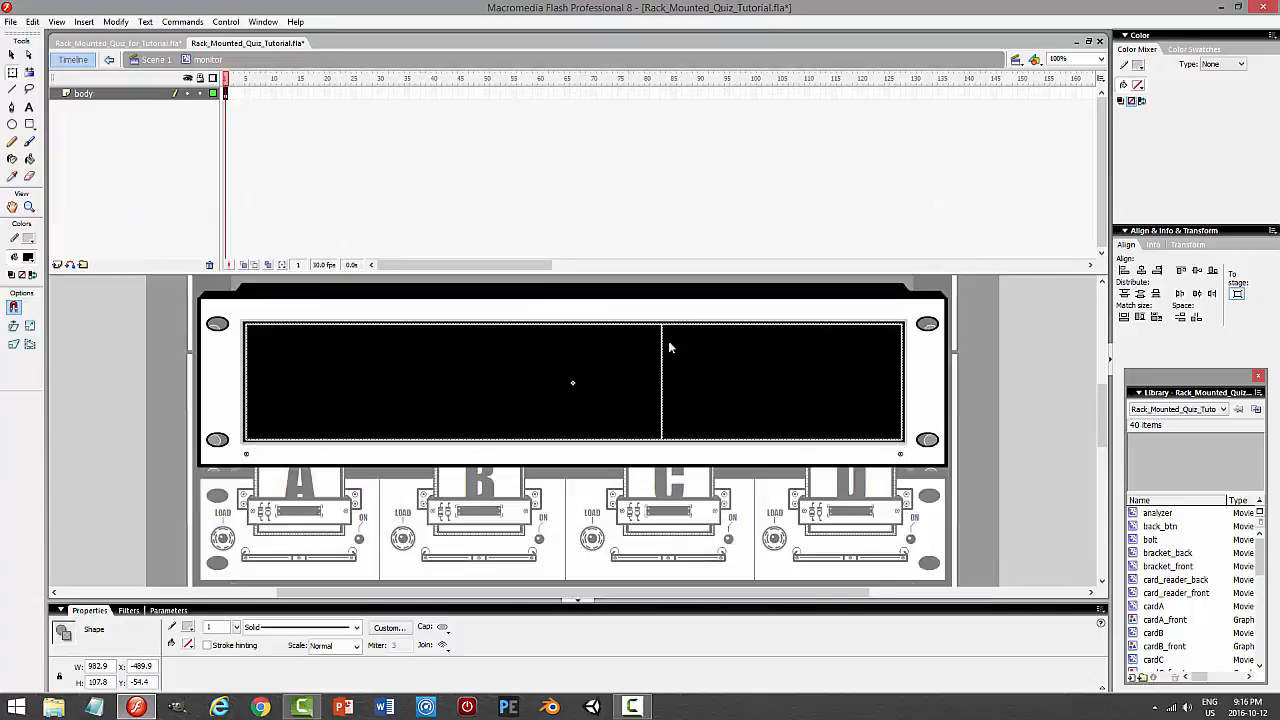
click(186, 630)
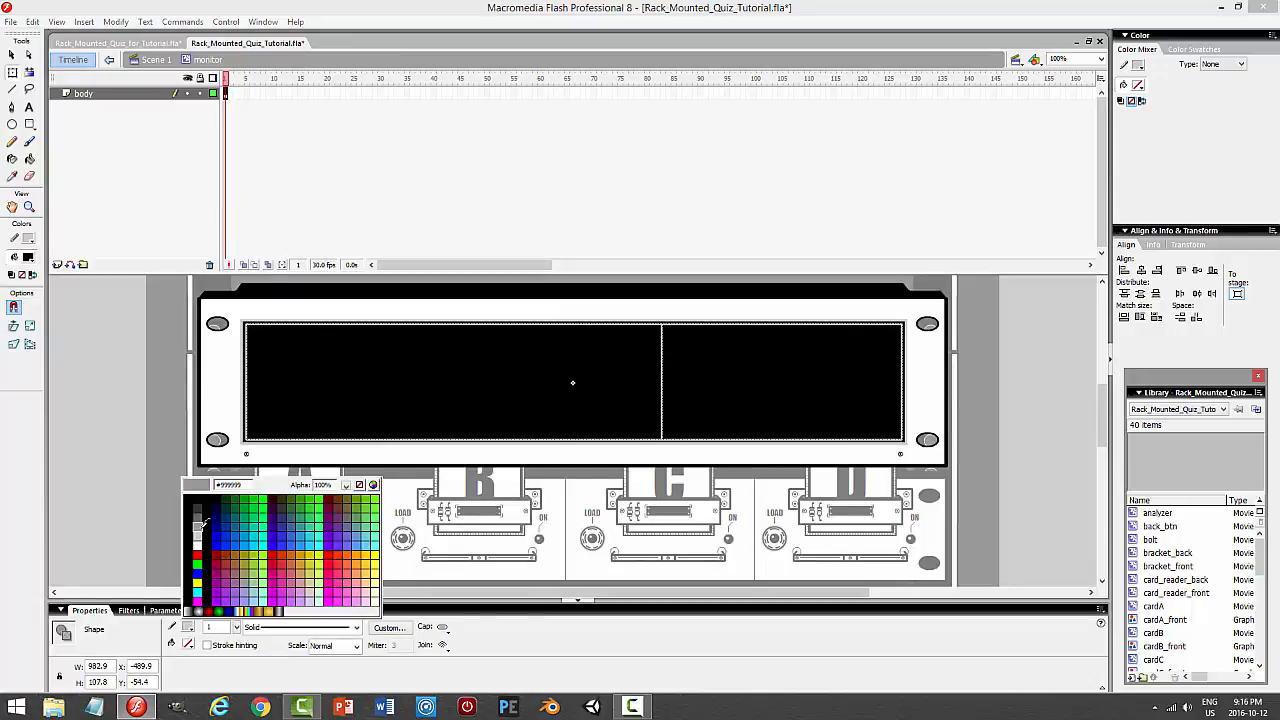
click(203, 527)
click(1050, 385)
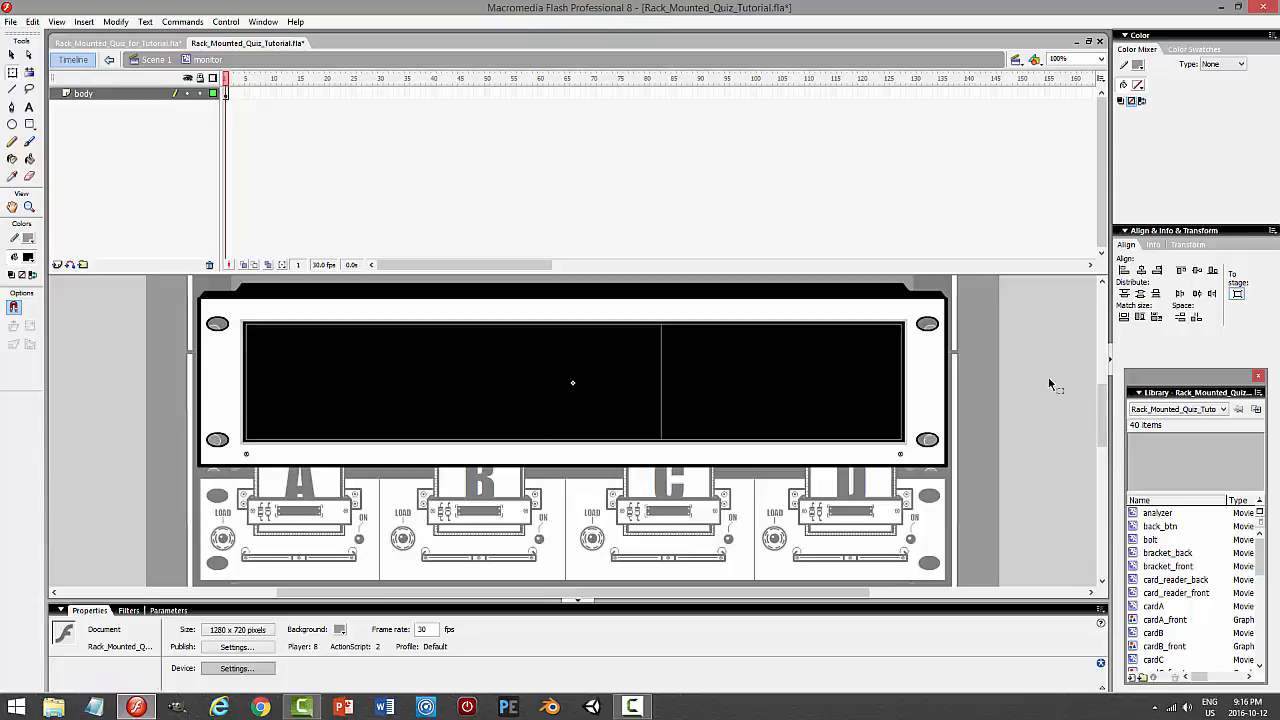
key(ctrl+Return)
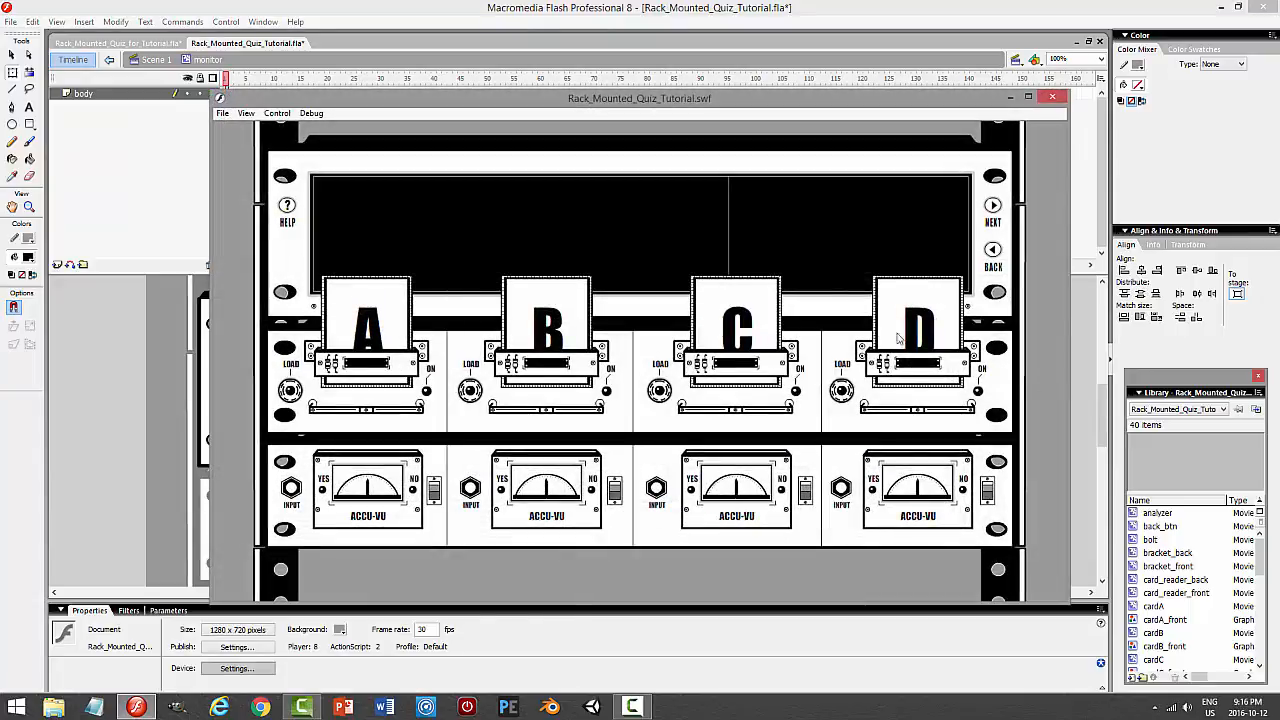
click(1052, 97)
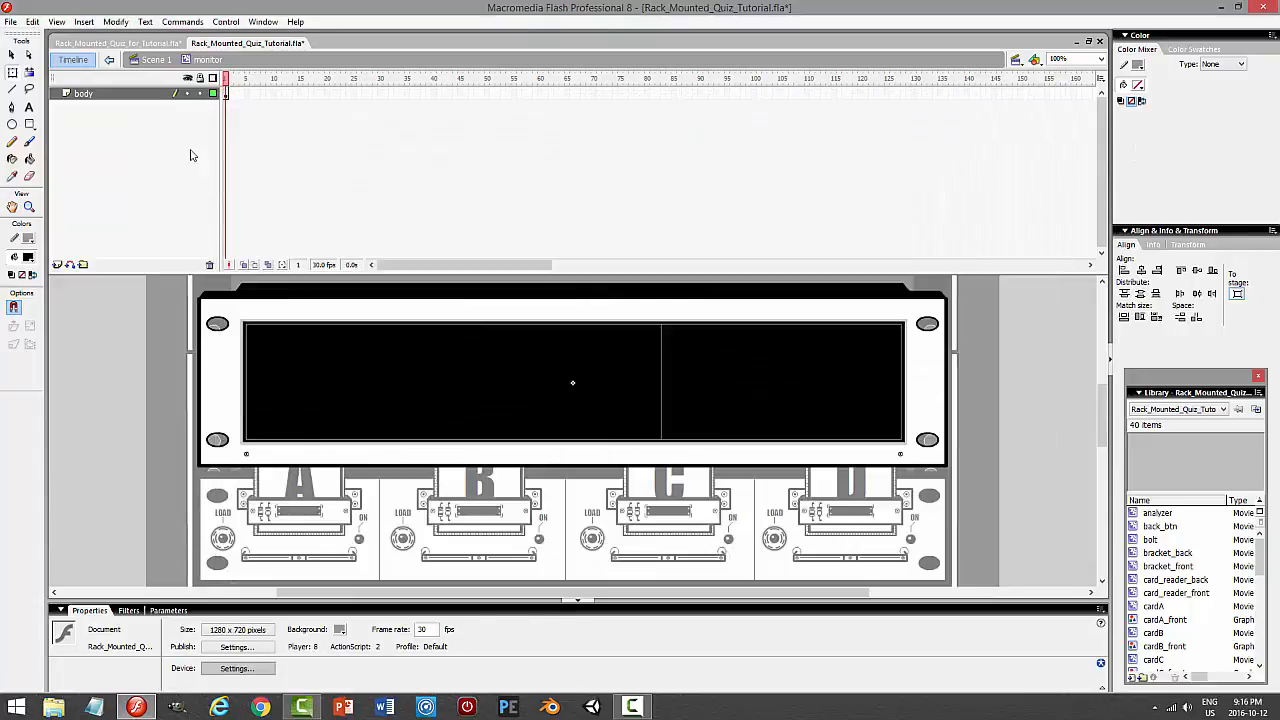
Return to the main scene, lock the monitor layer, and unlock and select the questions layer
click(155, 59)
click(200, 214)
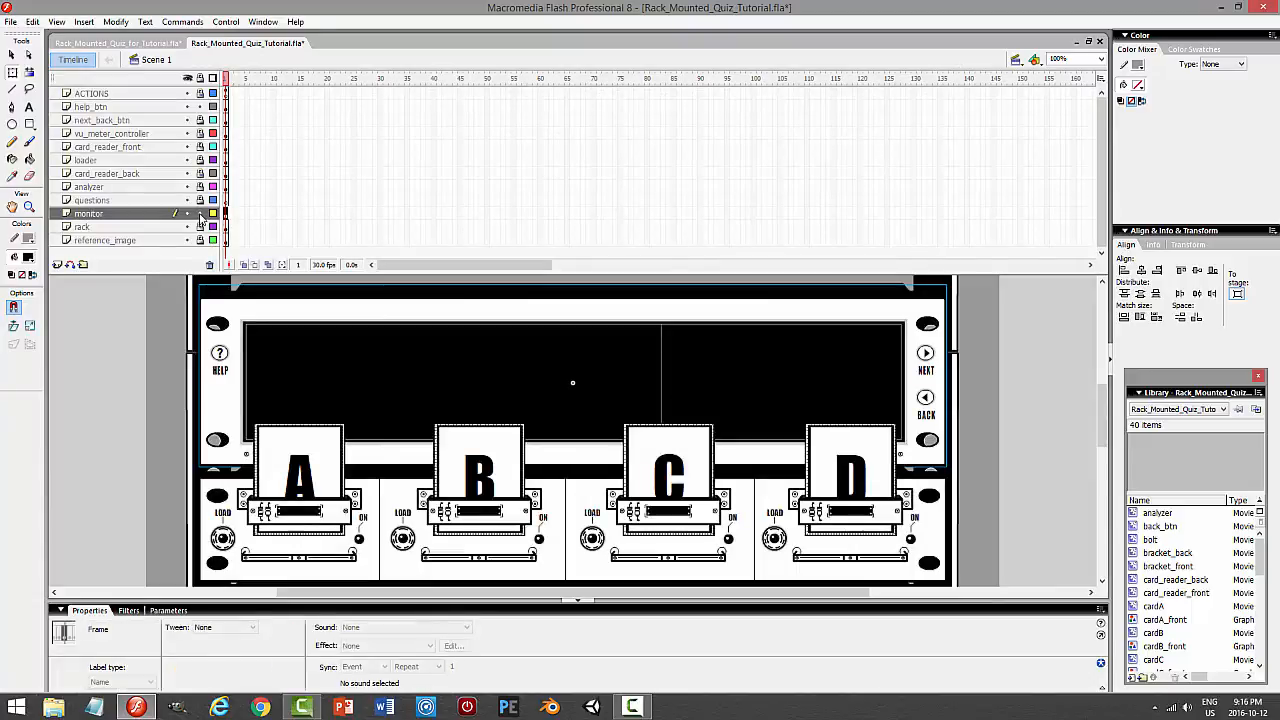
click(153, 200)
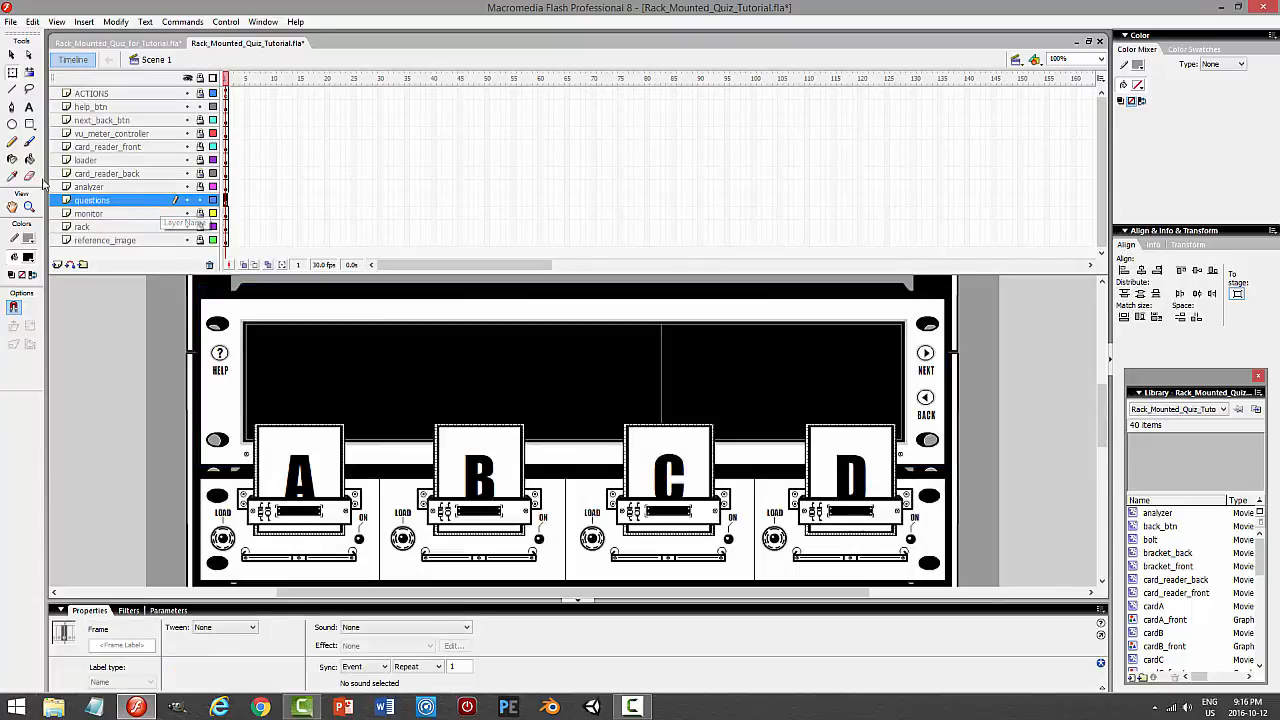
Add the text HOMEOSTASIS in lime green #99FF00 in a box about 387 px wide on the monitor screen's larger section
click(29, 106)
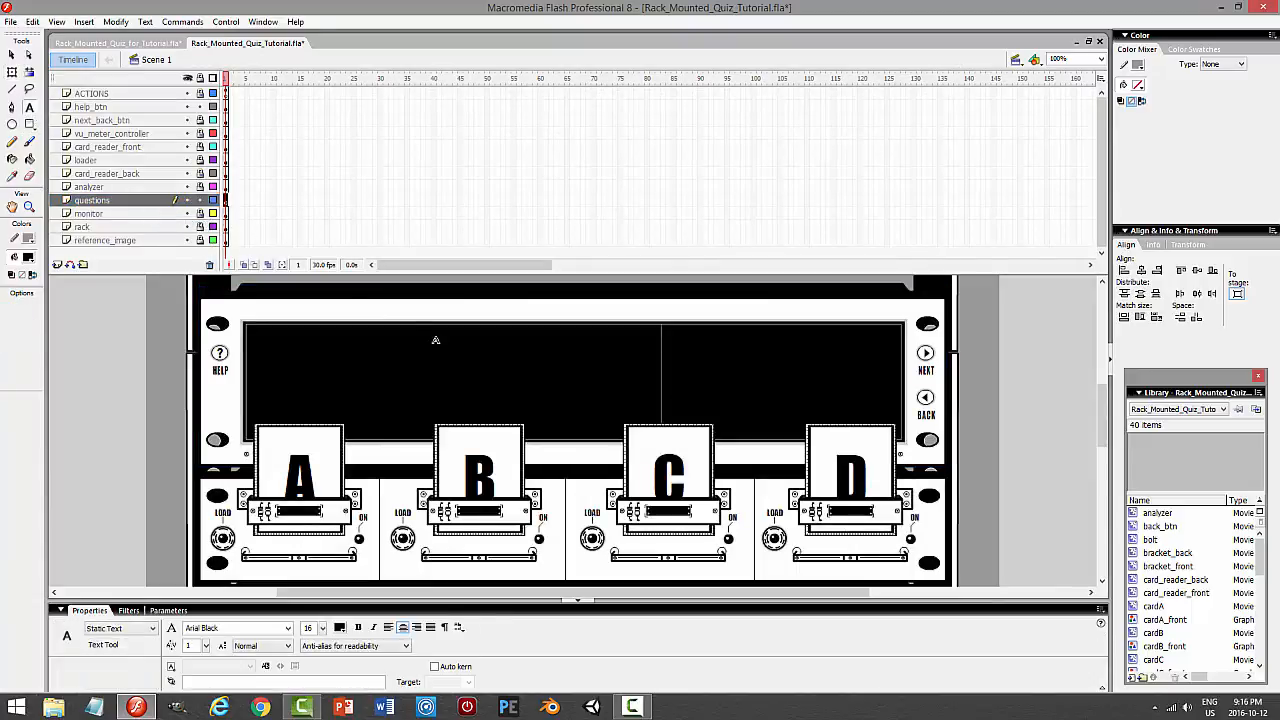
click(340, 628)
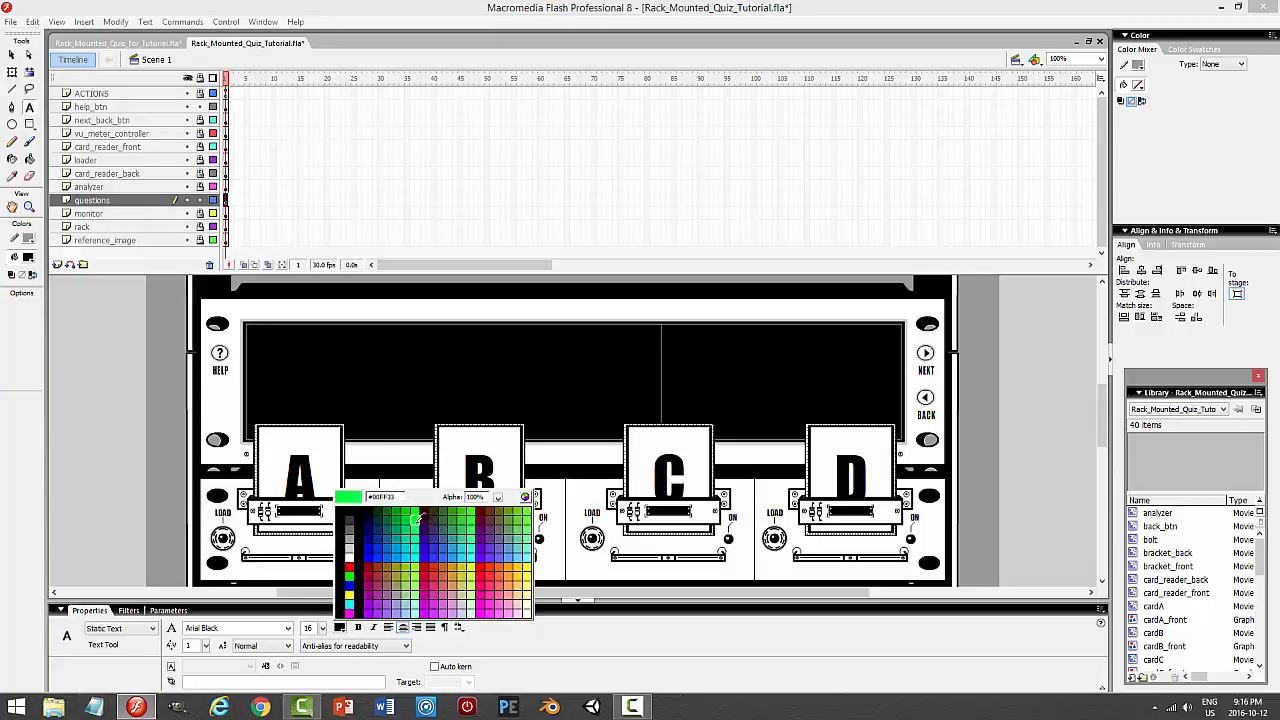
click(415, 563)
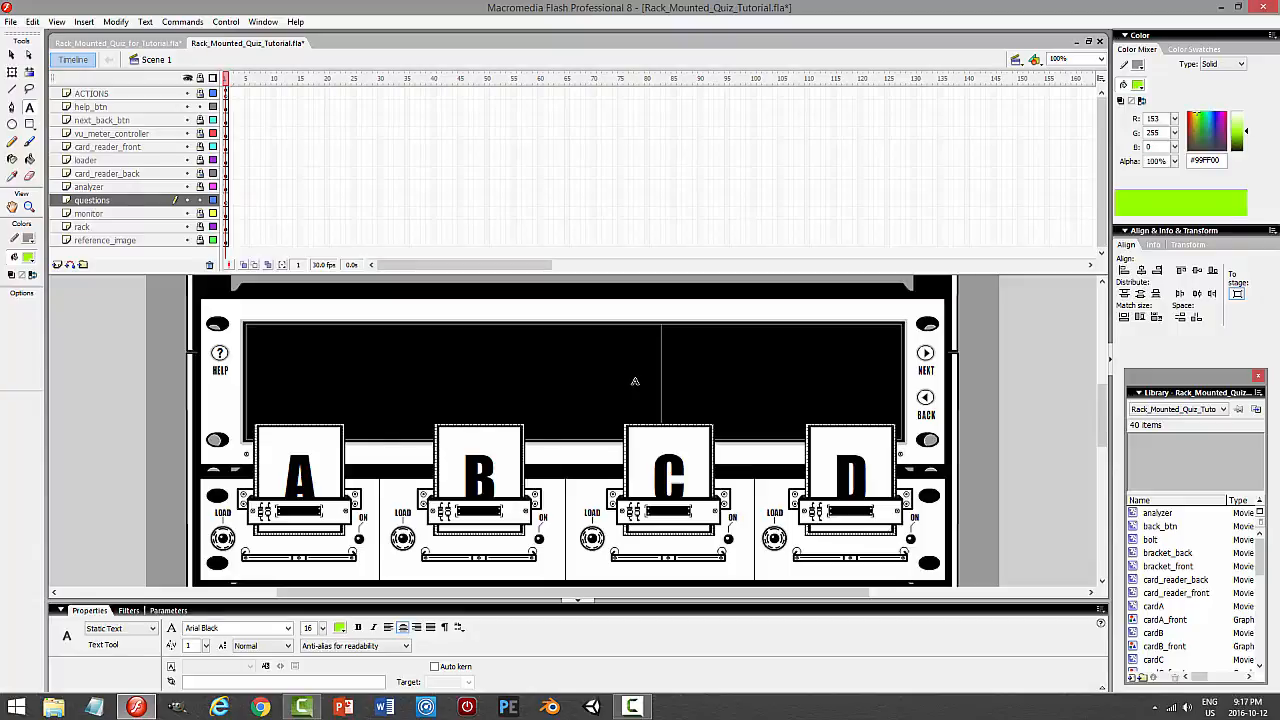
drag(336, 356, 594, 376)
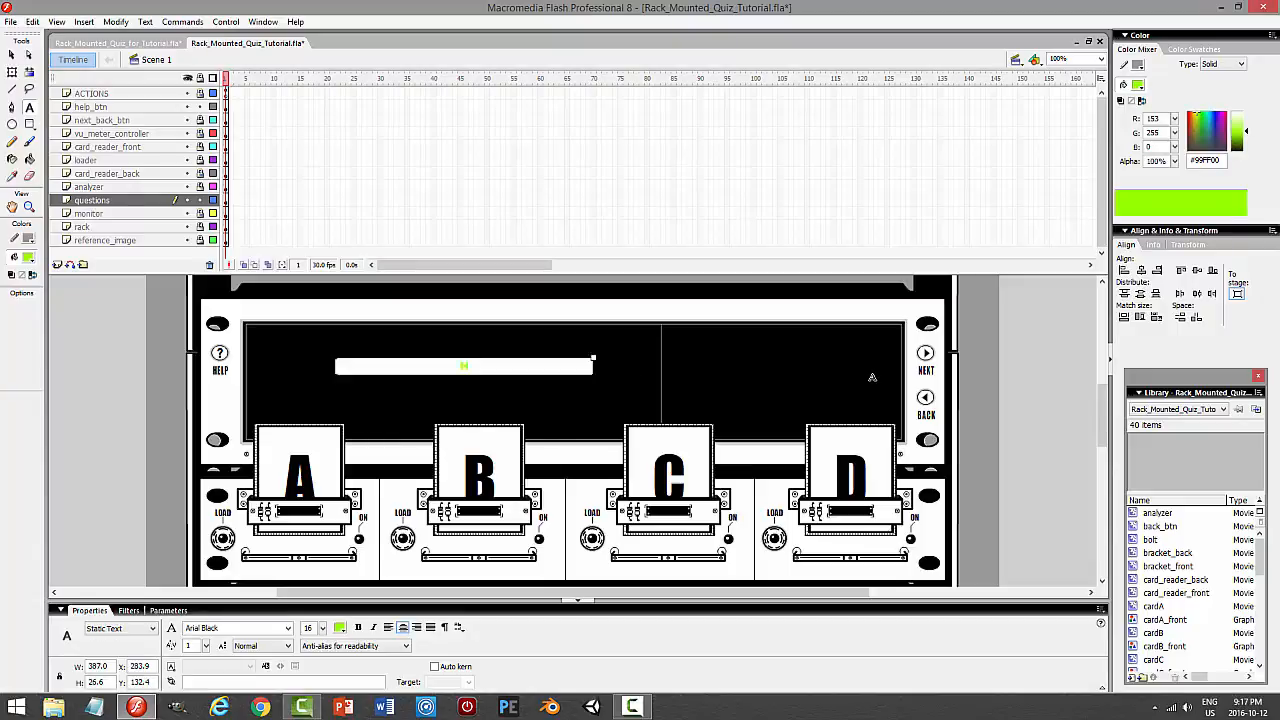
text(HOME)
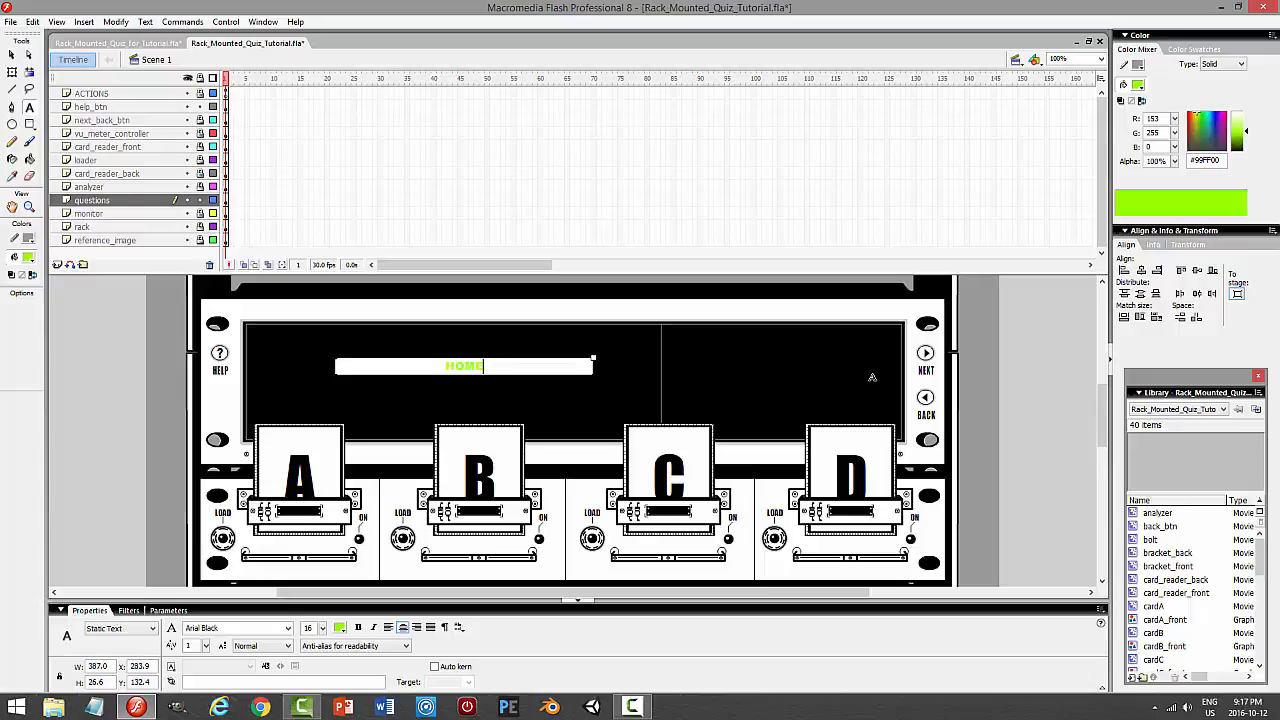
text(OSTASIS)
click(12, 55)
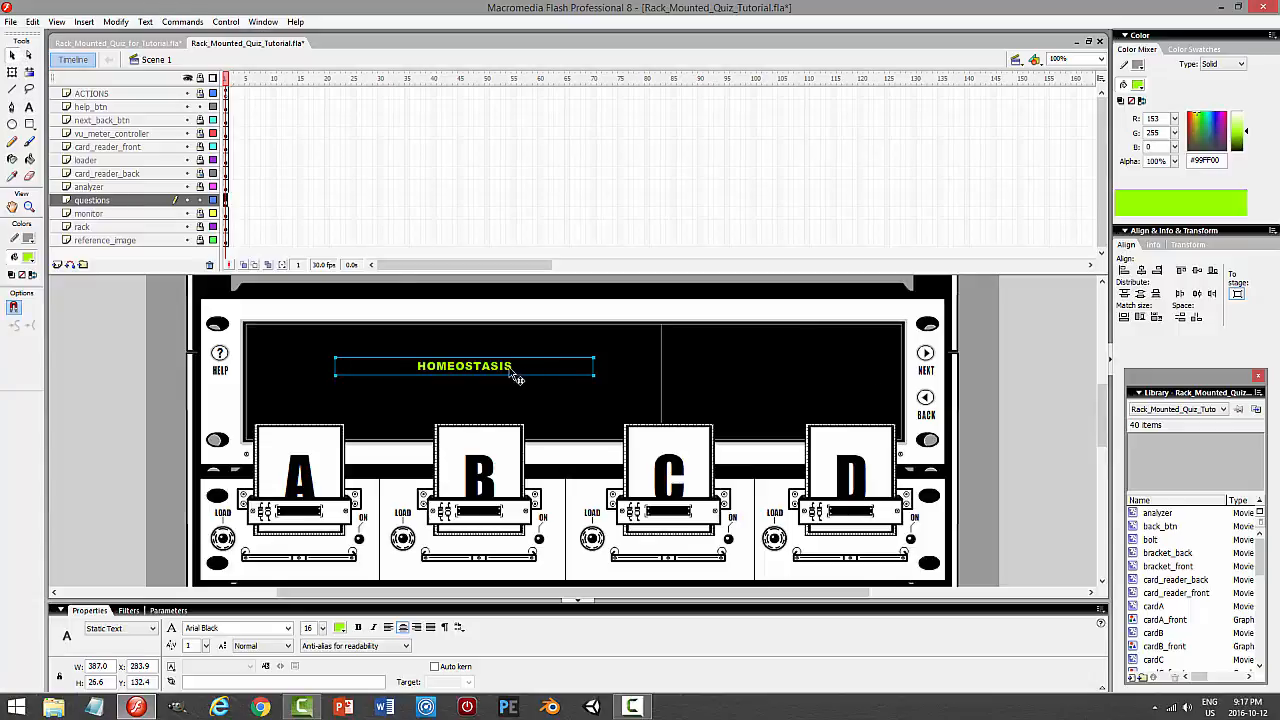
drag(500, 378, 494, 382)
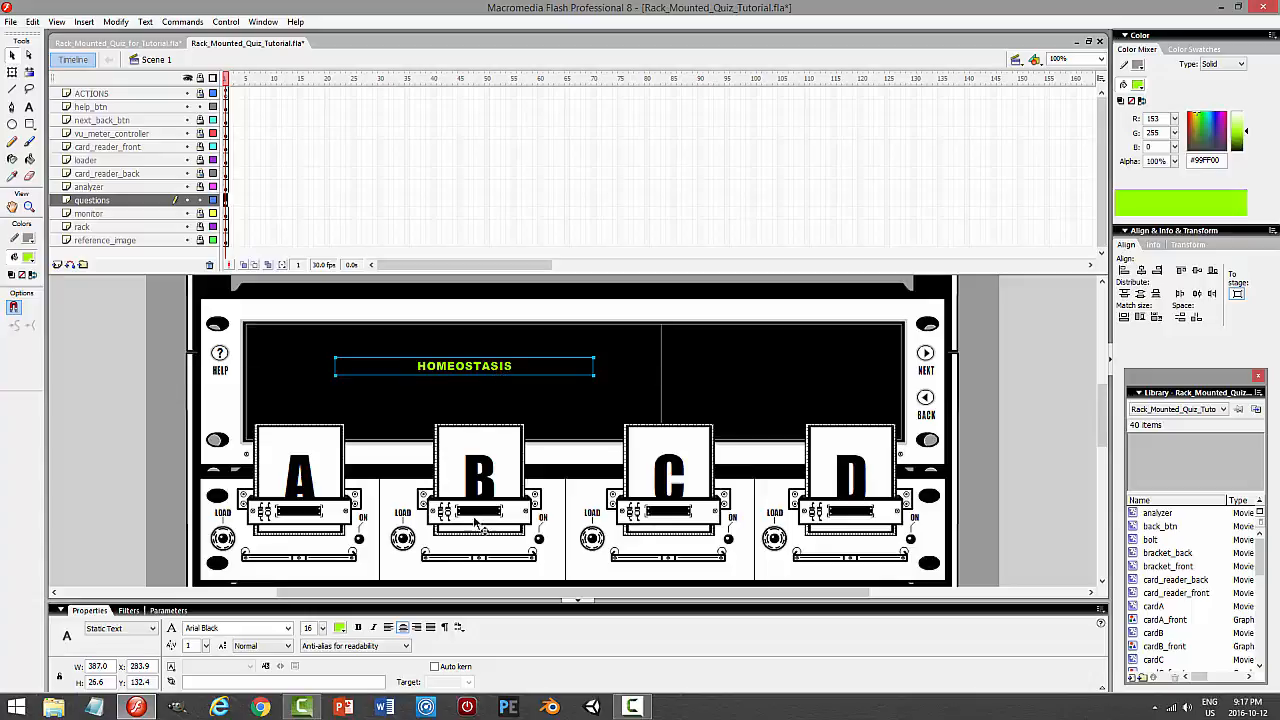
Enlarge the HOMEOSTASIS title to font size 45 and reposition it in the wide section of the monitor
click(323, 628)
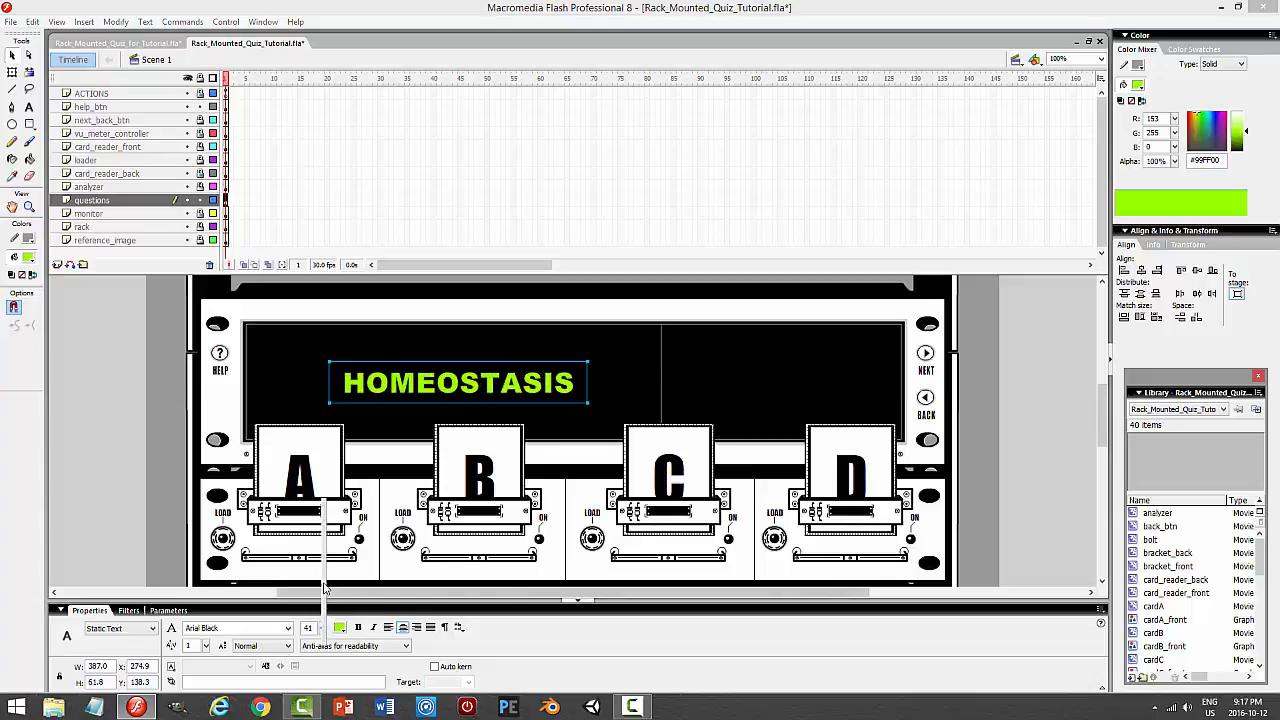
drag(324, 587, 323, 578)
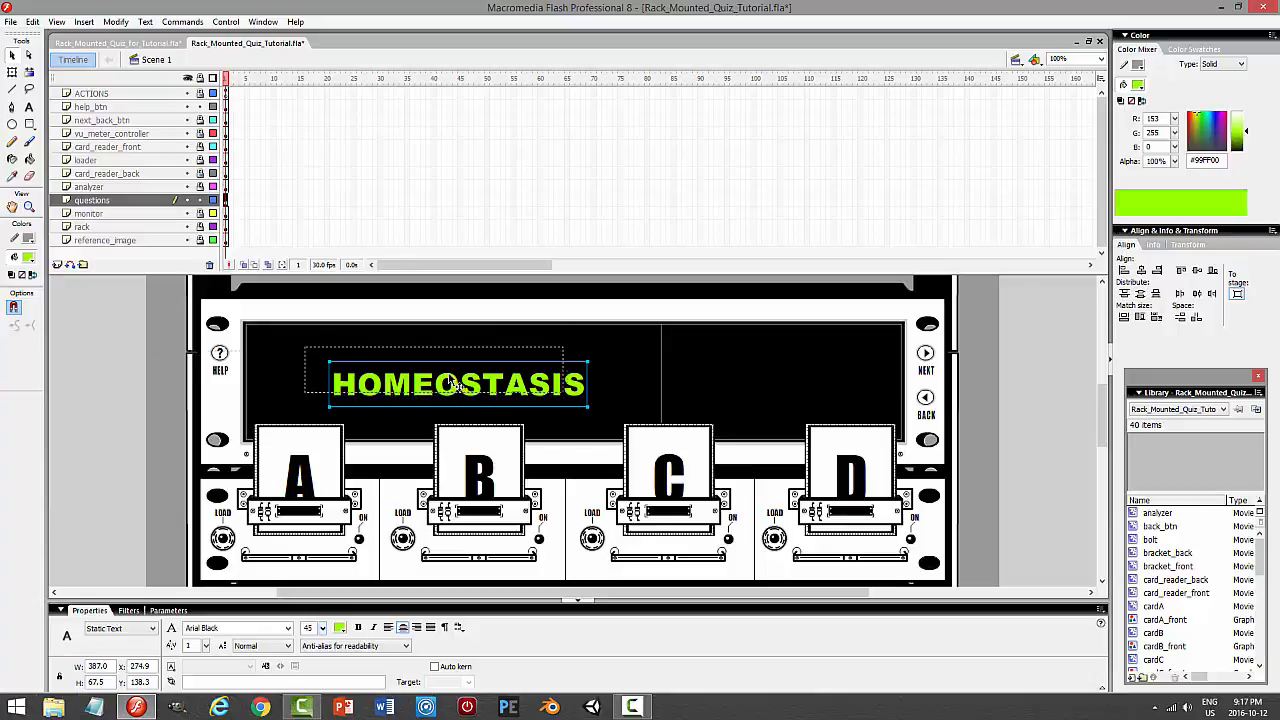
drag(480, 396, 452, 378)
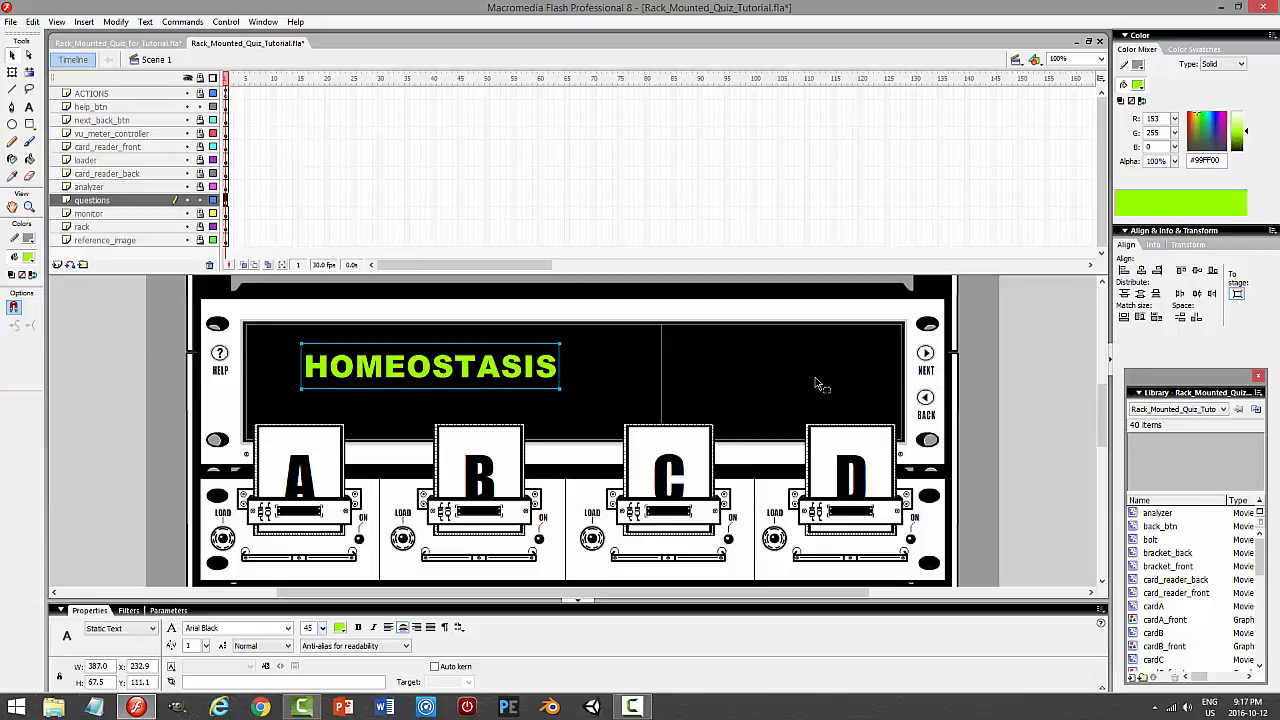
click(1060, 417)
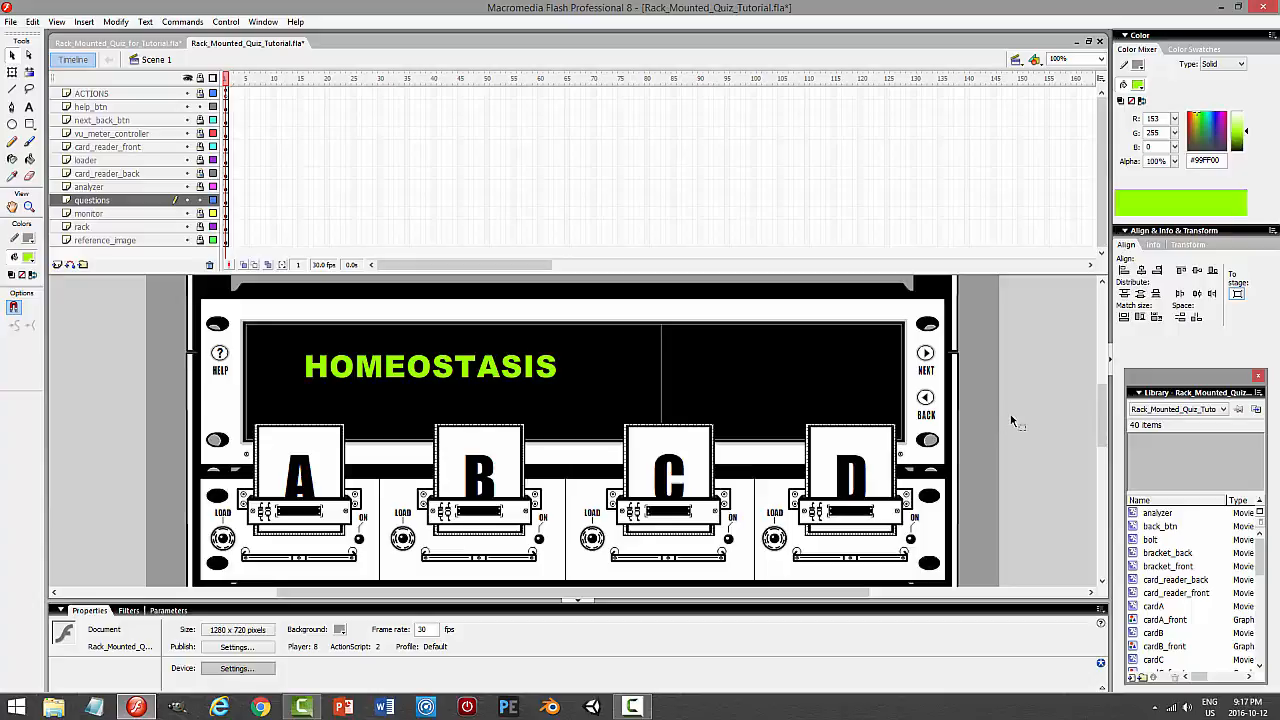
Change the HOMEOSTASIS title to Impact at size 58 and reposition it within the monitor's wide section
click(447, 378)
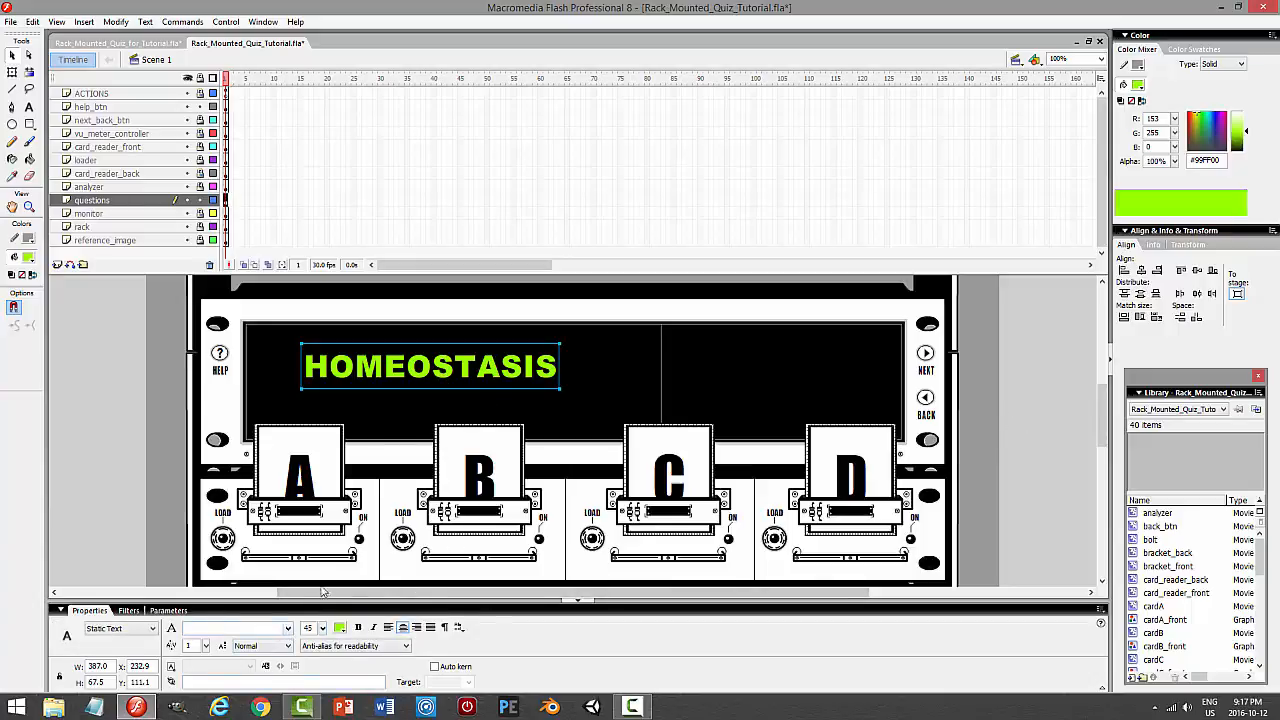
click(288, 628)
drag(285, 399, 286, 479)
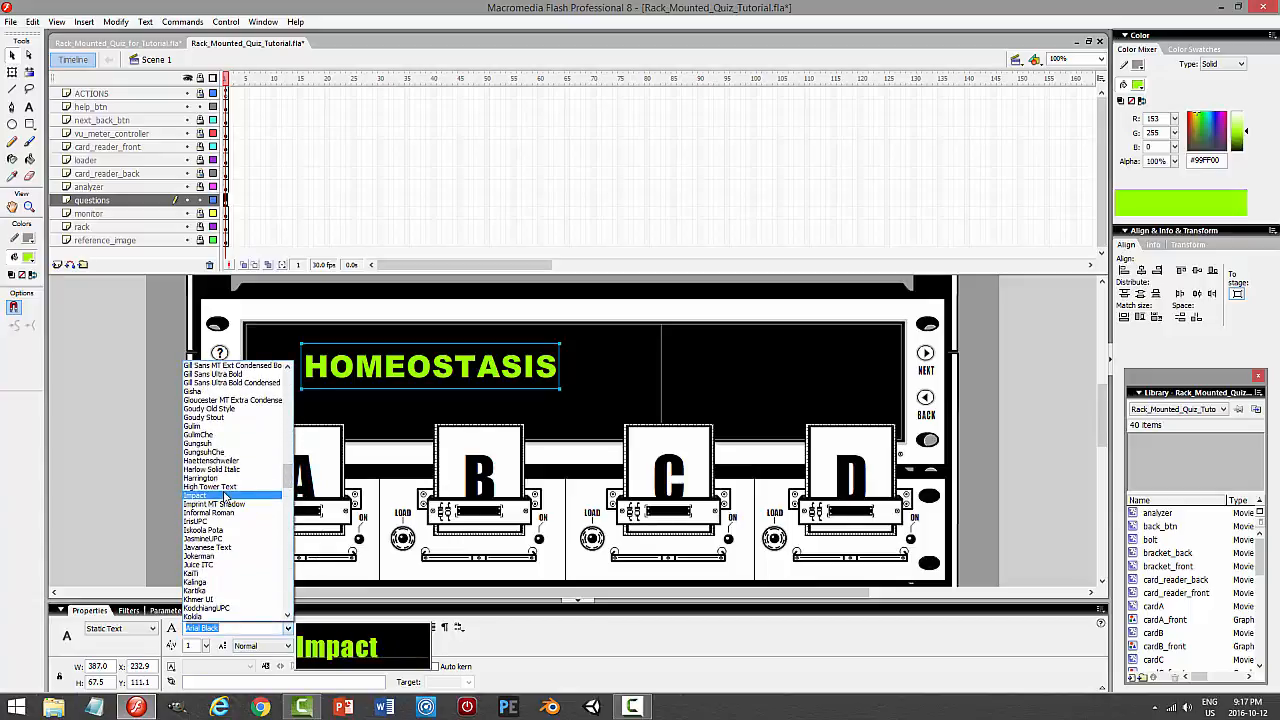
click(225, 495)
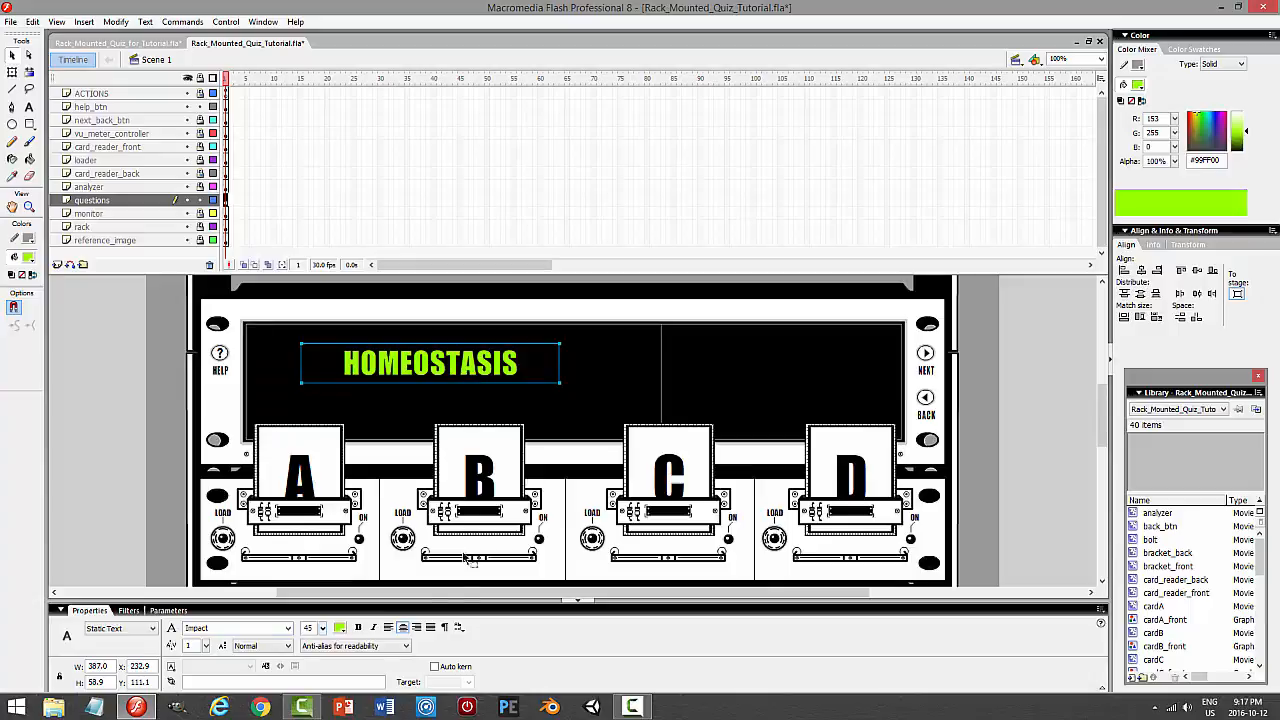
drag(324, 630, 326, 598)
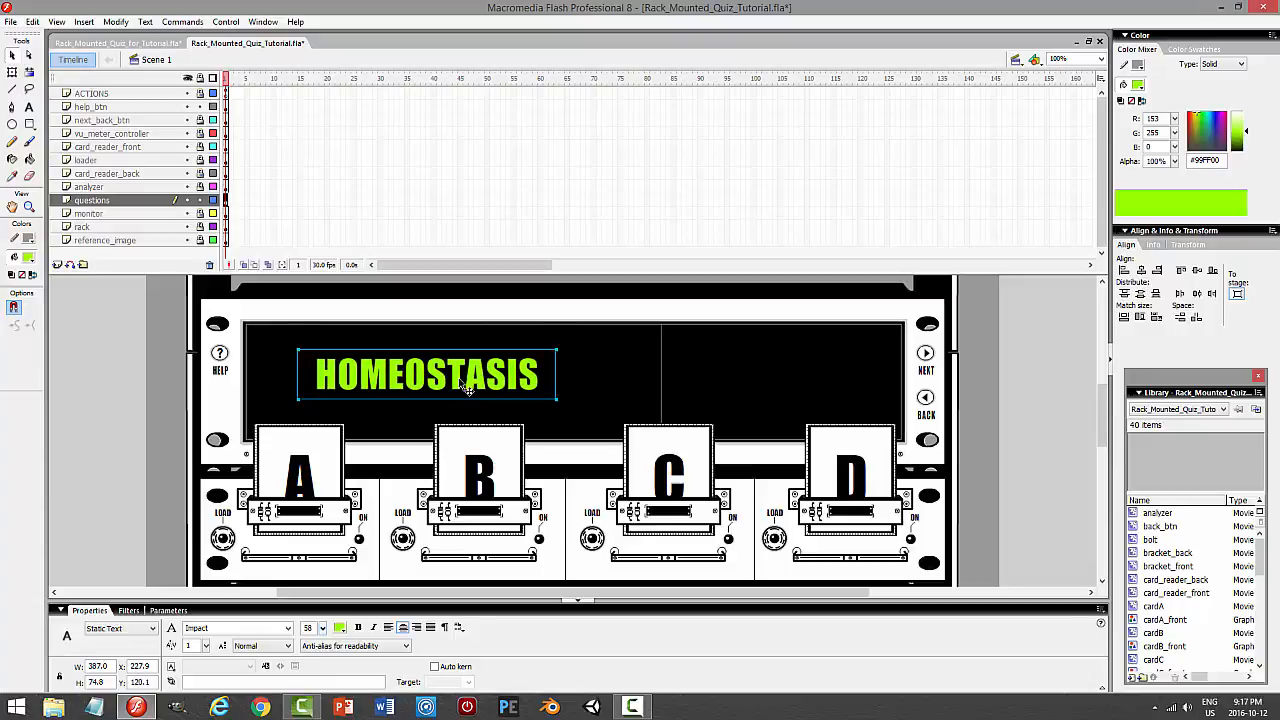
drag(473, 377, 468, 376)
click(1069, 390)
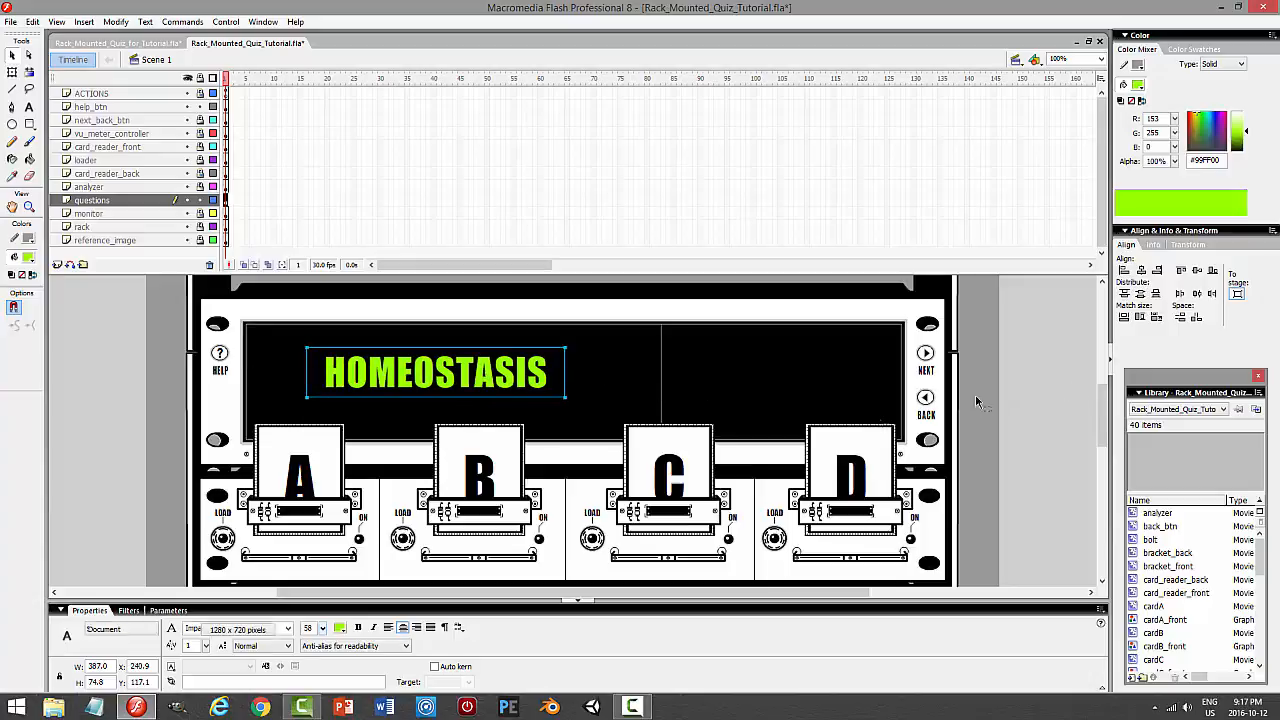
Create a static text box about 344 px wide over the monitor's narrow section containing the word "Read"
click(28, 107)
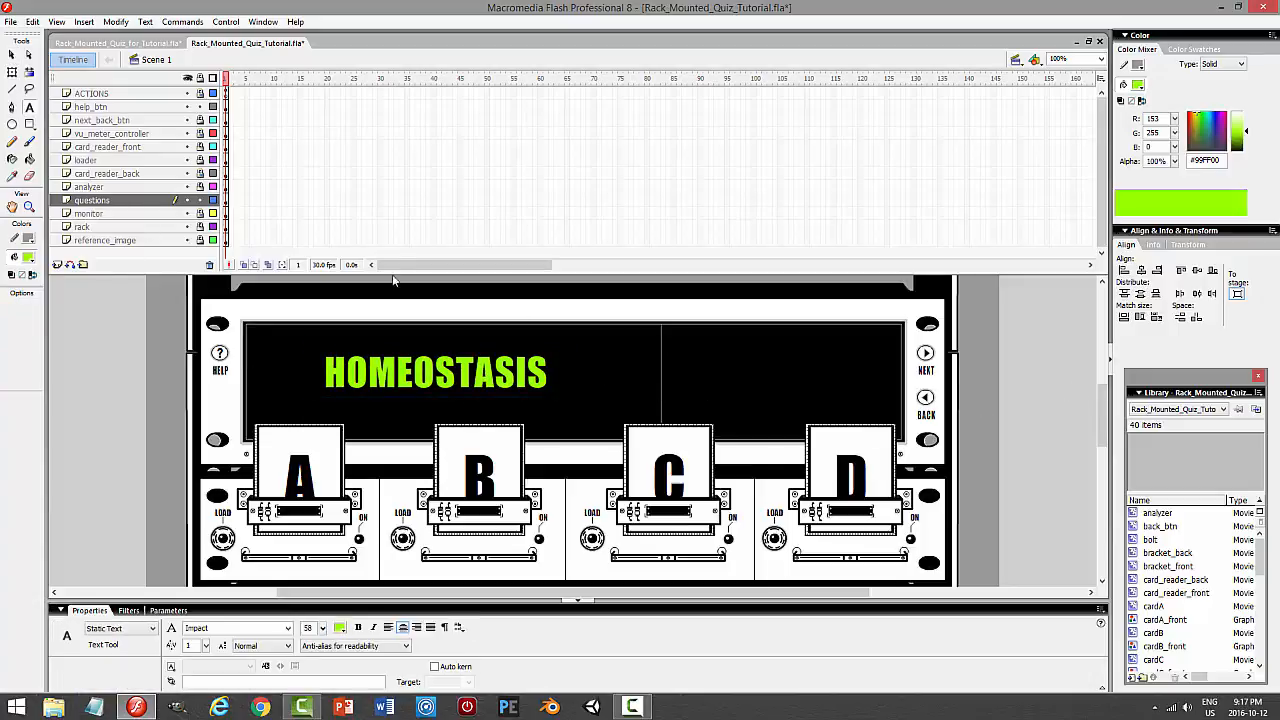
drag(672, 342, 906, 354)
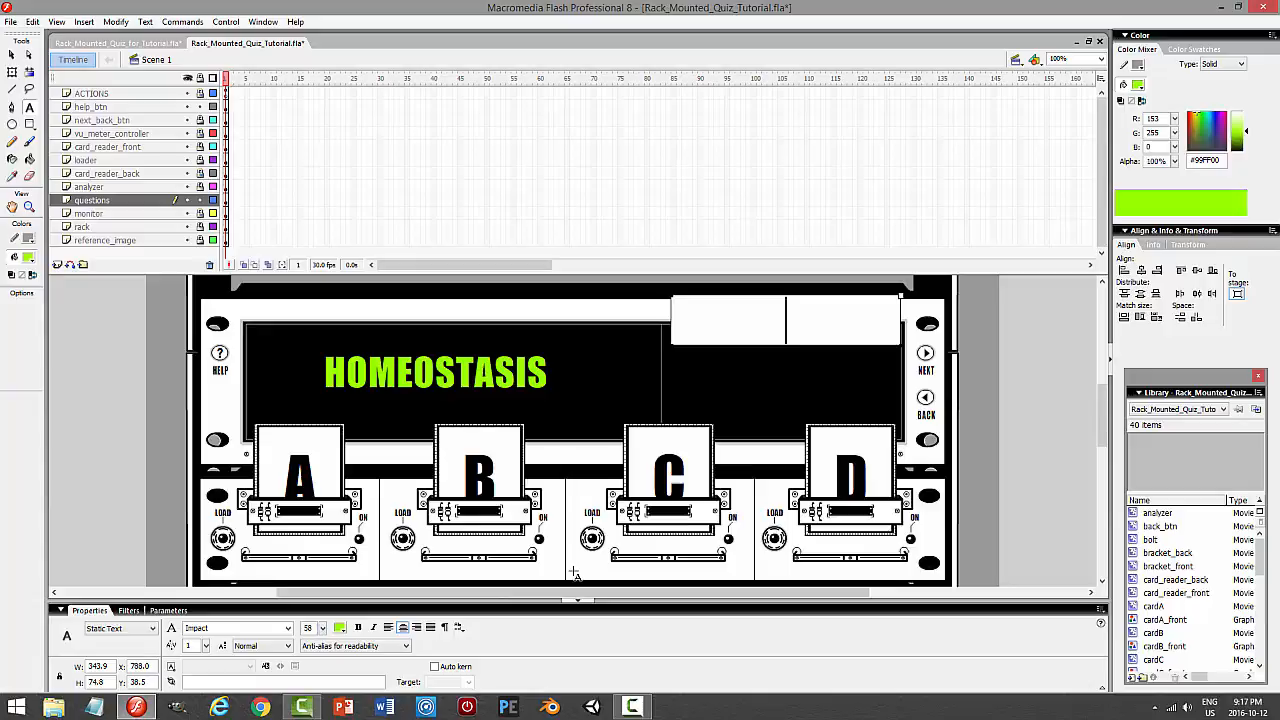
text(Read)
click(12, 55)
click(758, 322)
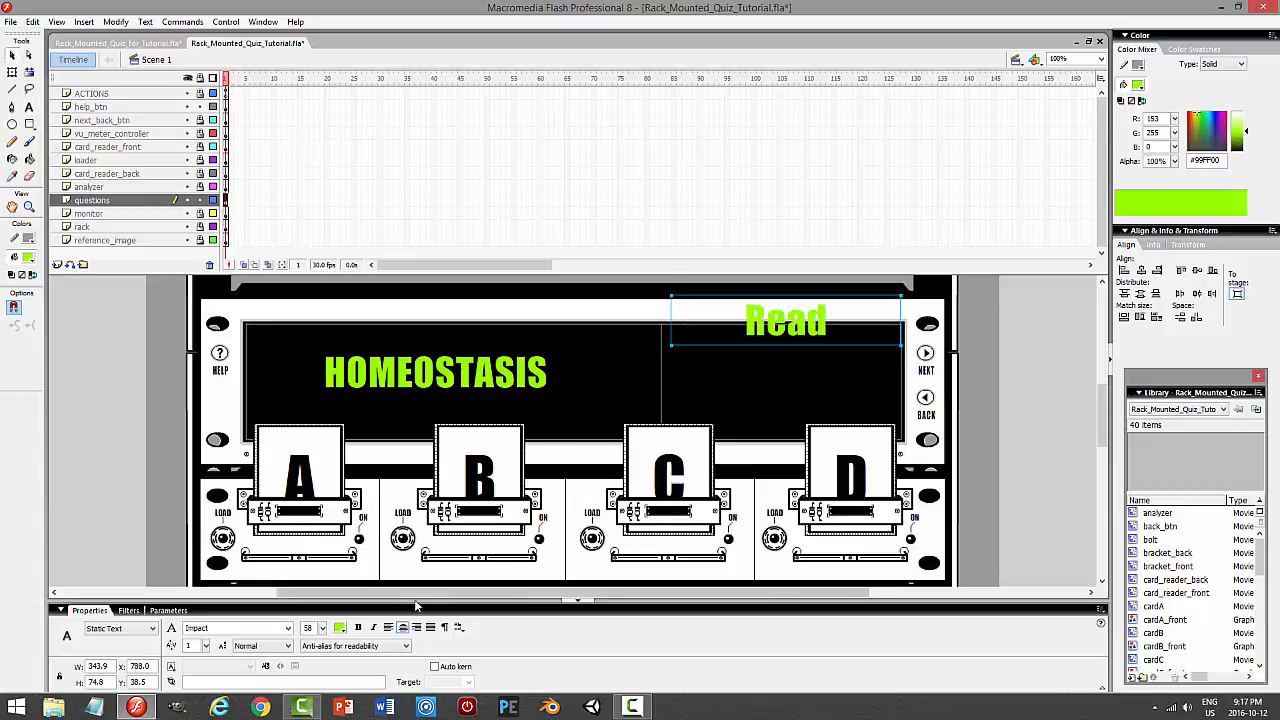
Format the "Read" text as left-aligned Verdana in white (#FFFFFF)
click(288, 628)
drag(289, 486, 288, 590)
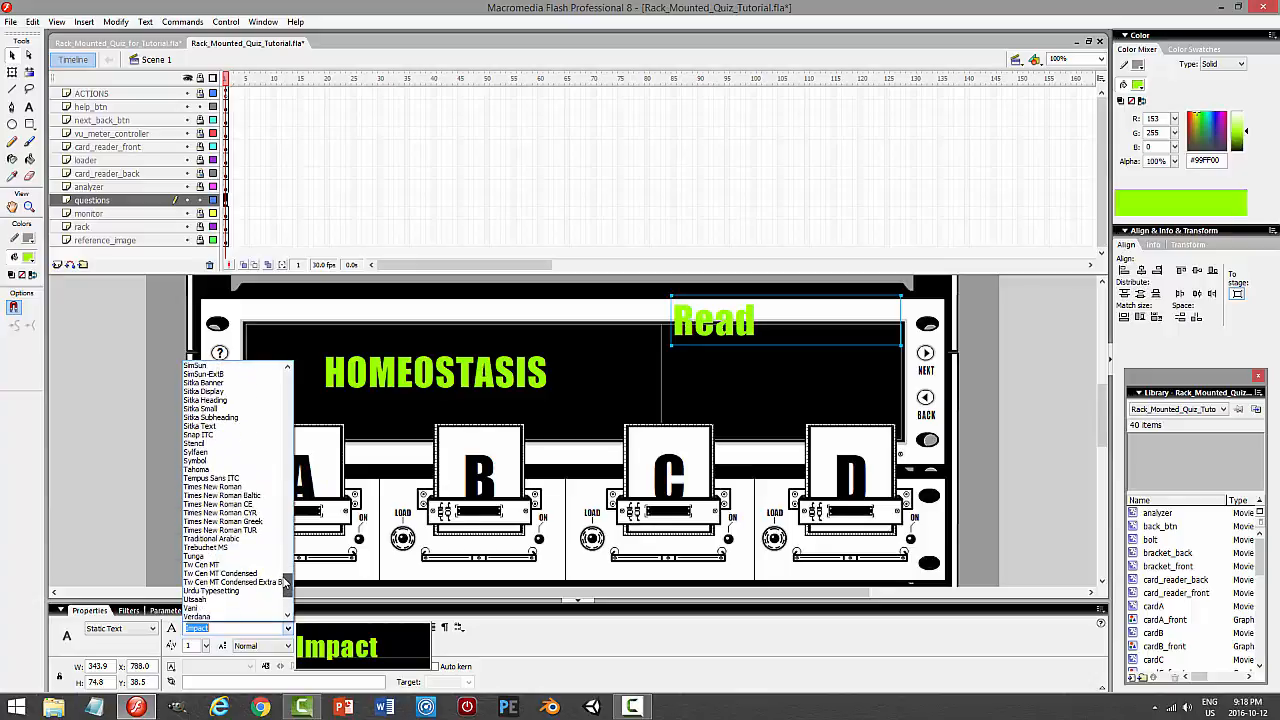
click(235, 616)
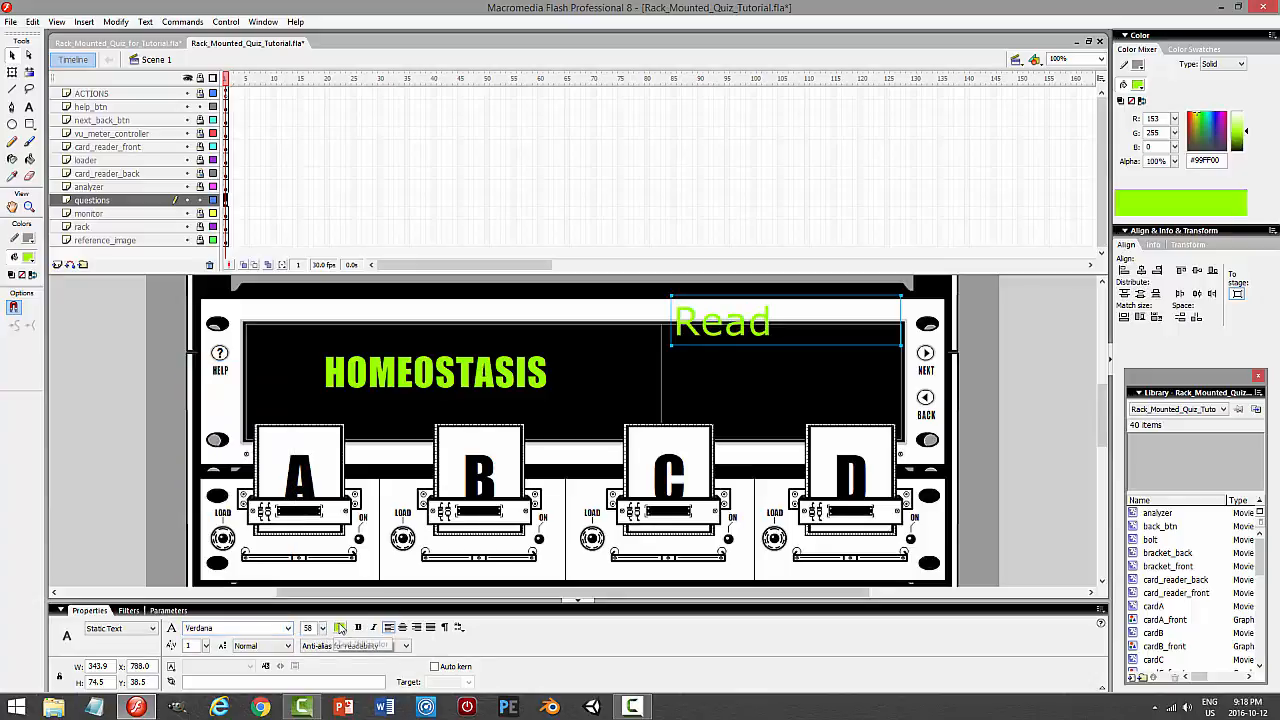
click(339, 627)
click(351, 553)
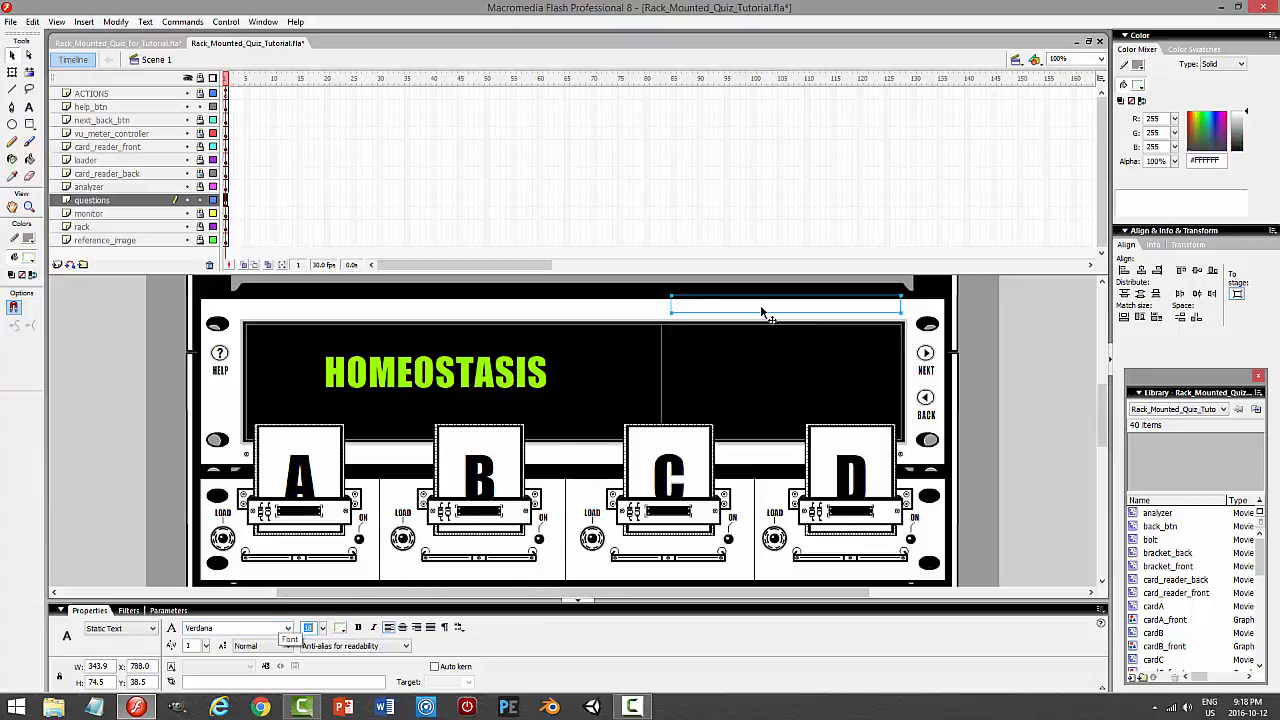
Fit the "Read" text box, about 339 px wide, into the upper part of the monitor's narrow section and set its font size to 13
drag(763, 309, 768, 352)
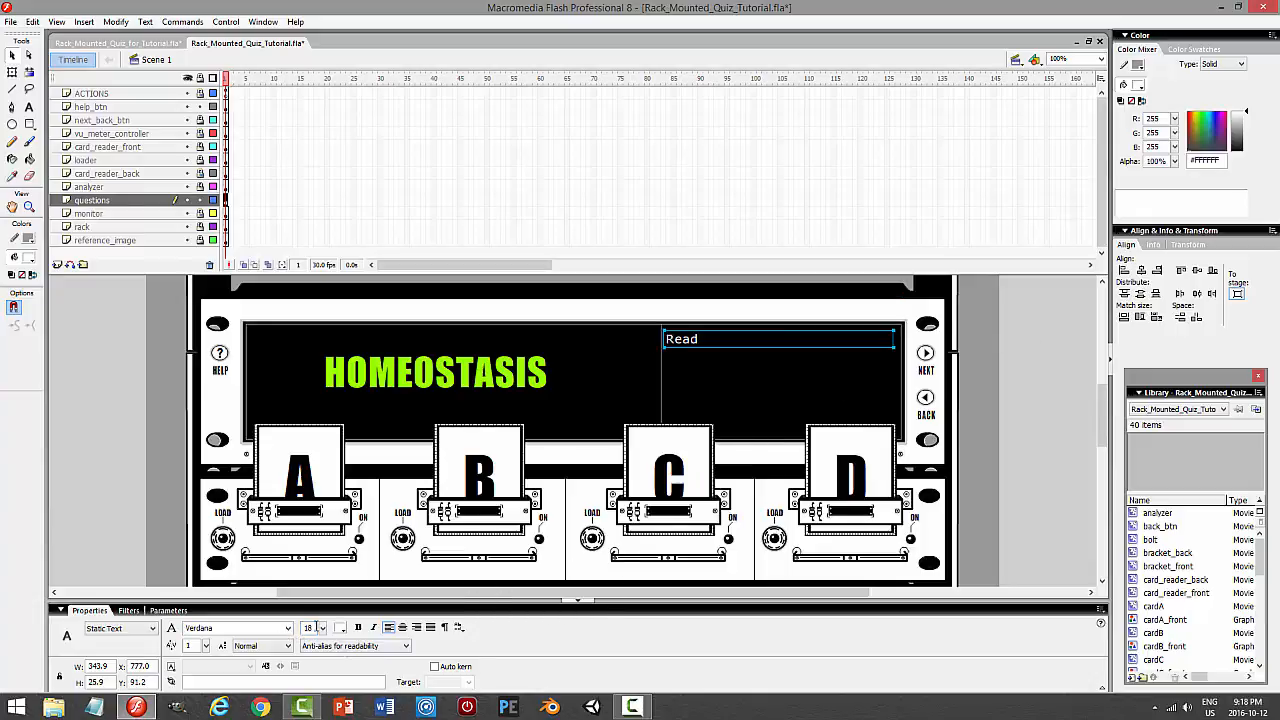
text(13)
key(Return)
click(1020, 386)
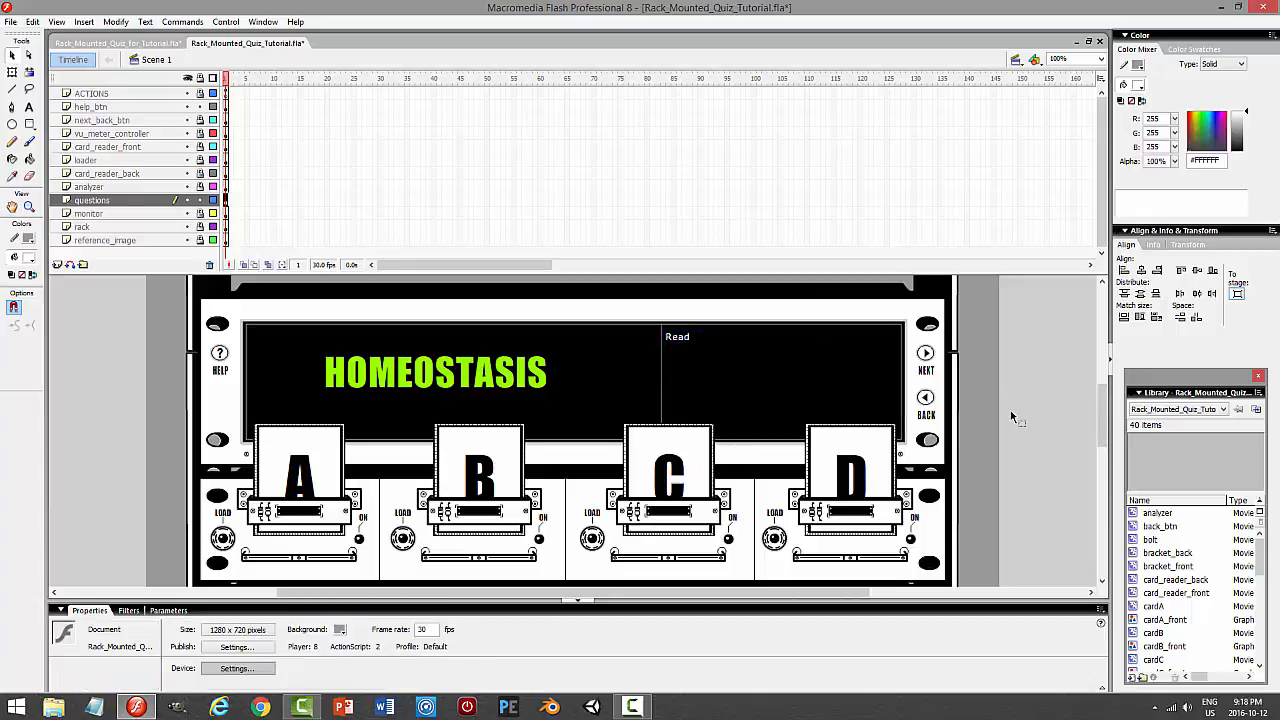
click(678, 347)
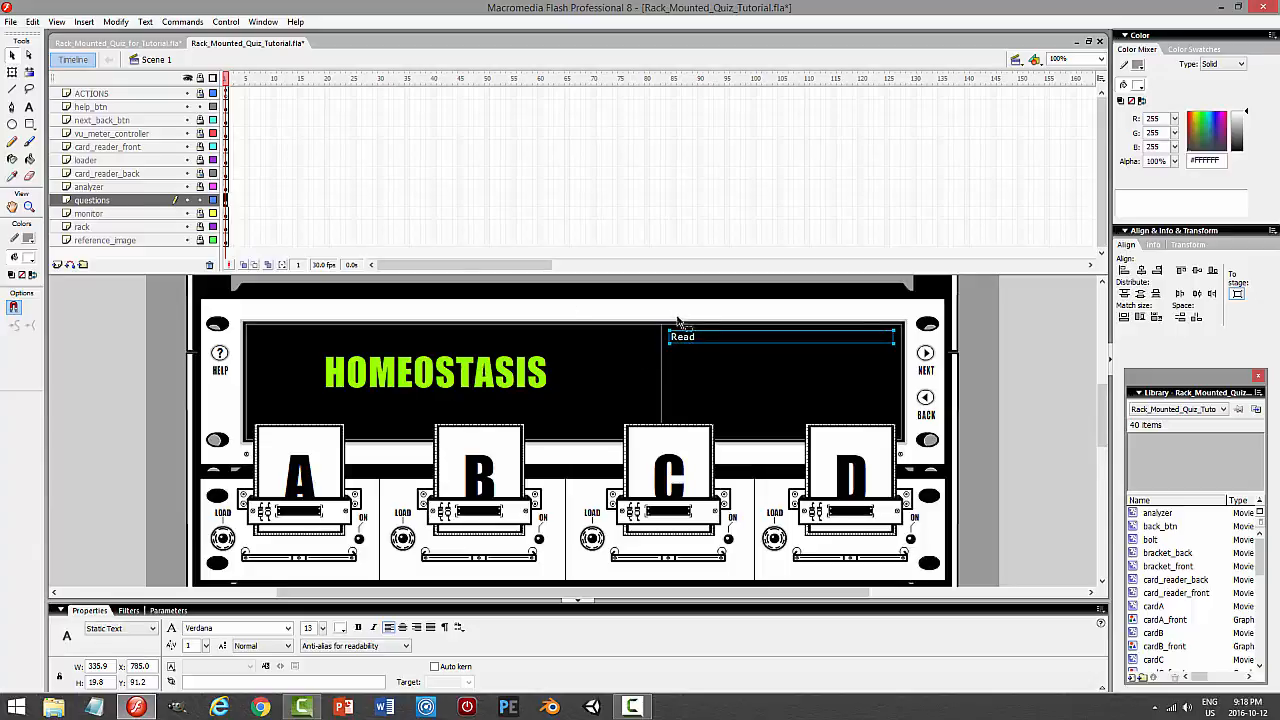
drag(662, 340, 665, 342)
Complete the instruction as "Read the question and answer and choose the best answer (A,B,C,D) by clicking on the LOAD button."
click(31, 109)
click(806, 336)
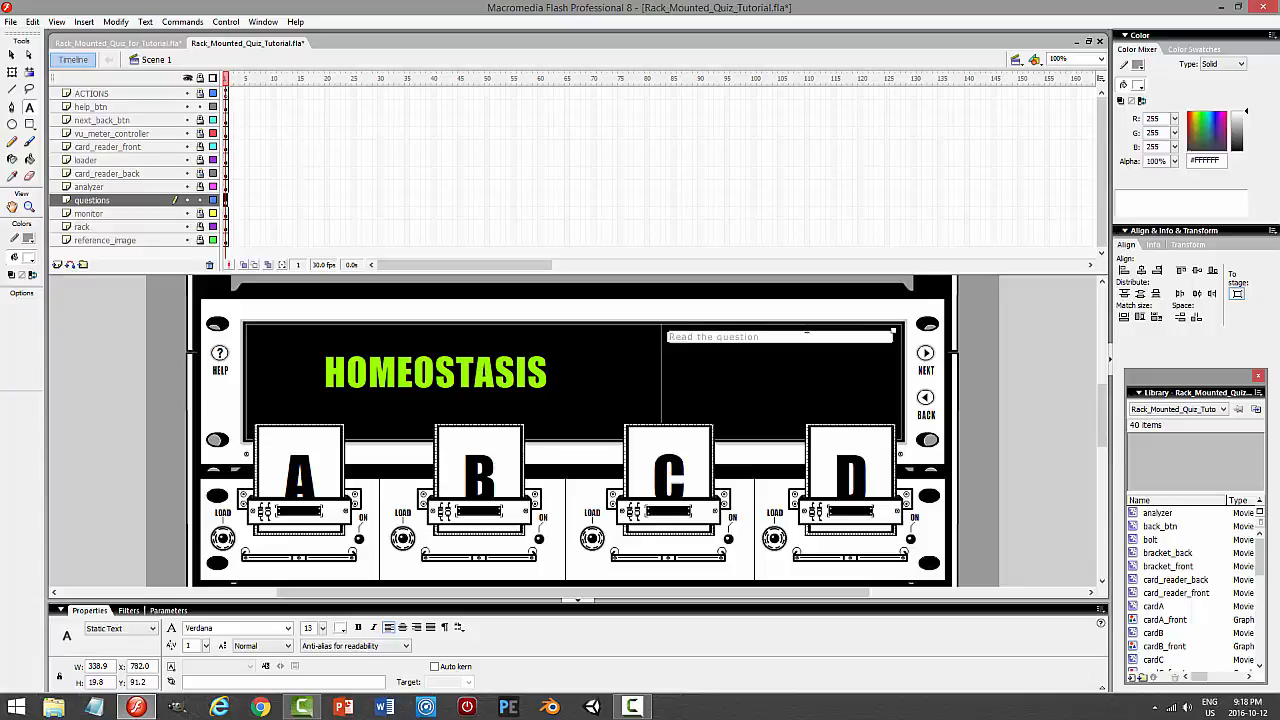
text(the question and answer and choose the best)
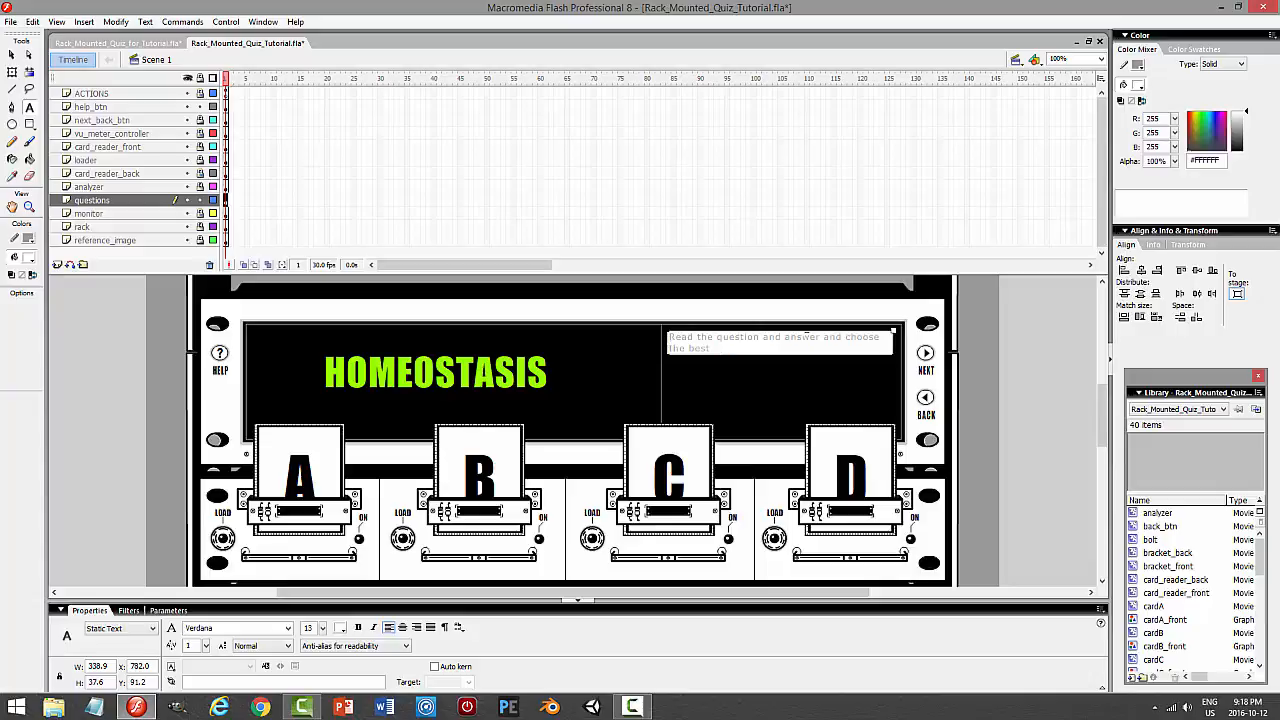
text( answer (A,B,C,D) by clicking o)
text(n the LOAD button.)
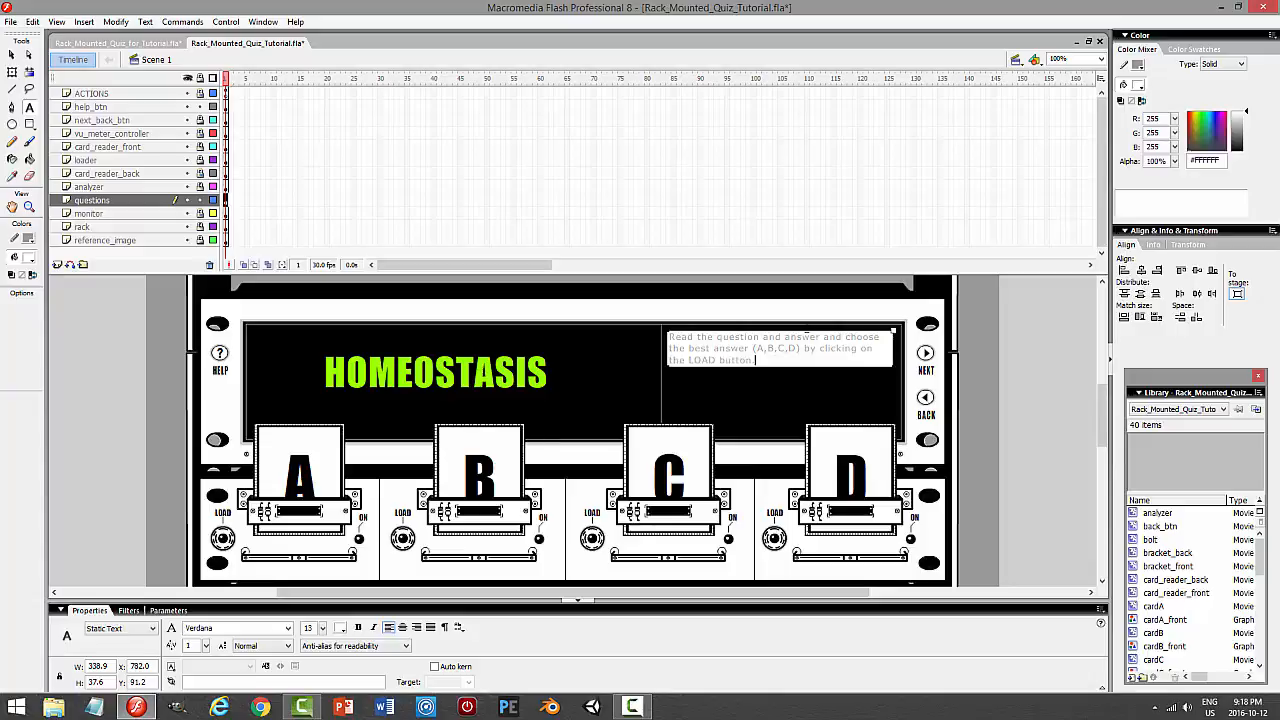
Color the word LOAD in the instruction lime green (#99FF00) and preview the movie
drag(715, 361, 688, 361)
click(341, 629)
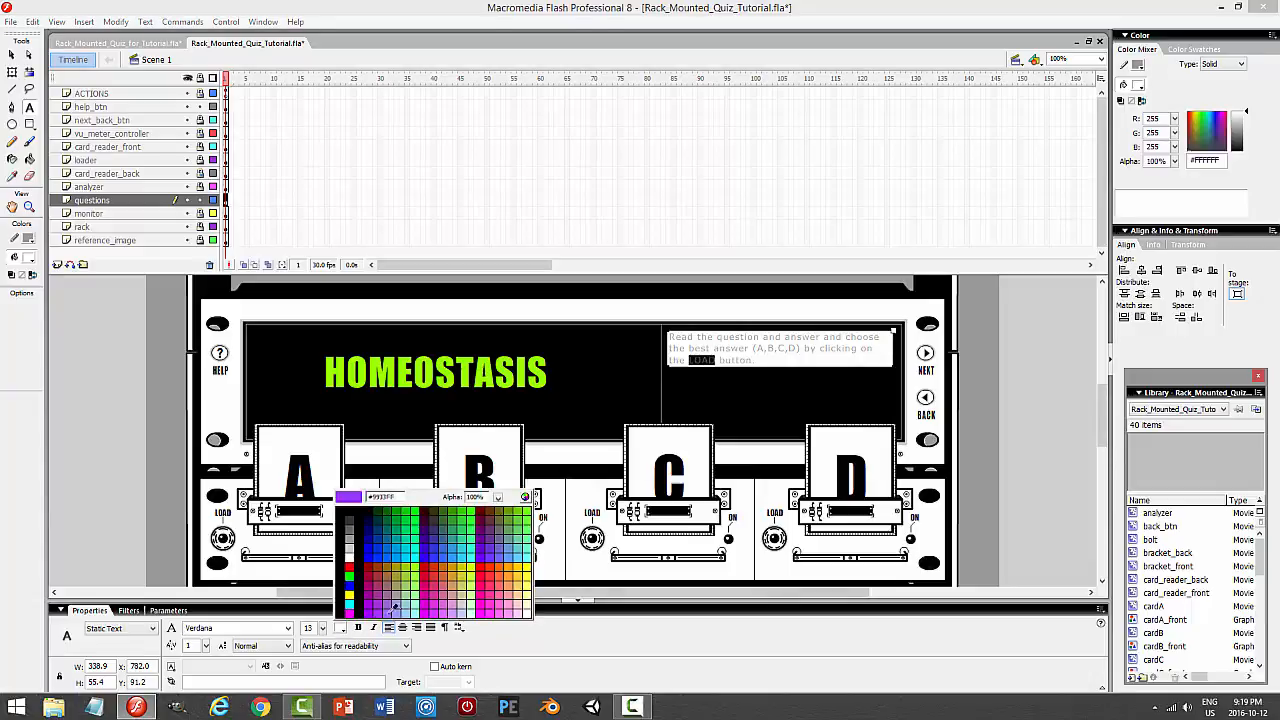
click(414, 574)
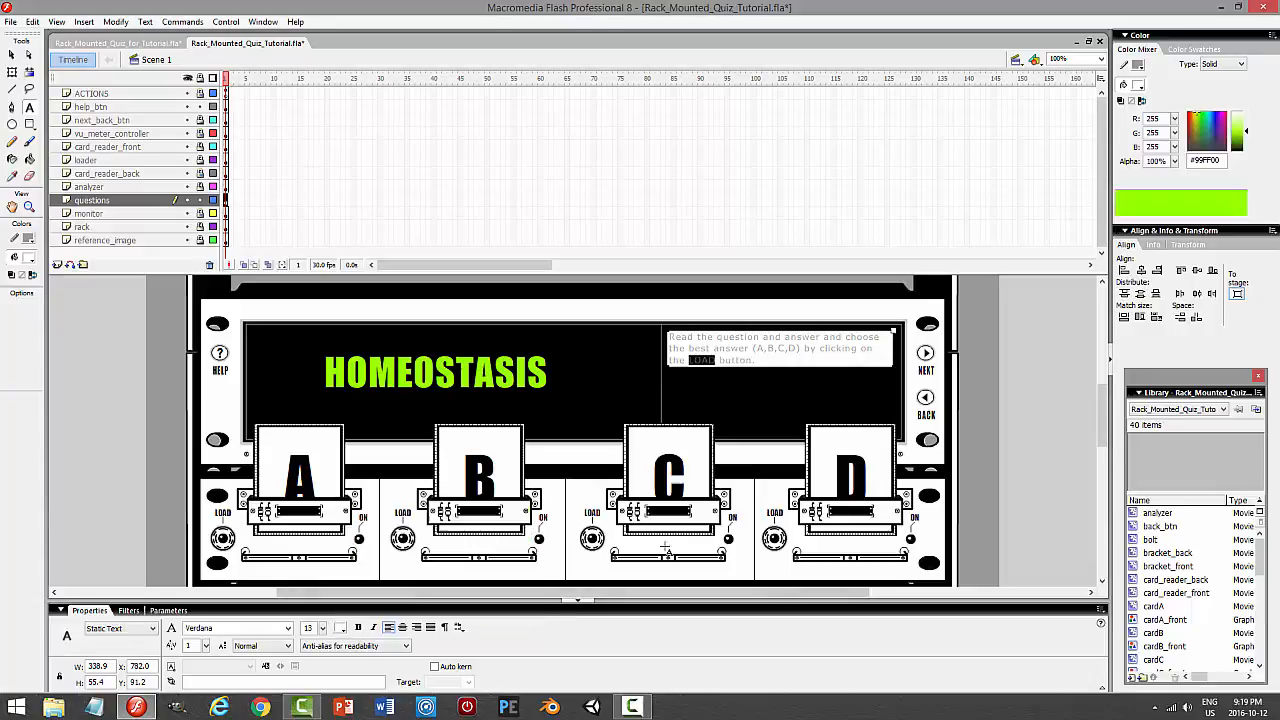
click(1055, 400)
key(ctrl+Return)
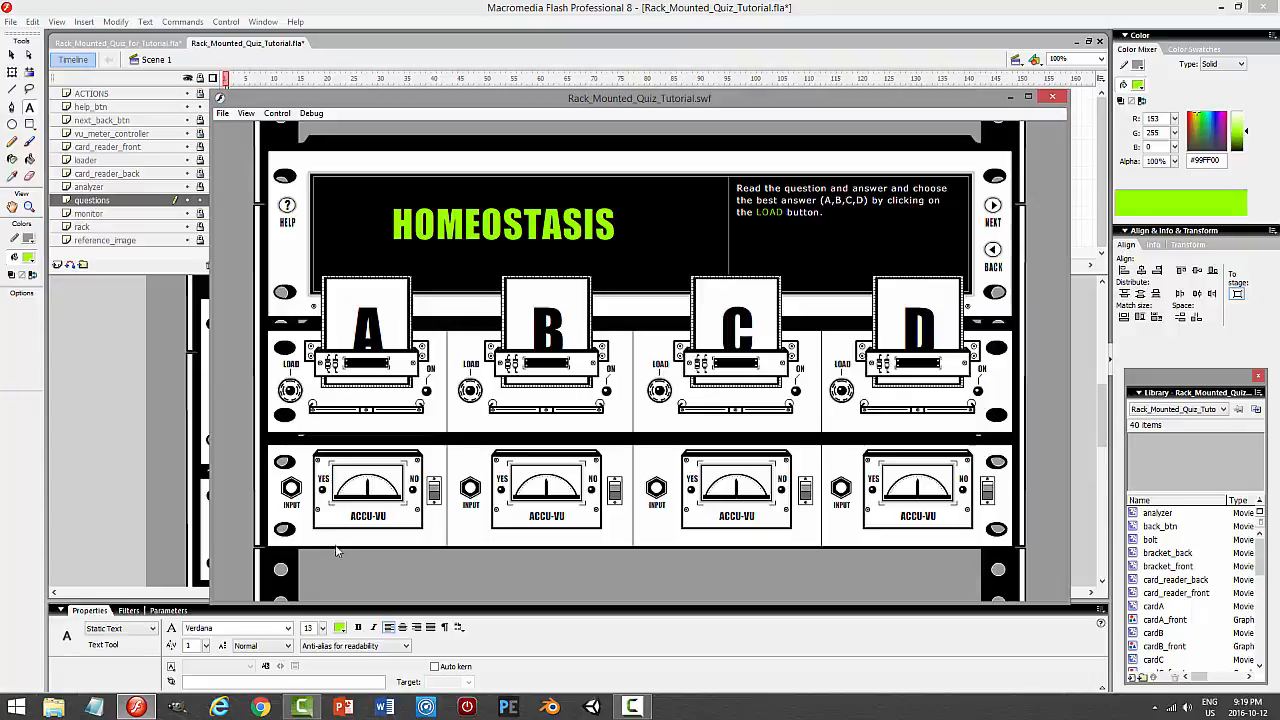
click(1052, 96)
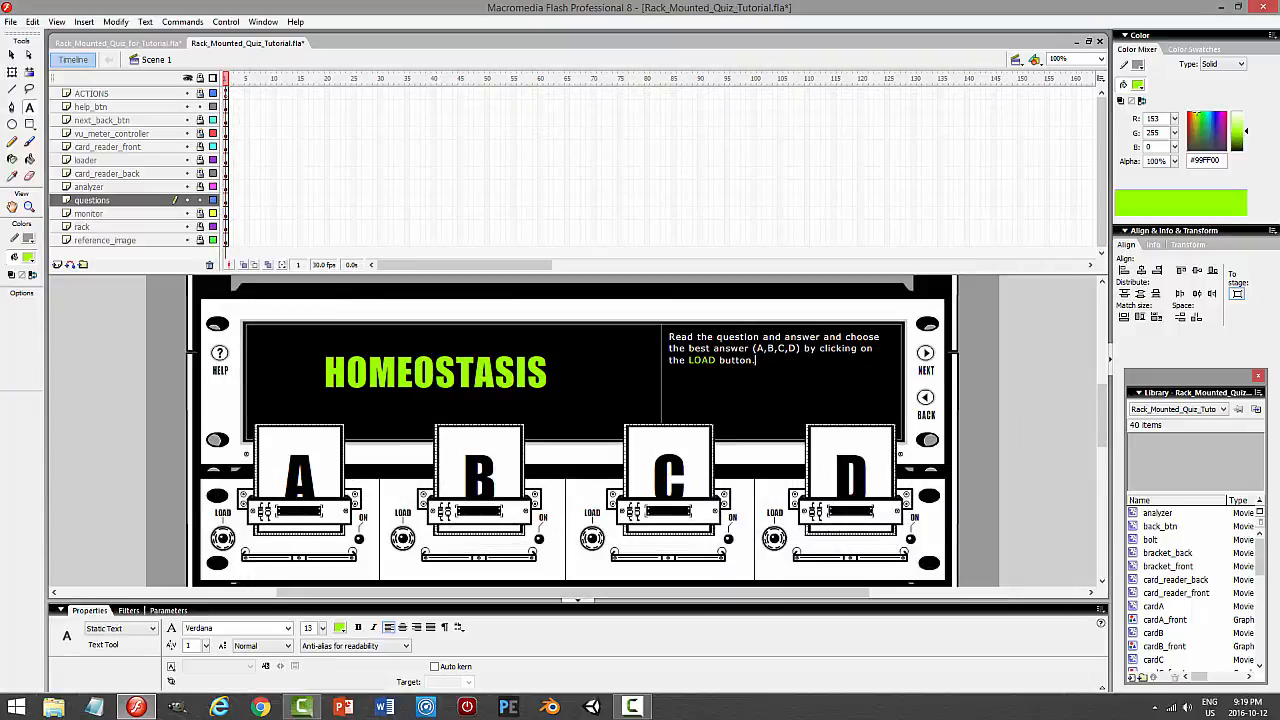
Append "View the result on the ACCU-VU meter to see if you were right or wrong." to the instruction text
click(872, 364)
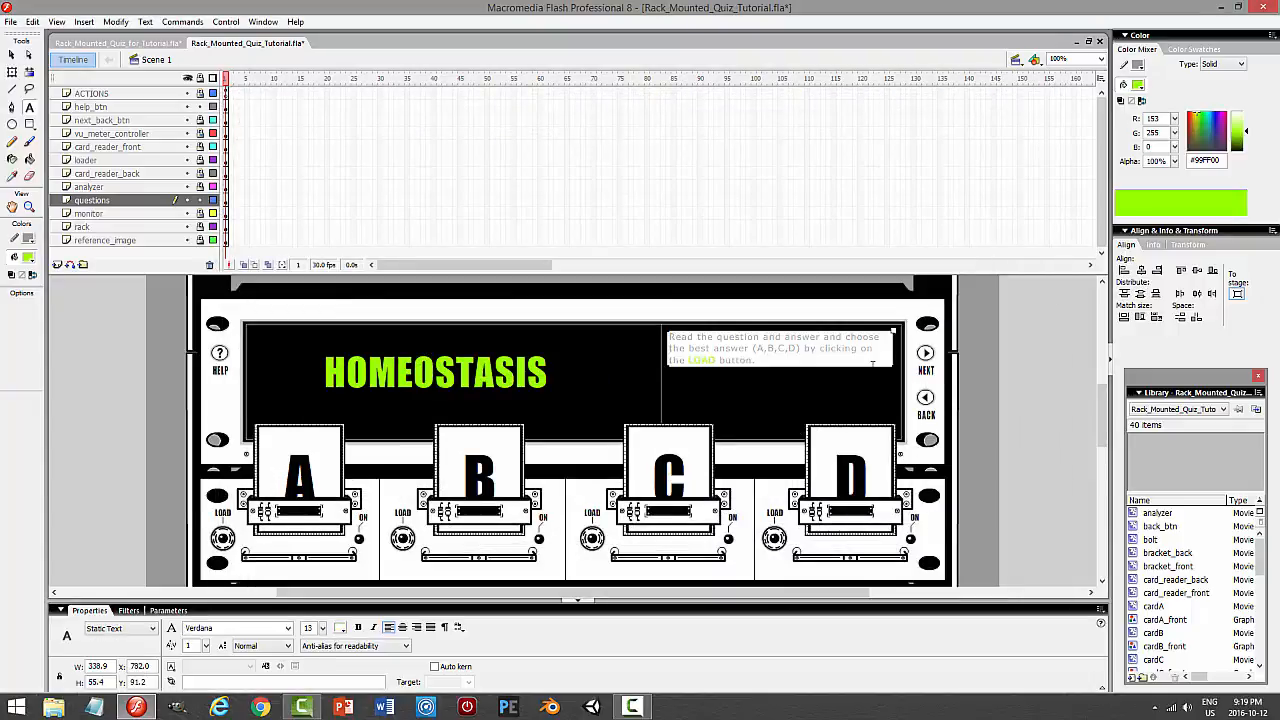
text(View)
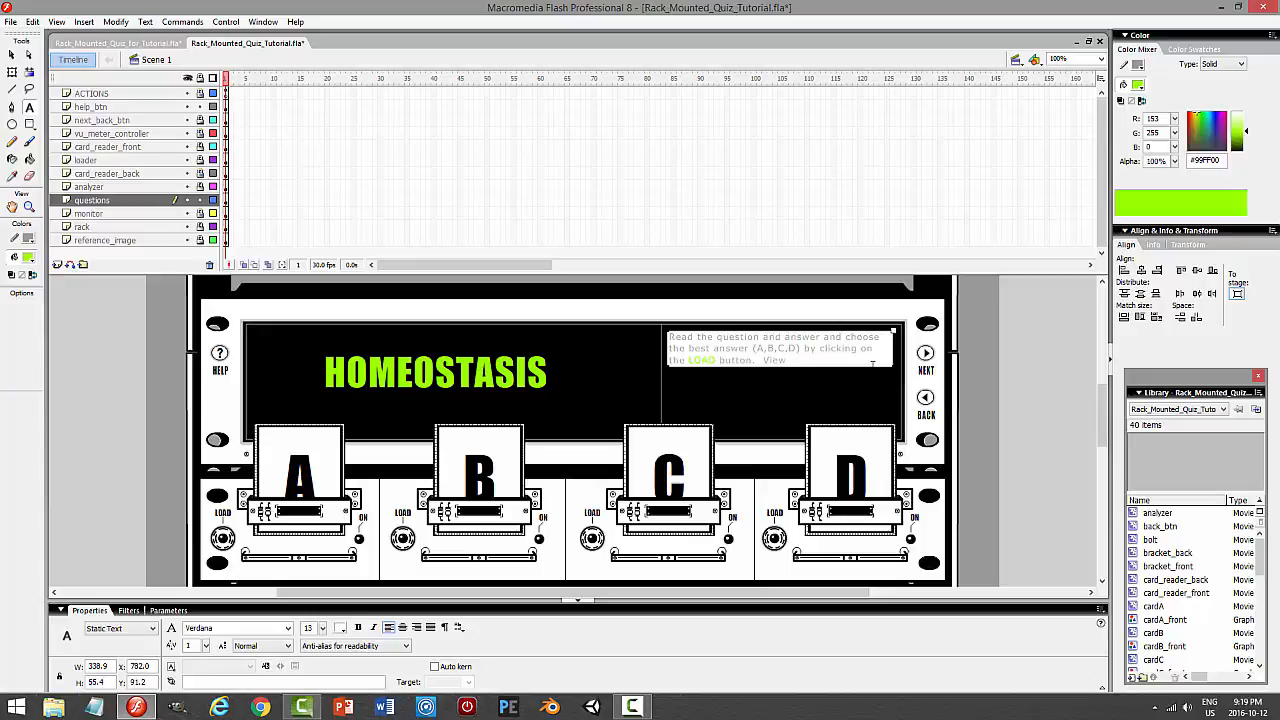
text( the result on the)
mouse_move(1101, 415)
mouse_down()
mouse_move(1100, 434)
mouse_move(1102, 408)
mouse_up()
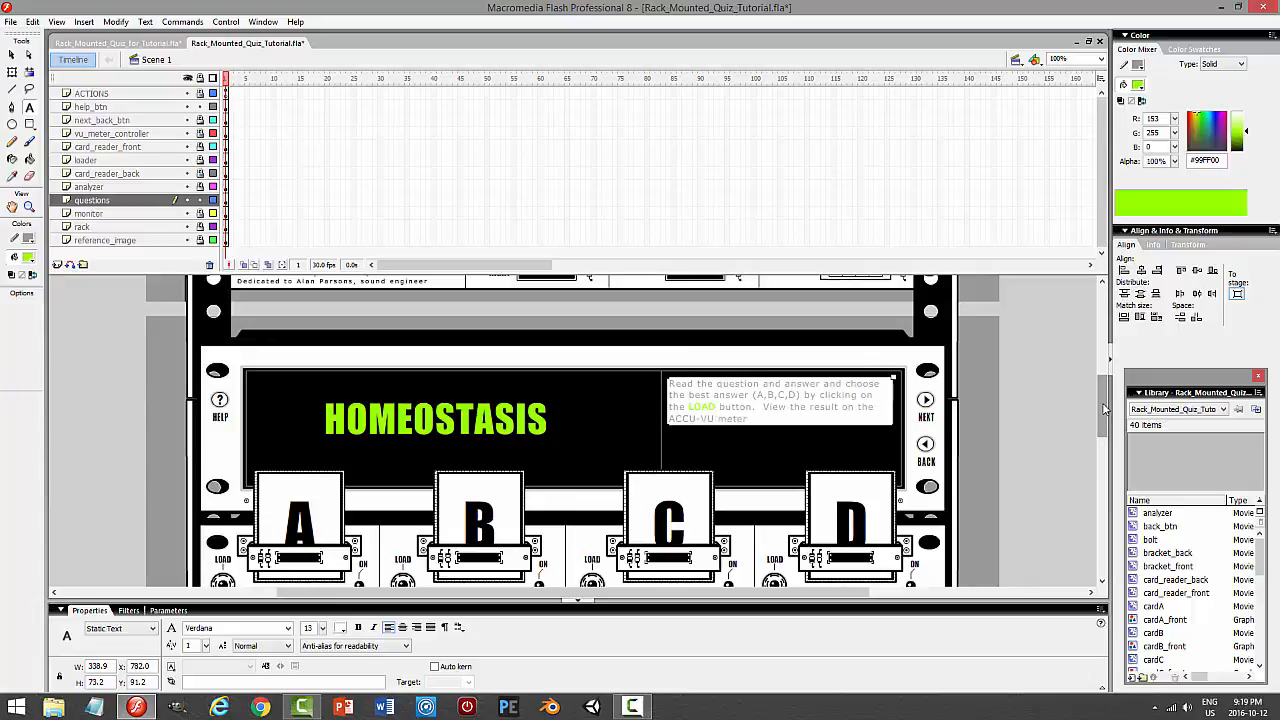
text(and)
text(were right or wr)
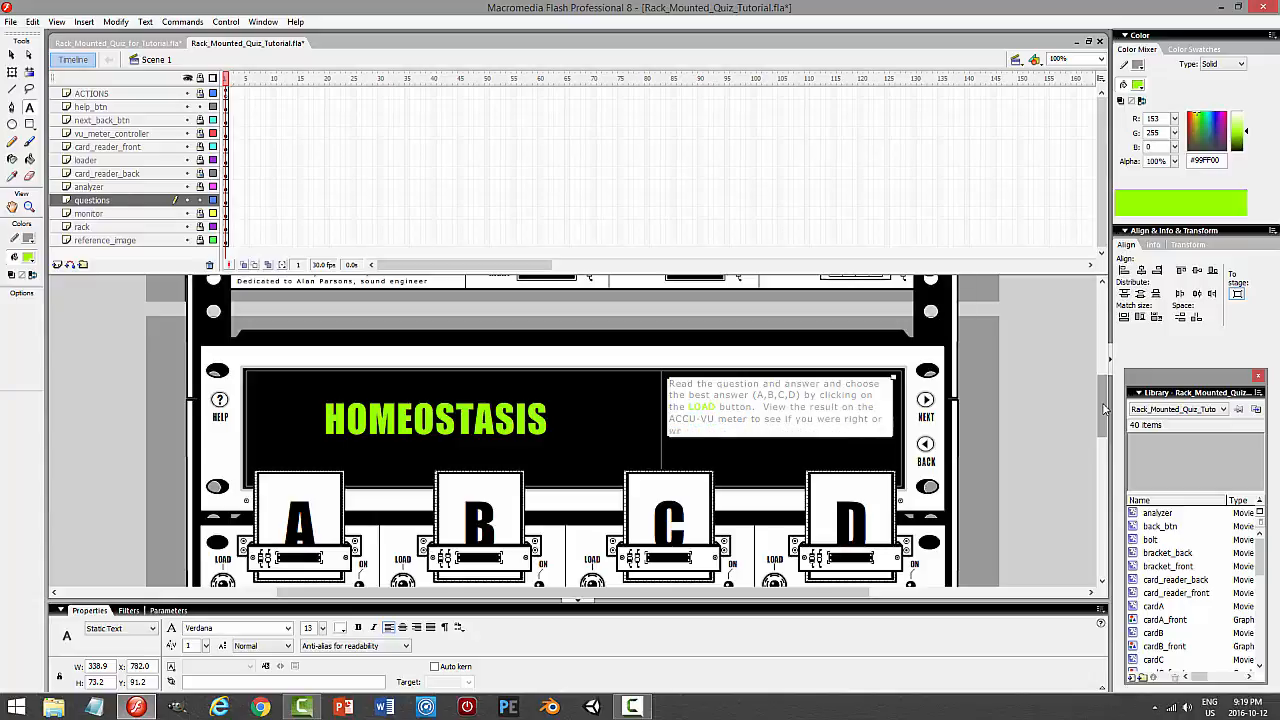
text(ong.)
Color the words ACCU-VU in the instruction text lime green (#99FF00)
drag(714, 420, 669, 420)
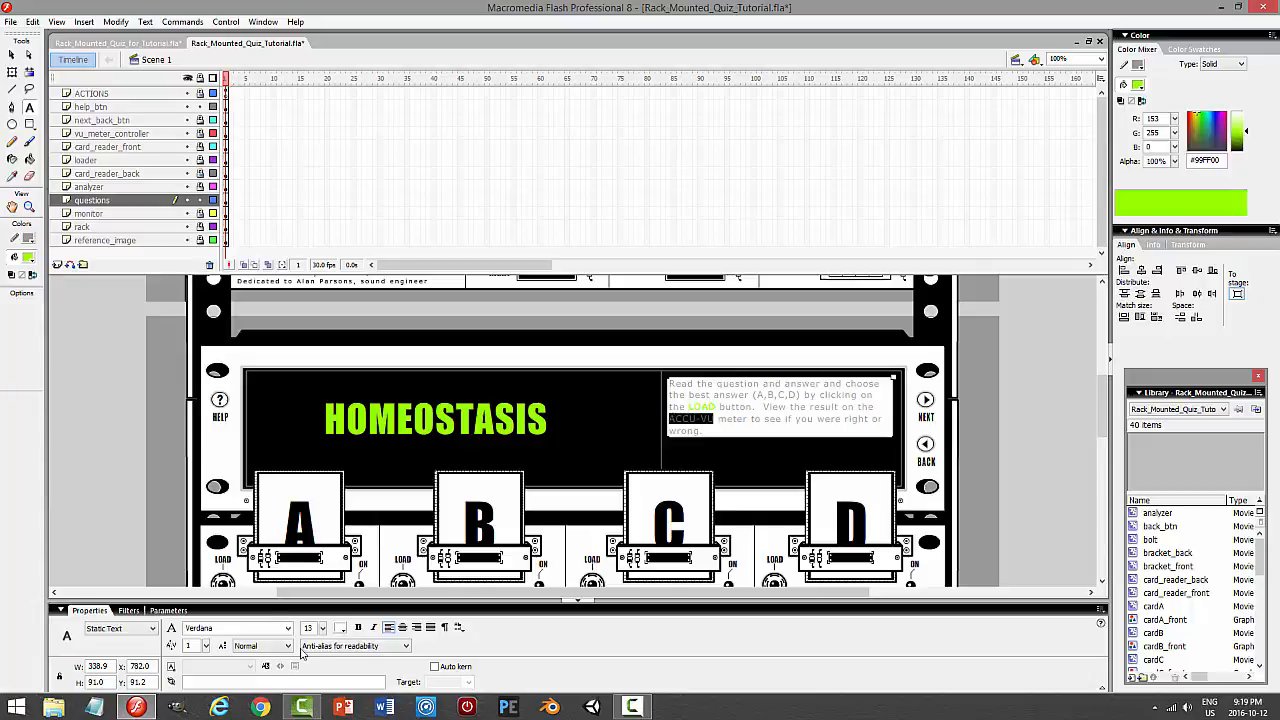
click(343, 627)
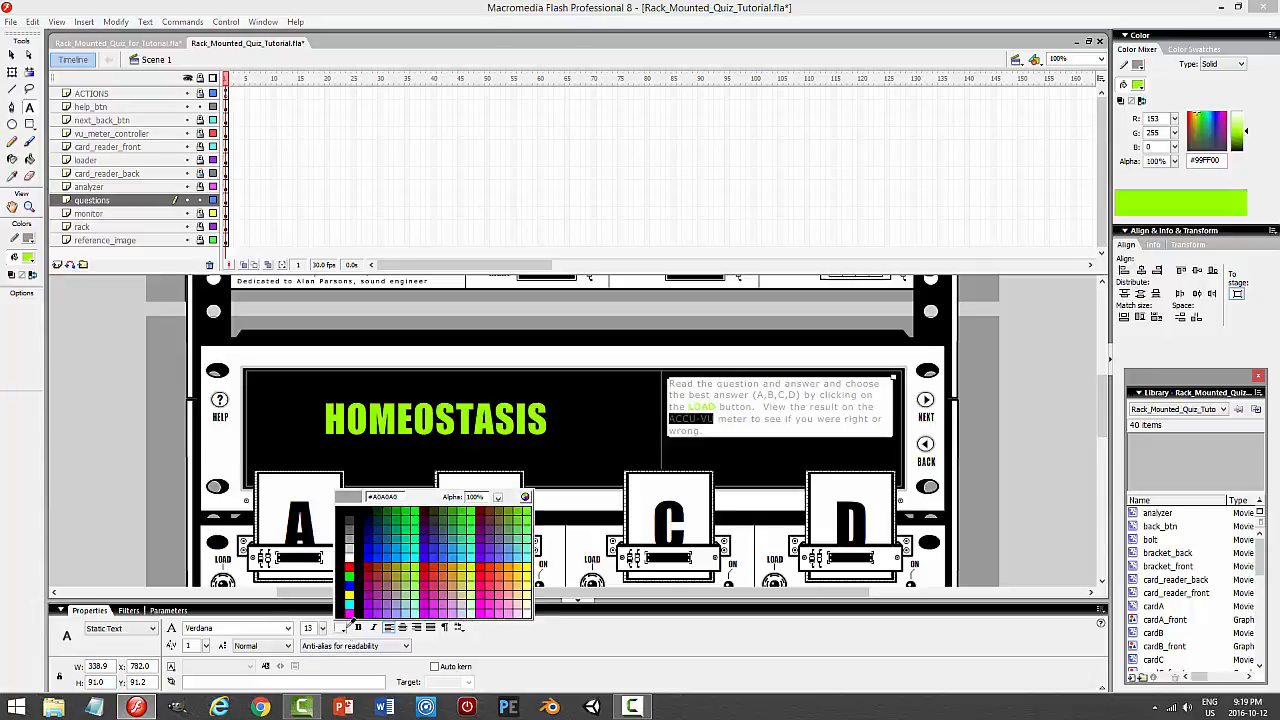
click(416, 568)
click(1050, 400)
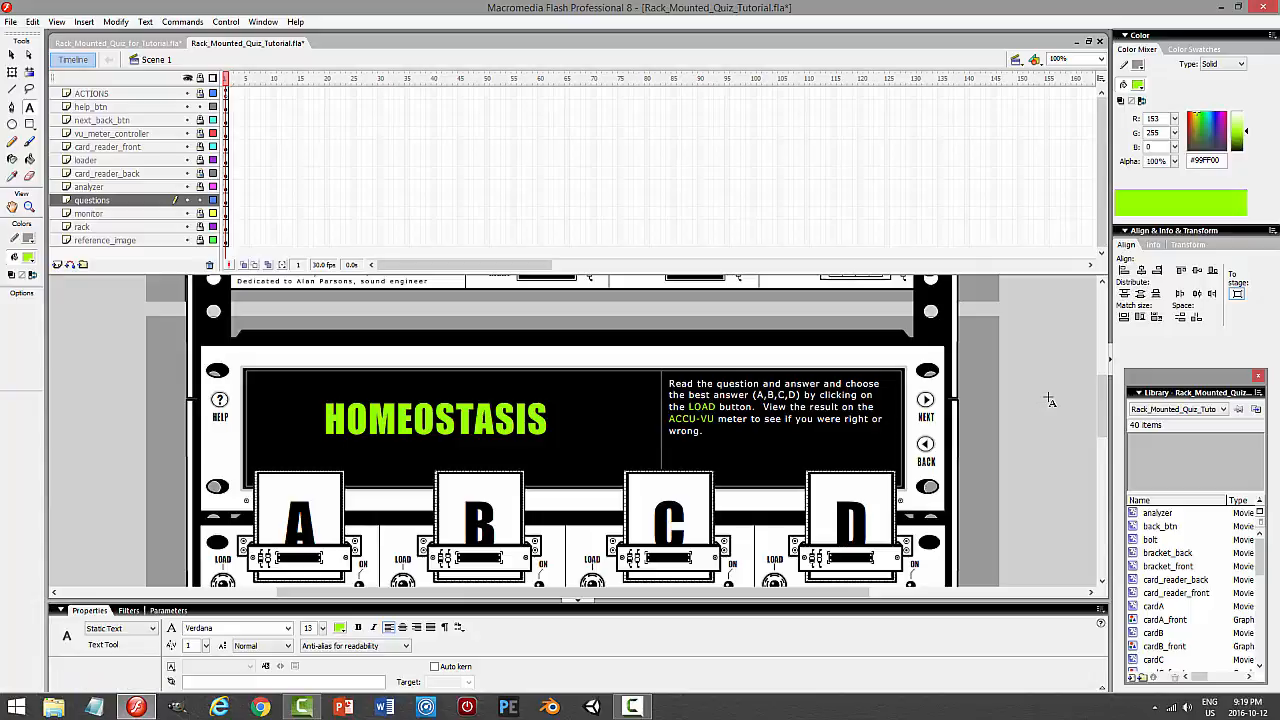
Test the movie by loading answer card A in the preview, and close the preview
key(ctrl+Return)
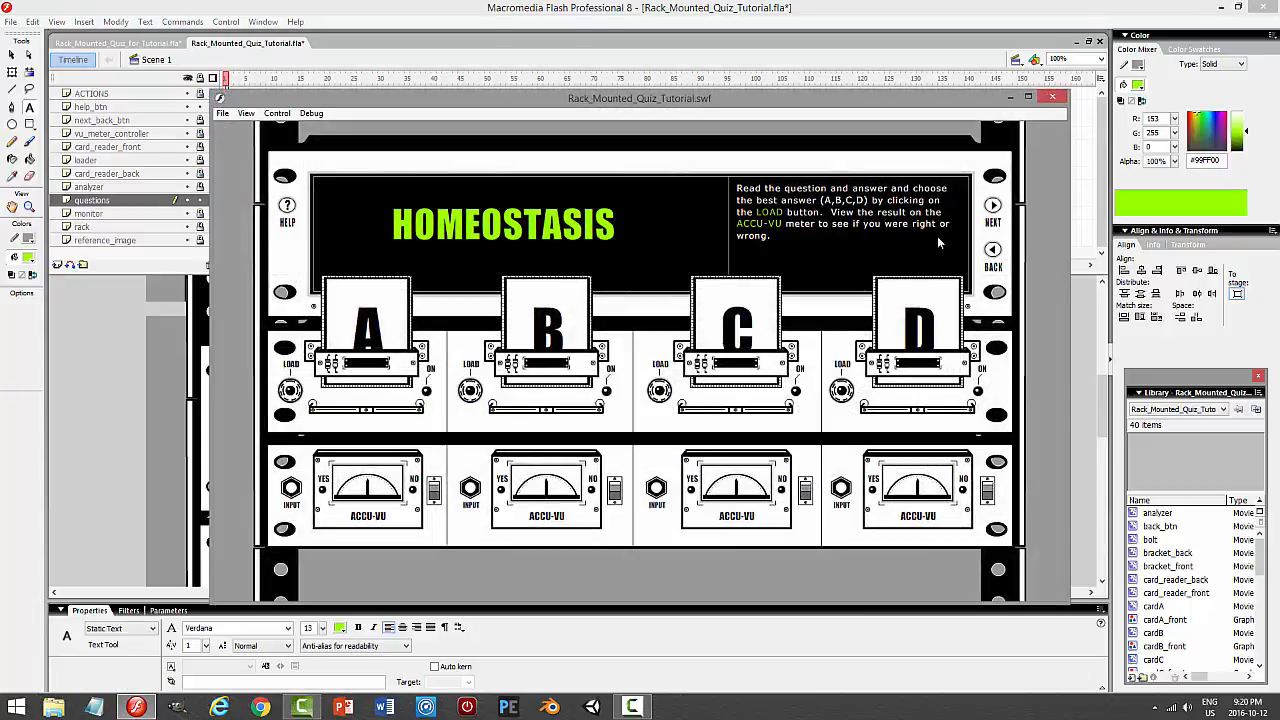
click(290, 390)
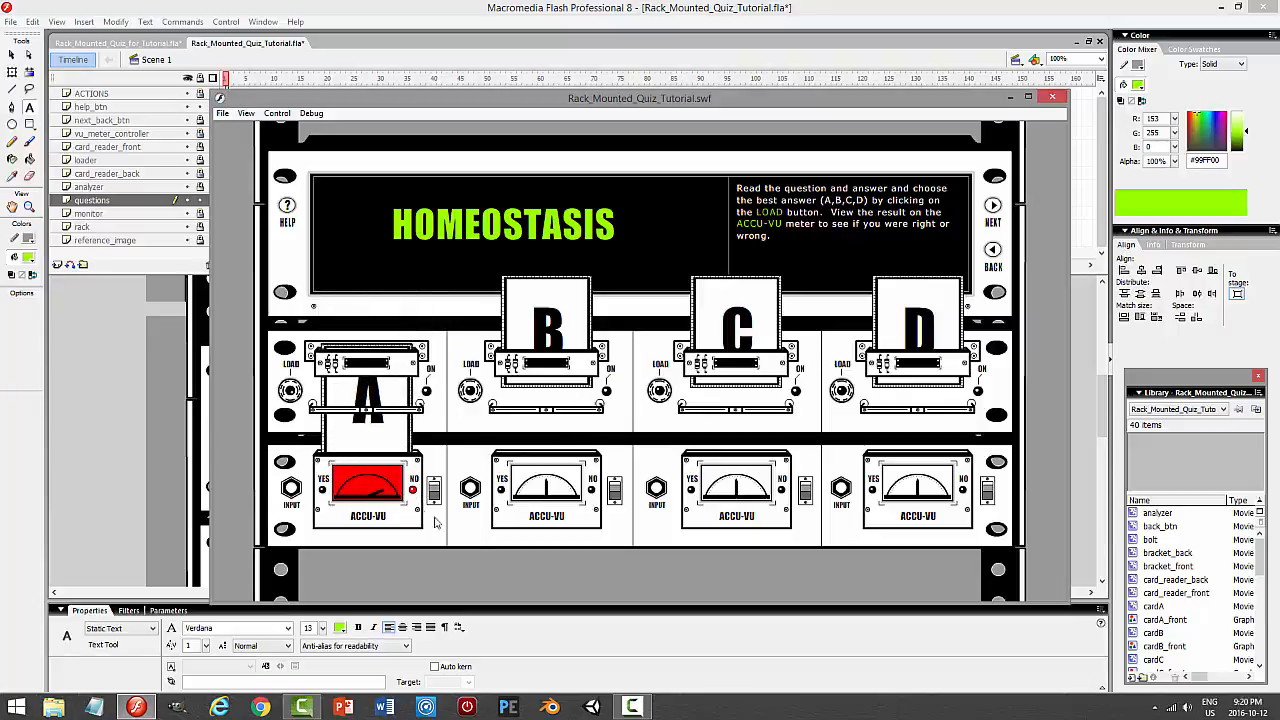
click(1049, 97)
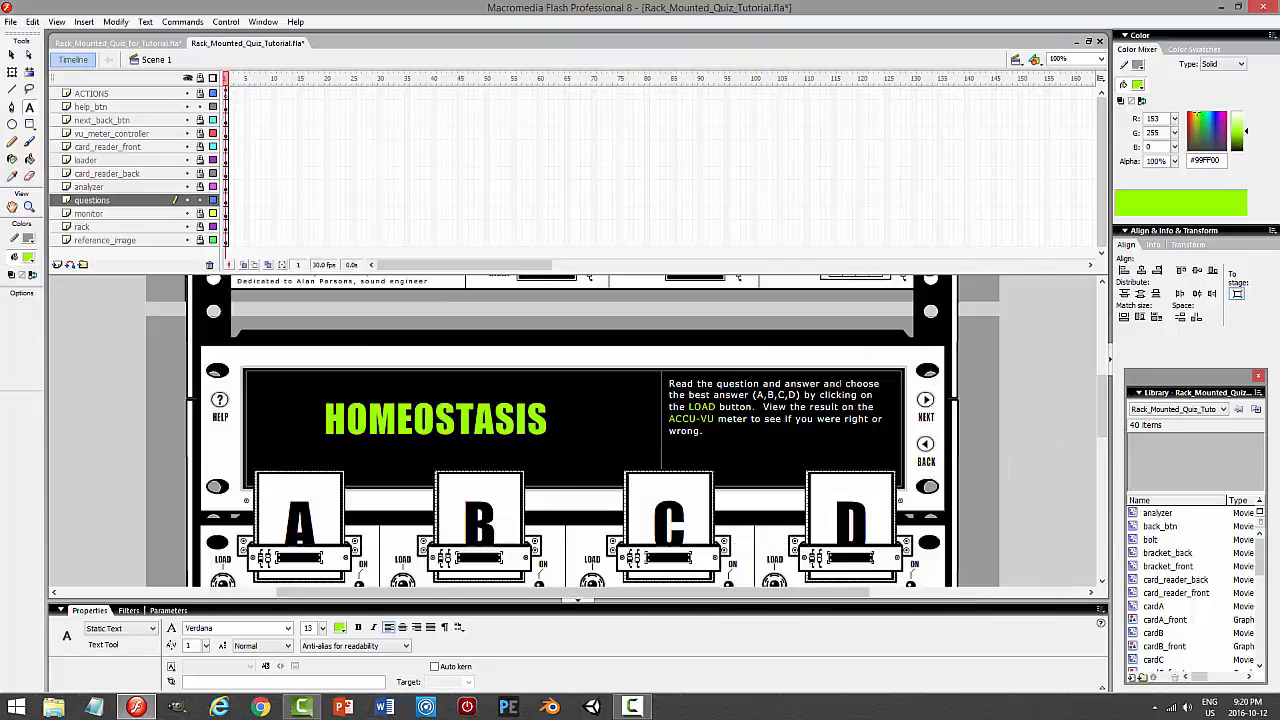
Append "Also view your score which tracks right and wrong answers and pay attention to the THRESHOLD meter." to the instruction text
click(801, 430)
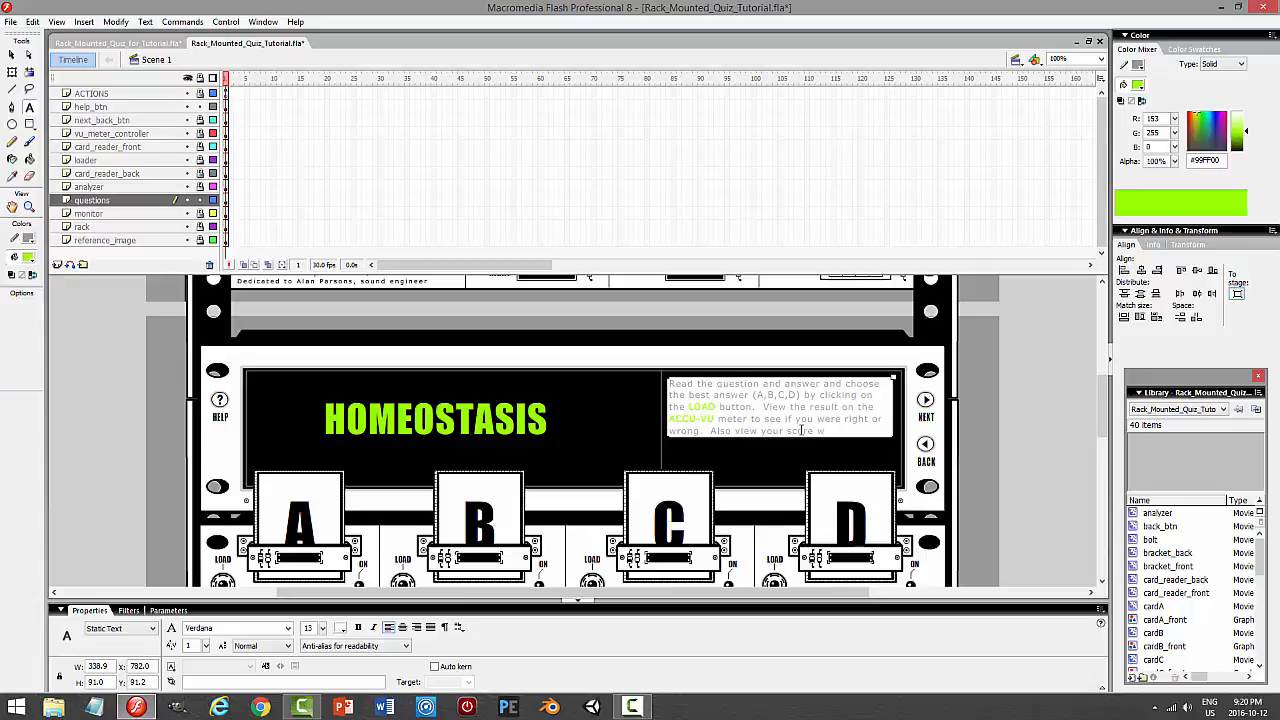
text(acks)
text( right and t)
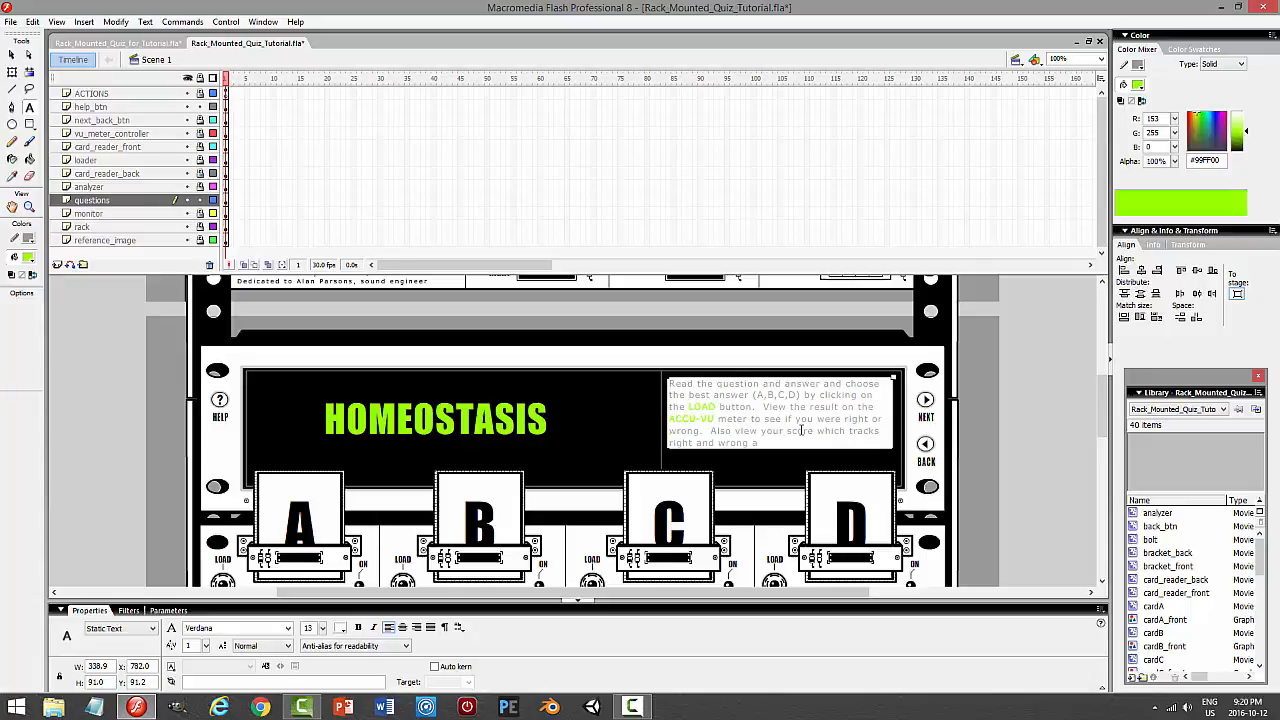
text(rong answers)
text( and do not)
key(shift+Left)
key(shift+Left)
key(shift+Left)
key(shift+Left)
key(shift+Left)
text(pay attention)
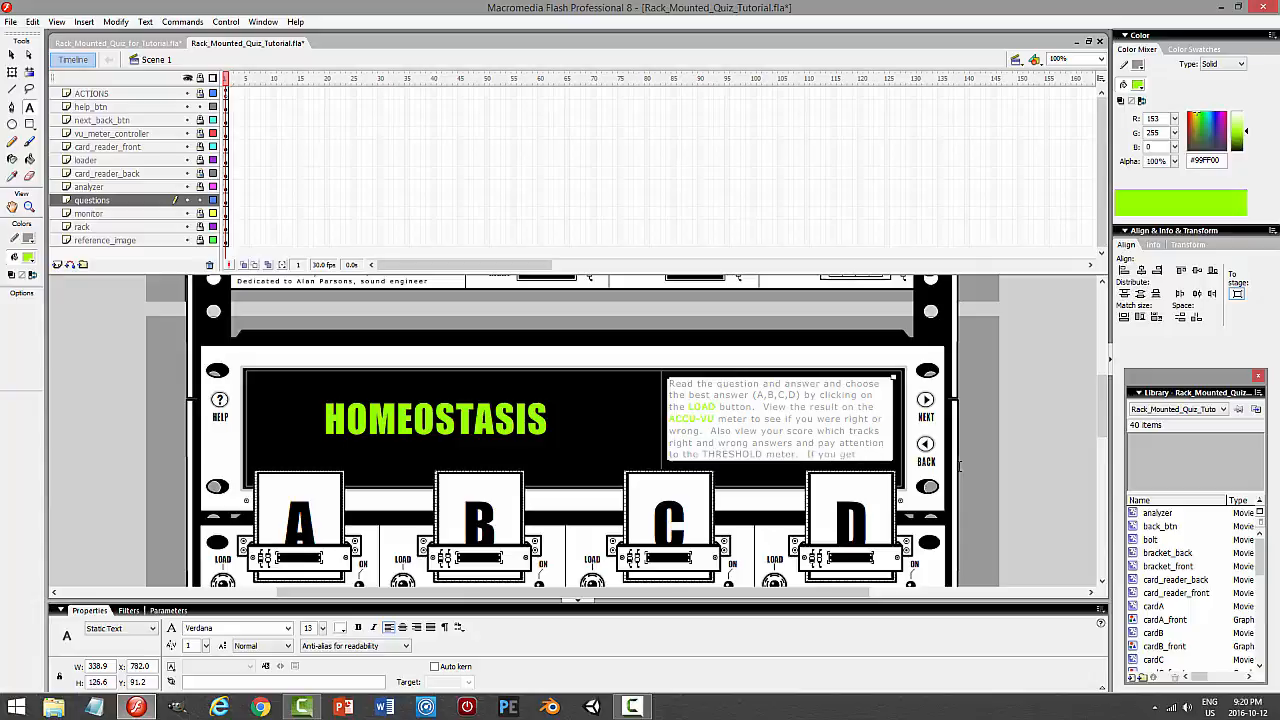
Complete the instruction text with the sentence "If you get 4 answers wrong, you lose the game."
text(nswers wrong, you lose the game.)
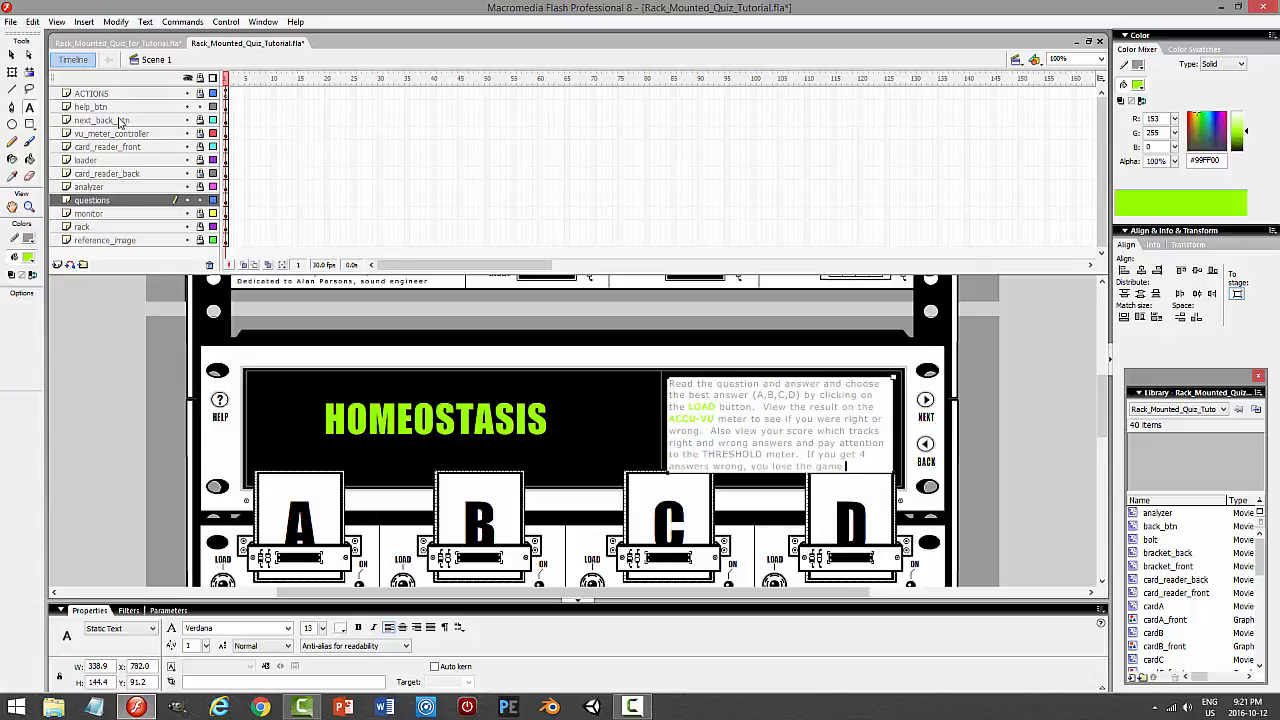
click(12, 54)
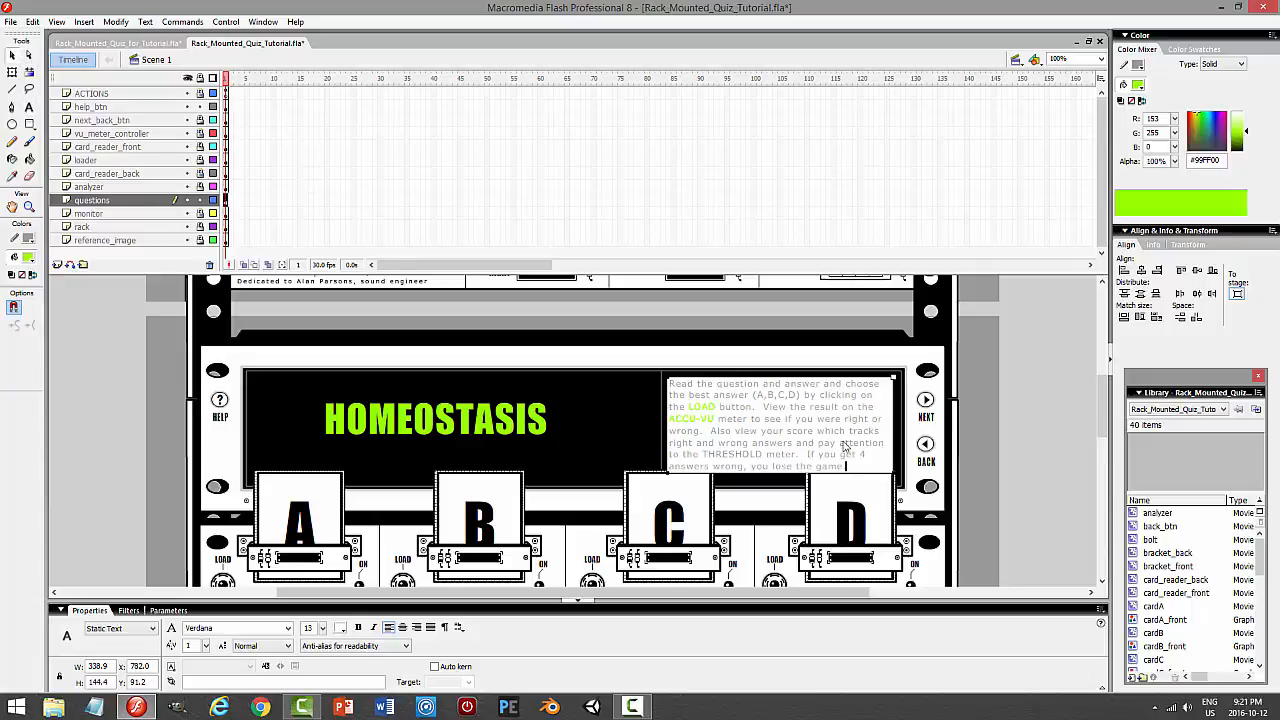
click(1002, 464)
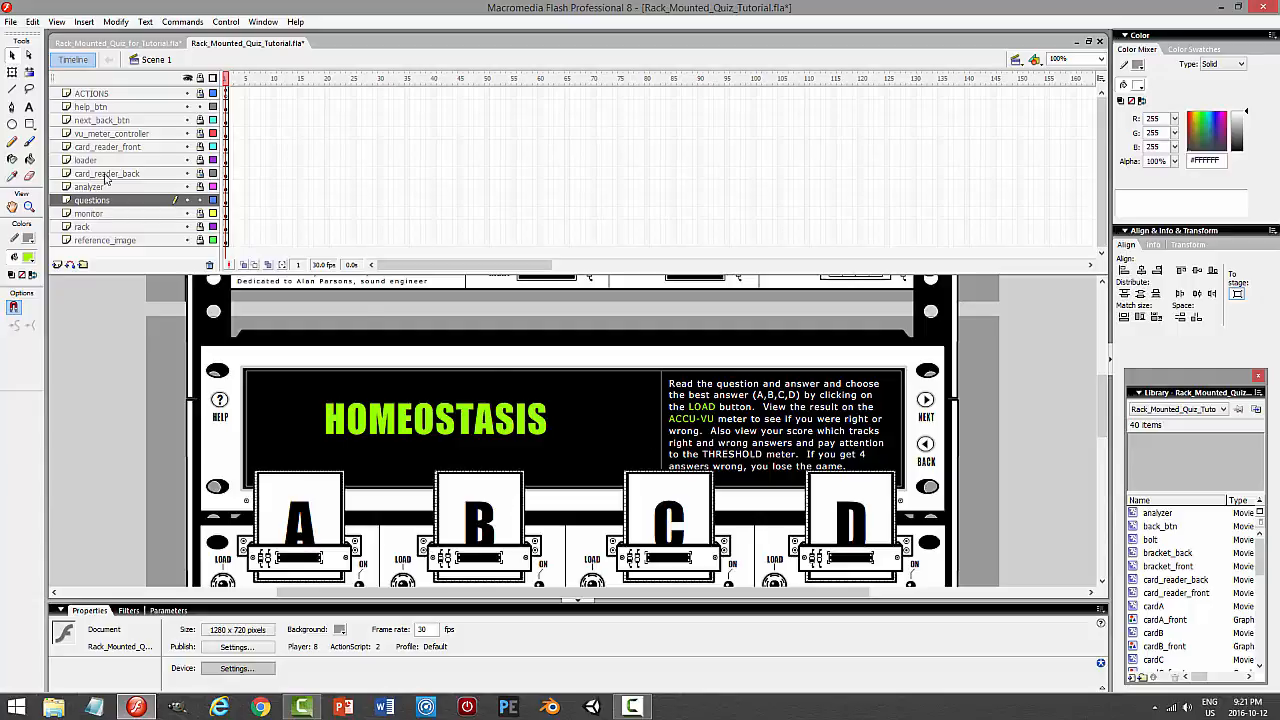
Color the word THRESHOLD in the instruction text lime green (#99FF00)
click(29, 107)
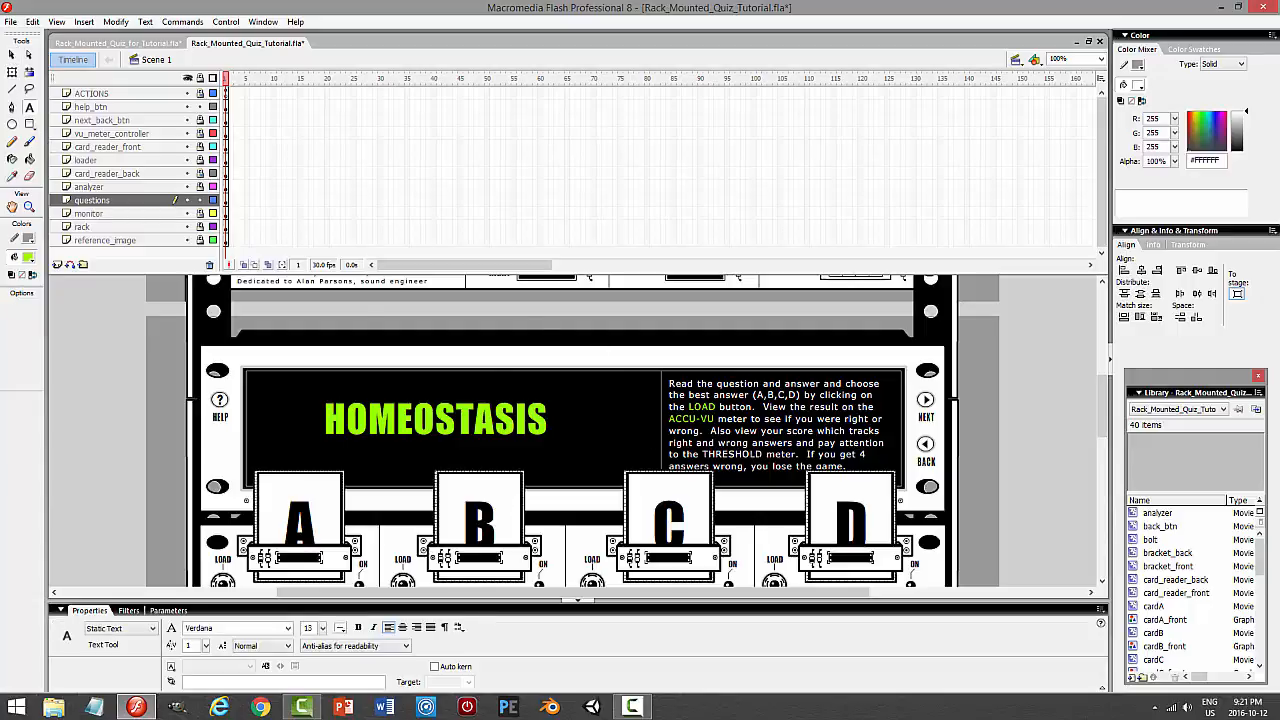
drag(762, 454, 714, 454)
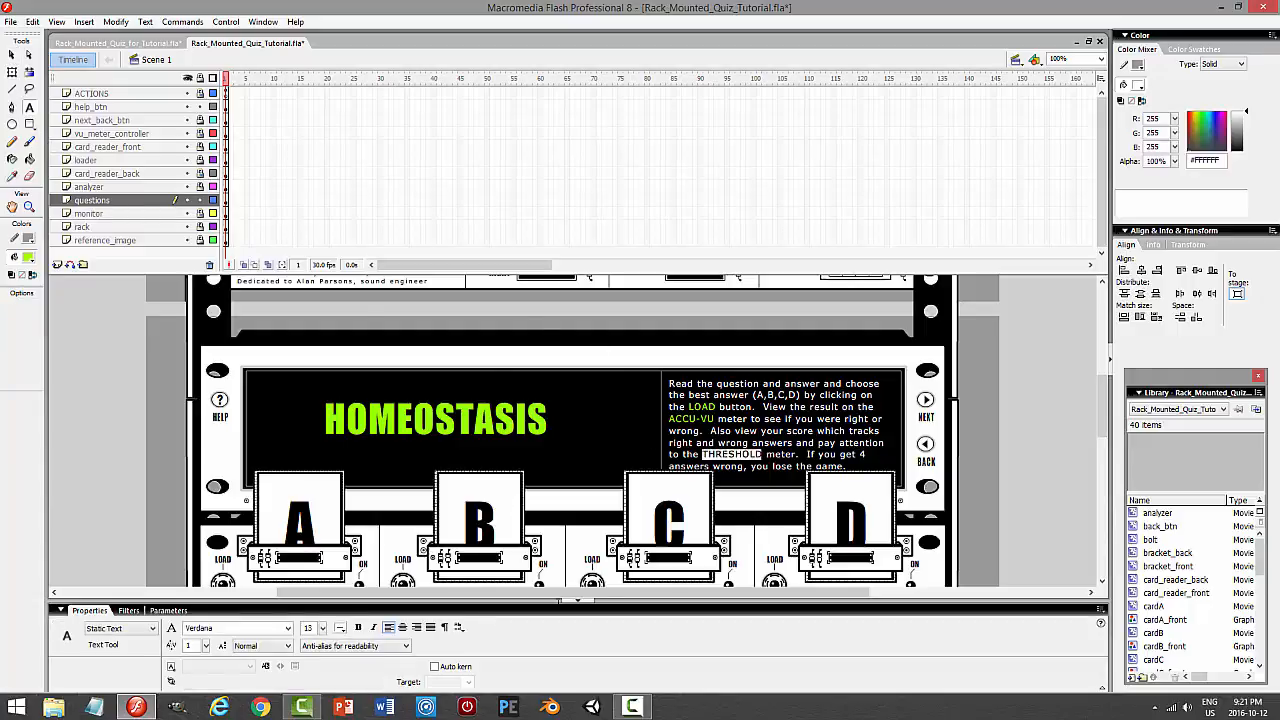
click(340, 628)
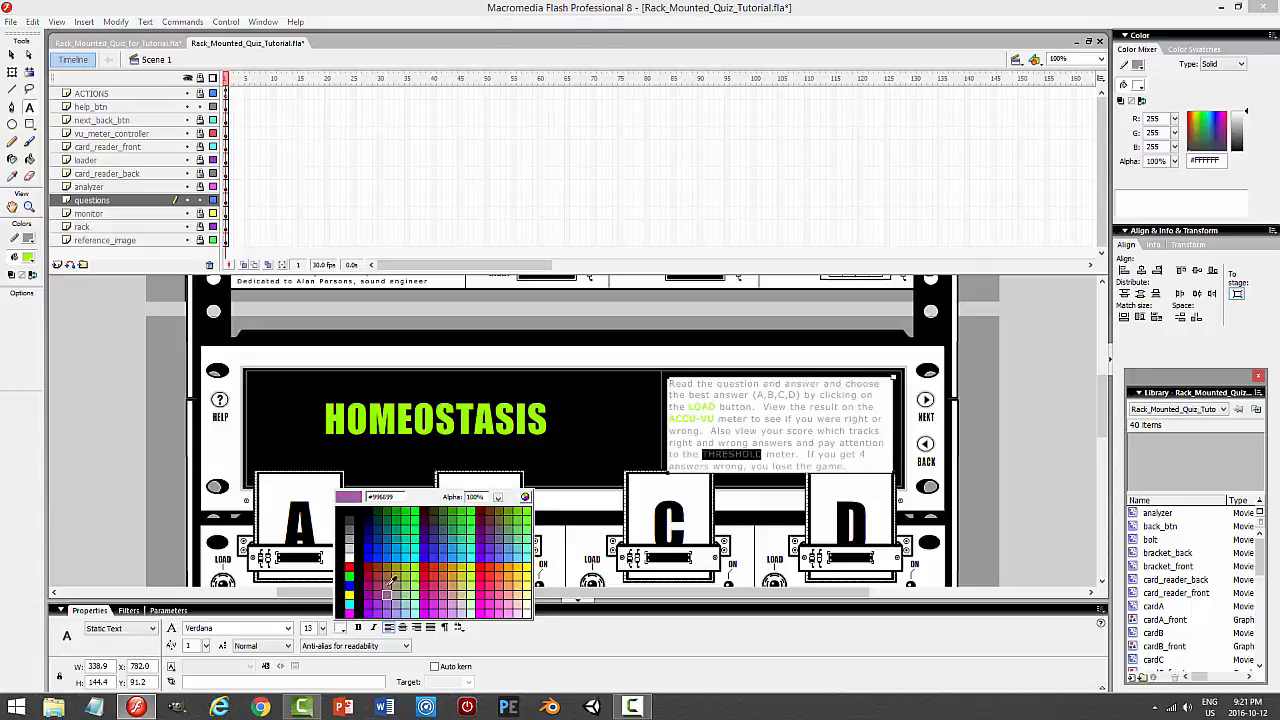
click(412, 564)
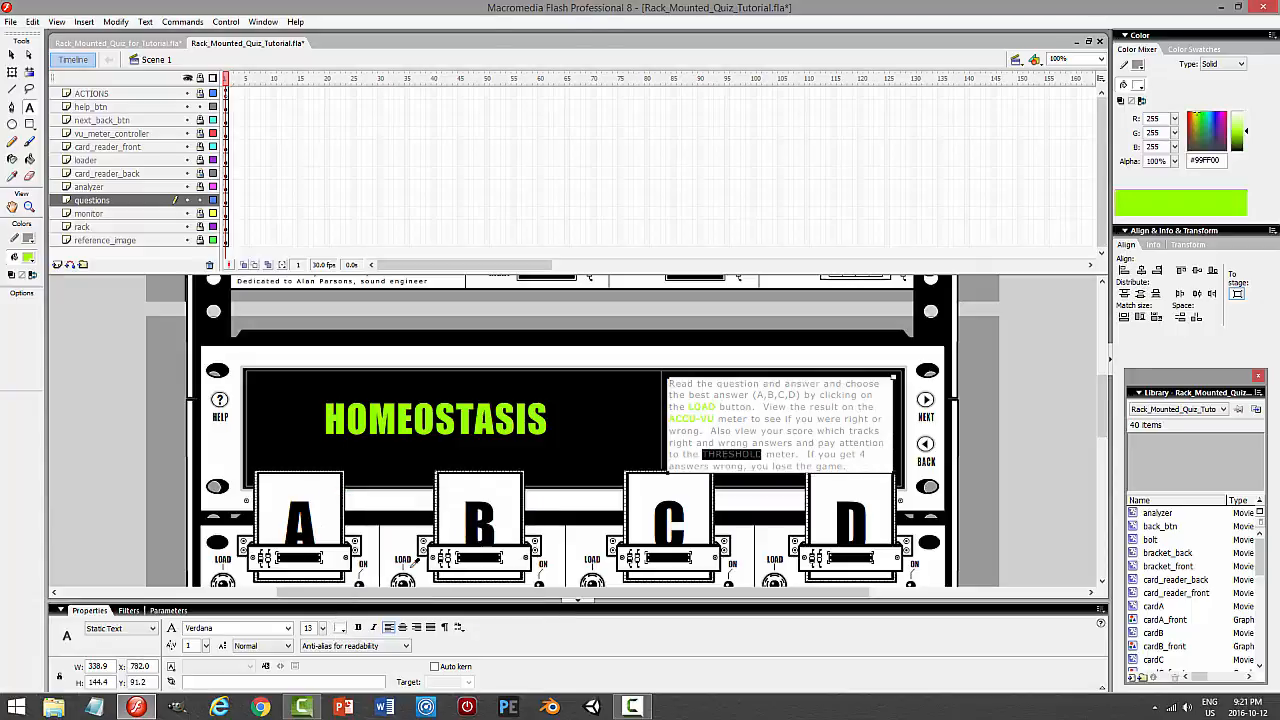
click(1001, 465)
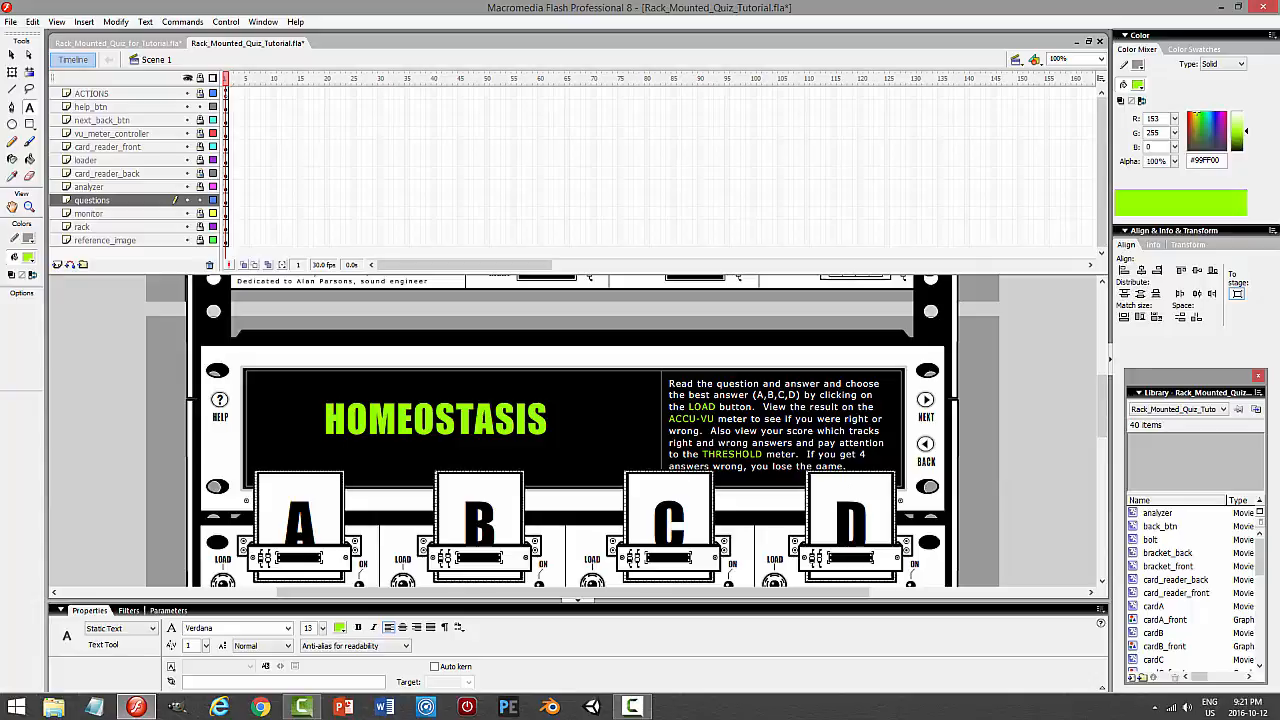
Replace the word "score" in the instruction text with "SCORE" and color it lime green (#99FF00)
drag(814, 431, 792, 431)
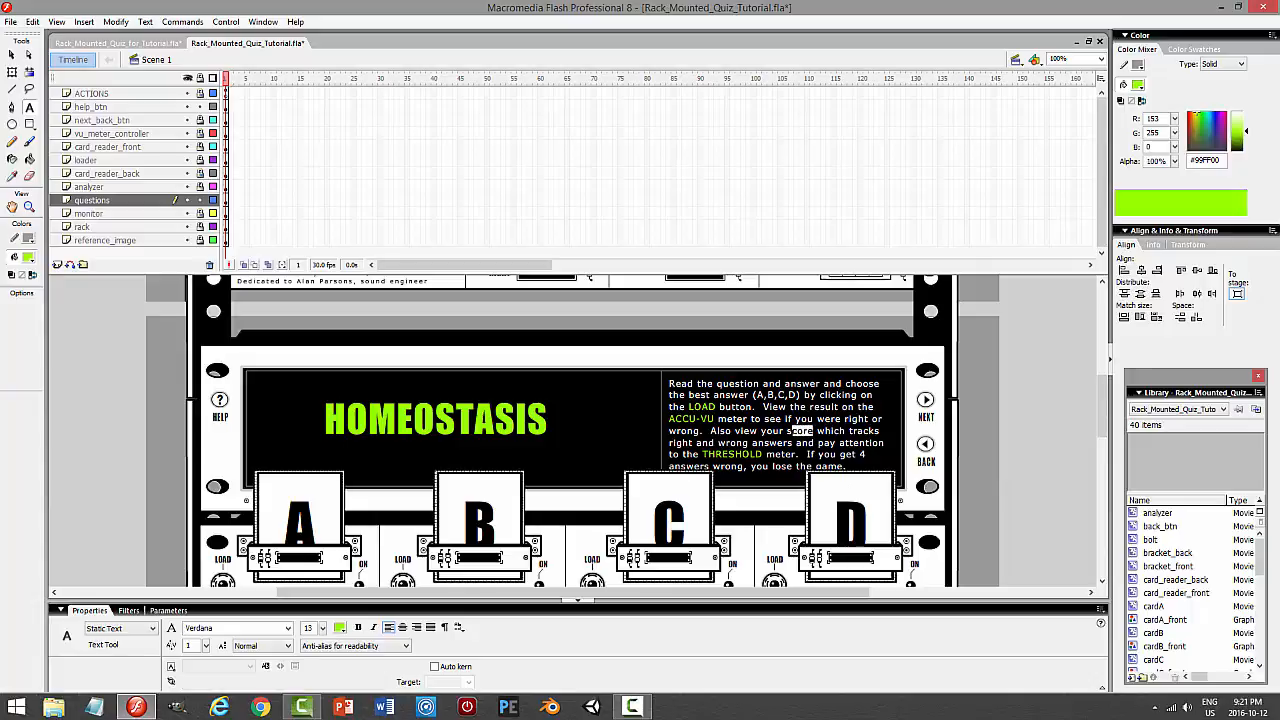
key(Escape)
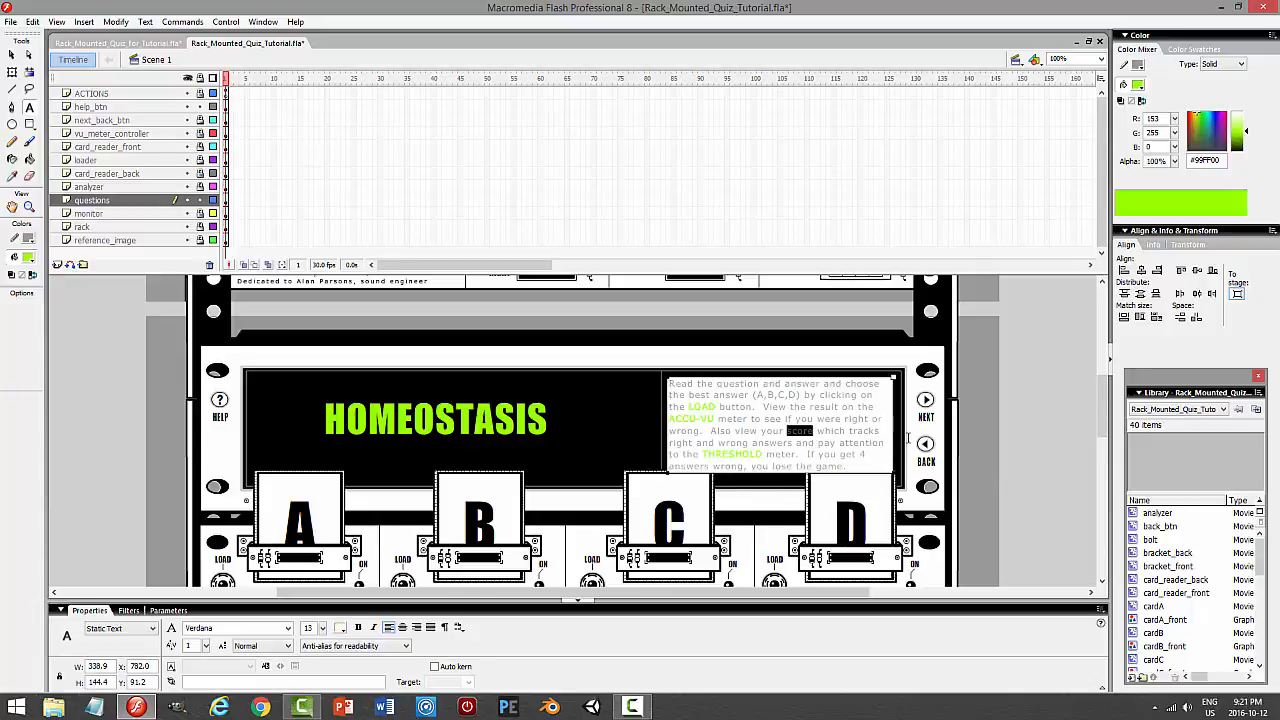
text(SCORE)
drag(816, 430, 789, 431)
click(341, 628)
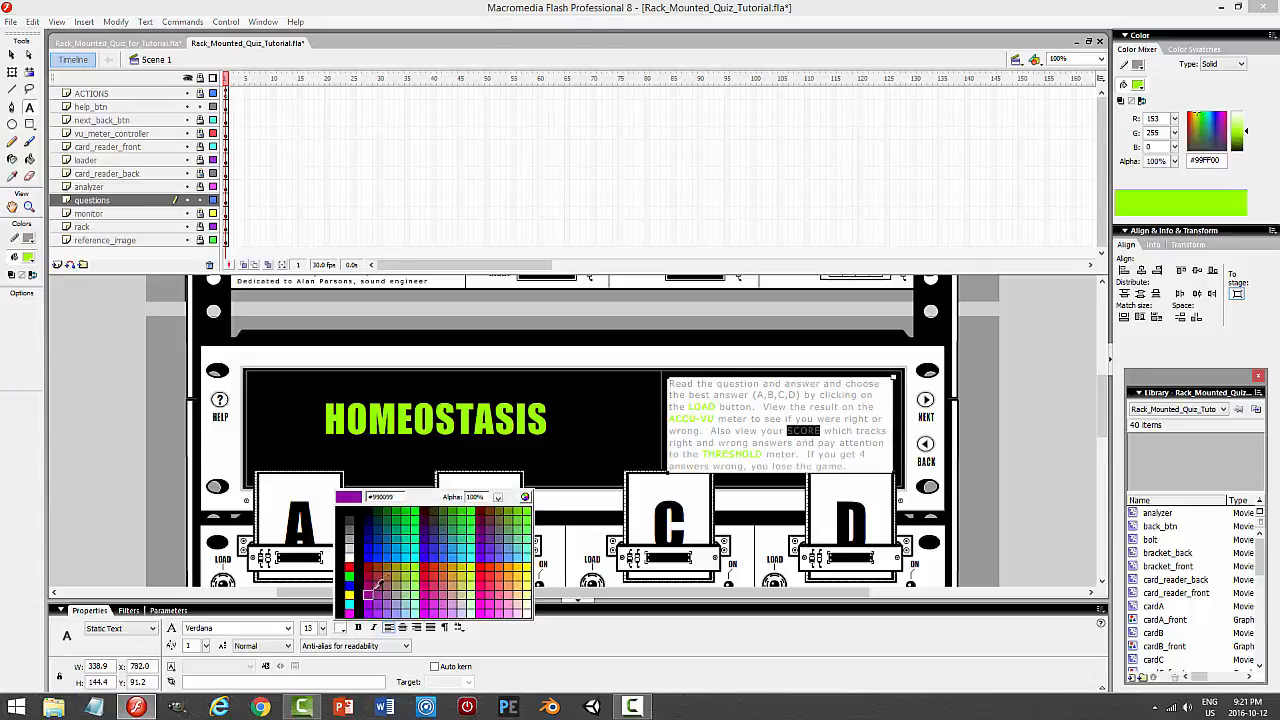
click(415, 562)
click(1010, 465)
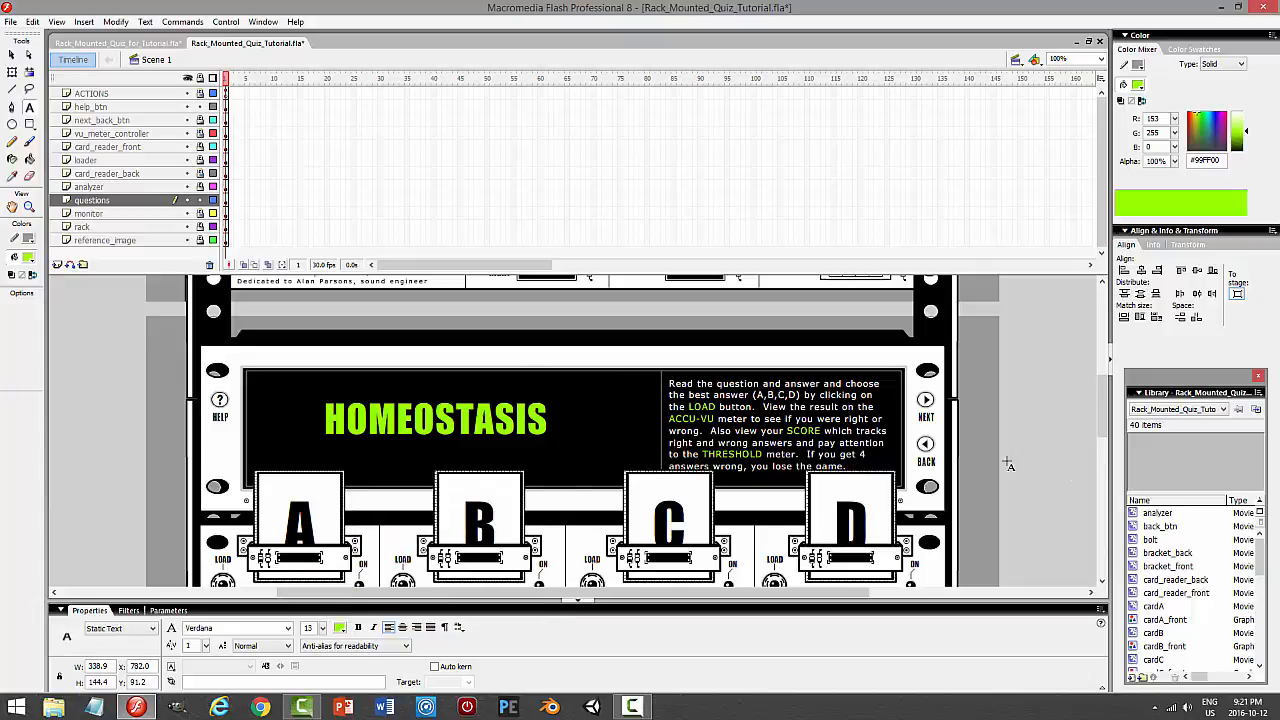
Save the file, then check the finished instruction text in a movie preview and close the preview
click(13, 56)
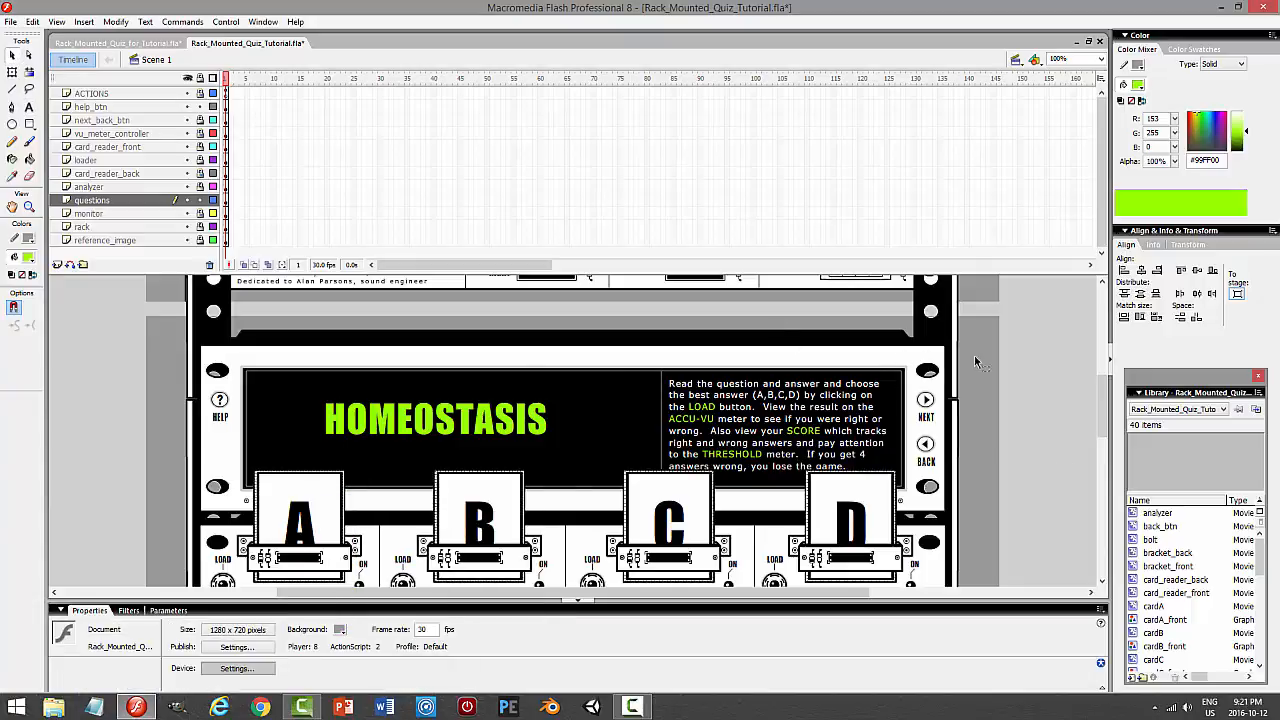
key(ctrl+s)
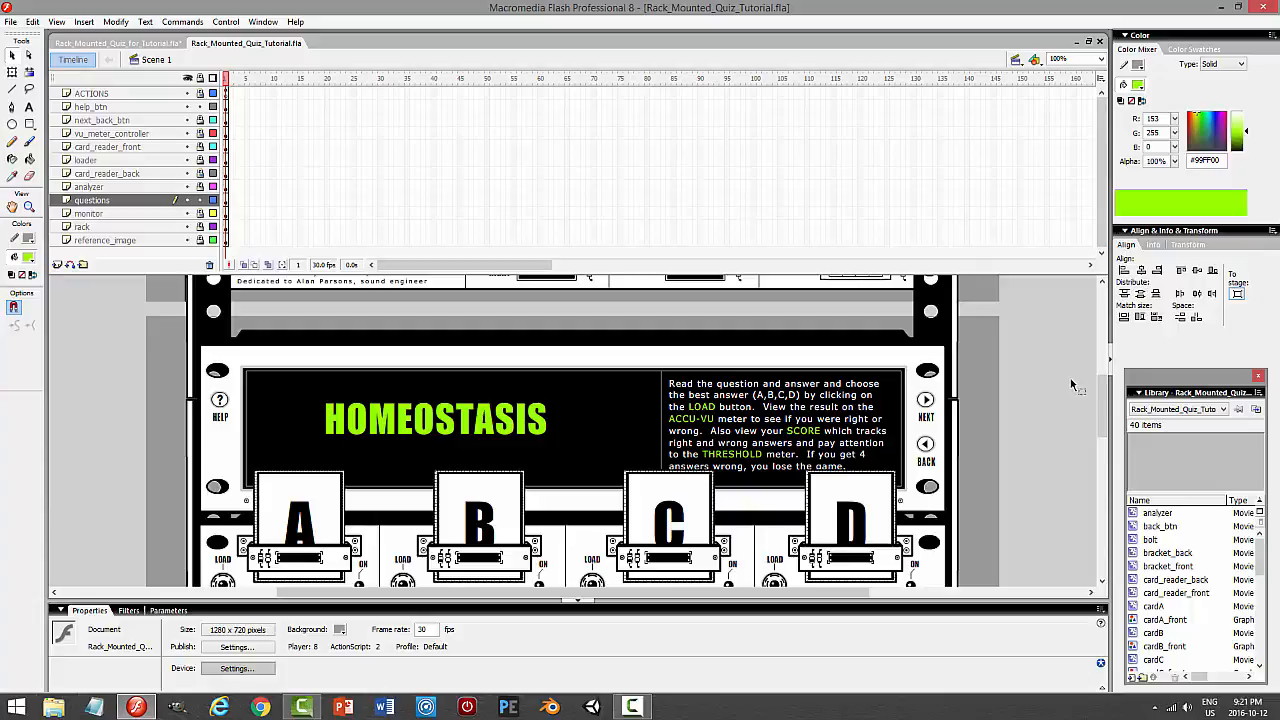
key(ctrl+Return)
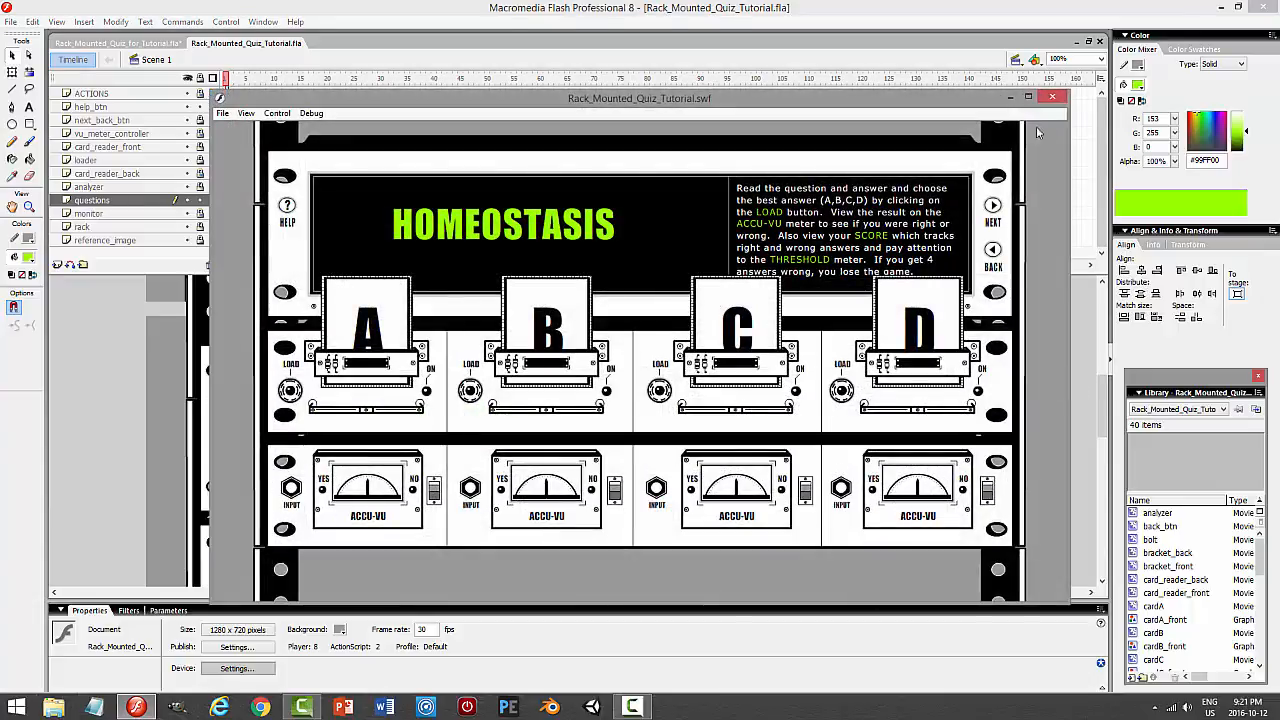
click(1052, 96)
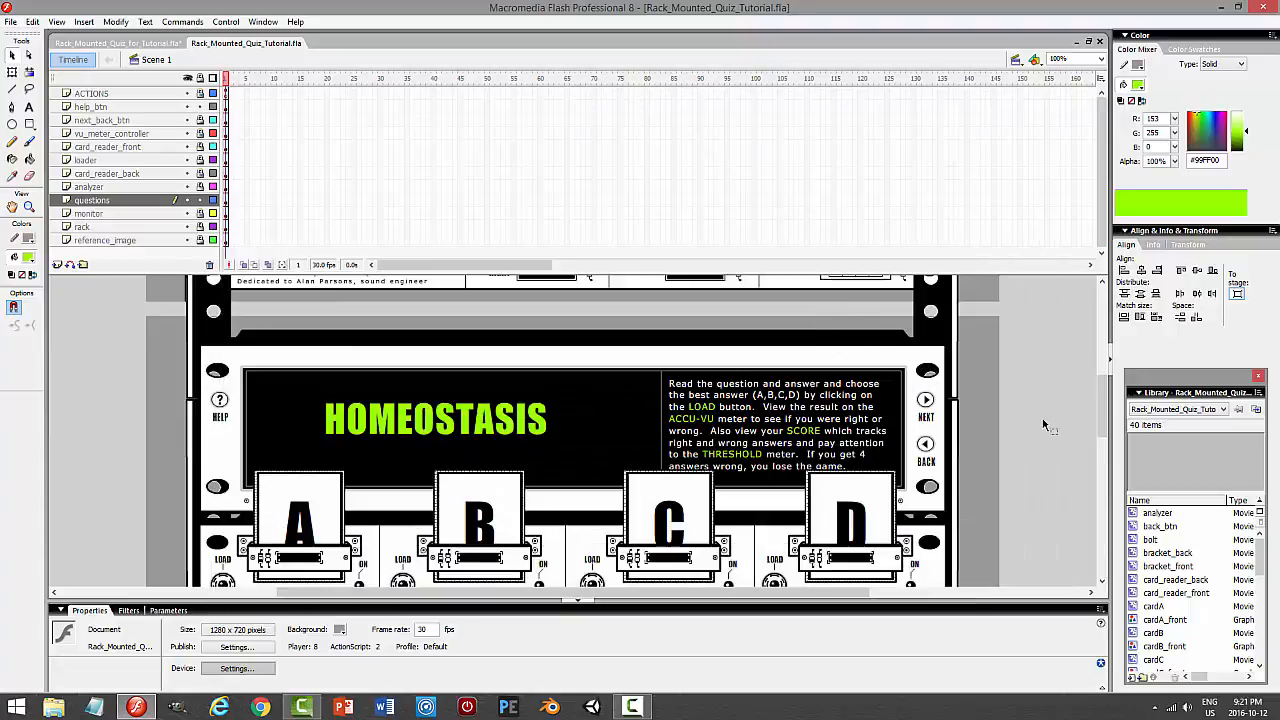
Lock the questions layer, preview the whole rack in the movie test window and close it
mouse_move(1101, 412)
mouse_down()
mouse_move(1113, 443)
mouse_move(1112, 428)
mouse_up()
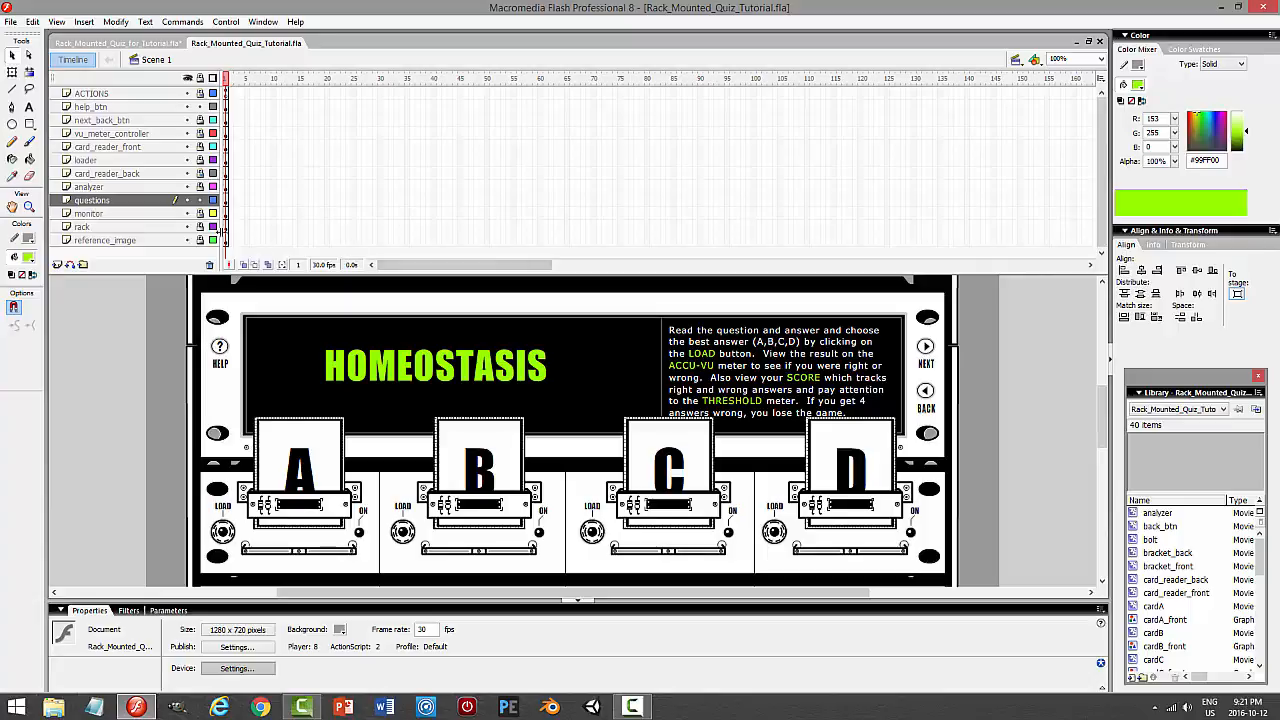
click(200, 200)
click(1072, 329)
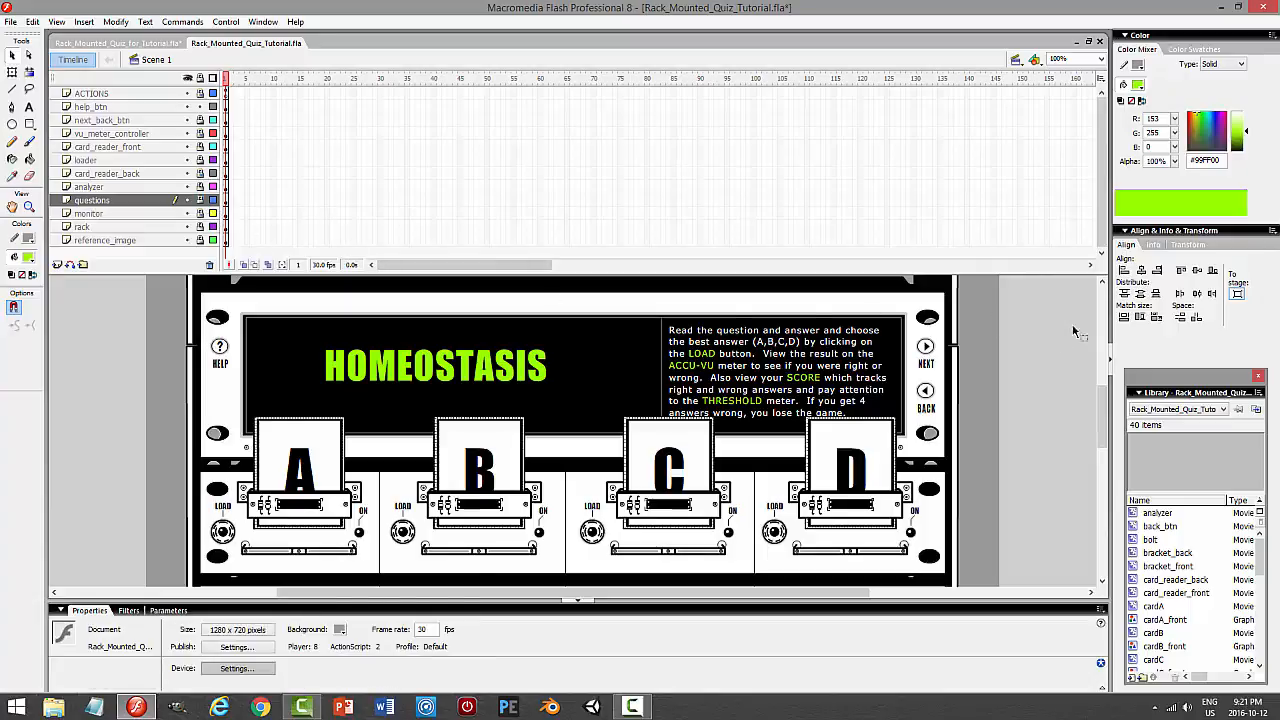
drag(1106, 393, 1110, 430)
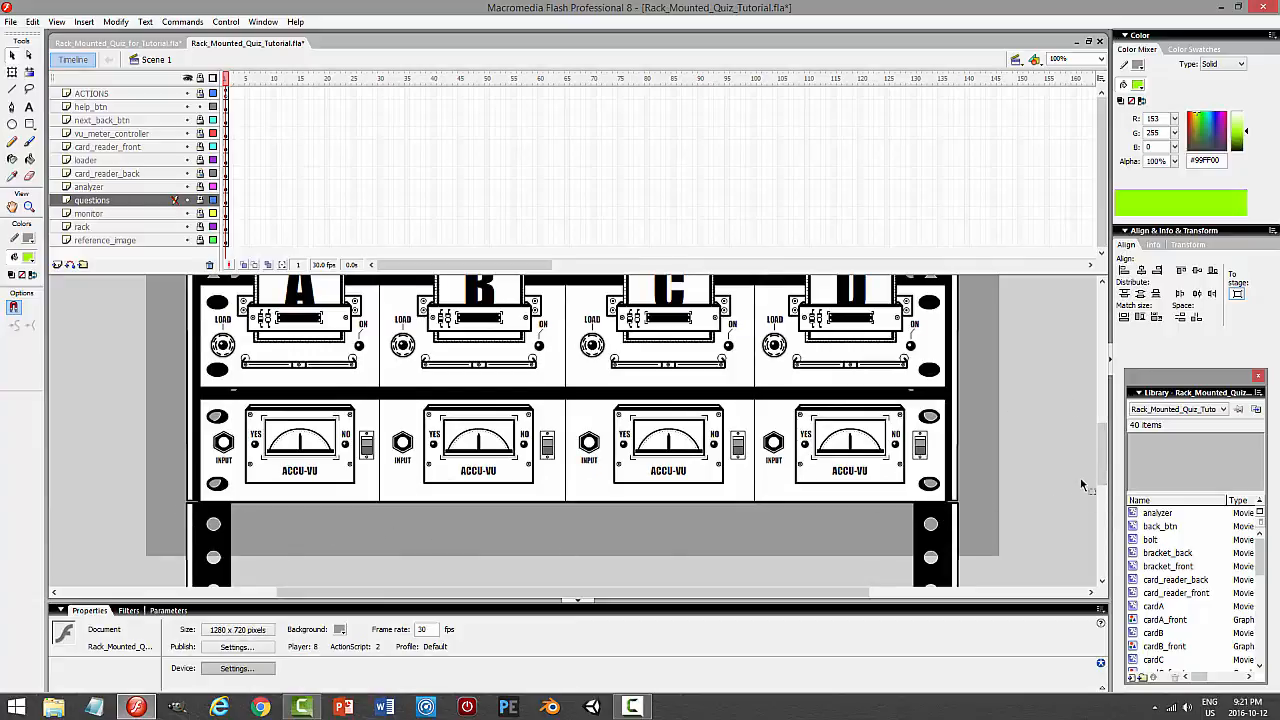
drag(1105, 470, 1106, 428)
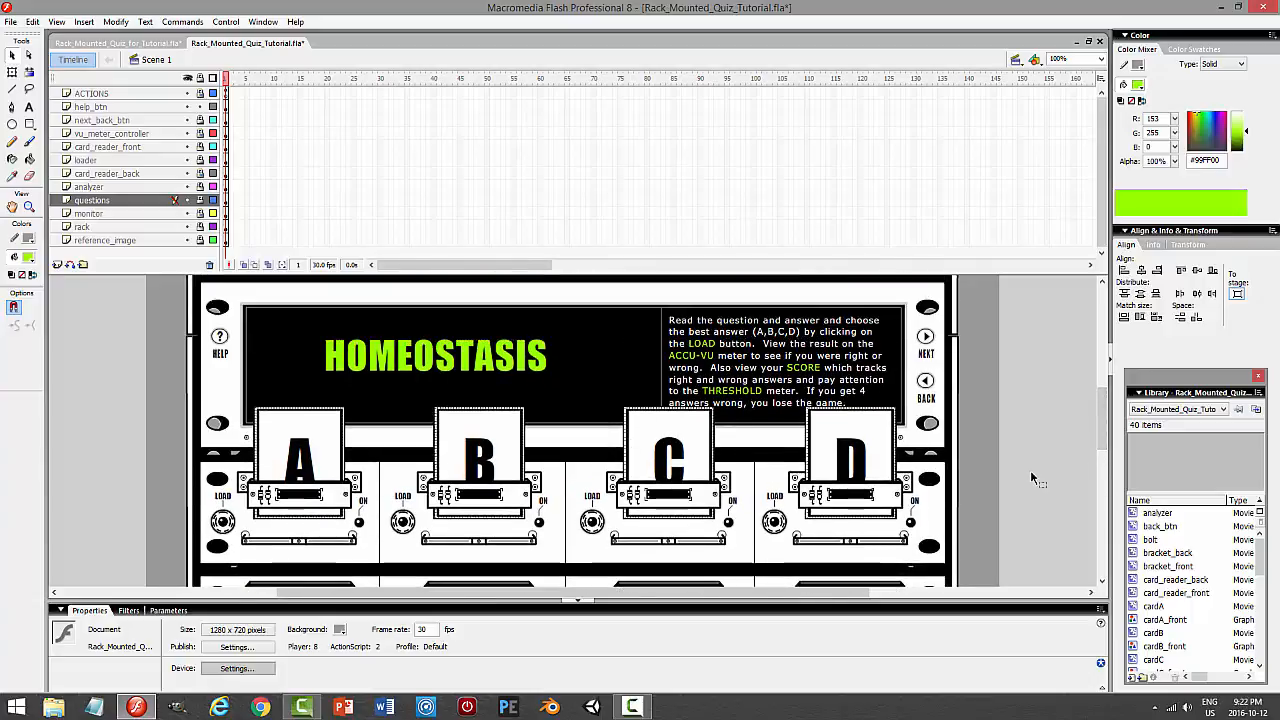
key(ctrl+Return)
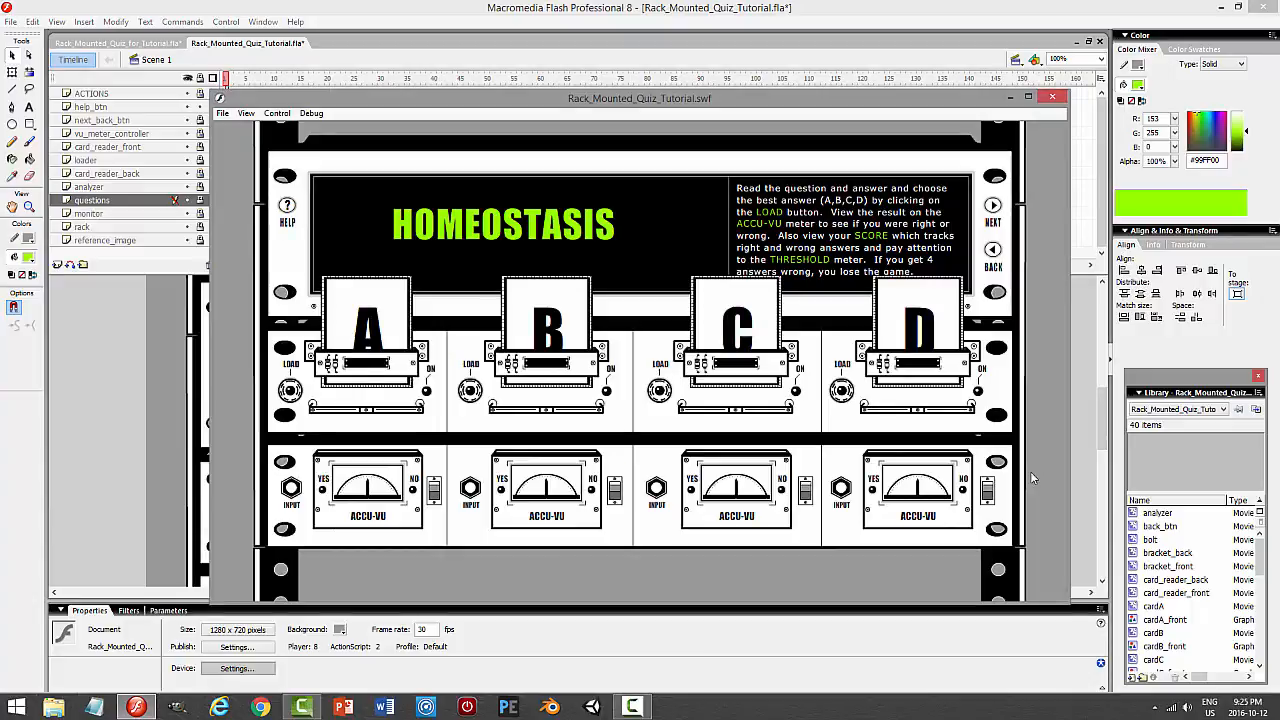
click(1050, 99)
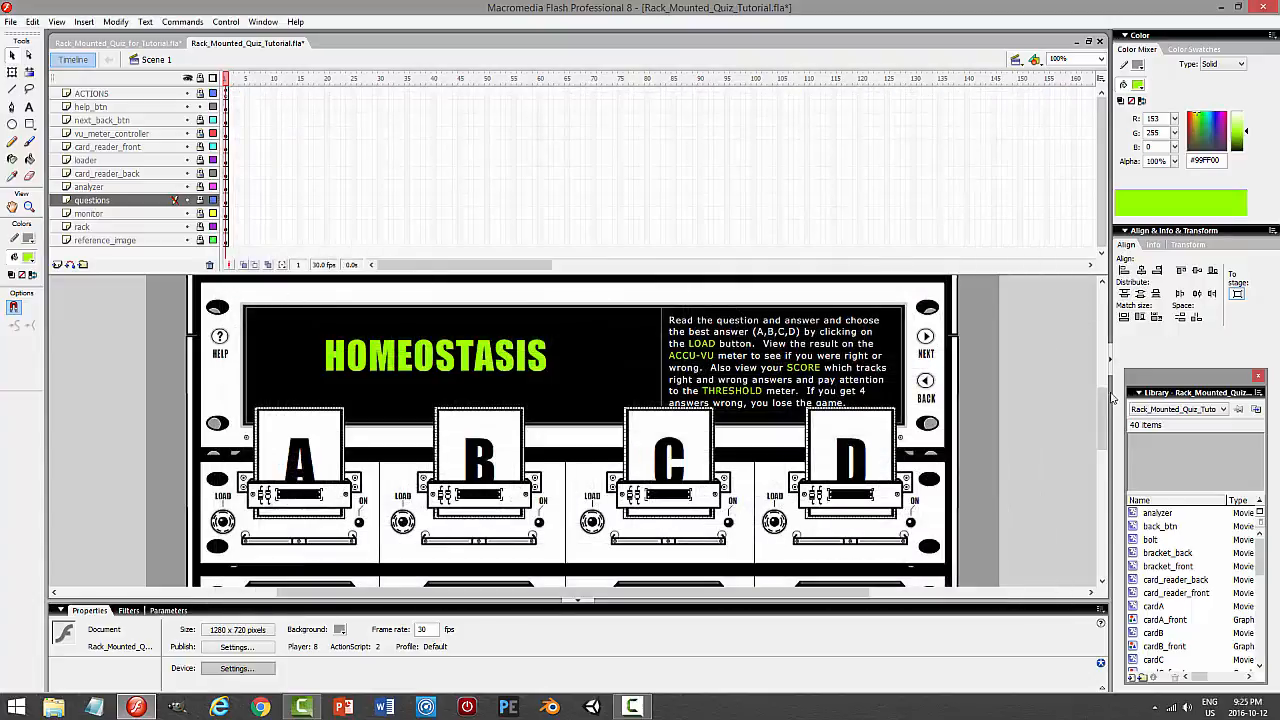
Unlock the analyzer layer and copy the analyzer panel behind the ACCU-VU meters
drag(1102, 405, 1092, 447)
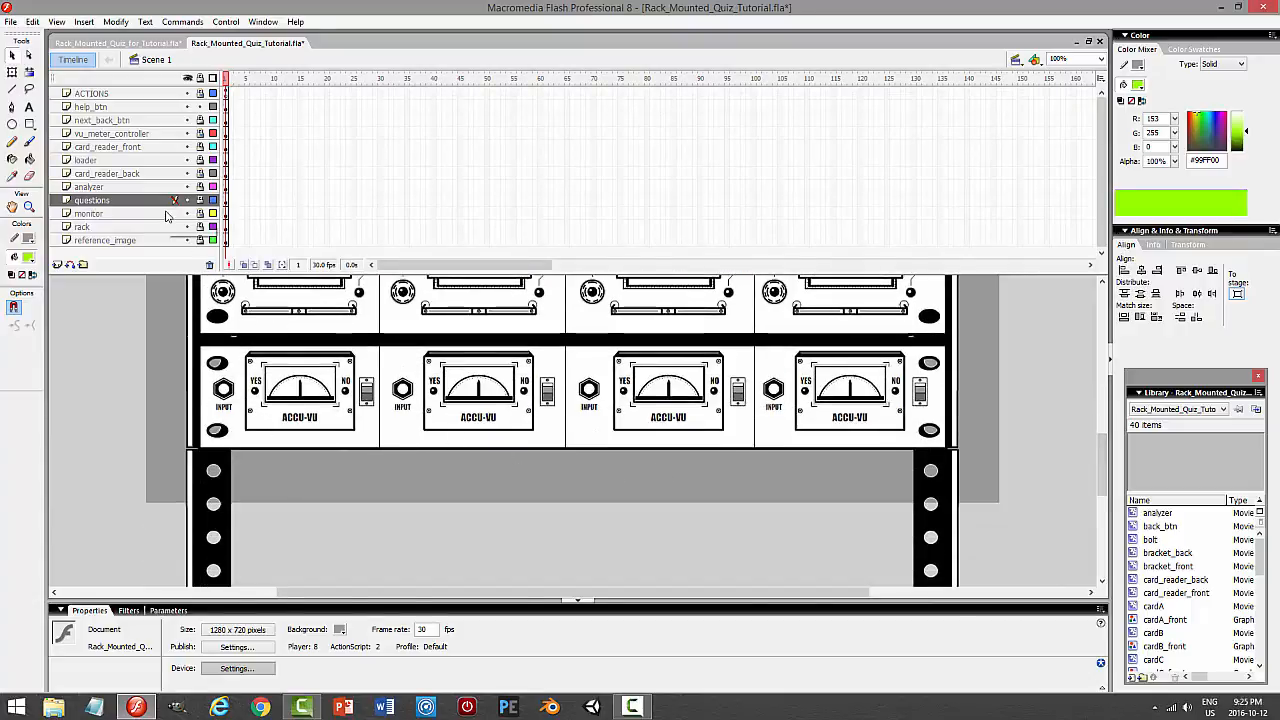
click(200, 187)
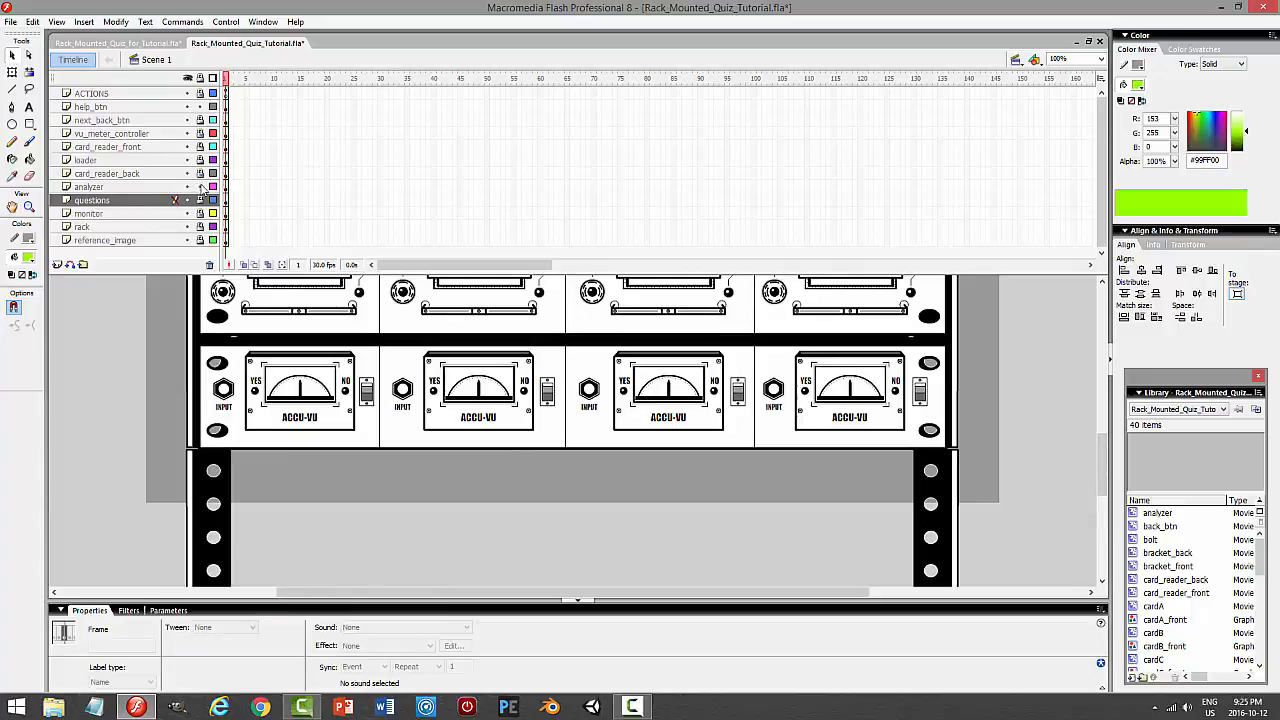
click(367, 441)
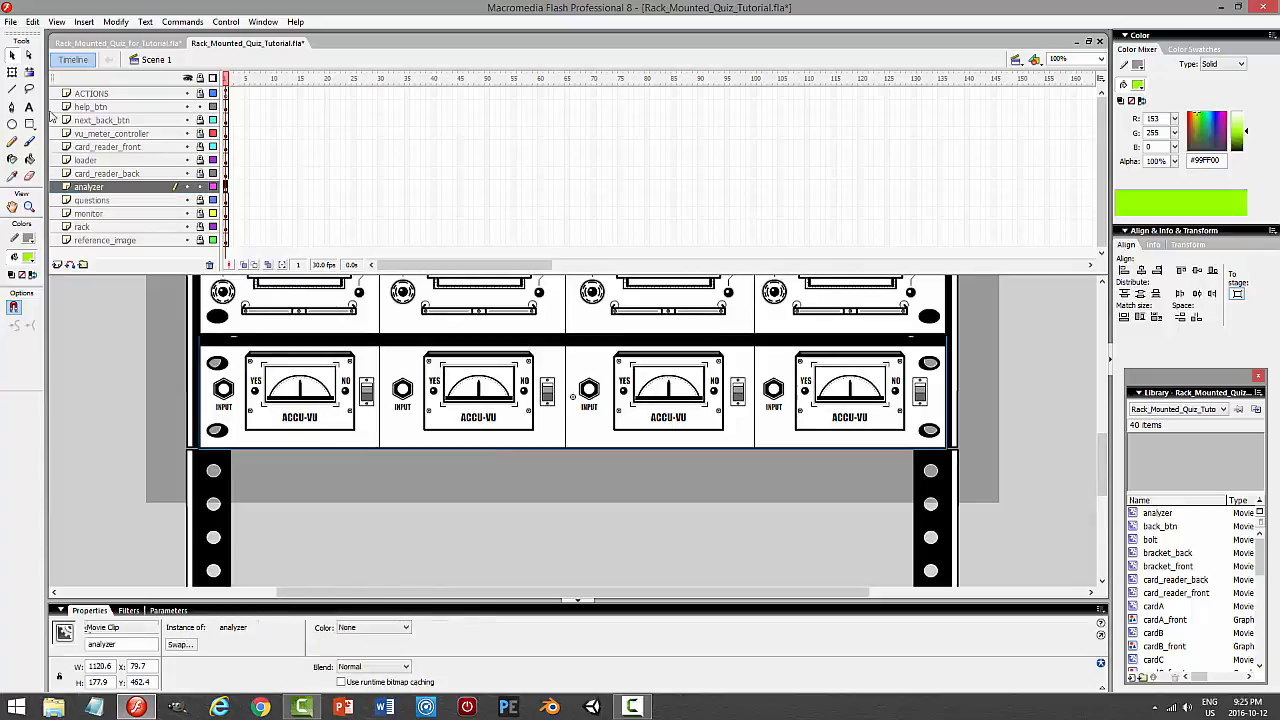
click(33, 21)
click(35, 87)
Create a layer named score directly below the analyzer layer and paste the copied analyzer panel in place on it
click(160, 188)
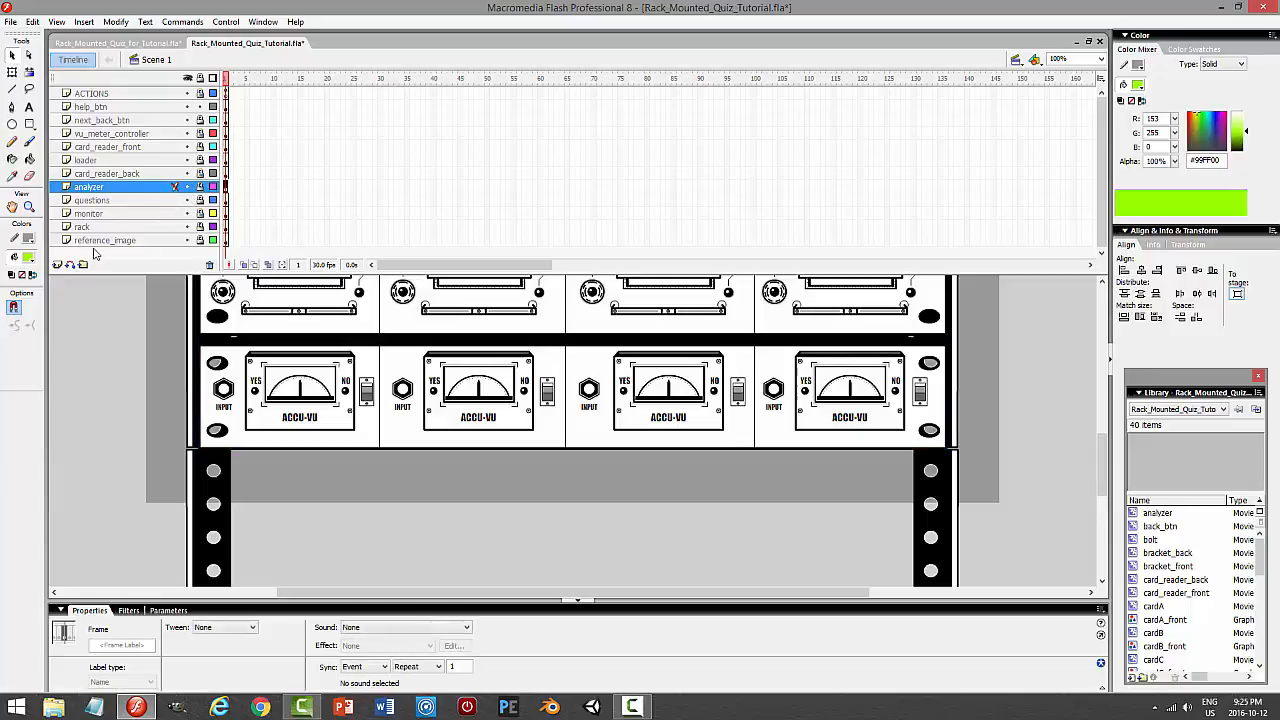
click(57, 264)
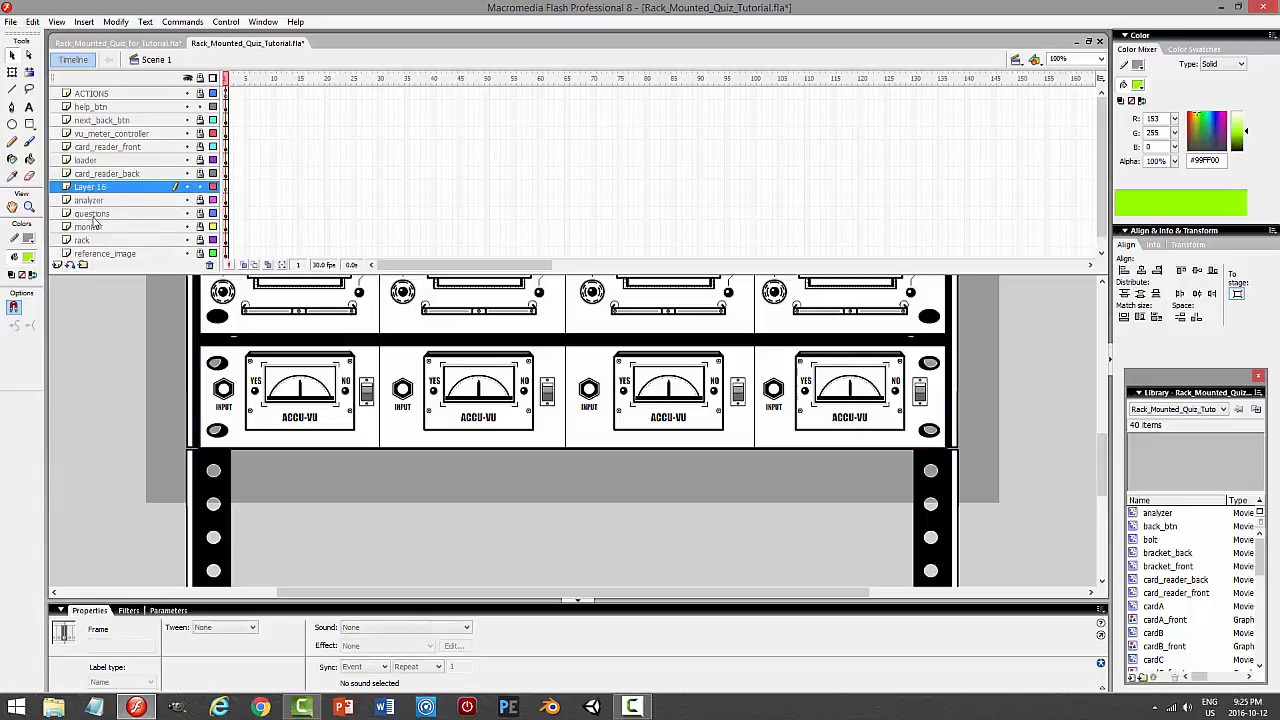
drag(128, 192, 122, 206)
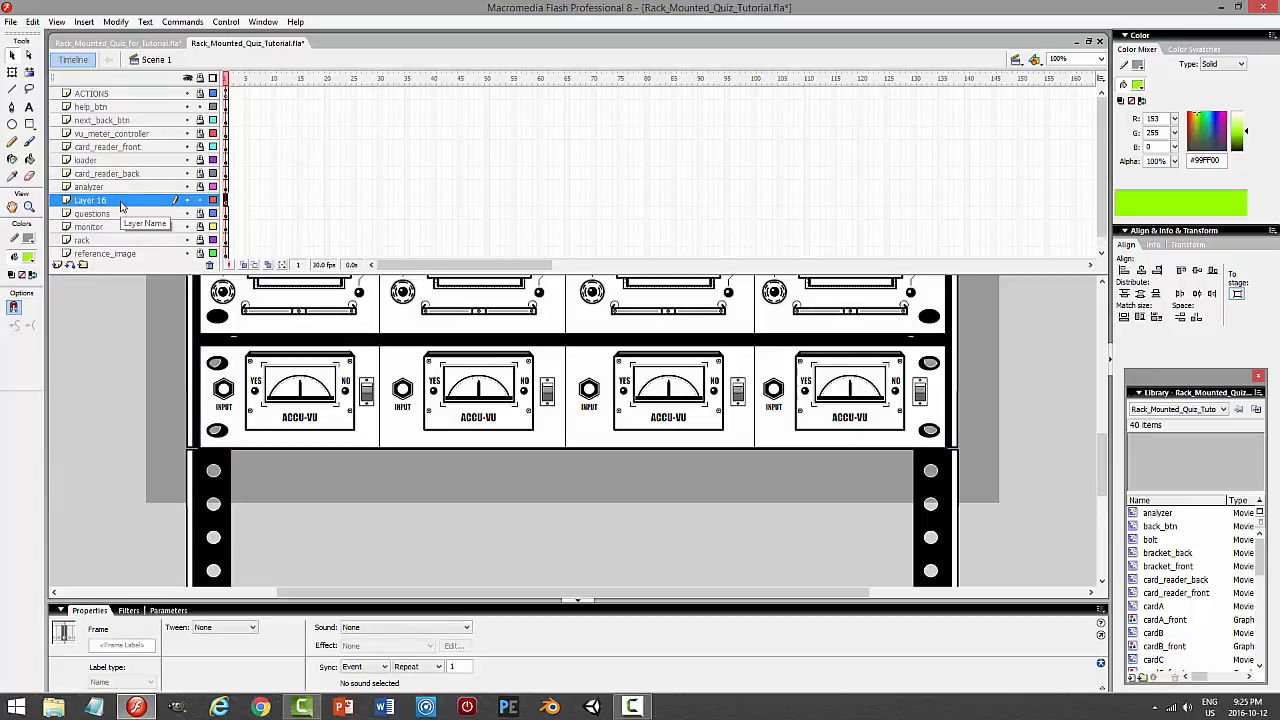
double_click(121, 203)
text(S)
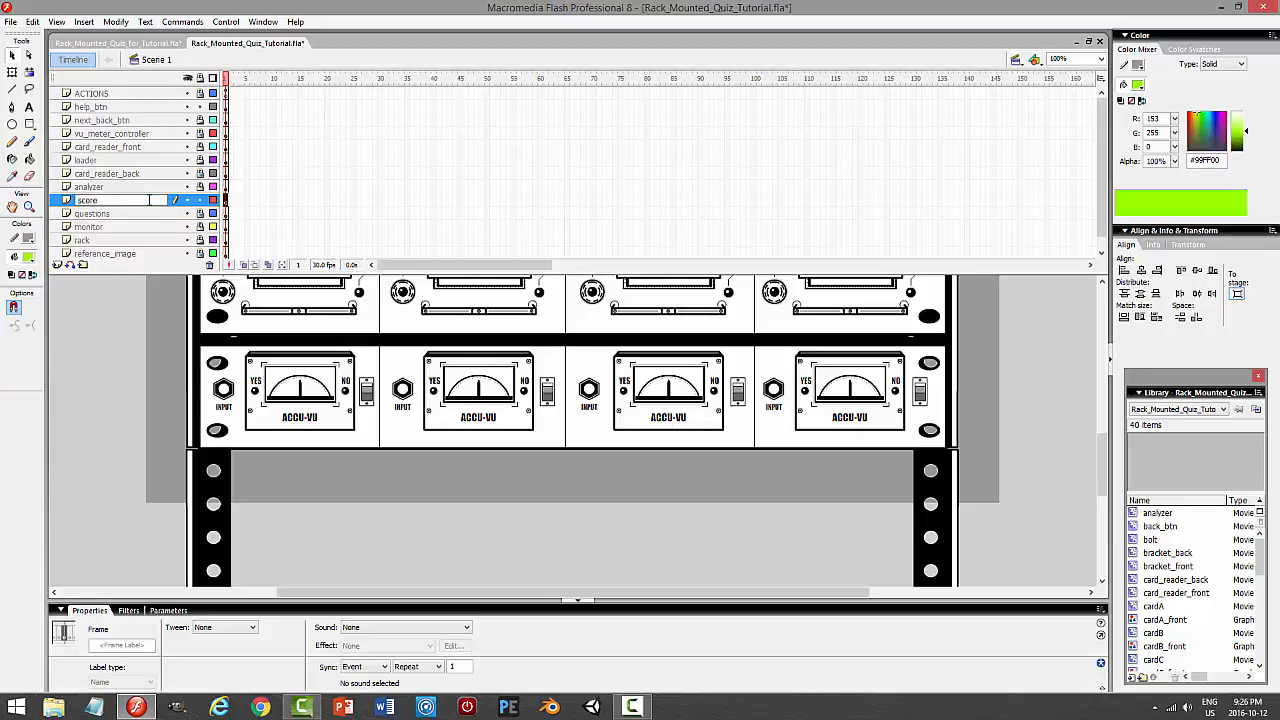
key(Return)
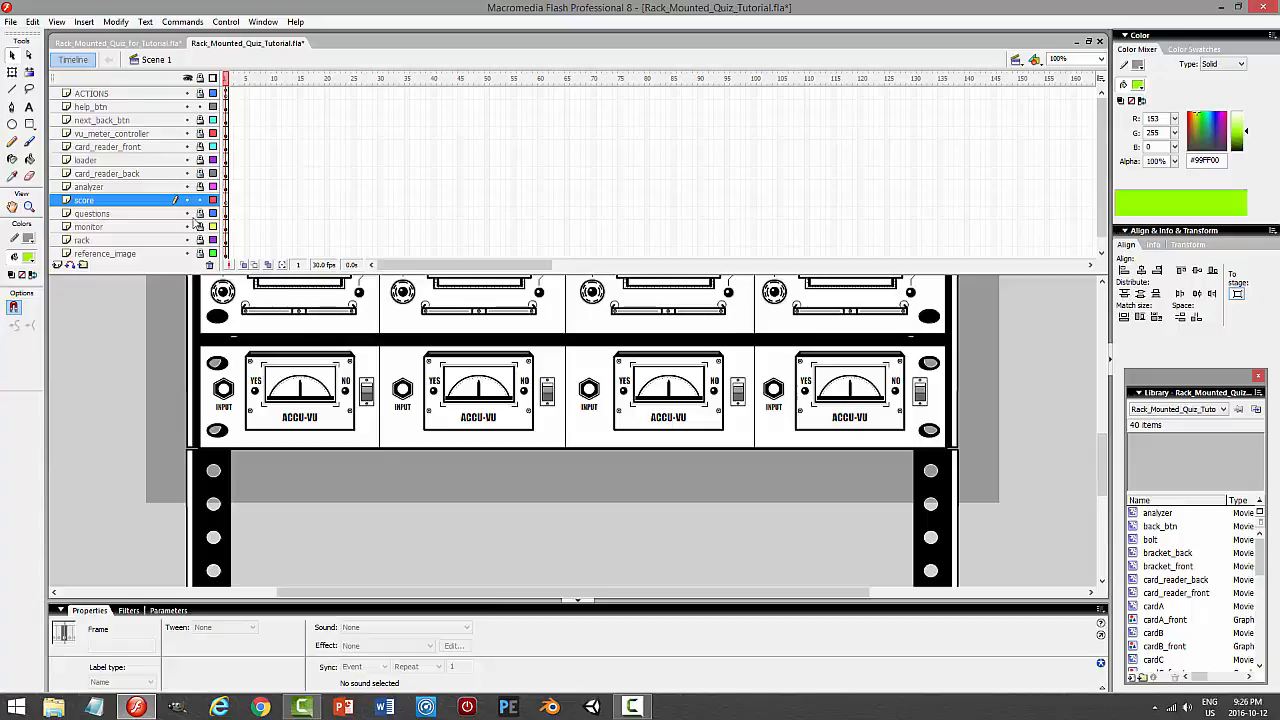
click(35, 22)
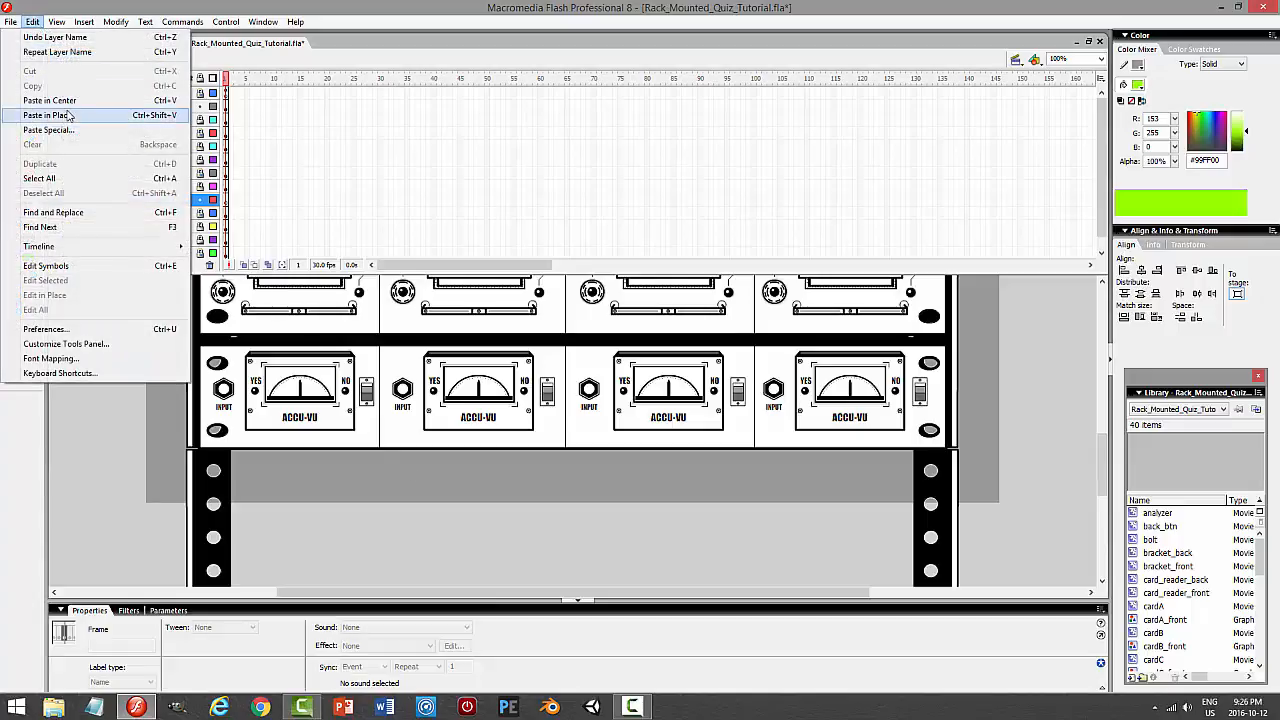
click(67, 115)
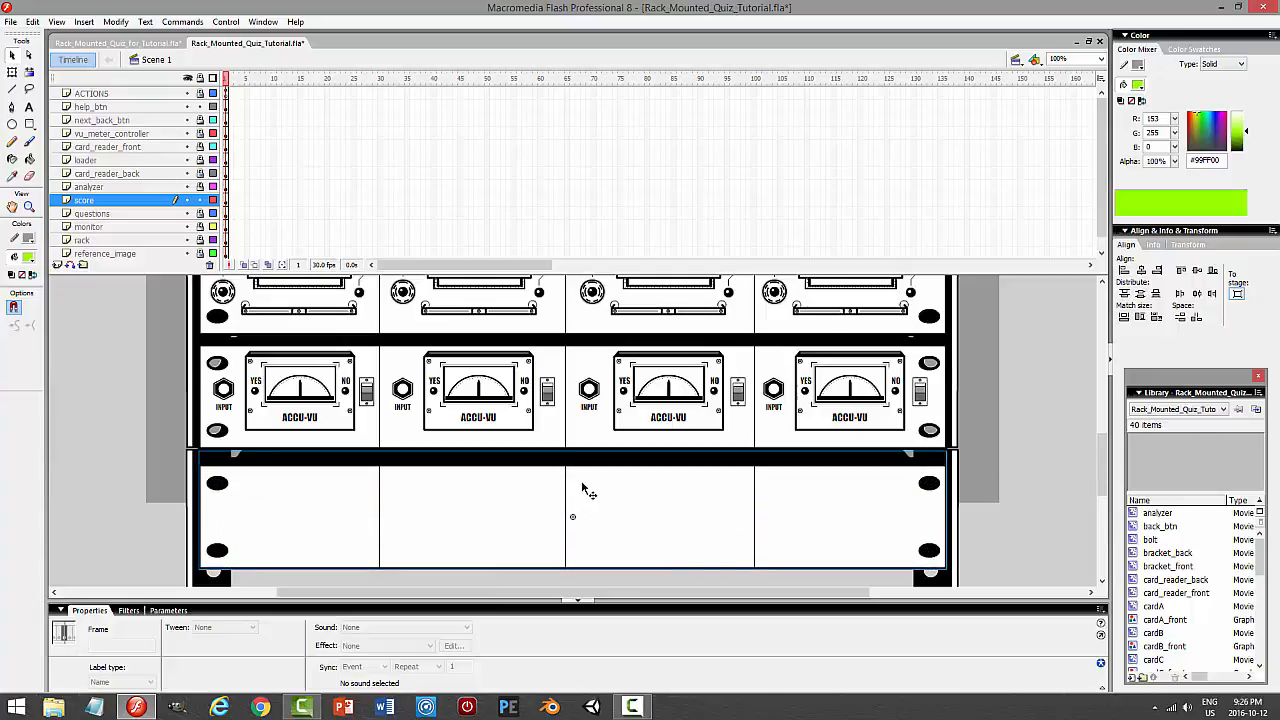
Duplicate the analyzer panel below the meters as a new symbol named score and give the instance the name score
click(520, 497)
right_click(522, 495)
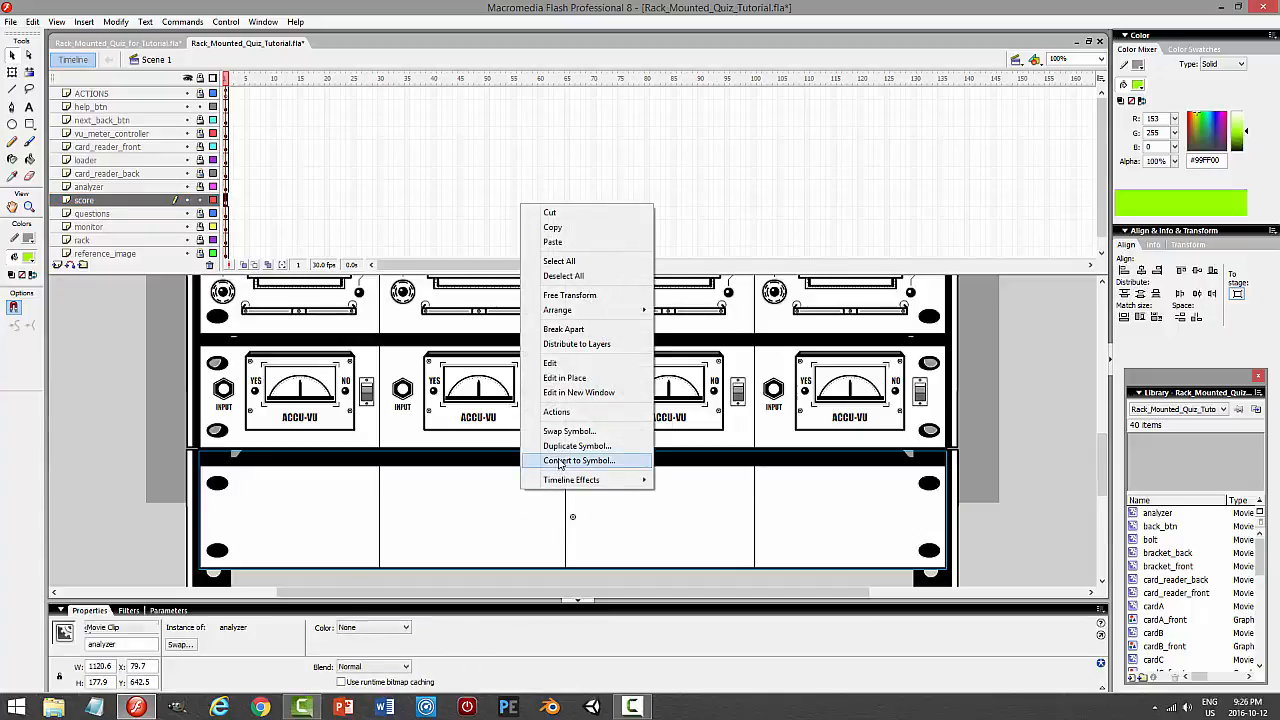
click(585, 446)
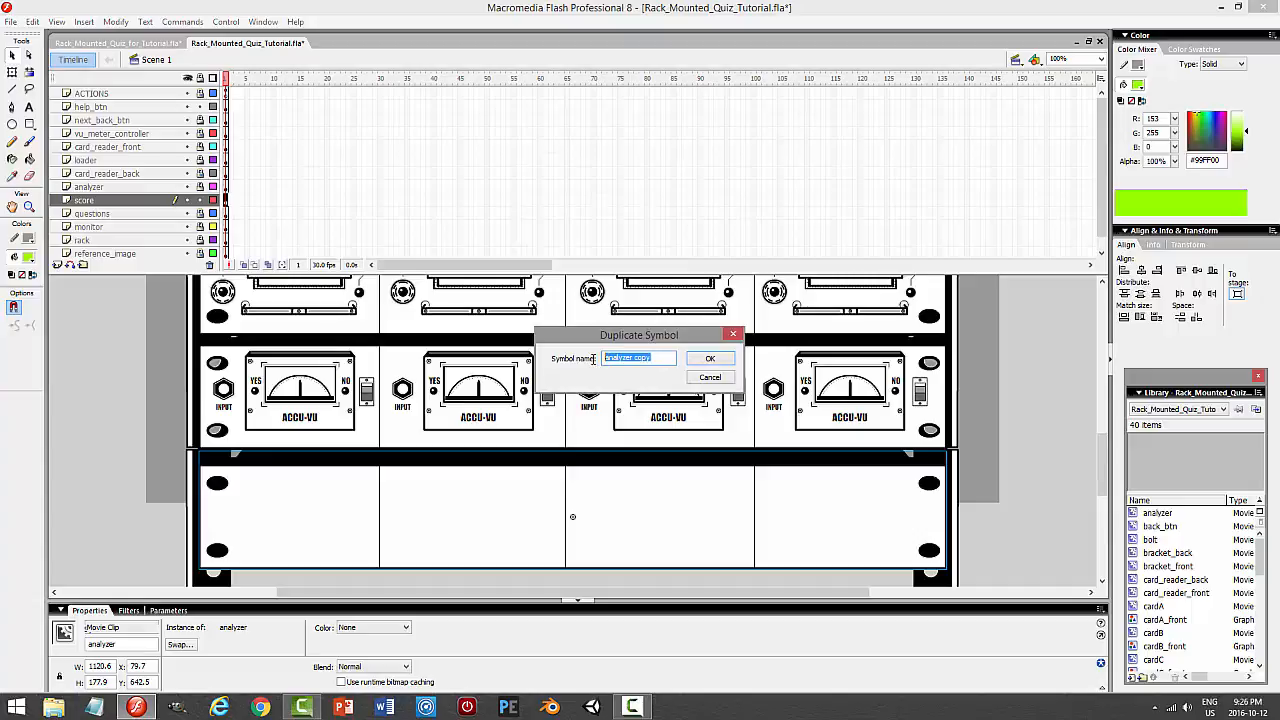
text(score)
key(Return)
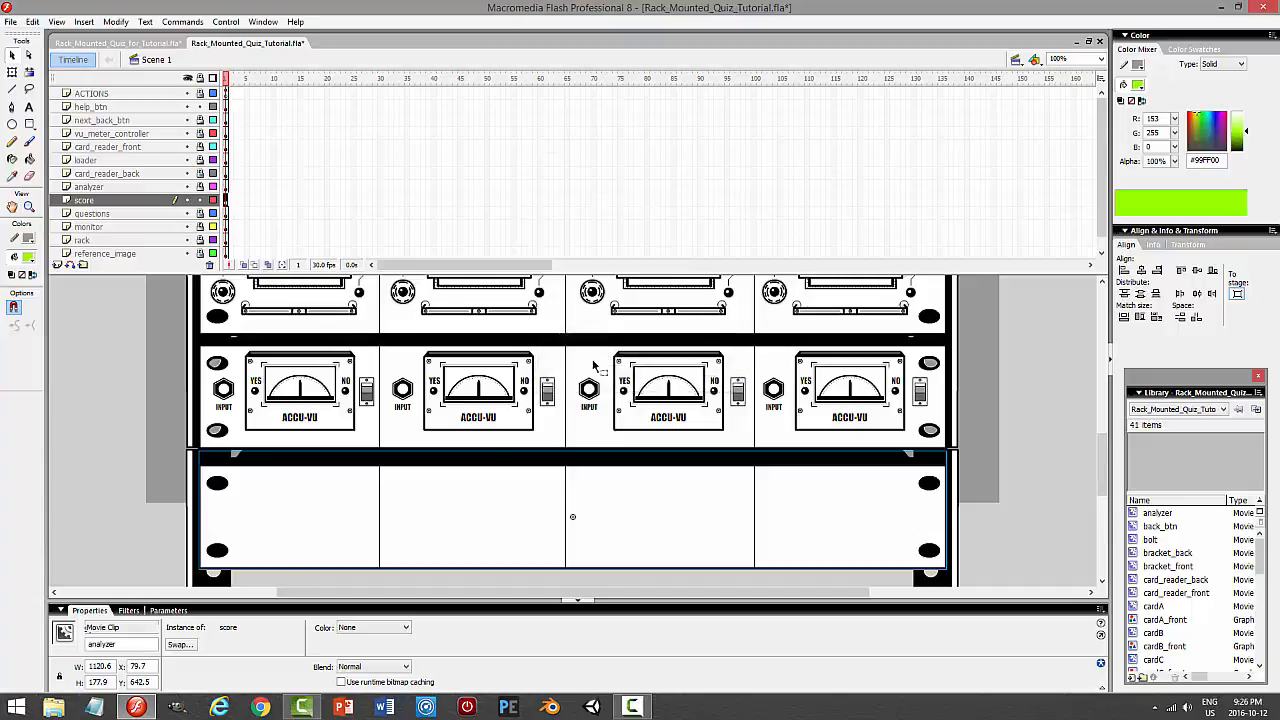
double_click(140, 644)
text(score)
key(Return)
Inside the score symbol, unlock the body layer and delete the three vertical divider lines from the panel
double_click(384, 510)
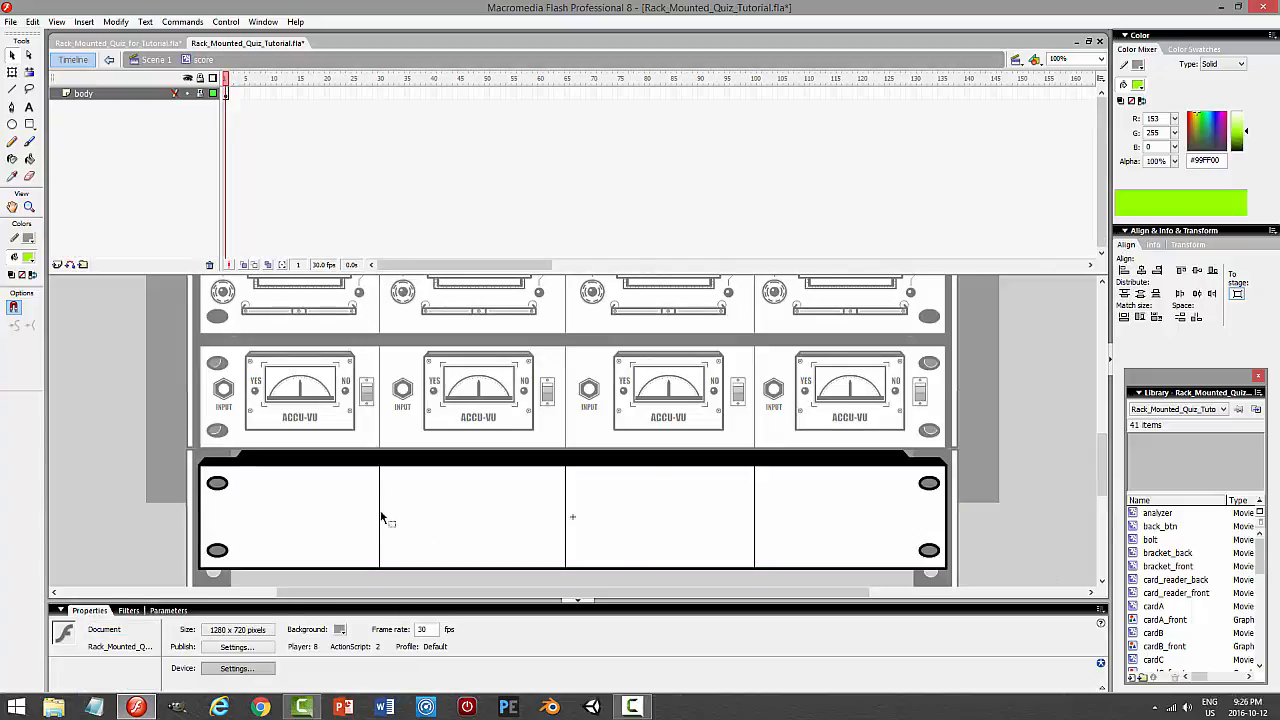
click(196, 94)
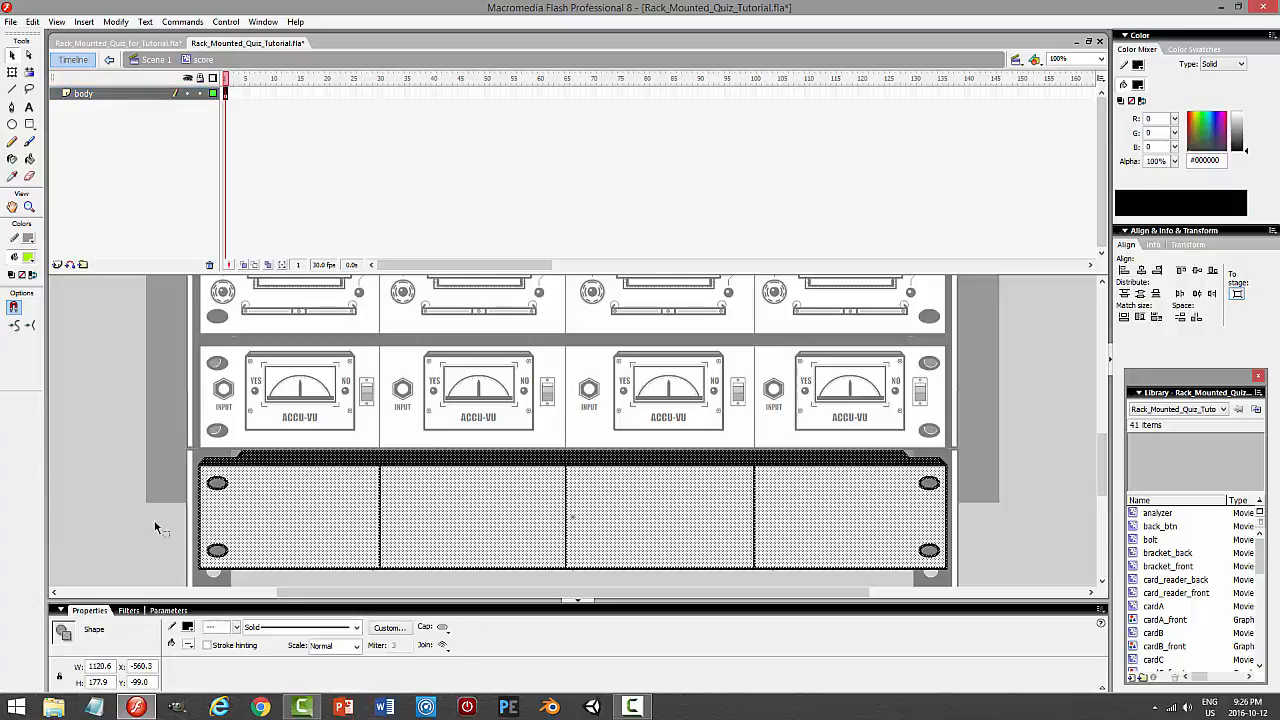
click(157, 515)
click(381, 524)
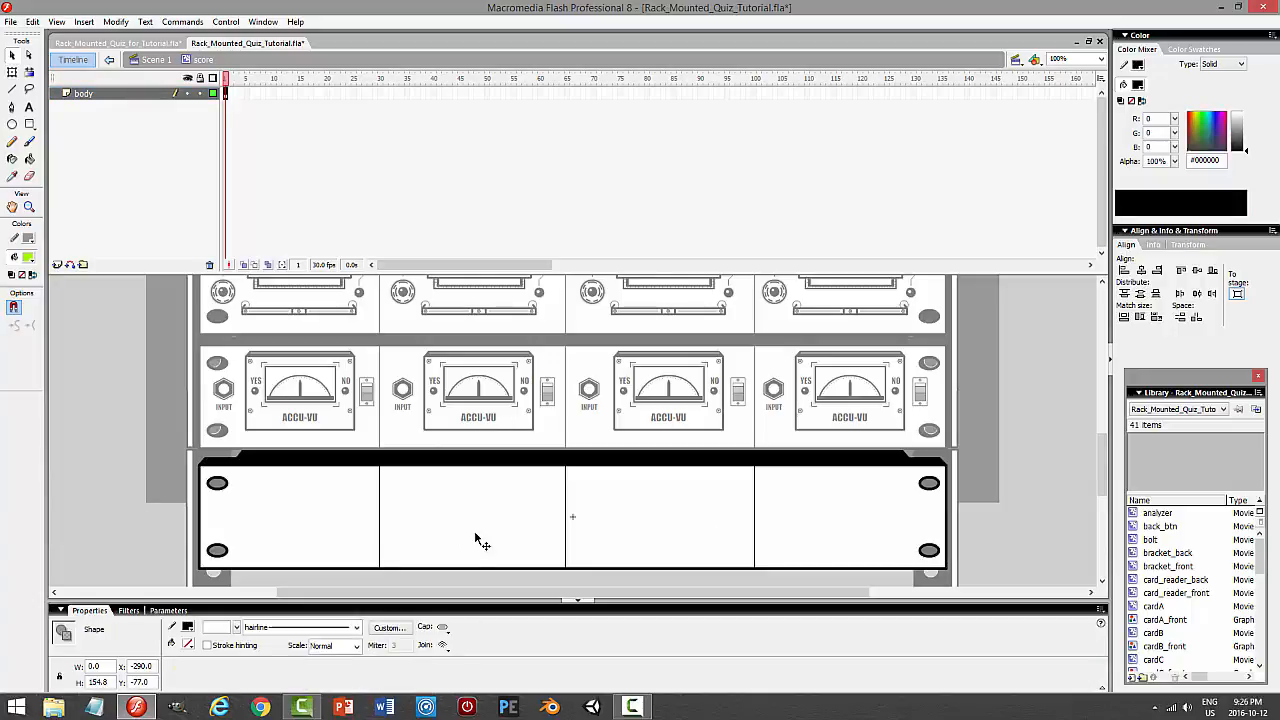
key(Delete)
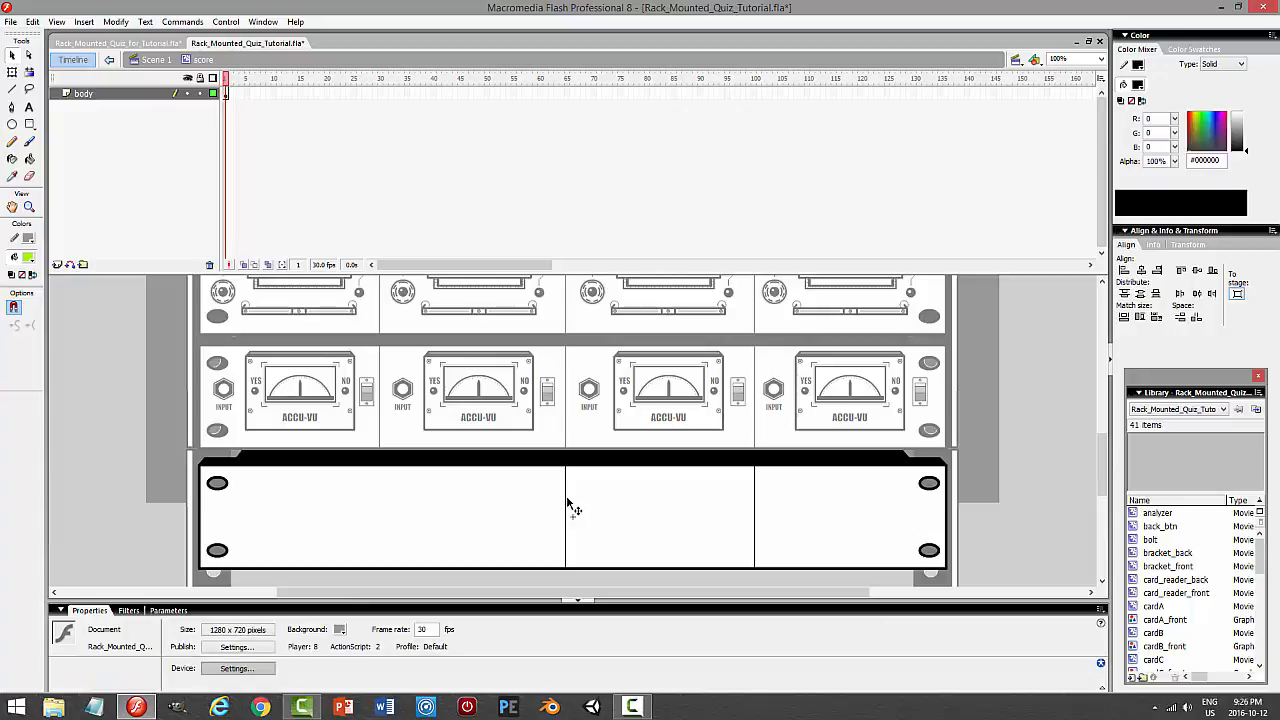
click(600, 506)
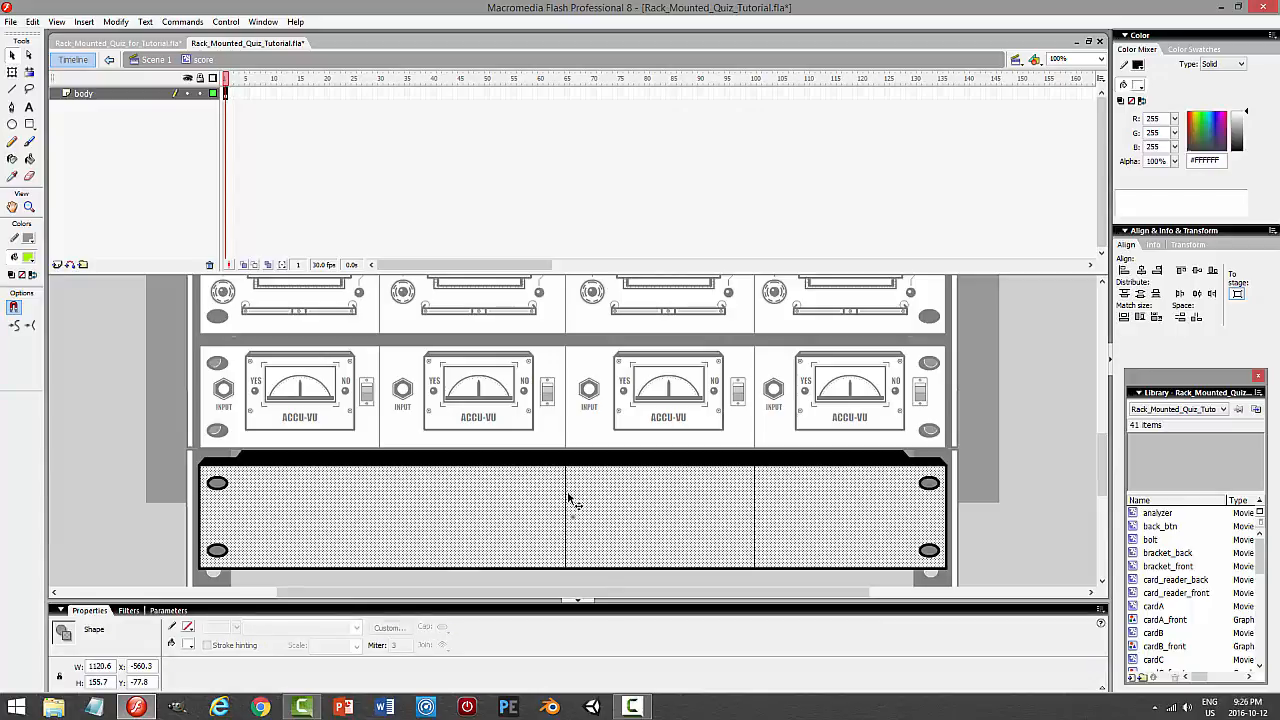
click(567, 490)
key(Delete)
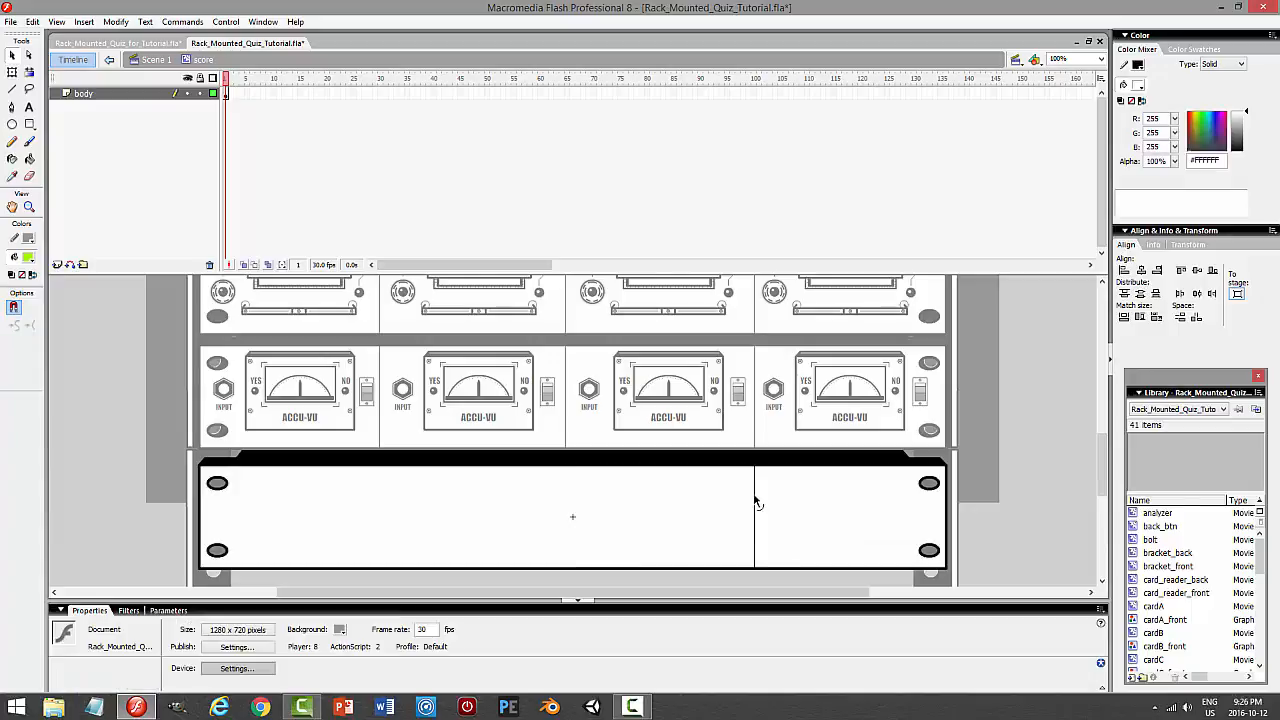
click(755, 502)
key(Delete)
Delete the black outlines of the four oval mounting holes on the score panel
click(224, 487)
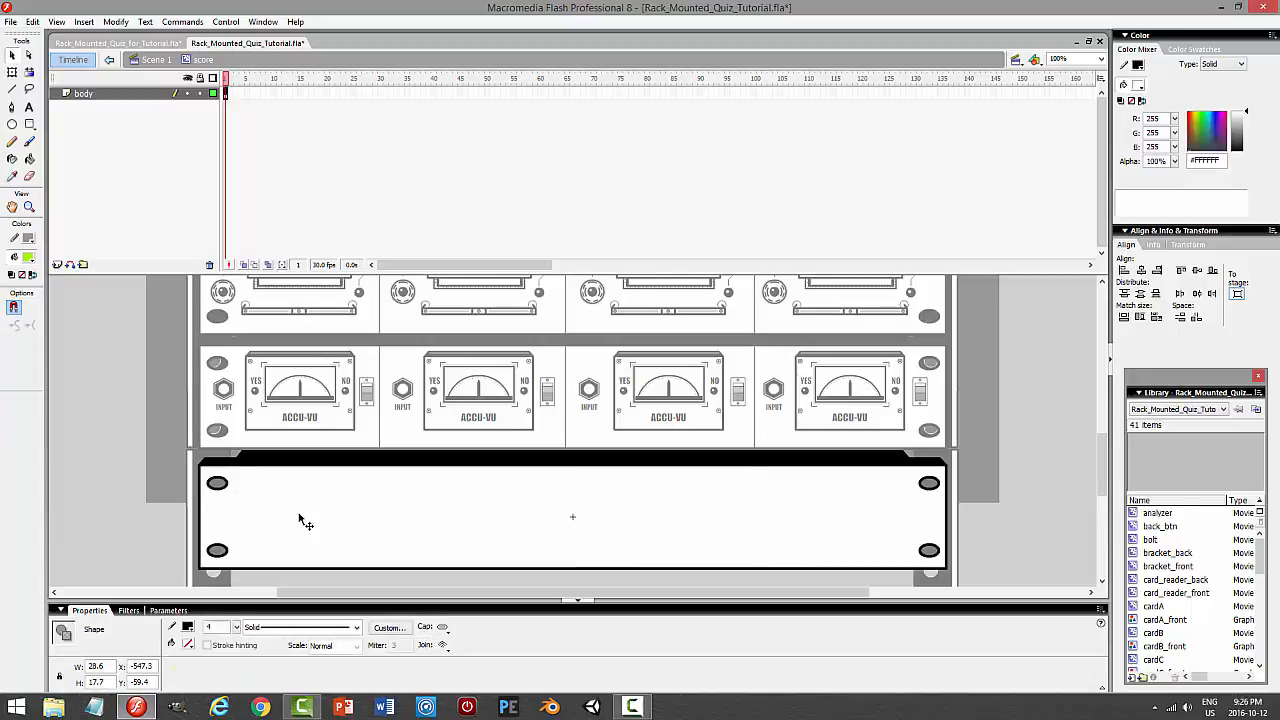
key(Delete)
click(217, 550)
key(Delete)
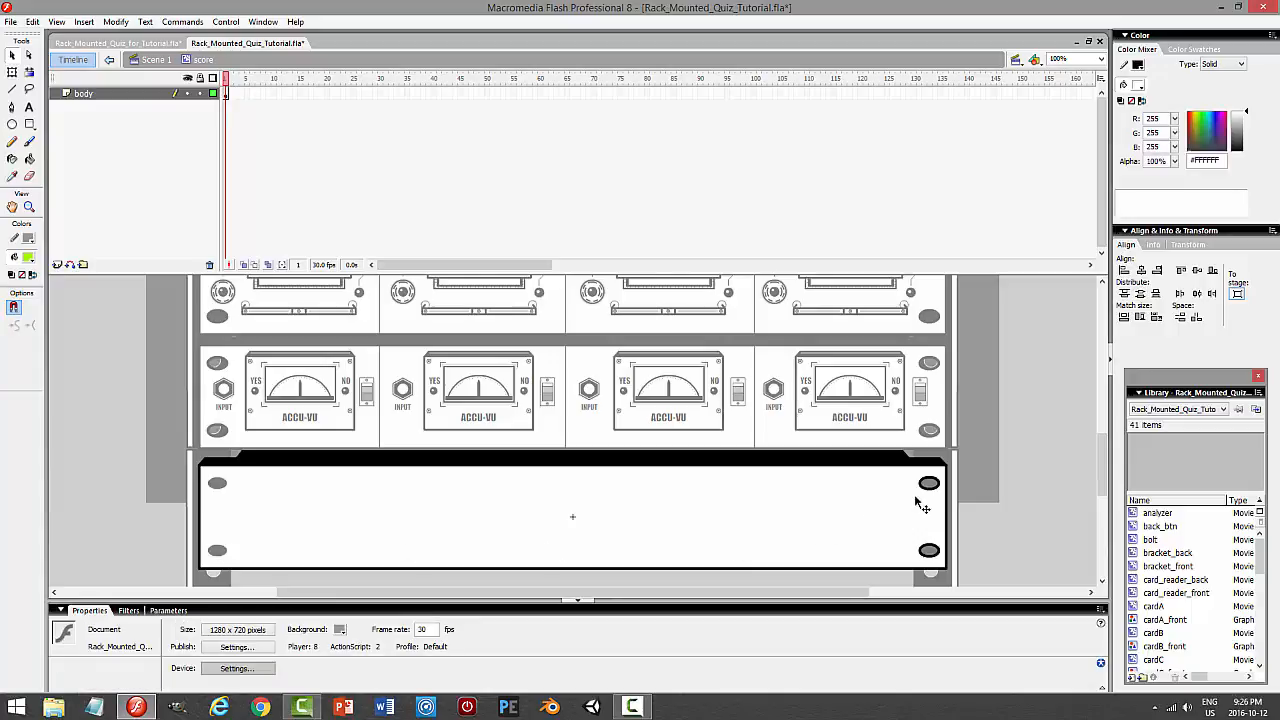
click(928, 484)
key(Delete)
click(929, 550)
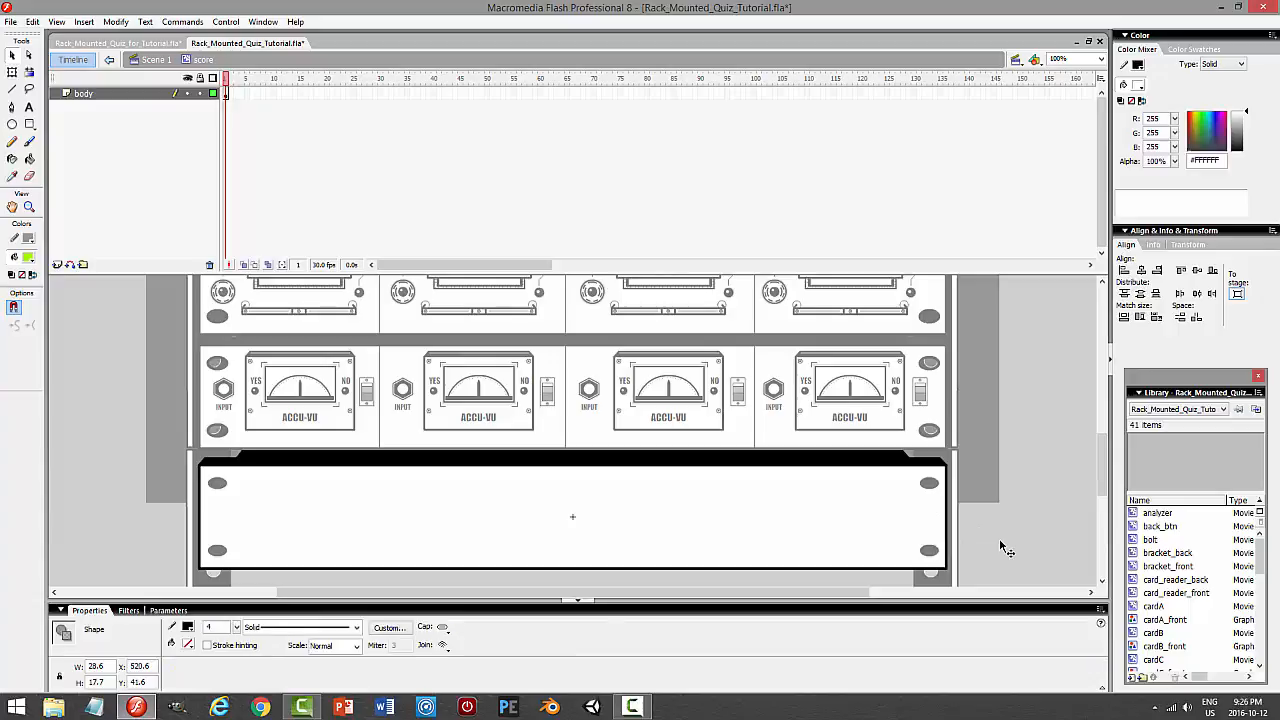
key(Delete)
Fill the four oval mounting holes of the score panel with white using the Paint Bucket
click(30, 257)
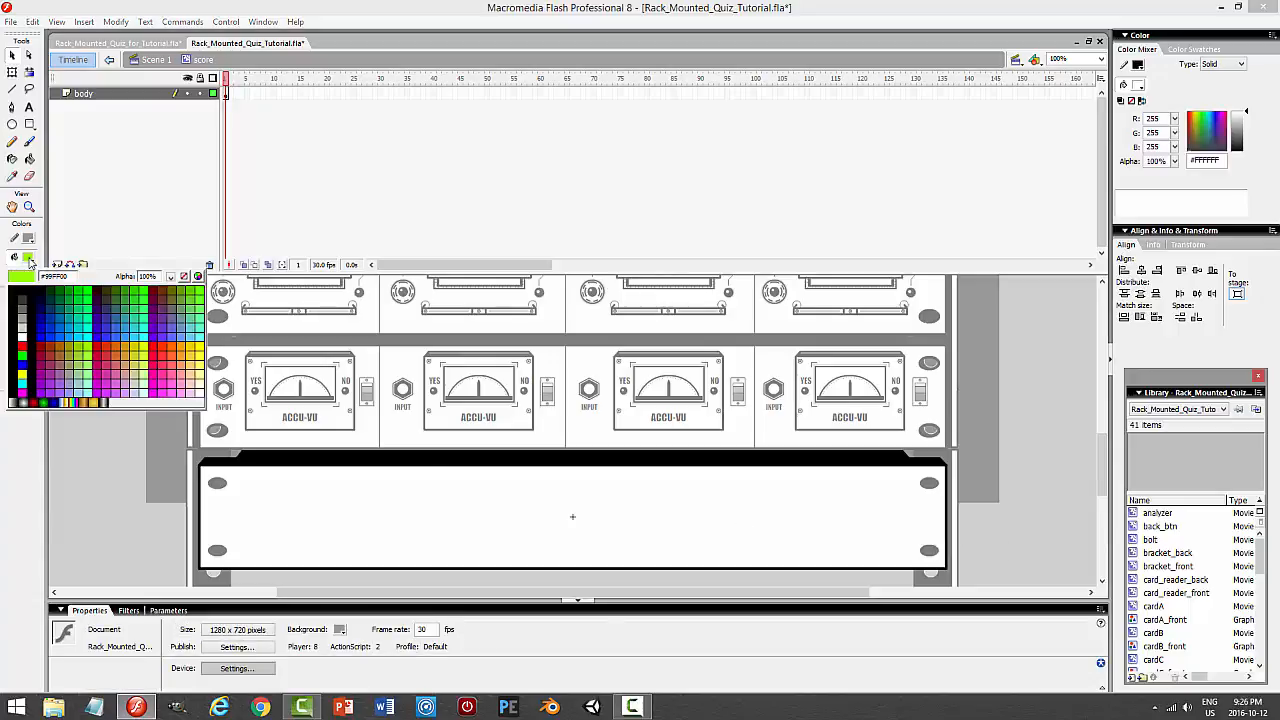
click(24, 332)
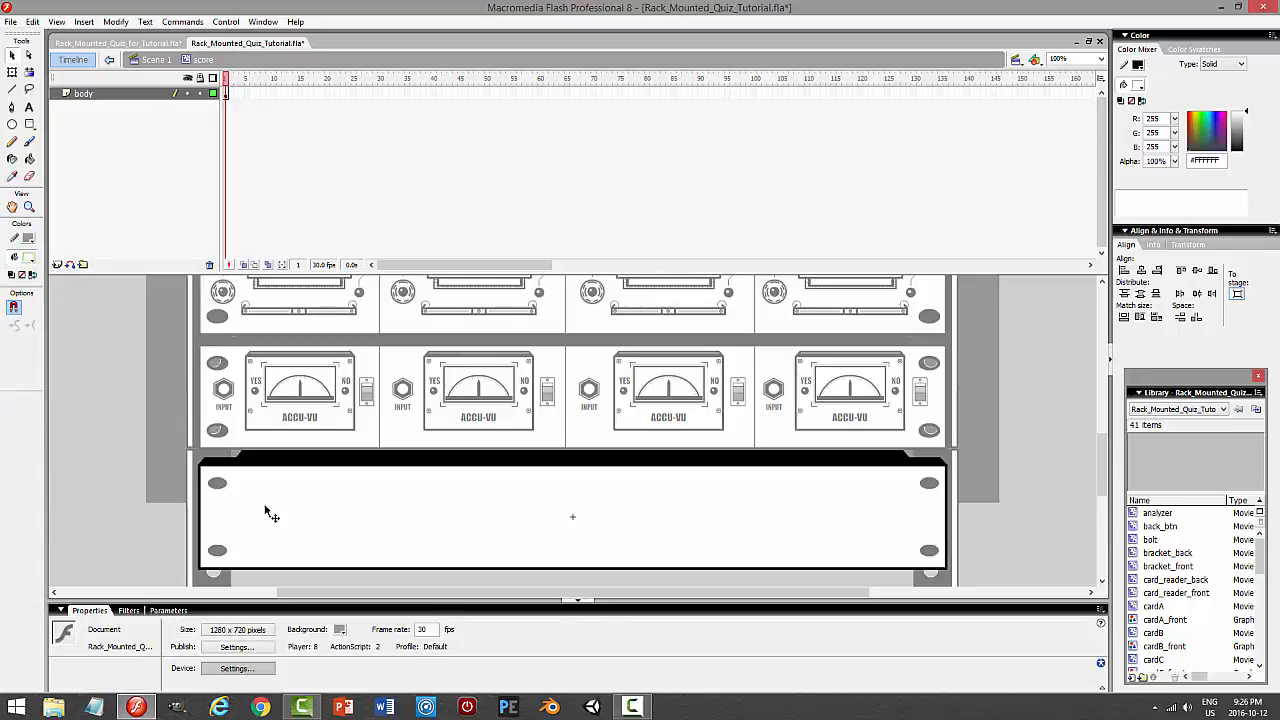
click(30, 160)
click(30, 160)
click(219, 481)
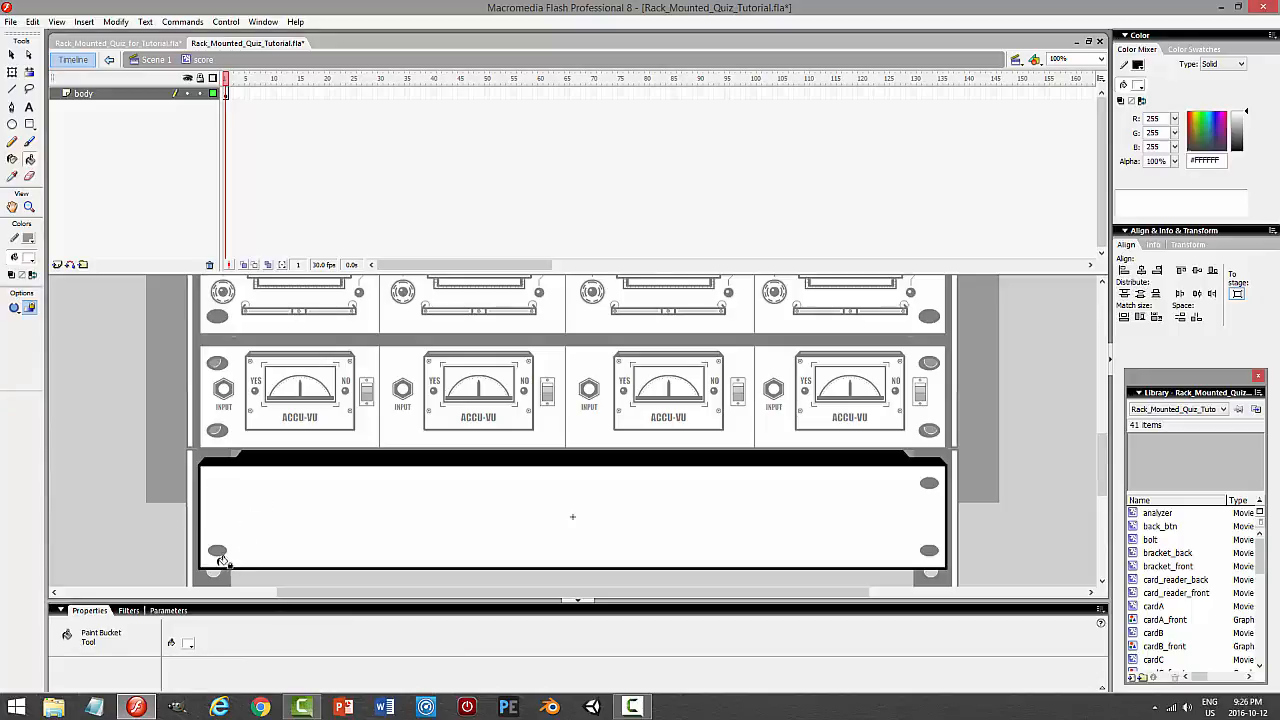
click(217, 550)
click(929, 550)
click(929, 483)
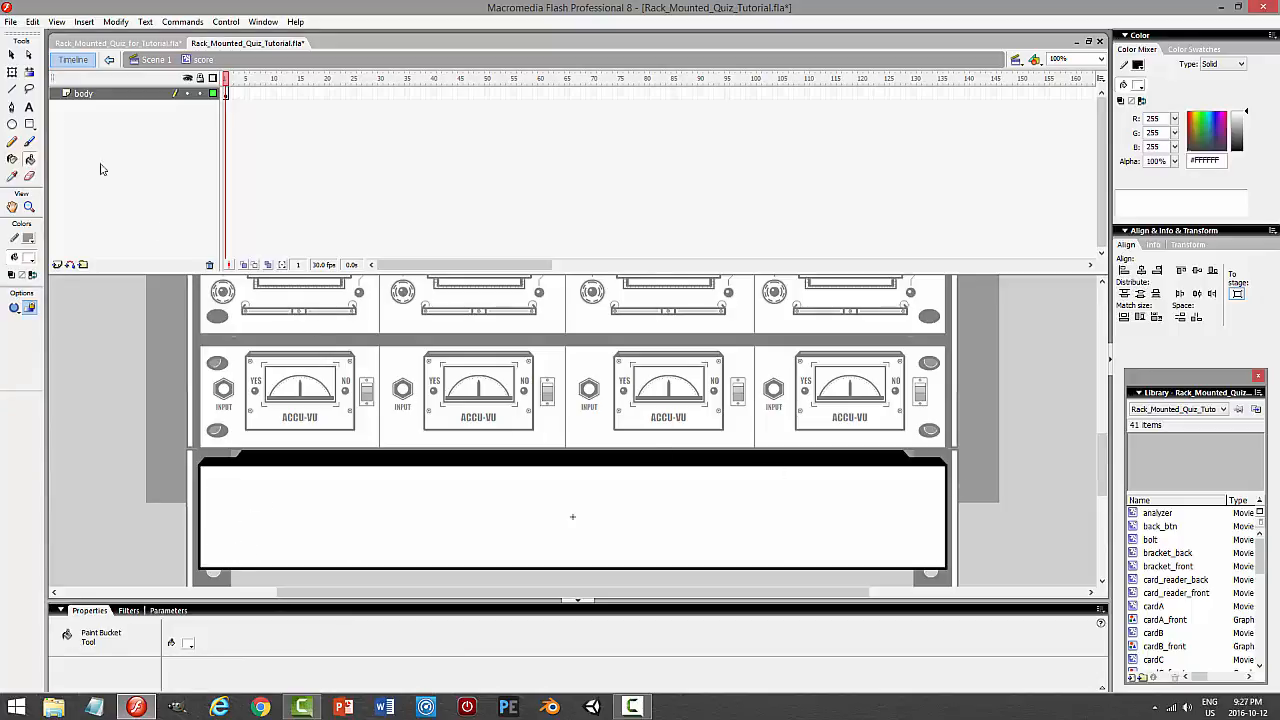
Back in Scene 1, shrink the score panel's height from below to about 70 px and nudge it up 2 px
click(153, 61)
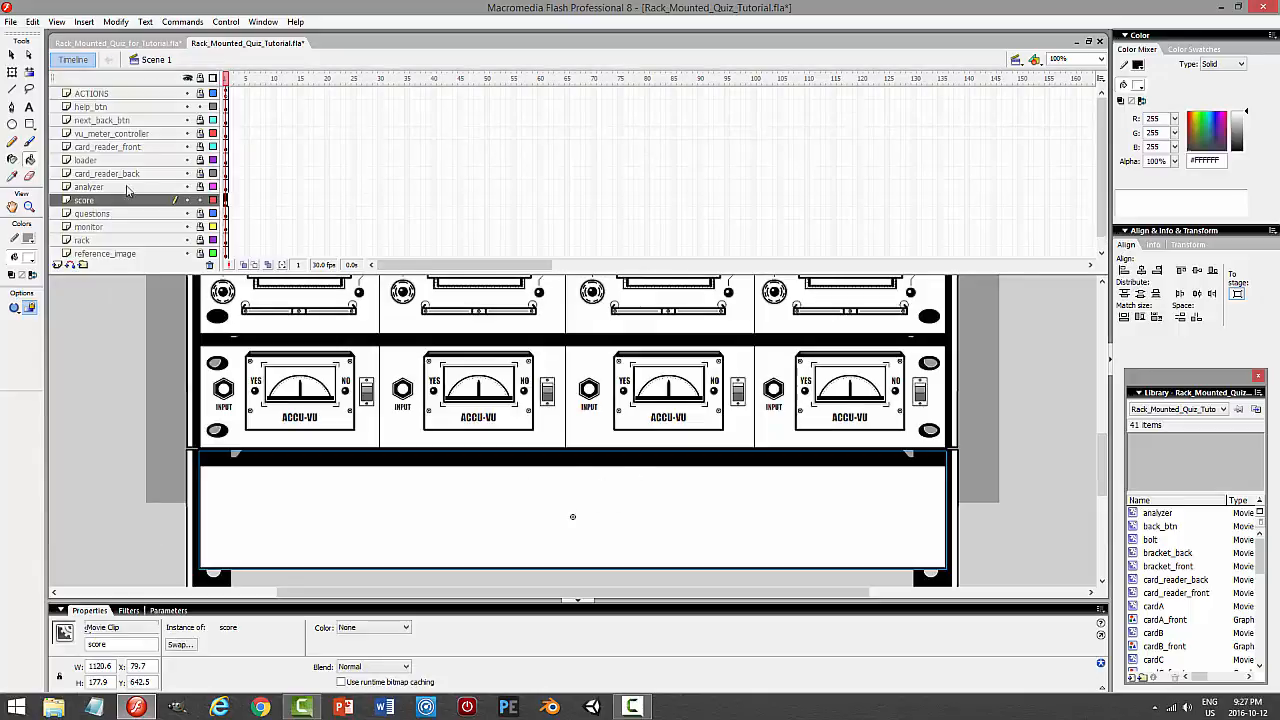
click(12, 72)
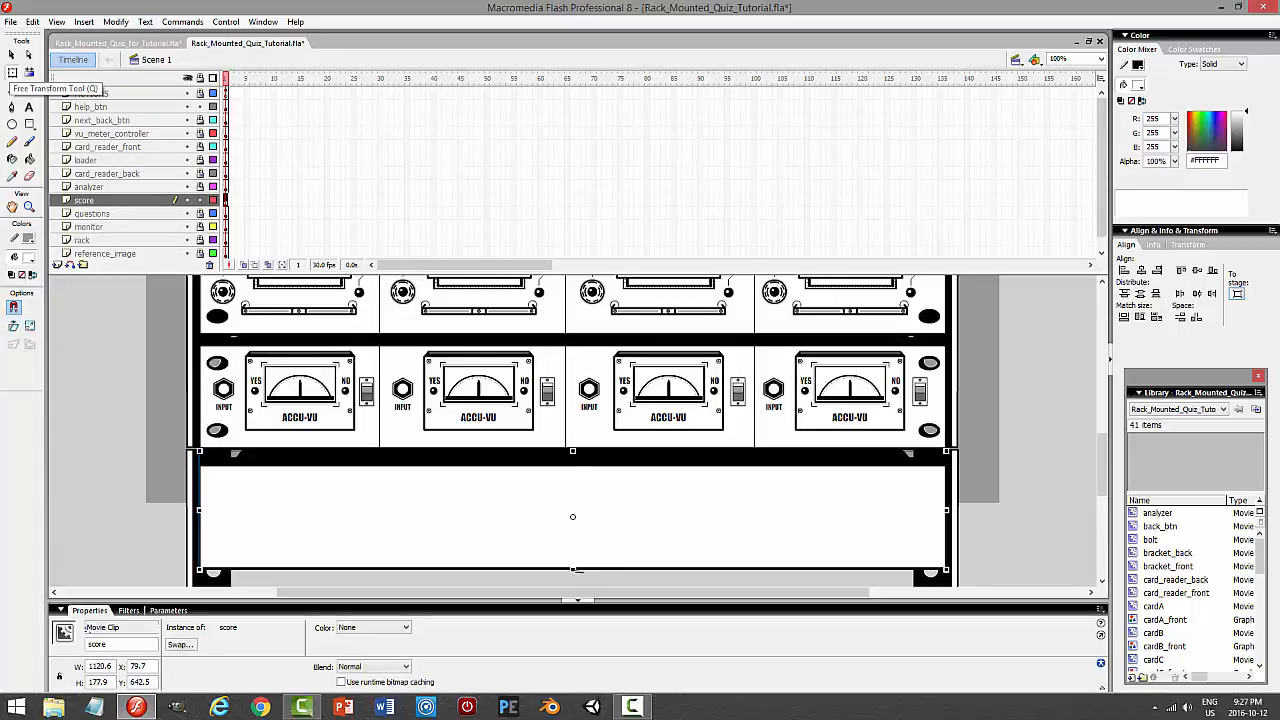
drag(572, 567, 572, 497)
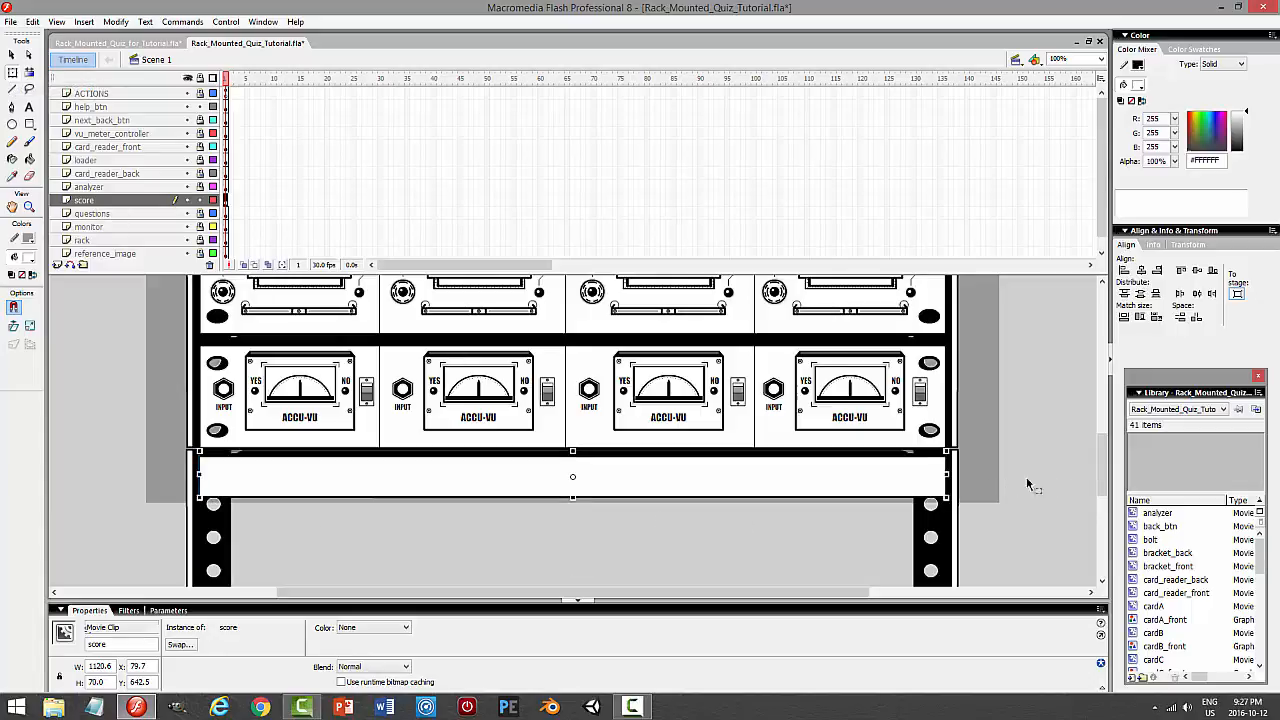
click(1027, 479)
click(675, 478)
key(Up)
key(Up)
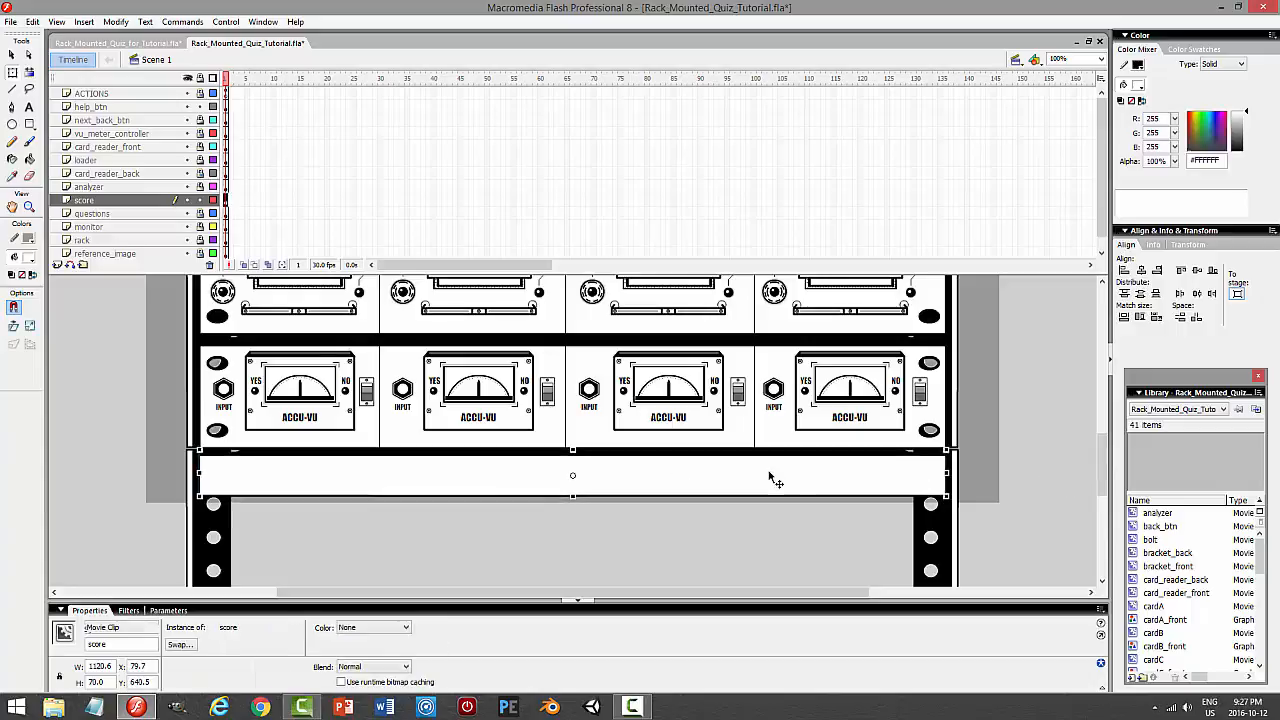
Deselect the score panel, check the rack in a movie preview and close the preview
click(1078, 437)
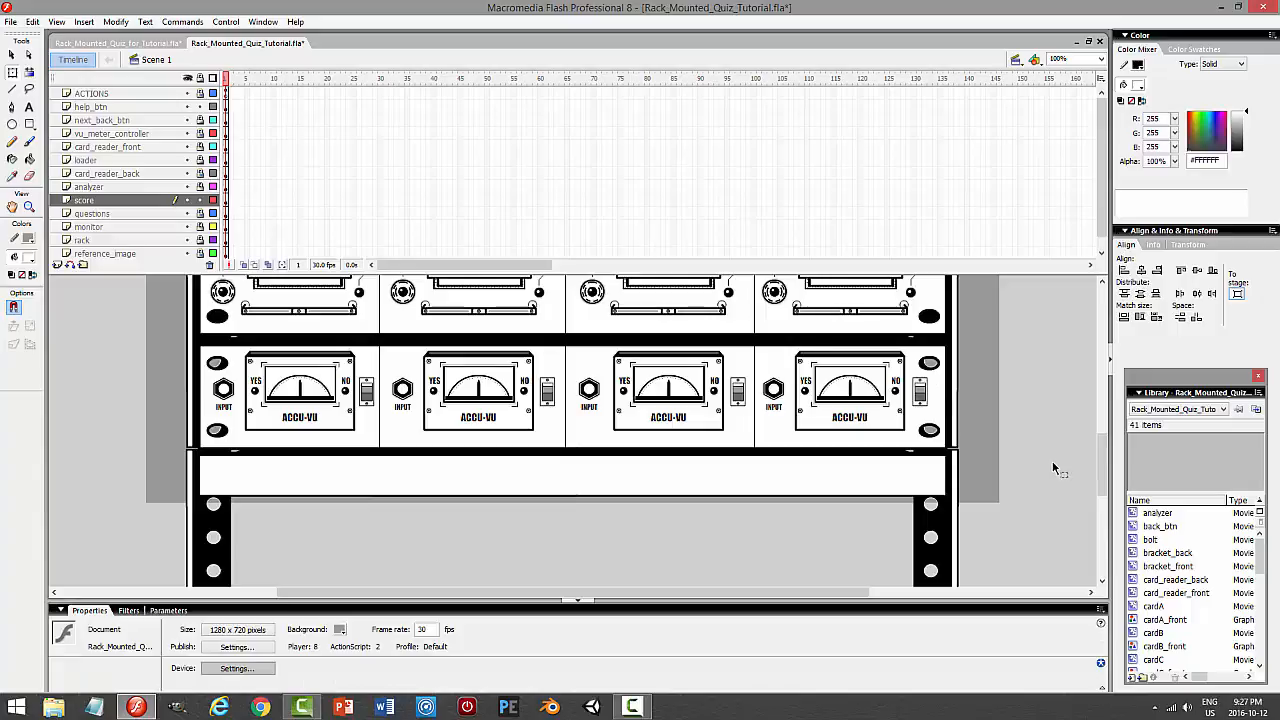
key(ctrl+Return)
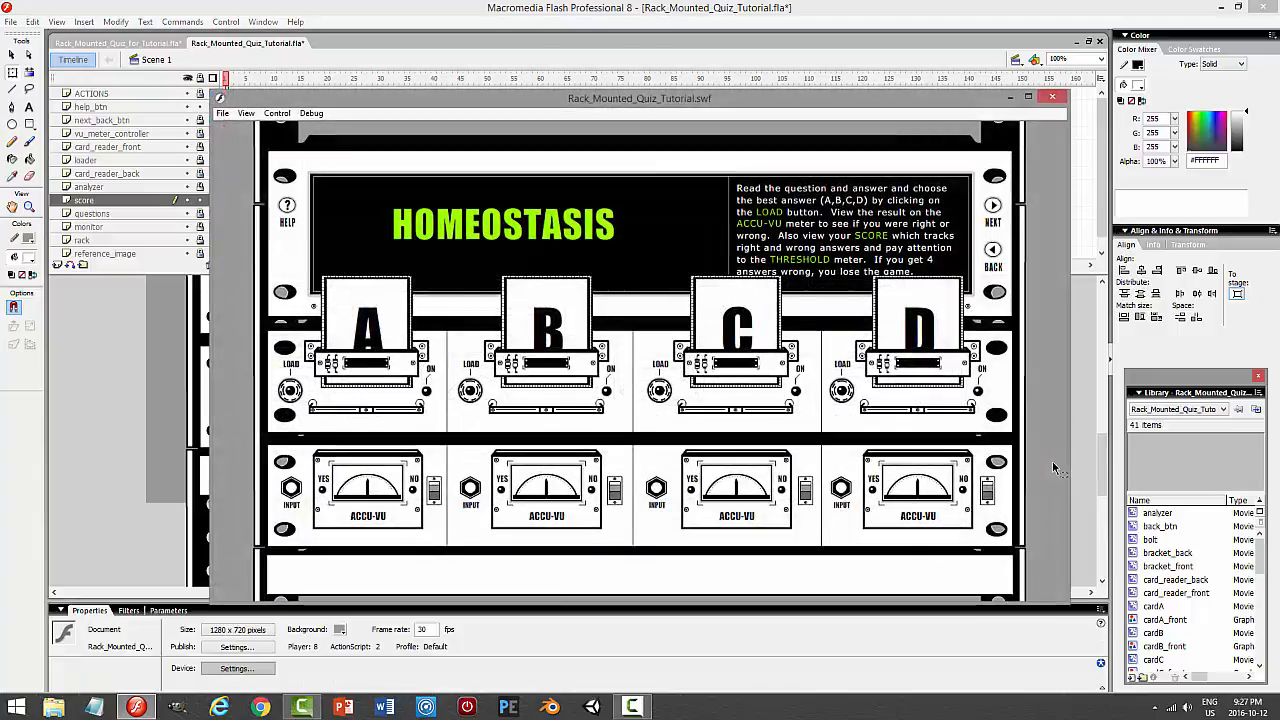
click(1052, 96)
Lock the score layer and hide the rack layer to compare the panel with the reference image
drag(1104, 441, 1105, 323)
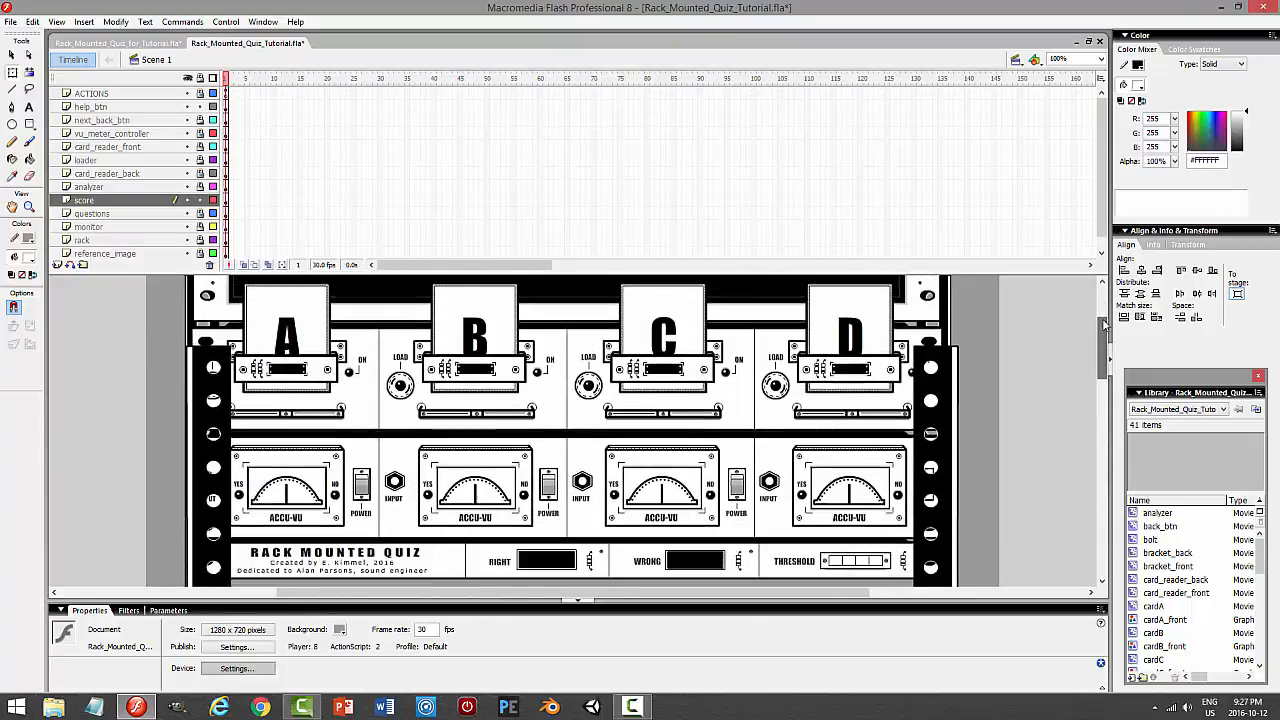
click(201, 200)
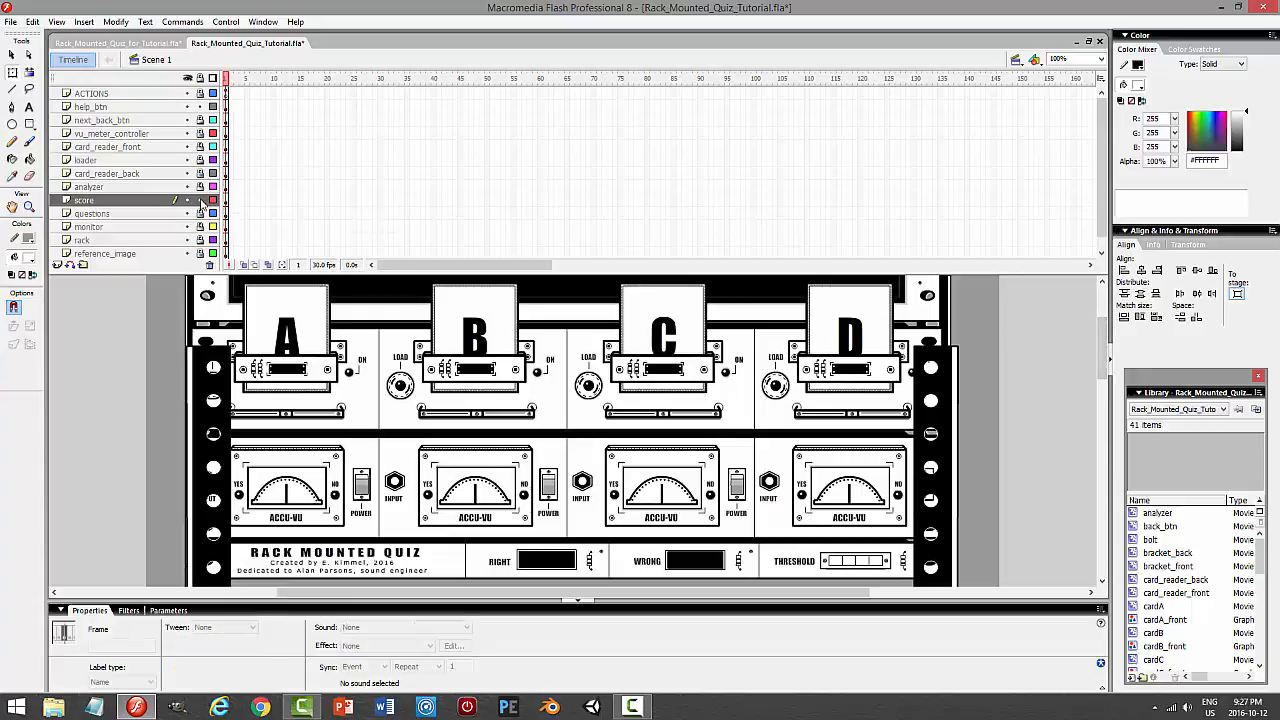
click(187, 241)
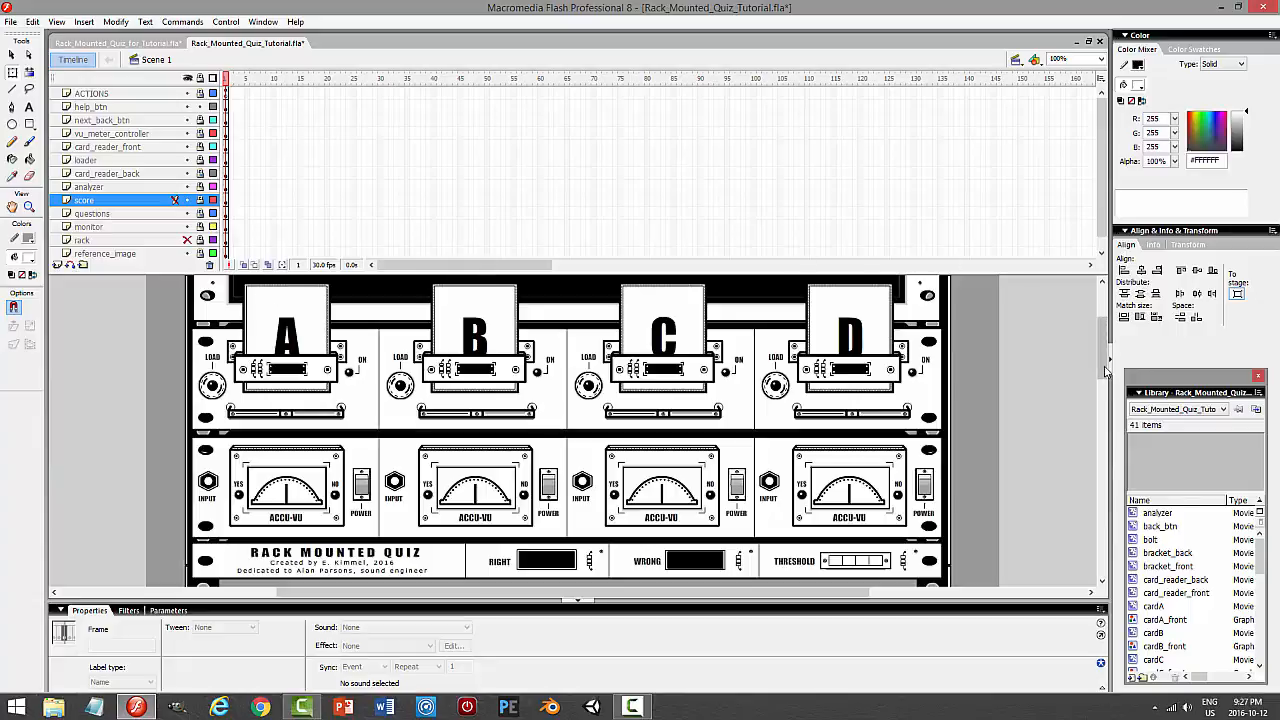
drag(1103, 364, 1088, 475)
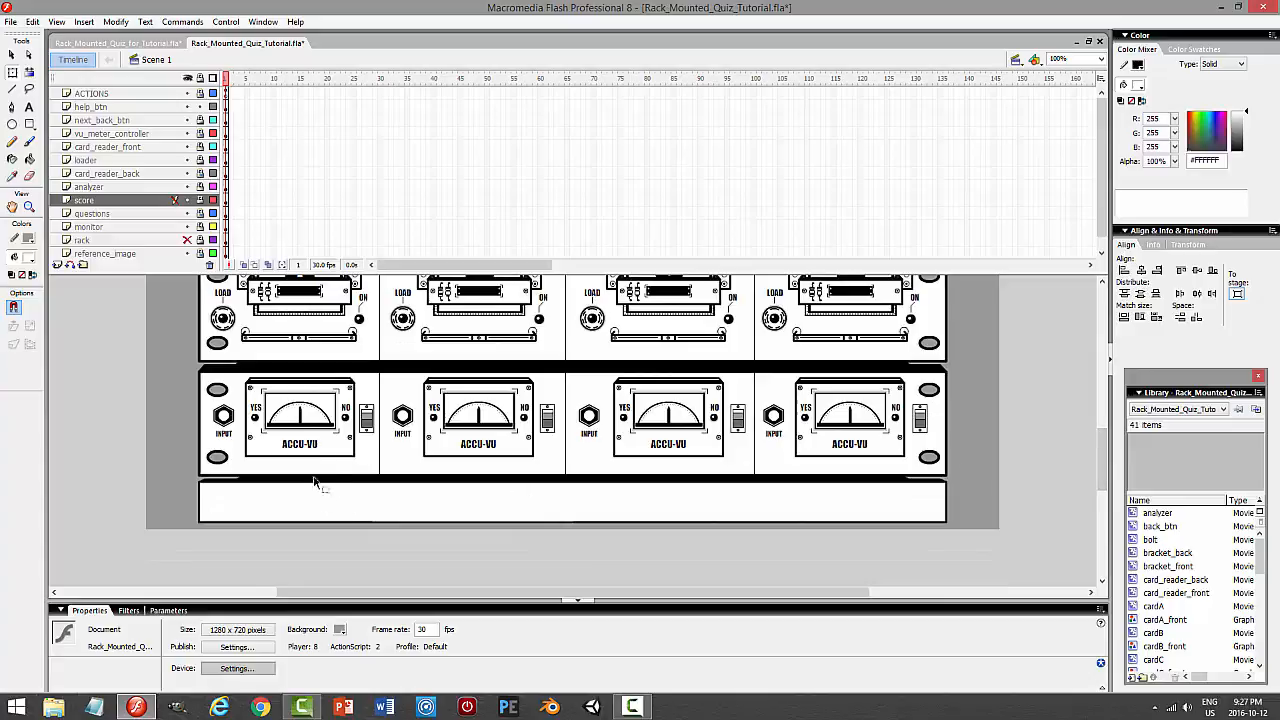
Unlock the score layer, then lock body inside the score symbol and add a new layer above it
click(199, 200)
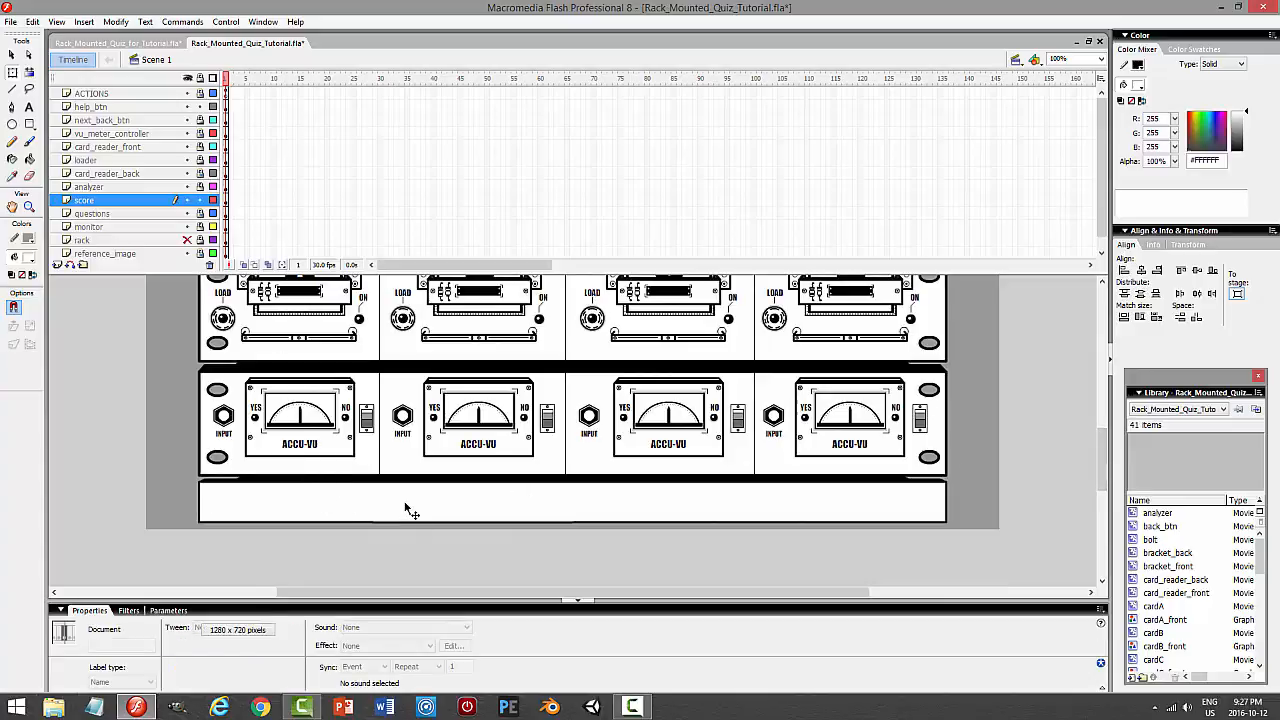
click(540, 494)
double_click(540, 494)
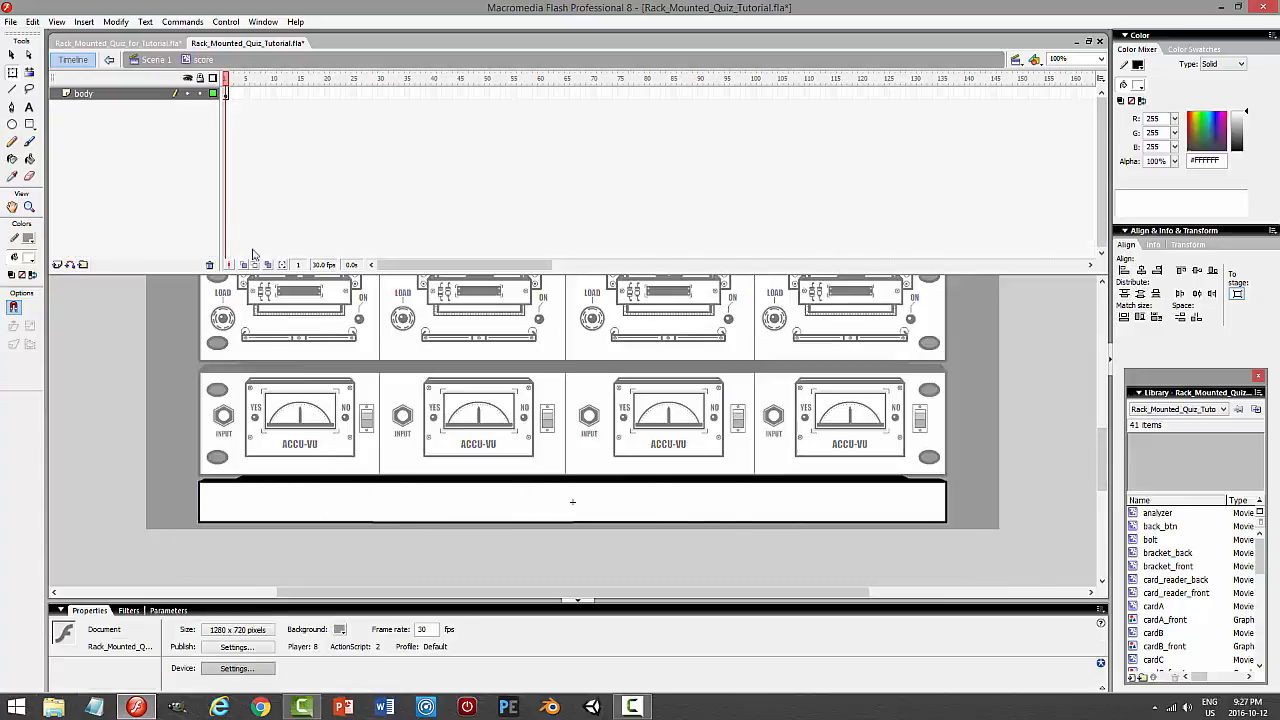
click(200, 93)
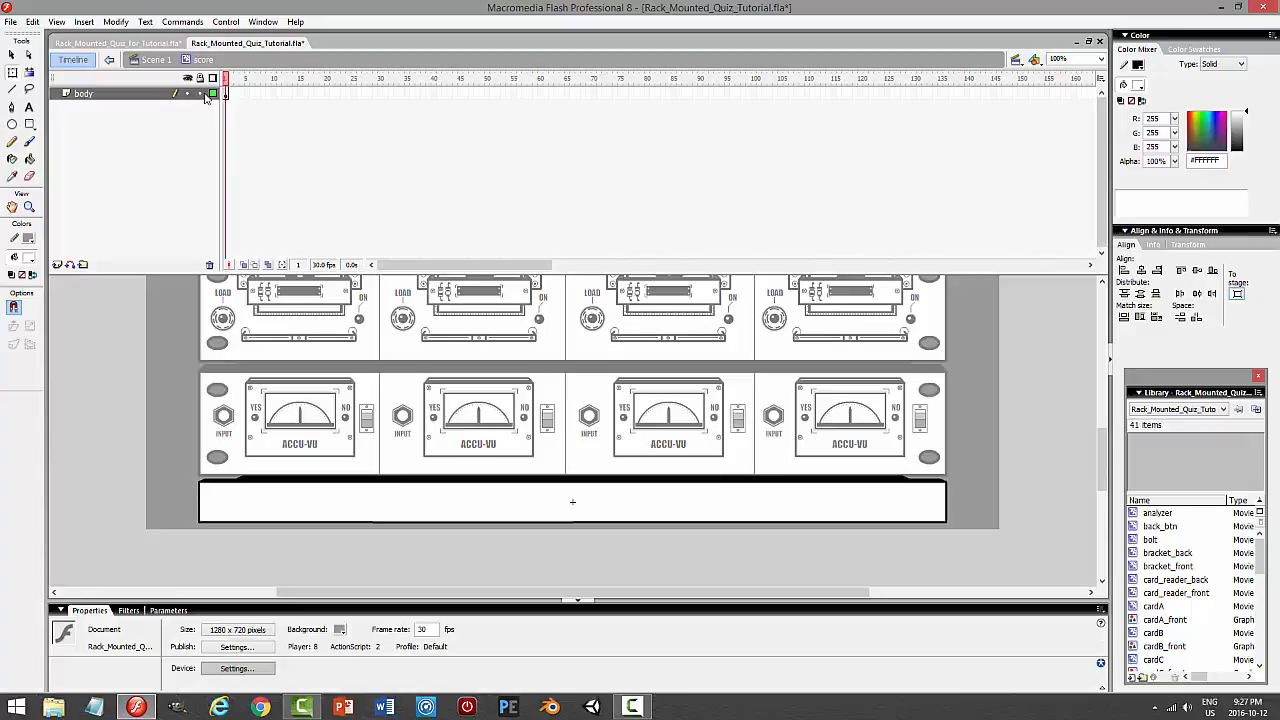
click(57, 263)
Draw a black, unfilled circle on the new layer over the lower mounting hole of the first ACCU-VU unit
click(28, 241)
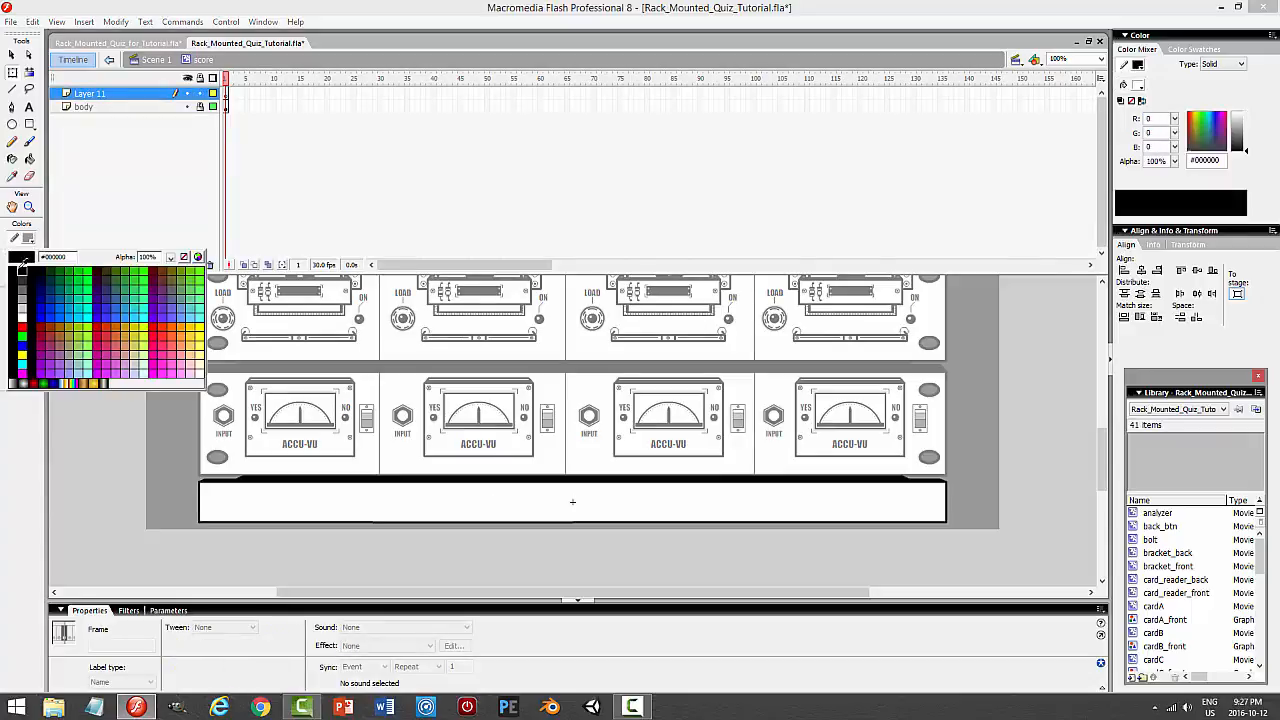
click(20, 273)
click(29, 258)
click(183, 276)
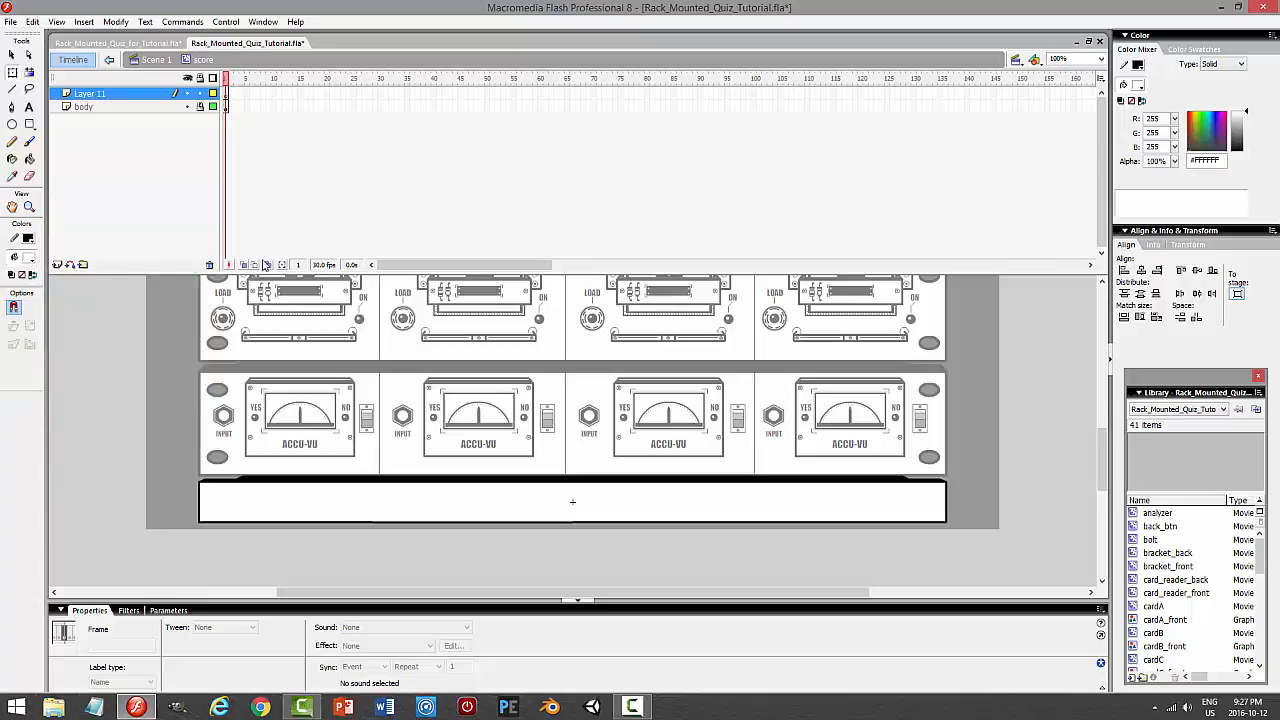
click(1100, 59)
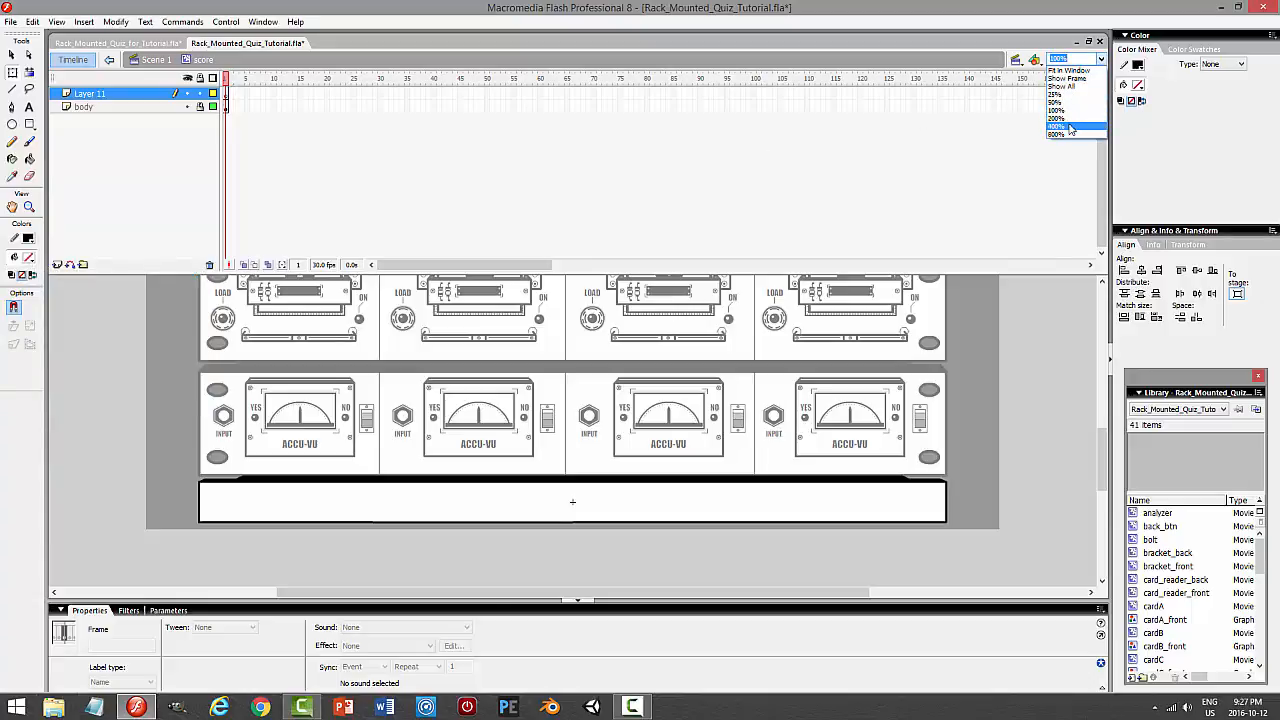
click(1060, 126)
drag(607, 593, 440, 593)
scroll(504, 505, up, 2)
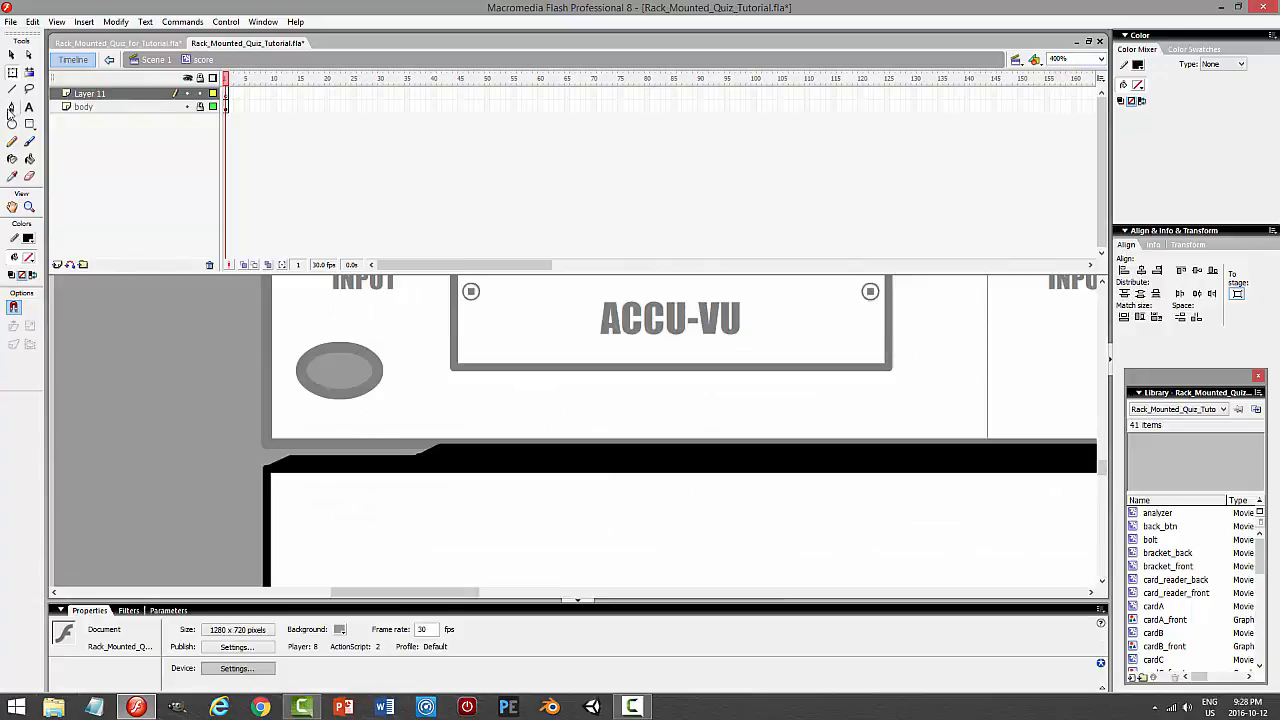
click(12, 124)
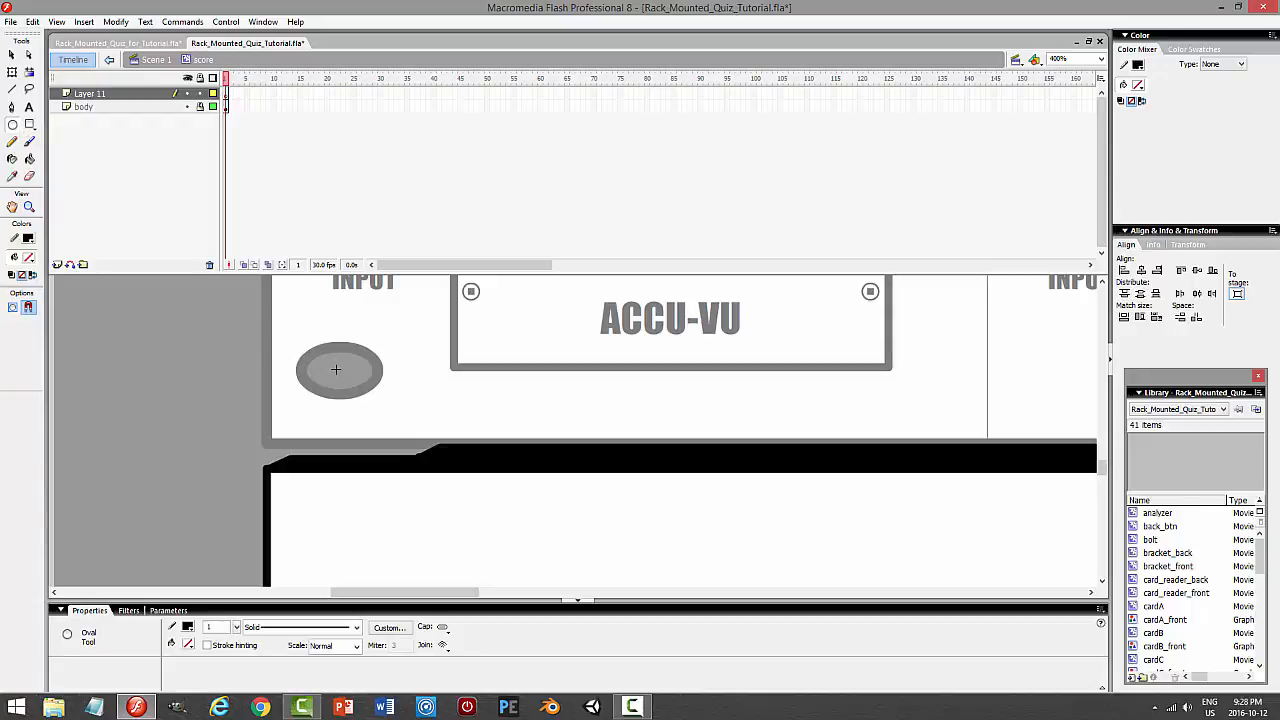
drag(364, 398, 308, 342)
click(12, 55)
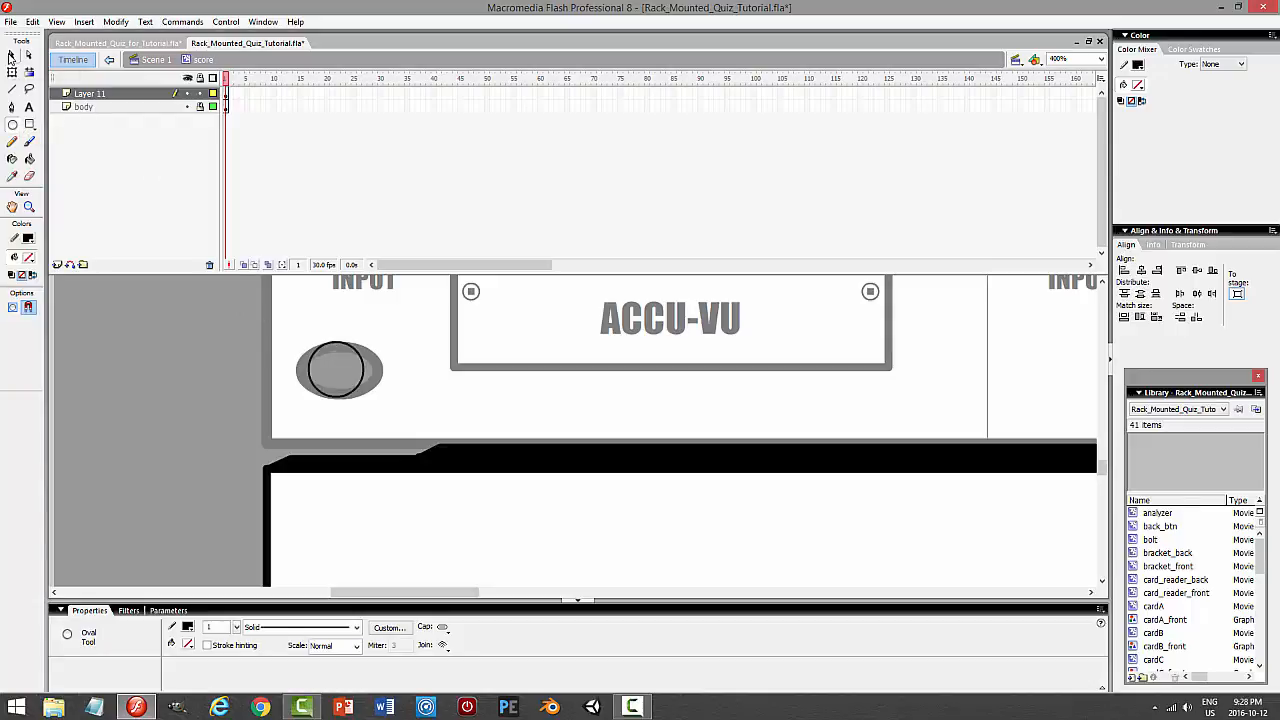
Set the stroke thickness of the circle over the lower mounting hole to 3
click(343, 348)
double_click(216, 625)
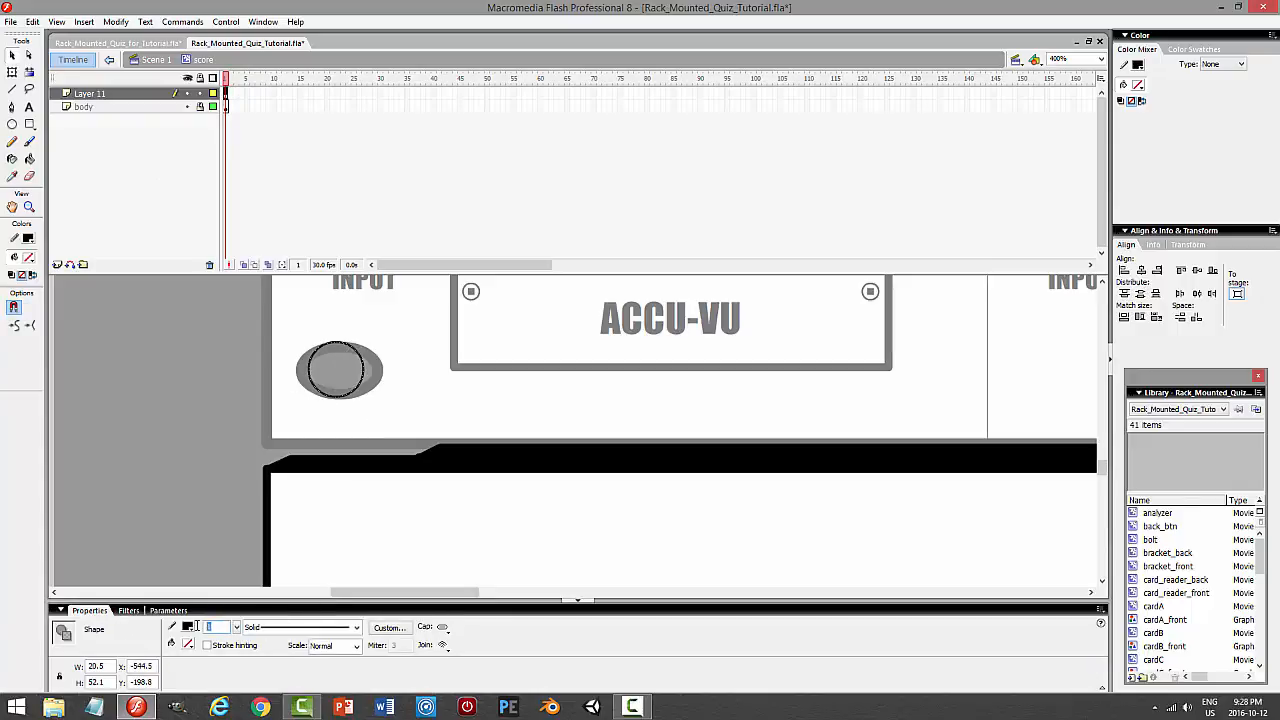
text(2)
key(Return)
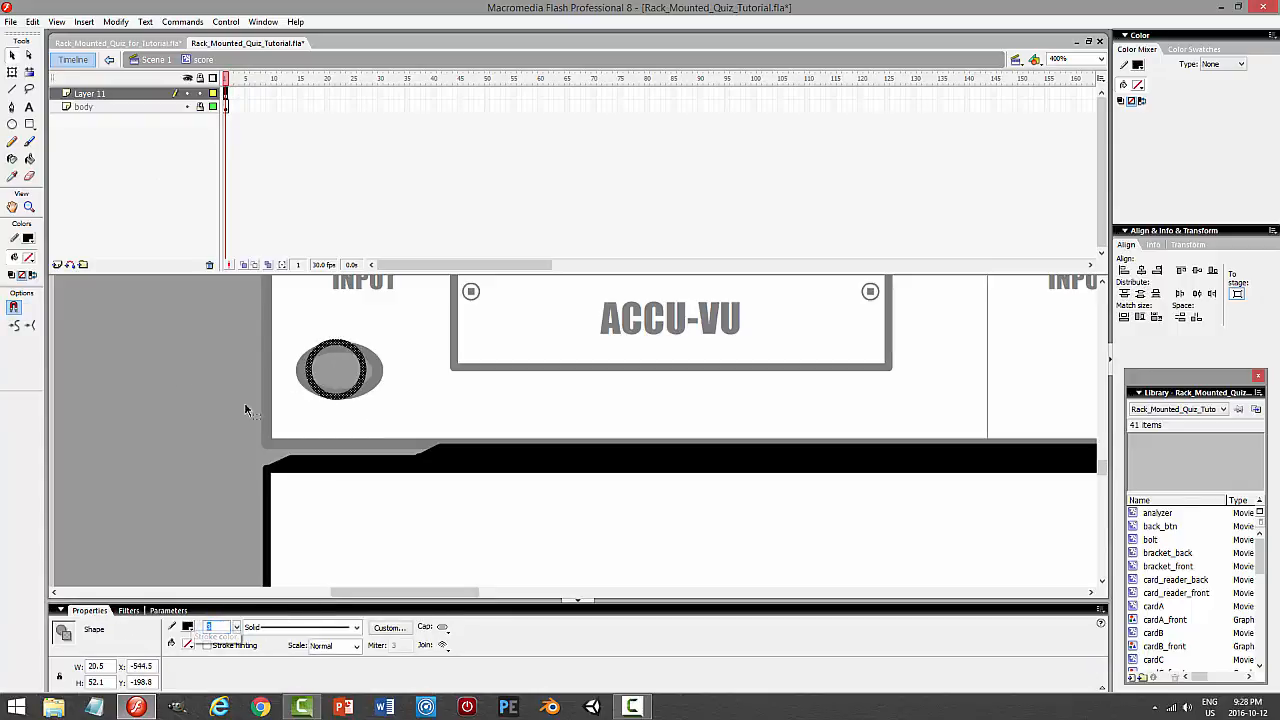
Reshape the circle into an oval about 29.7 wide and 46.7 high, fitted over the ACCU-VU unit's lower mounting hole
click(12, 71)
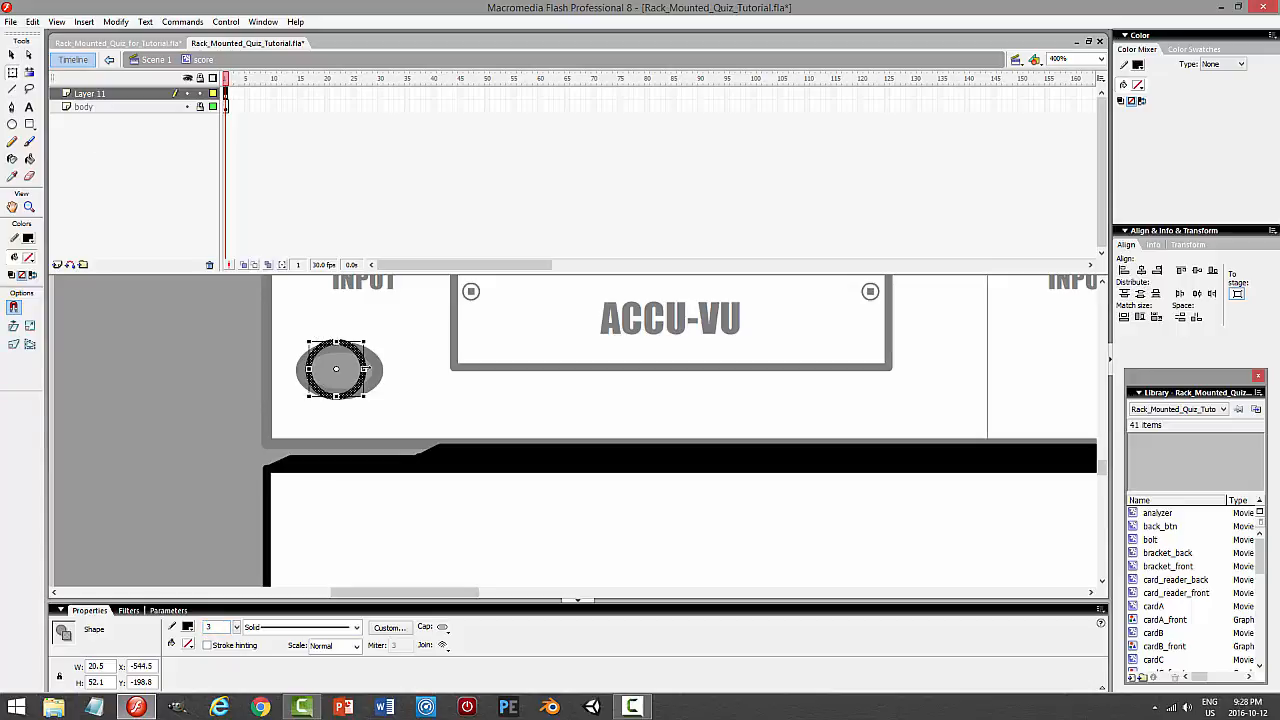
drag(366, 369, 379, 369)
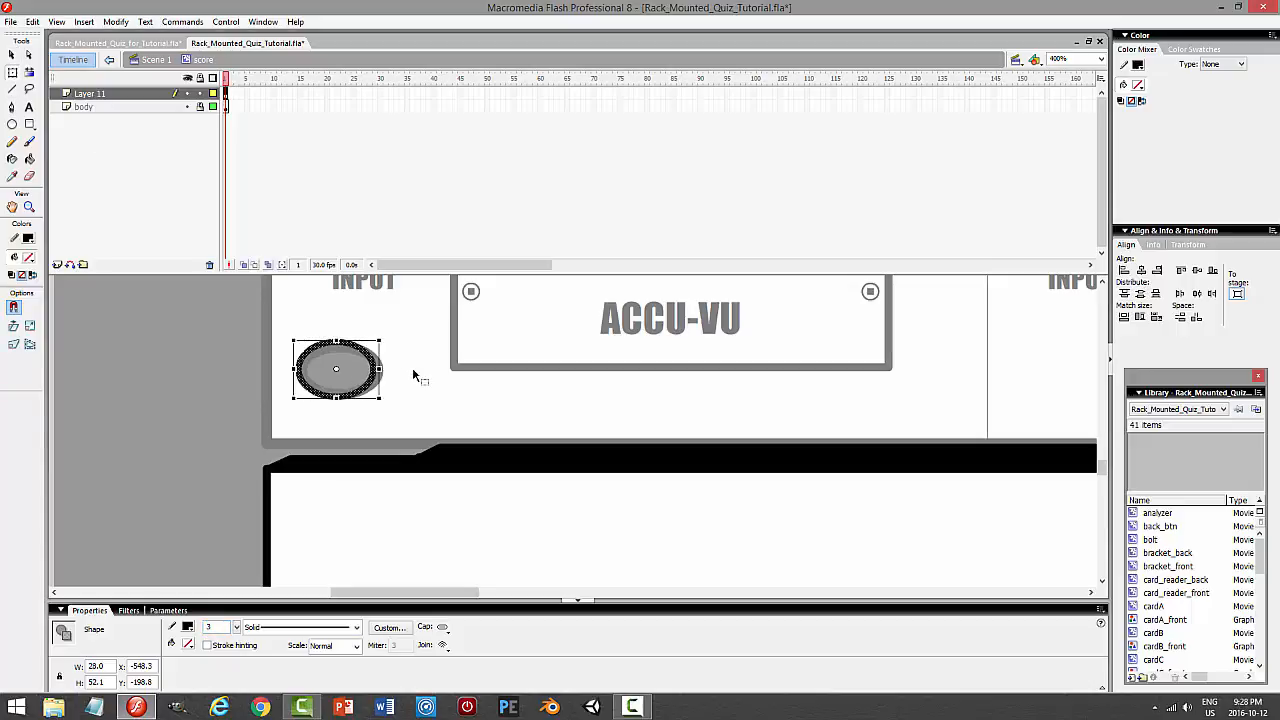
key(shift+Right)
key(shift+Right)
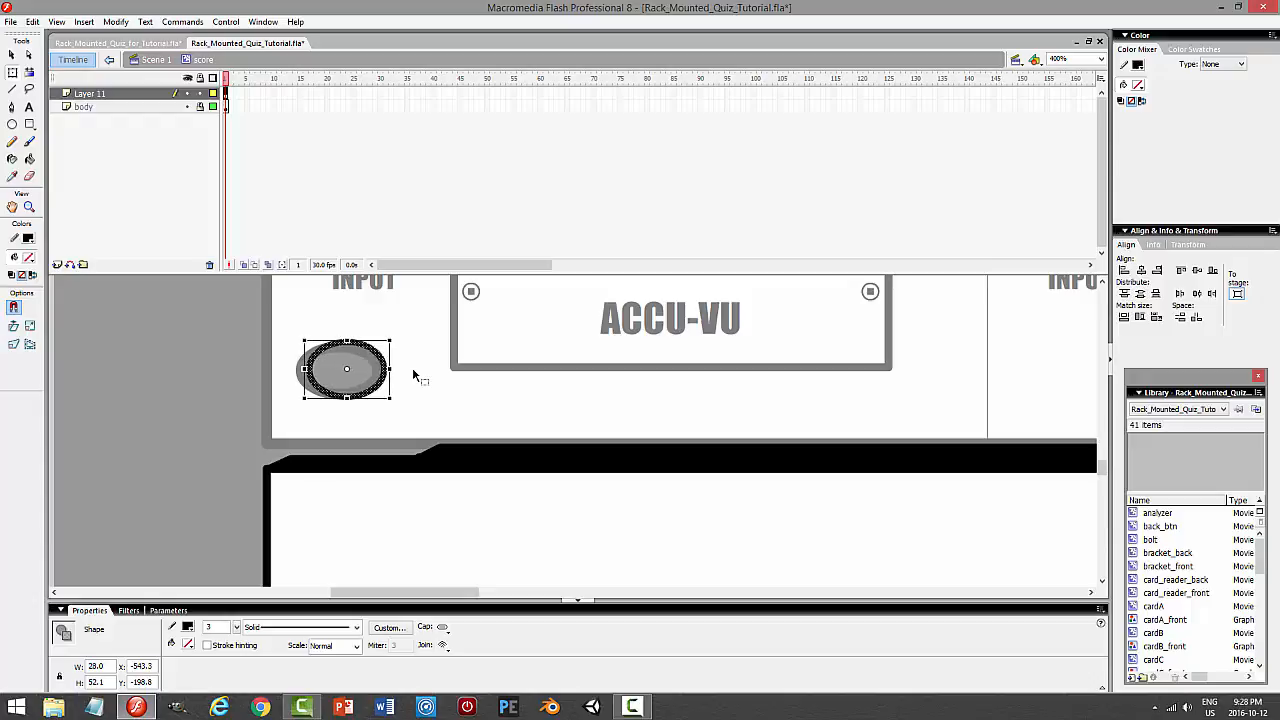
key(Left)
key(Left)
key(Left)
key(Left)
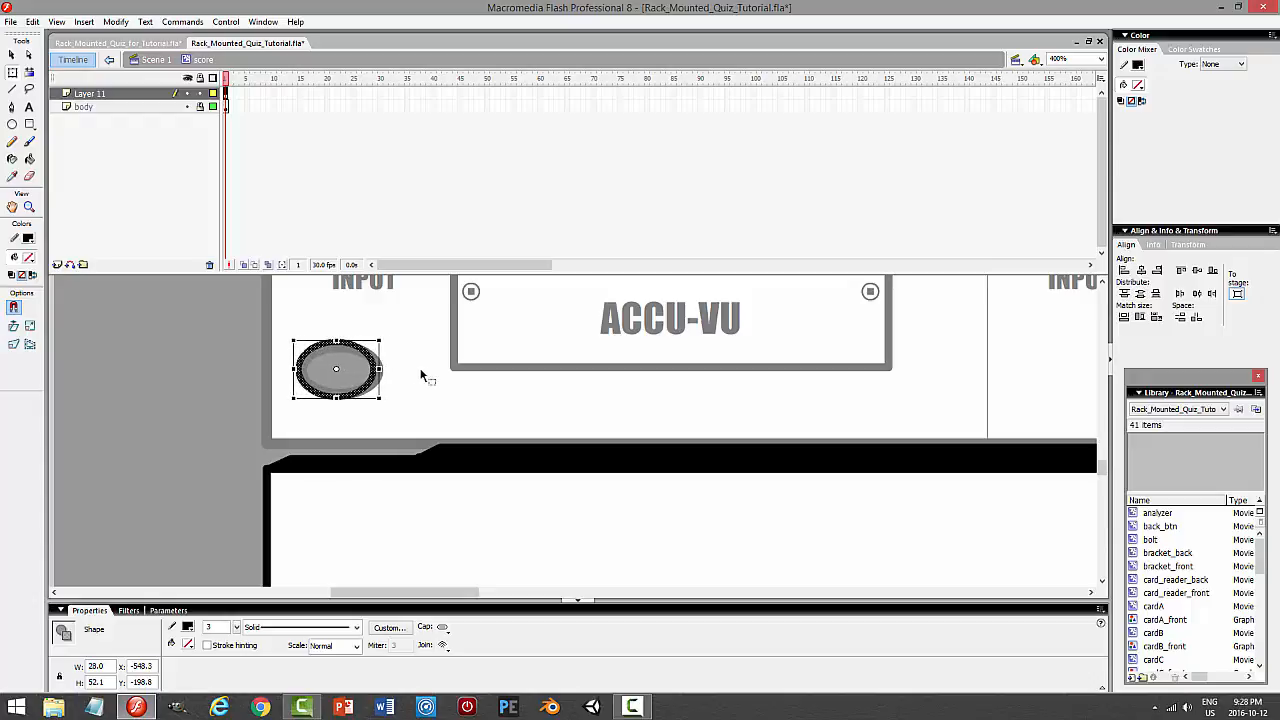
key(Right)
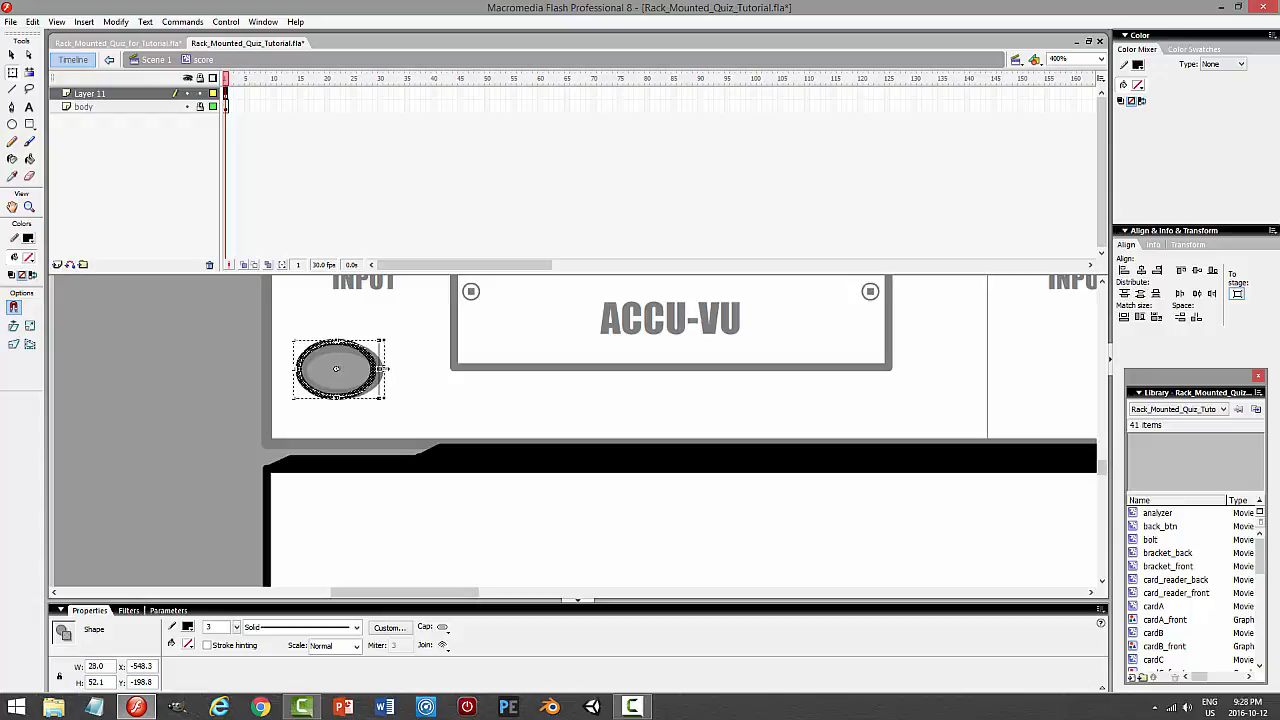
drag(383, 369, 339, 344)
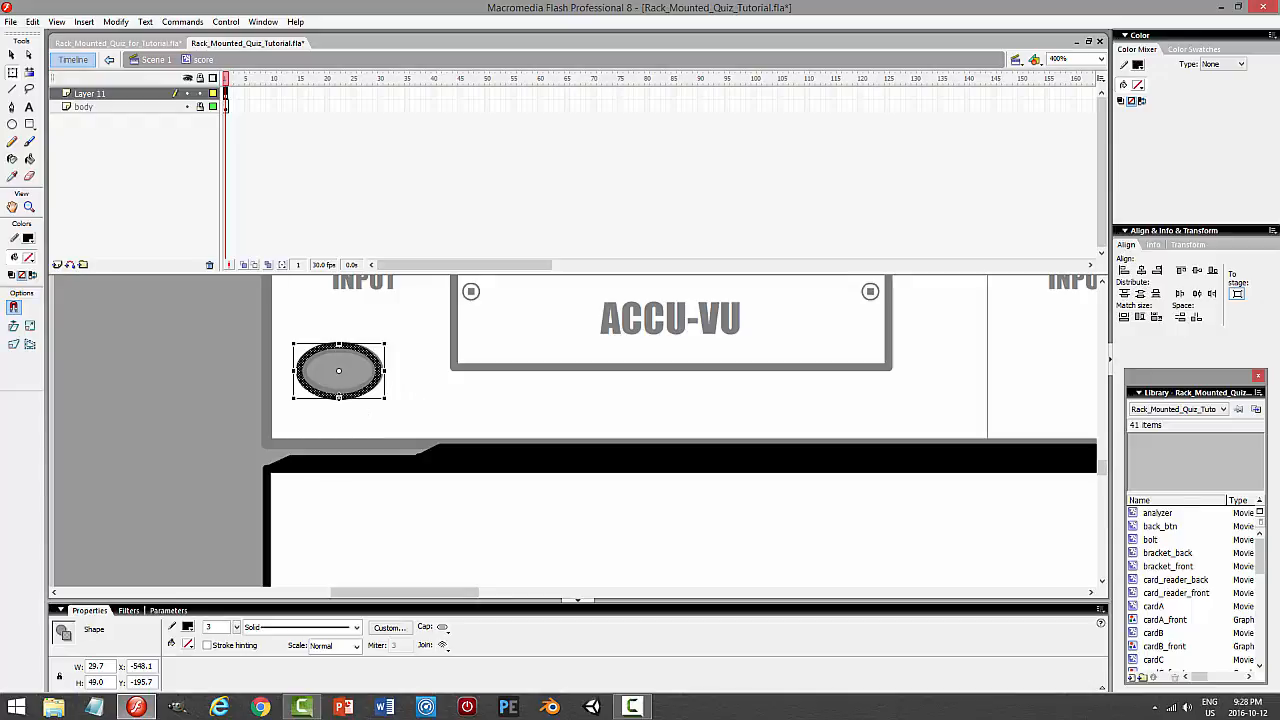
drag(339, 397, 339, 396)
key(Down)
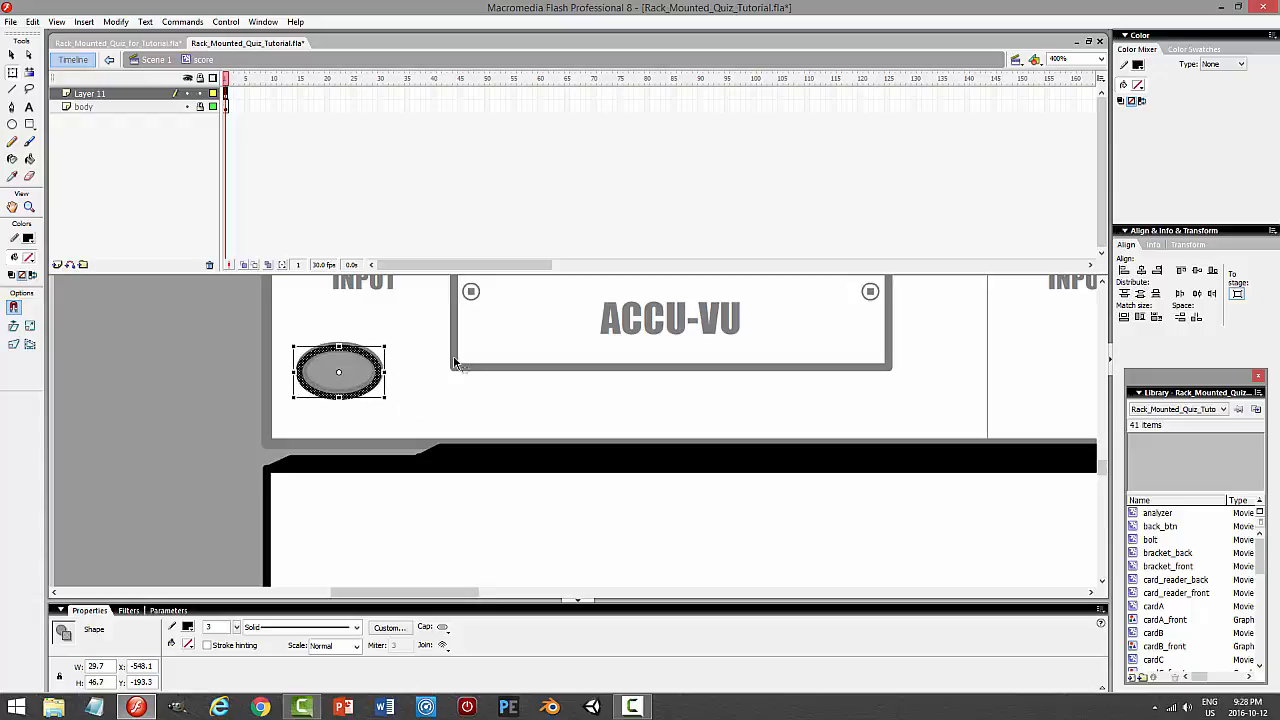
Move the oval down onto the left end of the score panel and centre it vertically to the stage
click(12, 55)
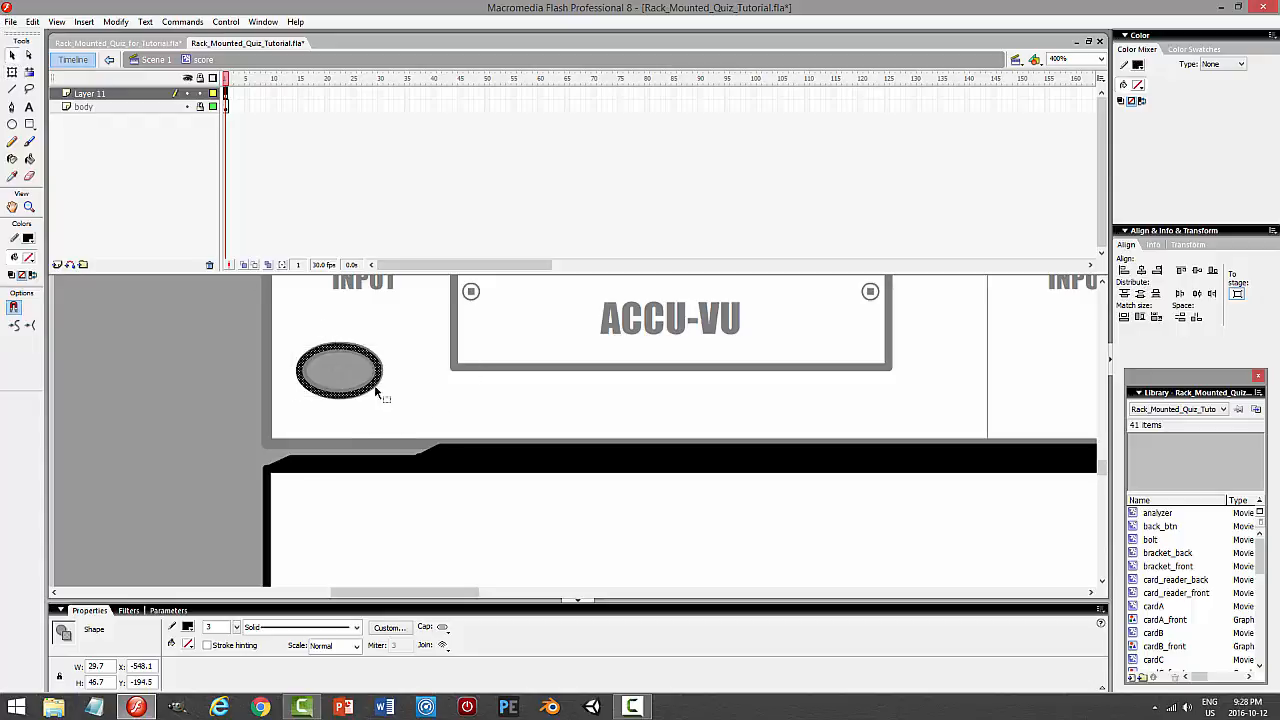
drag(378, 387, 374, 521)
scroll(497, 497, down, 2)
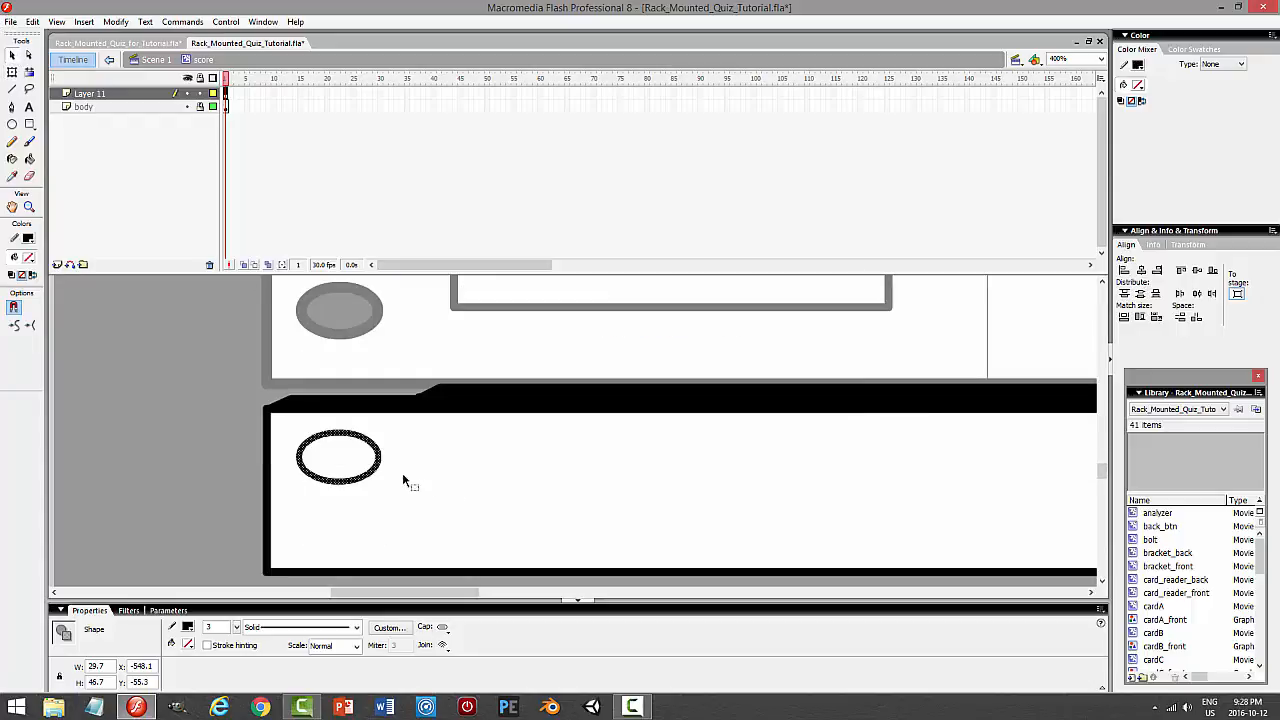
drag(384, 467, 366, 500)
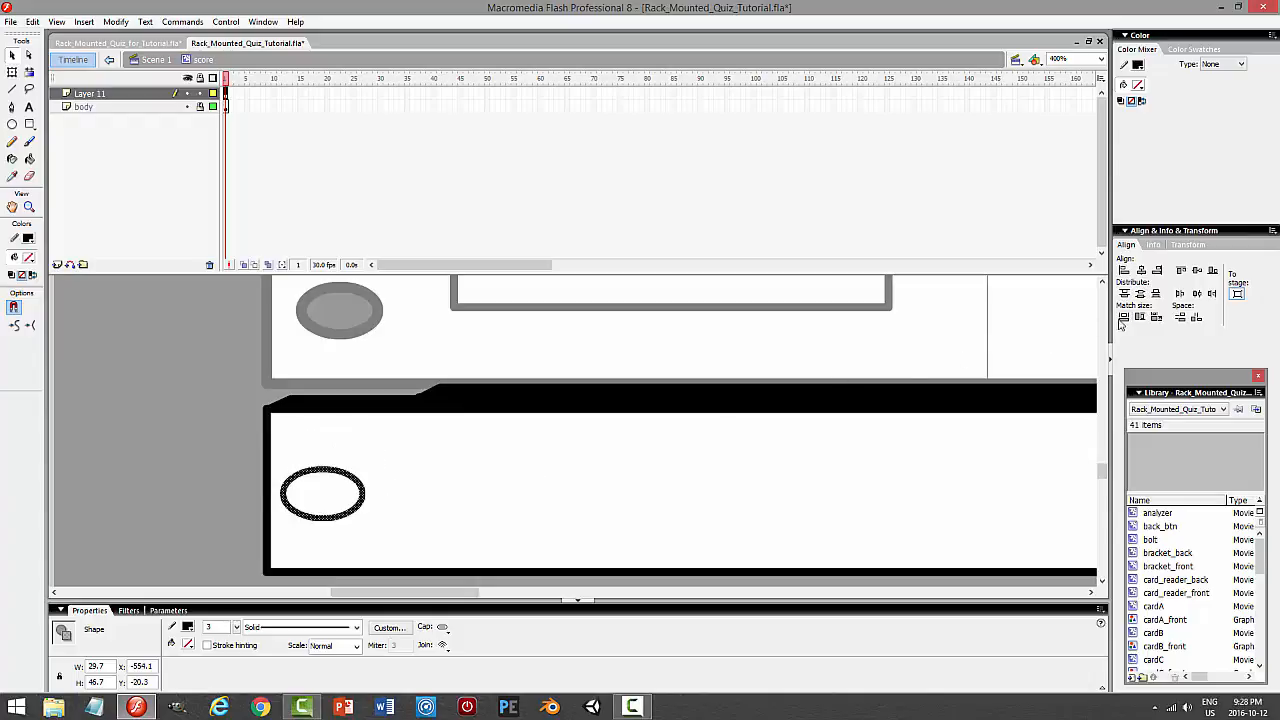
click(1197, 270)
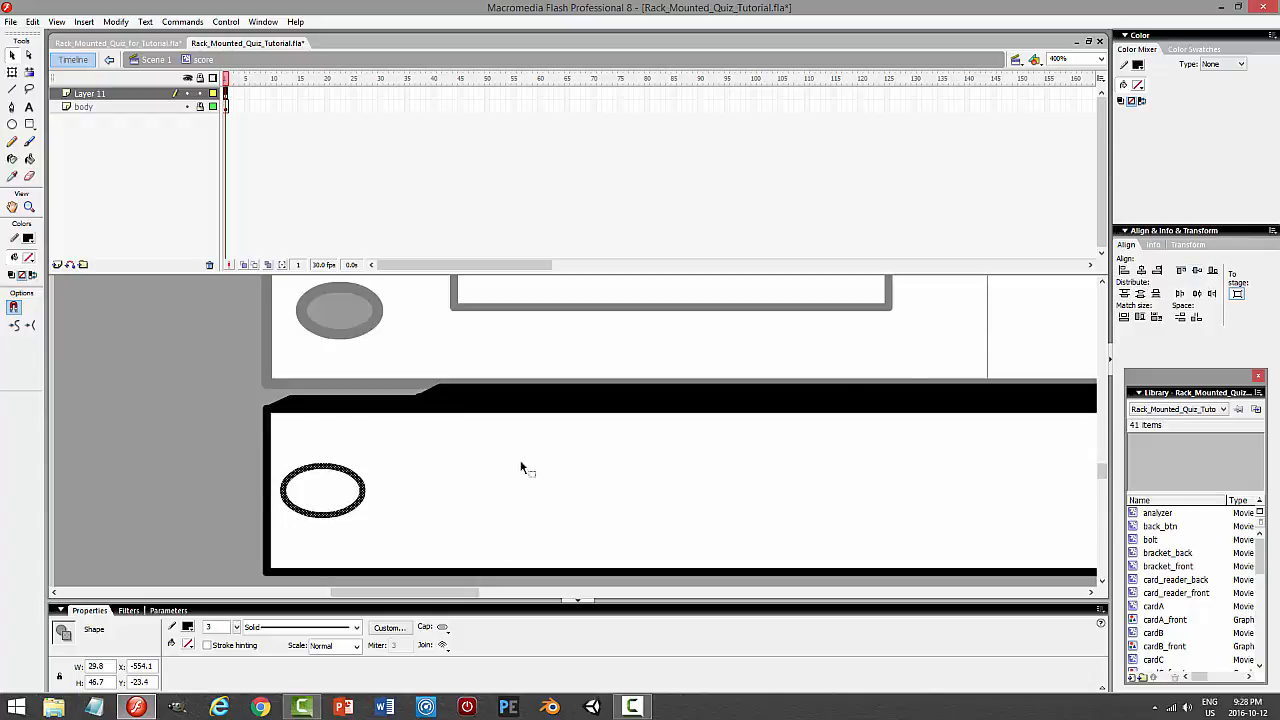
Nudge the oval horizontally to X -551.1, a little inside the score panel's left edge
key(Right)
key(Right)
key(Right)
key(Right)
key(Right)
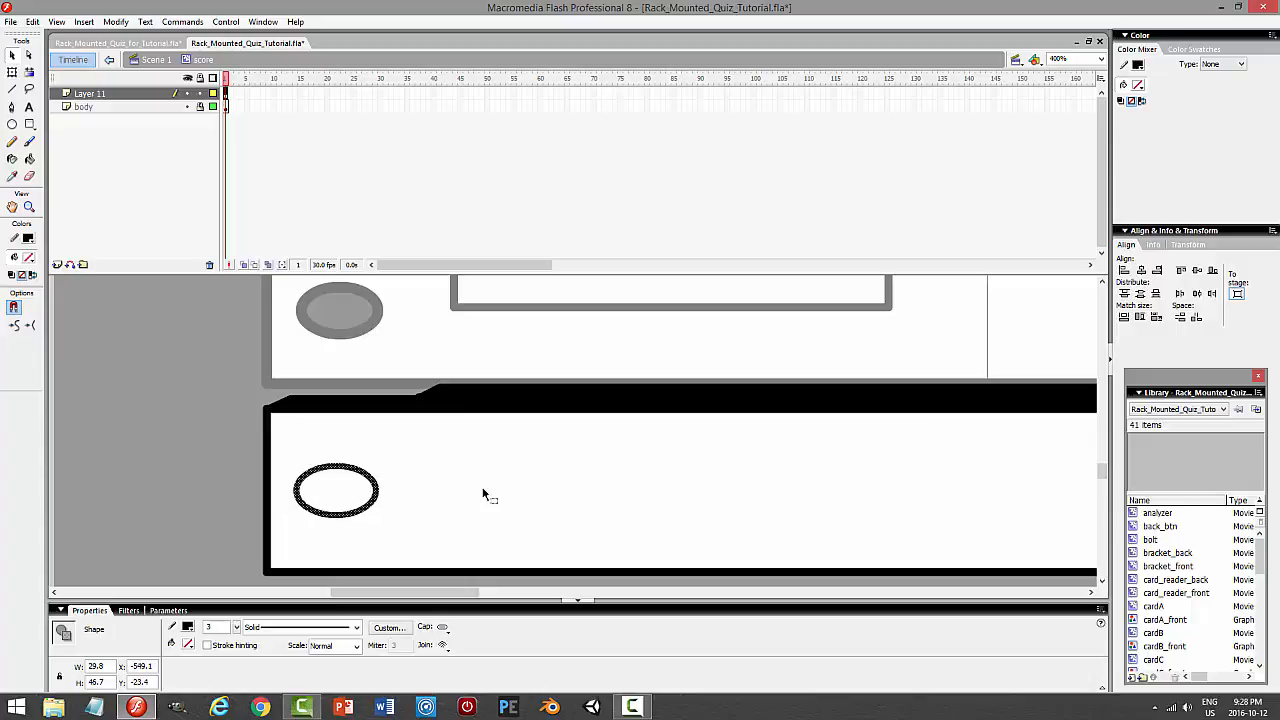
key(Left)
key(Left)
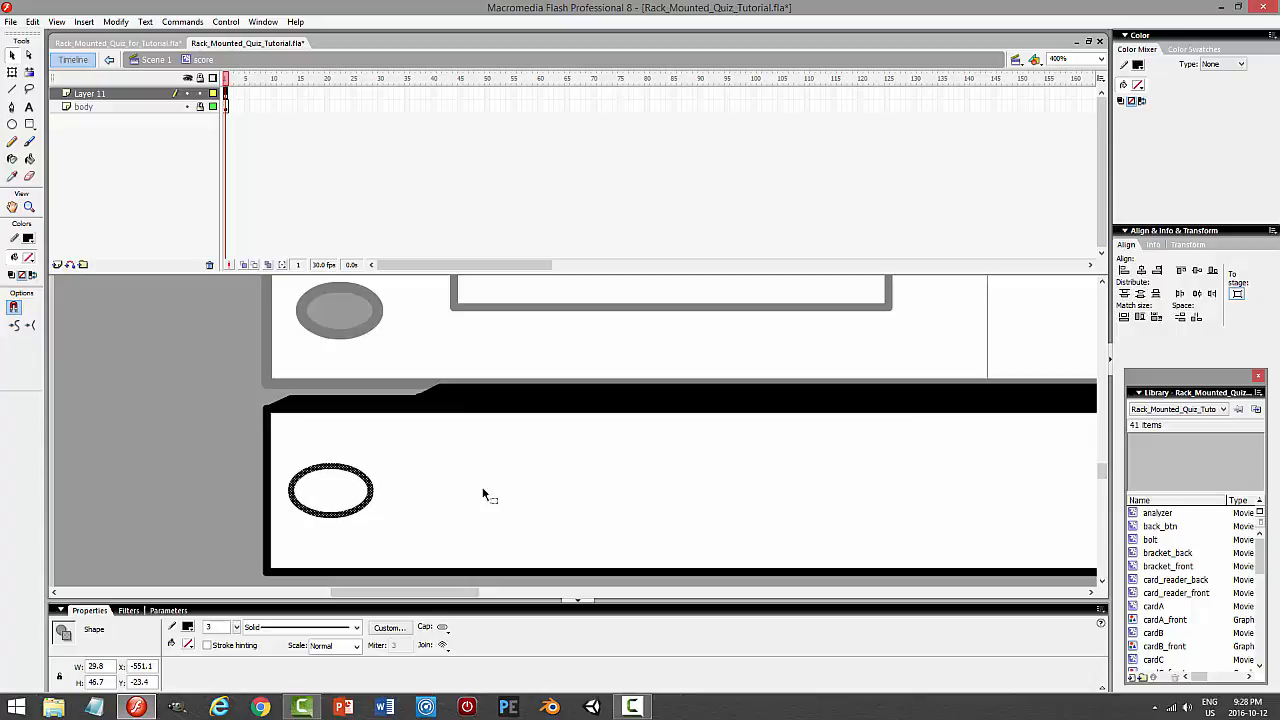
Duplicate the oval straight across to the right end of the score panel at about X 520.9
click(1102, 60)
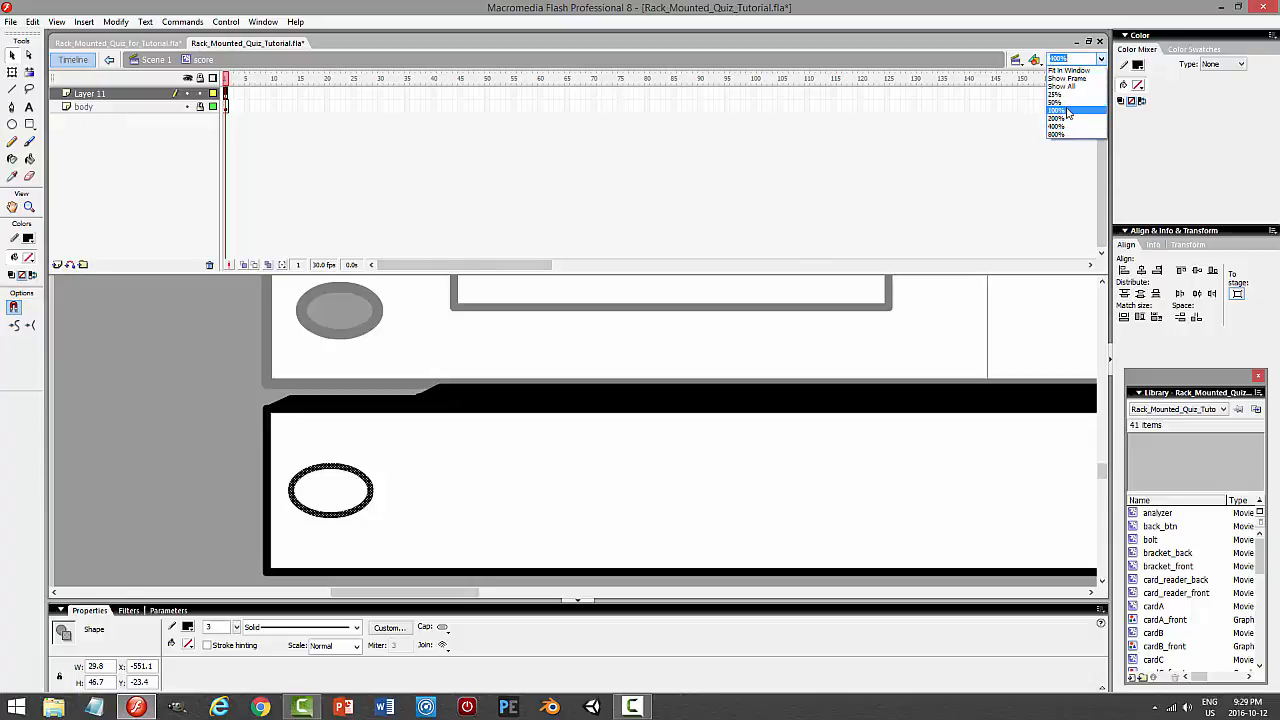
click(1067, 111)
drag(604, 592, 700, 593)
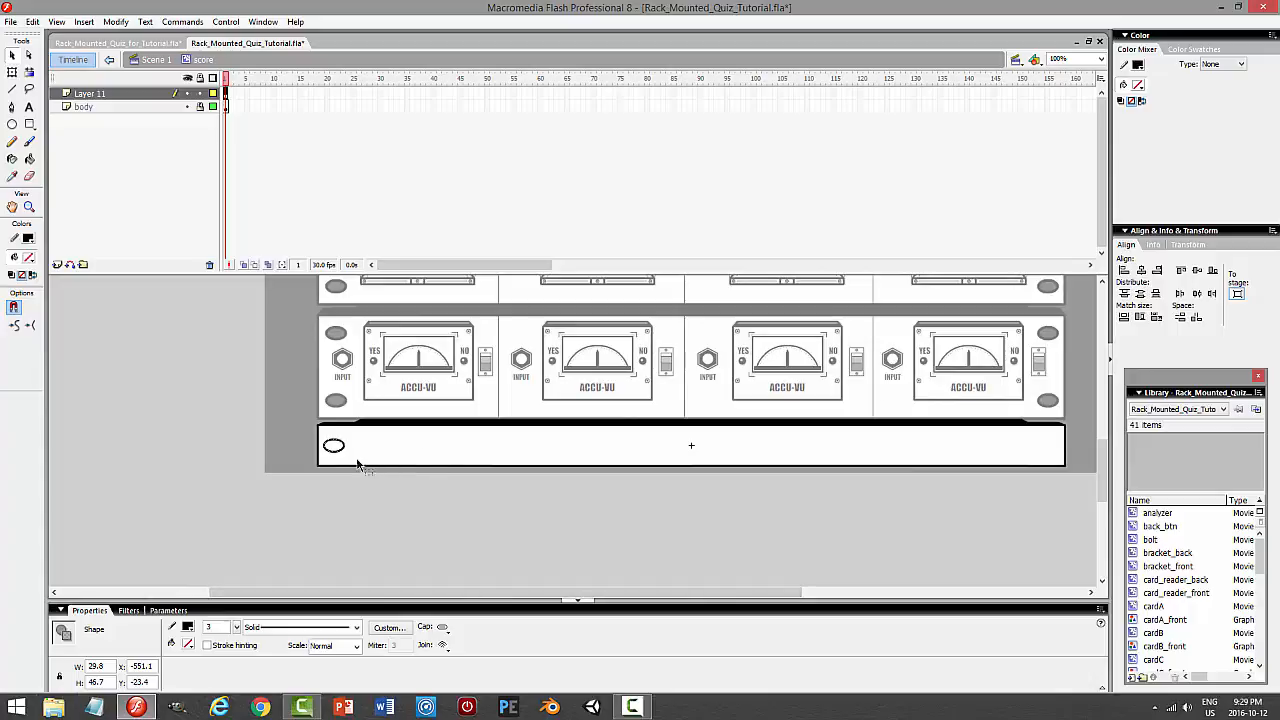
drag(348, 450, 1061, 448)
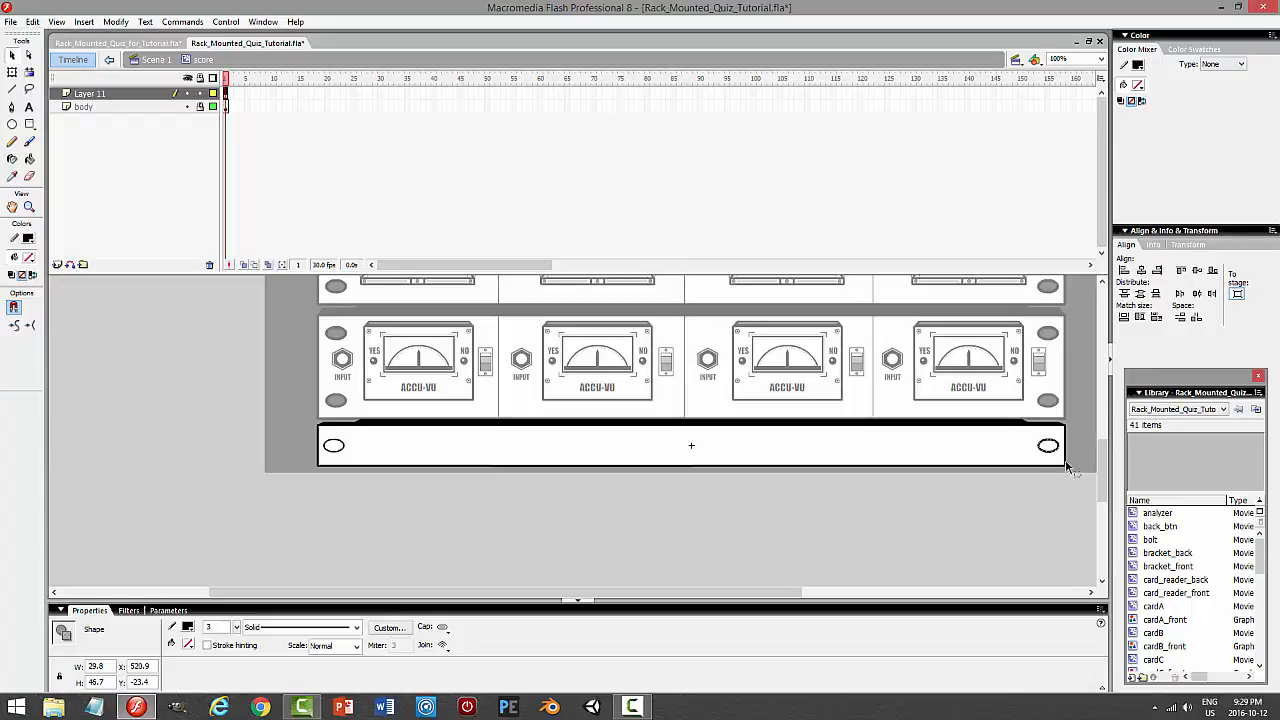
click(625, 528)
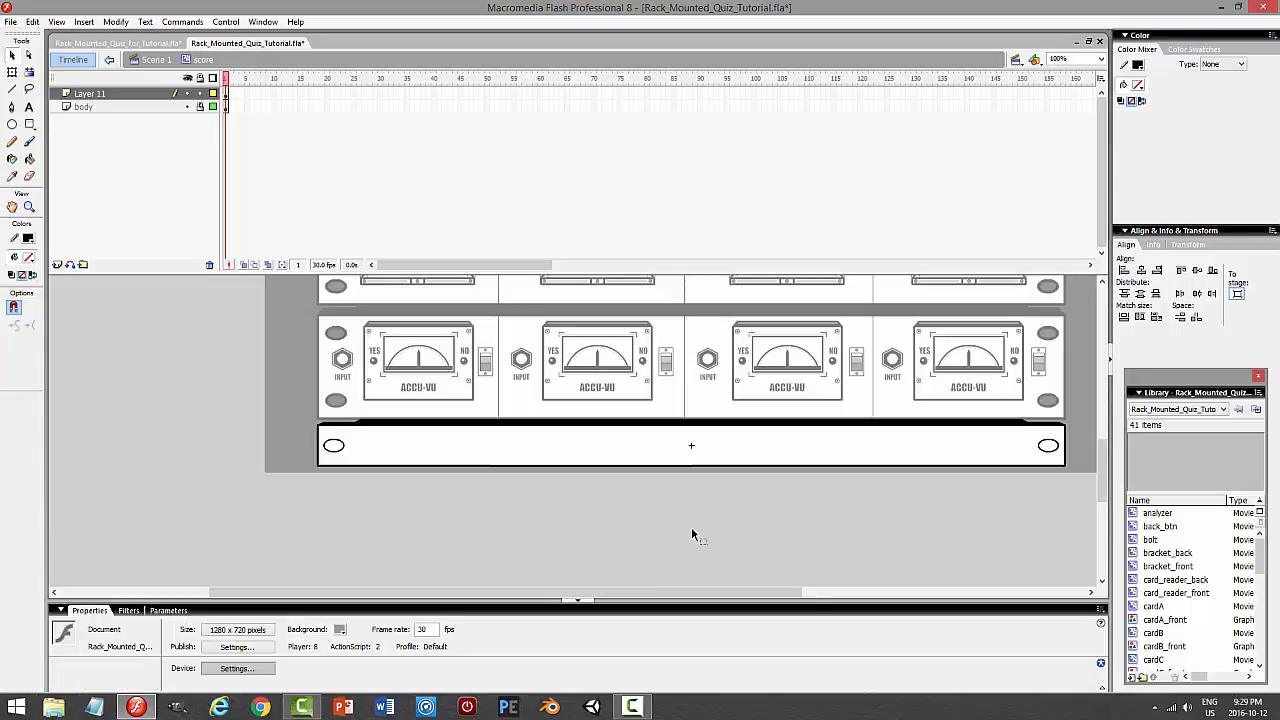
Cut both ovals from Layer 11 and paste them in place on the unlocked body layer
click(90, 93)
click(32, 21)
click(86, 72)
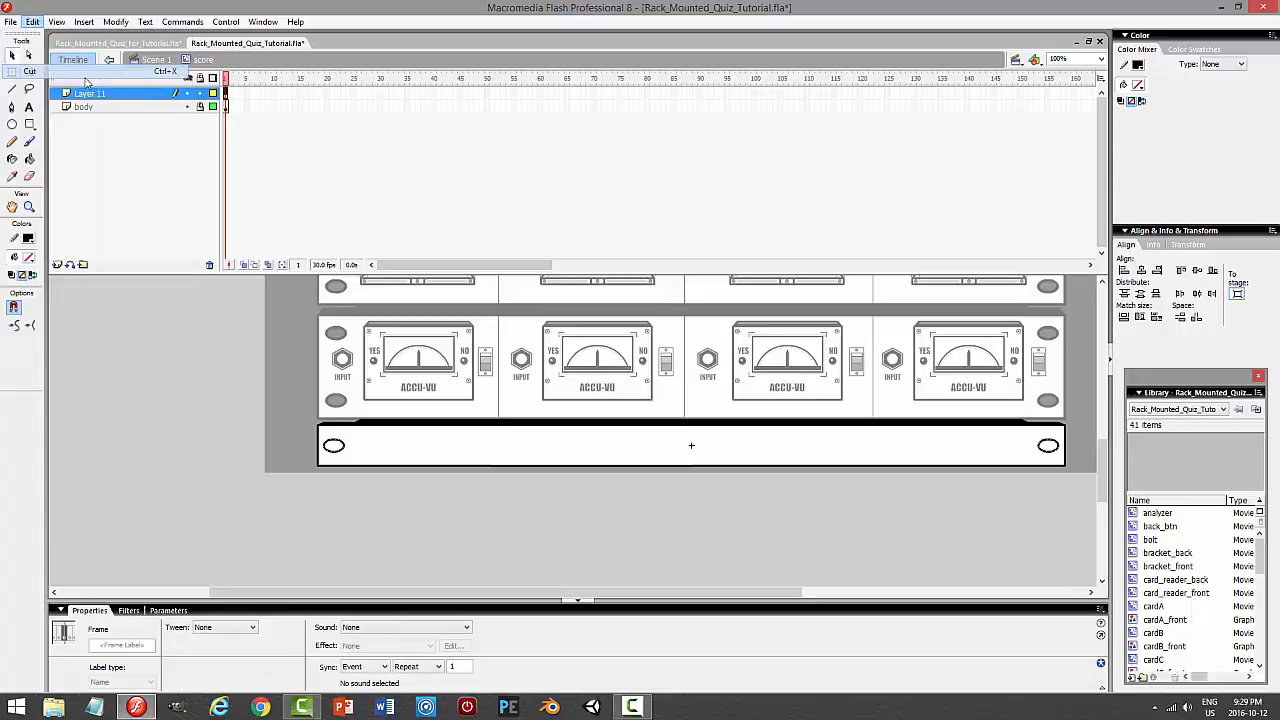
click(83, 106)
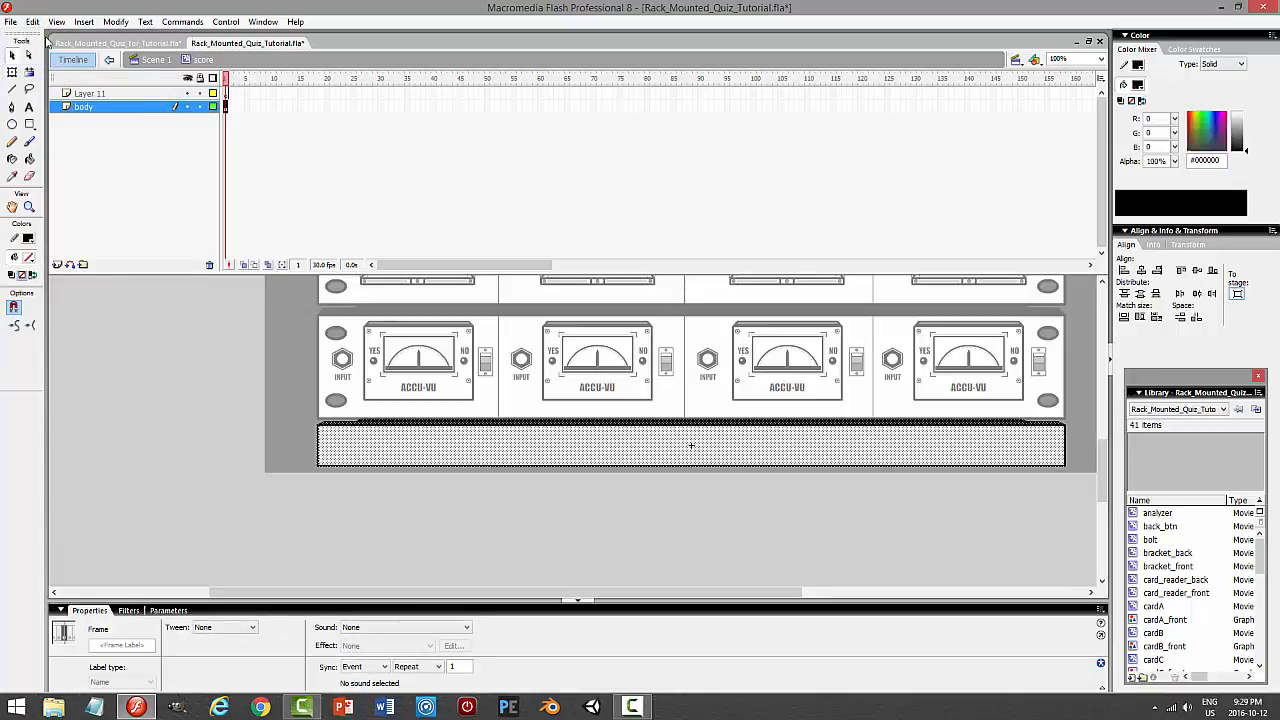
click(32, 21)
click(45, 112)
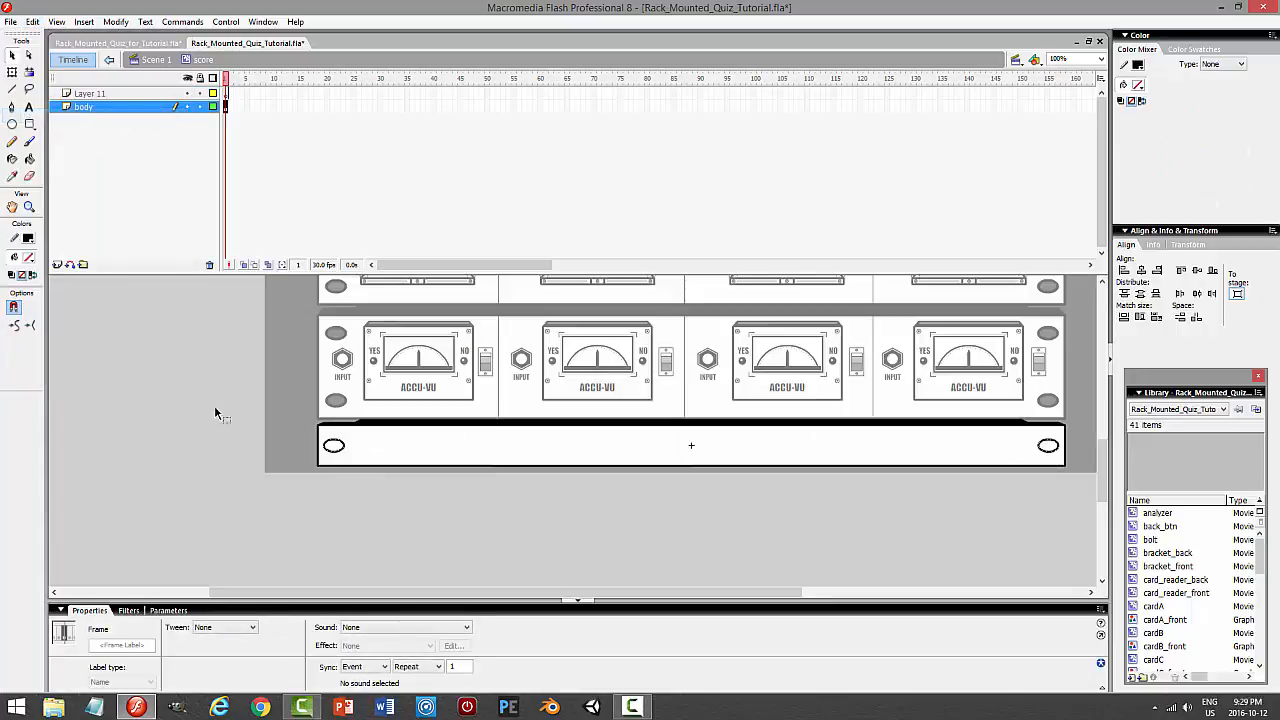
Delete the white fill inside both ovals to open the score panel's mounting holes
click(306, 458)
click(334, 446)
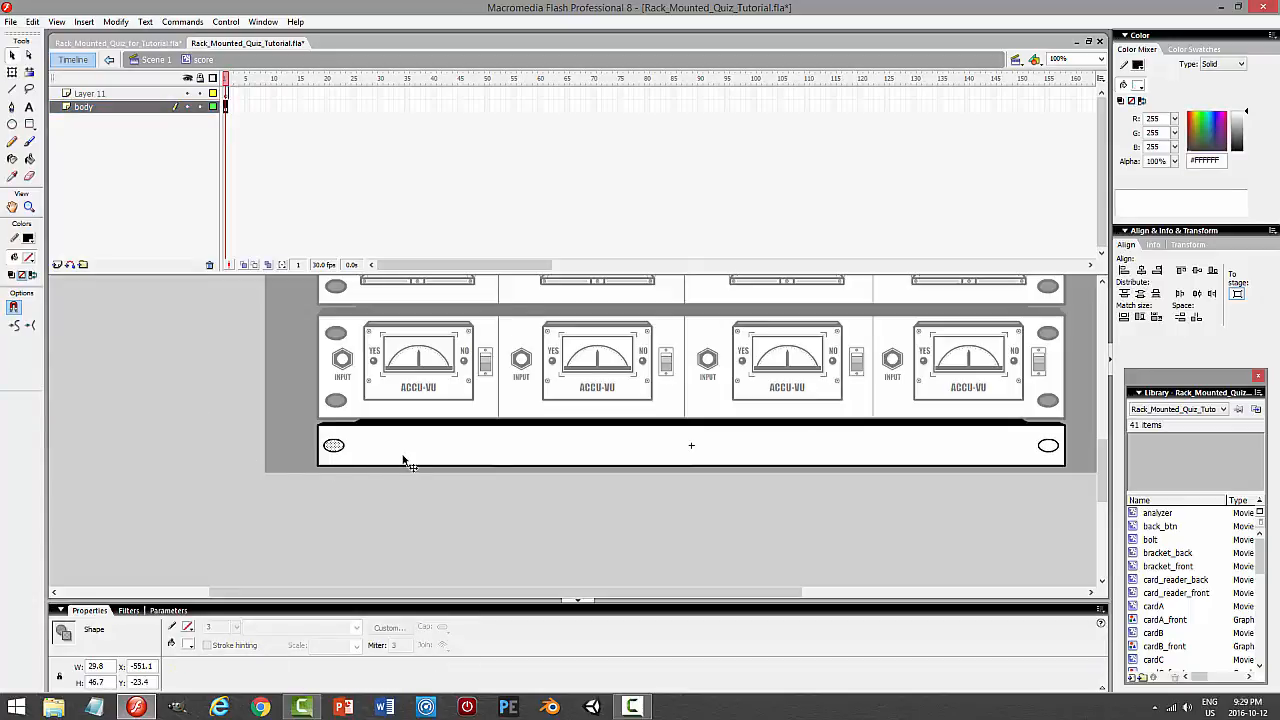
key(Delete)
click(1050, 448)
key(Delete)
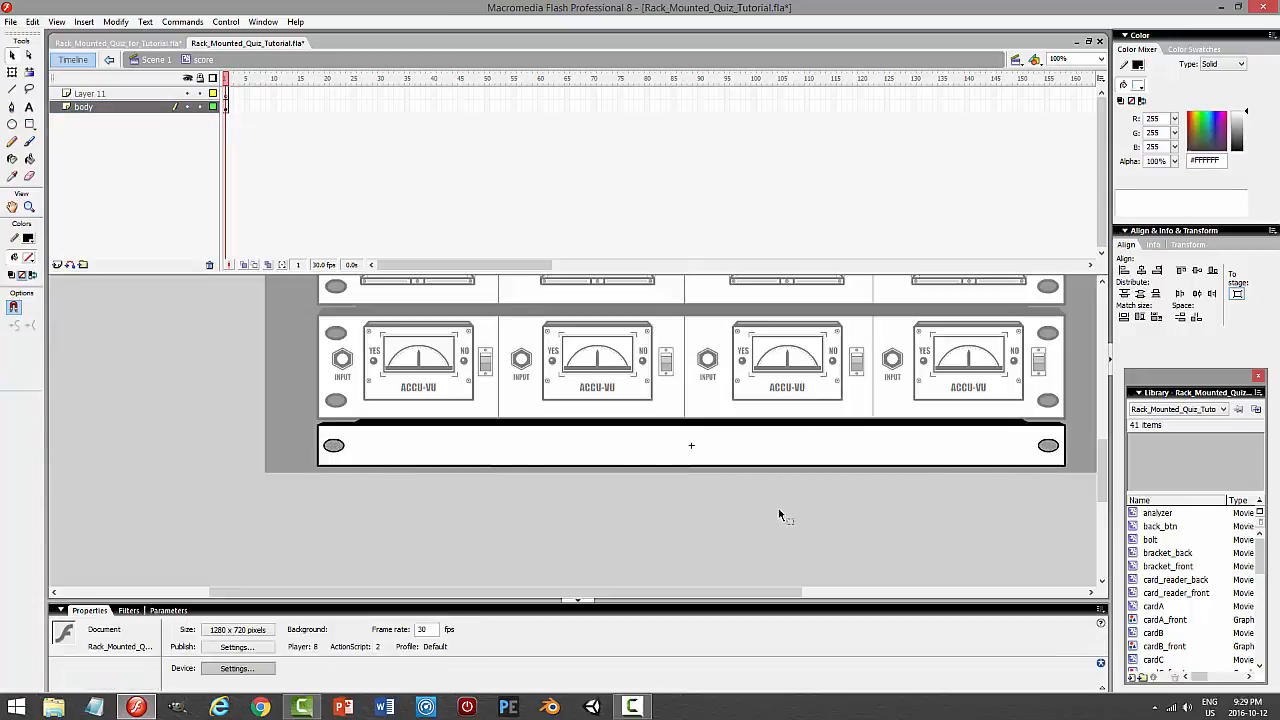
Return to Scene 1, lock the score layer and show the rack layer
click(152, 60)
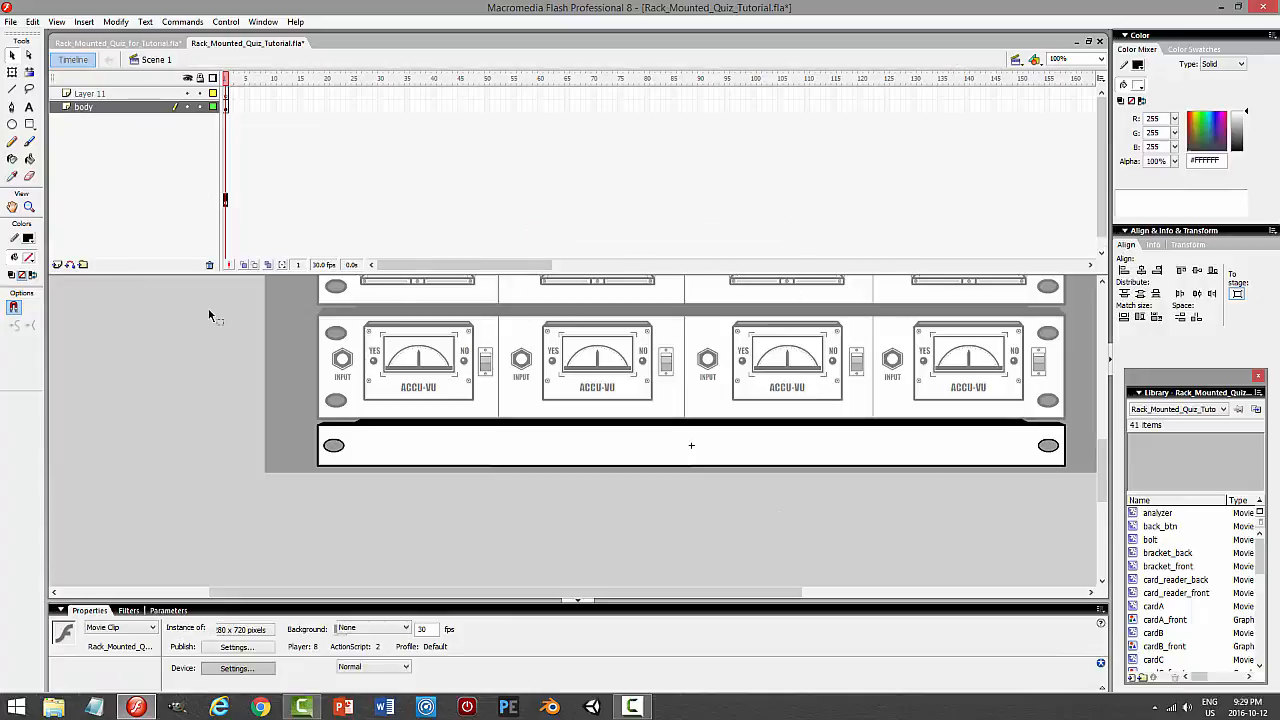
click(202, 205)
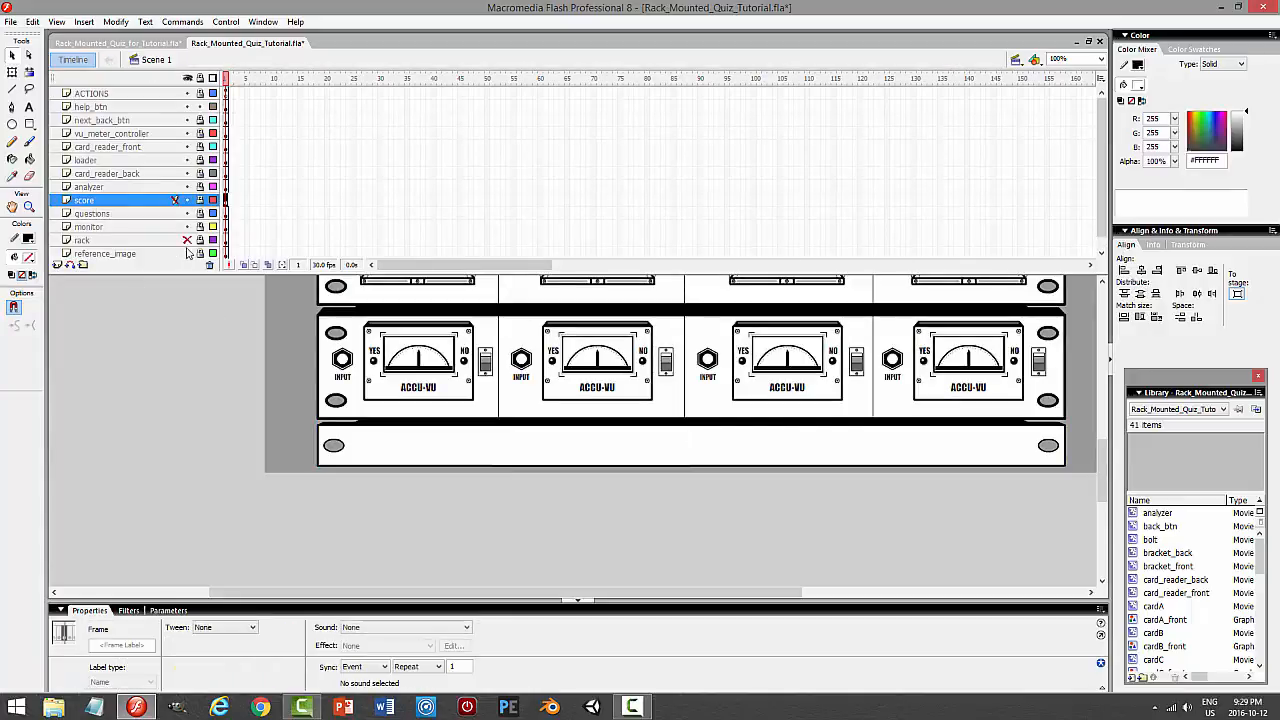
click(187, 241)
click(103, 400)
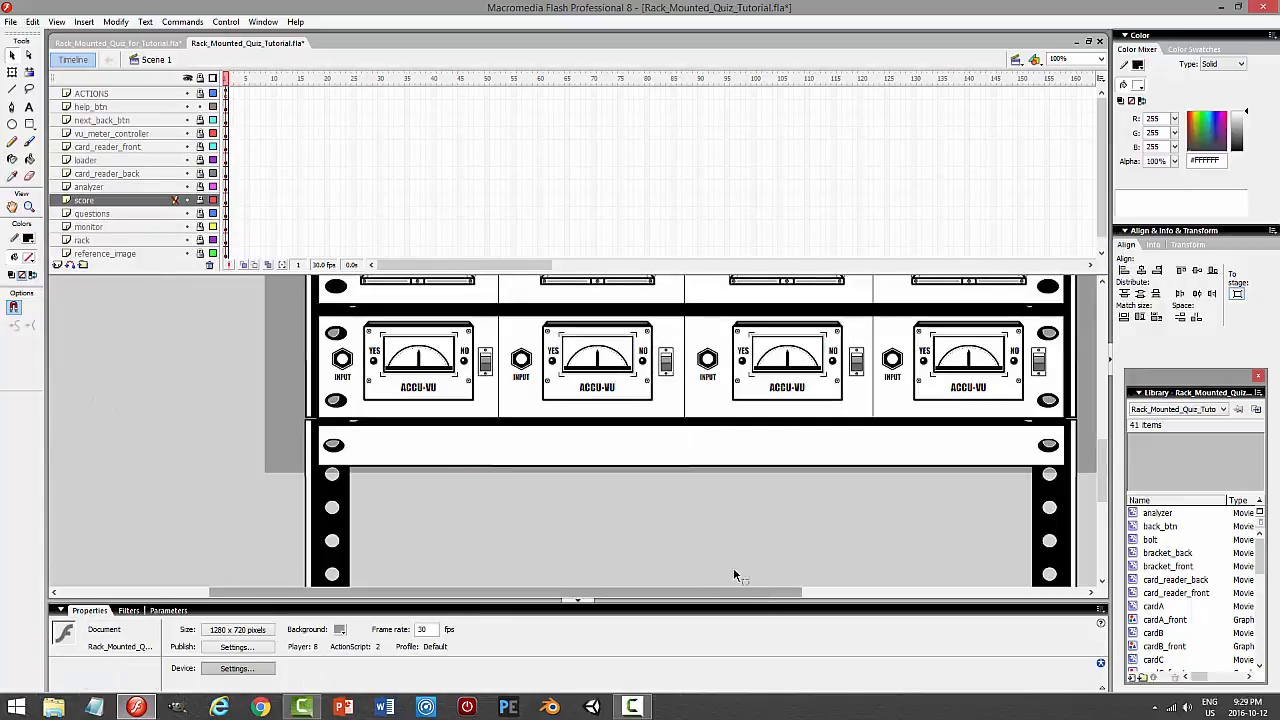
Check the score panel's mounting holes in a movie preview and close the preview
key(ctrl+Return)
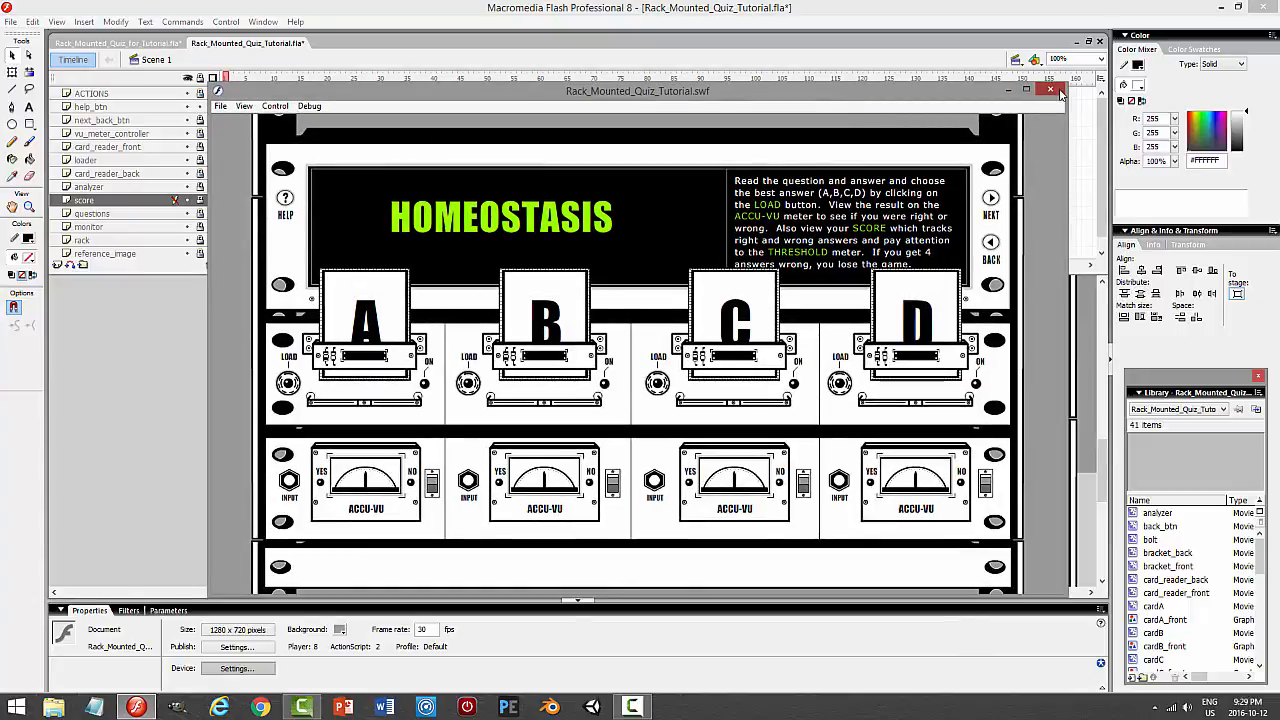
click(1050, 89)
Examine the score panel in the reference image and hide the rack layer again
drag(1108, 445, 1102, 360)
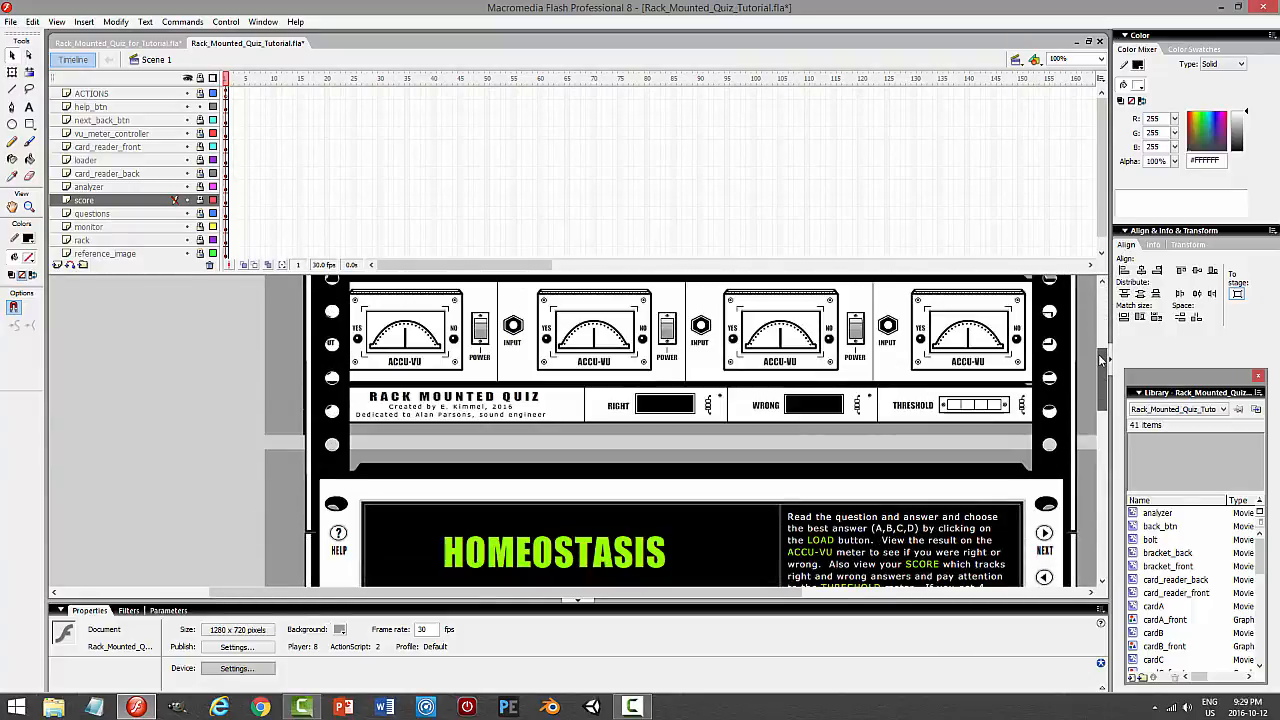
click(187, 240)
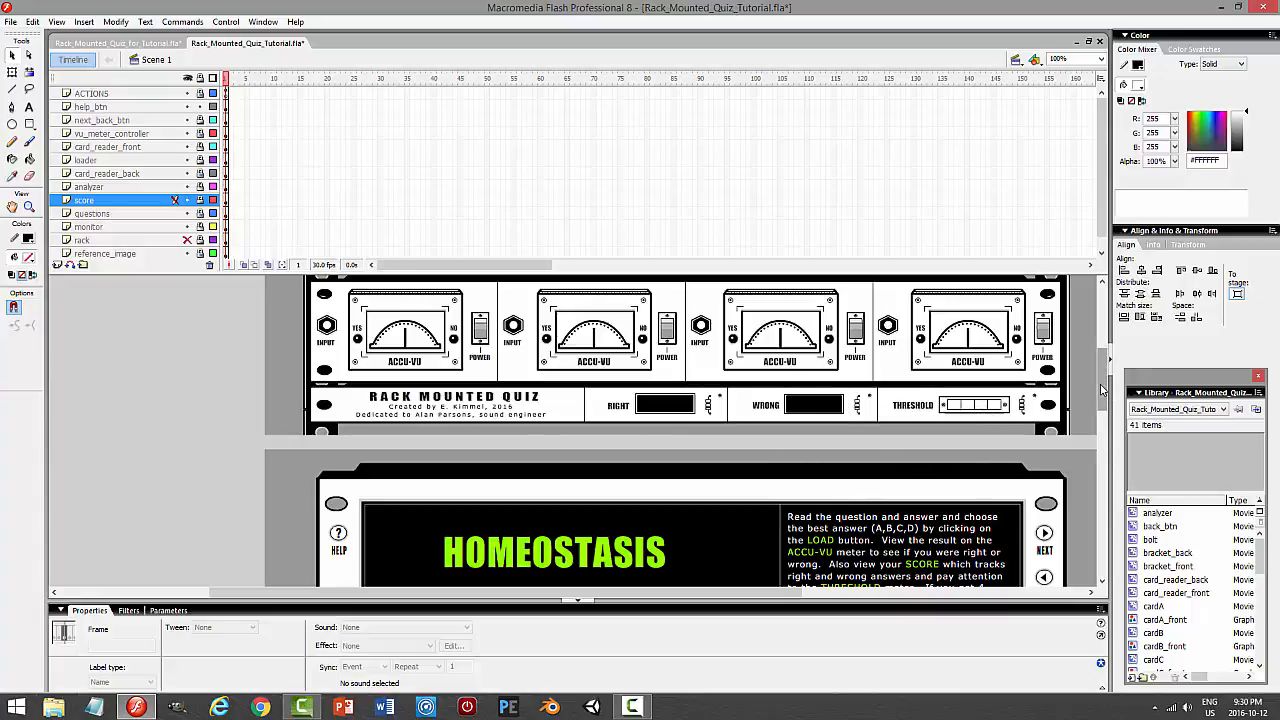
drag(1101, 390, 1101, 478)
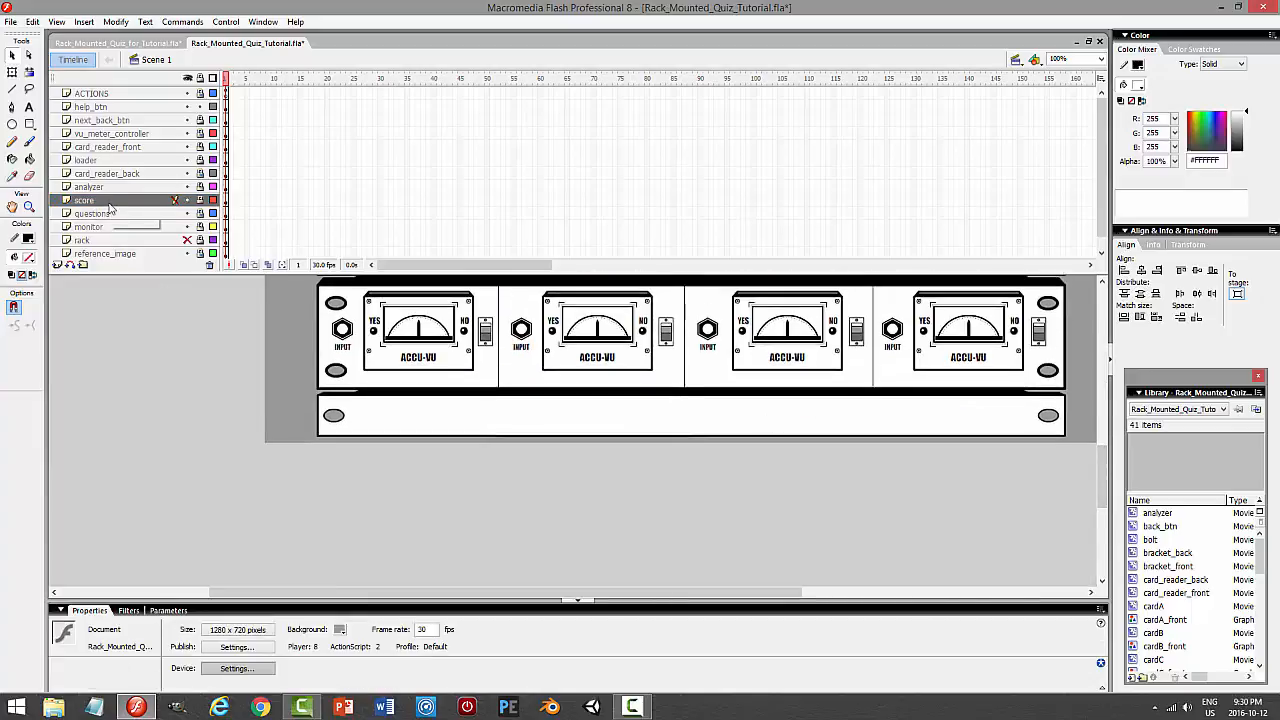
Add a new layer directly above the score layer and name it dynamic_text
click(57, 265)
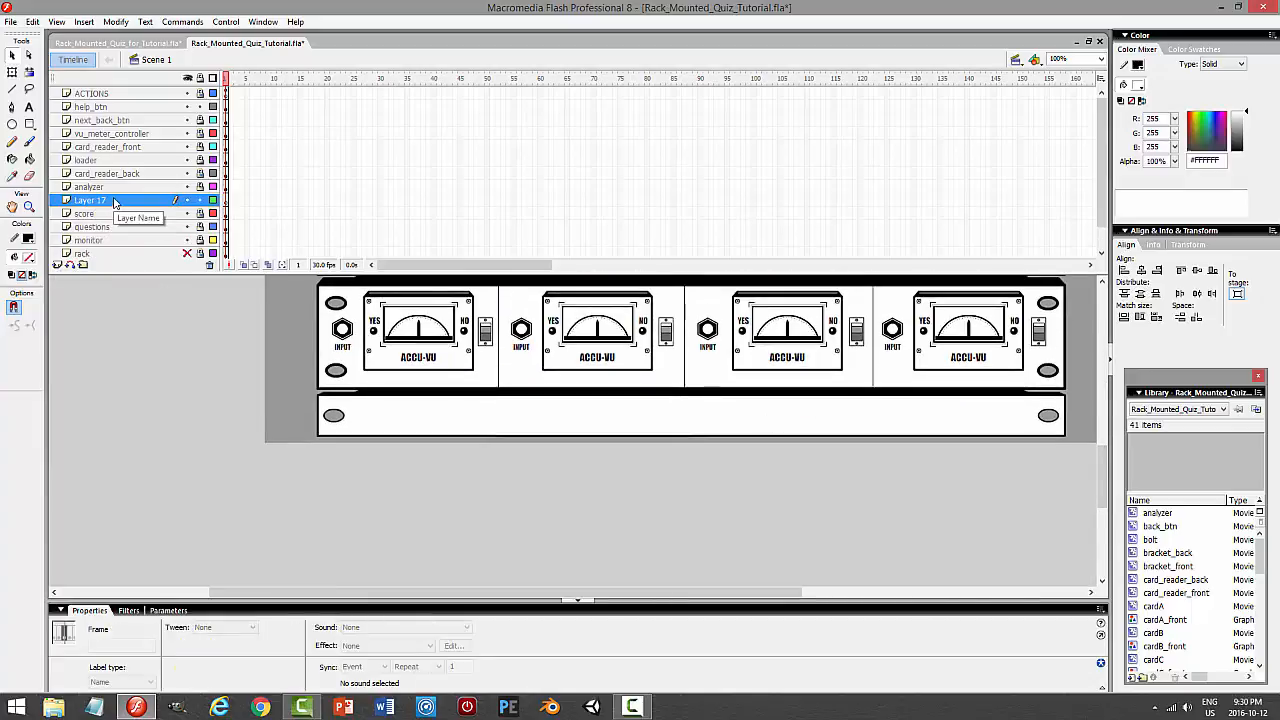
double_click(117, 200)
text(dynamic)
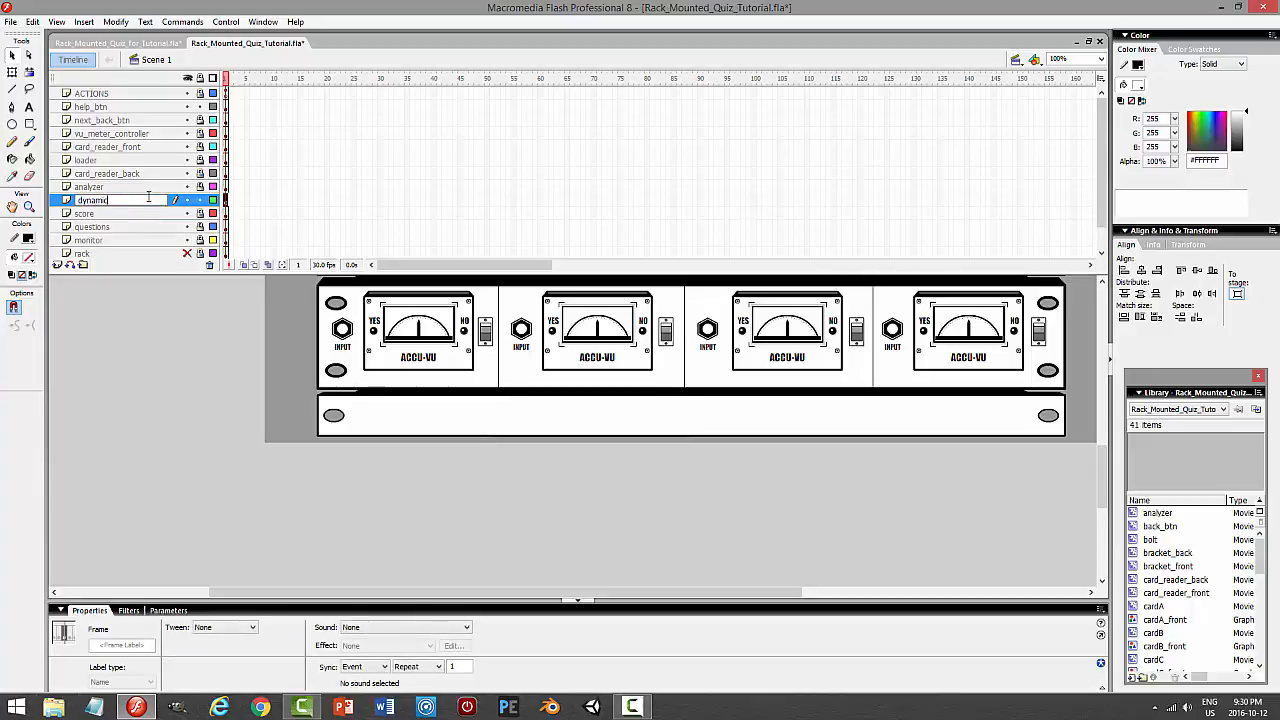
text(_text)
key(Return)
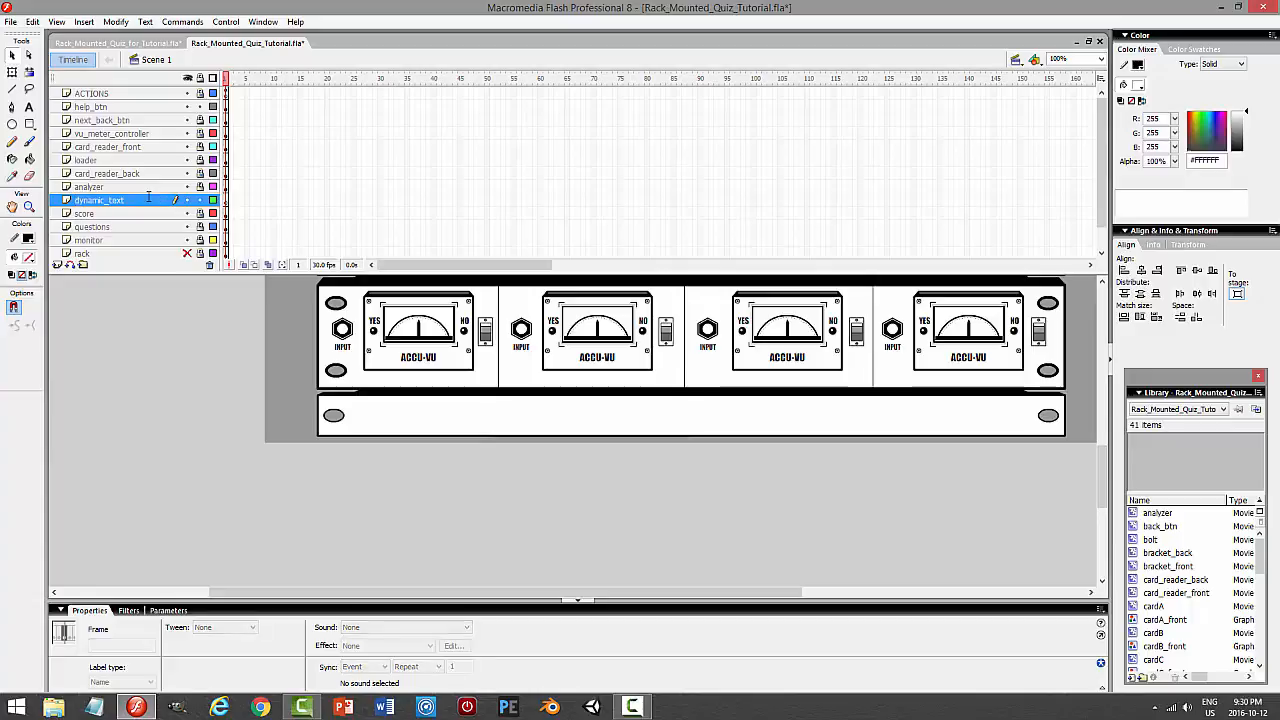
Set up the Text tool for bold, white Dynamic Text
click(30, 126)
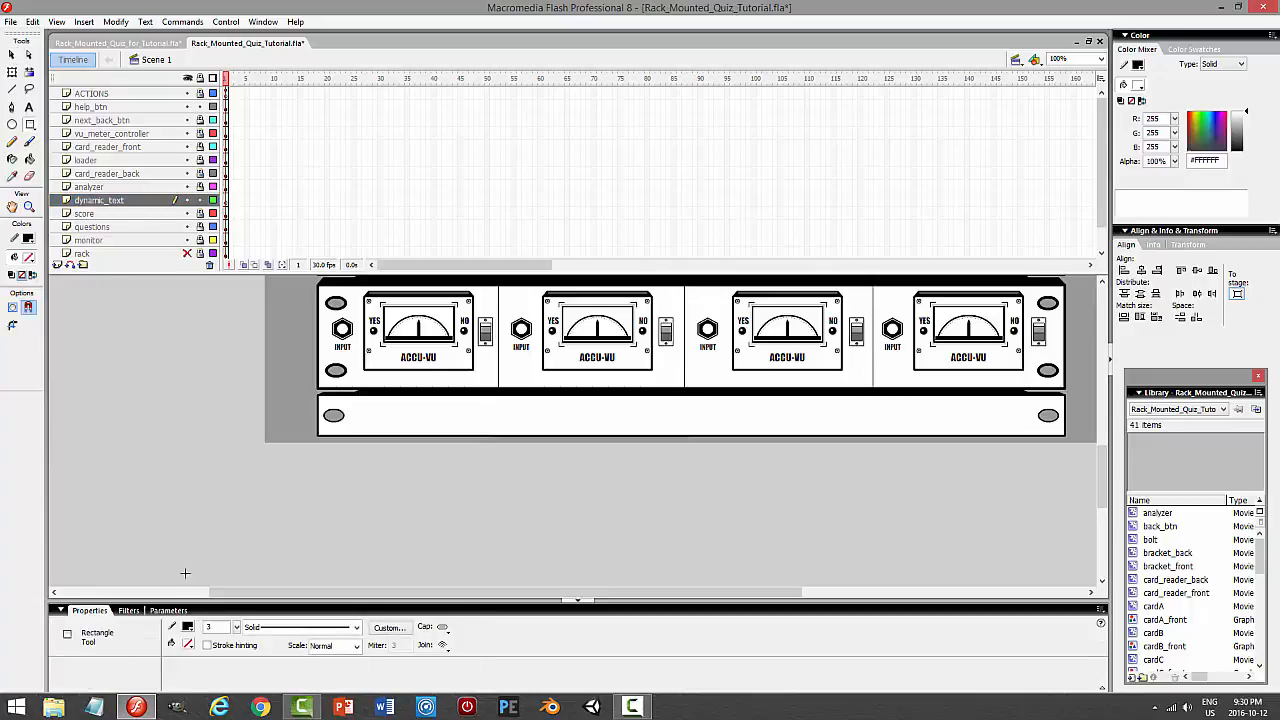
click(28, 107)
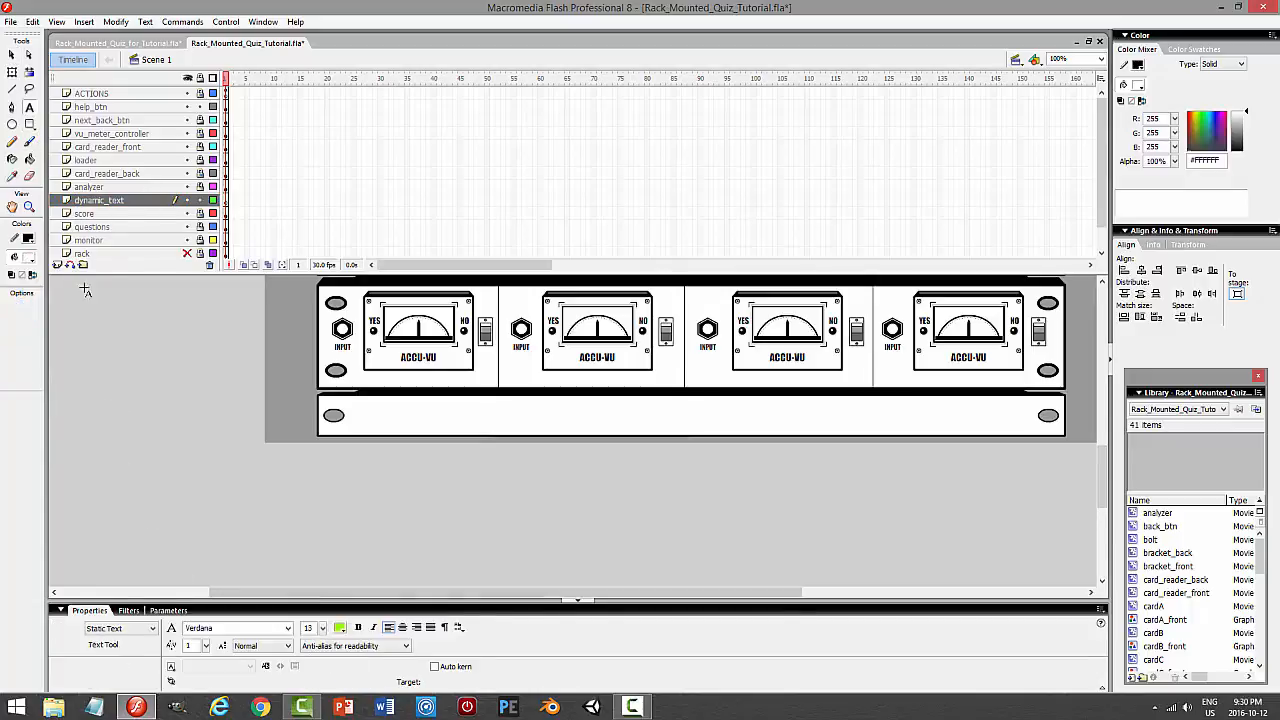
click(107, 632)
click(108, 646)
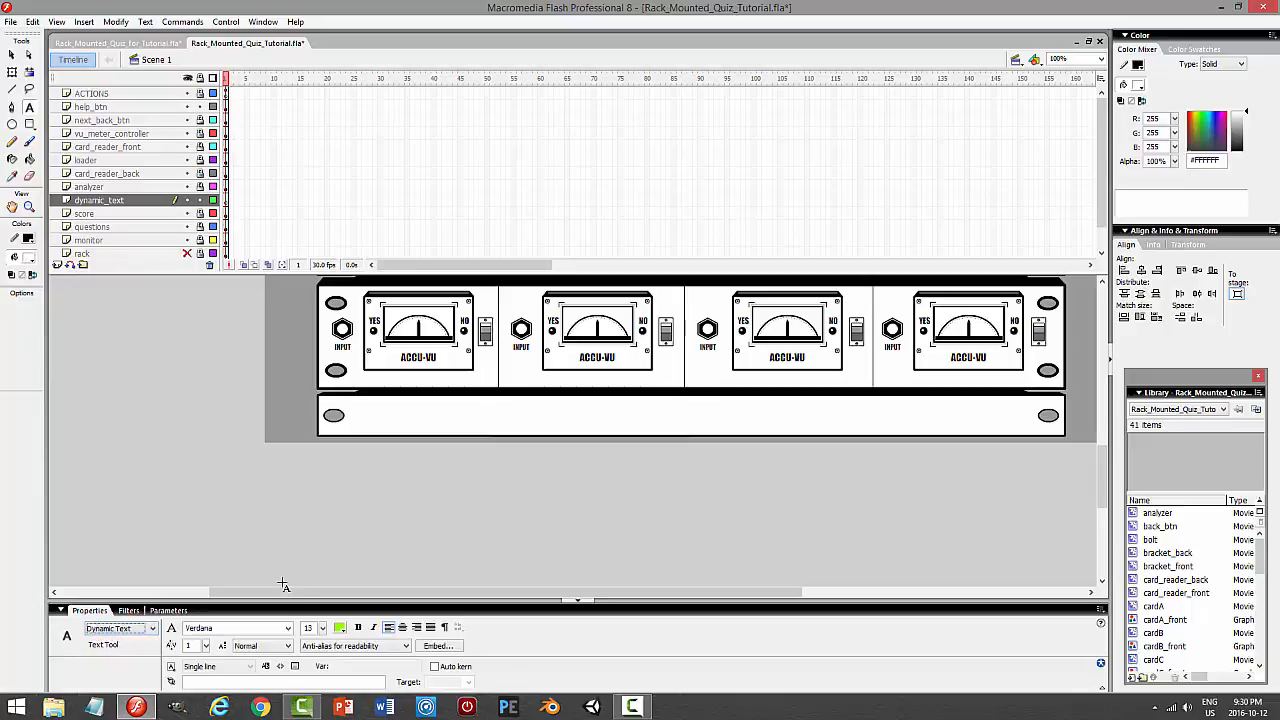
click(341, 628)
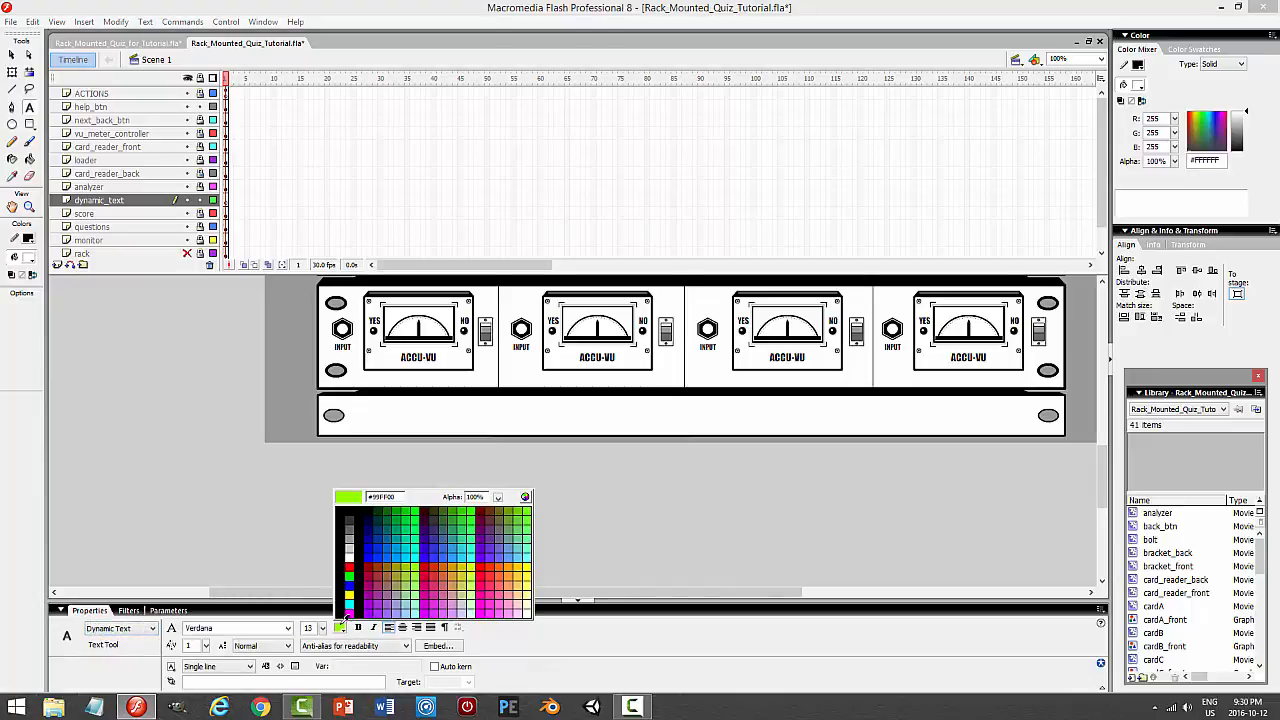
click(349, 553)
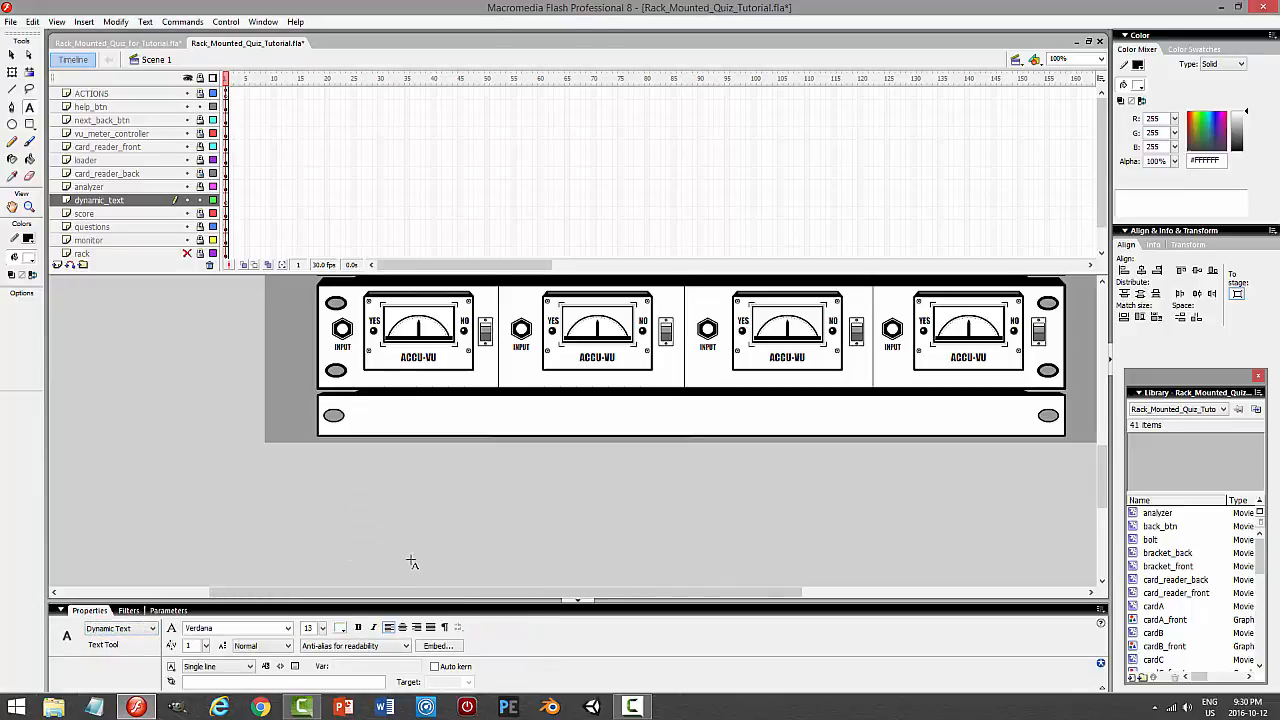
click(358, 627)
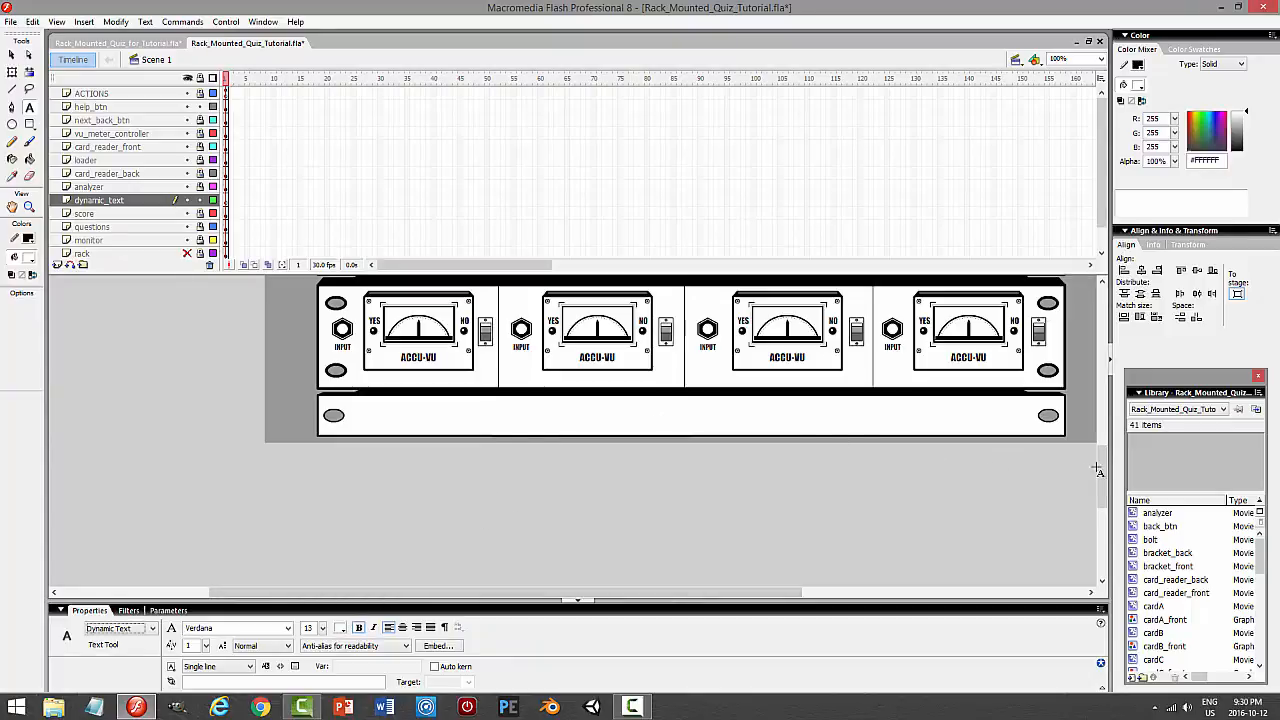
Draw a dynamic text field about 104 by 25 px and position it mid-height near the middle of the score panel
mouse_move(1103, 470)
mouse_down()
mouse_move(1103, 372)
mouse_move(1100, 462)
mouse_up()
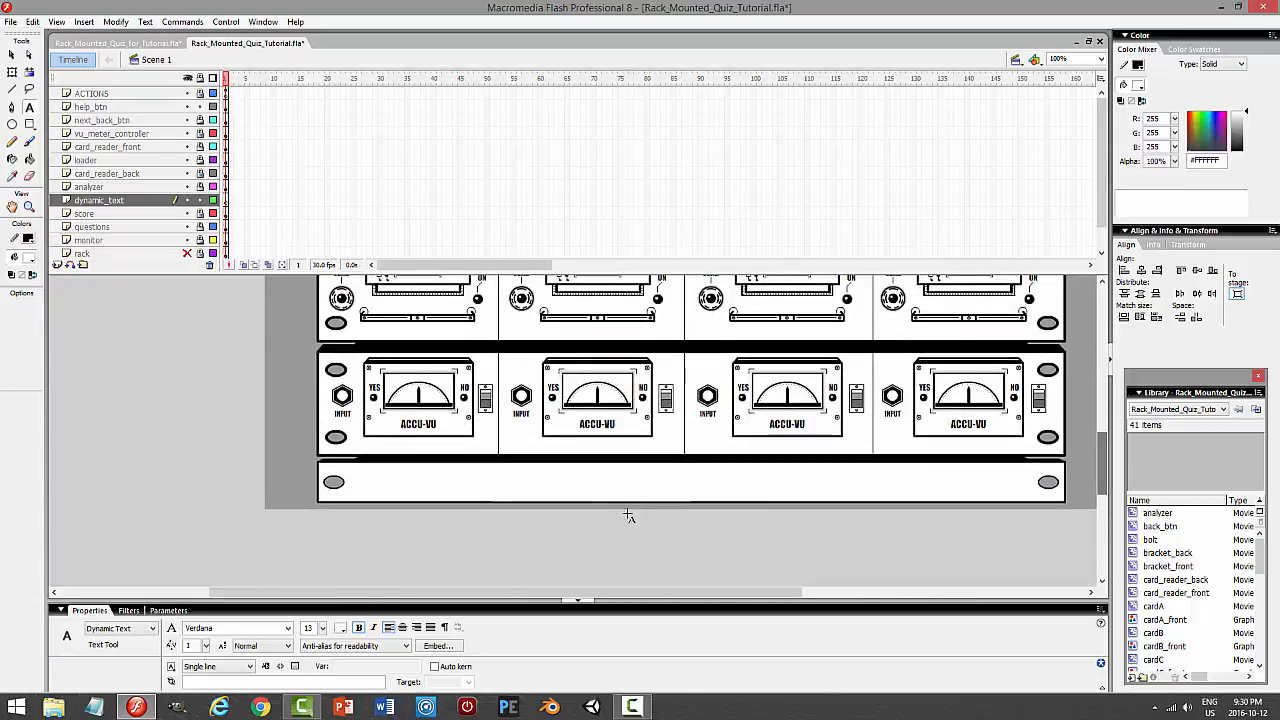
drag(633, 463, 736, 499)
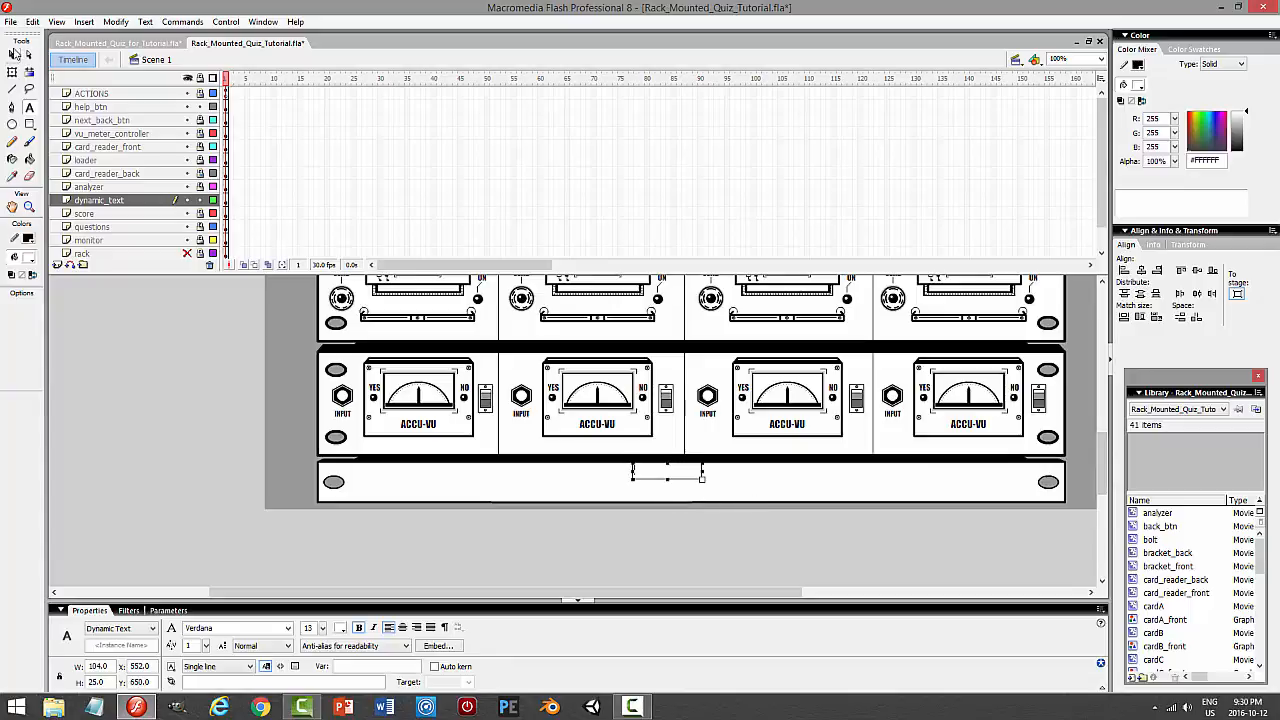
click(12, 55)
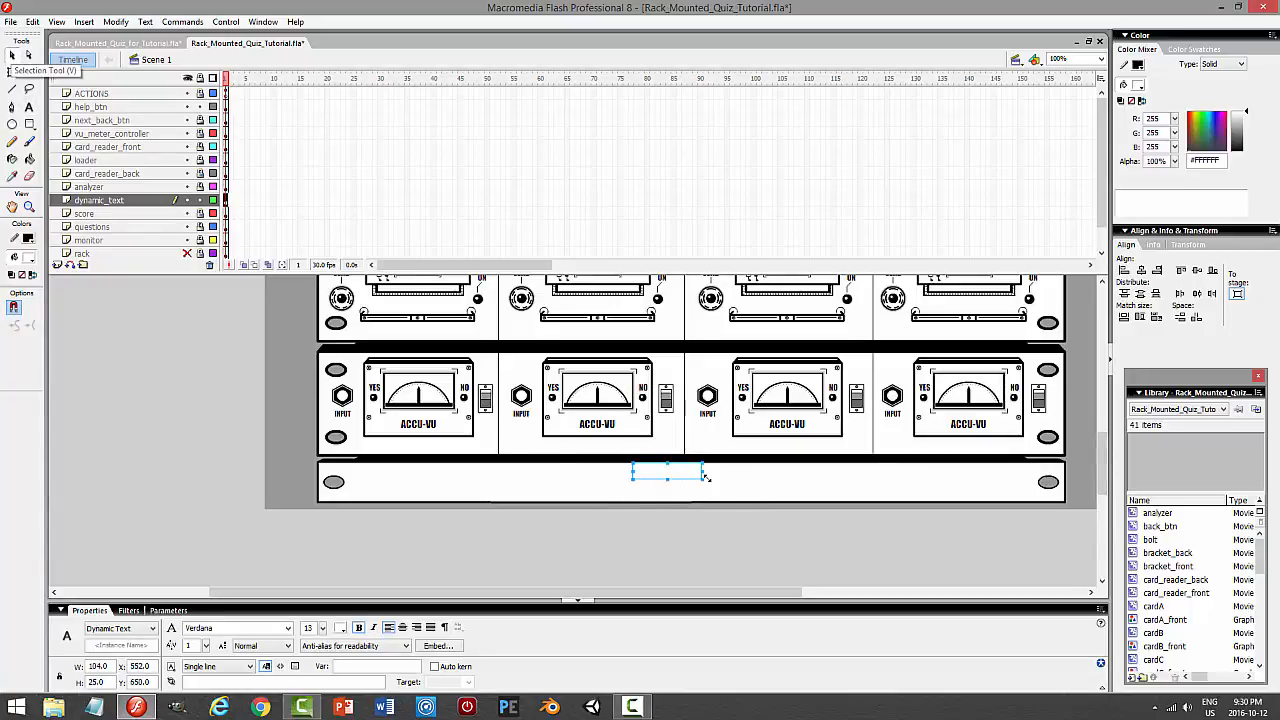
drag(706, 477, 707, 482)
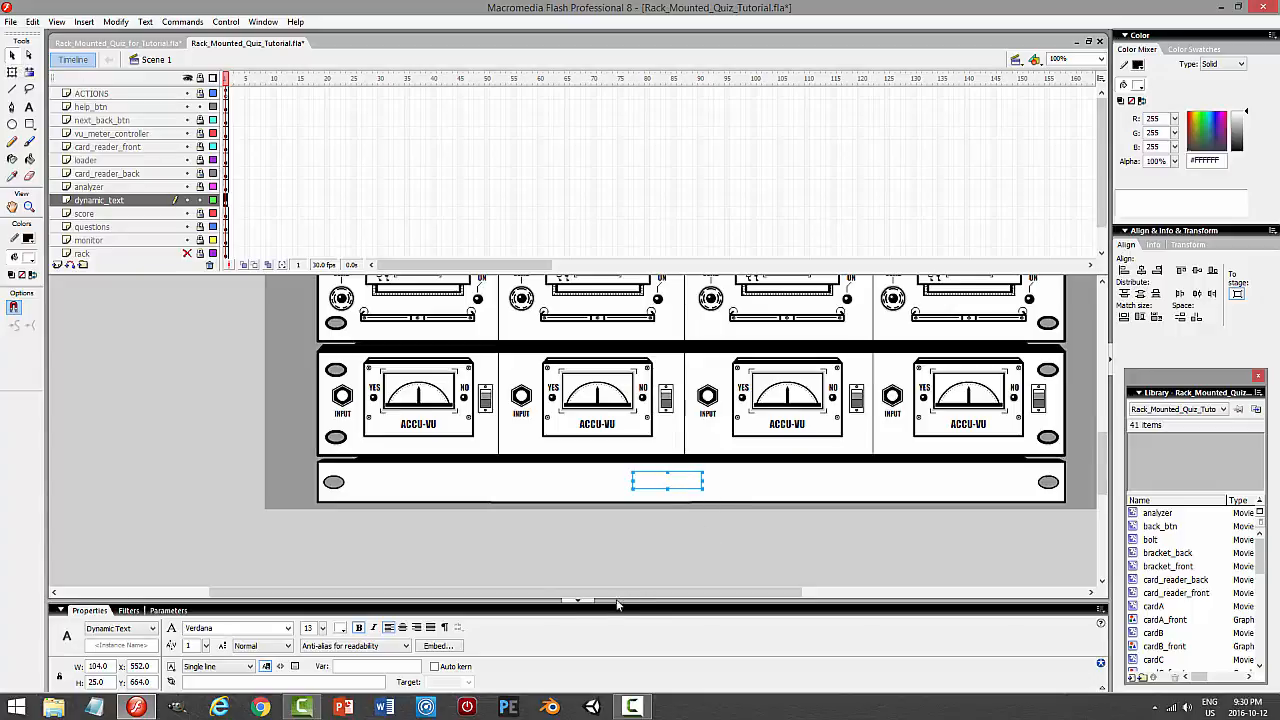
click(381, 665)
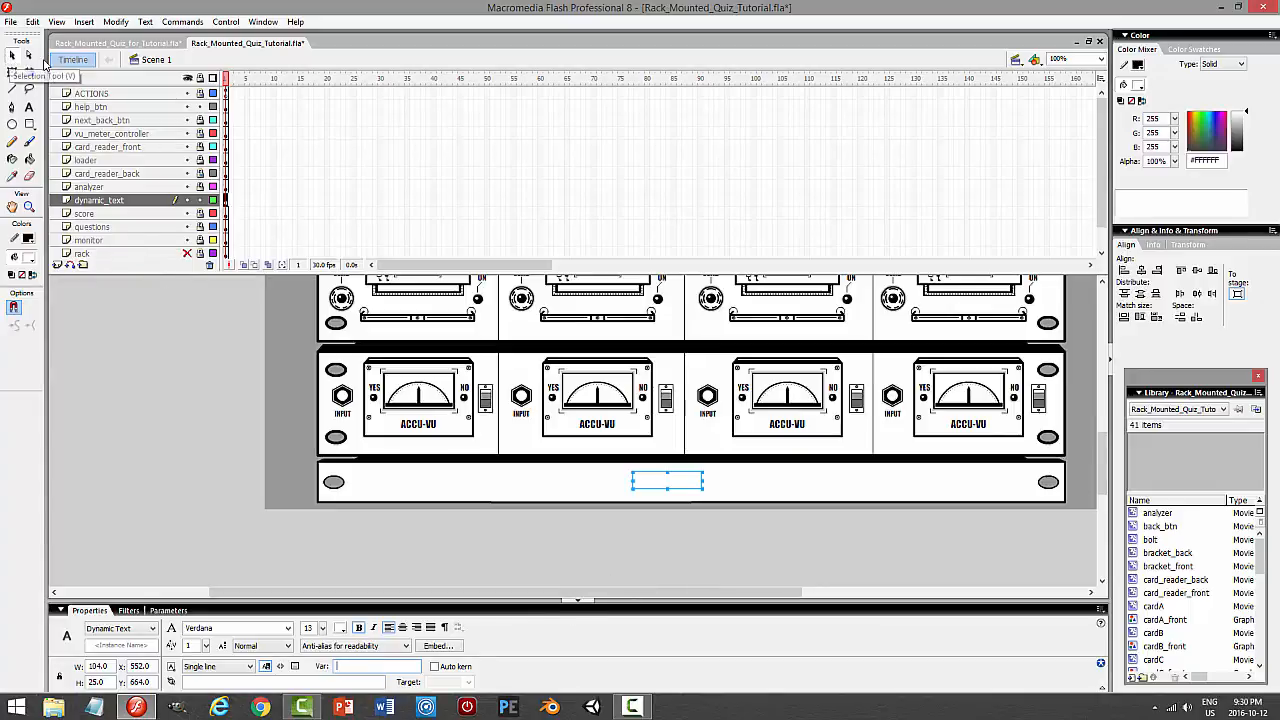
click(639, 543)
Examine the variable assigned to the RIGHT score field in Rack_Mounted_Quiz_for_Tutorial.fla, and return to Rack_Mounted_Quiz_Tutorial.fla
drag(1102, 481, 1102, 428)
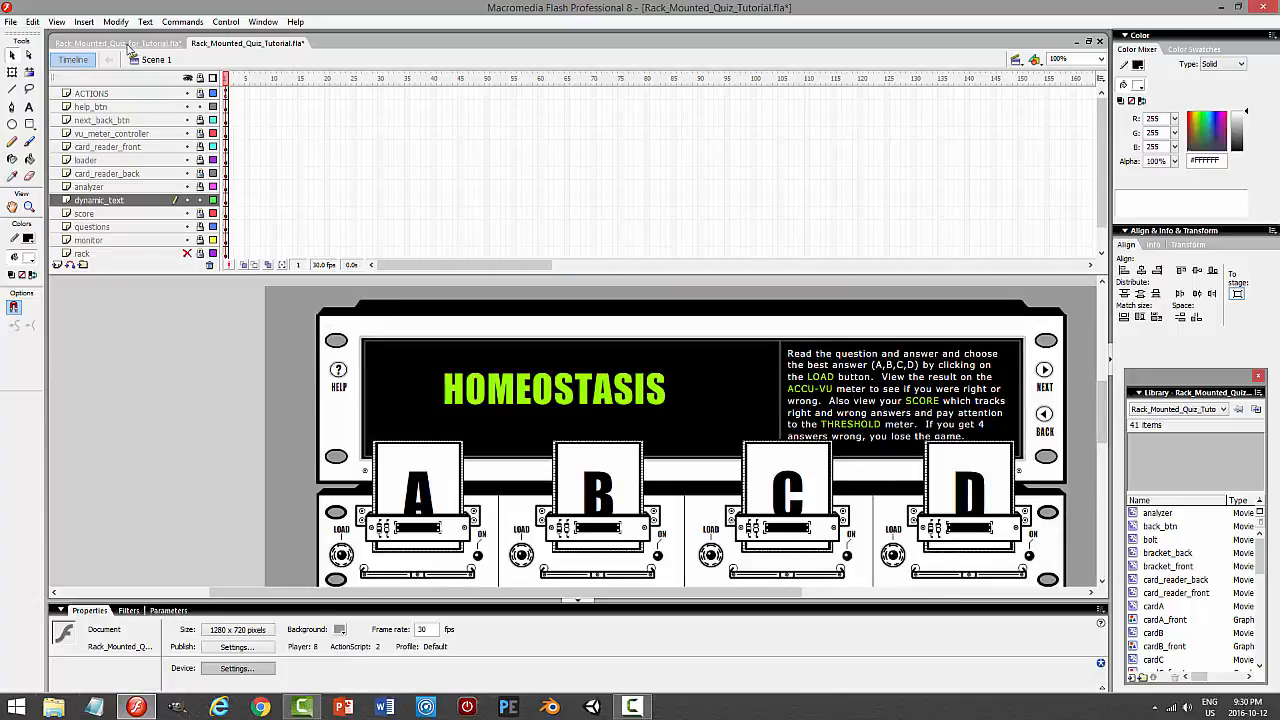
click(117, 43)
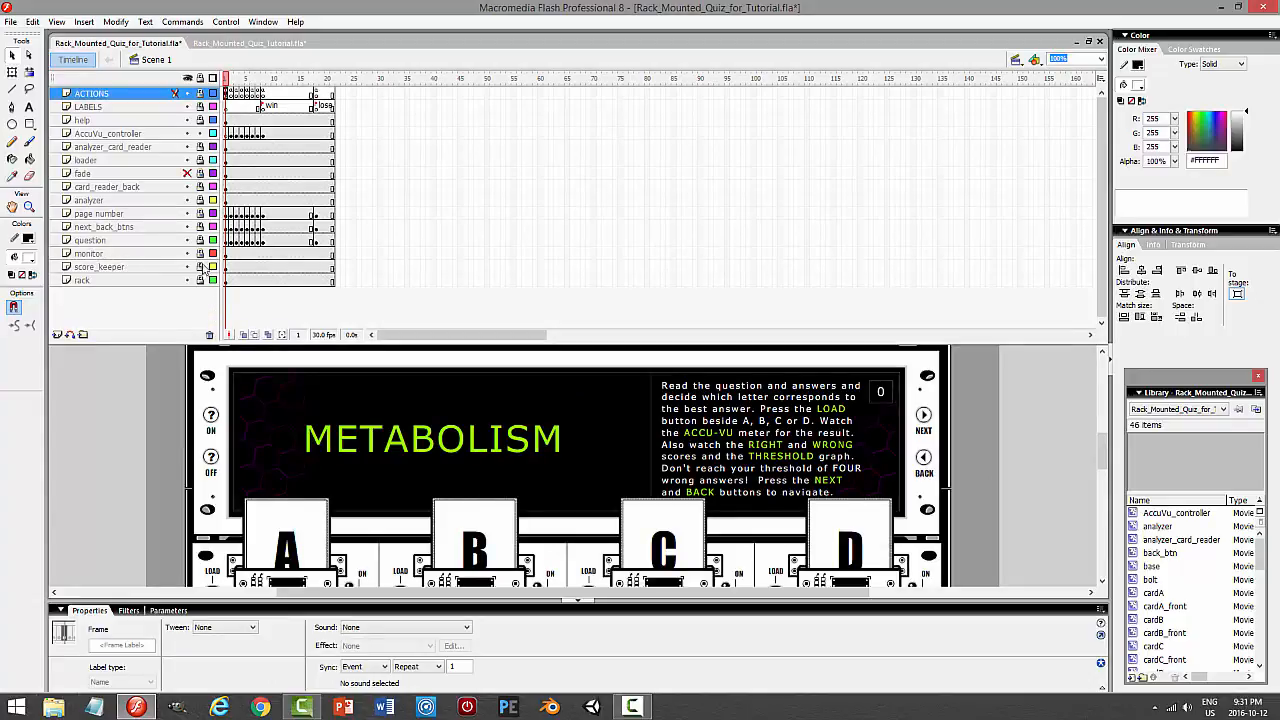
click(226, 268)
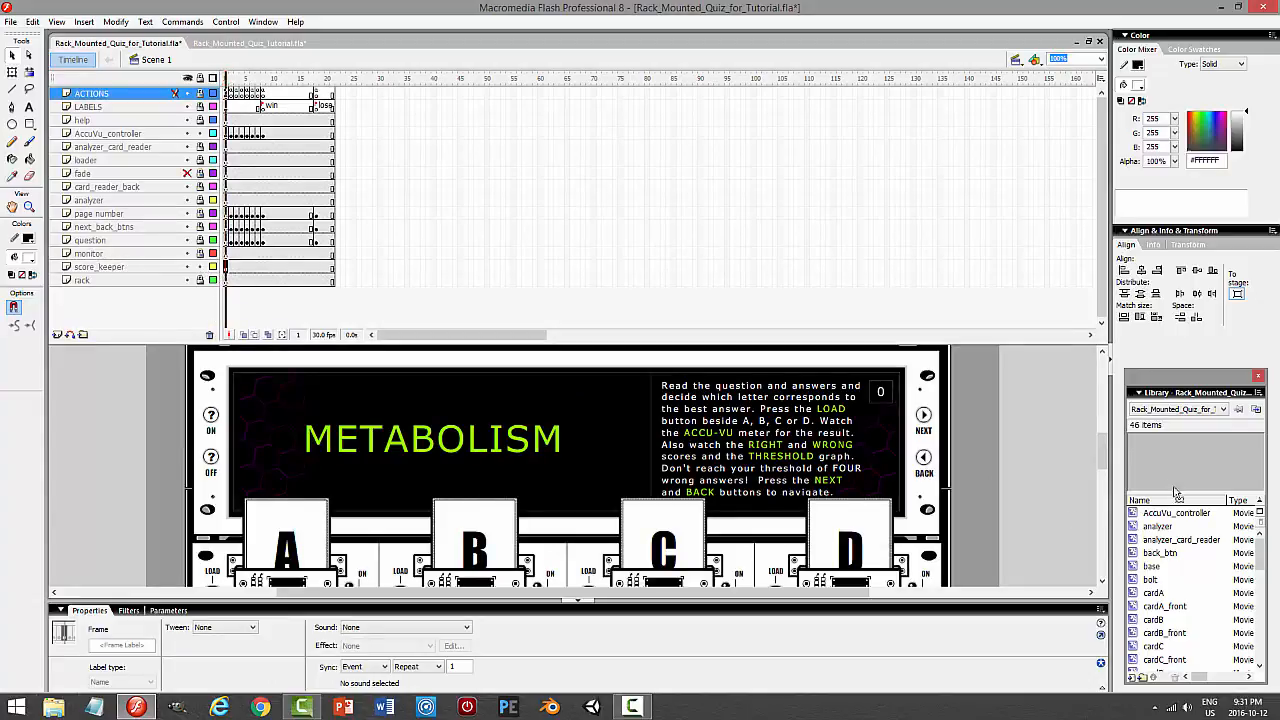
drag(1102, 444, 1103, 491)
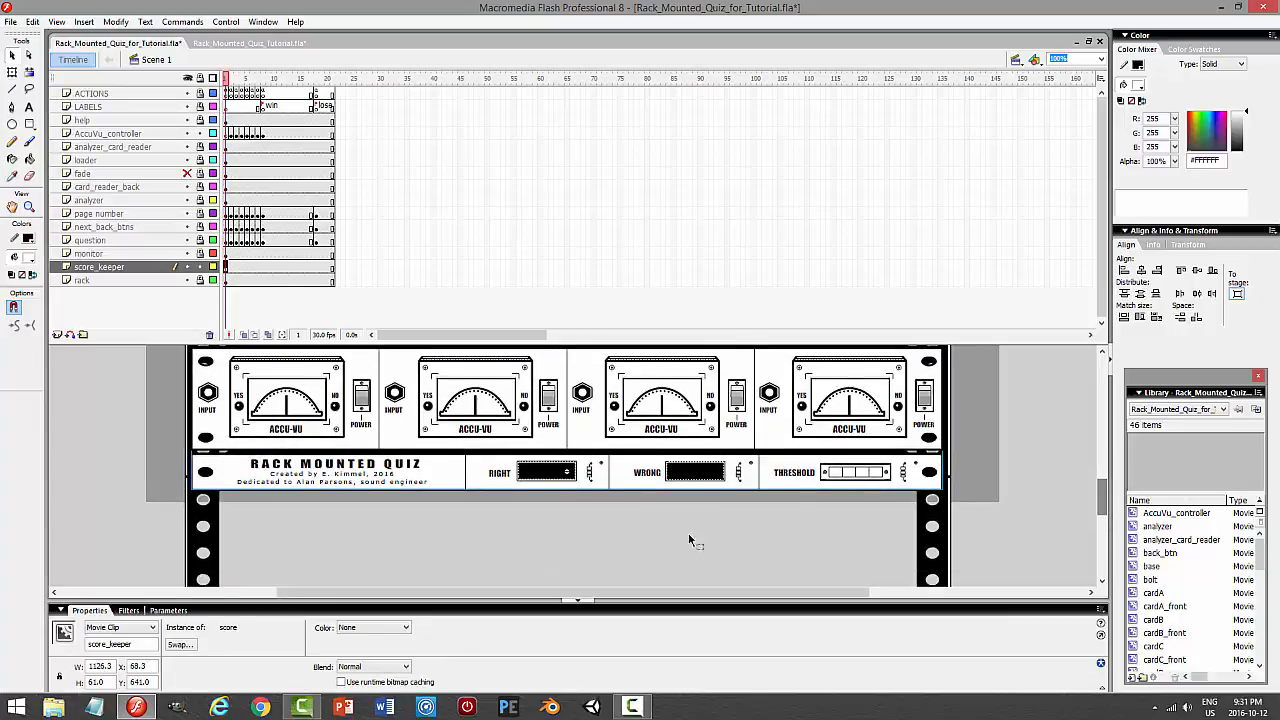
double_click(670, 486)
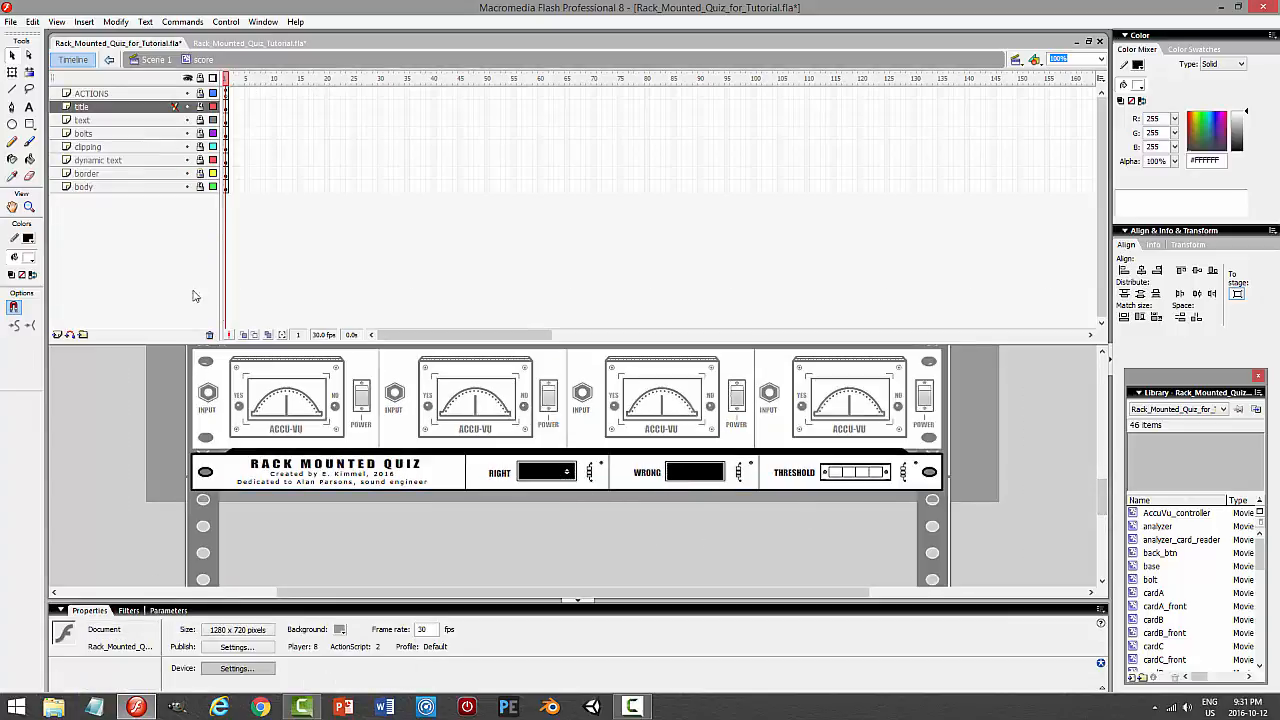
click(546, 471)
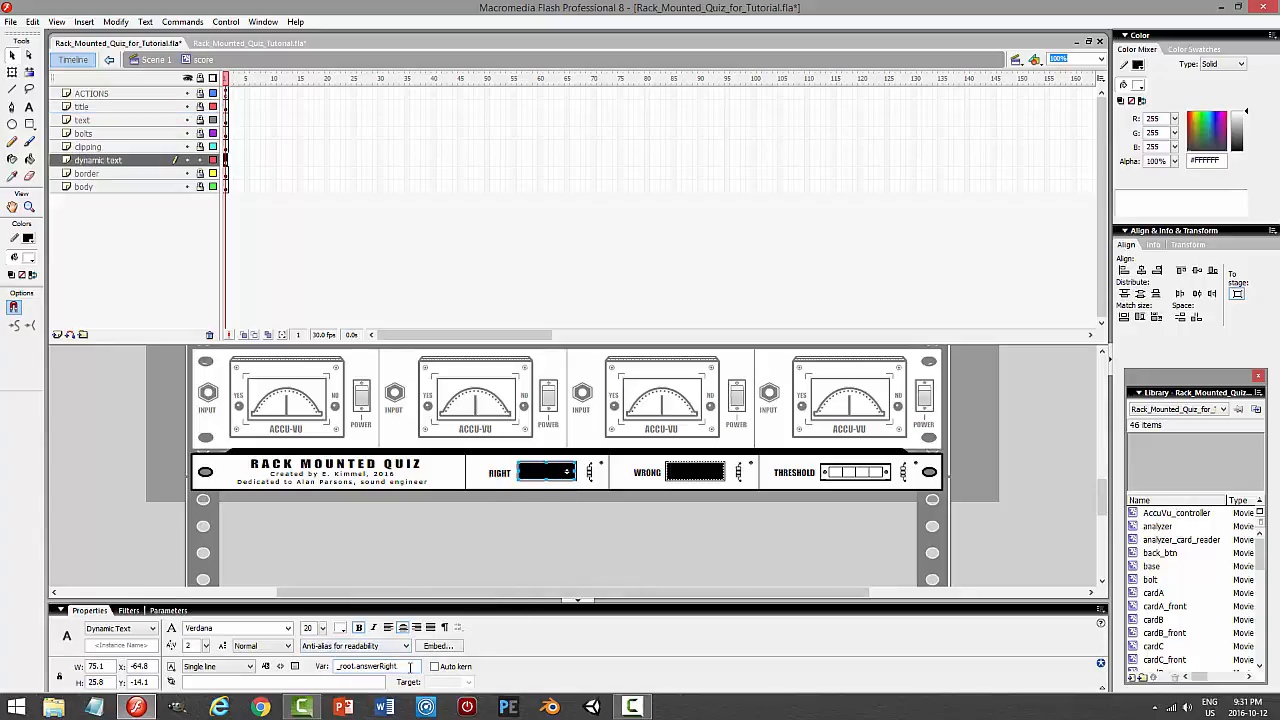
click(165, 62)
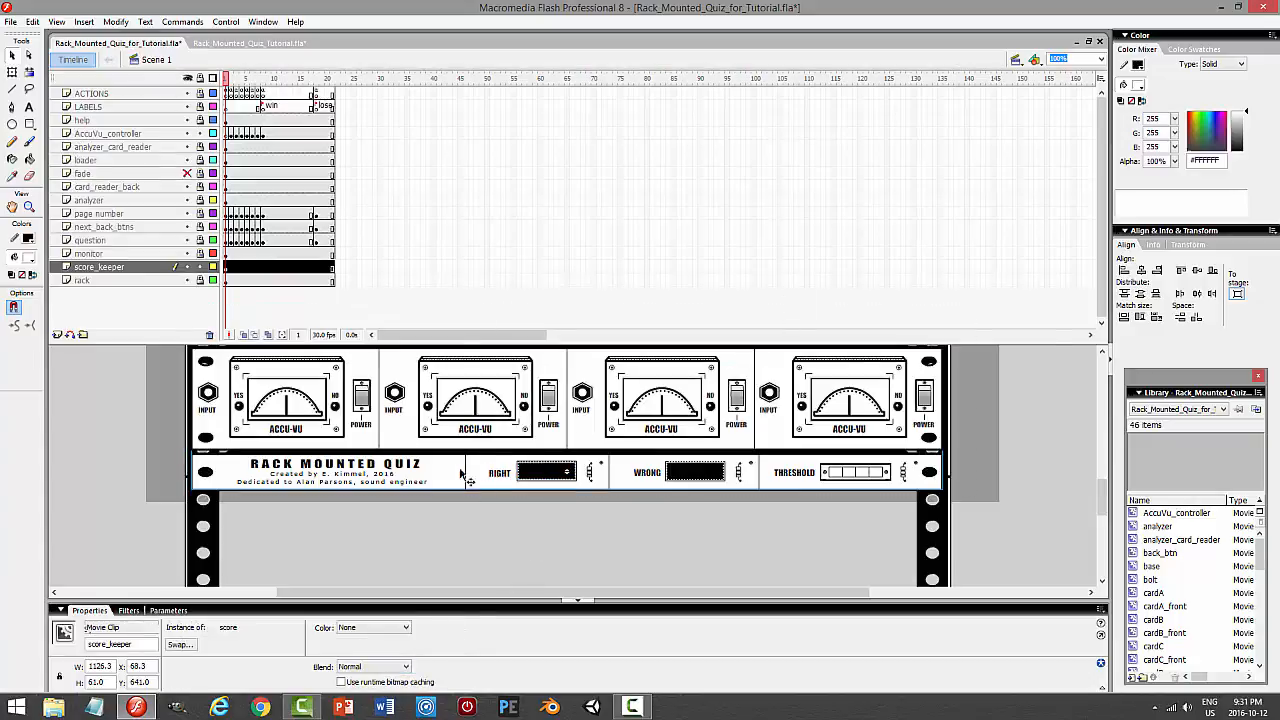
click(200, 267)
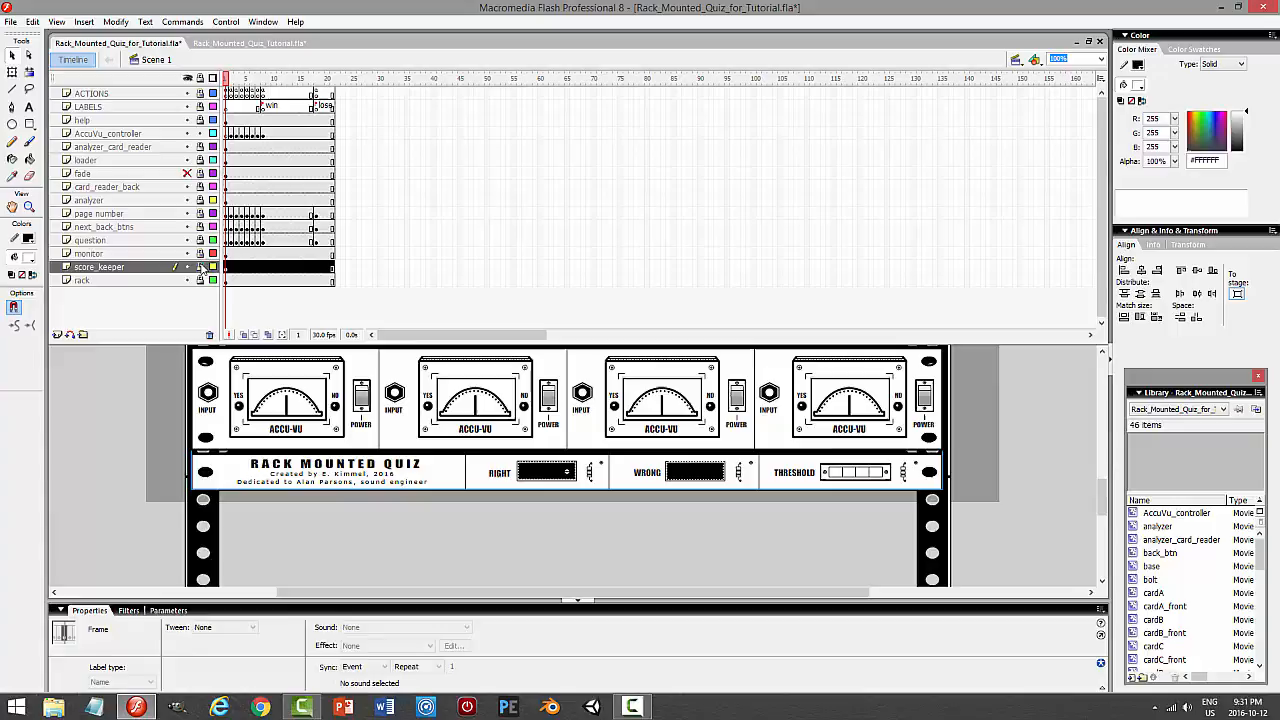
click(249, 43)
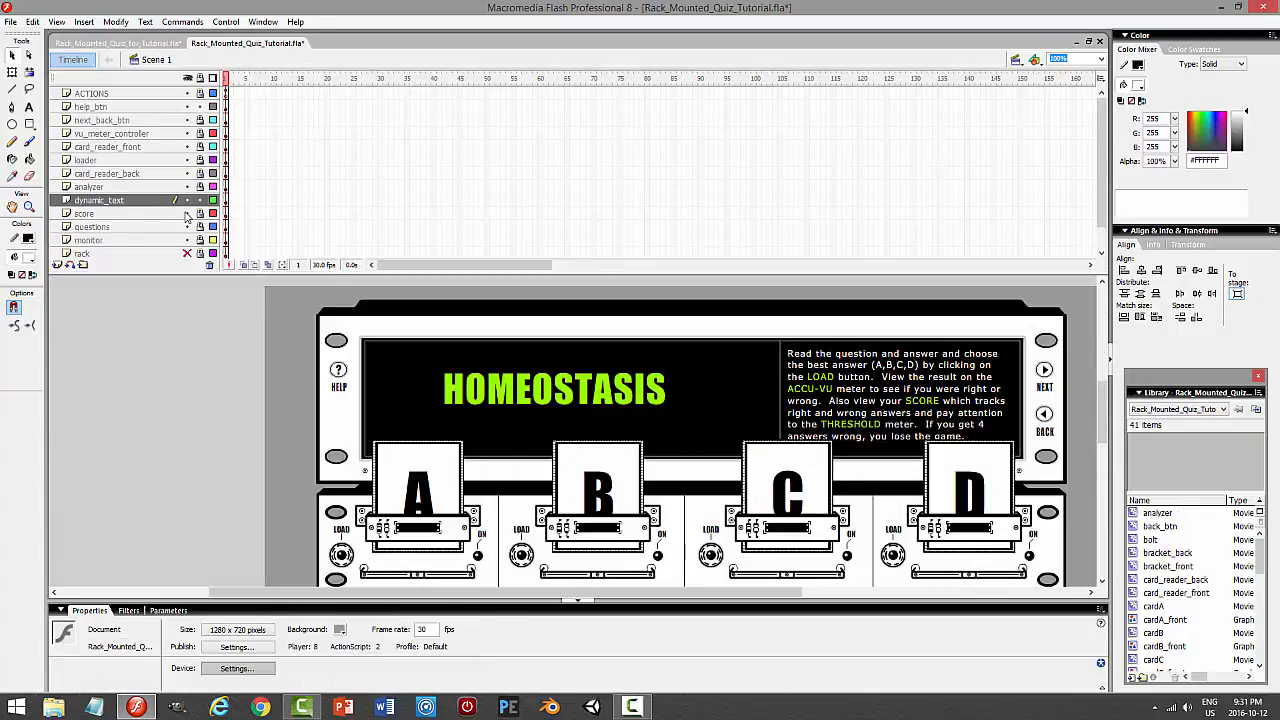
Cut the first frame of the dynamic_text layer from the main timeline
click(170, 204)
right_click(130, 198)
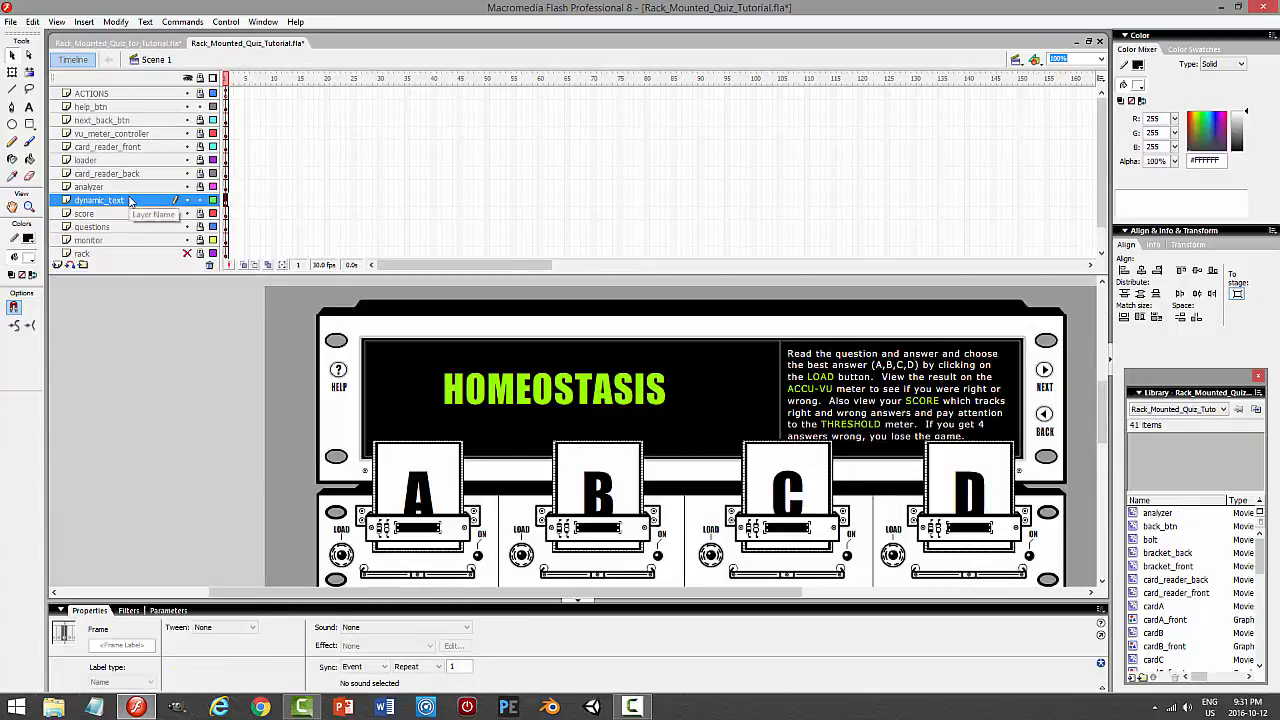
click(118, 203)
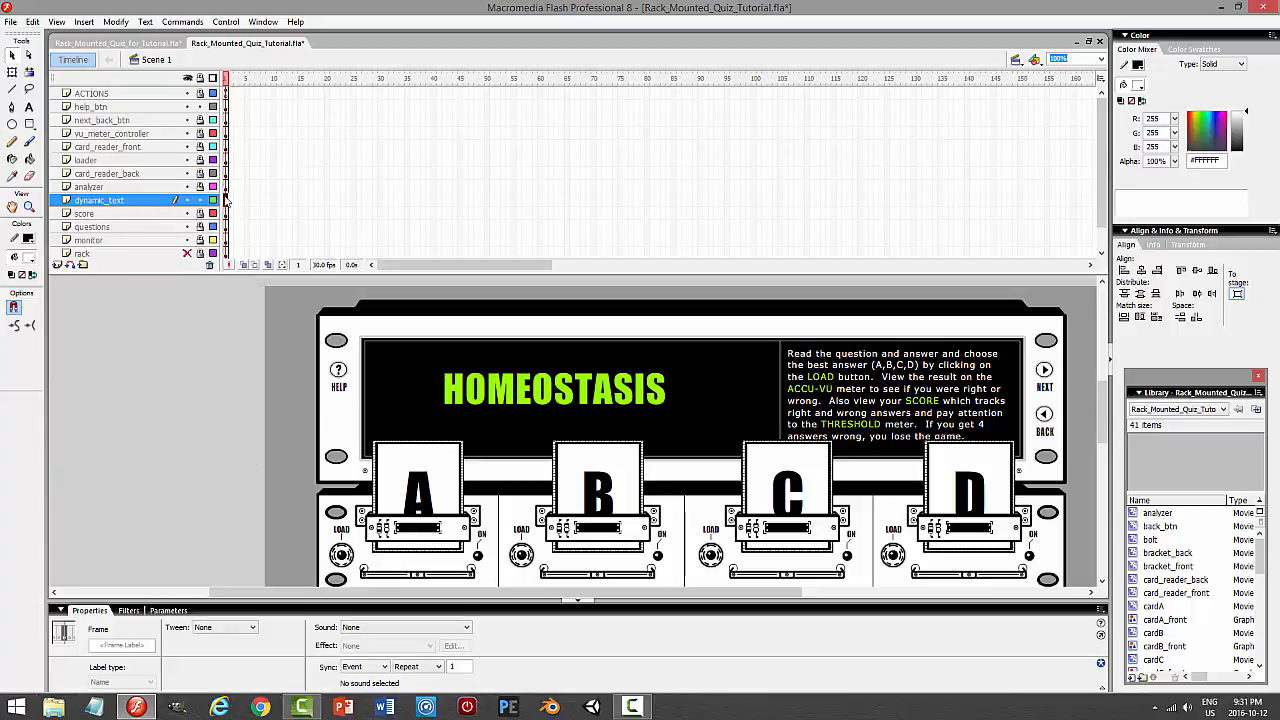
right_click(229, 203)
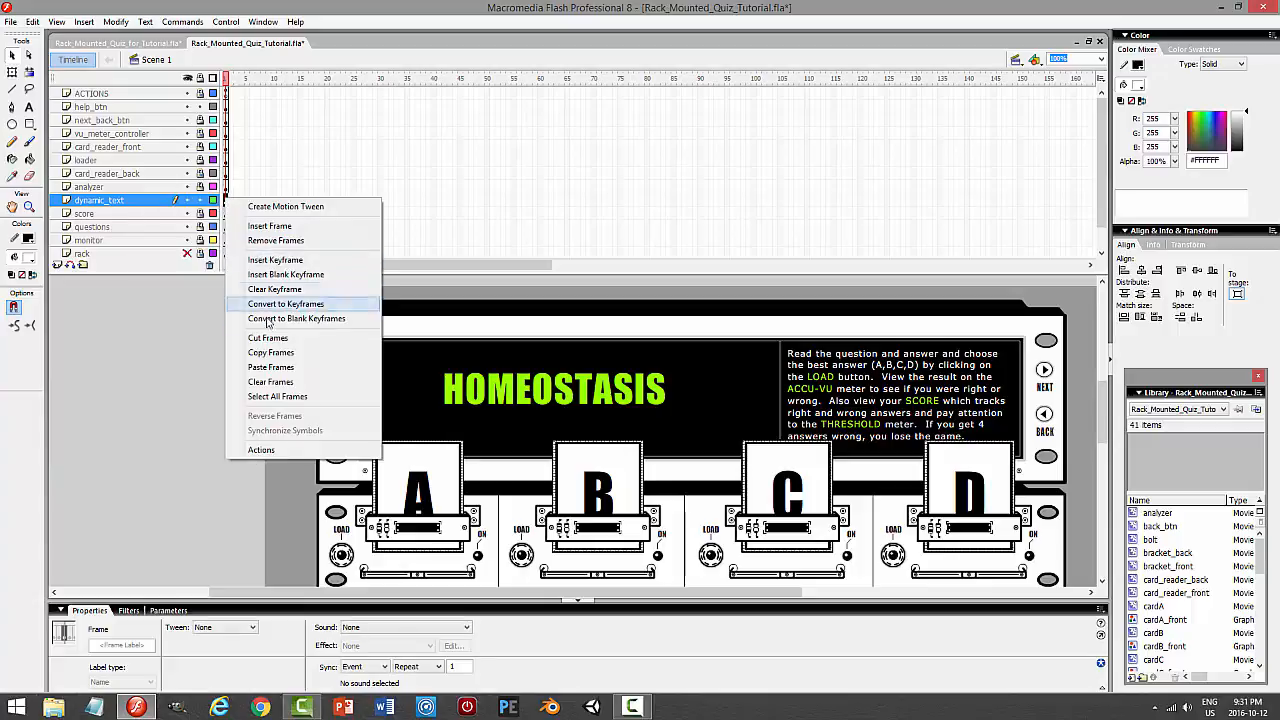
click(268, 338)
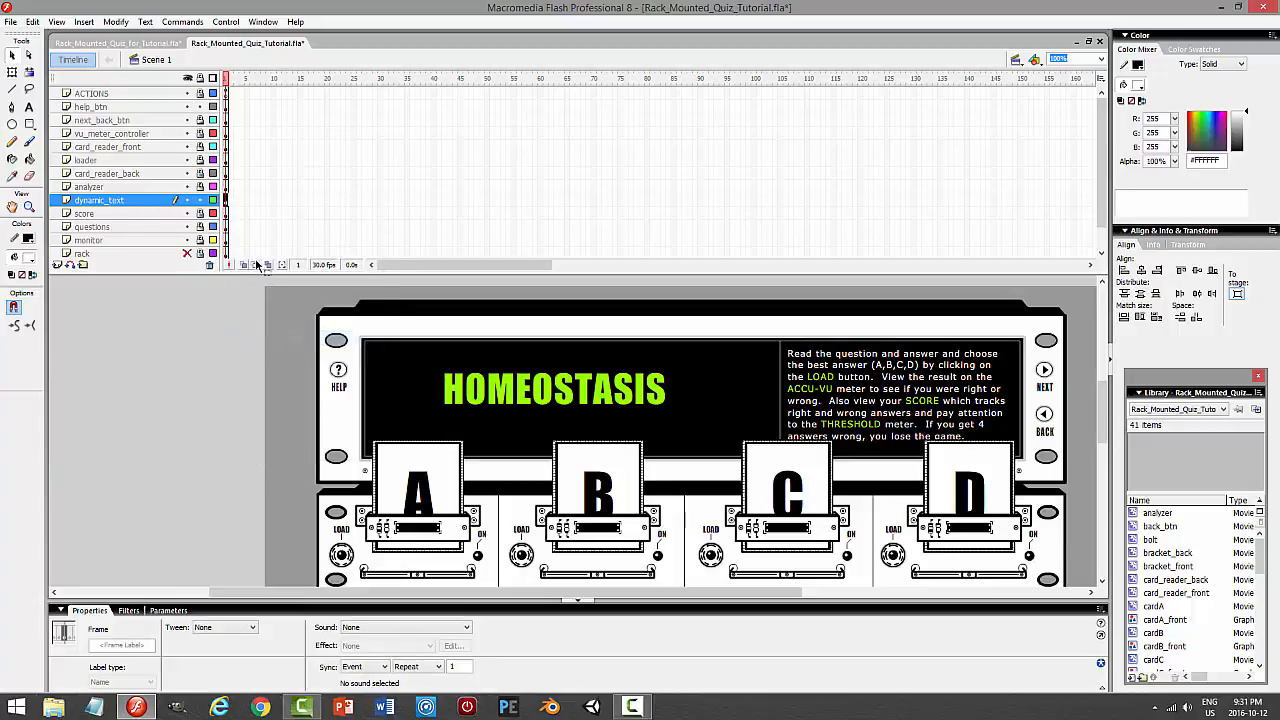
Inside the score movie clip, lock the body layer and paste the cut frame into Layer 11
click(182, 214)
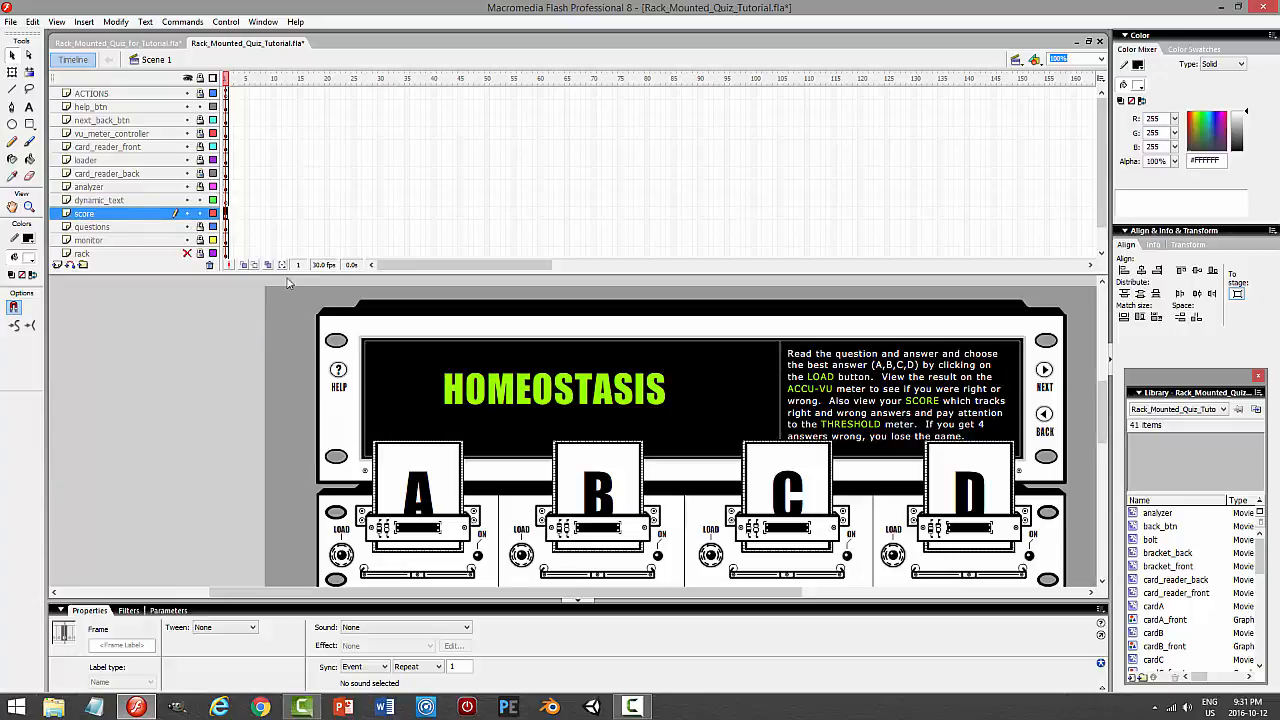
drag(1101, 418, 1101, 480)
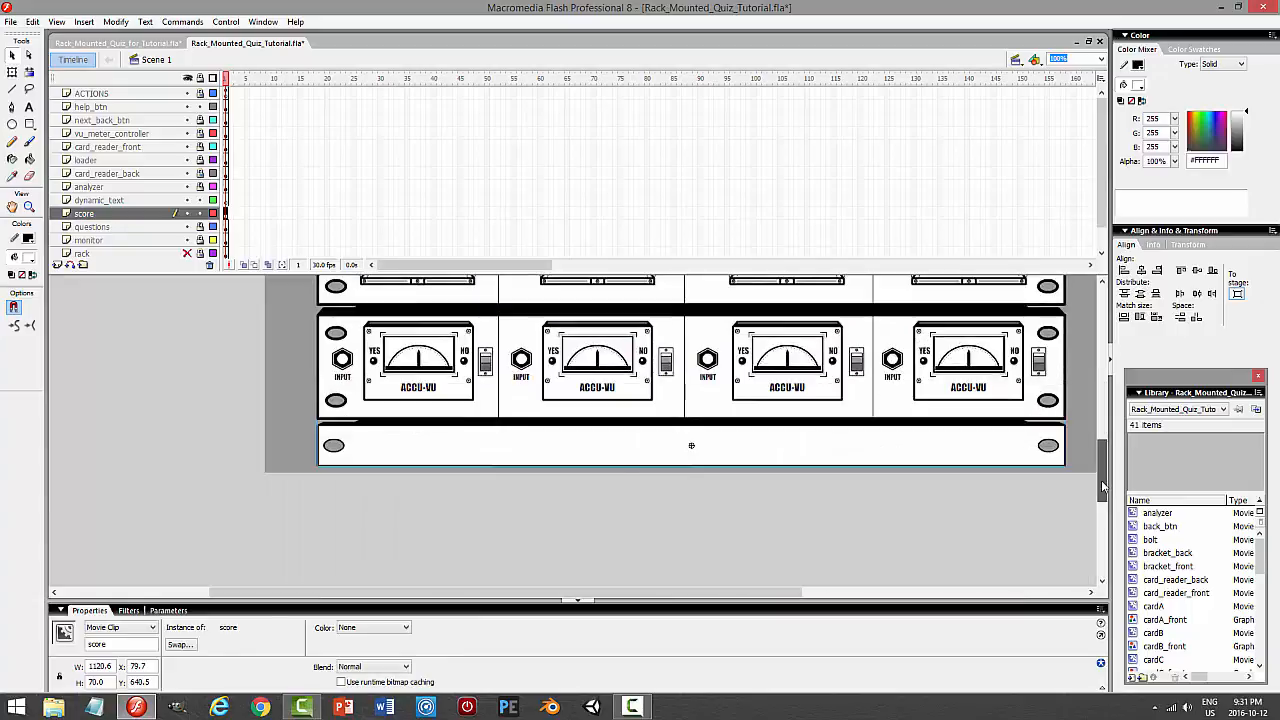
double_click(512, 455)
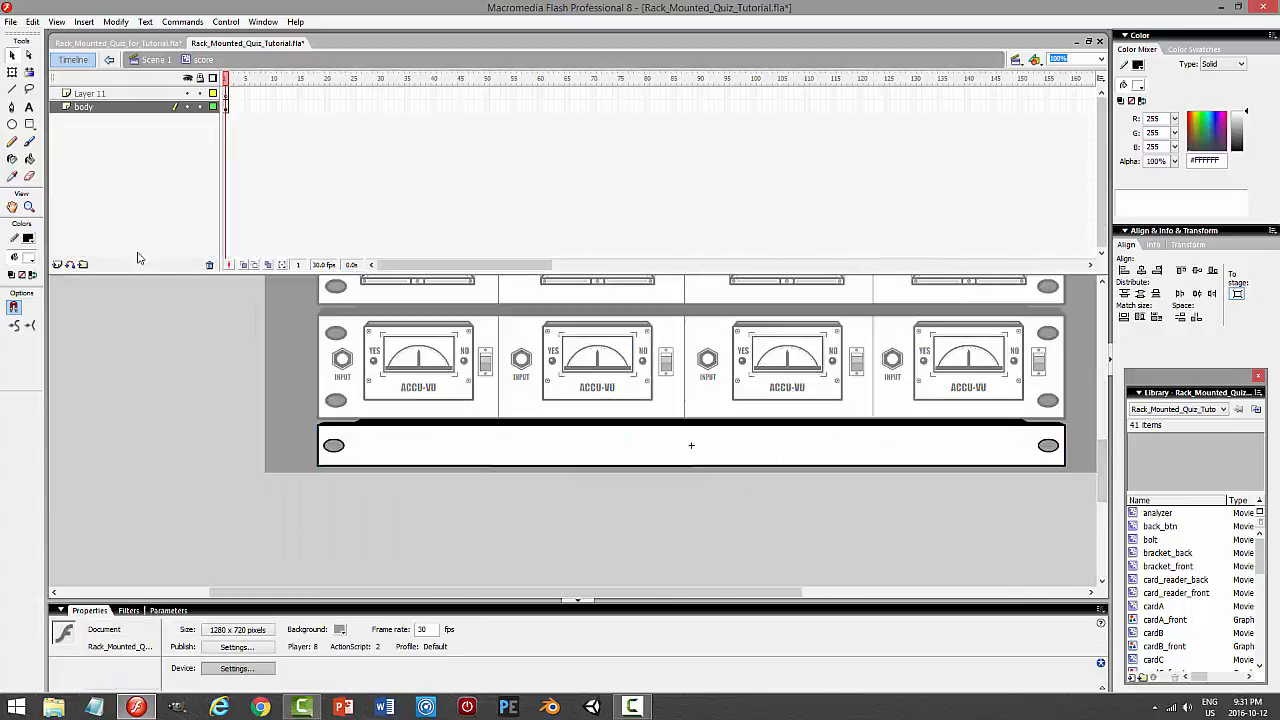
click(200, 108)
click(200, 107)
click(226, 93)
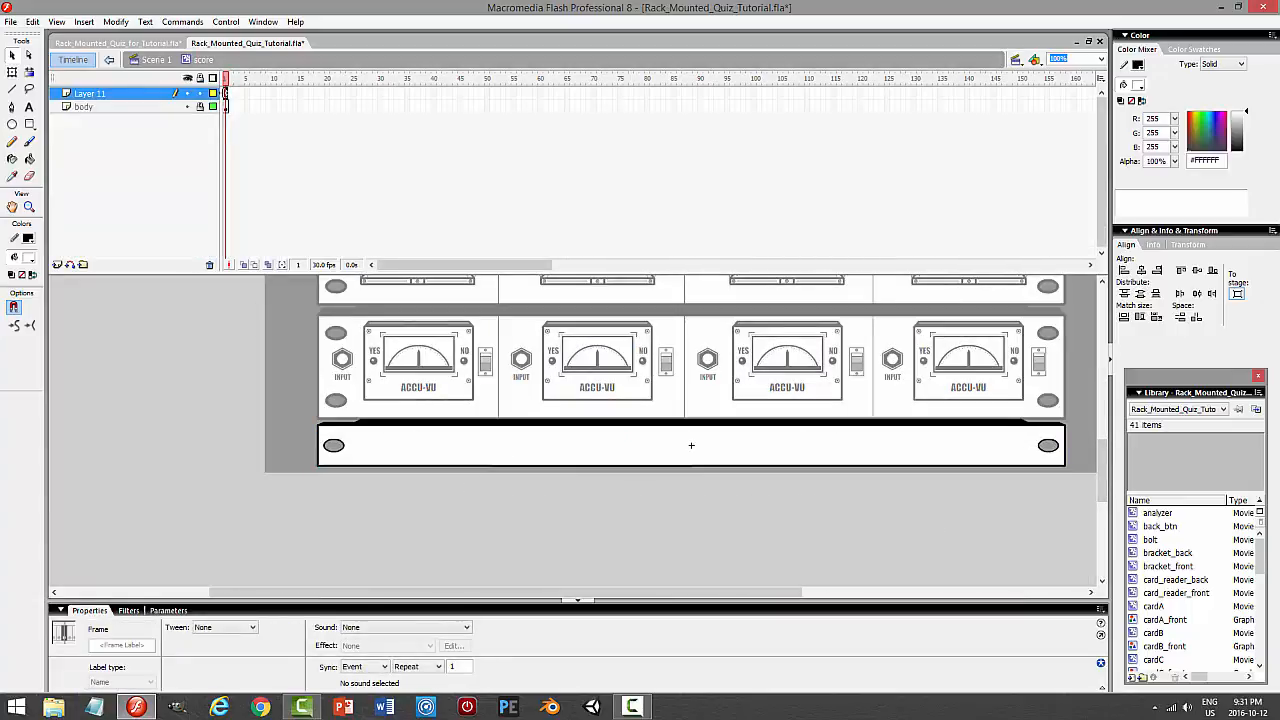
right_click(226, 93)
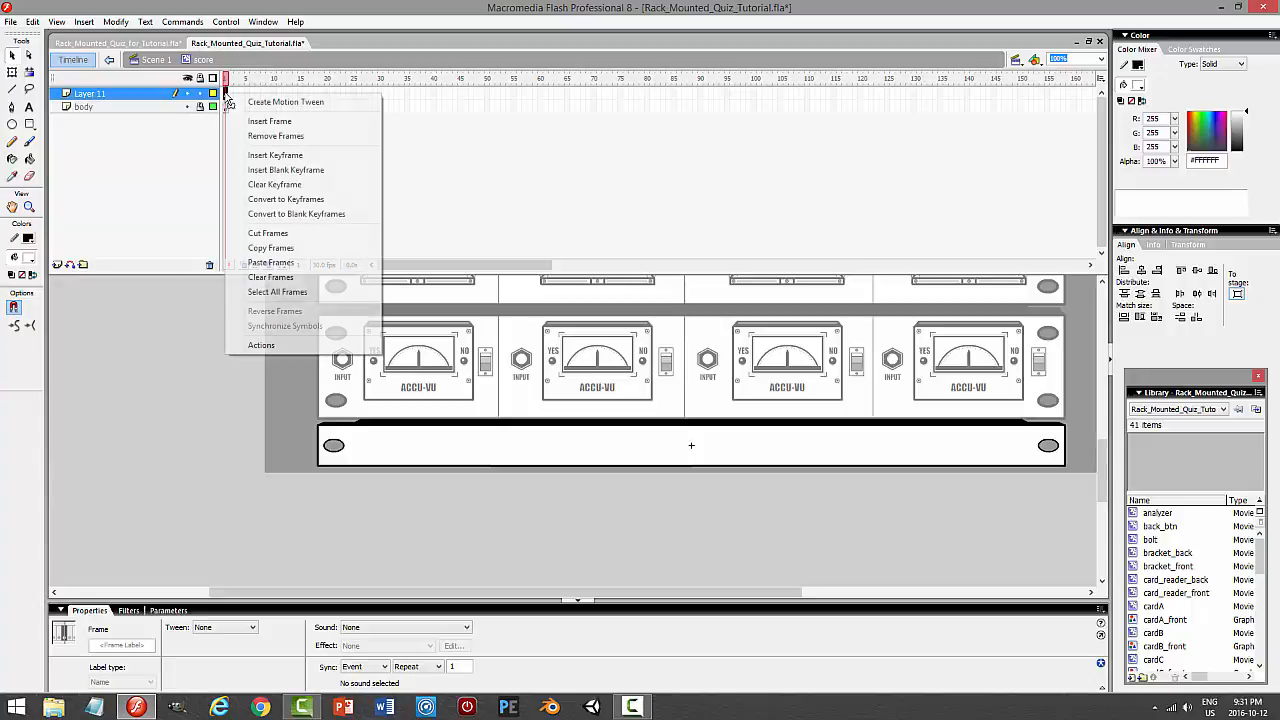
click(262, 259)
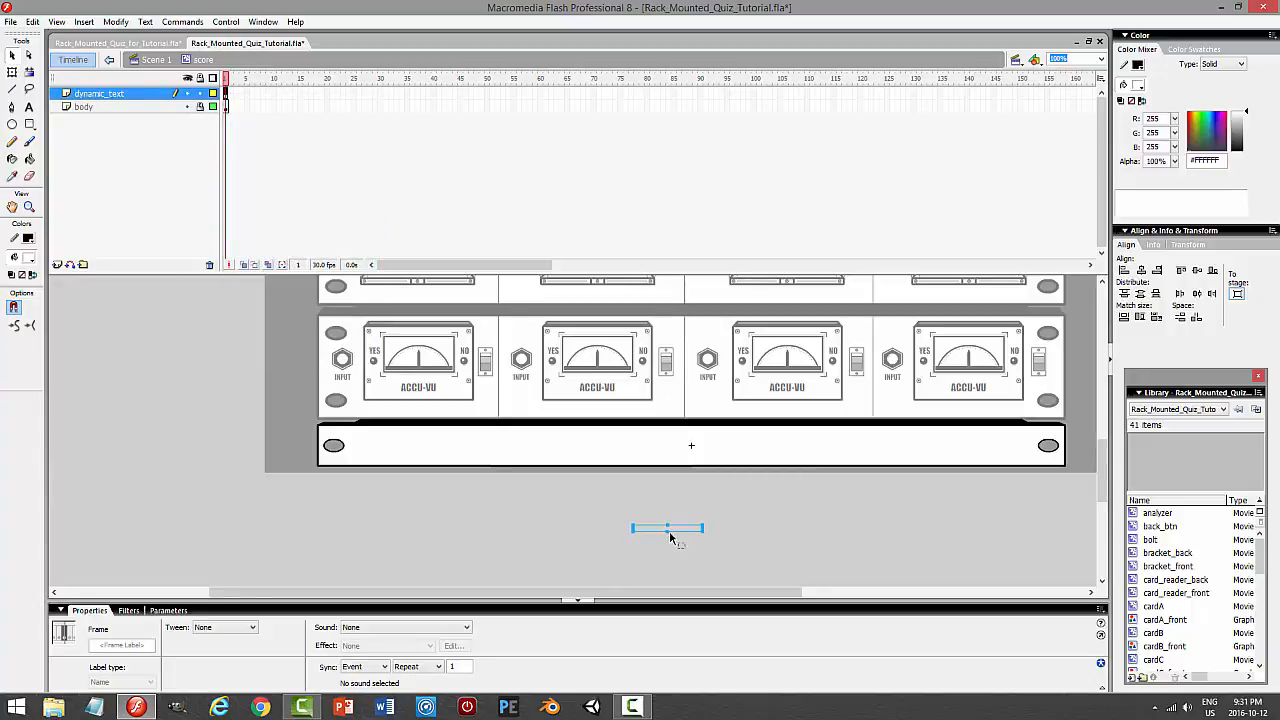
Move the pasted text field onto the centre of the score panel and set its variable to _root.answerRight
drag(667, 531, 706, 455)
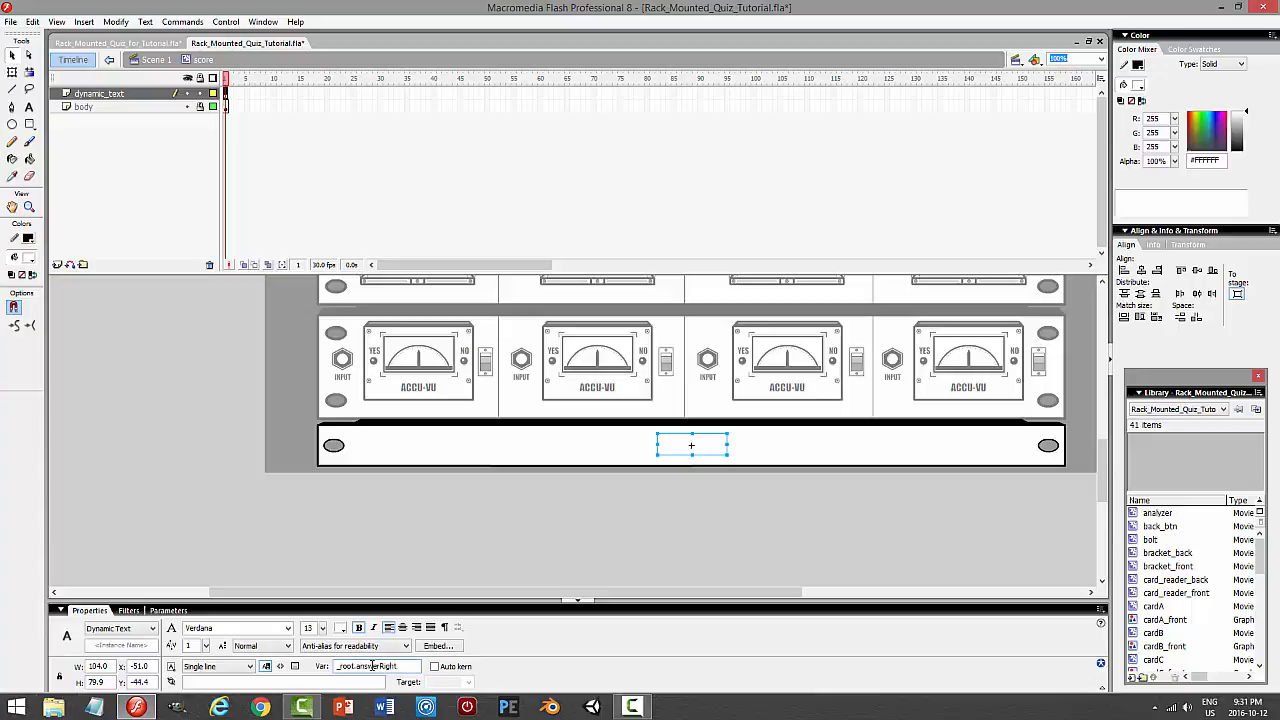
double_click(371, 665)
click(669, 491)
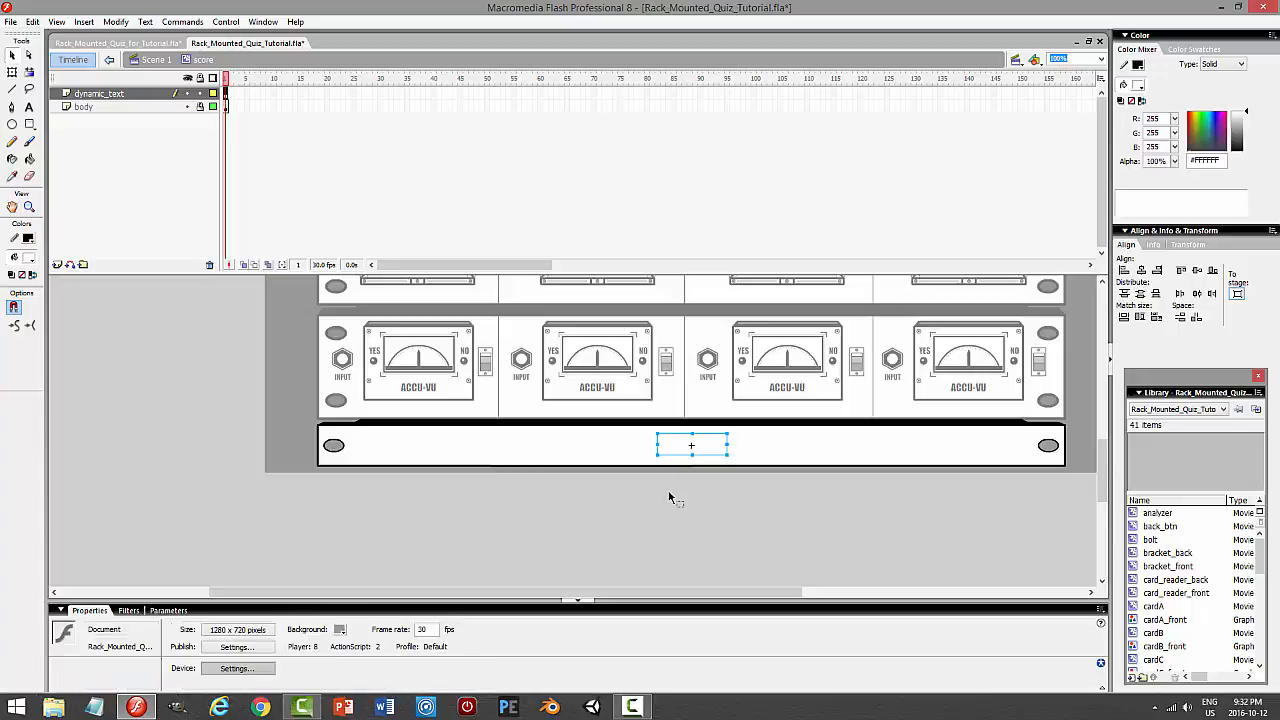
click(691, 447)
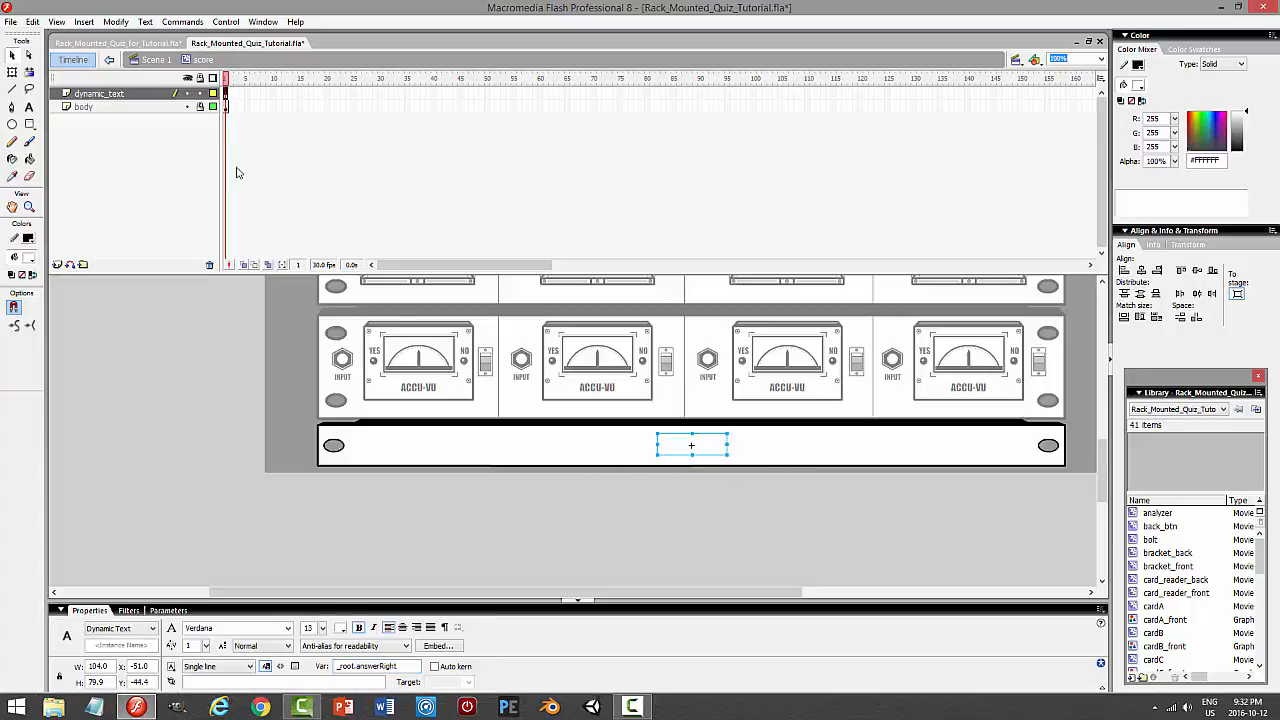
Lock the dynamic_text layer inside the score clip and return to Scene 1
click(200, 95)
click(155, 59)
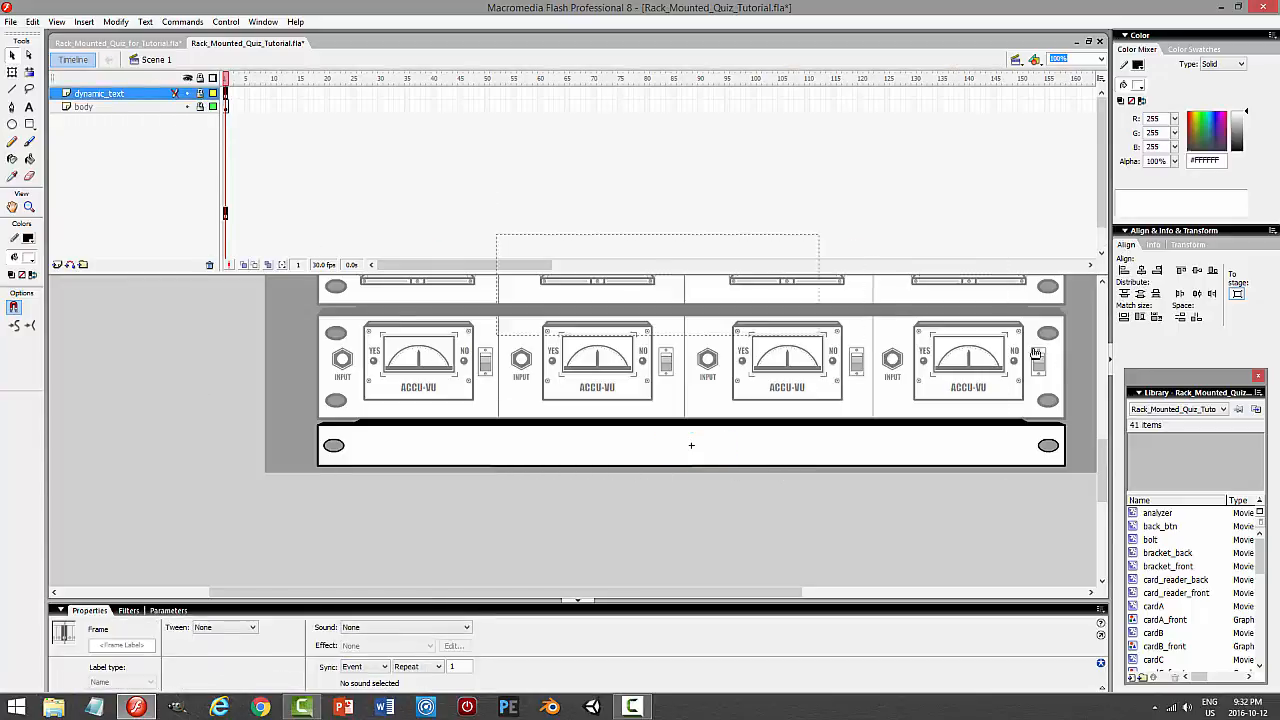
drag(1104, 456, 1101, 393)
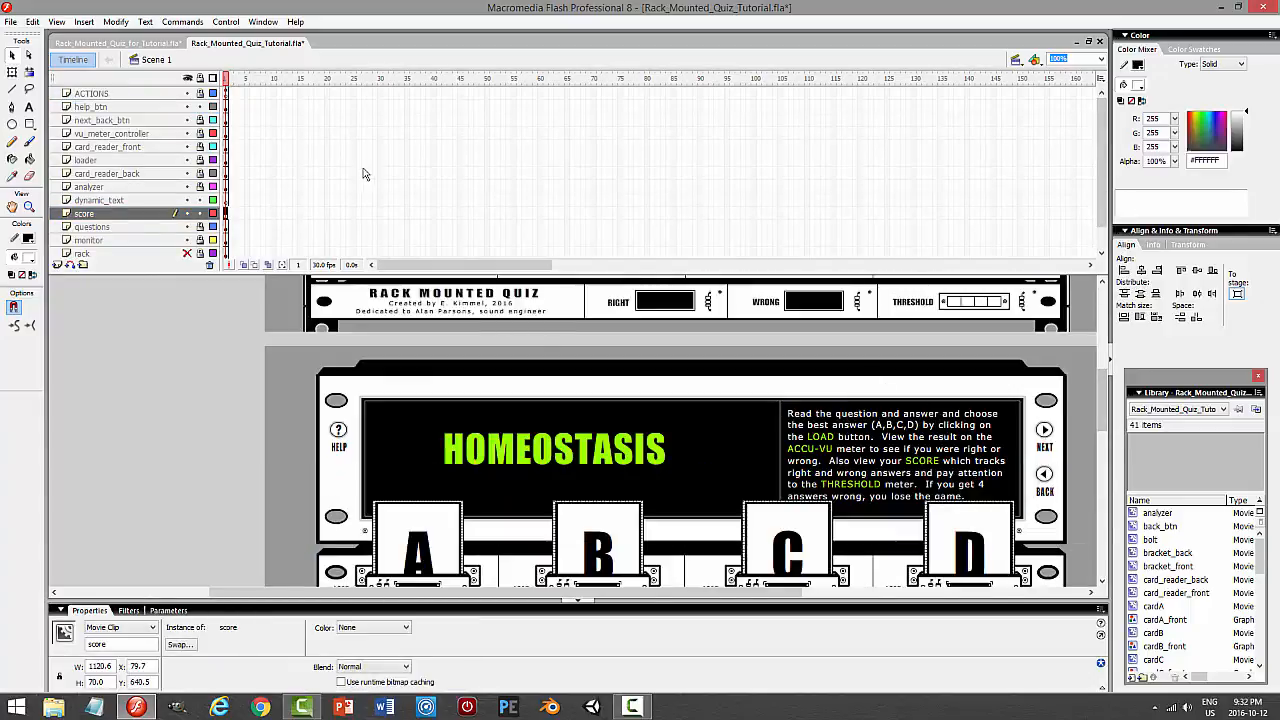
Add answerRight = 0; below stop(); in the first-frame script of the ACTIONS layer, and test the movie
key(ctrl+alt+a)
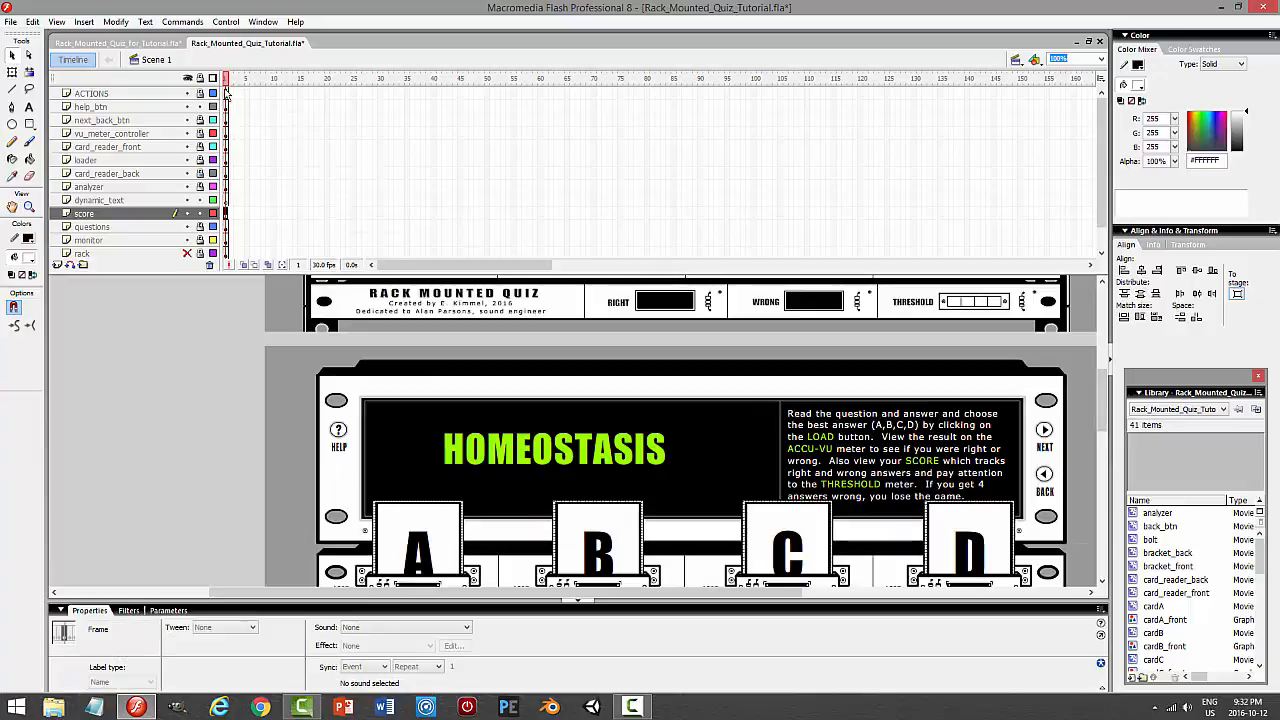
key(F9)
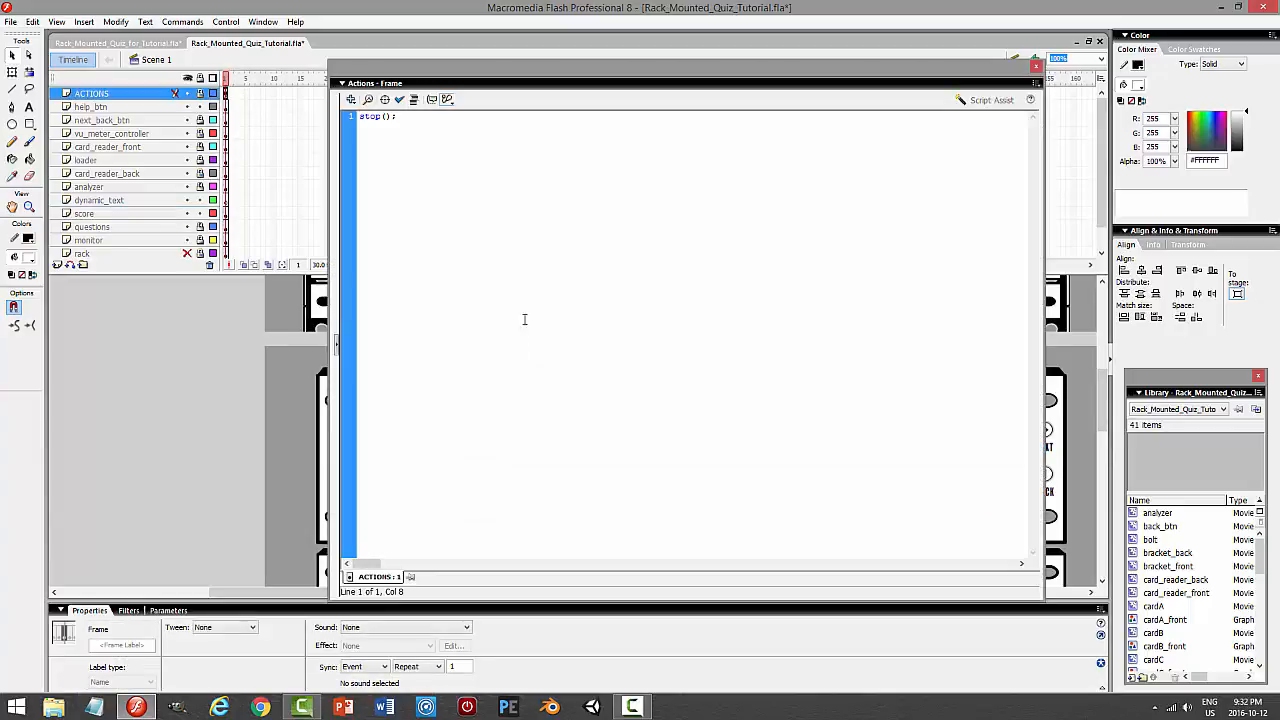
key(Return)
key(Return)
text(answerRigh)
key(ctrl+Return)
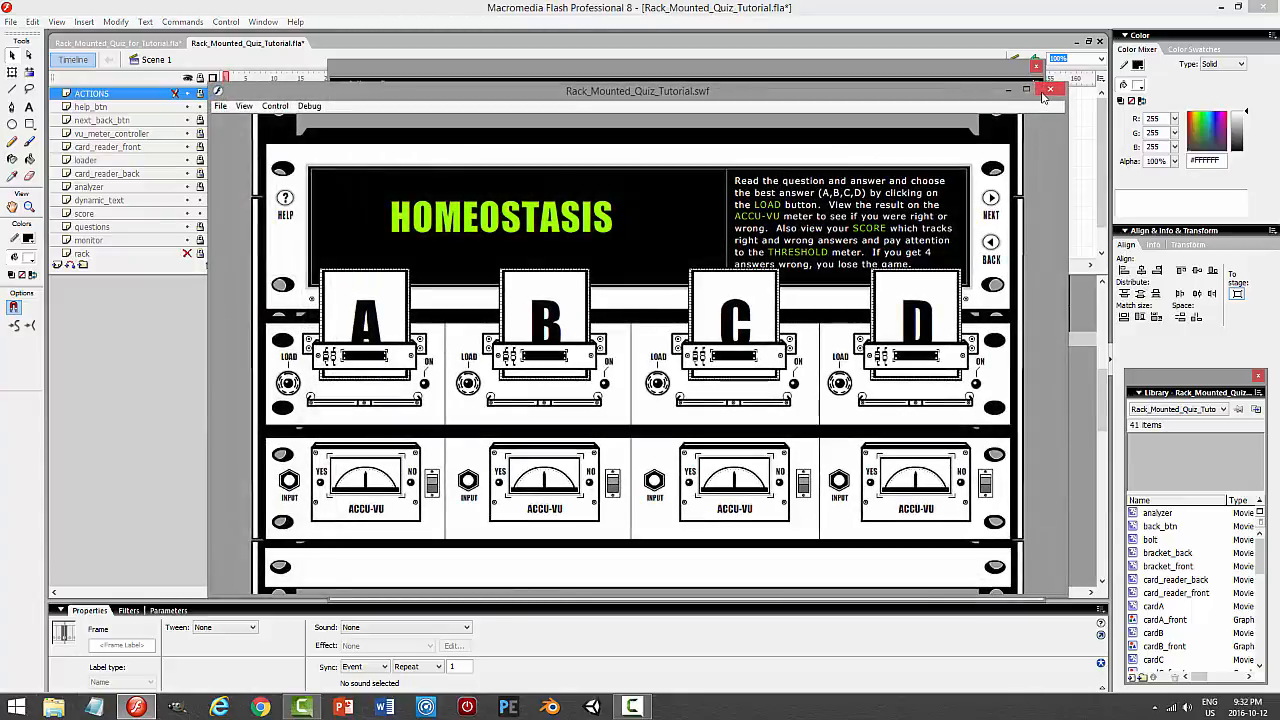
click(1048, 91)
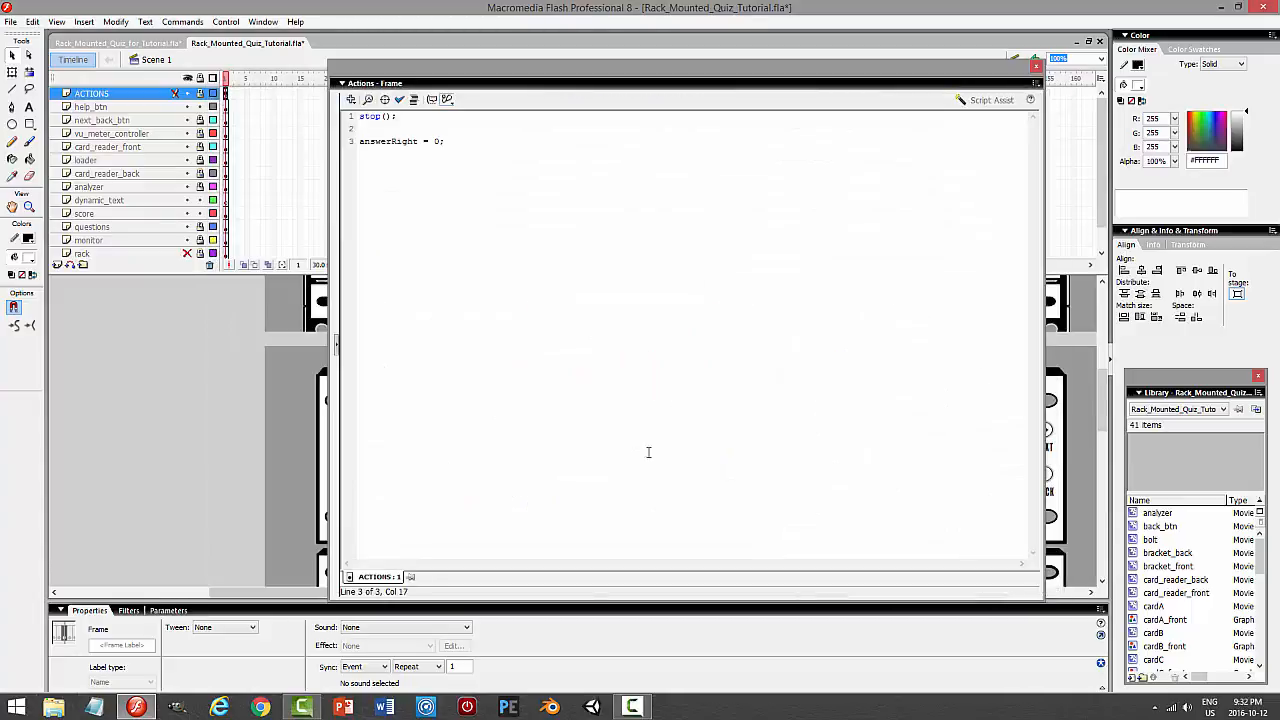
click(1035, 68)
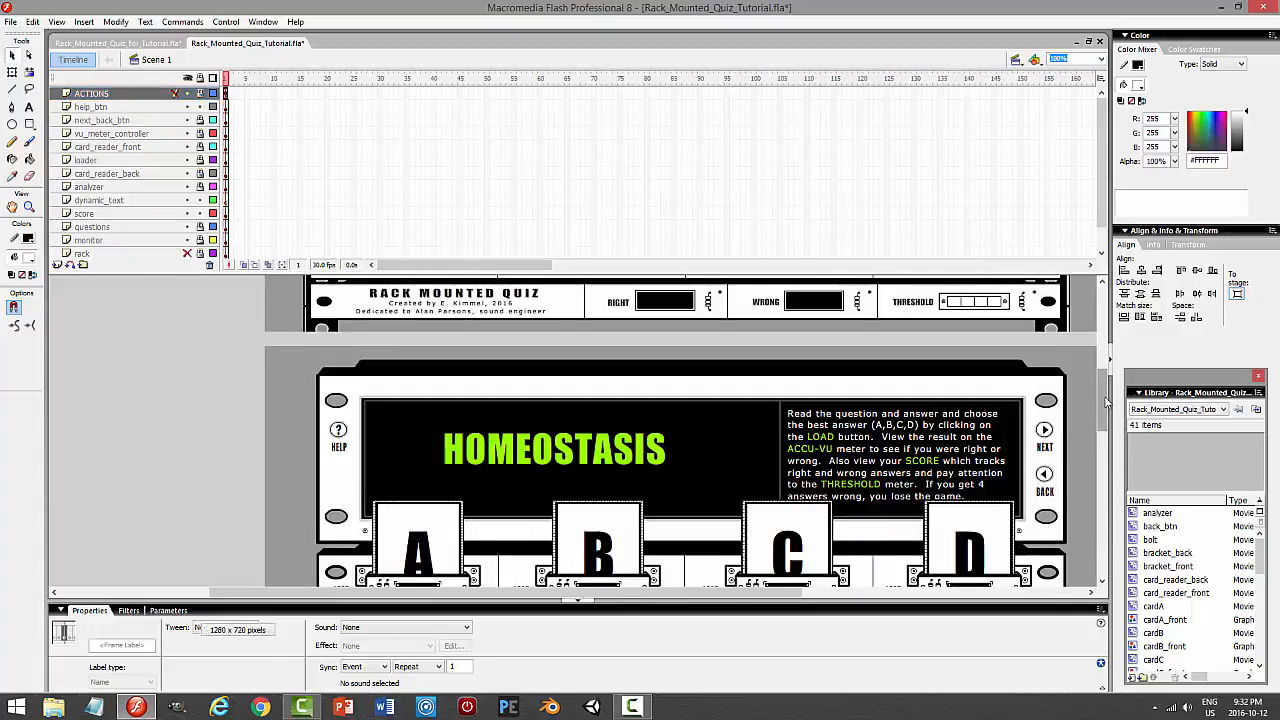
Open the score movie clip on the blank bottom rack panel and unlock its dynamic_text layer
drag(1106, 401, 1095, 456)
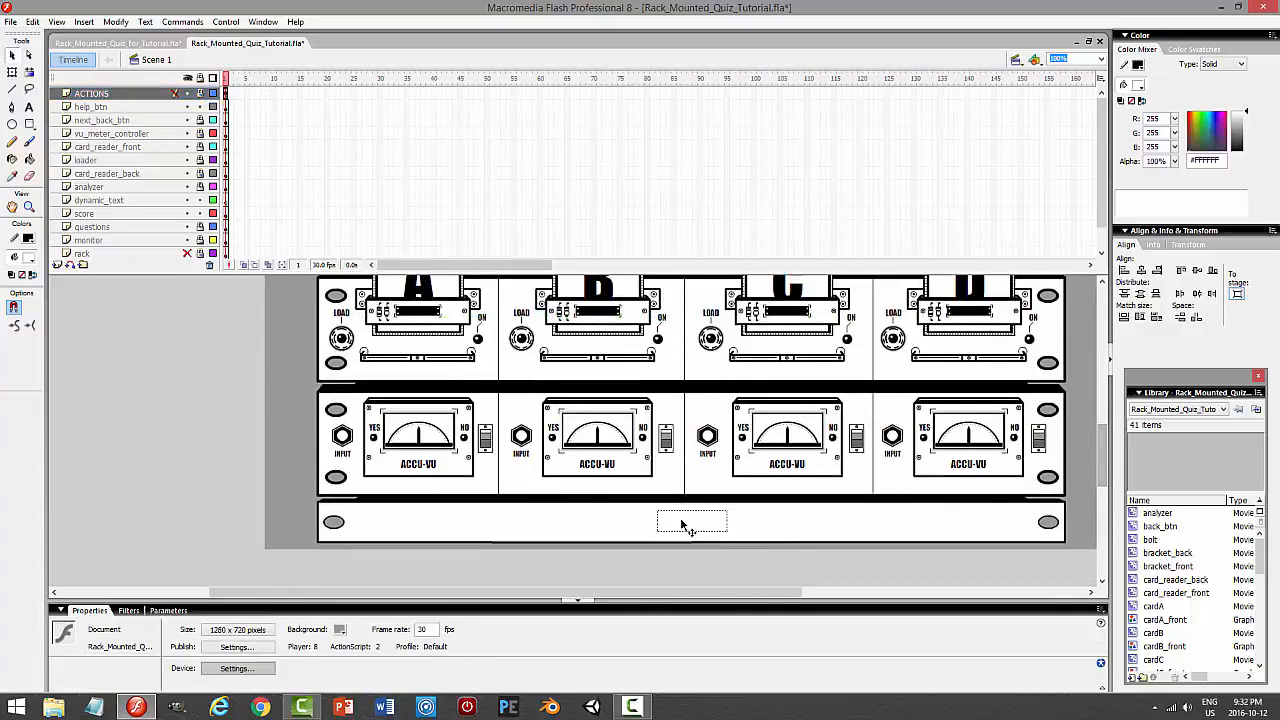
click(681, 525)
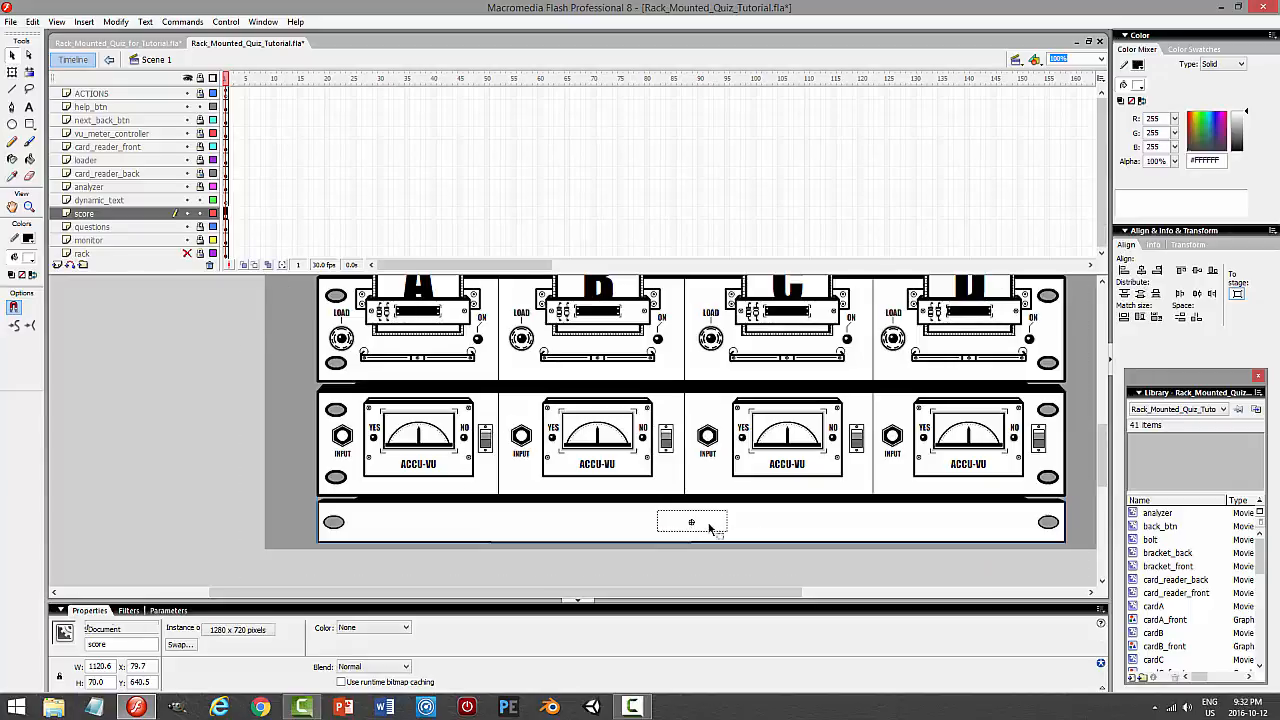
double_click(706, 527)
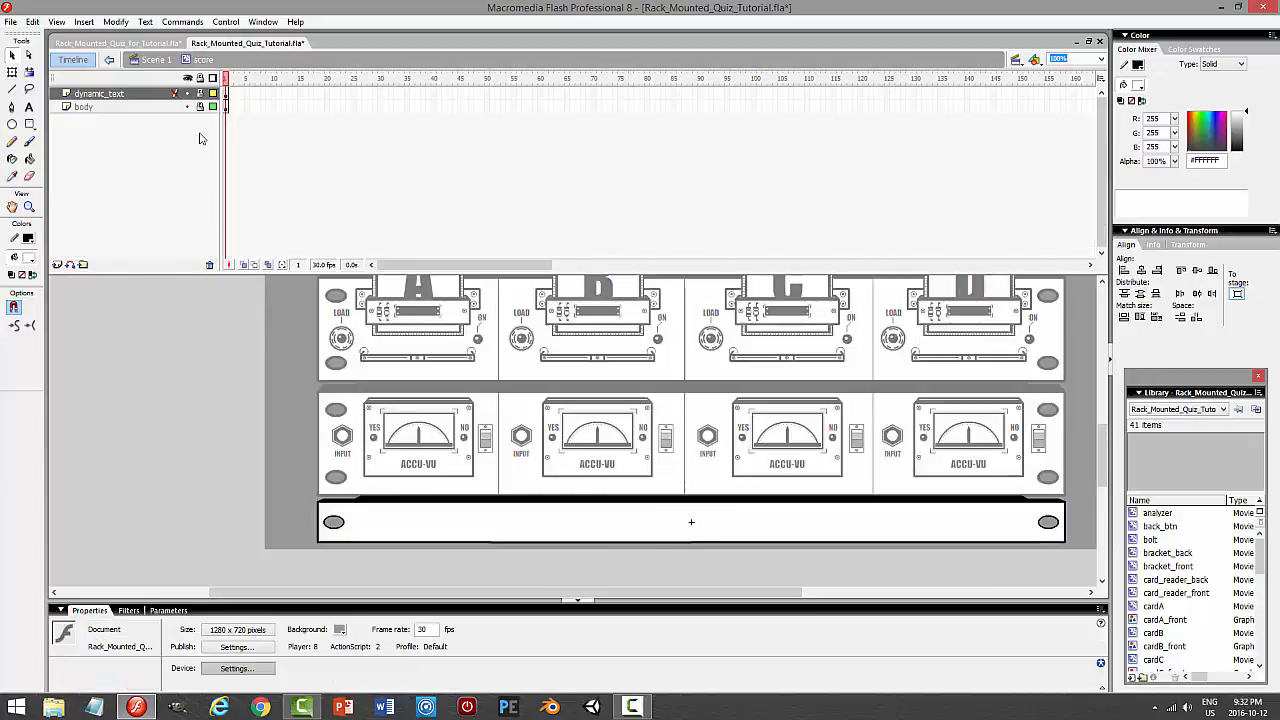
click(200, 94)
Set the dynamic text field's colour to black and test the movie
click(694, 526)
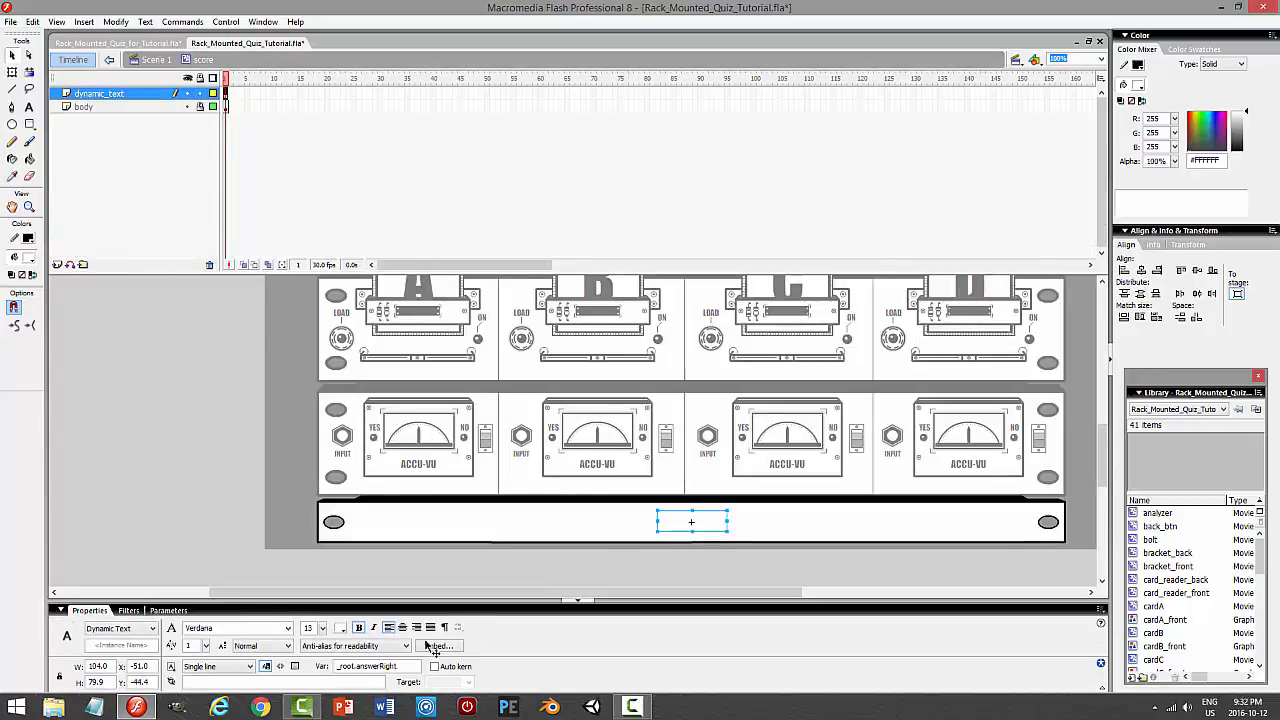
click(341, 627)
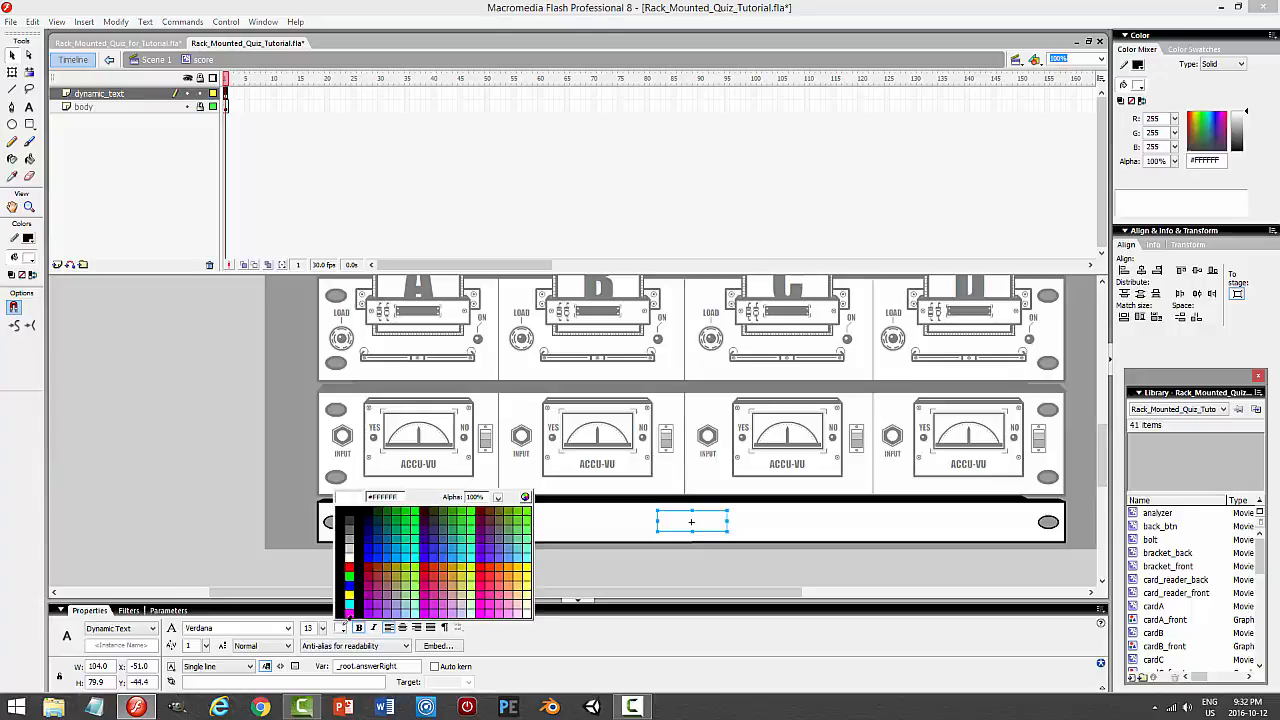
click(348, 511)
click(610, 582)
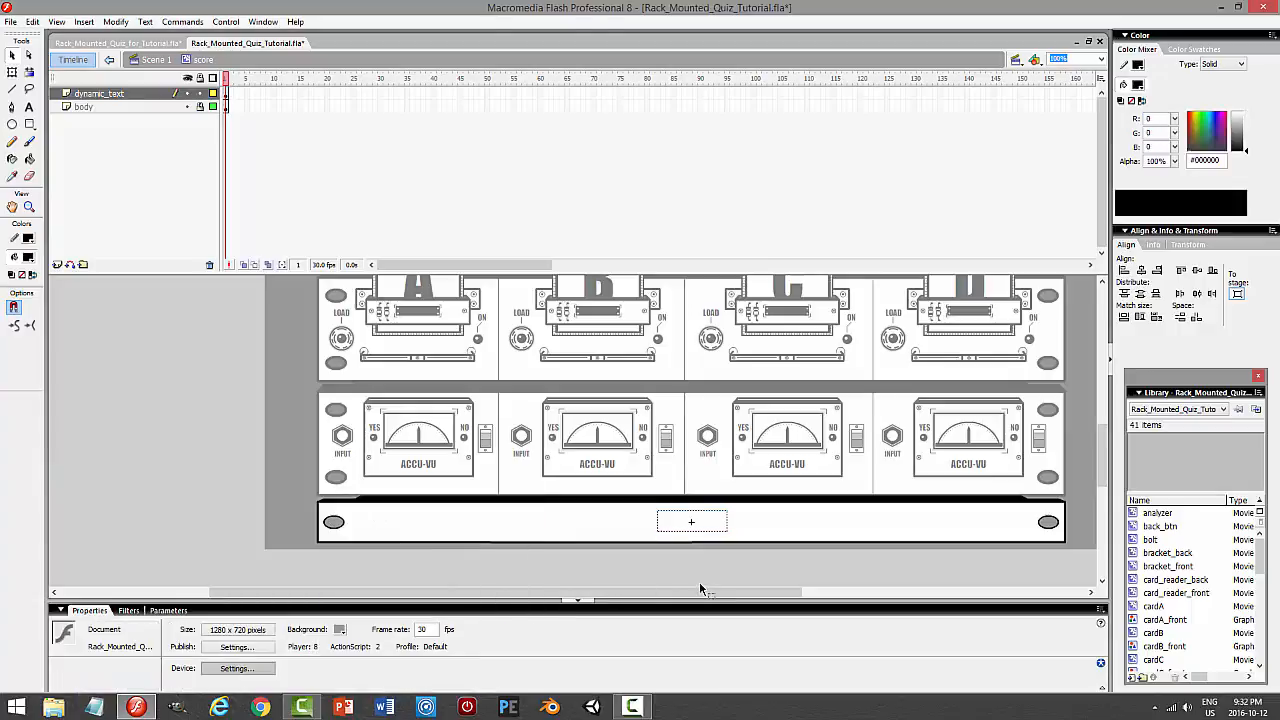
click(705, 526)
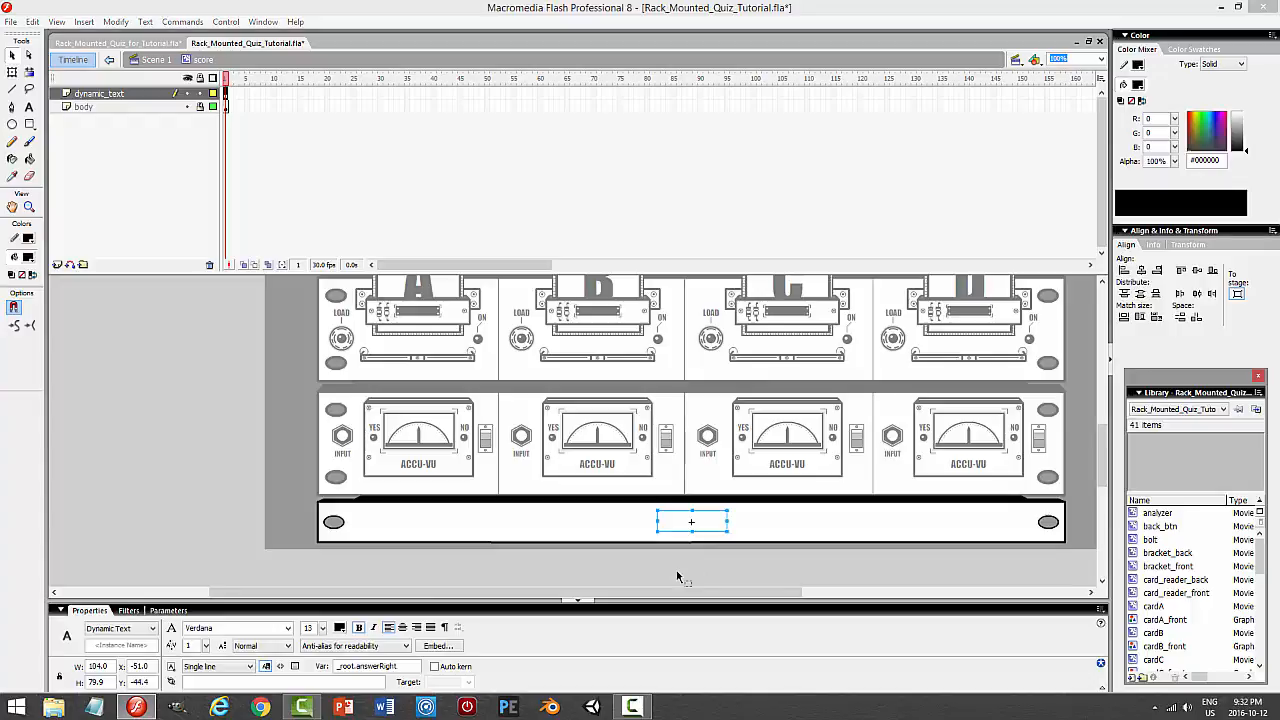
key(ctrl+Return)
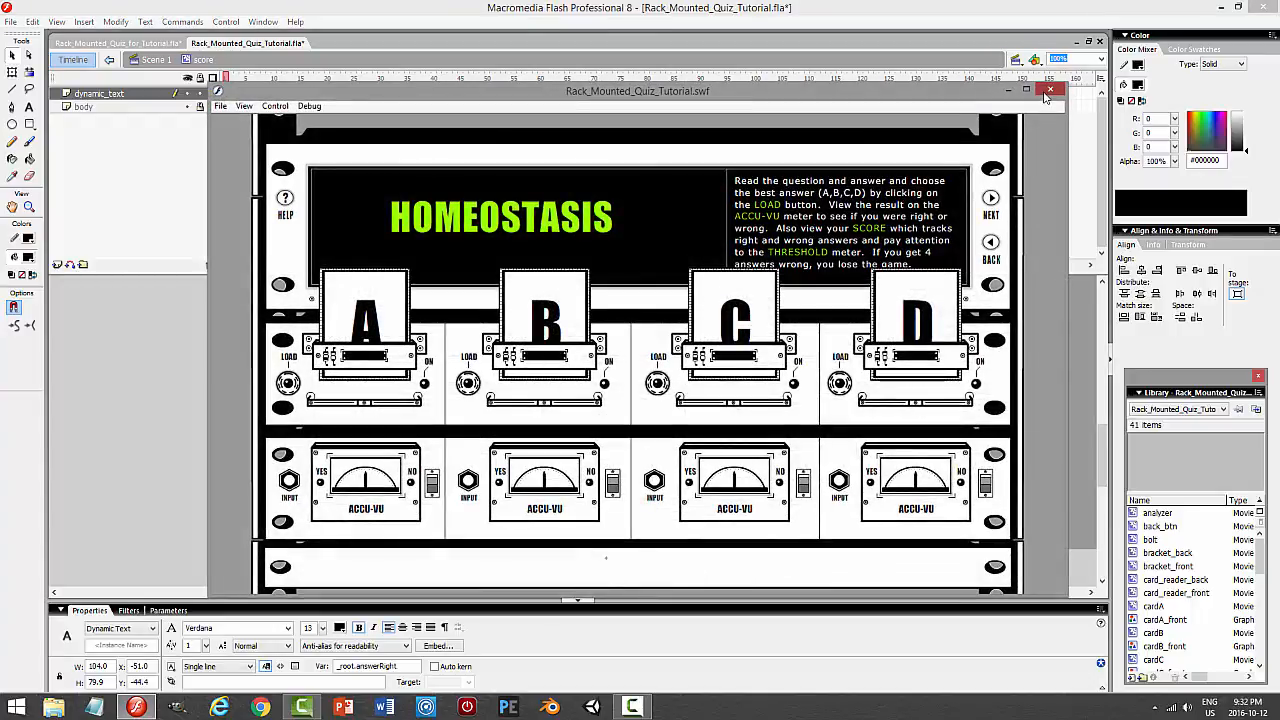
click(1049, 91)
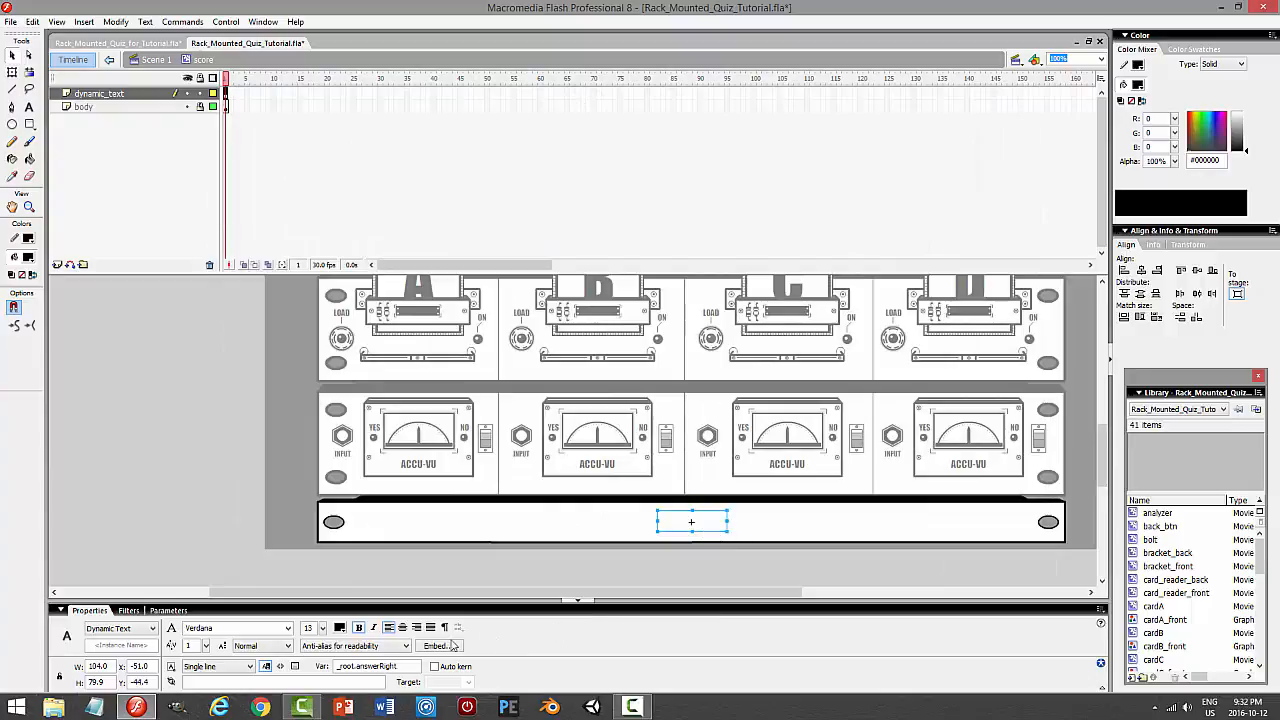
Set the dynamic text field's font size to 30 and test the movie
click(323, 629)
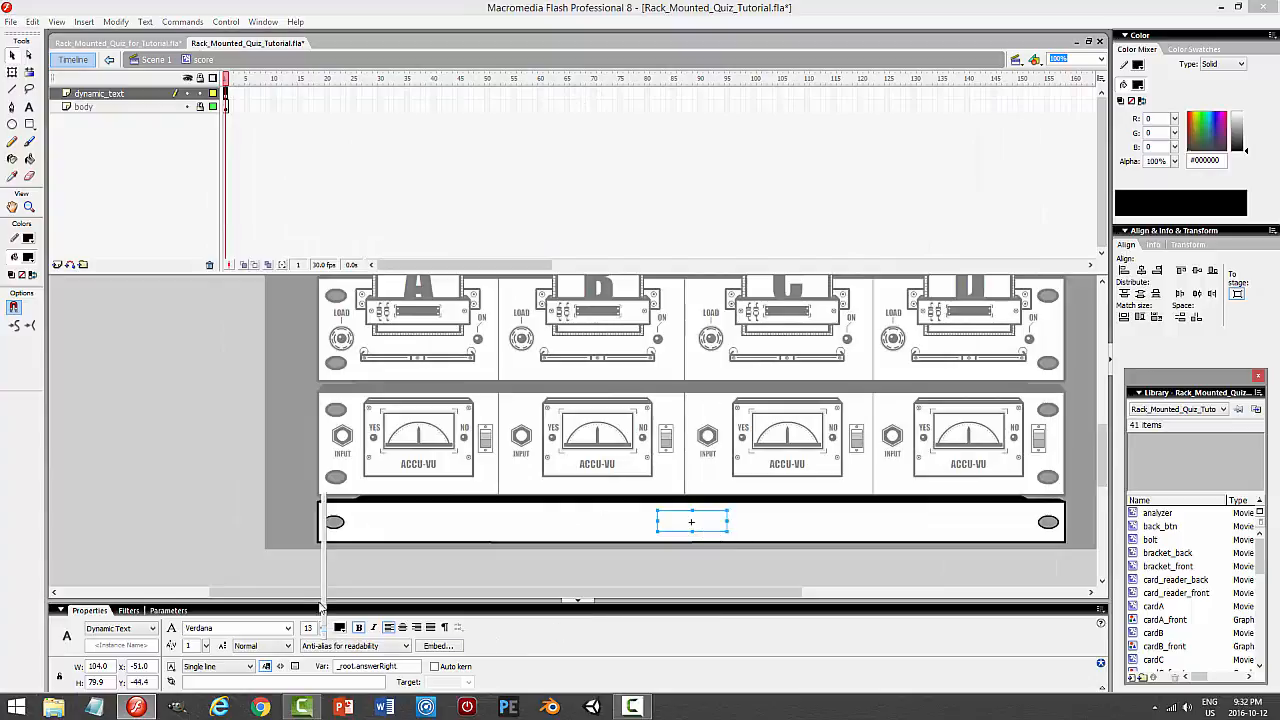
click(323, 606)
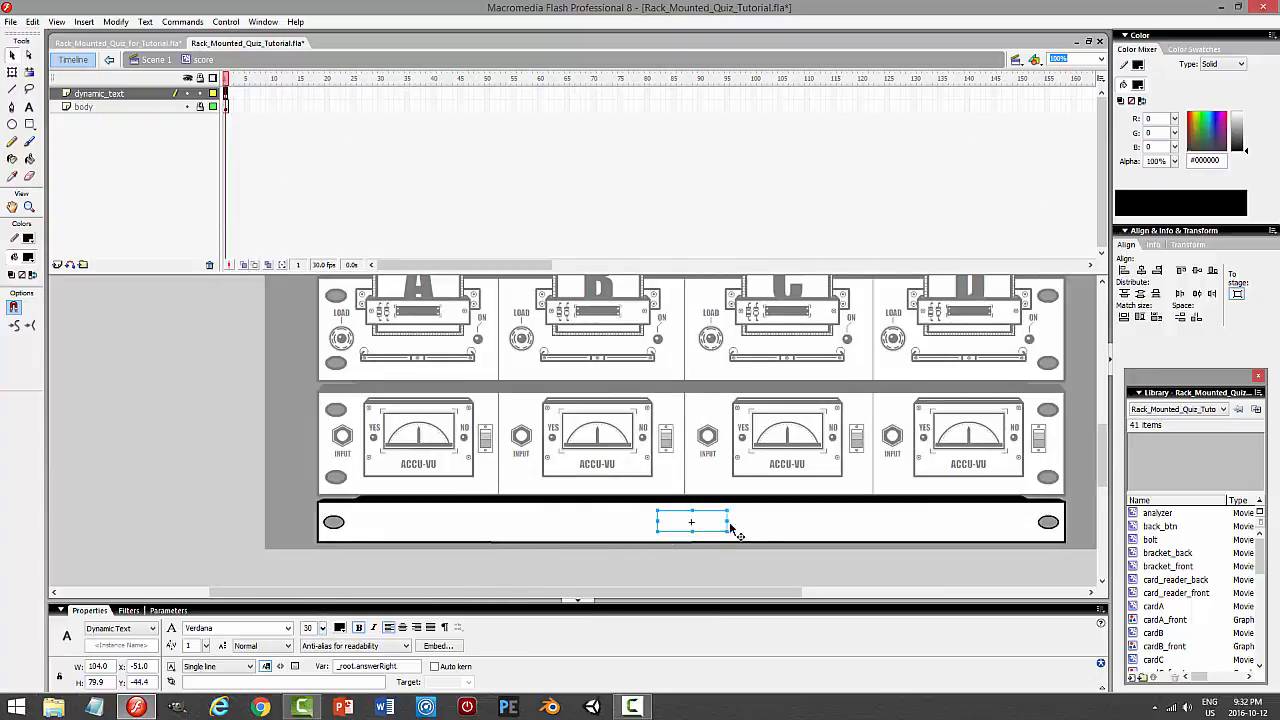
key(ctrl+Return)
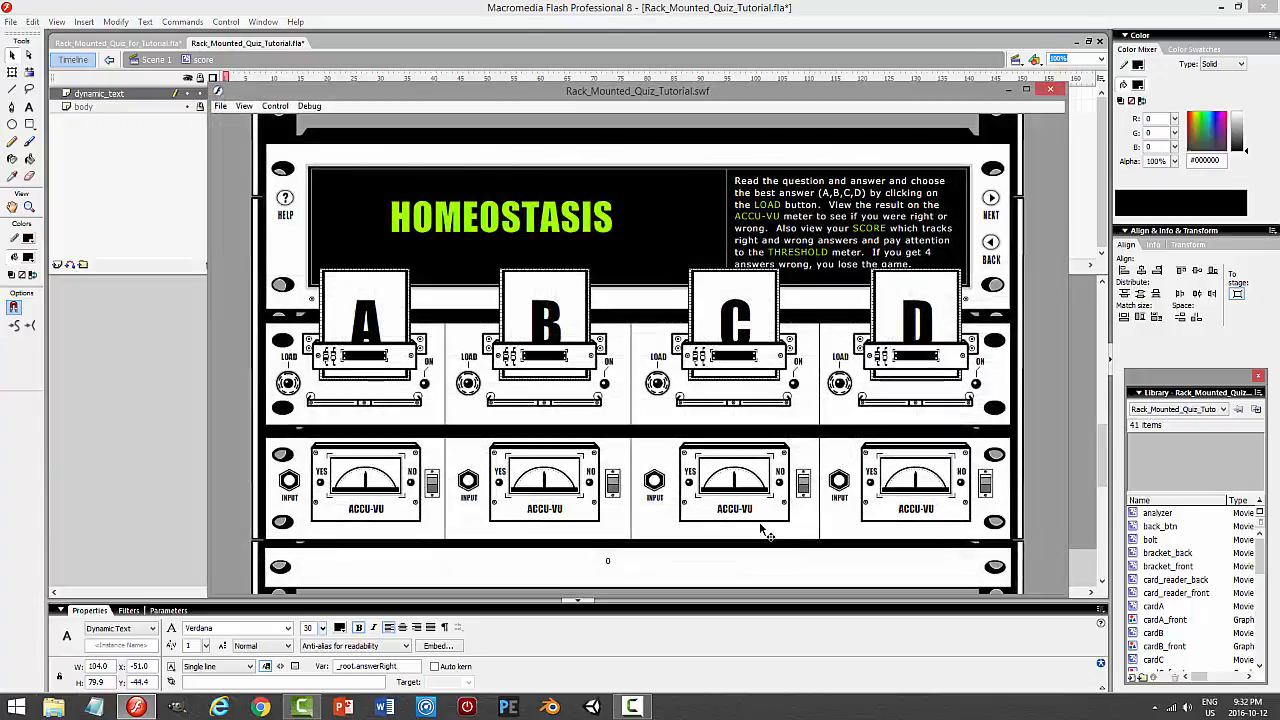
click(1050, 89)
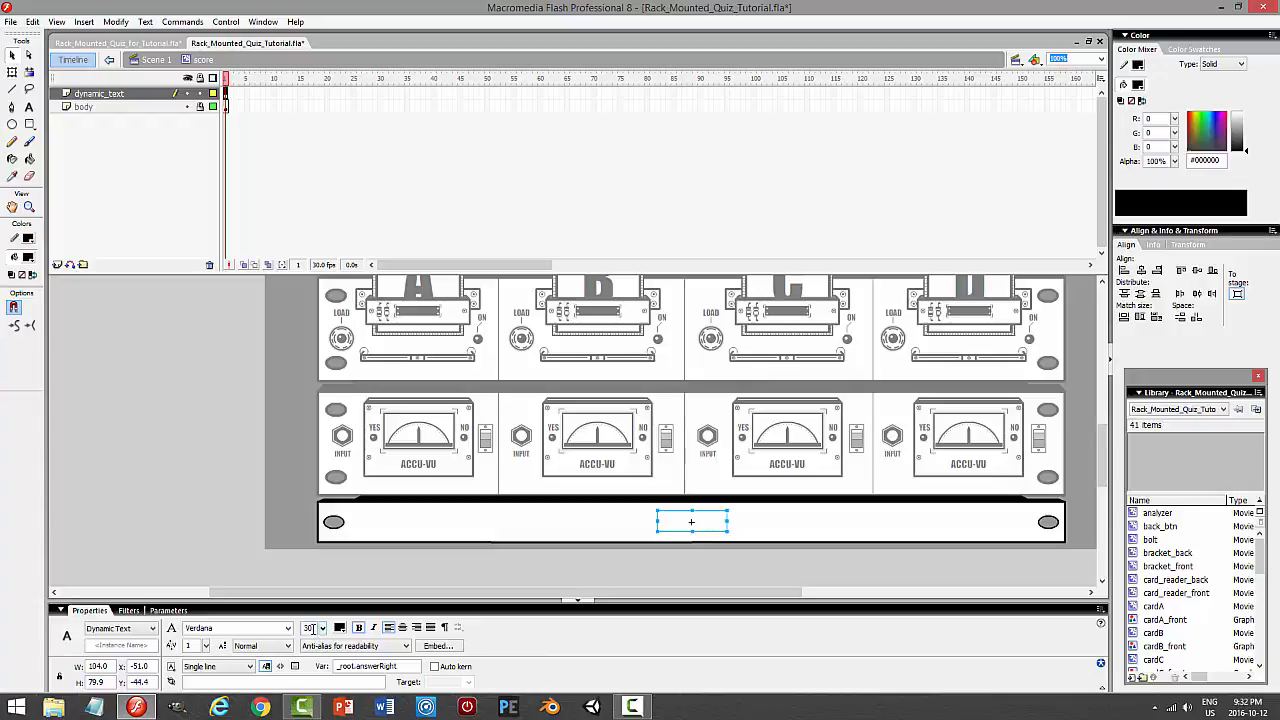
Make the dynamic text field non-selectable and test its font size at 70, then at 60
click(265, 667)
key(ctrl+Return)
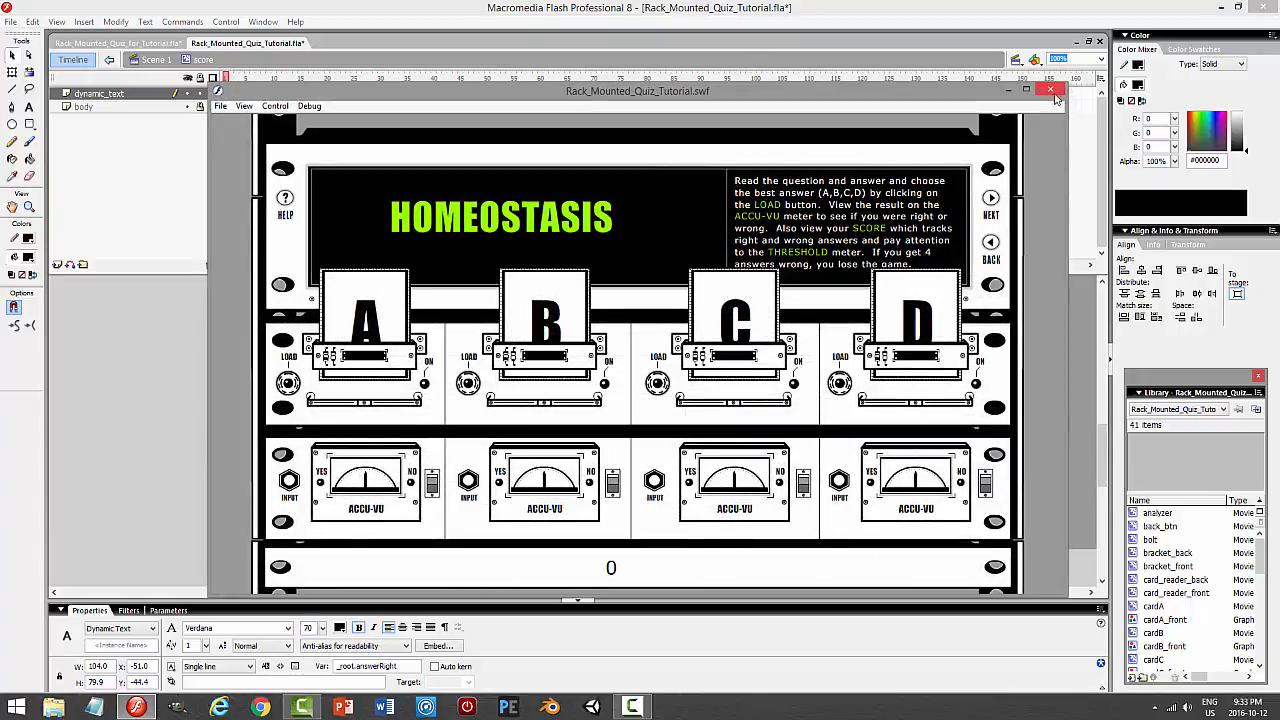
click(1050, 90)
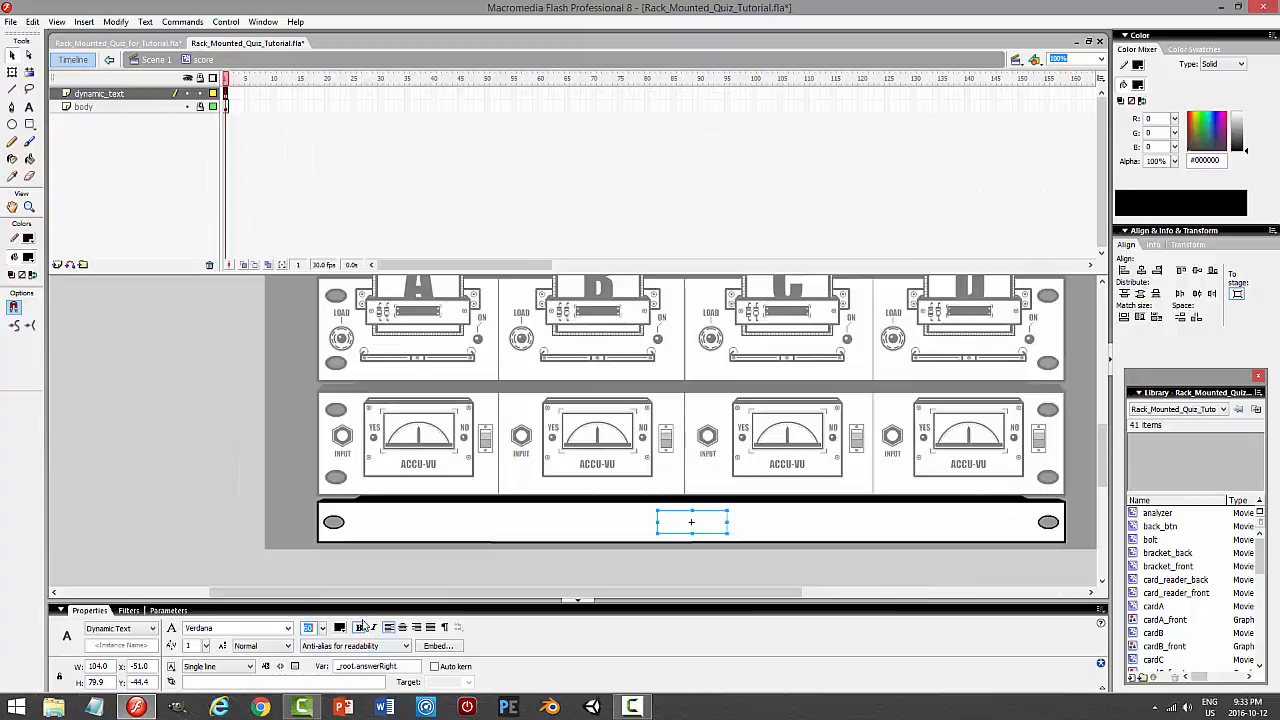
key(ctrl+Return)
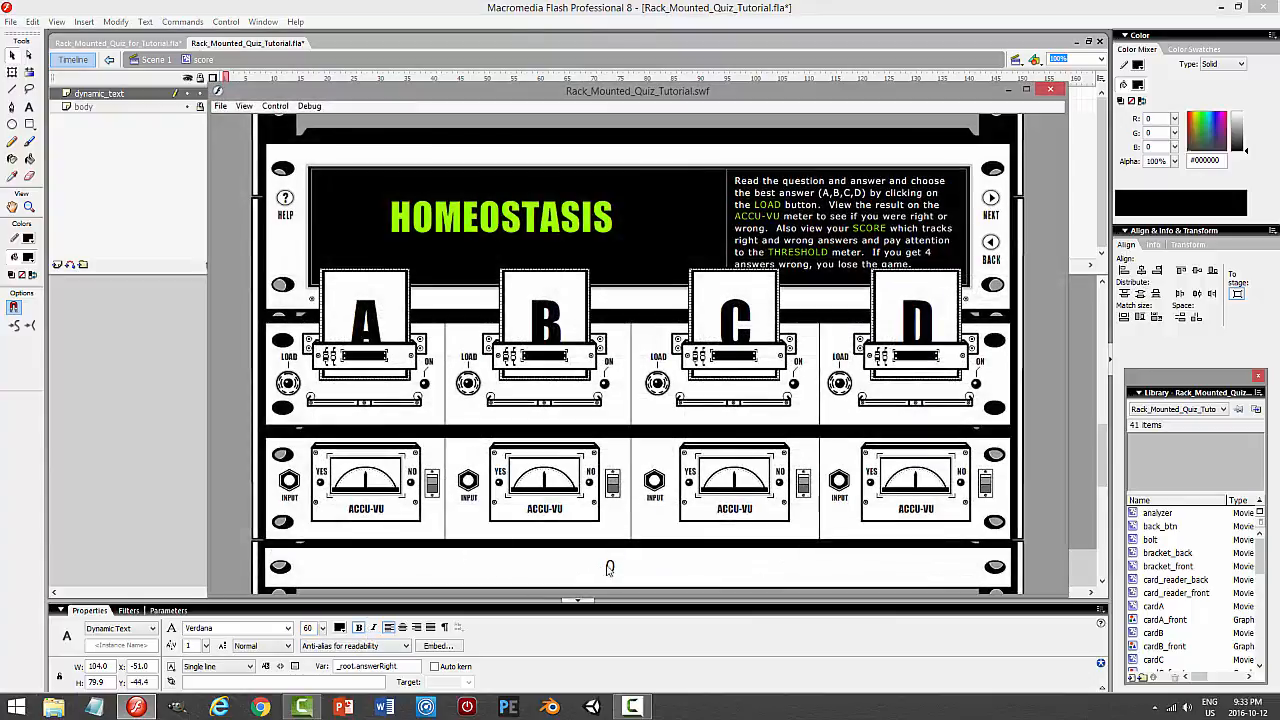
click(1050, 90)
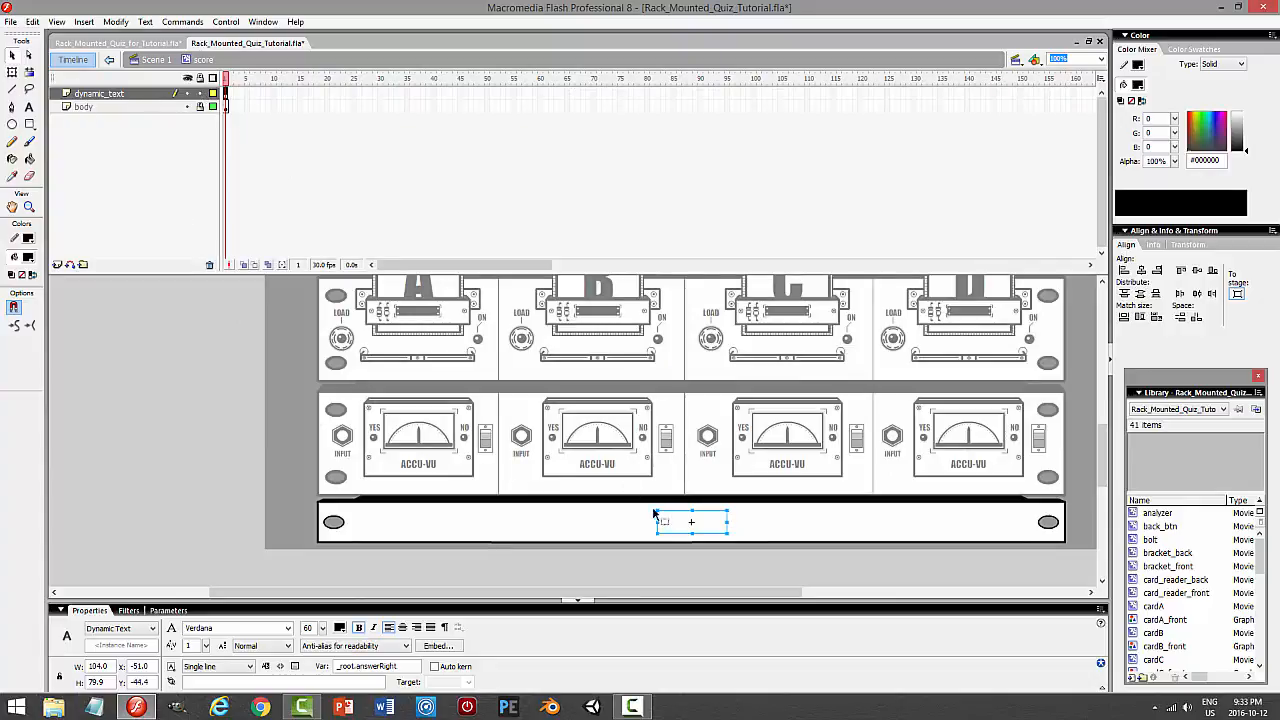
Lock the dynamic_text layer and add a new layer above it in the score clip
drag(712, 528, 786, 527)
key(Delete)
click(203, 96)
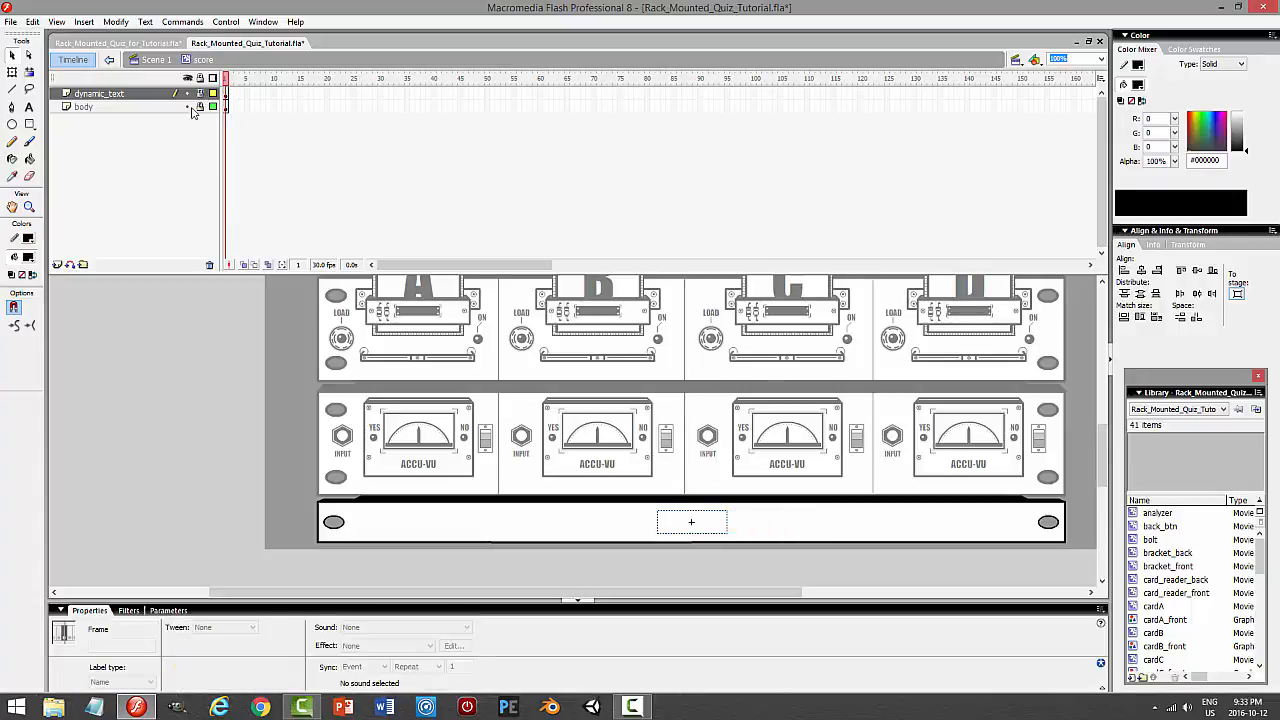
click(57, 265)
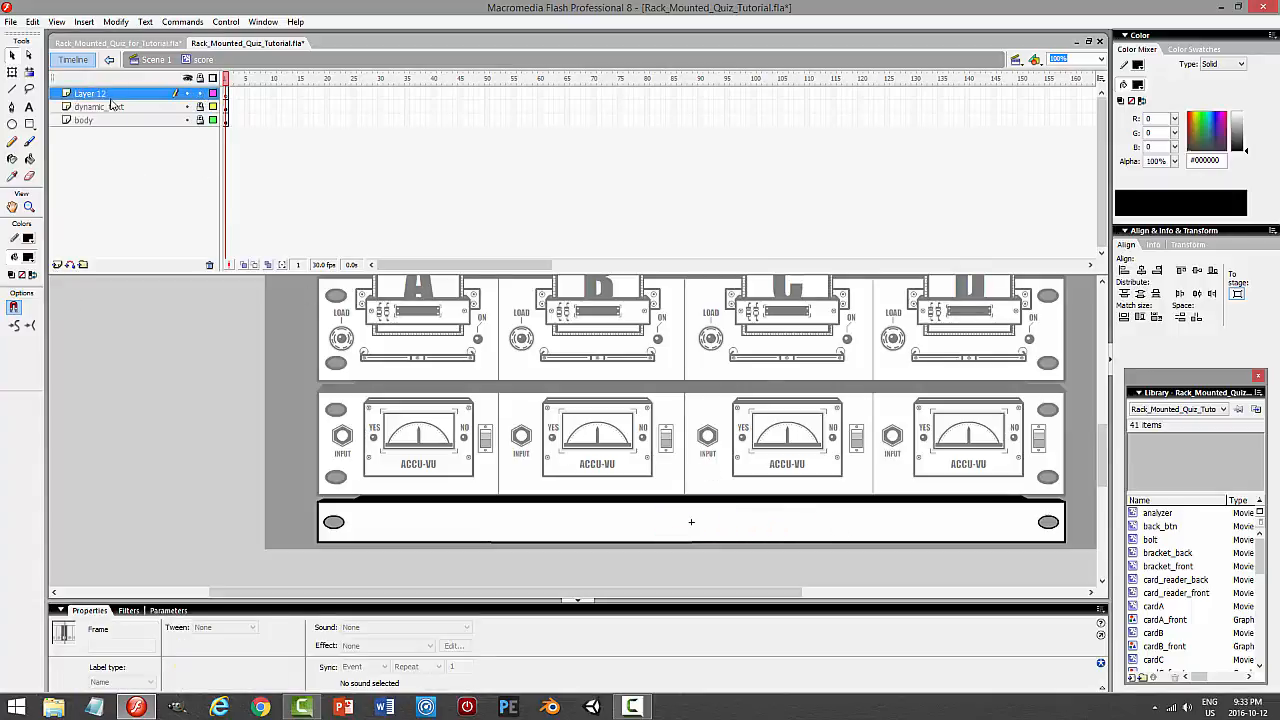
Draw a black strokeless rectangle about 109 by 104 over the text field on Layer 12, and place that layer below dynamic_text
click(29, 124)
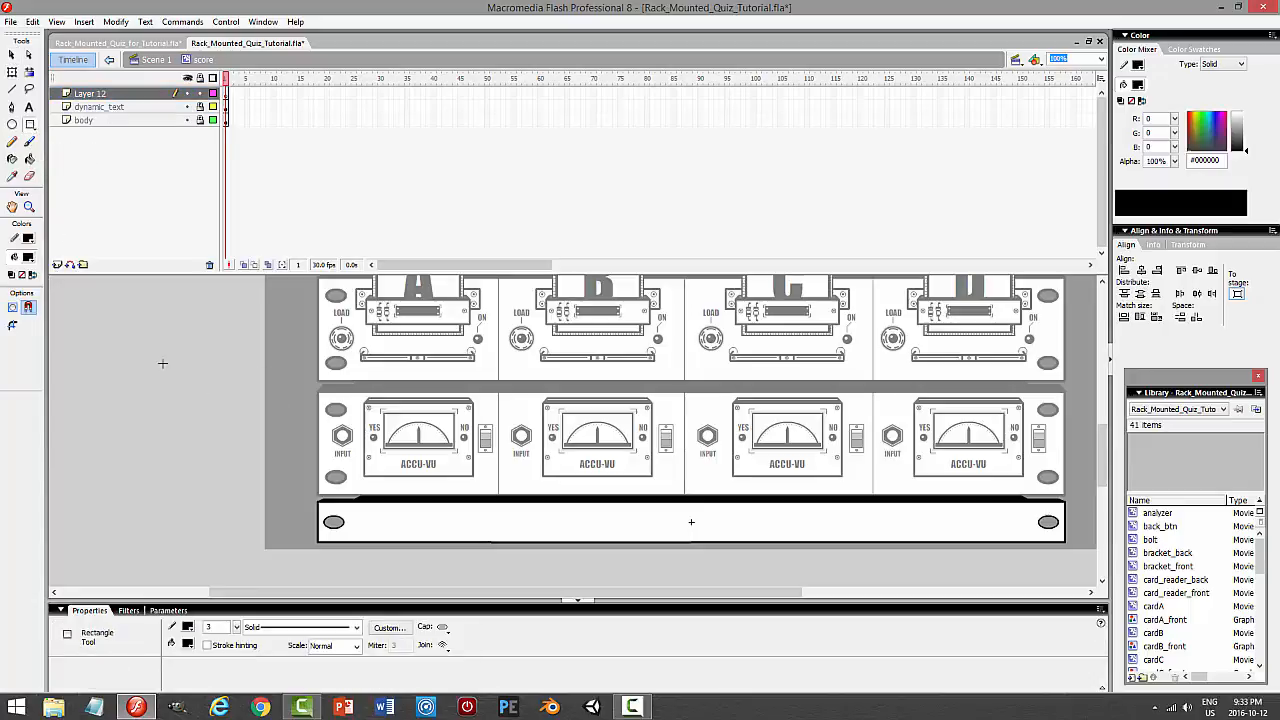
click(28, 239)
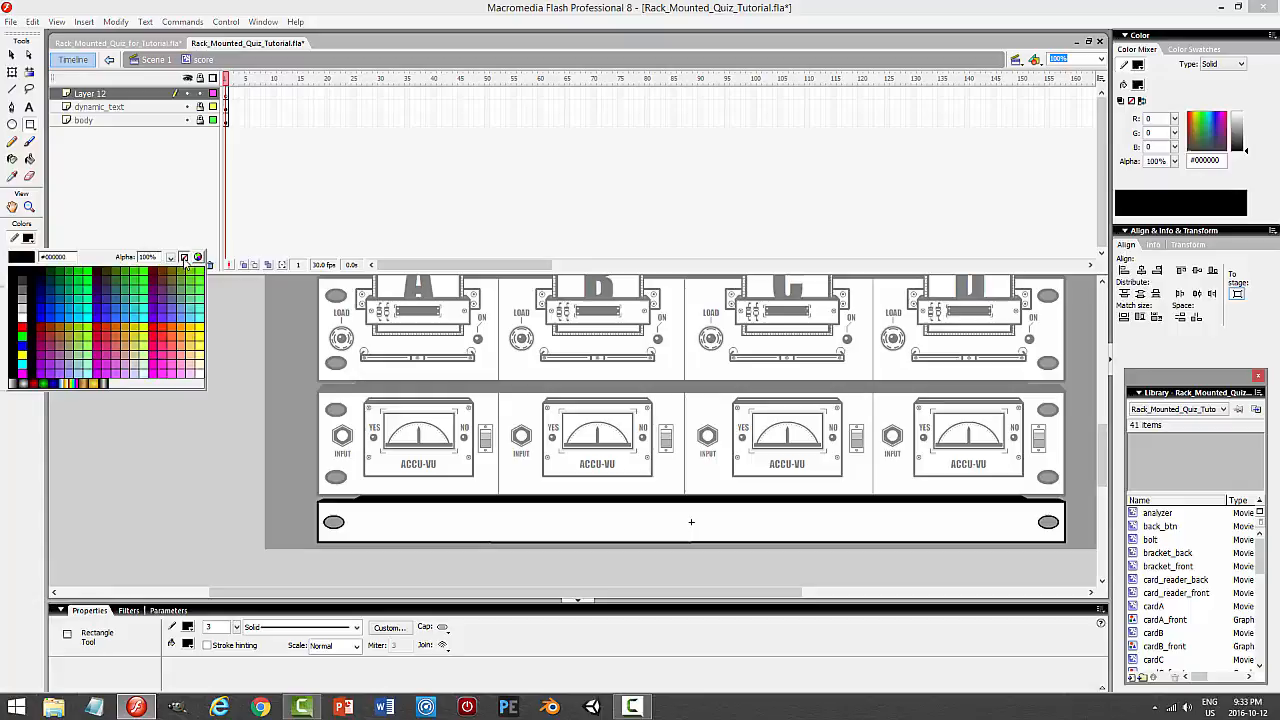
click(184, 258)
click(200, 107)
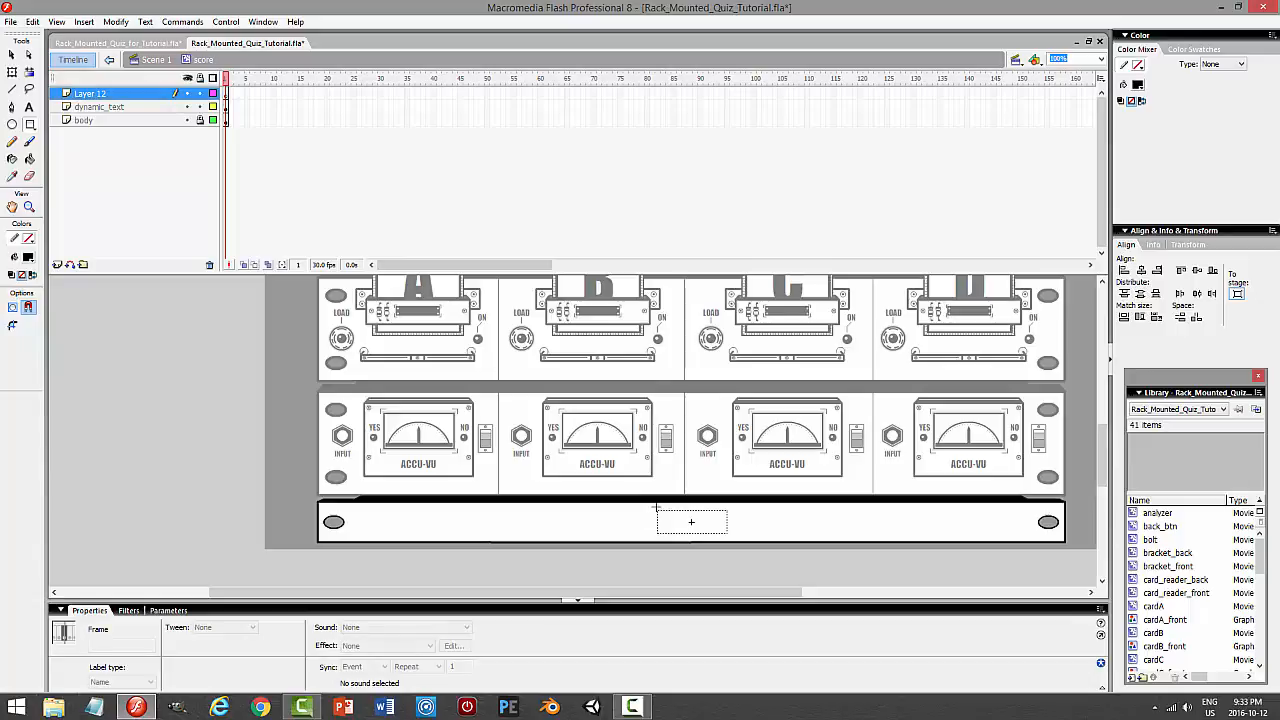
key(r)
mouse_move(656, 506)
mouse_down()
mouse_move(674, 538)
mouse_move(729, 533)
mouse_up()
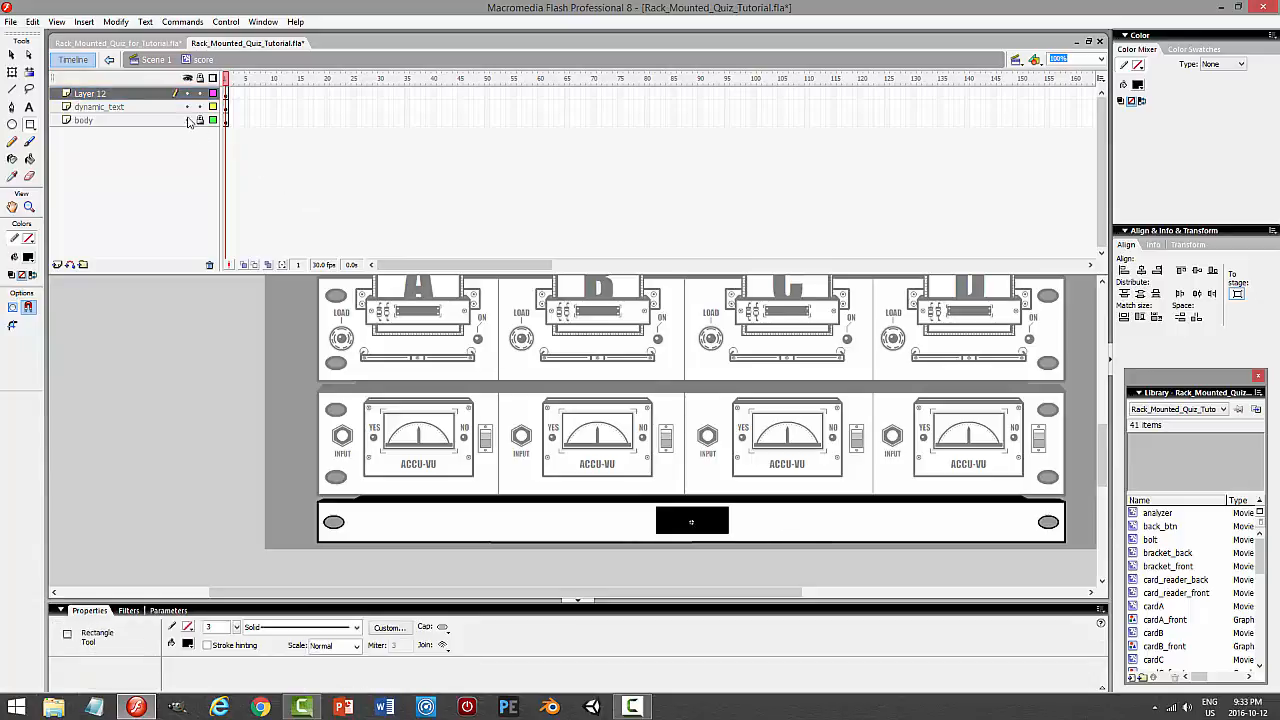
drag(160, 95, 161, 118)
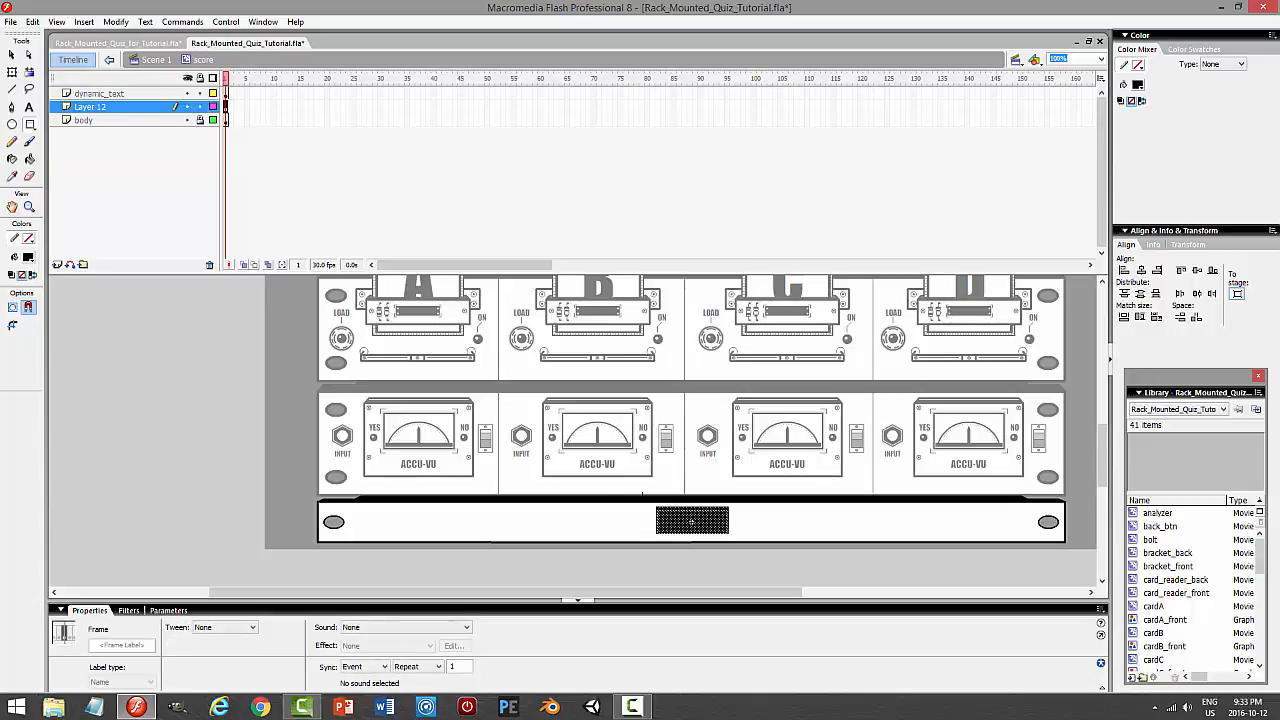
Shrink the black rectangle with Free Transform to about 104 wide by 93 high, matching the text field's width
click(1100, 60)
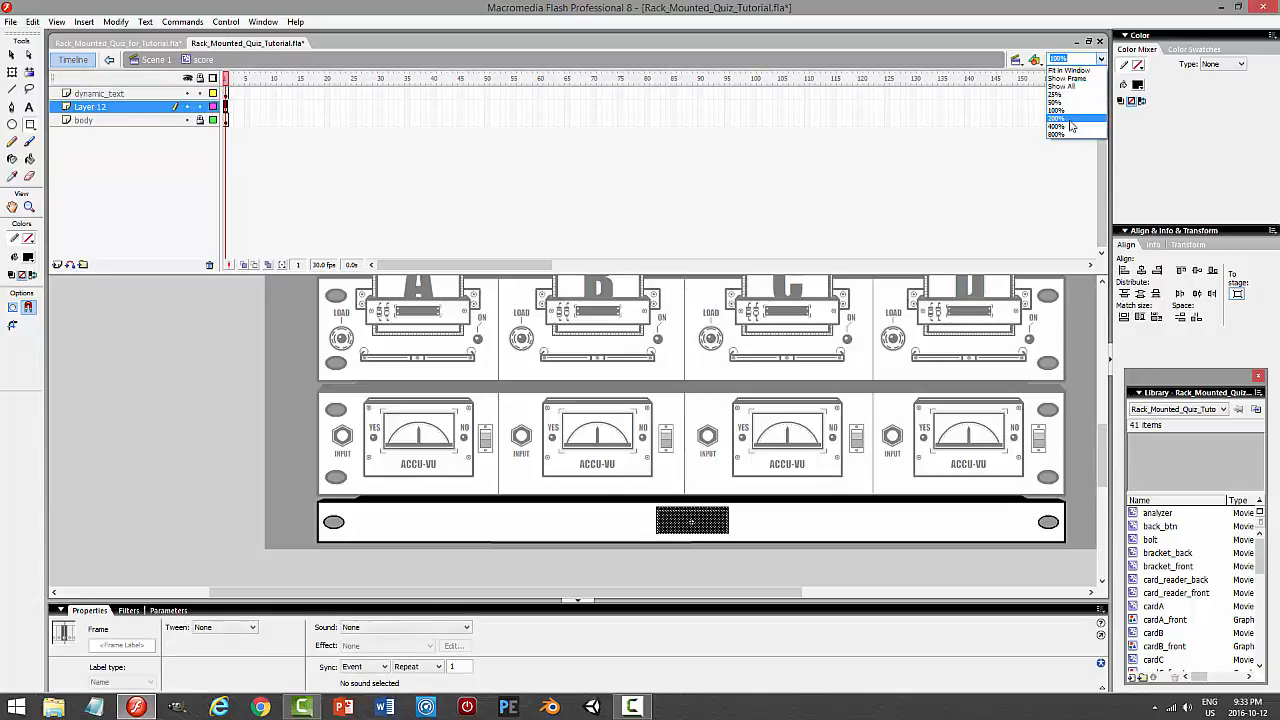
click(1058, 118)
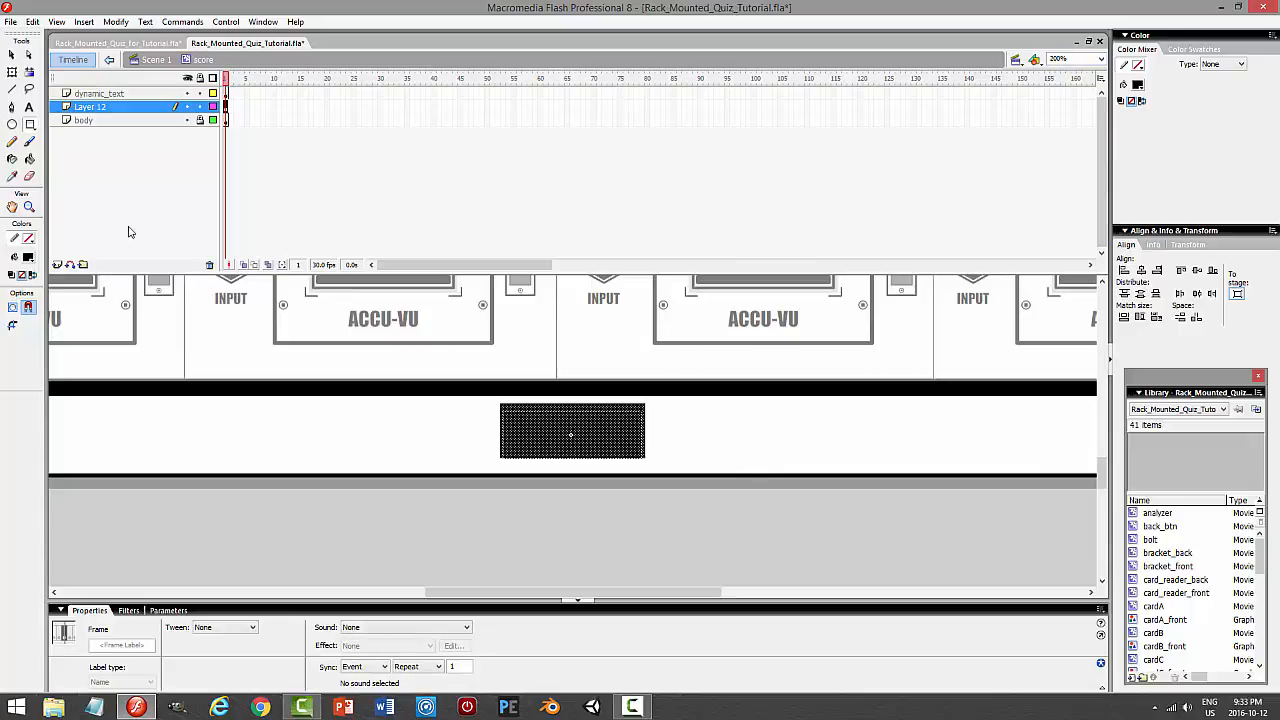
click(12, 72)
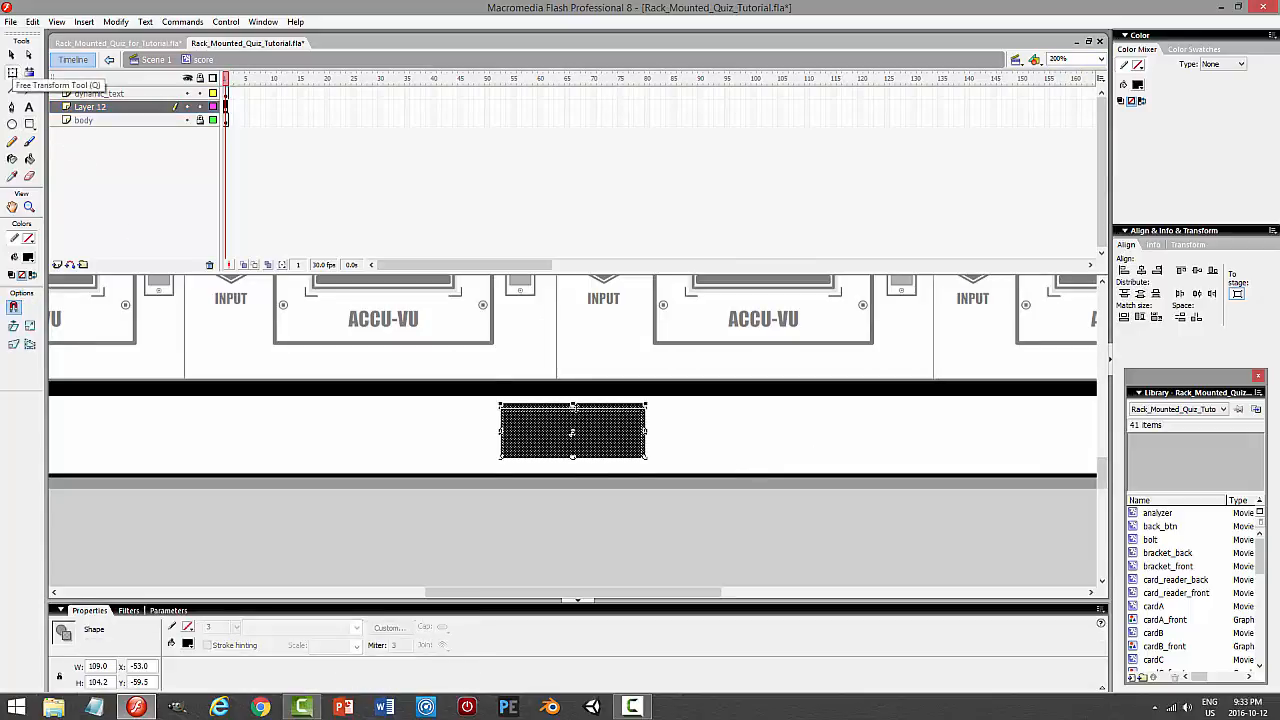
drag(573, 405, 573, 411)
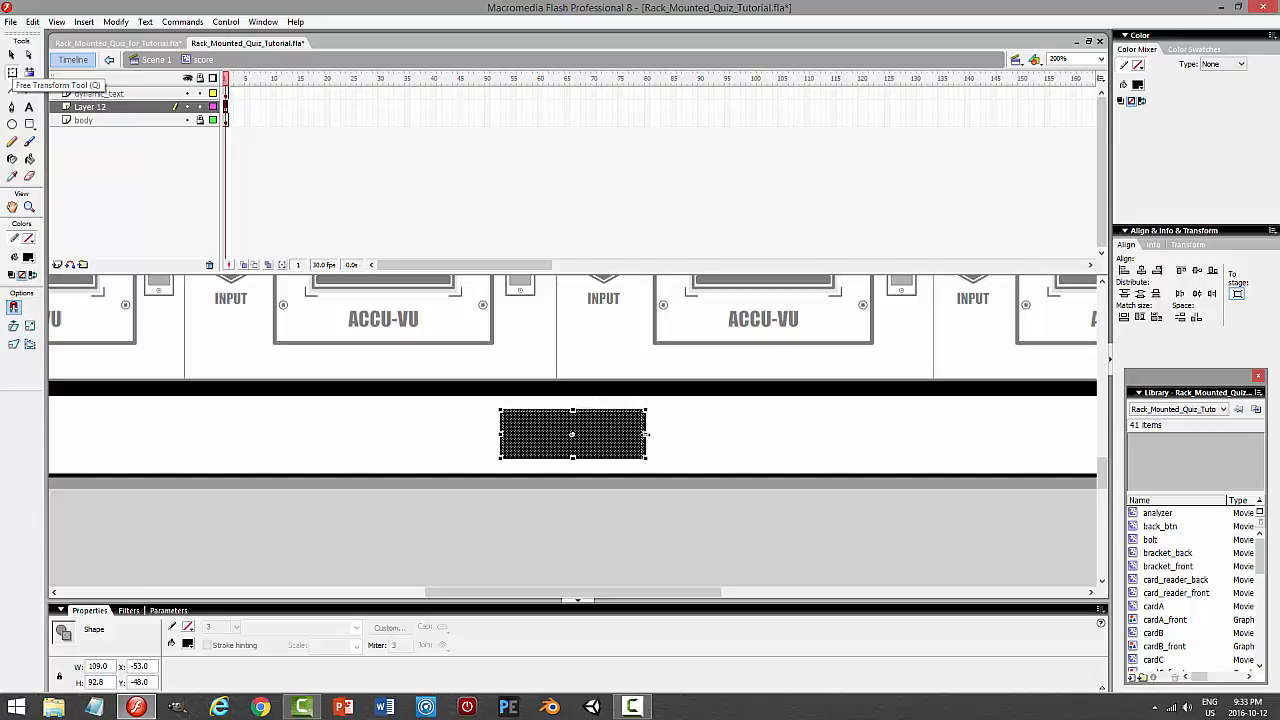
drag(646, 434, 642, 434)
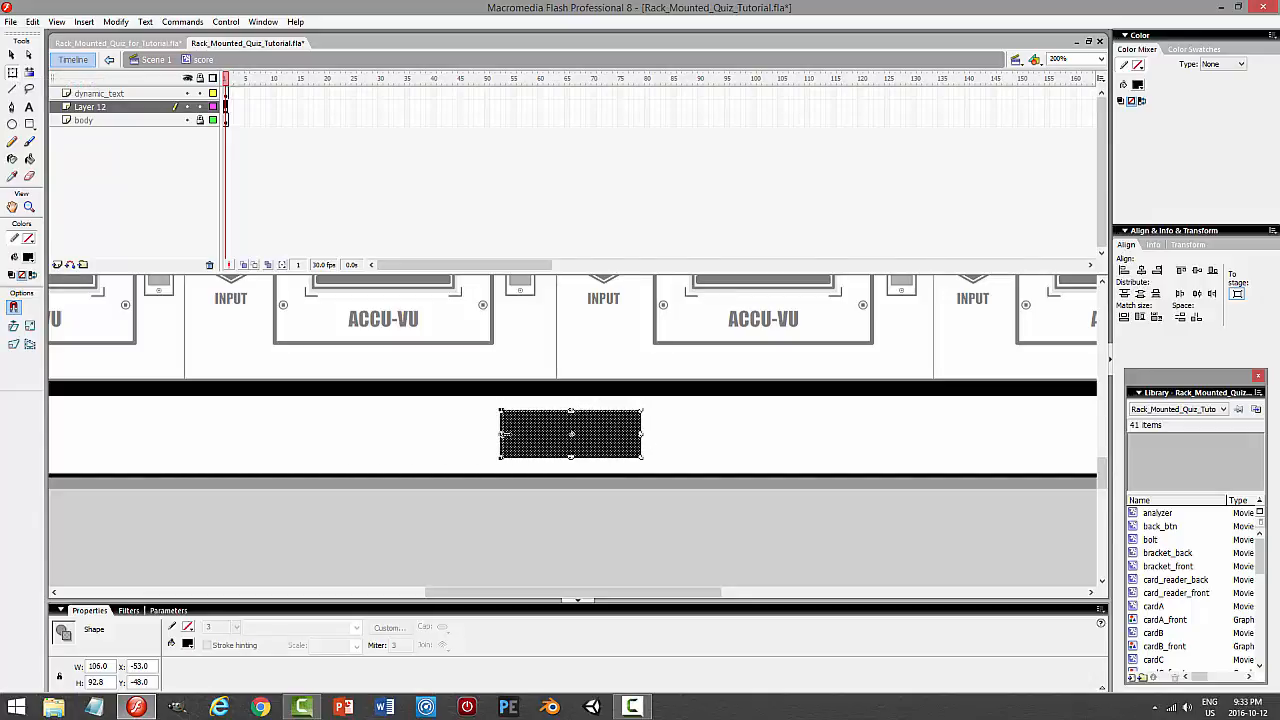
drag(502, 434, 505, 434)
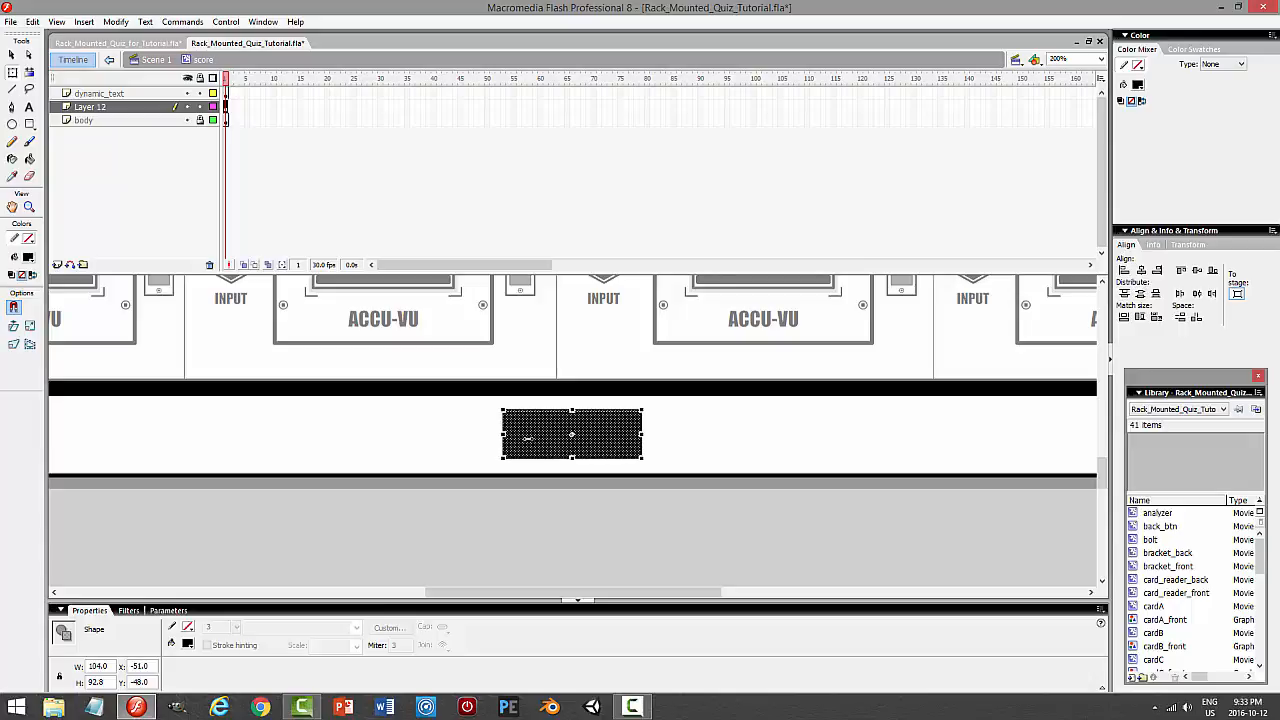
Rename Layer 12 to score_border and outline the black rectangle with a solid black stroke using the Ink Bottle
double_click(128, 107)
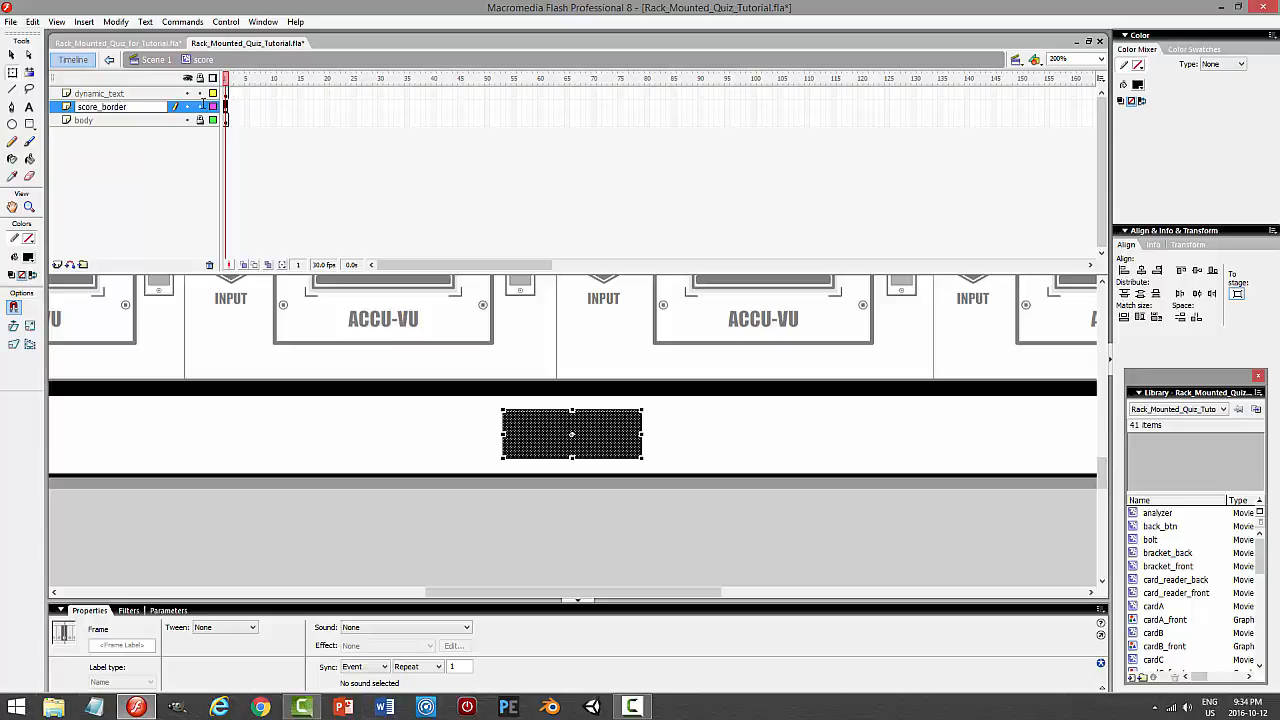
key(Return)
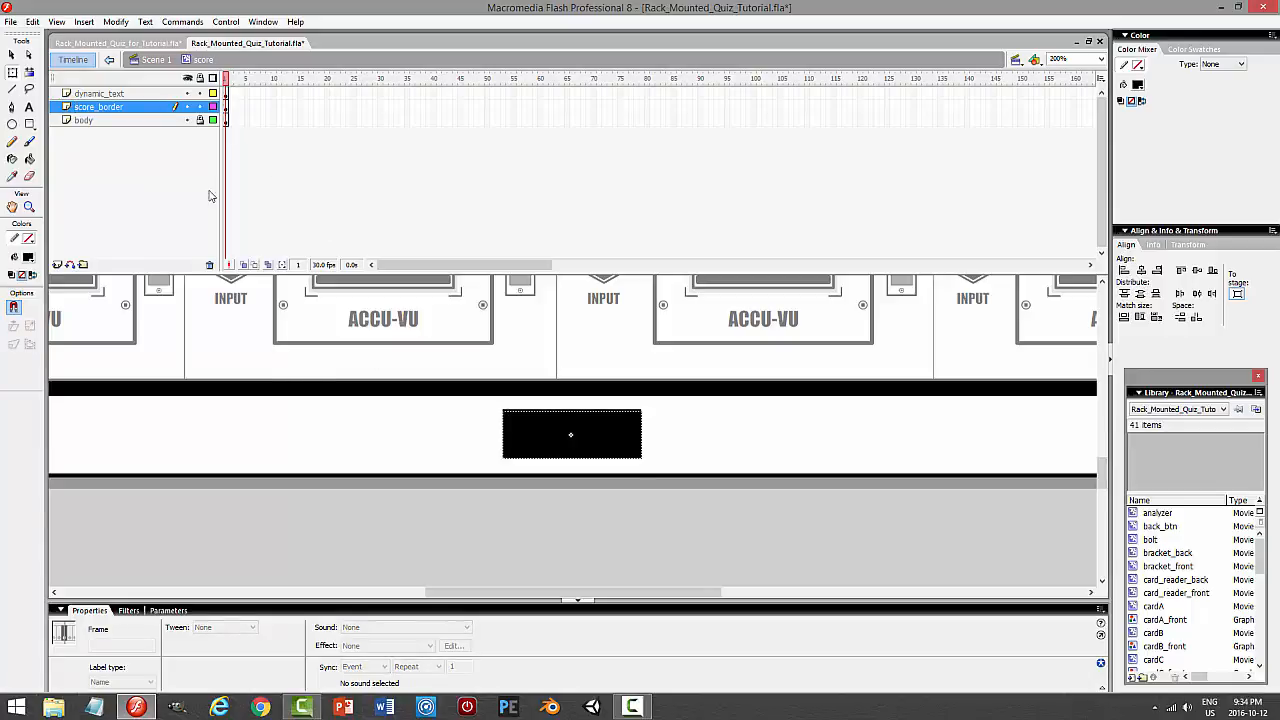
click(12, 158)
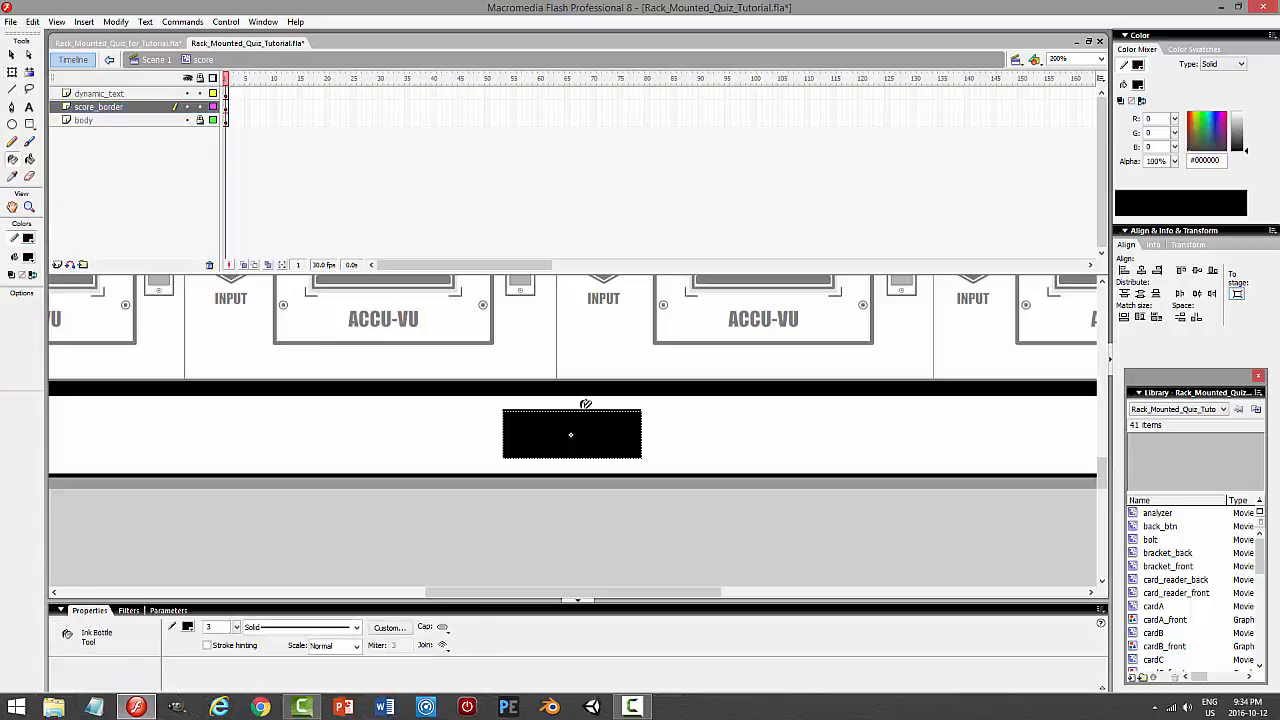
click(580, 408)
key(v)
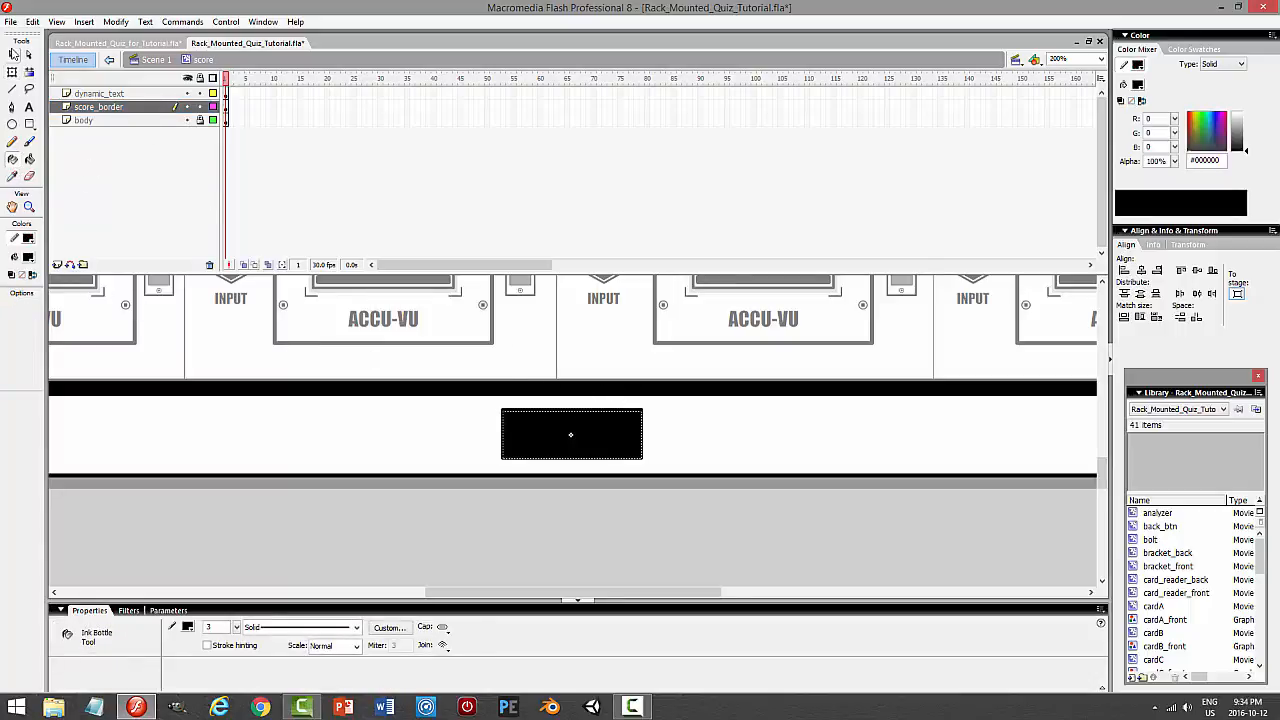
Set the rectangle's outline thickness to 1 and enlarge the outline with Free Transform to about 112 wide by 116 high
click(590, 421)
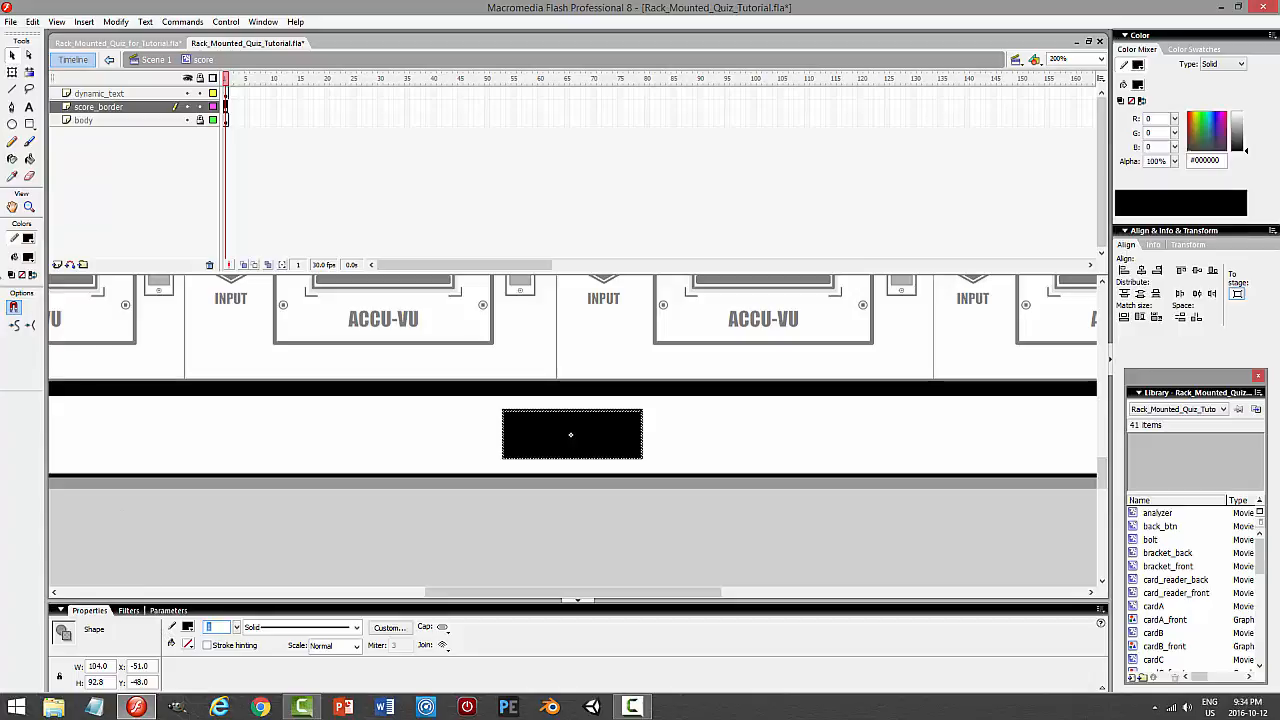
click(12, 72)
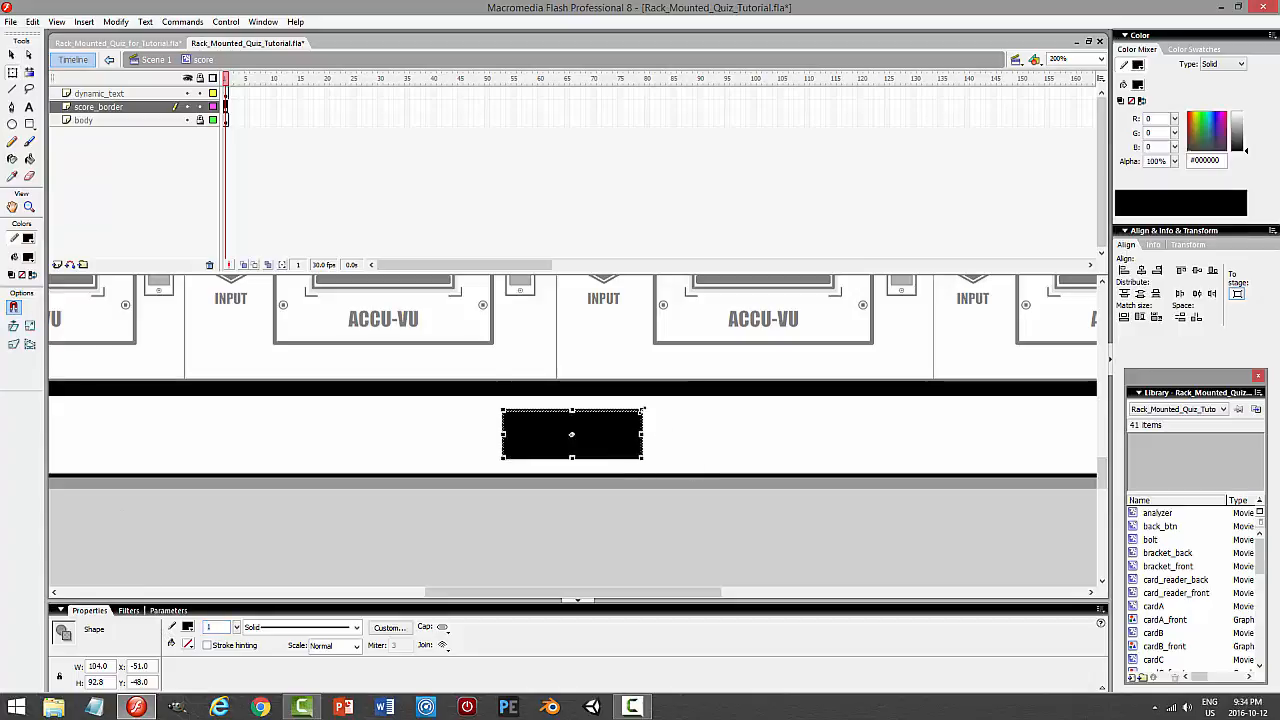
drag(642, 409, 650, 406)
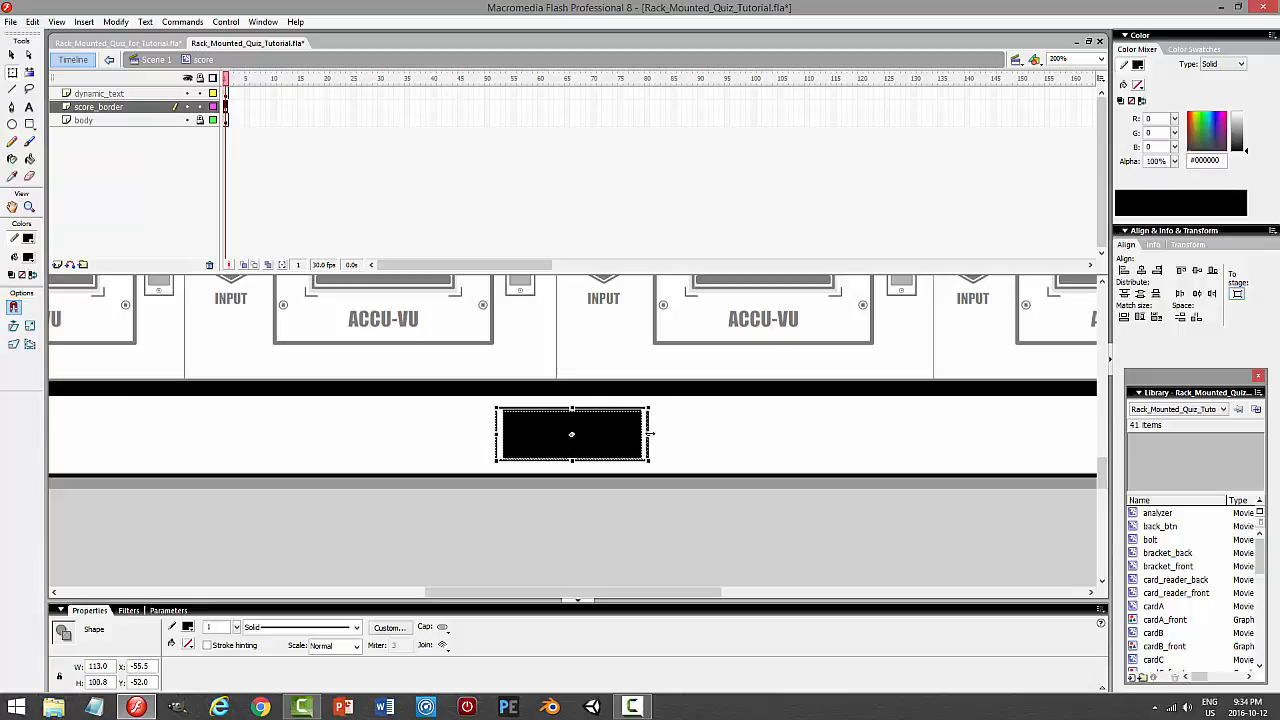
drag(650, 435, 643, 436)
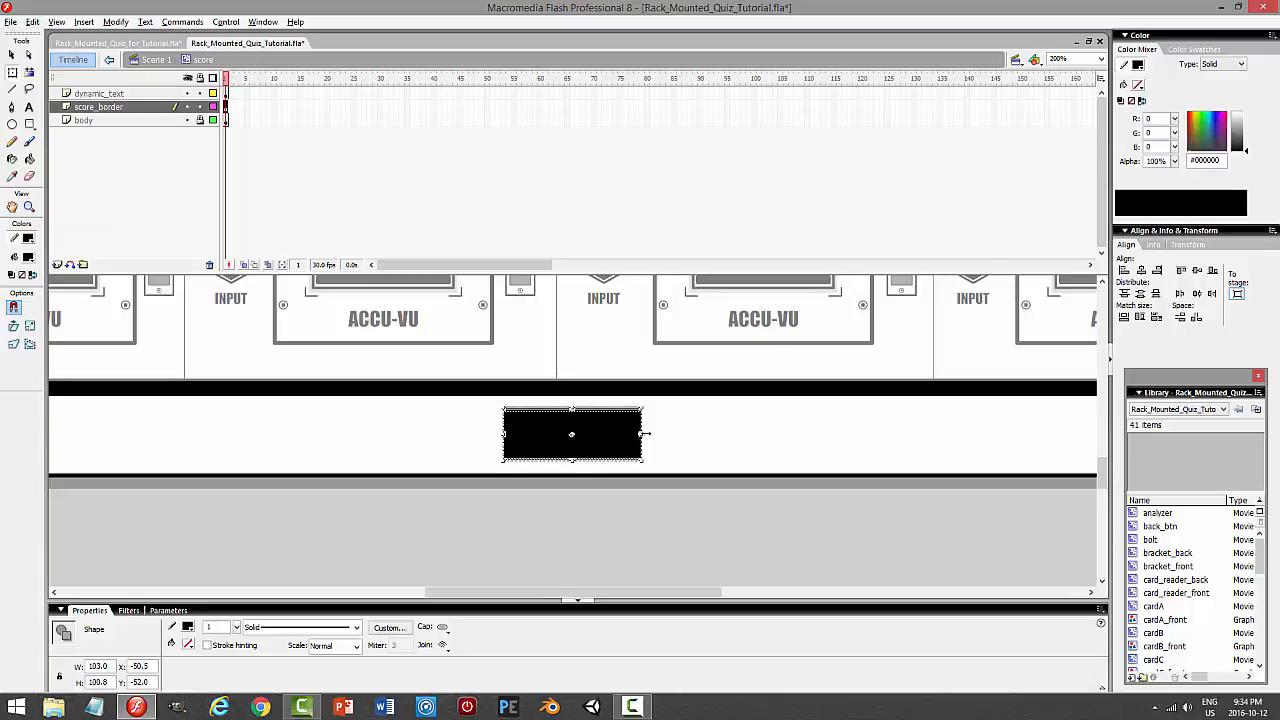
drag(646, 434, 651, 435)
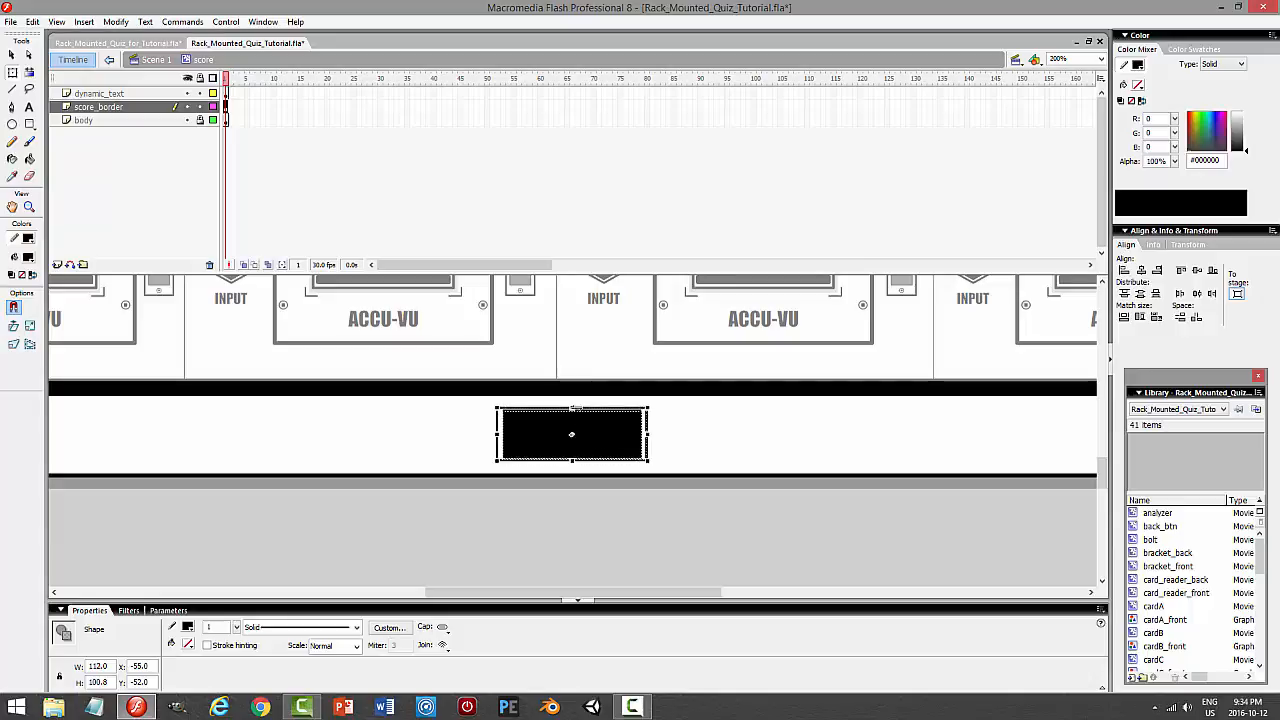
drag(573, 406, 573, 398)
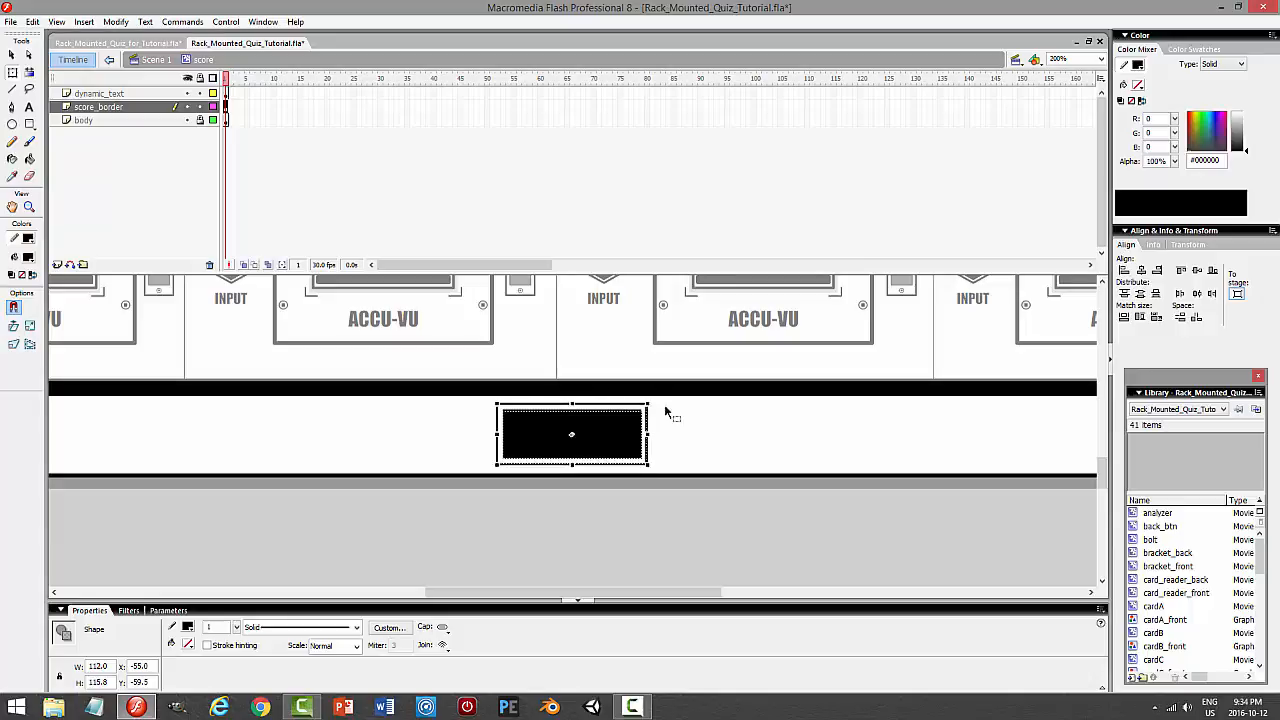
click(648, 530)
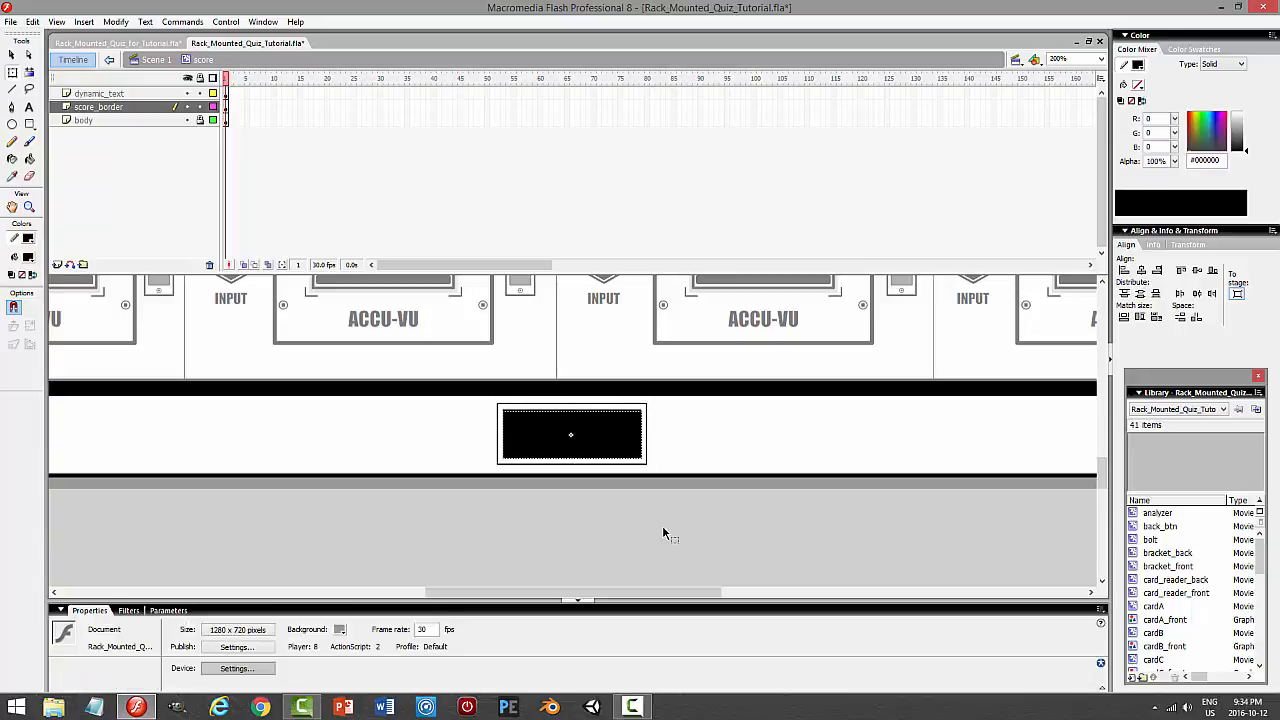
Test the movie to check the display border, return to Scene 1 and reopen the score clip for editing
key(ctrl+Return)
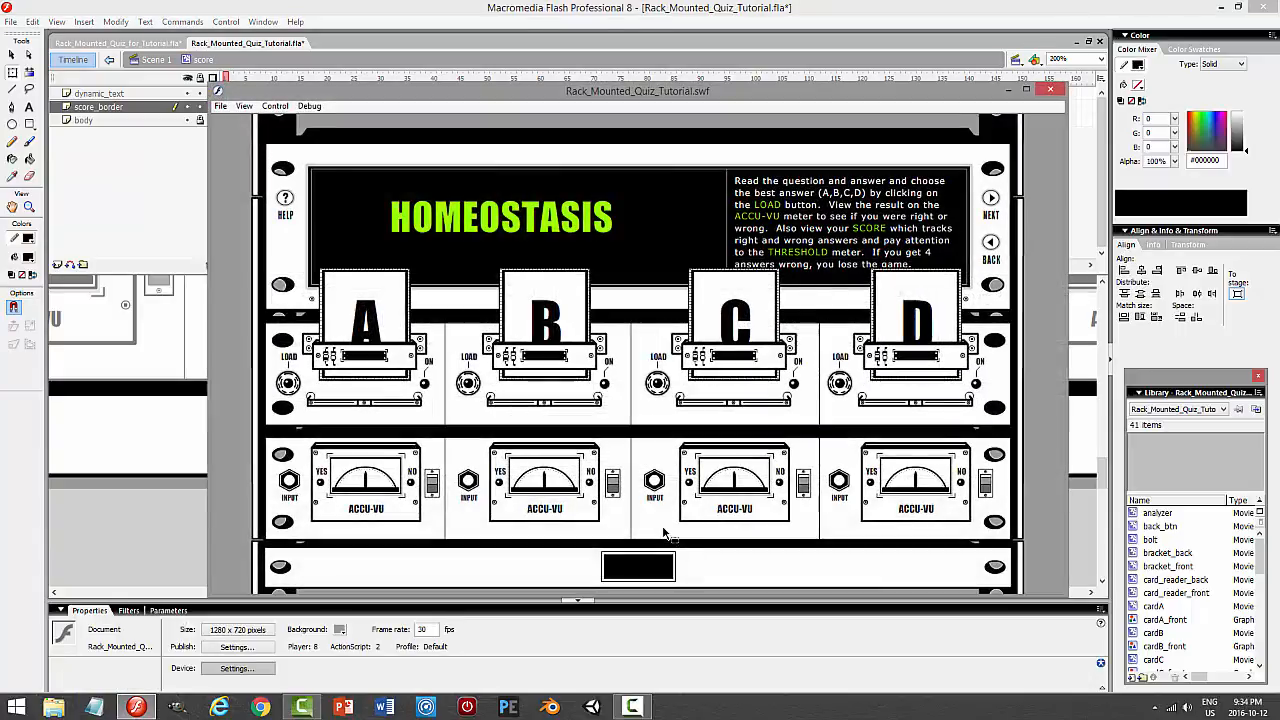
click(1048, 91)
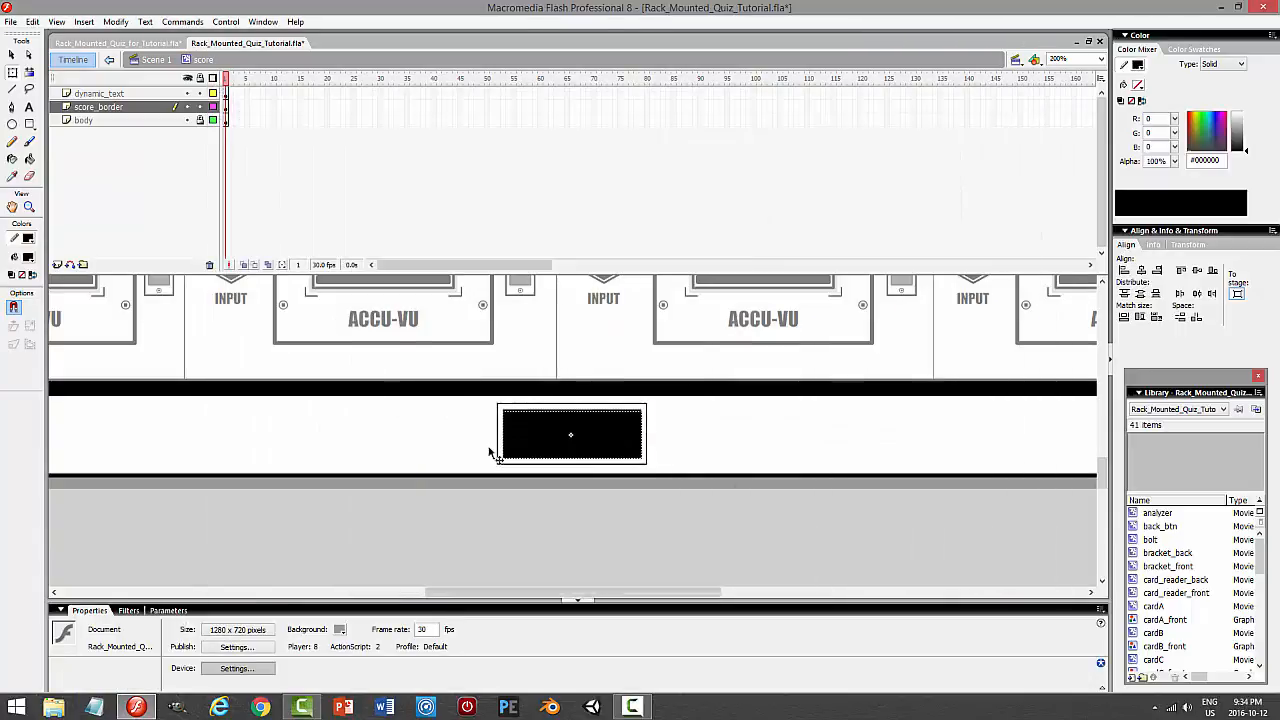
click(155, 60)
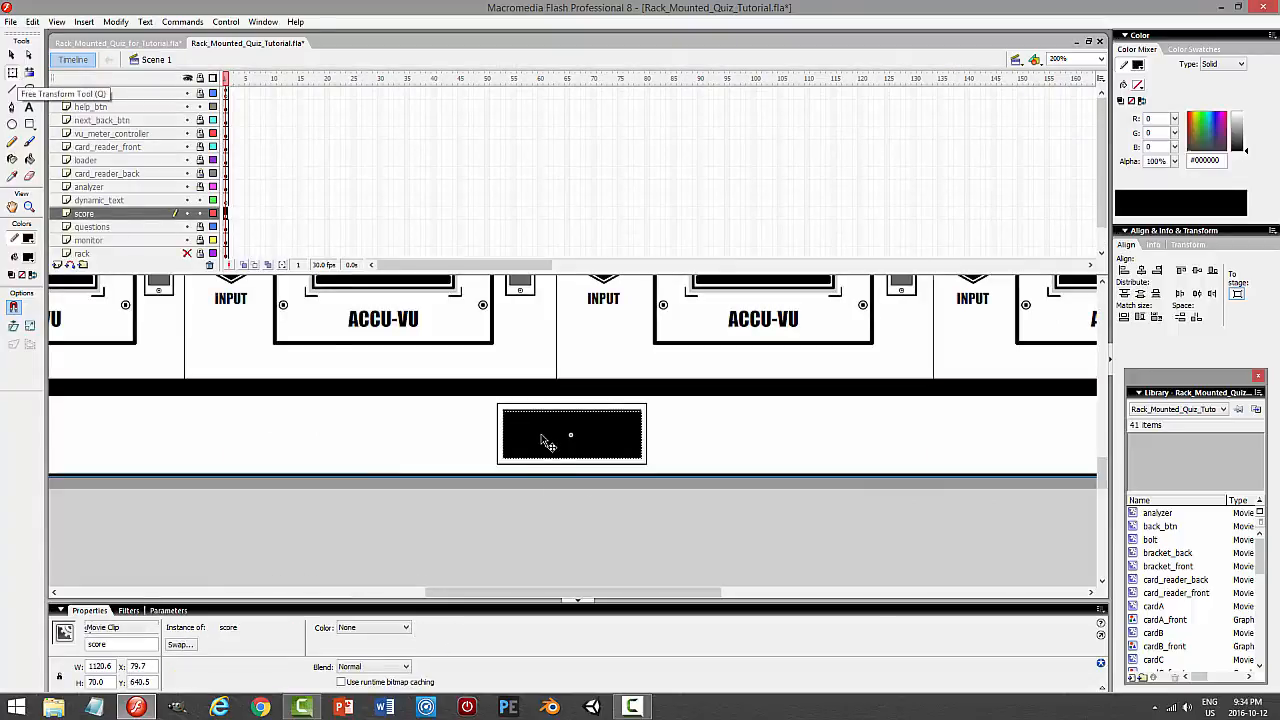
double_click(571, 434)
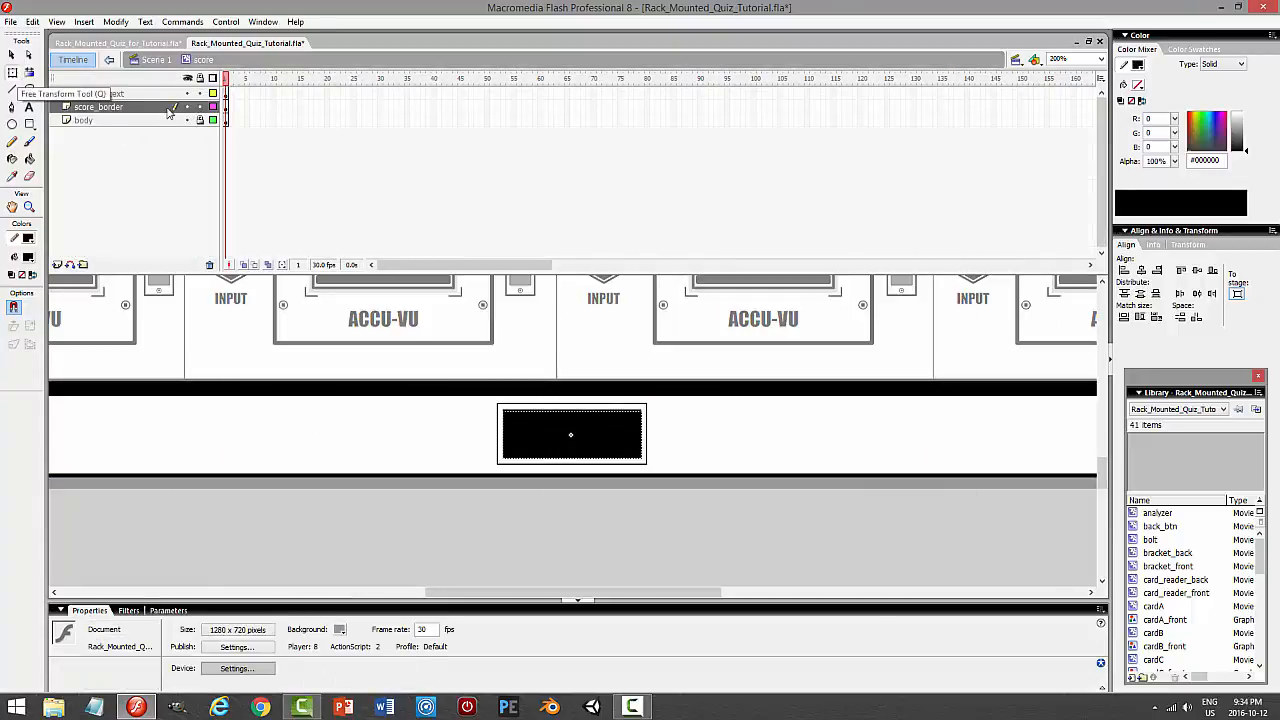
Scale down the contents of the dynamic_text and score_border layers together to about 92 wide by 95 high
click(150, 94)
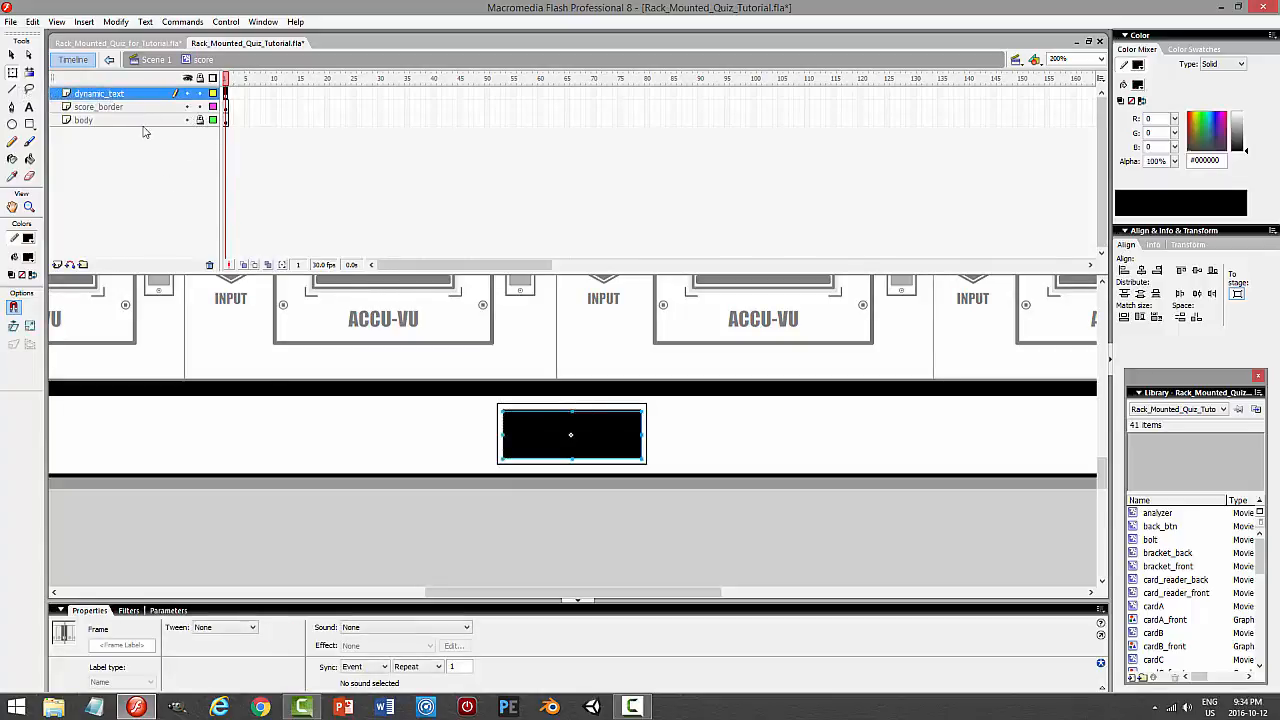
click(132, 97)
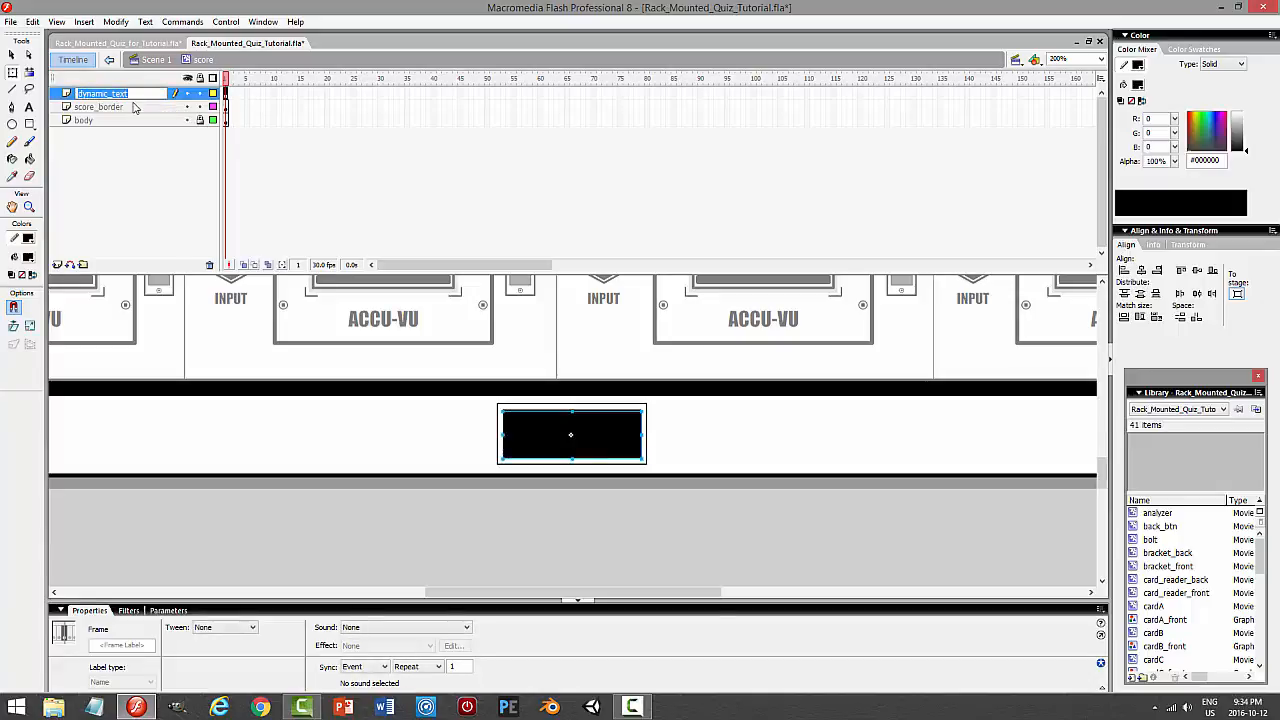
shift+click(133, 107)
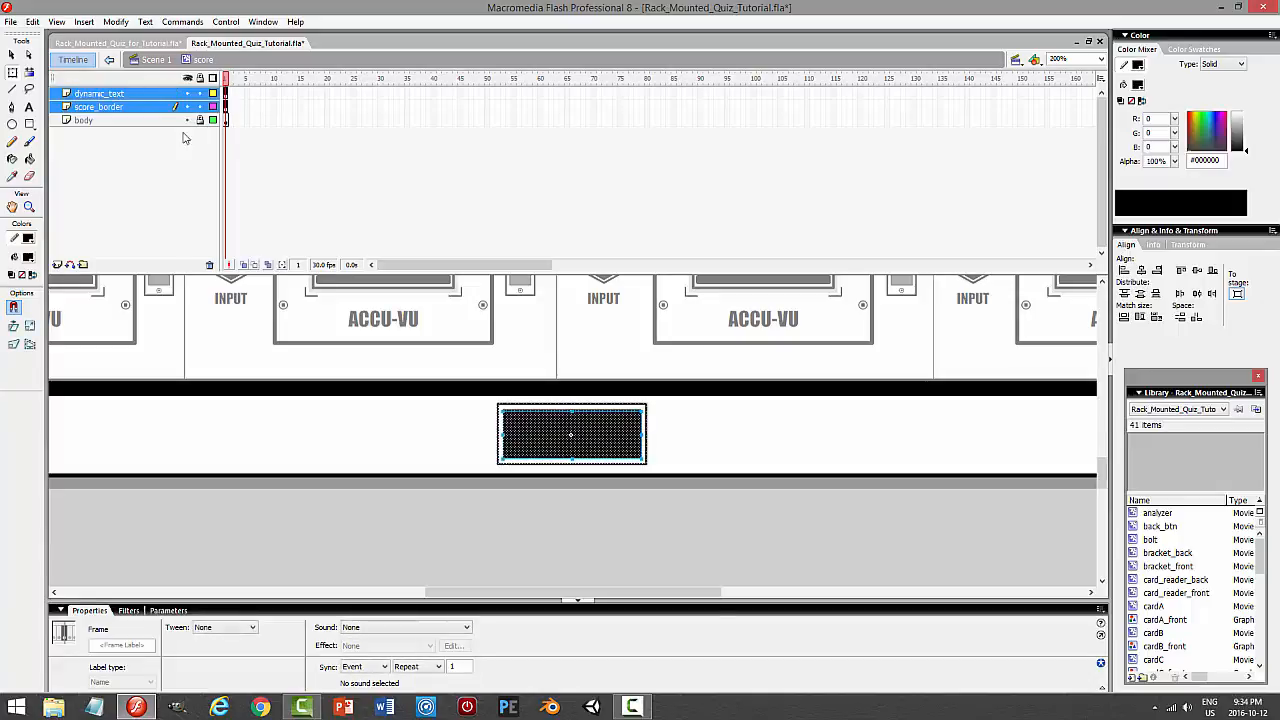
click(12, 72)
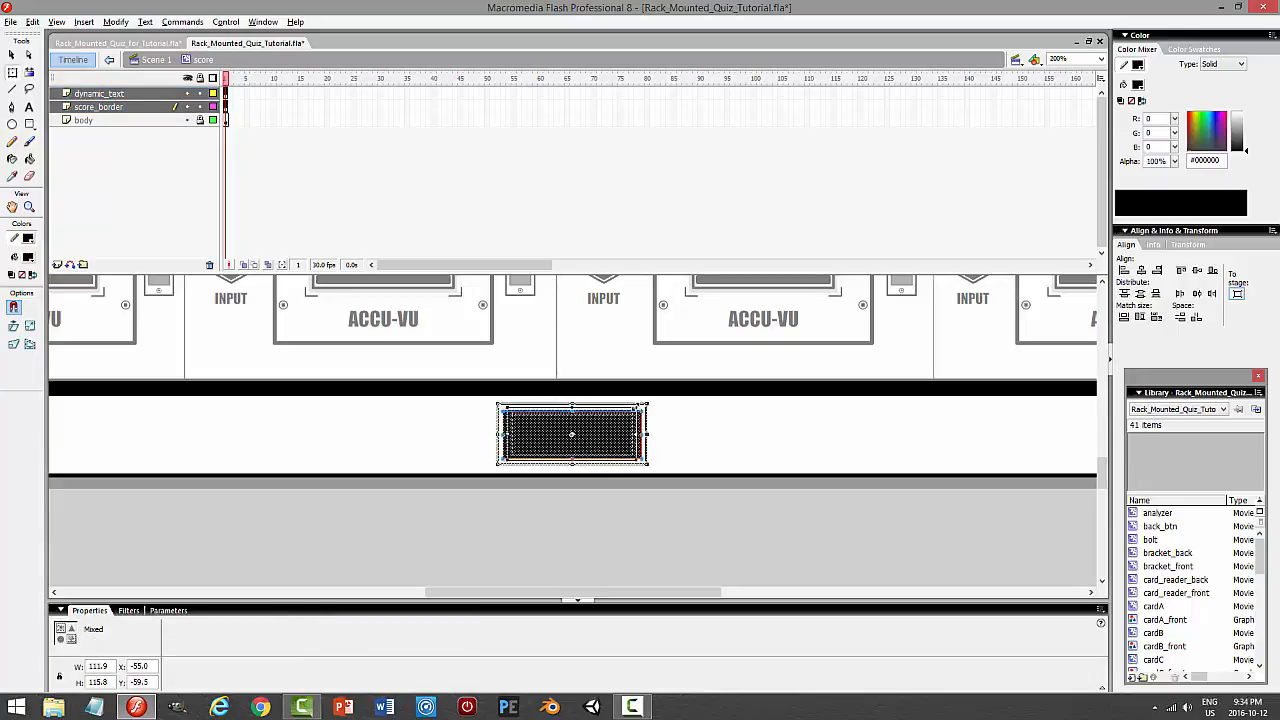
drag(647, 403, 634, 410)
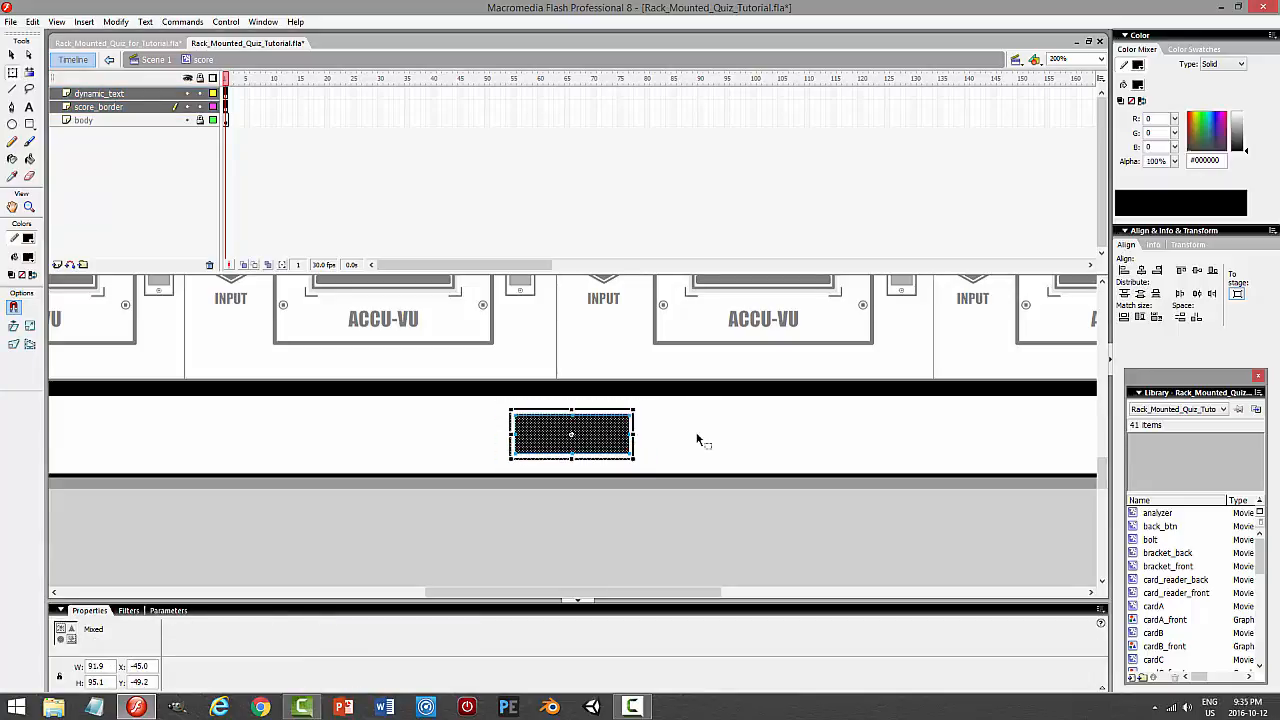
click(698, 440)
Change the dynamic text field's color to white and test the movie to check the score display
click(199, 119)
click(597, 412)
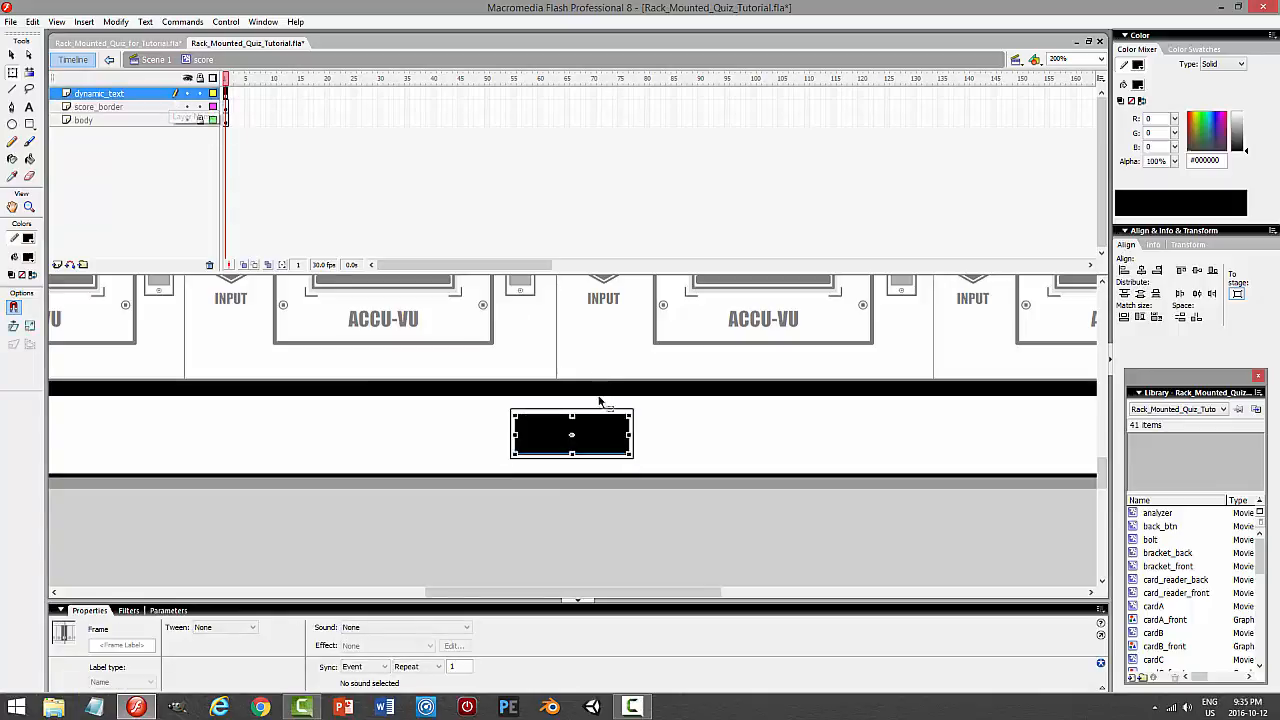
click(340, 628)
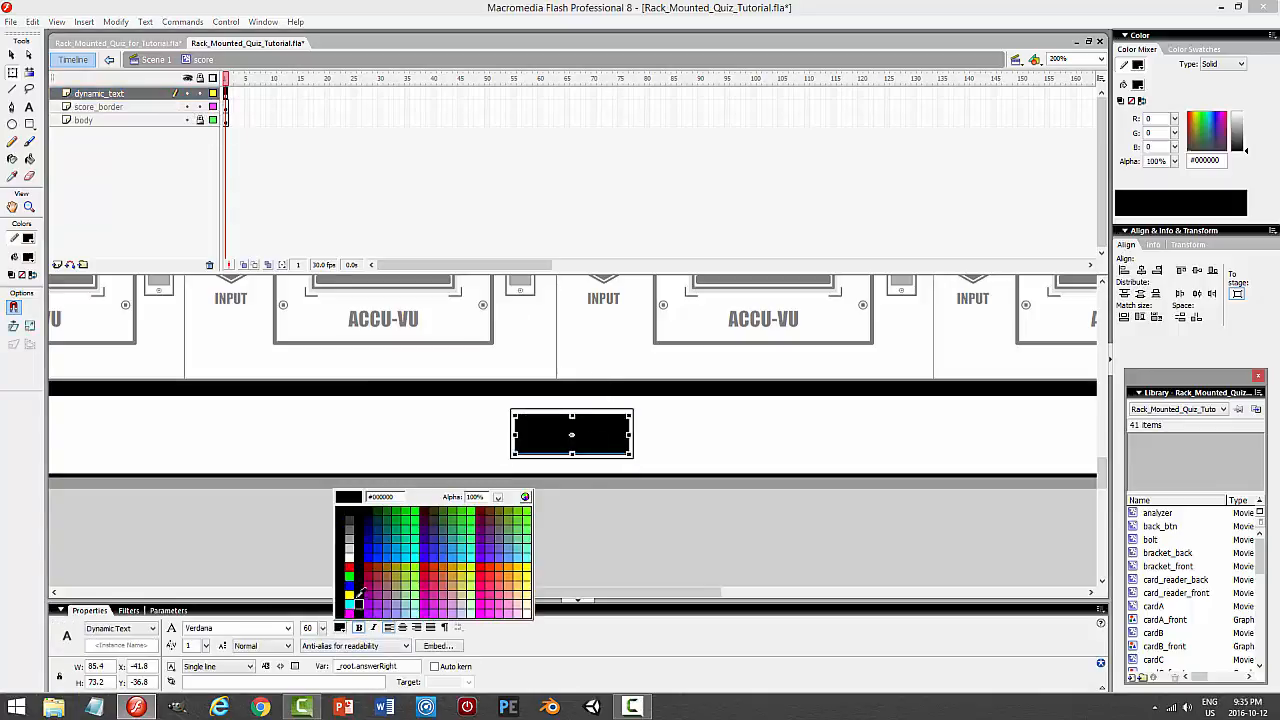
click(360, 556)
click(679, 550)
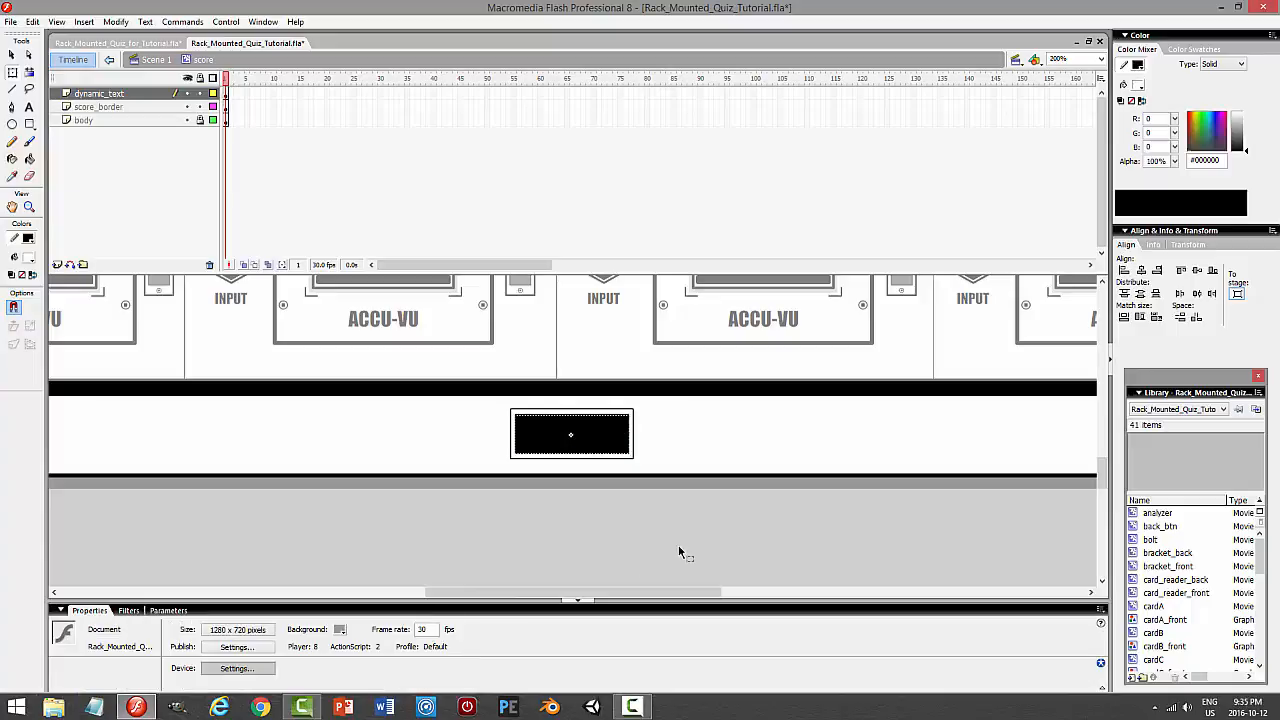
key(ctrl+Return)
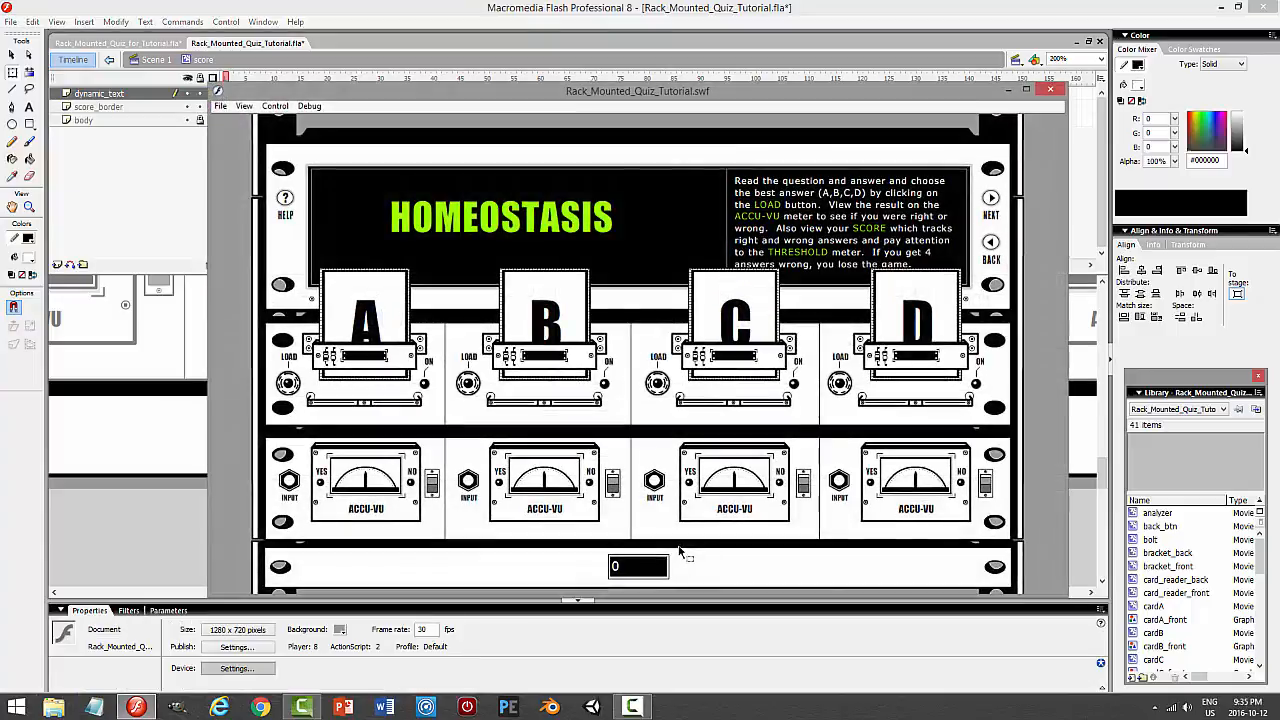
click(1050, 89)
Center-align the text in the dynamic score field and test the movie again
click(577, 436)
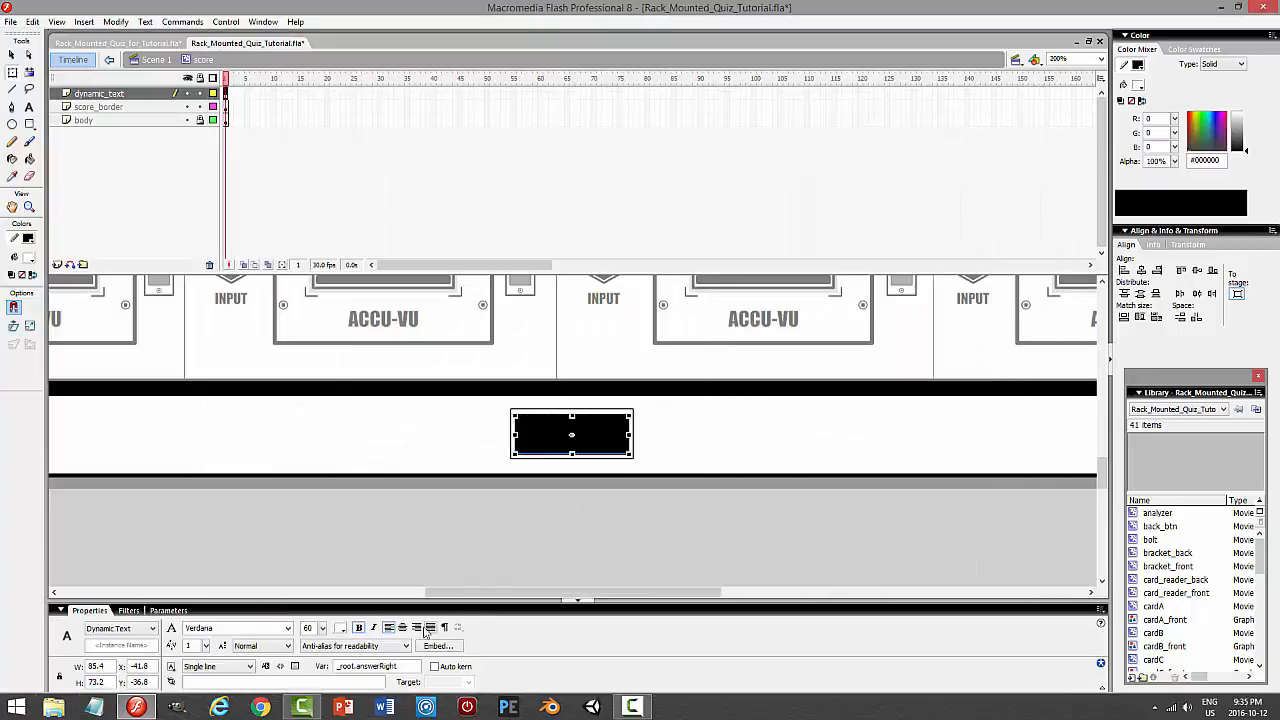
key(ctrl+Return)
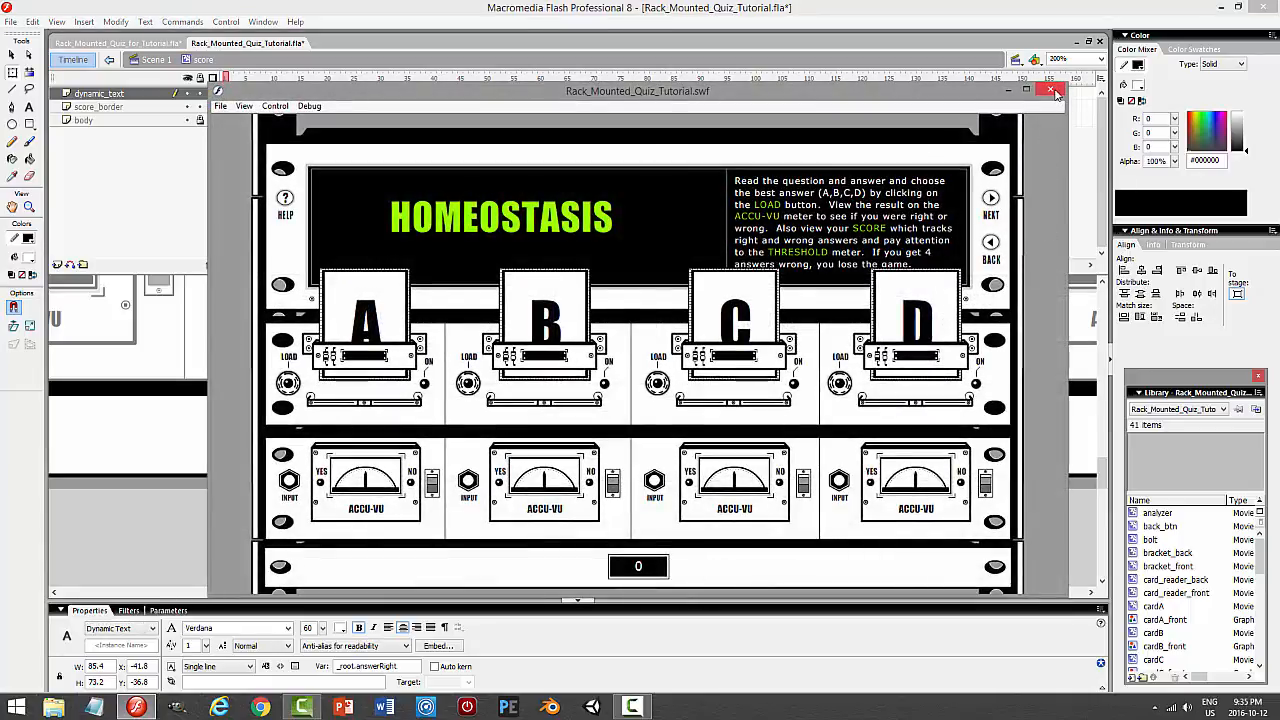
click(1052, 91)
Duplicate the text field with its black bordered background to the right, placing the copy at about X 165
drag(1100, 471, 1106, 385)
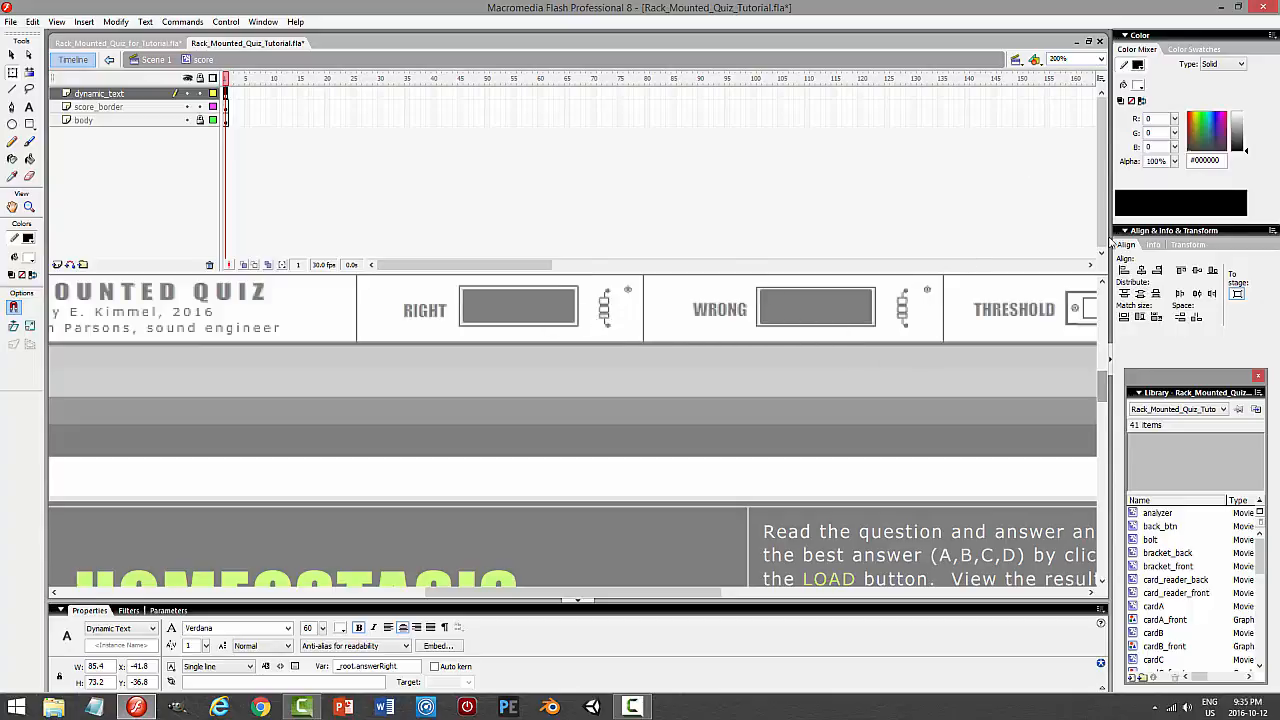
drag(1103, 405, 1104, 490)
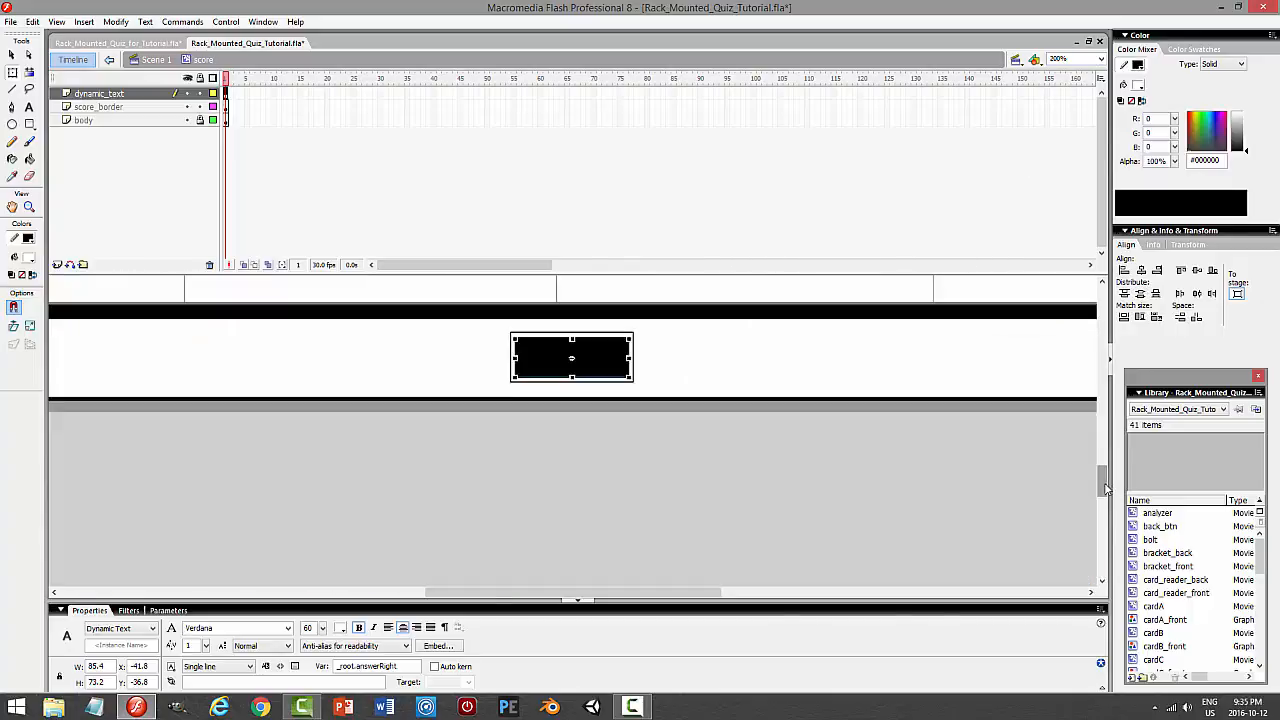
click(12, 54)
click(575, 469)
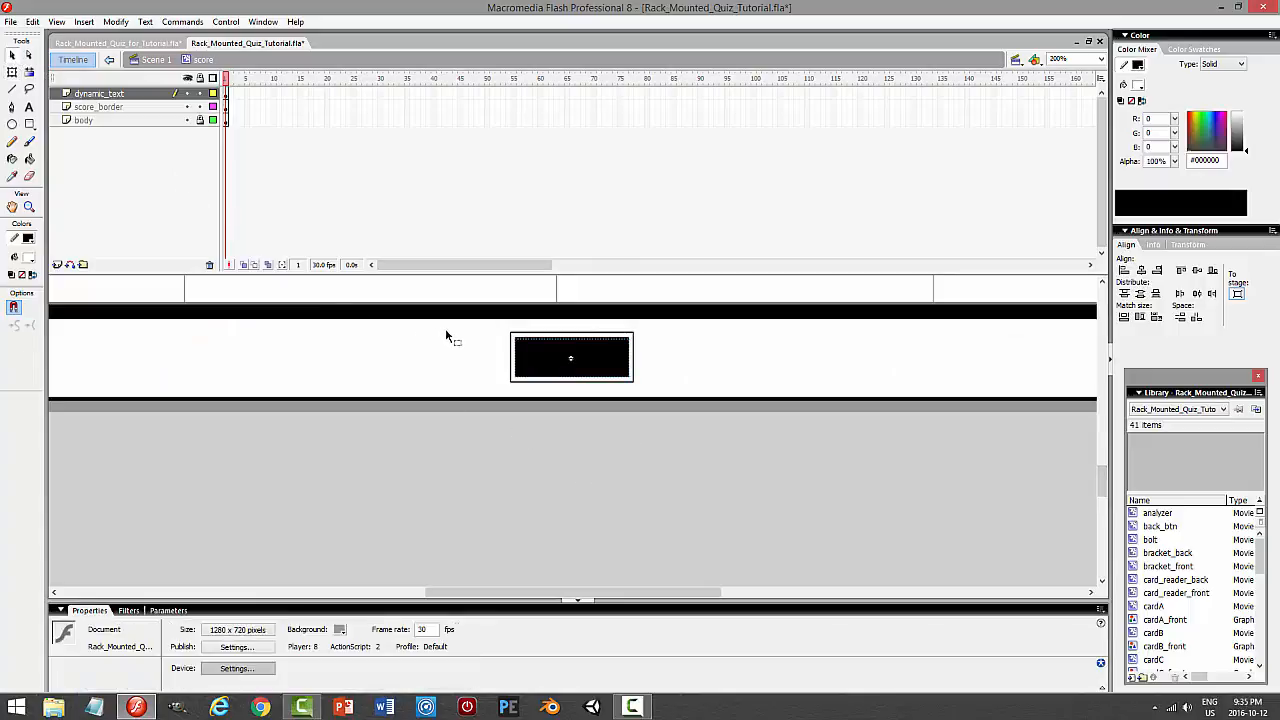
drag(665, 377, 706, 394)
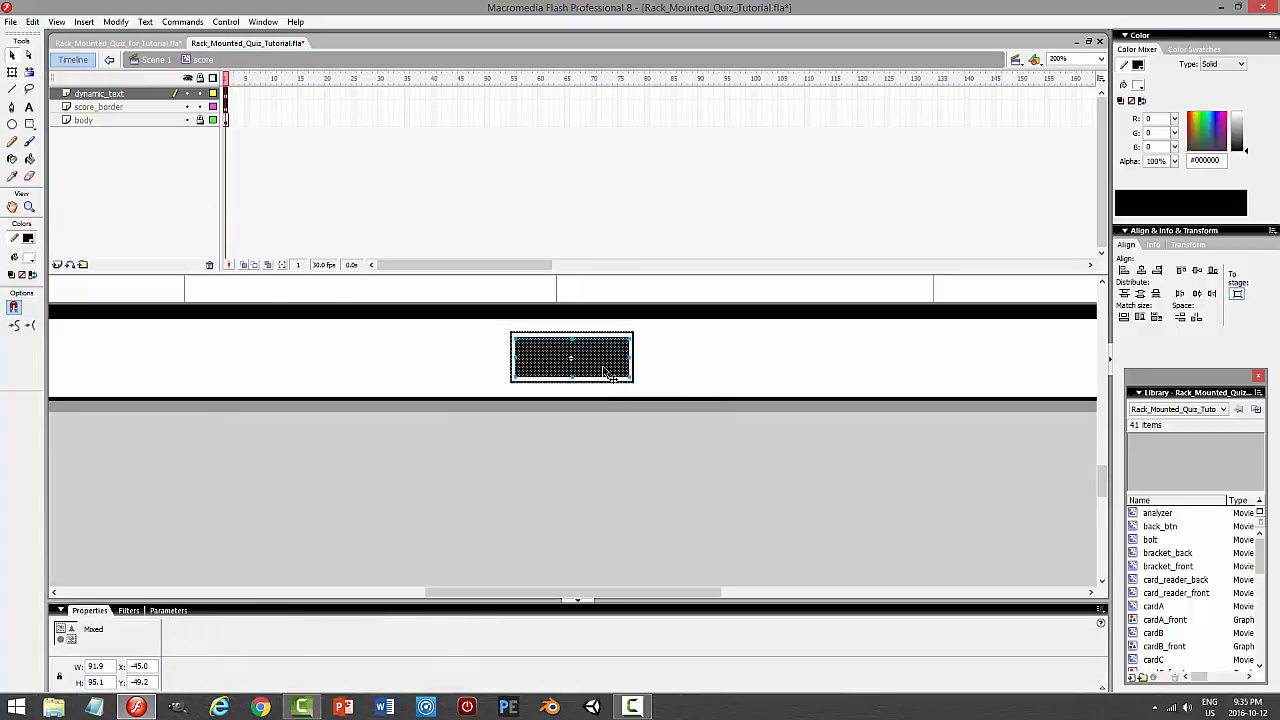
drag(611, 372, 884, 396)
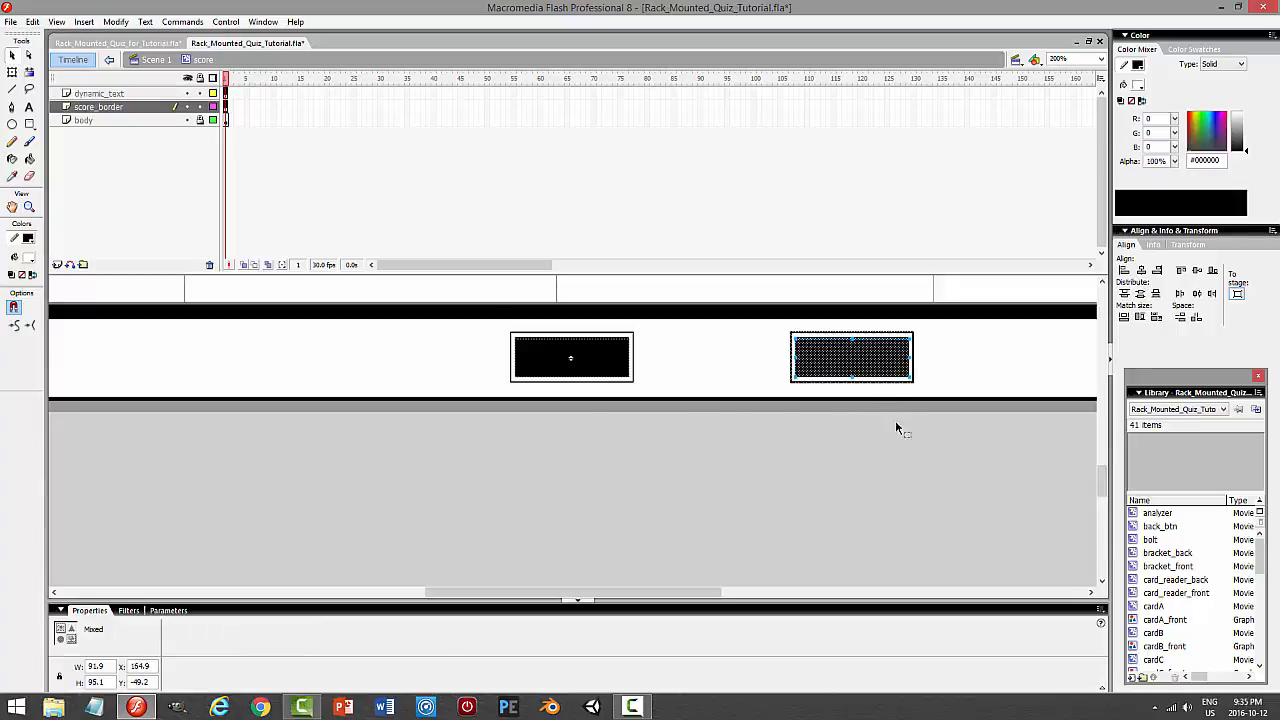
Set the copied text field's variable to _root.answerWrong and lock the dynamic_text and score_border layers
click(851, 362)
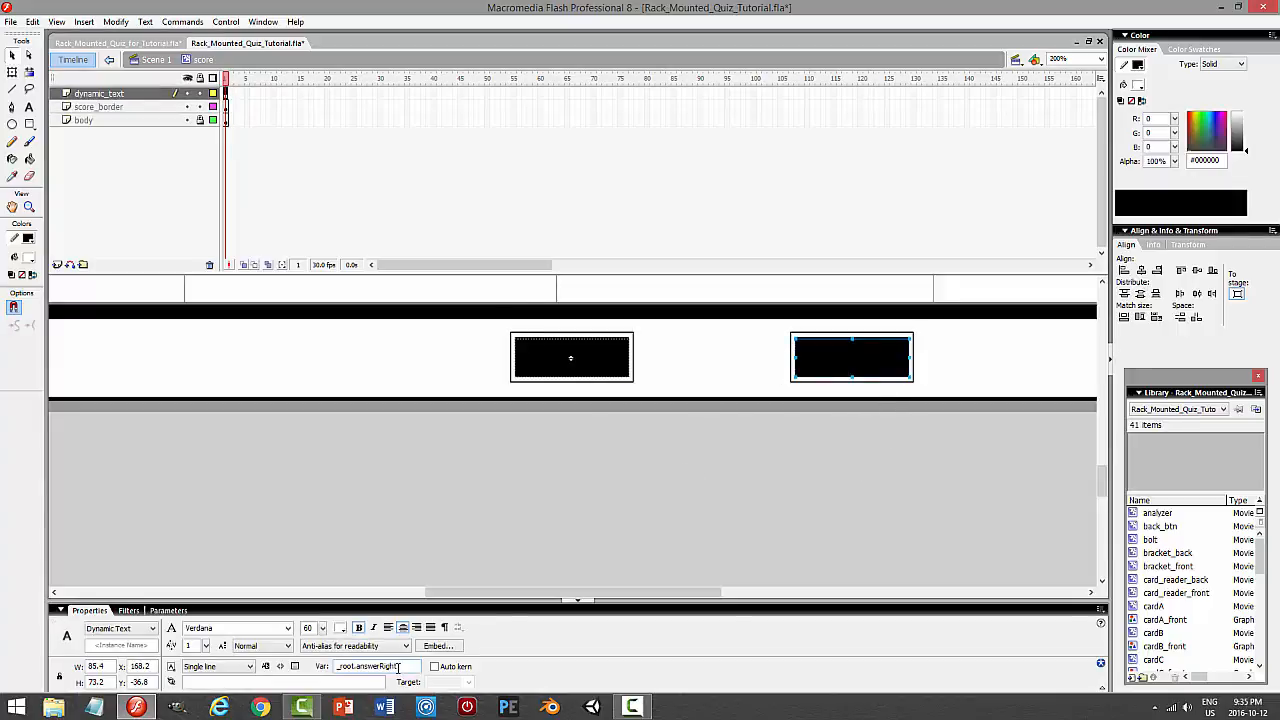
click(398, 668)
key(BackSpace)
key(BackSpace)
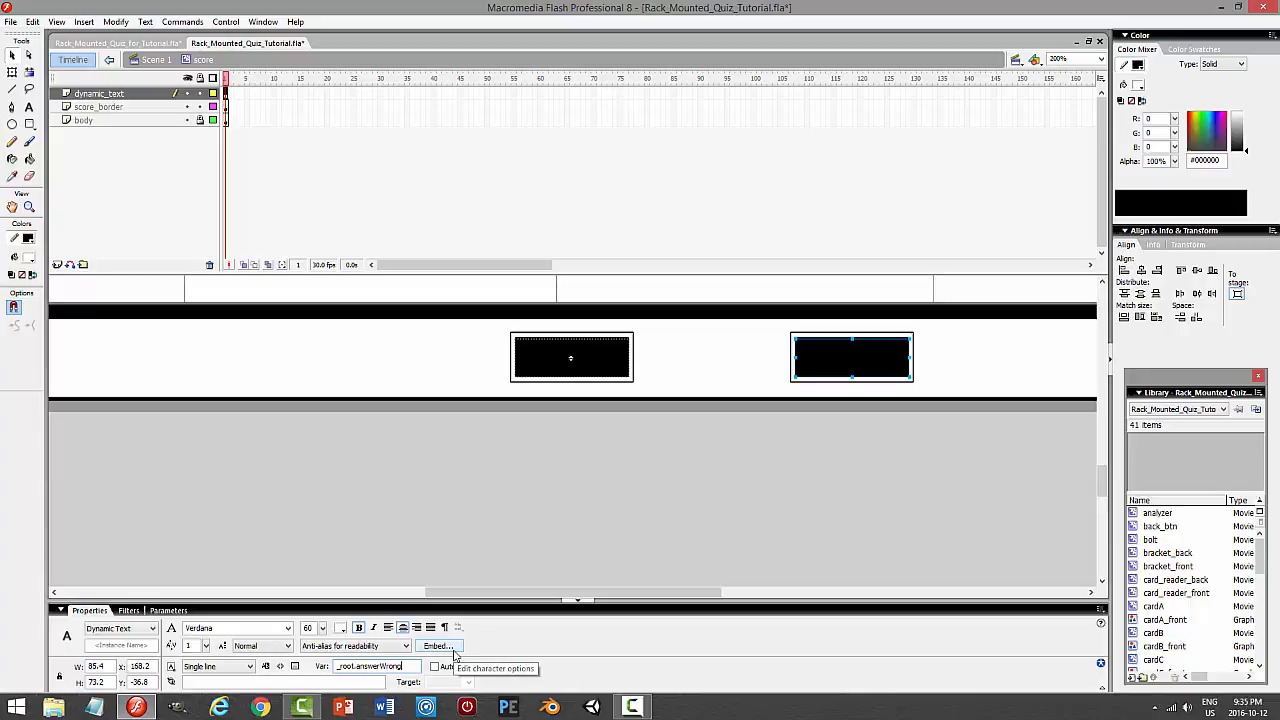
text(Wrong)
key(Return)
click(682, 498)
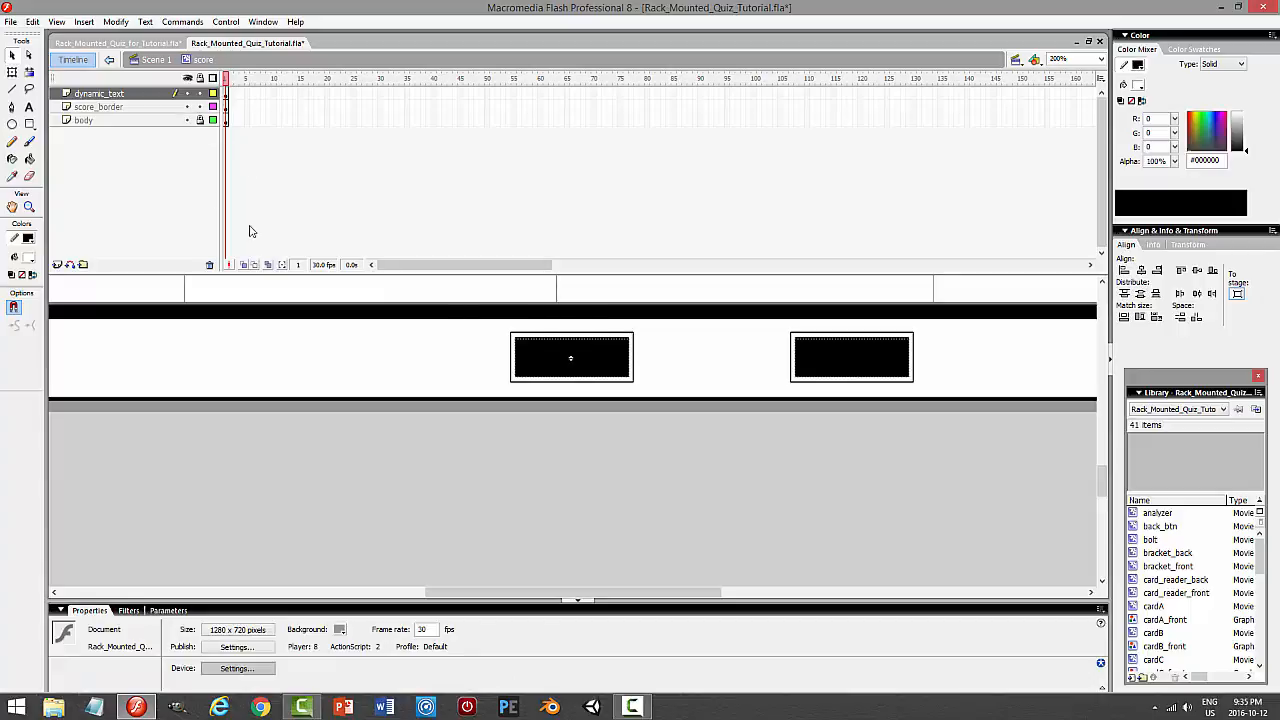
click(193, 95)
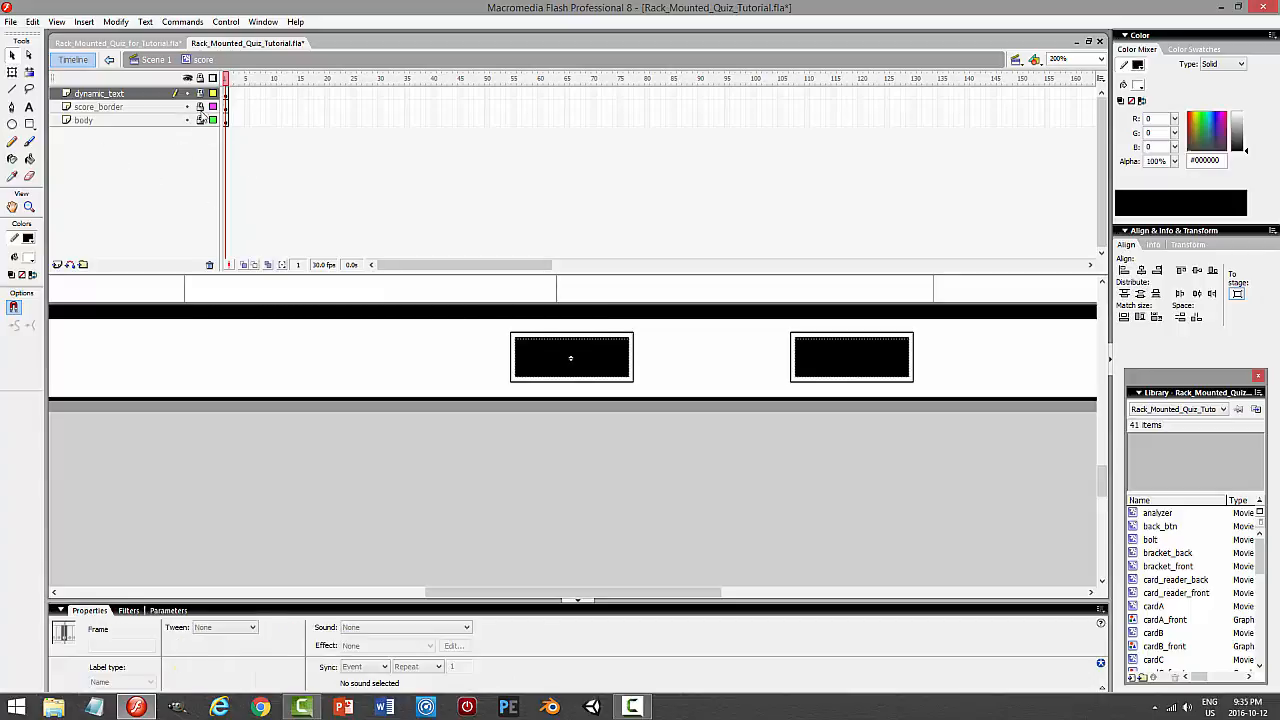
Add a new layer named text above the dynamic_text layer
click(57, 265)
double_click(105, 93)
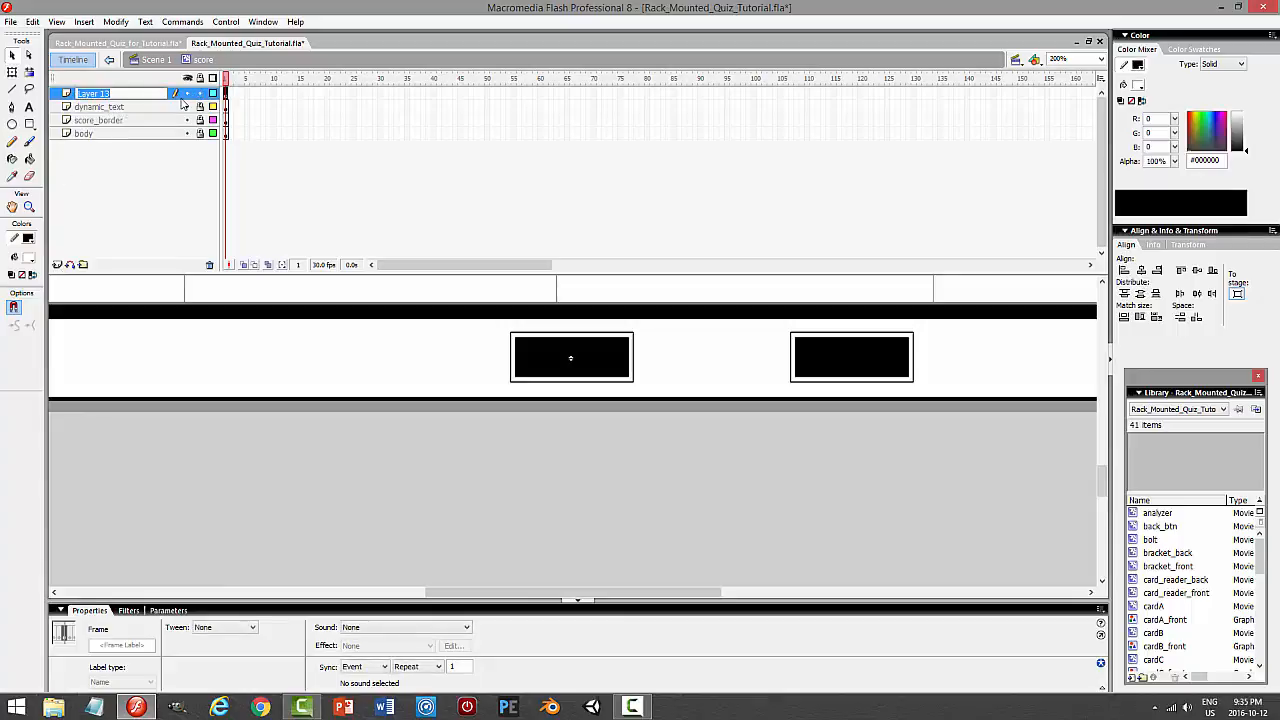
text(text)
key(Return)
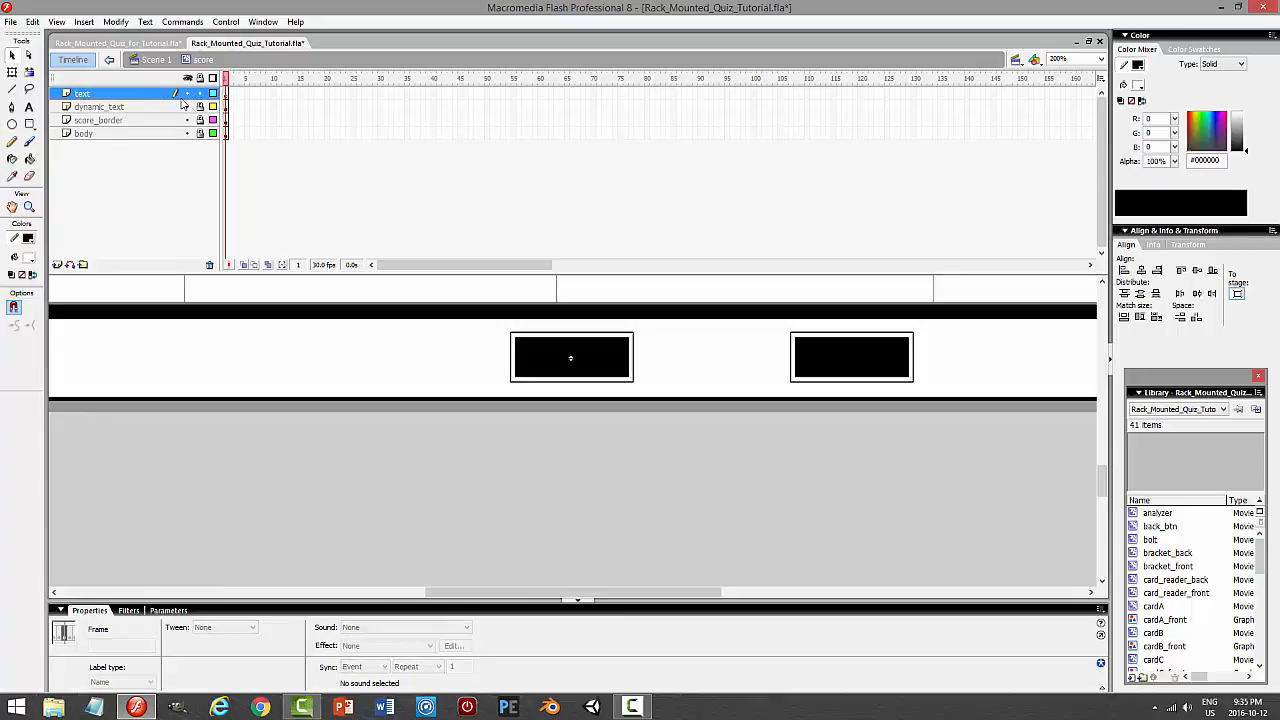
Set up the Text tool with black color, font size 20 and the Impact font
click(29, 107)
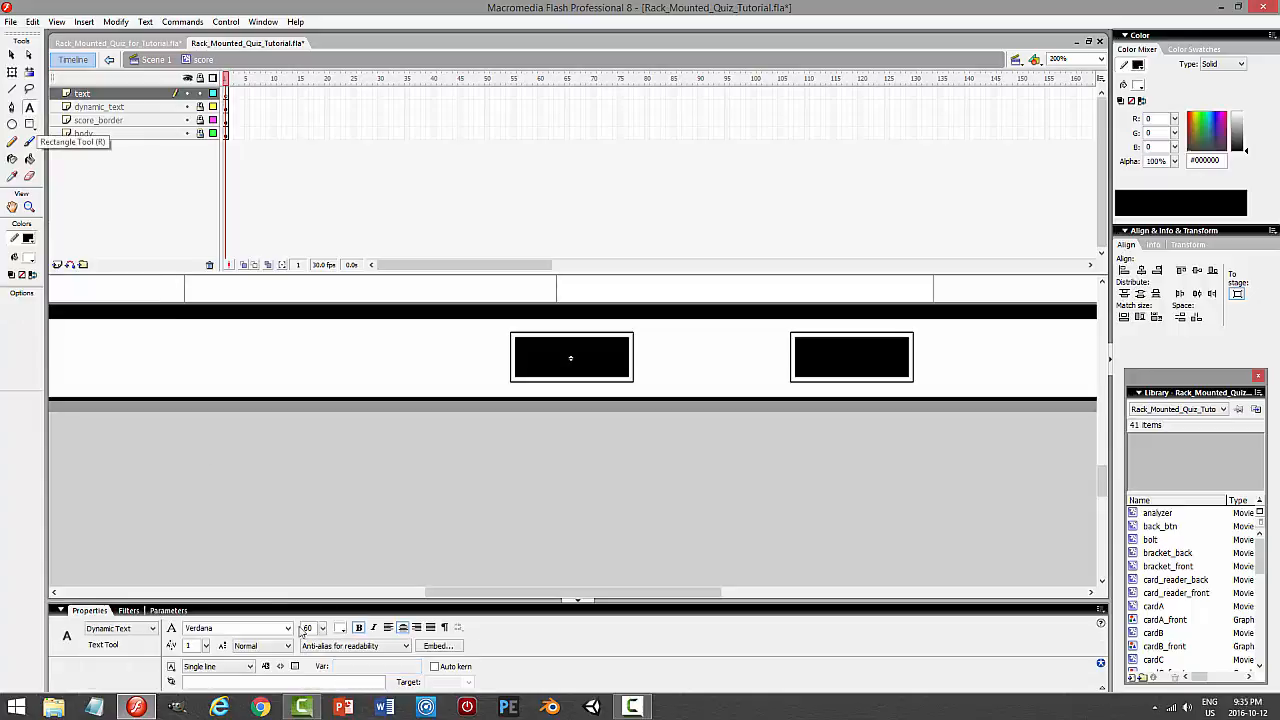
click(339, 628)
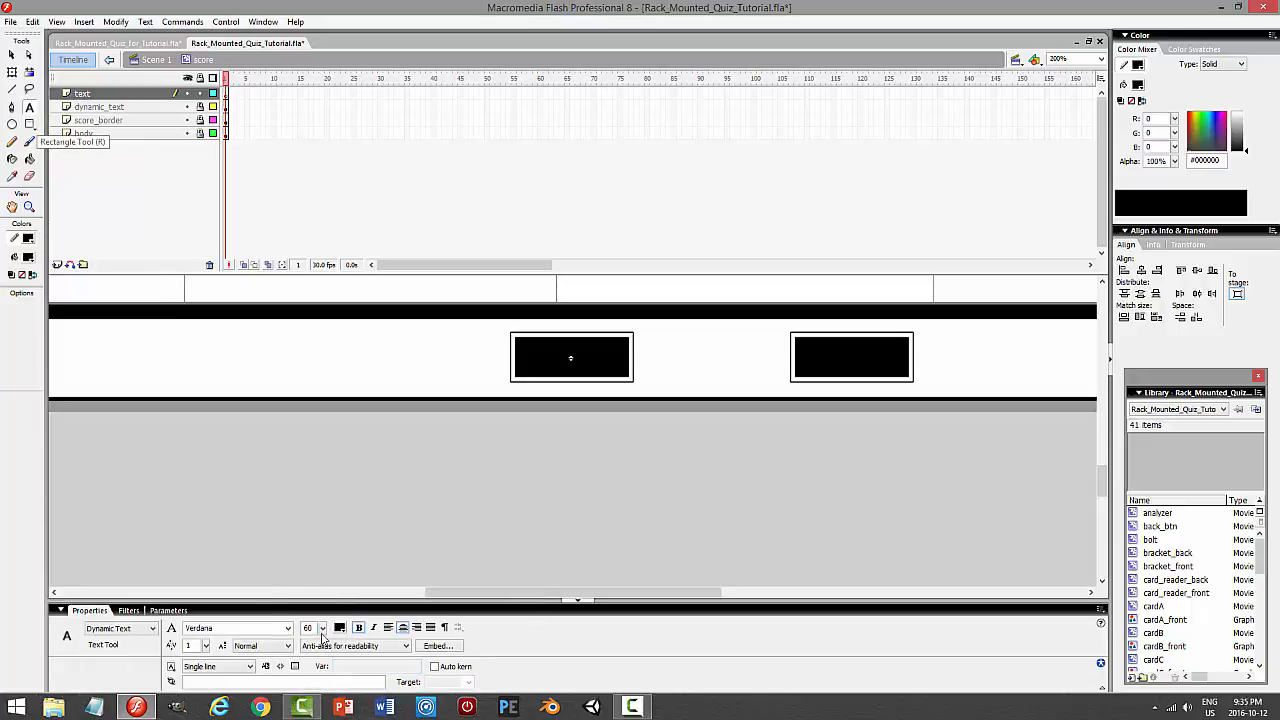
click(338, 515)
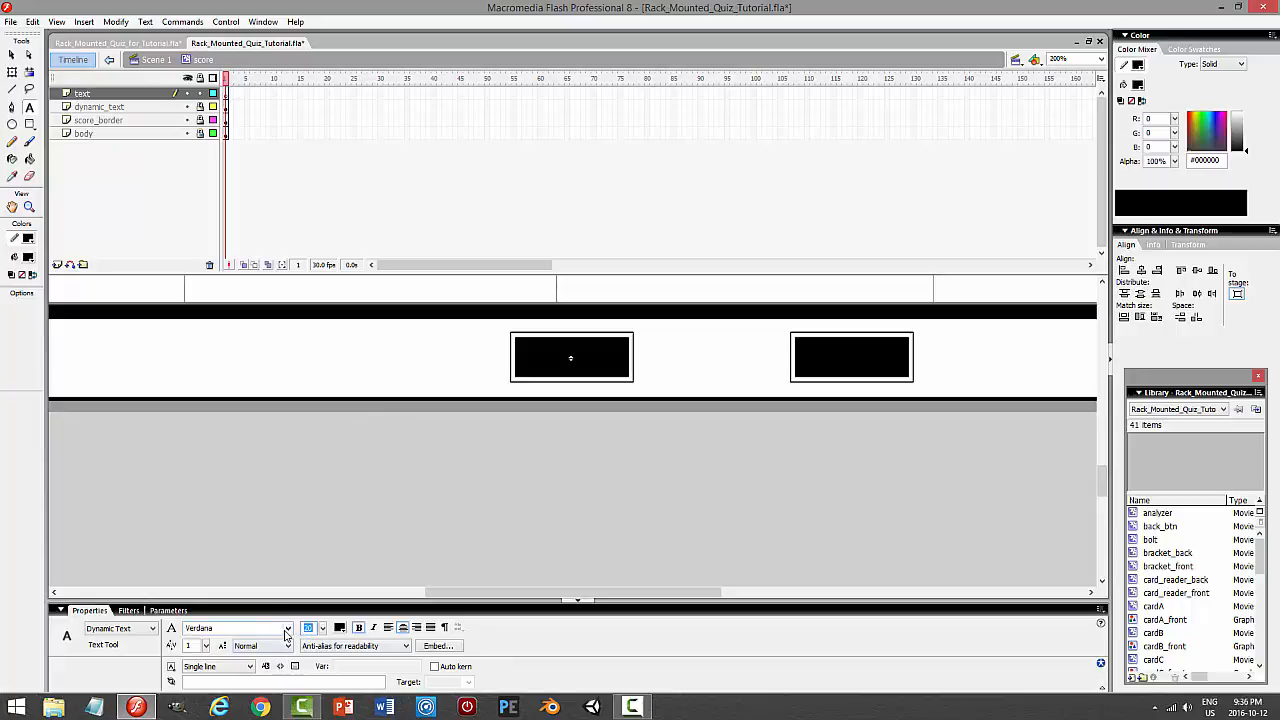
click(287, 628)
drag(289, 586, 286, 482)
scroll(290, 465, up, 10)
click(200, 521)
Draw a text box about 63 px wide to the left of the first score display and make it Static Text
drag(378, 346, 464, 366)
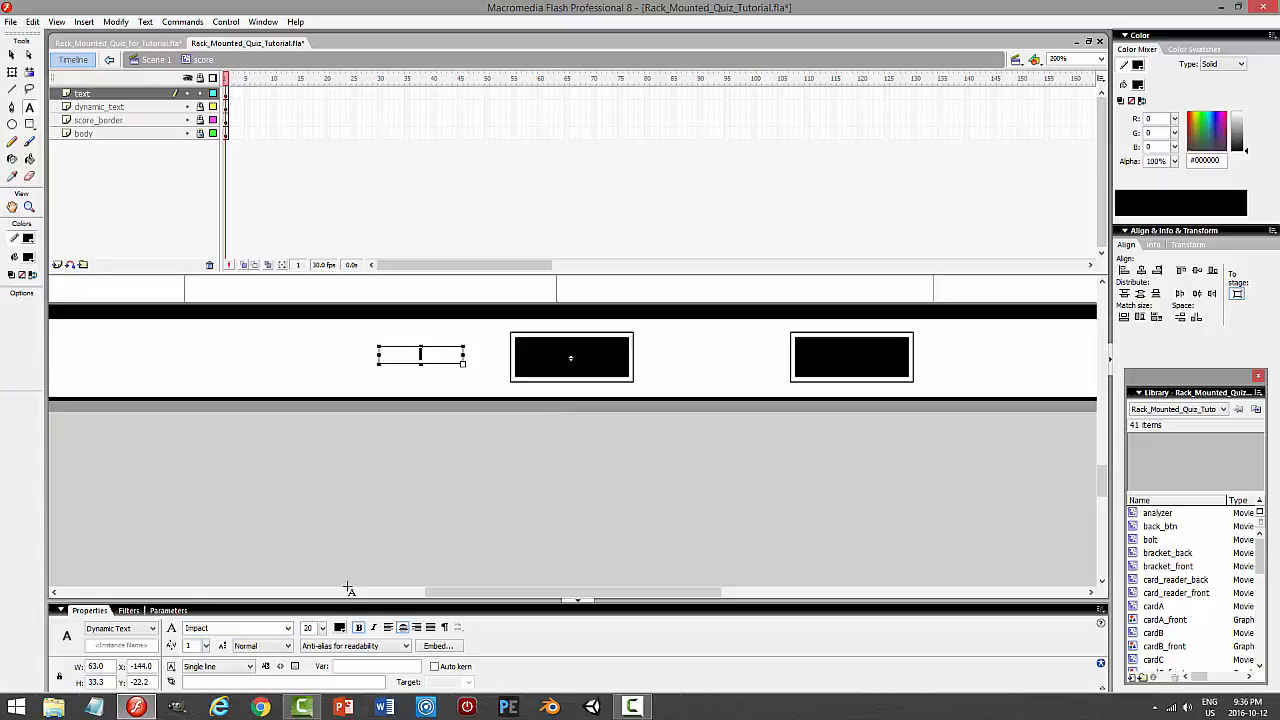
click(130, 629)
click(128, 640)
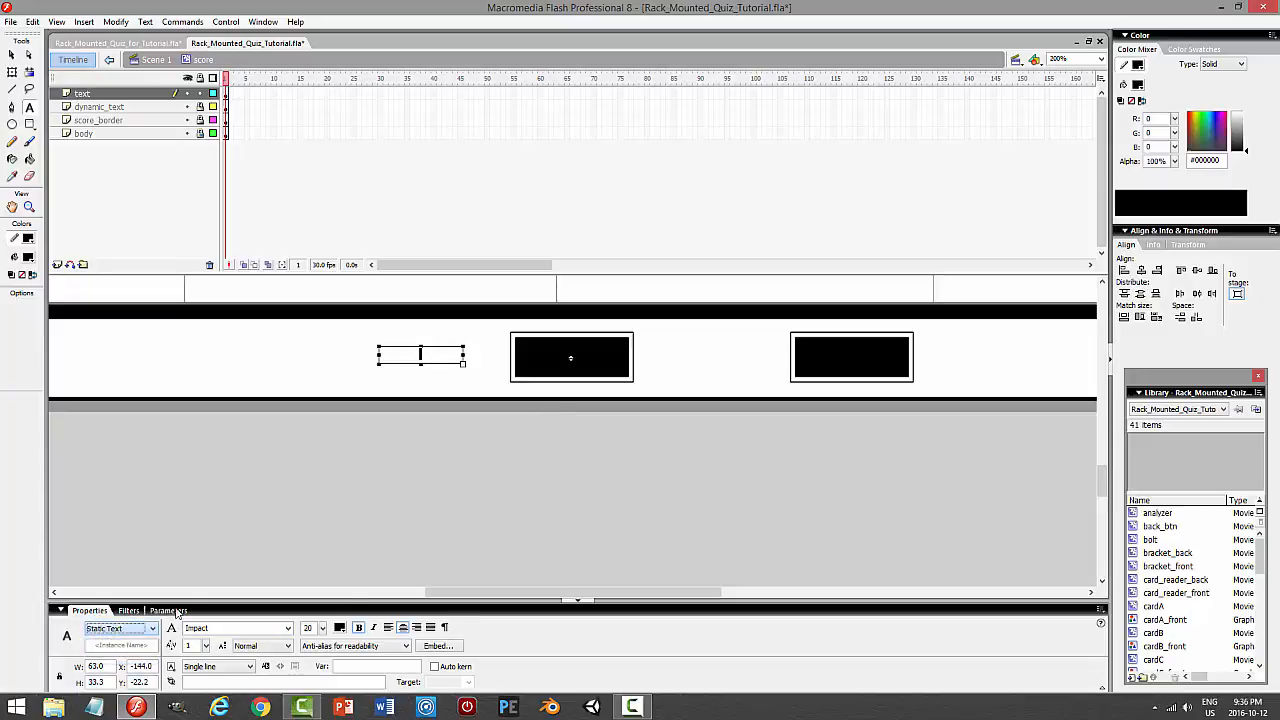
text(Score)
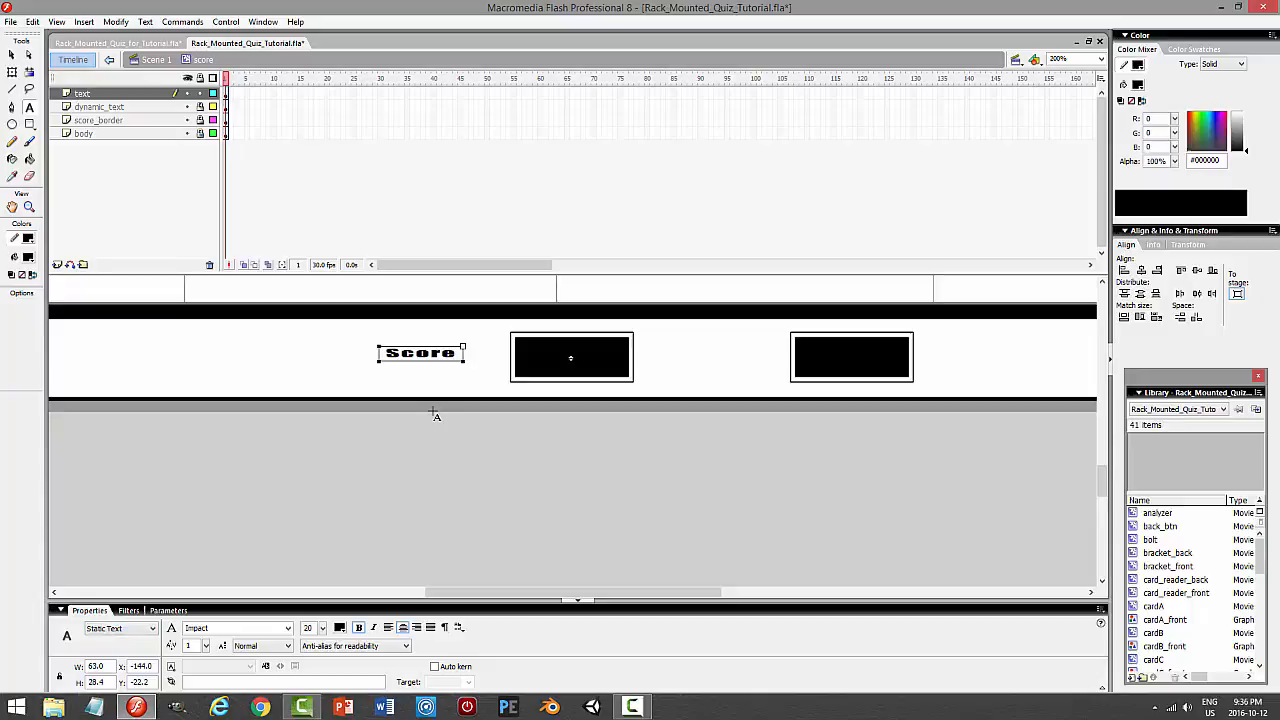
key(Return)
text(Right)
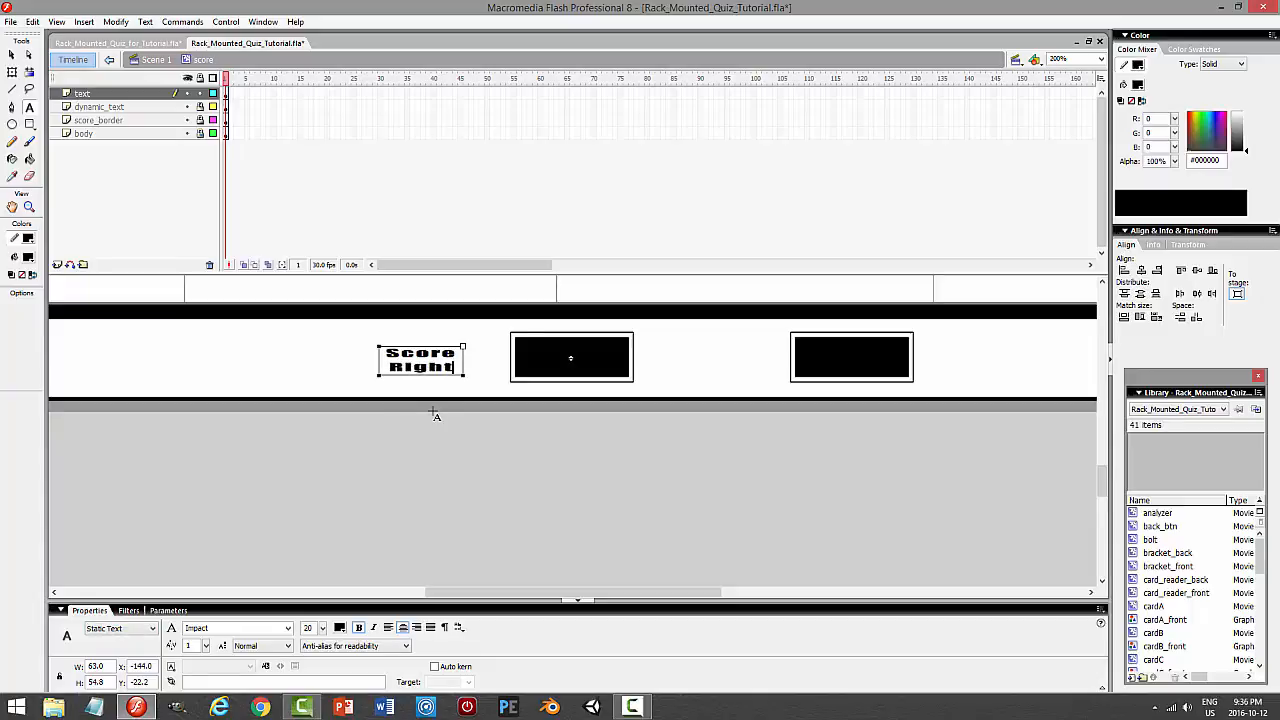
key(BackSpace)
key(BackSpace)
key(BackSpace)
key(BackSpace)
key(BackSpace)
key(BackSpace)
key(BackSpace)
key(BackSpace)
key(BackSpace)
key(BackSpace)
key(BackSpace)
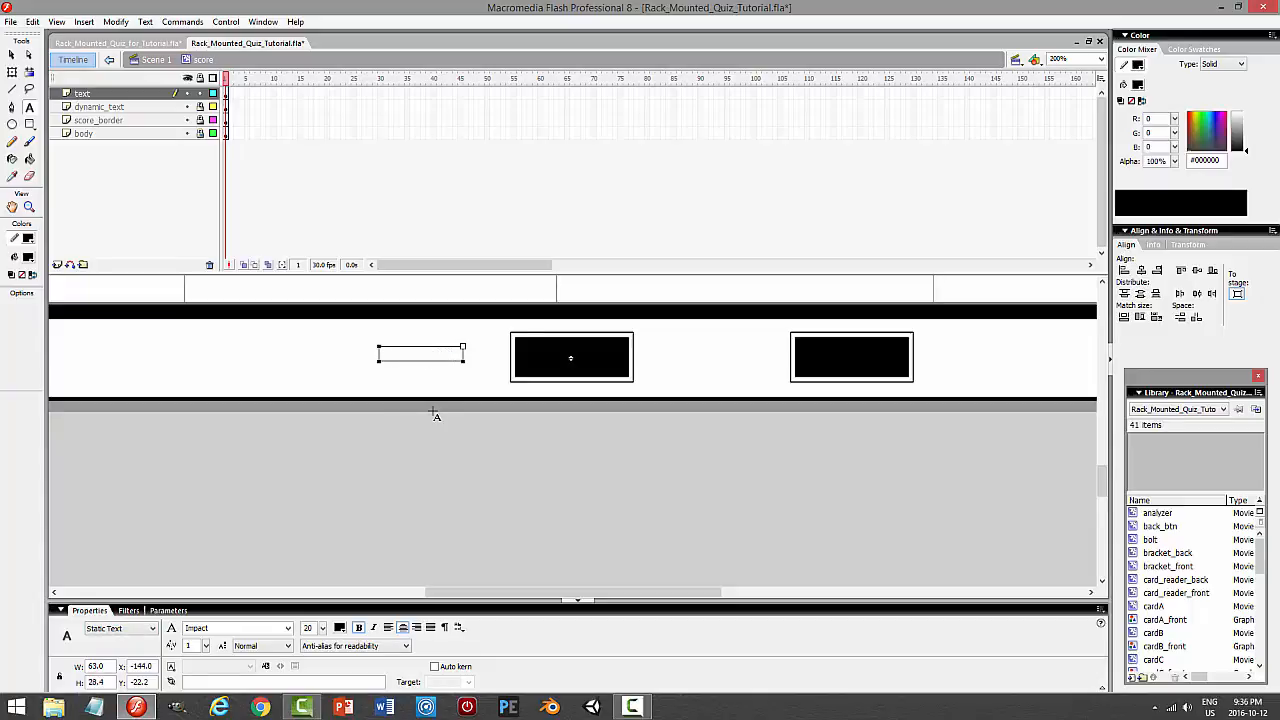
Enter SCORE RIGHT in capitals on two lines in the text box and set its letter spacing to 0
text(Score)
key(Return)
text(Right)
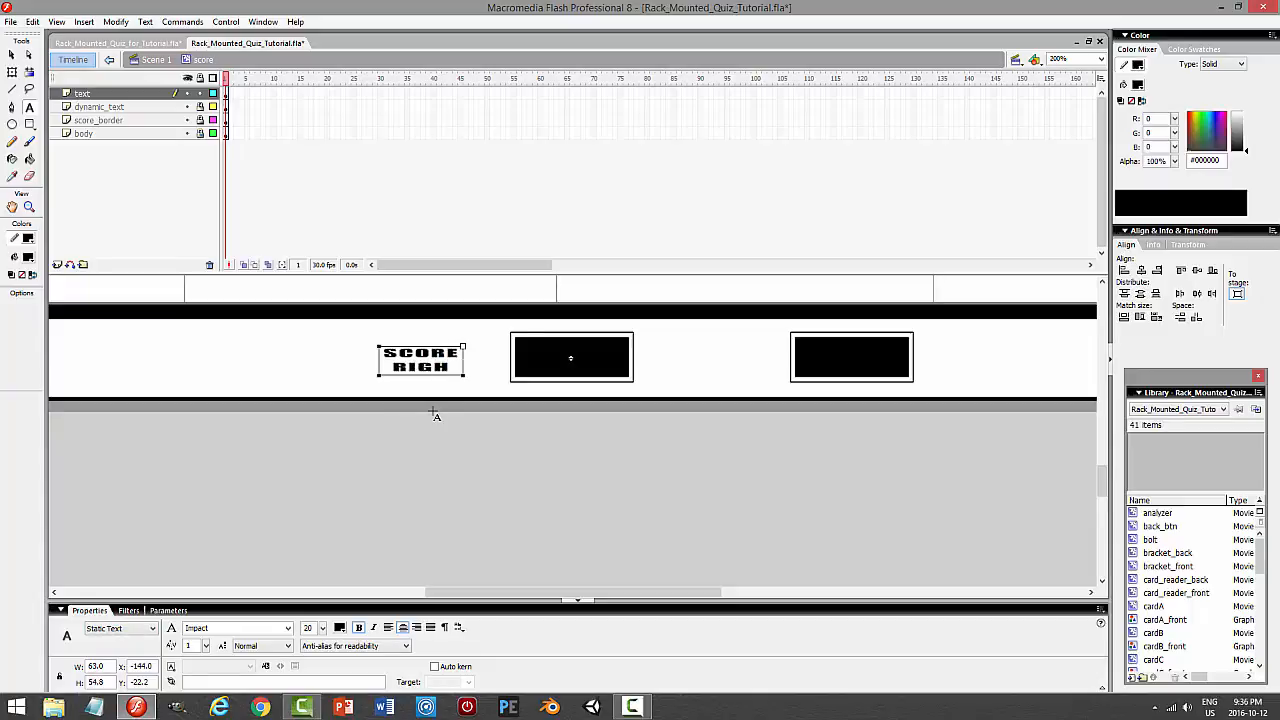
click(12, 54)
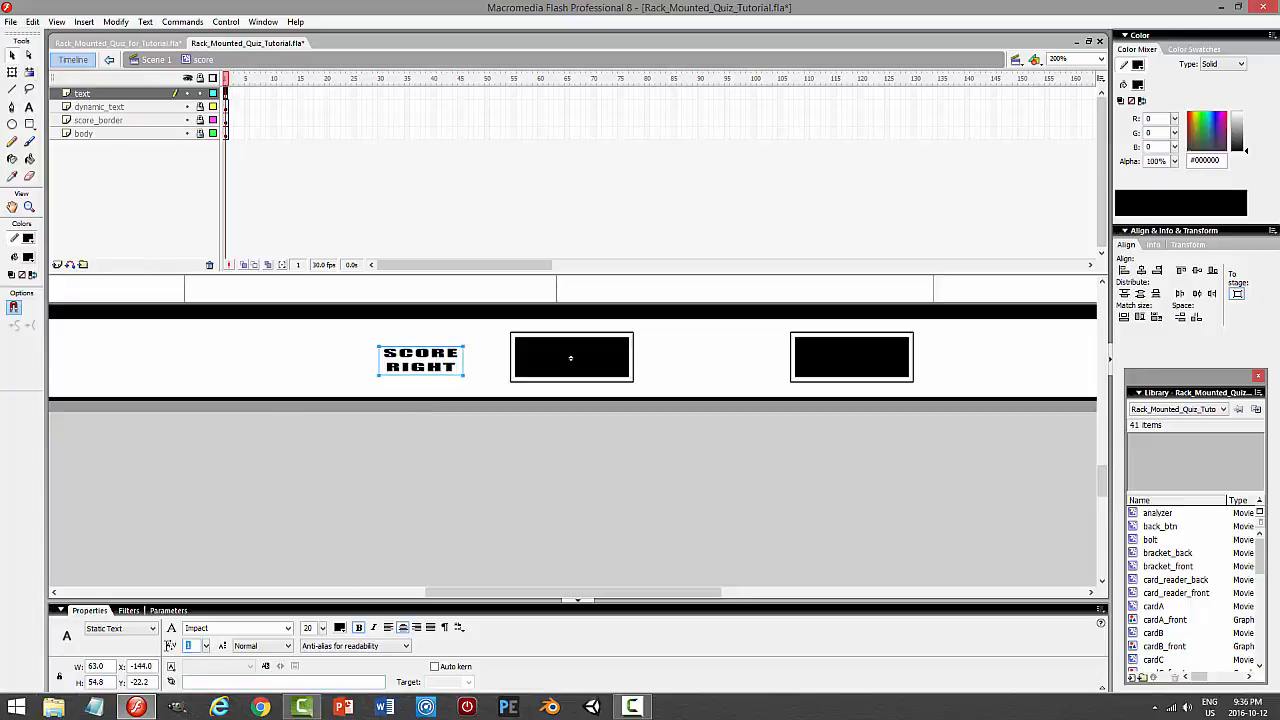
key(Return)
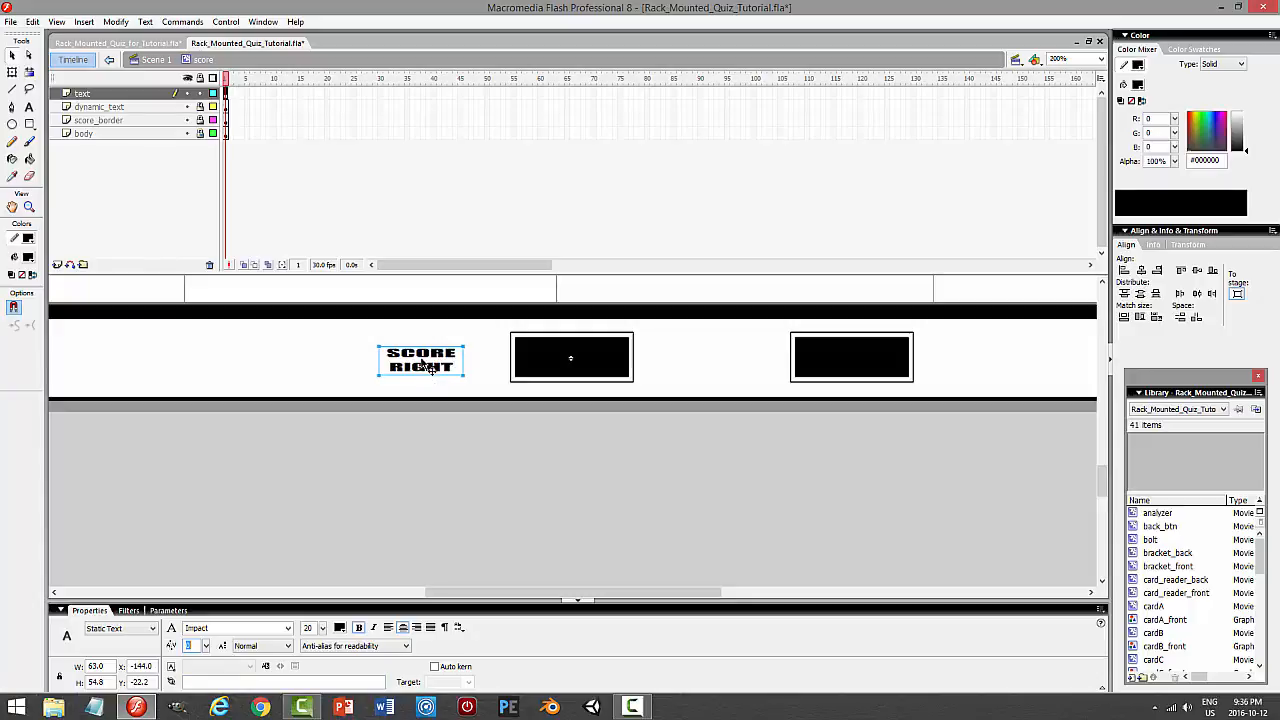
Stretch the SCORE RIGHT label vertically to about 83 px high with Free Transform and set its font size to 13
click(12, 72)
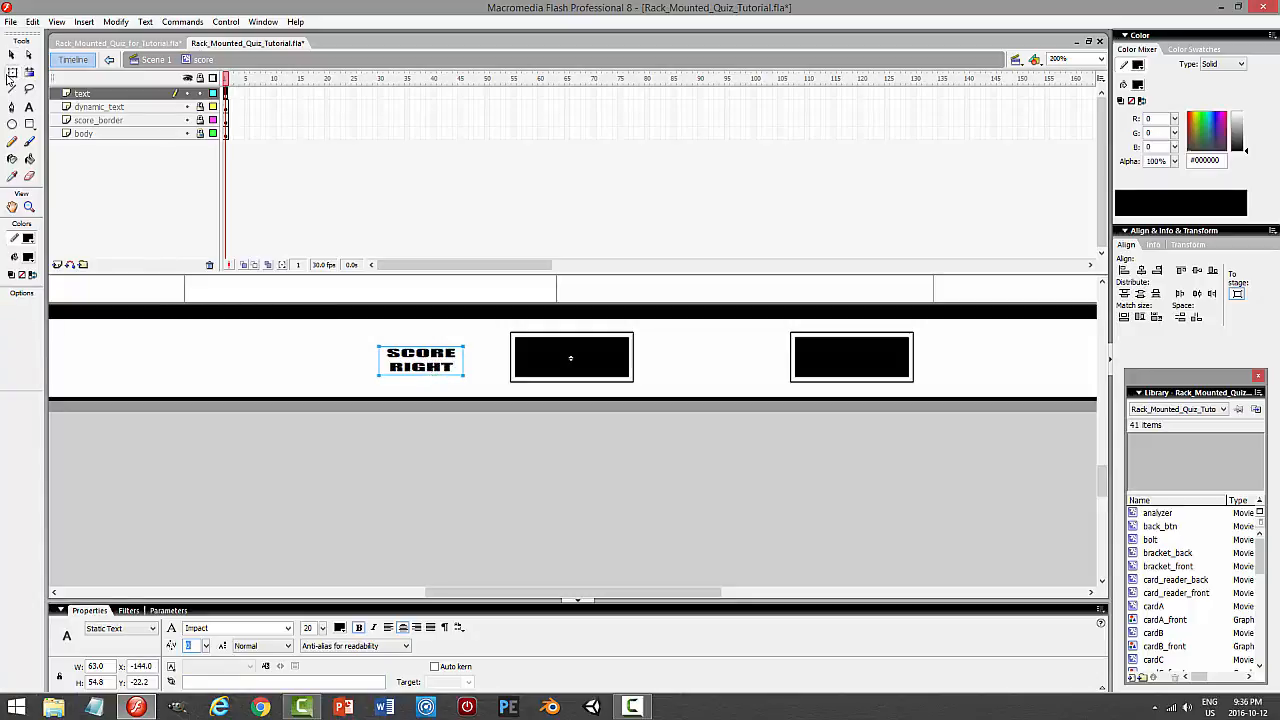
drag(421, 347, 421, 342)
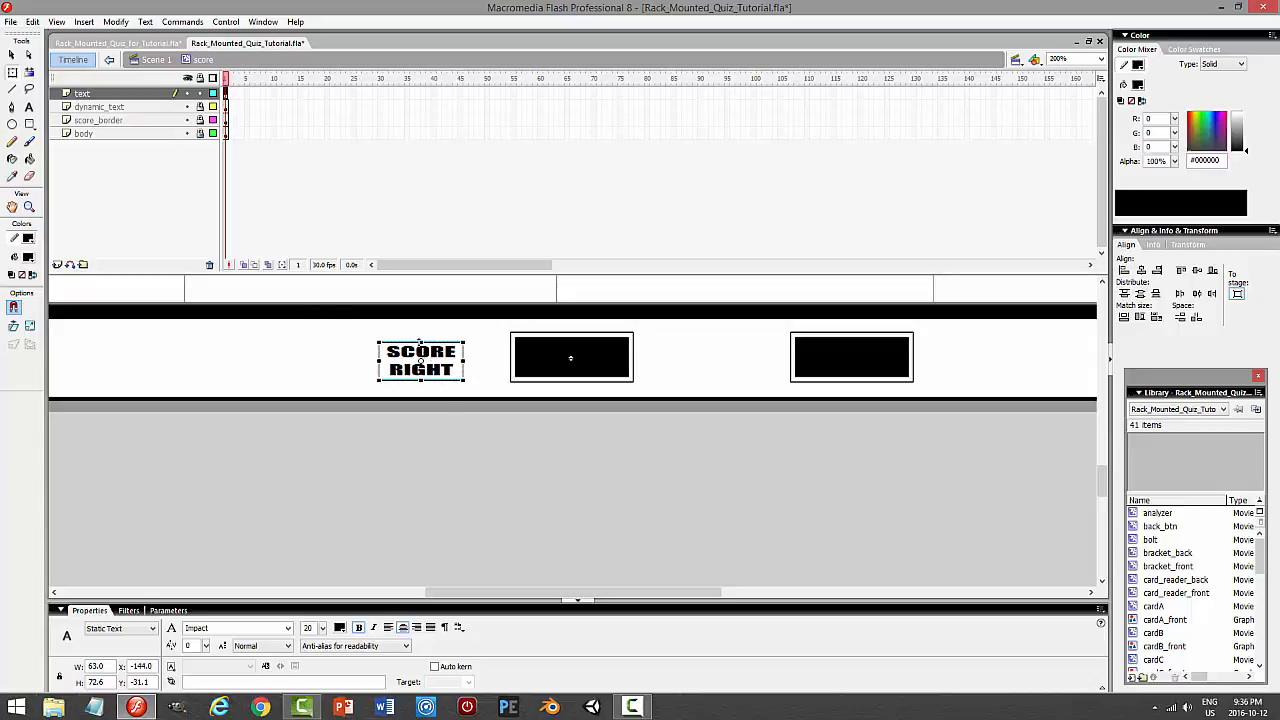
drag(421, 342, 421, 338)
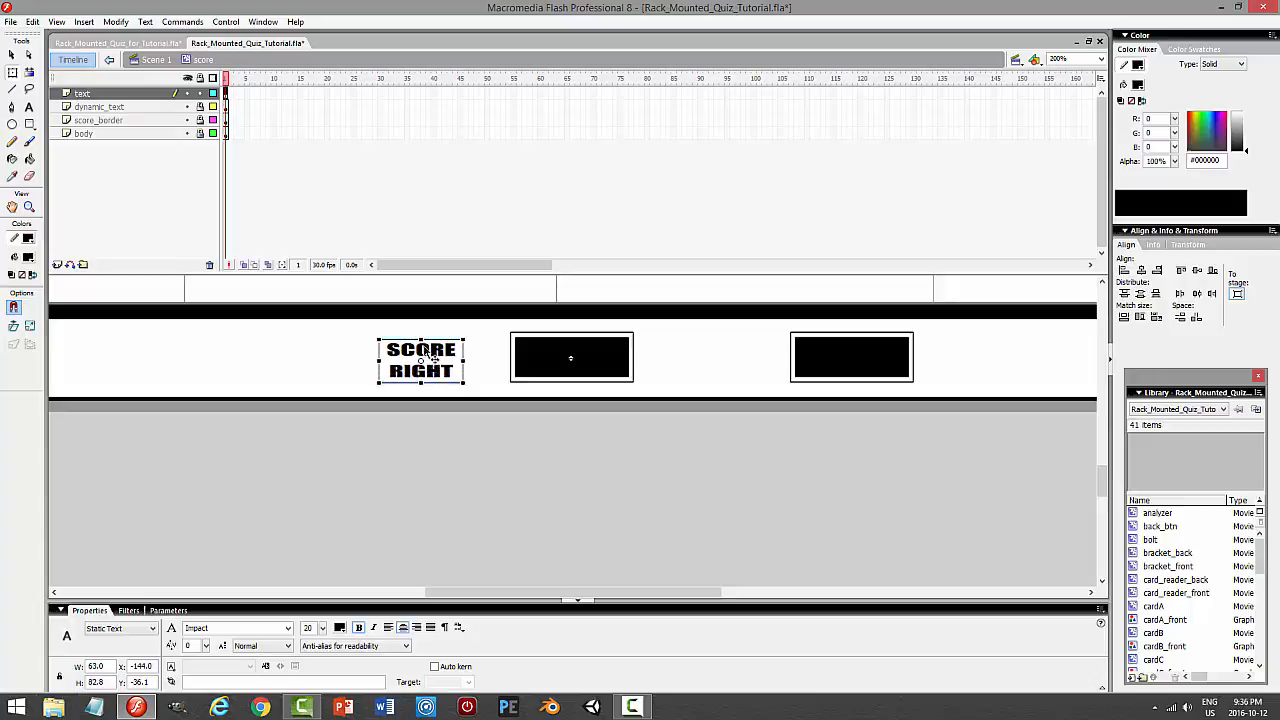
click(12, 55)
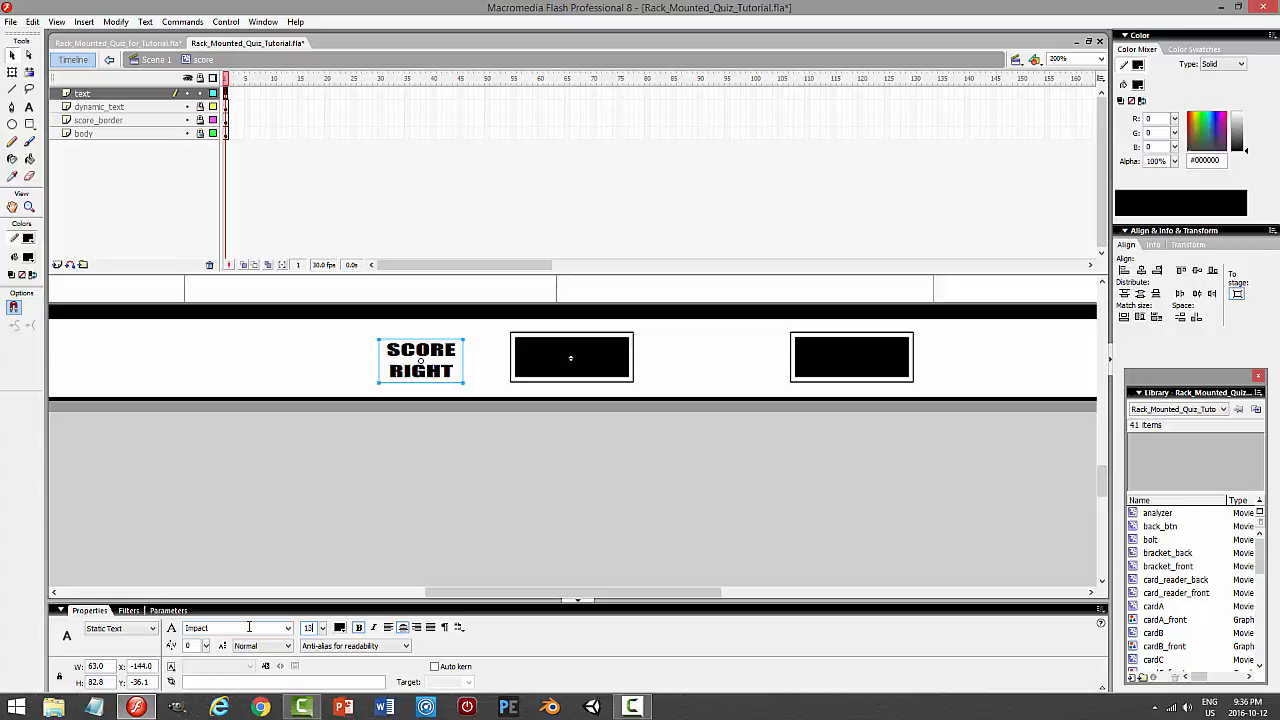
key(Return)
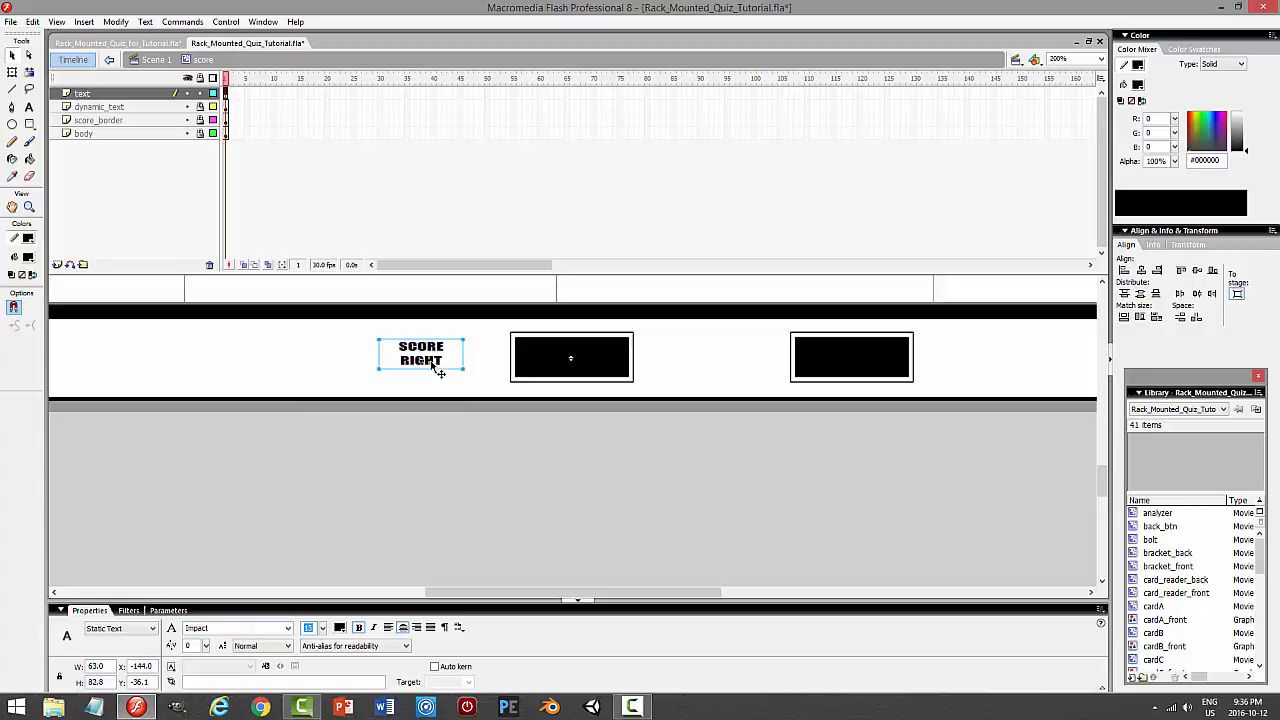
Move the SCORE RIGHT label close beside the first score display, at about X -117.5, Y -25.9
drag(447, 365, 467, 366)
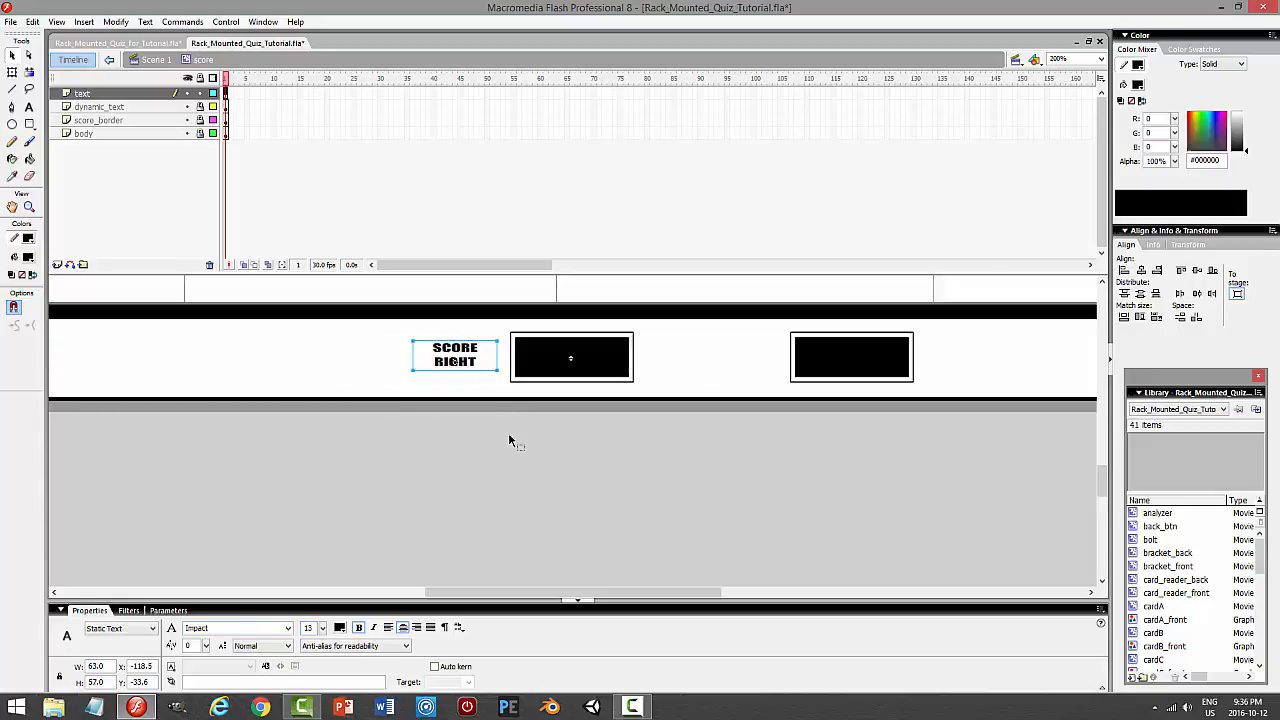
click(508, 437)
click(465, 370)
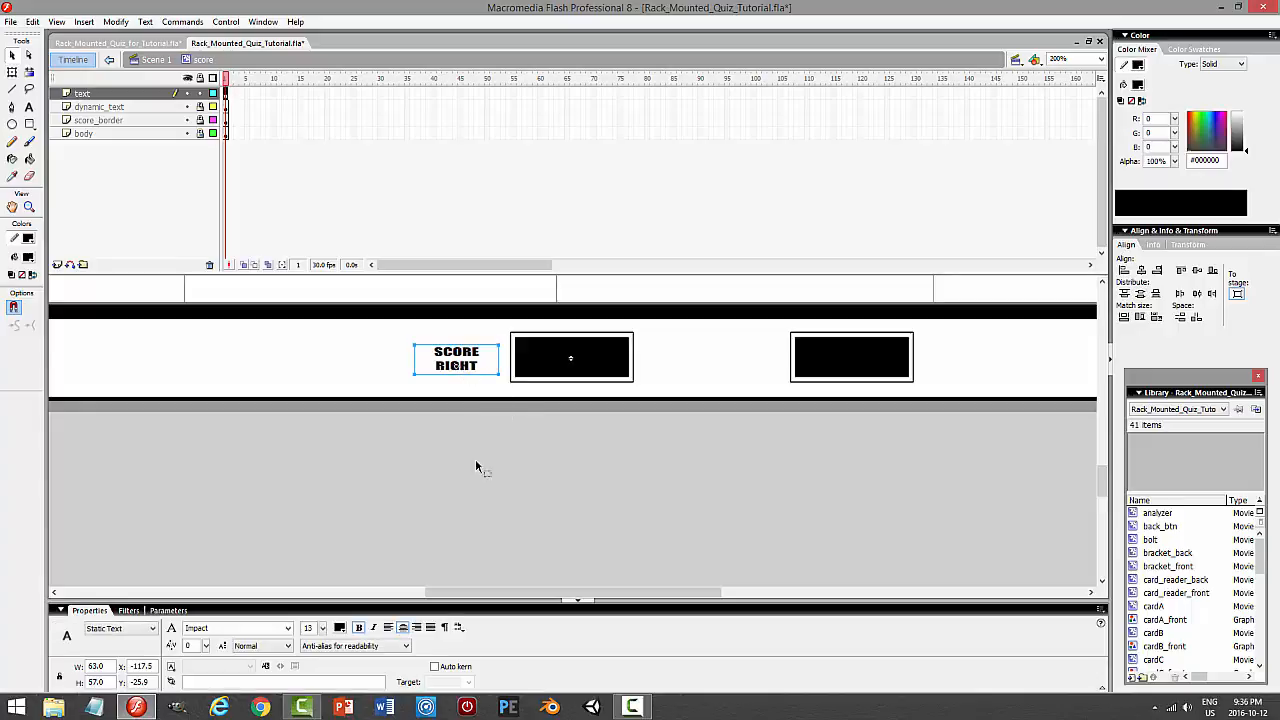
Set the SCORE RIGHT label's font size to 15 and reduce its line spacing
click(358, 627)
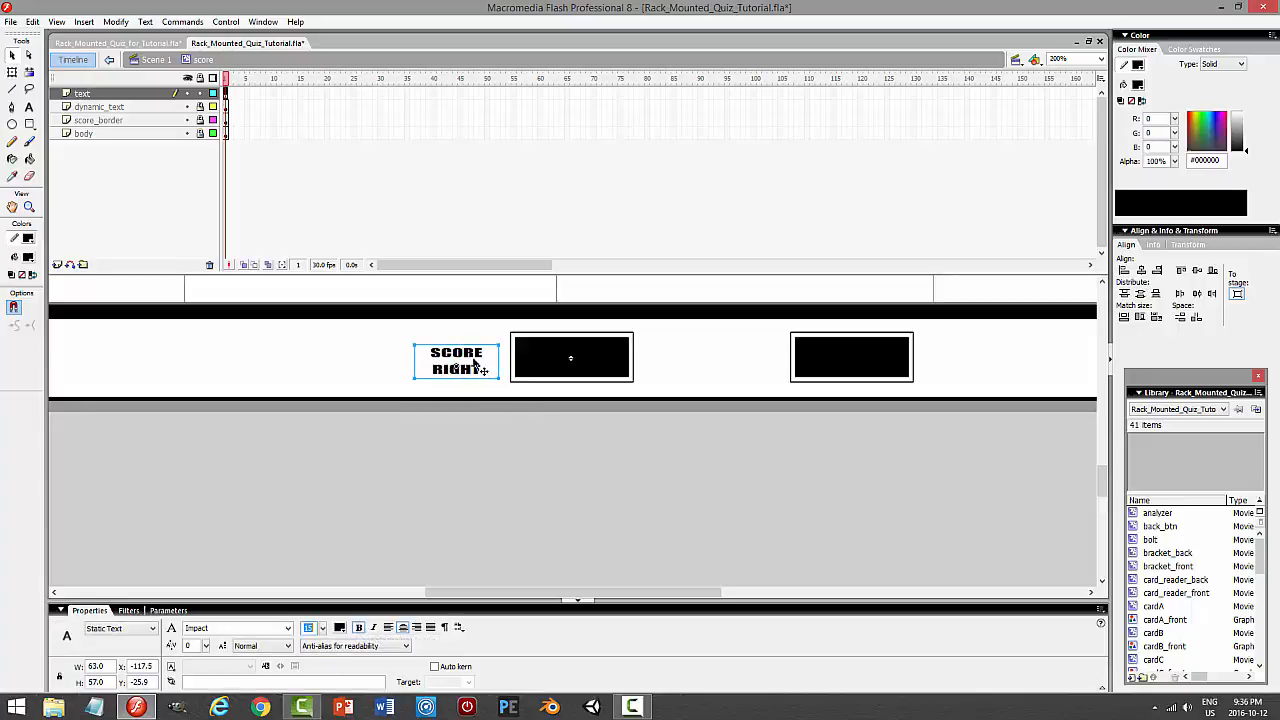
click(444, 627)
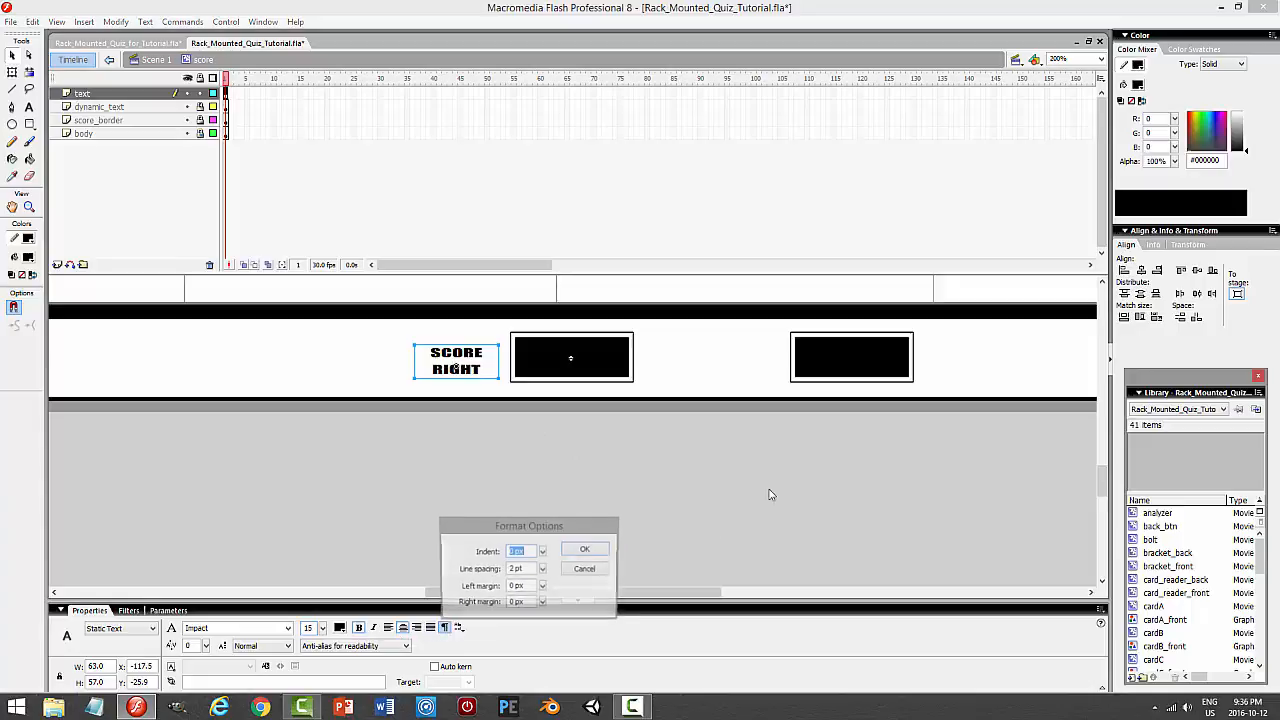
click(522, 568)
key(Return)
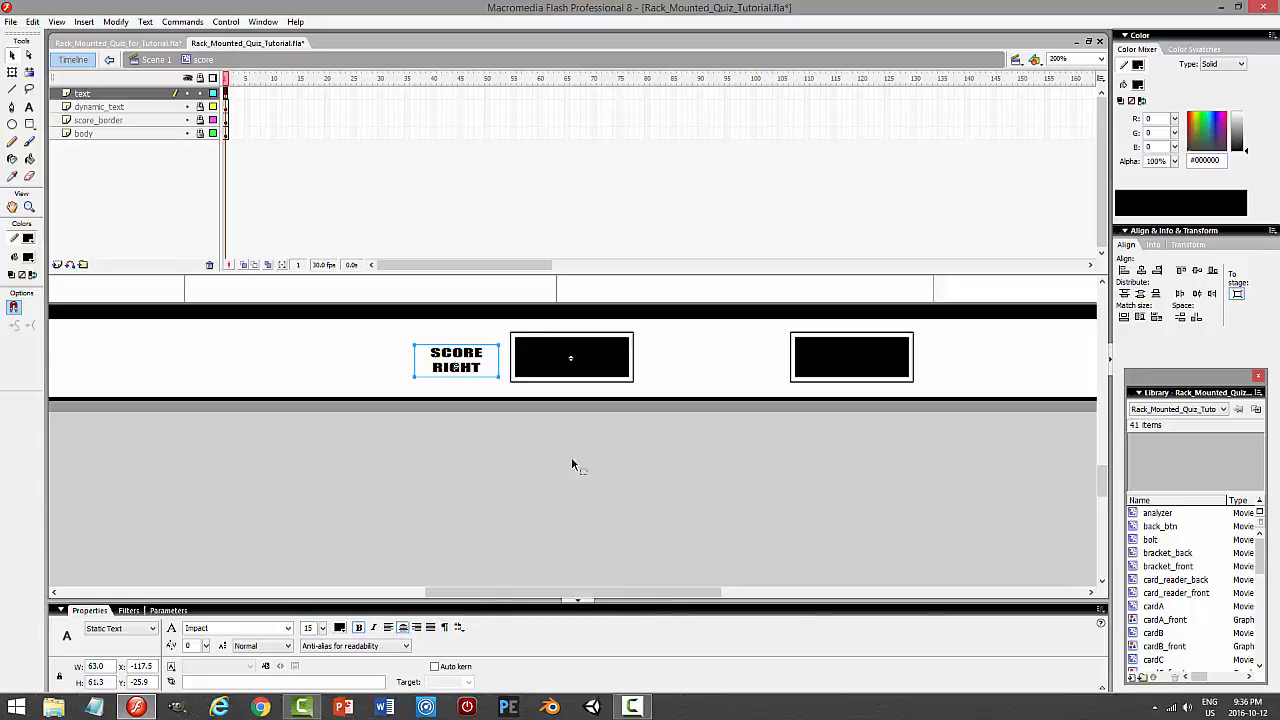
Duplicate the SCORE RIGHT label beside the second score display, placing the copy at about X 95, Y -24.9
click(503, 417)
click(478, 369)
drag(478, 369, 758, 370)
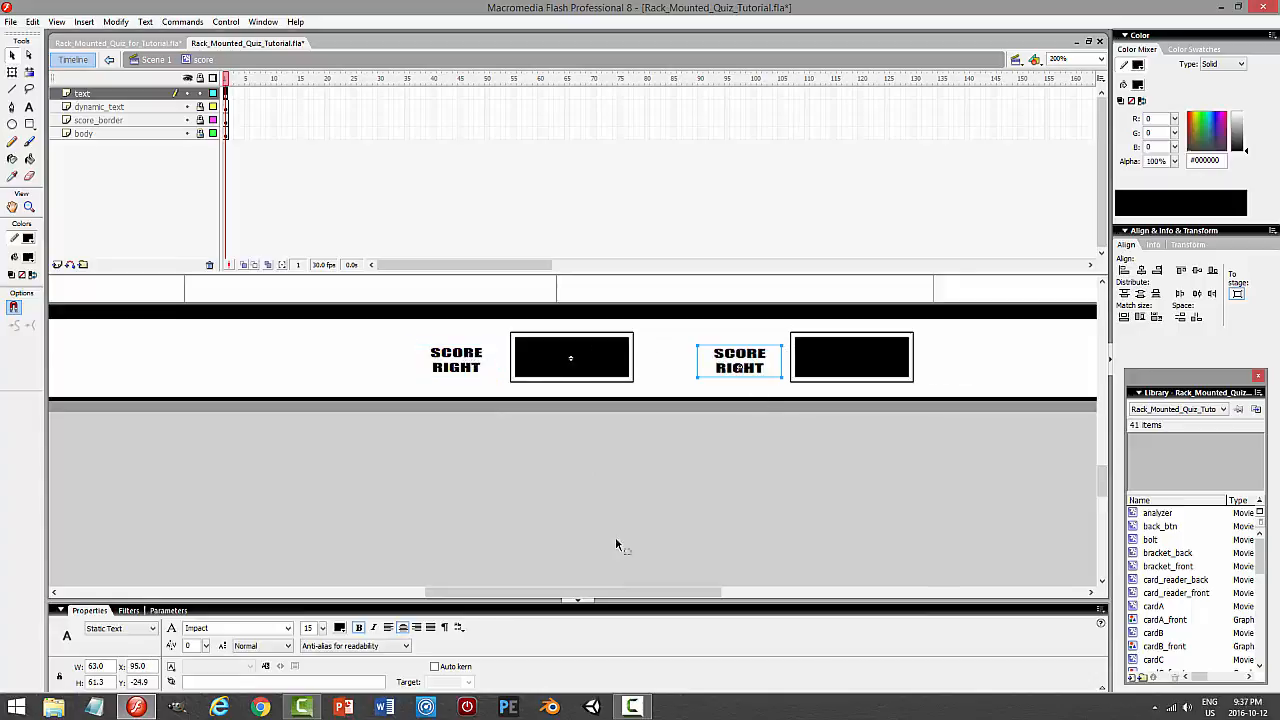
Change the copied label's second line to WRONG and test the movie to check both labels
click(29, 108)
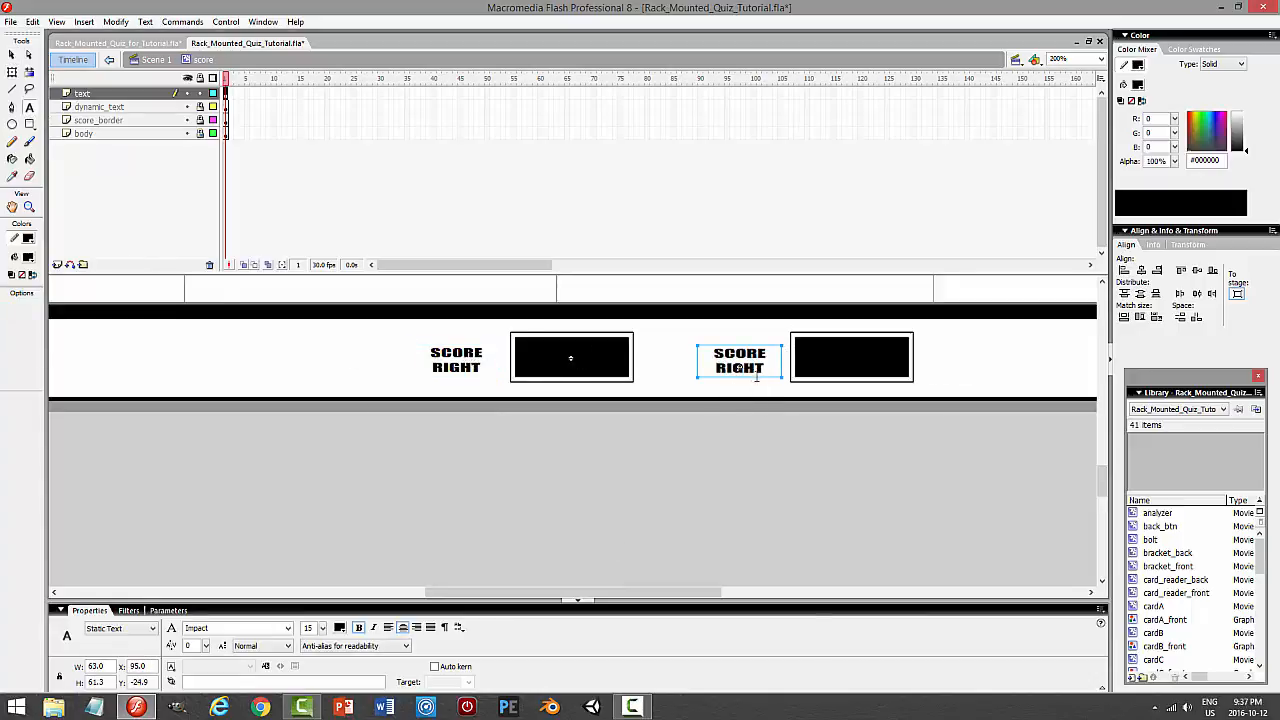
double_click(739, 368)
text(WRONG)
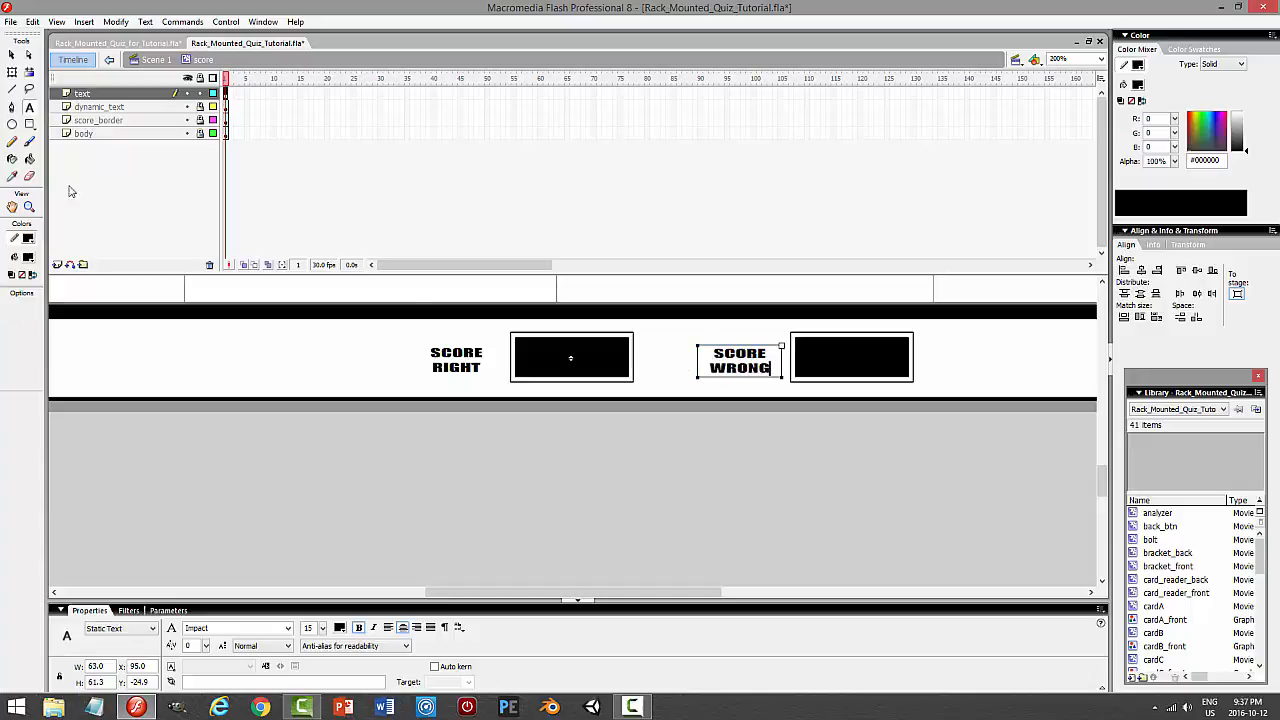
click(12, 55)
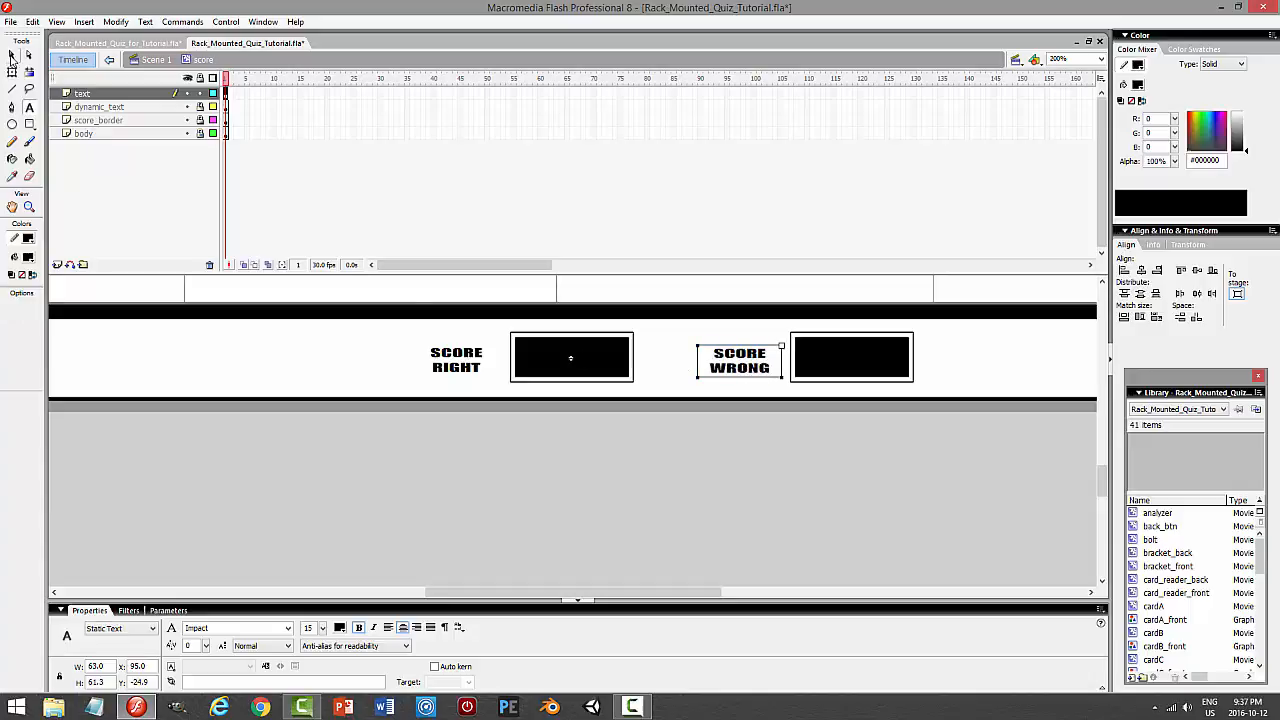
click(490, 513)
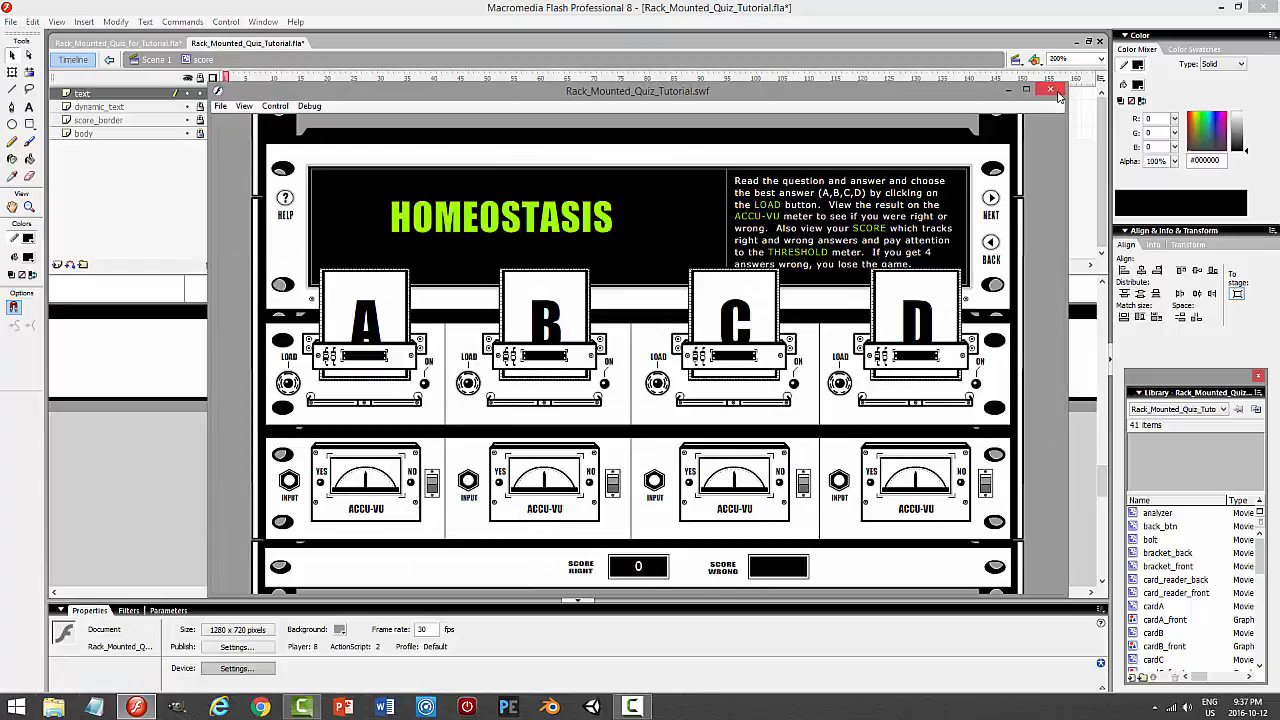
click(1057, 93)
Set the font size of both score labels to 17 and test the movie again
click(478, 360)
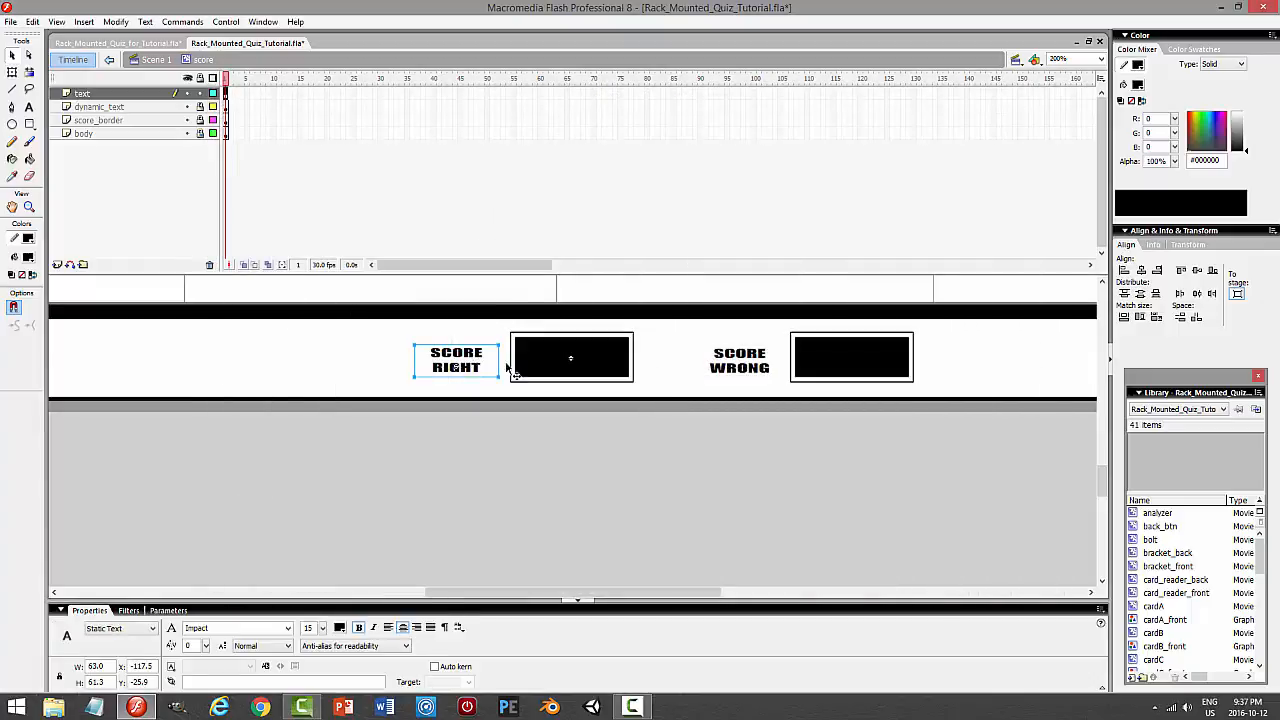
shift+click(740, 362)
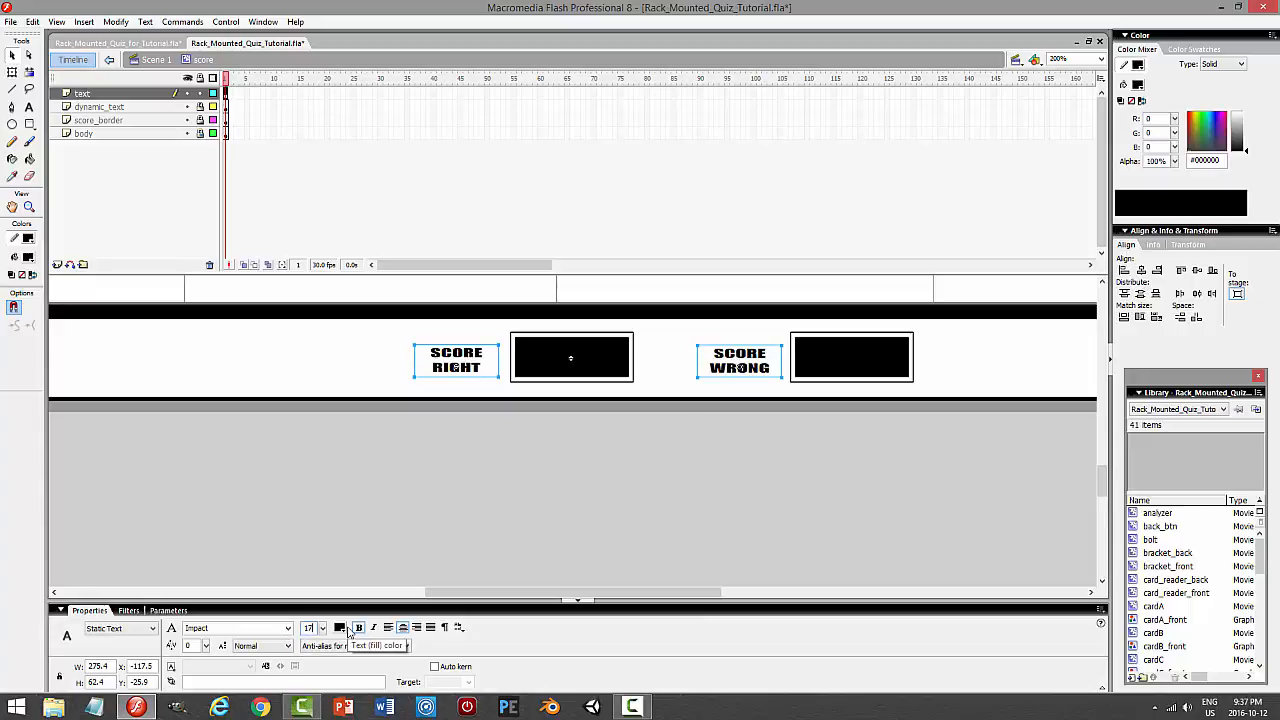
key(Return)
key(ctrl+Return)
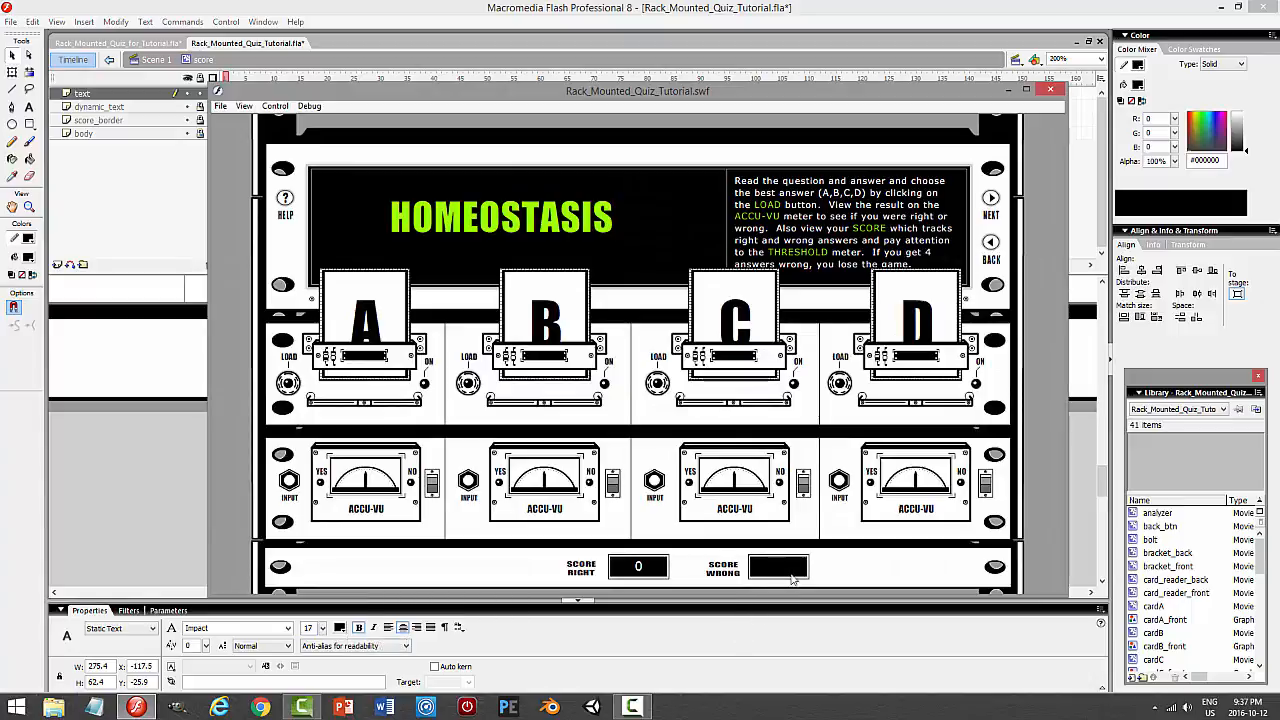
click(1051, 92)
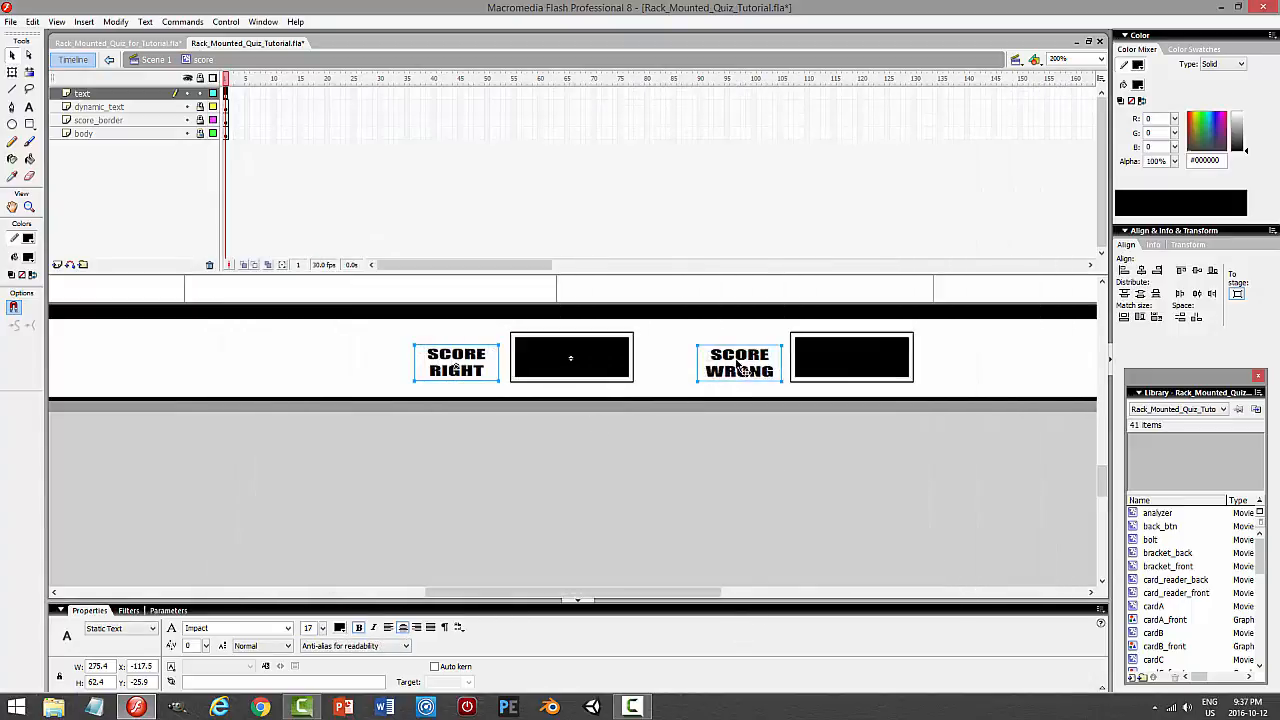
Nudge both score labels up to about Y -35.5 and test the movie to check their alignment with the displays
key(Up)
key(Up)
key(Up)
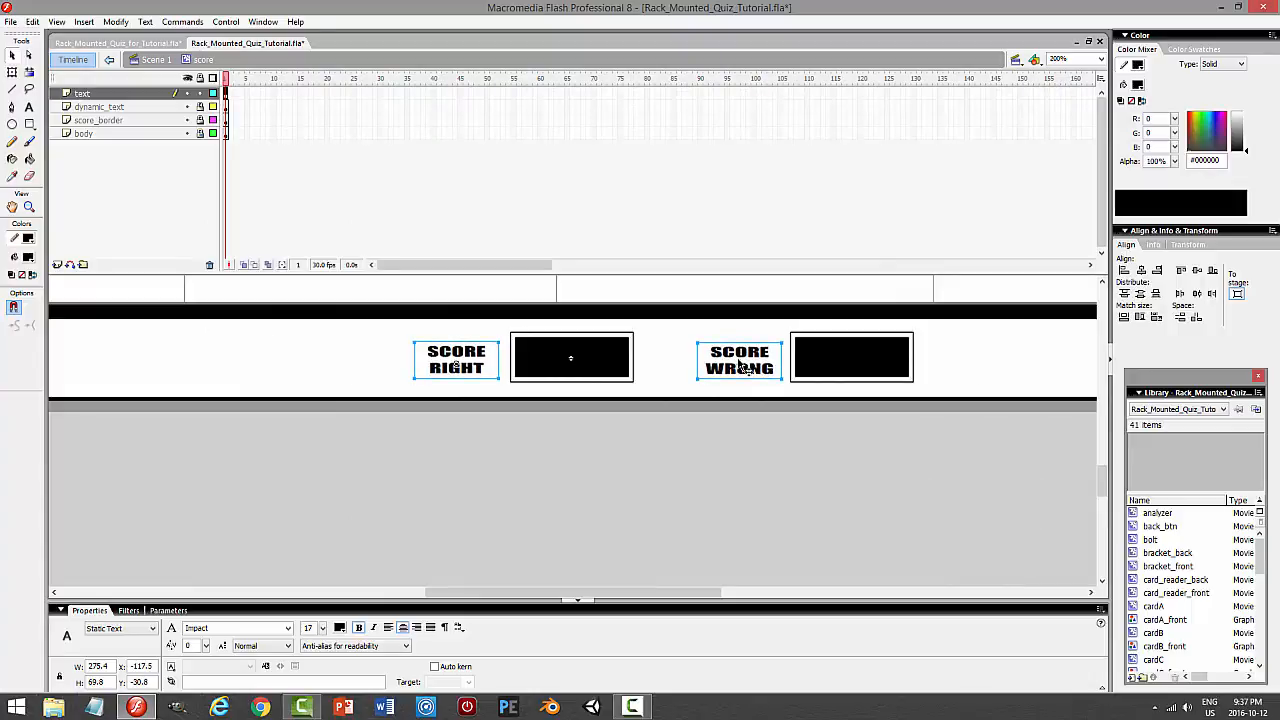
key(Up)
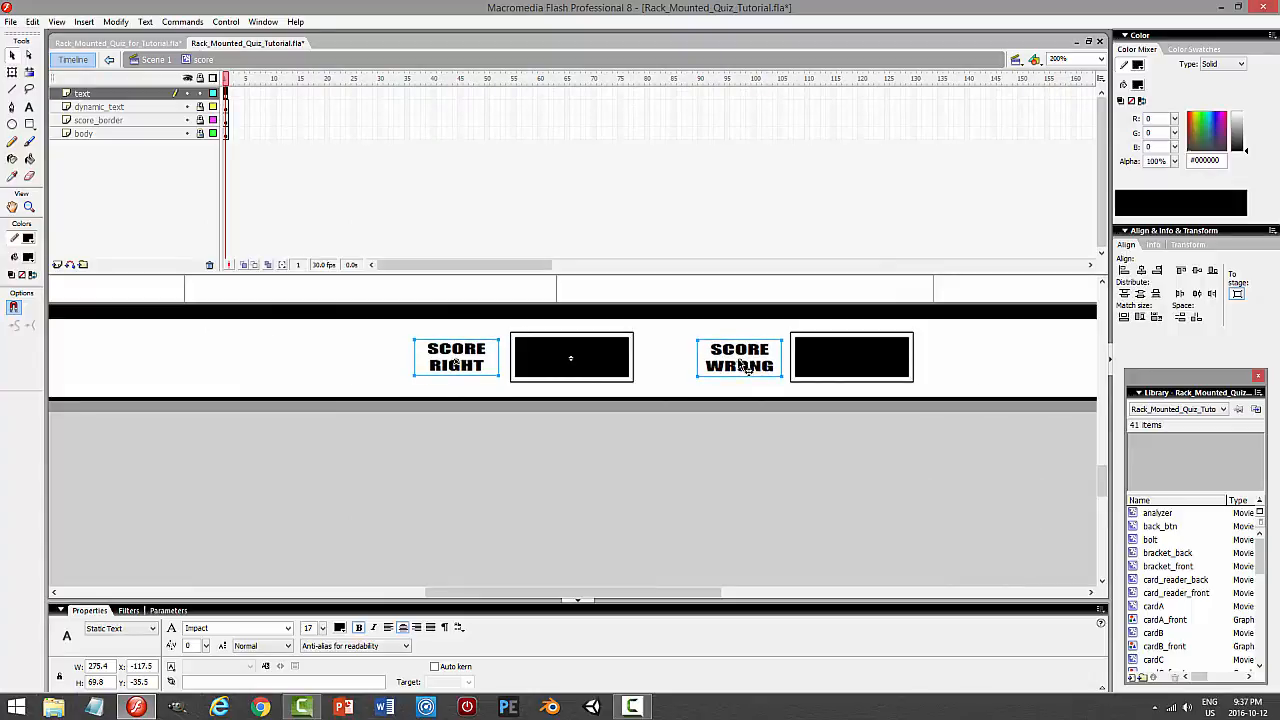
key(ctrl+Return)
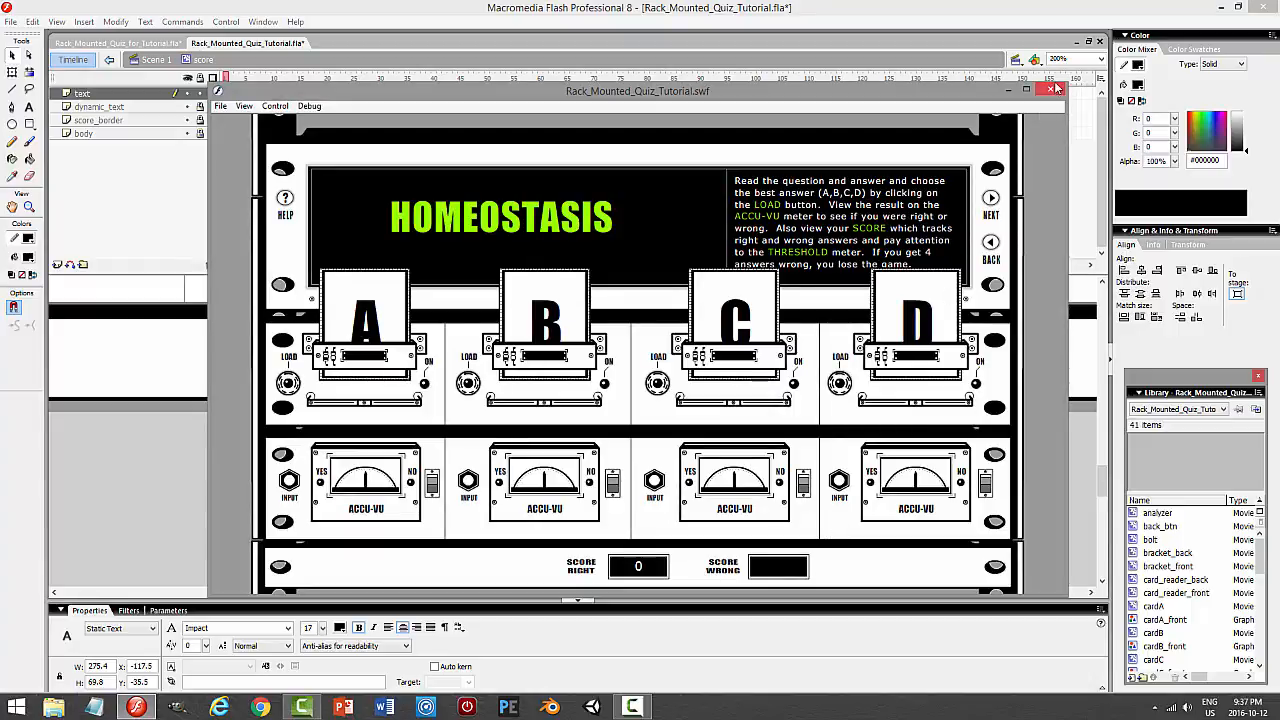
Close the test movie, lock the score clip's text layer and return to Scene 1
click(1054, 93)
click(598, 489)
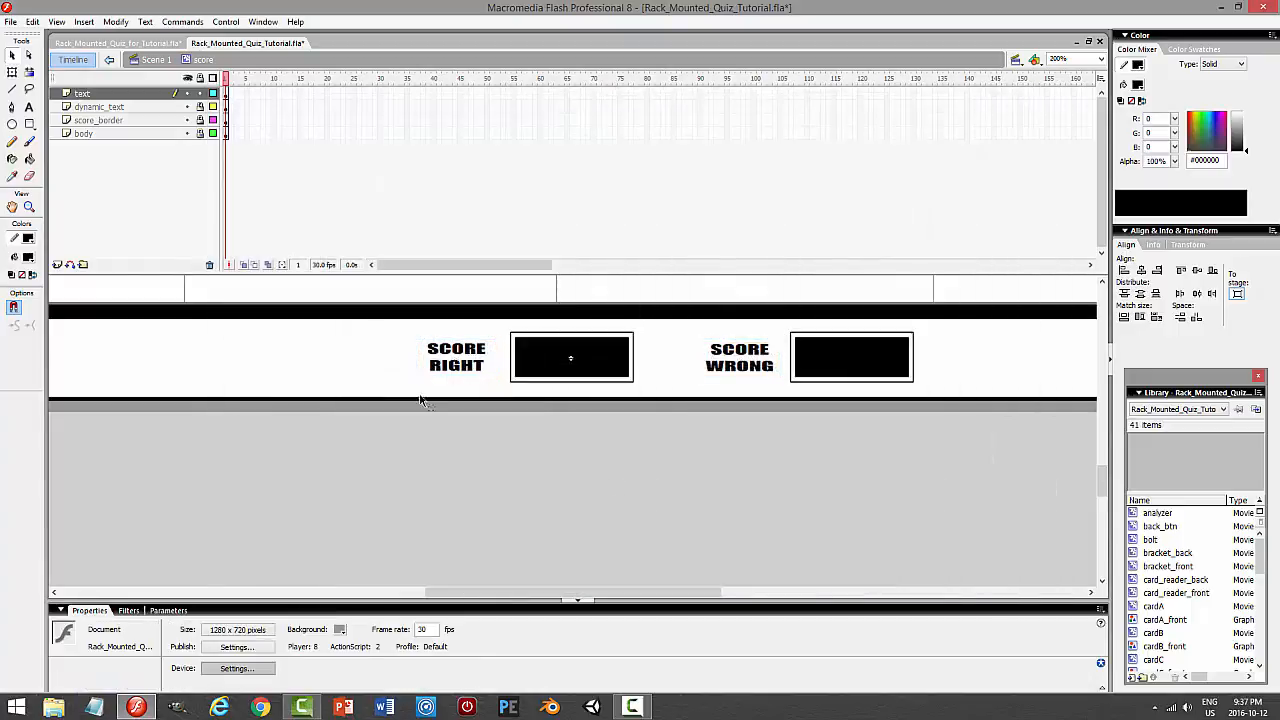
click(199, 93)
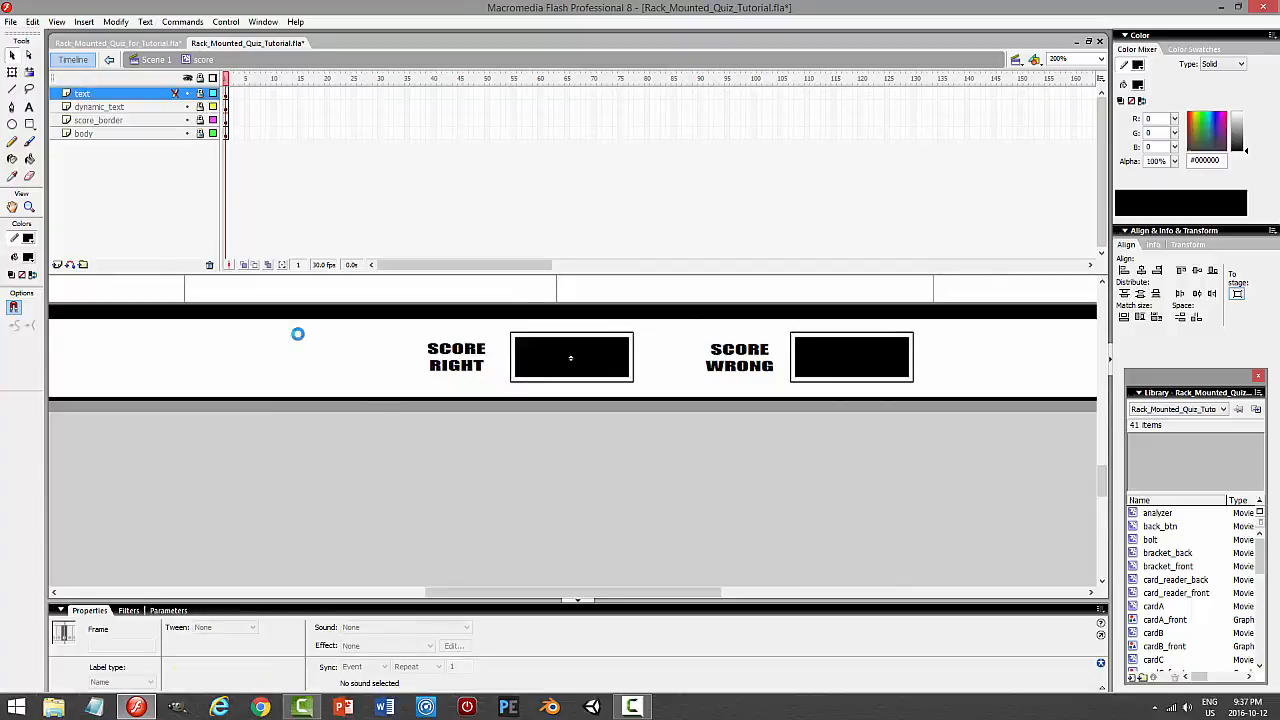
key(ctrl+s)
click(155, 59)
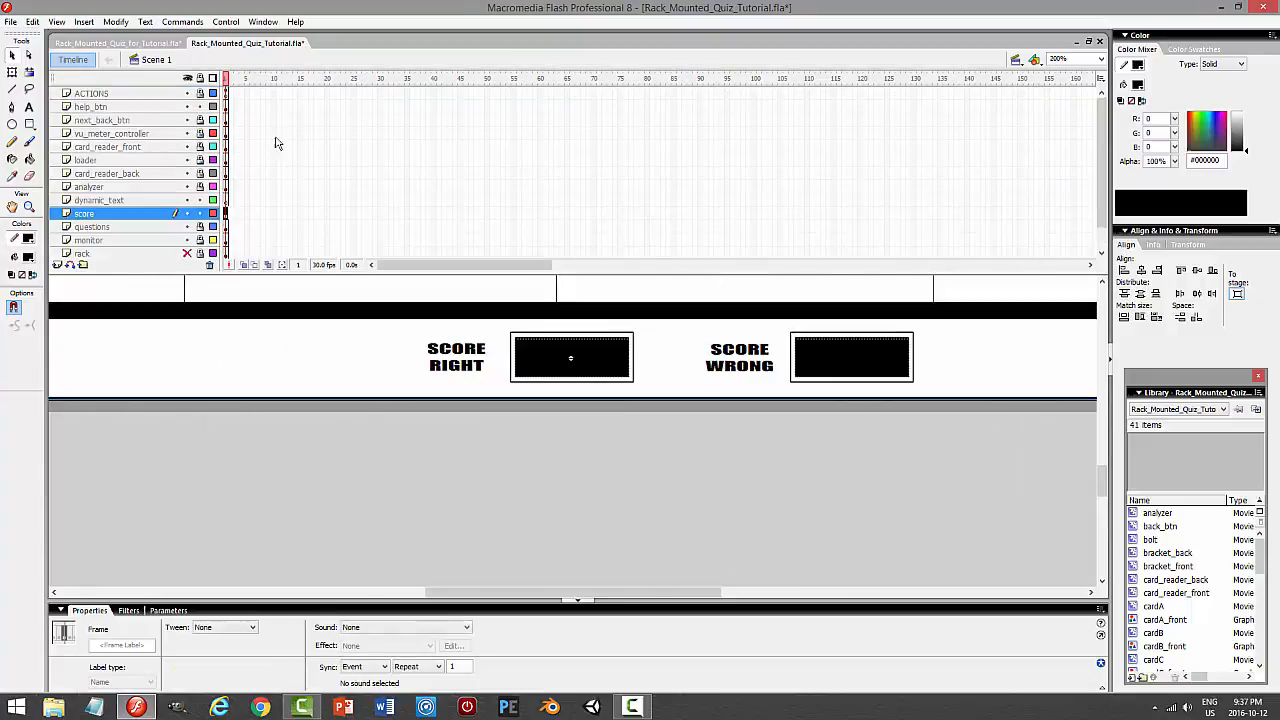
Add answerWrong = 0; below answerRight in the ACTIONS frame script, save the file and test the movie
click(226, 93)
key(F9)
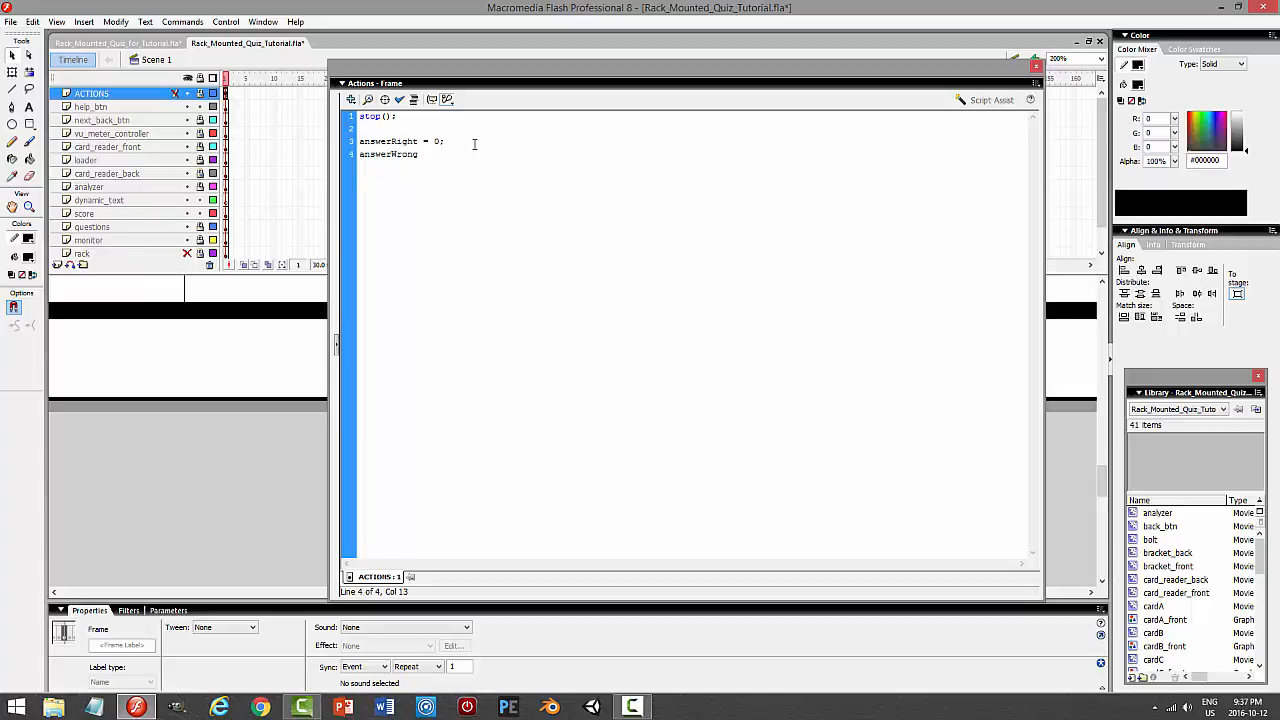
key(ctrl+s)
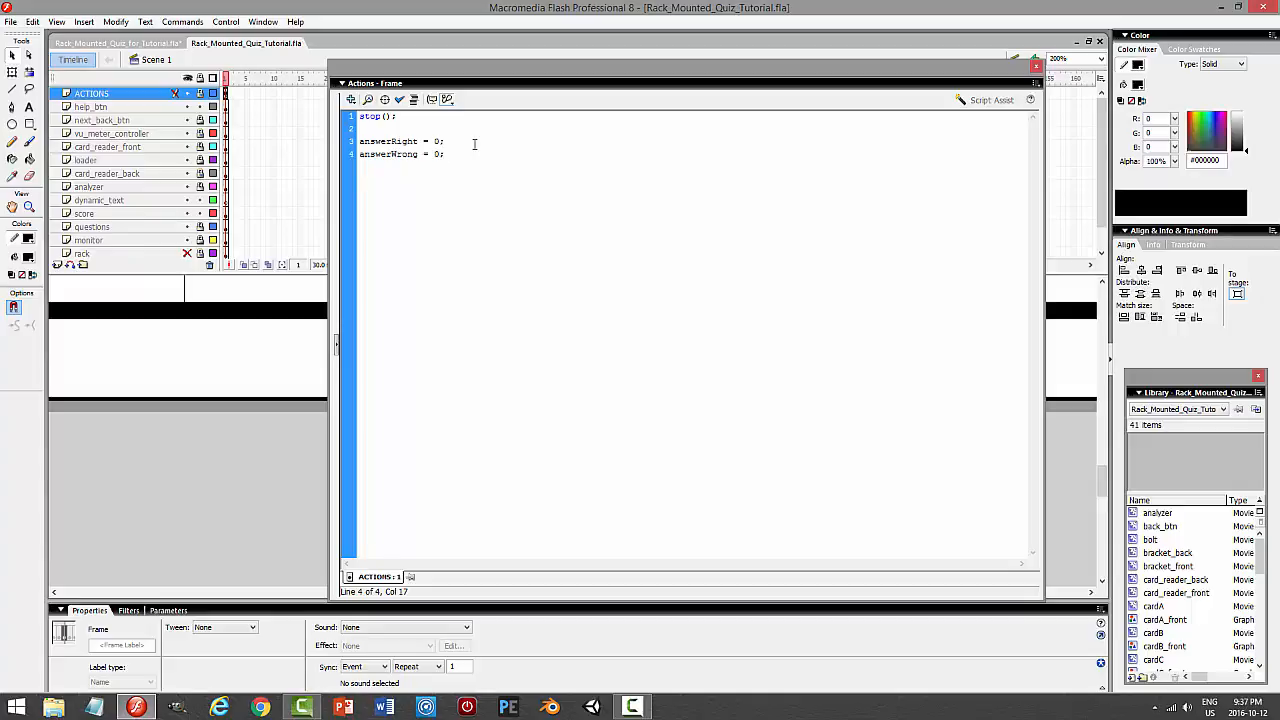
key(ctrl+Return)
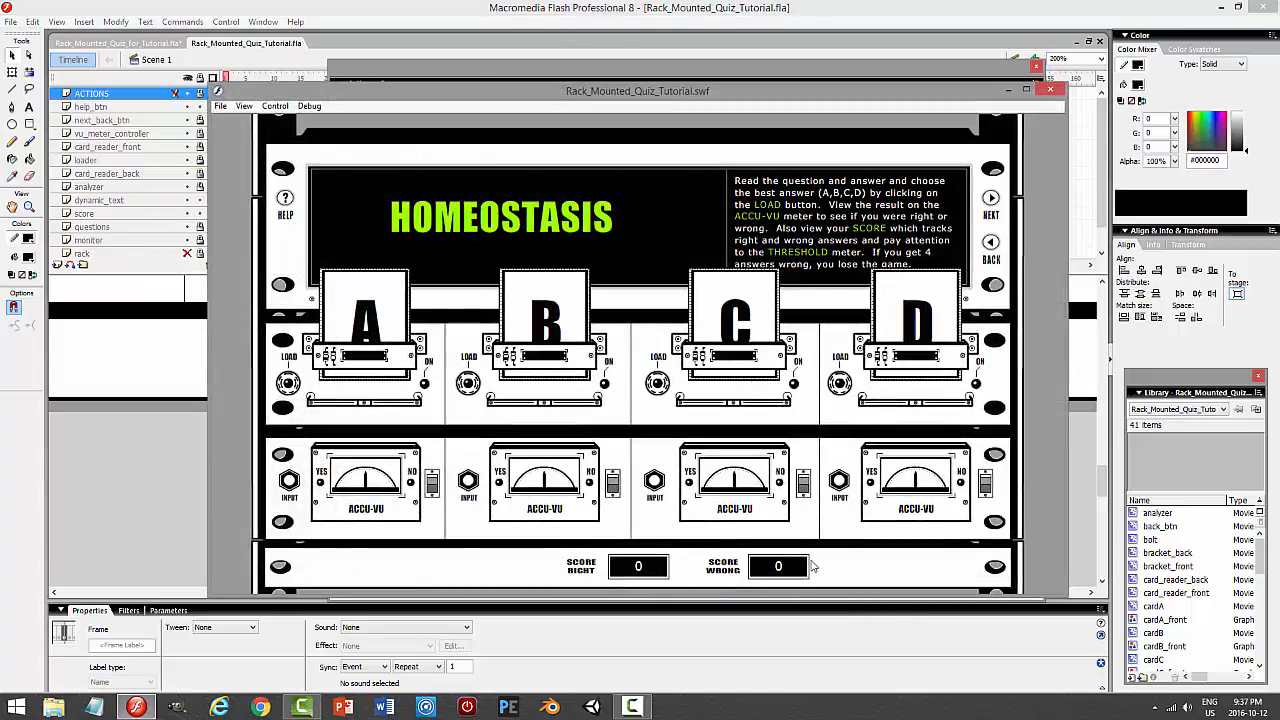
click(1050, 89)
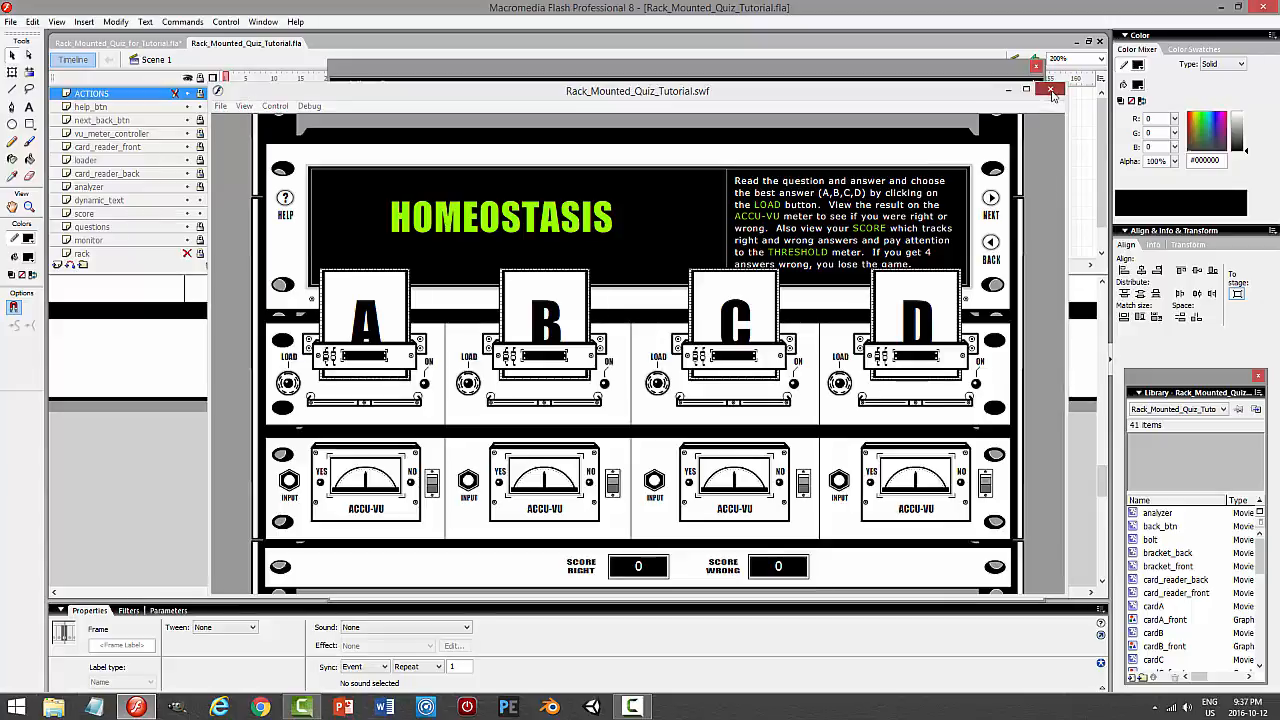
click(1037, 67)
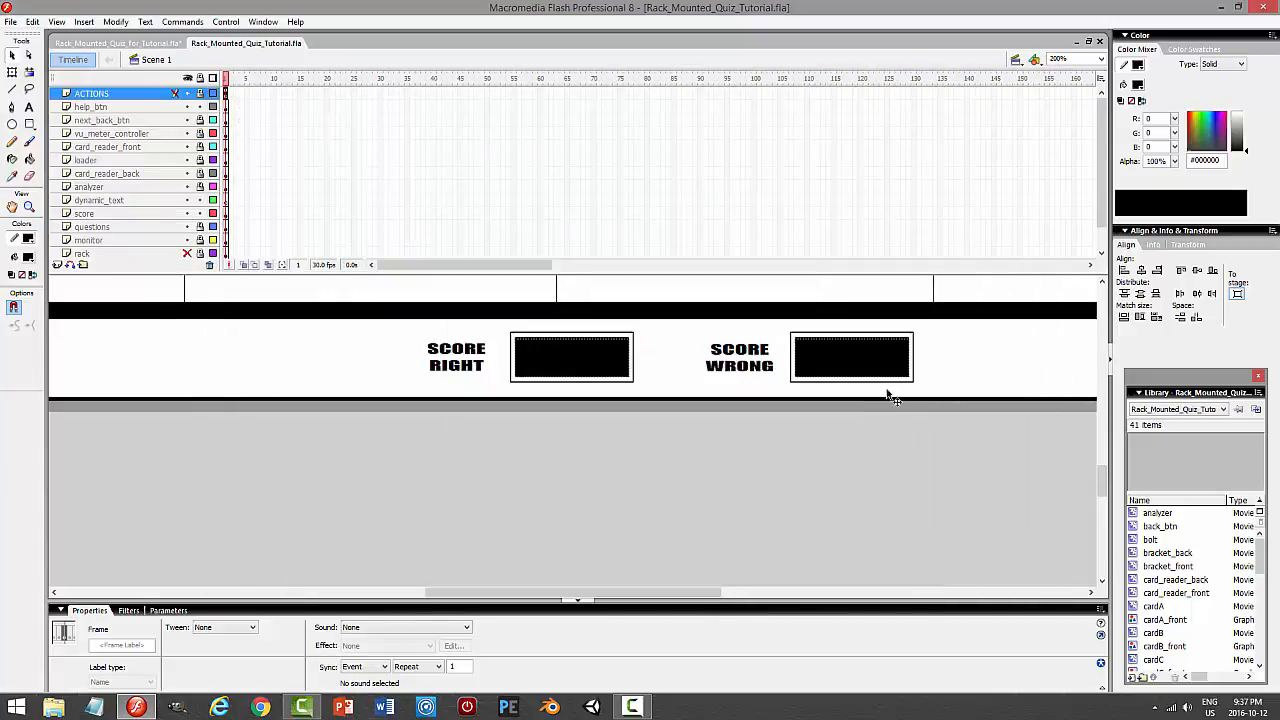
Set the SCORE WRONG display's dynamic text colour to red #FF0000, test the movie and relock the dynamic_text layer
click(837, 360)
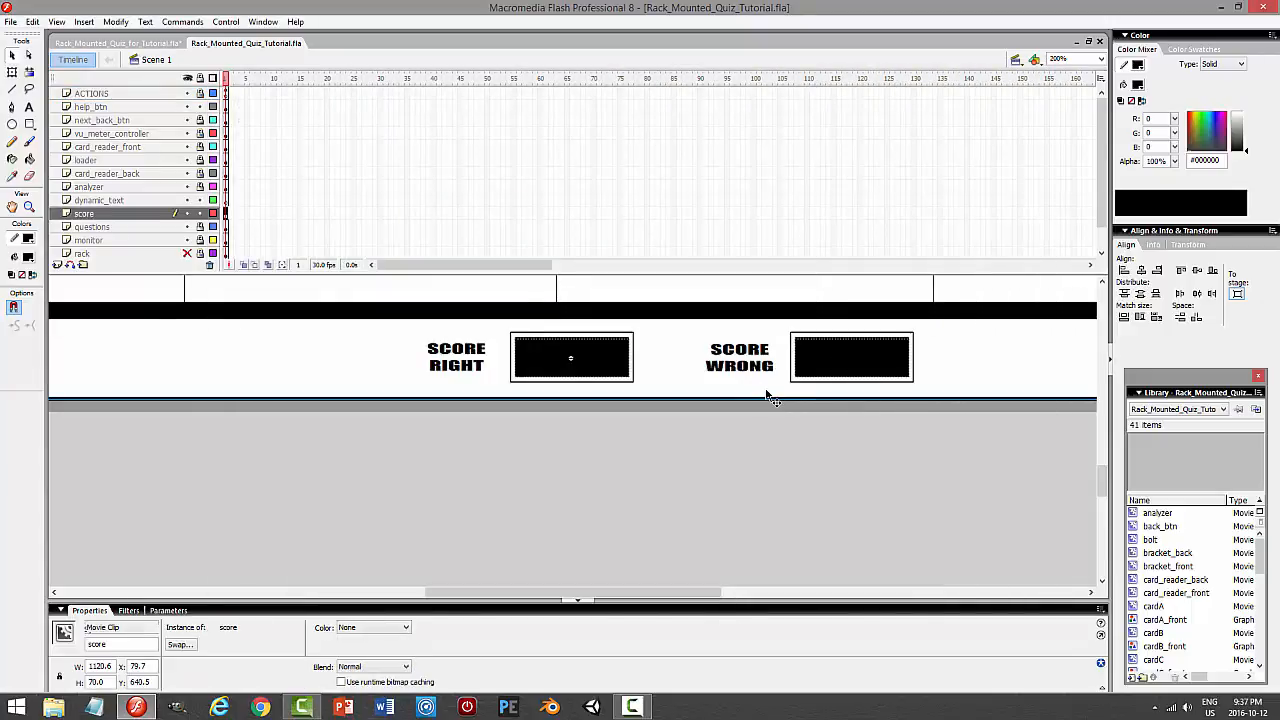
double_click(856, 368)
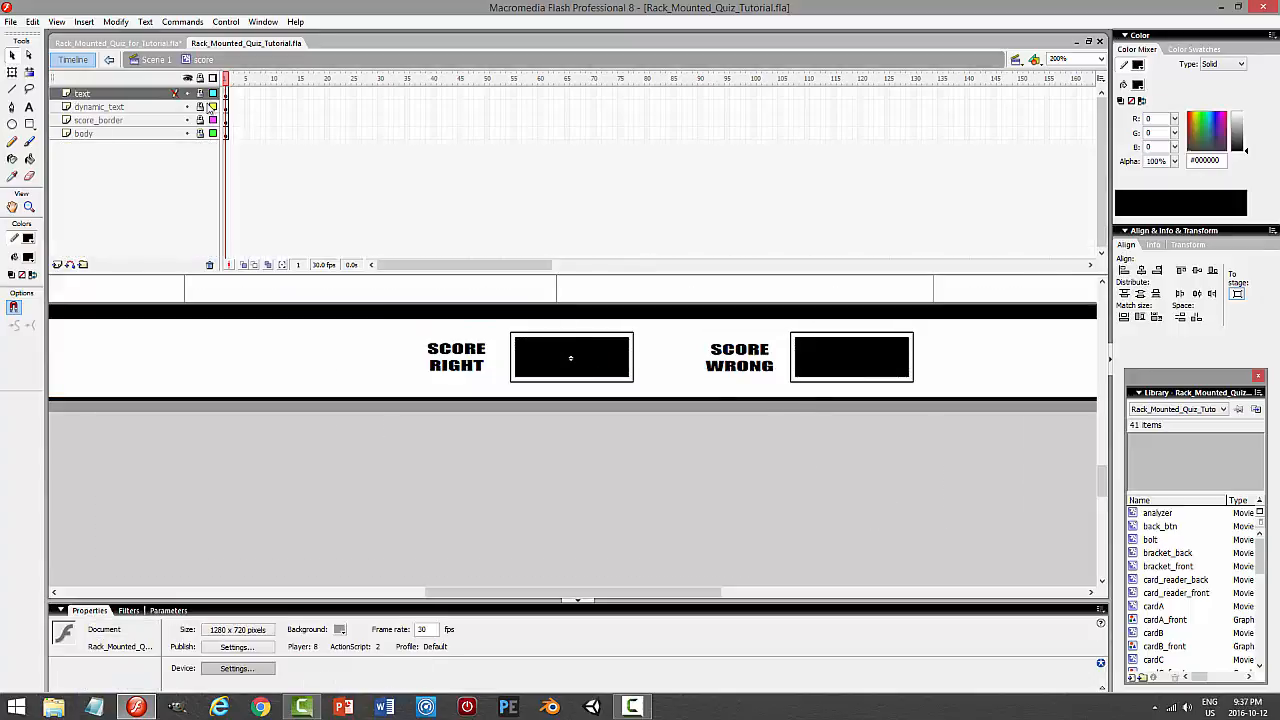
click(200, 107)
click(838, 361)
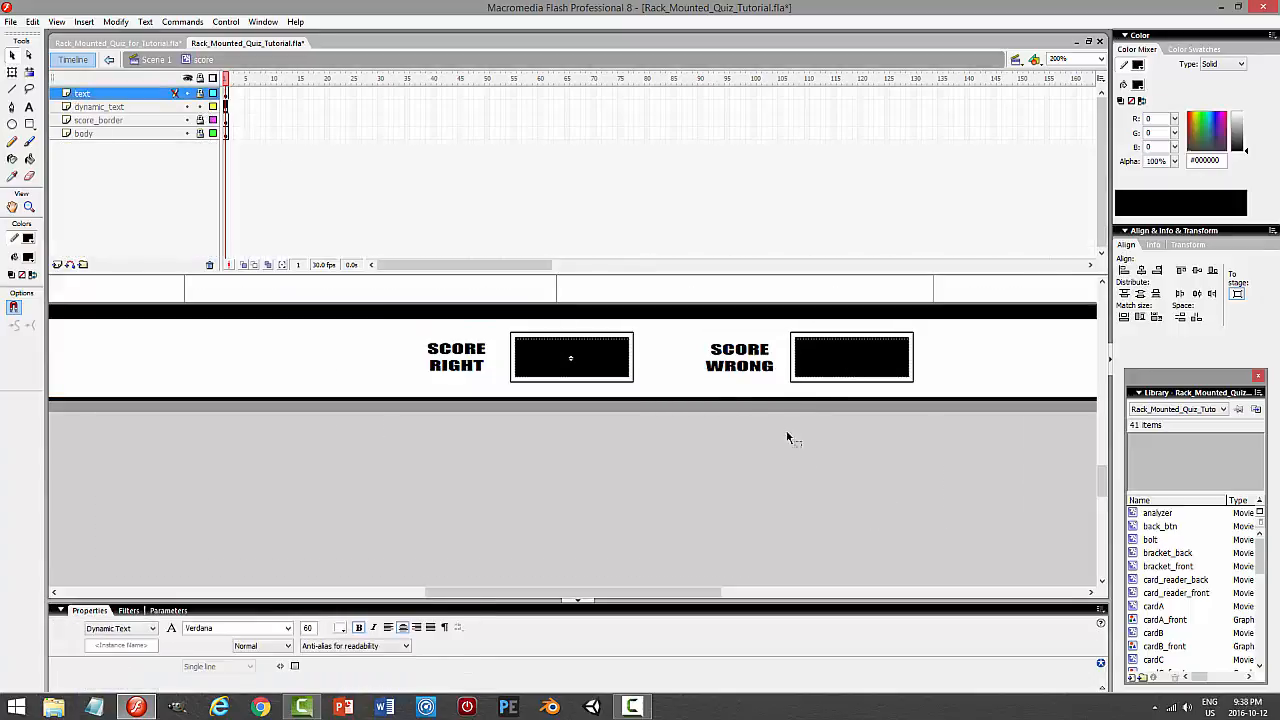
click(342, 629)
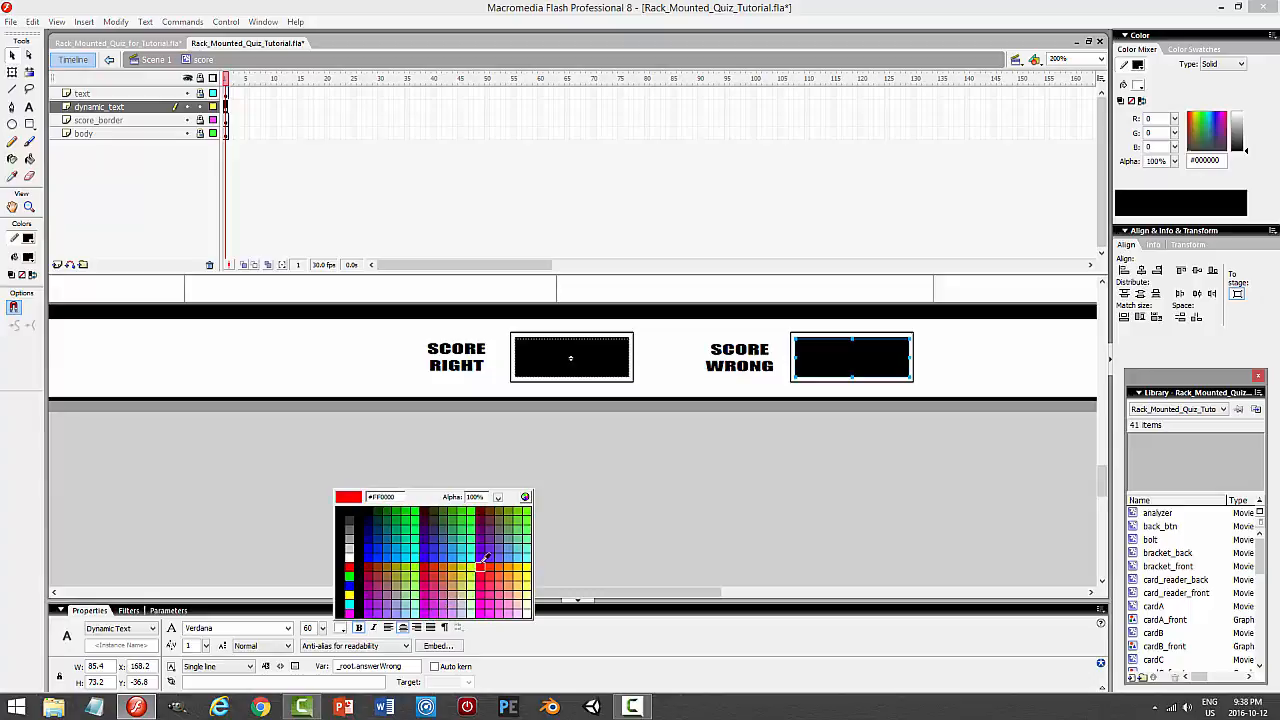
click(478, 566)
key(ctrl+Return)
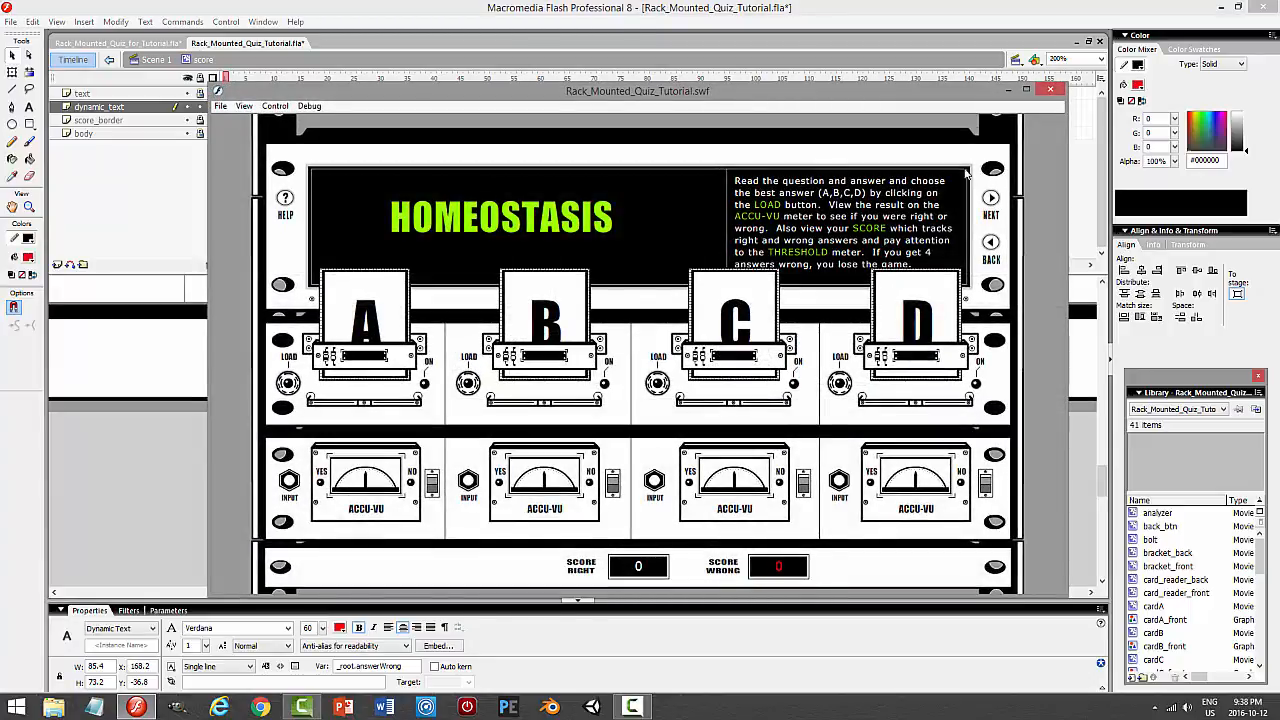
click(1050, 90)
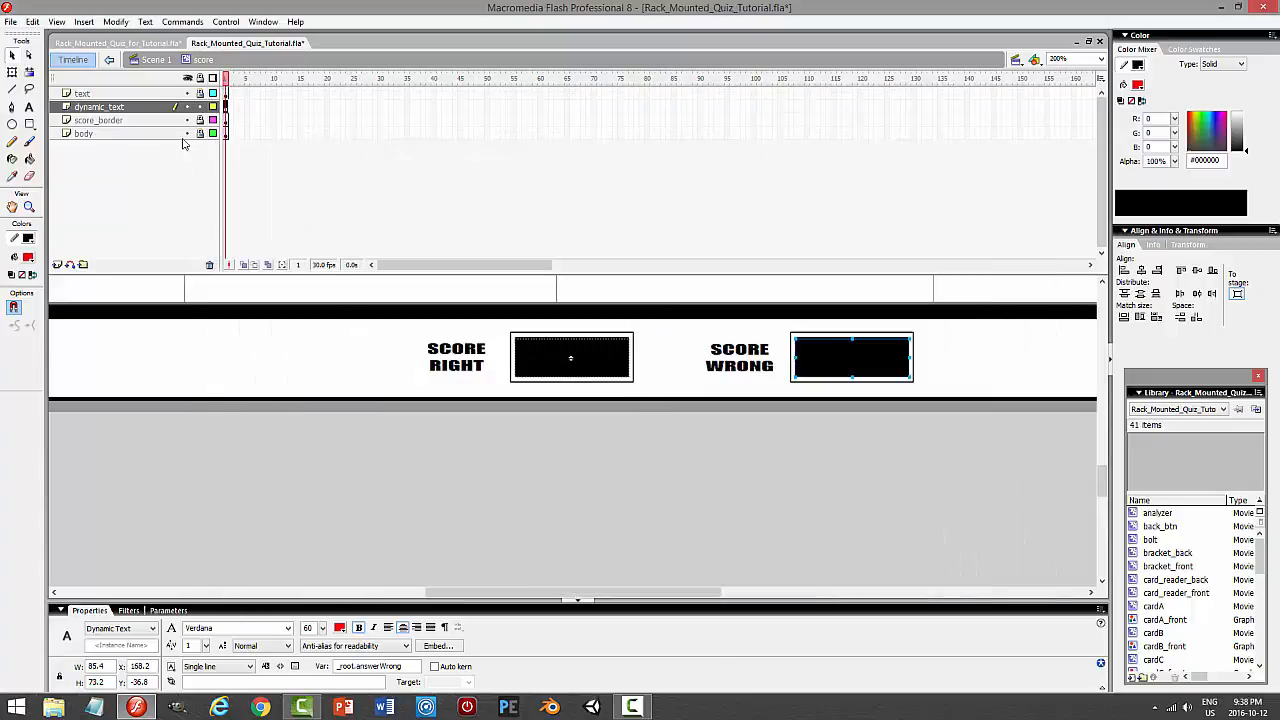
click(201, 108)
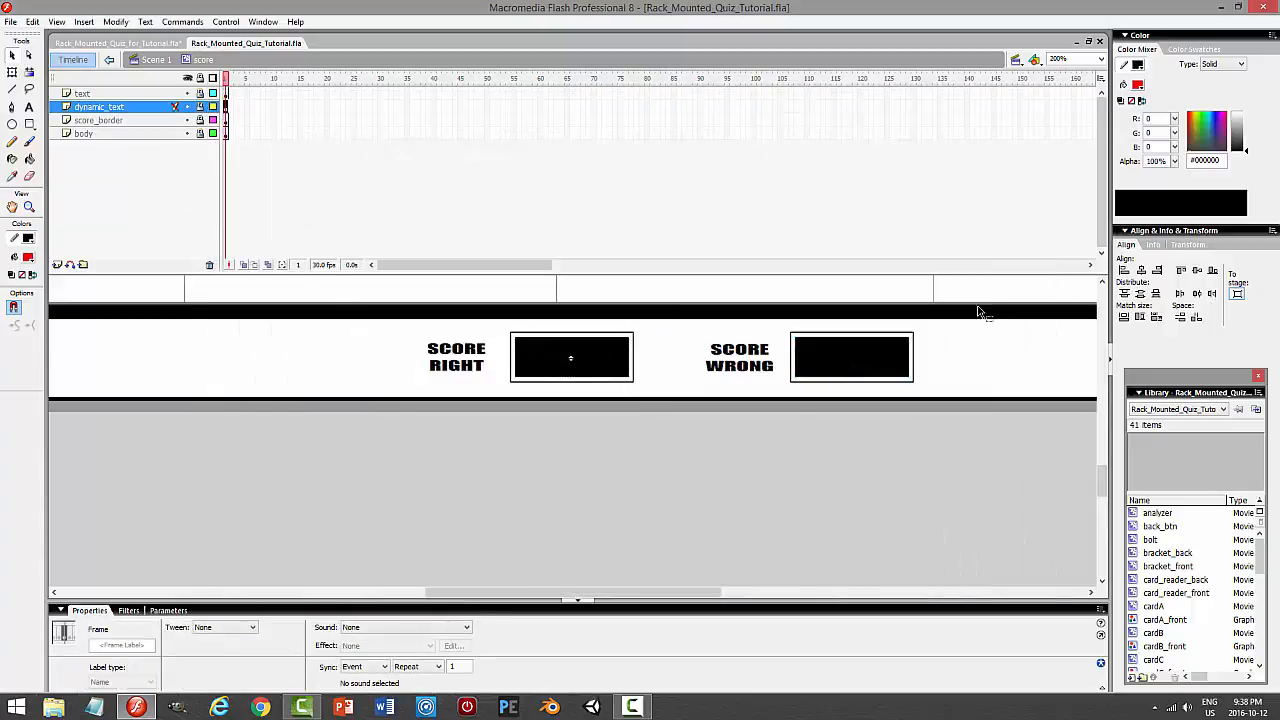
Compare the score panel with the reference image and add a layer named resistors above the text layer
click(1101, 60)
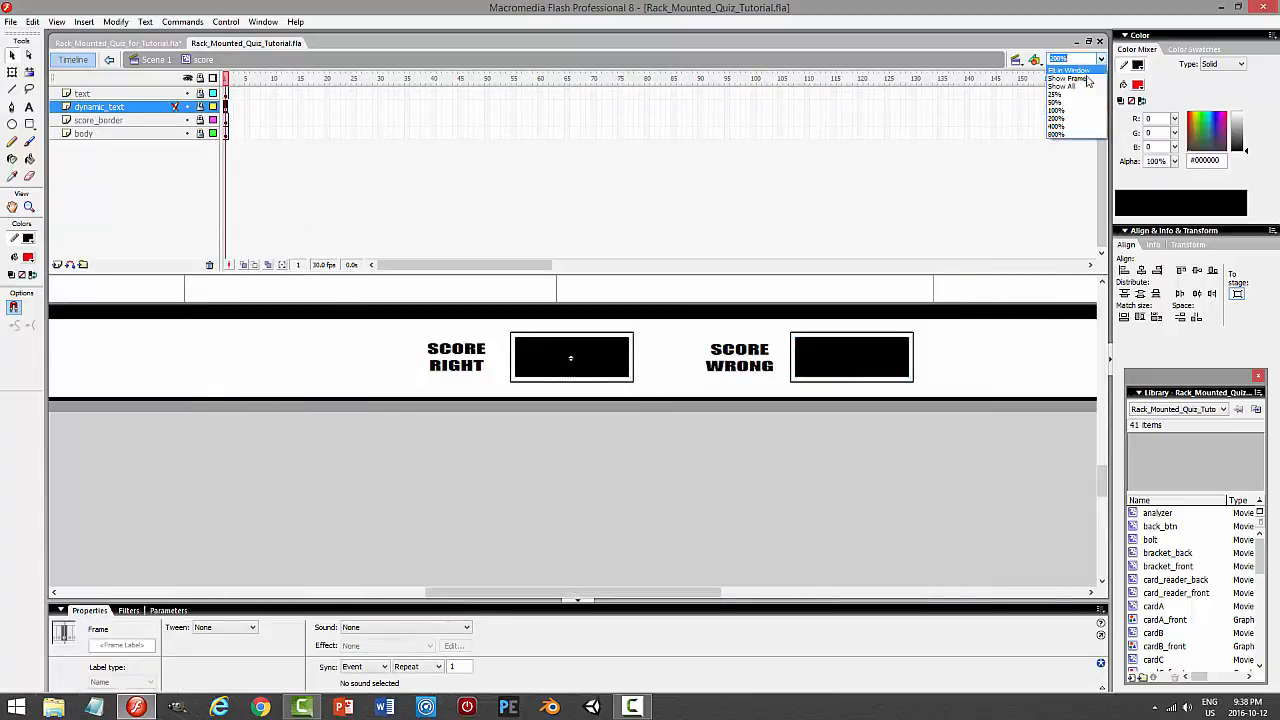
click(1060, 90)
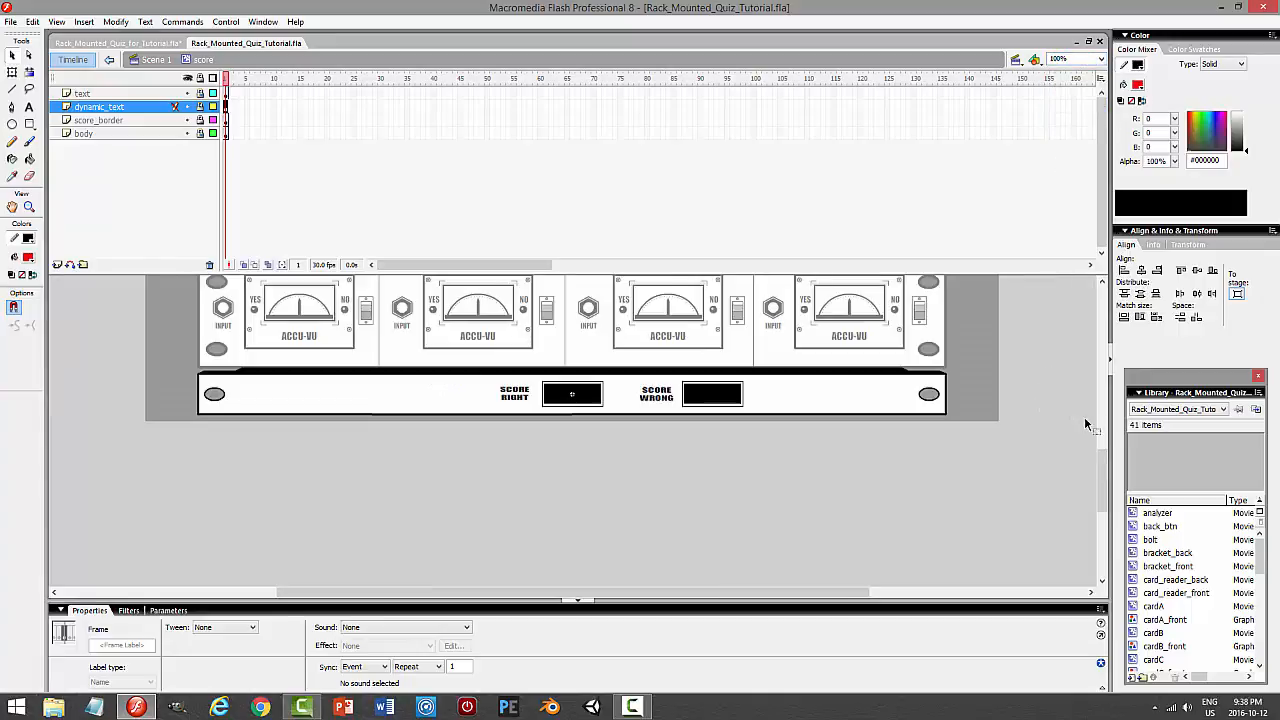
drag(1101, 462, 1102, 369)
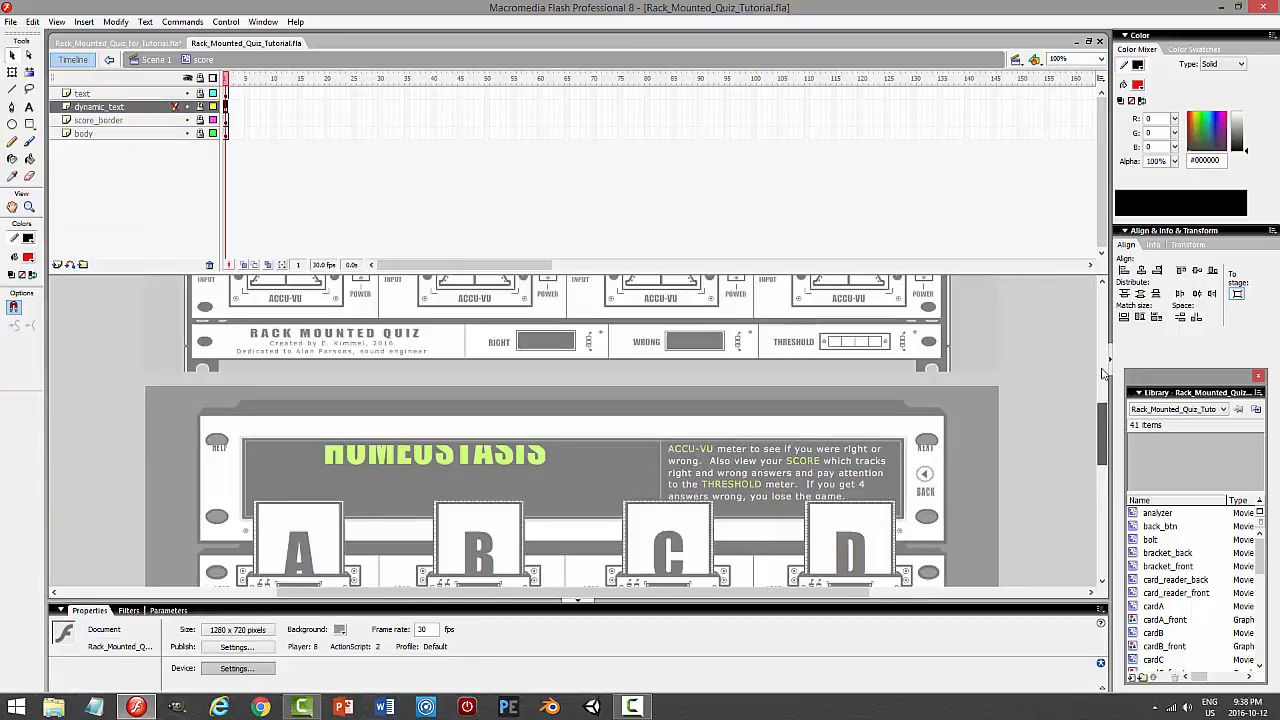
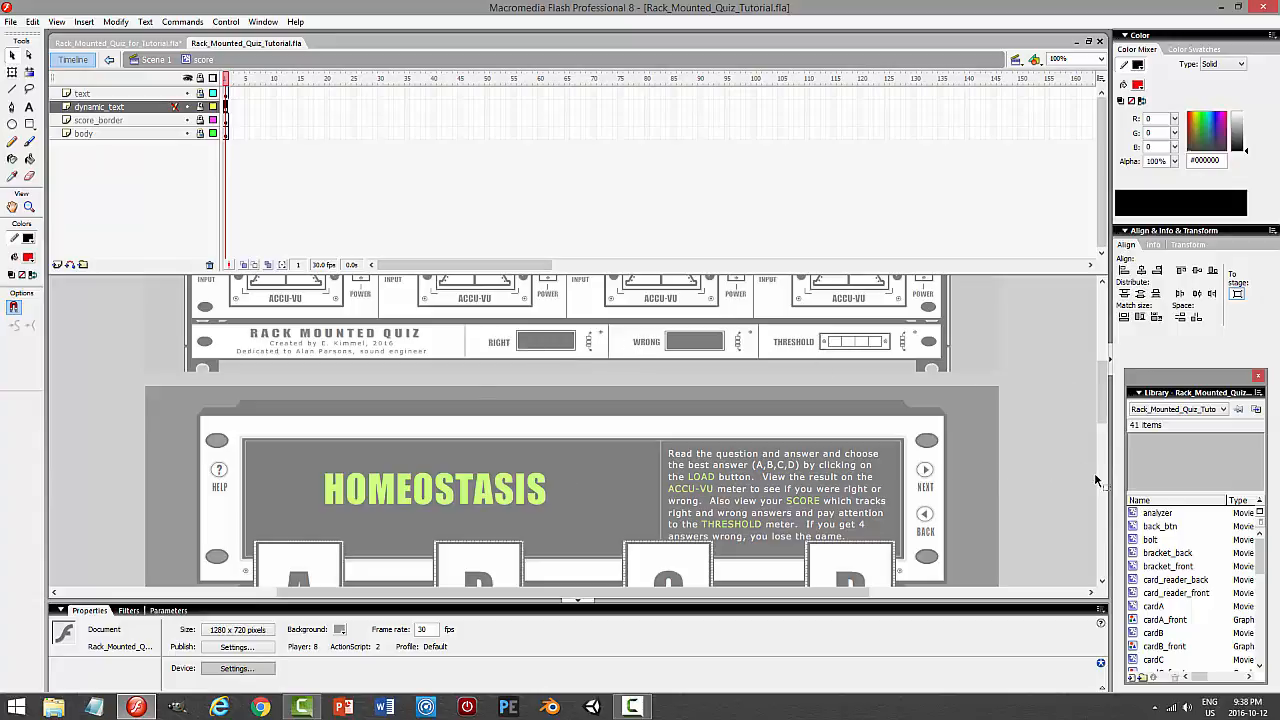
drag(1104, 399, 1103, 487)
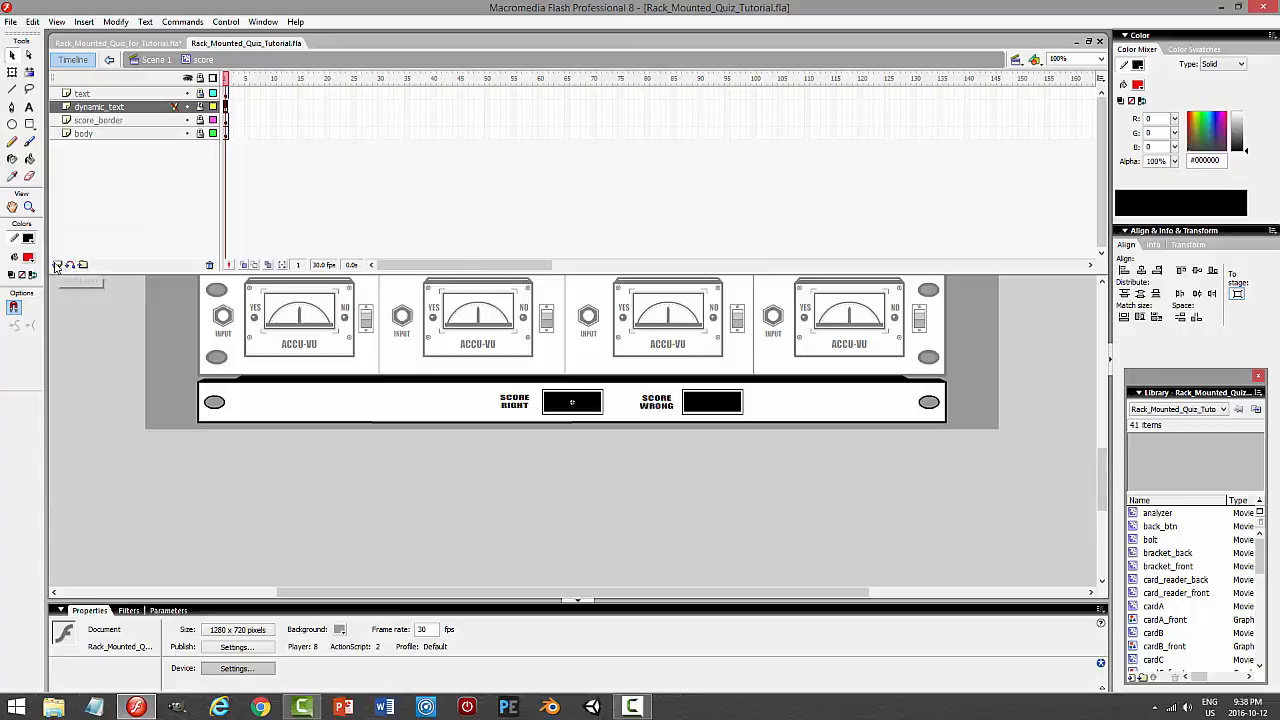
click(87, 93)
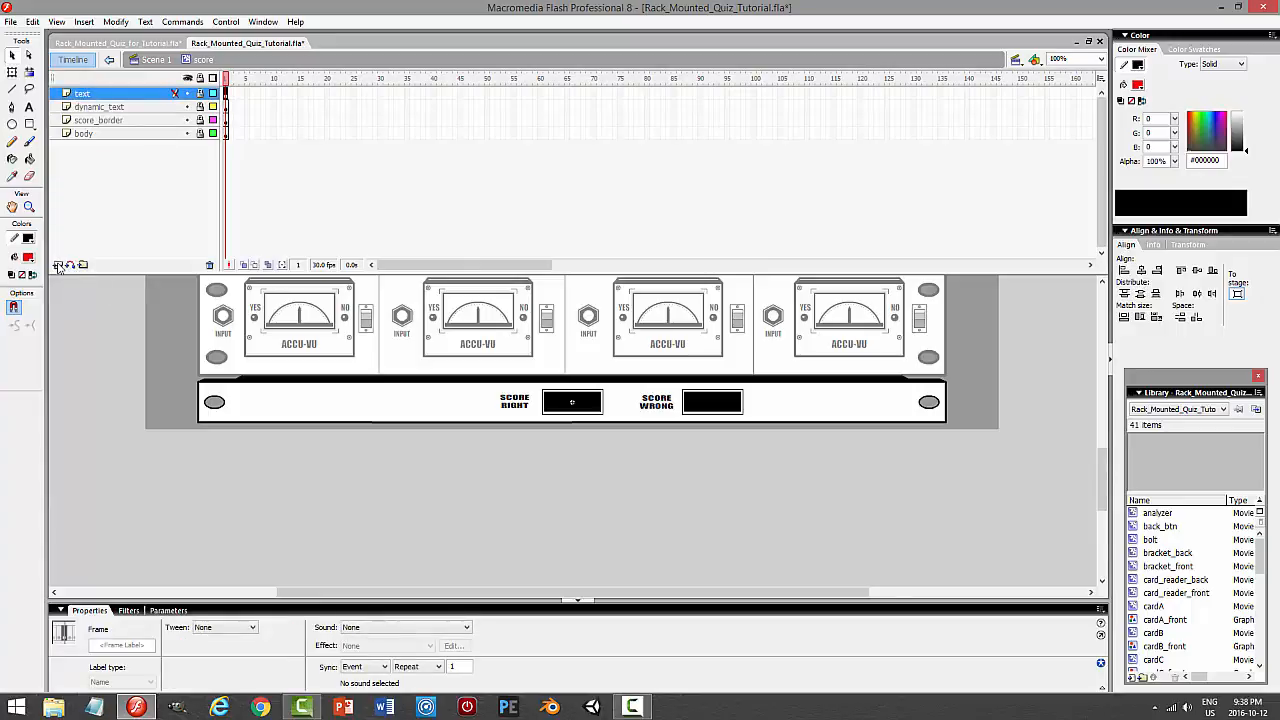
click(58, 265)
double_click(100, 93)
text(res)
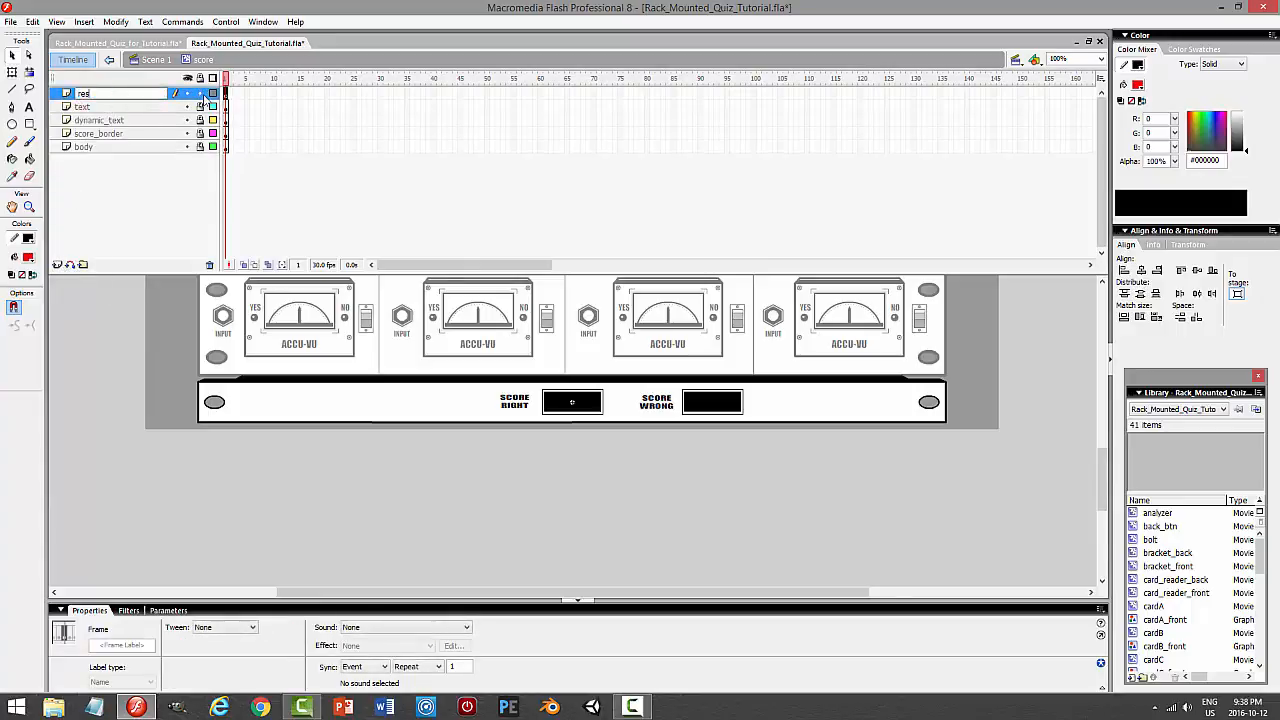
text(ult)
text(stor)
key(Return)
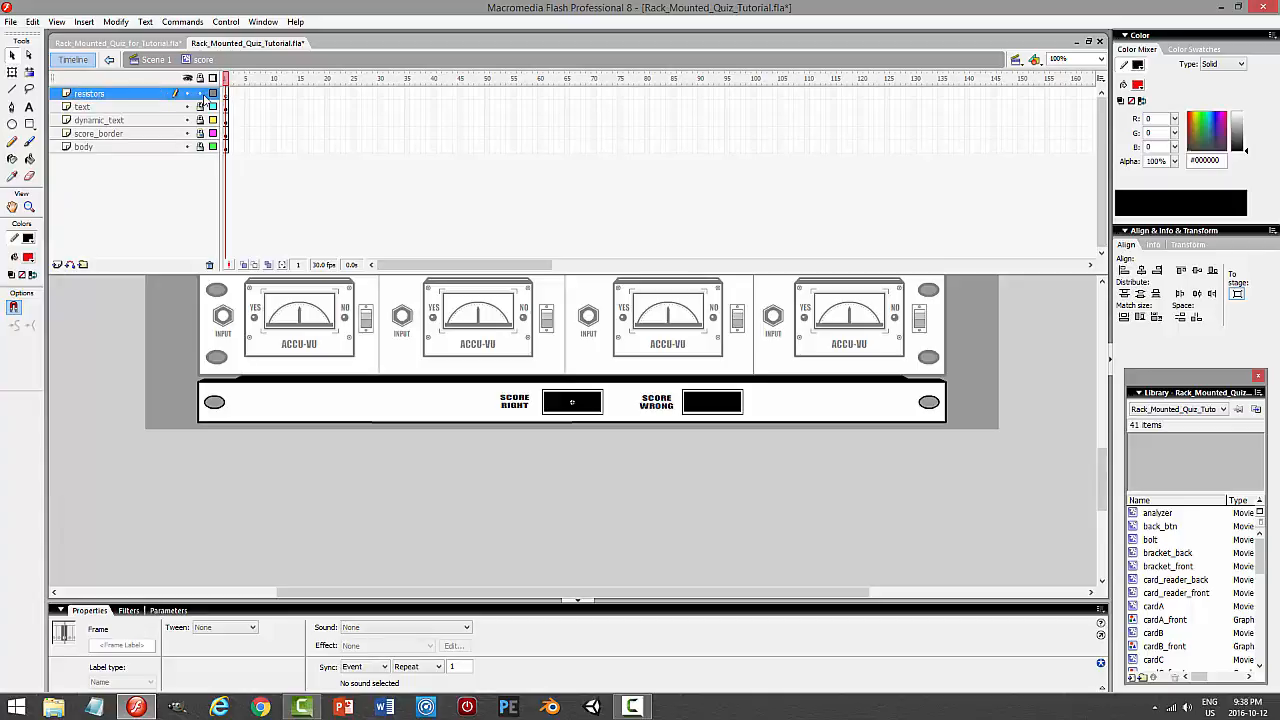
Place a resistor2 instance from the library between the first score display and the SCORE WRONG label
drag(1262, 560, 1262, 630)
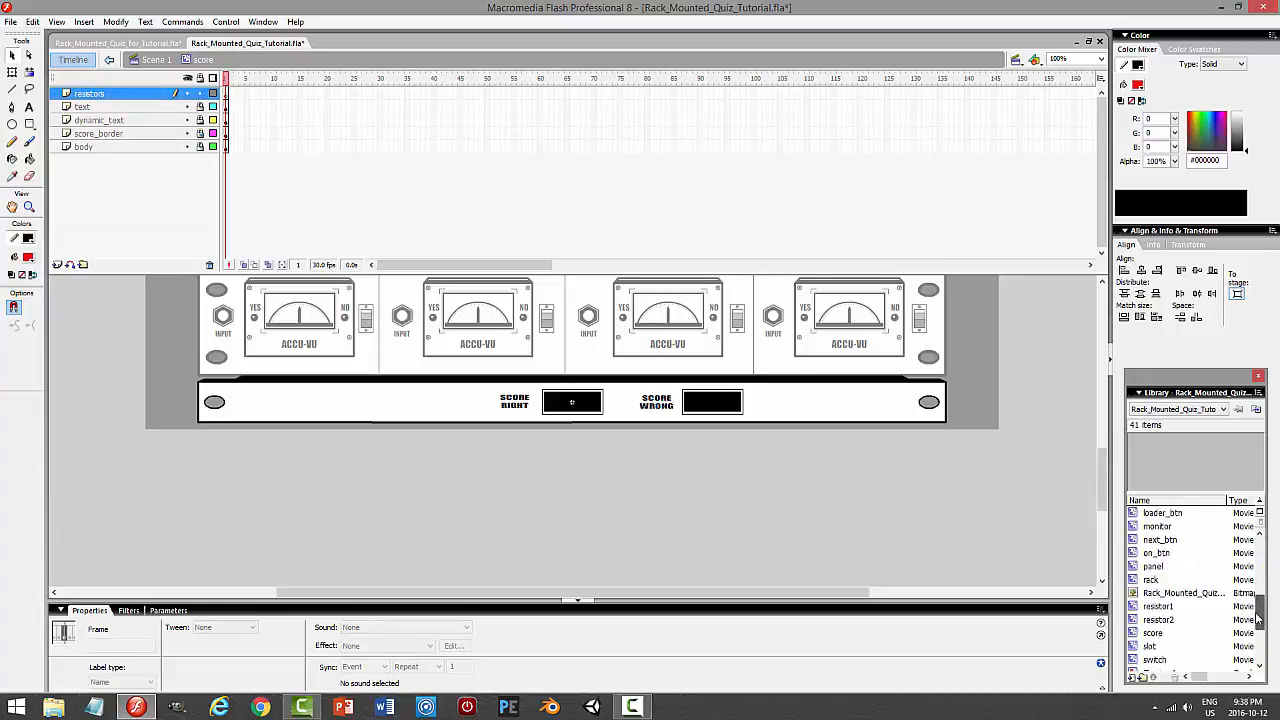
click(1188, 565)
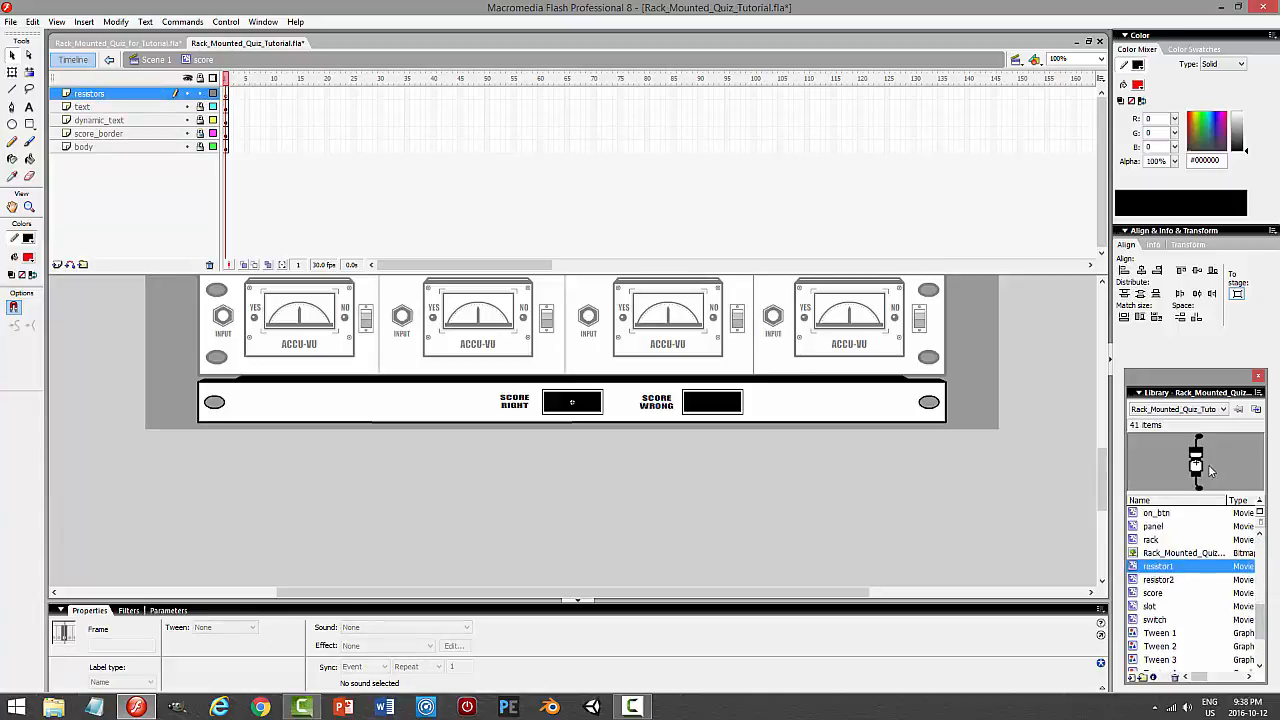
click(1170, 580)
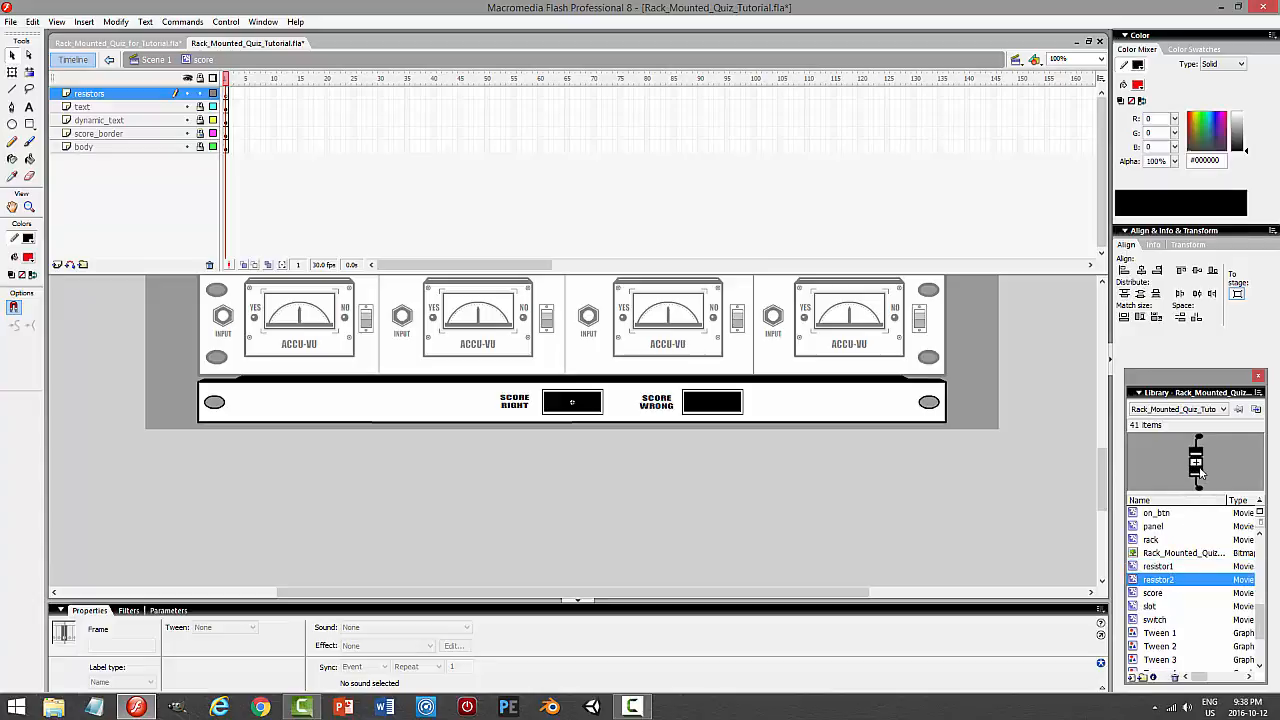
click(806, 452)
drag(627, 411, 626, 410)
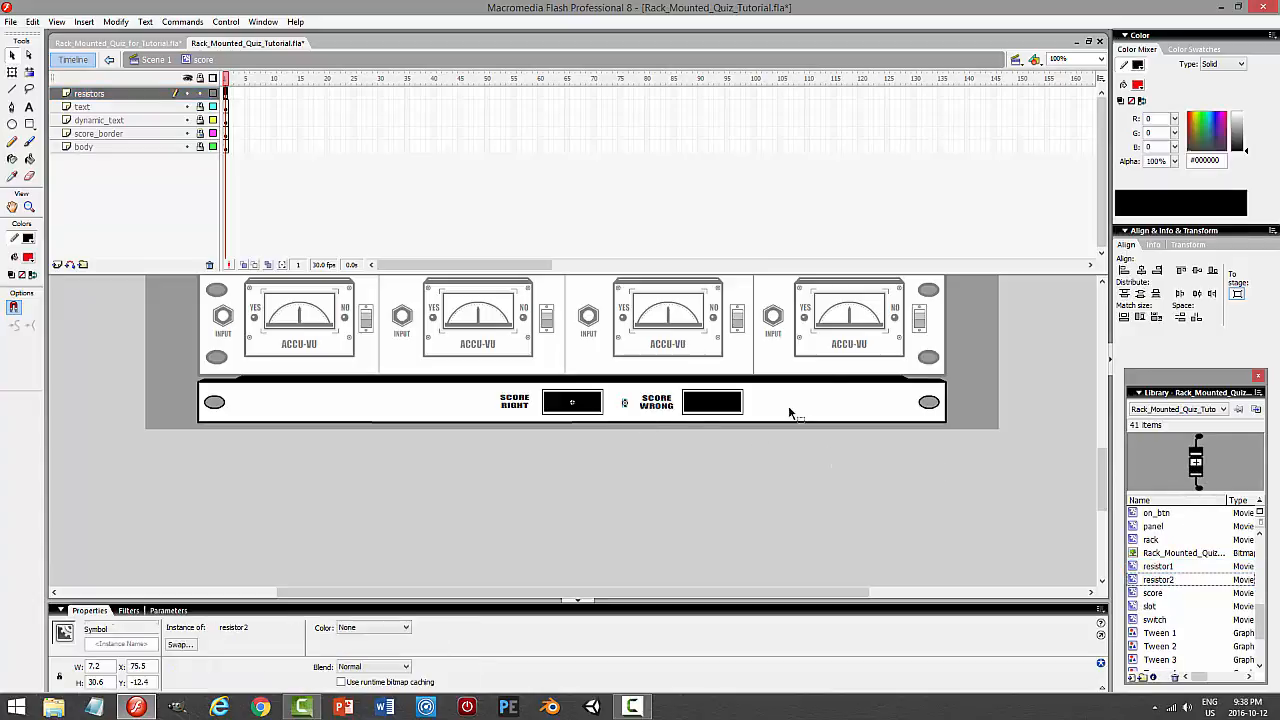
Stretch and enlarge the resistor2 instance with Free Transform to about 8.3 wide and 61.7 high
click(1101, 62)
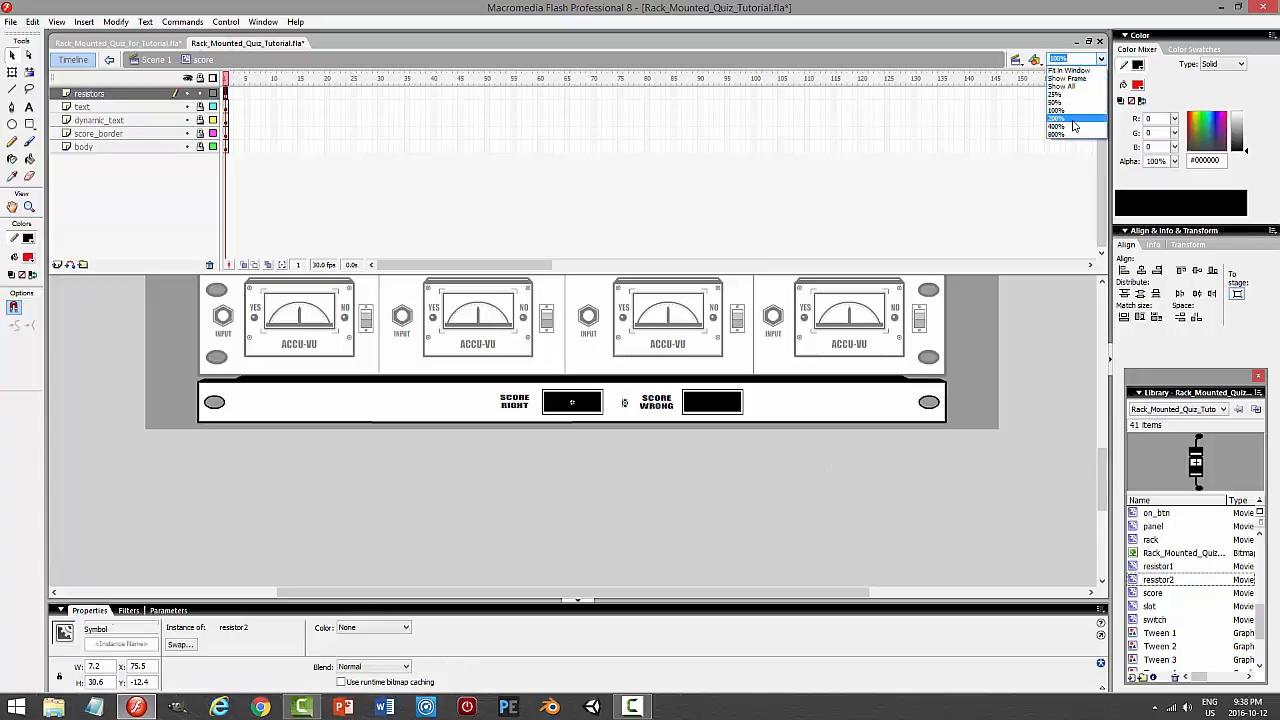
click(1068, 115)
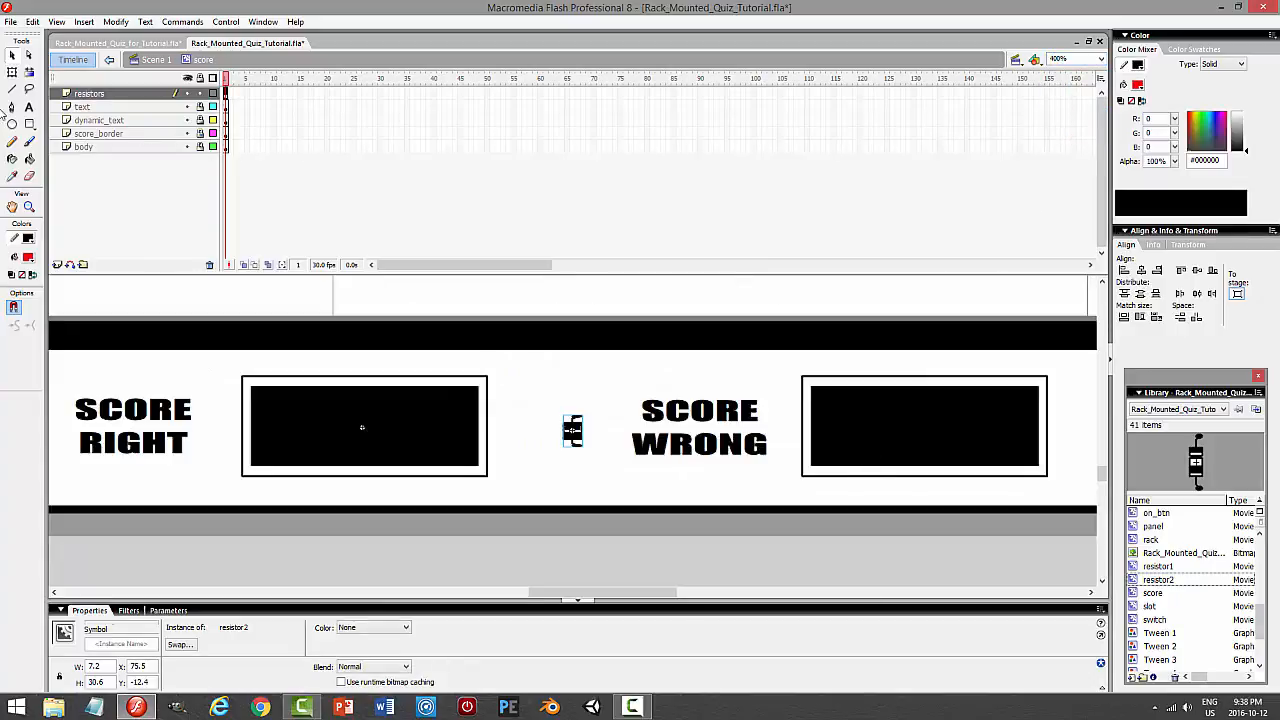
click(12, 72)
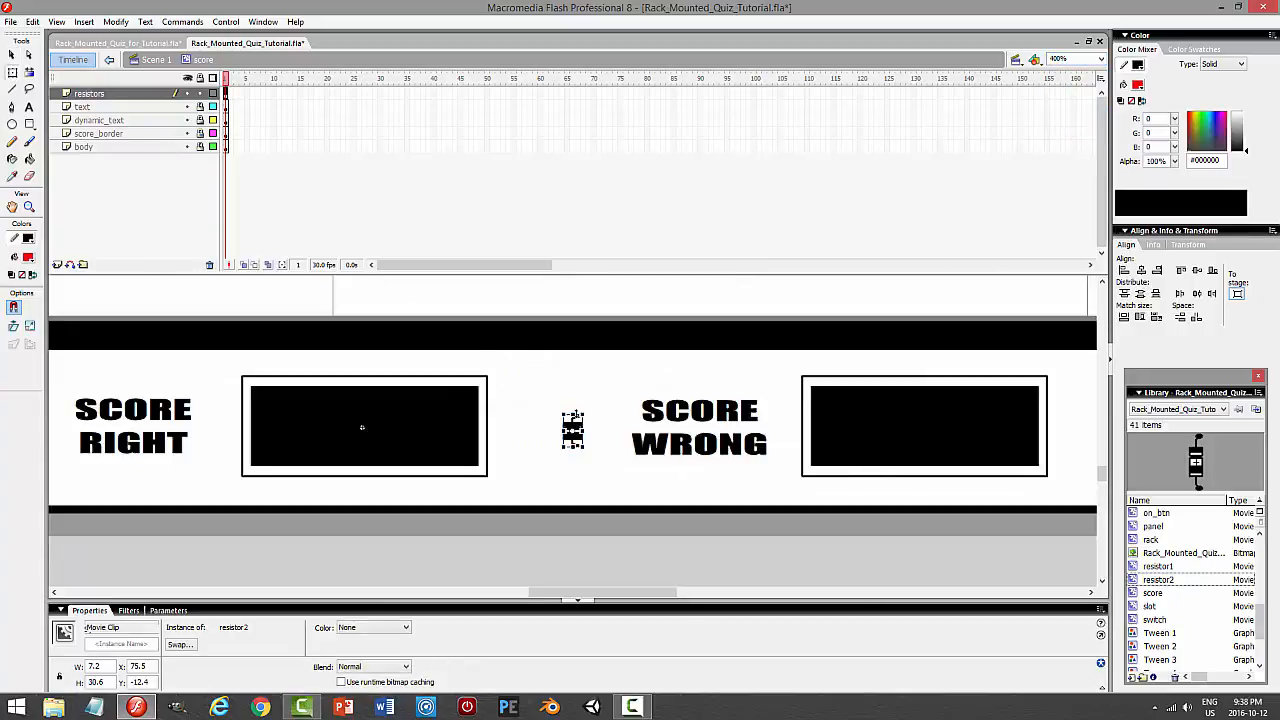
drag(575, 414, 575, 402)
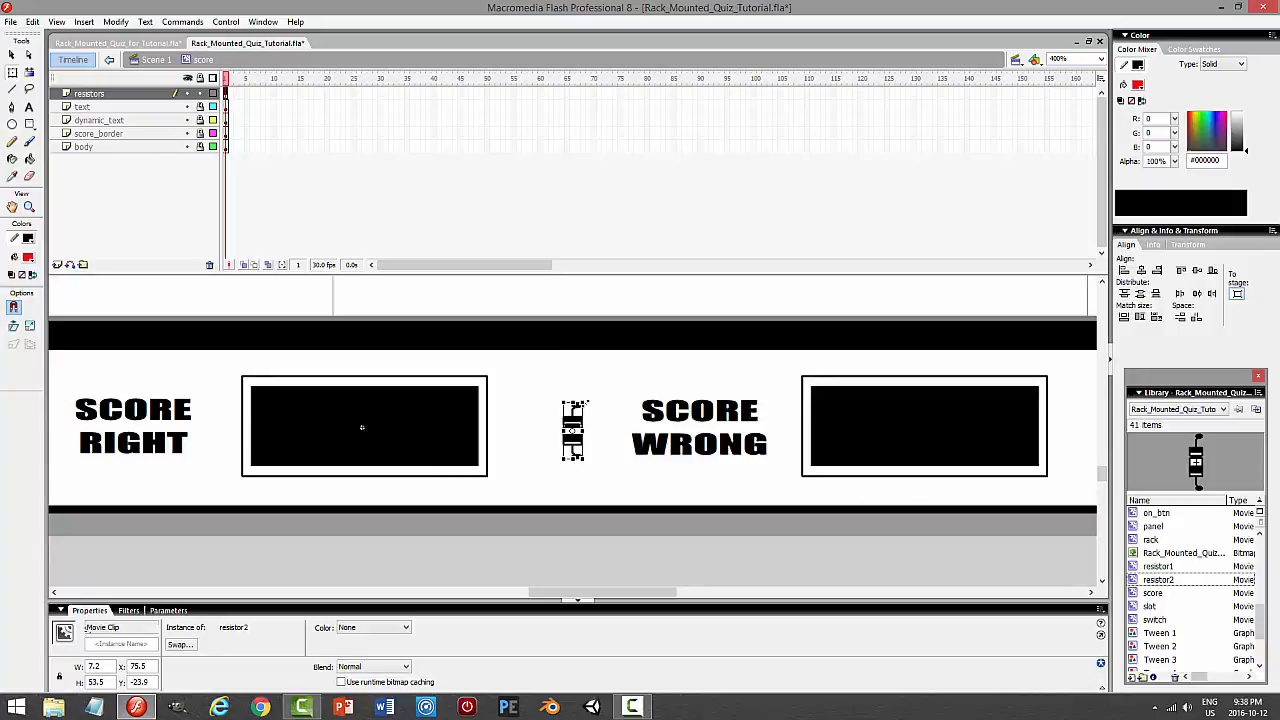
drag(586, 401, 575, 428)
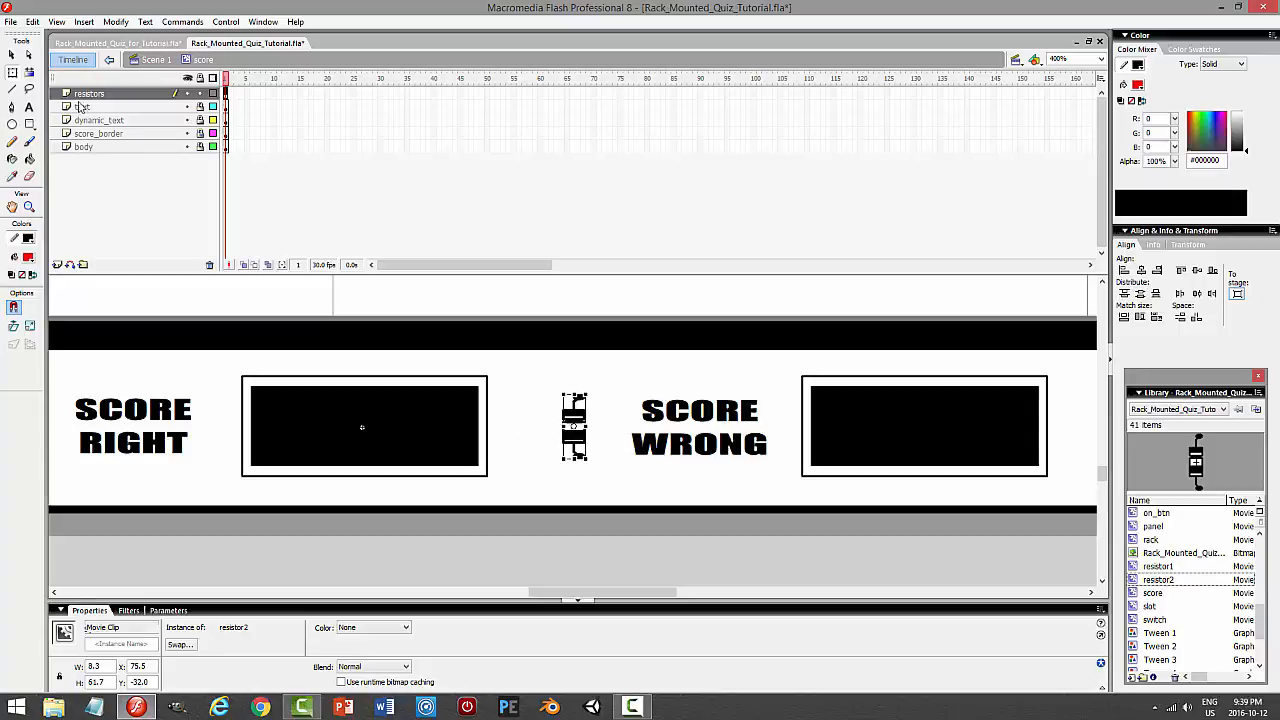
Move the resistor closer to the SCORE RIGHT display, to about X 61, Y -38.4
click(12, 54)
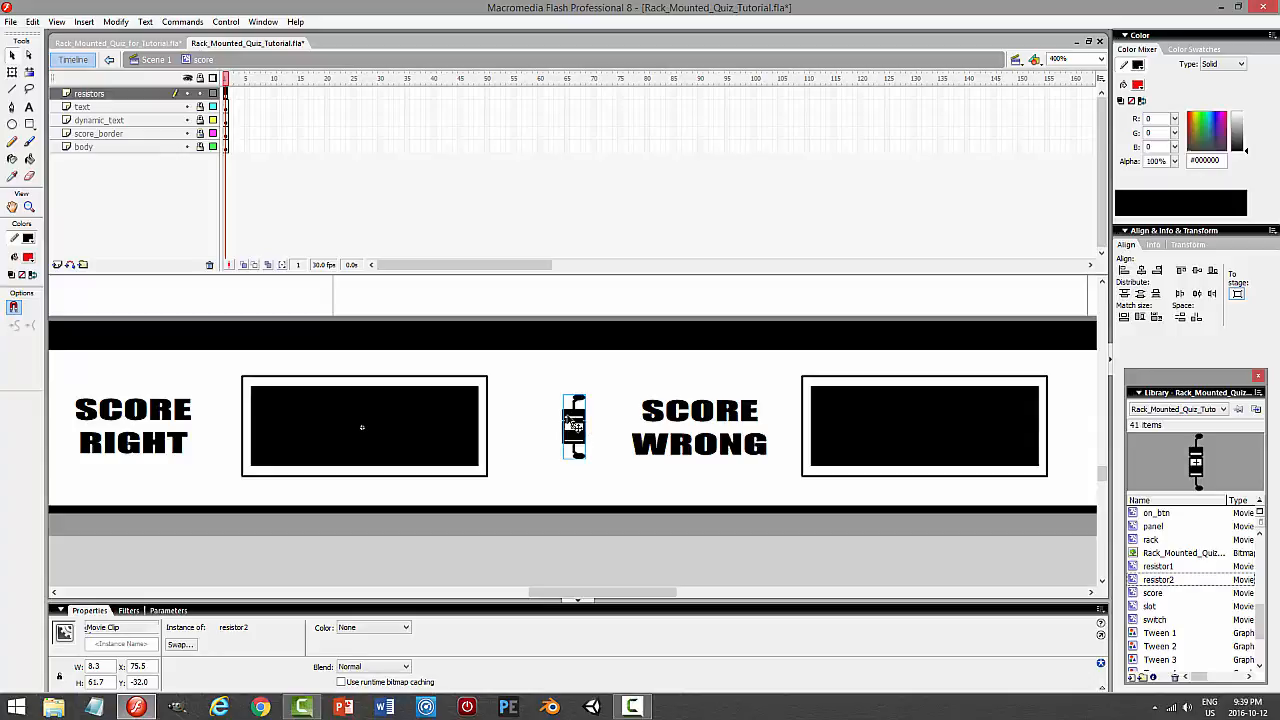
mouse_move(575, 426)
mouse_down()
mouse_move(540, 420)
mouse_move(557, 424)
mouse_up()
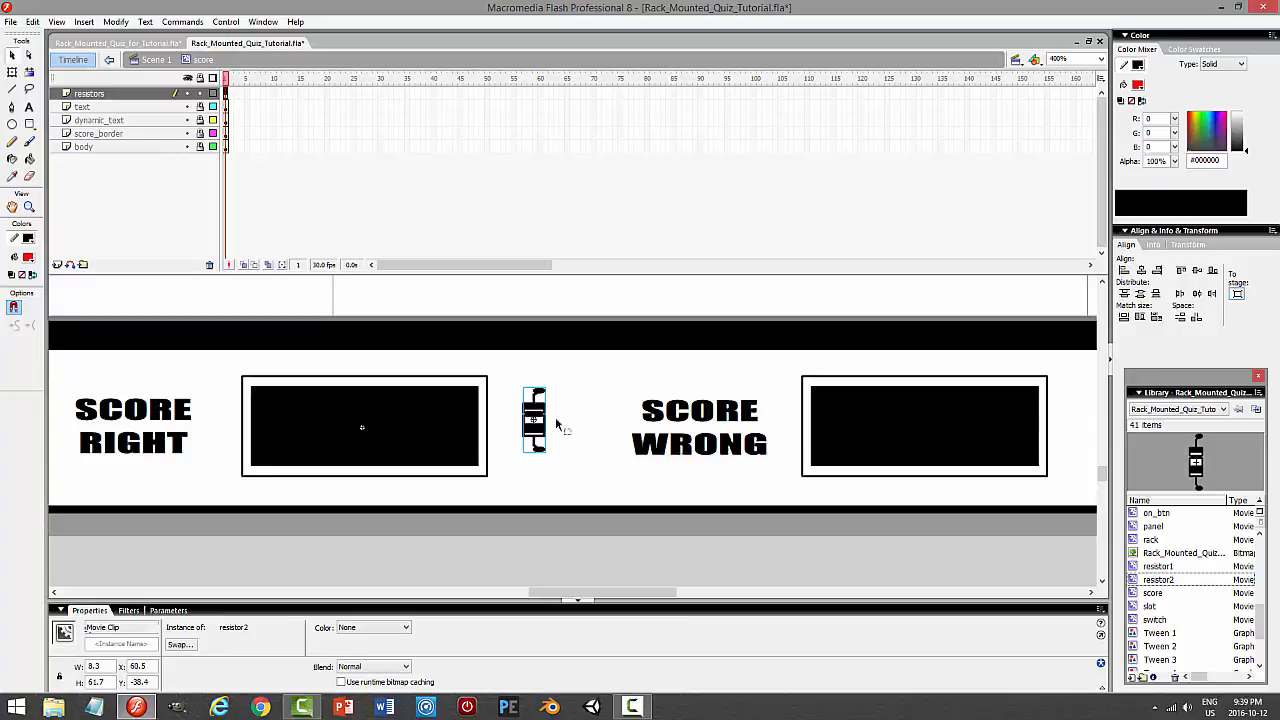
key(Right)
key(Right)
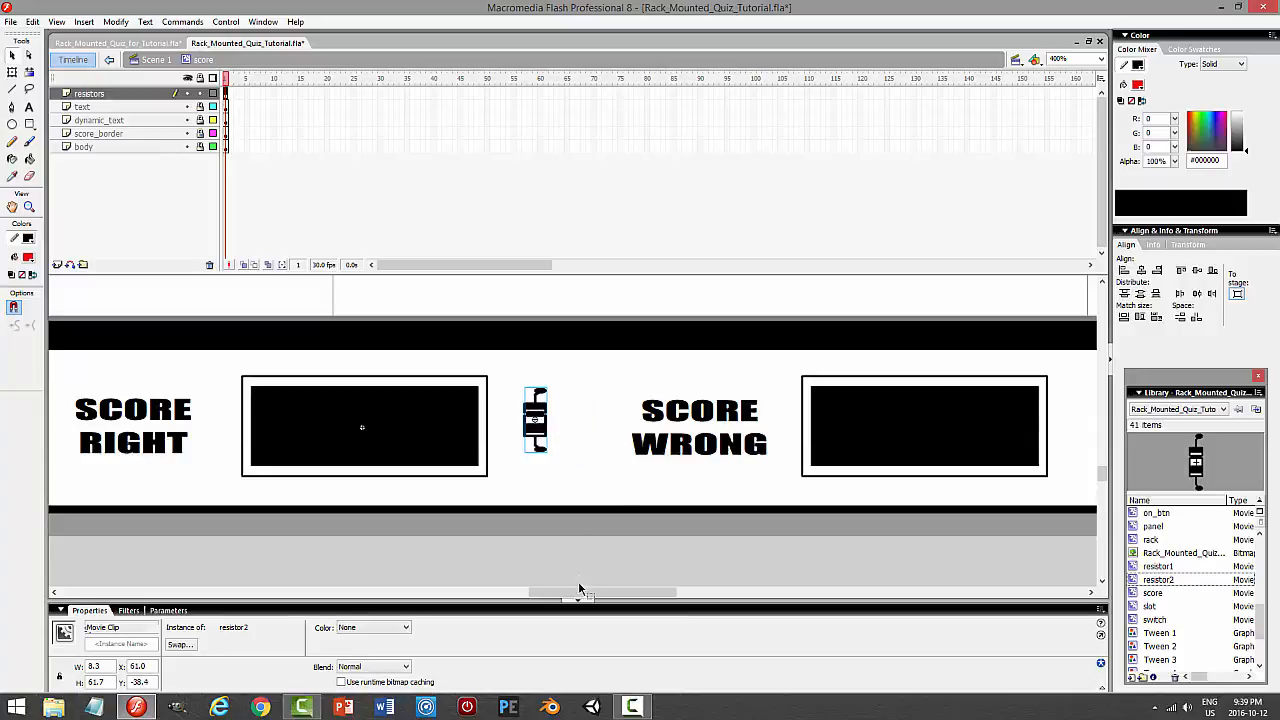
Test the movie and reshape the resistor beside the SCORE RIGHT display to about 7.3 wide and 75.2 high
key(ctrl+Return)
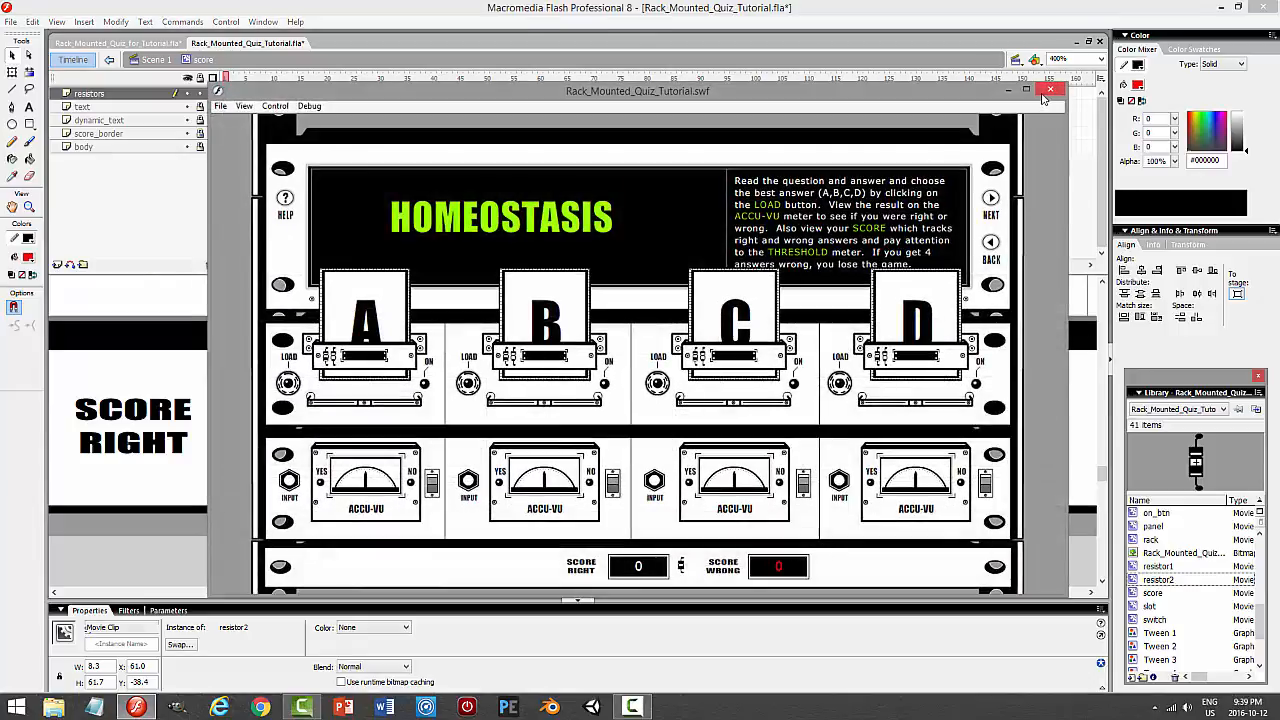
click(1047, 91)
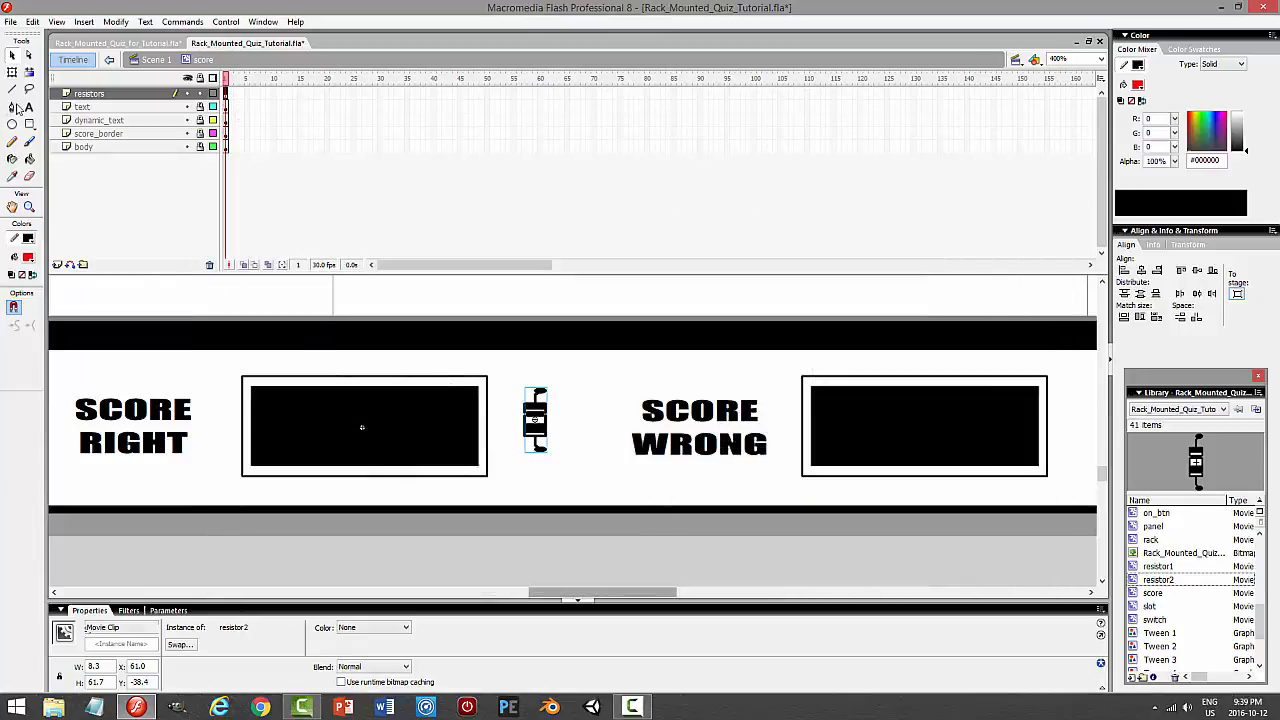
click(12, 72)
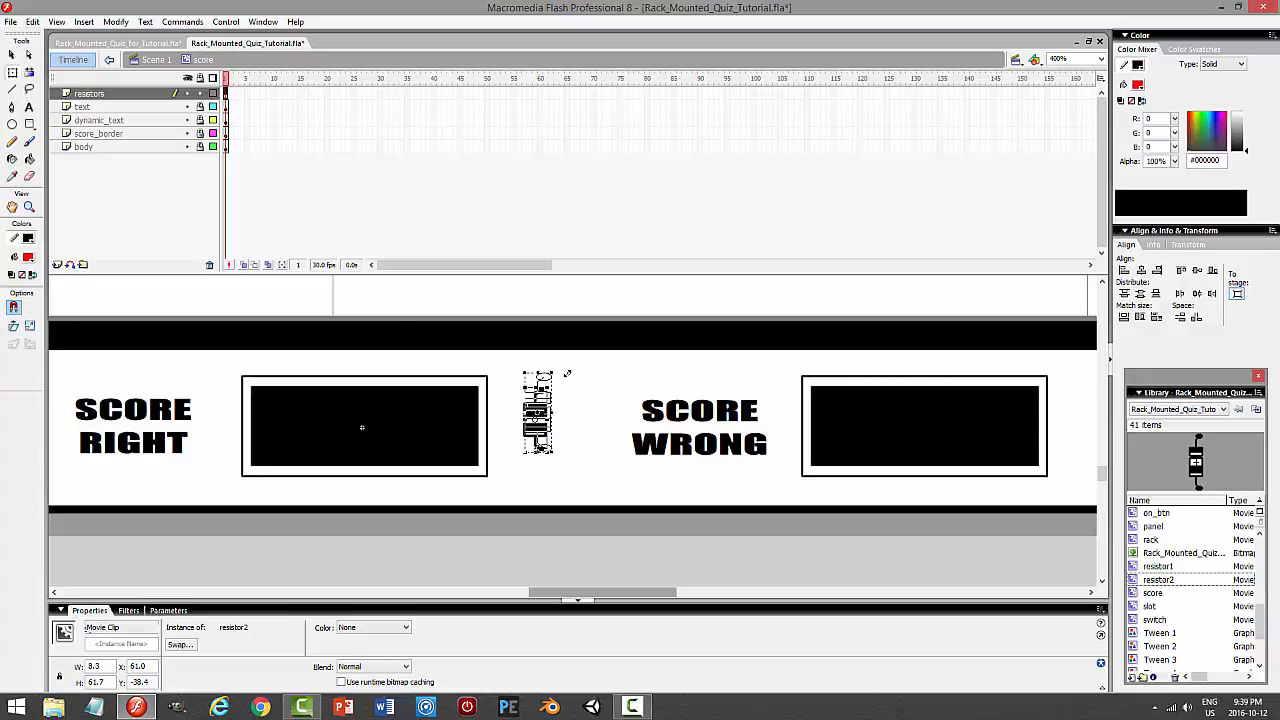
drag(584, 403, 546, 413)
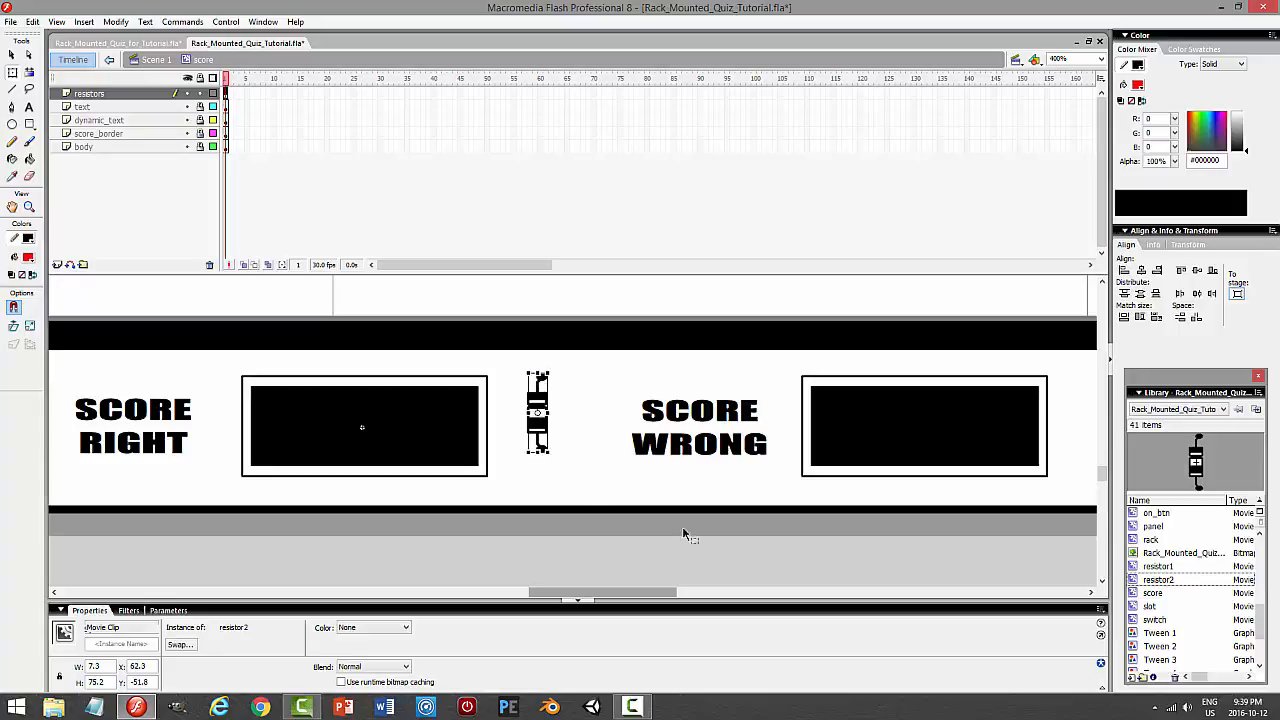
Move the resistor slightly down and closer to the SCORE RIGHT display, centring it vertically, and test the movie
click(12, 54)
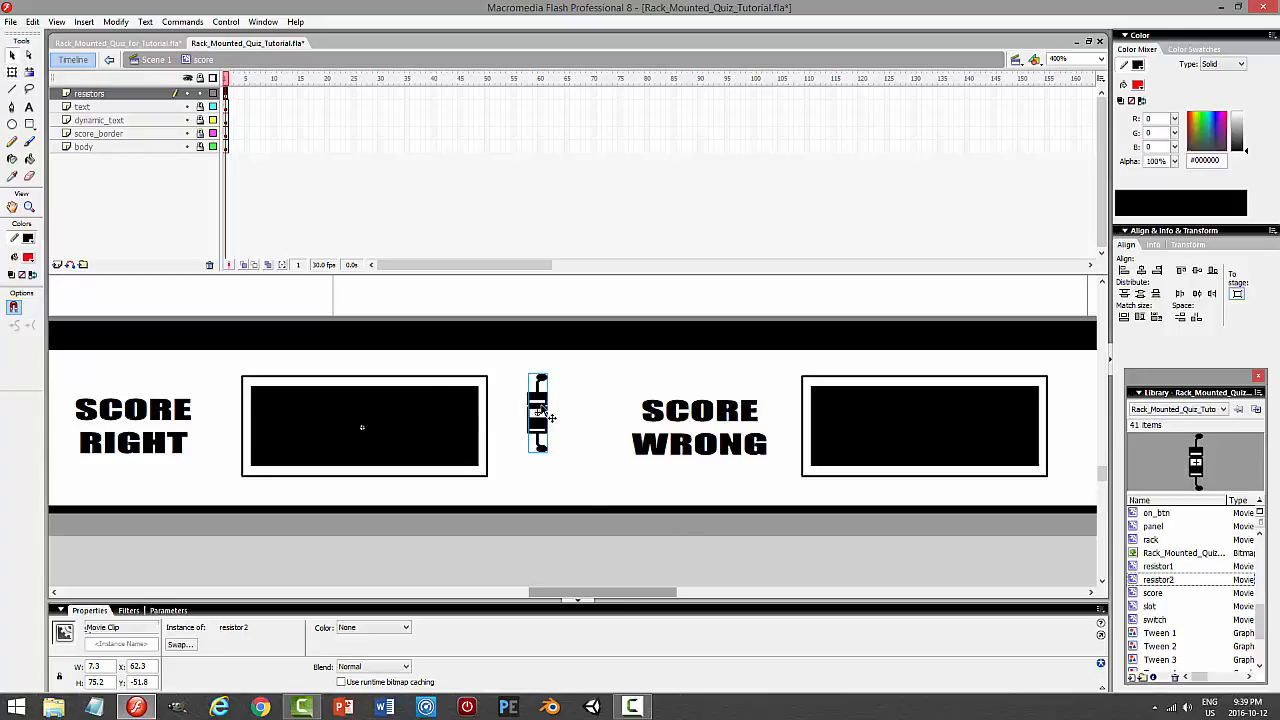
drag(542, 420, 534, 421)
click(565, 408)
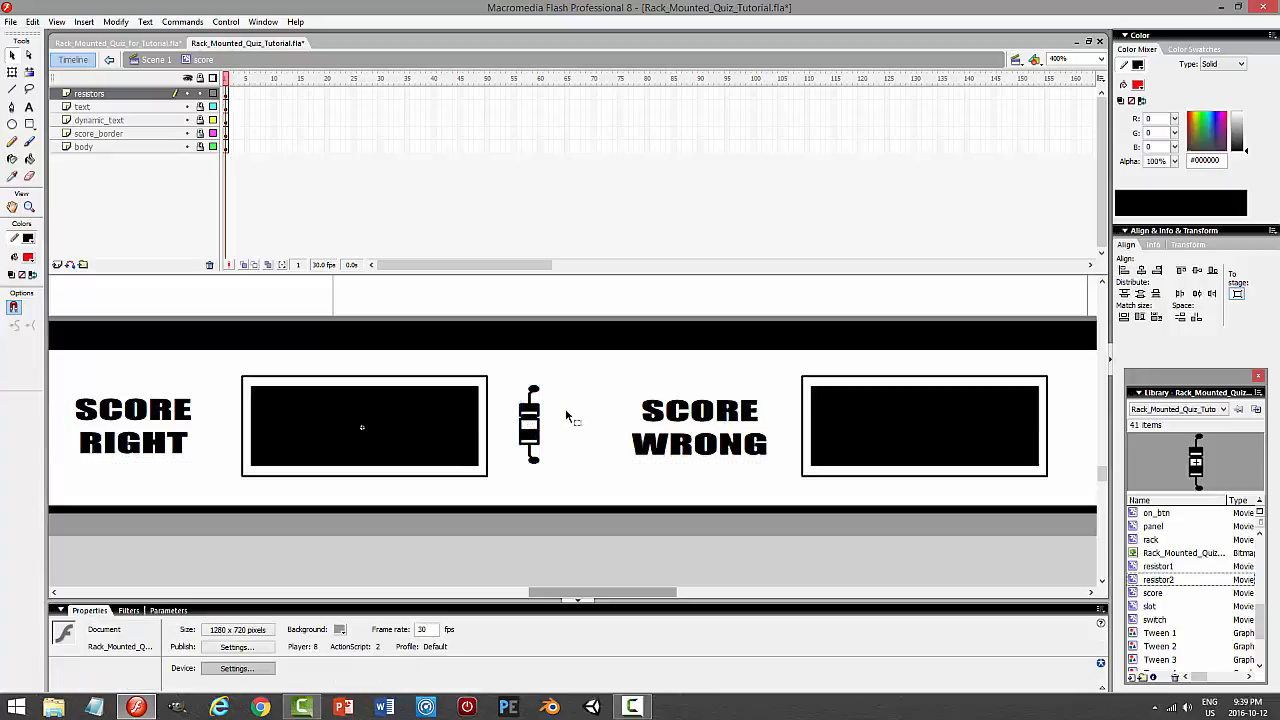
key(ctrl+Return)
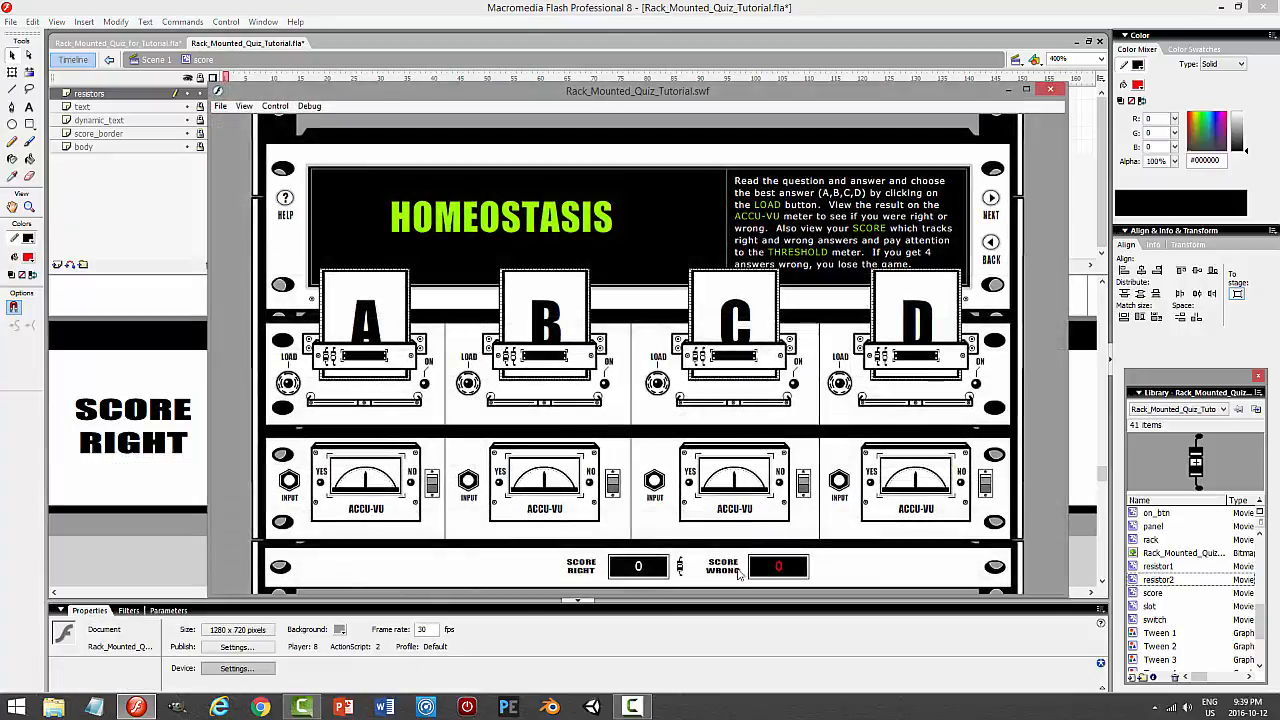
click(1050, 90)
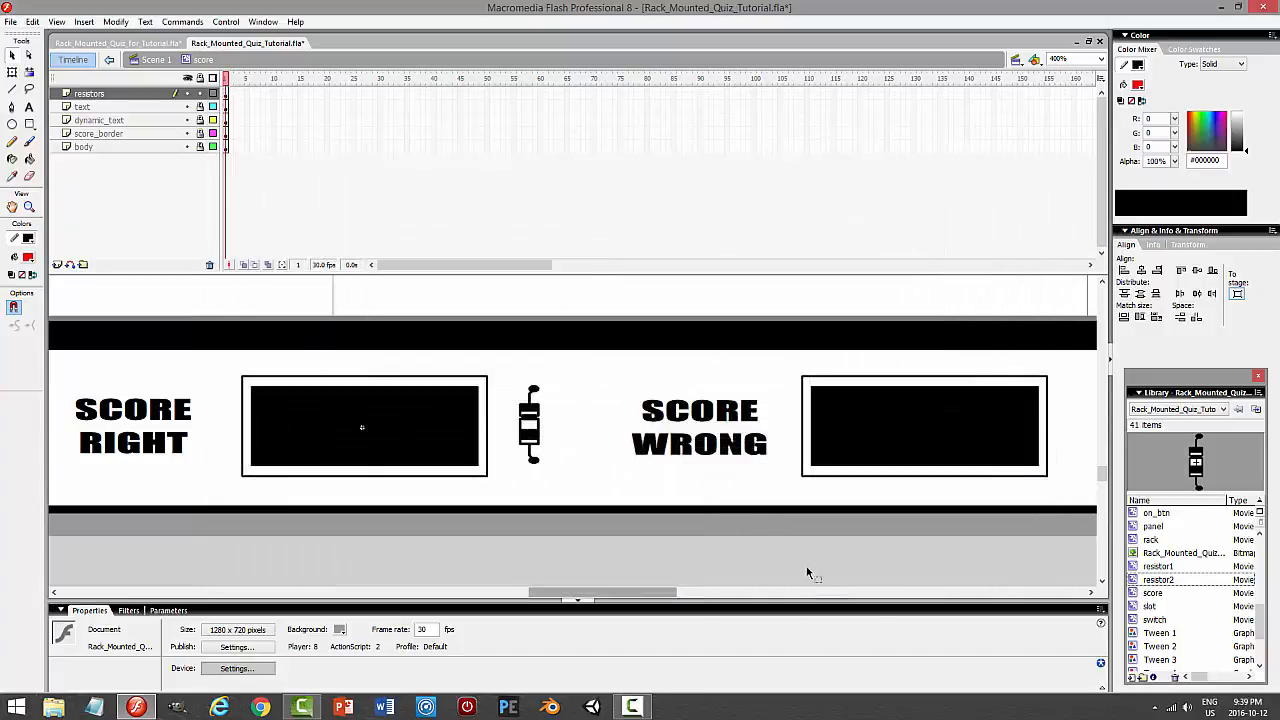
Duplicate the resistor at the same height just beyond the SCORE WRONG display
click(534, 436)
drag(646, 592, 660, 592)
drag(432, 460, 987, 478)
click(843, 572)
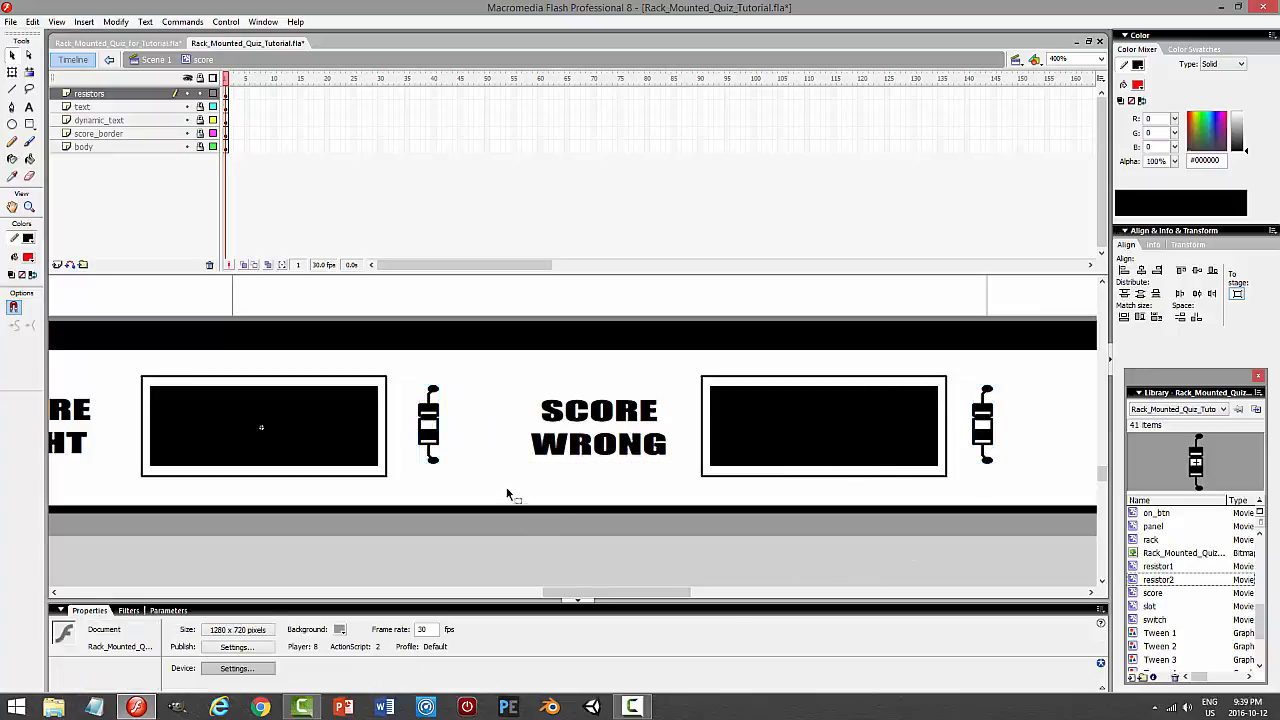
Lock the resistors and body layers and add a new layer directly above body
drag(618, 593, 770, 597)
click(200, 93)
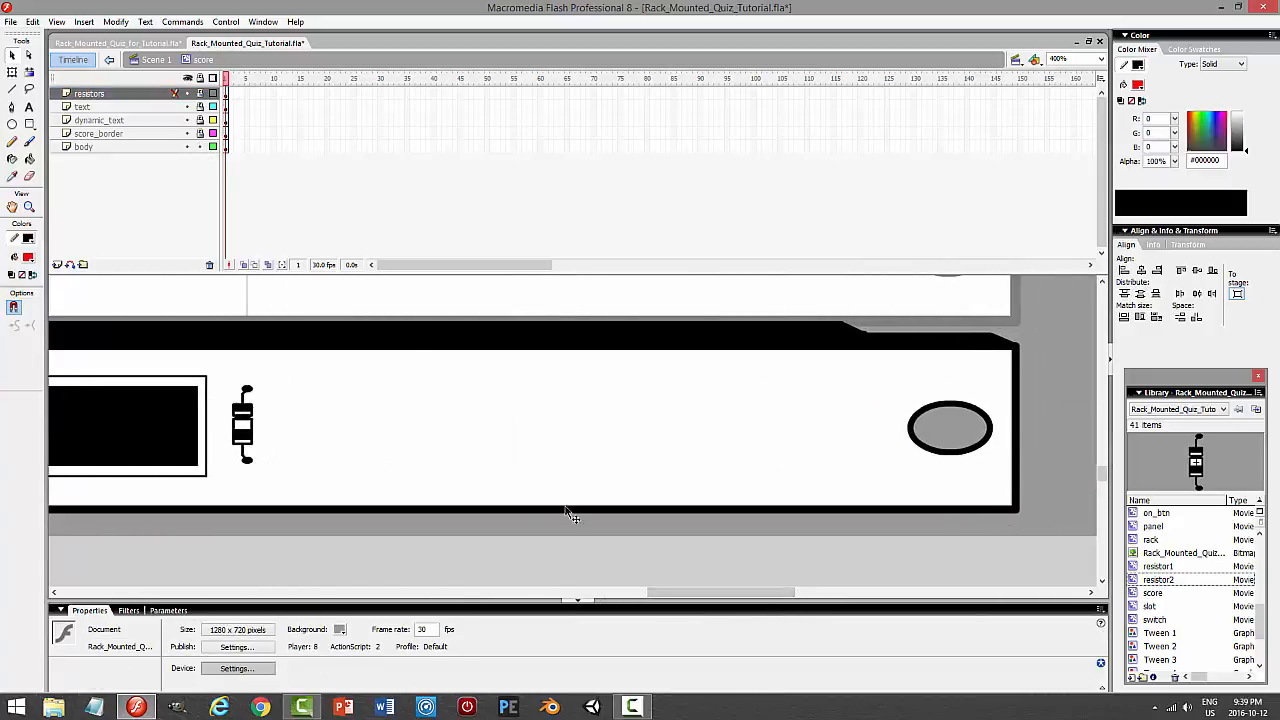
drag(676, 596, 549, 596)
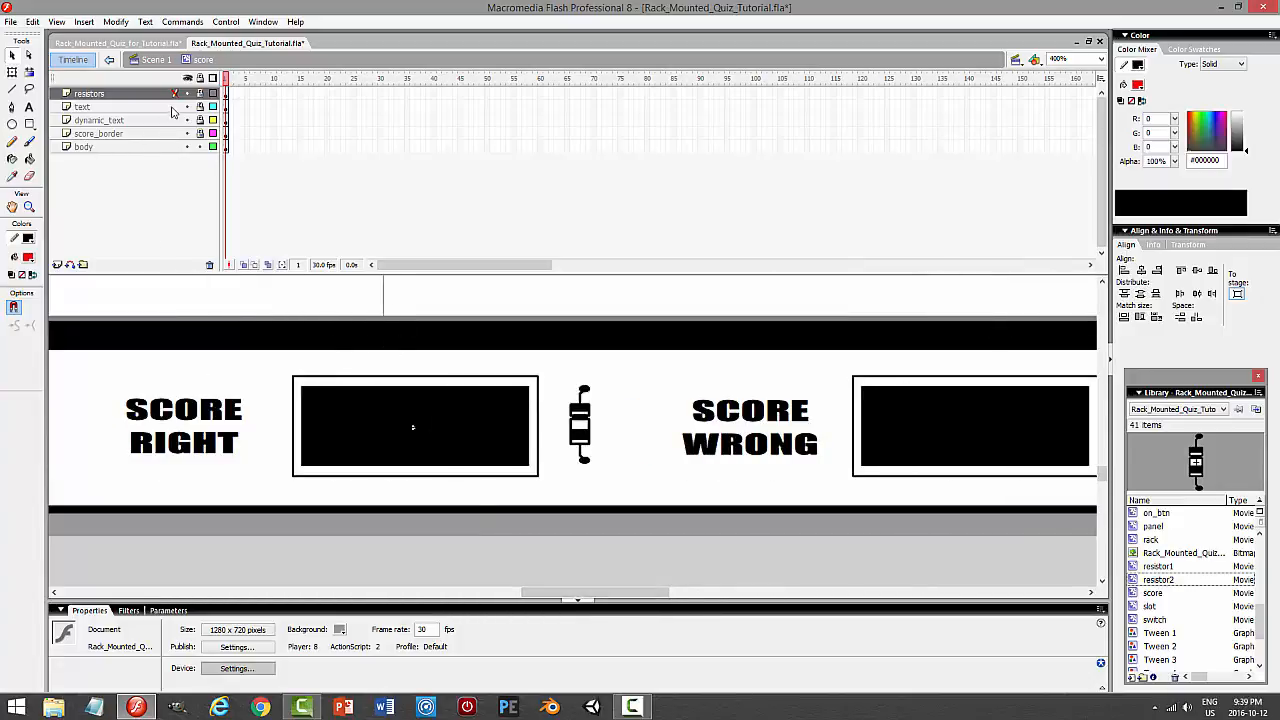
click(135, 150)
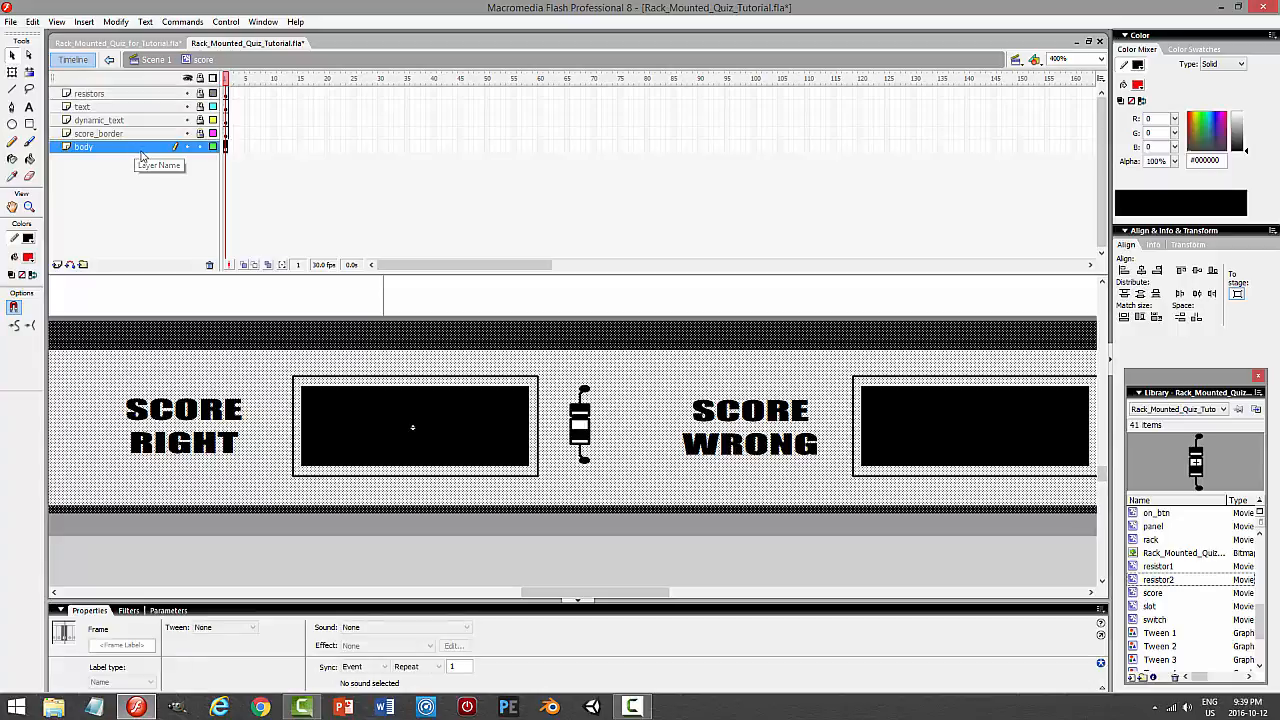
click(199, 147)
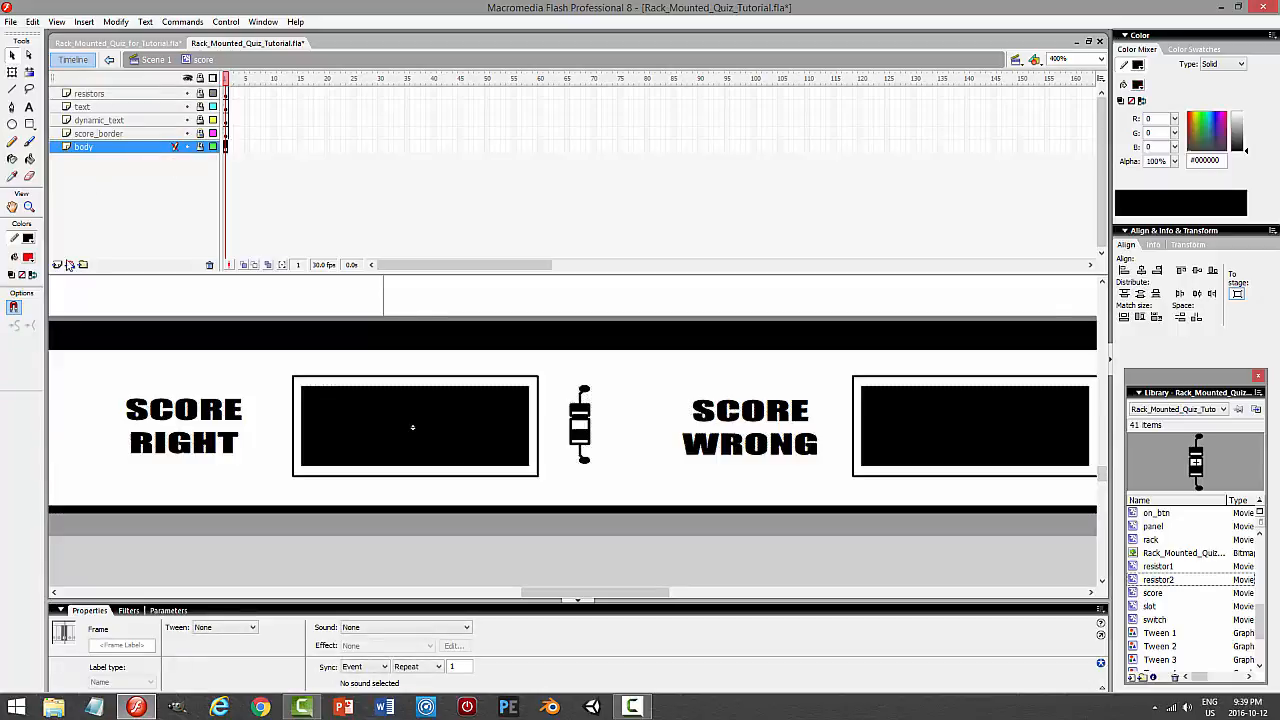
click(57, 264)
Draw a vertical hairline divider about 149 high across the white panel between the first resistor and the SCORE WRONG label
key(n)
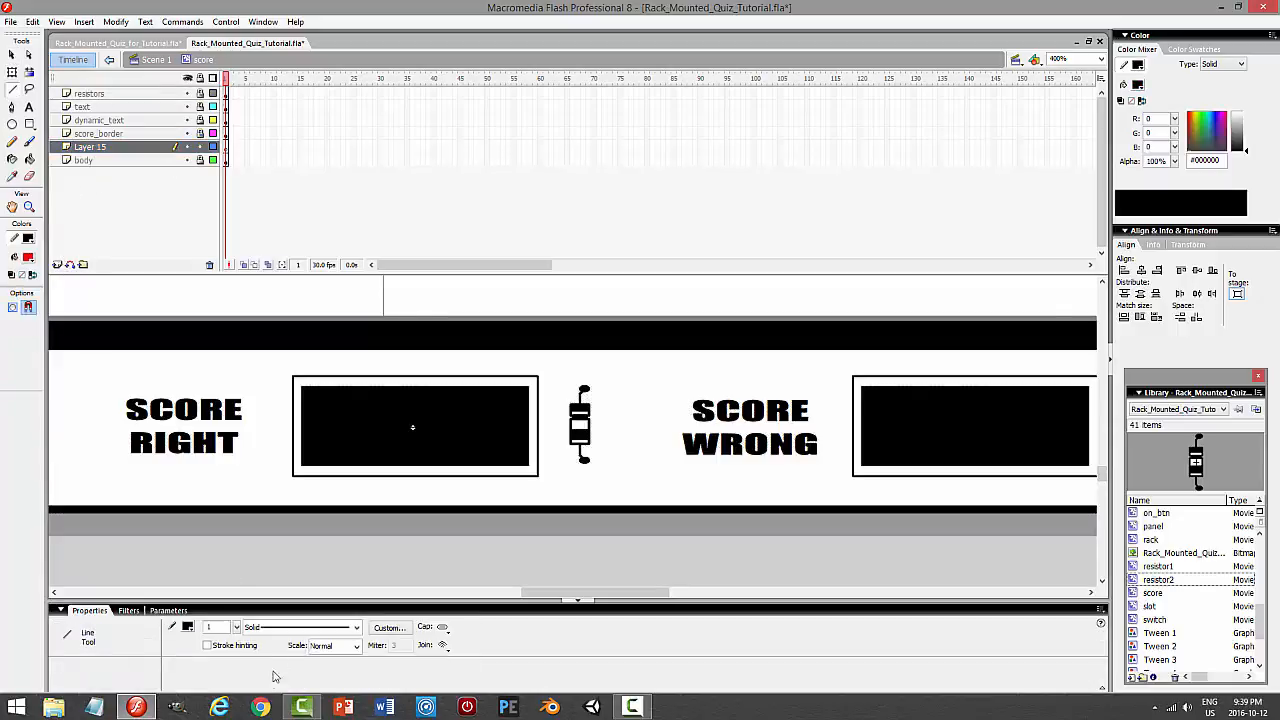
click(300, 627)
click(300, 642)
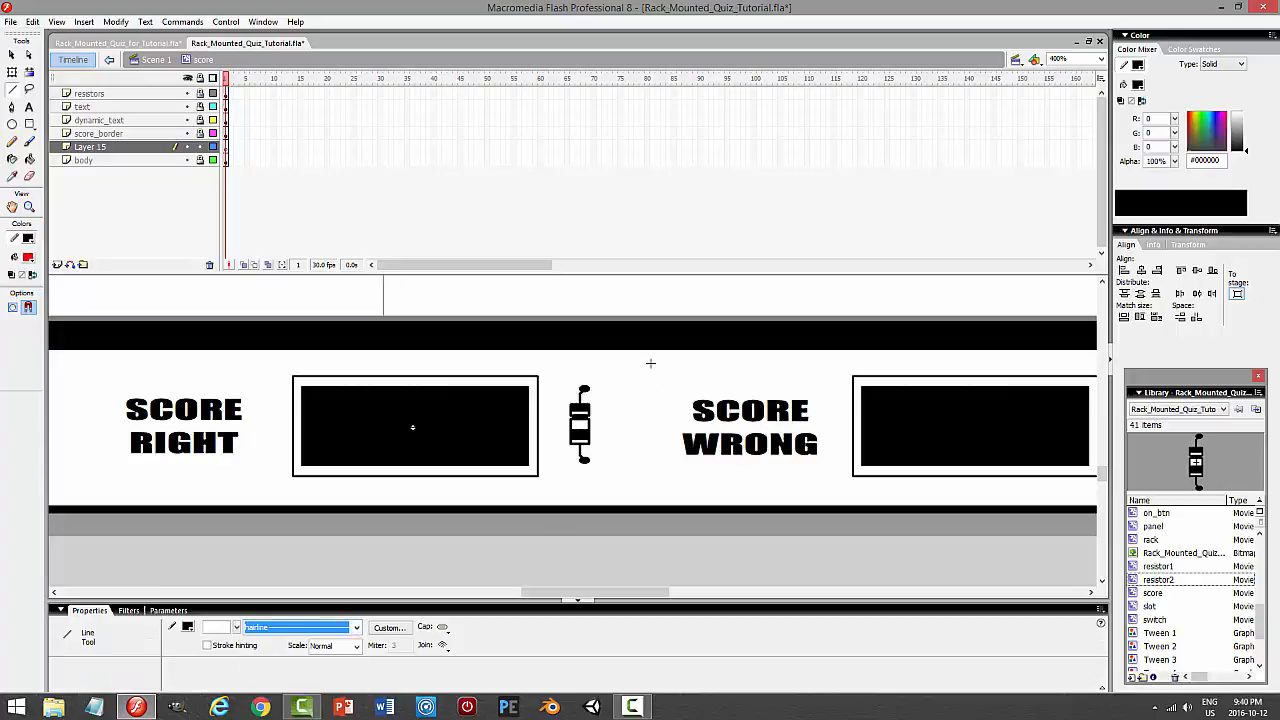
drag(645, 351, 646, 506)
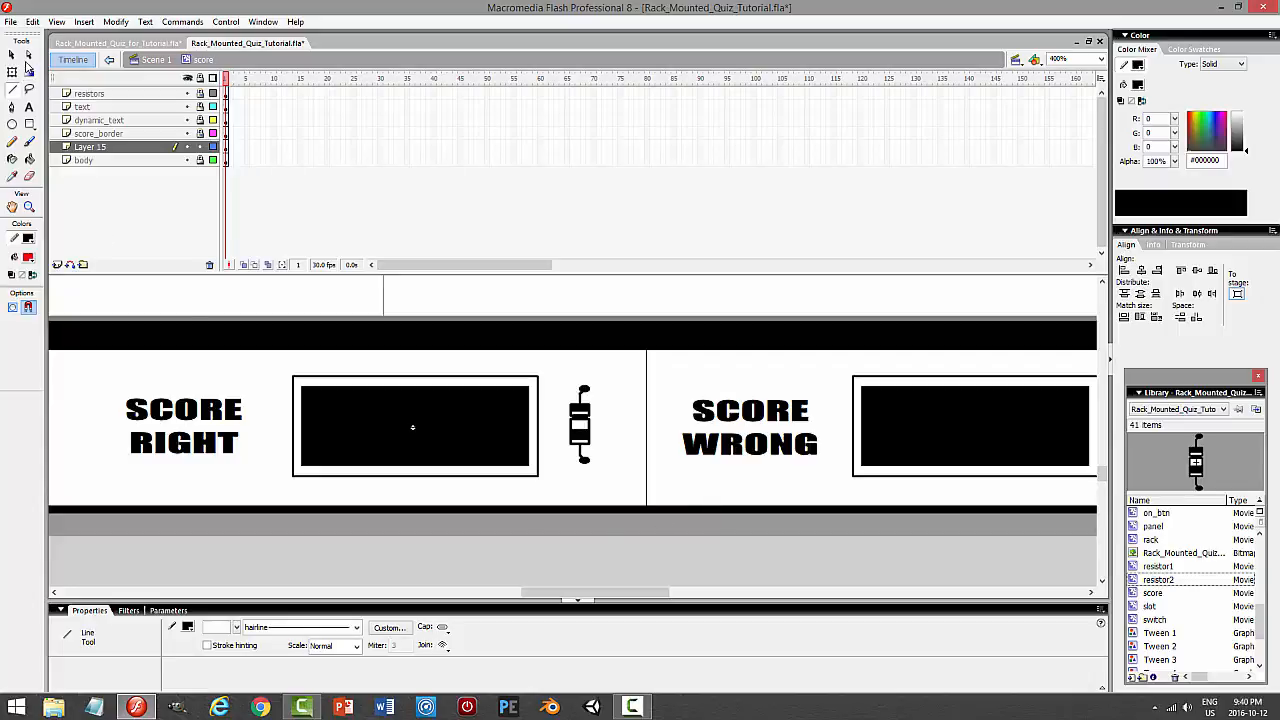
key(v)
Duplicate the divider line just beyond the second resistor and test the movie
mouse_move(641, 593)
mouse_down()
mouse_move(671, 593)
mouse_move(645, 593)
mouse_up()
click(448, 447)
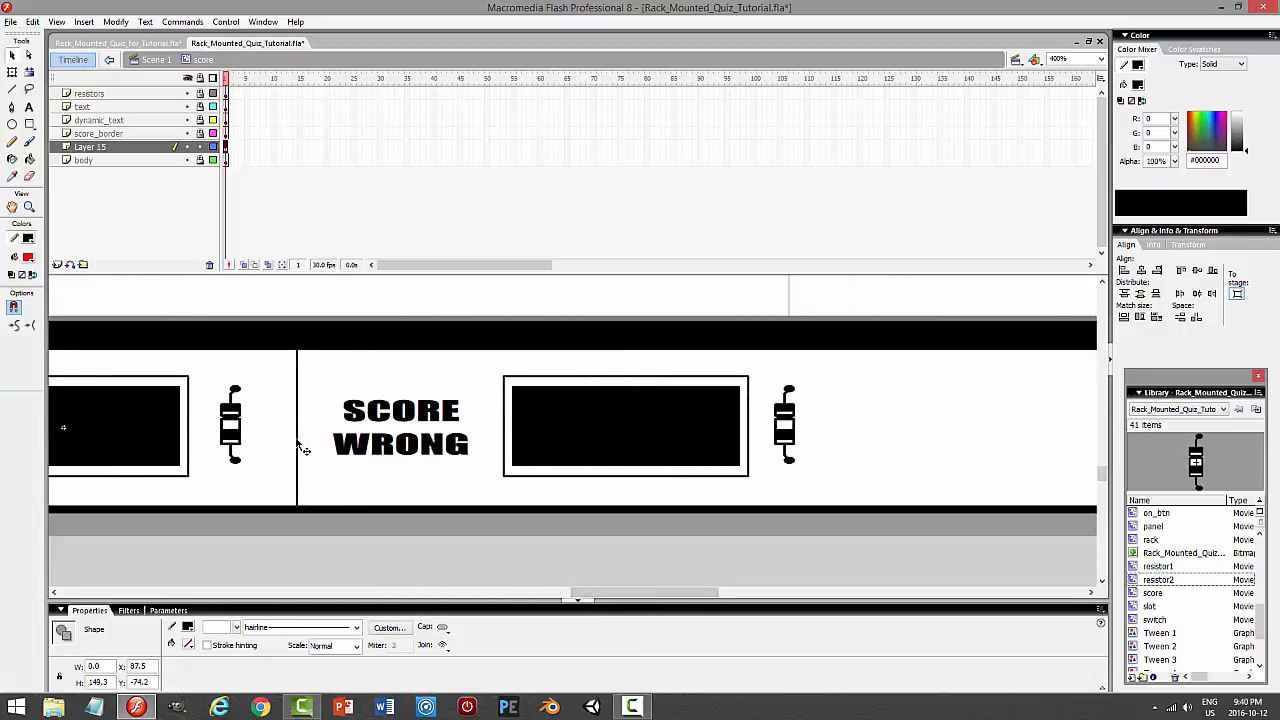
drag(300, 447, 847, 508)
click(847, 551)
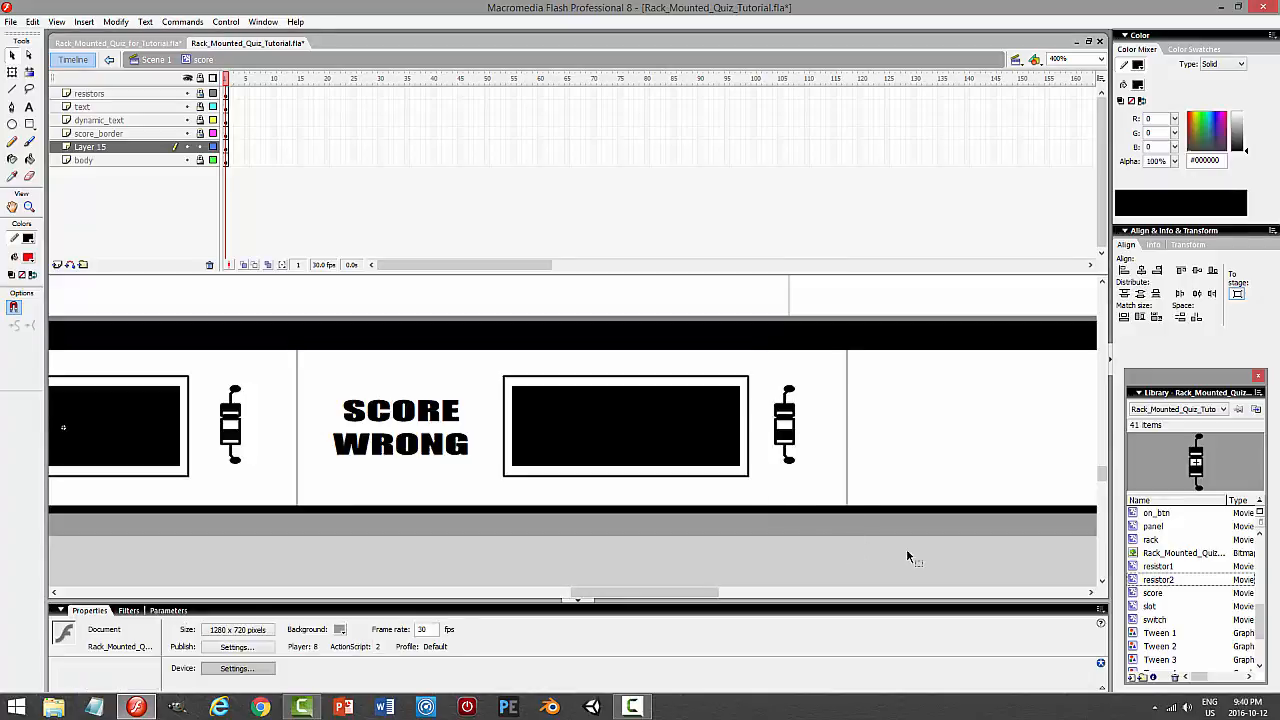
key(ctrl+Return)
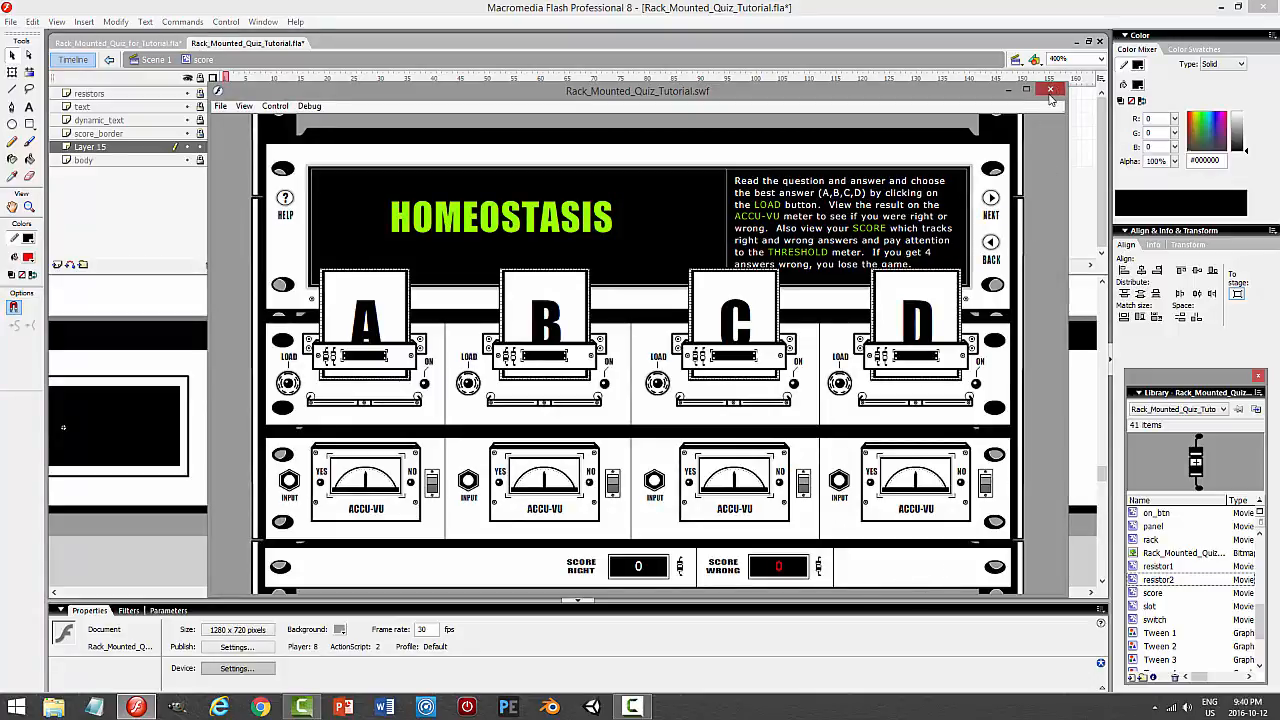
click(1059, 90)
Unlock every layer above body and select the contents of all layers from resistors down to Layer 15
click(200, 93)
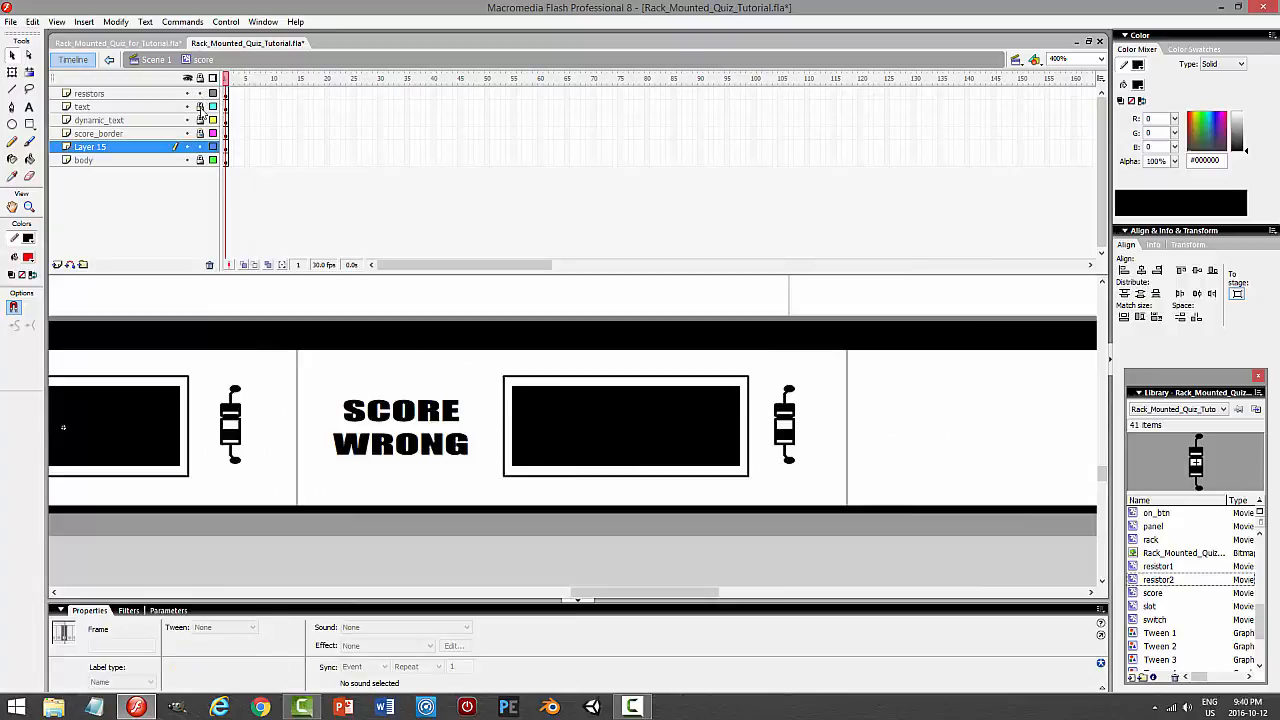
click(205, 142)
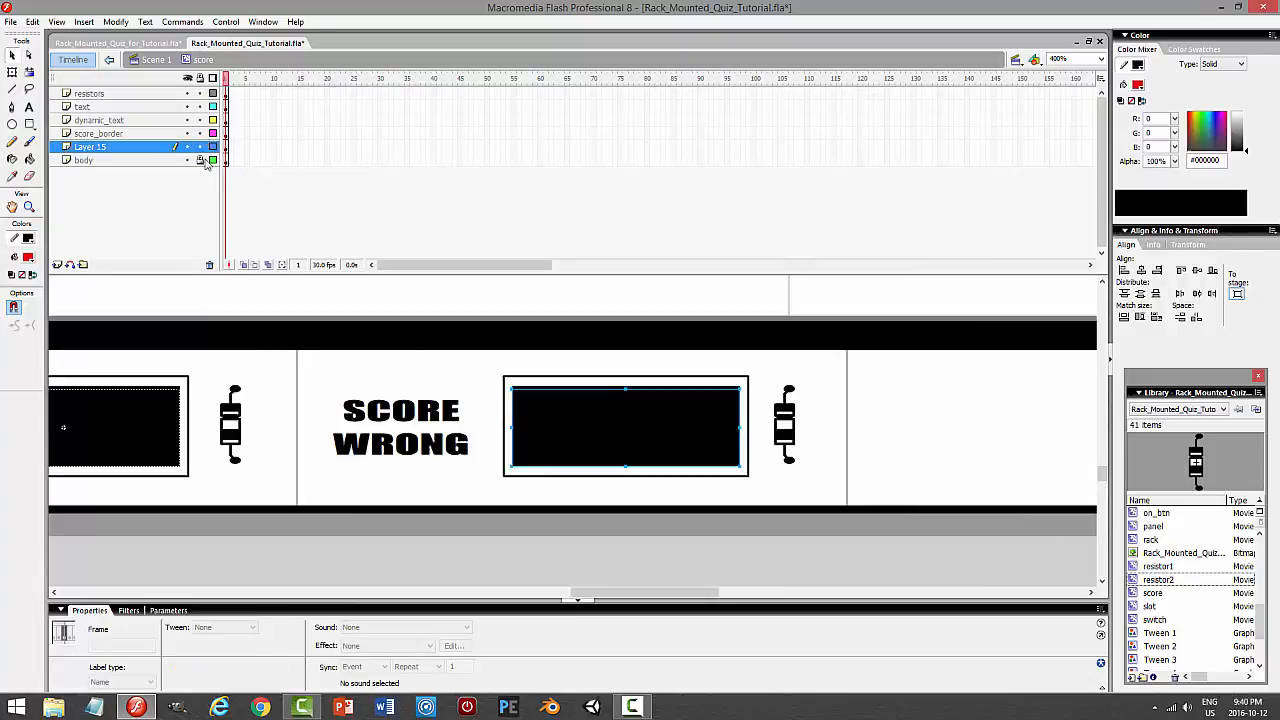
click(148, 93)
shift+click(130, 147)
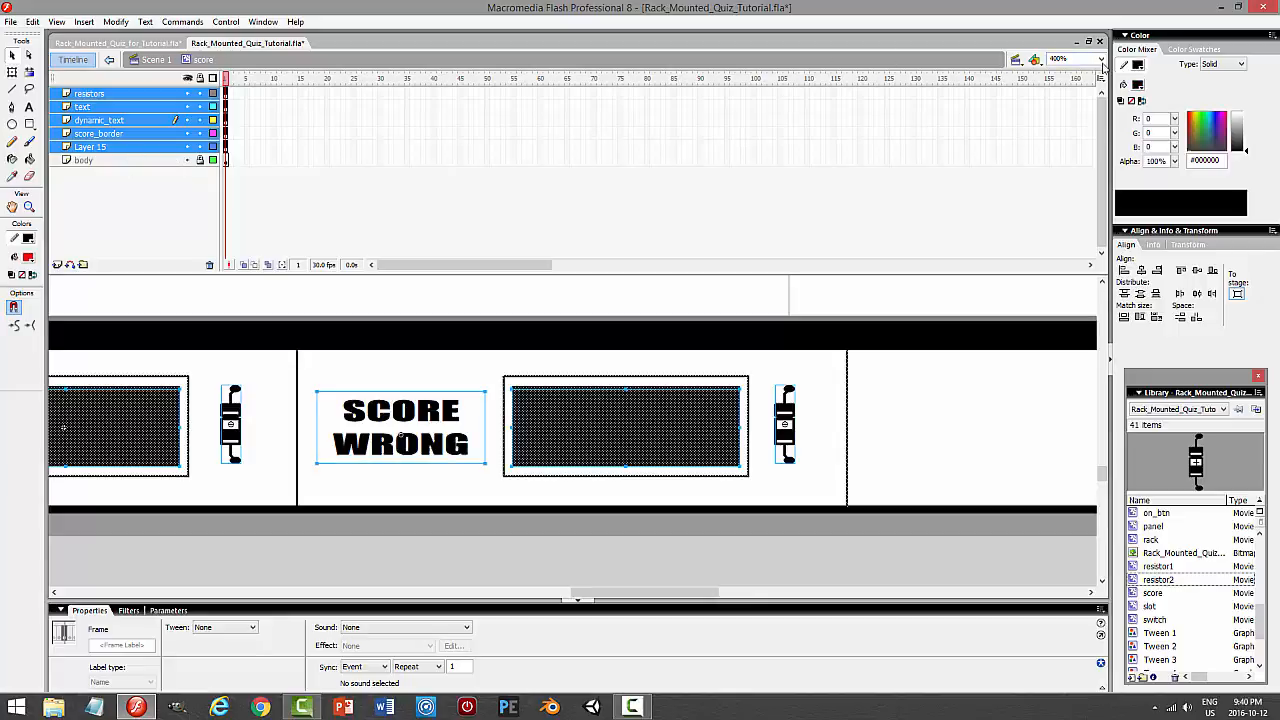
Shift the selected score elements left along the panel to about X -209, keeping them at the same height
click(1101, 60)
click(1085, 83)
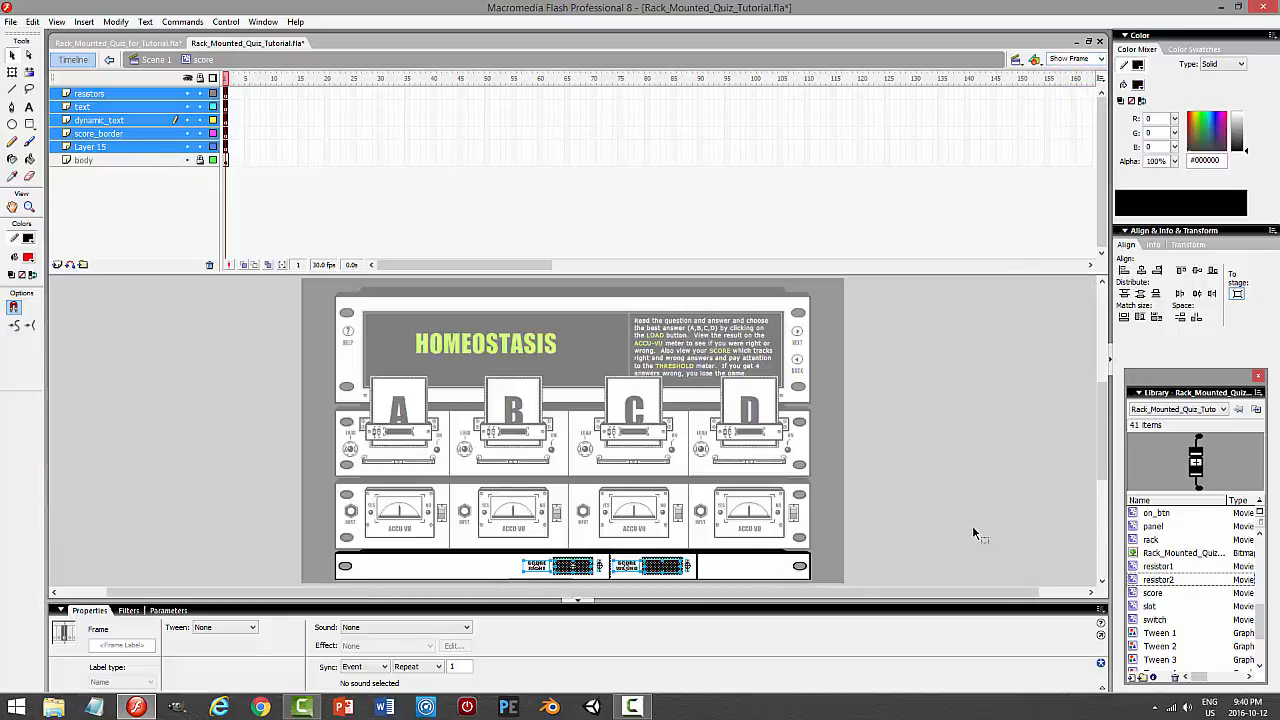
drag(1102, 447, 1102, 467)
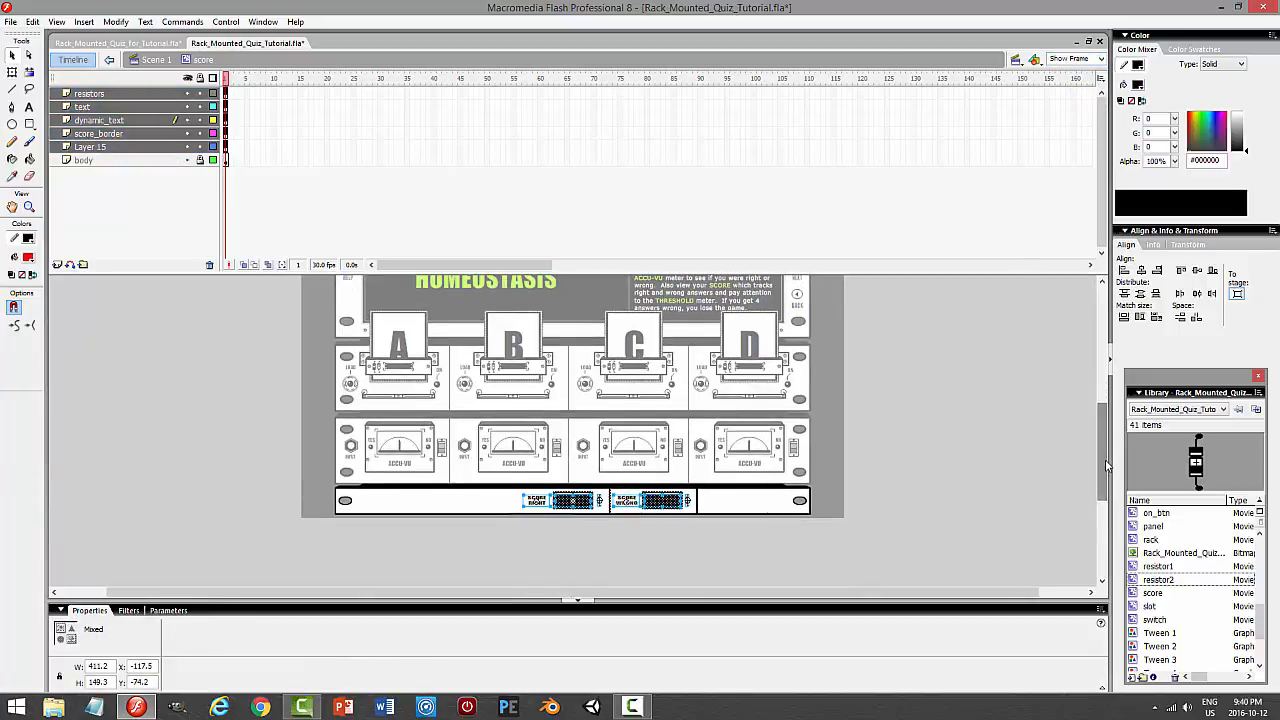
key(shift+Left)
key(shift+Left)
key(shift+Left)
key(shift+Left)
key(shift+Left)
key(shift+Left)
key(shift+Left)
key(shift+Left)
key(shift+Left)
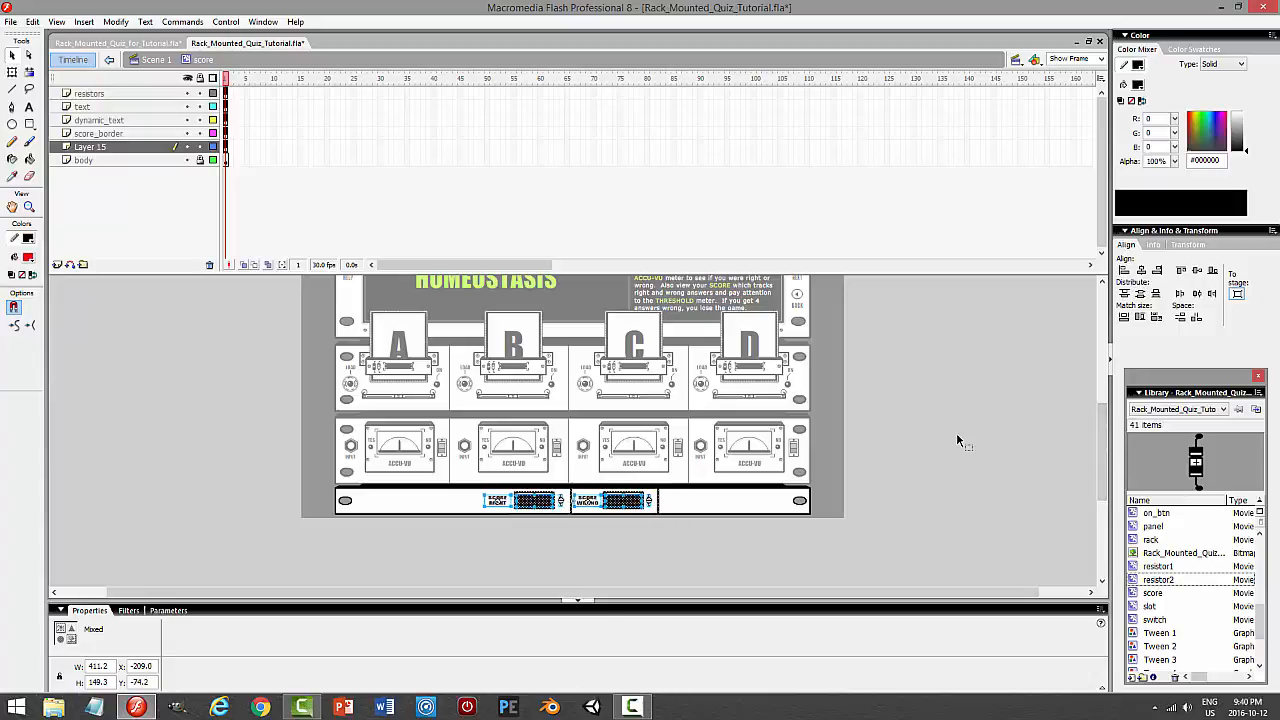
Save the file and test the movie to check the repositioned score elements
click(941, 453)
key(ctrl+s)
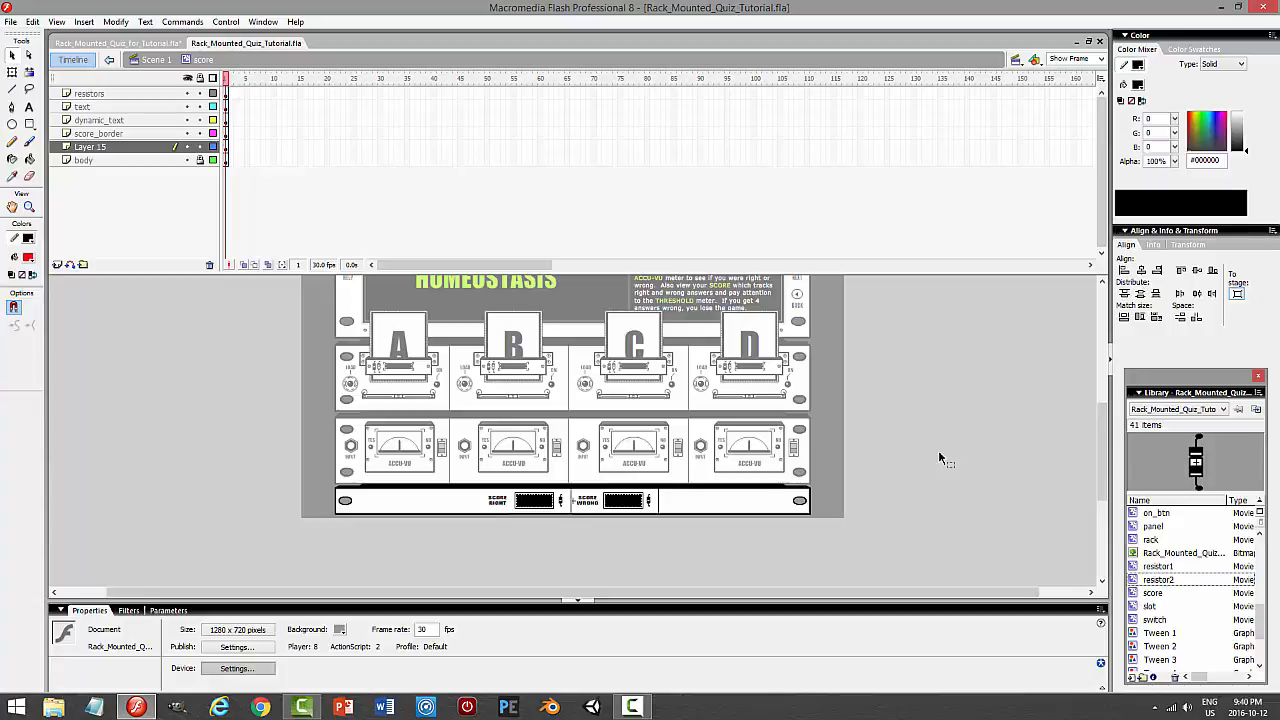
key(ctrl+Return)
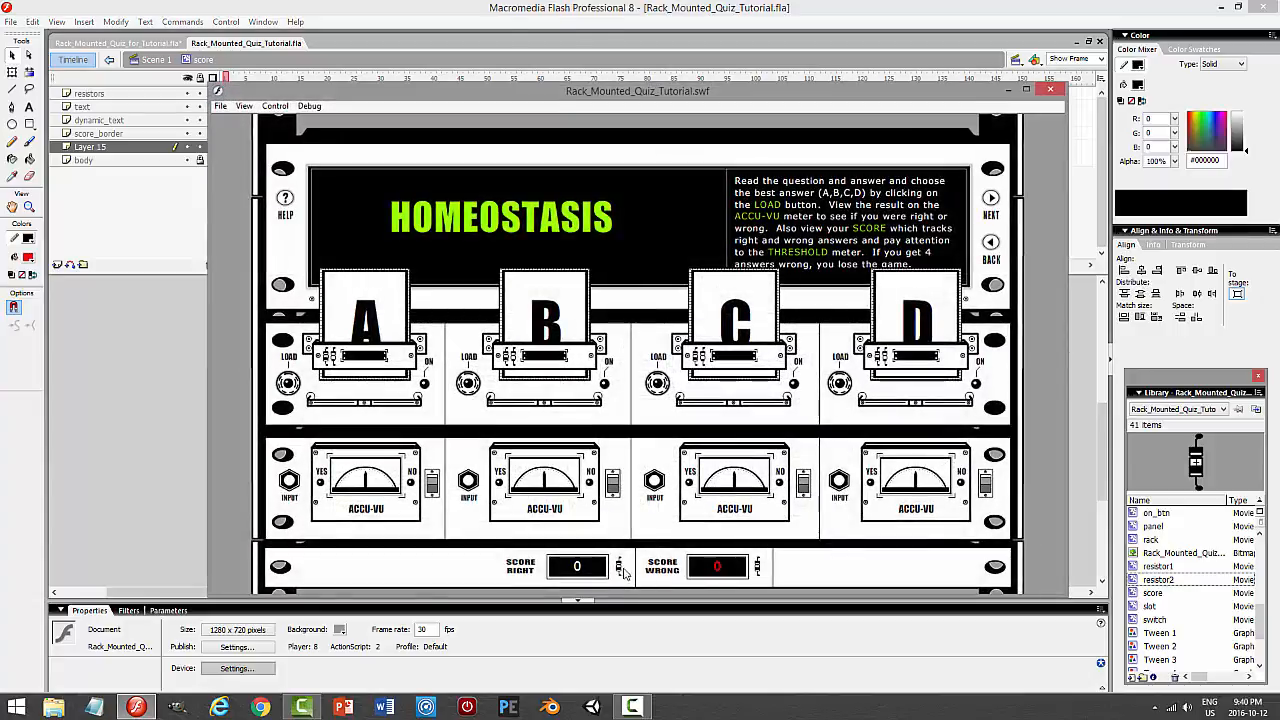
click(1050, 89)
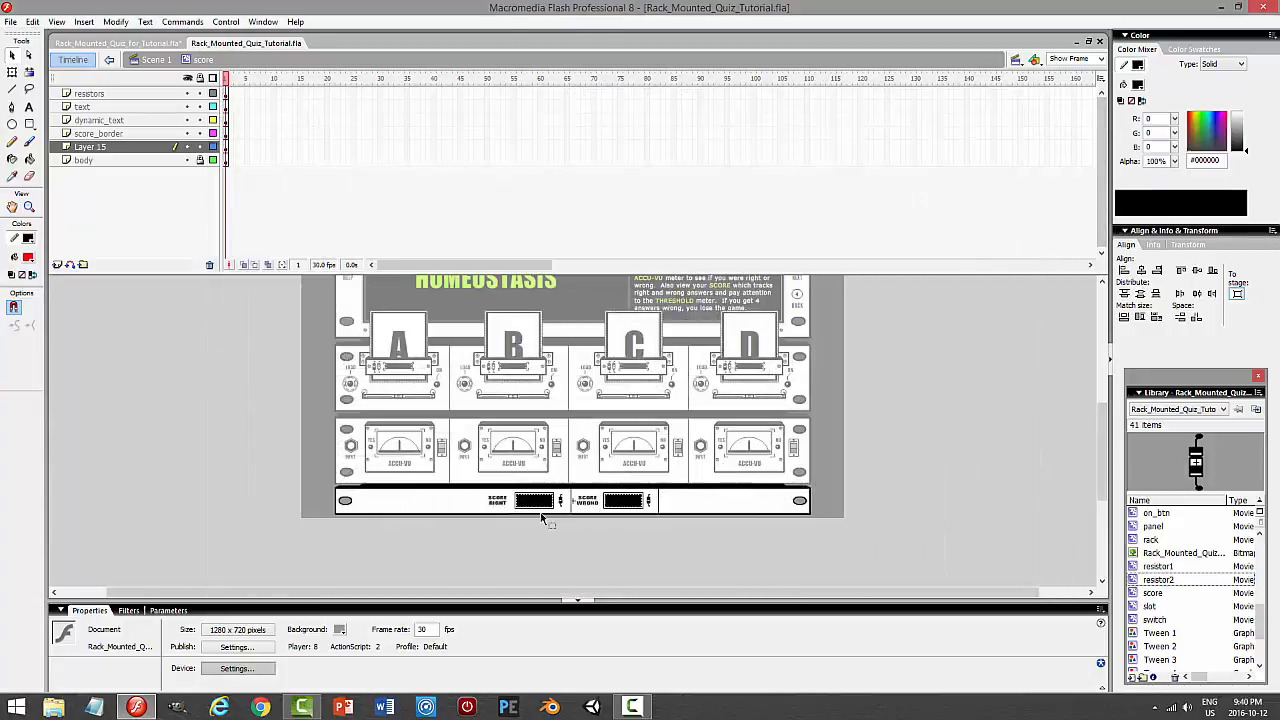
Lock all layers except resistors and set the stage magnification to 400%
click(199, 77)
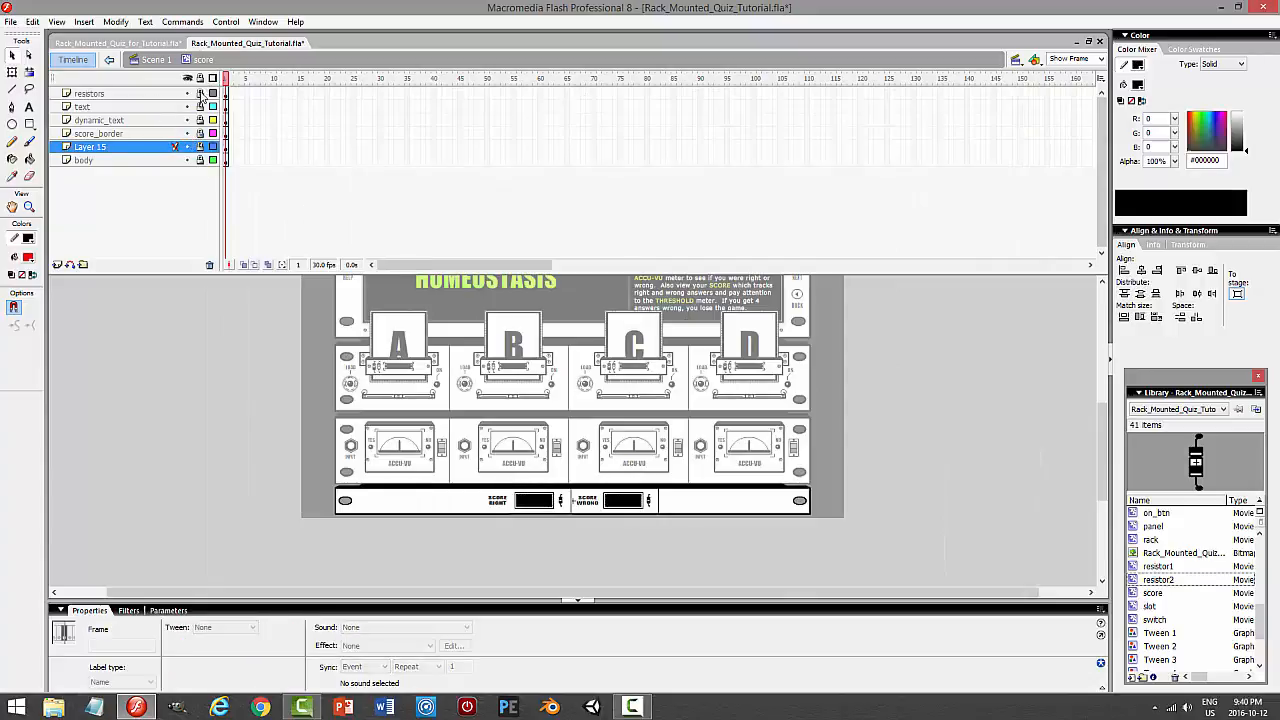
click(90, 93)
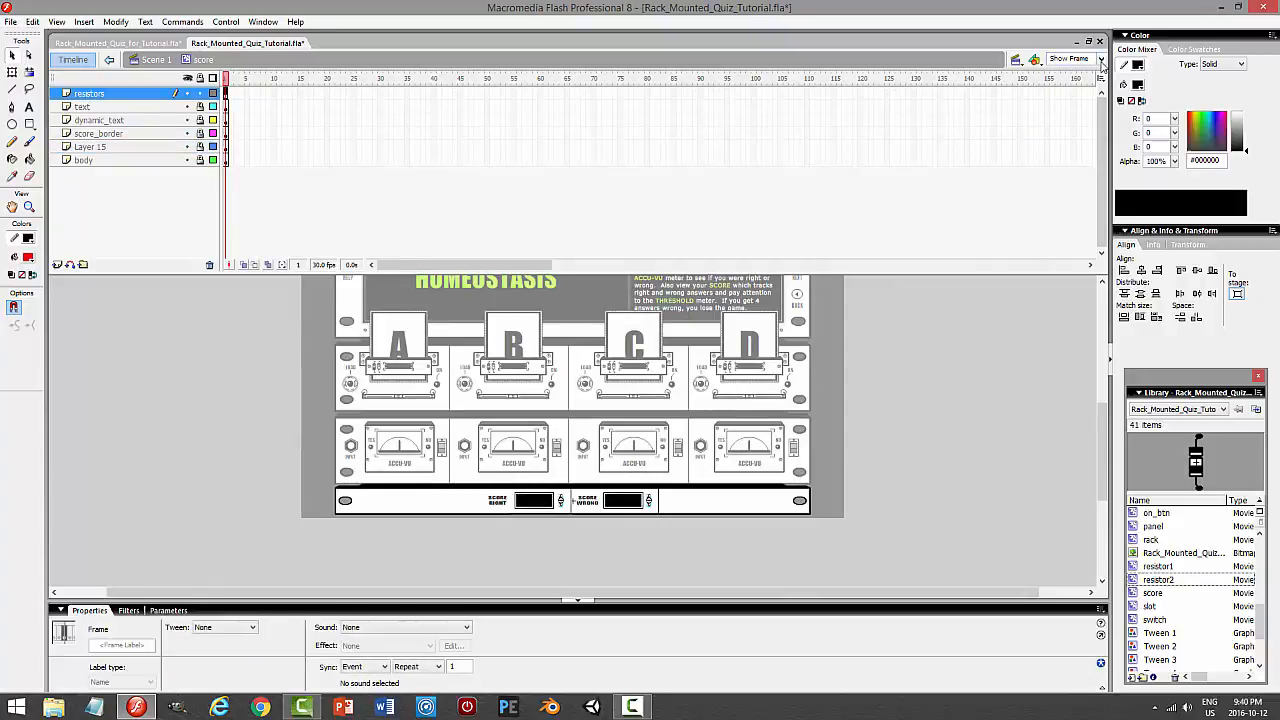
click(1100, 59)
click(1062, 126)
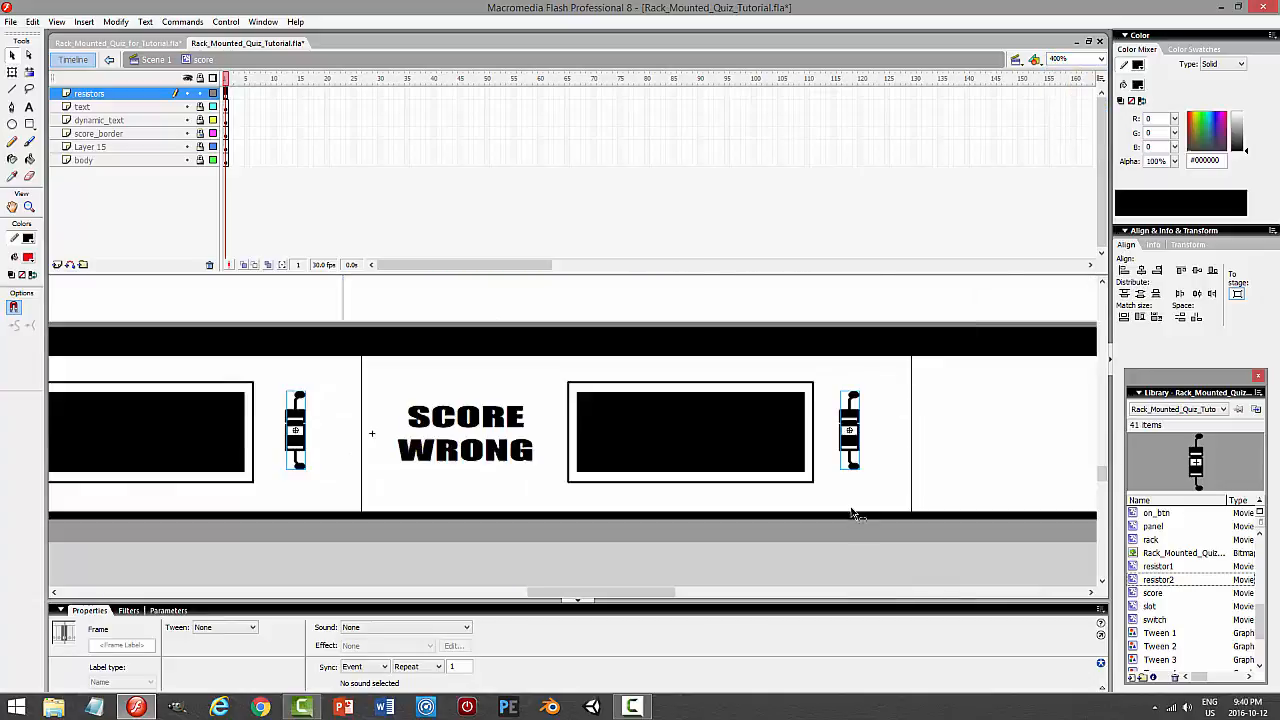
click(872, 551)
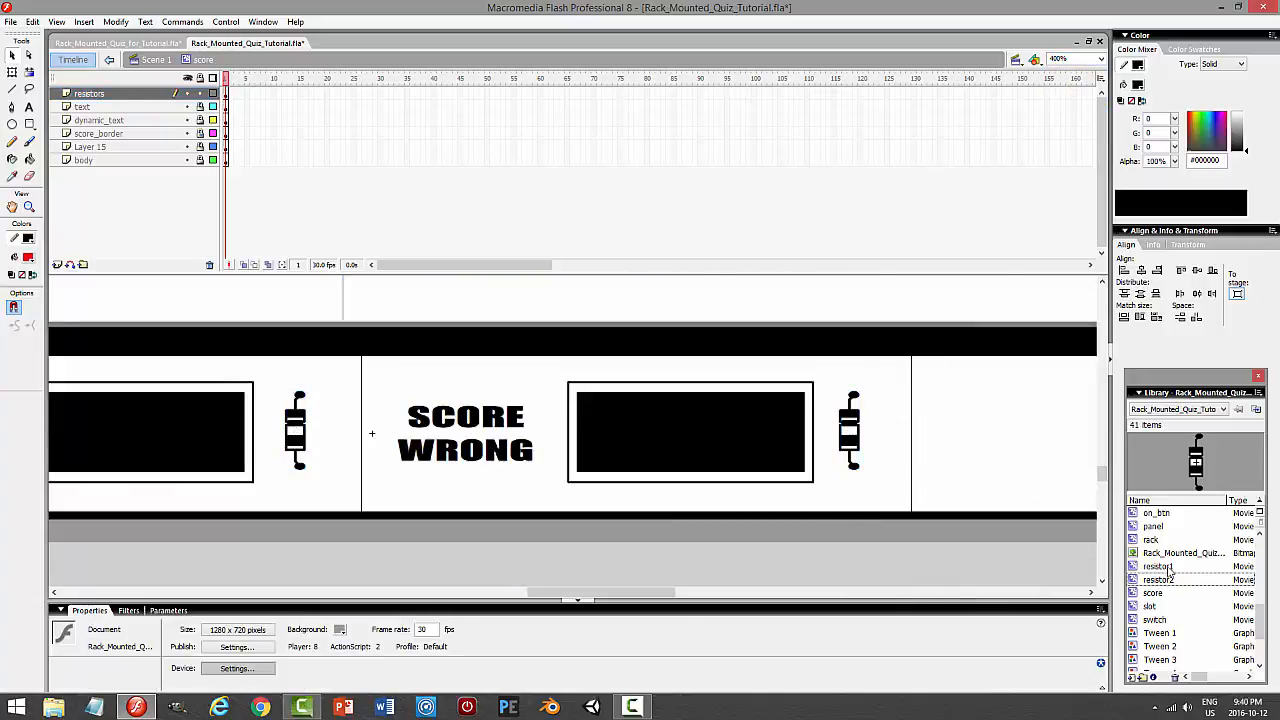
Place a bolt from the library at the upper right of the SCORE RIGHT resistor and narrow it to about 4 px wide
scroll(1165, 541, down, 3)
scroll(1163, 538, up, 3)
drag(1261, 620, 1261, 532)
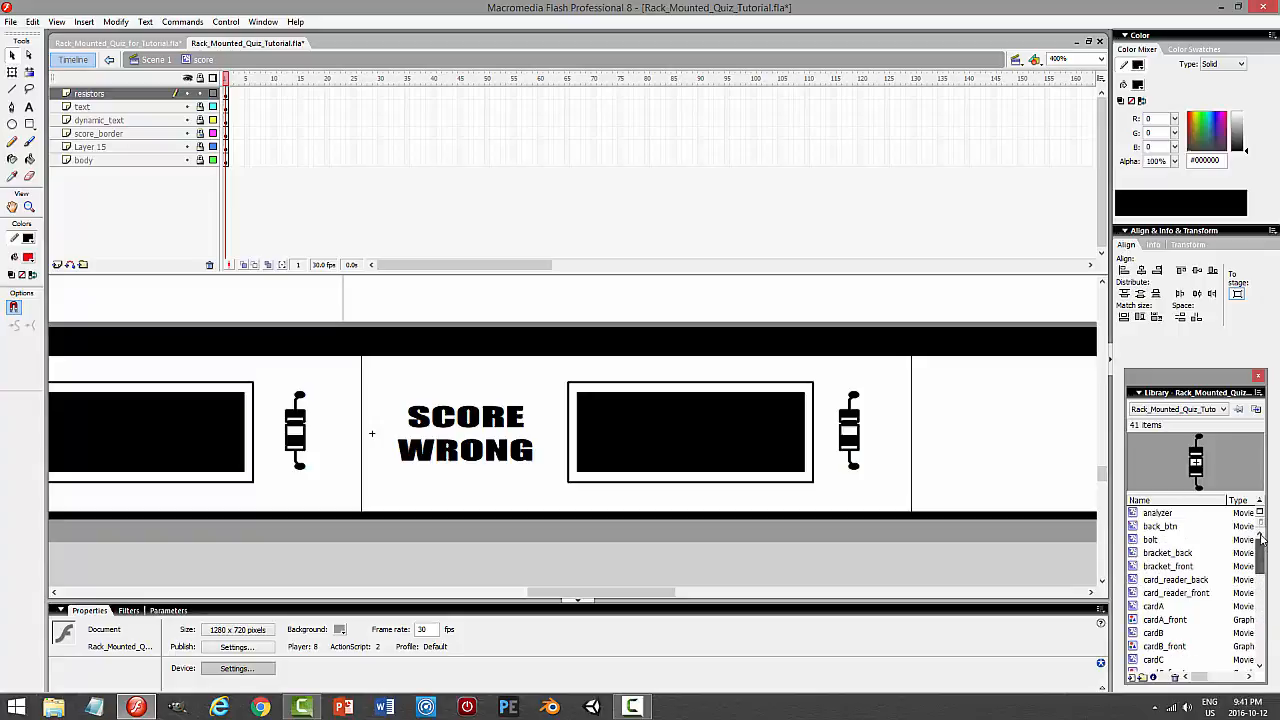
click(1160, 540)
drag(1198, 472, 341, 382)
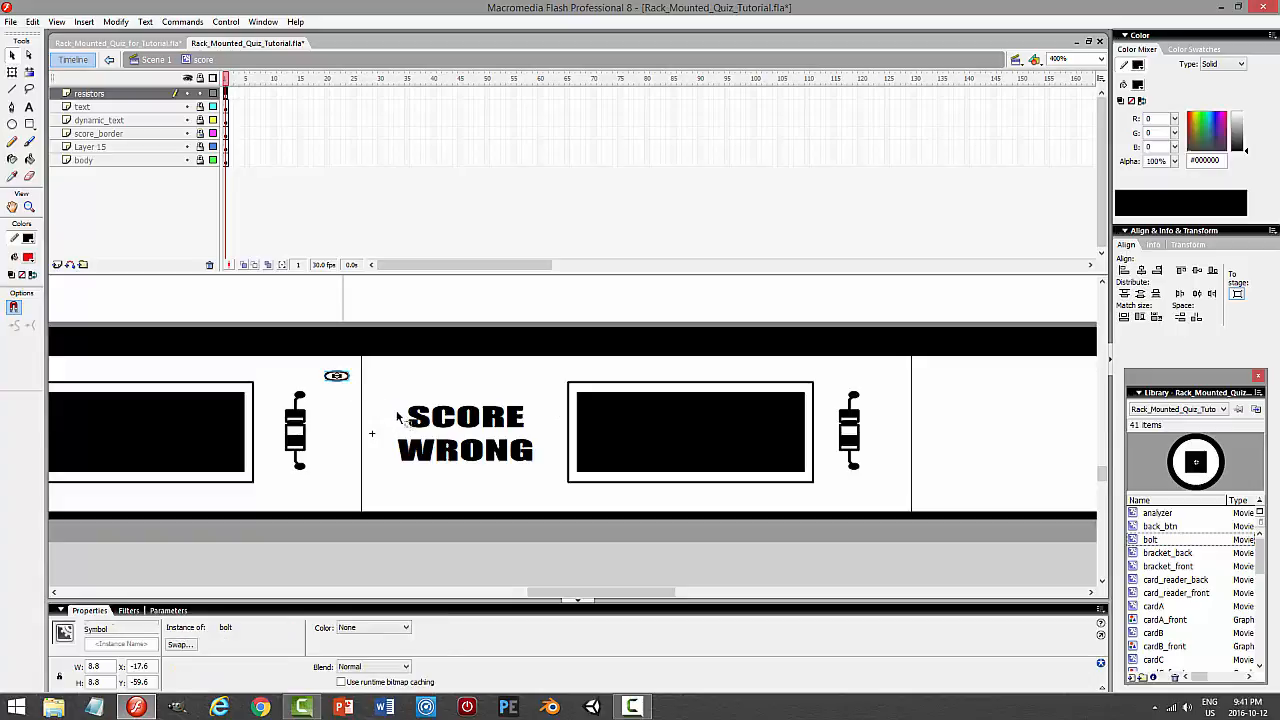
click(12, 72)
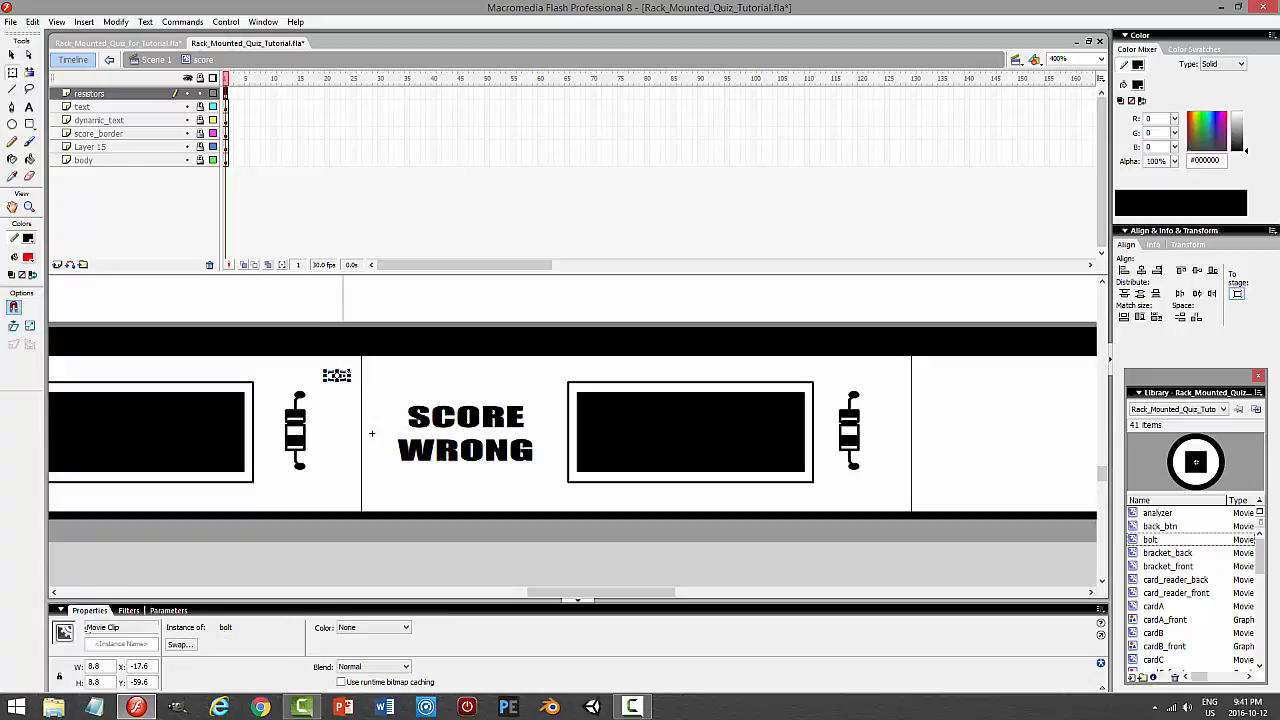
drag(353, 376, 345, 376)
click(12, 55)
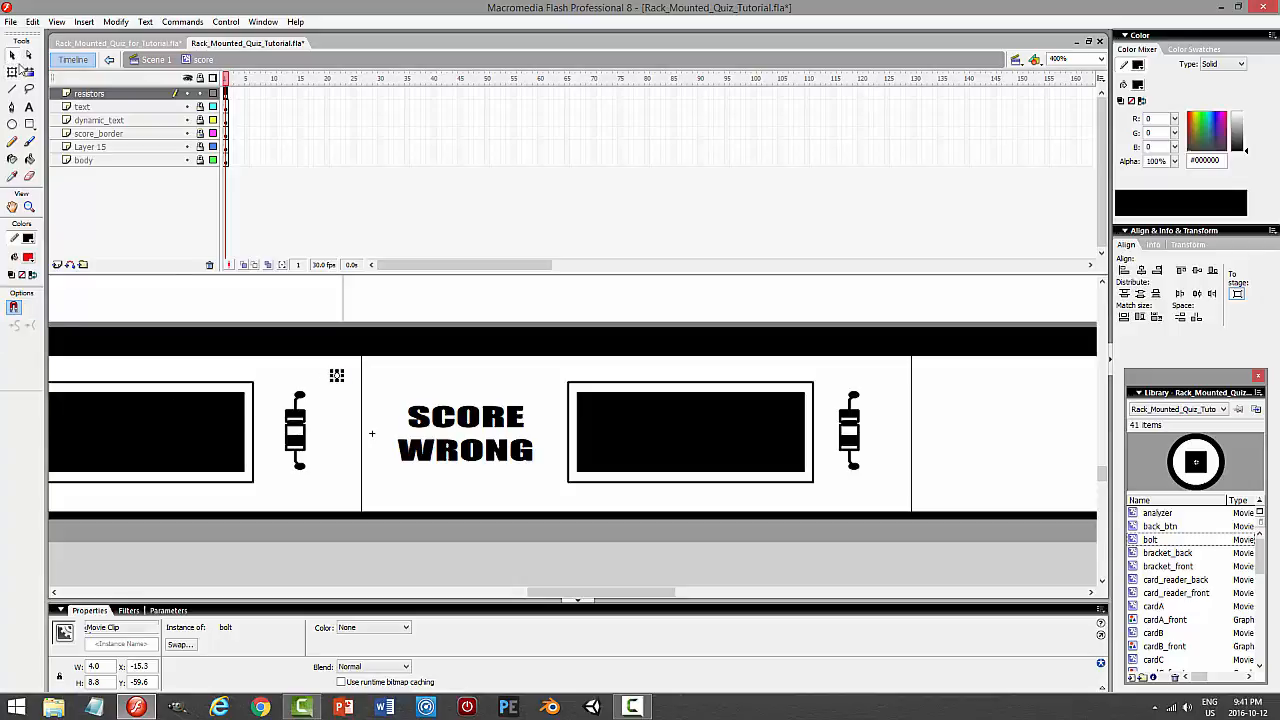
Copy the bolt to the upper right of the SCORE WRONG resistor at the same height and test the movie
drag(339, 378, 898, 408)
click(948, 554)
key(ctrl+Return)
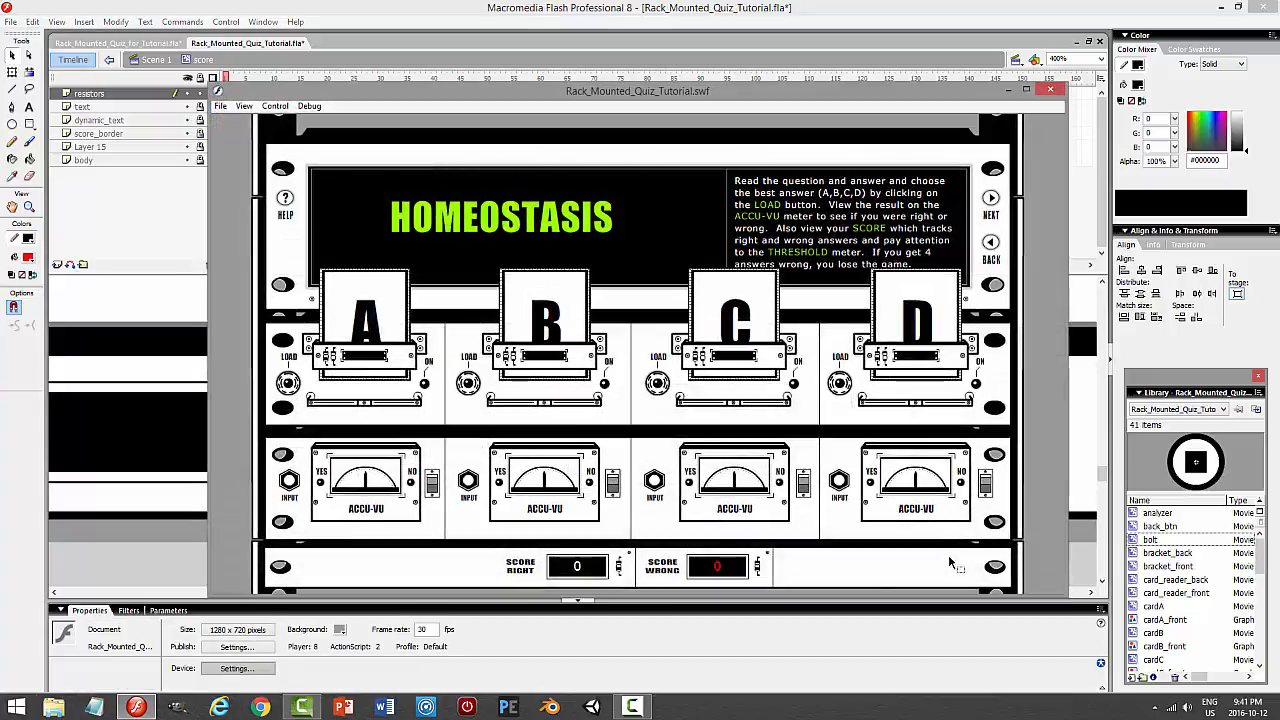
click(1056, 94)
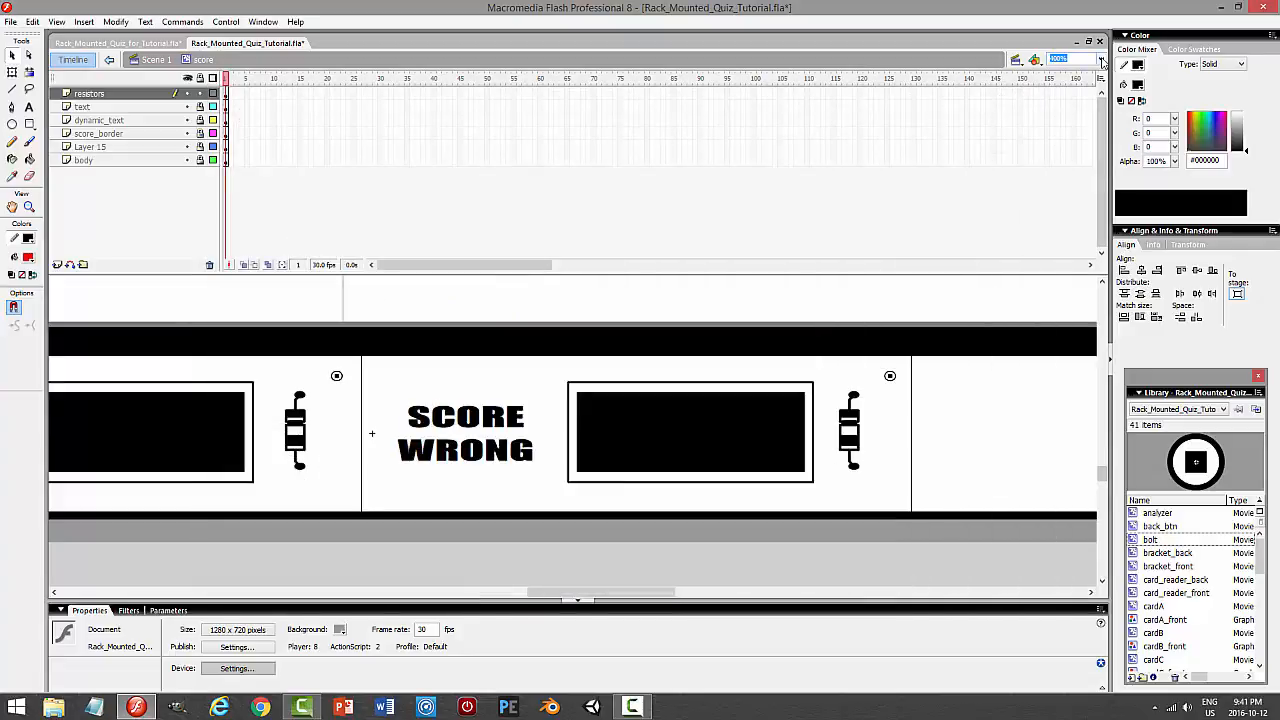
Return the stage magnification to 100% and compare the score panel with the bottom panel of the reference image
click(1100, 59)
click(1078, 110)
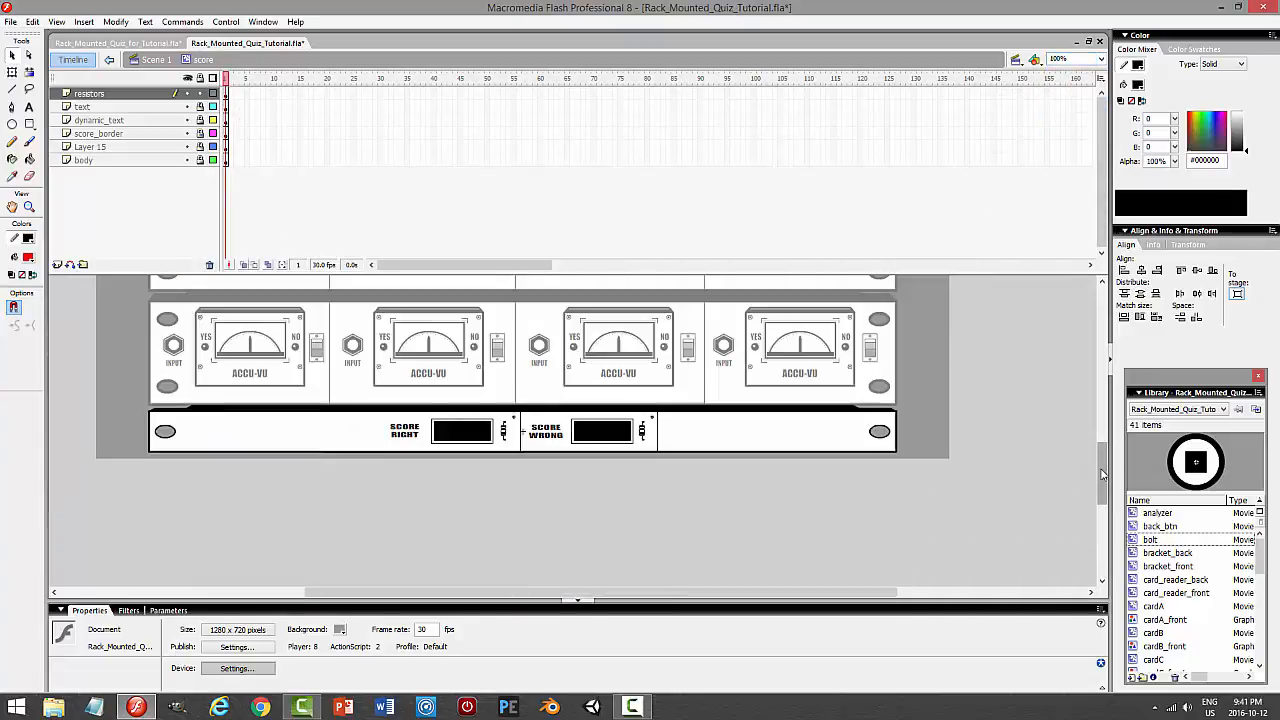
drag(1103, 474, 1108, 368)
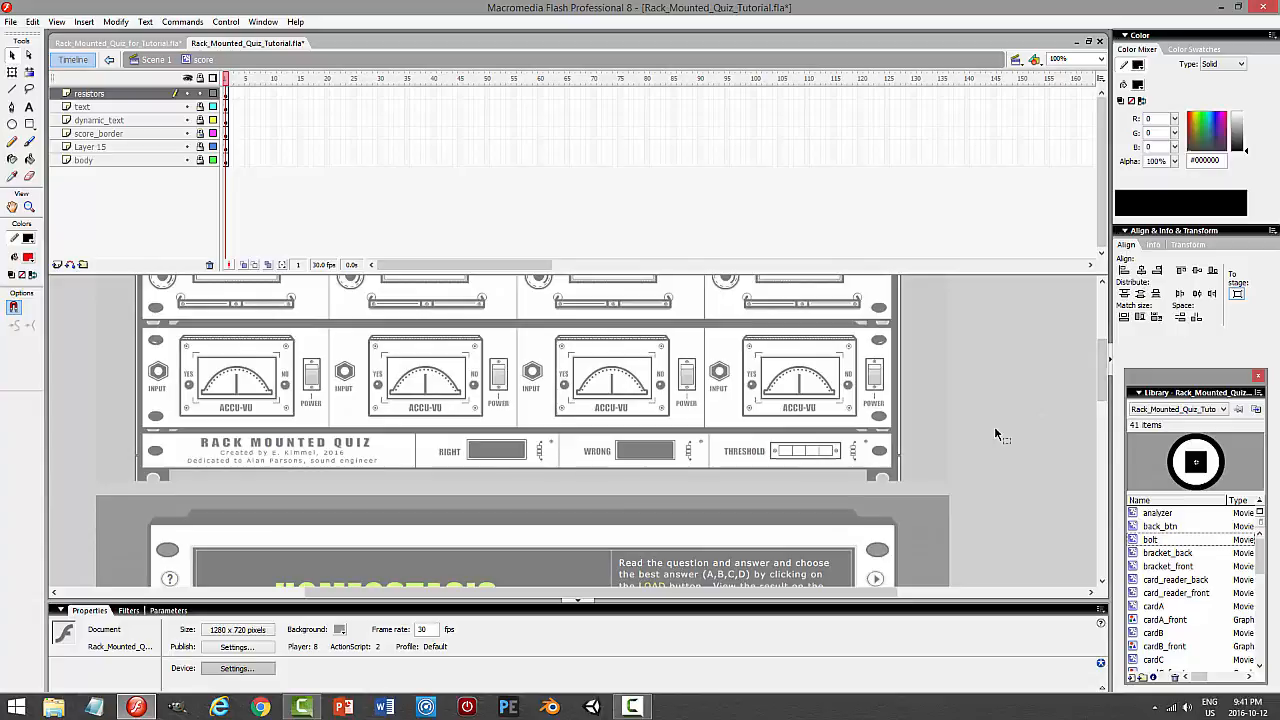
click(634, 708)
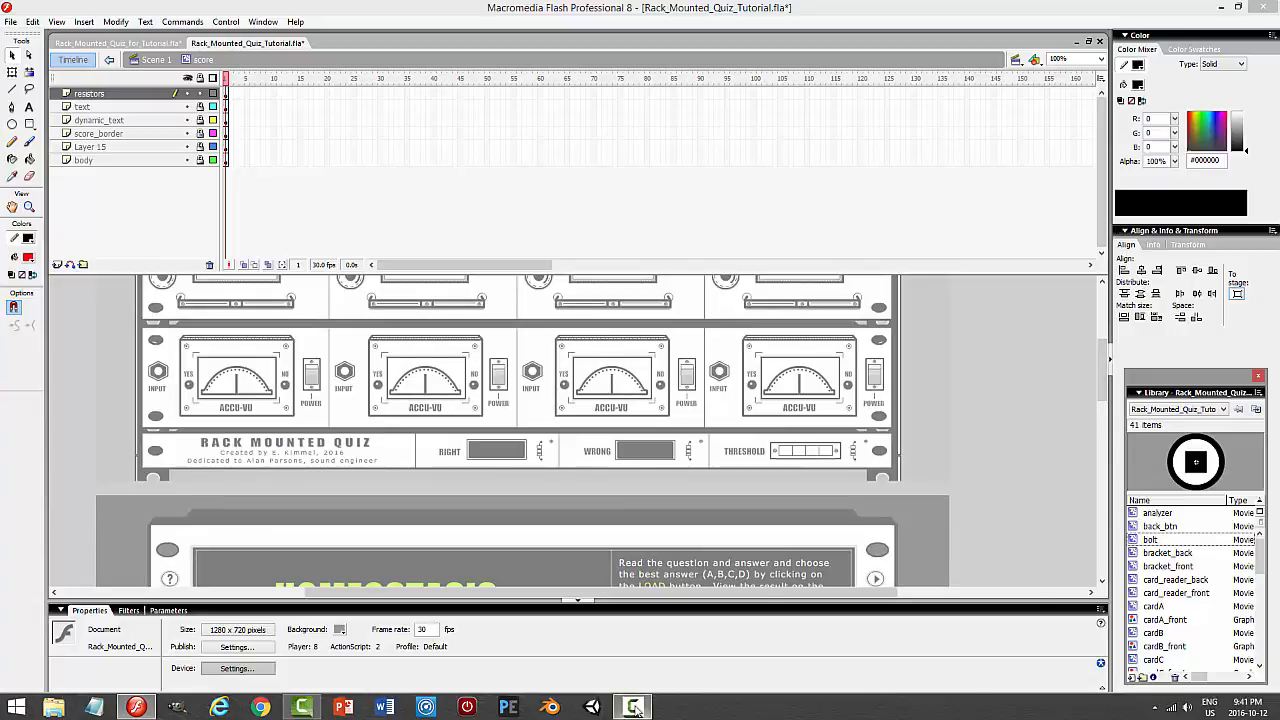